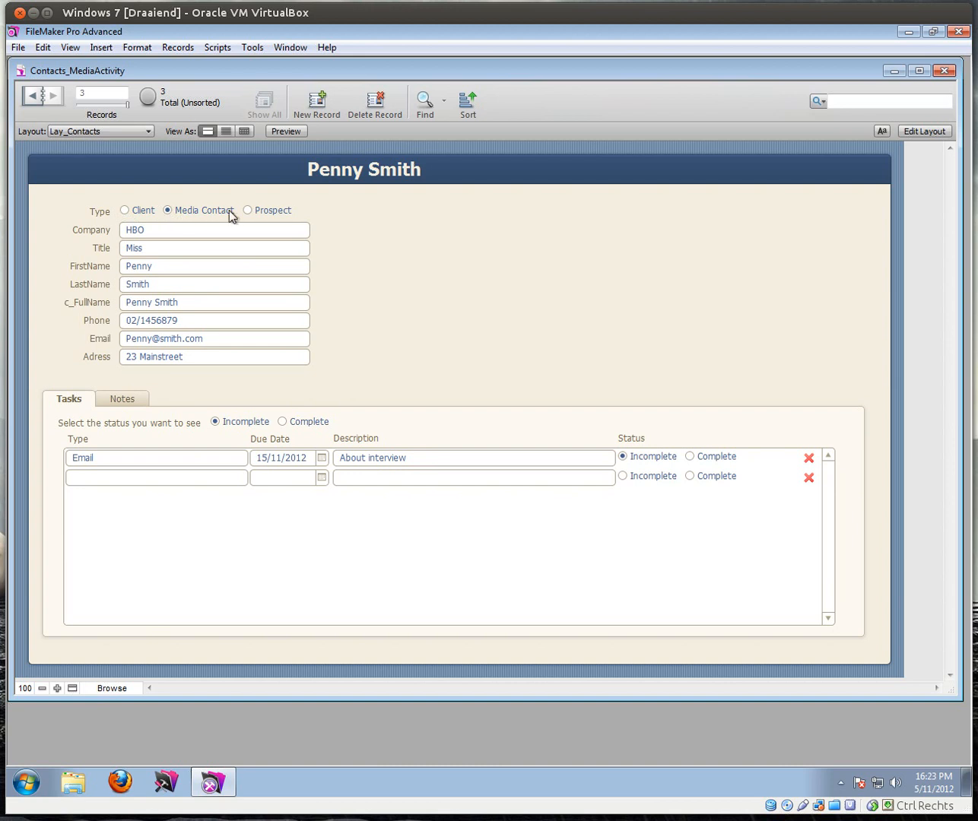
Step: Switch between the contact's Notes and Tasks tabs and filter the tasks to Complete
left_click(123, 402)
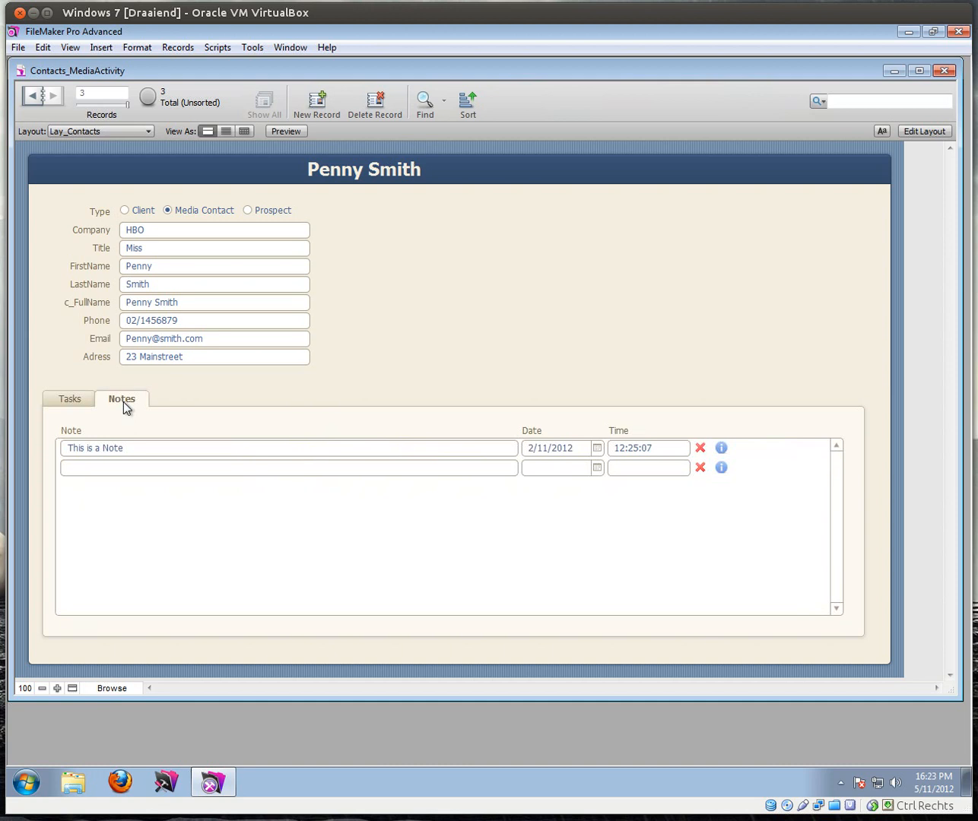
left_click(76, 405)
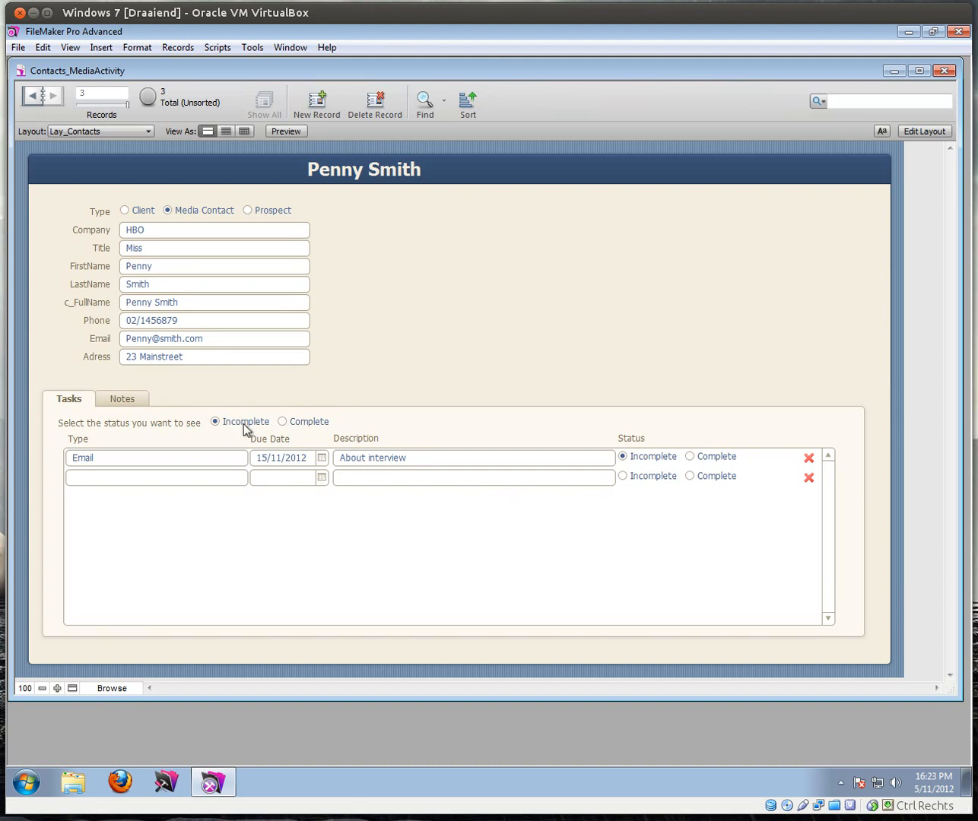
left_click(281, 422)
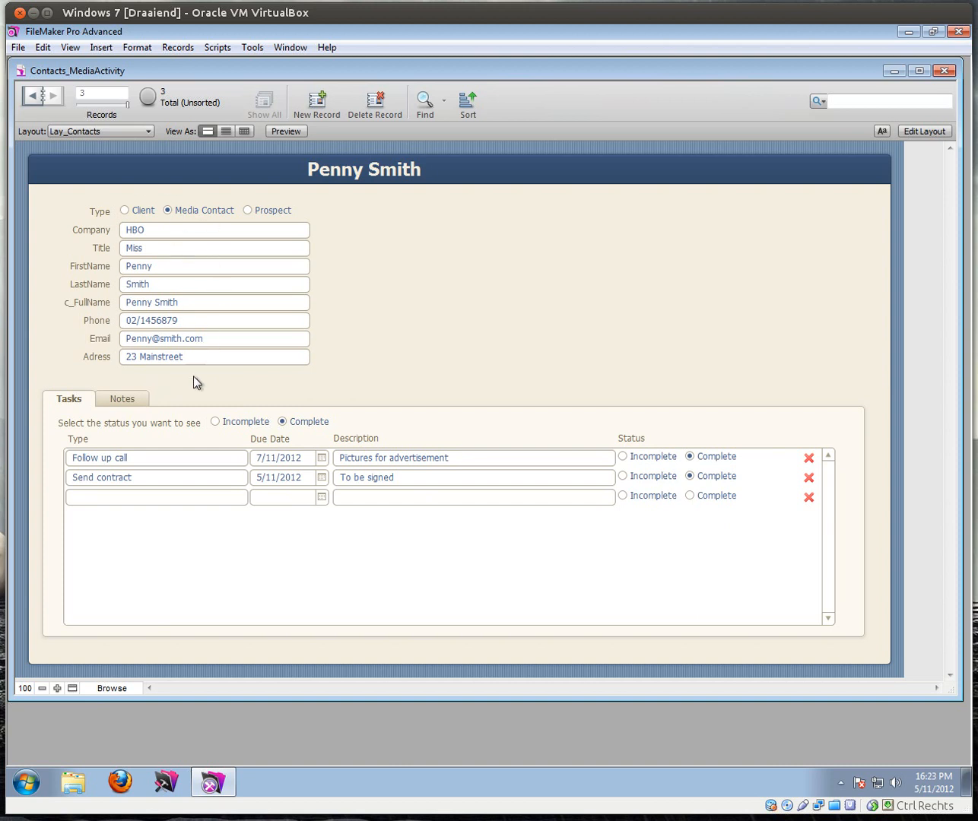
Step: Revisit the notes, then return to the tasks filtered to Incomplete and show the Layout list
left_click(109, 401)
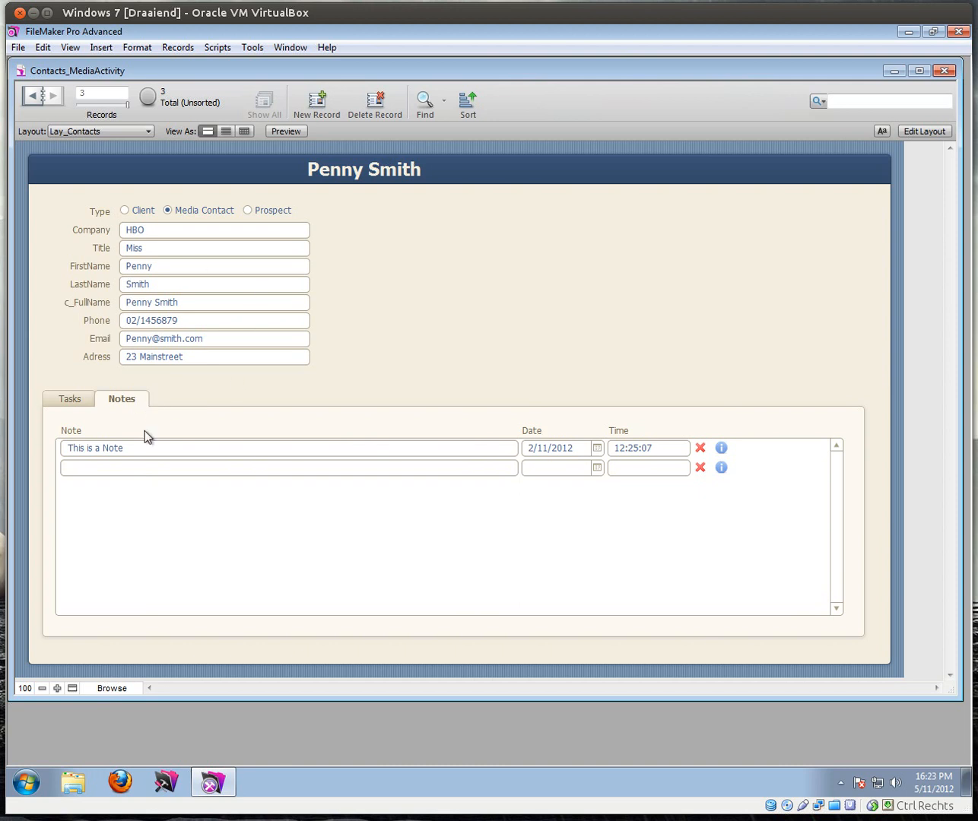
left_click(140, 468)
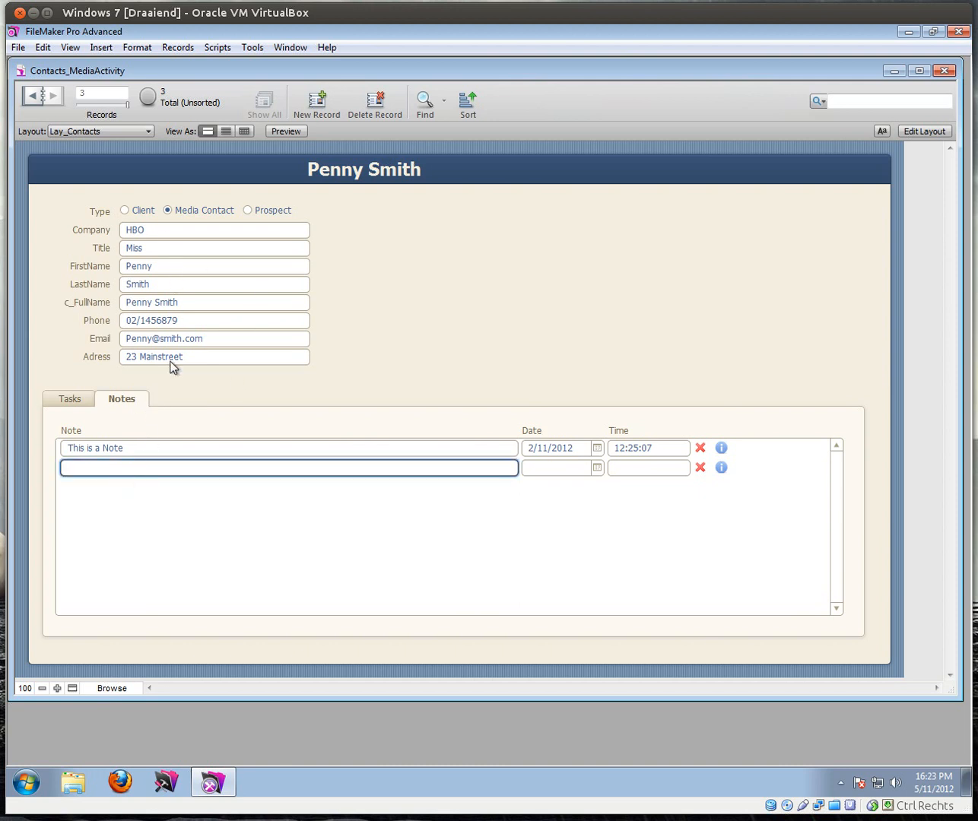
left_click(89, 400)
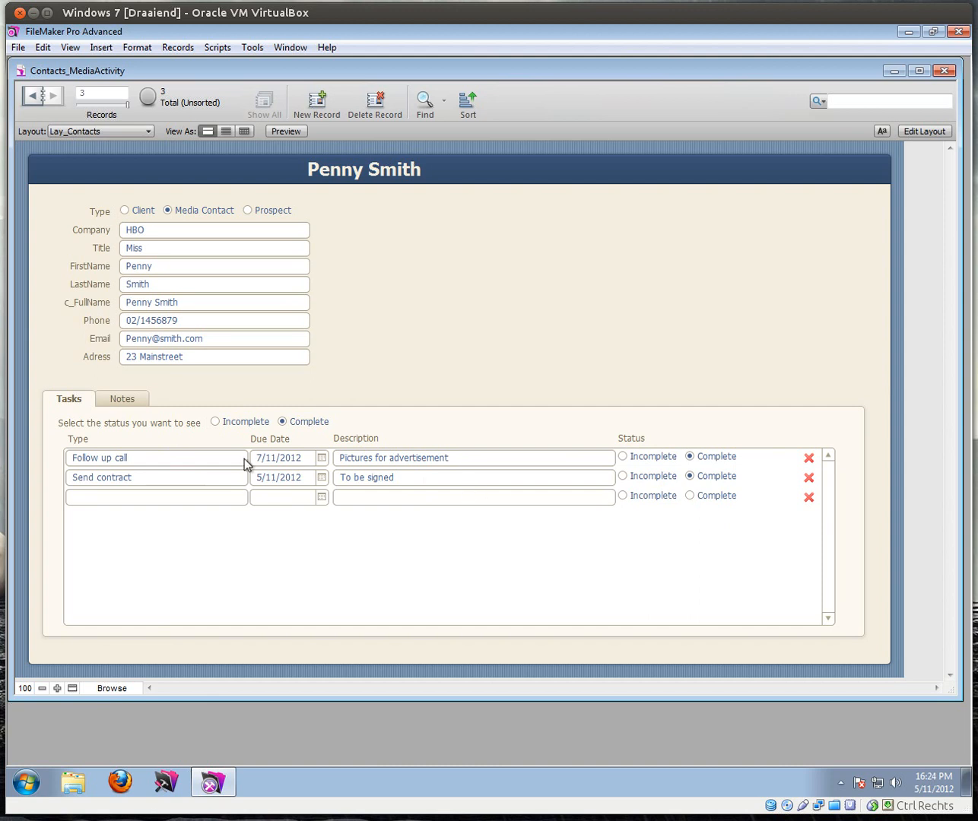
left_click(216, 422)
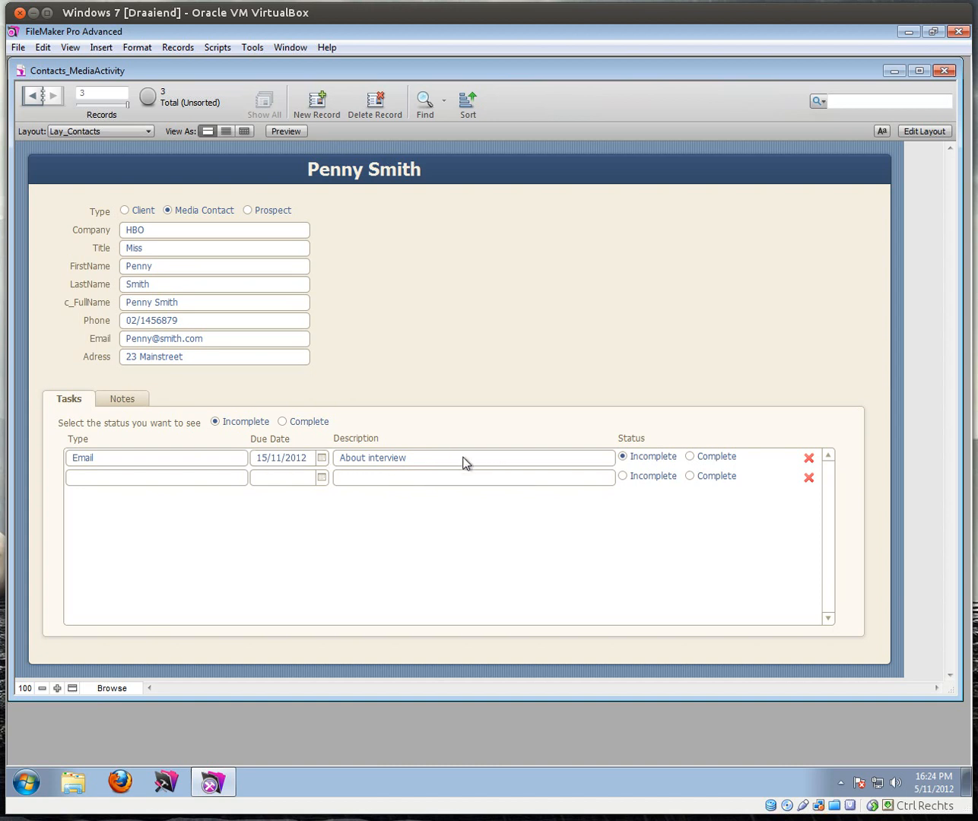
left_click(106, 128)
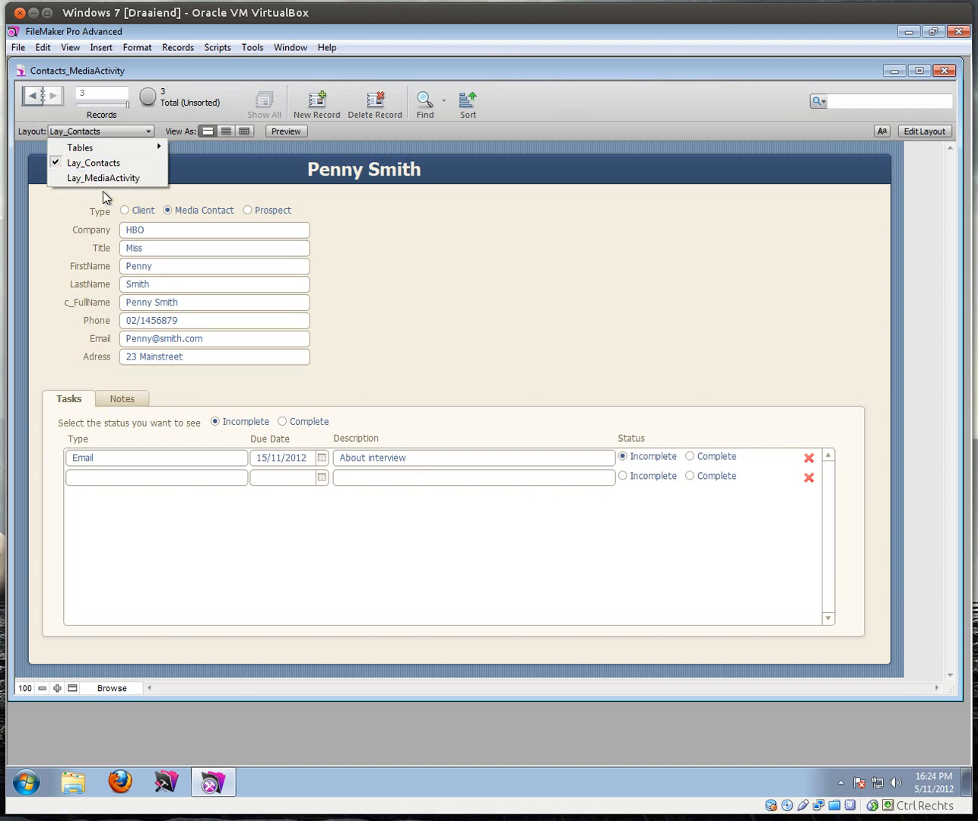
Step: Go to Lay_MediaActivity, set the first record's media company to HBO, and reopen the Layout list
left_click(99, 179)
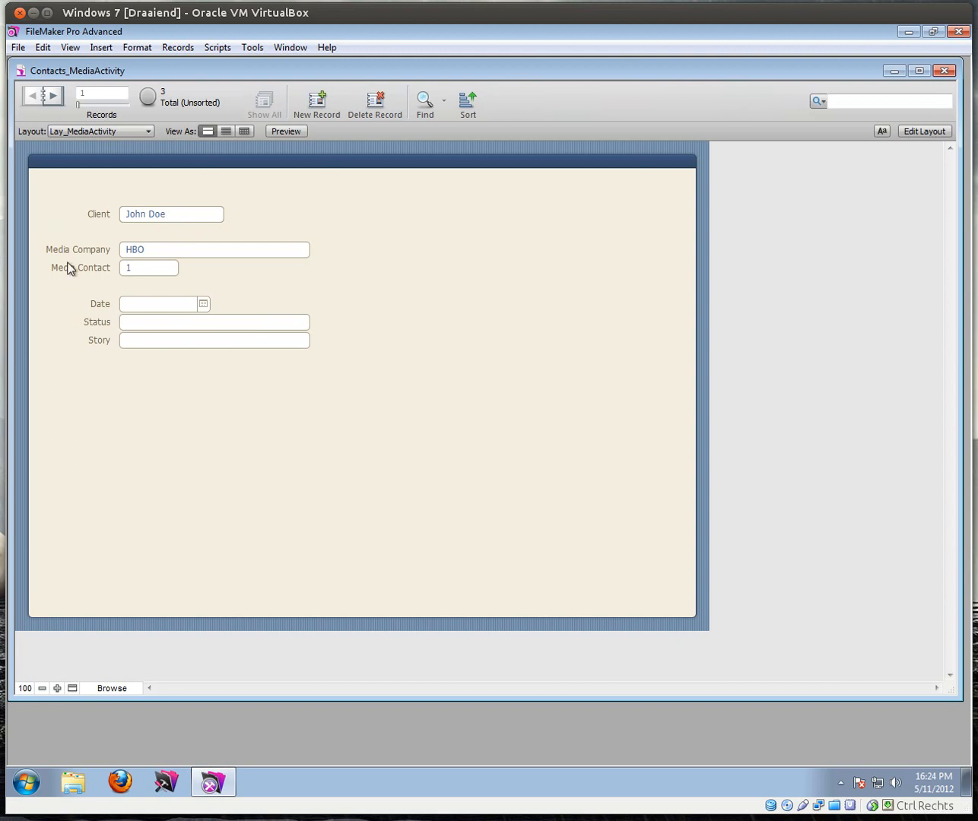
left_click(174, 256)
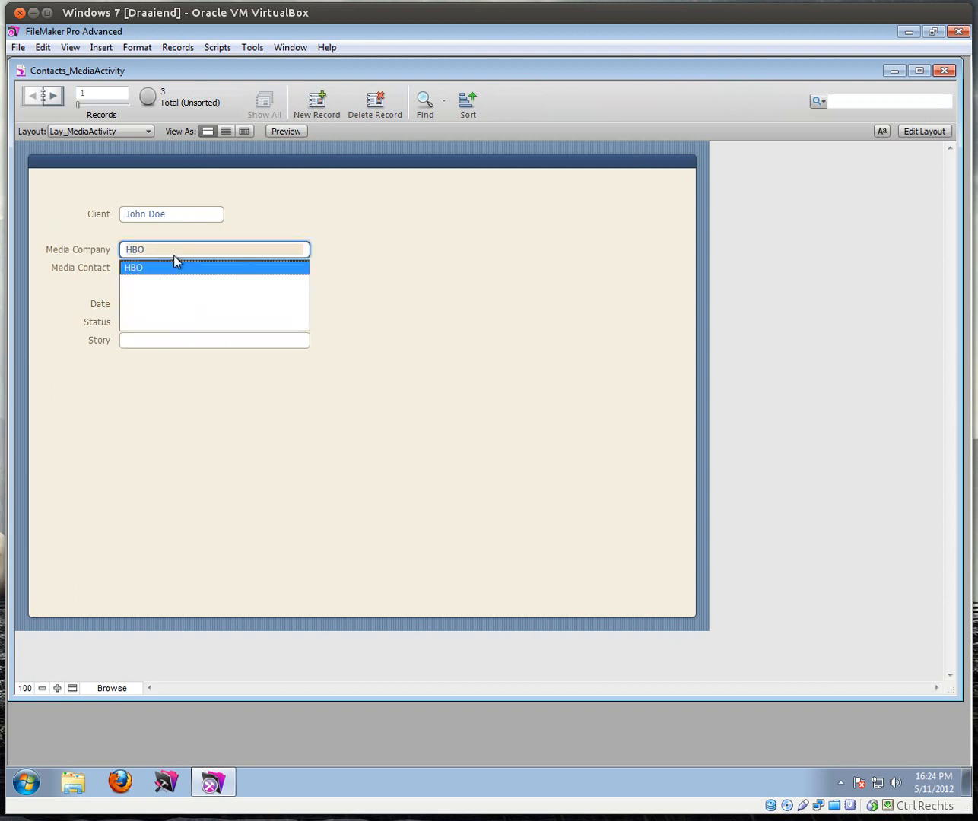
left_click(214, 267)
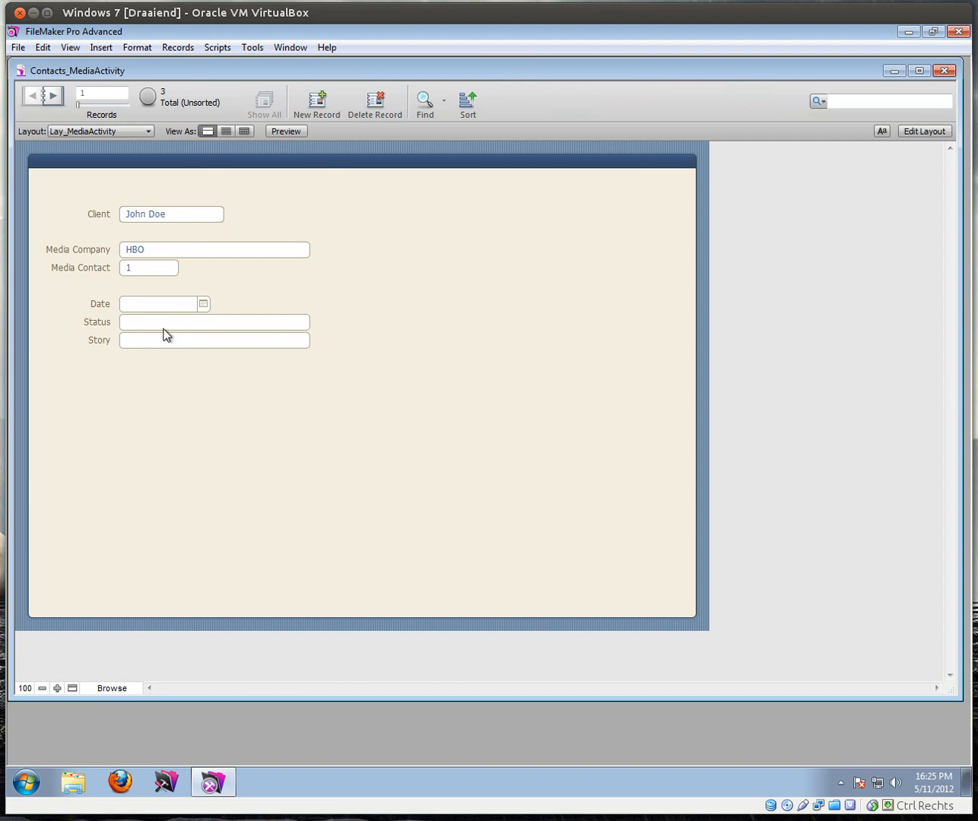
left_click(125, 131)
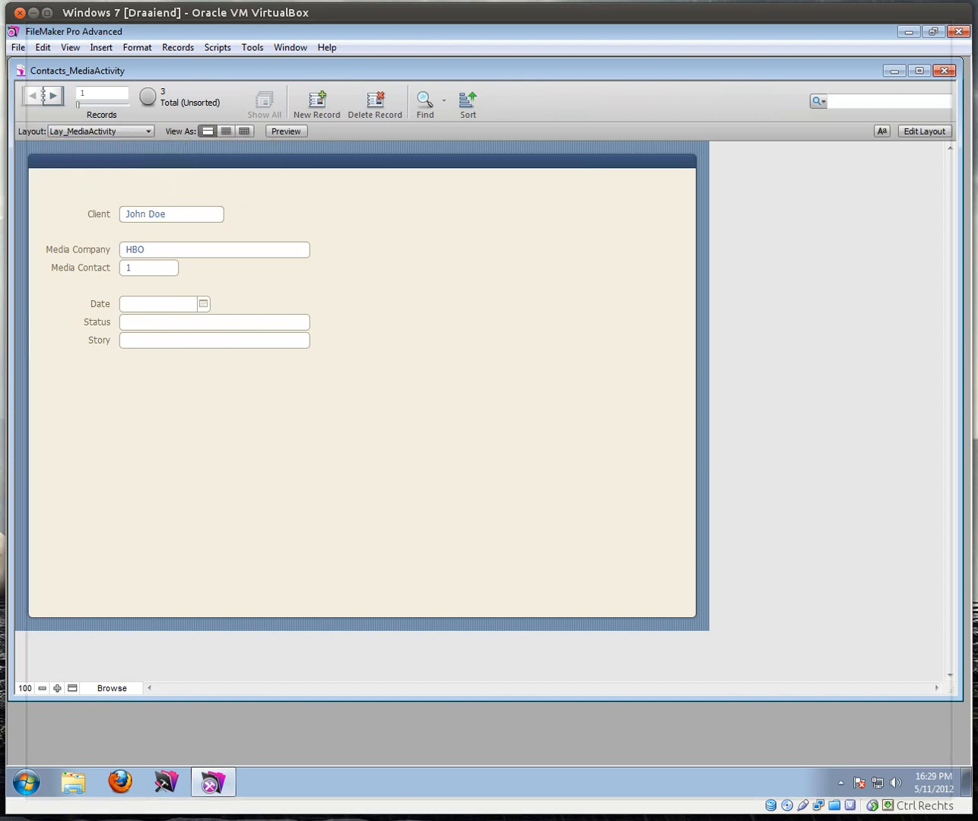
Step: Close the old database and start a new empty file in Dropbox > Public > Demo_Files_FMP12
left_click(944, 70)
left_click(318, 341)
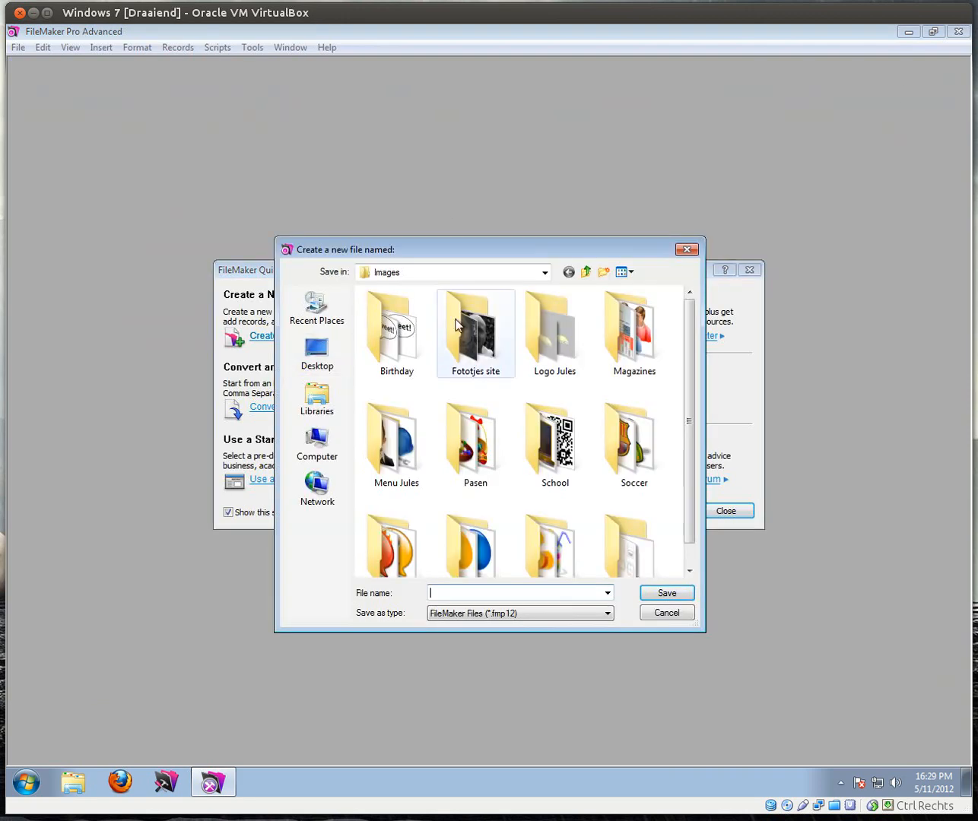
left_click(585, 272)
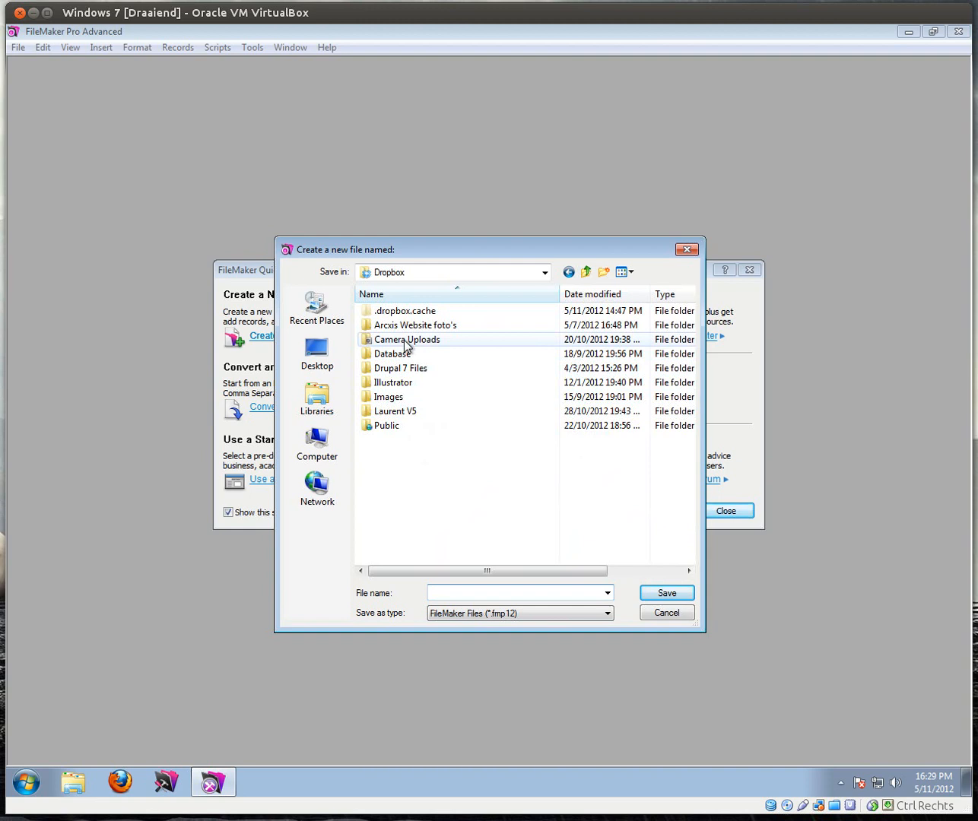
double_click(391, 425)
double_click(415, 327)
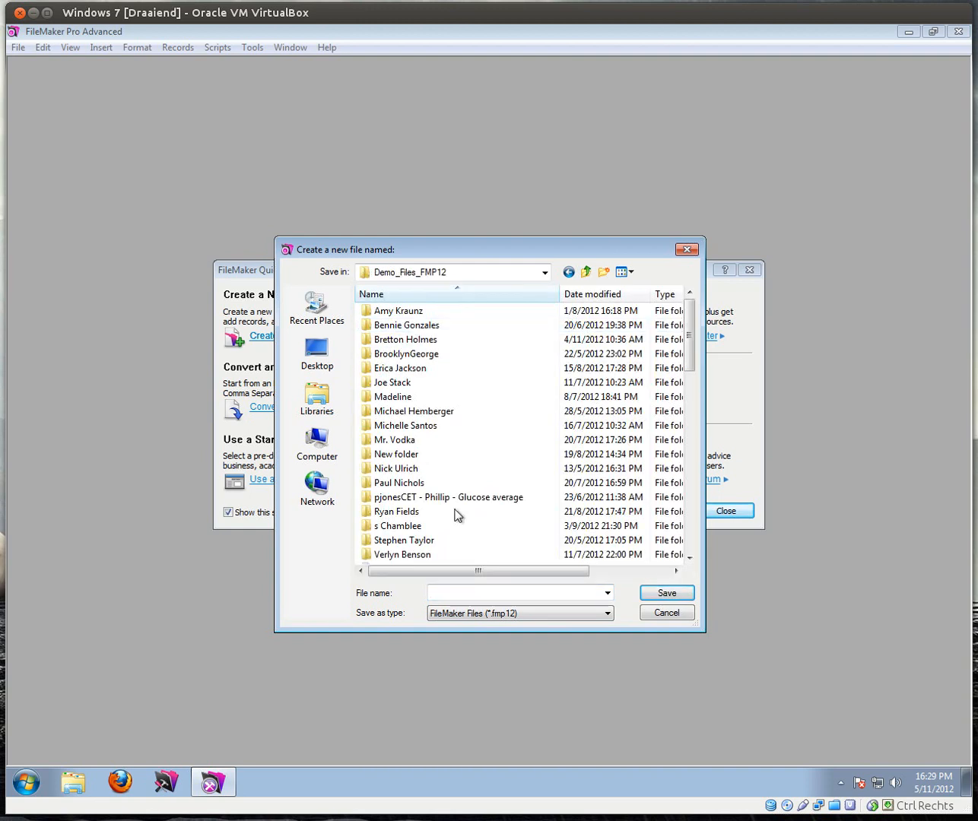
Step: Name the new file Contacts_MediaActivity_V1 and save it
left_click(481, 590)
type("Co")
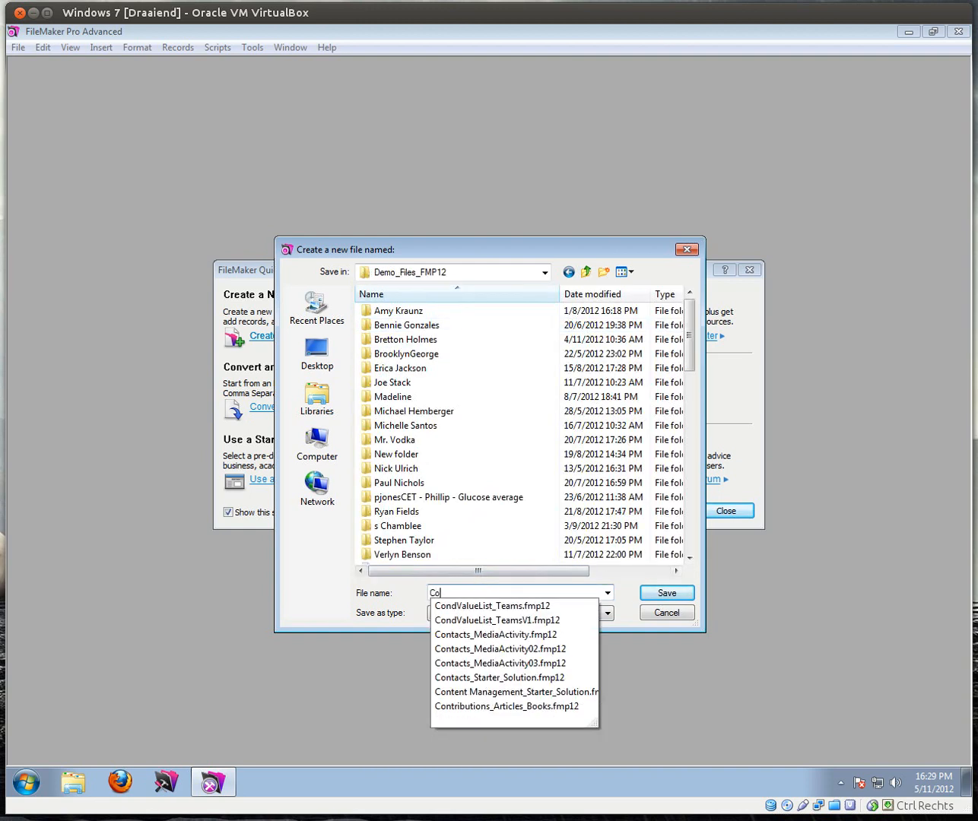
type("ntacts_Me")
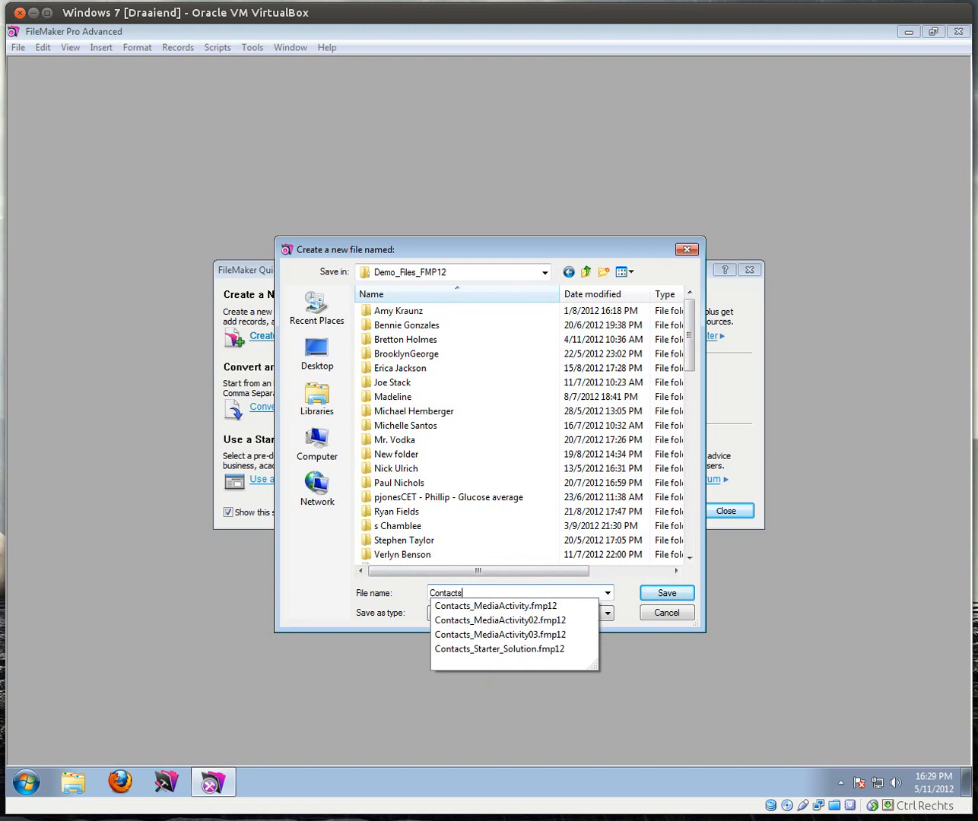
type("Ac")
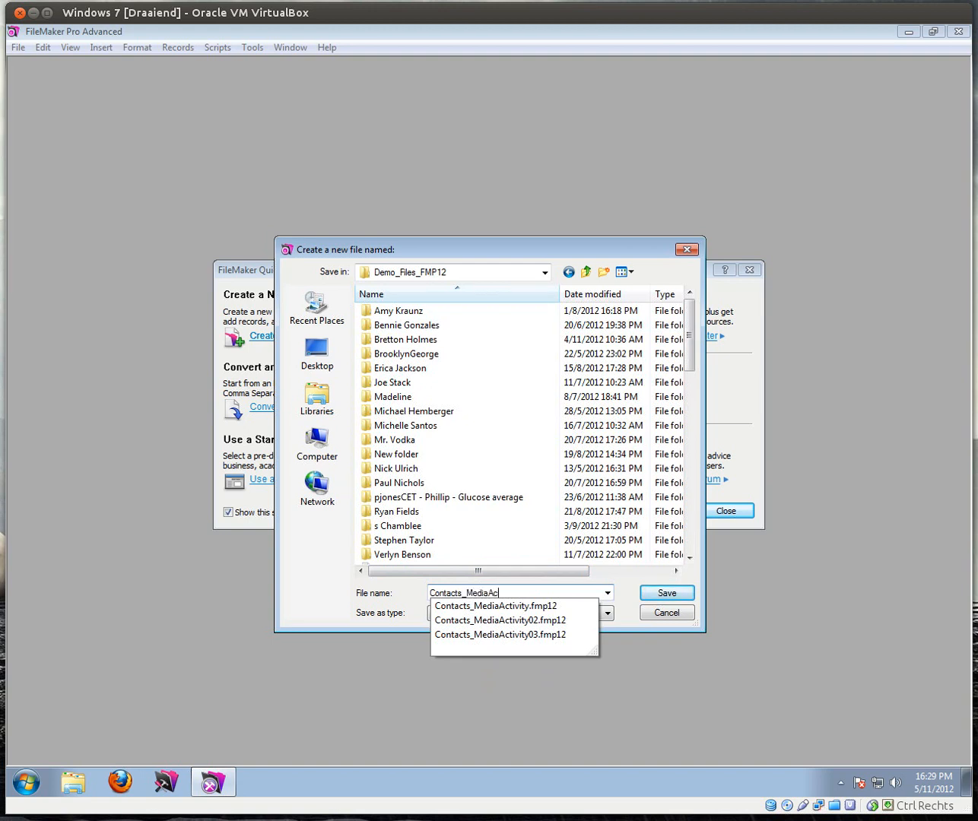
type("tivity V1")
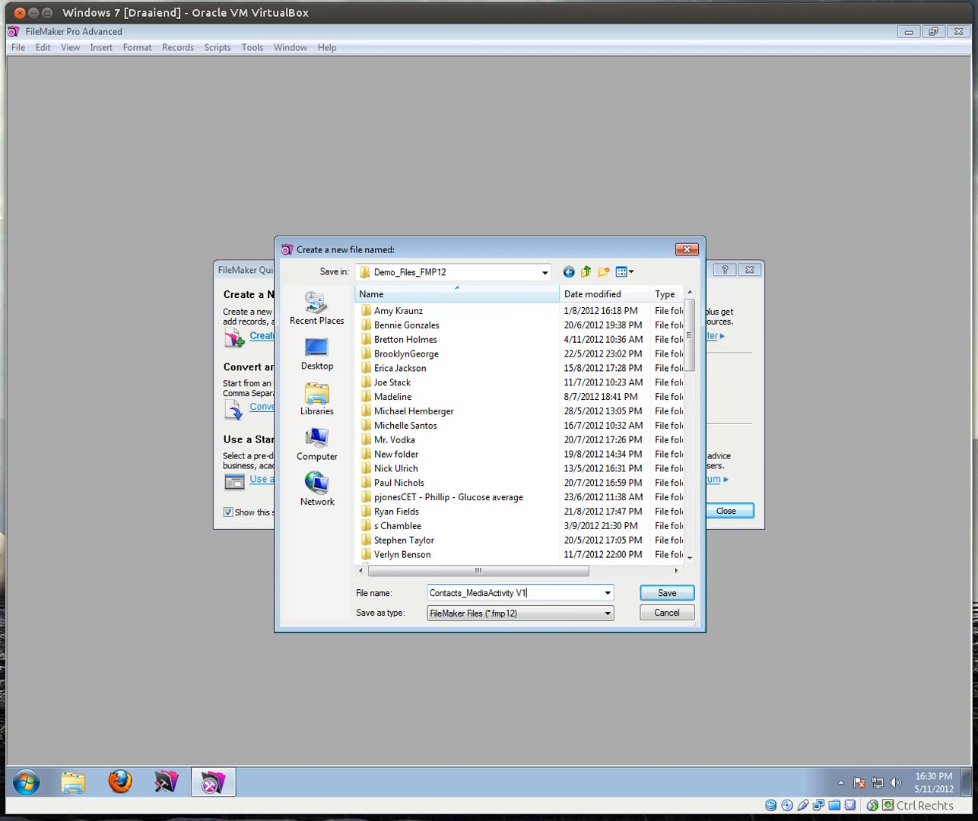
key("Left")
key("Left")
key("BackSpace")
type("_")
key("Return")
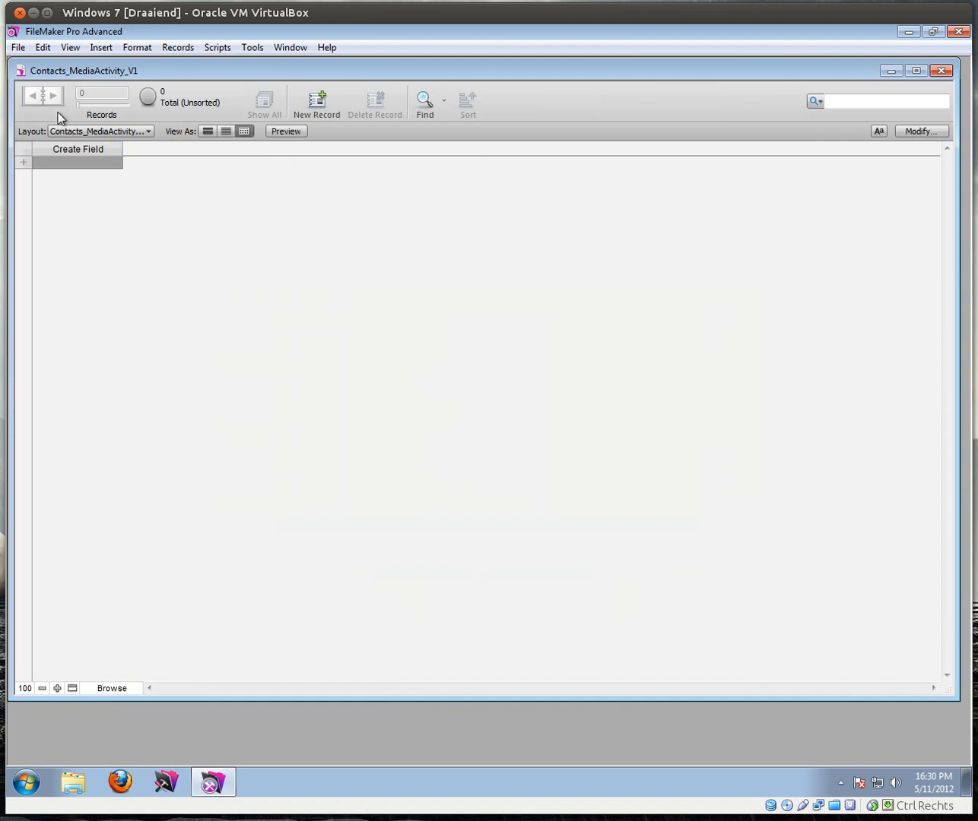
Step: Open the Manage Database window from File > Manage > Database
left_click(18, 49)
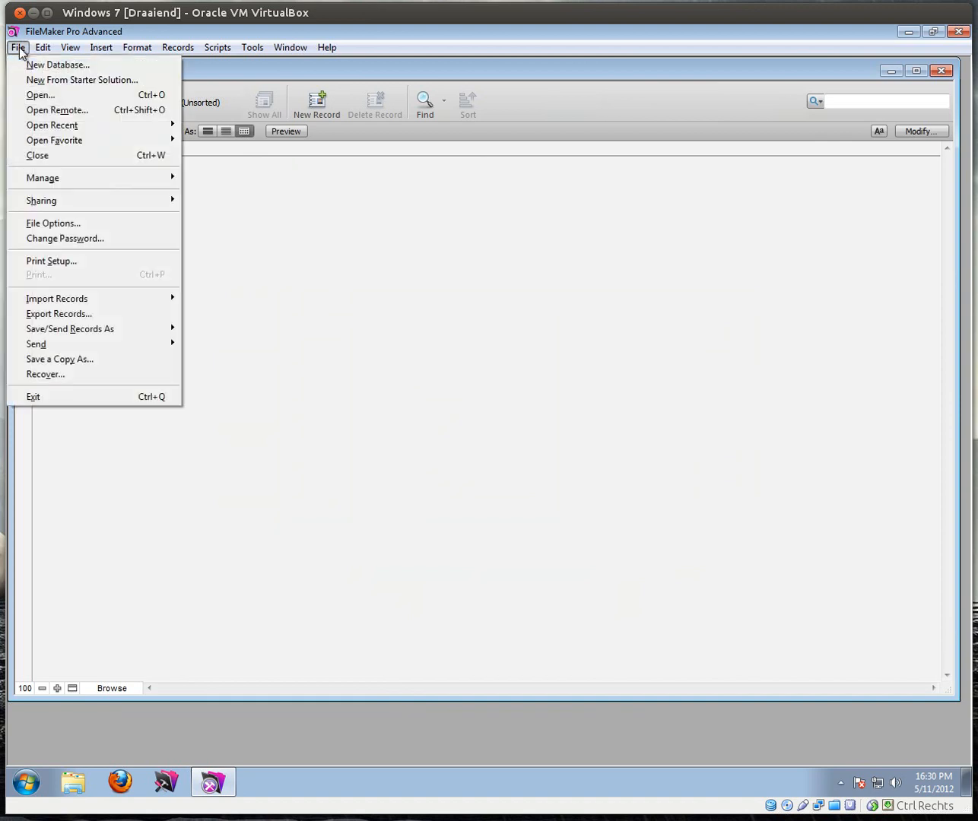
left_click(20, 50)
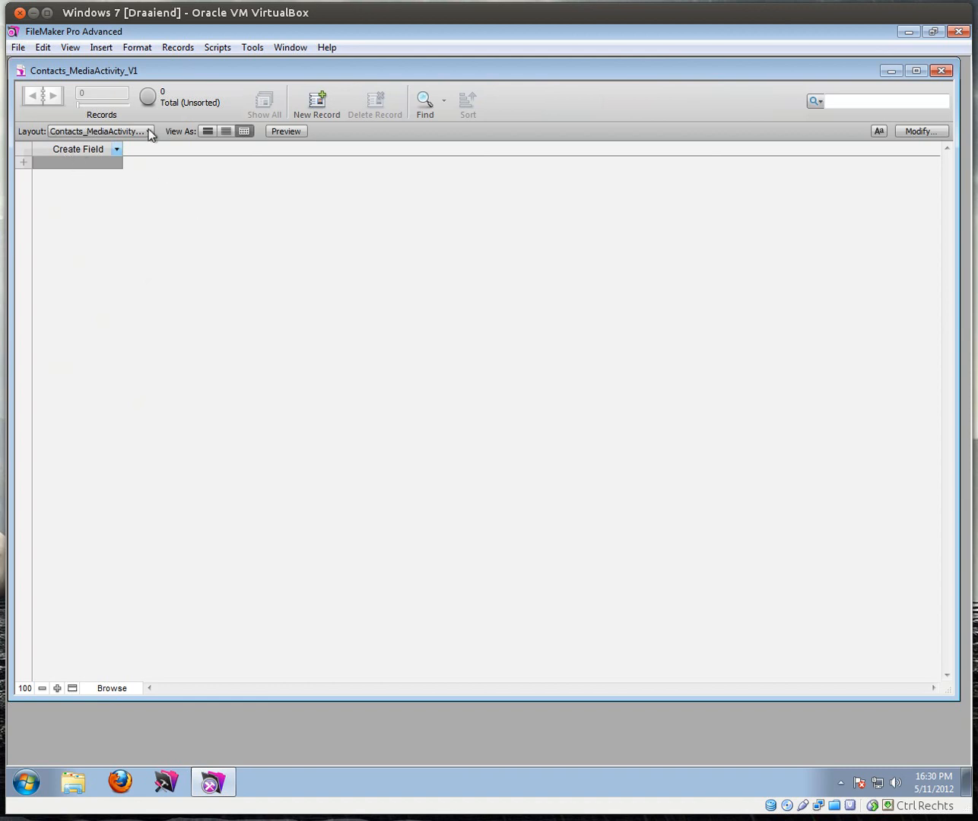
left_click(19, 49)
mouse_move(160, 183)
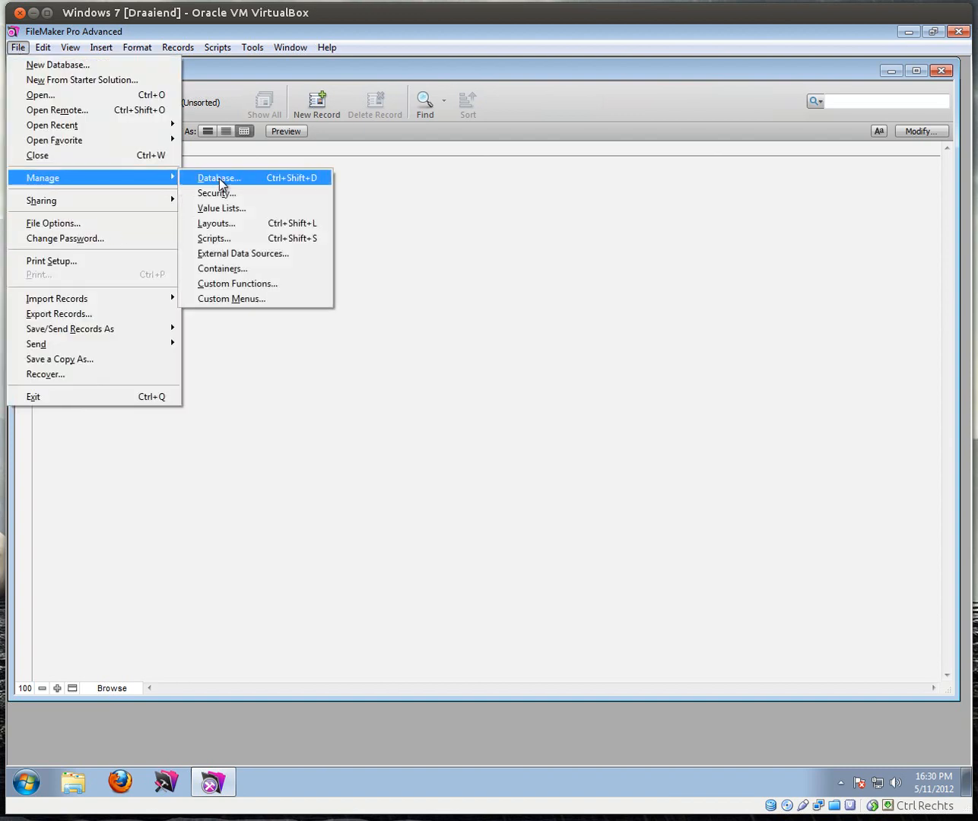
left_click(259, 179)
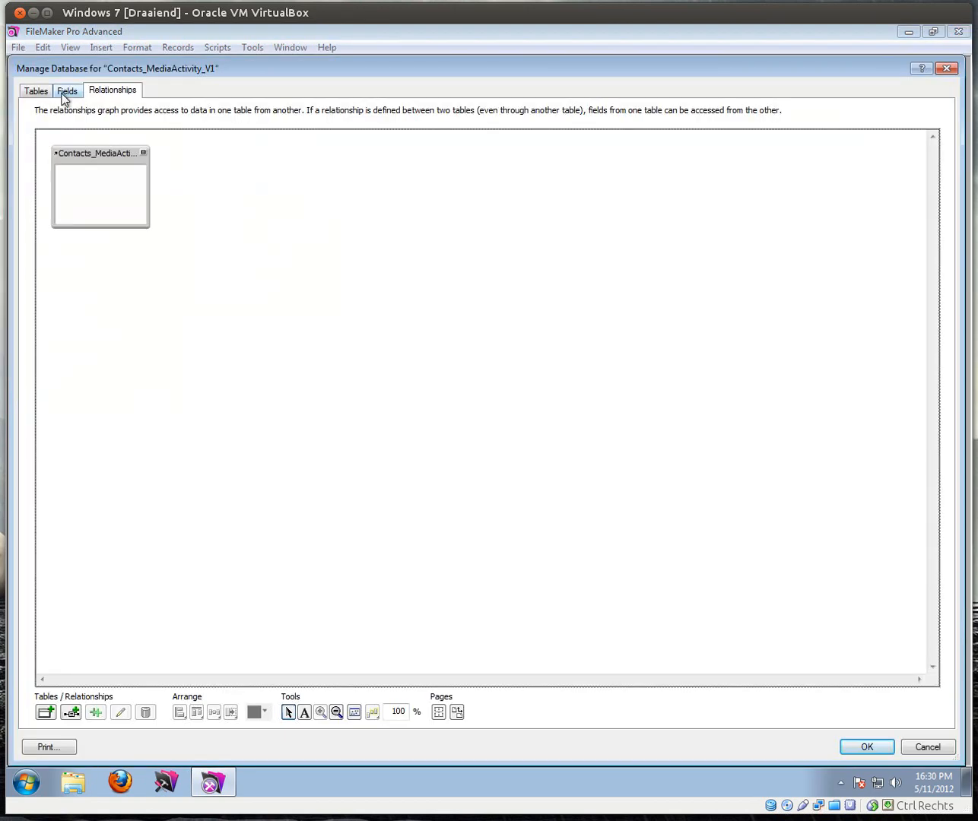
Step: Delete the default Contacts_MediaActivity_V1 table, also removing its occurrences from the relationship graph
left_click(36, 91)
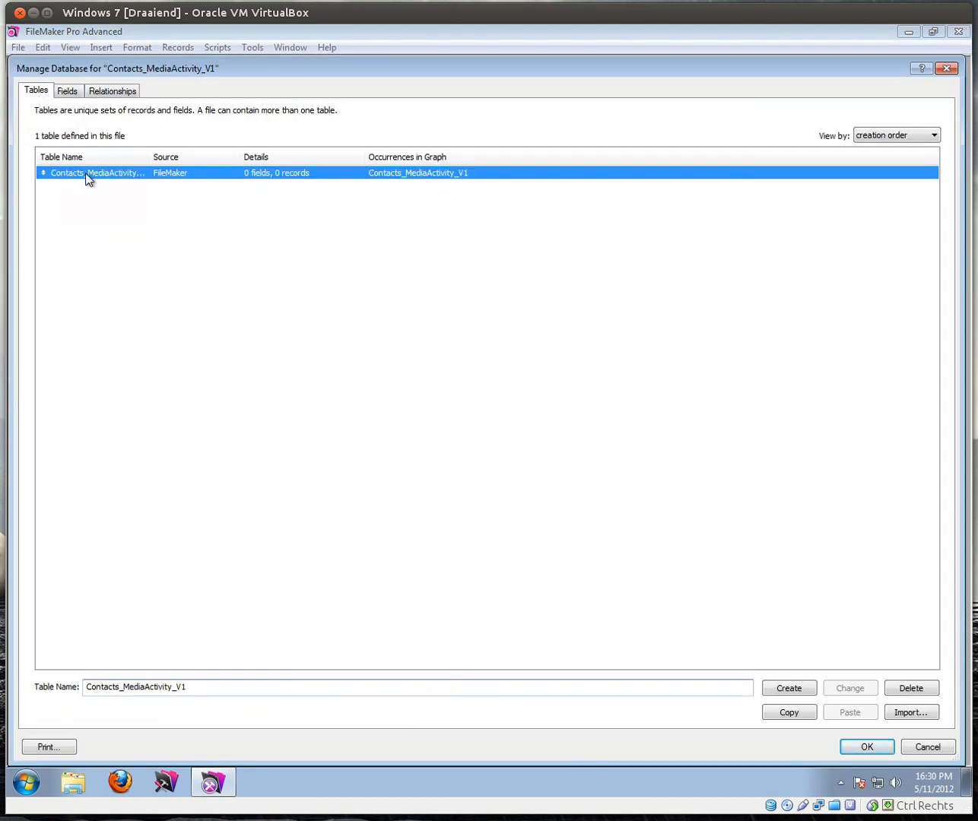
double_click(145, 157)
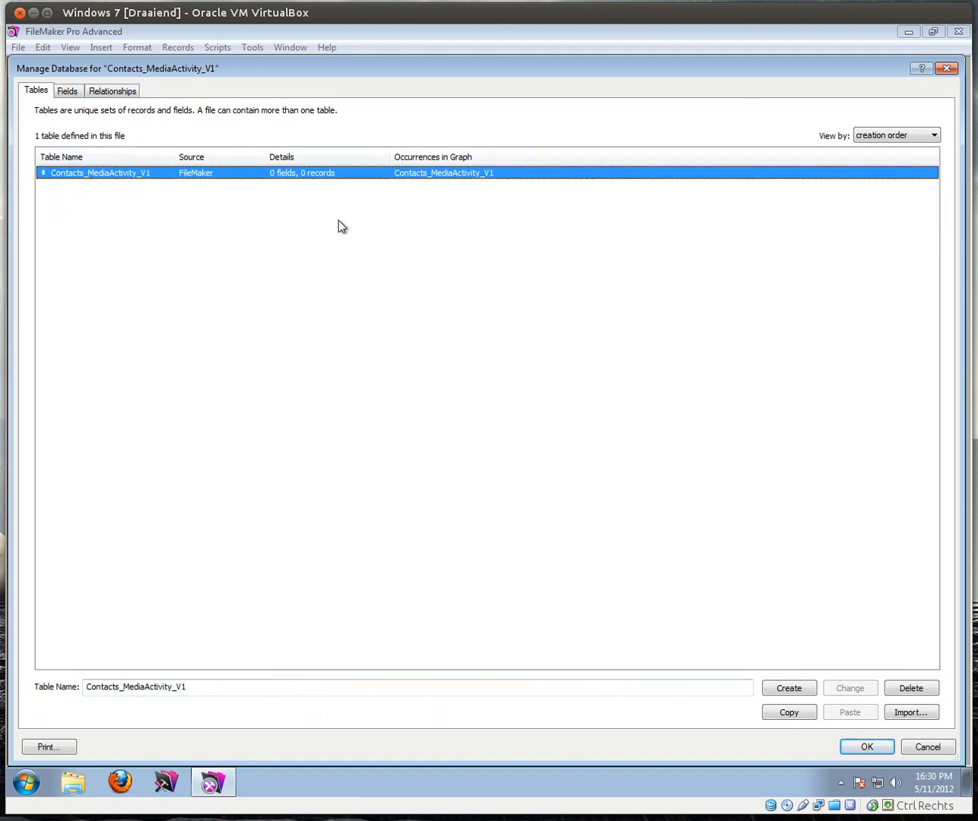
left_click(911, 688)
left_click(393, 418)
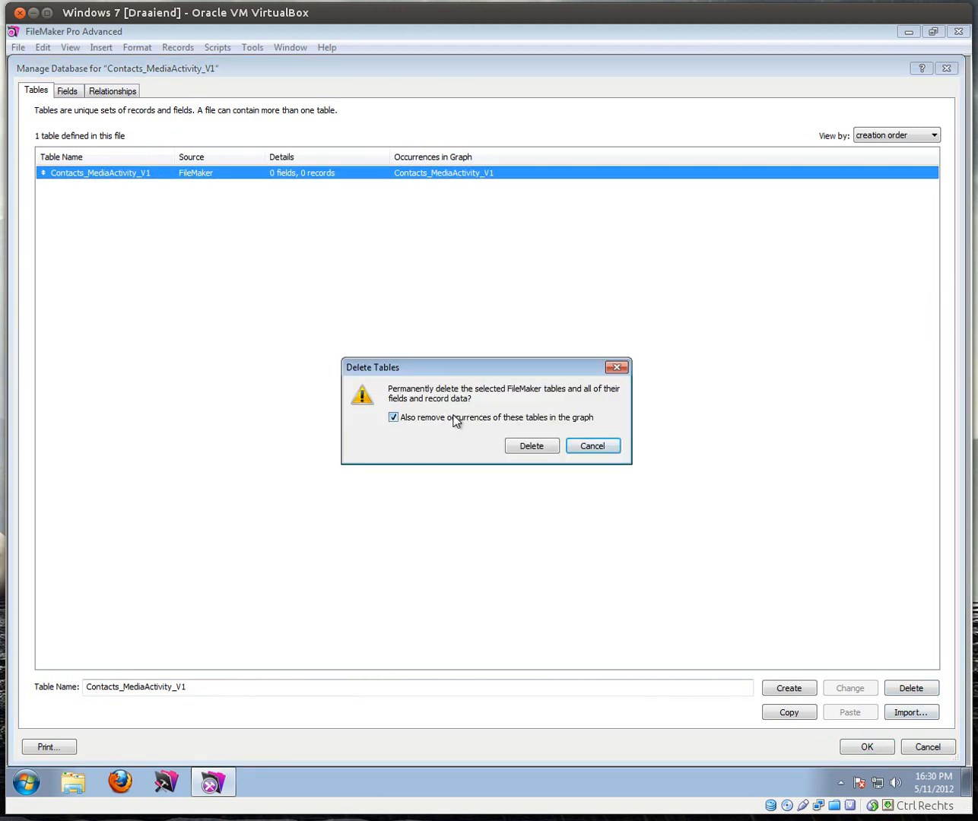
left_click(541, 447)
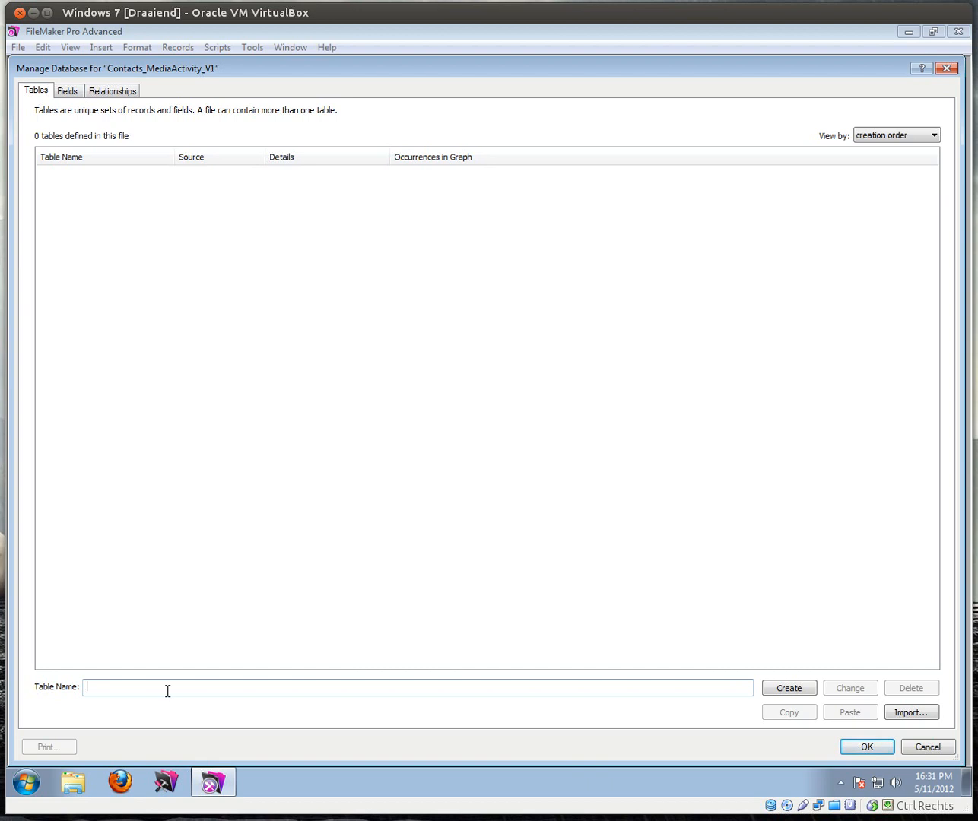
Step: Create the Contacts, Notes, Tasks and MediaActivity tables, then show the Contacts field list
type("Contacts")
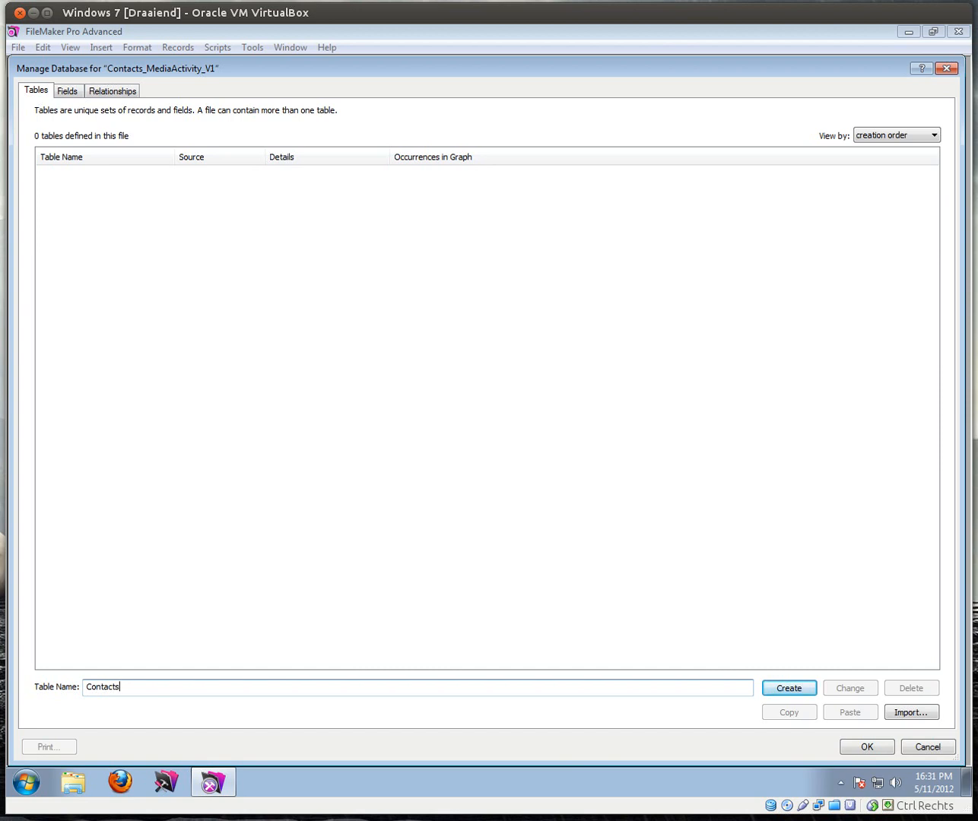
key("Return")
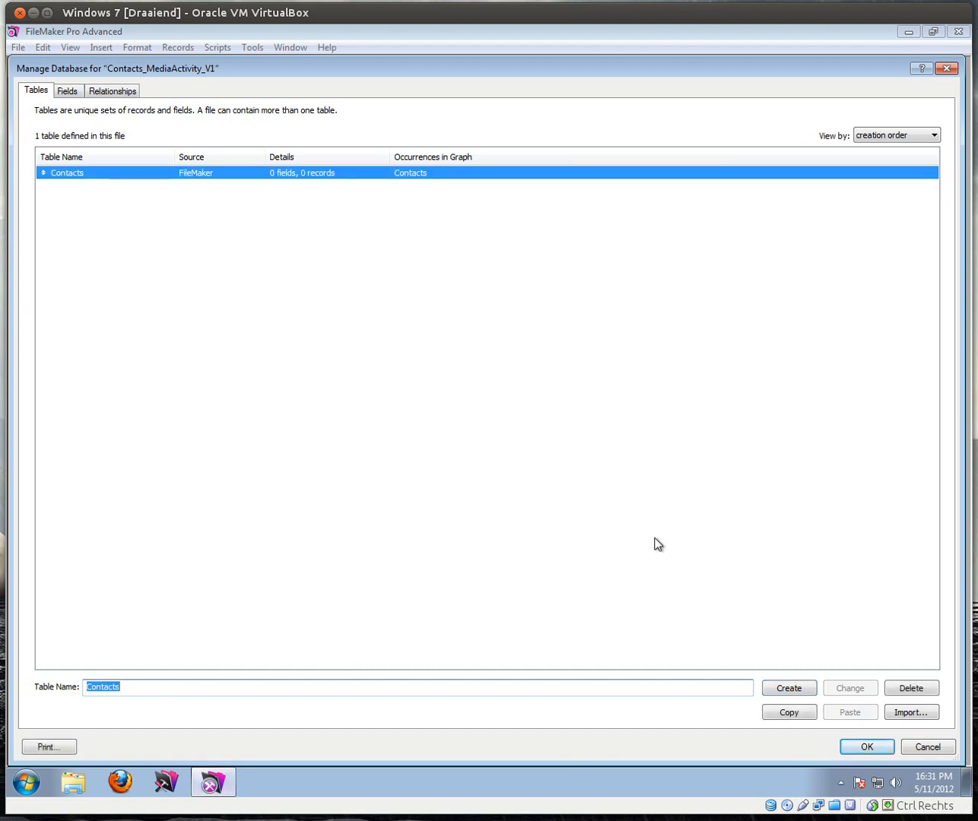
type("Notes")
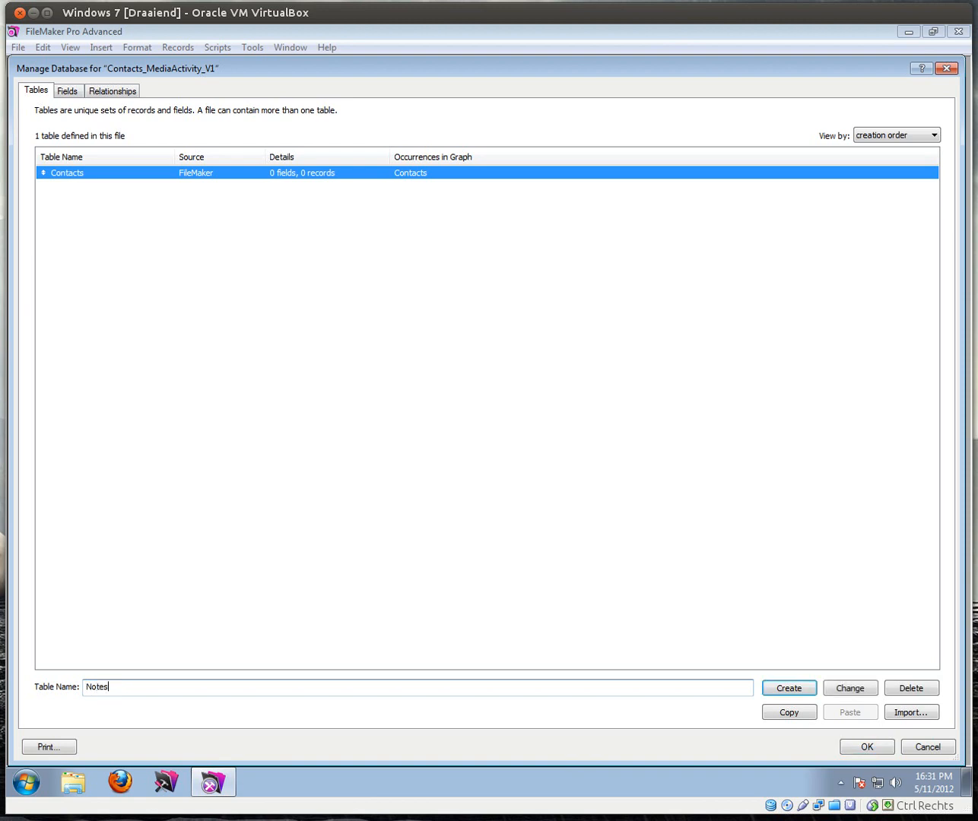
key("Return")
type("Tasks")
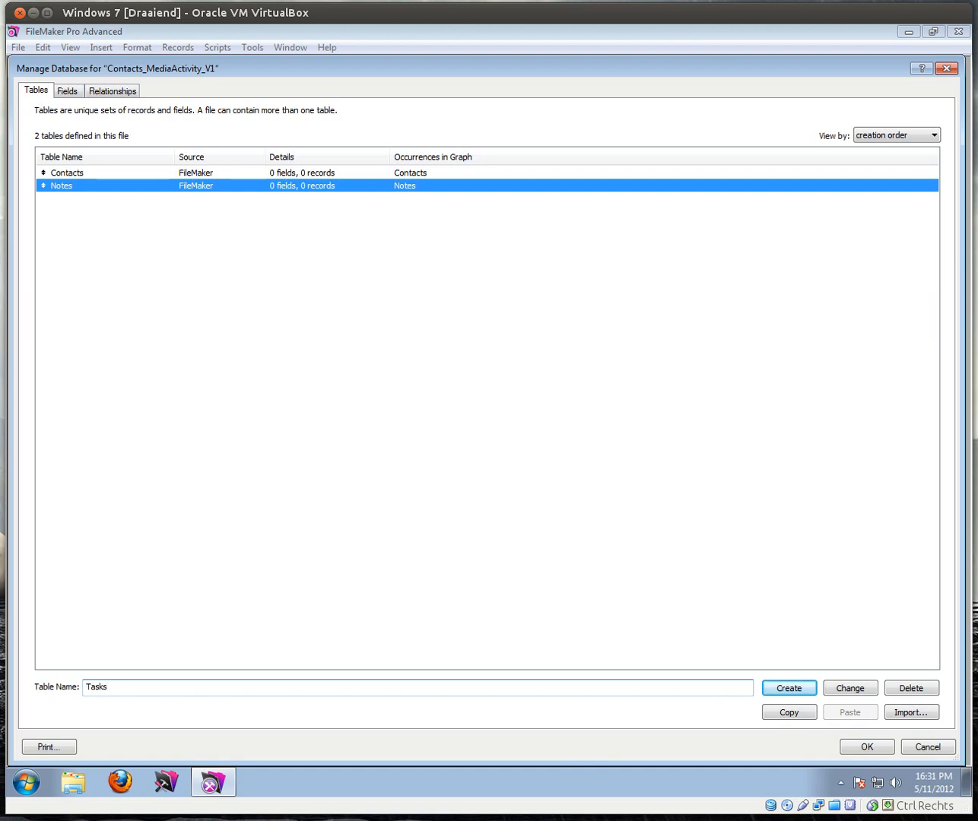
key("Return")
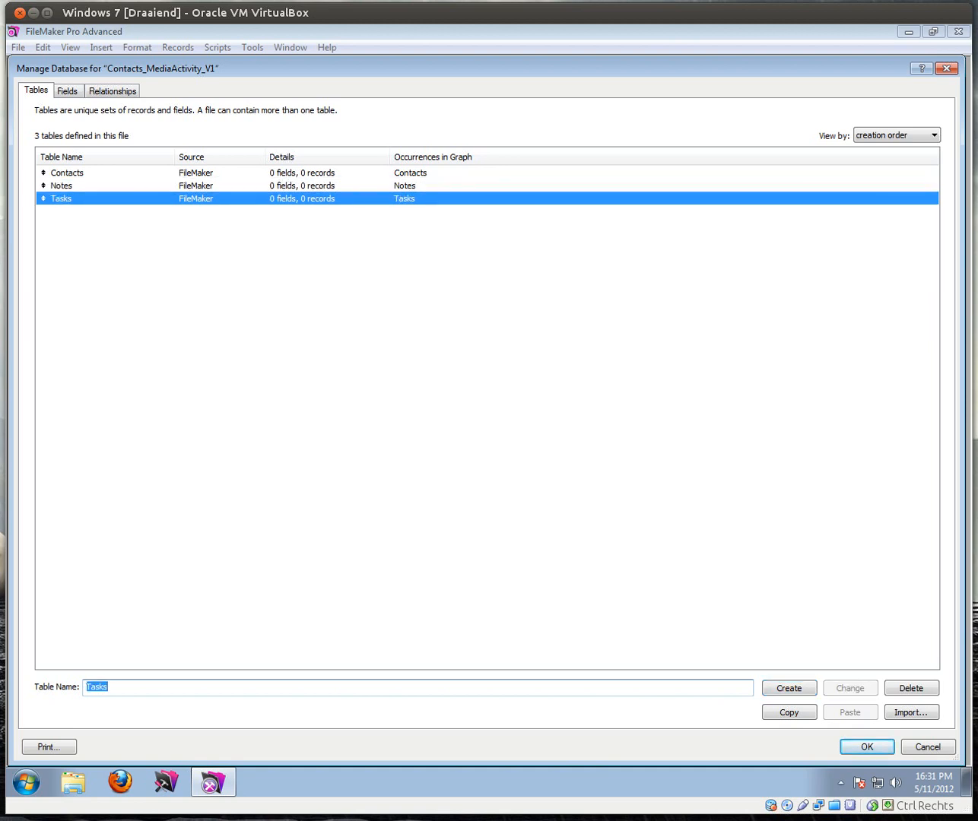
type("MediaActivity")
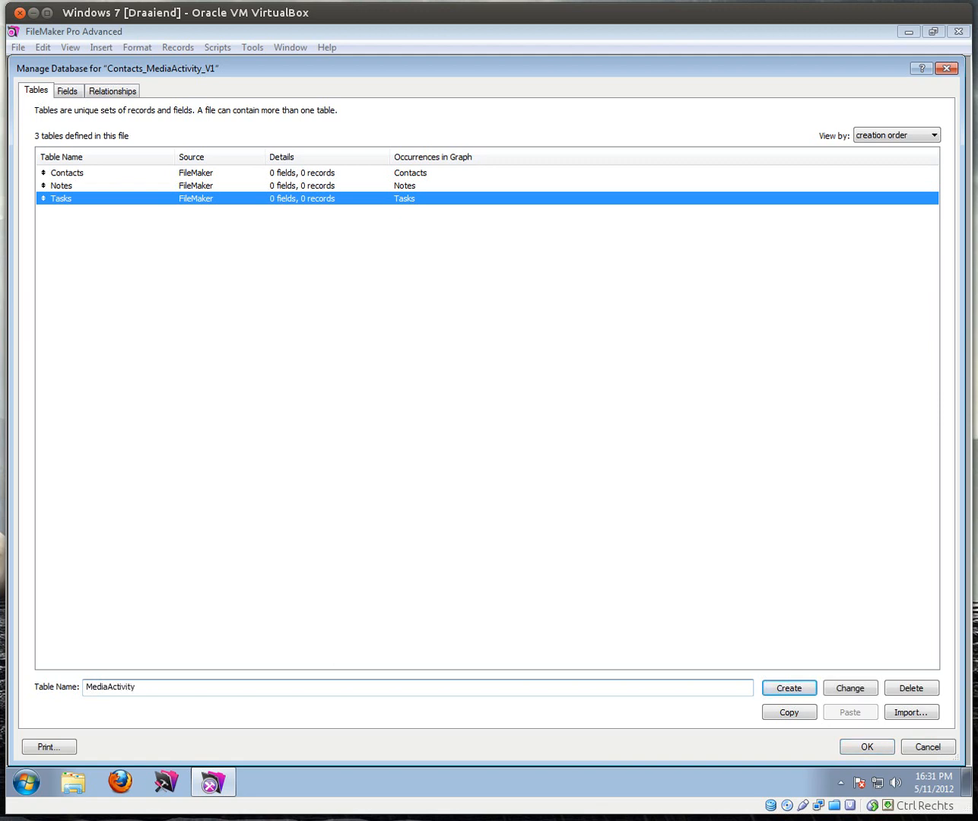
key("Return")
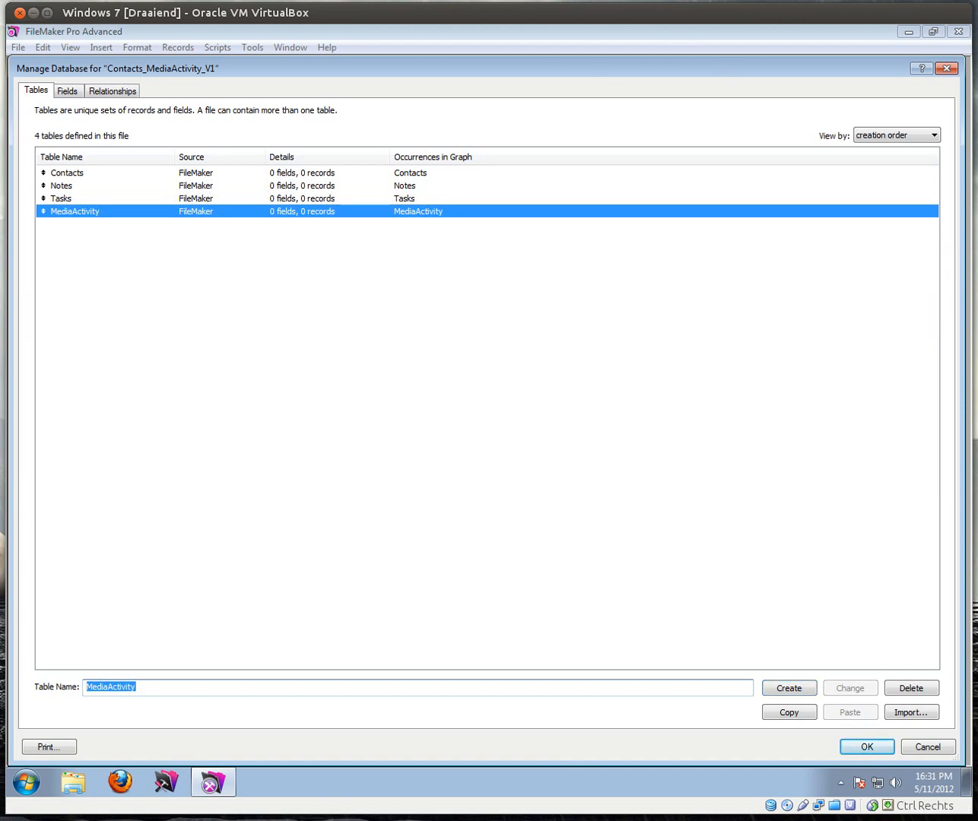
double_click(76, 173)
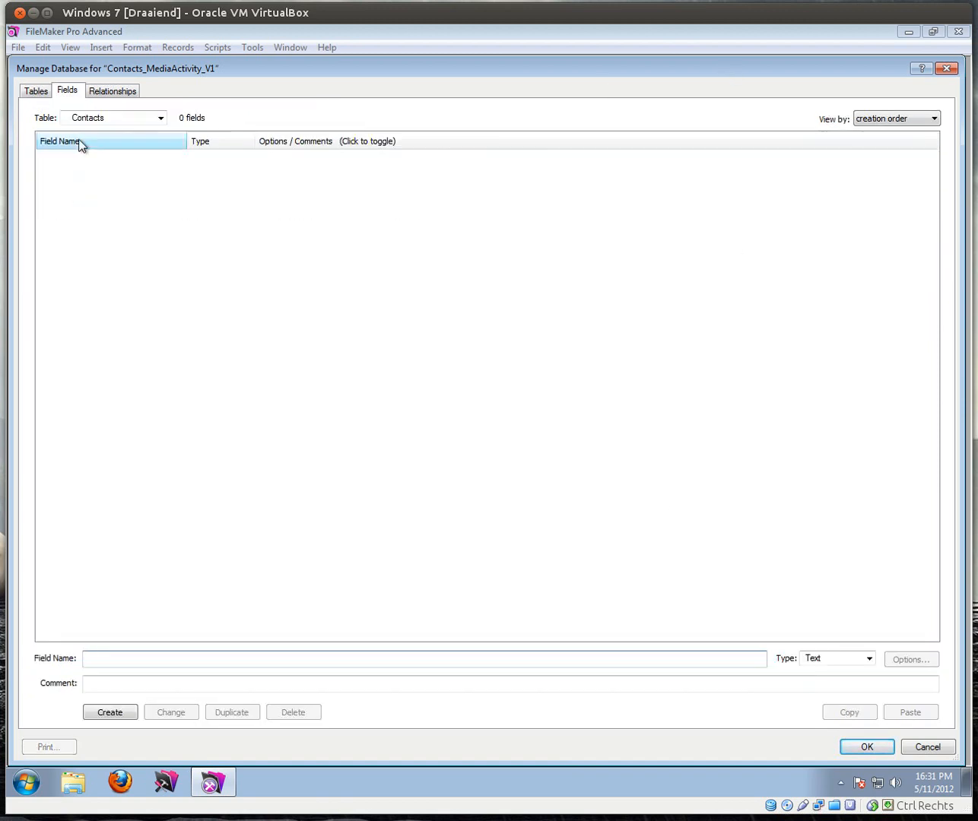
Step: Create the Id number field with auto-entered serial numbers, then begin naming the Type field
type("Id")
key("Tab")
key("n")
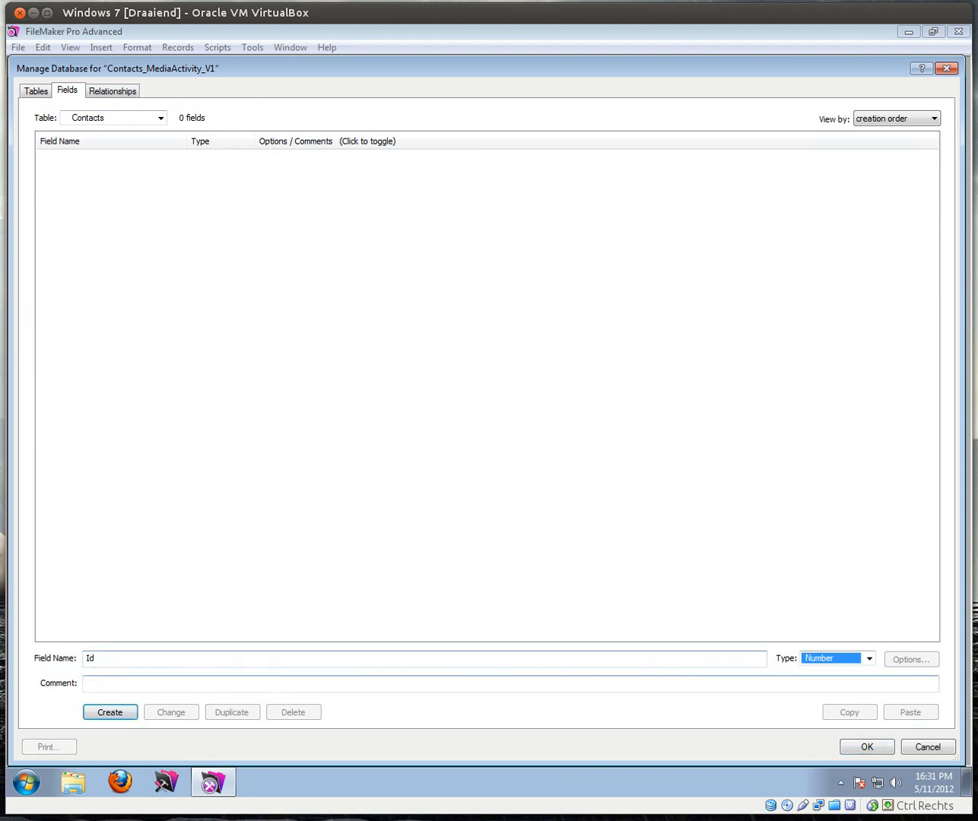
left_click(107, 659)
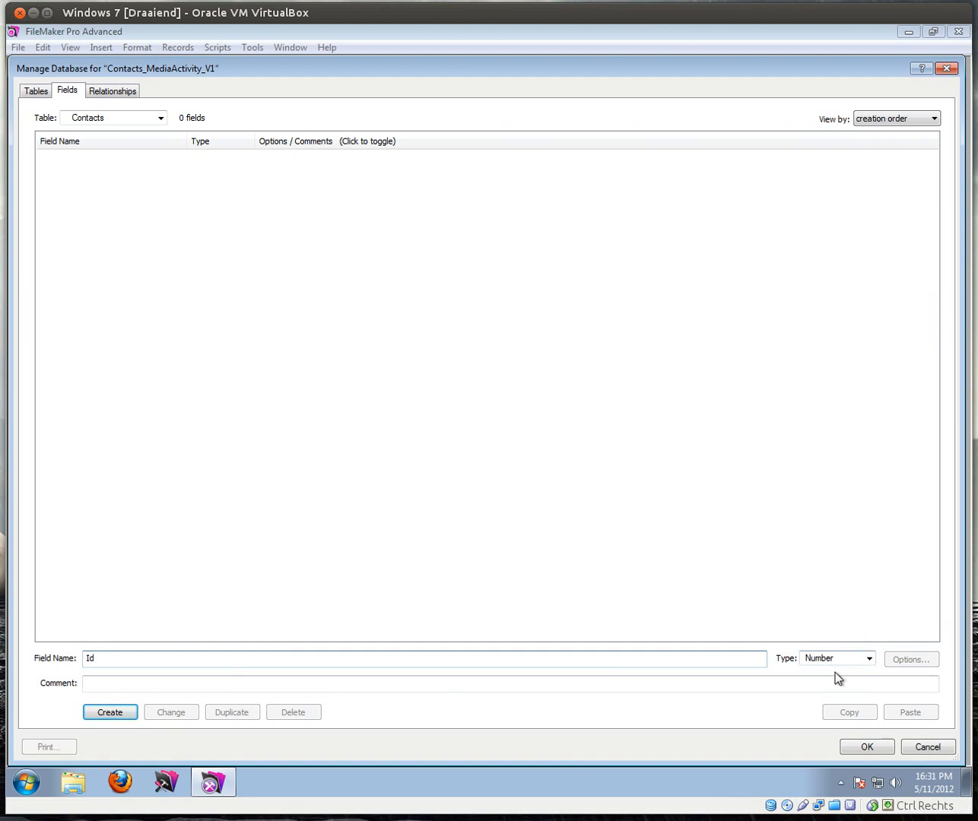
left_click(112, 711)
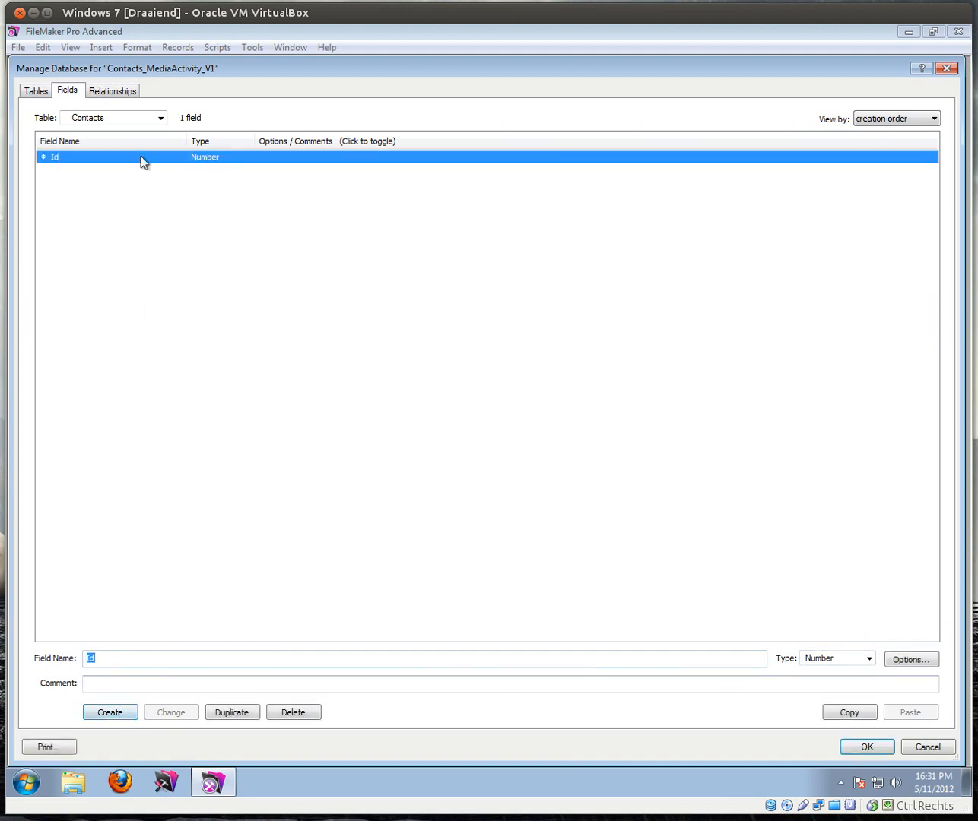
double_click(141, 157)
left_click(364, 339)
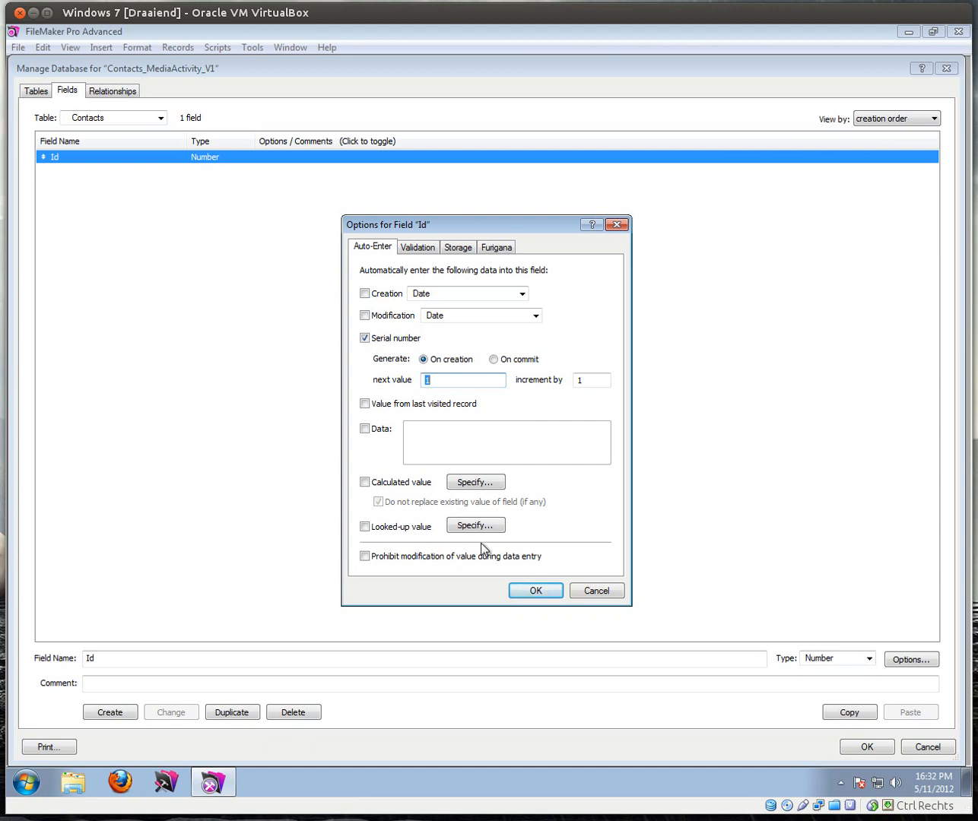
left_click(536, 590)
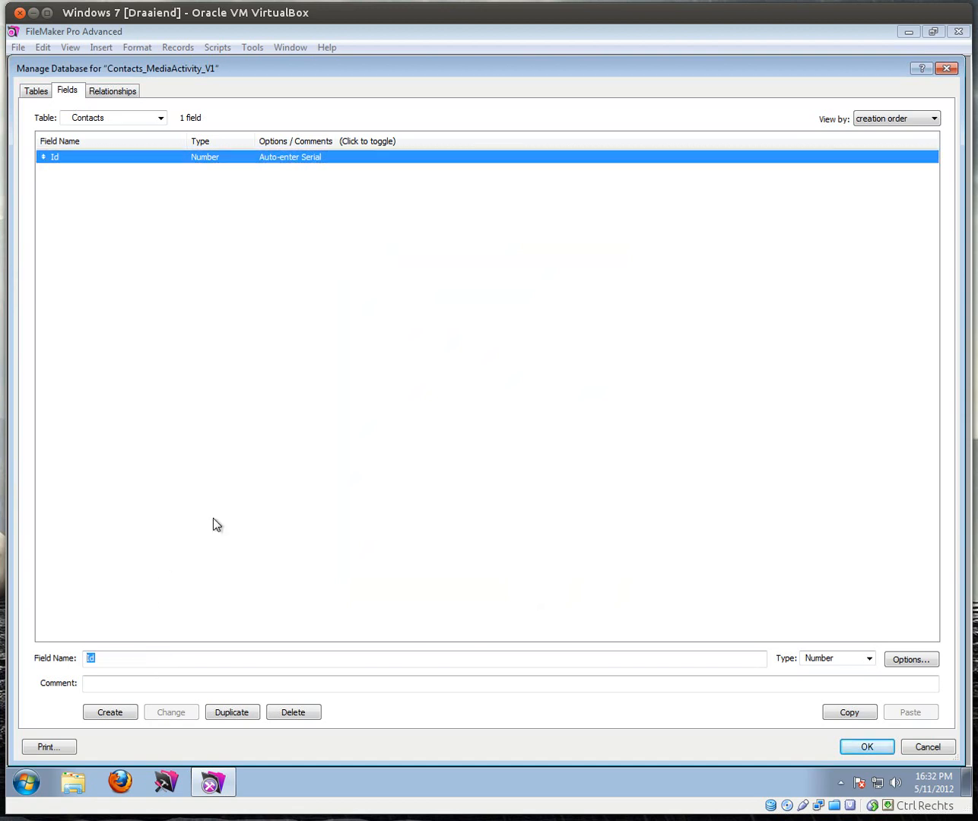
type("Type")
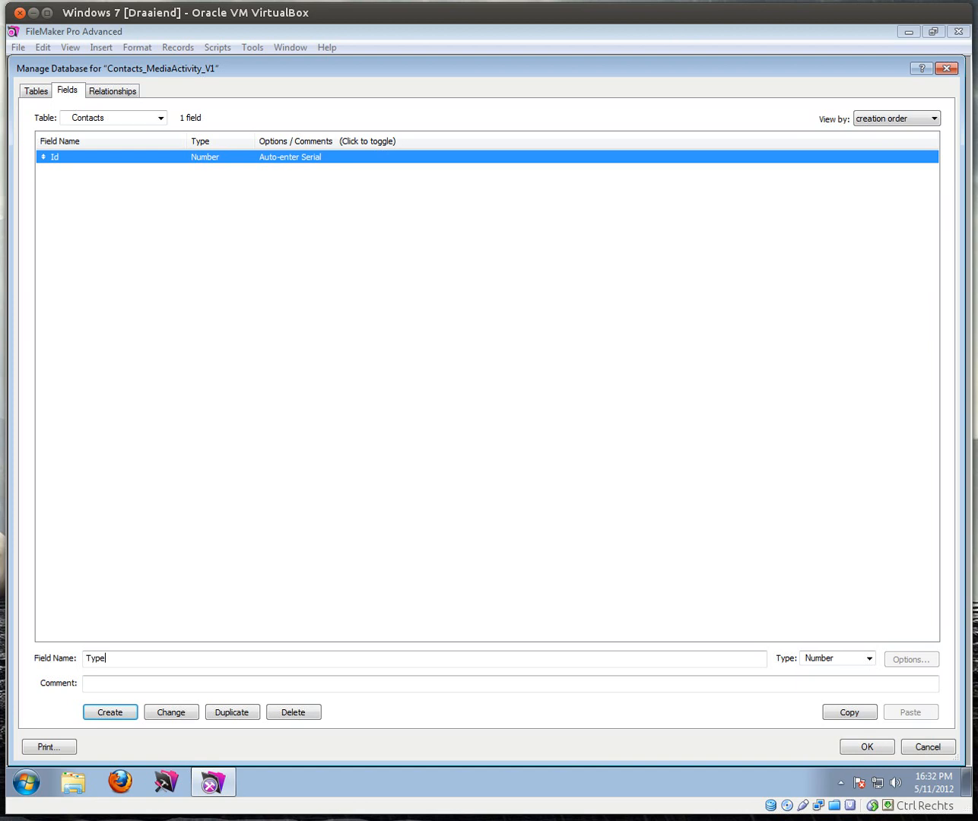
key("Tab")
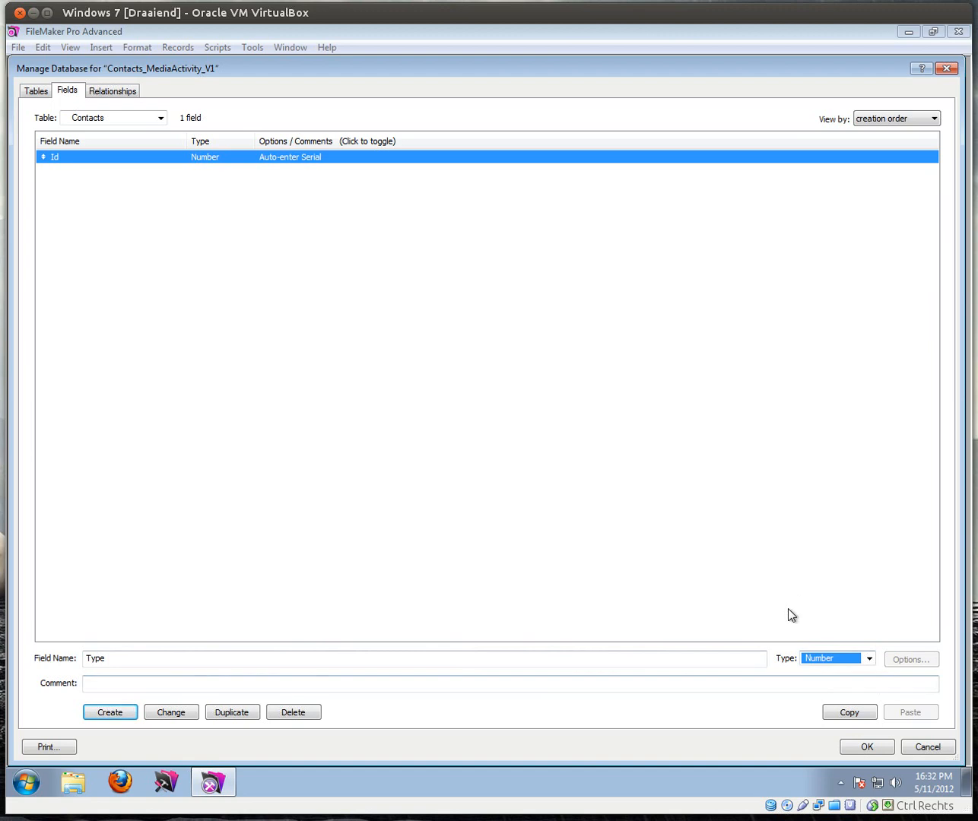
Step: Create Type, Company, Title, FirstName and LastName as Text fields after Id
key("Down")
key("Down")
key("Down")
scroll(791, 615, "up", 4)
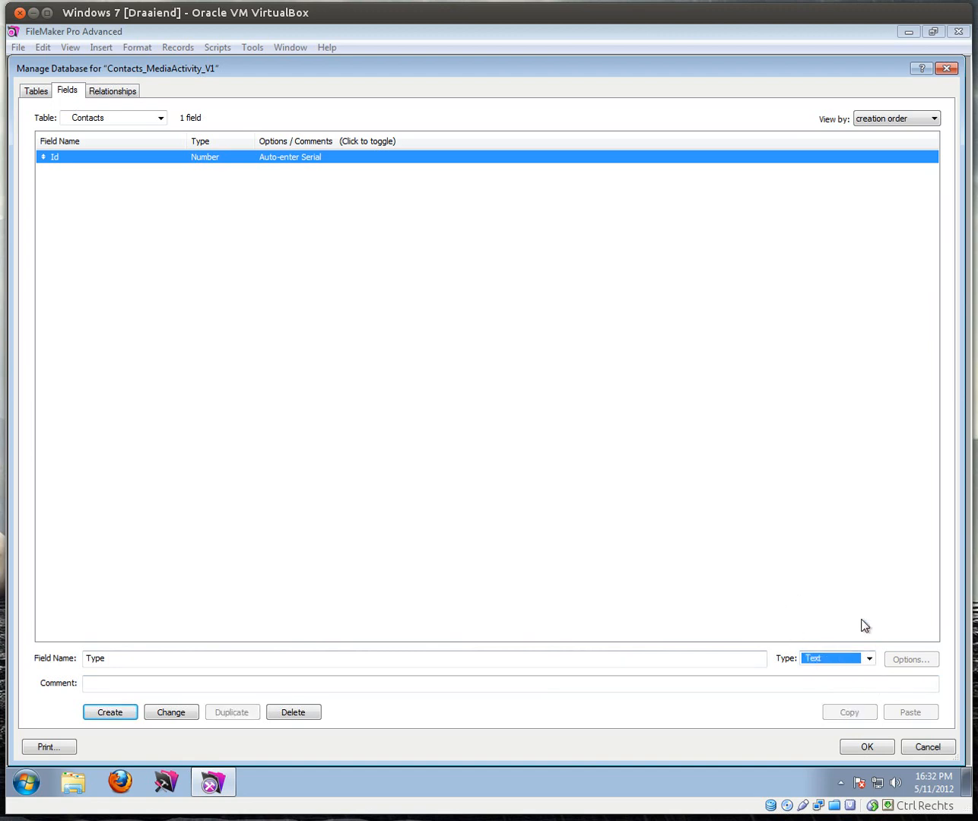
key("Return")
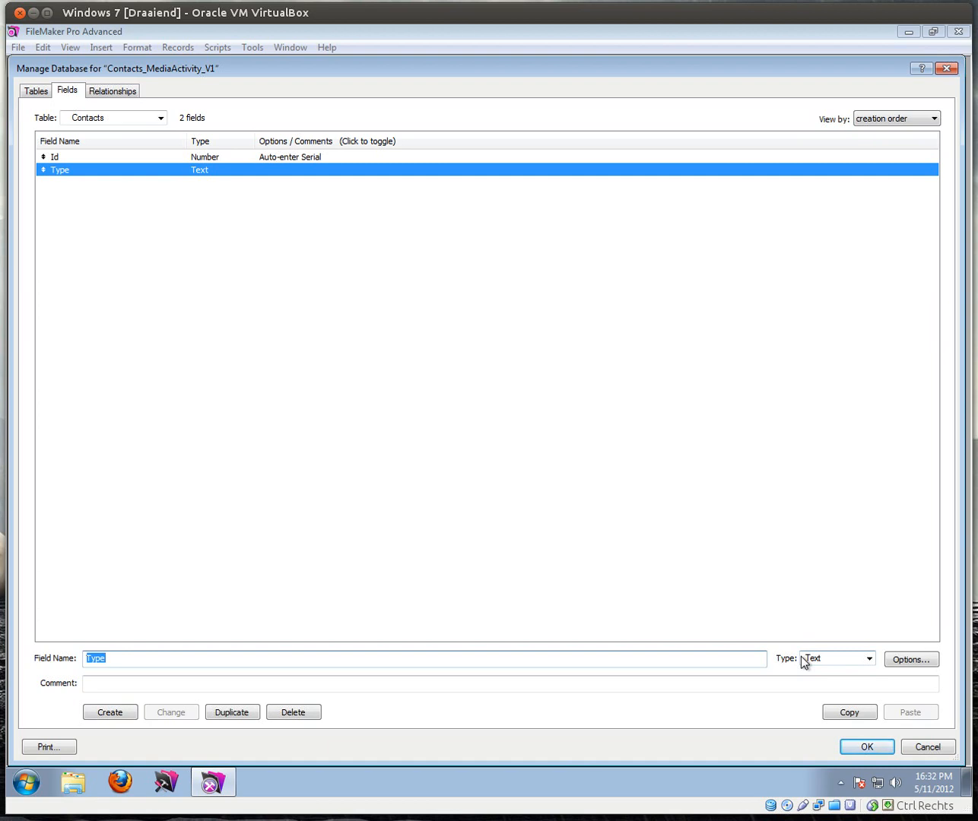
type("Company")
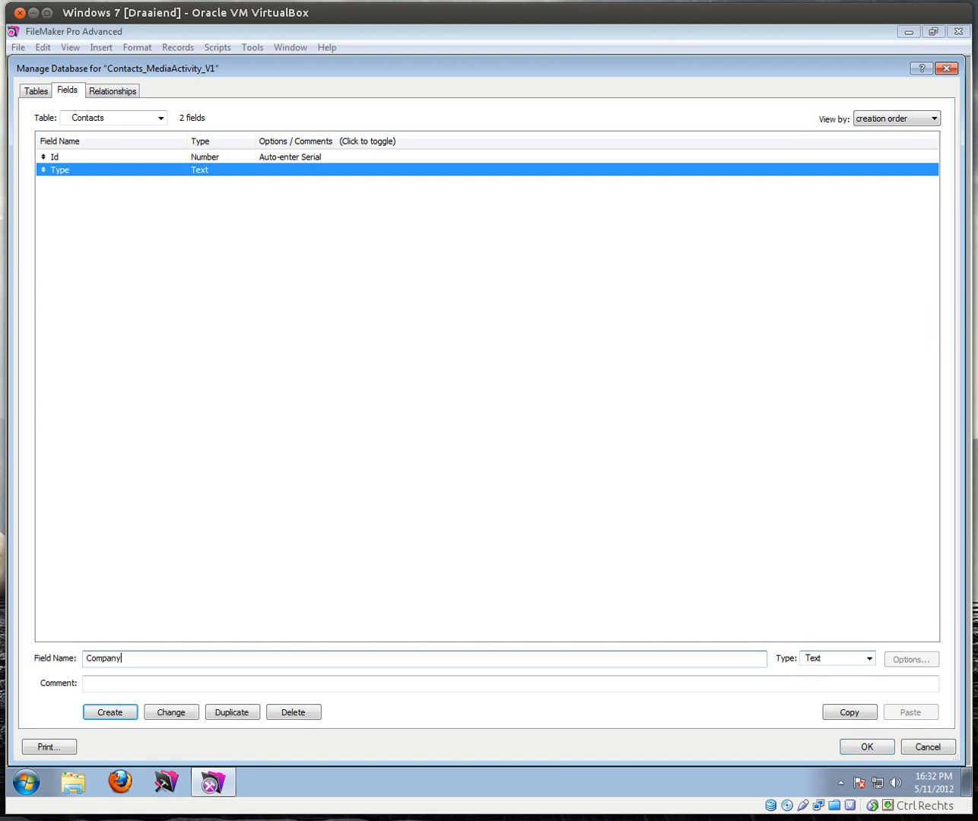
key("Return")
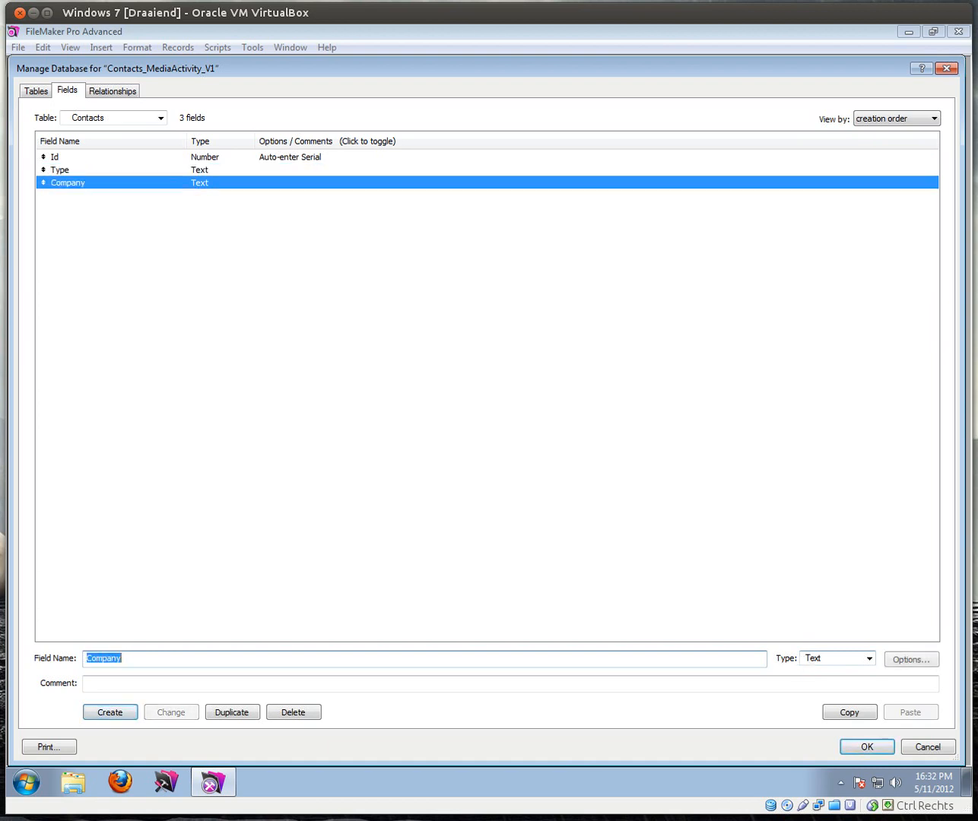
type("Title")
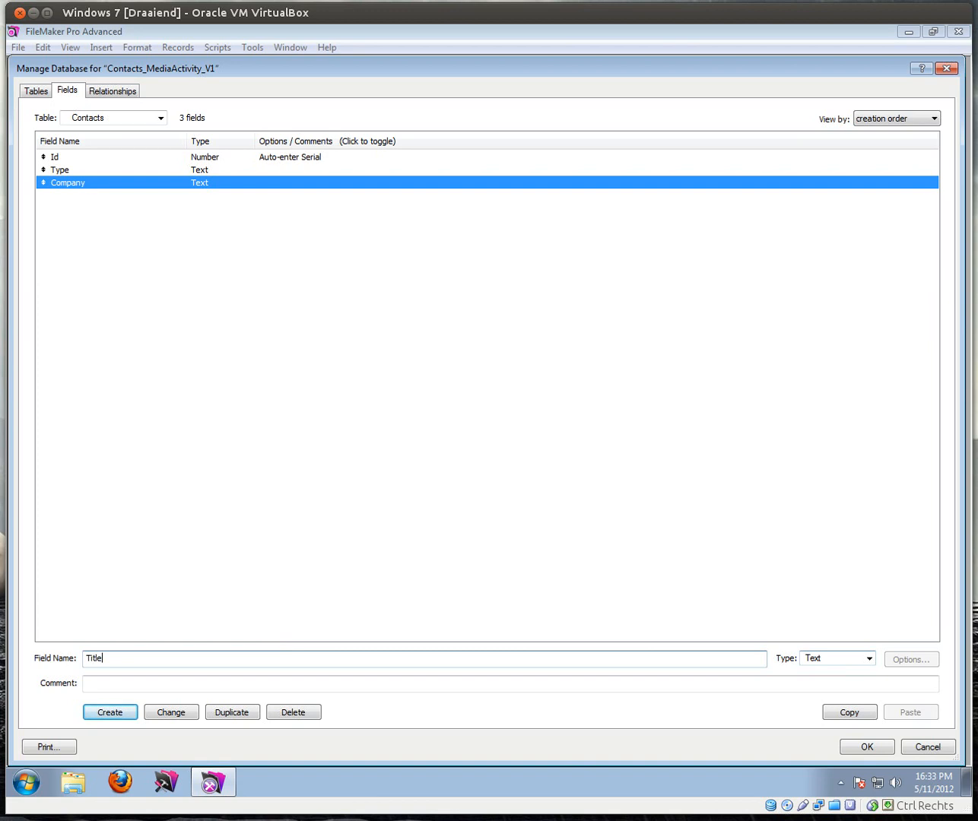
key("Return")
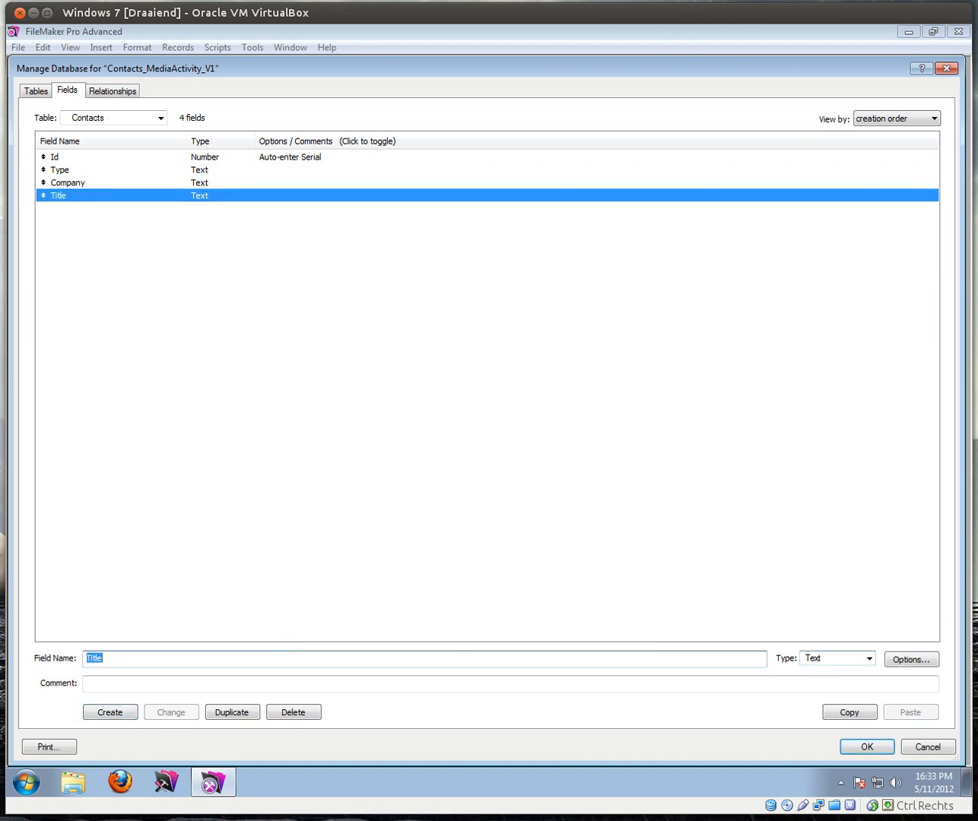
type("FirstName")
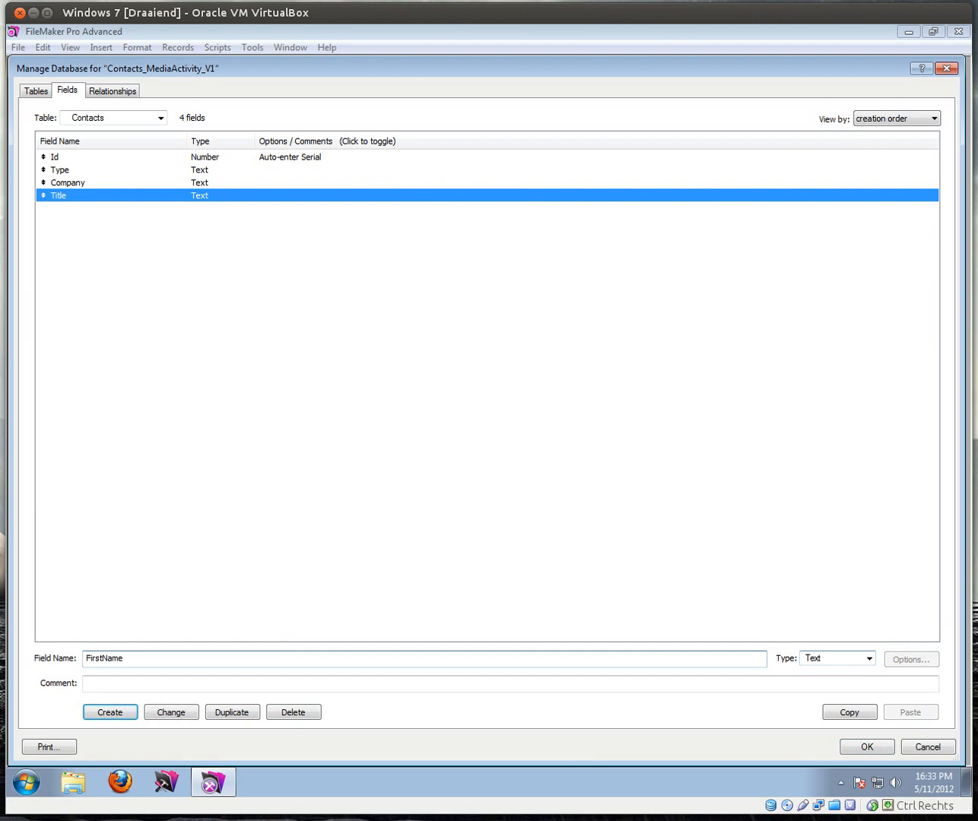
key("Return")
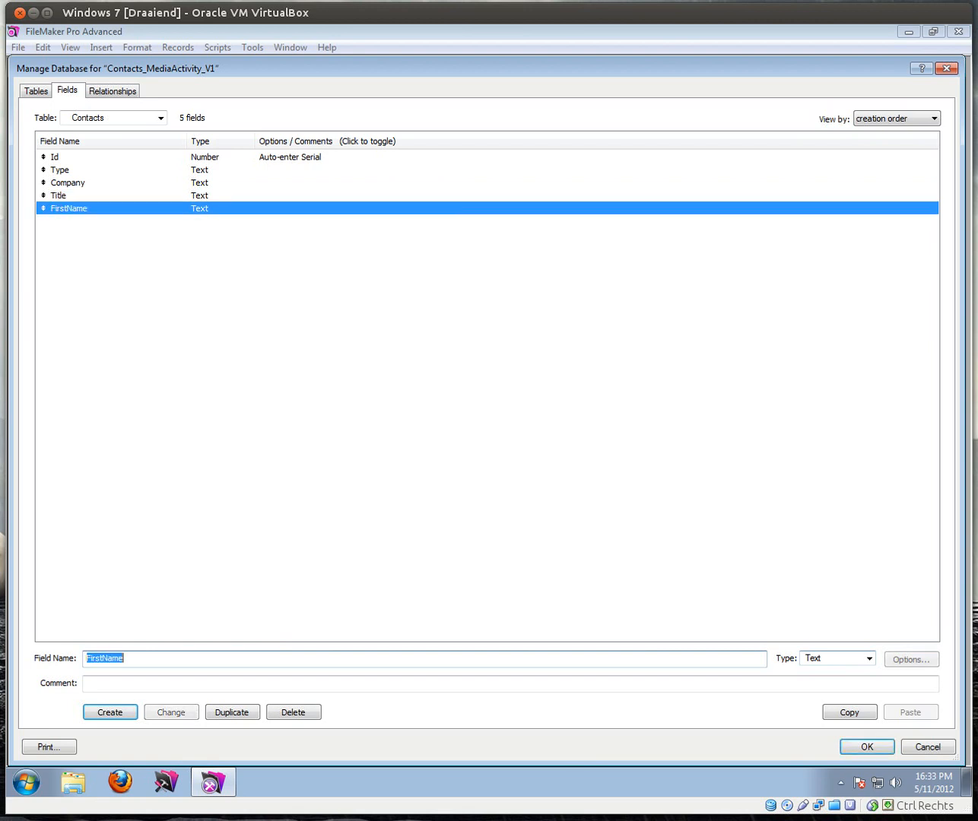
type("LastName")
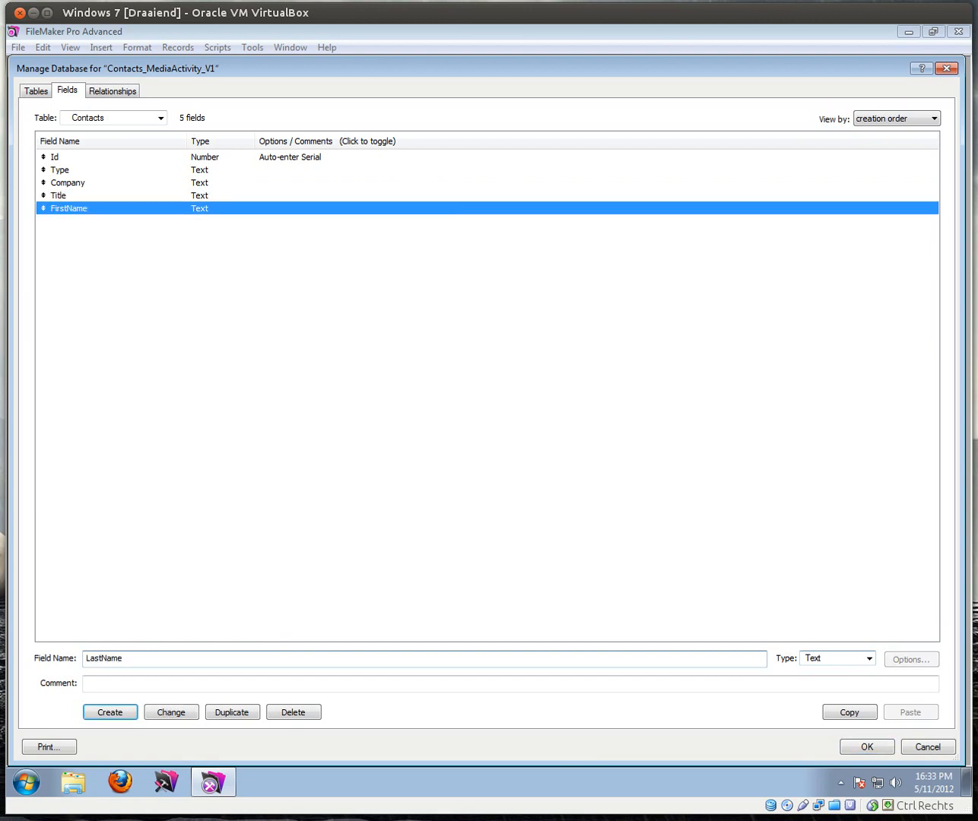
key("Return")
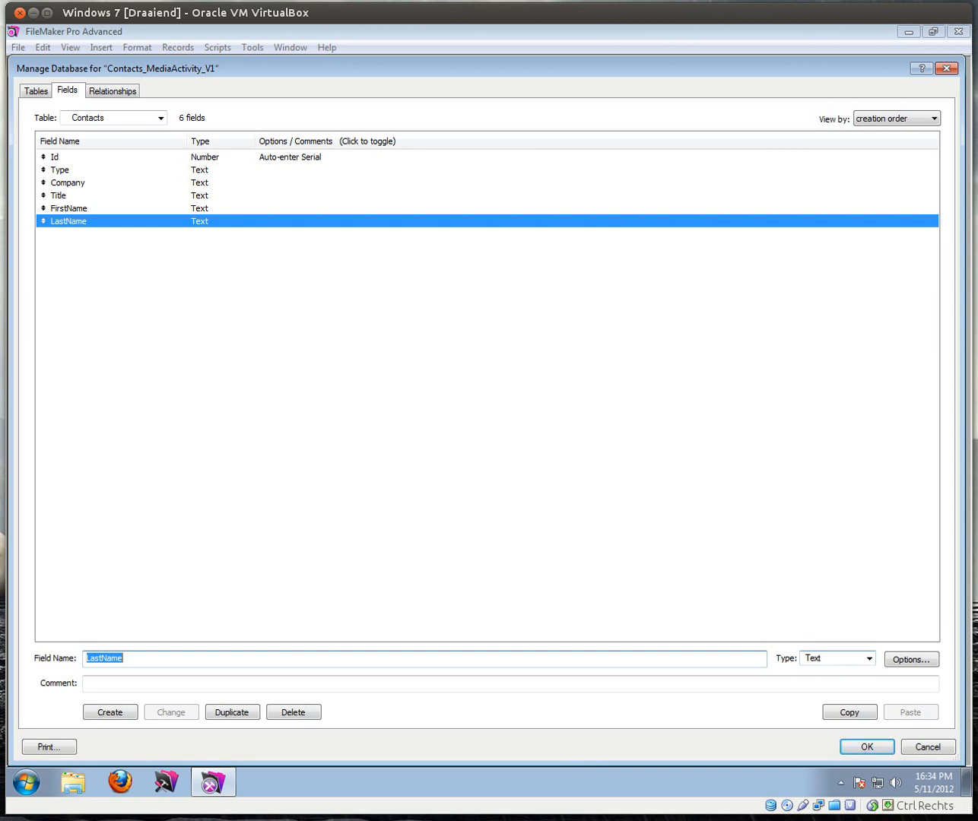
Step: Create a new calculation field named c_FullName
type("c")
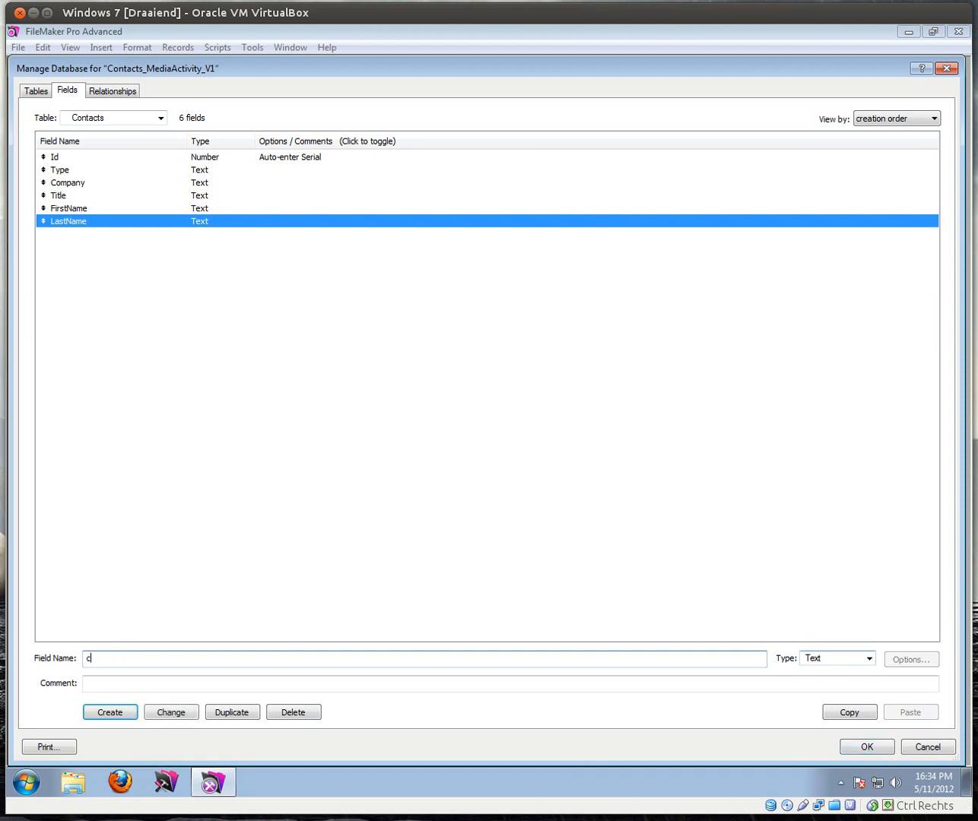
type("_FullName")
key("Tab")
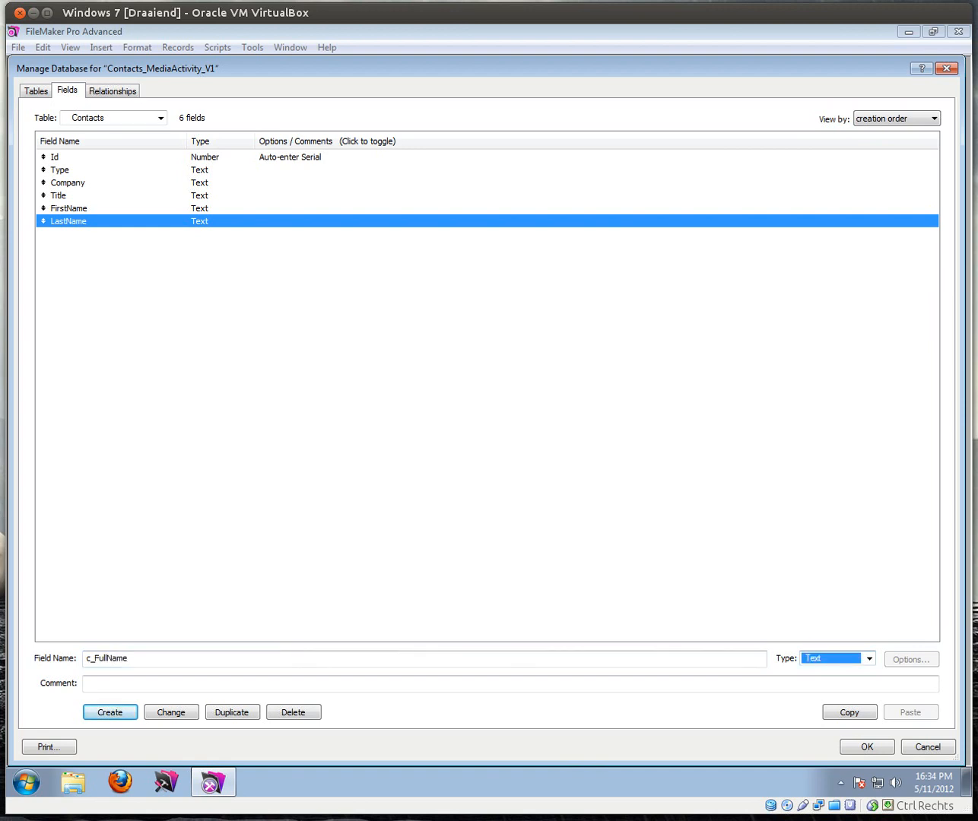
key("c")
key("c")
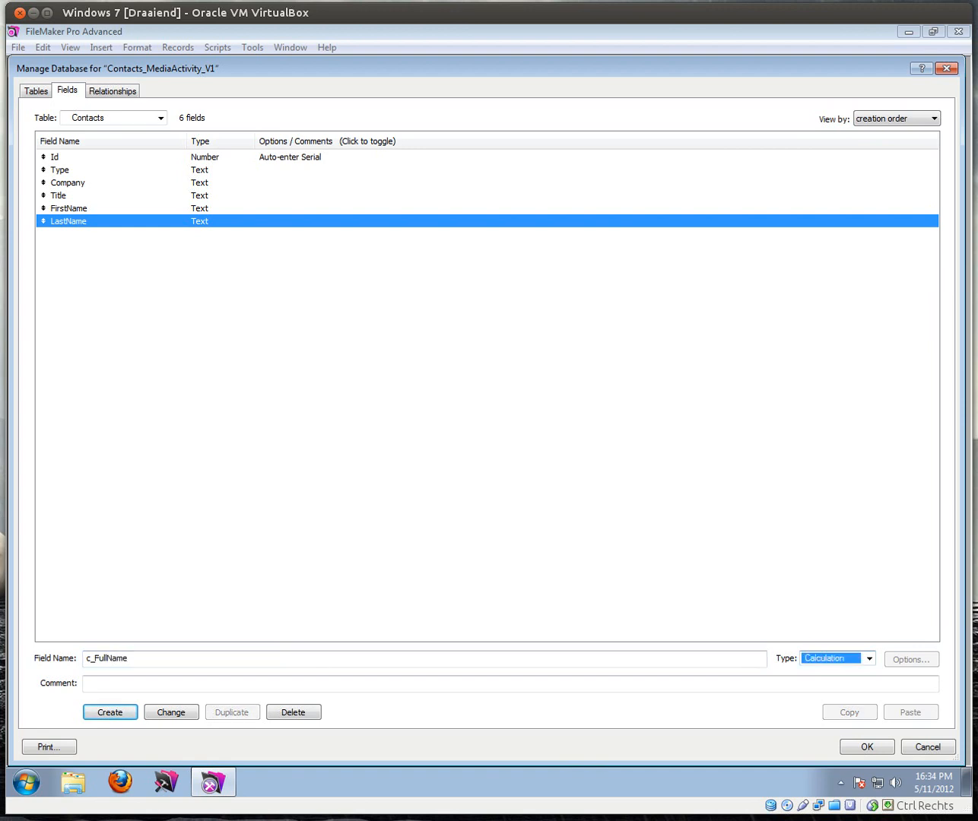
key("Return")
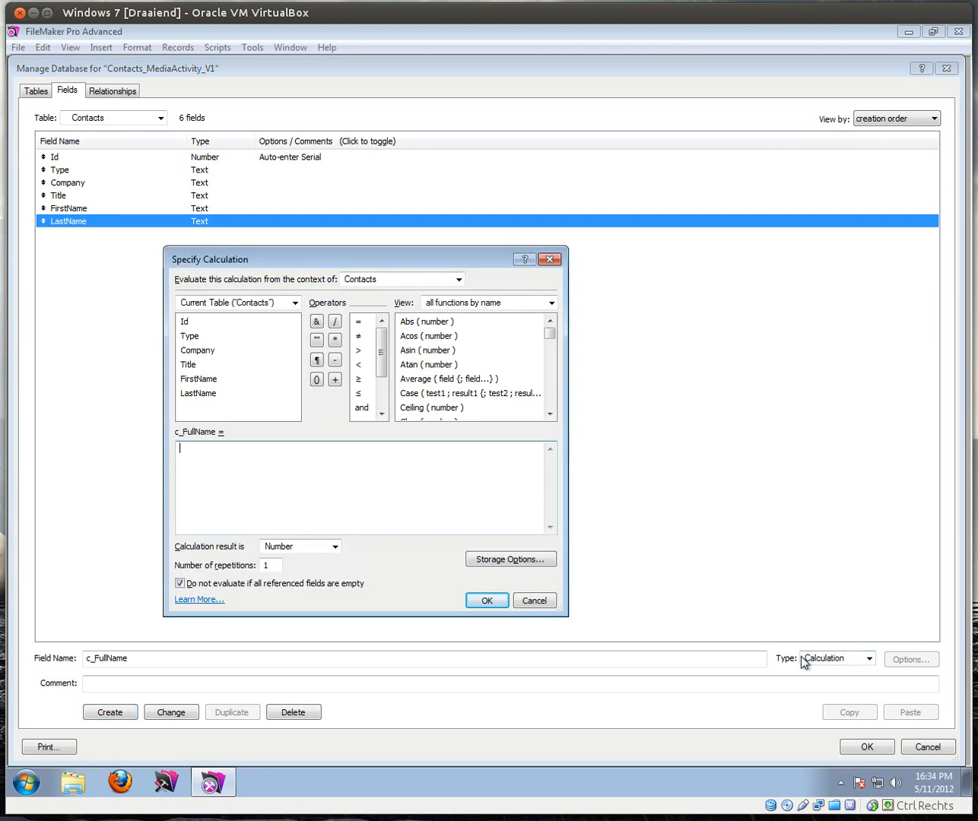
Step: Set the c_FullName formula to FirstName & LastName with a Text result
left_click(217, 383)
double_click(215, 384)
left_click(317, 321)
double_click(206, 394)
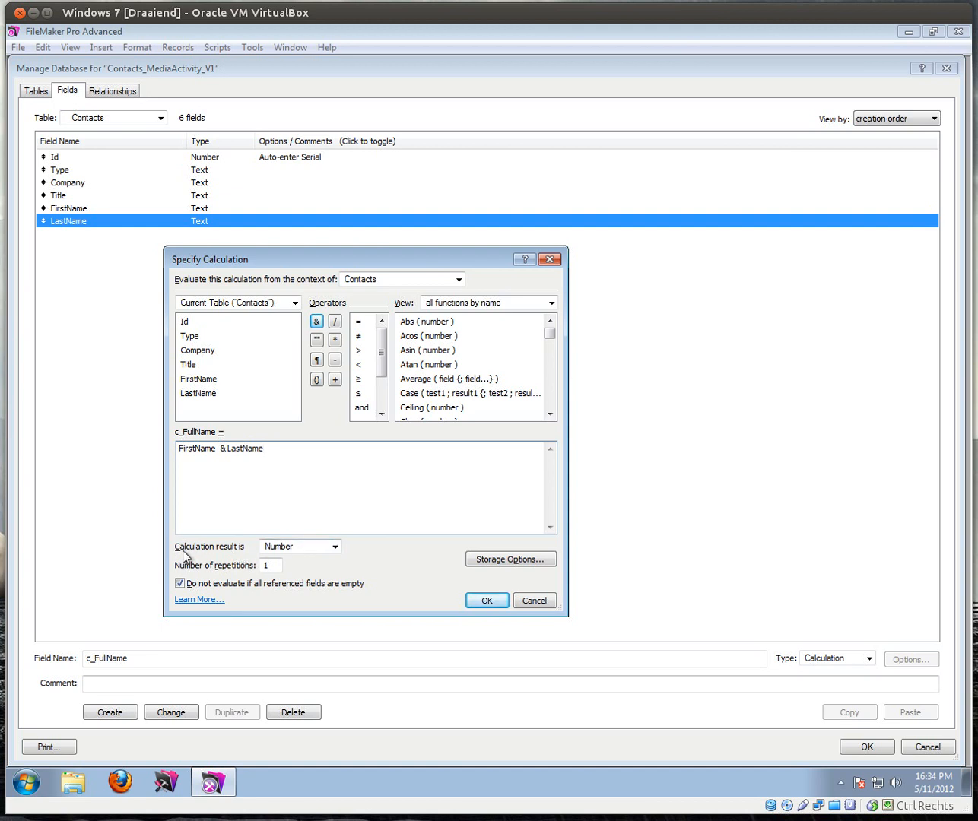
left_click(335, 548)
left_click(327, 566)
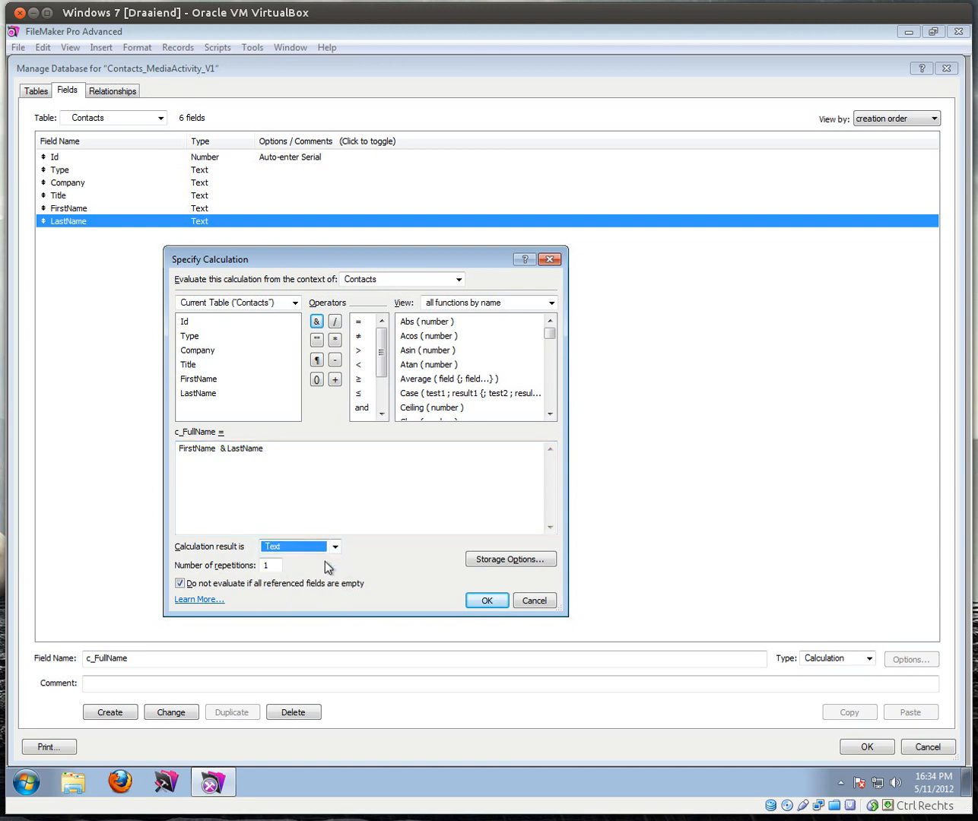
left_click(467, 601)
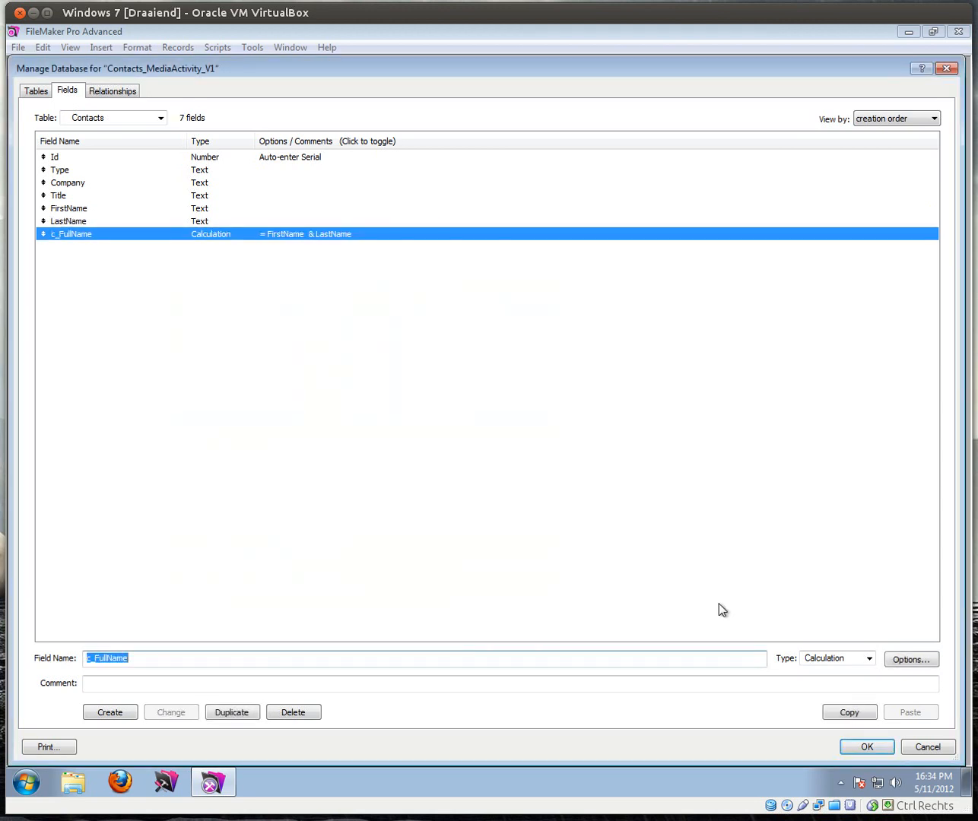
Step: Save the field definitions, delete the Contacts_MediaActivity_V1 layout, and dismiss the no-records error
left_click(867, 746)
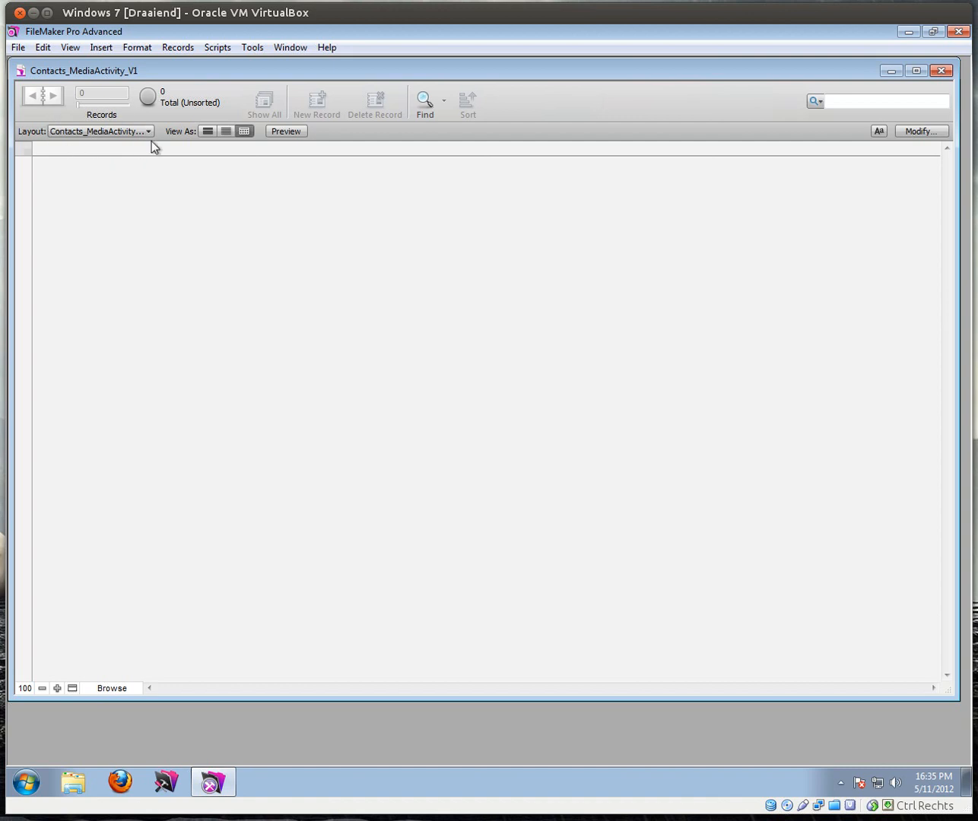
left_click(17, 48)
mouse_move(151, 184)
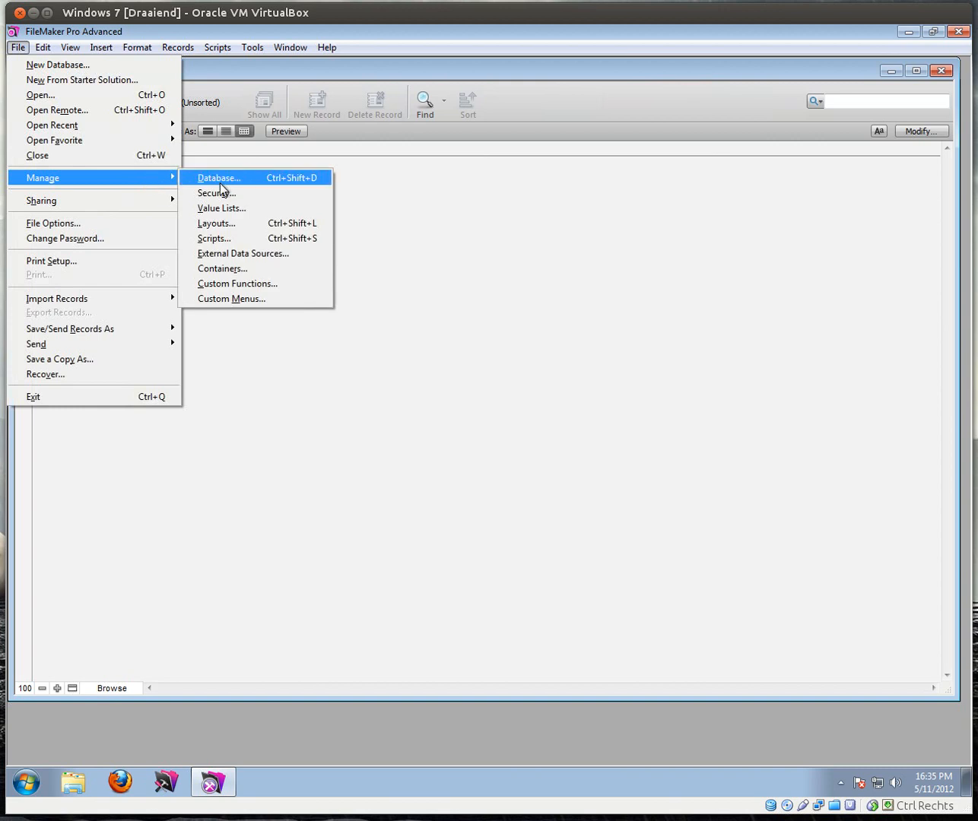
left_click(226, 225)
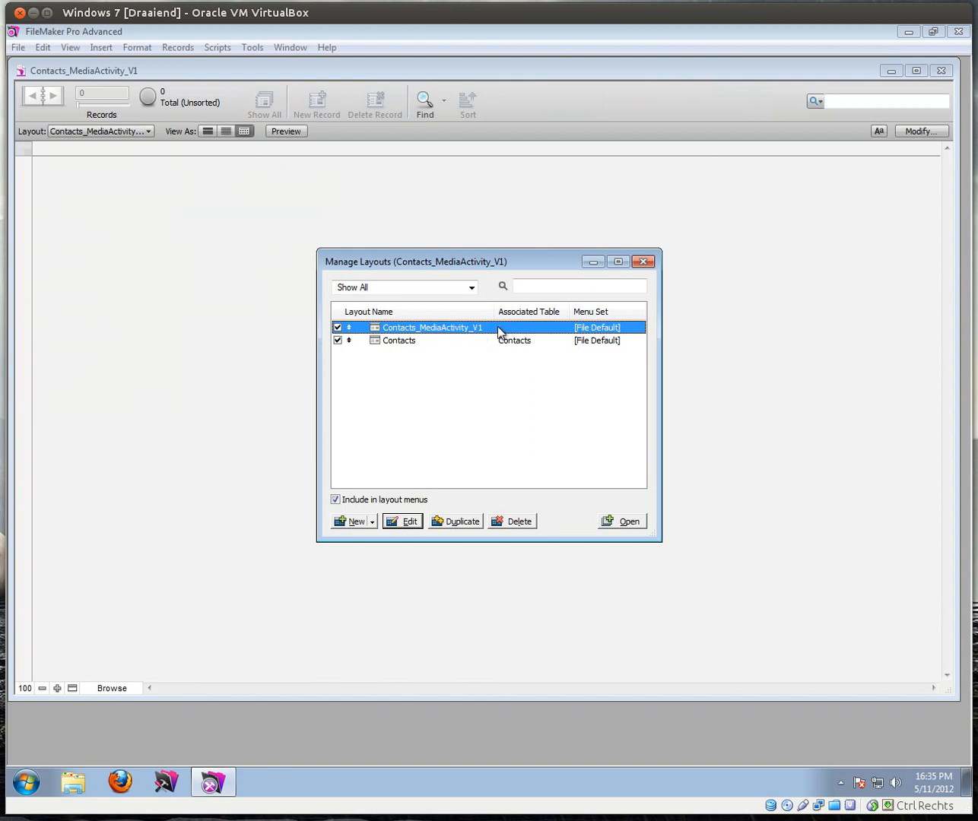
left_click(508, 520)
left_click(537, 422)
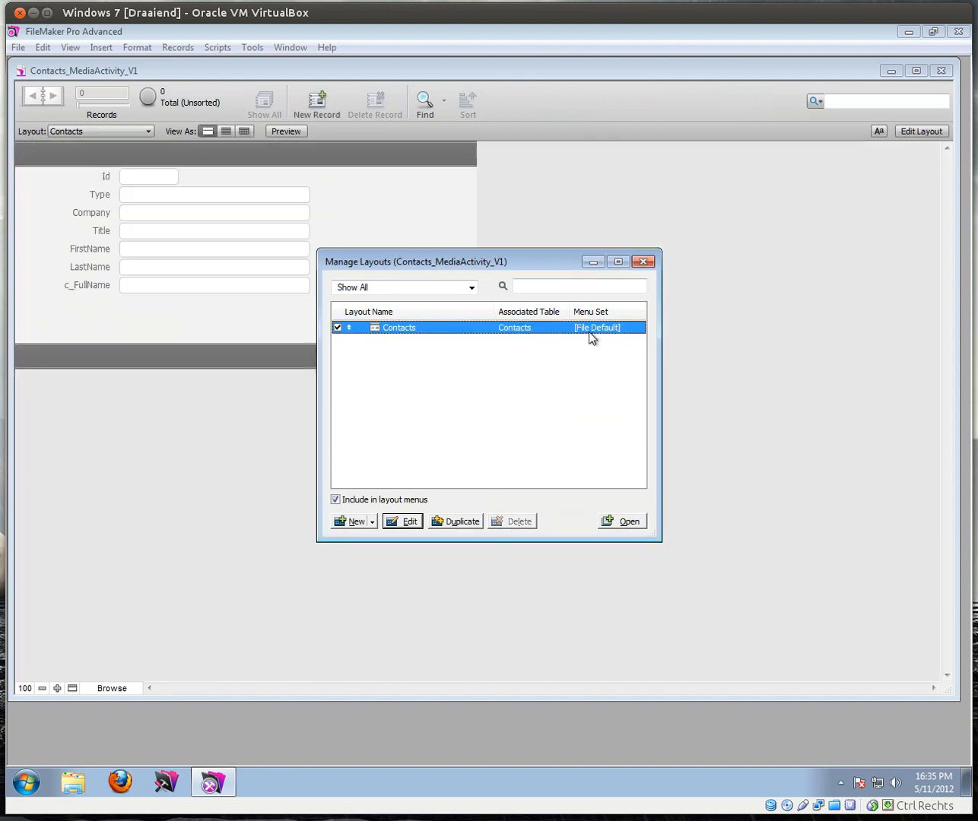
left_click(643, 263)
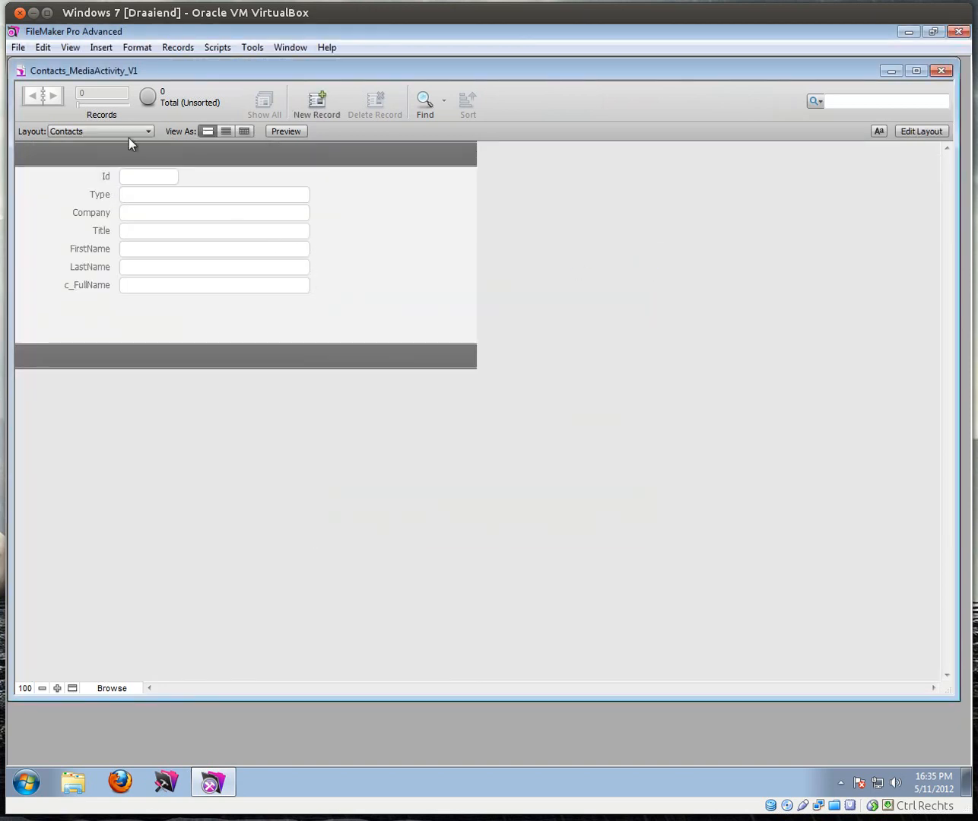
left_click(170, 197)
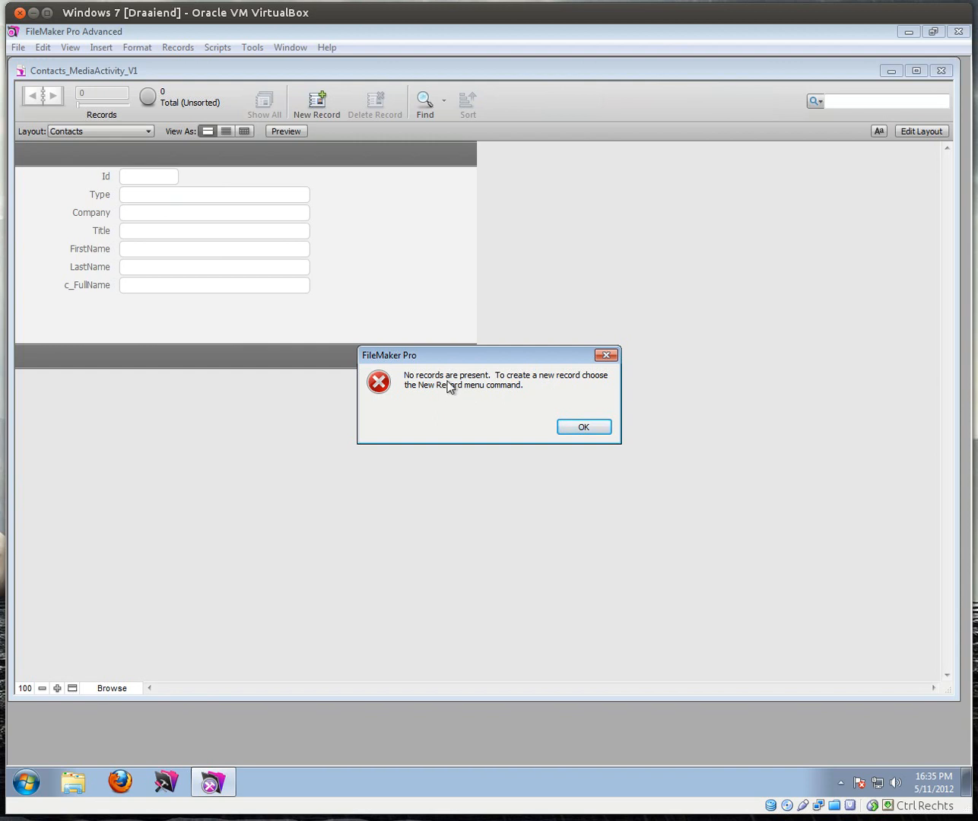
left_click(581, 428)
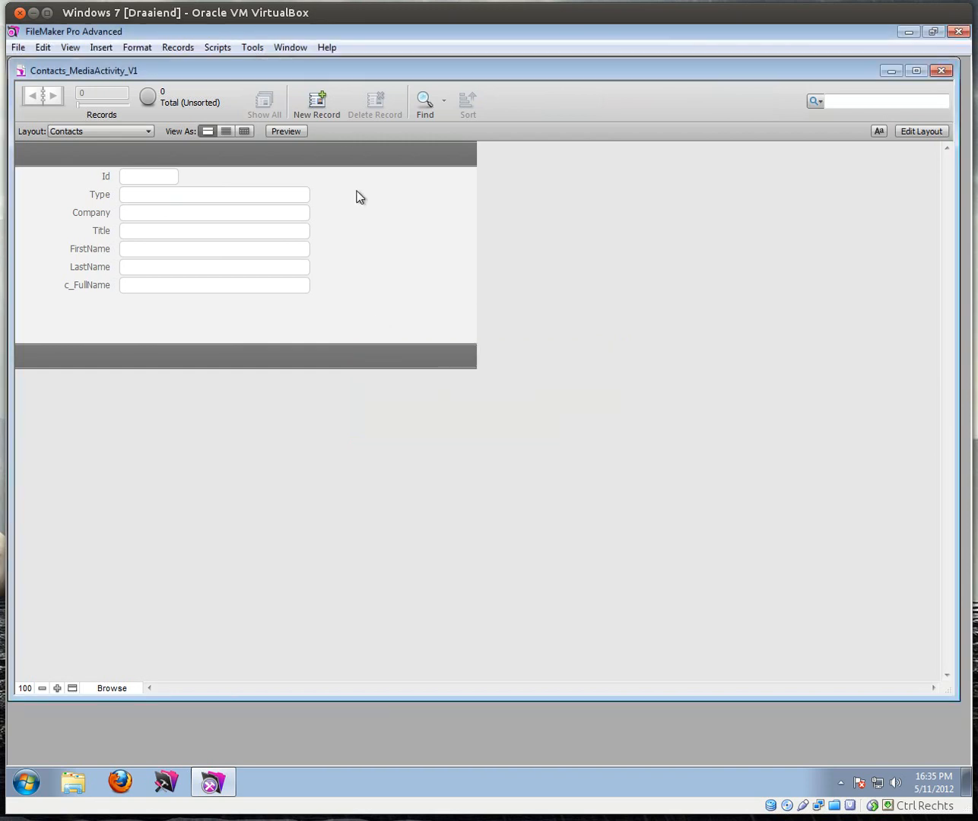
Step: Create contact record 1 with a first name and a last name, and commit it
left_click(319, 102)
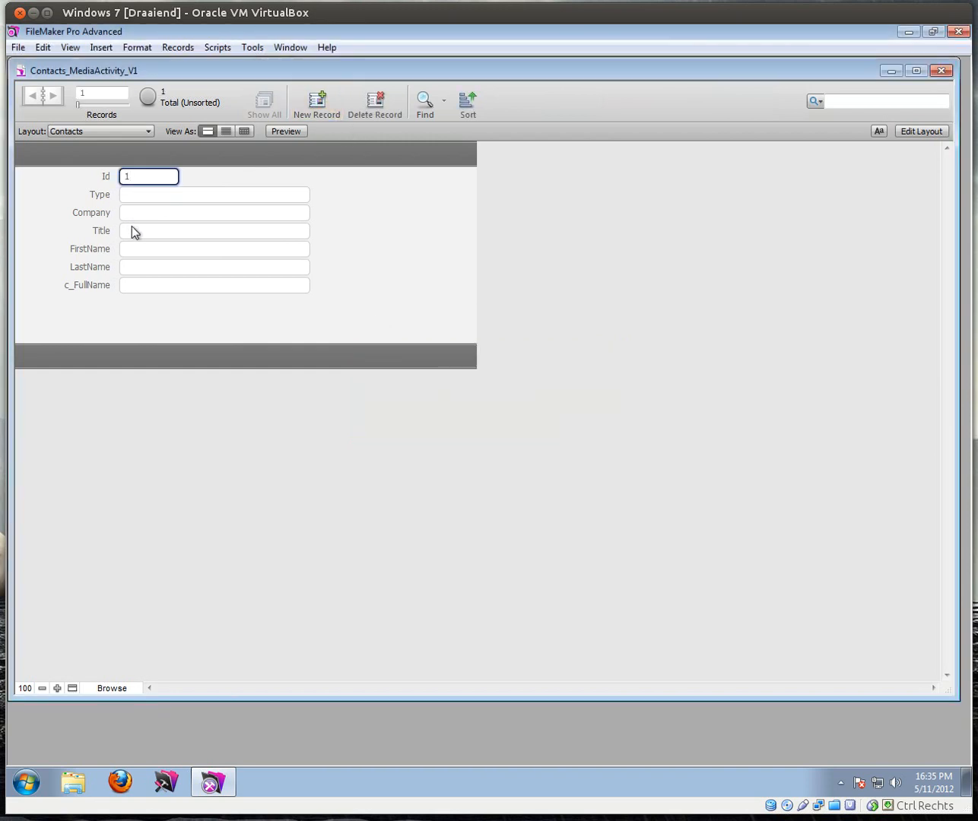
left_click(134, 247)
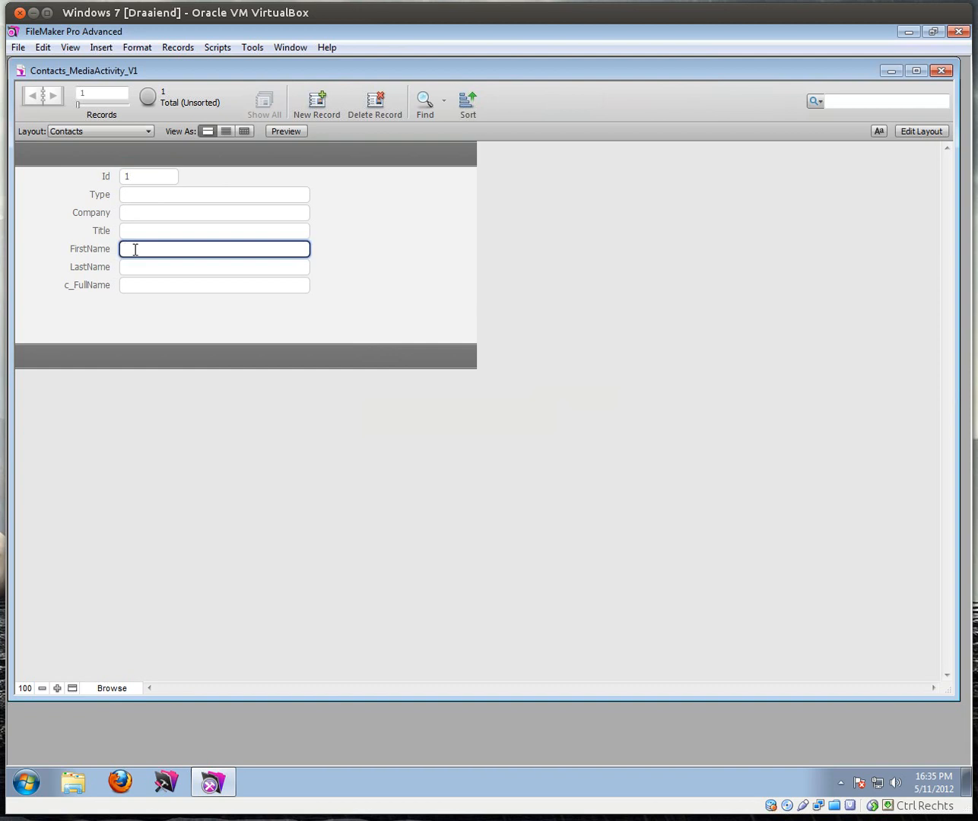
type("John")
left_click(231, 275)
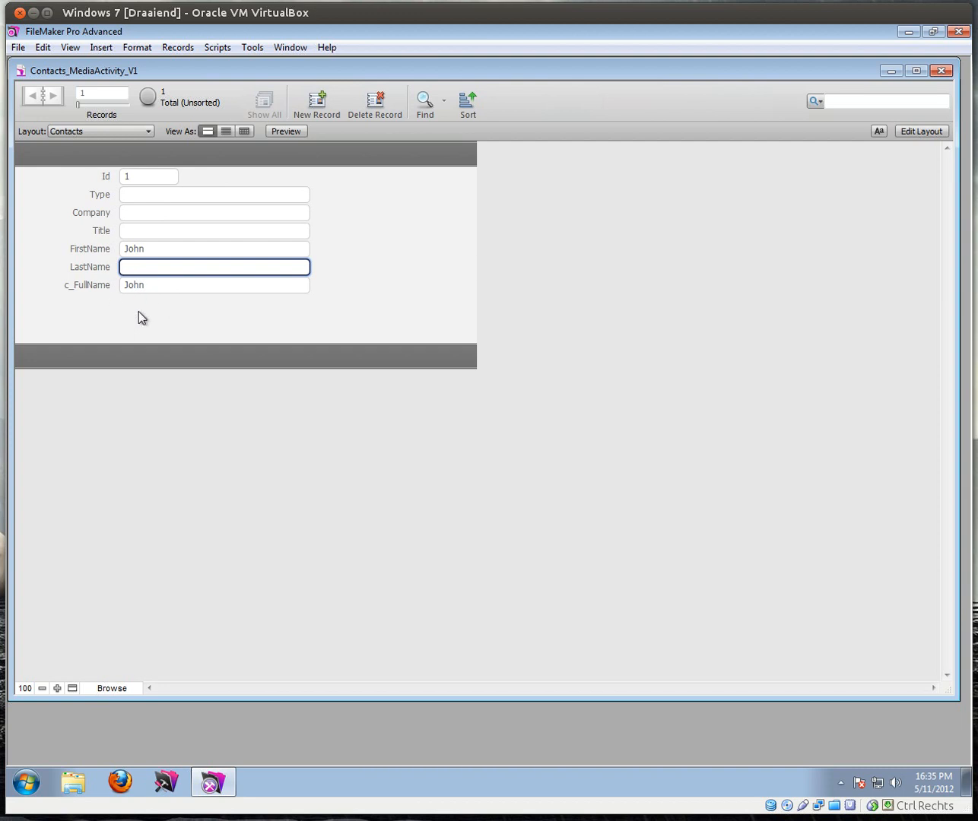
type("Doe")
left_click(358, 284)
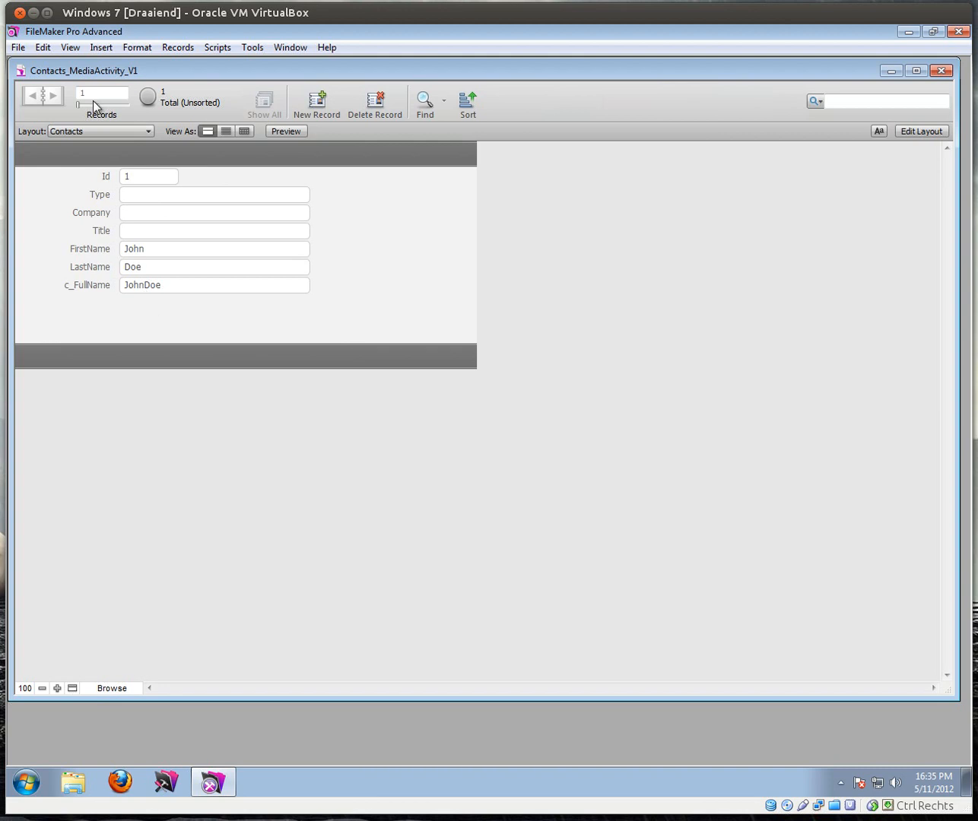
Step: Change the c_FullName formula to FirstName & " " & LastName and save the database changes
left_click(17, 48)
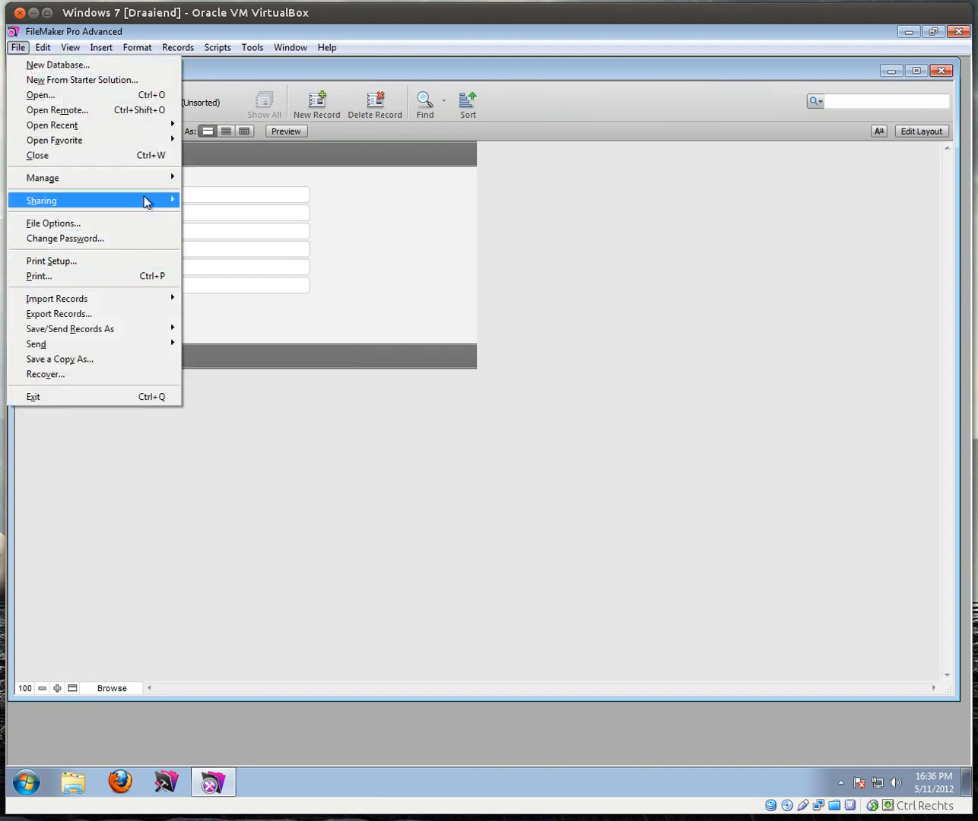
mouse_move(147, 186)
left_click(250, 182)
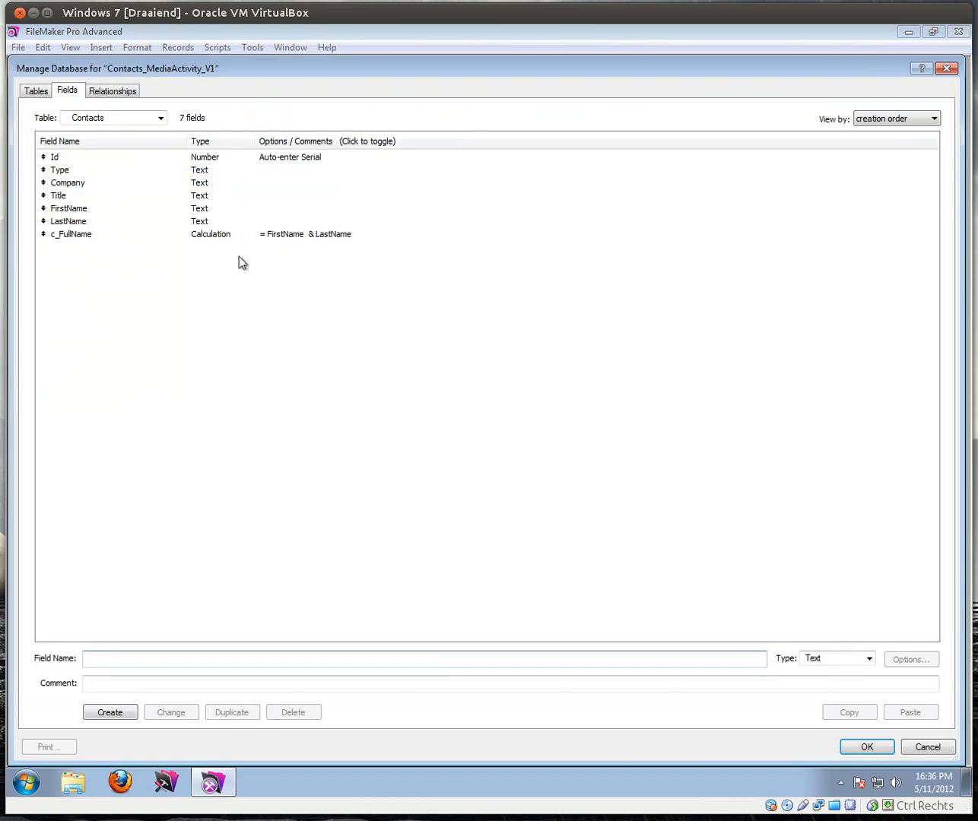
double_click(72, 235)
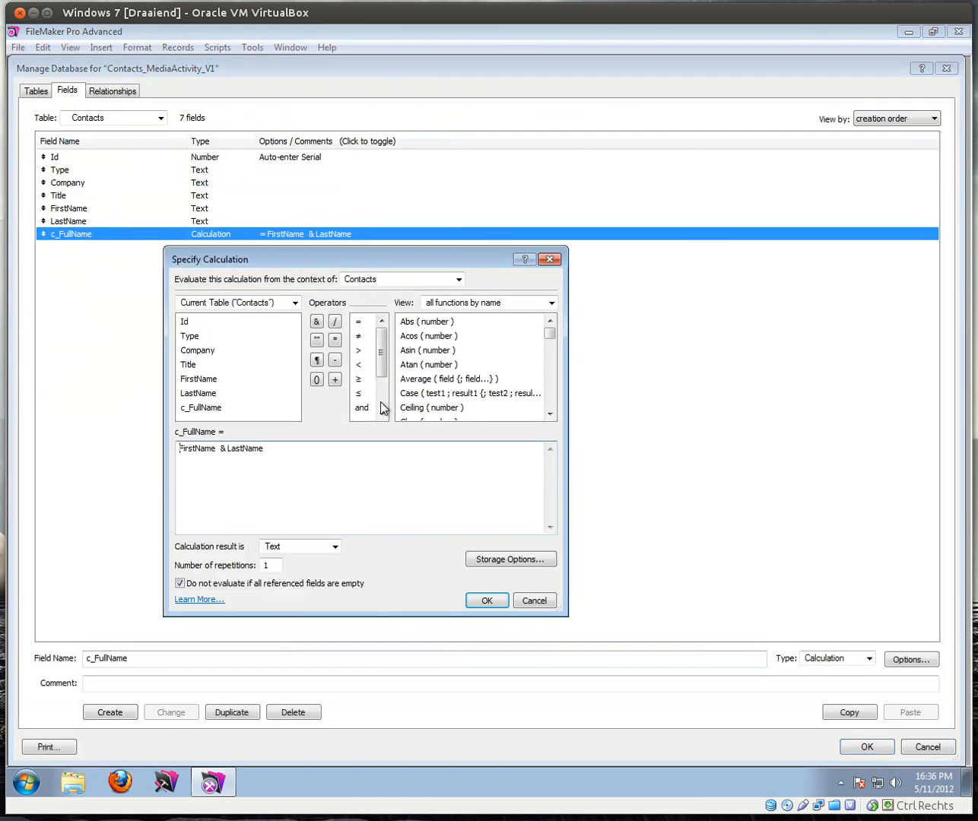
left_click(221, 449)
left_click(316, 321)
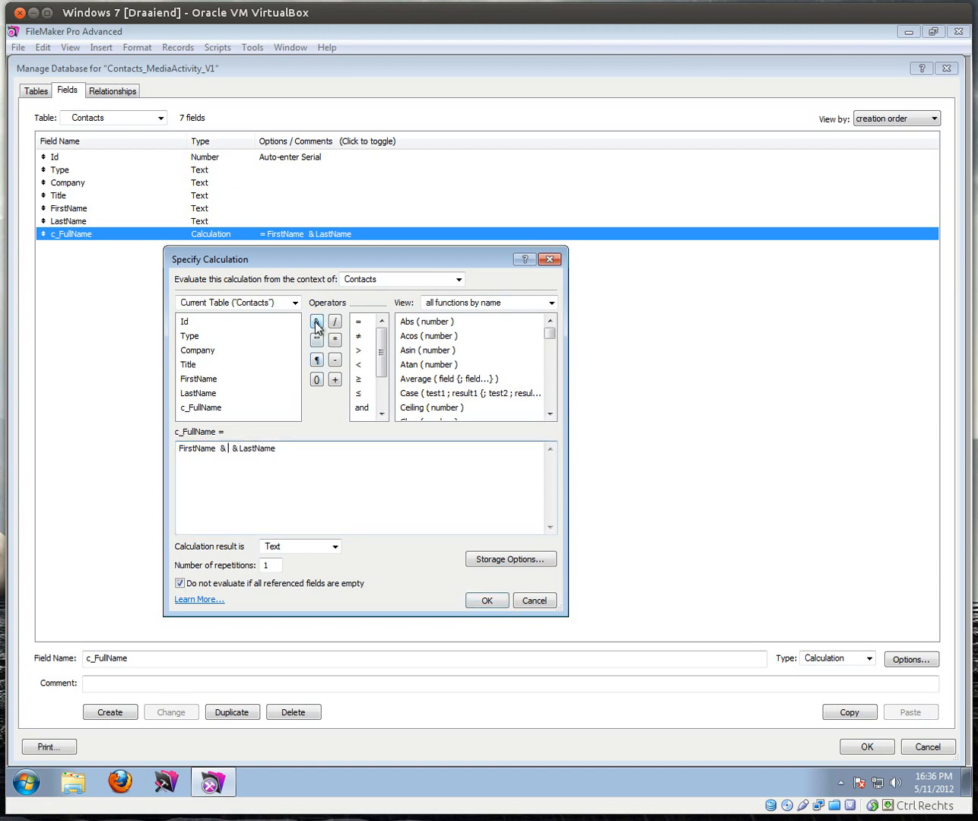
type("\" \"")
left_click(288, 449)
left_click(483, 602)
left_click(868, 747)
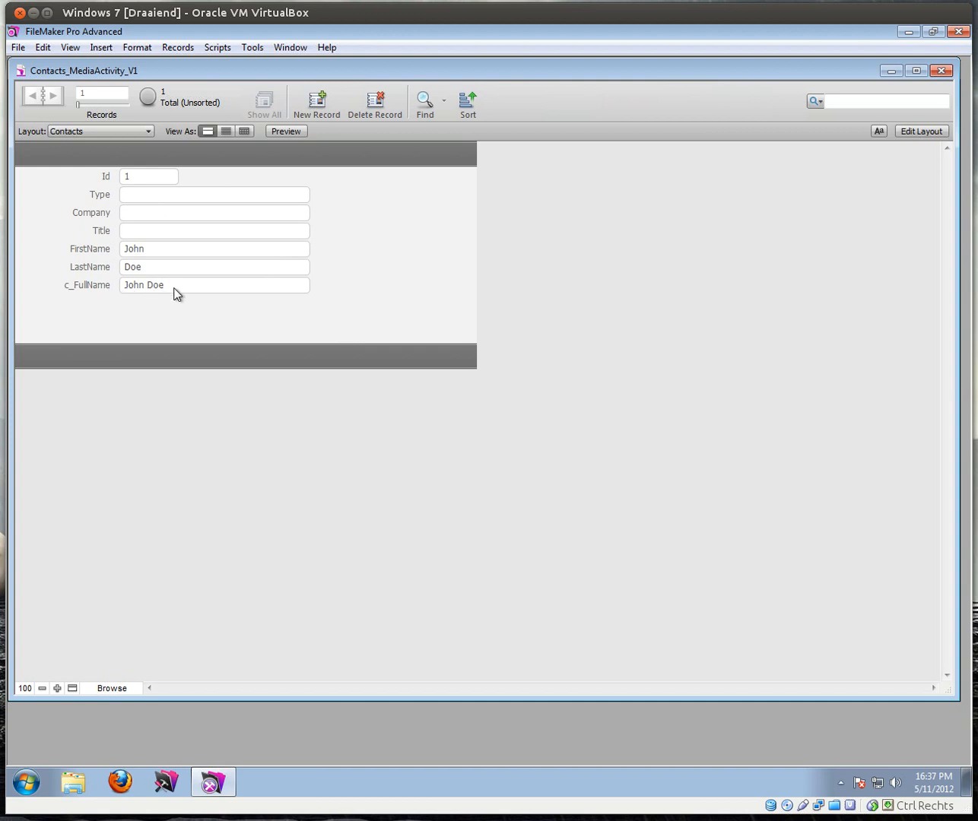
Step: Add Adress, Phone and Email text fields to Contacts, then show the Notes table's fields
left_click(16, 47)
mouse_move(152, 182)
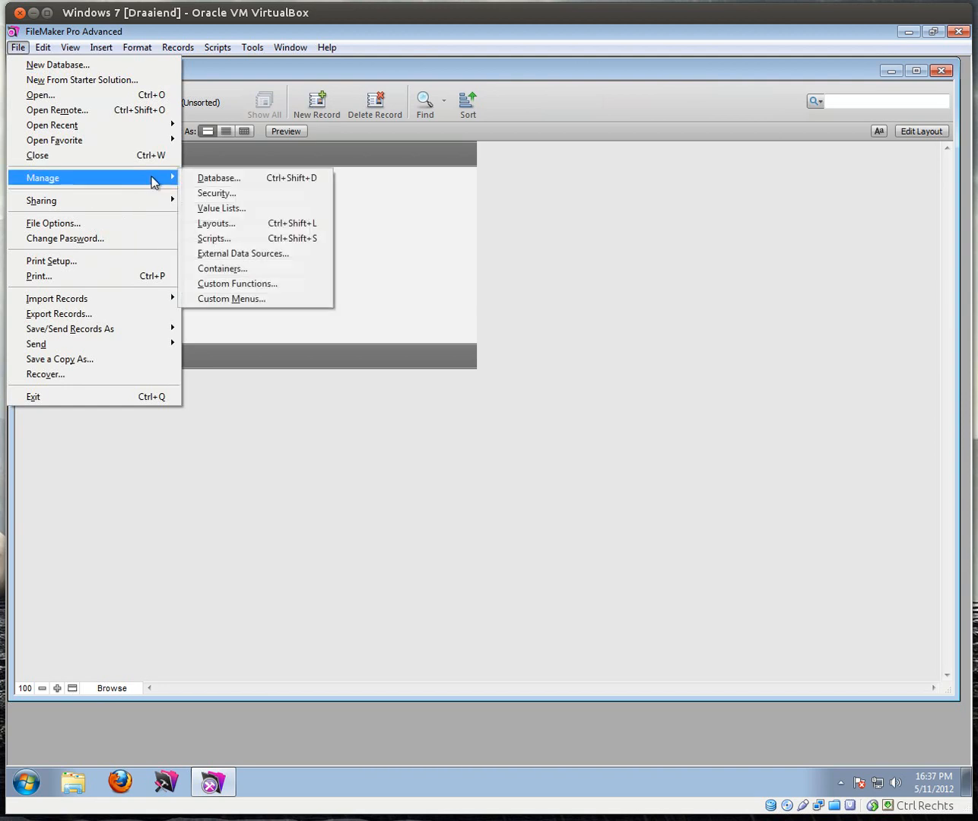
left_click(216, 177)
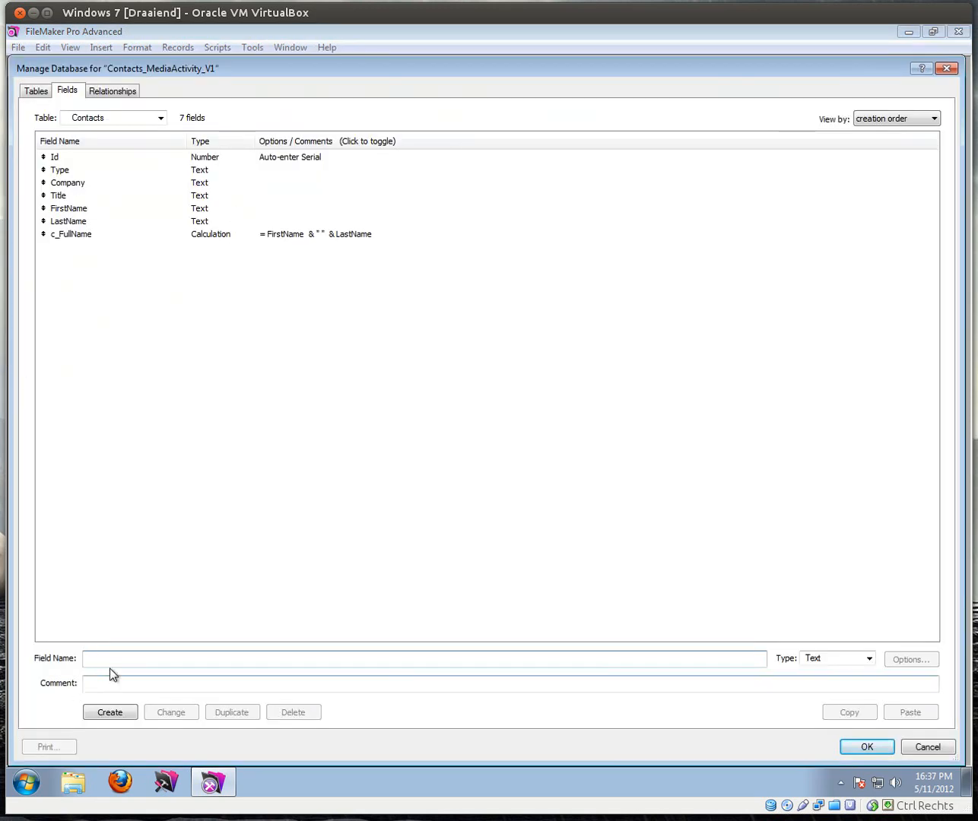
type("Adress")
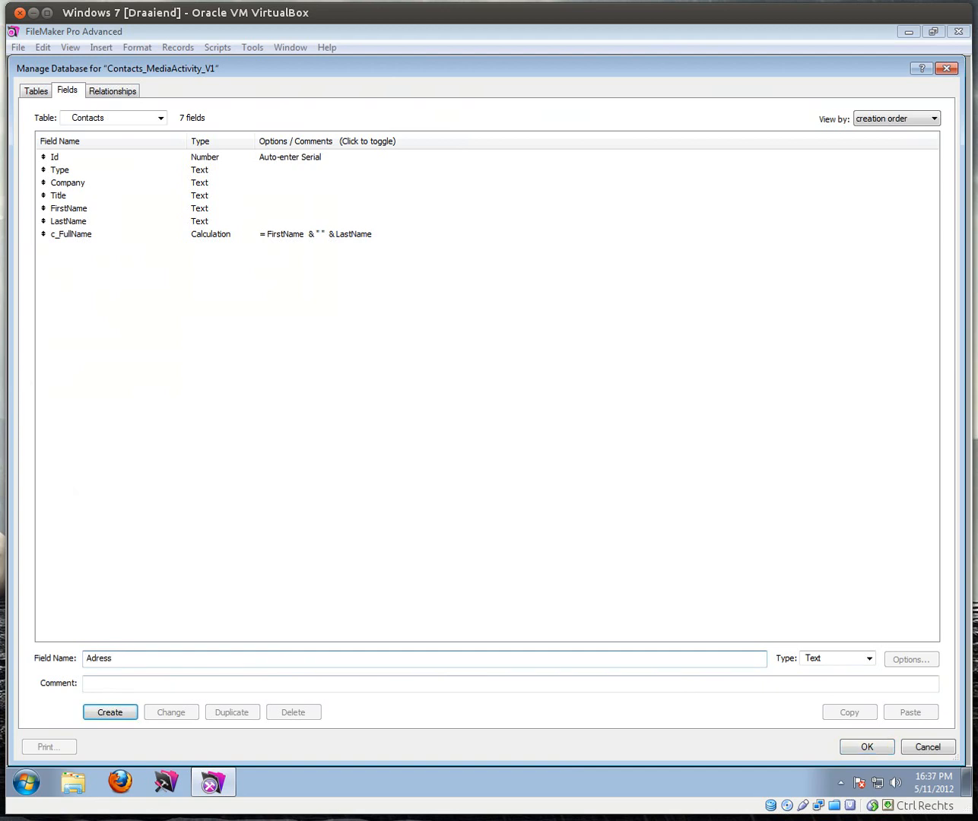
key("Return")
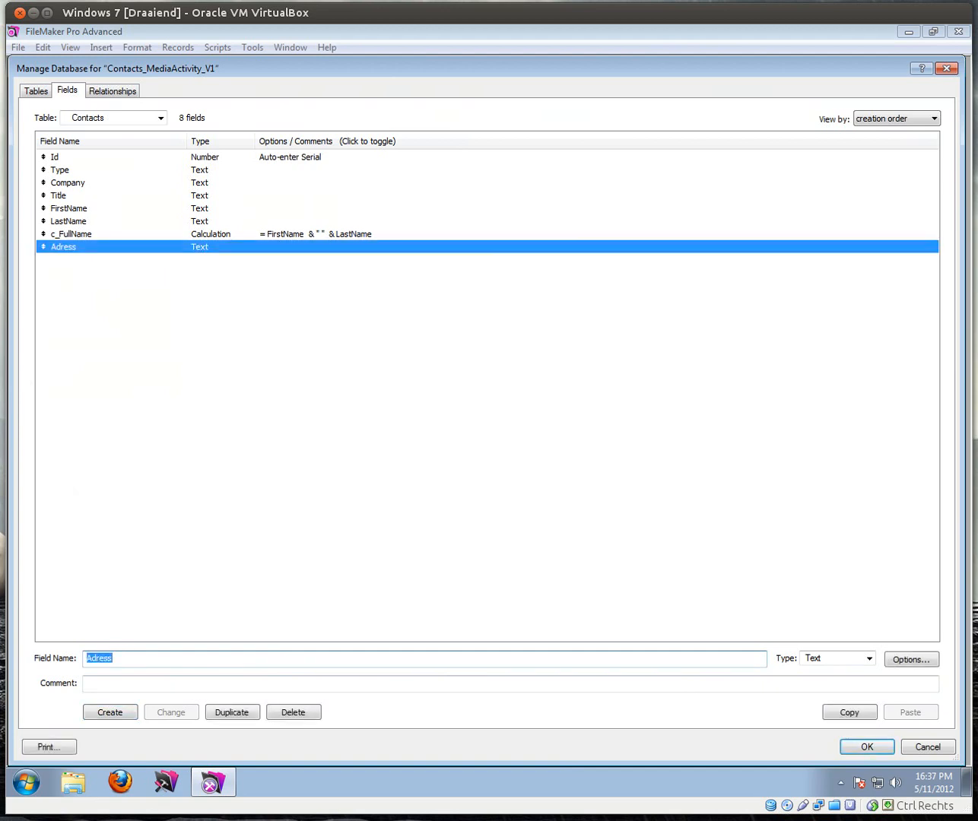
type("Phone")
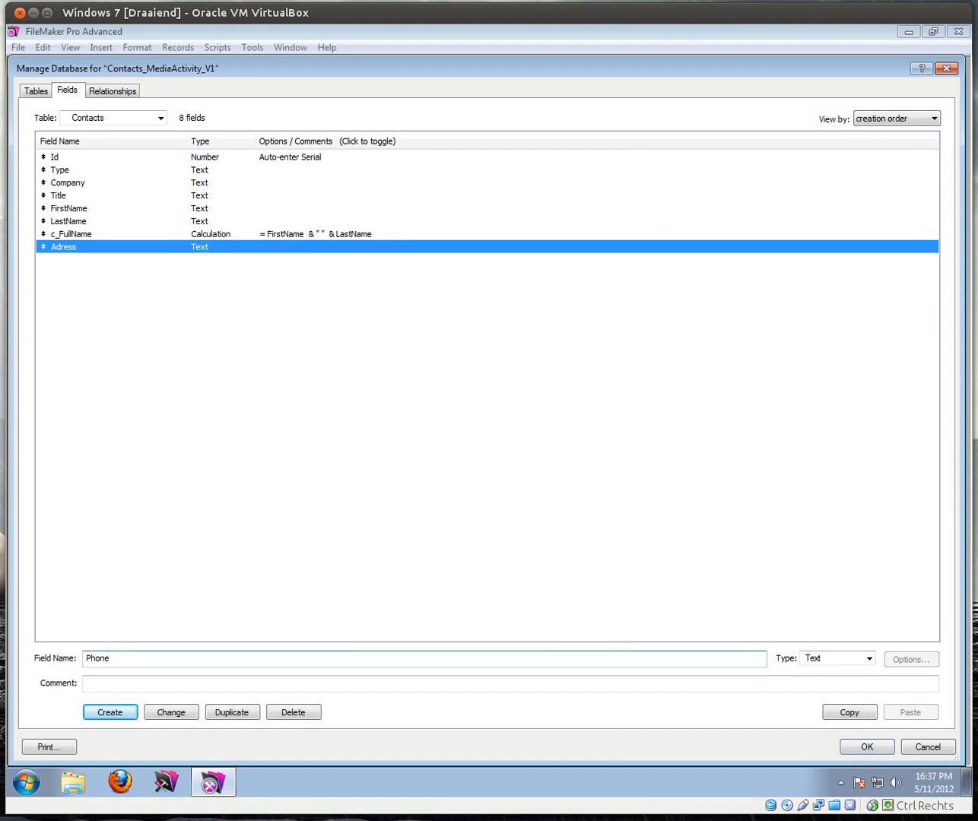
key("Return")
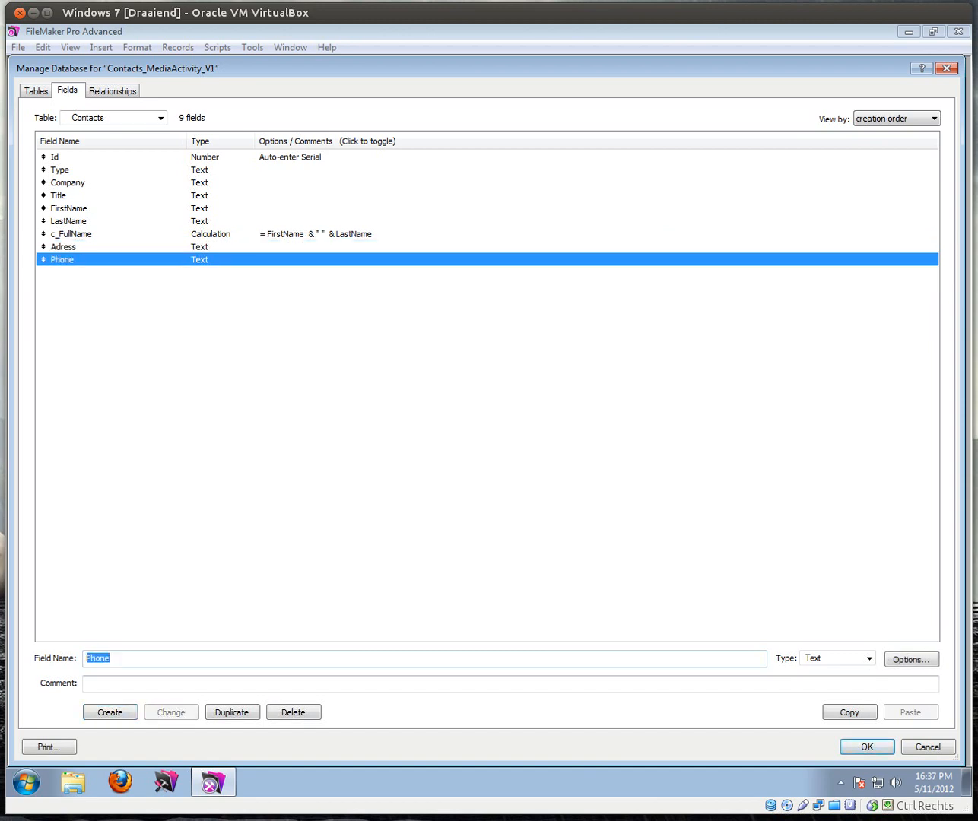
type("Email")
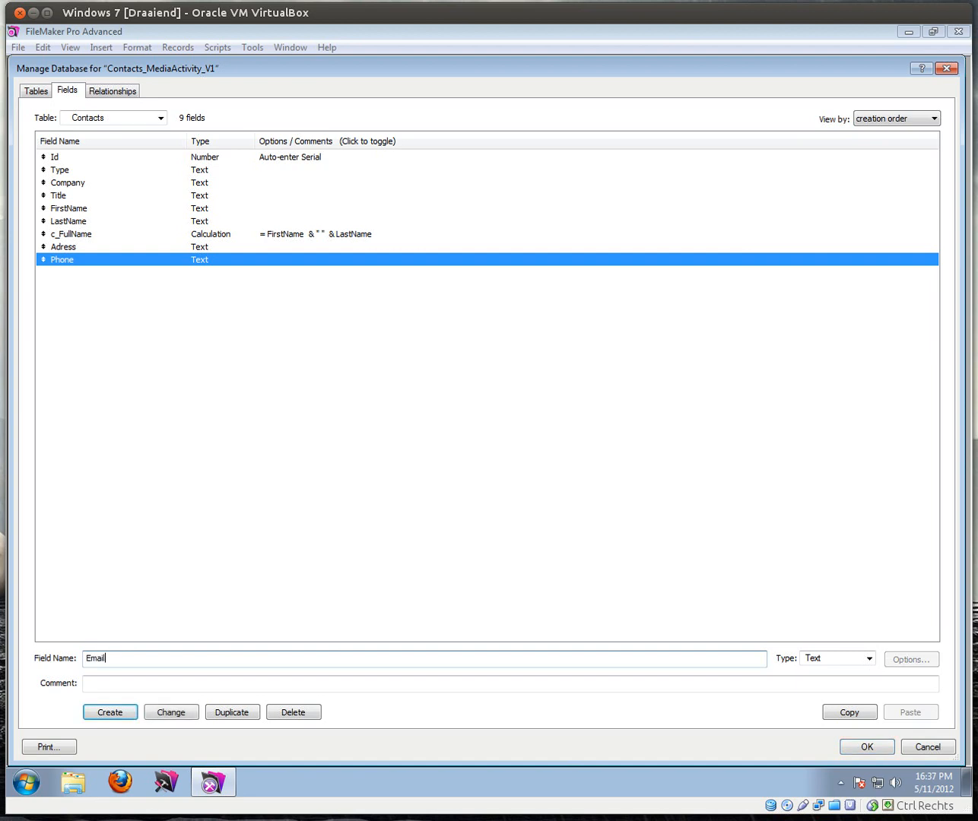
key("Return")
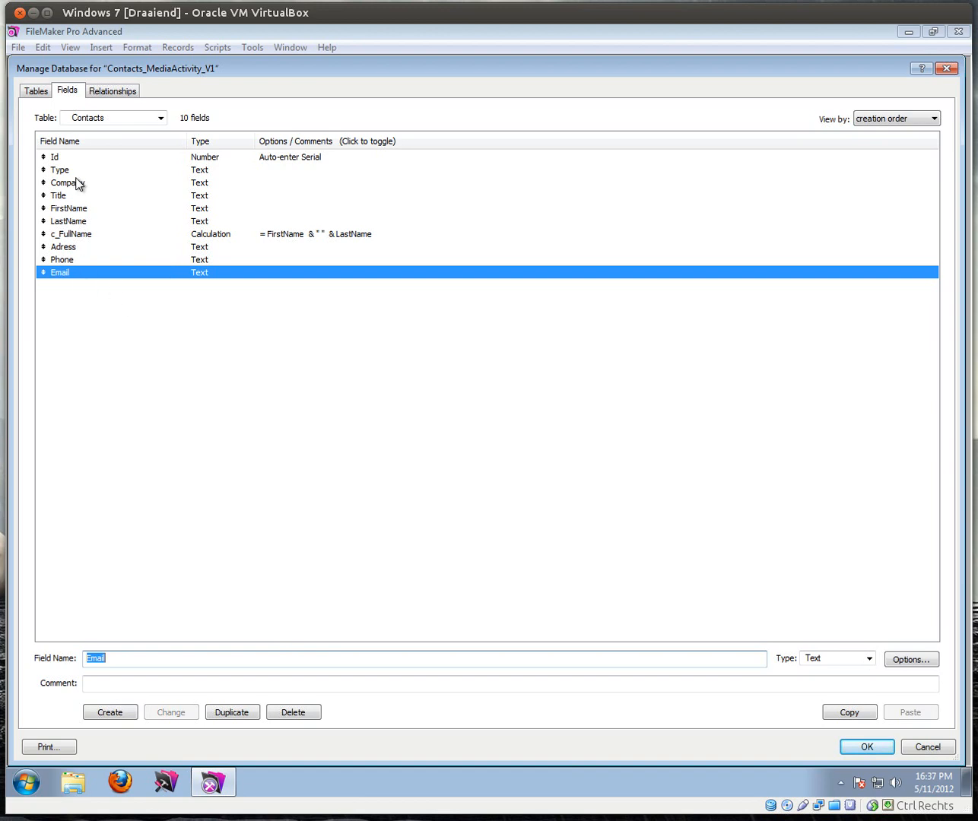
left_click(160, 120)
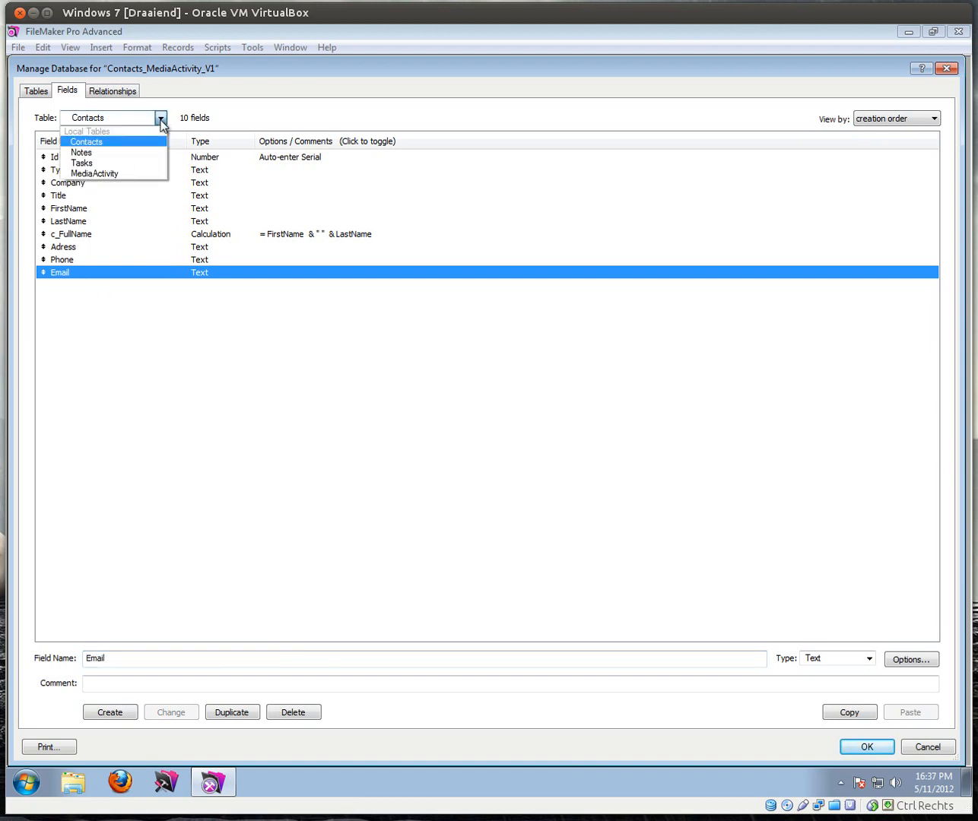
left_click(88, 154)
Step: Create a Number field named Id in Notes that auto-enters a serial number
left_click(110, 651)
type("Id")
key("Tab")
key("Down")
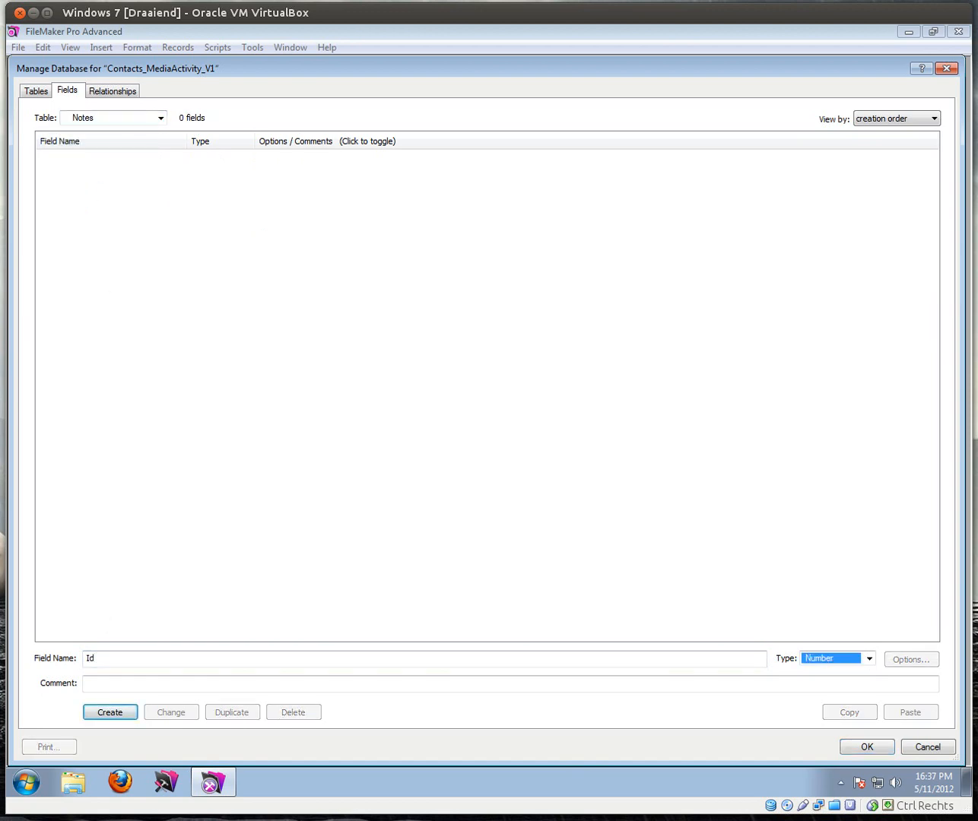
key("Return")
left_click(173, 162)
double_click(173, 162)
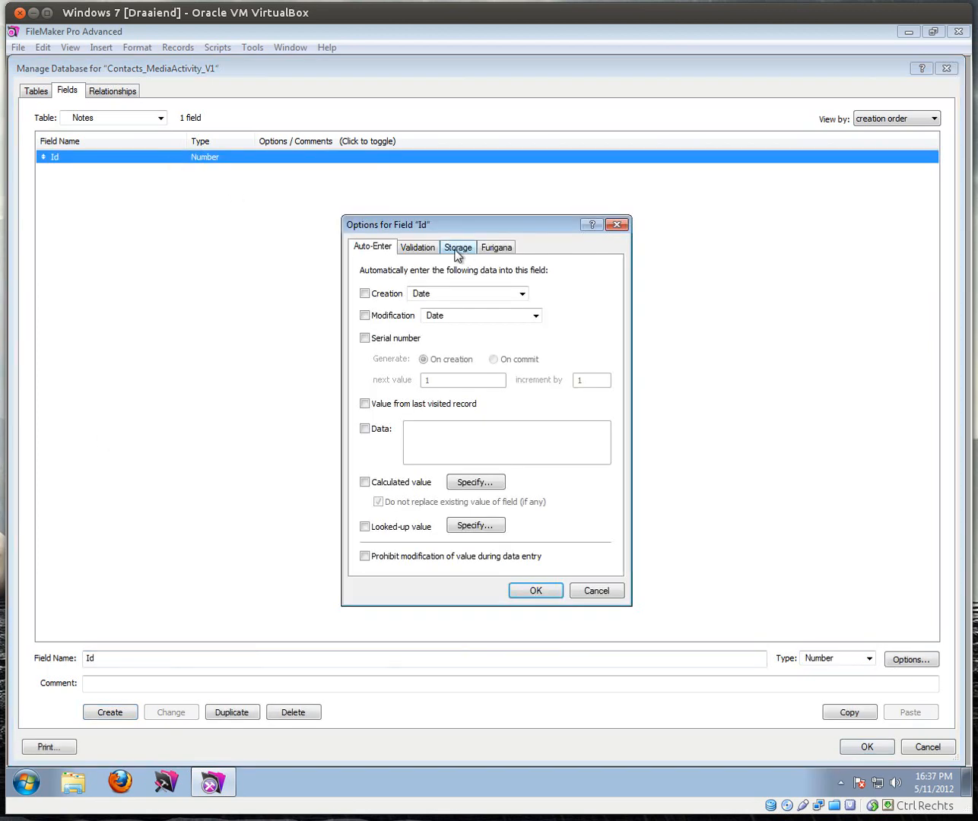
left_click(365, 338)
left_click(524, 594)
left_click_drag(108, 657, 77, 654)
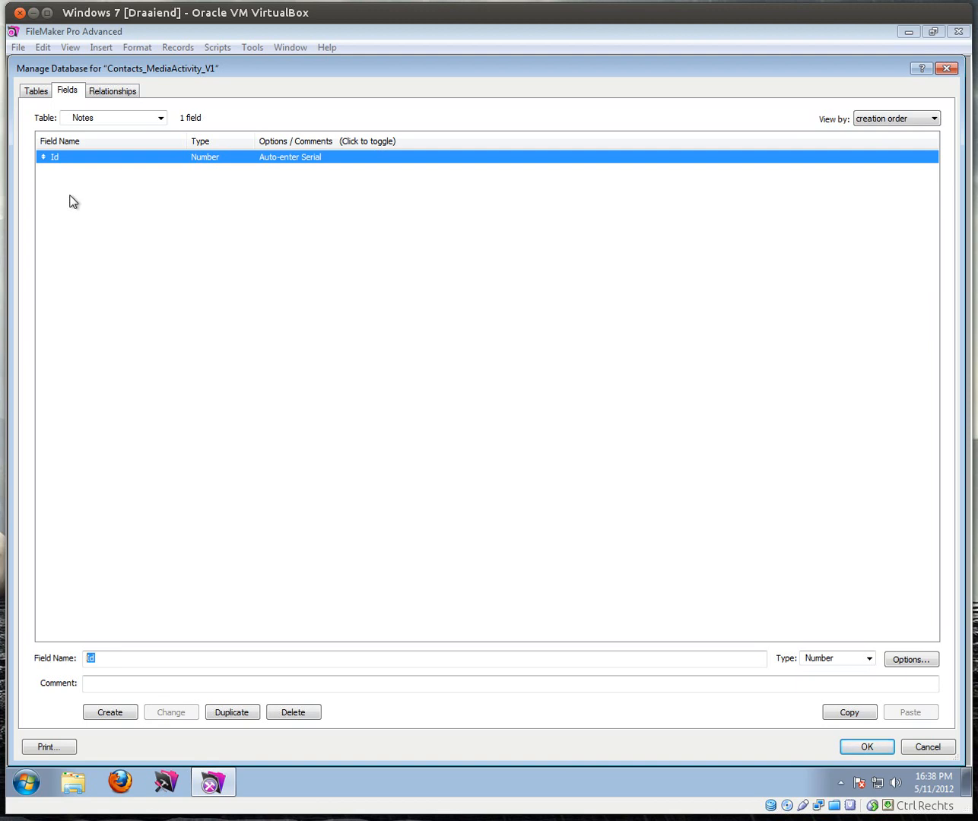
Step: Add a ContactIdFk number field and a Date field of type Date to Notes
type("C")
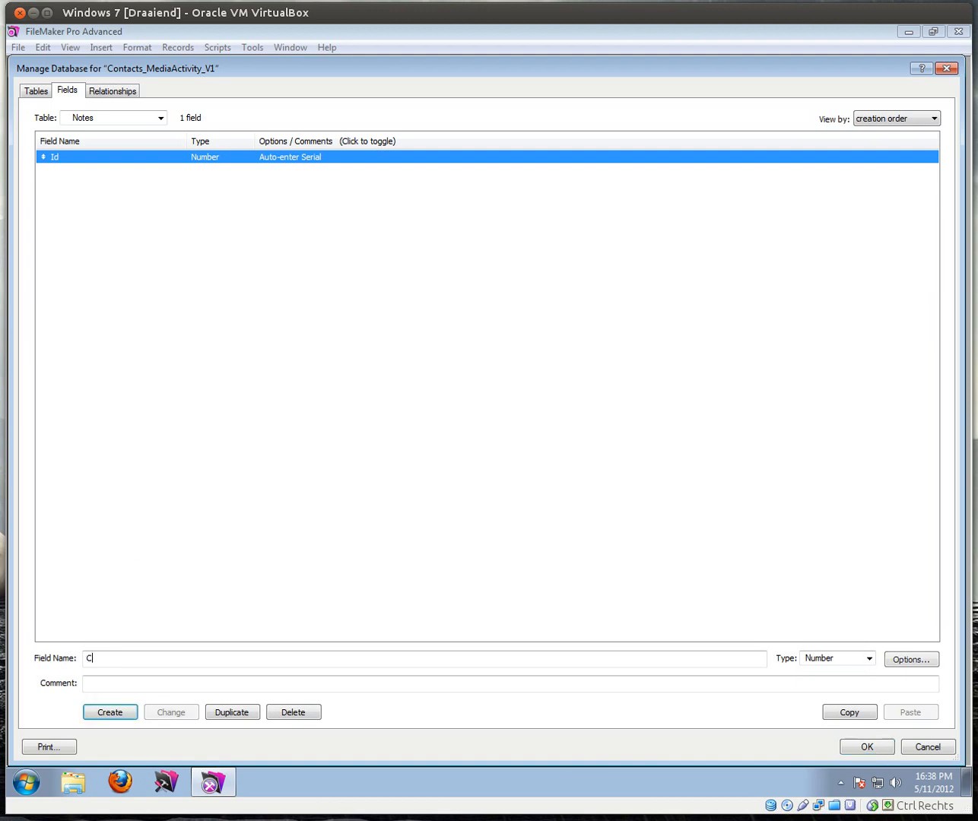
type("ontactI")
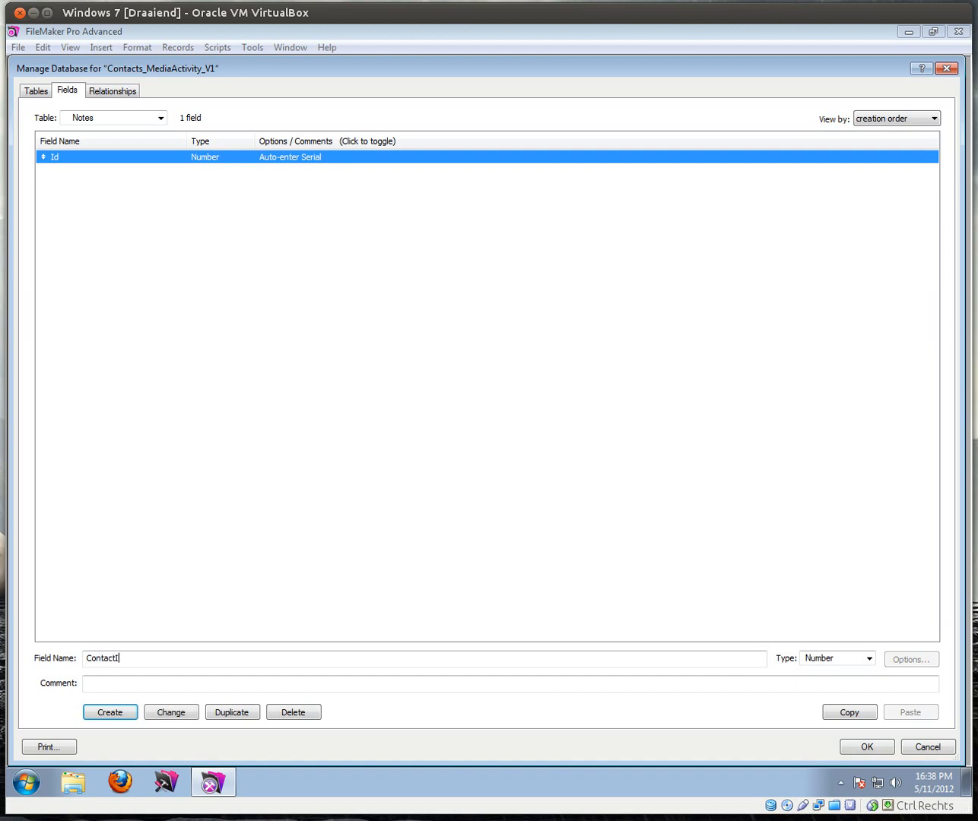
type("dFk")
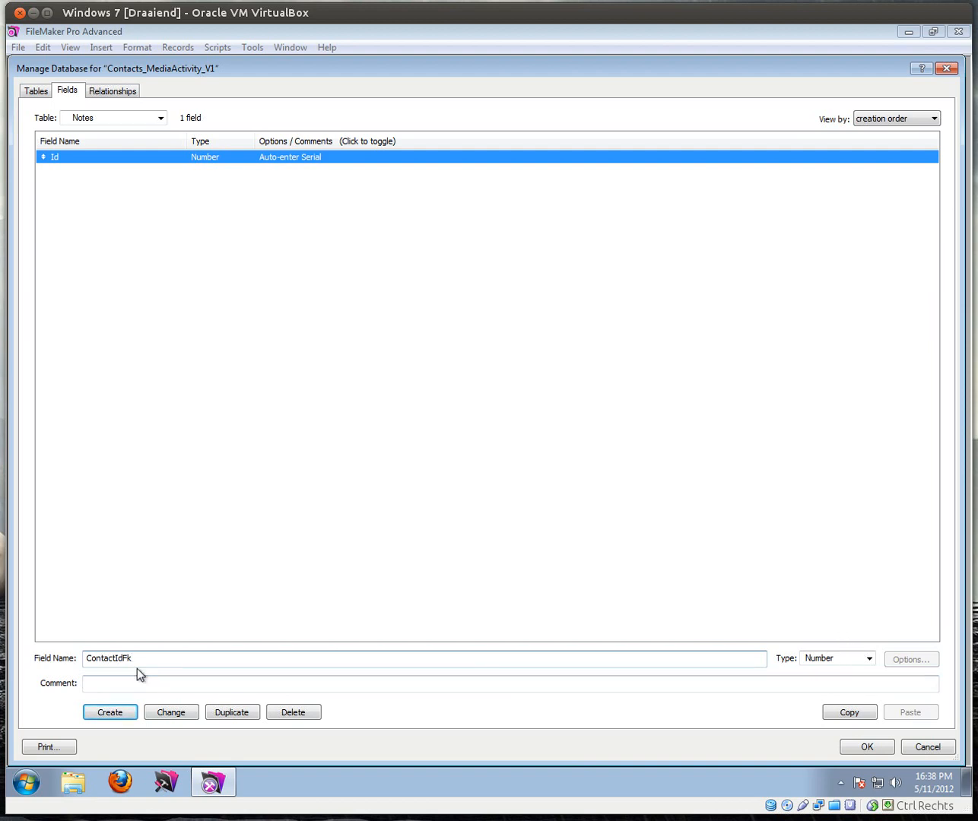
left_click(119, 711)
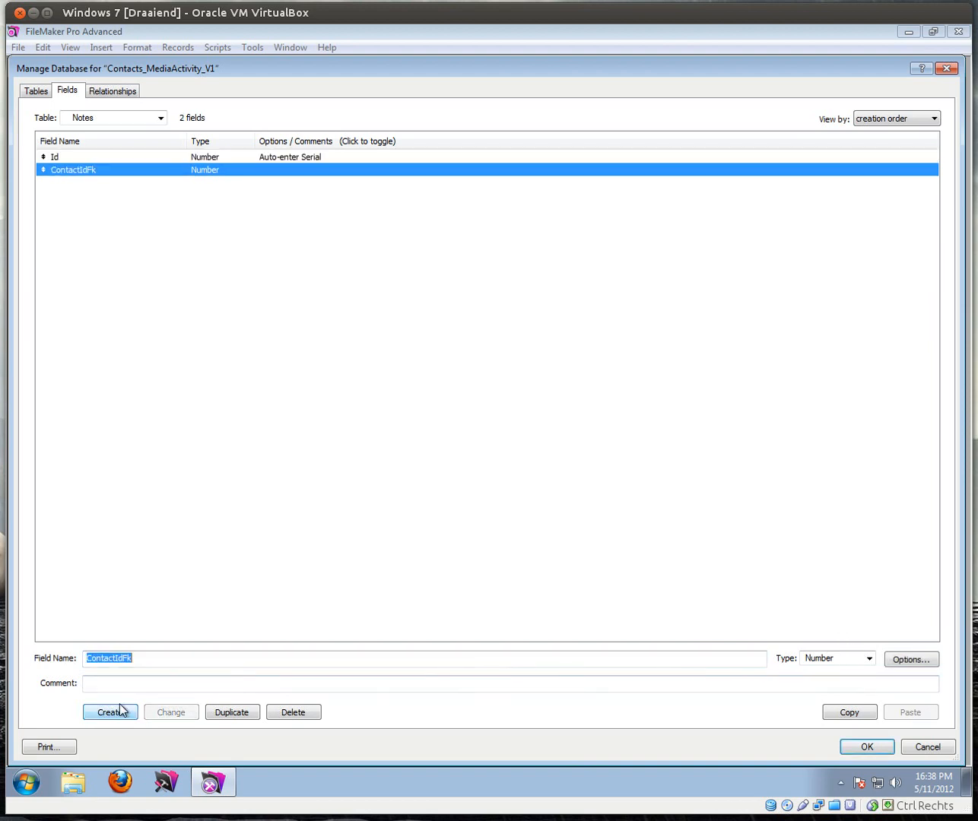
type("Date")
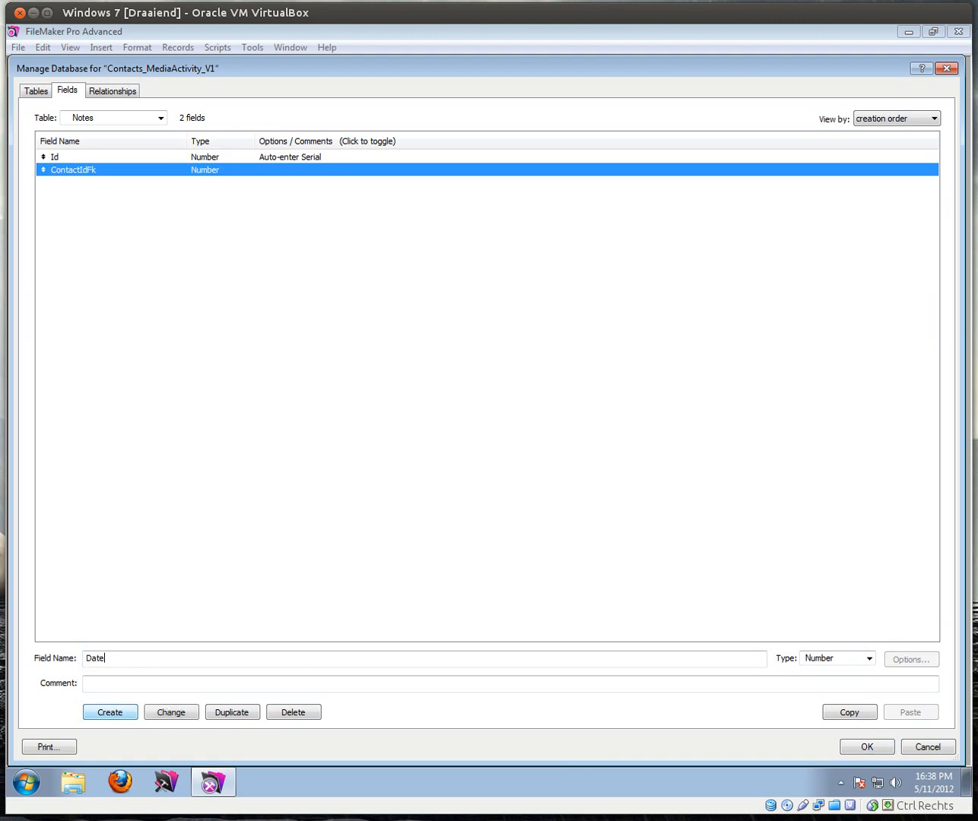
key("Tab")
key("Down")
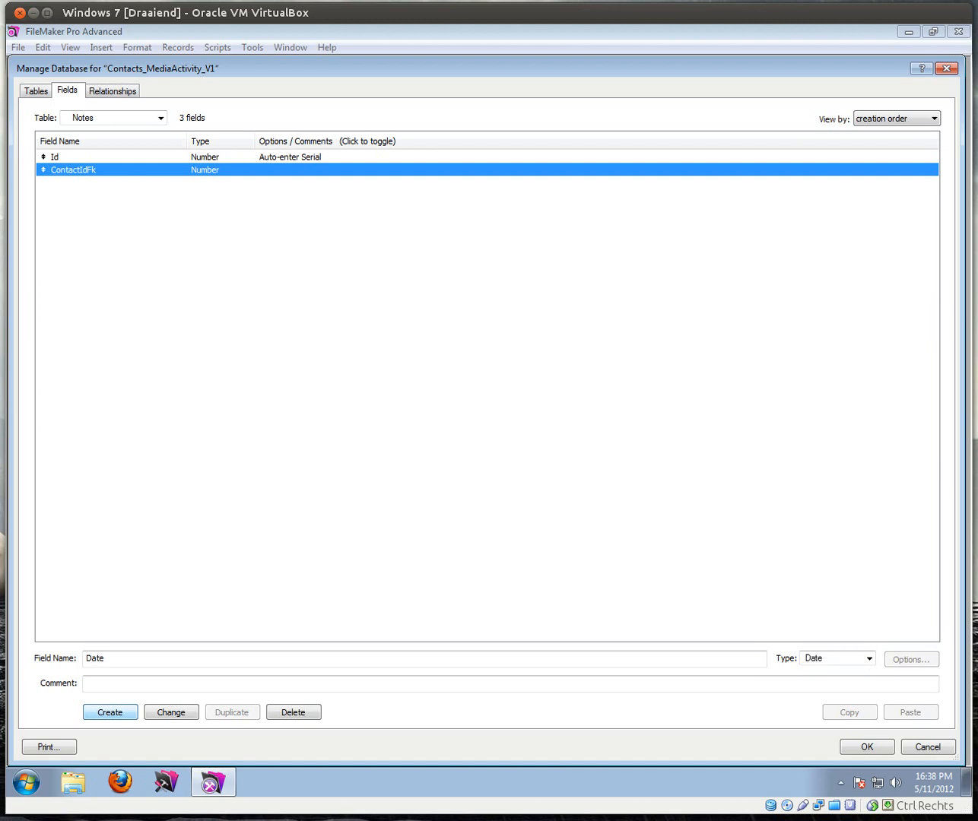
key("Return")
Step: Add a Time field of type Time and a Note text field to Notes
type("Time")
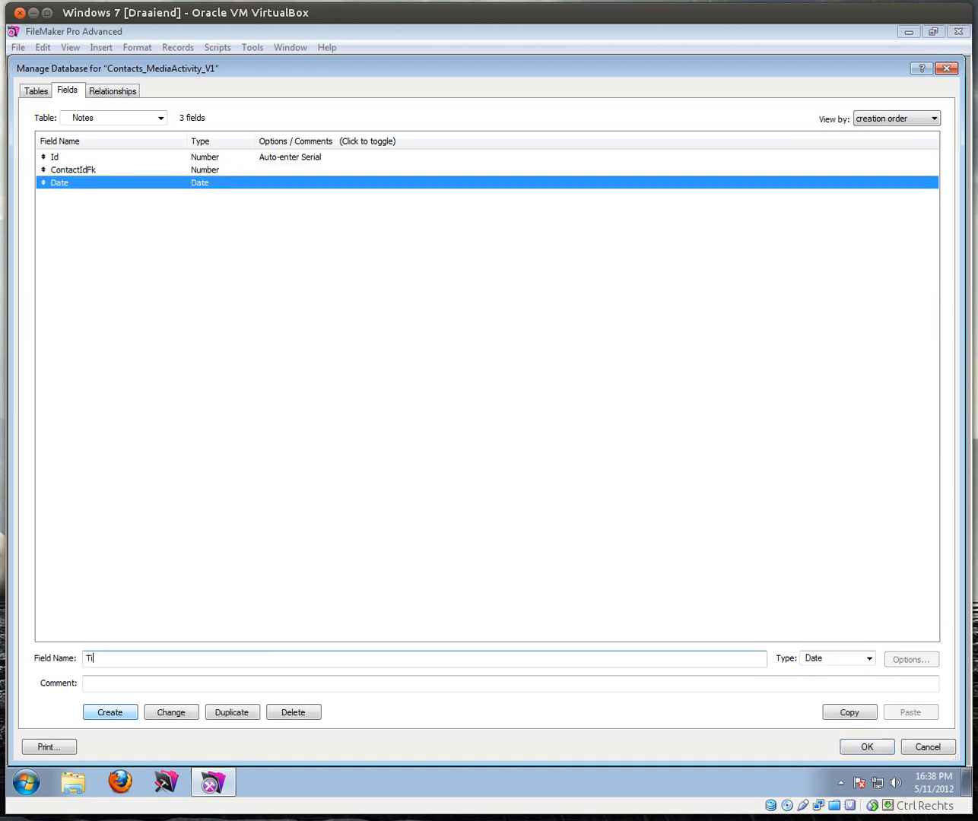
key("Tab")
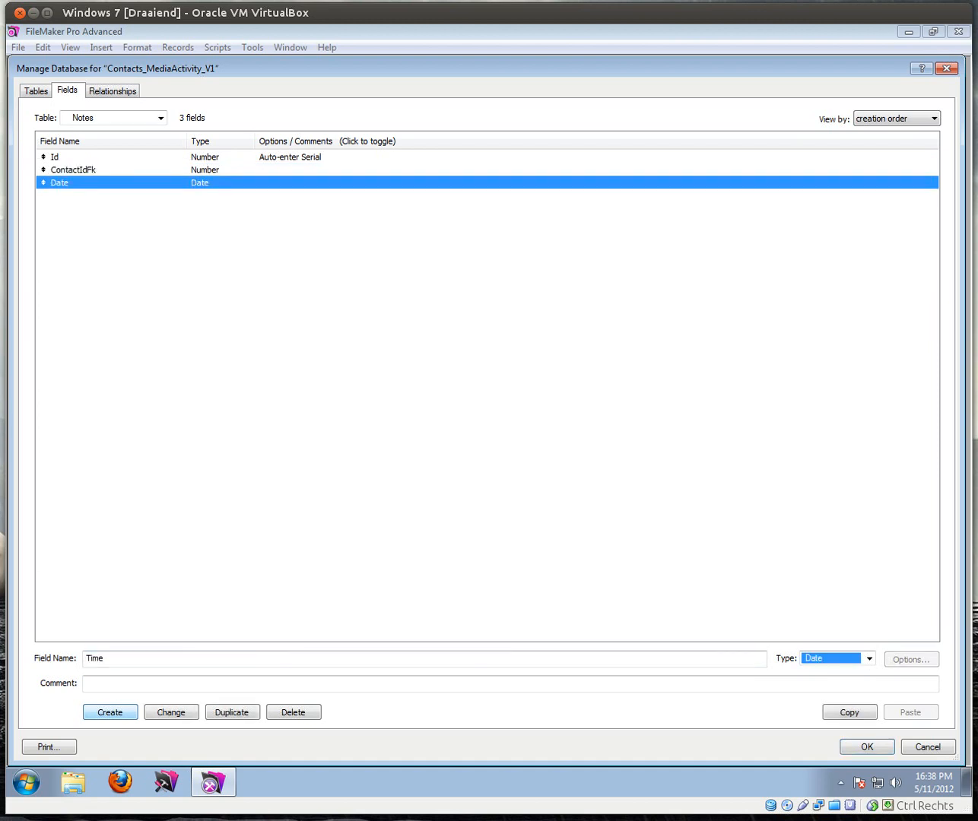
key("Down")
key("Return")
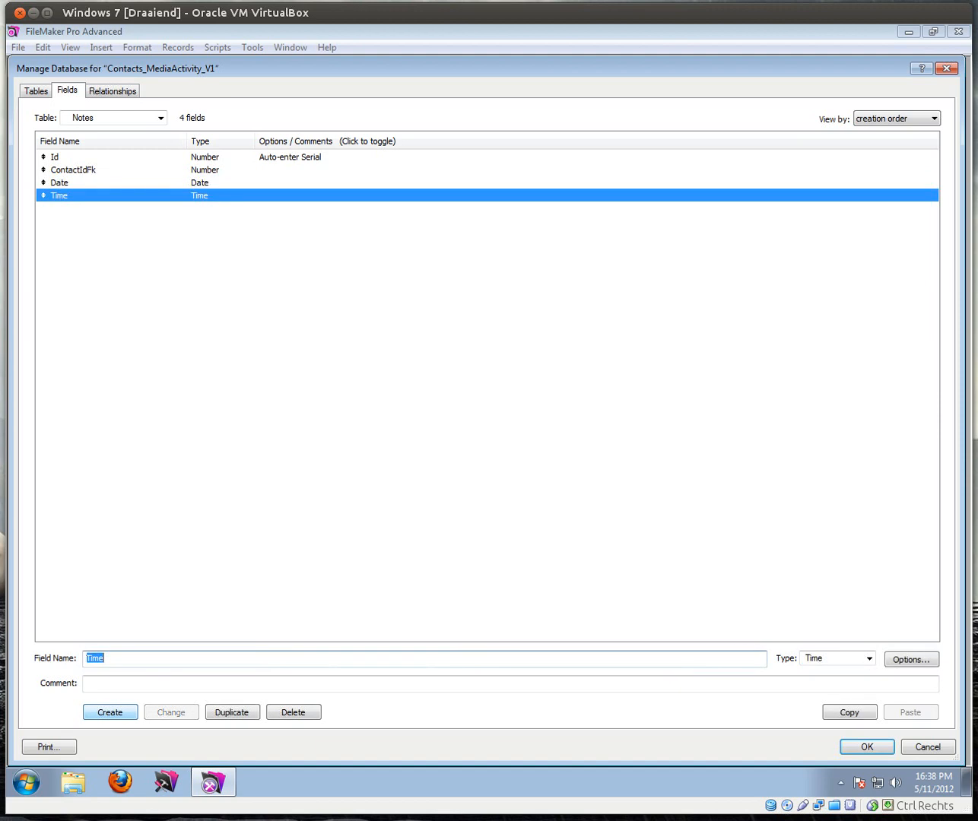
type("Note")
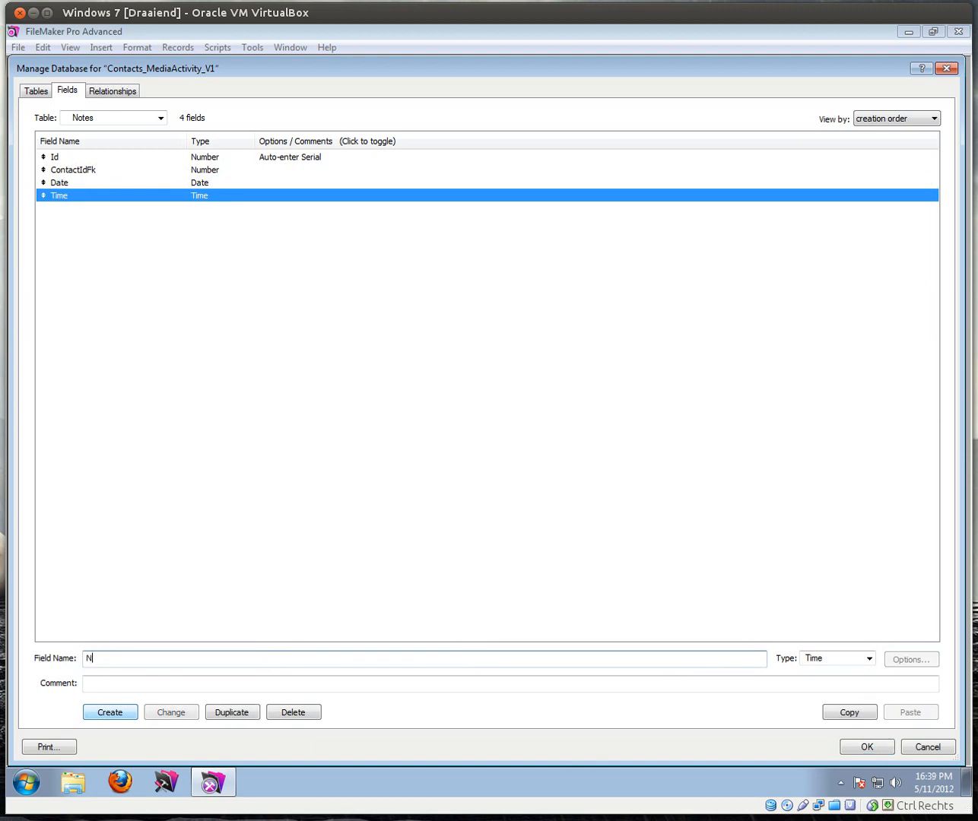
key("Tab")
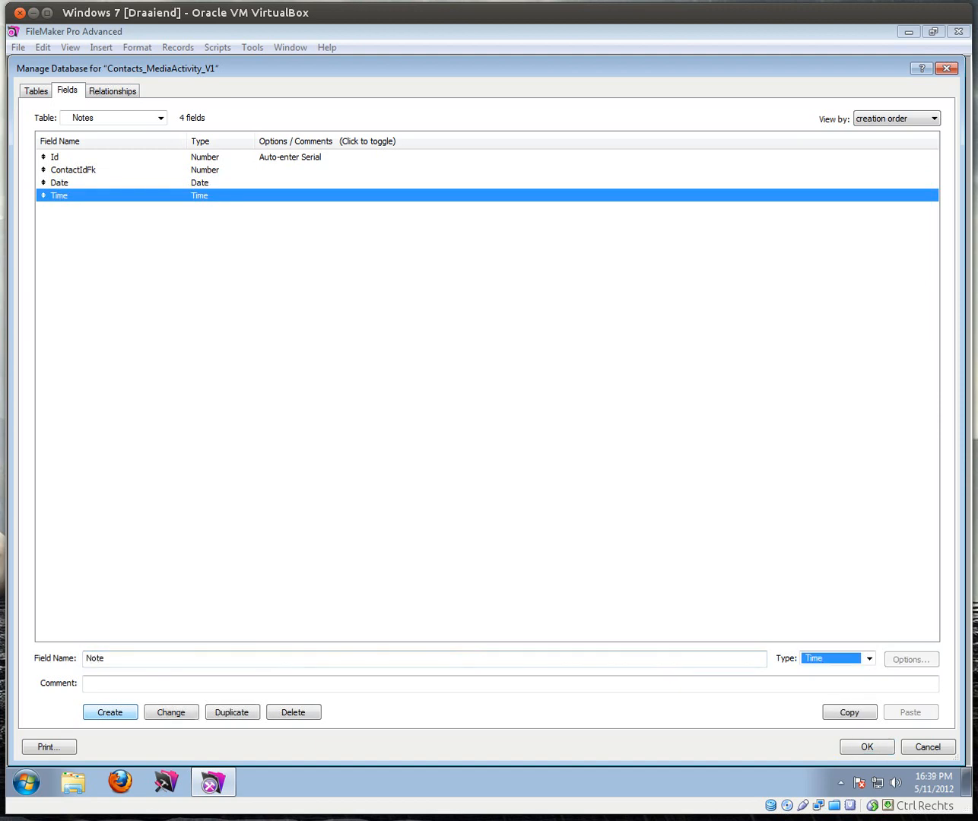
key("t")
key("t")
key("t")
key("t")
key("t")
key("Return")
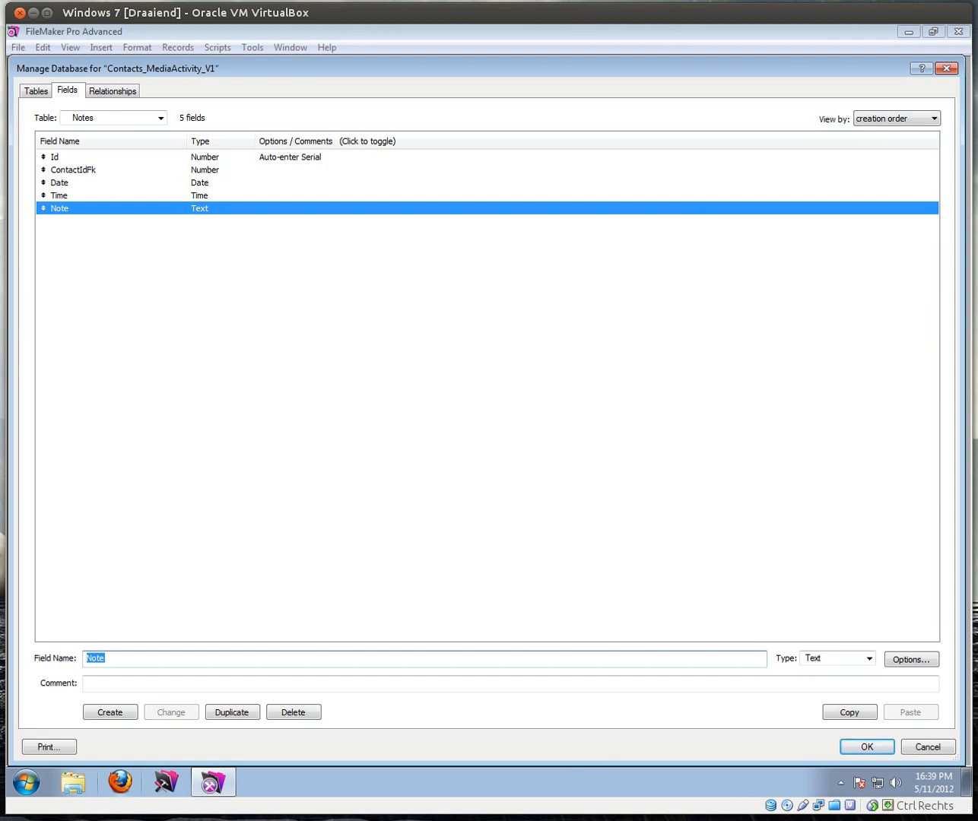
Step: Add a CreatedBy text field that auto-enters the creator's account name
left_click(140, 656)
left_click_drag(112, 655, 26, 641)
type("CreatedBy")
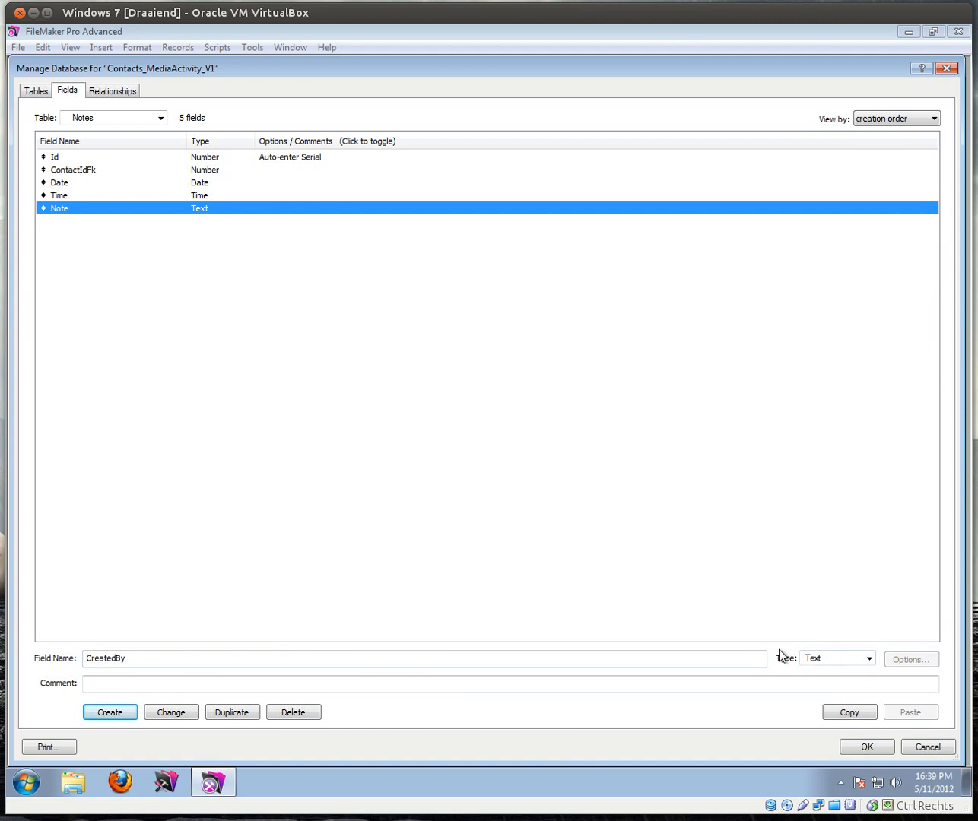
key("Return")
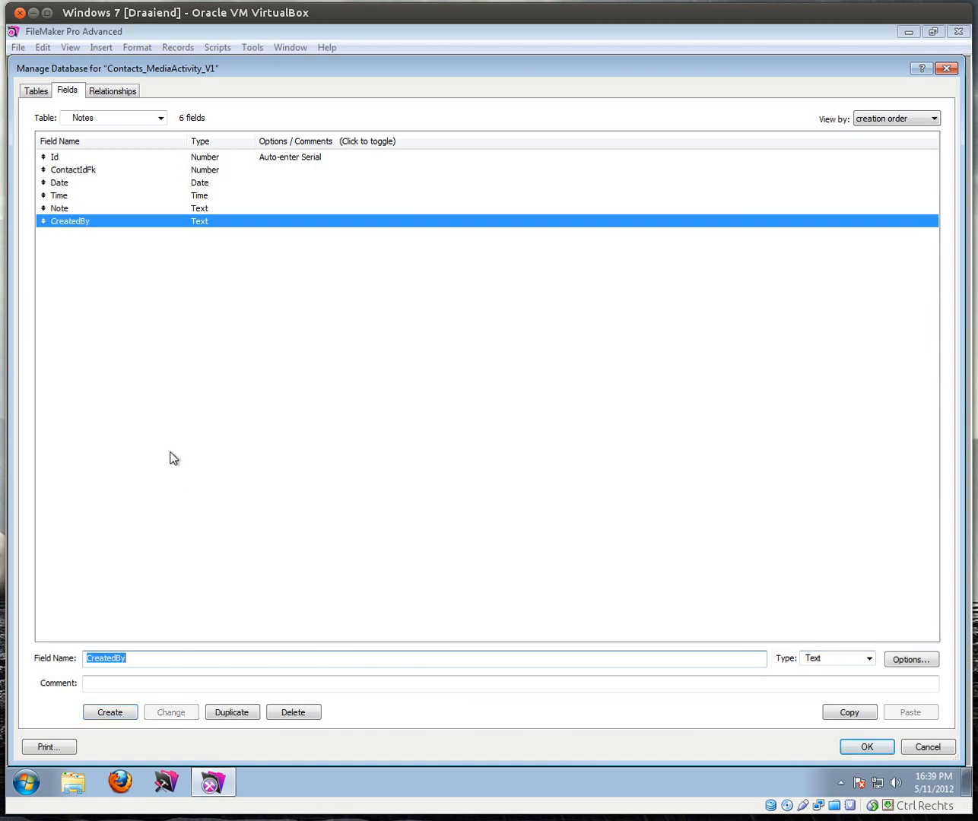
double_click(89, 223)
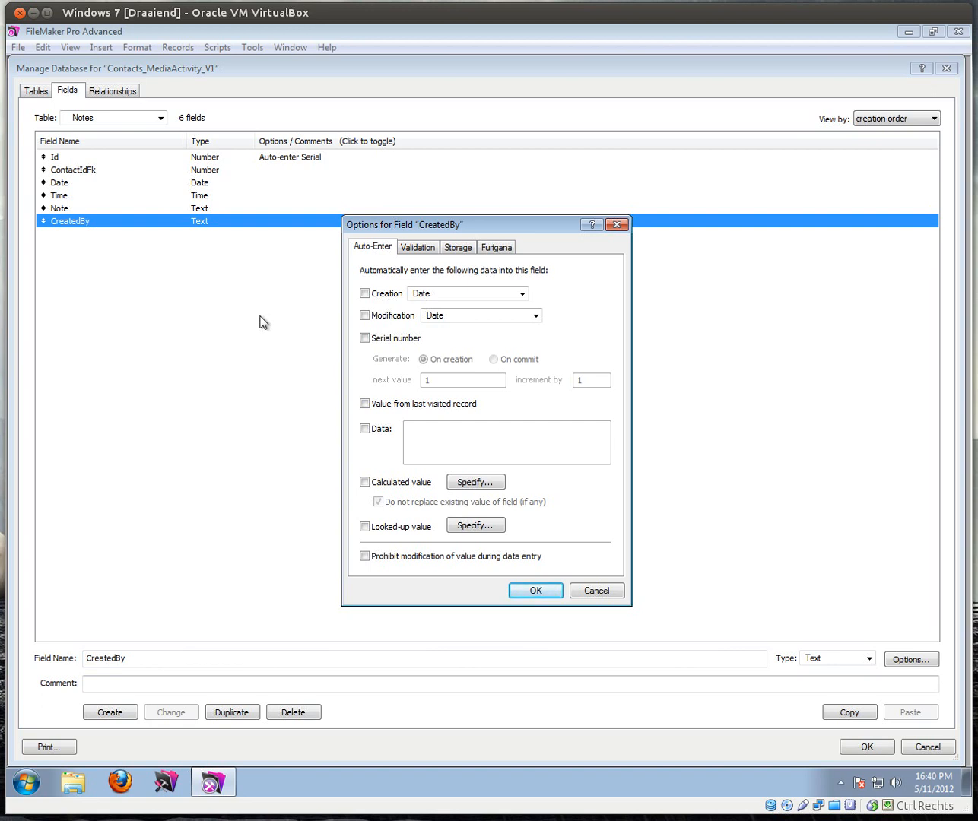
left_click(365, 293)
left_click(522, 293)
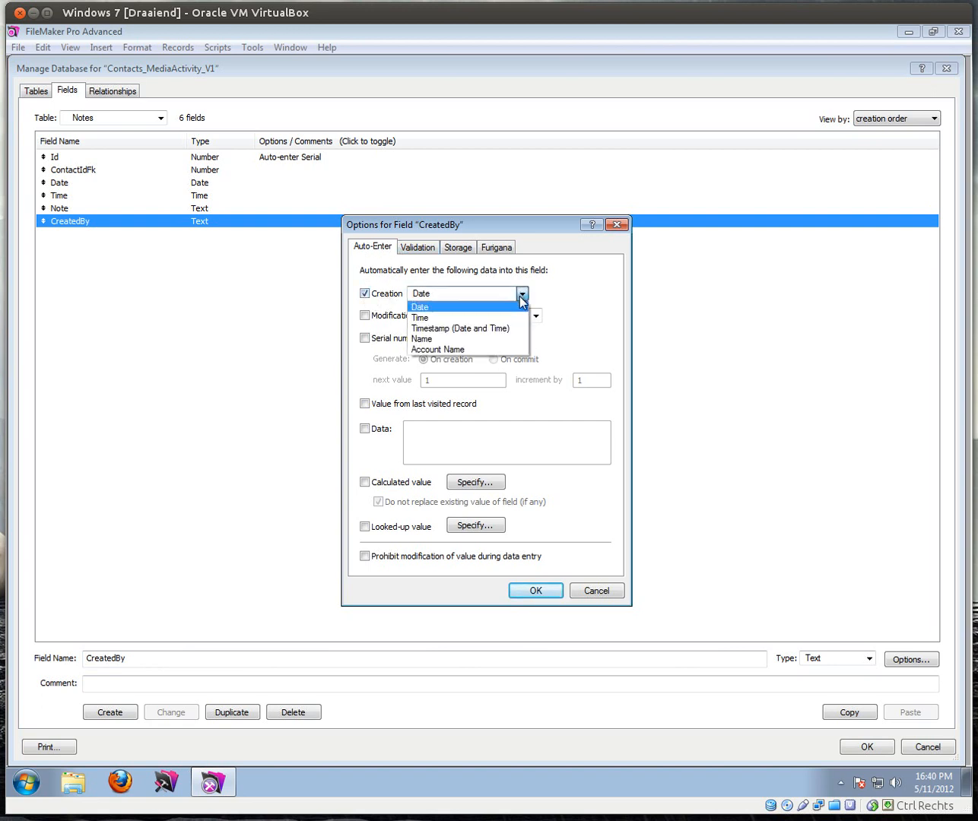
left_click(469, 350)
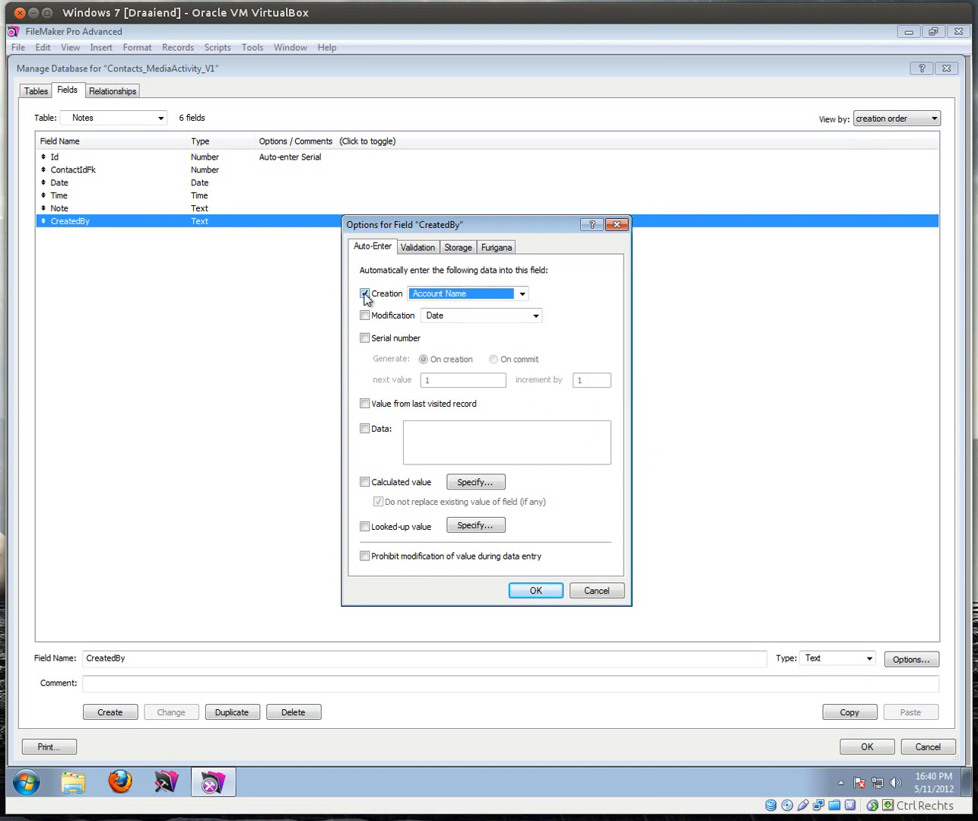
left_click(535, 590)
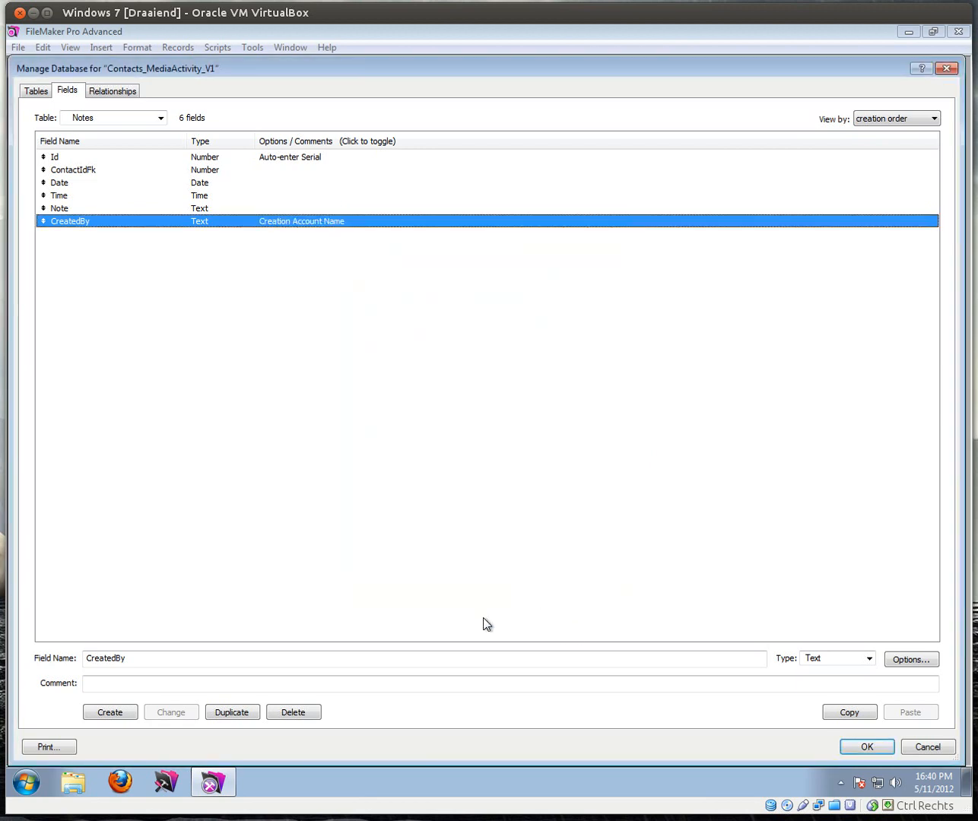
Step: Add a CreatedOn Timestamp field that auto-enters the creation timestamp
left_click(172, 660)
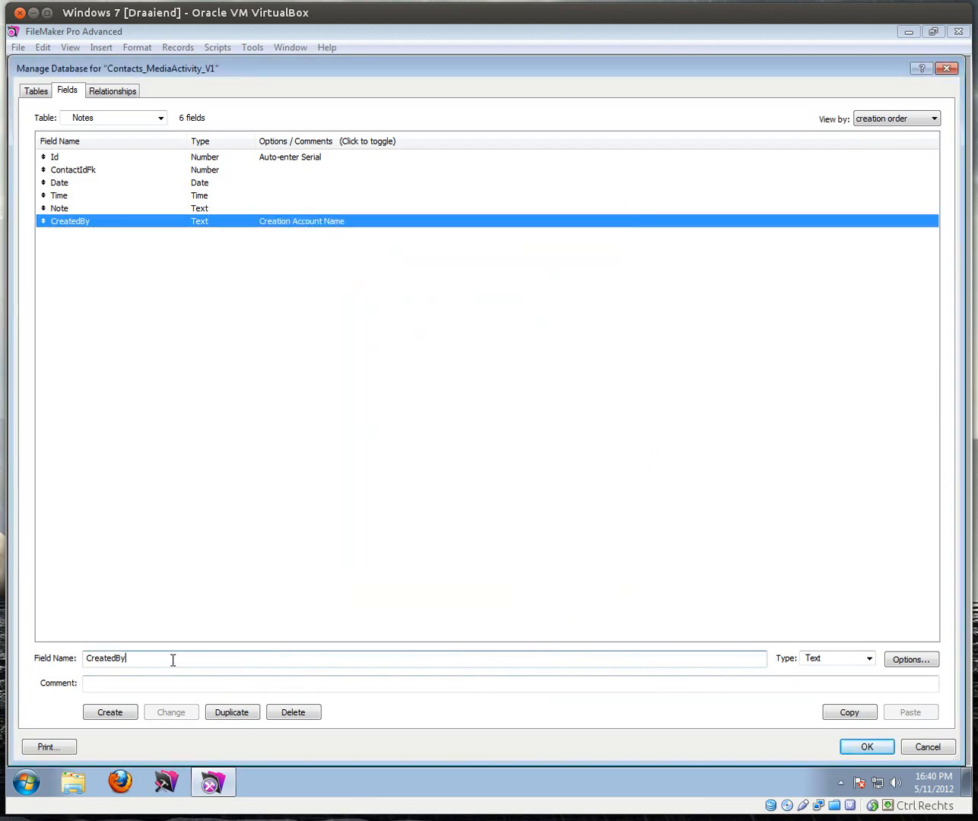
key("BackSpace")
key("BackSpace")
type("On")
key("Tab")
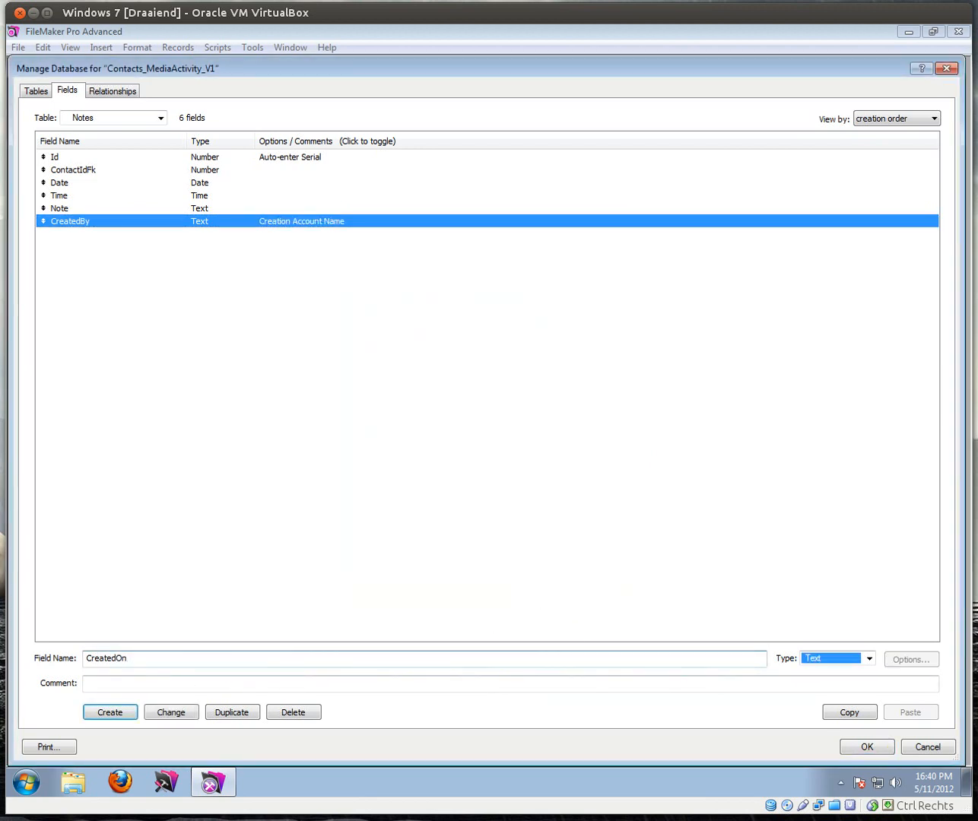
left_click(869, 659)
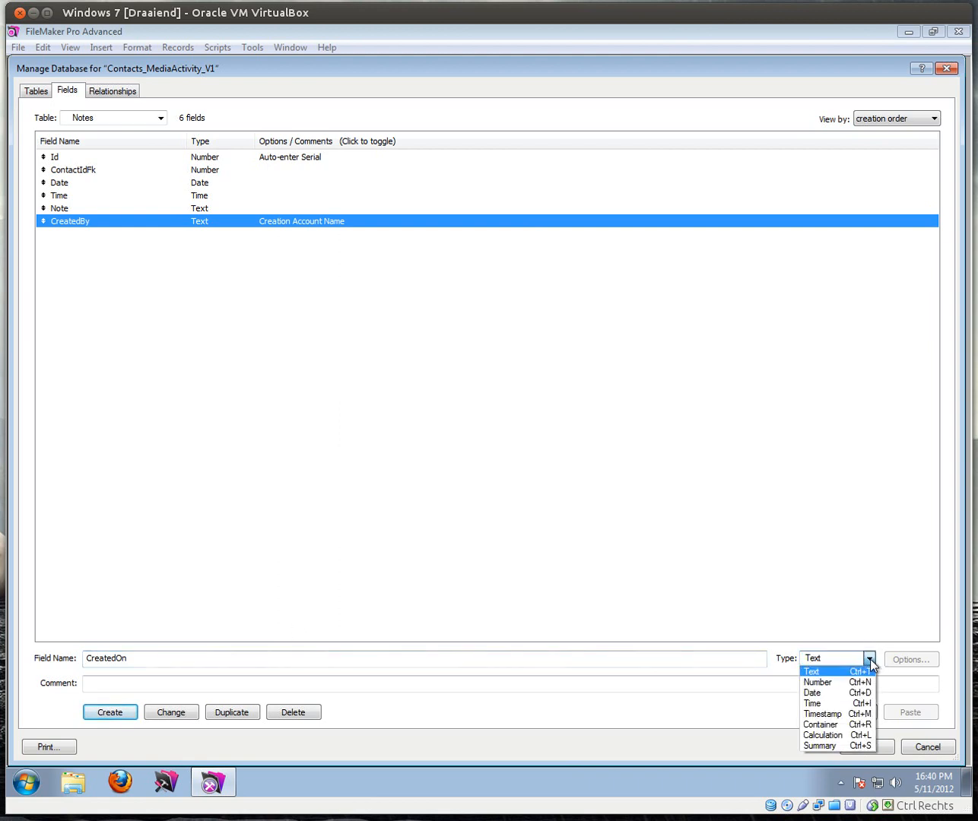
left_click(823, 714)
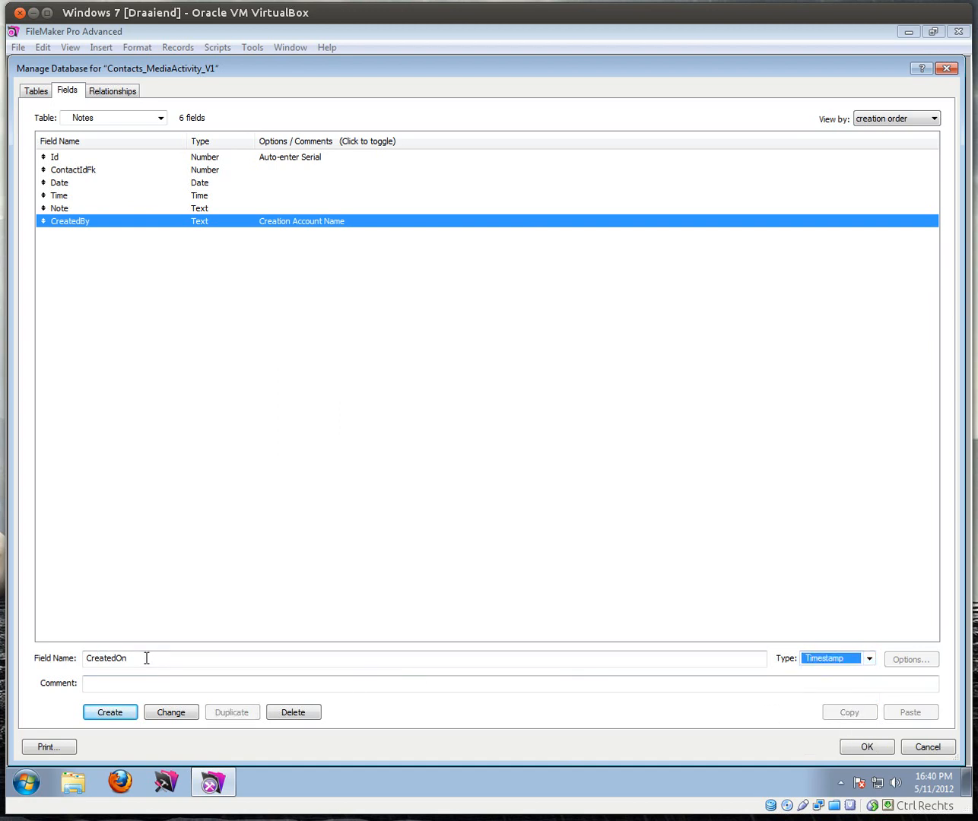
left_click(114, 713)
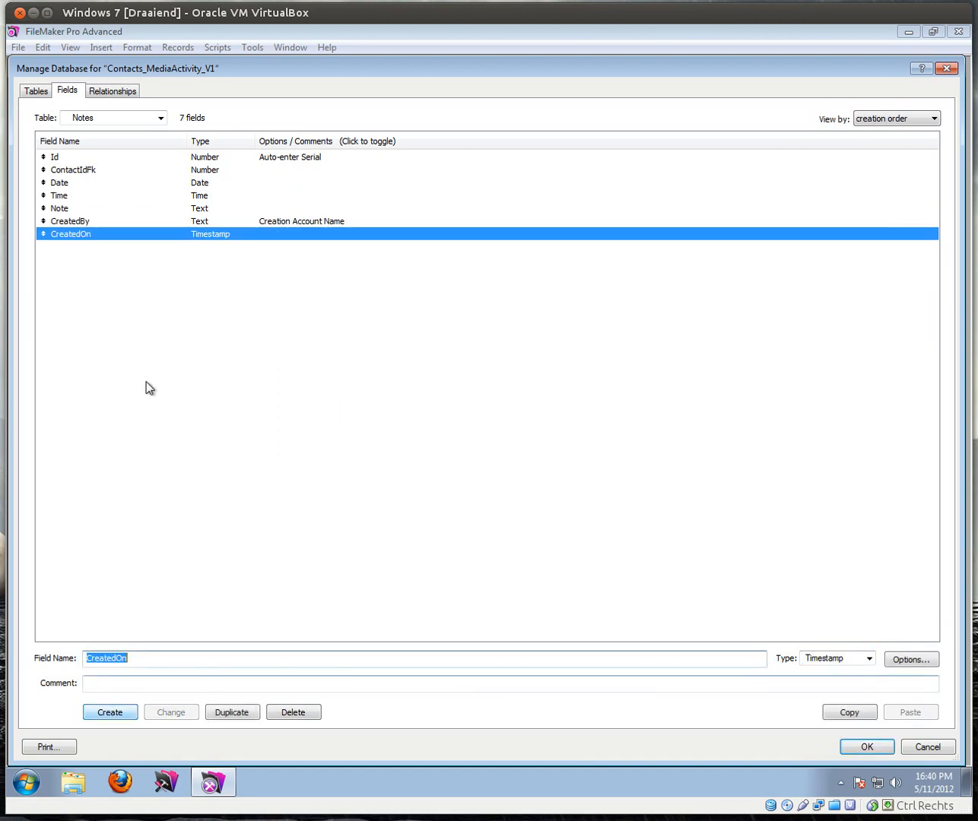
double_click(204, 234)
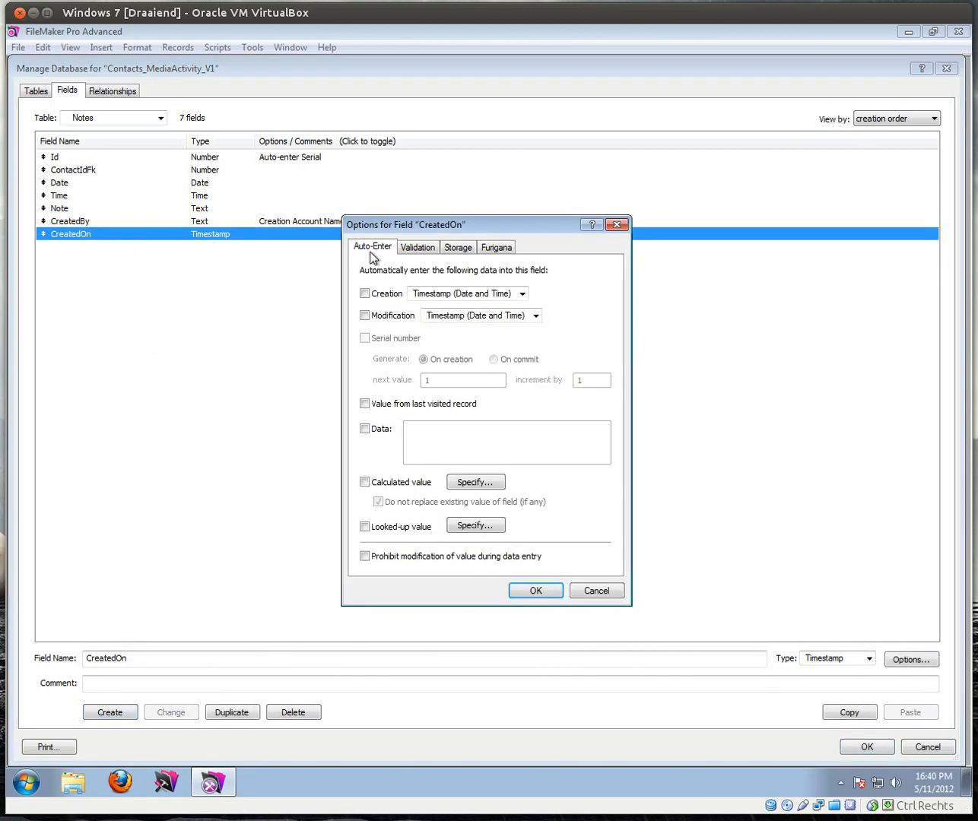
left_click(366, 293)
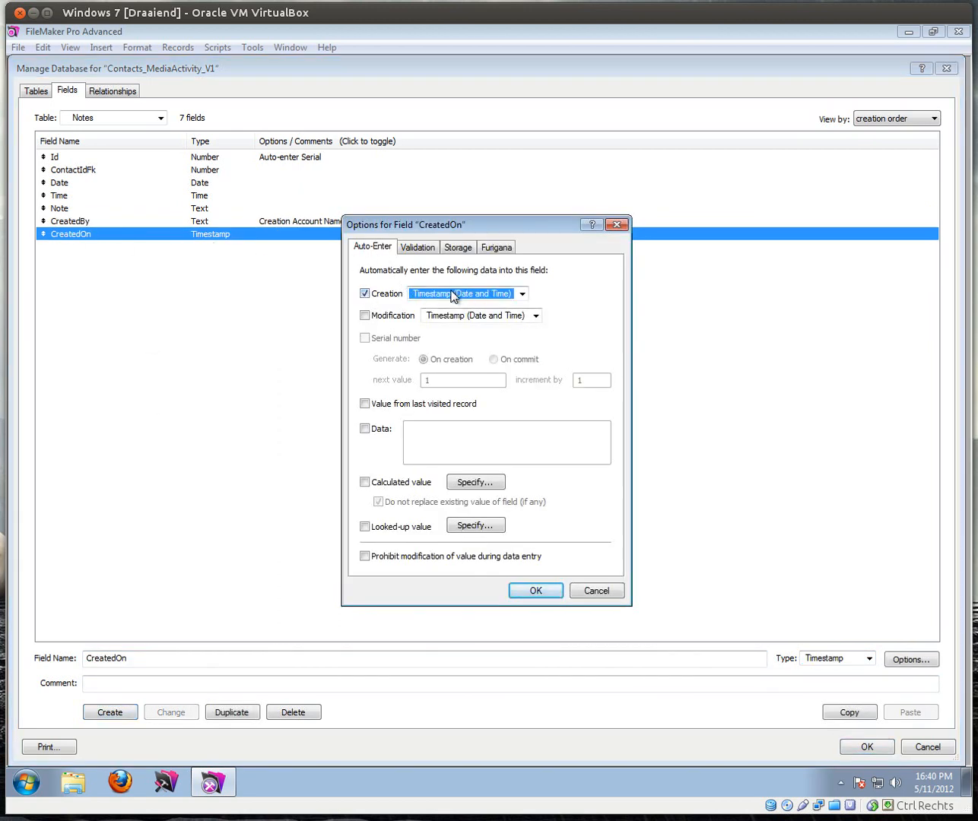
left_click(545, 590)
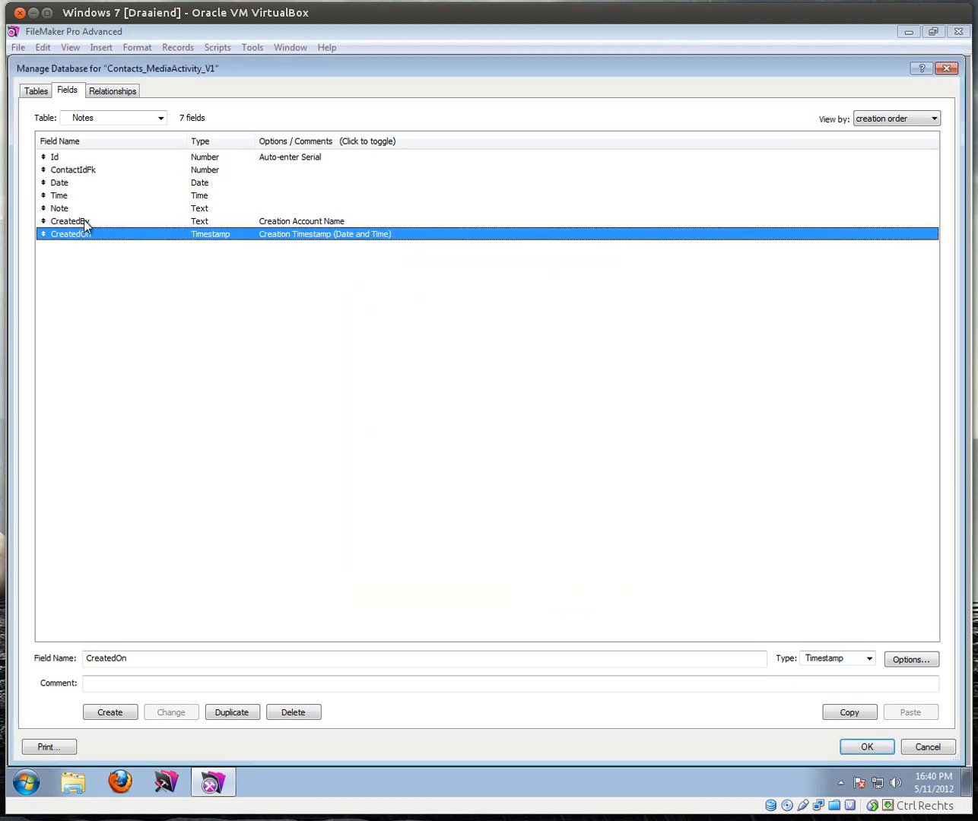
left_click(85, 227)
left_click(89, 236)
left_click_drag(137, 657, 38, 658)
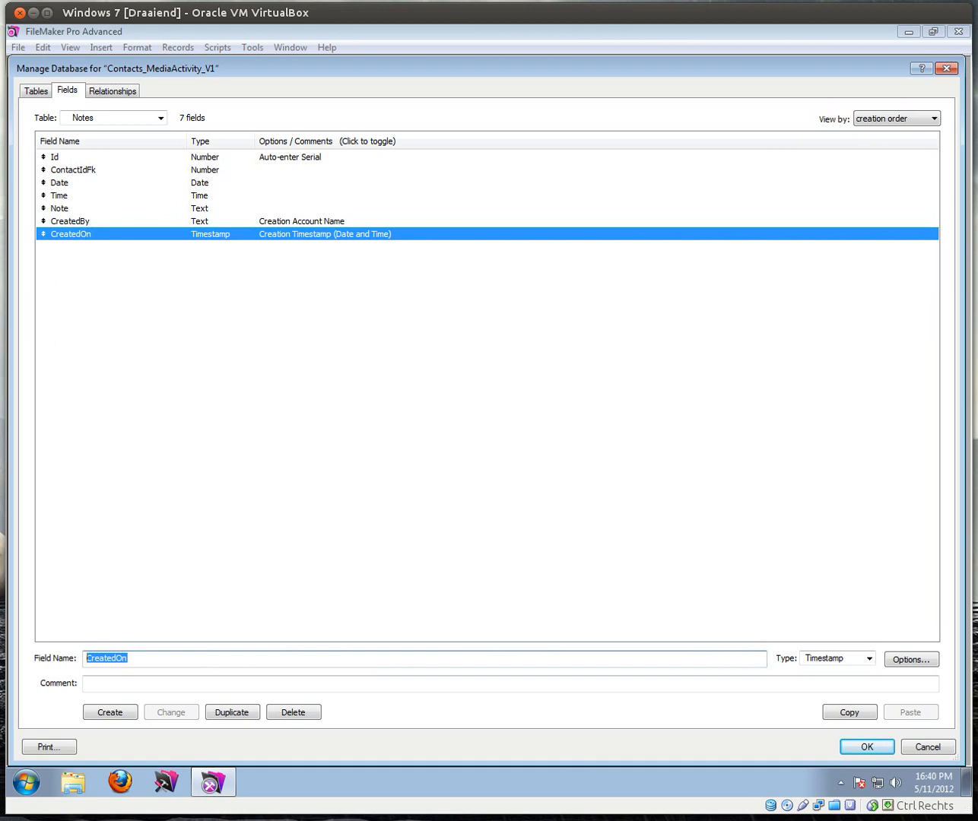
Step: Add a MidifiedBy text field that auto-enters the modifier's account name
type("MidifiedBy")
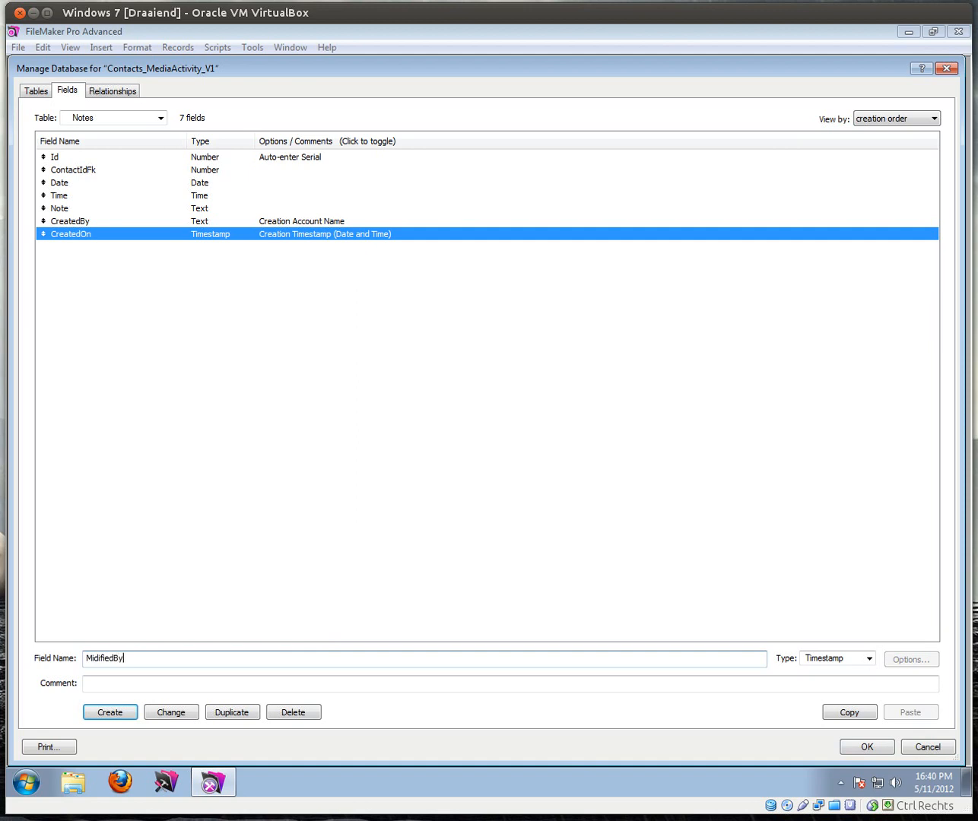
key("Tab")
key("t")
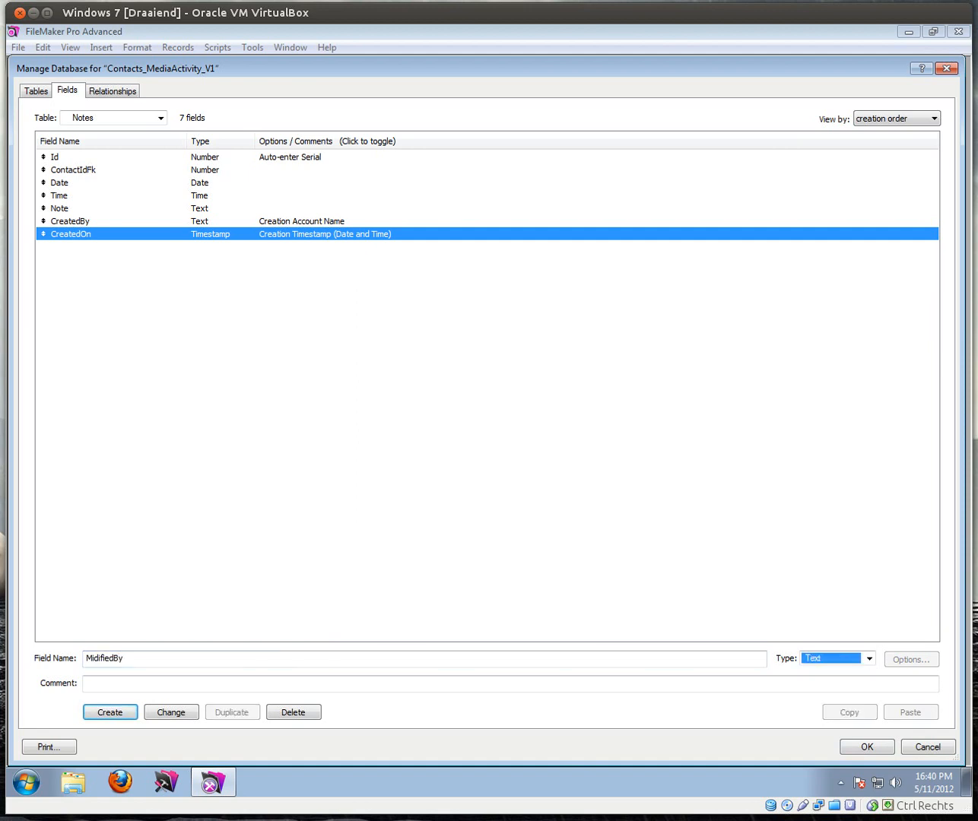
key("Return")
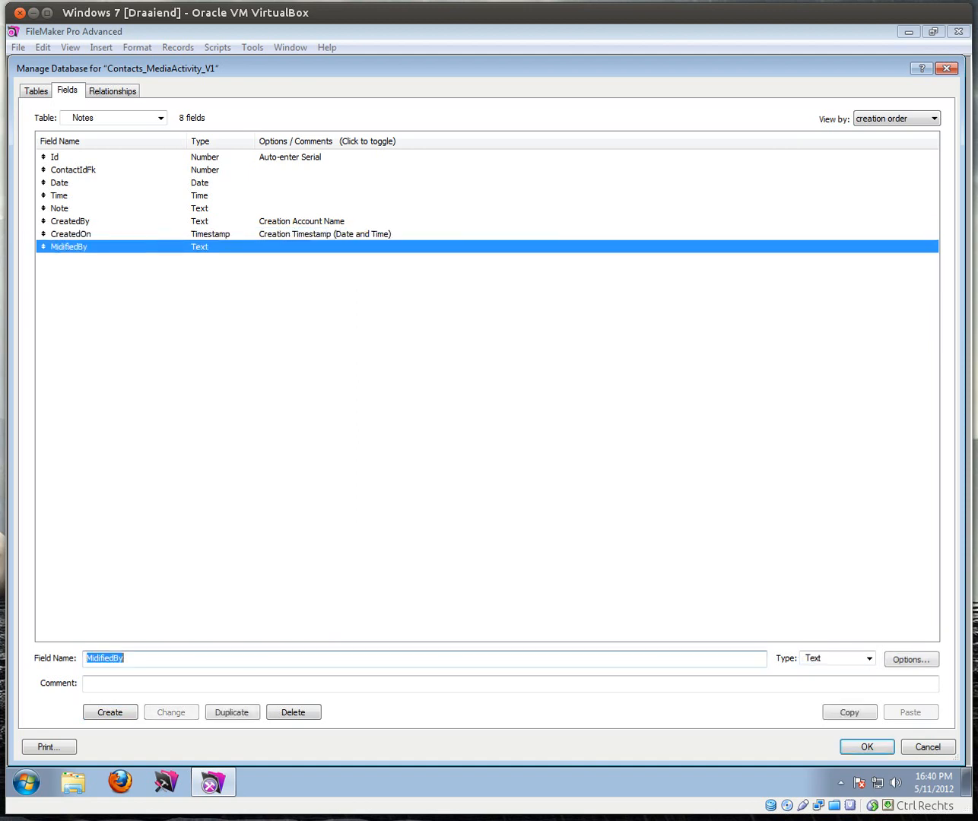
double_click(133, 248)
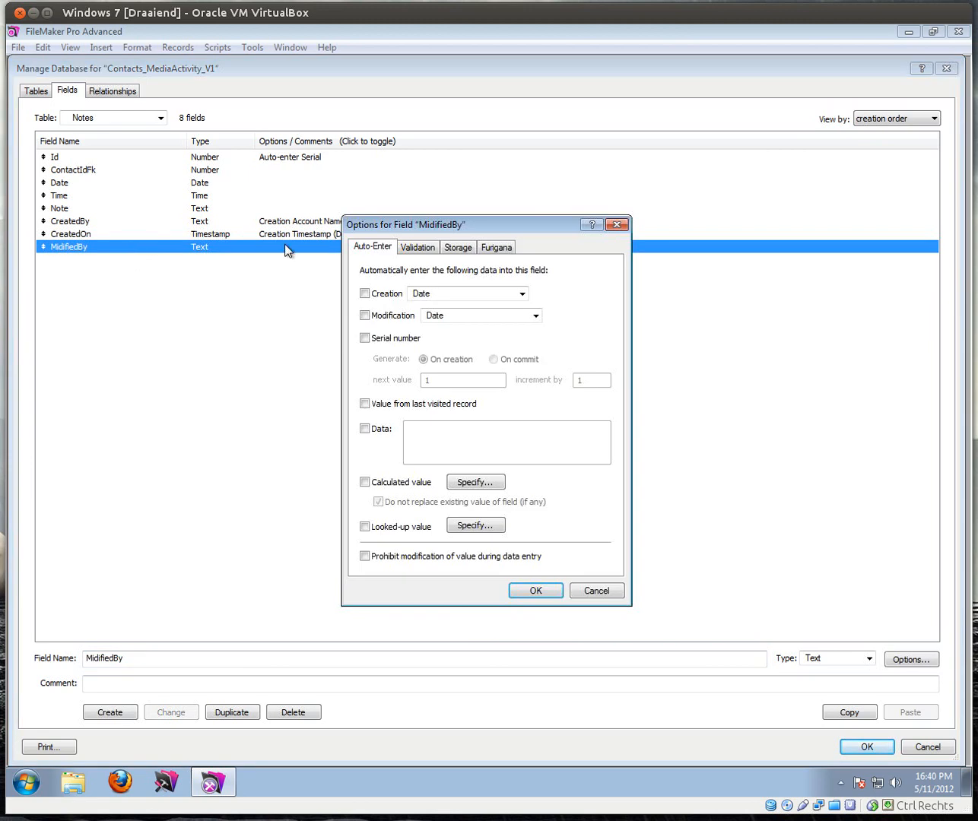
left_click(365, 316)
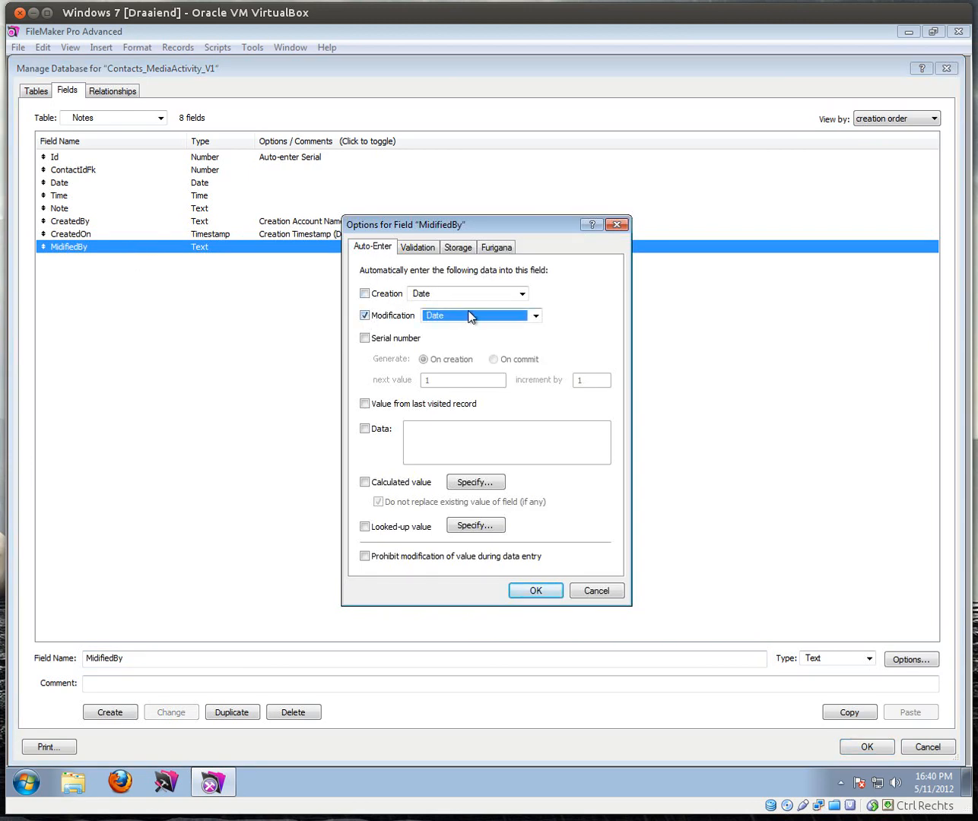
left_click(532, 316)
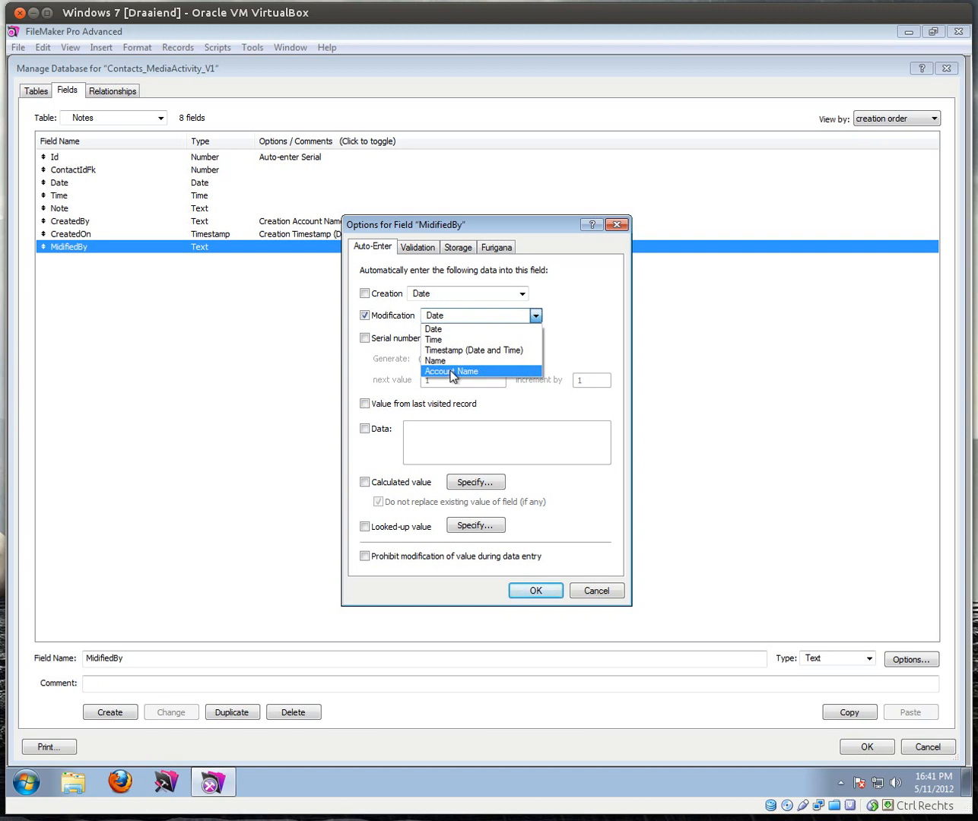
left_click(471, 369)
left_click(536, 590)
Step: Add a ModifiedOn Timestamp field that auto-enters the modification timestamp
left_click(145, 658)
key("BackSpace")
key("BackSpace")
type("On")
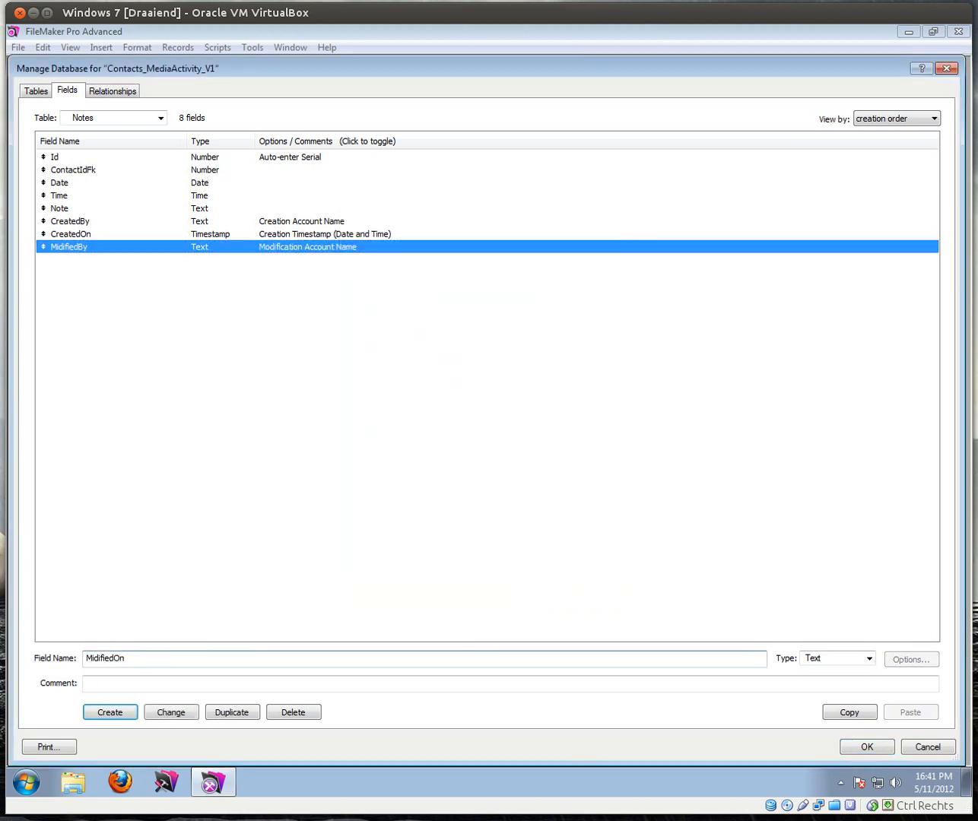
left_click(94, 659)
key("BackSpace")
type("o")
left_click(870, 659)
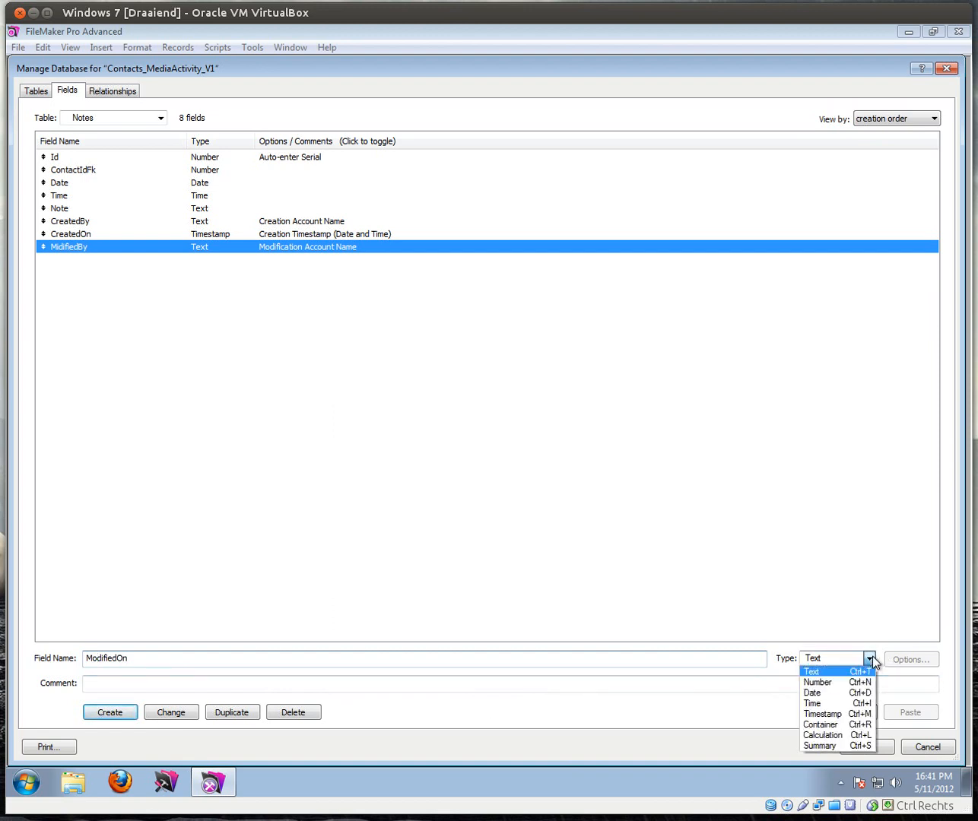
left_click(830, 714)
left_click(120, 713)
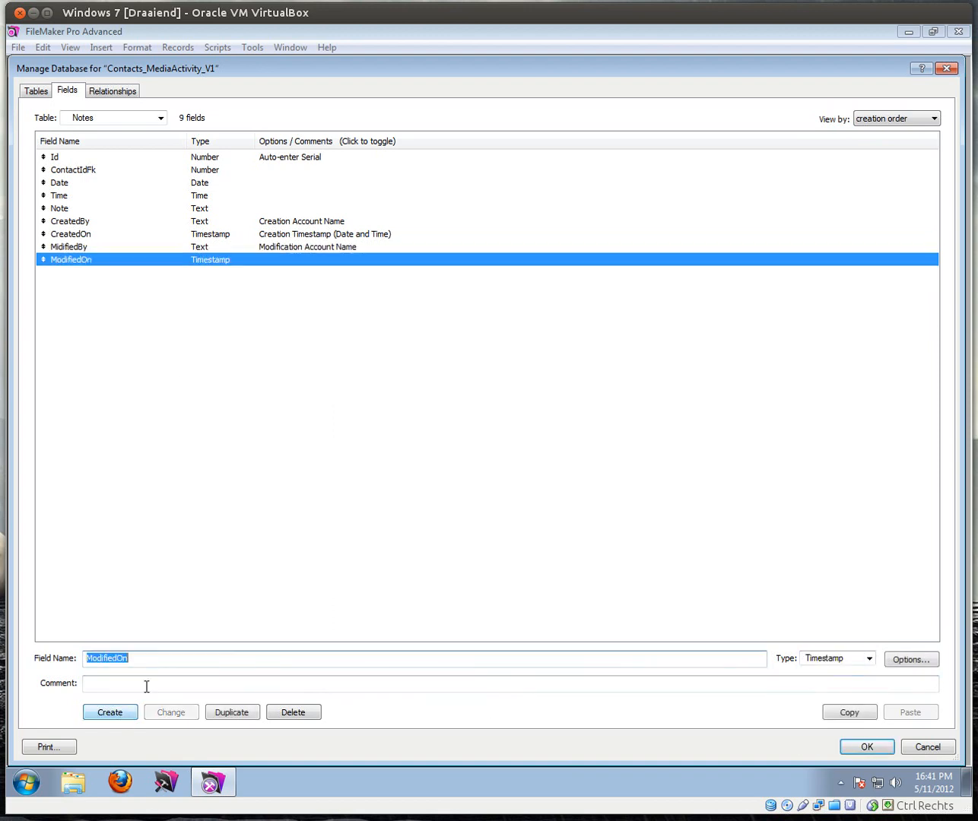
double_click(94, 260)
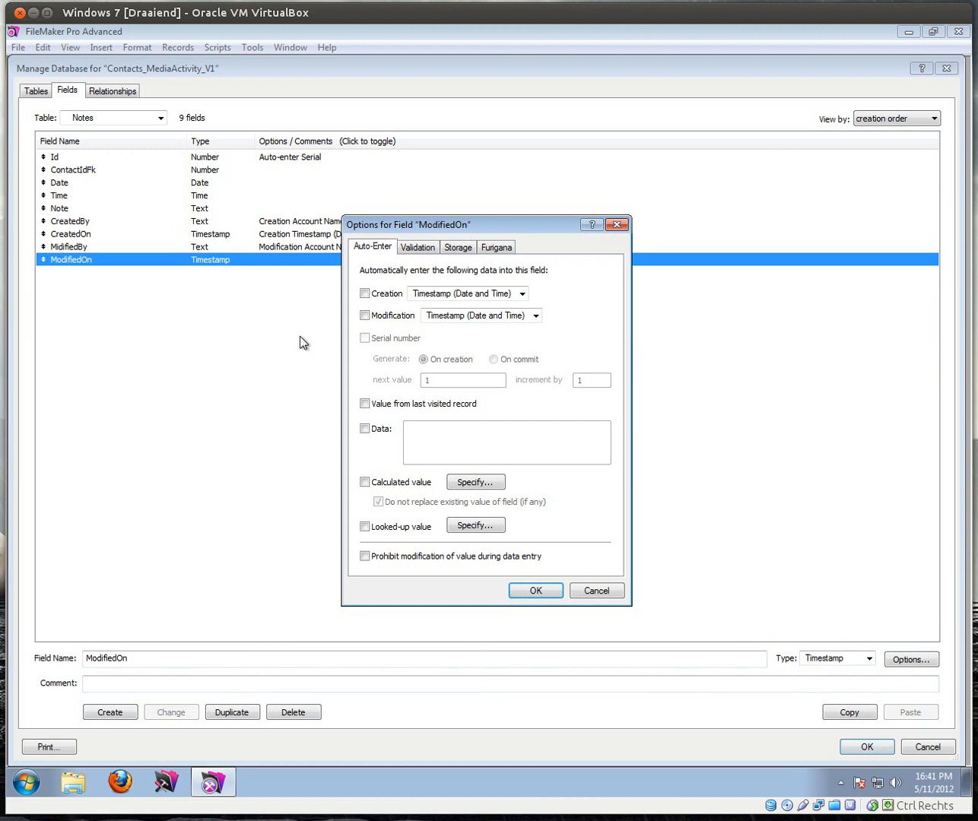
left_click(365, 315)
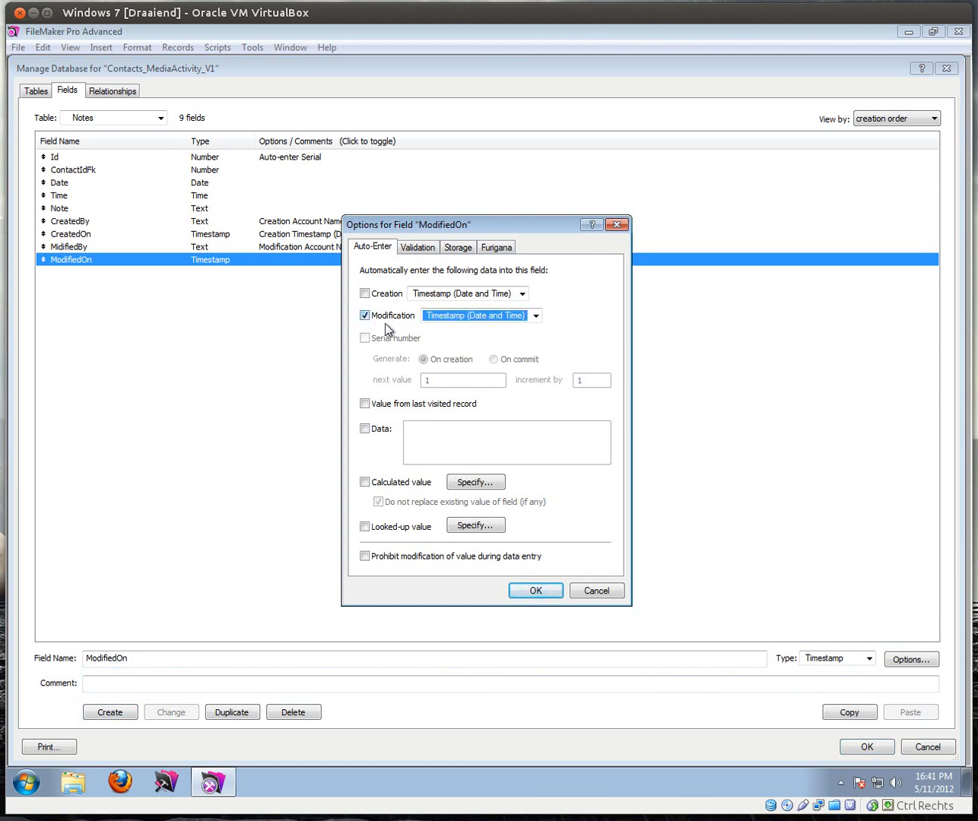
left_click(535, 599)
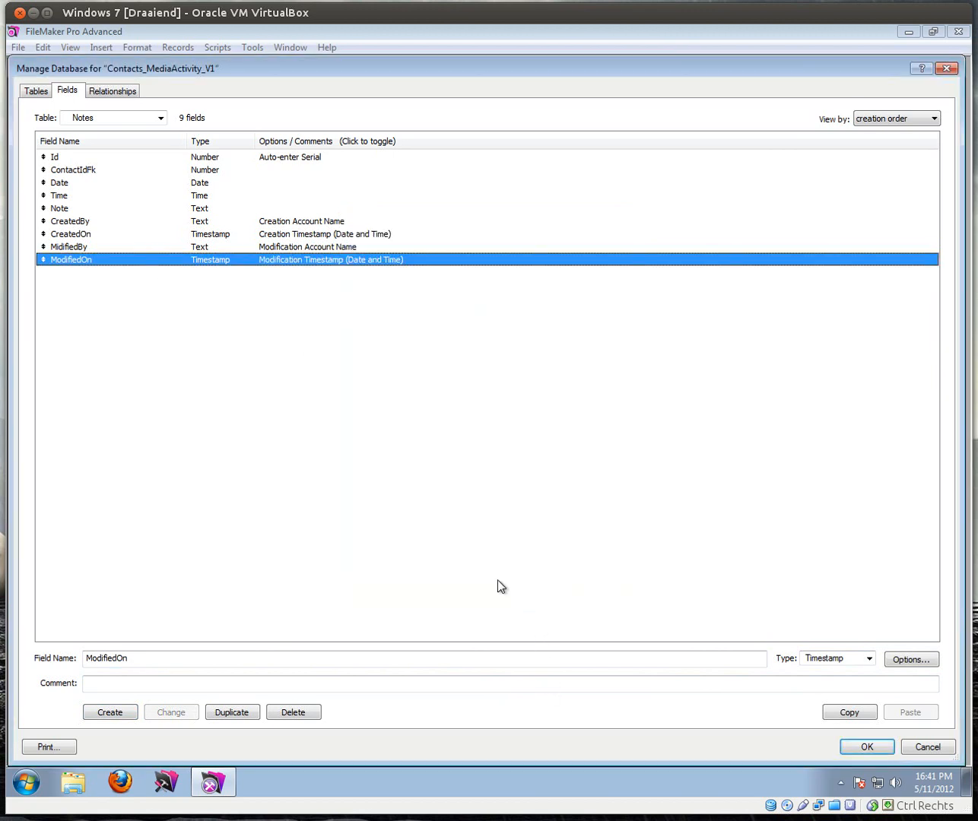
Step: Rename the misspelled MidifiedBy field to ModifiedBy
left_click(63, 248)
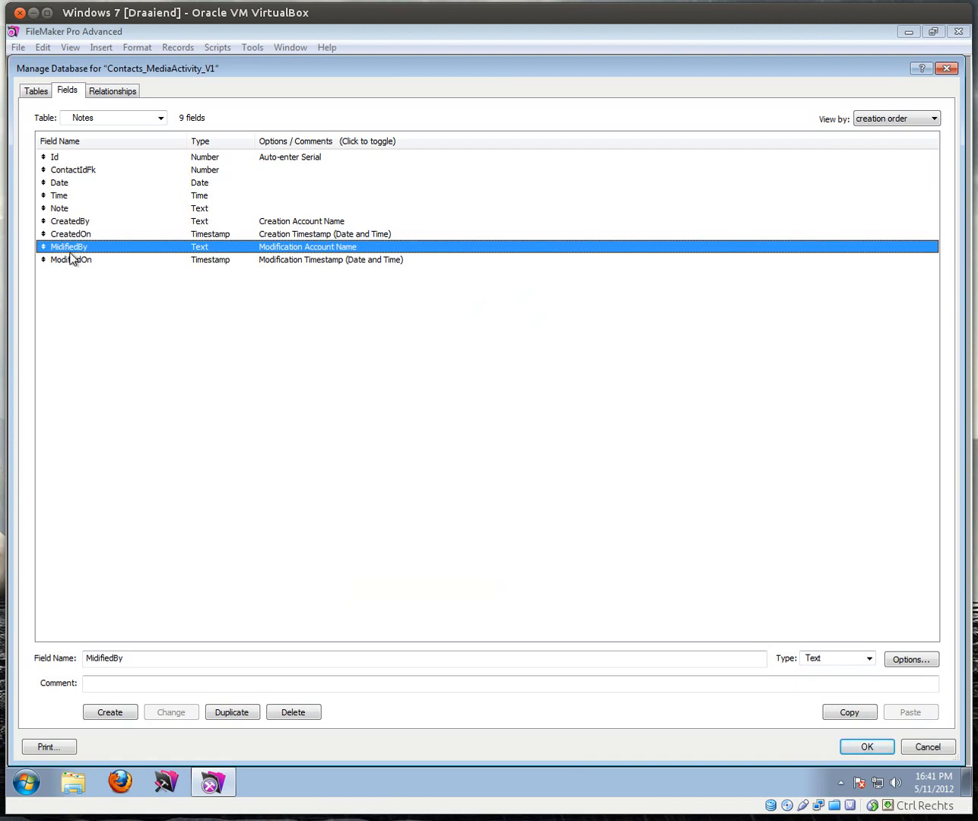
left_click(92, 658)
key("Delete")
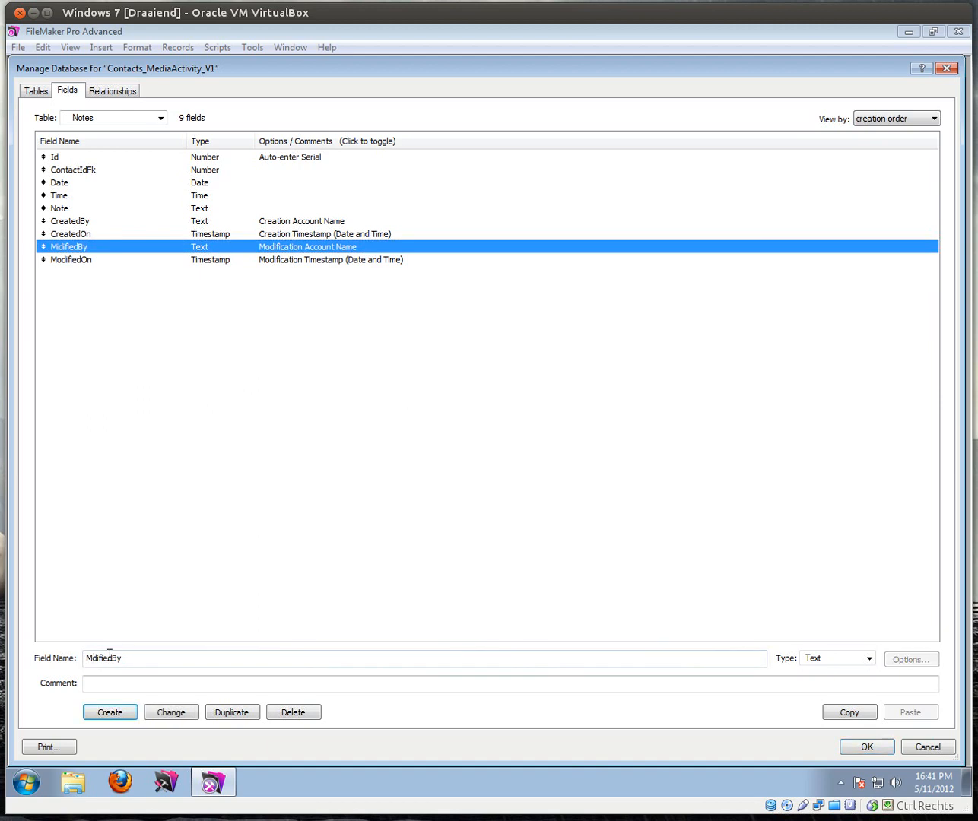
type("o")
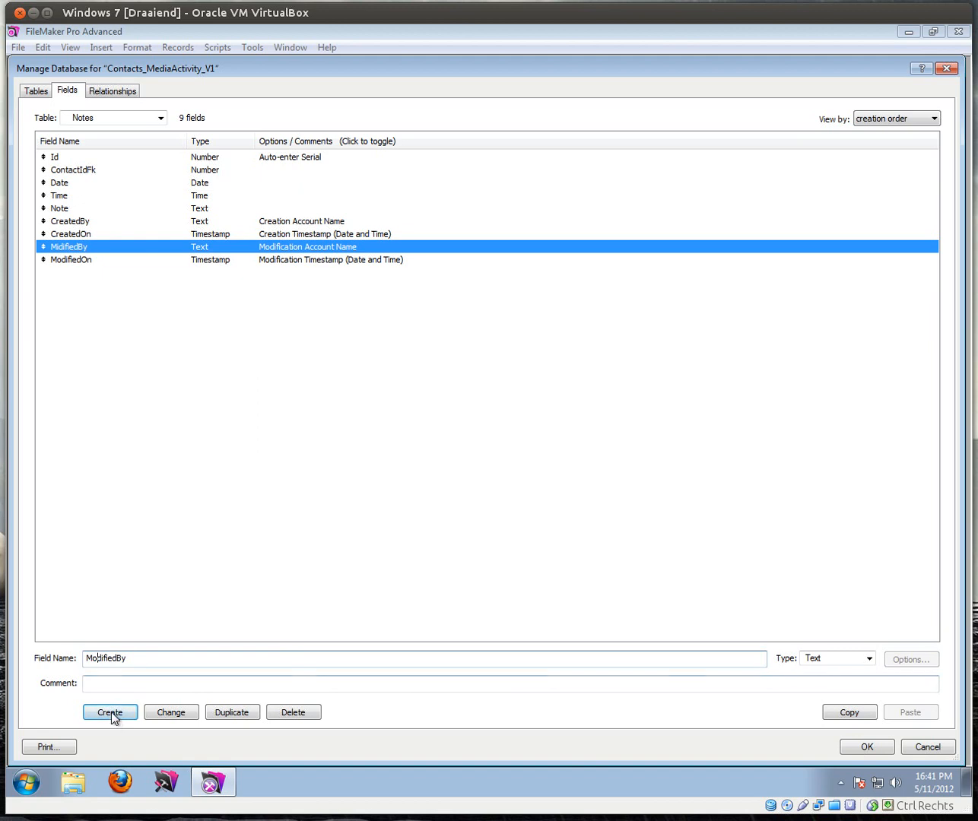
left_click(172, 715)
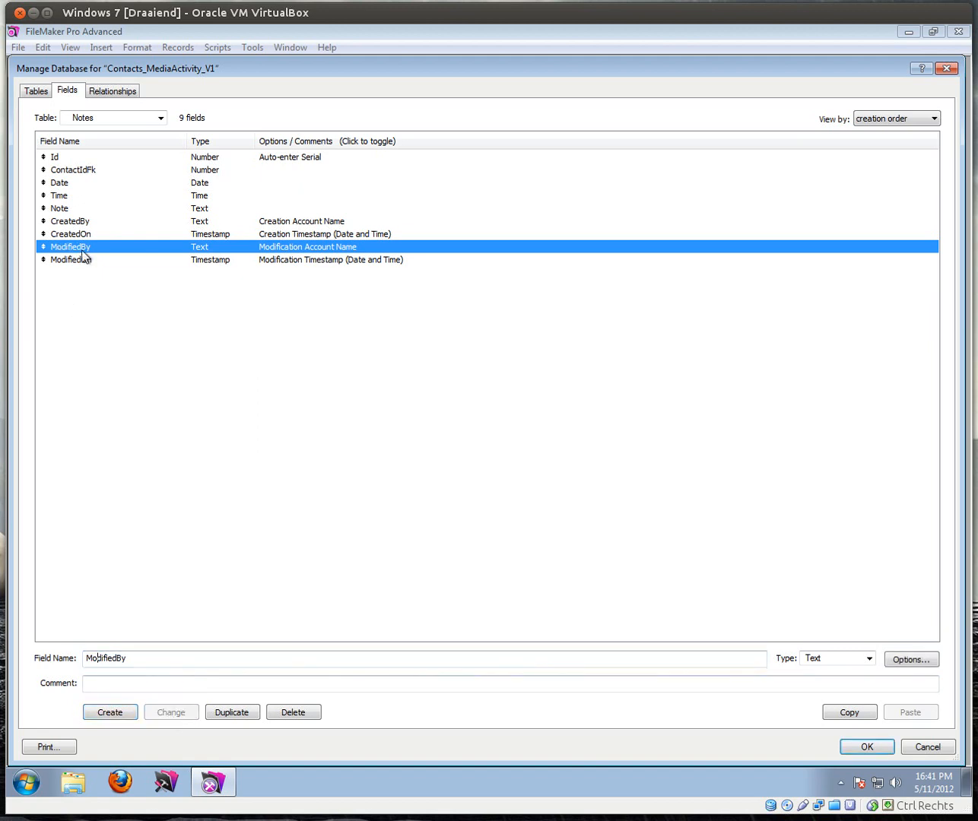
Step: Review the CreatedBy, CreatedOn, ModifiedBy and ModifiedOn field definitions
left_click(82, 221)
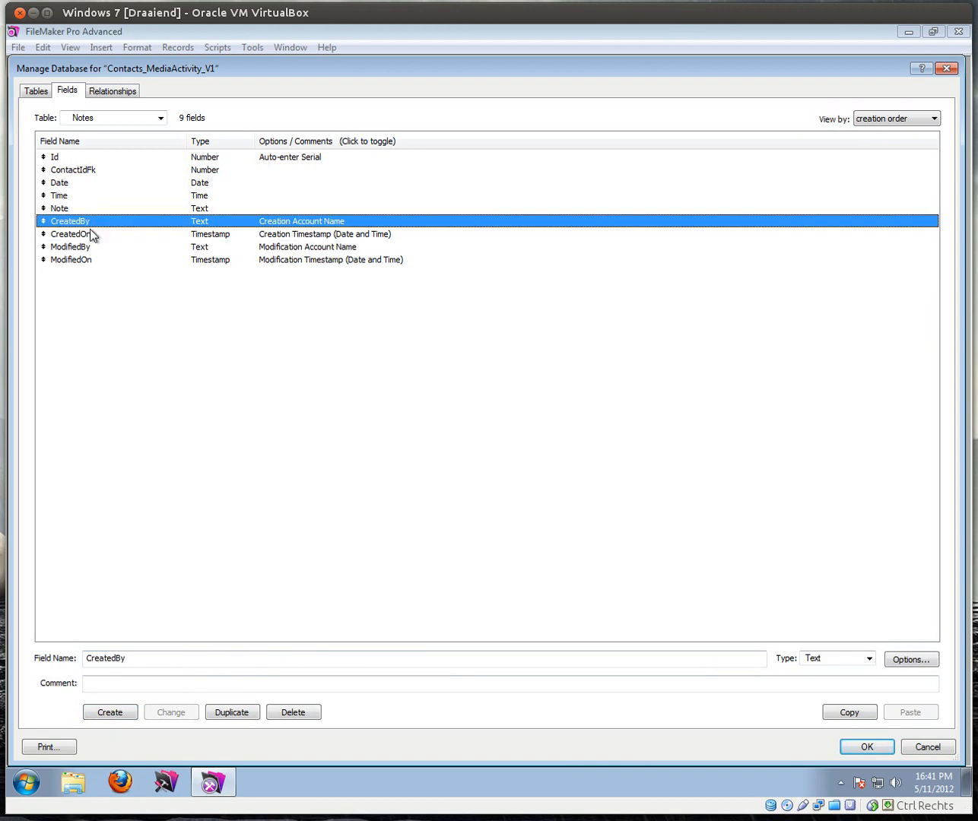
left_click(92, 235)
left_click(89, 251)
left_click(89, 261)
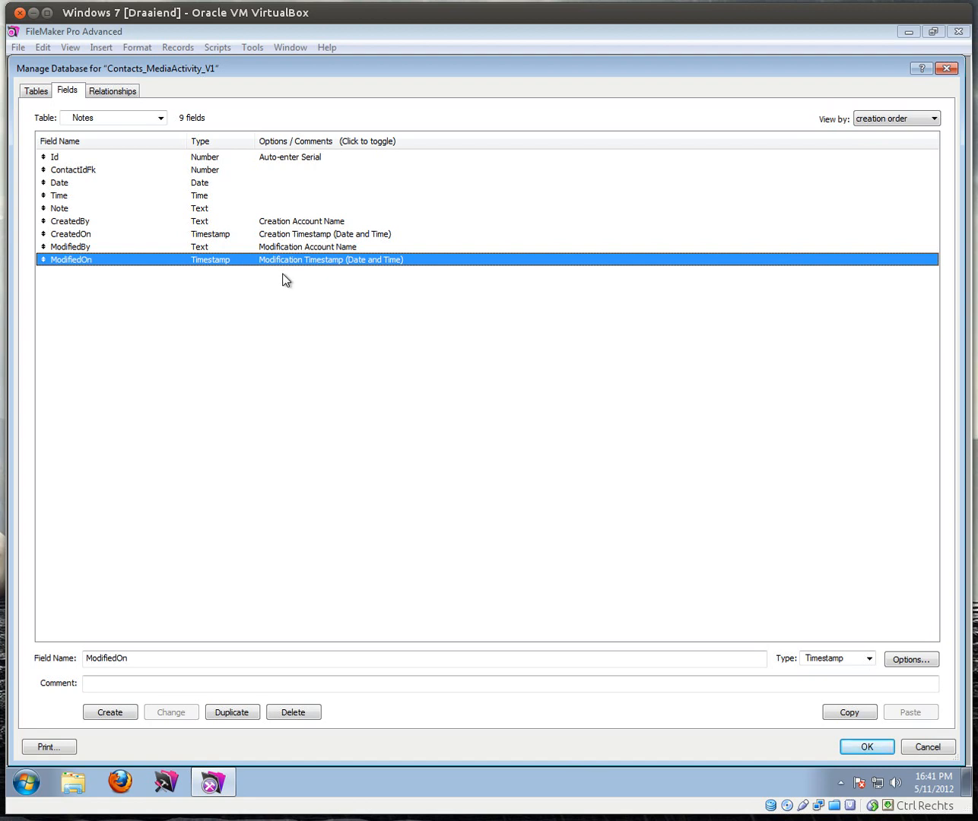
Step: In the Tasks table, create a Number field Id that auto-enters a serial number
left_click(114, 117)
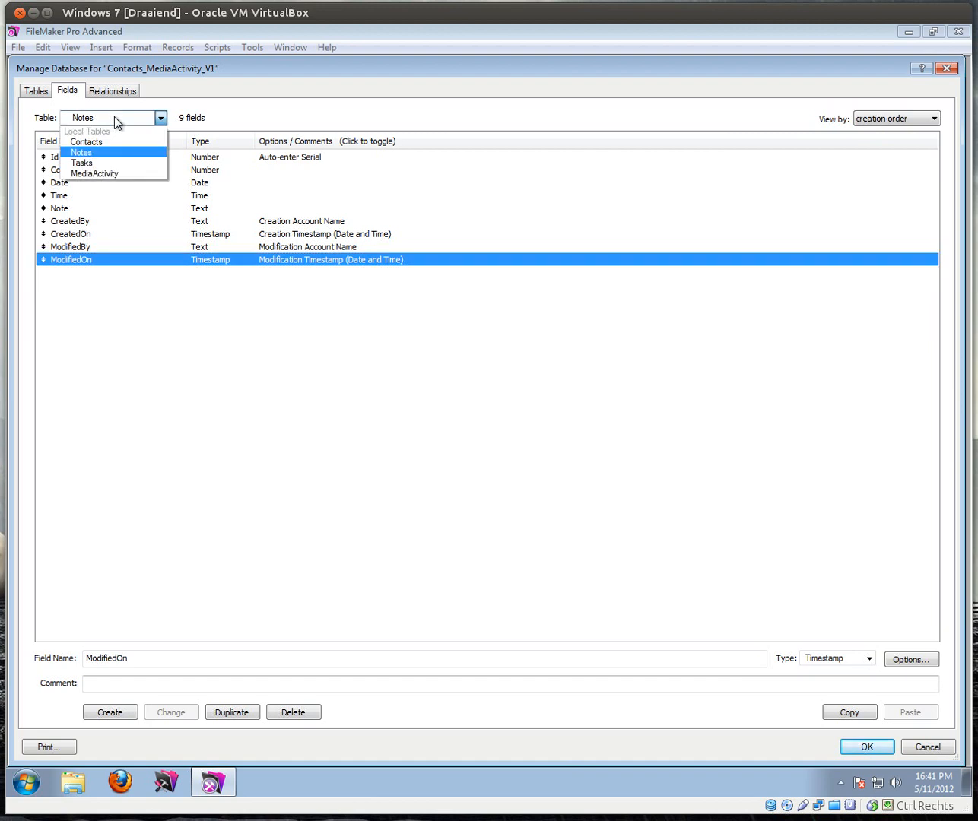
left_click(120, 162)
left_click(173, 660)
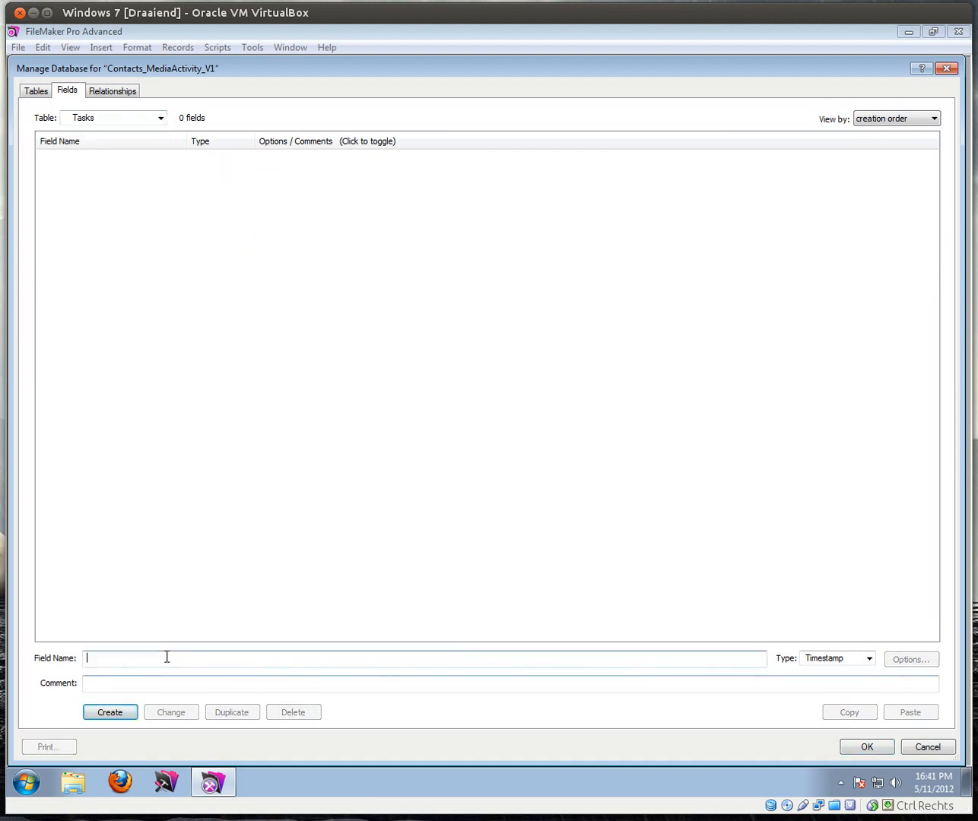
type("Id")
key("Tab")
key("n")
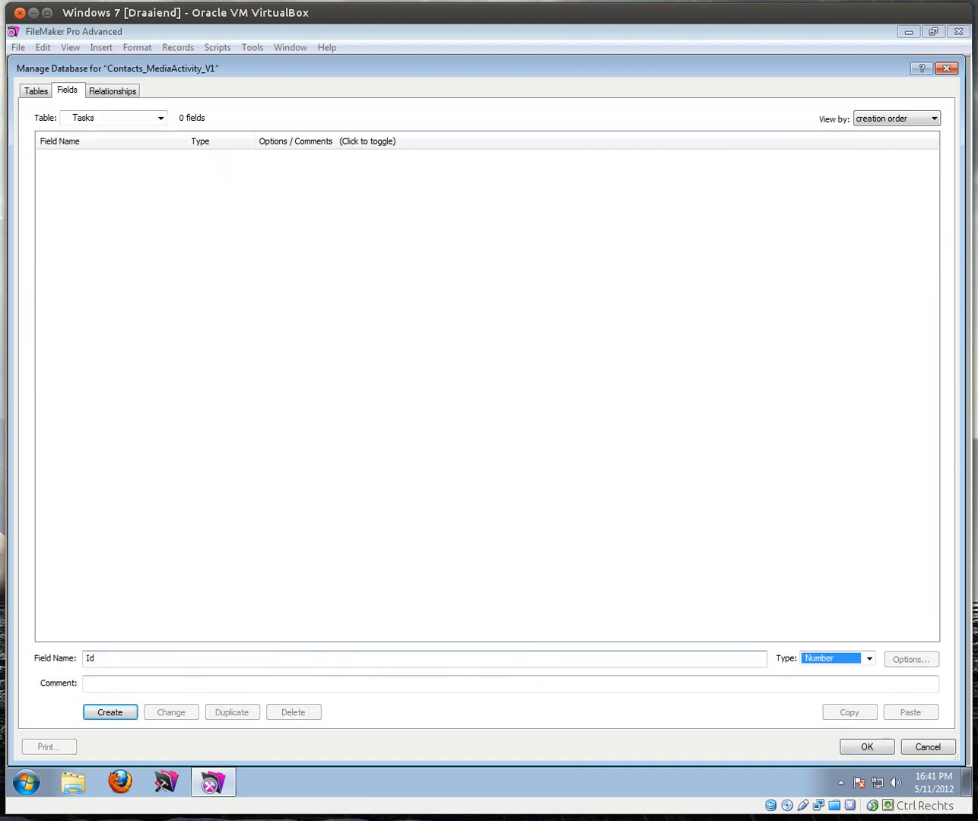
key("Return")
double_click(86, 159)
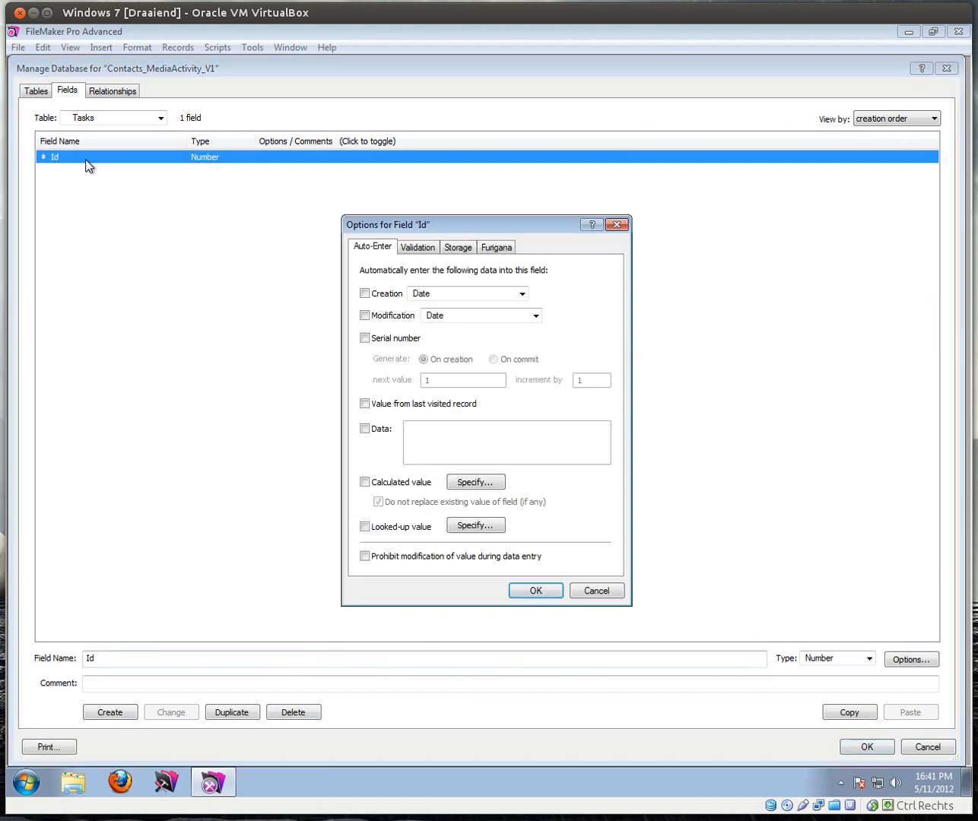
left_click(366, 338)
left_click(541, 591)
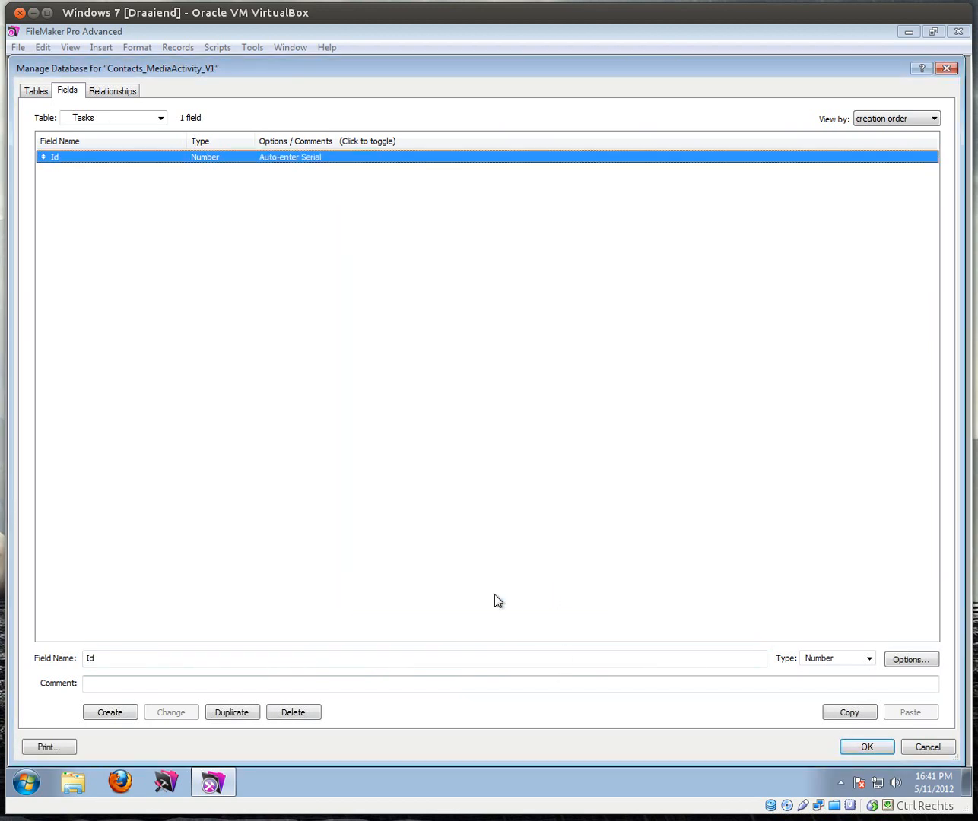
Step: Add a ContactIdFk number field and a Type text field to Tasks
left_click_drag(159, 655, 21, 652)
type("ContactIdFk")
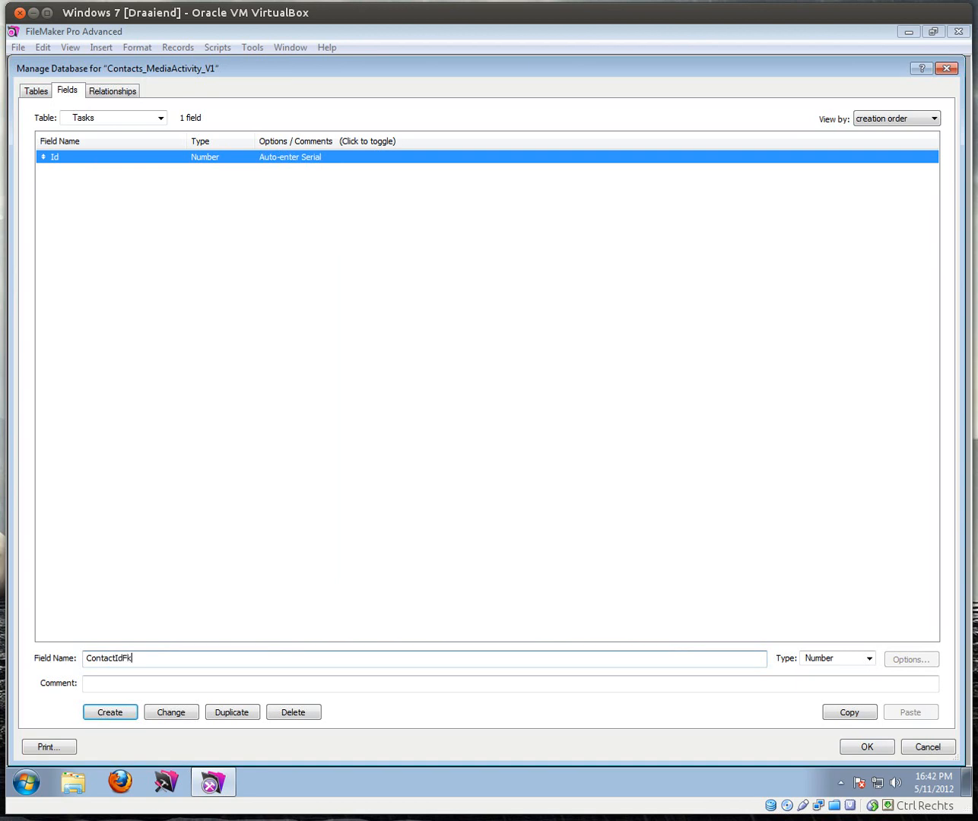
key("Tab")
key("Return")
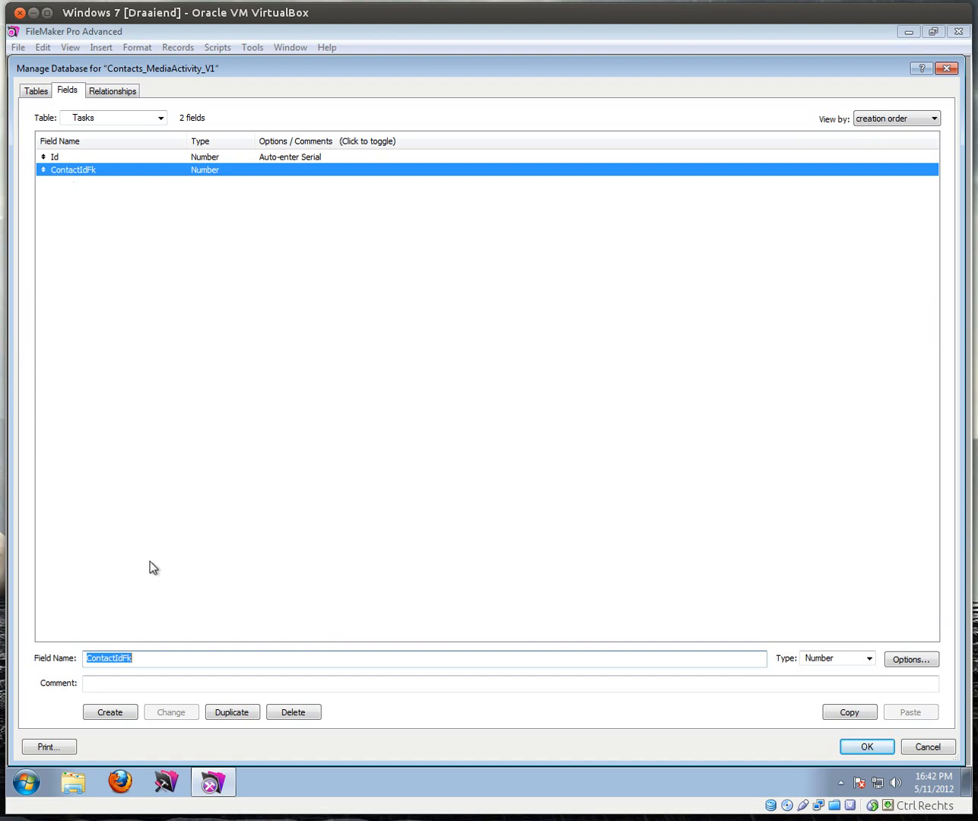
type("Type")
key("Tab")
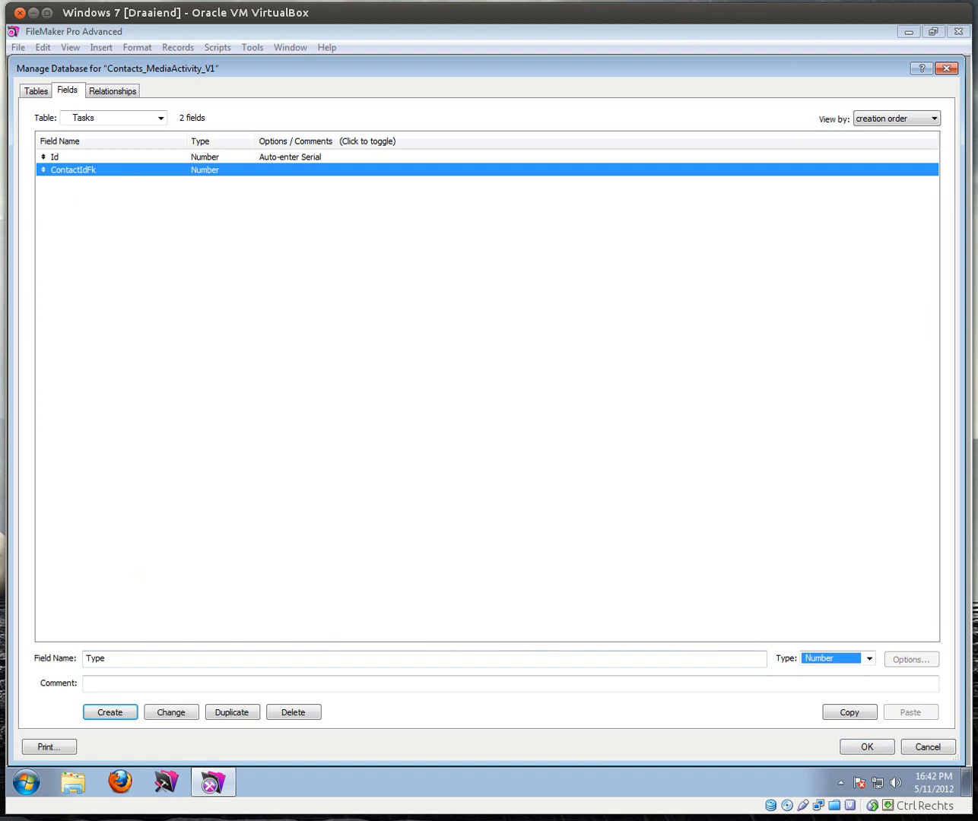
key("t")
key("t")
key("t")
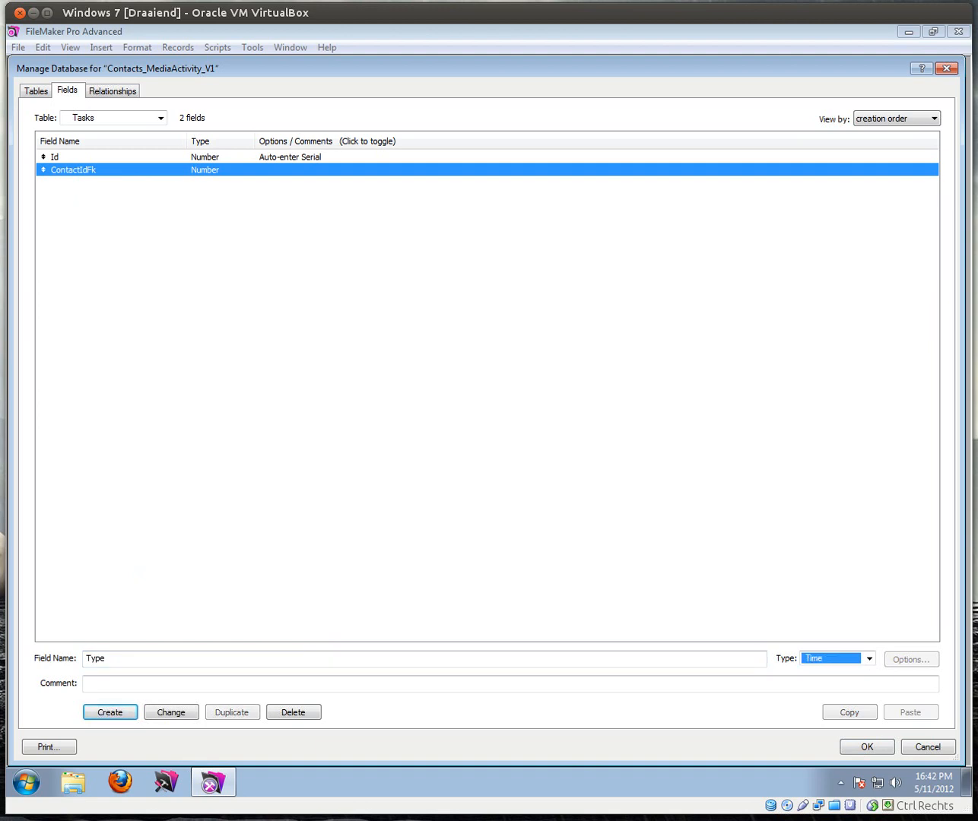
key("Return")
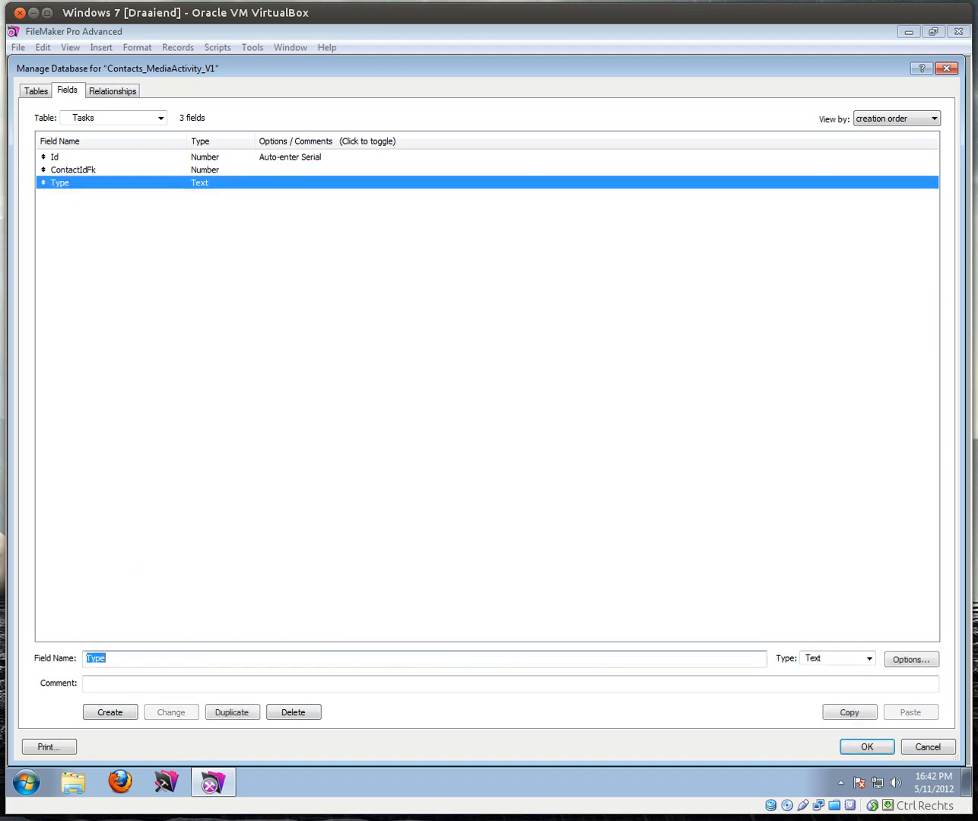
Step: Add DueDate (Date), Description (Text) and Status (Text) fields to Tasks
type("DueDate")
key("Tab")
key("d")
key("Return")
type("Description")
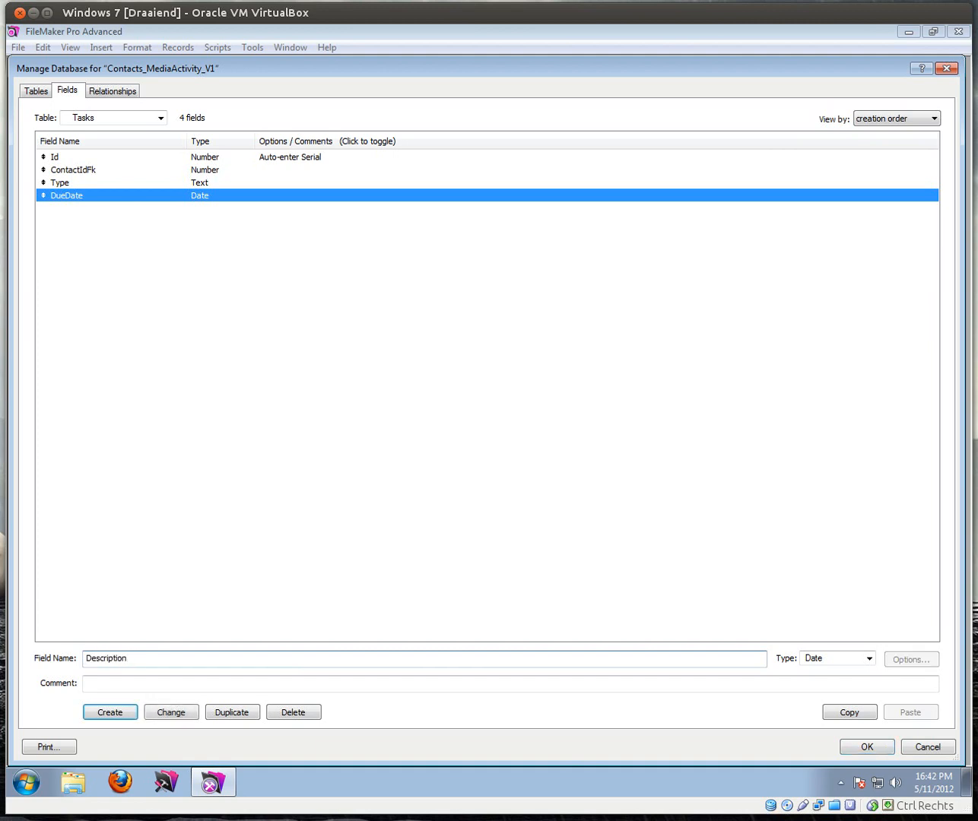
key("Tab")
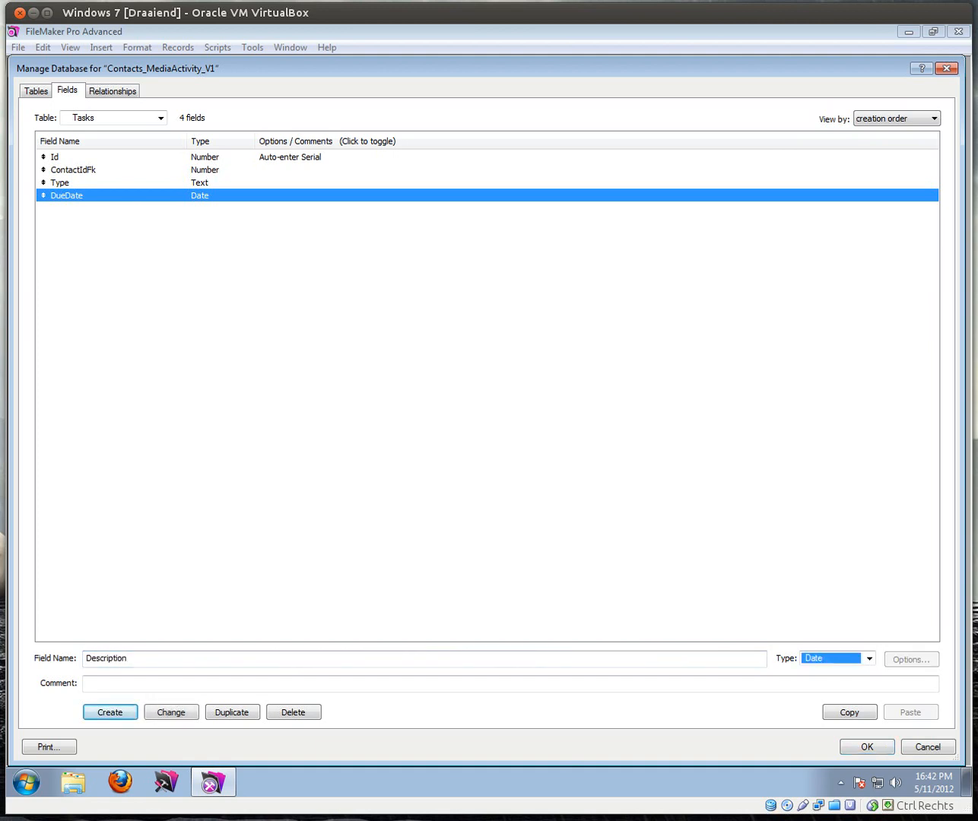
key("t")
key("t")
key("t")
key("Return")
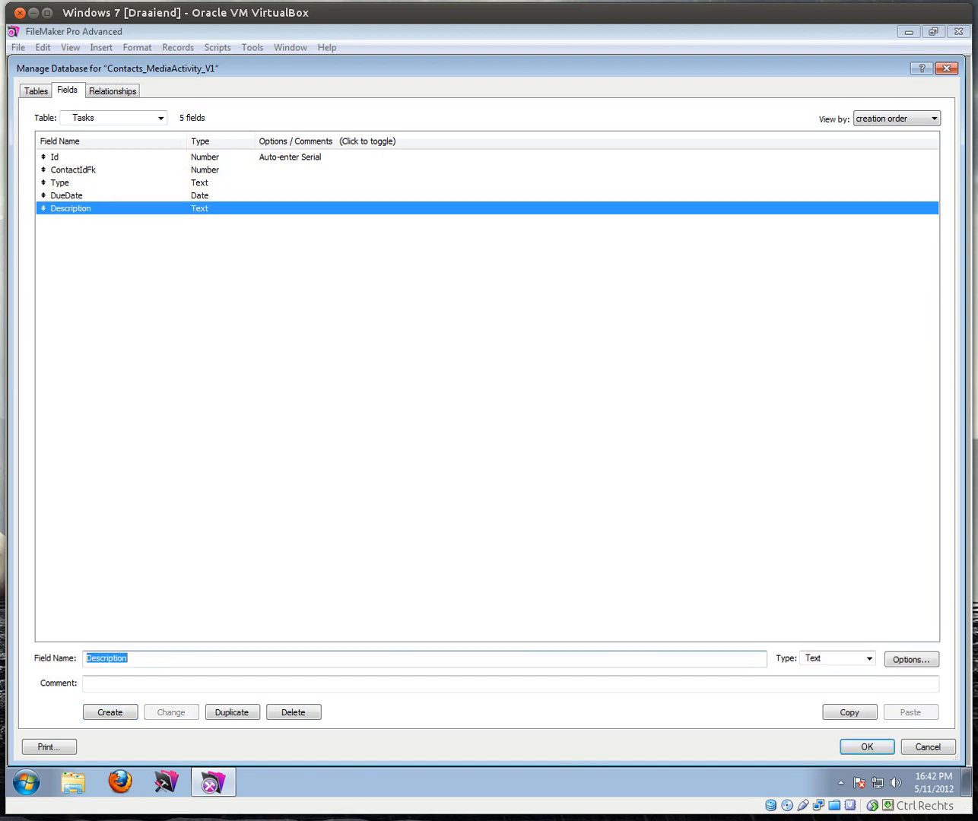
type("Status")
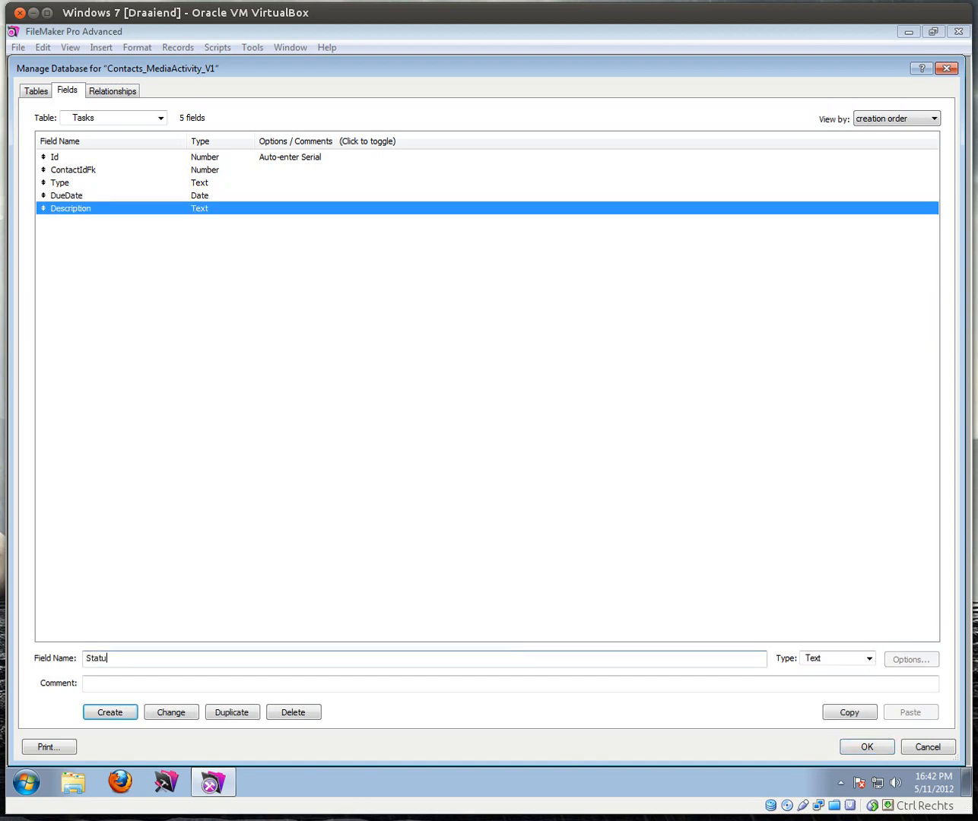
key("Return")
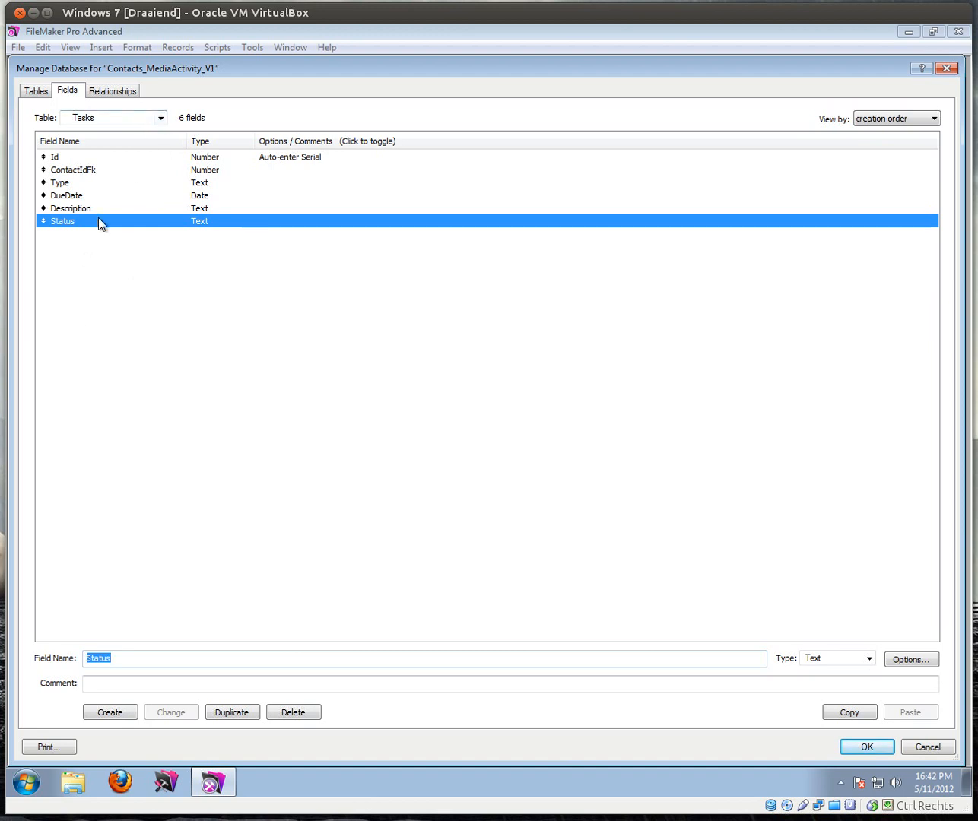
Step: Copy CreatedBy, CreatedOn, ModifiedBy and ModifiedOn from Notes and paste them into Tasks
left_click(161, 119)
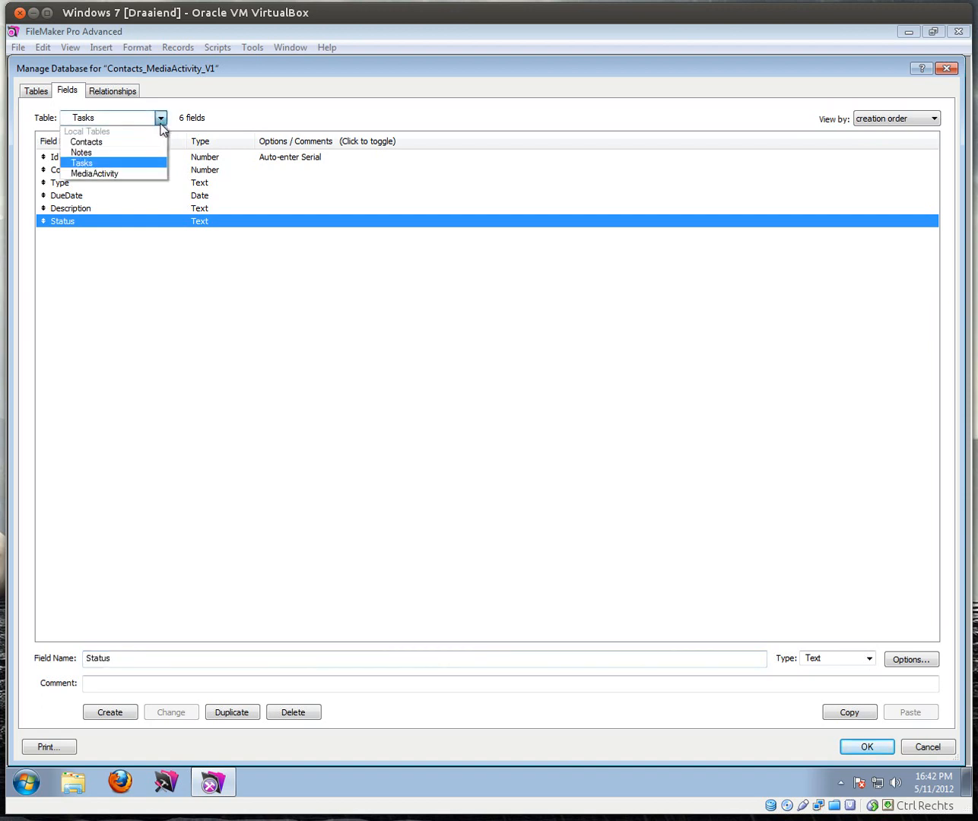
left_click(81, 152)
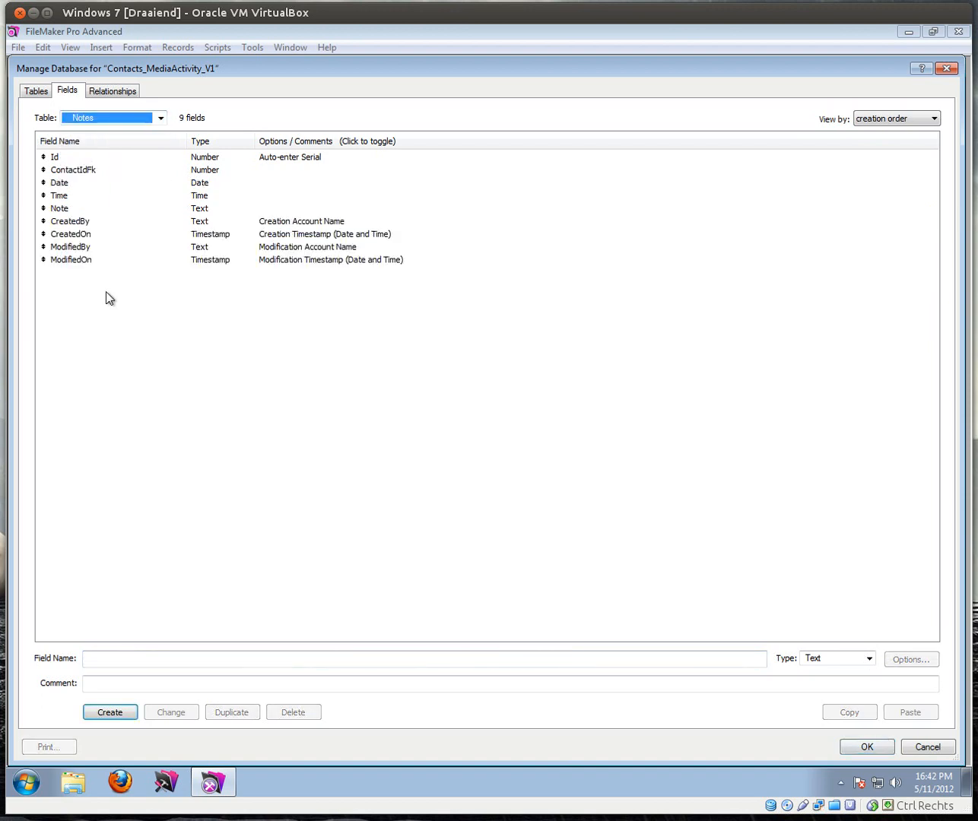
left_click_drag(76, 227, 76, 263)
left_click(848, 711)
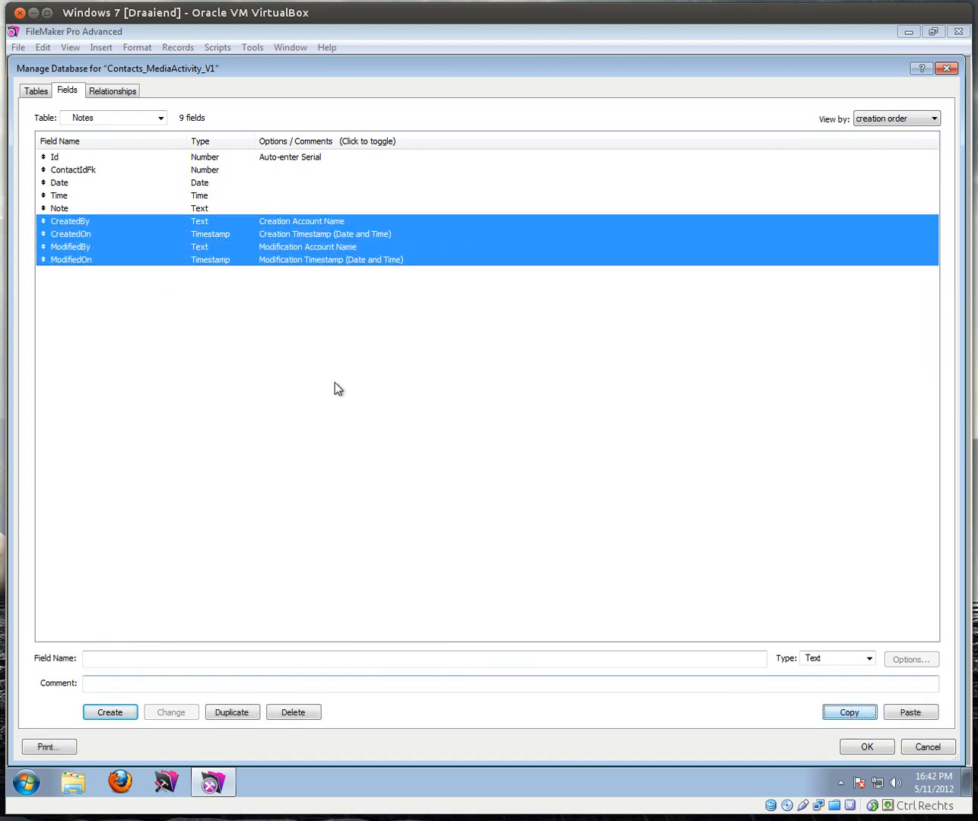
left_click(129, 117)
left_click(97, 160)
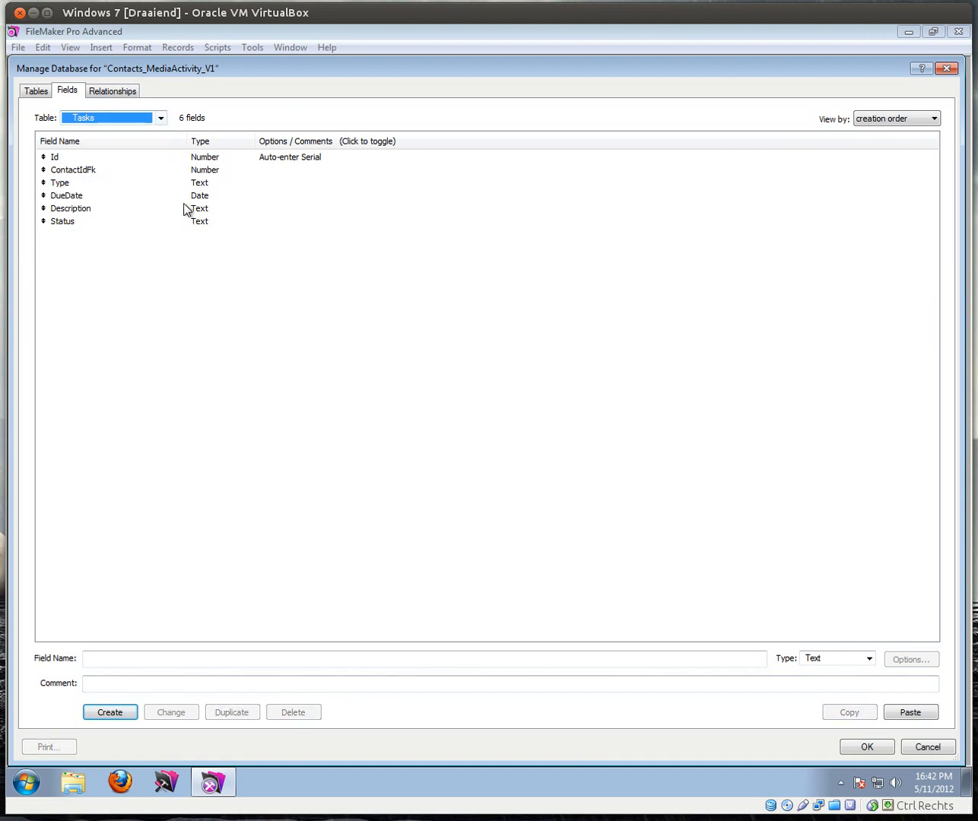
left_click(899, 712)
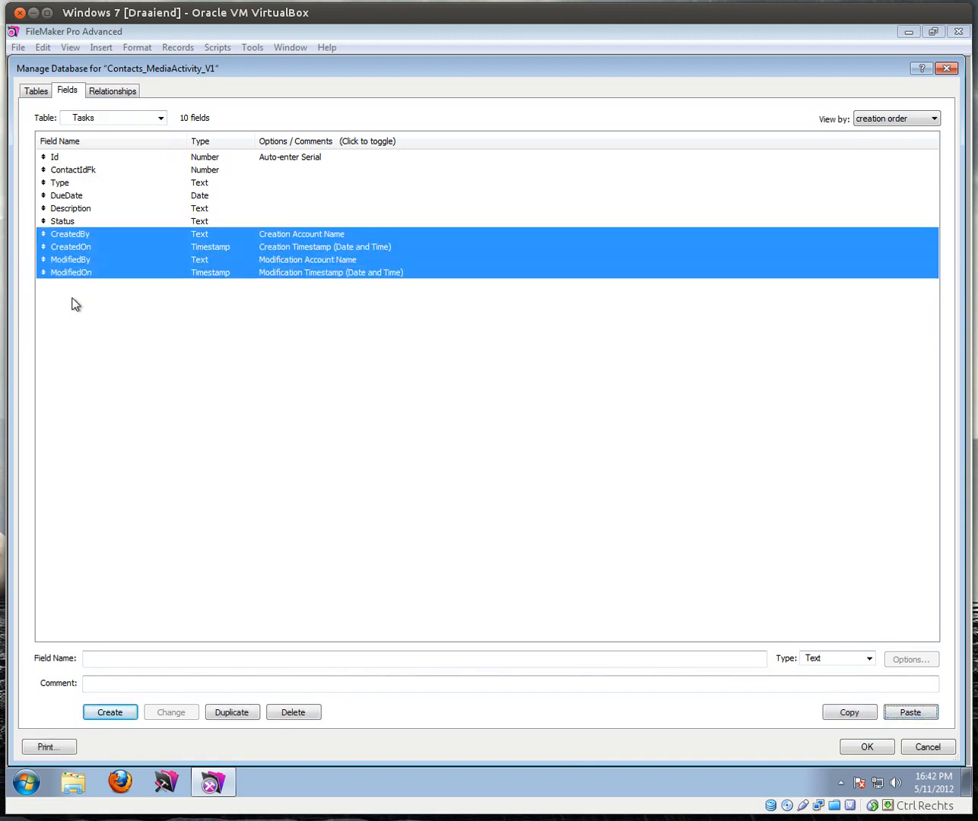
left_click(160, 117)
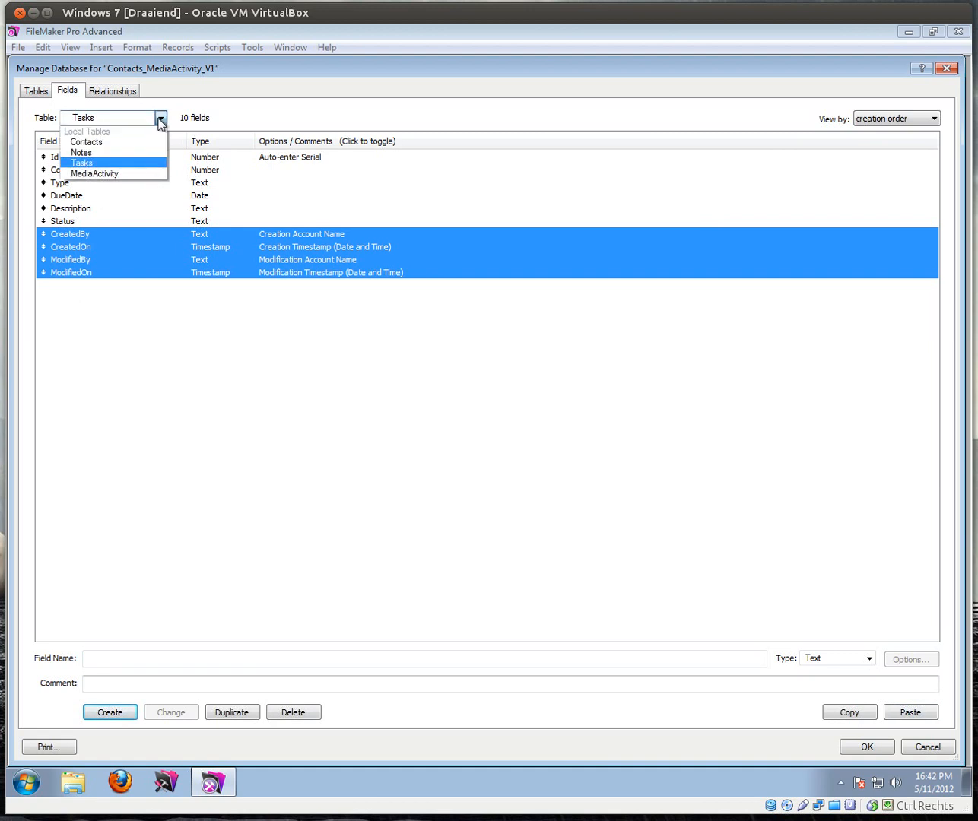
Step: In MediaActivity, create an Id number field set to auto-enter a serial number
left_click(93, 174)
left_click(102, 662)
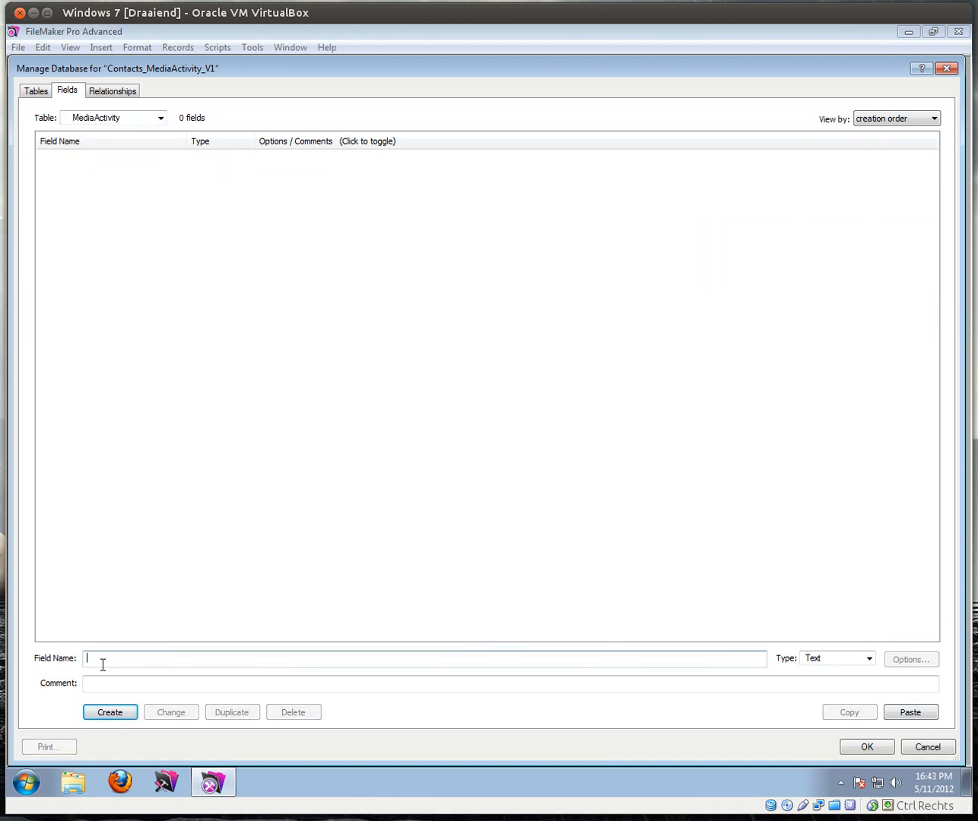
type("Id")
key("Tab")
key("n")
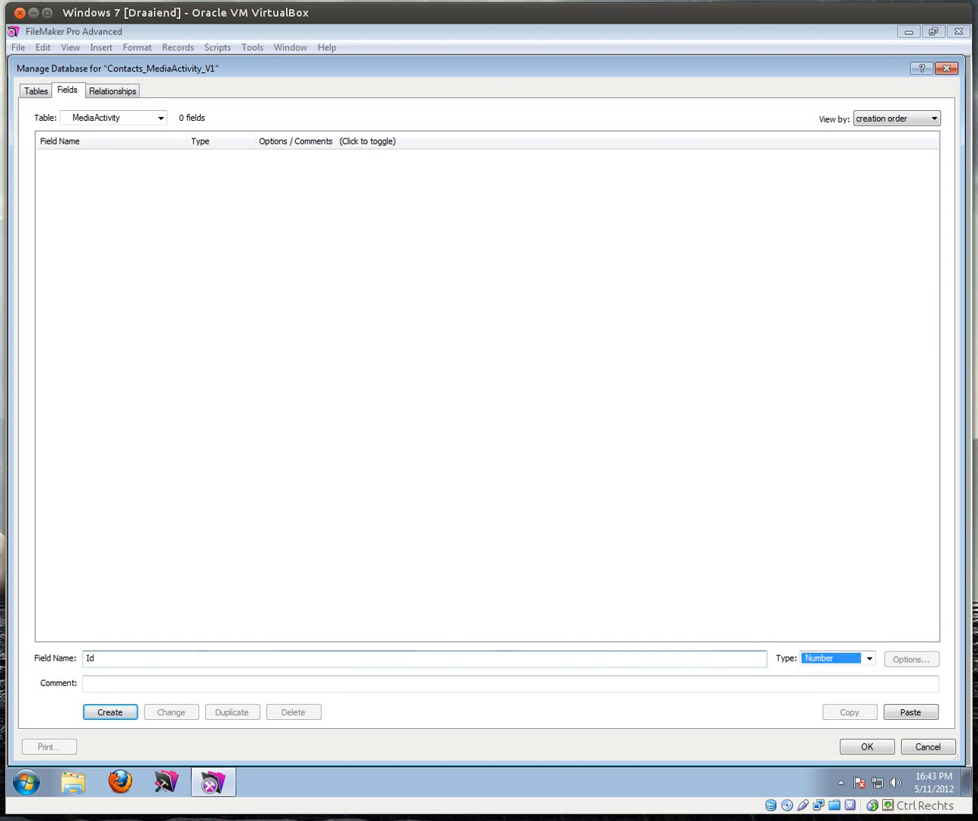
key("Return")
double_click(148, 161)
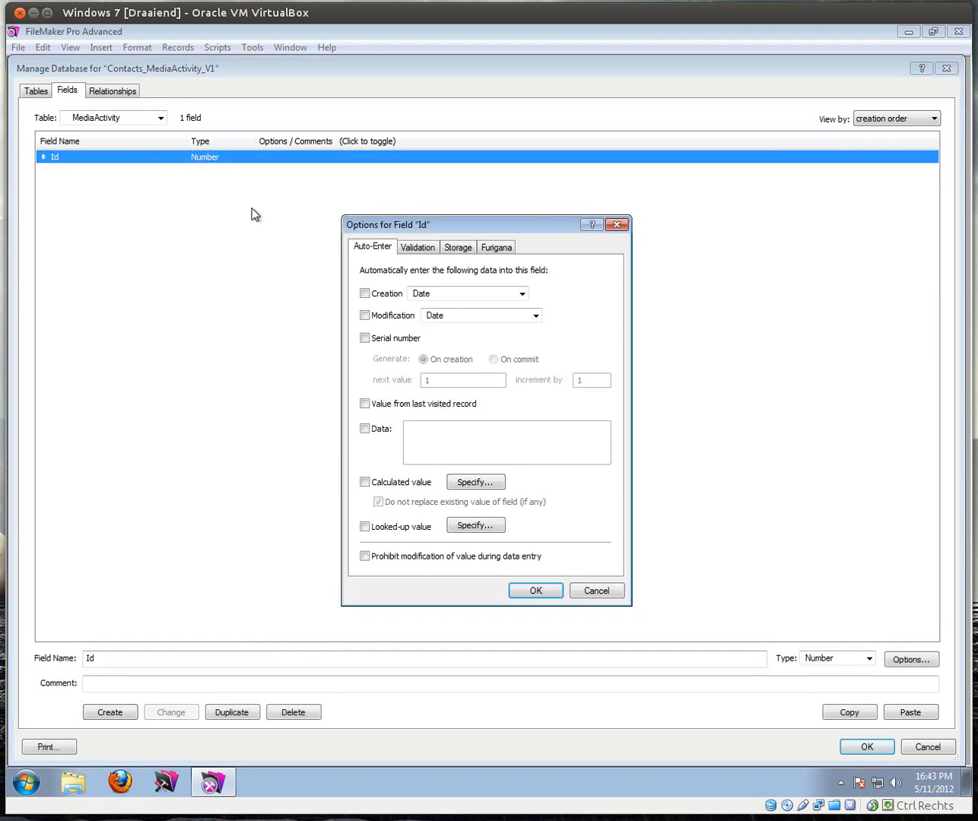
left_click(365, 339)
left_click(525, 590)
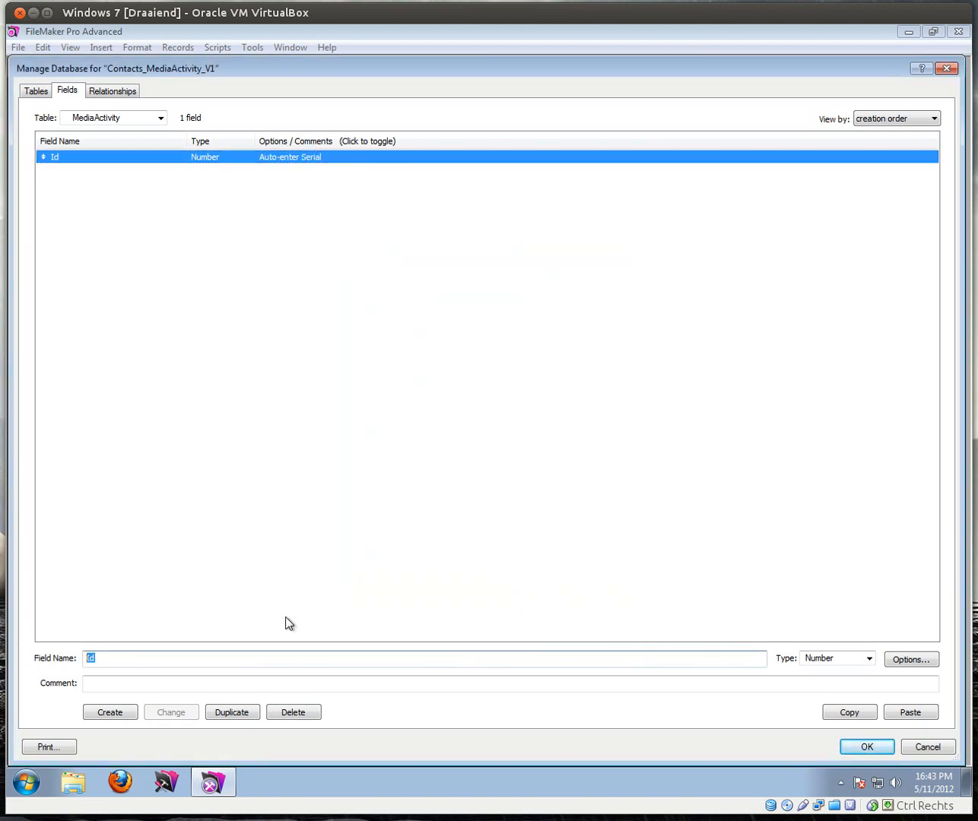
Step: Add a ContactIdFk number field and a MediaCompany text field
type("ContactIdFk")
key("Tab")
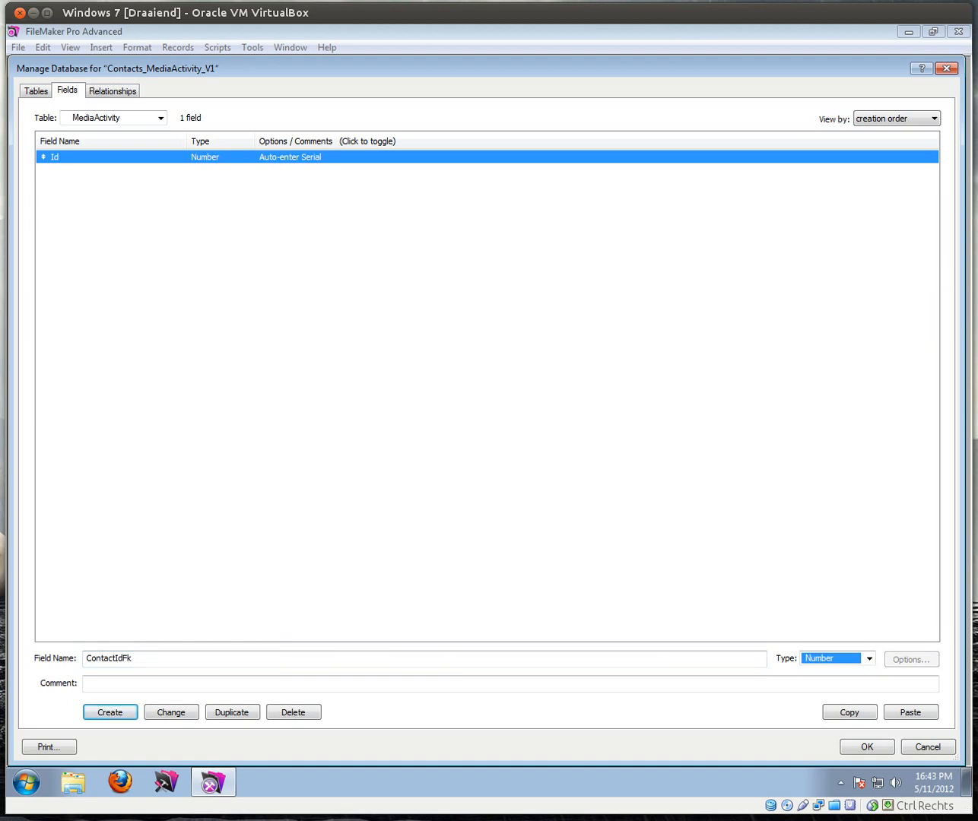
key("Return")
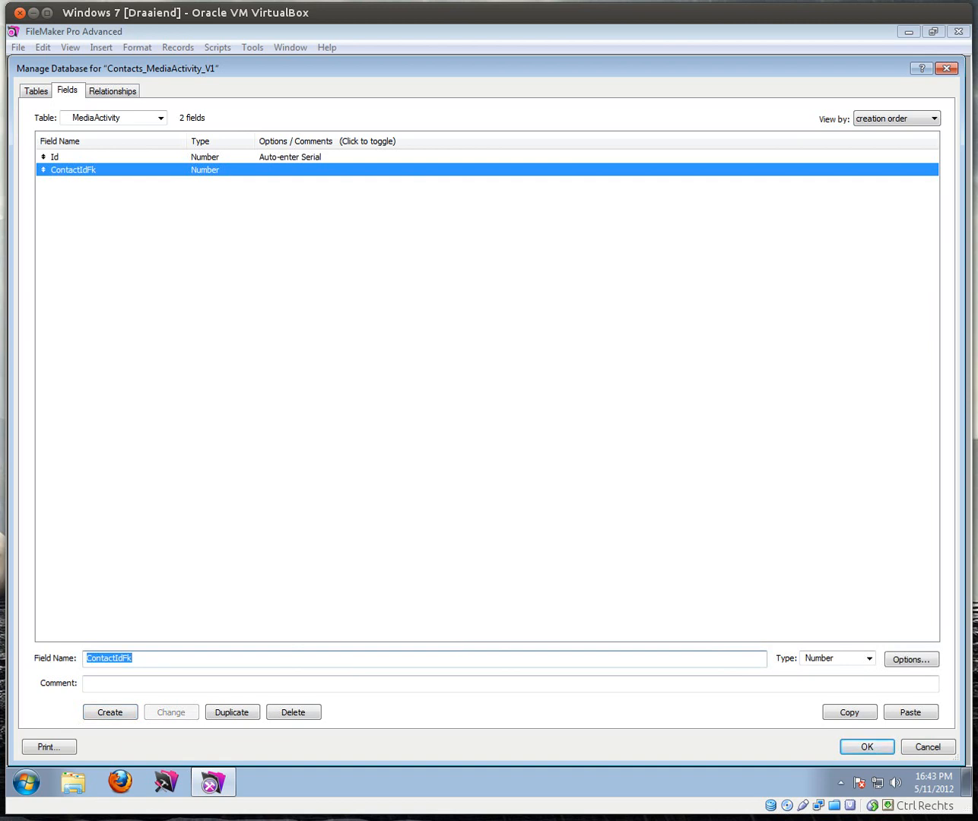
type("Media")
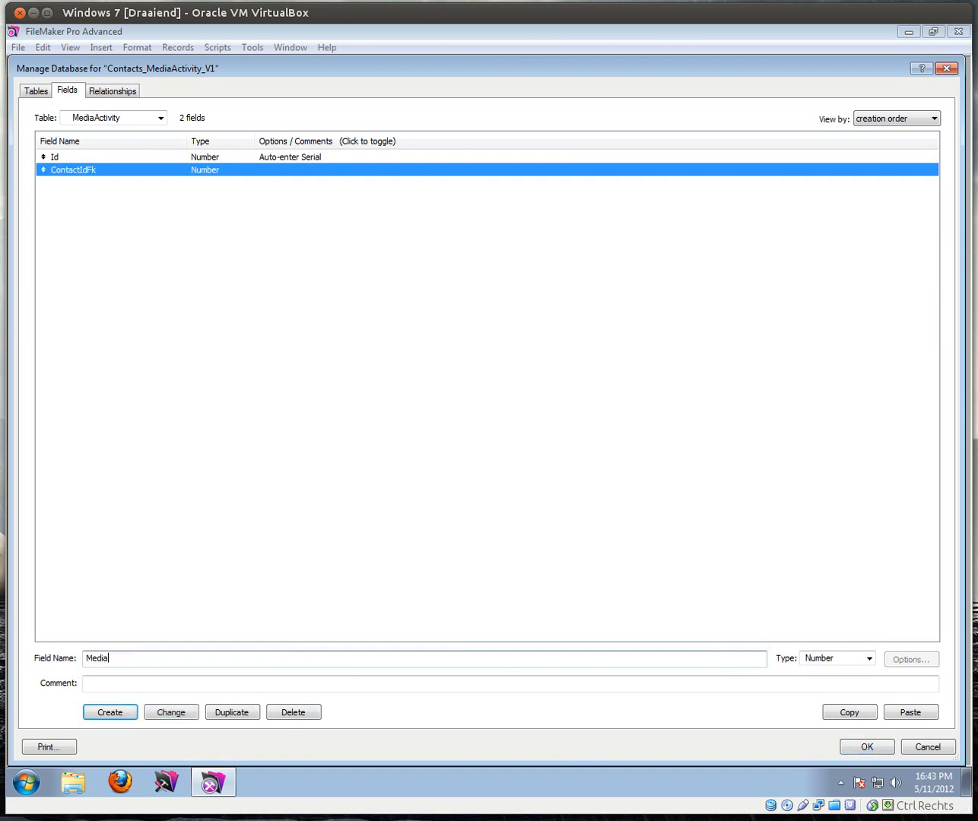
type("Compant")
key("BackSpace")
type("y")
key("Tab")
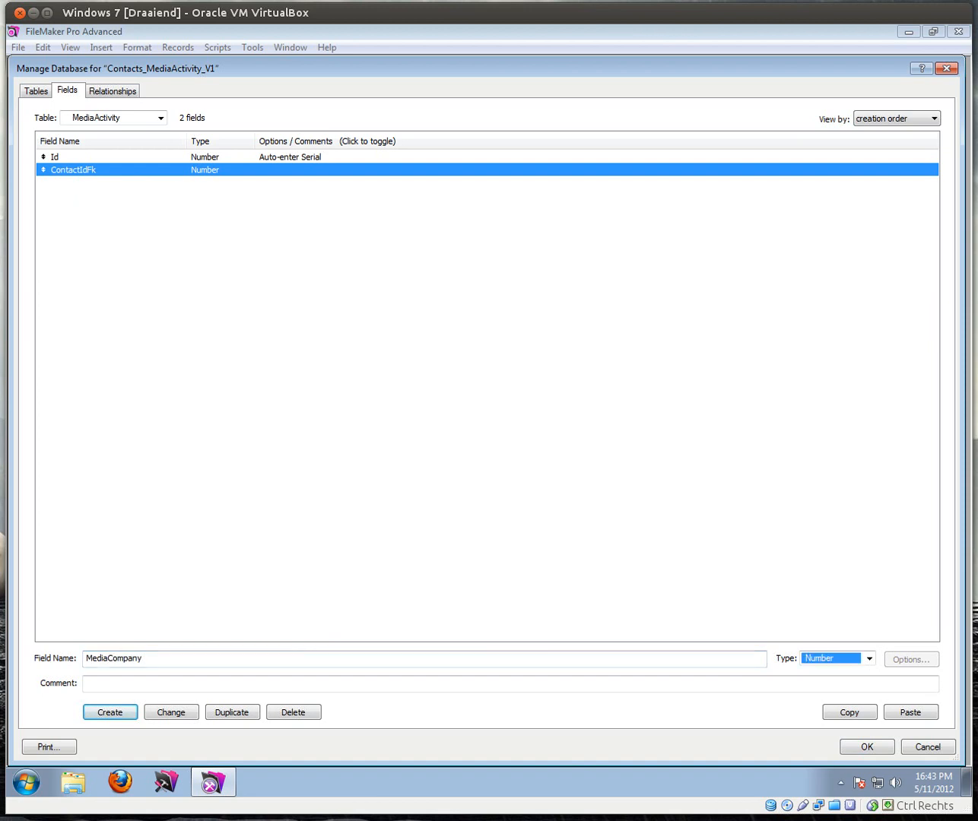
key("t")
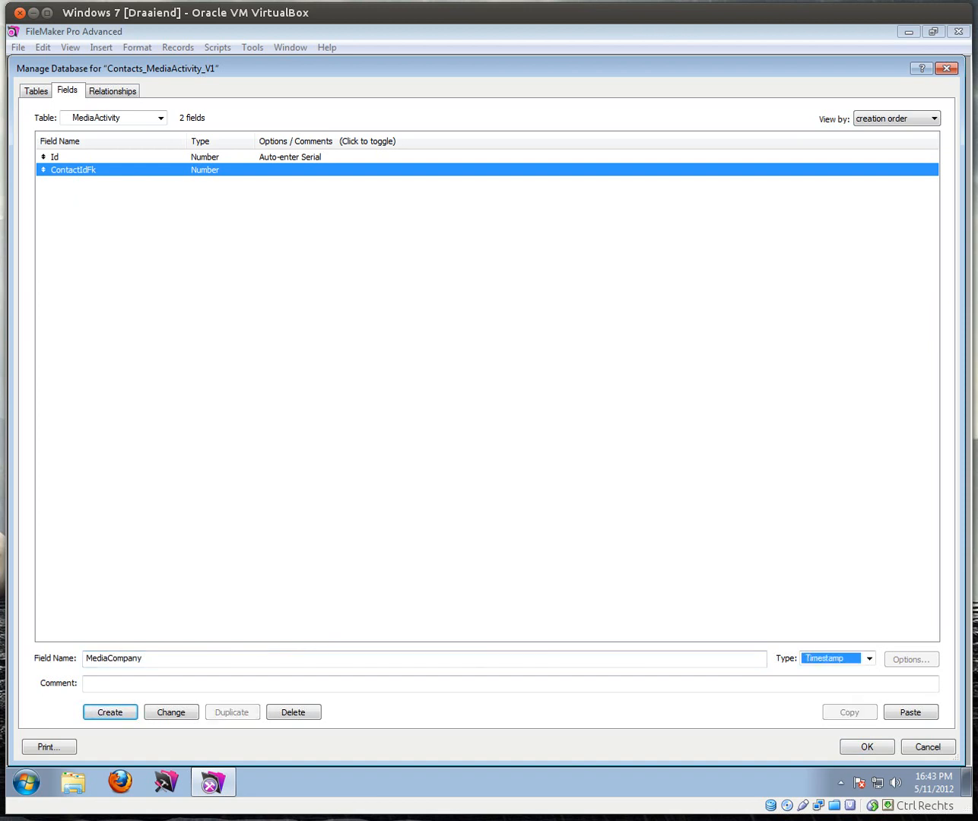
key("Return")
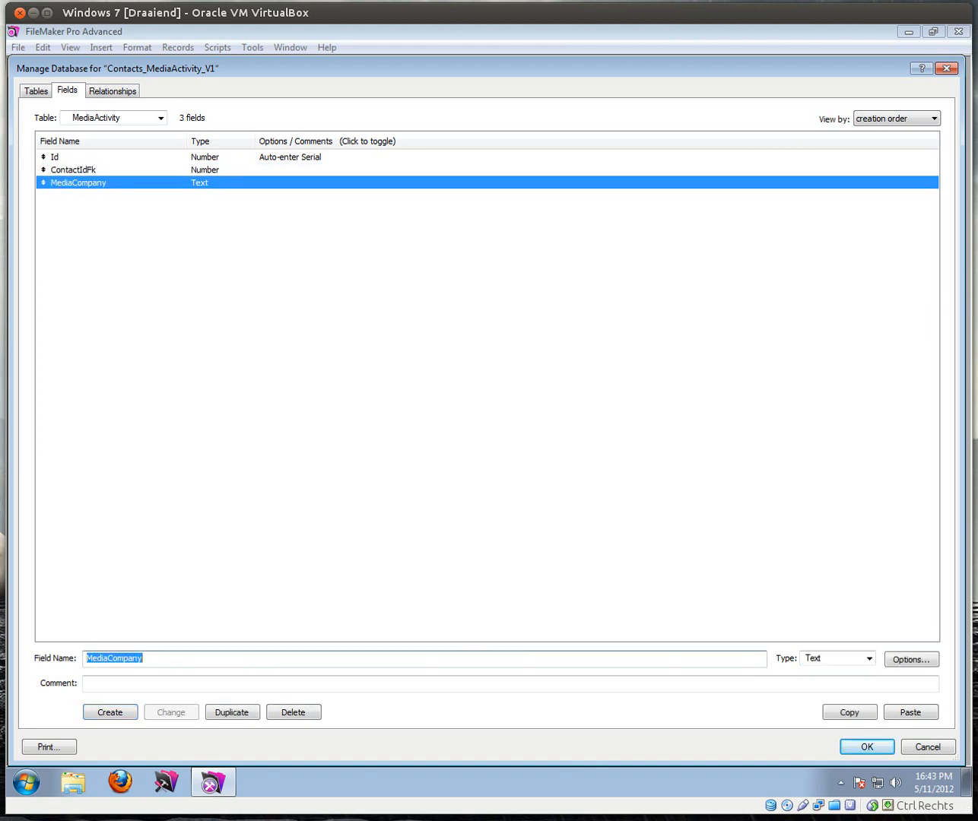
Step: Add a number field and rename it MediaContactIdFk
type("MediaContact")
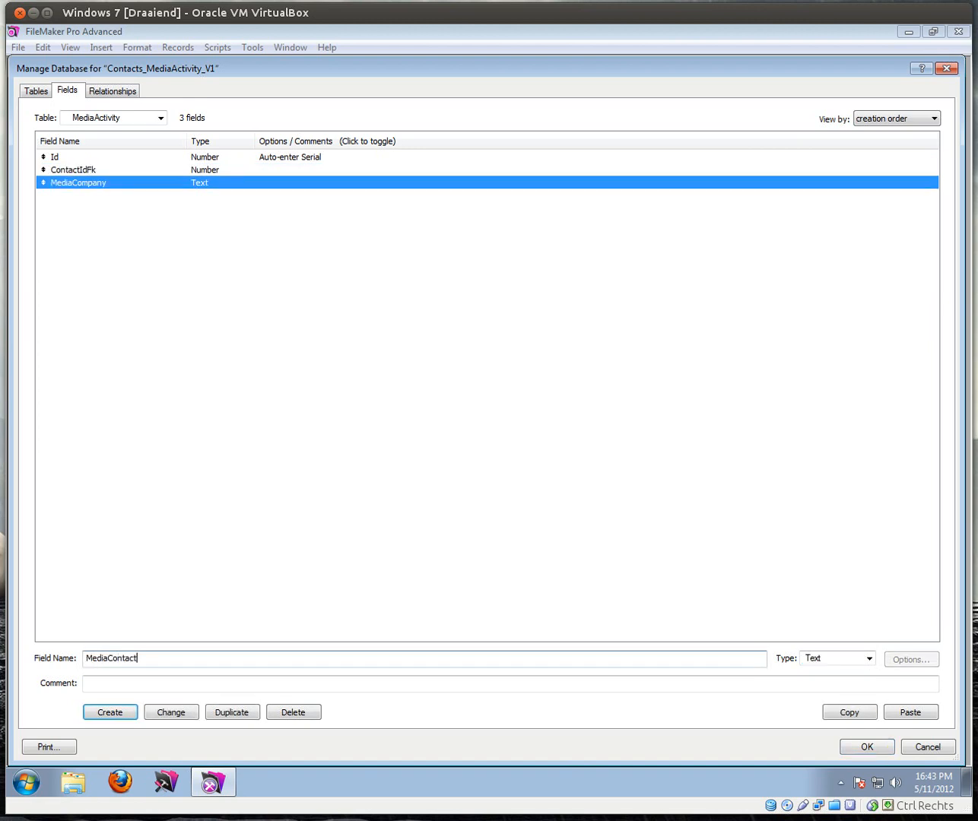
key("Tab")
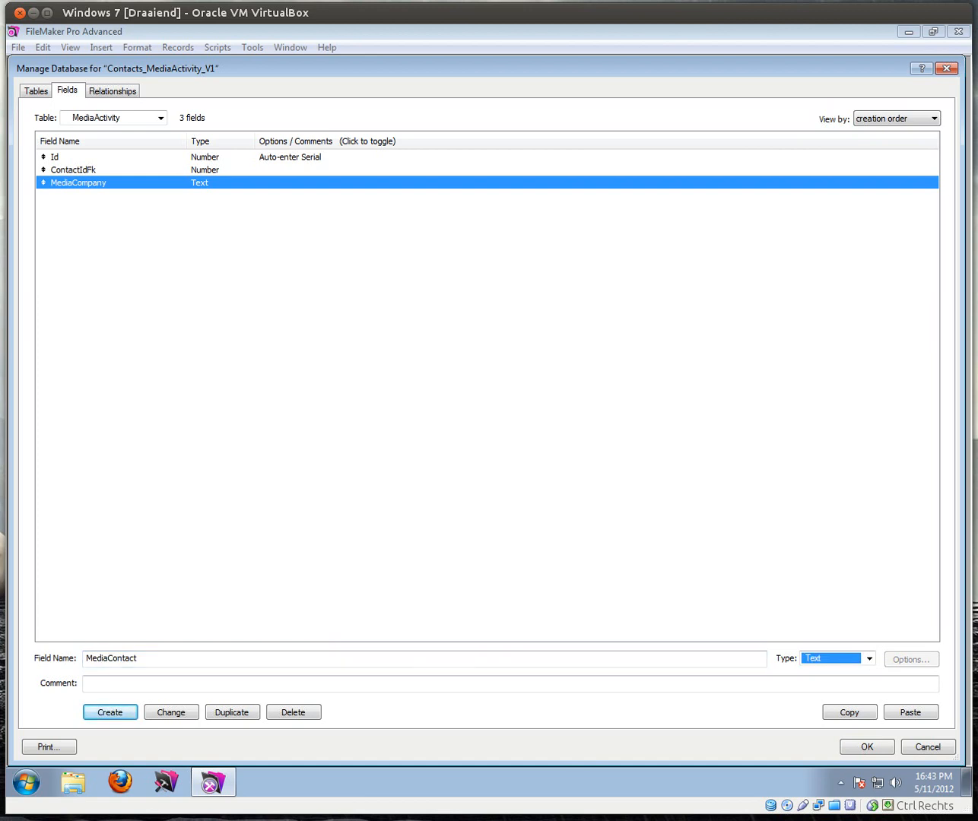
key("Down")
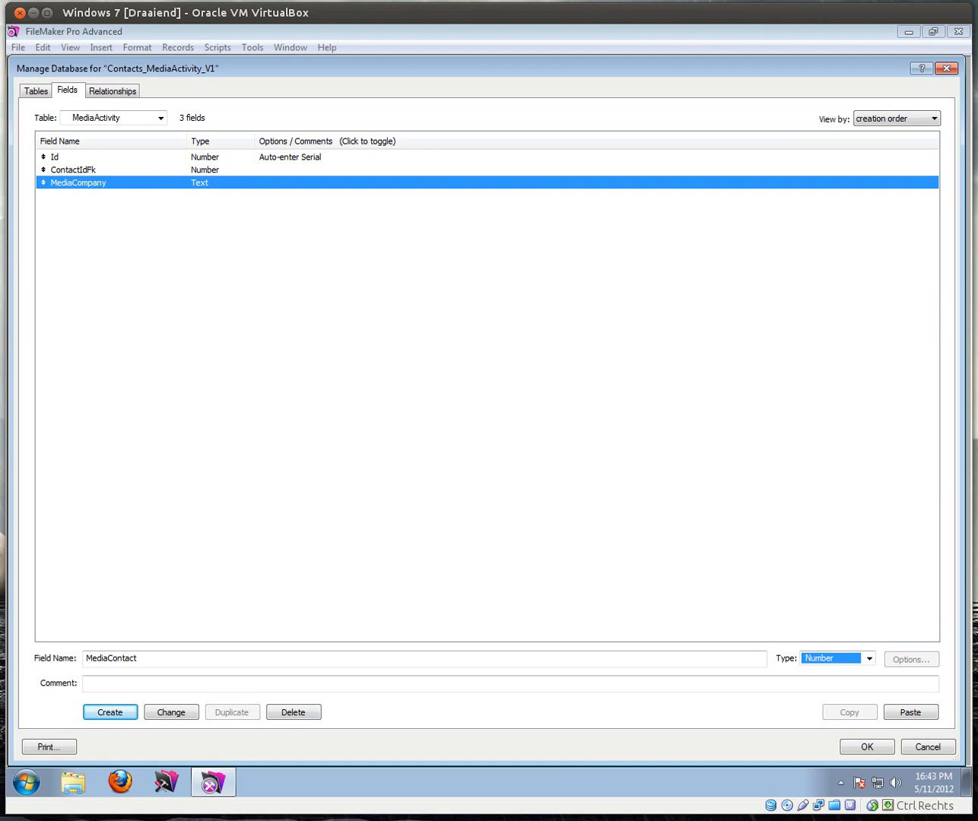
key("Return")
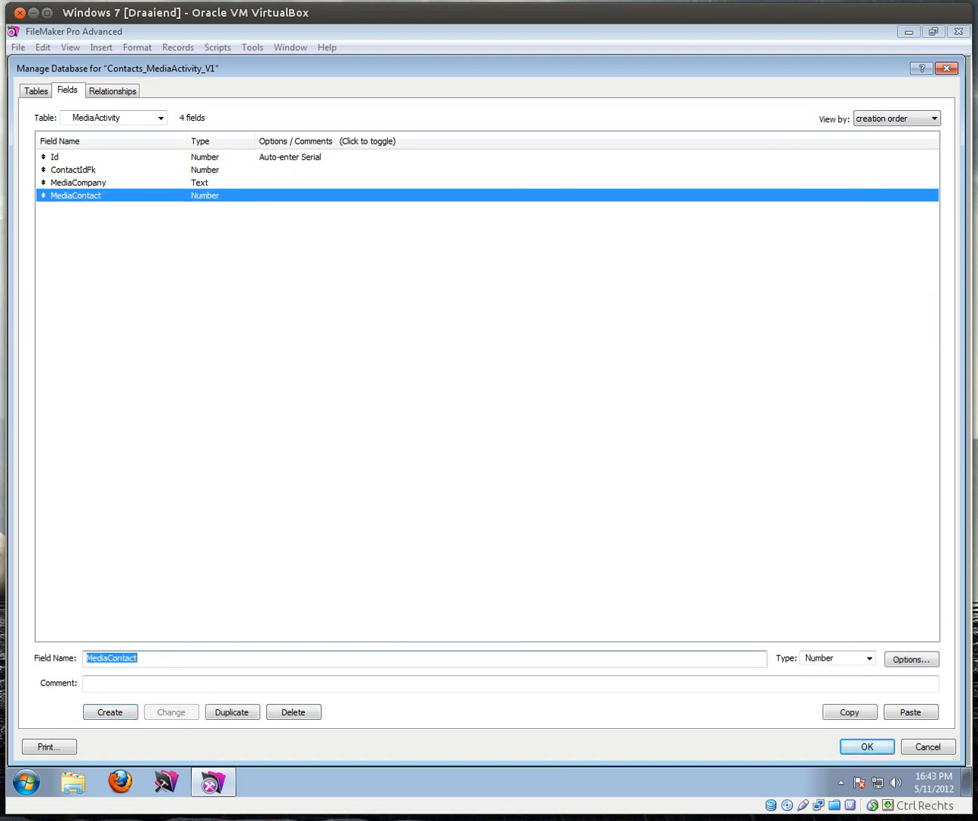
key("End")
type("I")
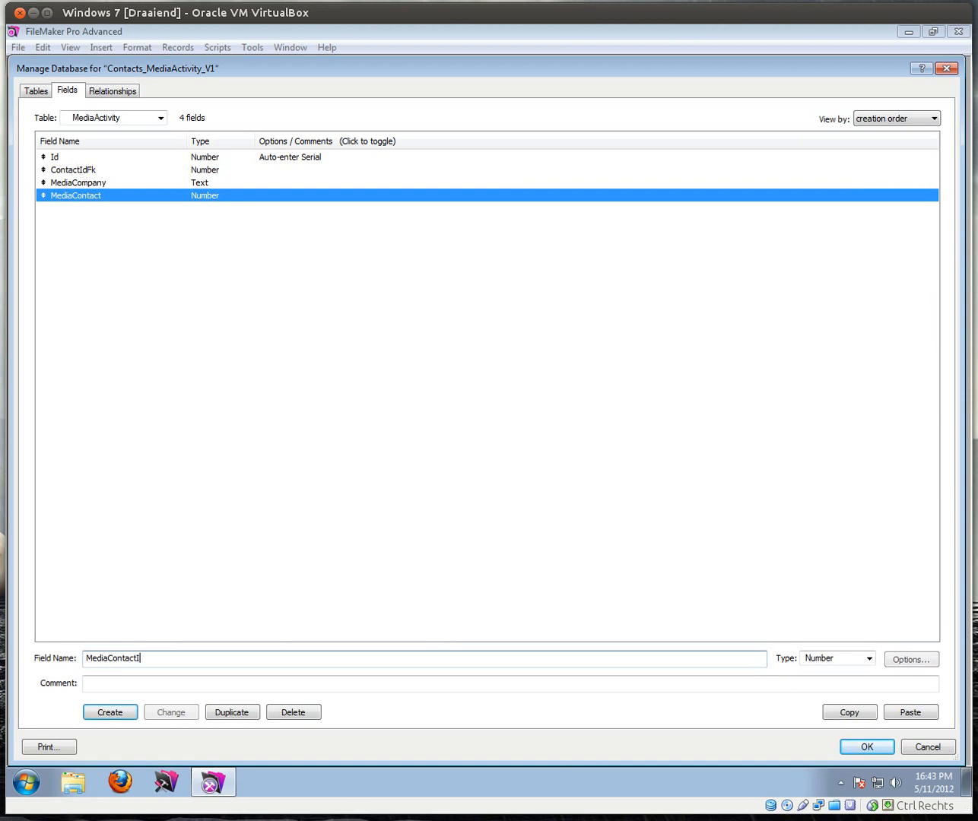
type("dFk")
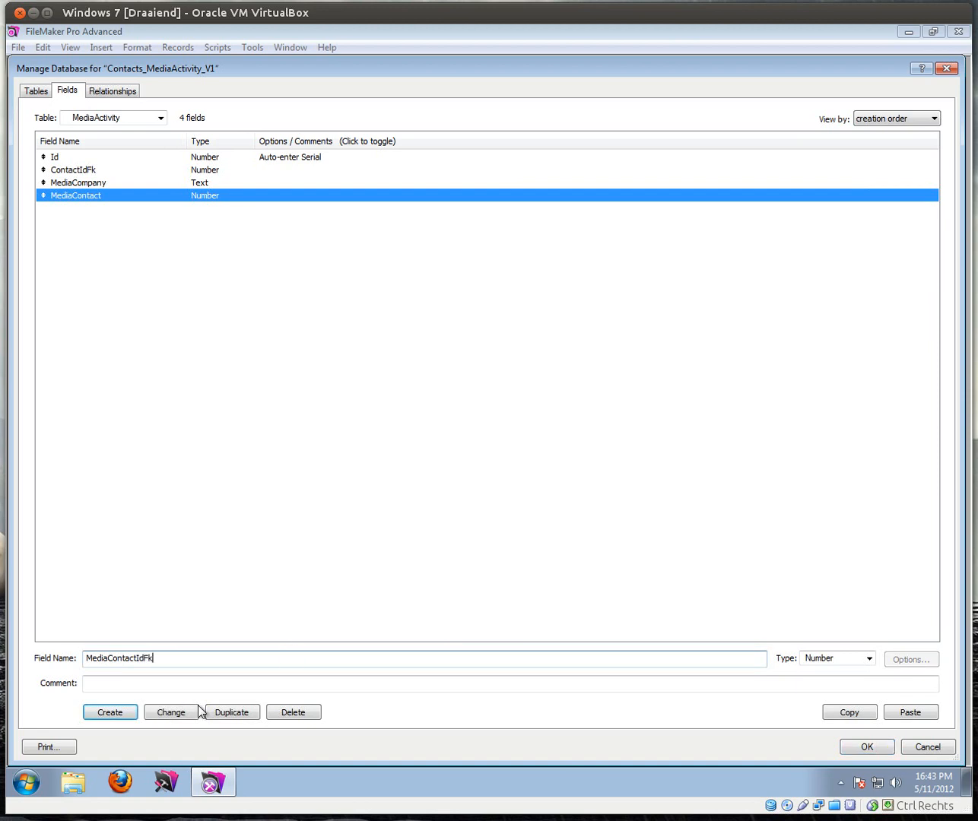
left_click(169, 713)
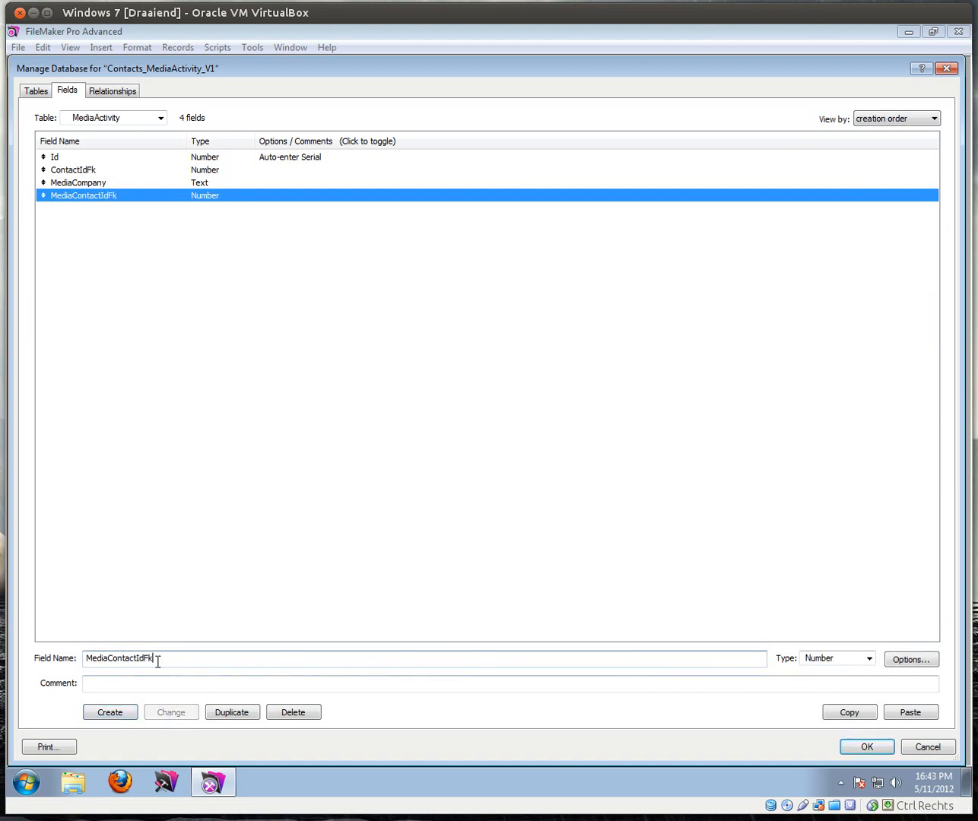
Step: Add a Date field of type Date, plus Status and Story text fields
left_click_drag(181, 657, 36, 660)
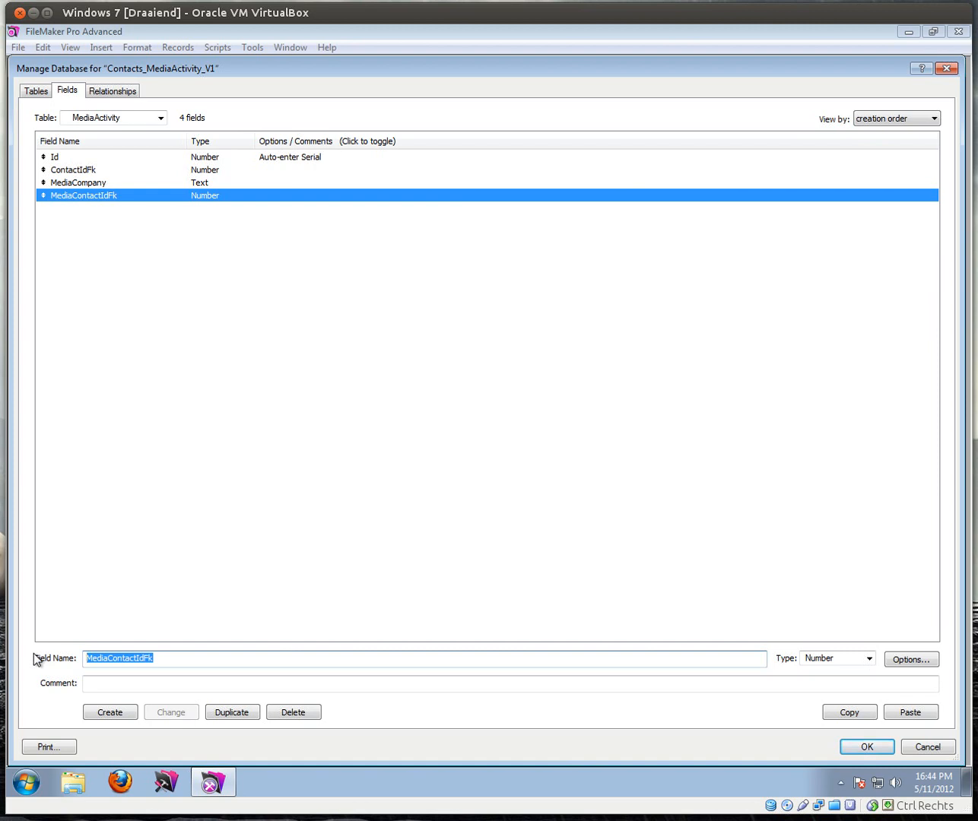
type("Date")
key("Tab")
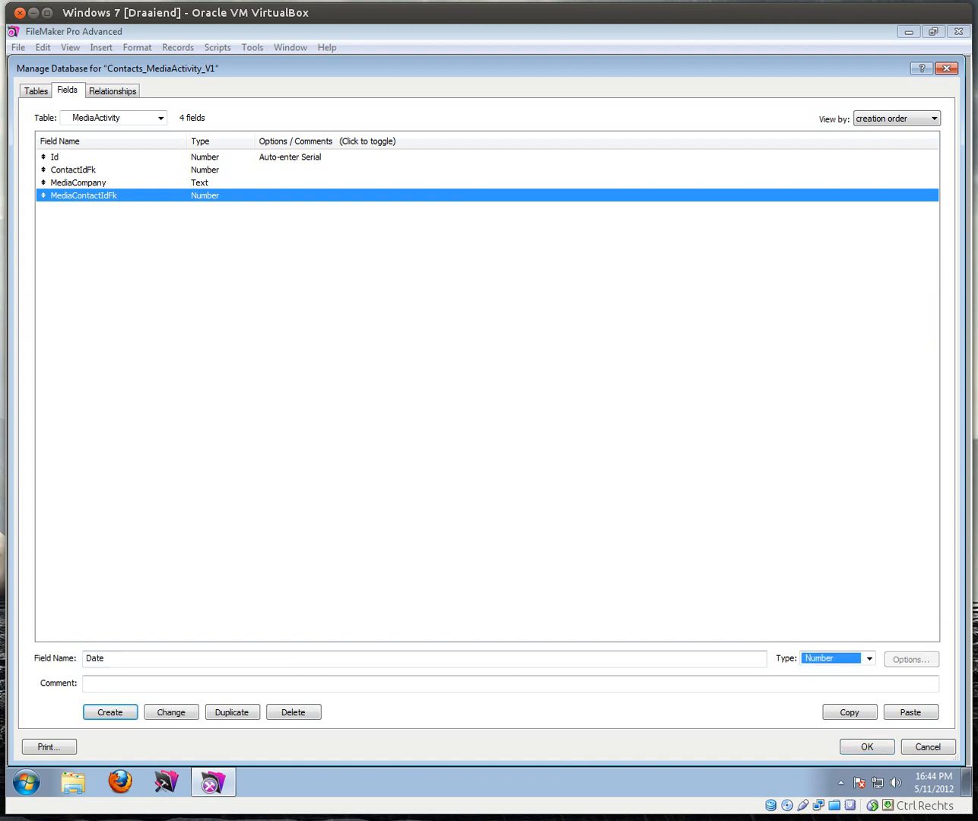
key("Down")
key("Return")
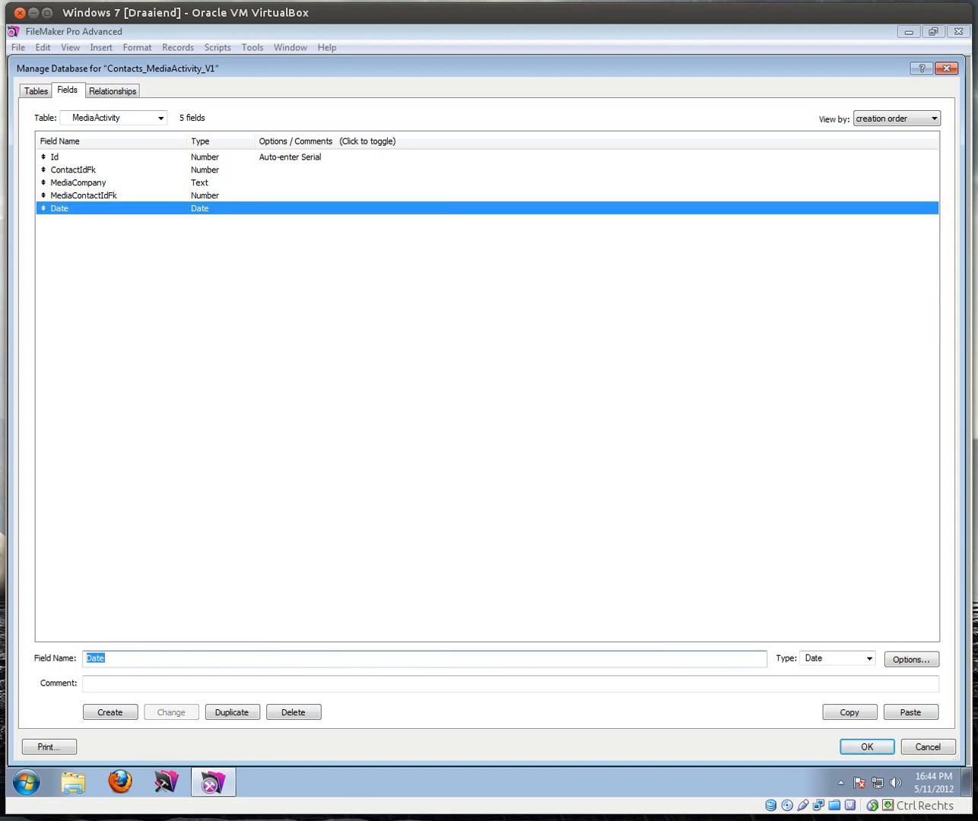
type("Status")
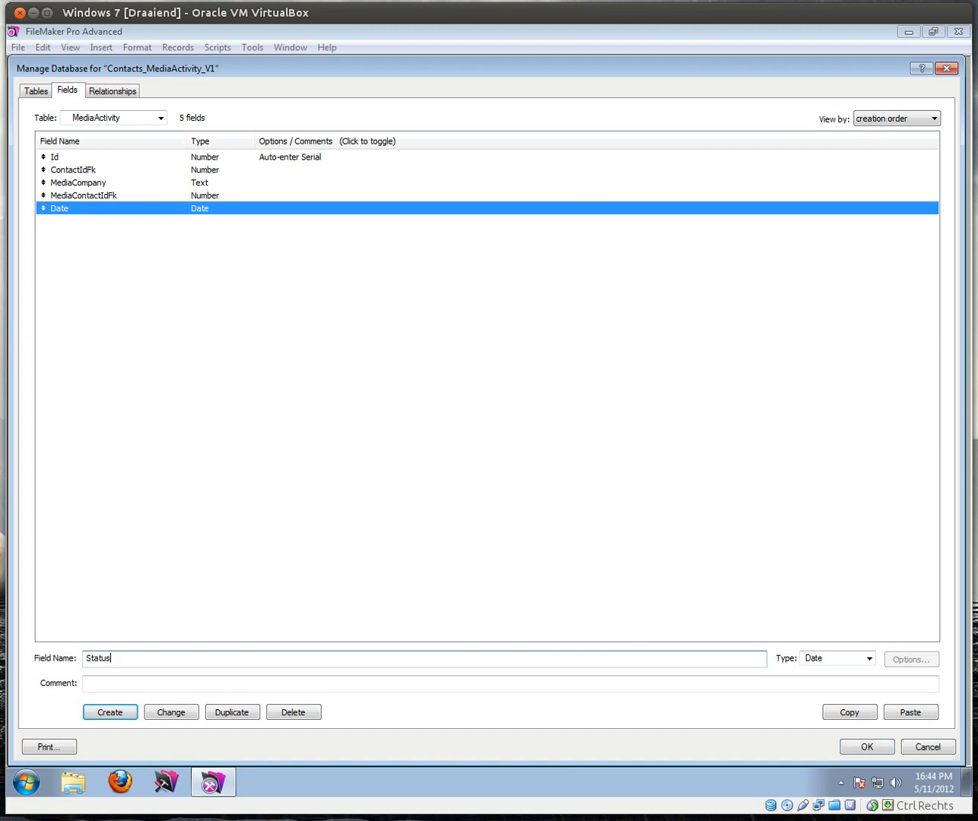
key("Tab")
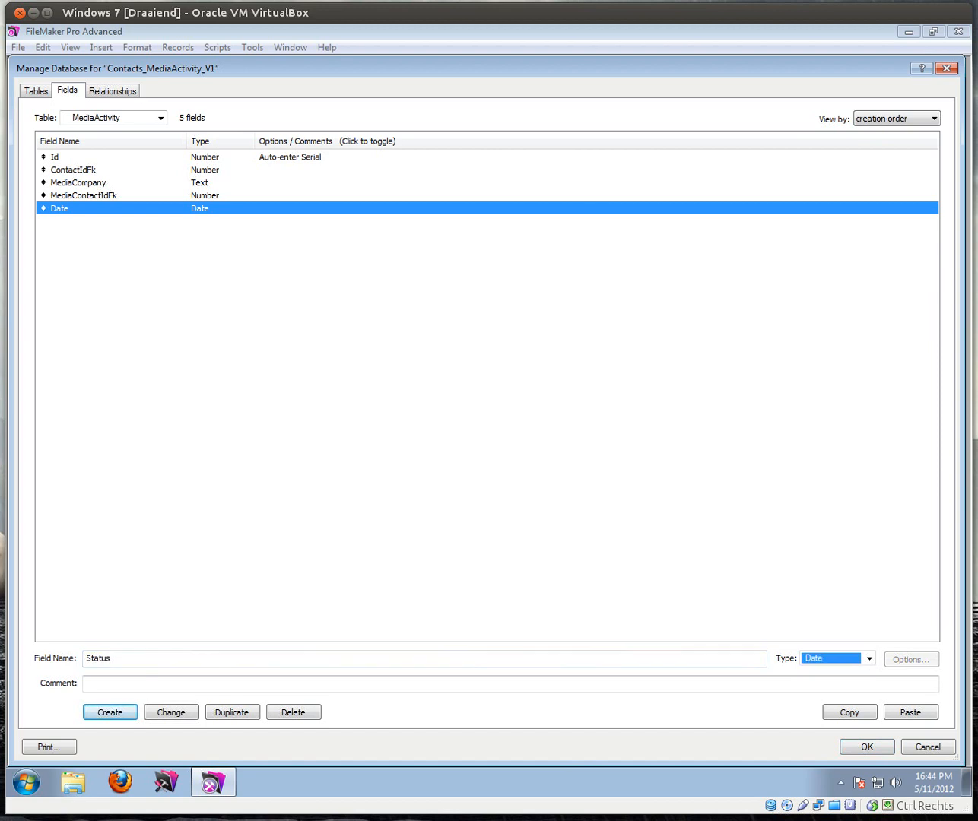
key("t")
key("t")
key("t")
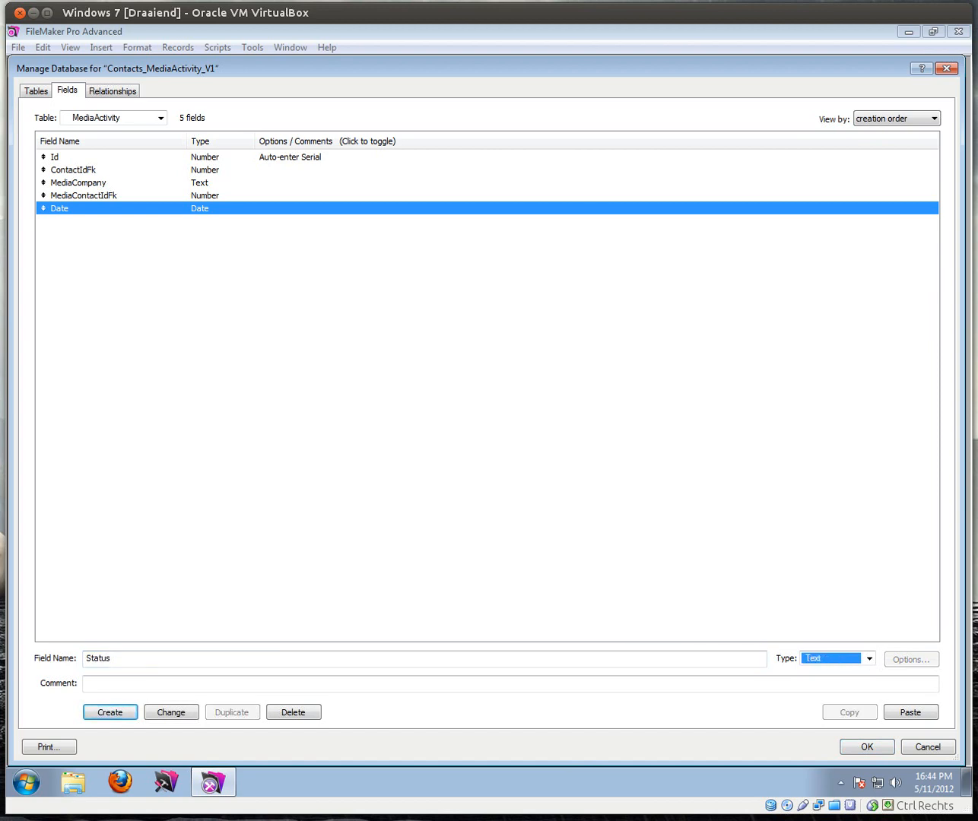
key("Return")
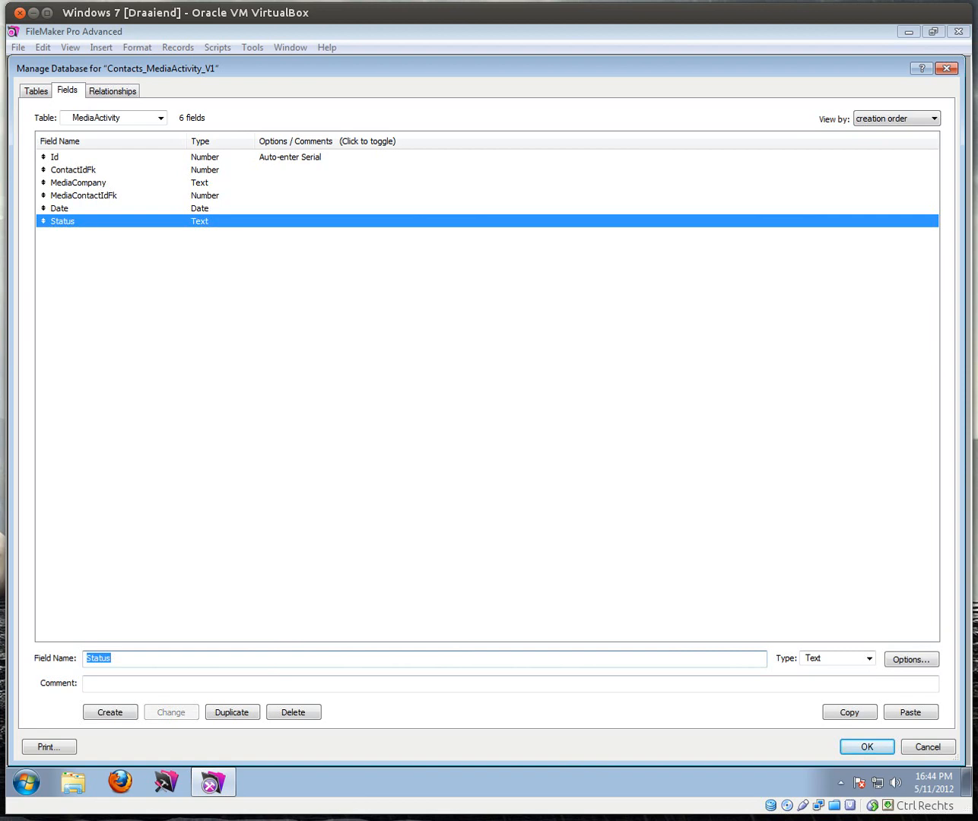
type("Story")
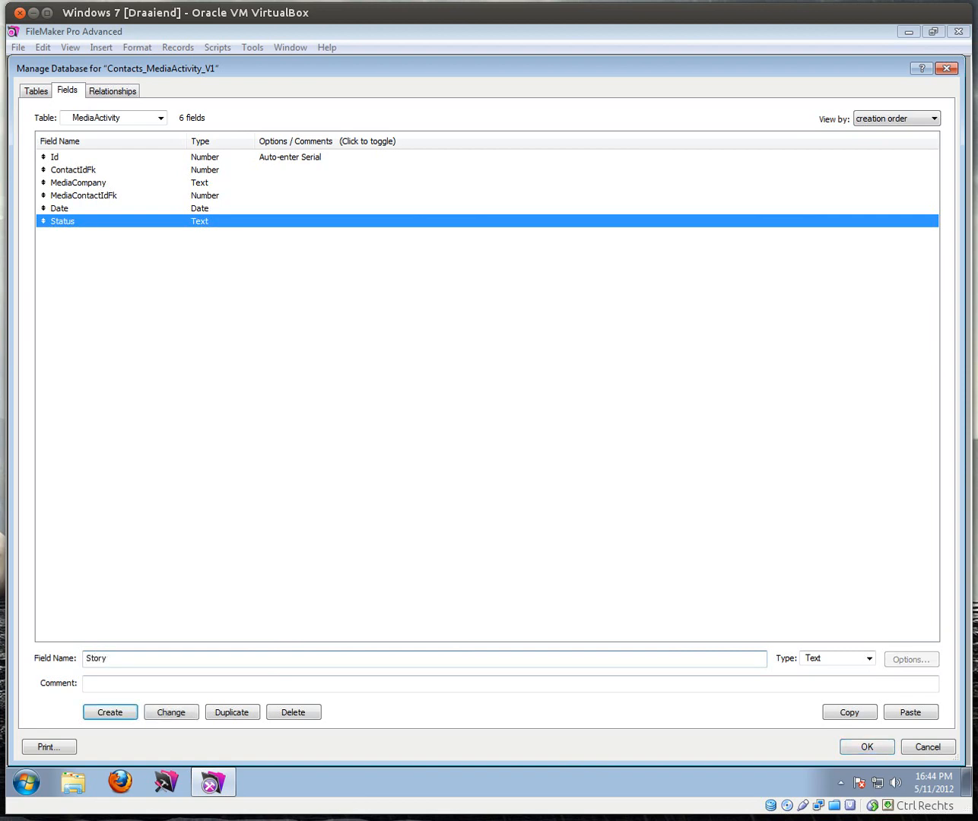
key("Tab")
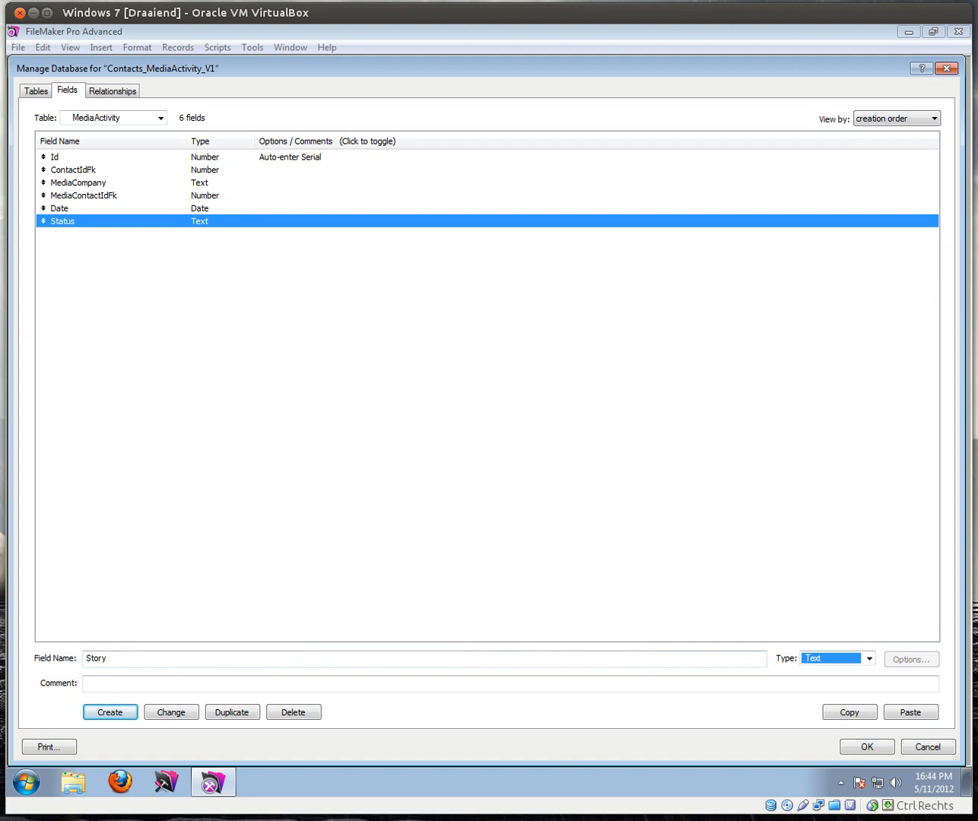
key("Return")
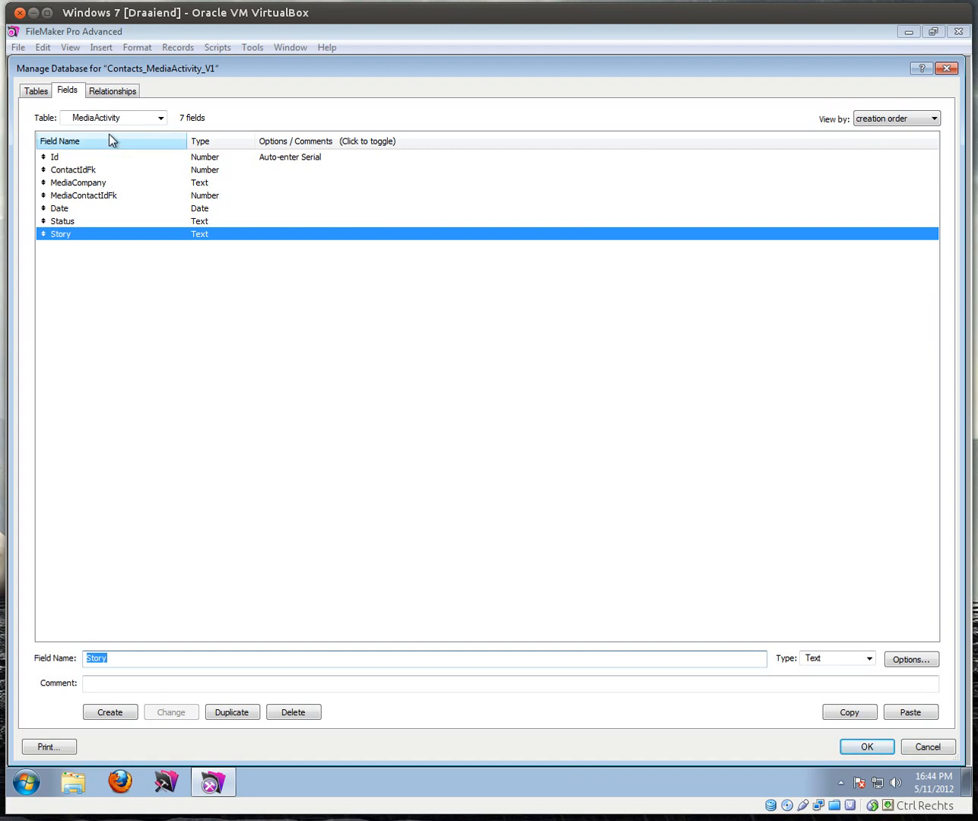
Step: Move MediaActivity lower, then enlarge Contacts, Notes, Tasks and MediaActivity until Story shows
left_click(104, 95)
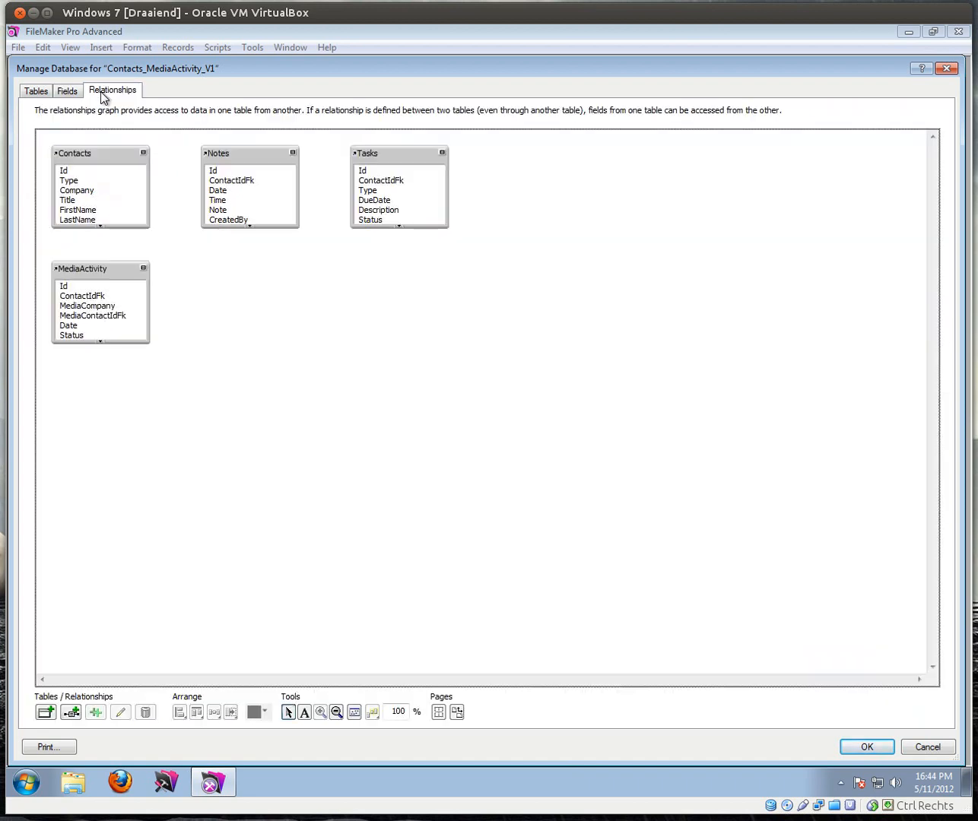
left_click(107, 155)
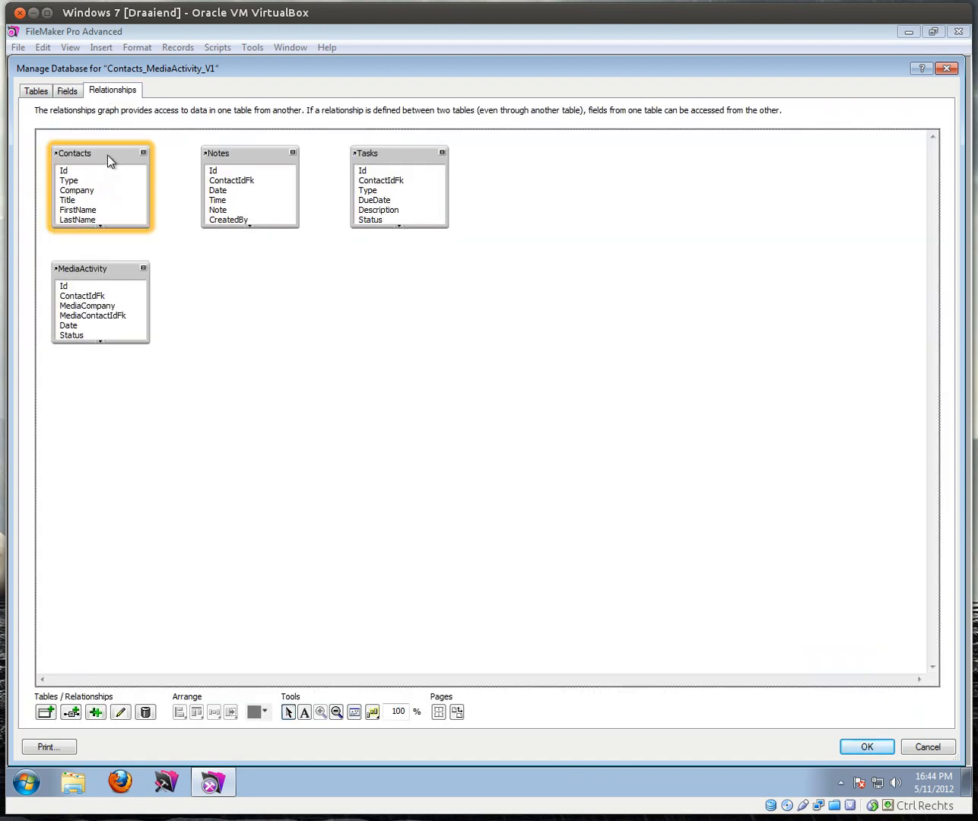
left_click_drag(108, 271, 115, 355)
left_click_drag(121, 224, 119, 273)
left_click_drag(273, 226, 275, 261)
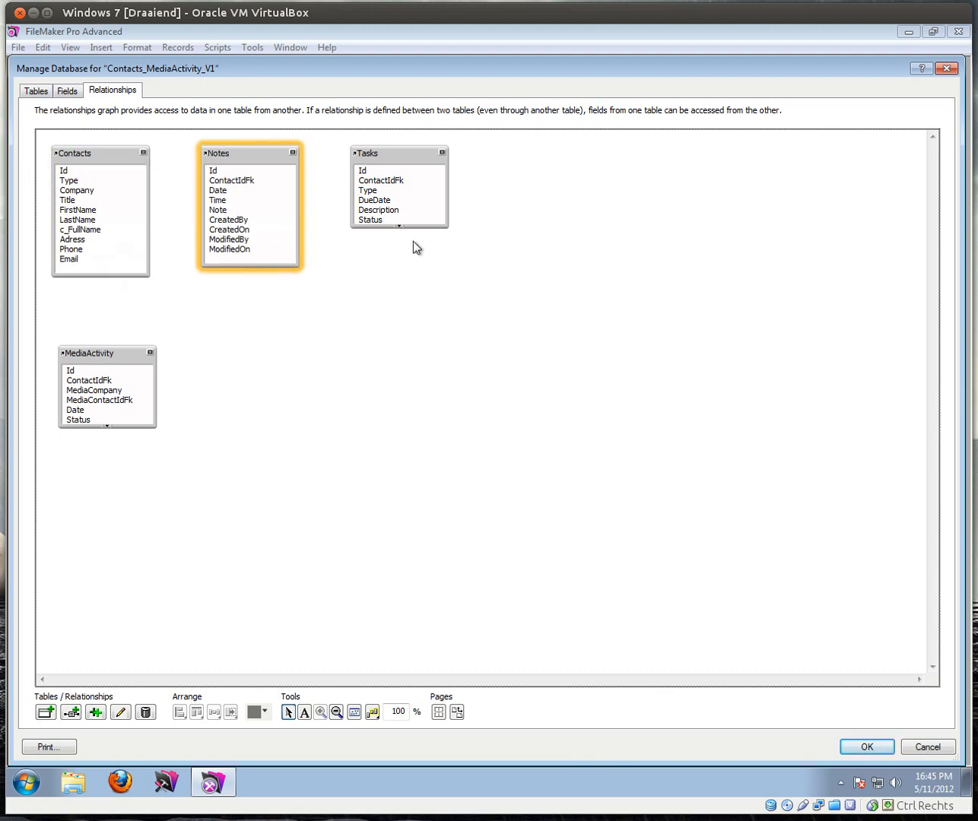
left_click_drag(421, 227, 424, 272)
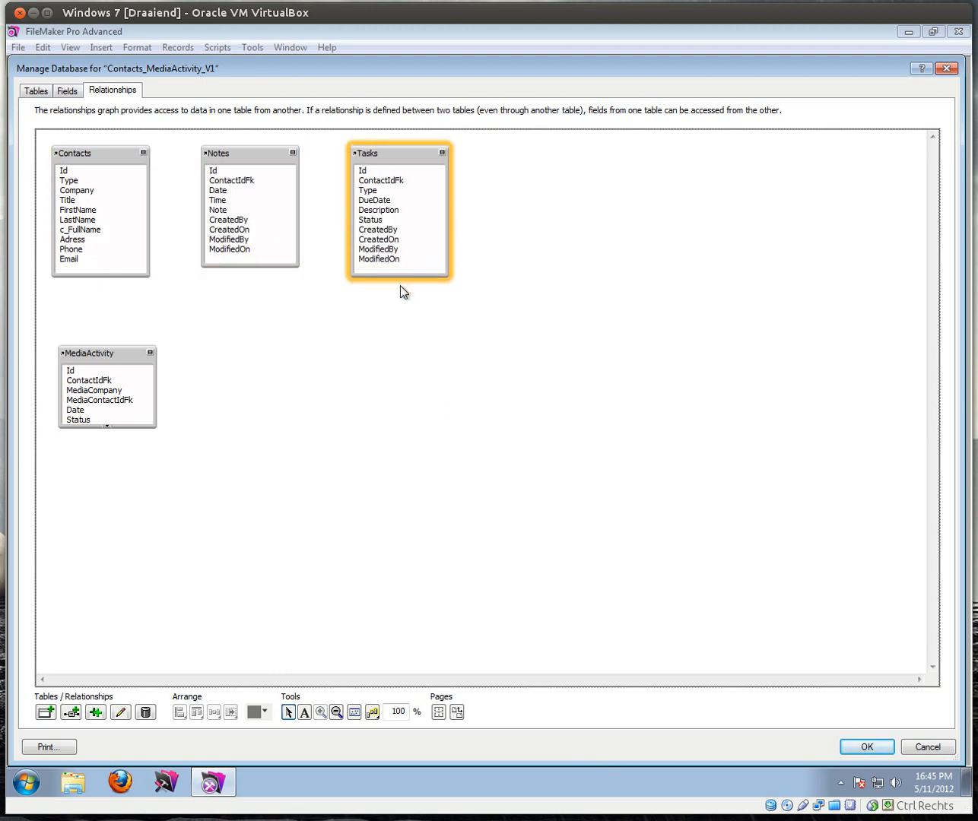
left_click(139, 425)
left_click_drag(137, 424, 141, 462)
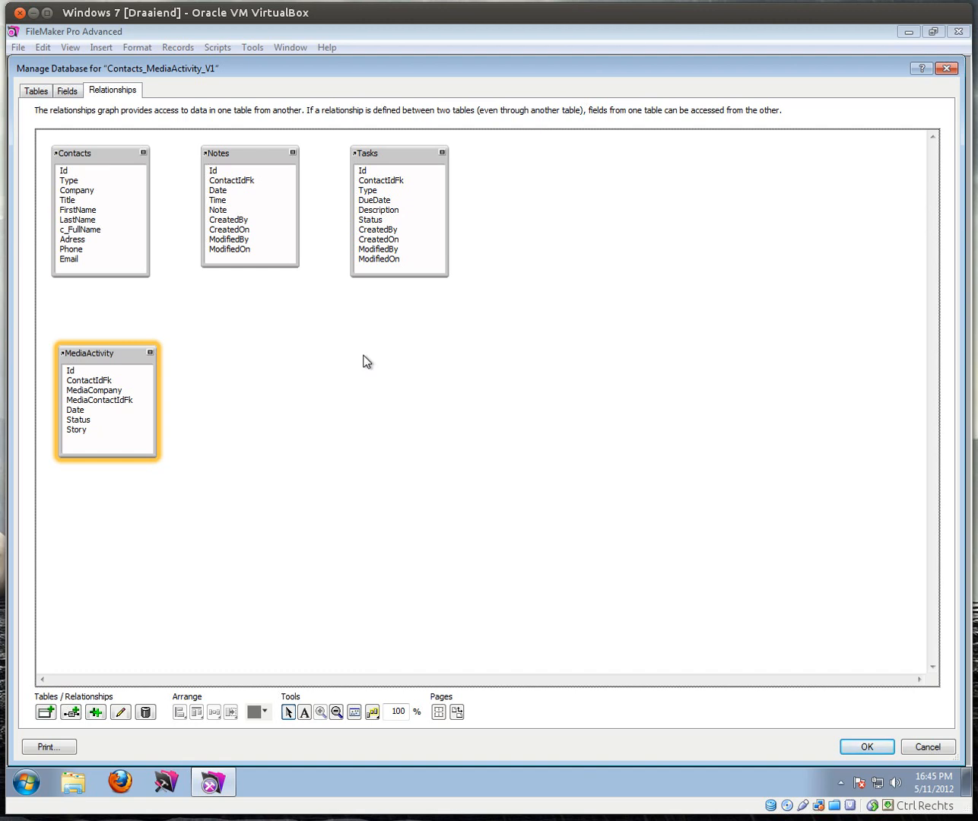
Step: Nudge the Contacts occurrence into place, undoing an accidental deletion of it
left_click(103, 157)
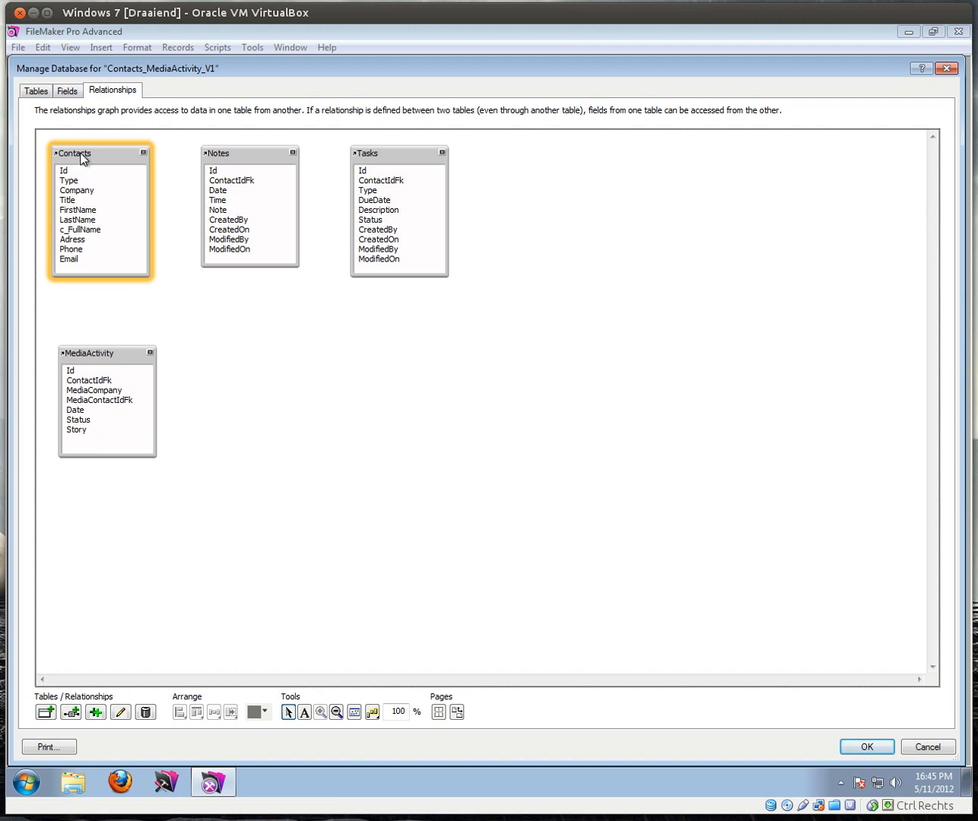
mouse_move(91, 154)
left_mouse_down()
mouse_move(106, 179)
mouse_move(90, 161)
mouse_move(100, 158)
left_mouse_up()
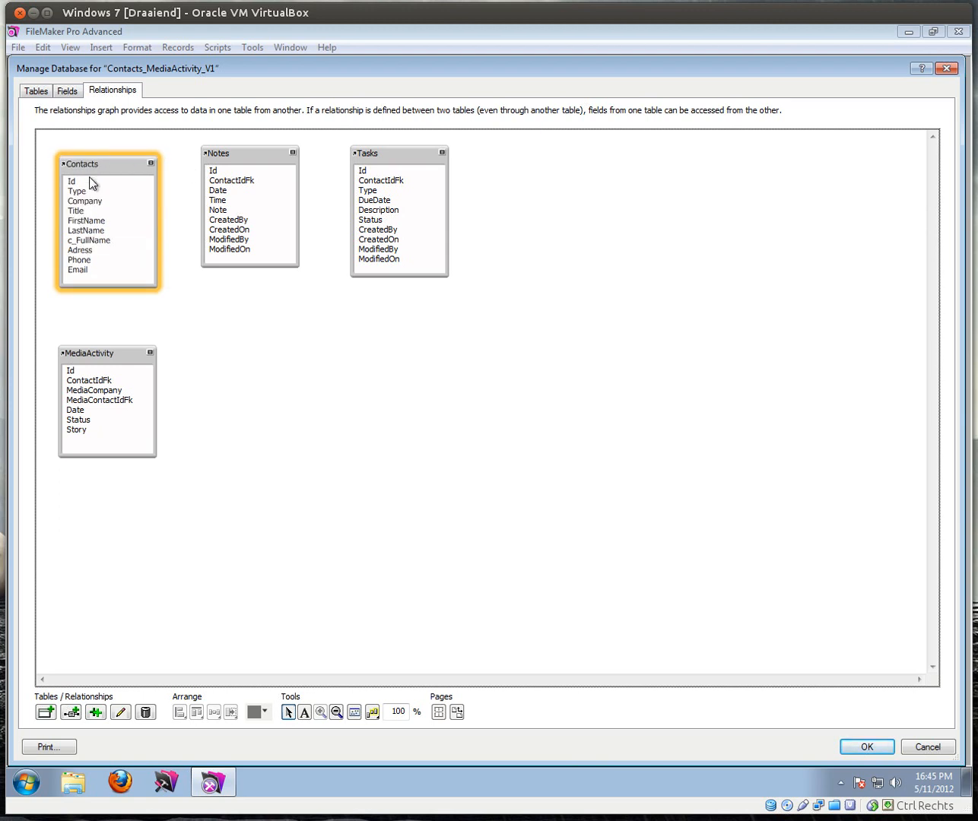
key("Delete")
key("ctrl+z")
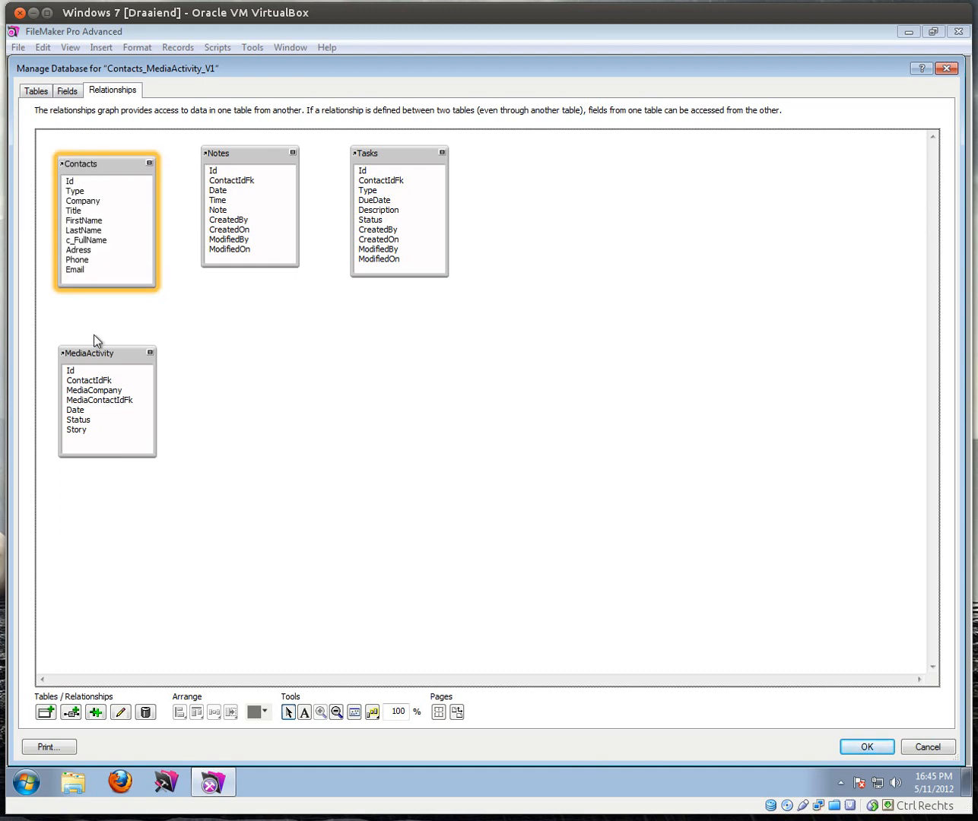
left_click_drag(97, 162, 98, 162)
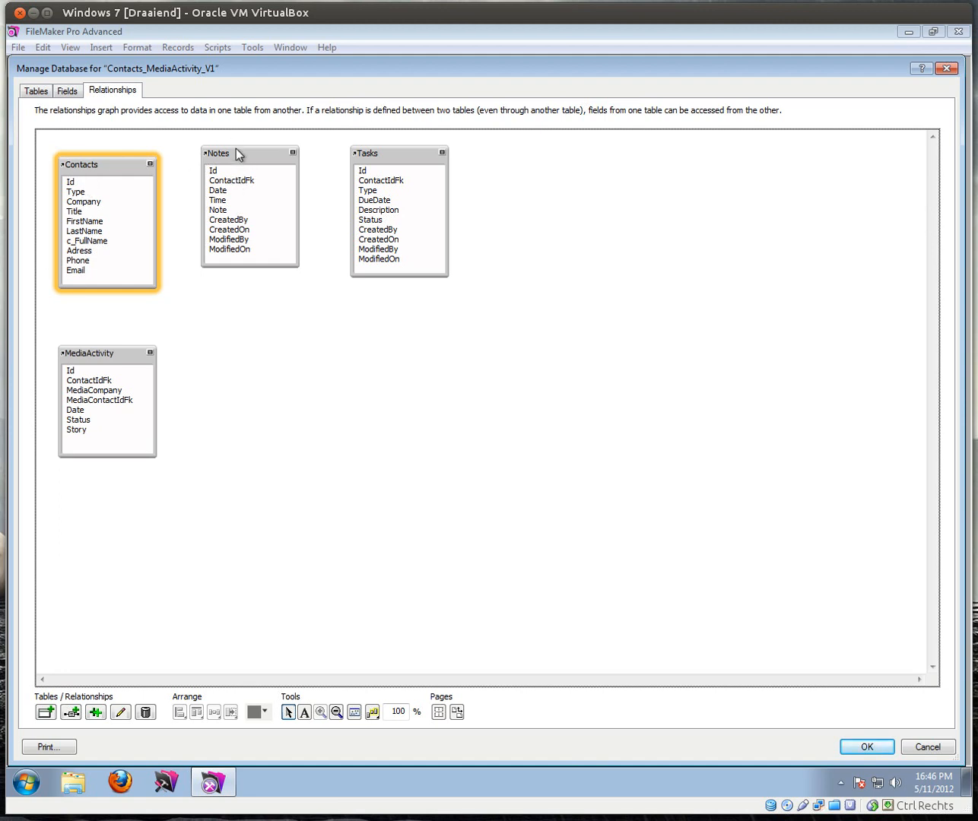
Step: Move Notes and Tasks to the right, restoring MediaActivity after an accidental deletion
left_click_drag(238, 155, 272, 157)
left_click_drag(390, 157, 469, 168)
left_click_drag(287, 154, 355, 161)
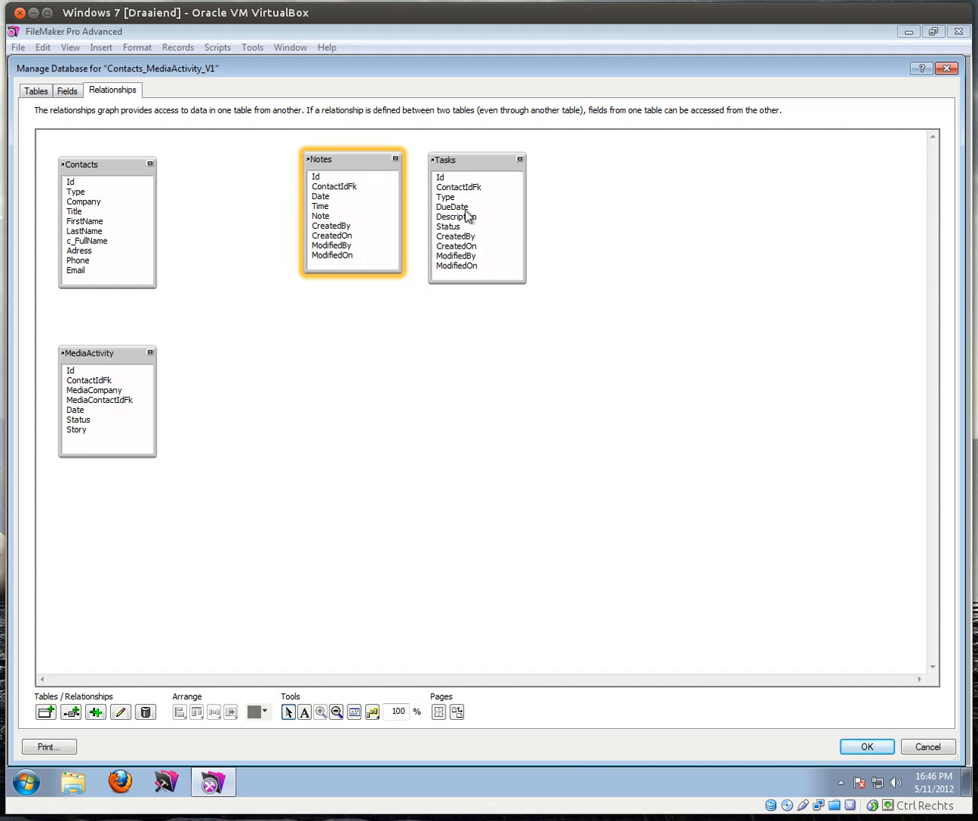
left_click(103, 356)
key("Delete")
key("ctrl+z")
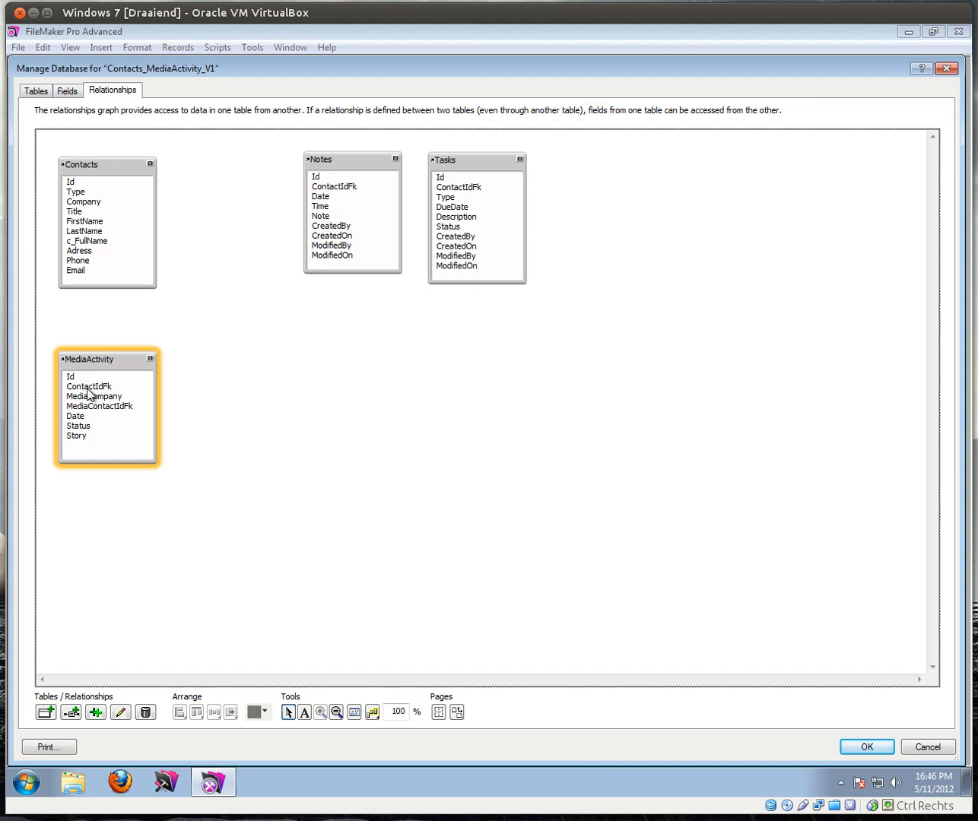
left_click_drag(93, 169, 94, 167)
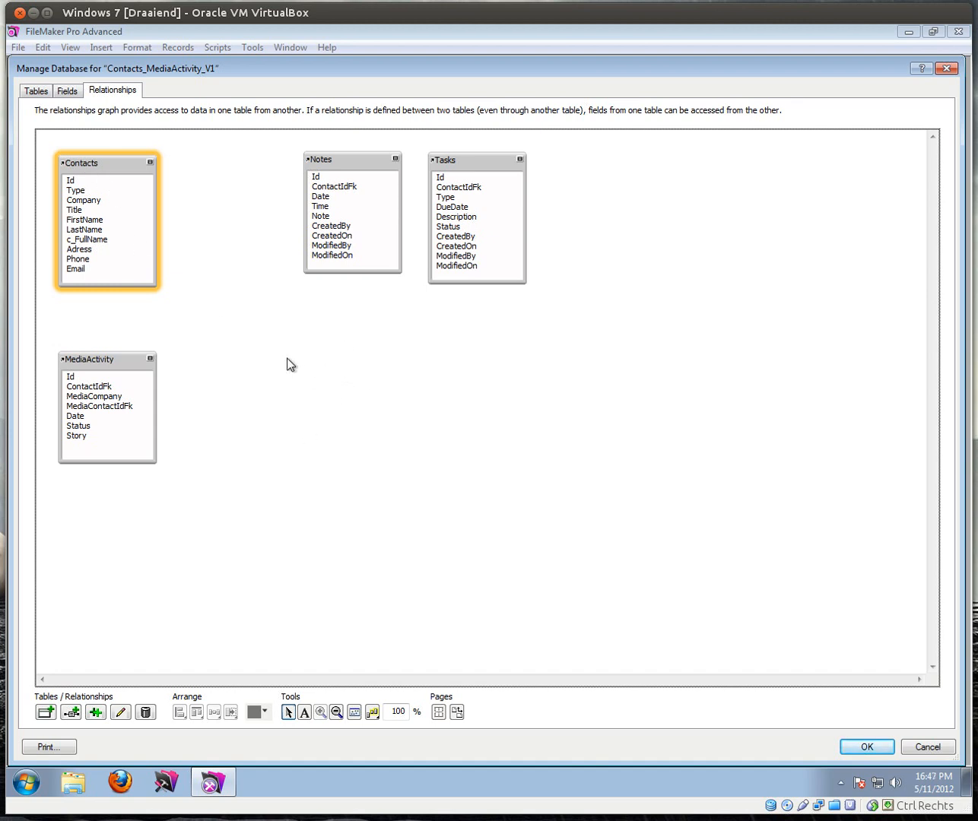
Step: Colour the Contacts table occurrence red and the Notes occurrence yellow
left_click(88, 361)
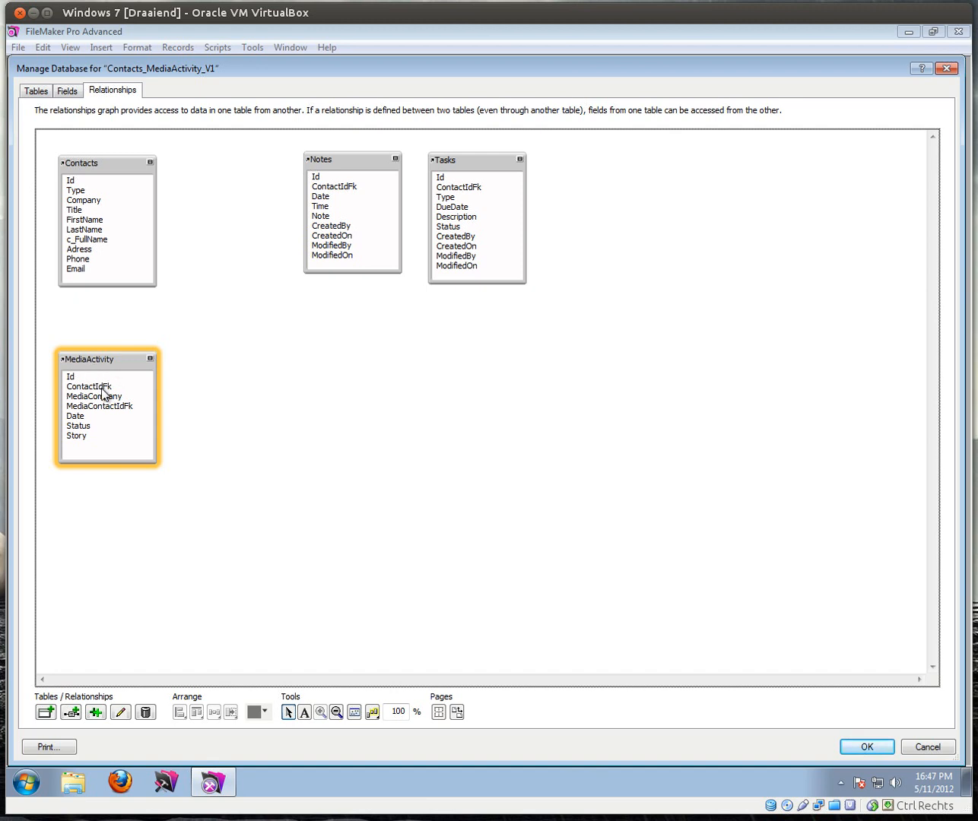
left_click(104, 164)
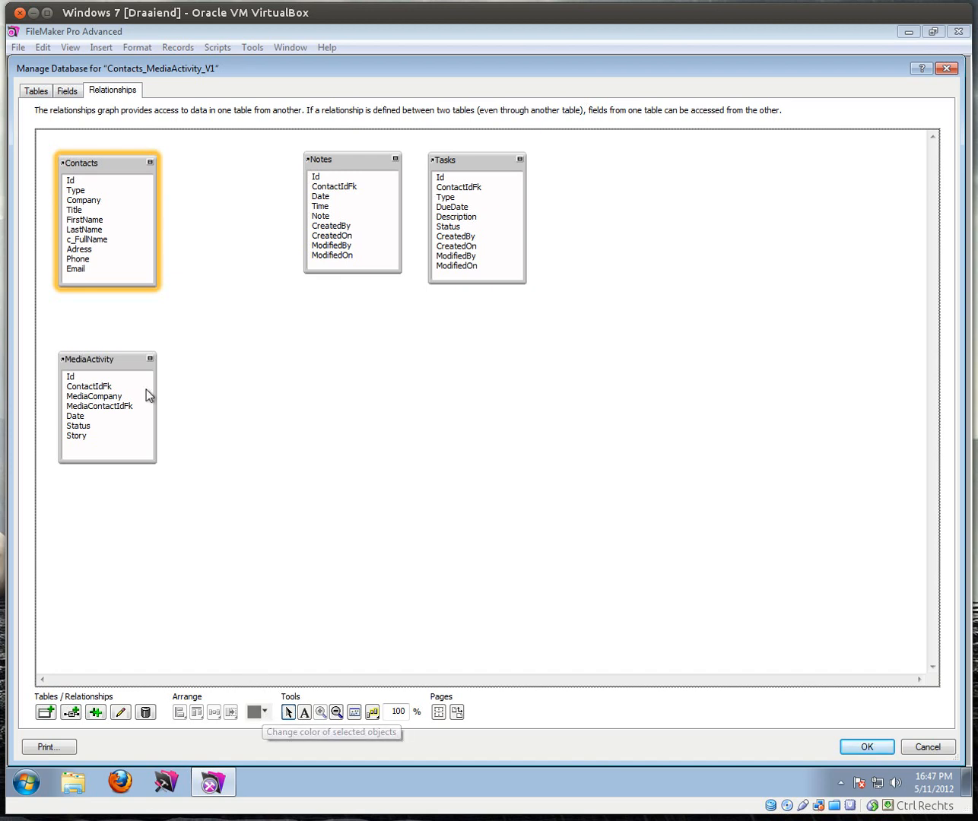
left_click(265, 714)
left_click(306, 644)
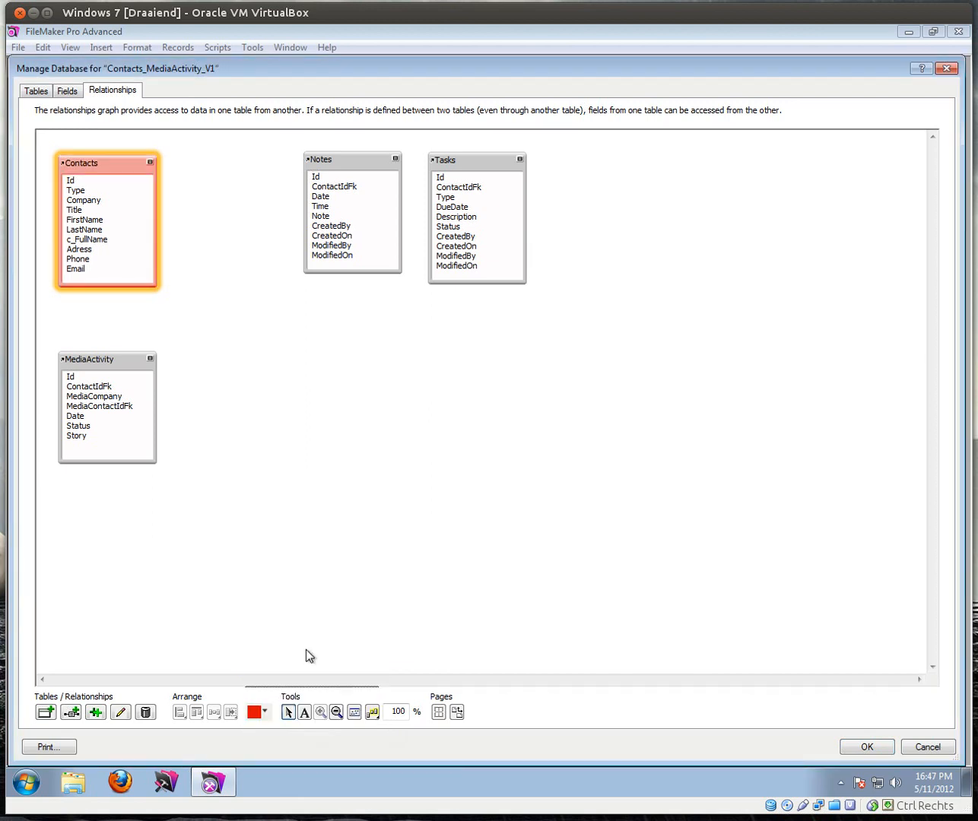
left_click(354, 197)
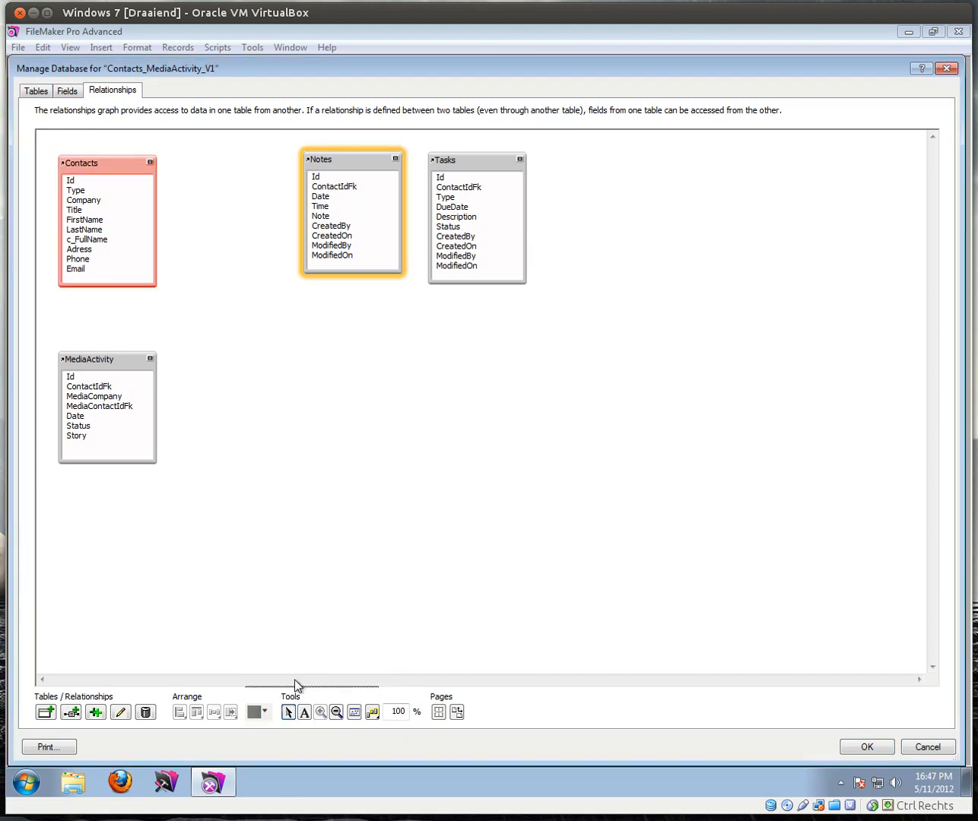
left_click(264, 712)
left_click(352, 655)
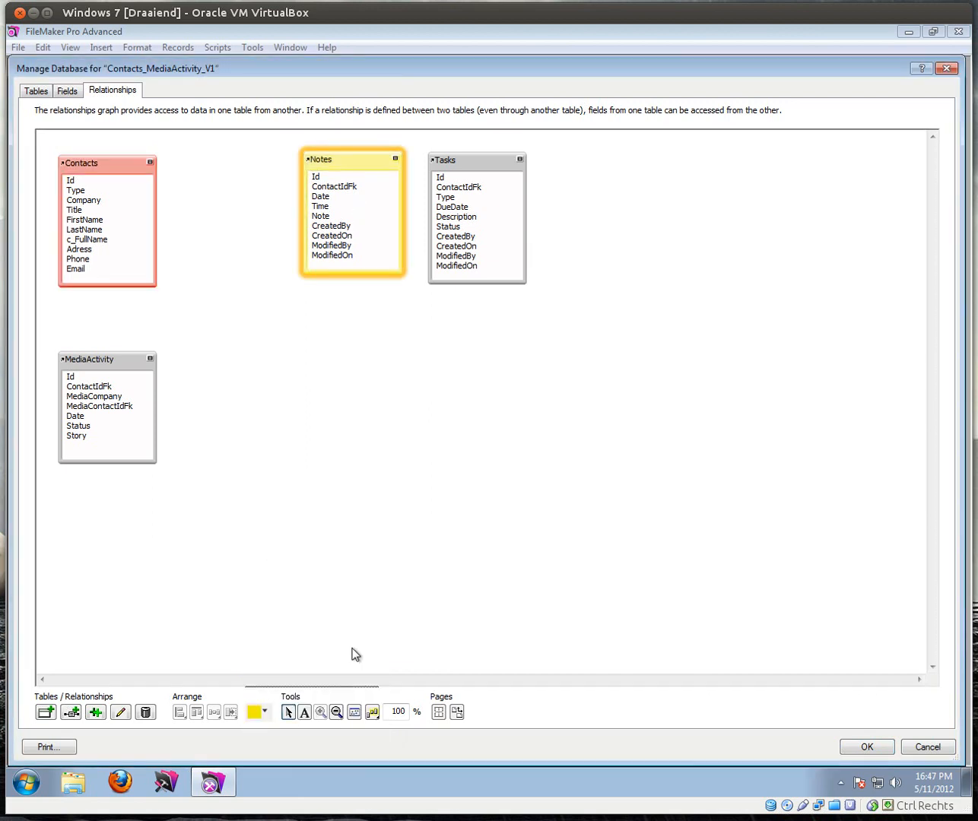
Step: Colour the Tasks occurrence green and the MediaActivity occurrence blue
left_click(460, 161)
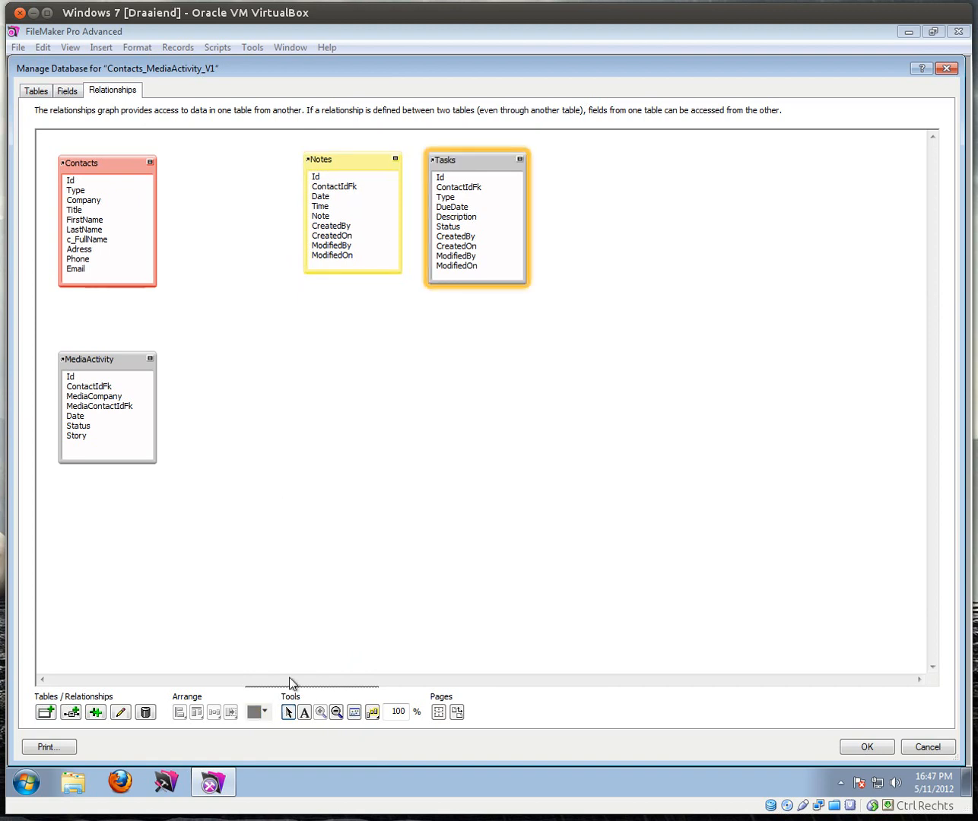
left_click(262, 712)
left_click(372, 645)
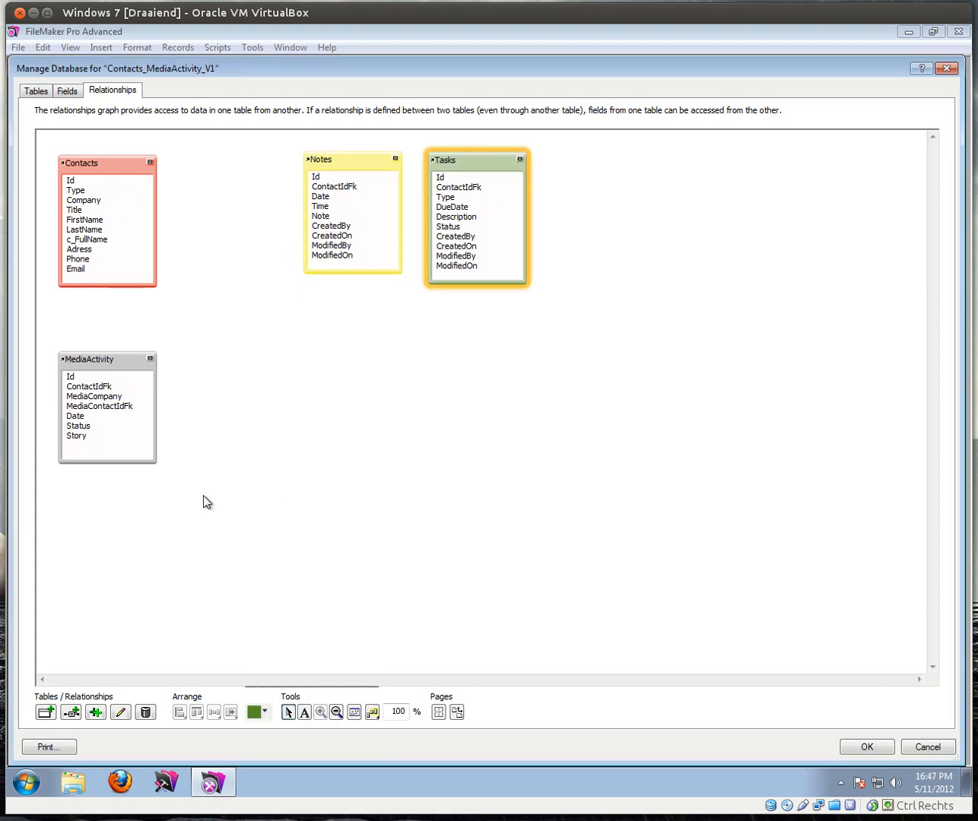
left_click(100, 358)
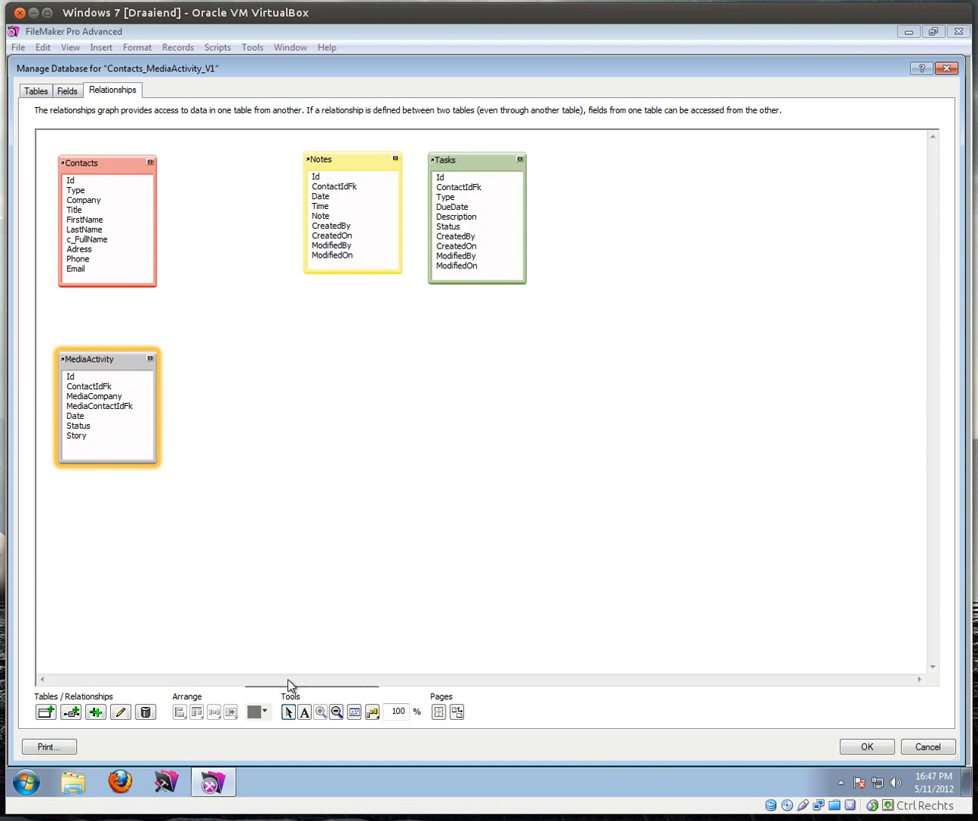
left_click(262, 713)
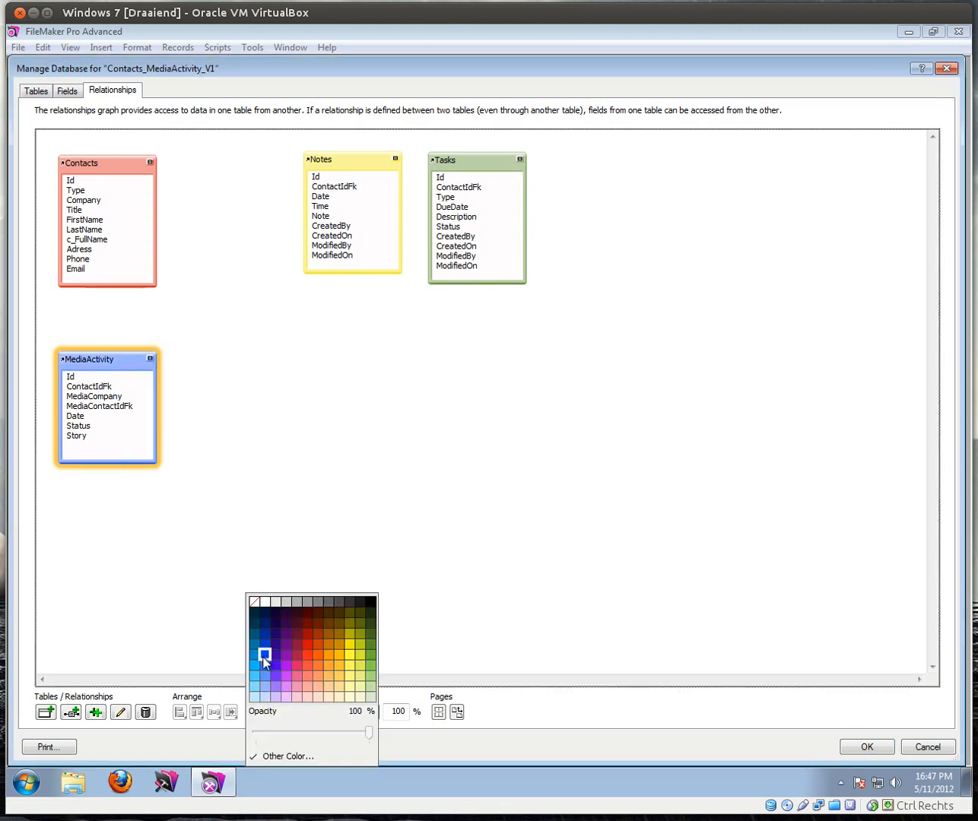
left_click(262, 647)
left_click(111, 161)
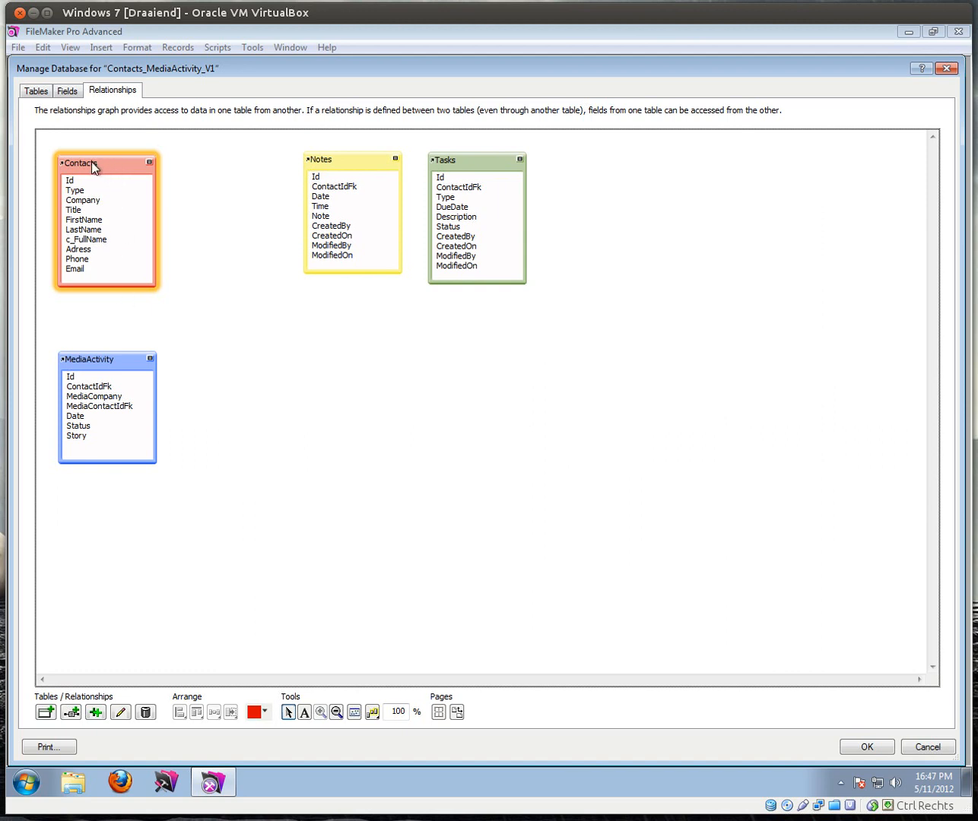
Step: Duplicate the Contacts occurrence and drag the new Contacts 2 box next to MediaActivity
left_click(93, 710)
left_click_drag(151, 184, 255, 357)
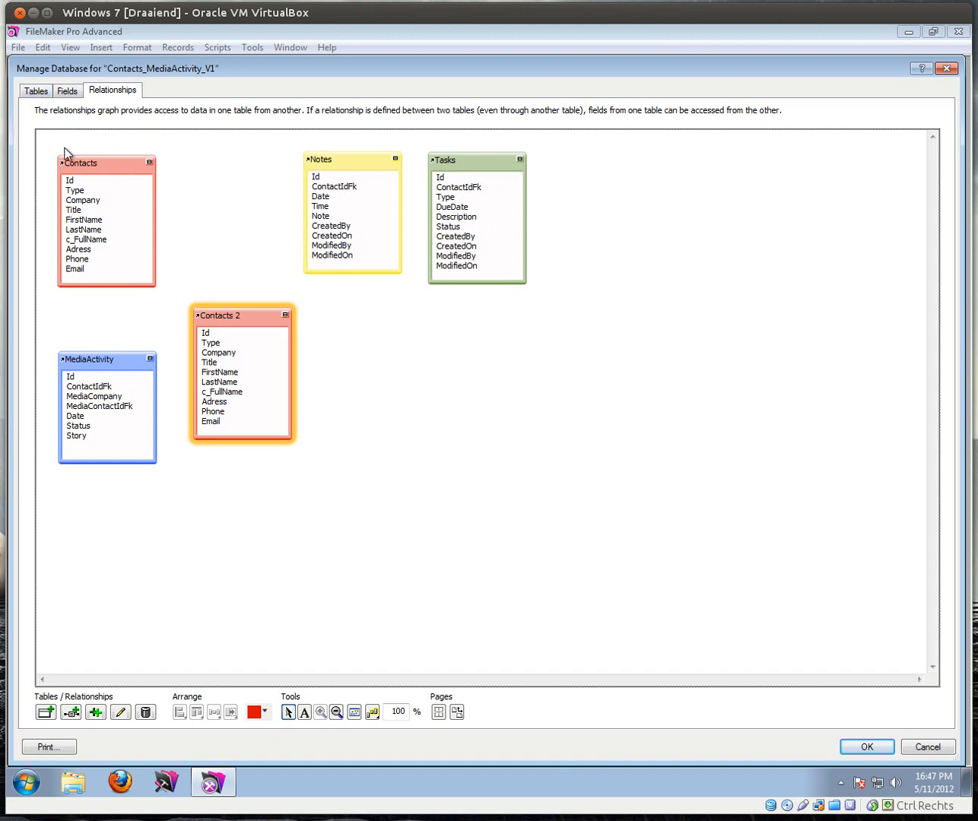
mouse_move(65, 162)
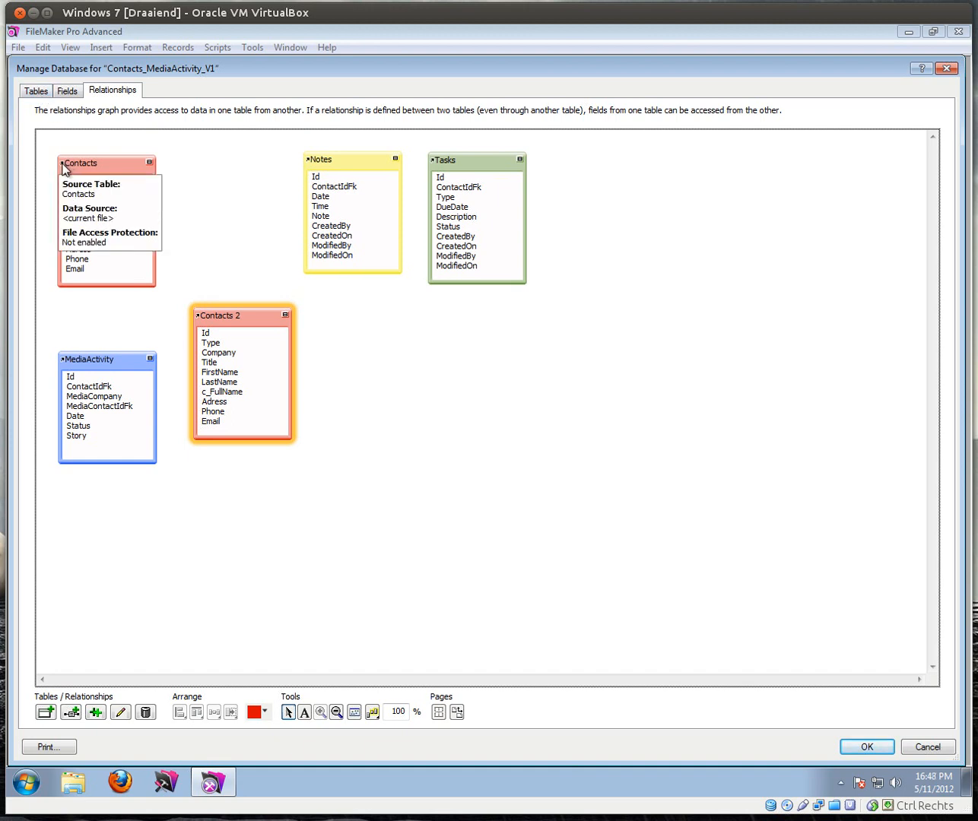
mouse_move(201, 319)
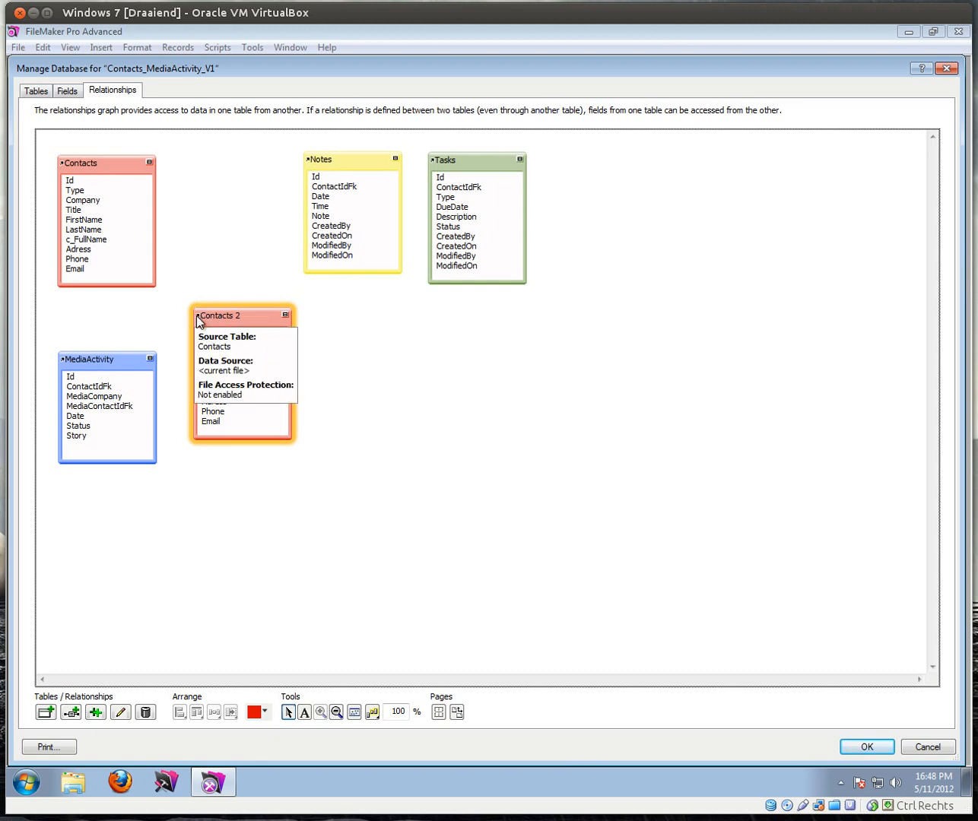
left_click(37, 92)
Step: Review the Contacts, Notes, Tasks and MediaActivity rows in the tables list, then return to the graph
left_click(72, 174)
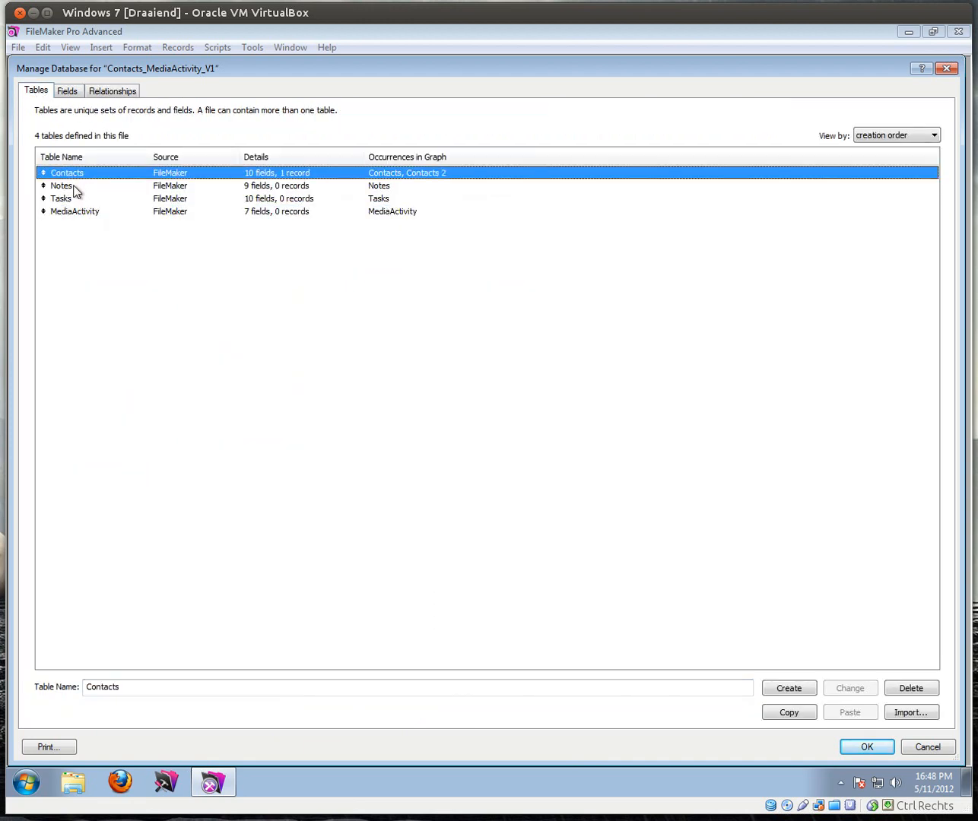
left_click(73, 188)
left_click(74, 200)
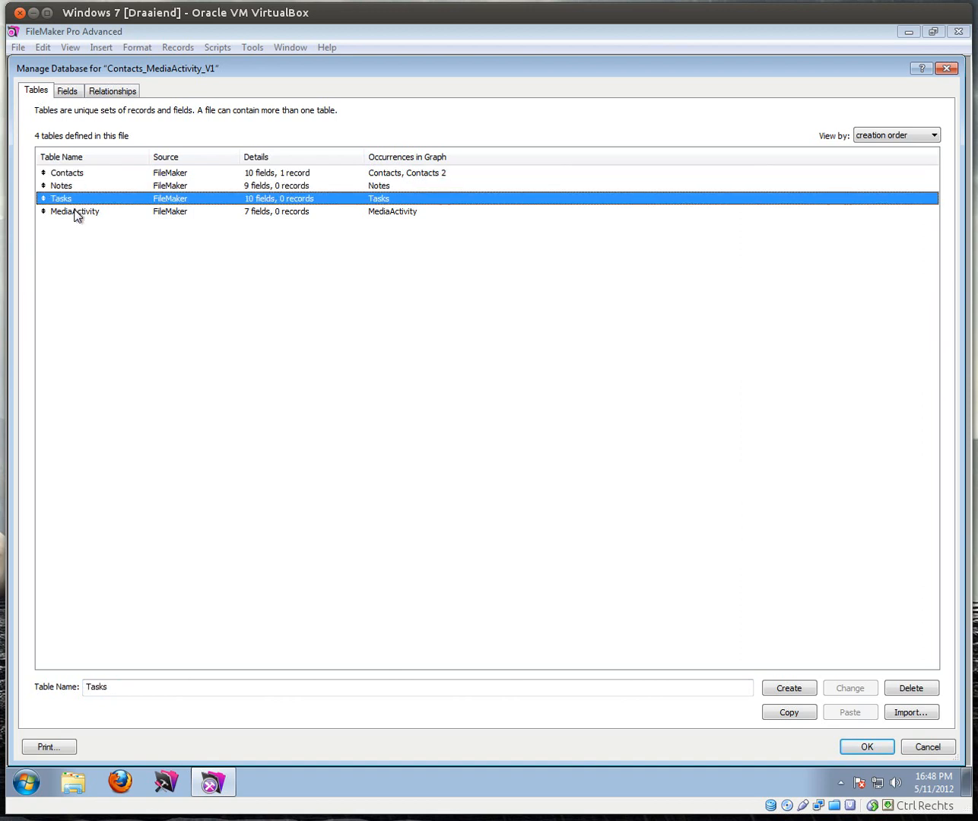
left_click(75, 214)
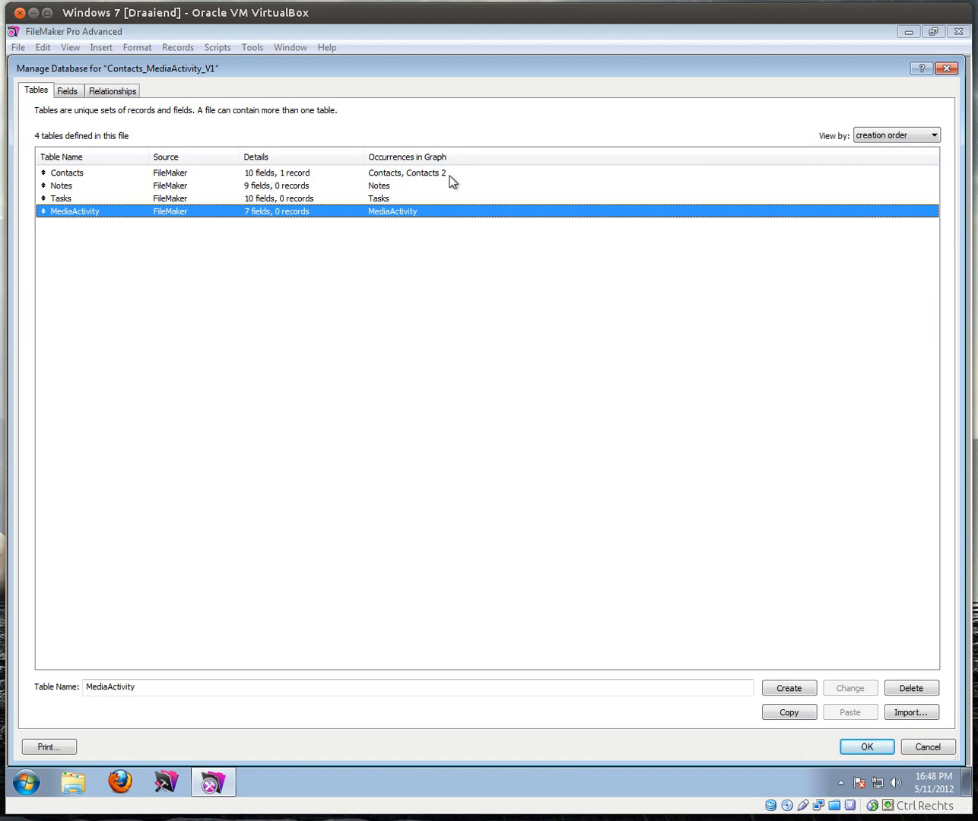
left_click(117, 90)
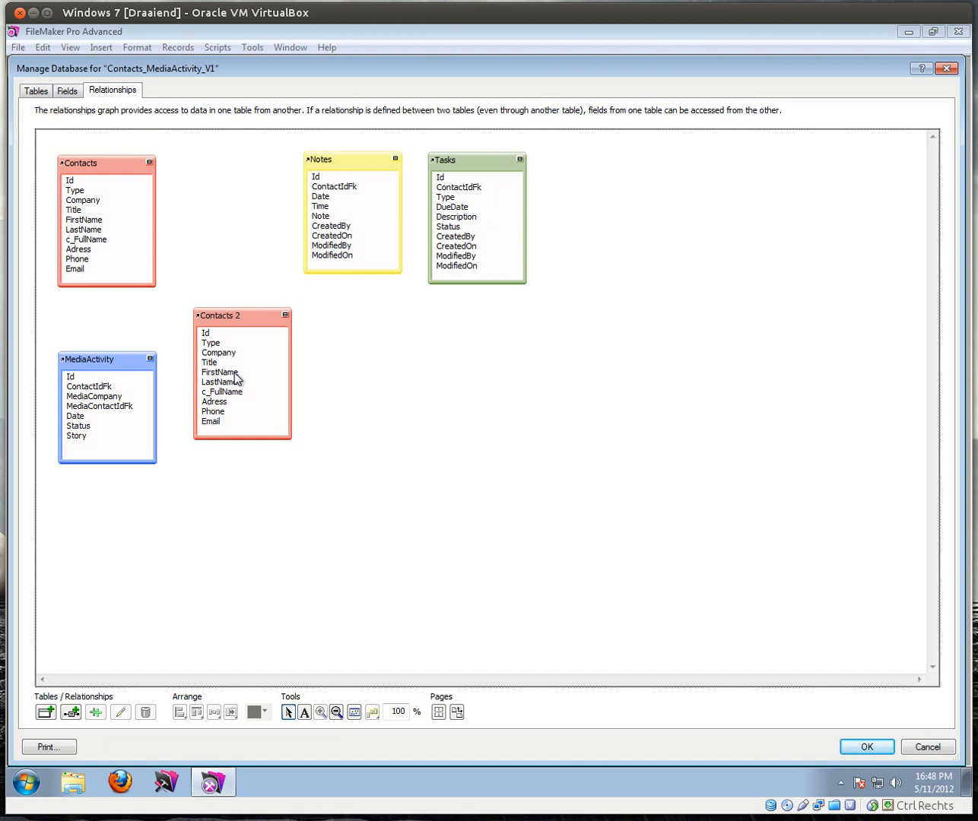
left_click(40, 94)
left_click(71, 173)
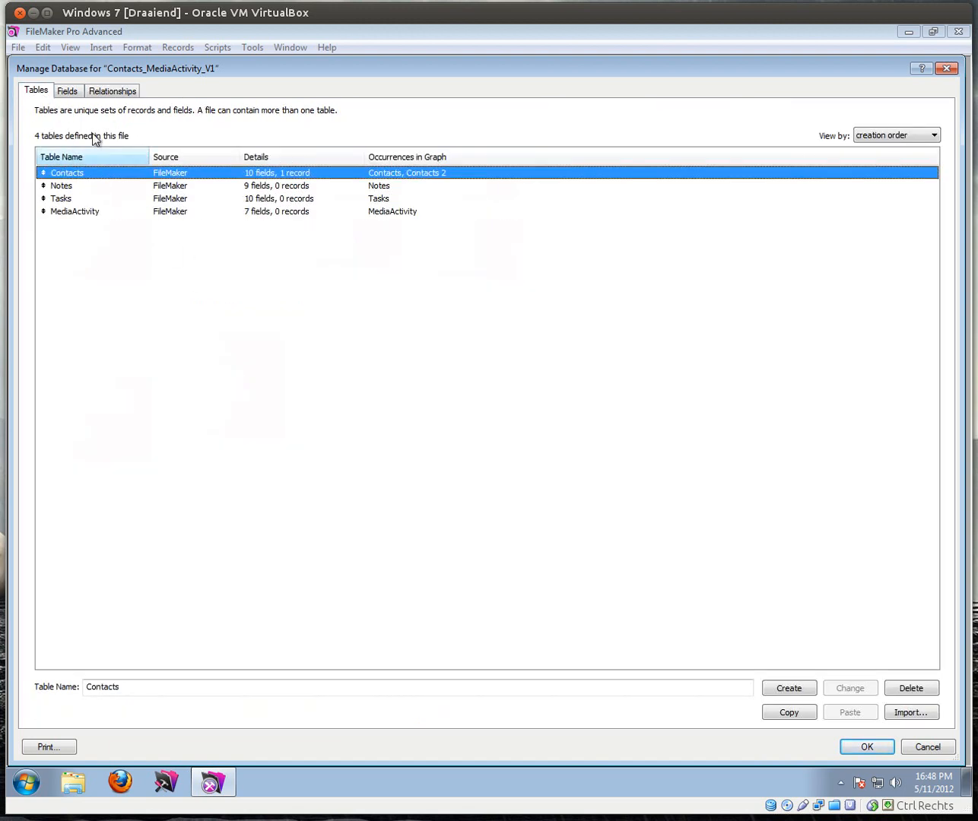
left_click(108, 90)
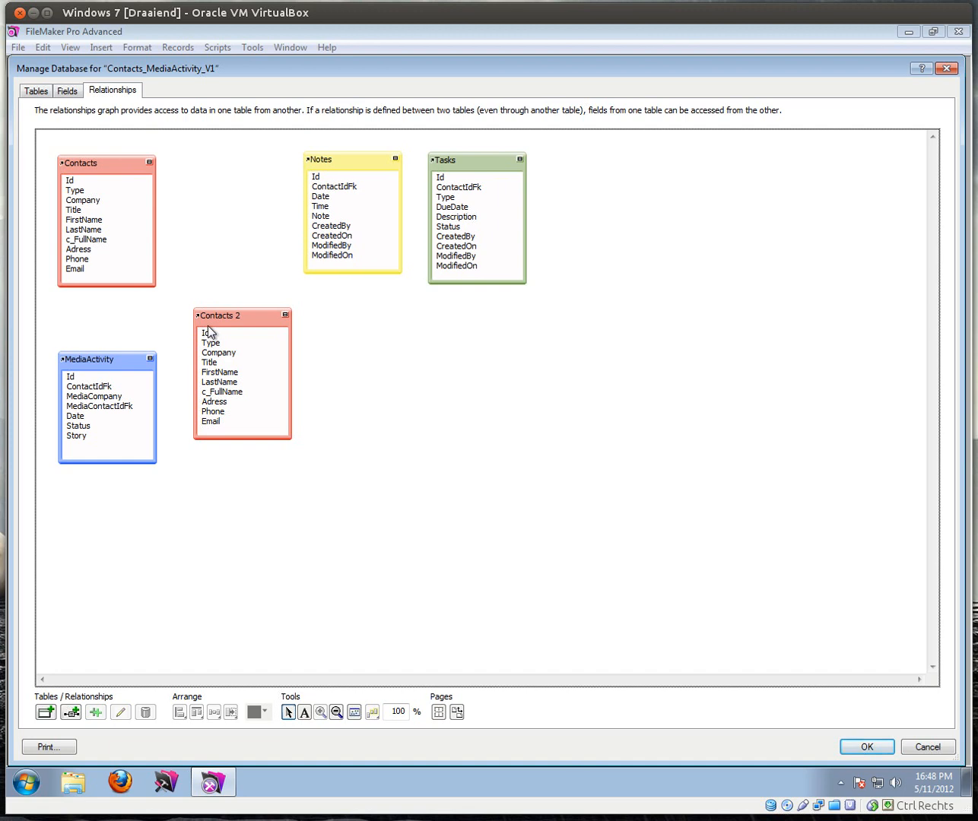
Step: Drag Contacts 2 down and to the right so it sits beneath Notes
mouse_move(198, 319)
left_click_drag(238, 315, 290, 358)
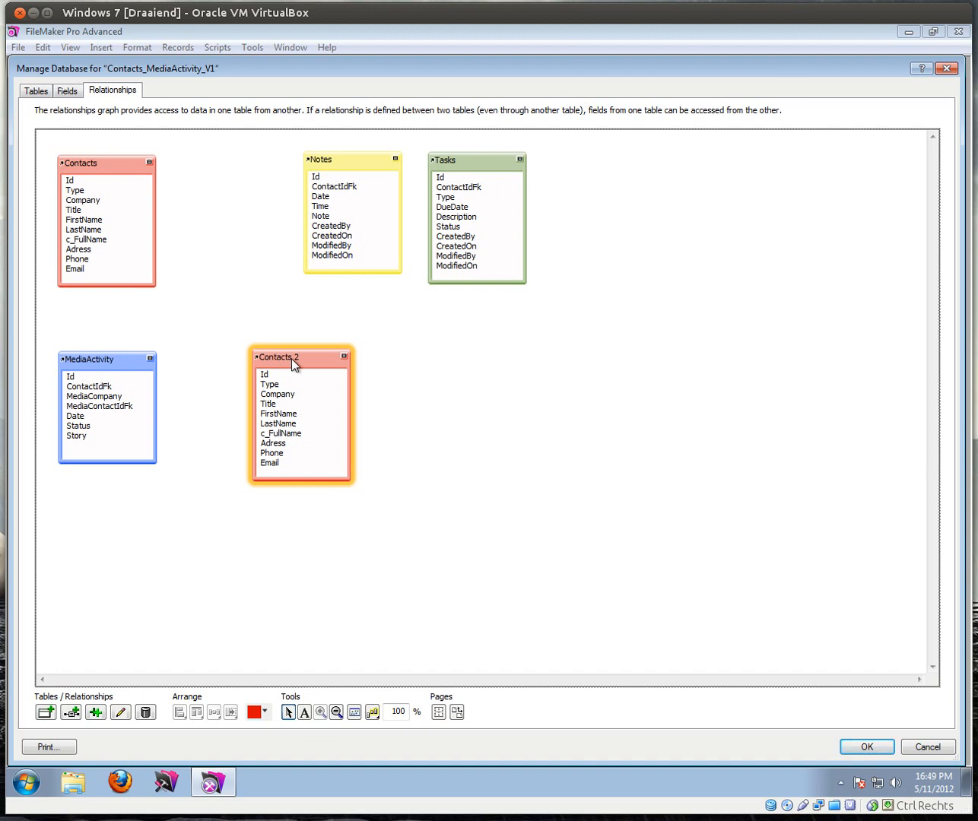
left_click(85, 392)
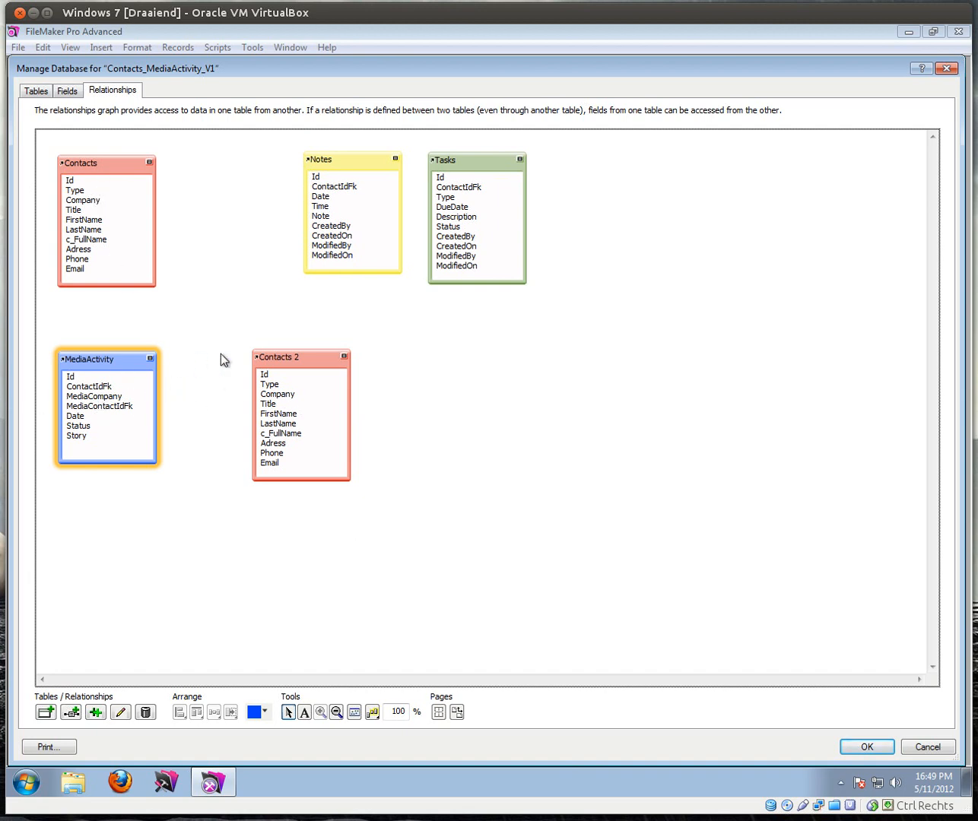
Step: Nudge the Contacts 2 occurrence up and left so it sits beneath Contacts and Notes
left_click_drag(290, 363, 274, 356)
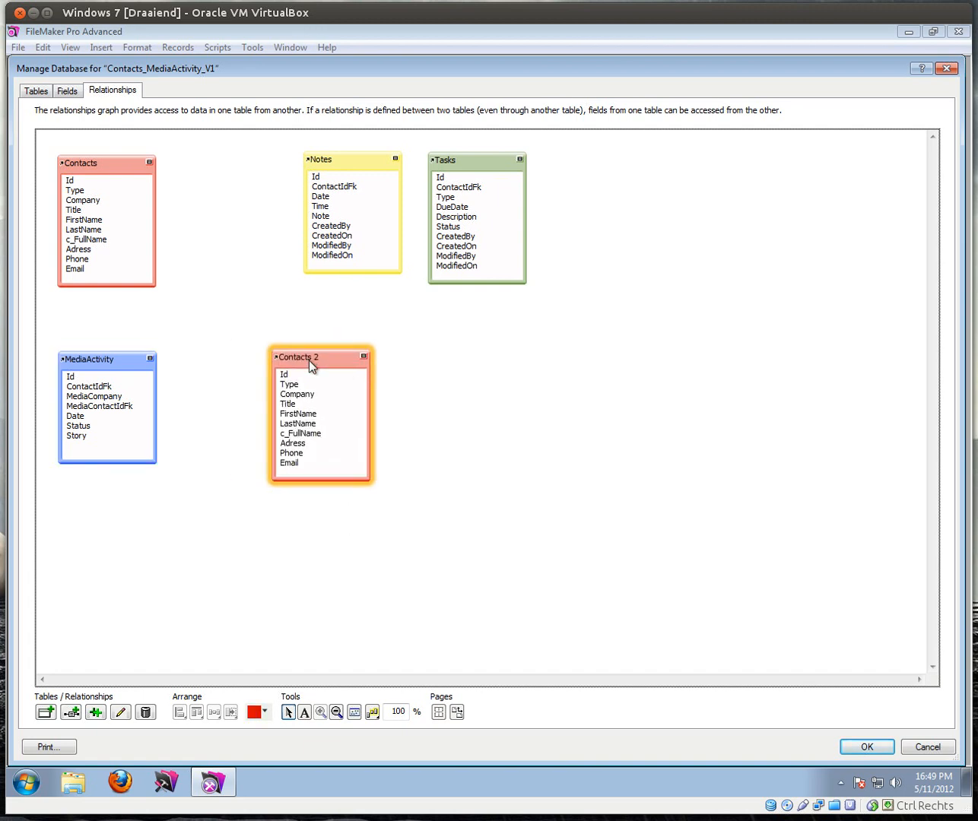
left_click_drag(321, 370, 294, 361)
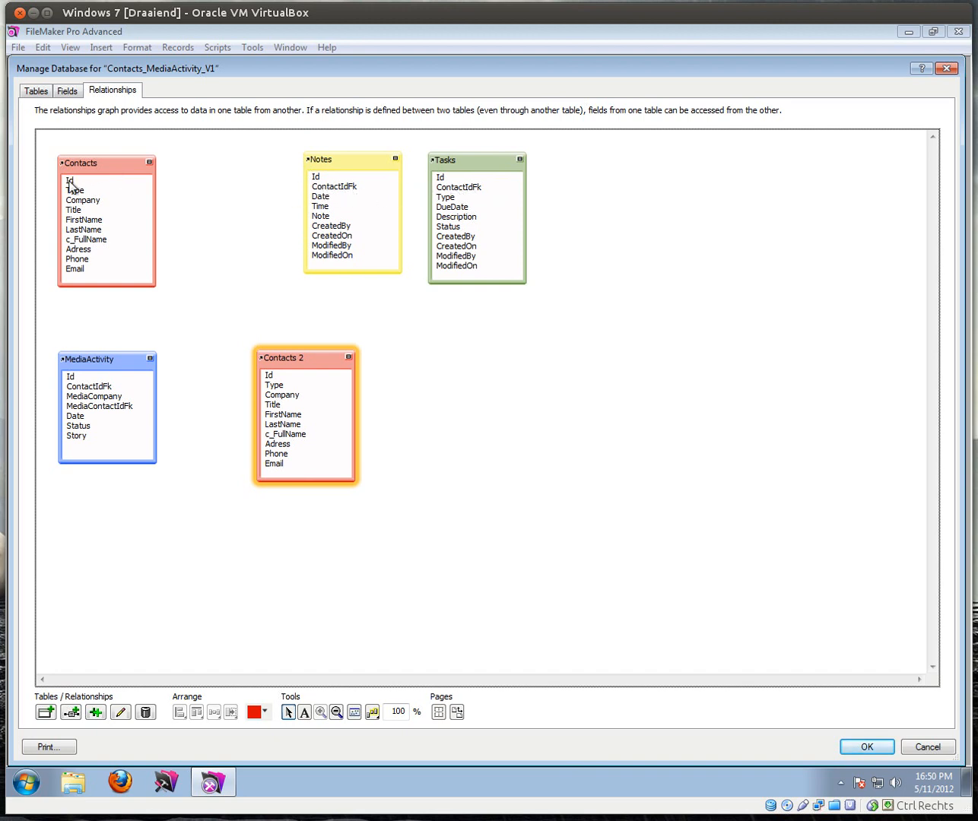
Step: Link Contacts Id to ContactIdFk in Notes and Tasks, then collapse both tables and stack Tasks below Notes
left_click_drag(72, 184, 327, 194)
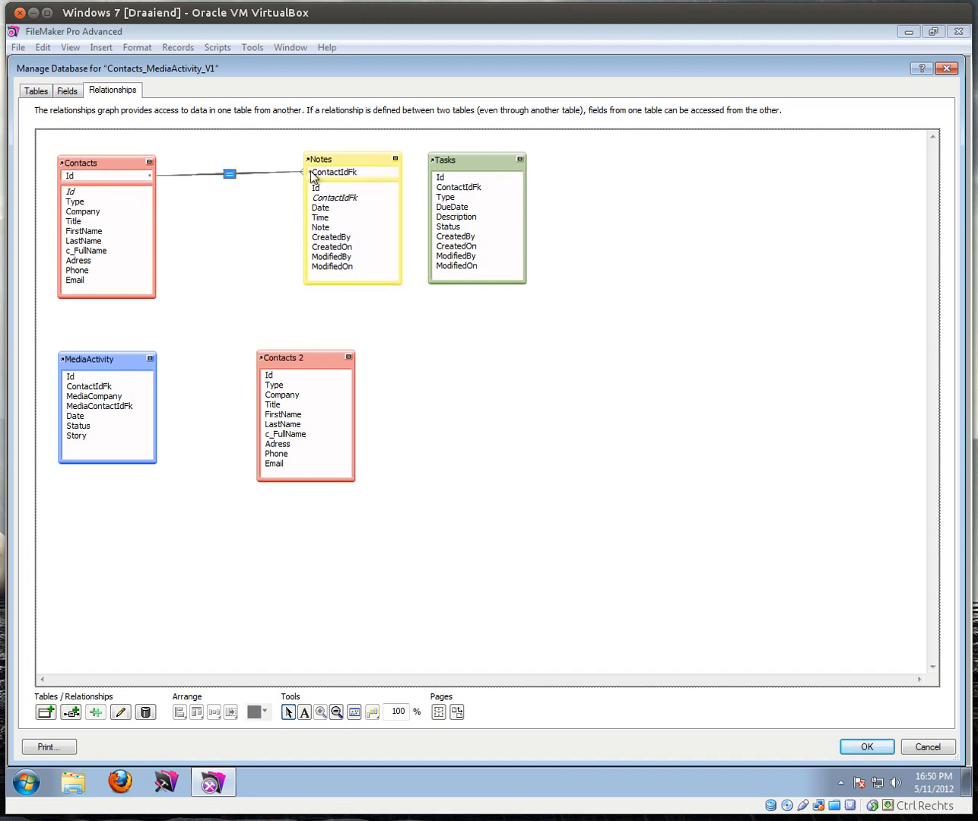
left_click_drag(76, 176, 460, 187)
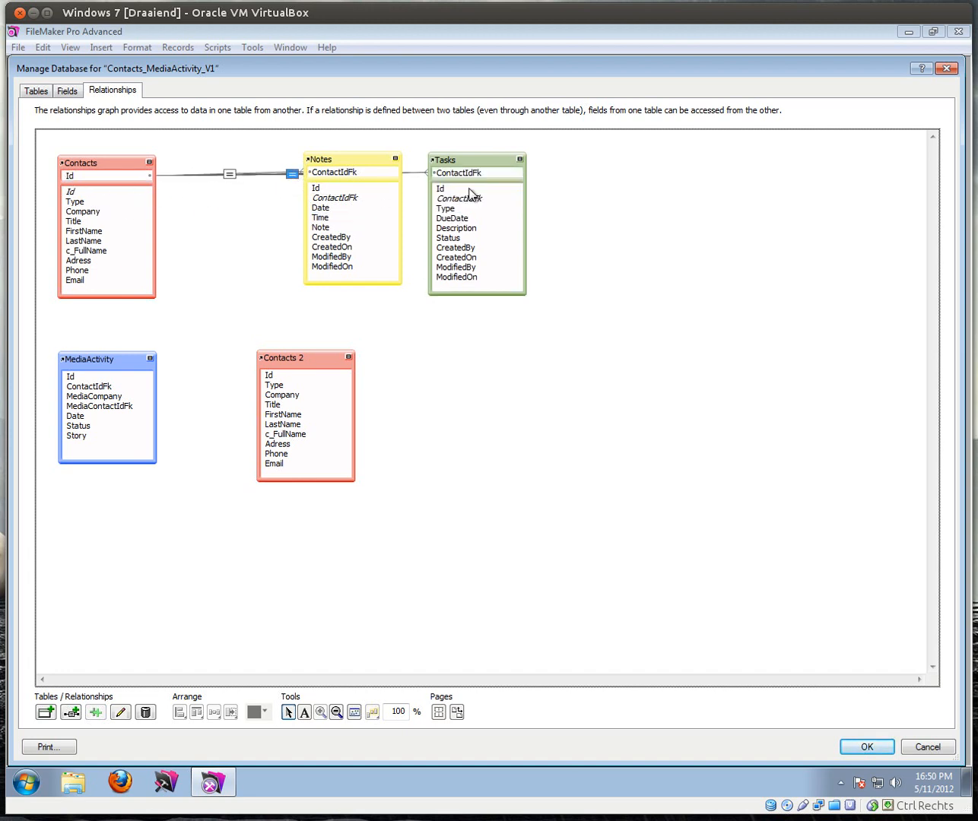
left_click(396, 160)
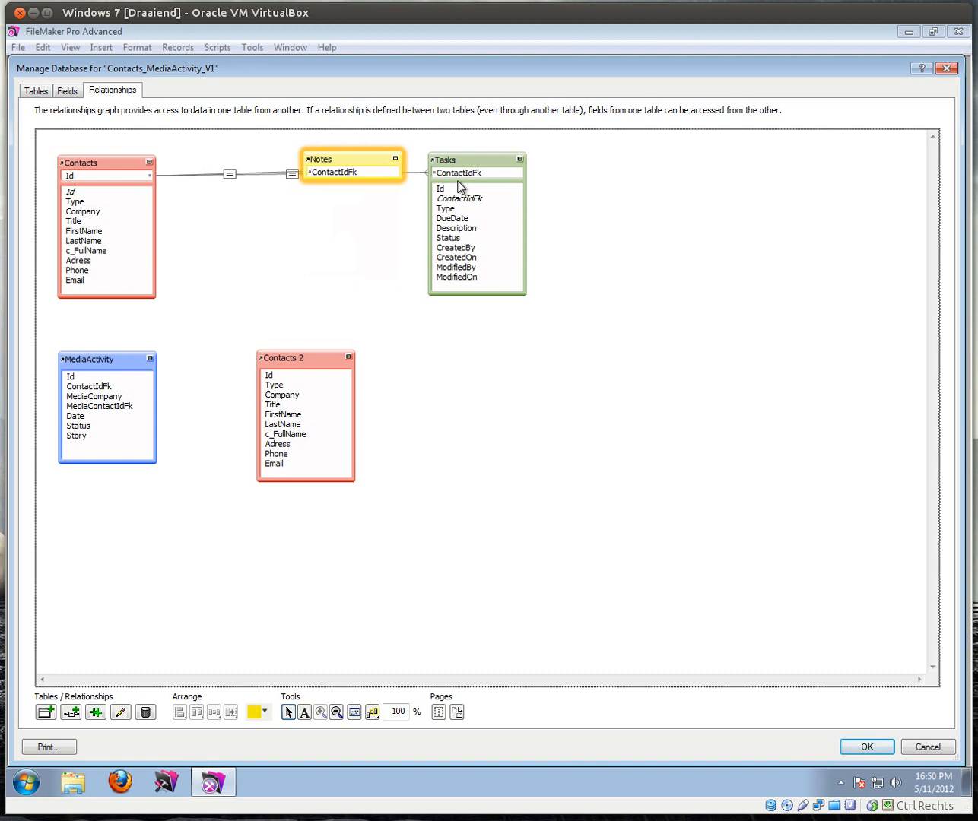
left_click(522, 159)
left_click_drag(489, 158, 368, 215)
left_click_drag(360, 159, 361, 168)
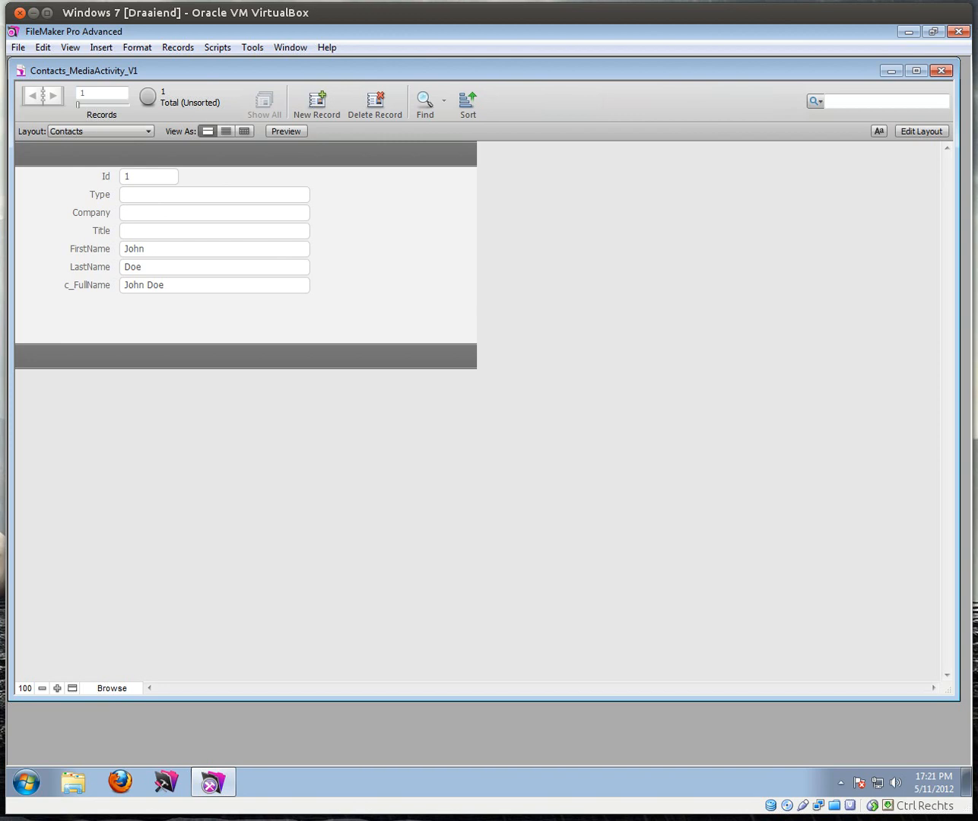
left_click(113, 132)
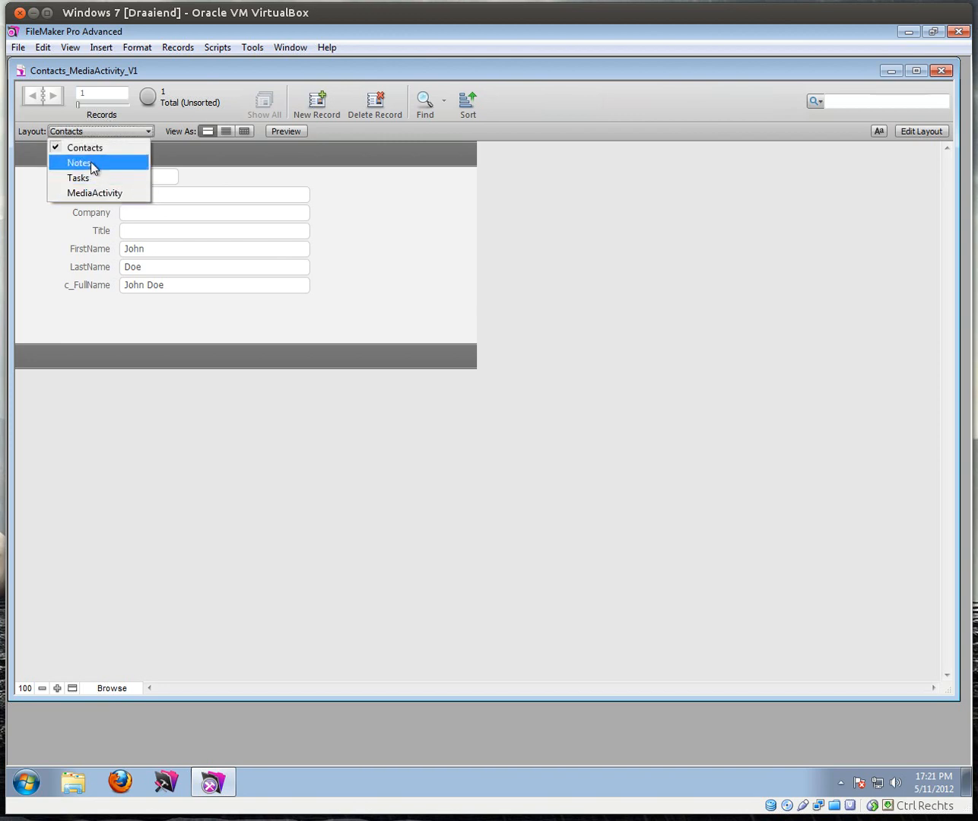
left_click(91, 162)
left_click(96, 133)
left_click(92, 178)
left_click(96, 132)
left_click(95, 192)
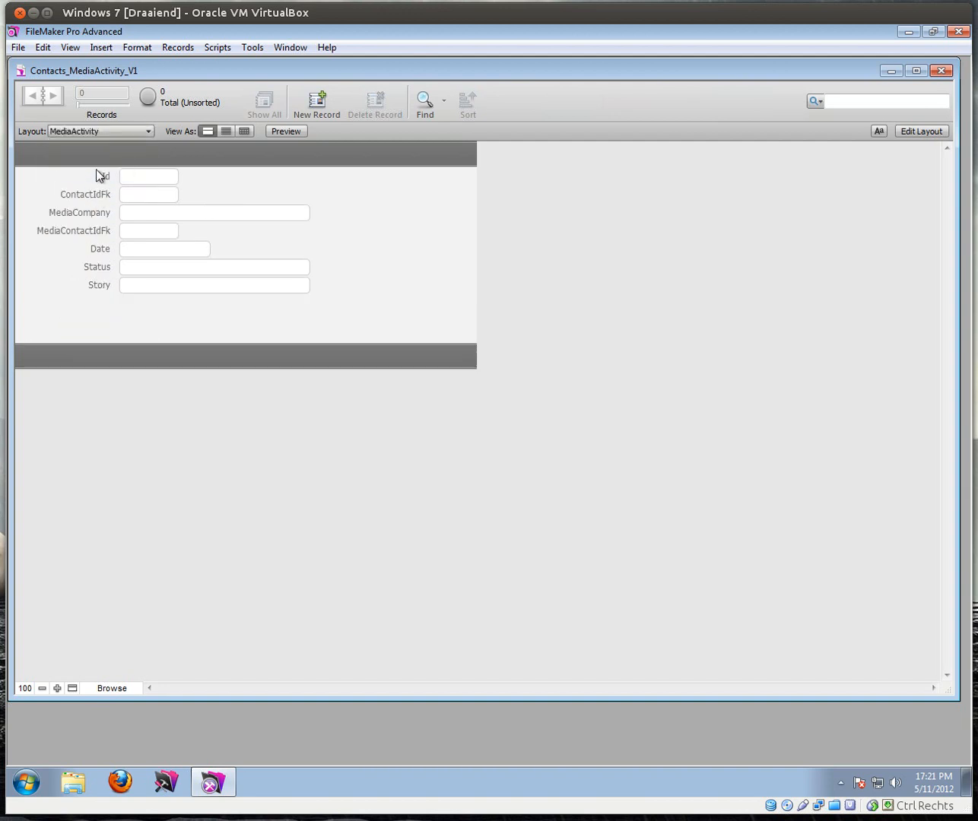
left_click(102, 131)
left_click(100, 147)
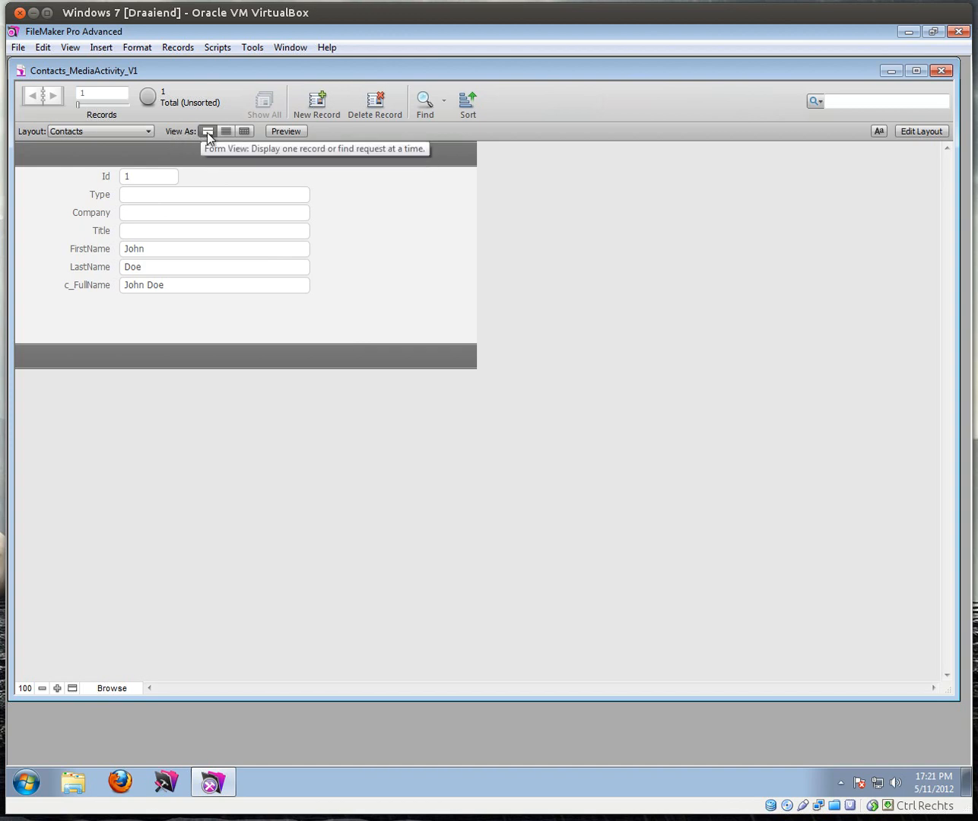
Step: Switch Contacts to Table View, then view the Notes and Tasks layouts as tables
left_click(227, 129)
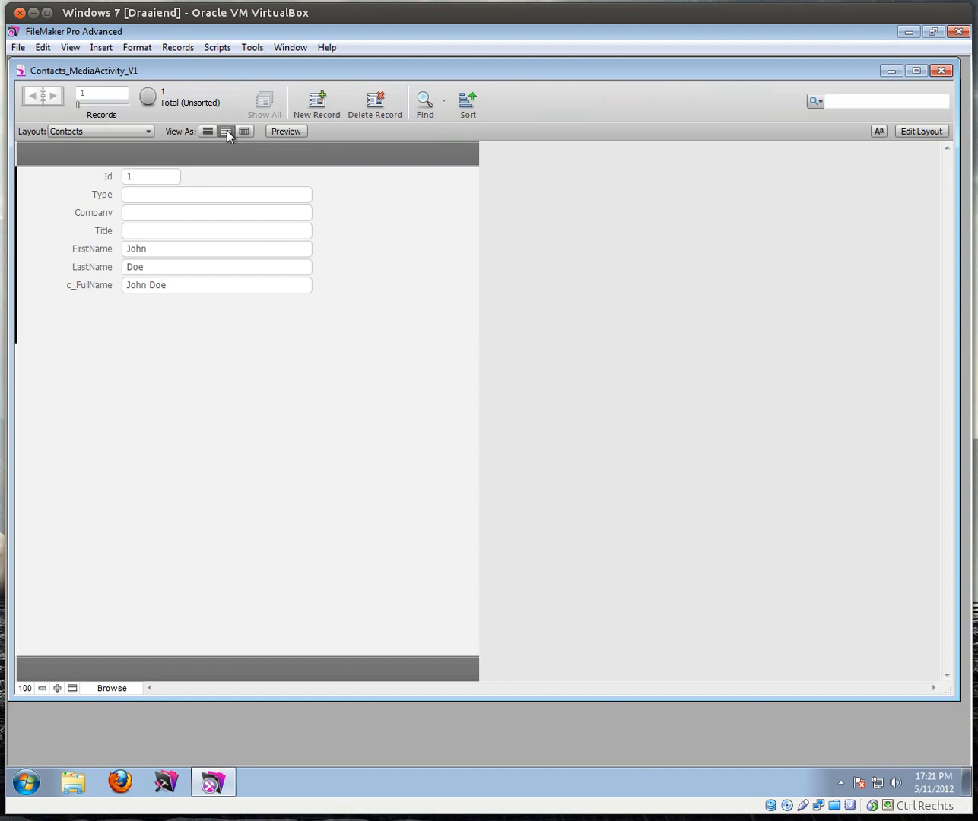
left_click(244, 131)
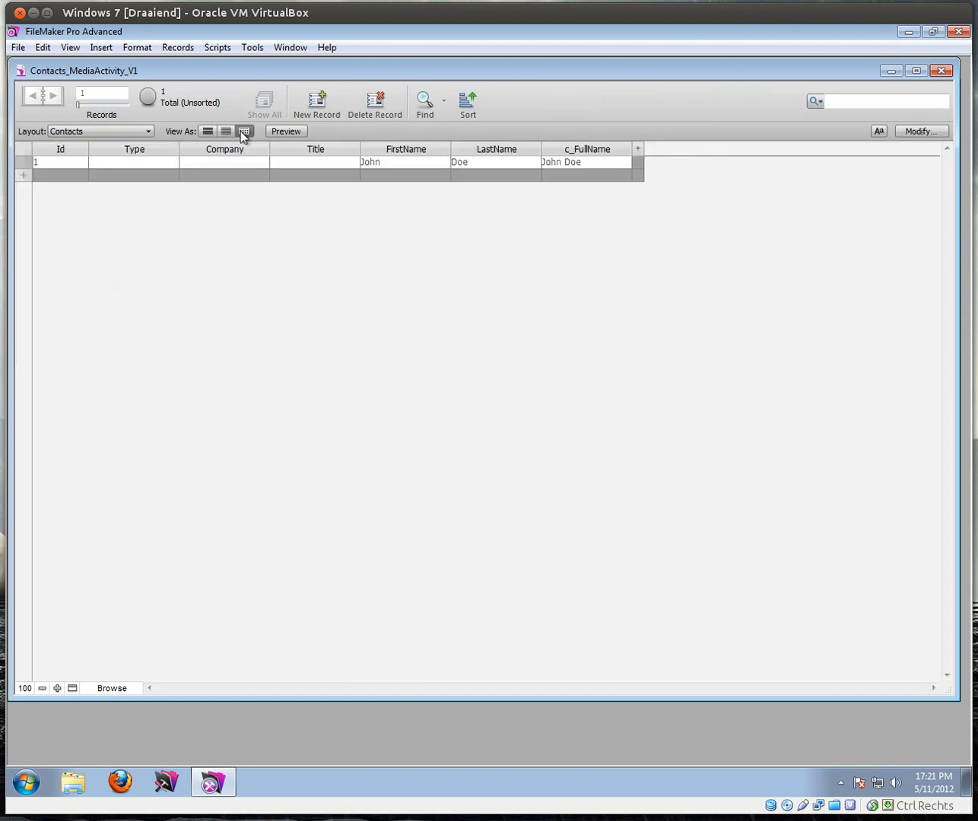
left_click(125, 131)
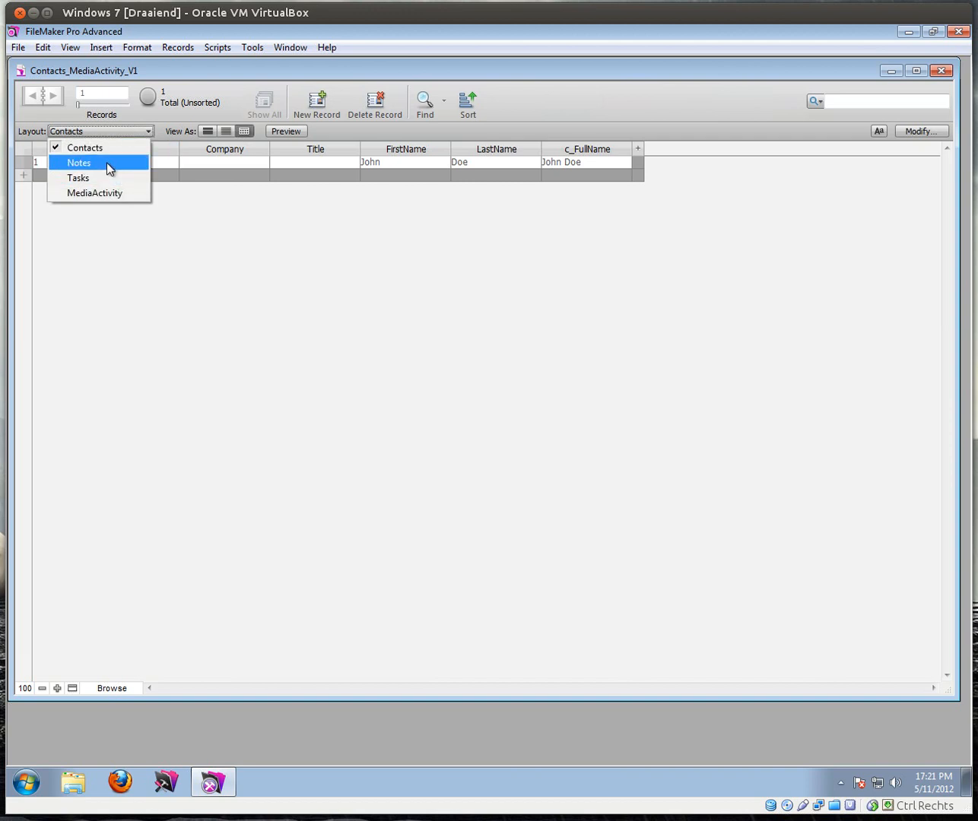
left_click(107, 162)
left_click(244, 131)
left_click(131, 133)
left_click(121, 177)
Step: View the MediaActivity layout as a table, then return to the Contacts layout
left_click(242, 133)
left_click(149, 134)
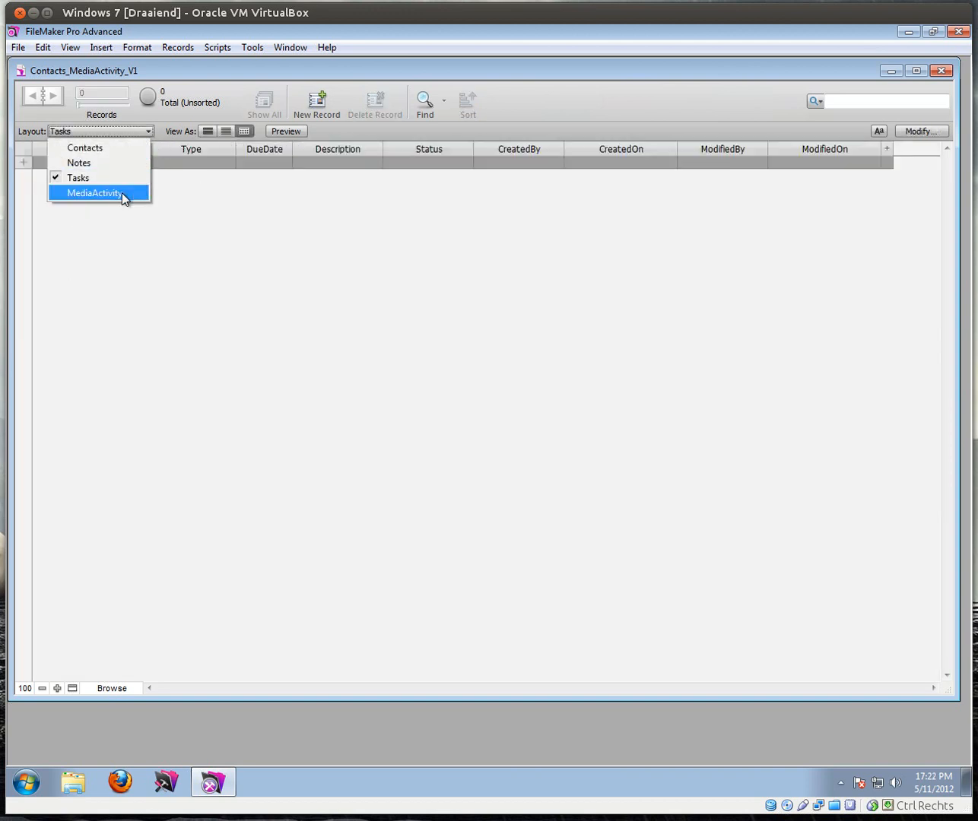
left_click(122, 193)
left_click(245, 130)
left_click(145, 132)
left_click(137, 145)
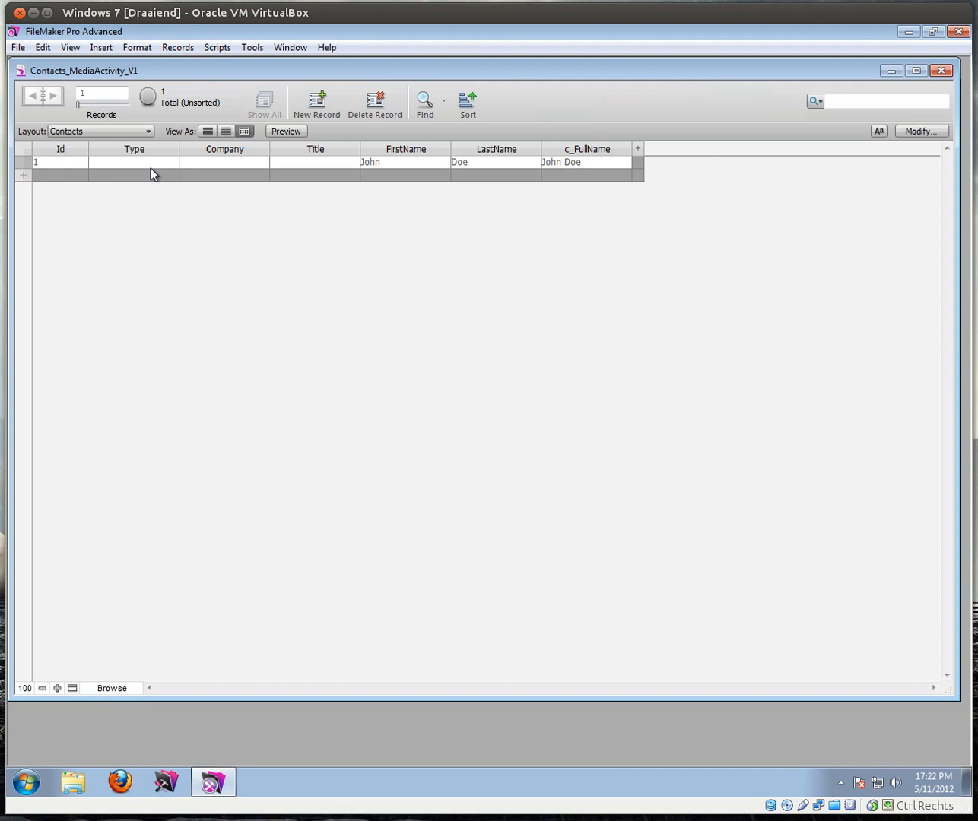
left_click(149, 130)
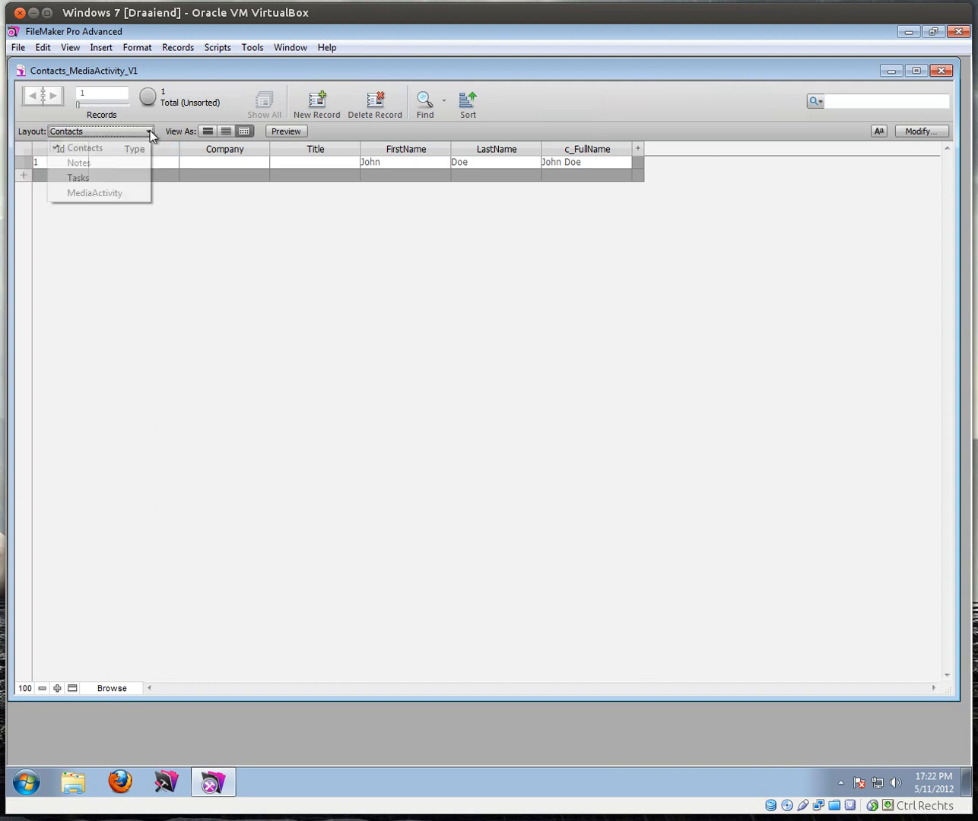
left_click(98, 148)
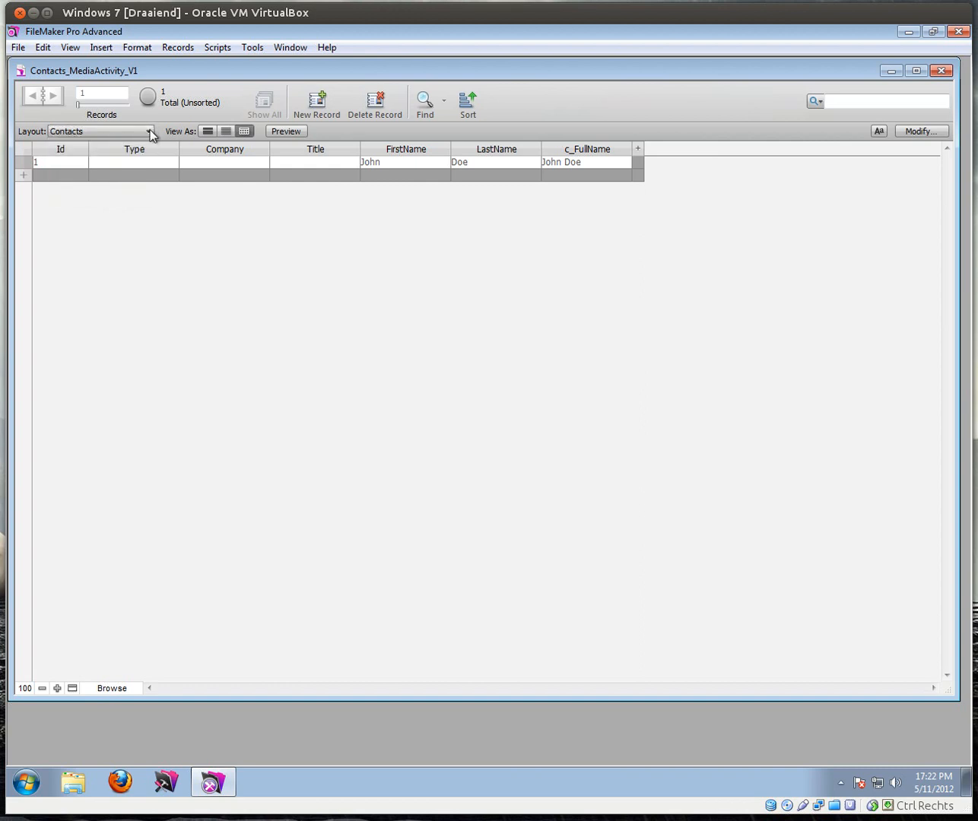
Step: In Manage Layouts, create a new layout folder named Tables
left_click(16, 48)
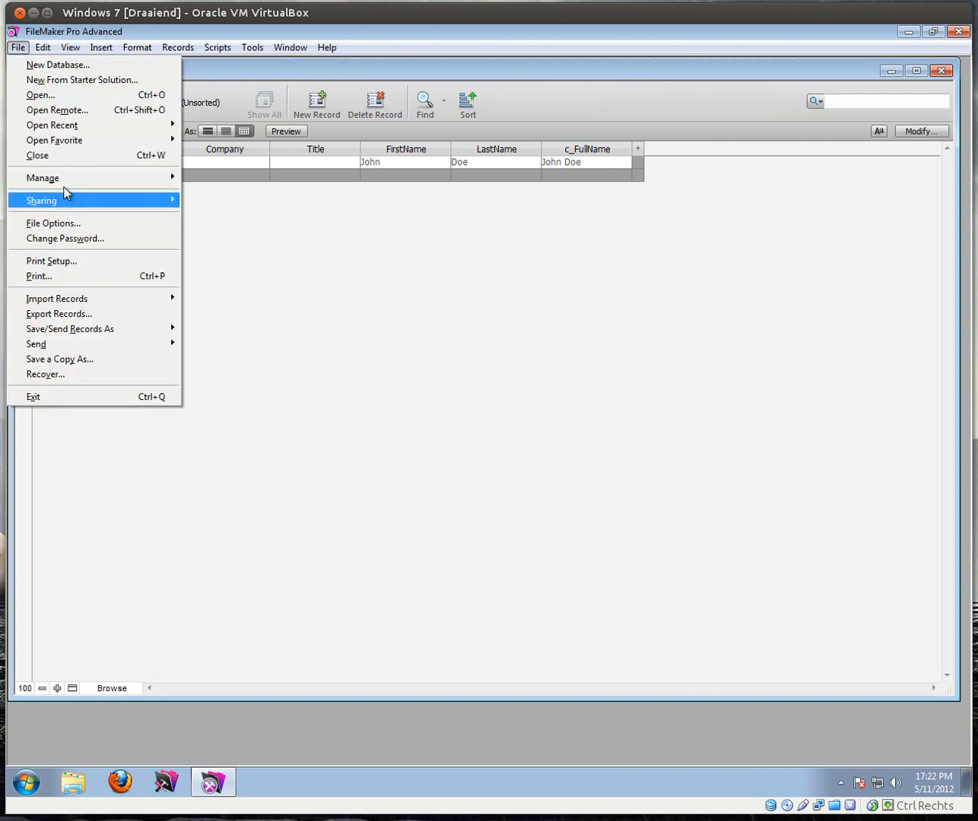
mouse_move(142, 178)
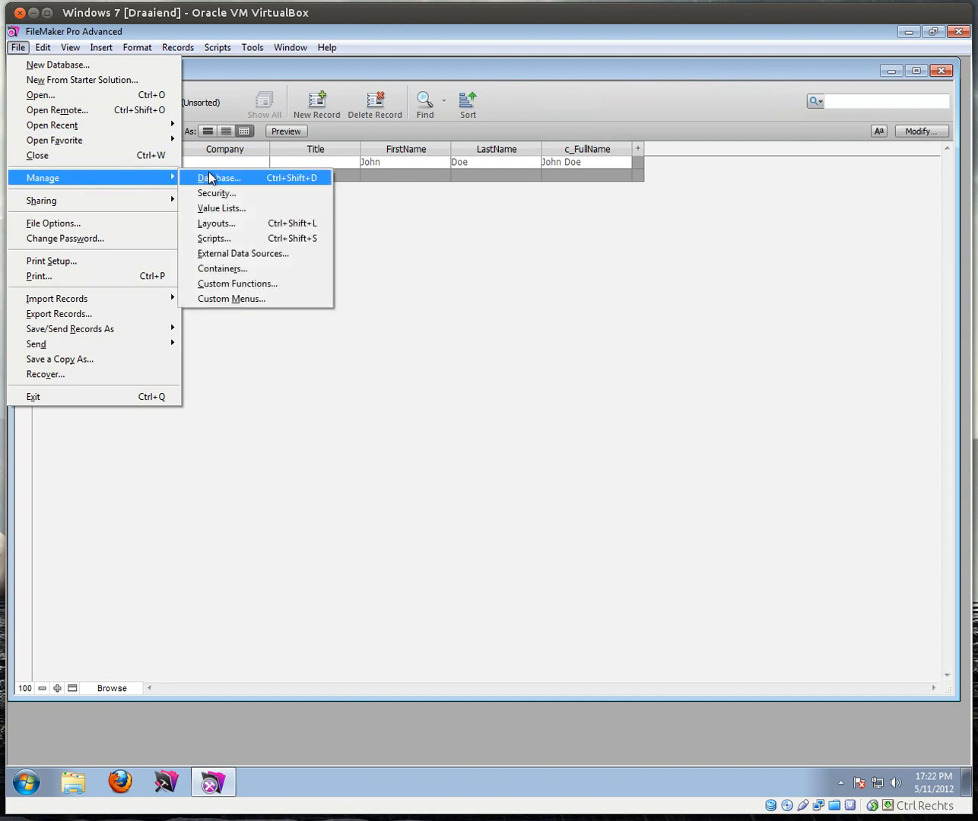
left_click(225, 223)
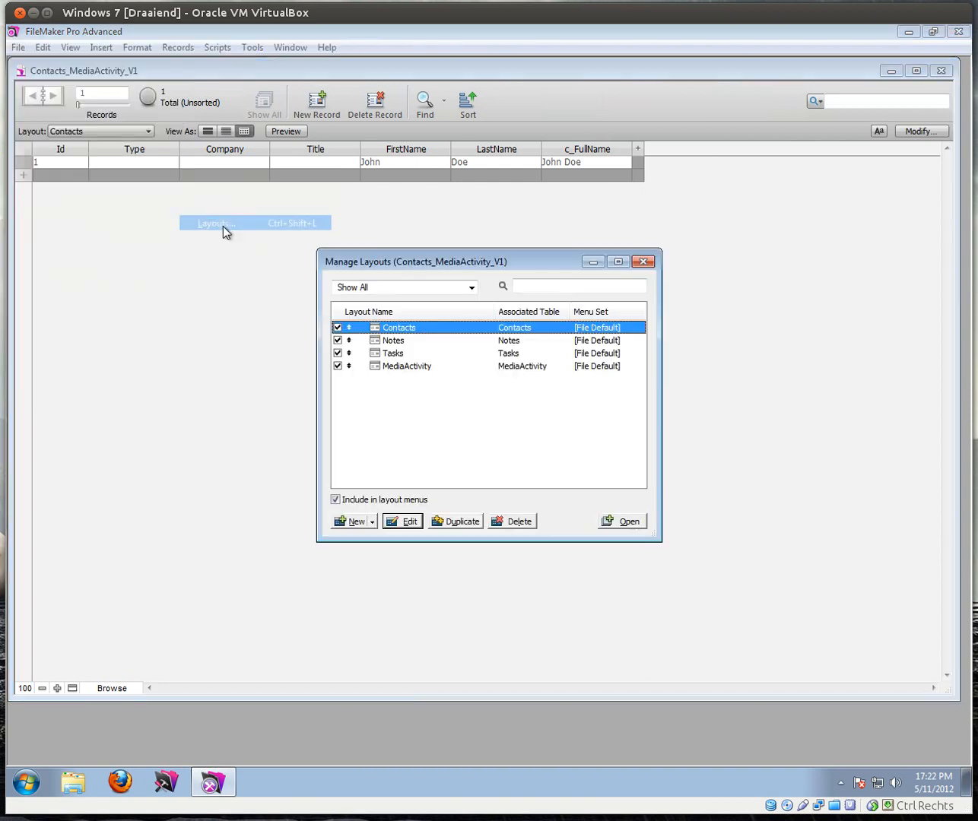
left_click(372, 522)
left_click(372, 556)
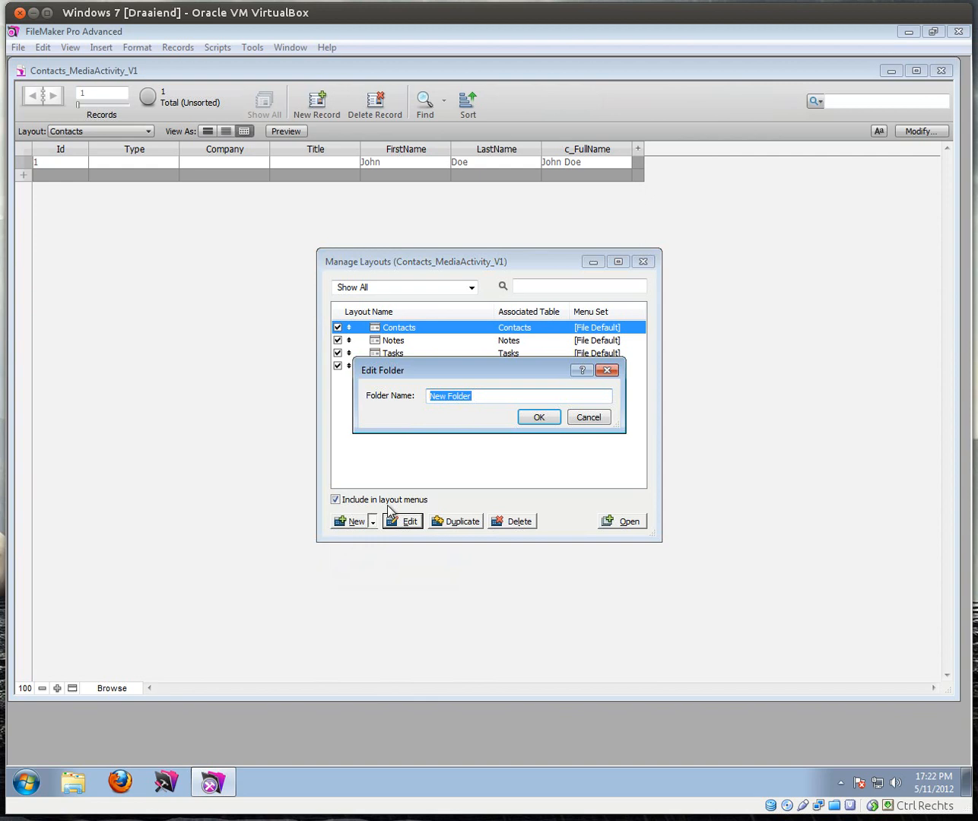
type("Tables")
key("Return")
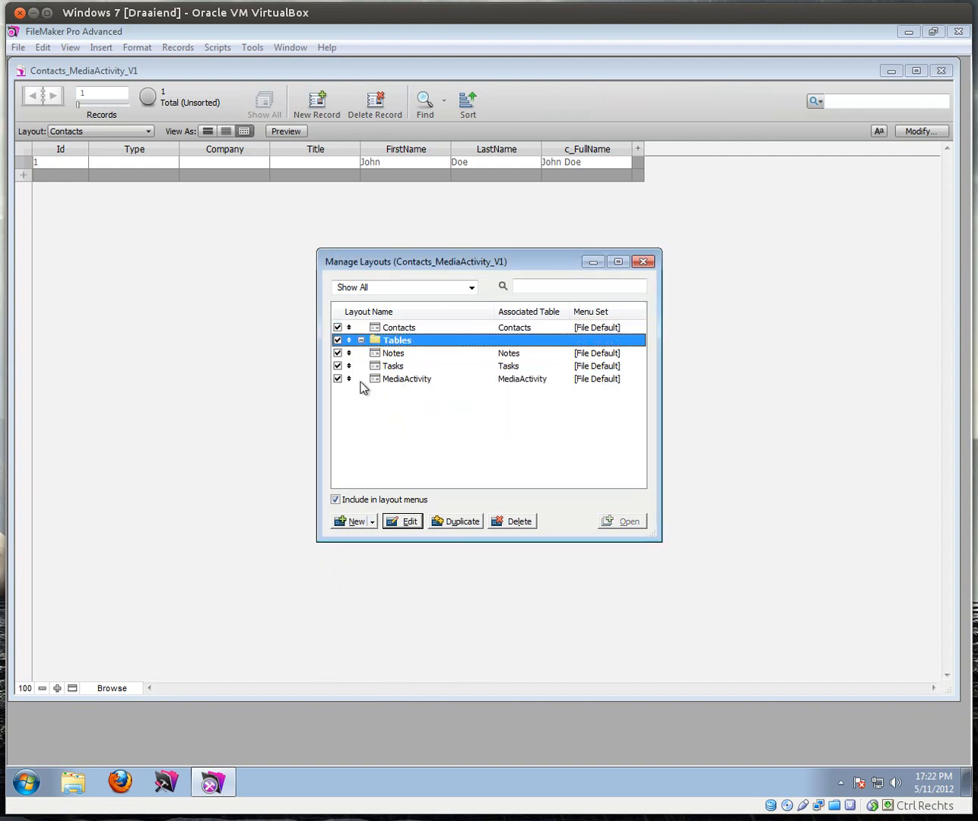
Step: Move the Contacts layout into the Tables folder and close Manage Layouts
left_click(349, 327)
left_click_drag(349, 327, 374, 380)
left_click(644, 262)
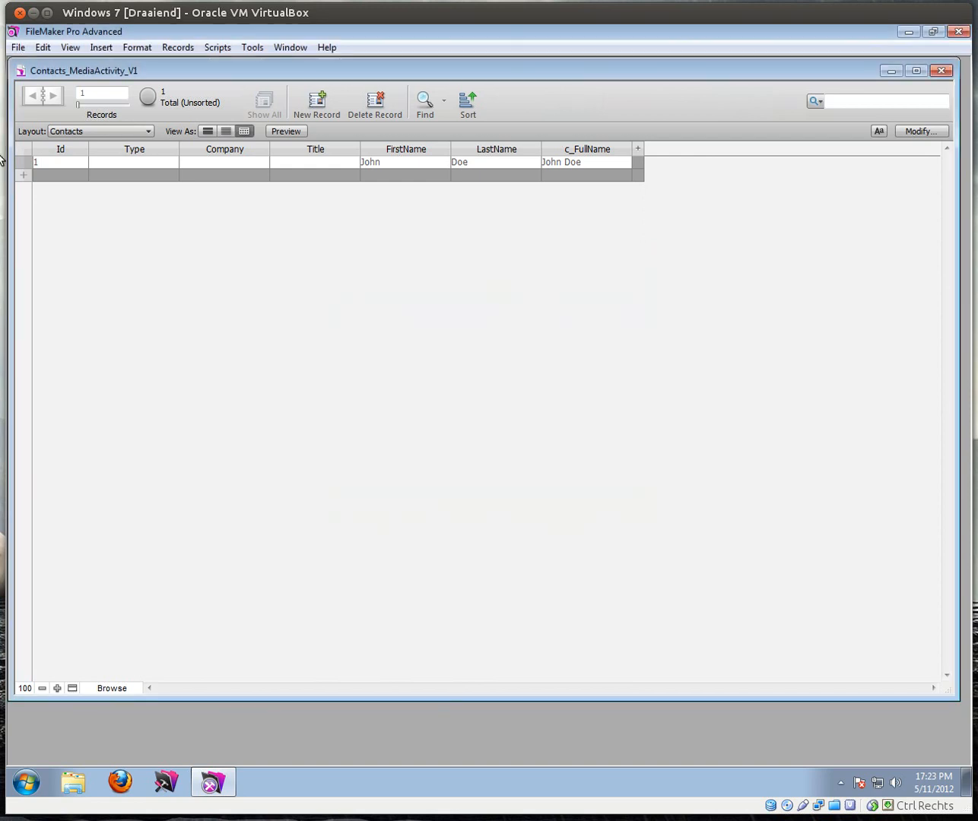
Step: Visit the Notes layout through the Tables folder, then return to Contacts
left_click(76, 133)
mouse_move(110, 149)
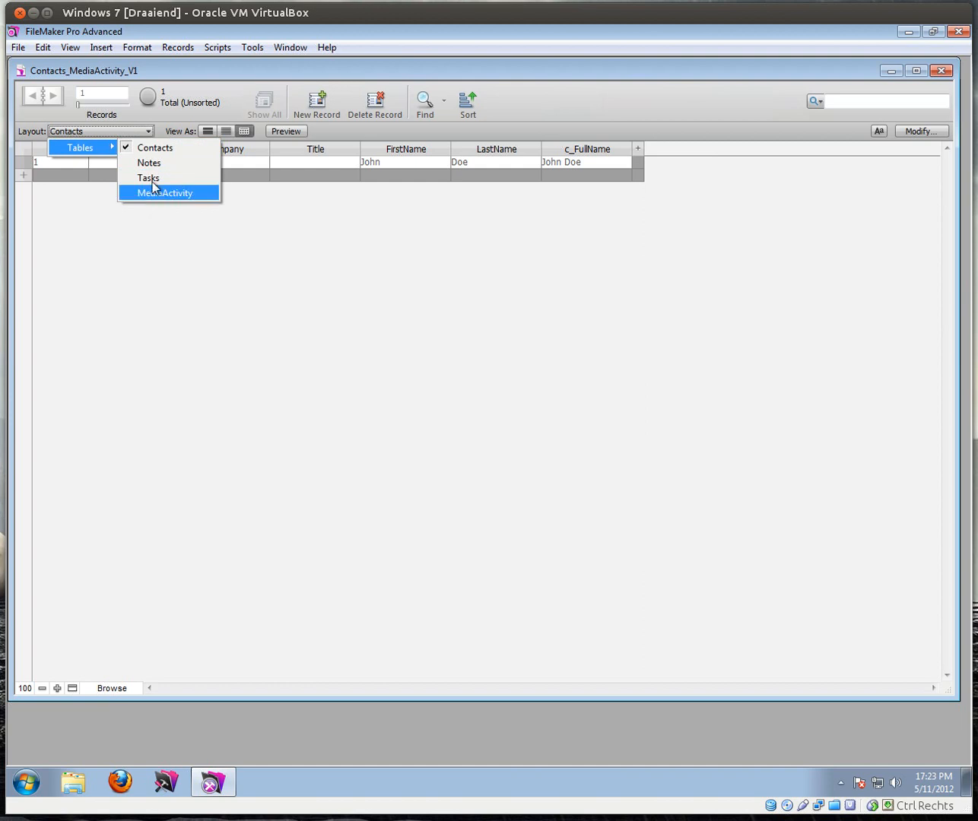
left_click(152, 162)
left_click(124, 131)
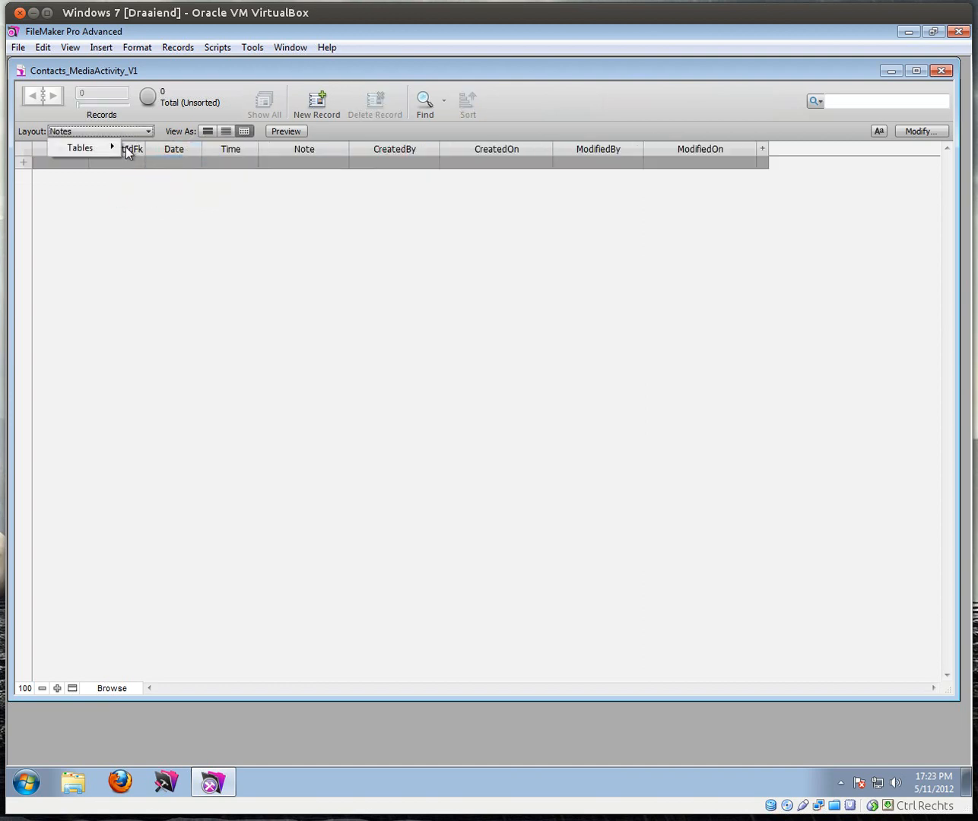
left_click(136, 146)
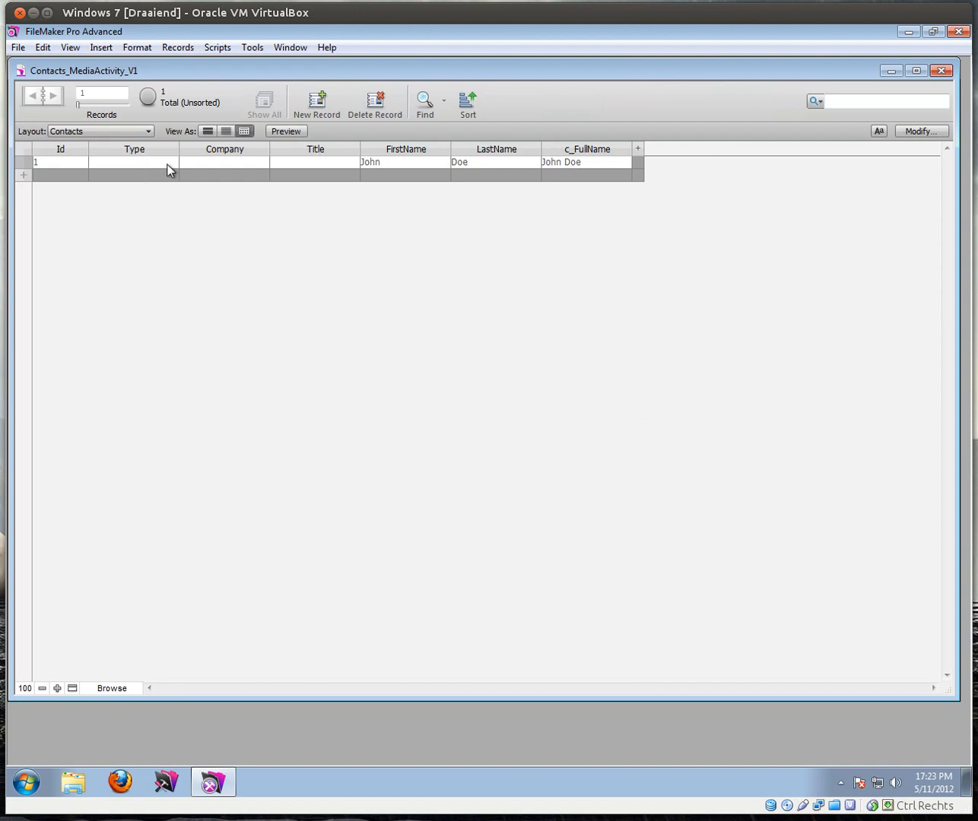
Step: Show the Contacts record in Form View and switch to Layout mode
left_click(147, 132)
left_click(153, 115)
left_click(207, 133)
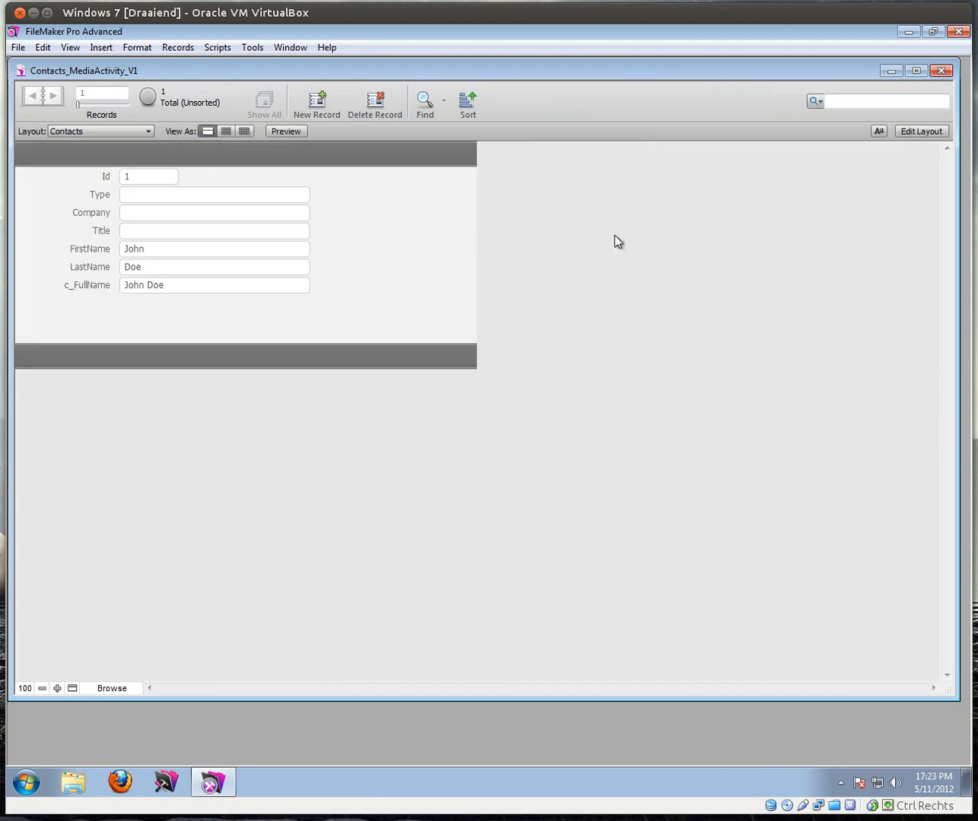
left_click(919, 130)
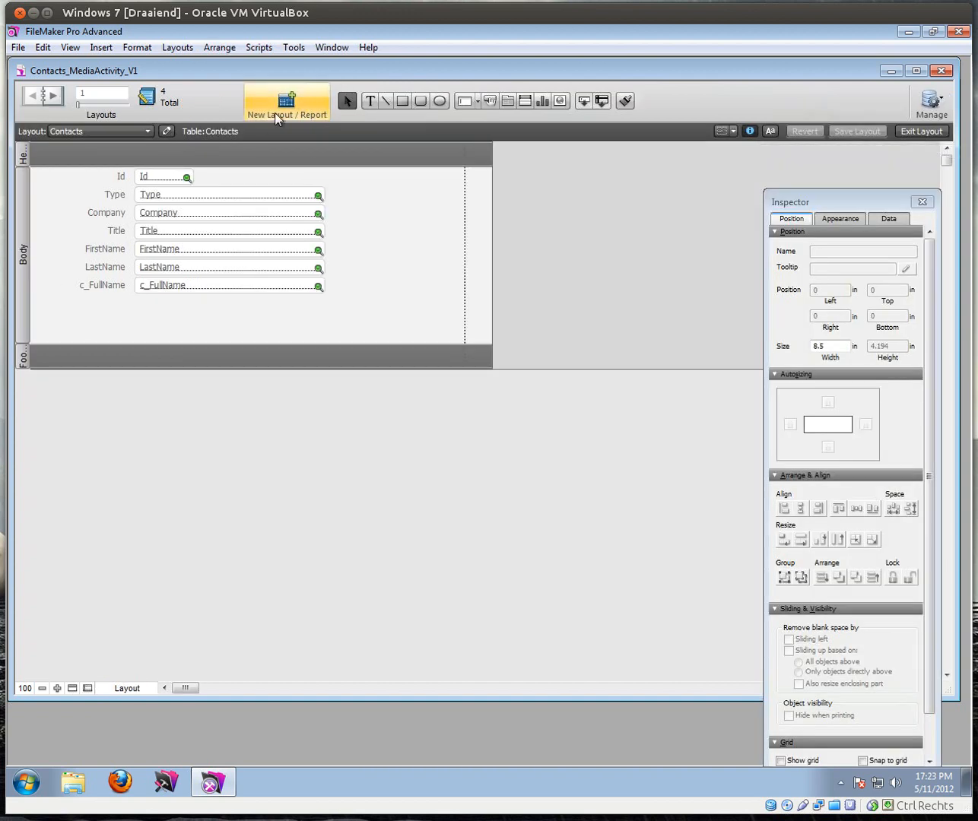
Step: Start a new Standard form layout named LayContact and continue to field selection
left_click(279, 102)
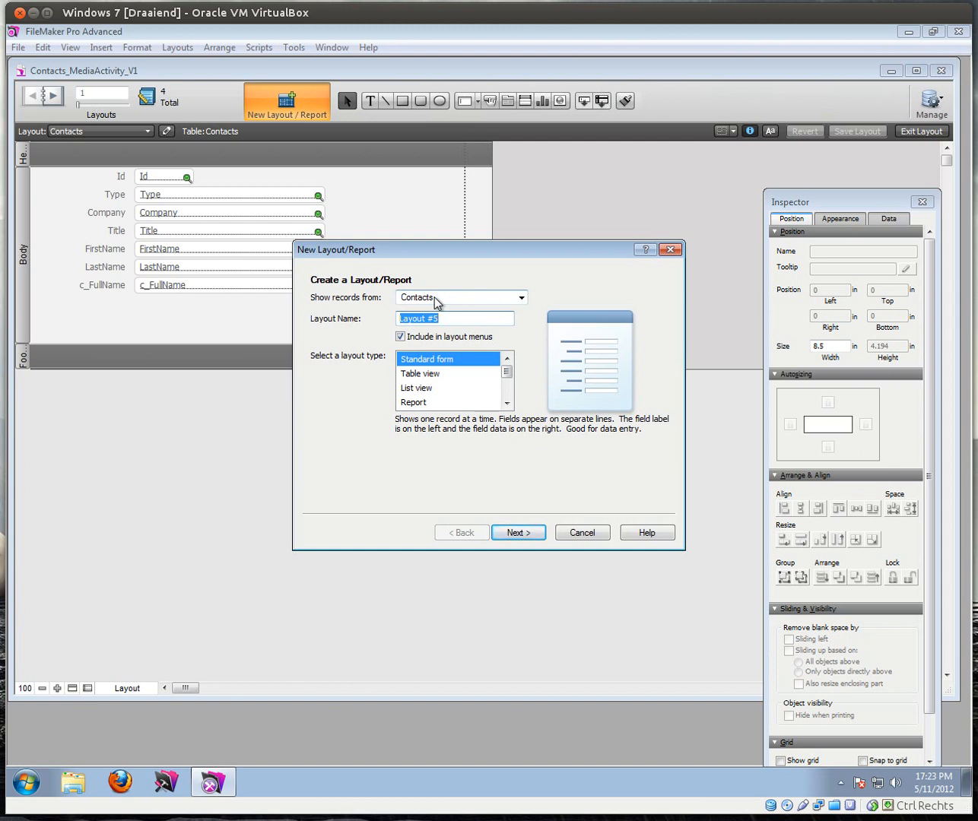
type("LayContact")
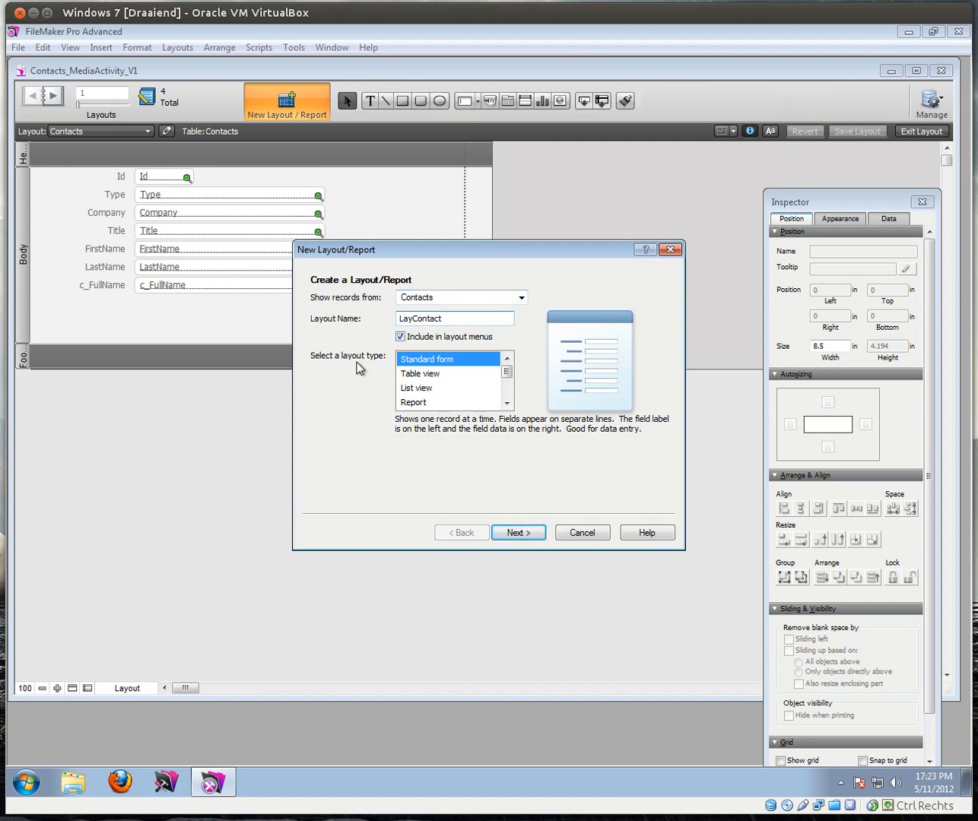
left_click(523, 532)
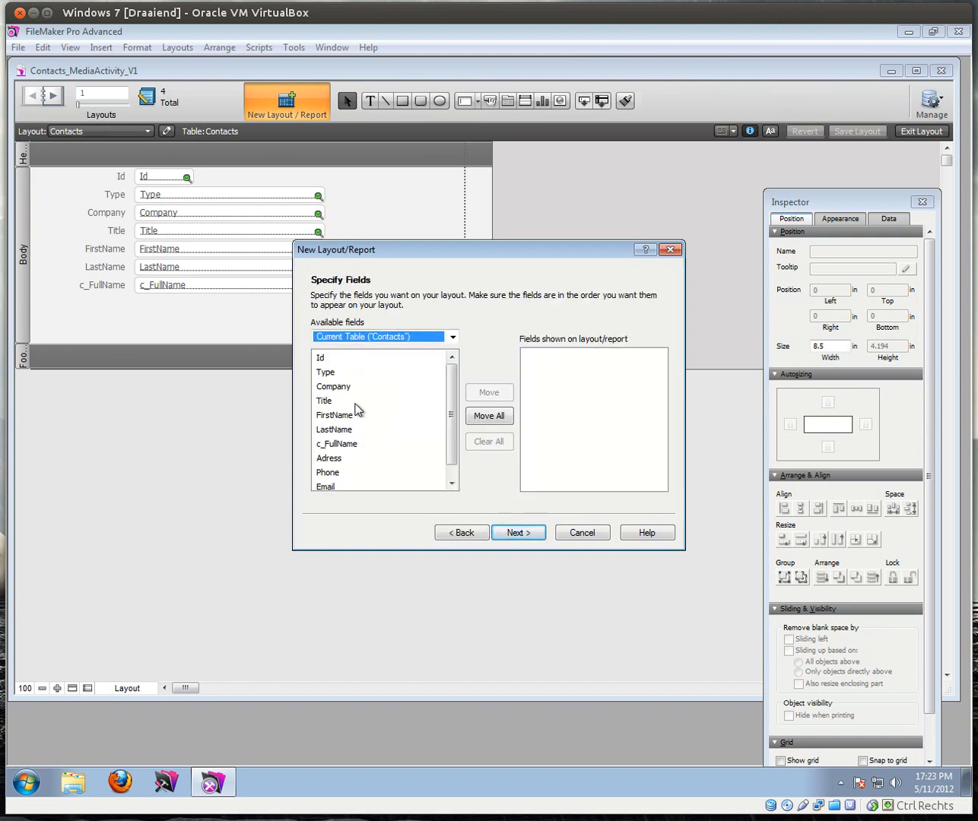
Step: Add all Contacts fields to the layout except Id and c_FullName
left_click(498, 422)
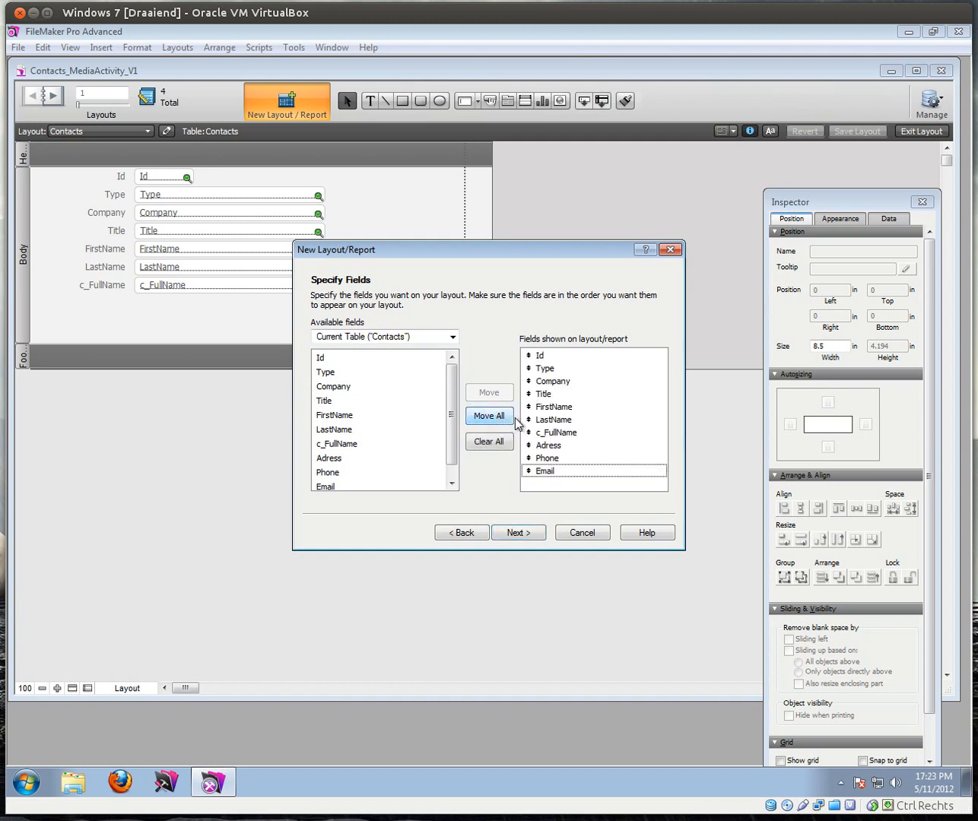
left_click(540, 357)
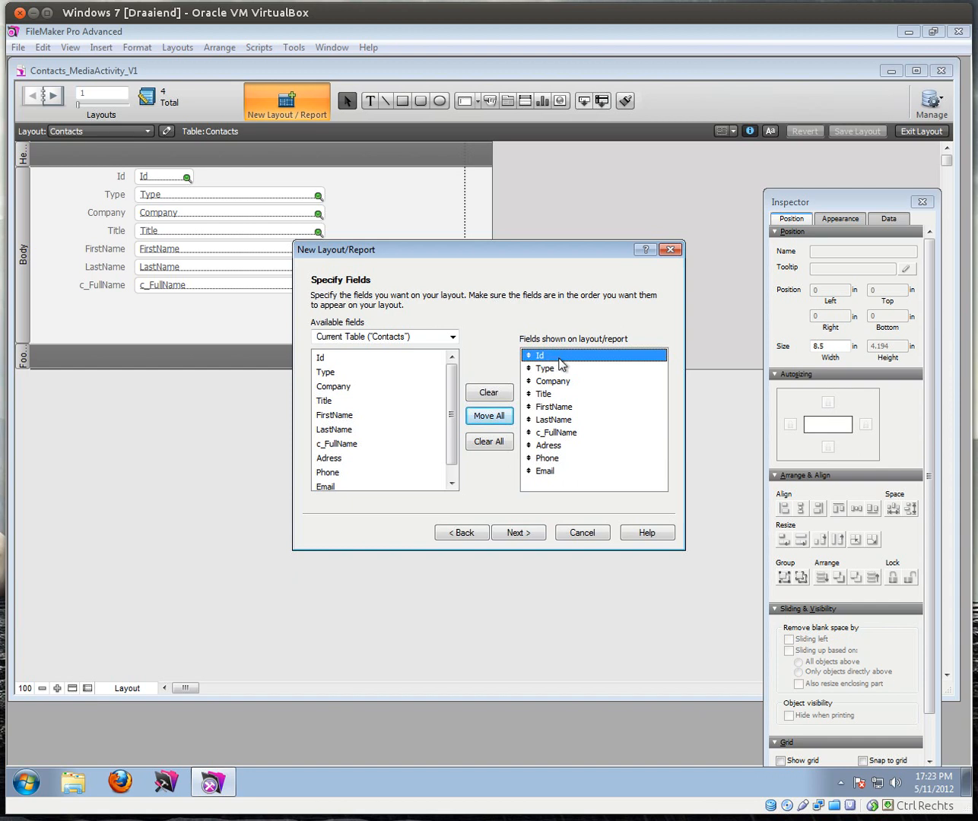
left_click(492, 397)
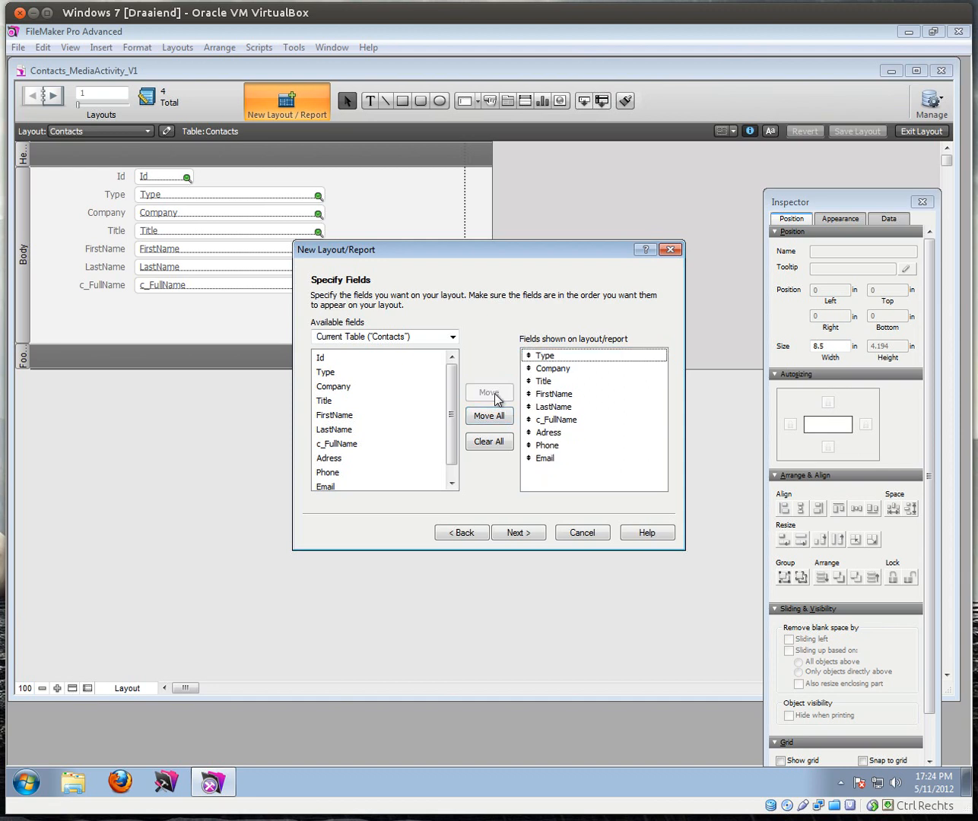
left_click(546, 420)
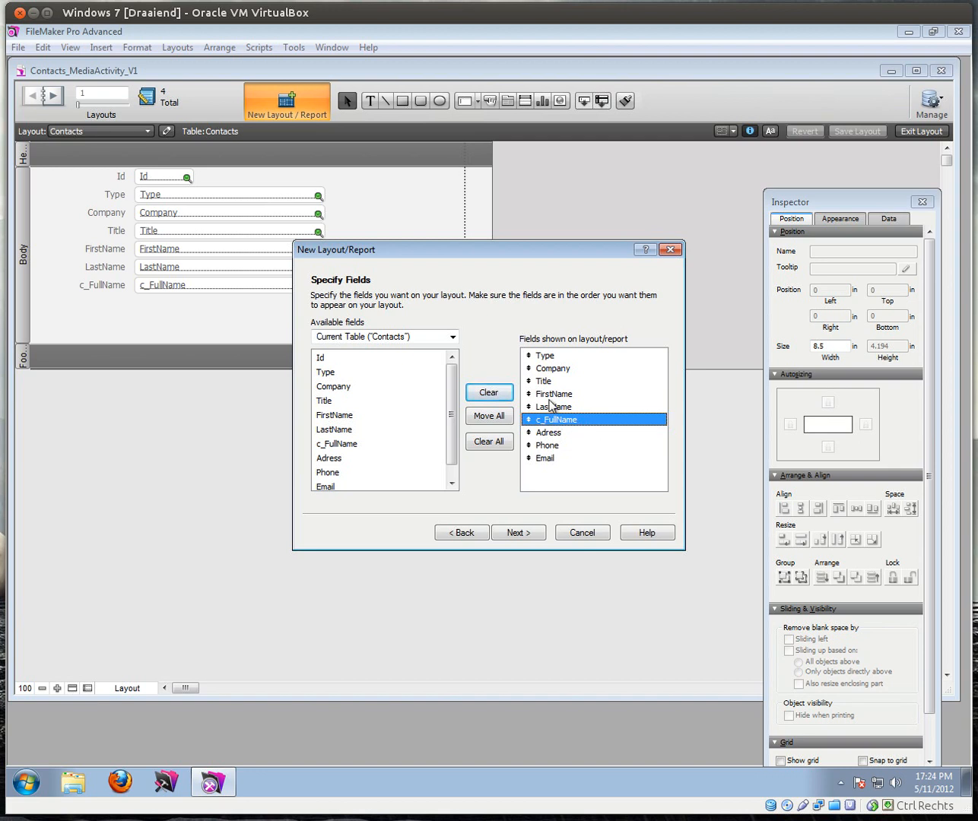
left_click(488, 394)
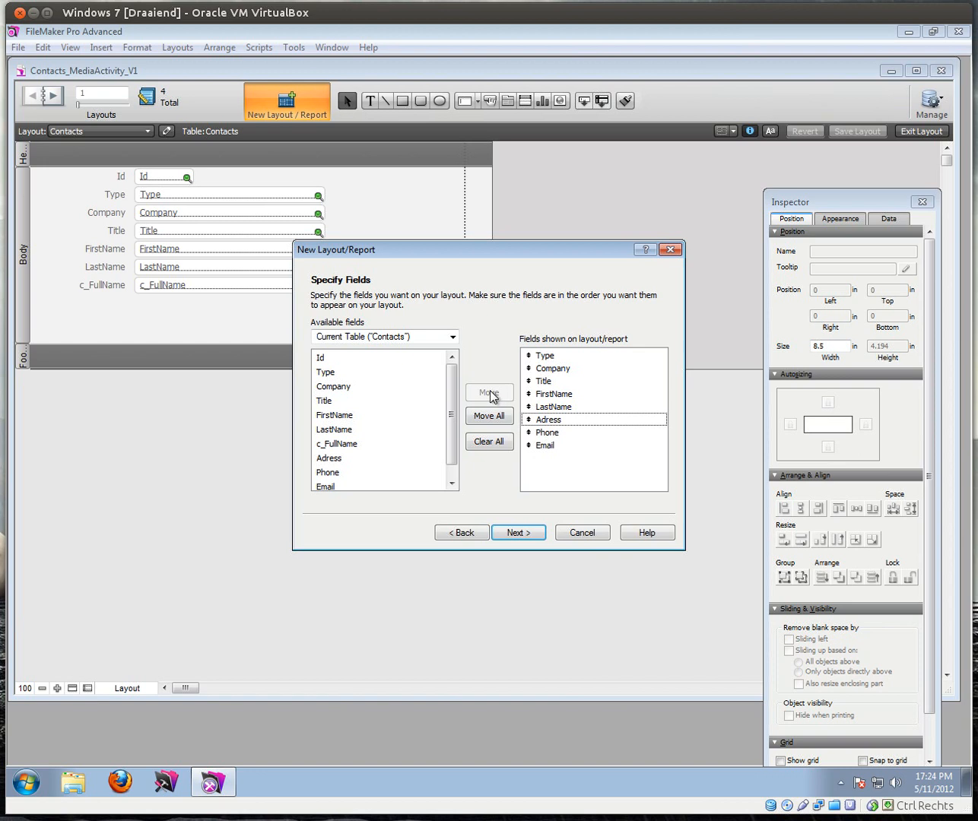
left_click(520, 530)
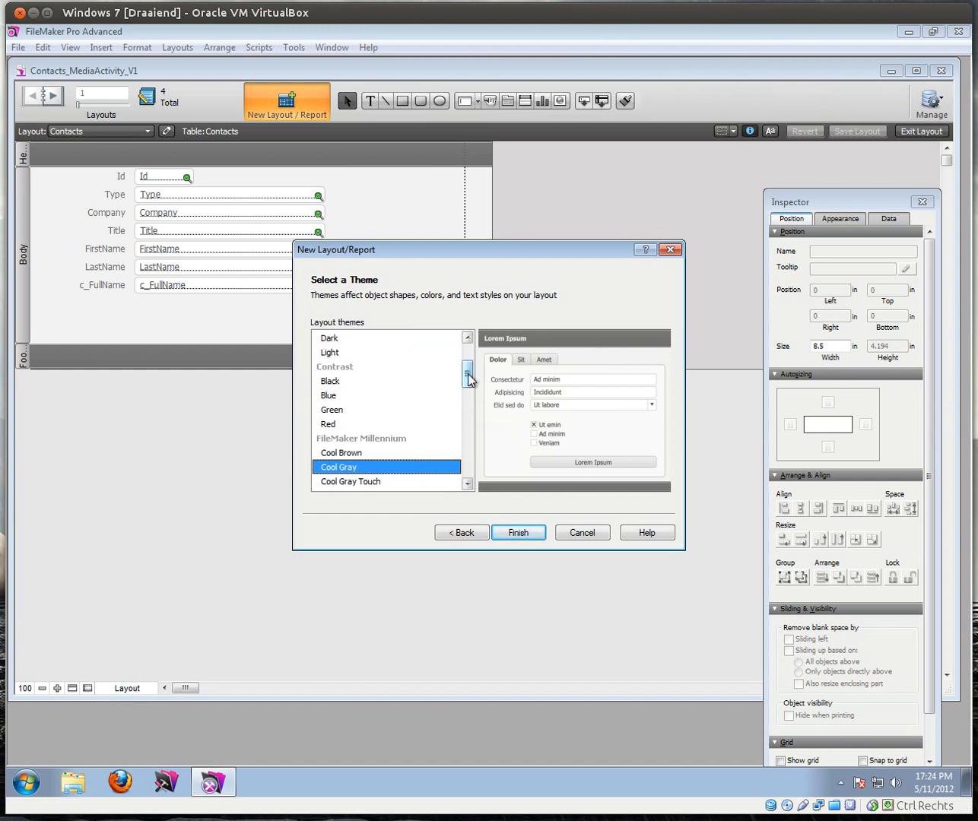
Step: Apply the River theme and finish the LayContact layout
left_click_drag(468, 380, 466, 459)
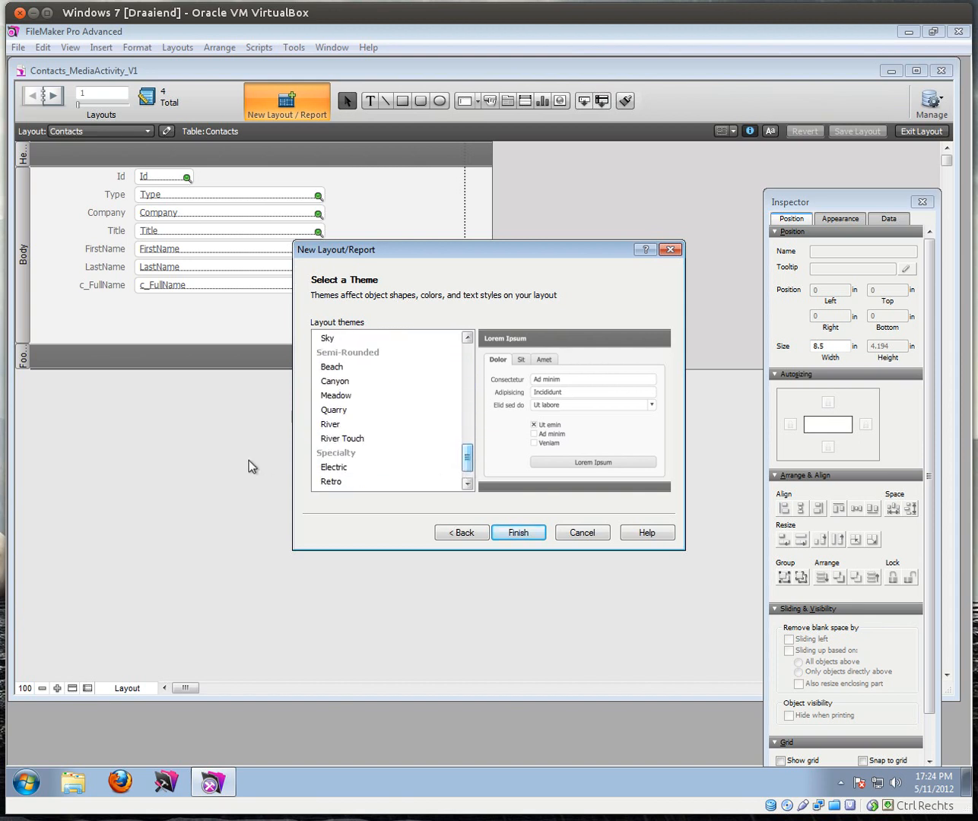
left_click(326, 425)
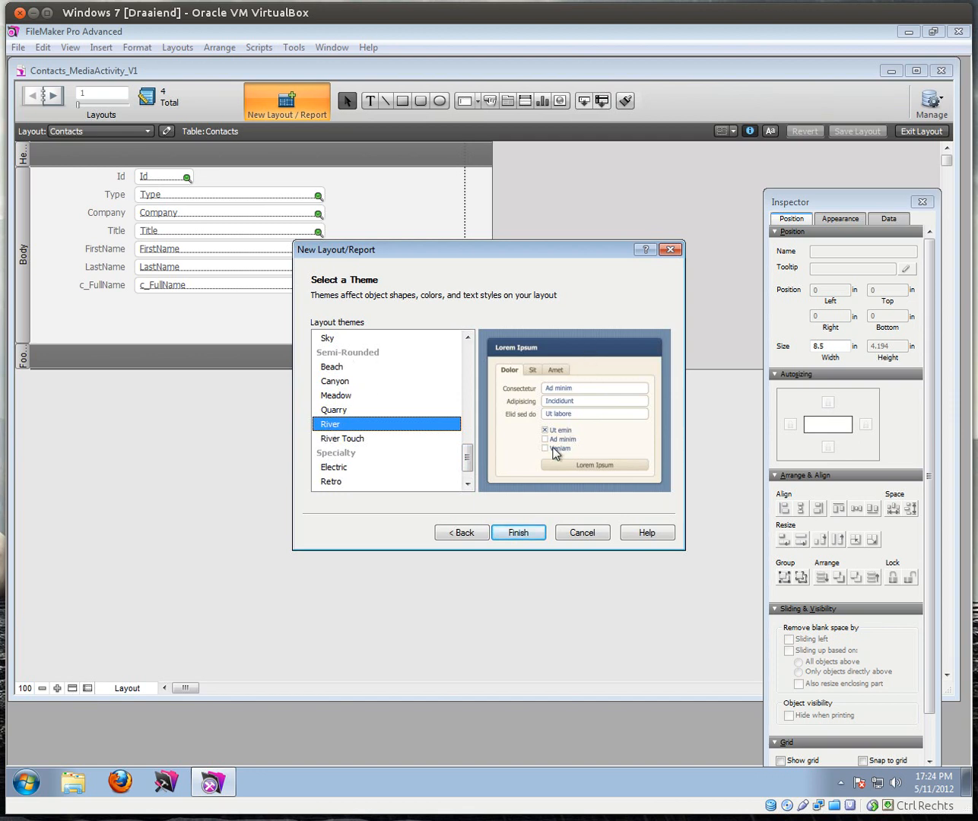
left_click(529, 533)
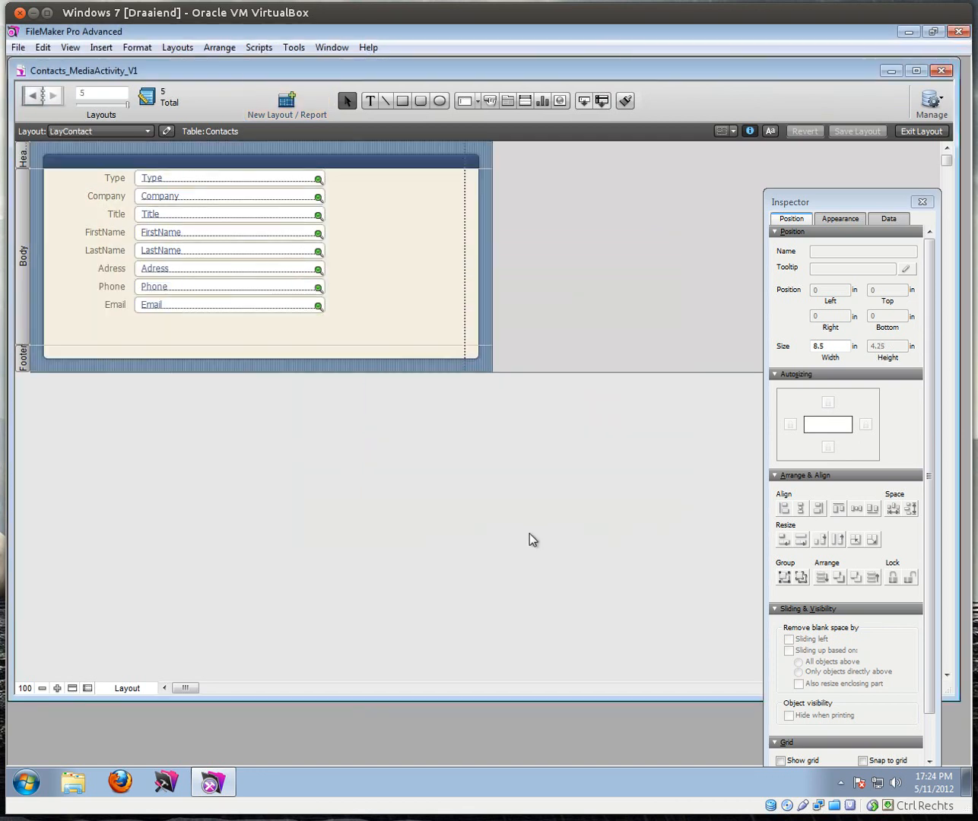
Step: Confirm LayContact is the current layout and exit to Browse mode
left_click(121, 132)
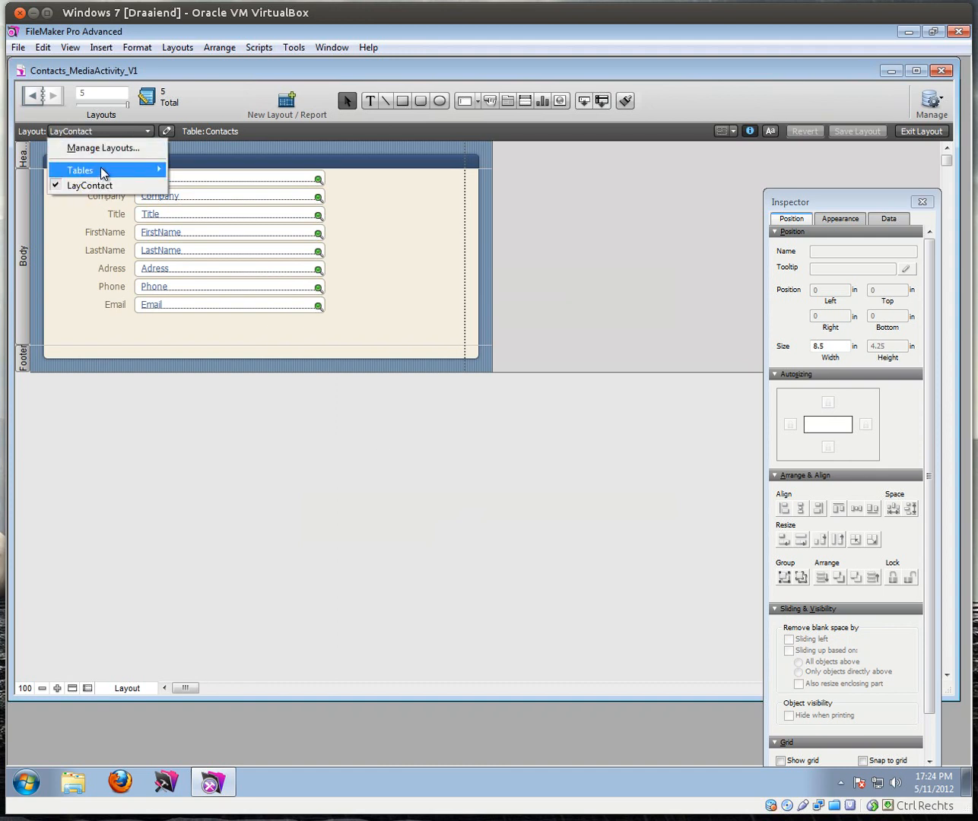
mouse_move(100, 171)
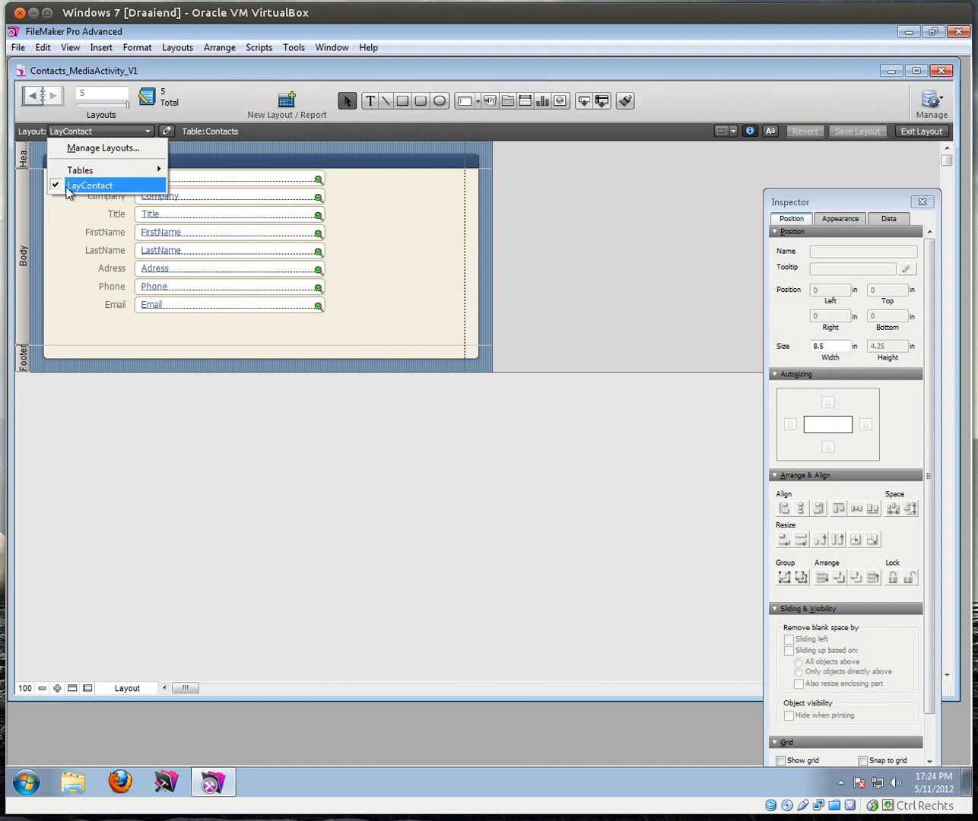
left_click(92, 186)
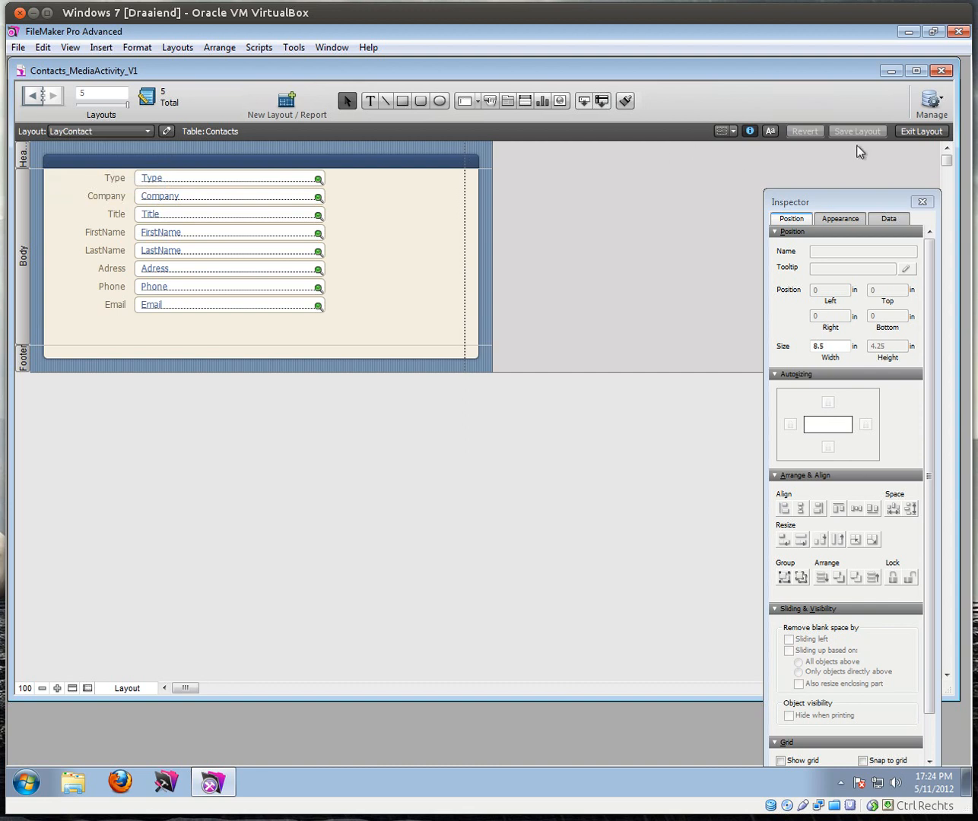
left_click(917, 133)
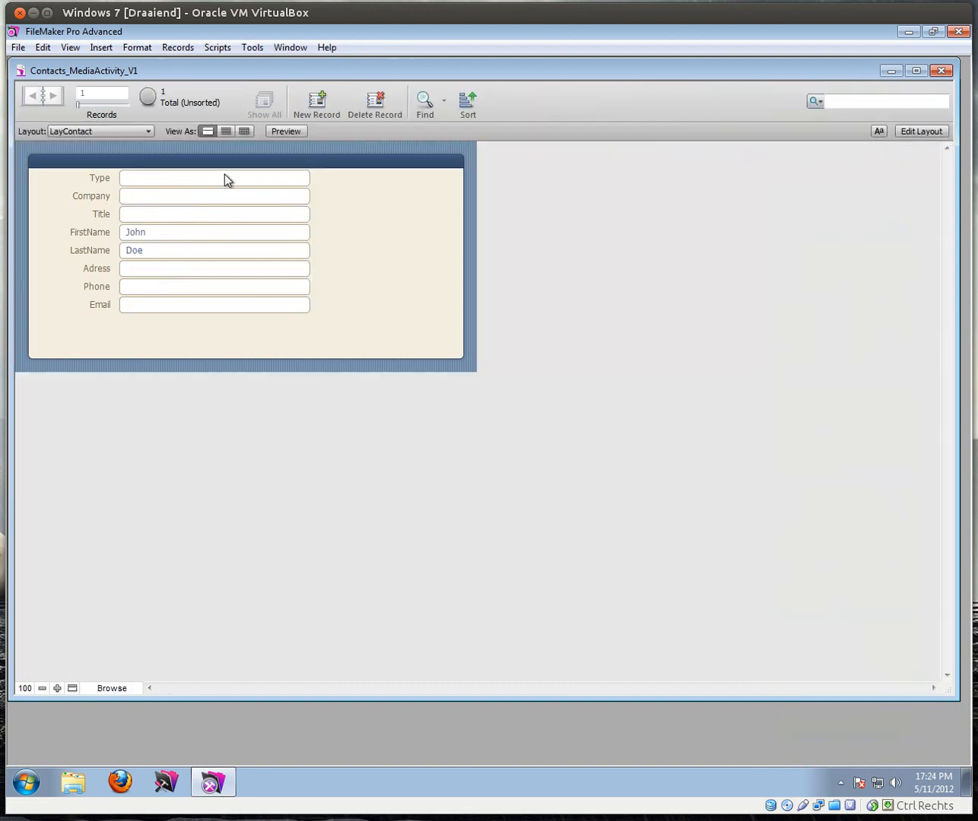
Step: Click into the Type field, then reopen LayContact in Layout mode
left_click(165, 182)
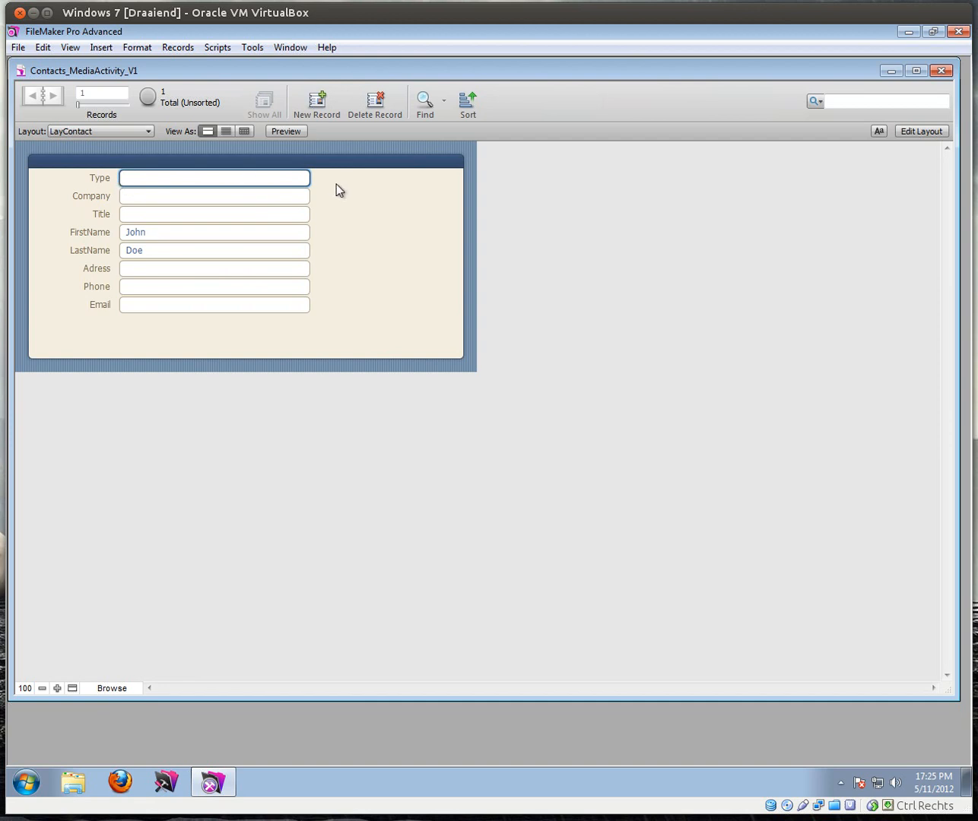
left_click(908, 133)
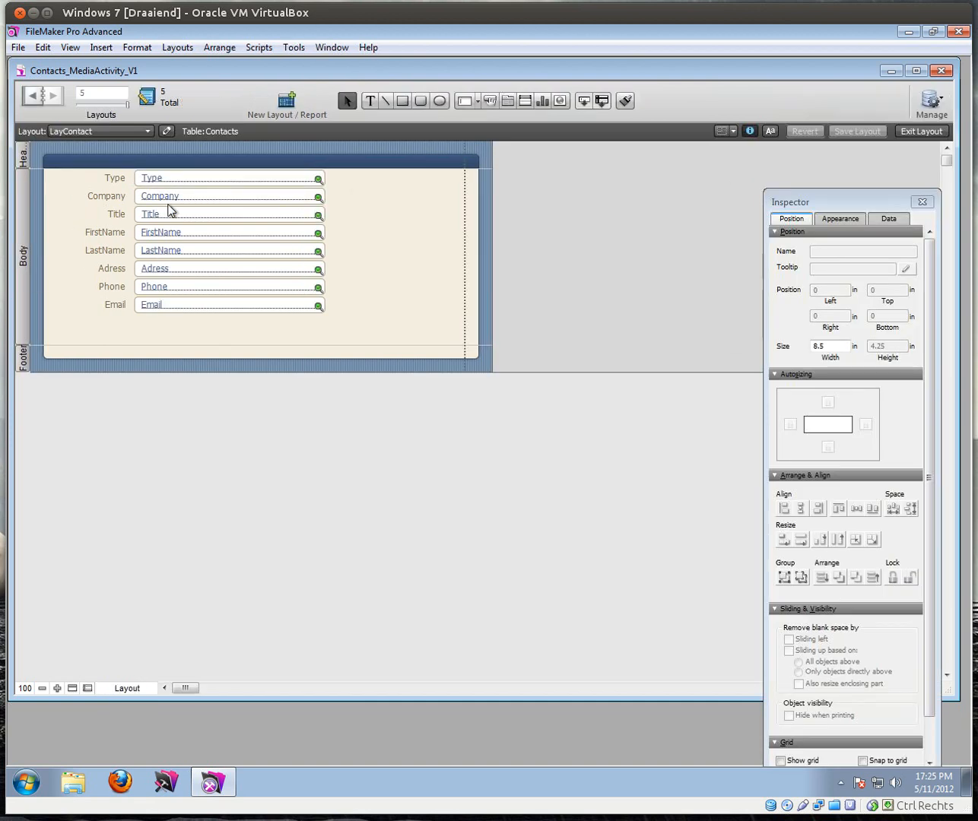
Step: Select the Type field, show its Inspector Data settings, and open the Control Style list
left_click(177, 181)
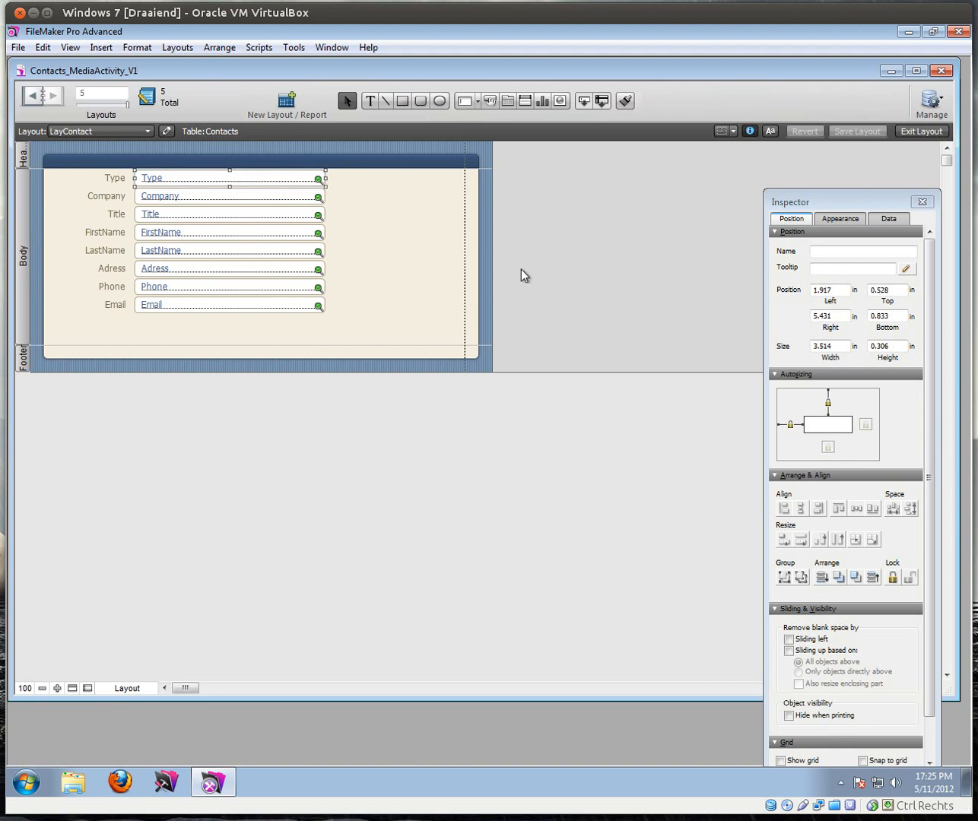
left_click(892, 220)
left_click_drag(865, 206, 864, 164)
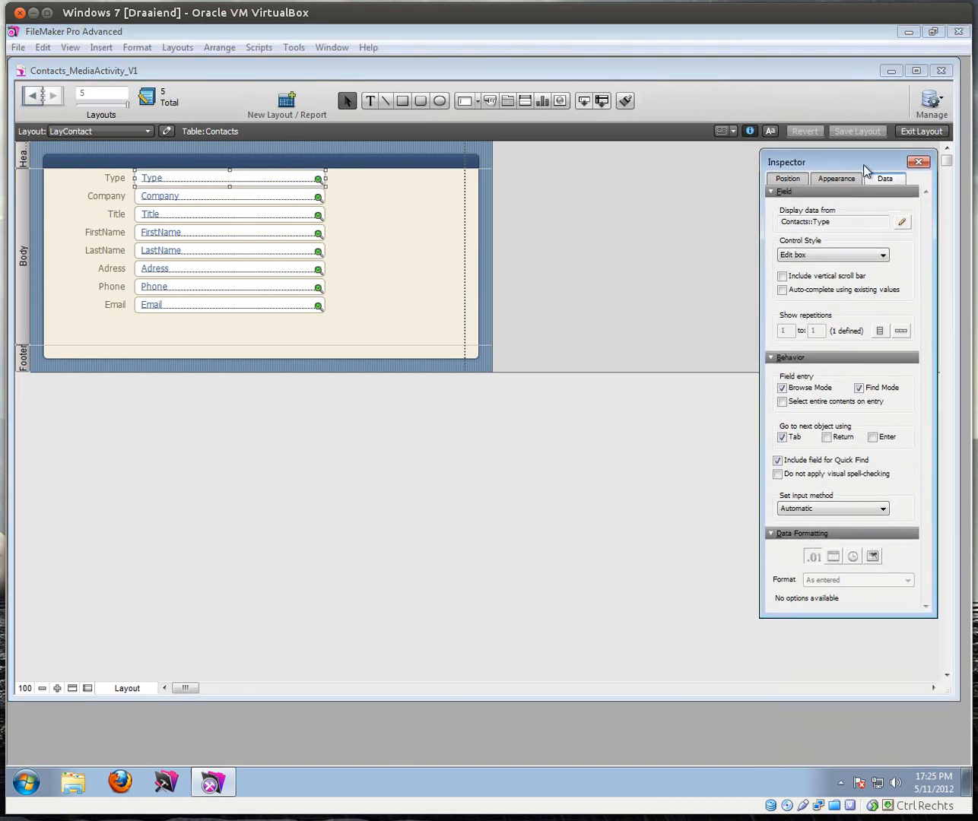
left_click(71, 48)
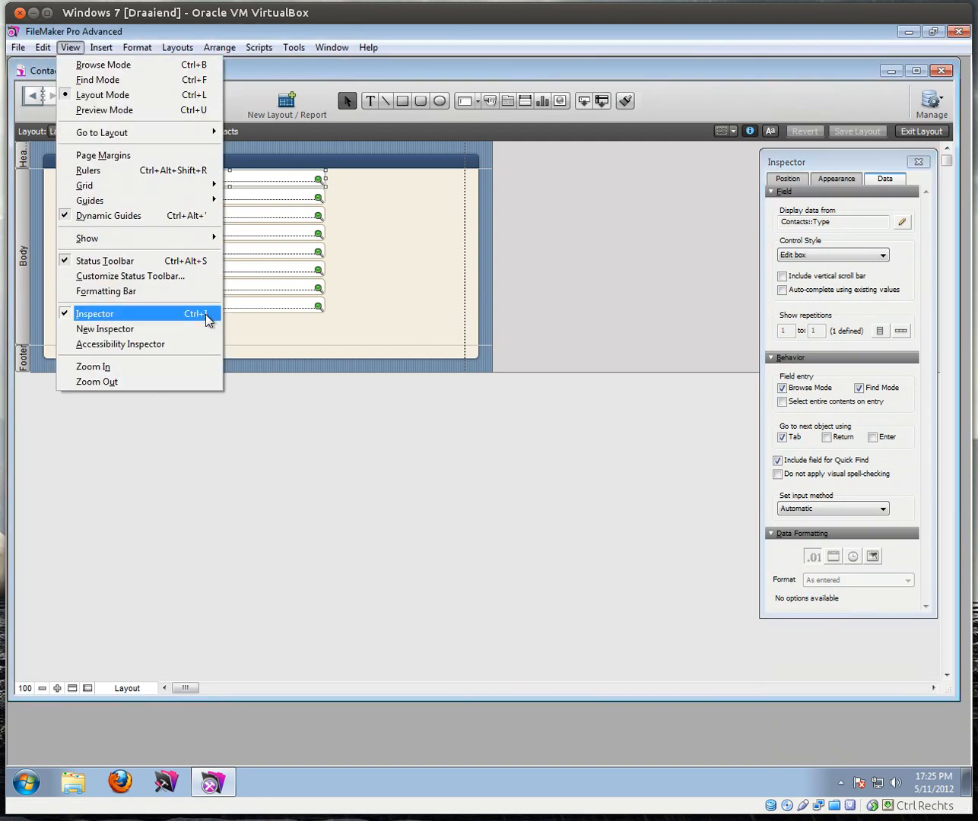
left_click(844, 166)
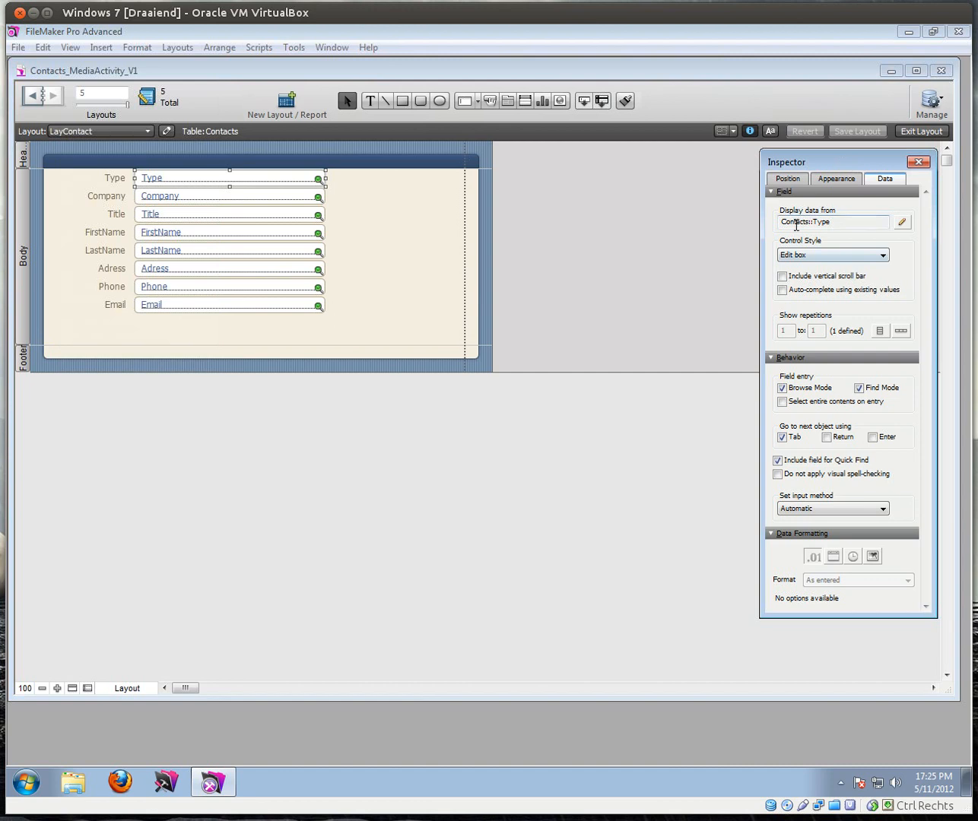
left_click(838, 257)
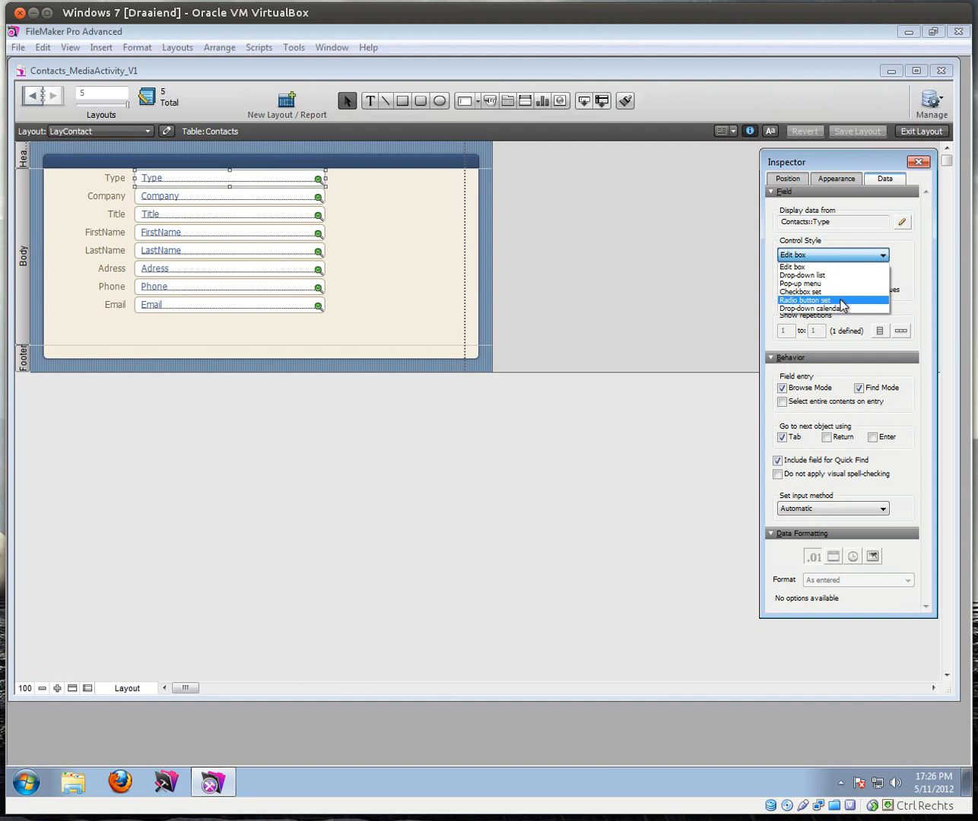
Step: Make the Type field a radio button set and start a new value list named 'Type of Contact'
left_click(840, 301)
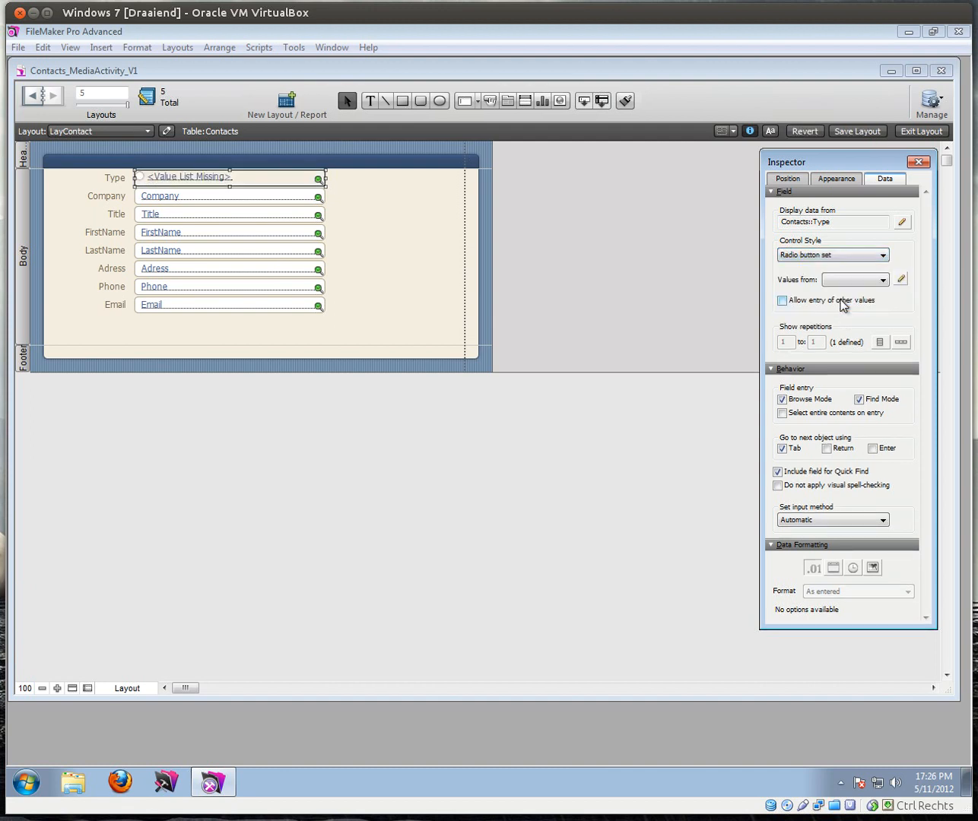
left_click(901, 279)
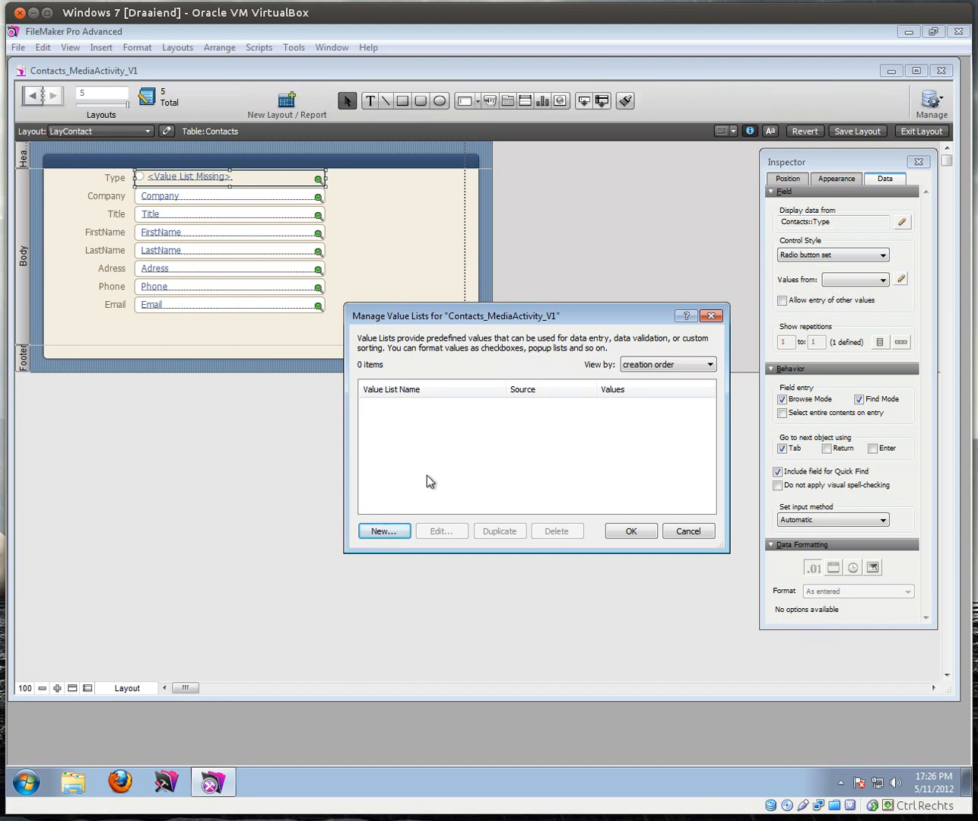
left_click(383, 531)
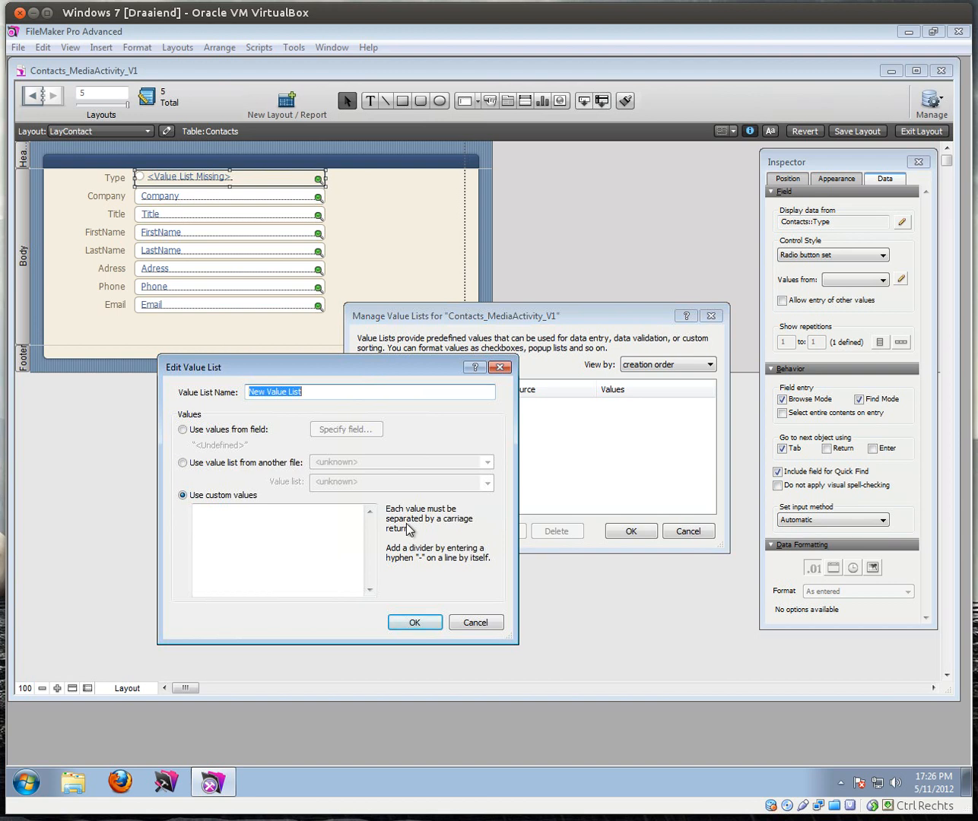
type("Type of Contact")
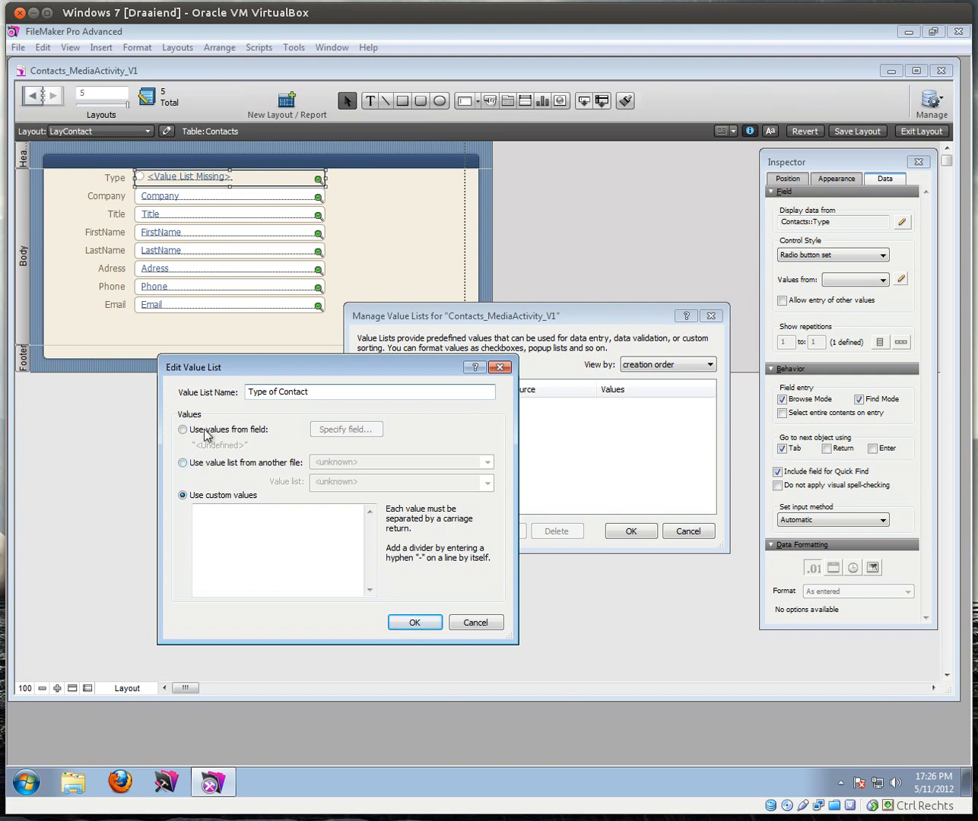
Step: Enter values Client, Media Contact and Prospect, save the list and apply it to Type
left_click(201, 517)
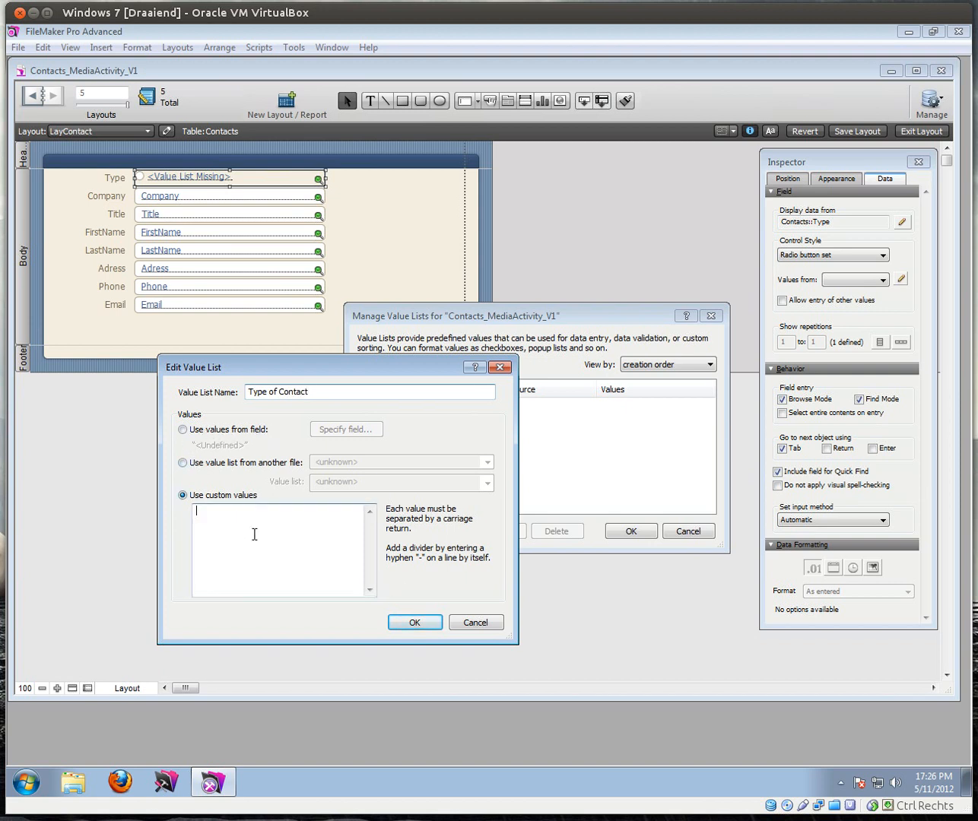
type("Clinet")
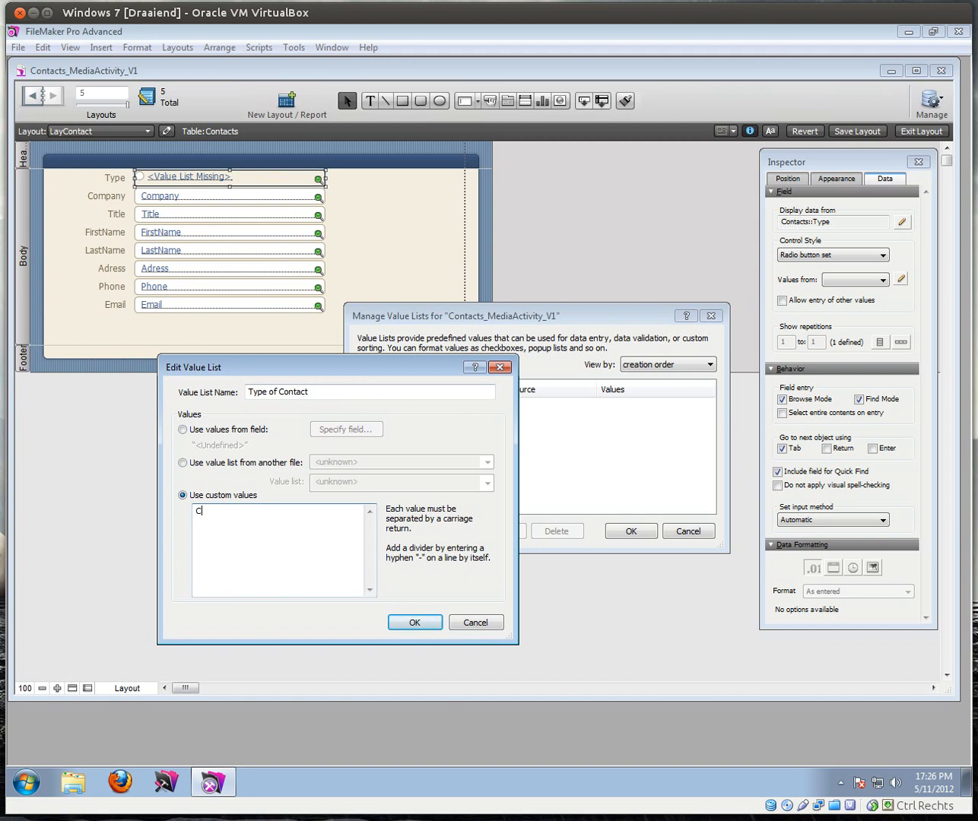
key("BackSpace")
key("BackSpace")
key("BackSpace")
key("BackSpace")
type("lient")
key("Return")
type("Media Contact Prospect")
left_click(426, 628)
left_click(631, 531)
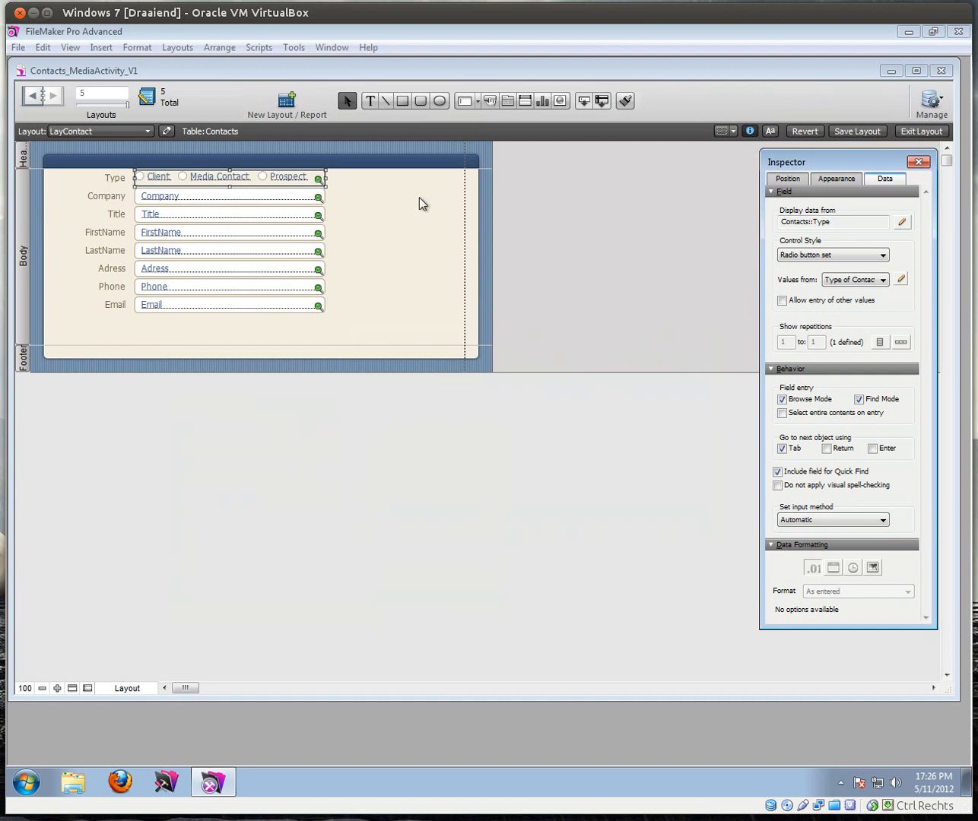
left_click(935, 133)
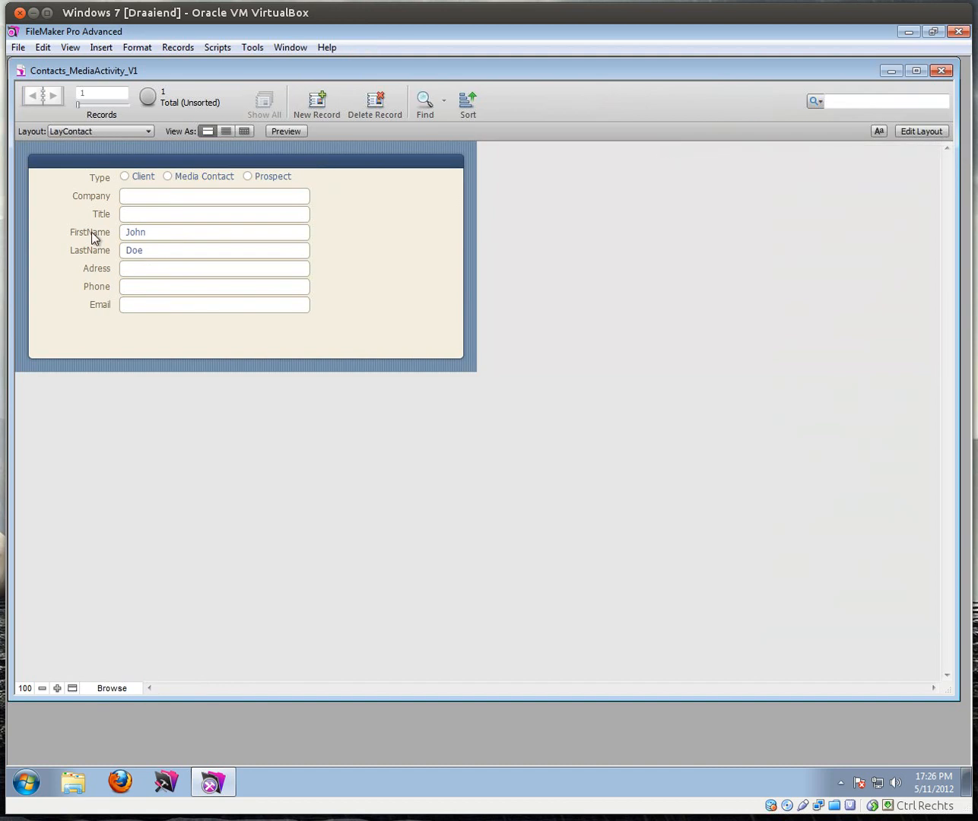
Step: Try the Type radio buttons, ending with the contact set to Client
left_click(124, 176)
left_click(168, 177)
left_click(247, 176)
left_click(168, 178)
left_click(126, 177)
Step: View the records as a table and widen the Type column to show all choices
left_click(243, 130)
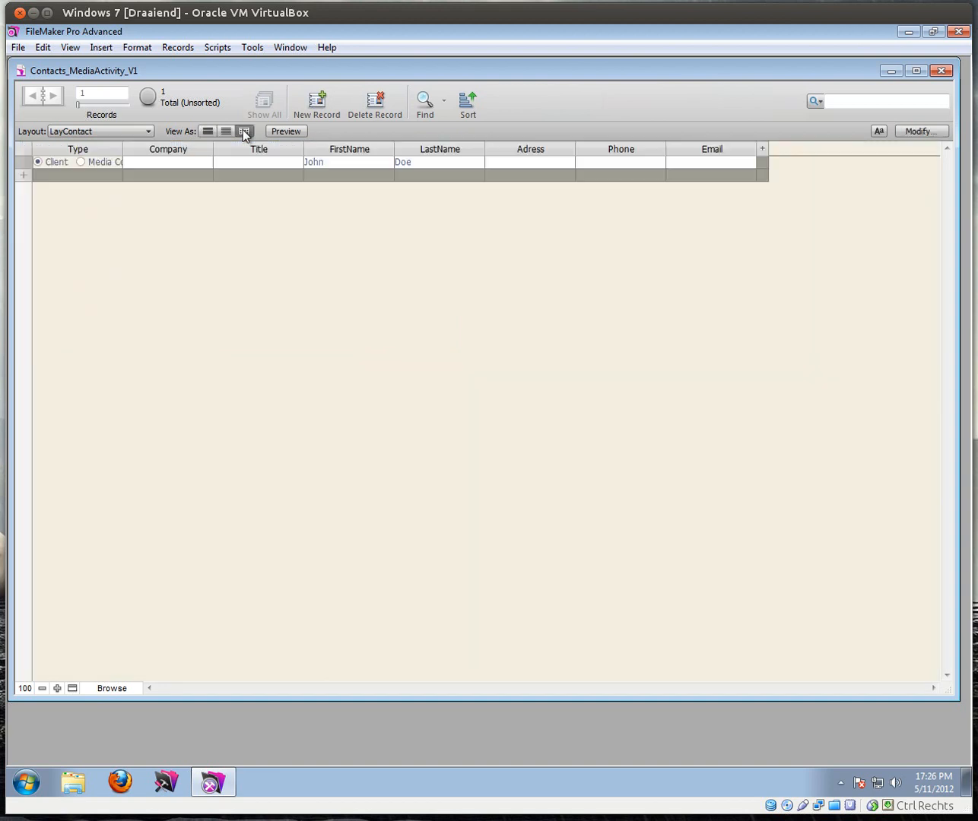
left_click(117, 149)
left_click(130, 149)
left_click_drag(121, 147, 231, 145)
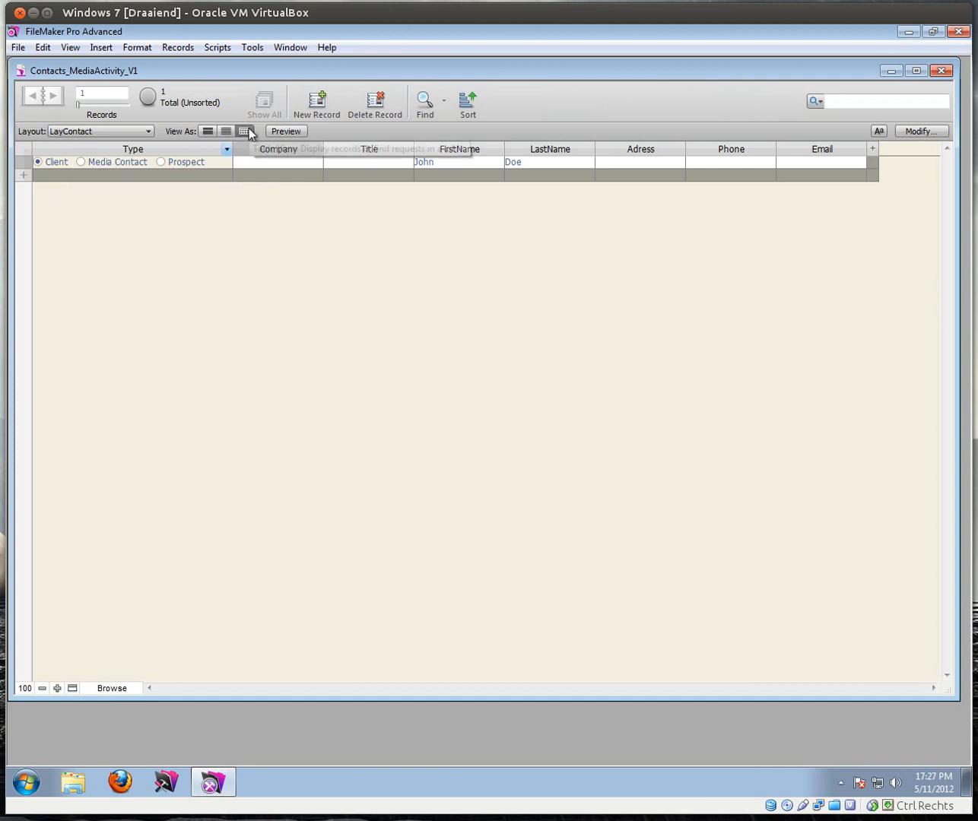
Step: Switch to the Contacts layout from the Layout popup
left_click(132, 130)
mouse_move(94, 149)
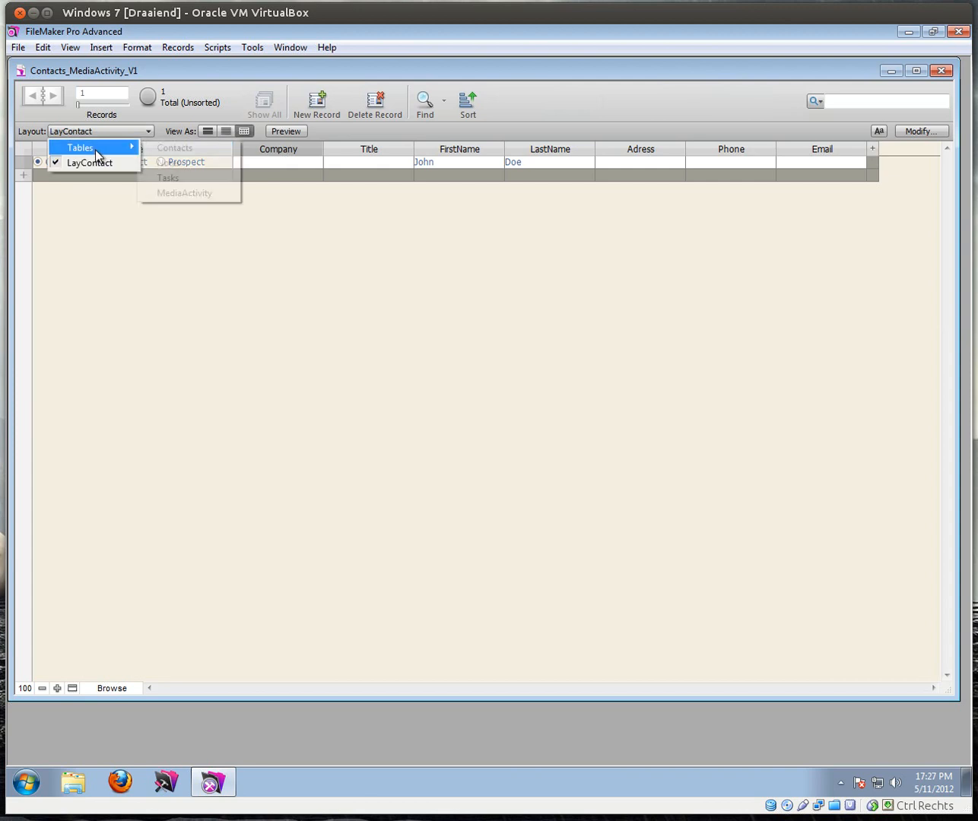
left_click(170, 148)
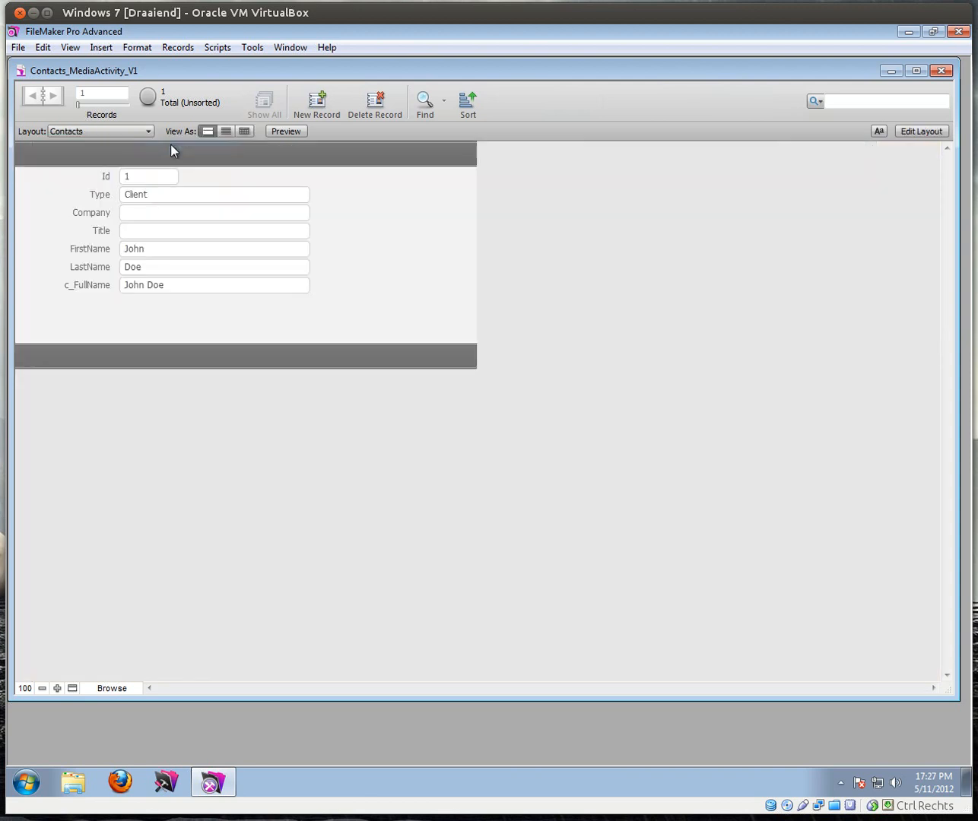
Step: View the Contacts records as a table, then return to LayContact in form view
left_click(244, 130)
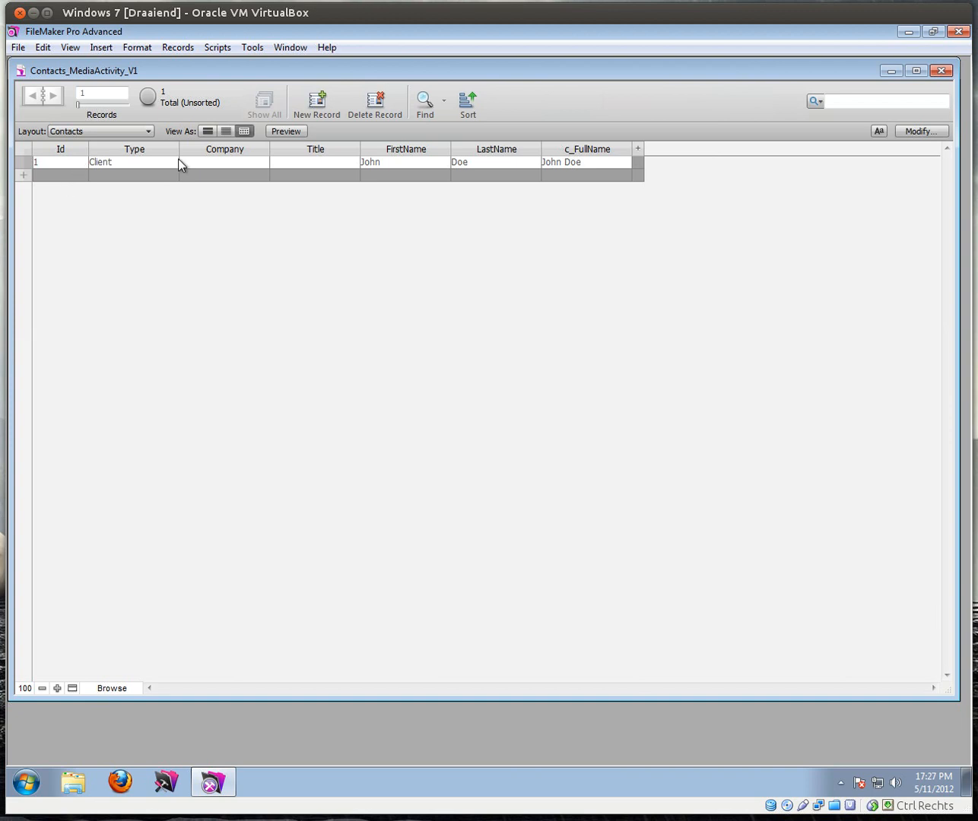
left_click(114, 161)
left_click(111, 131)
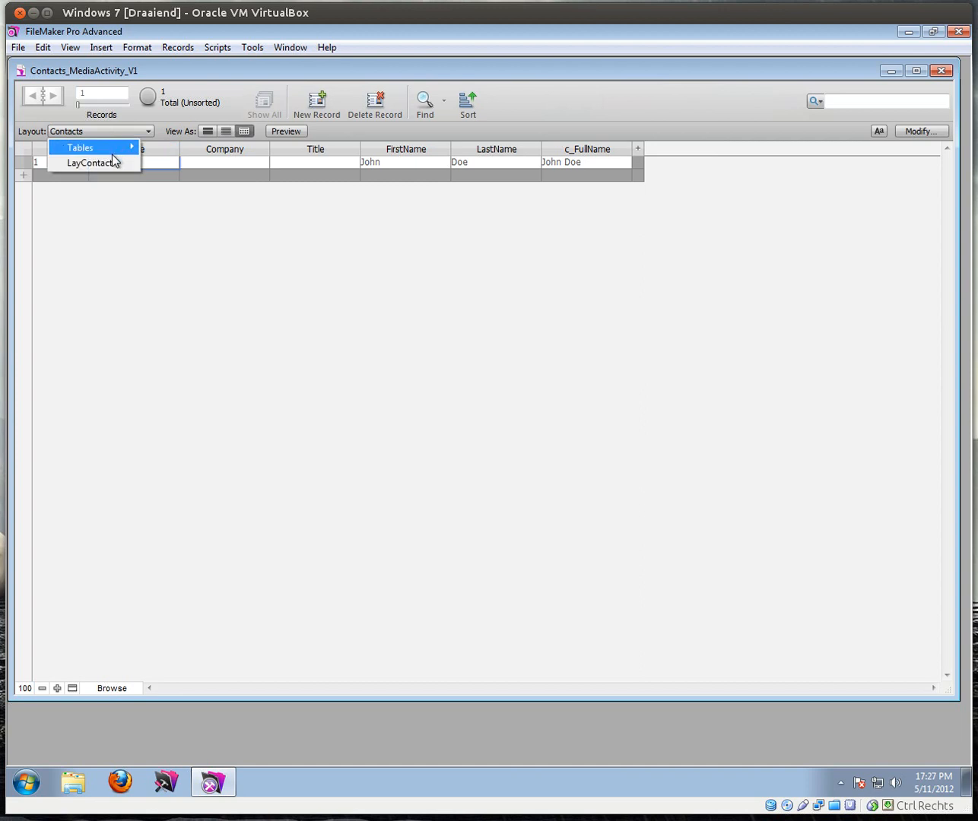
left_click(110, 158)
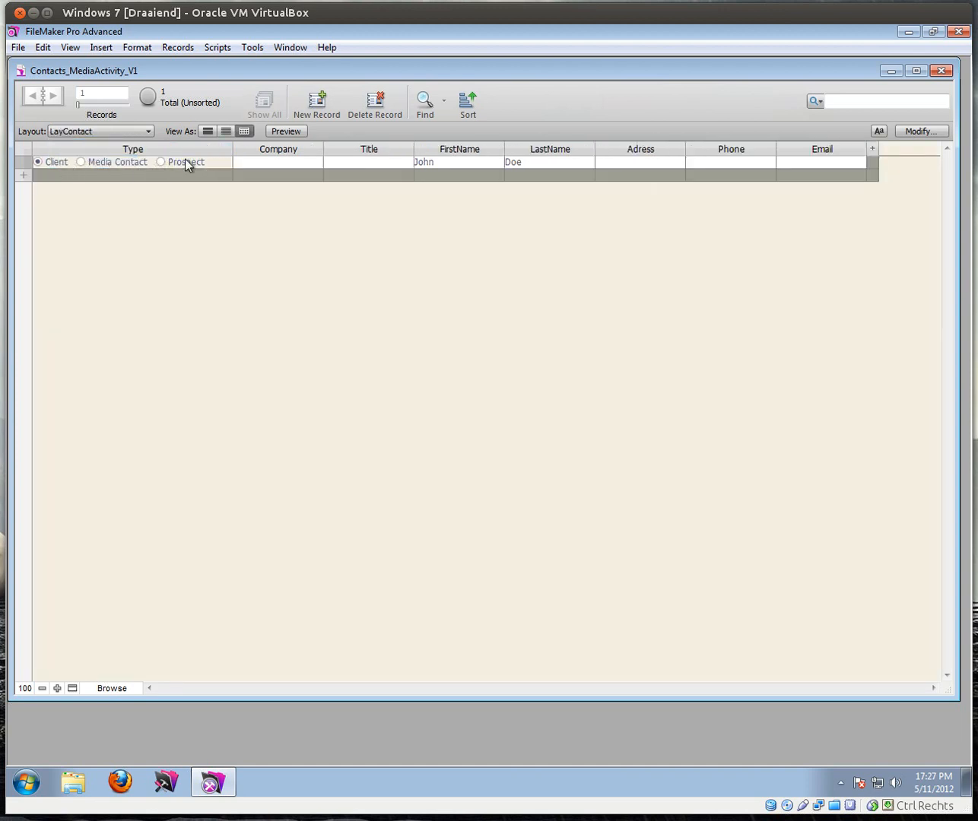
left_click(118, 134)
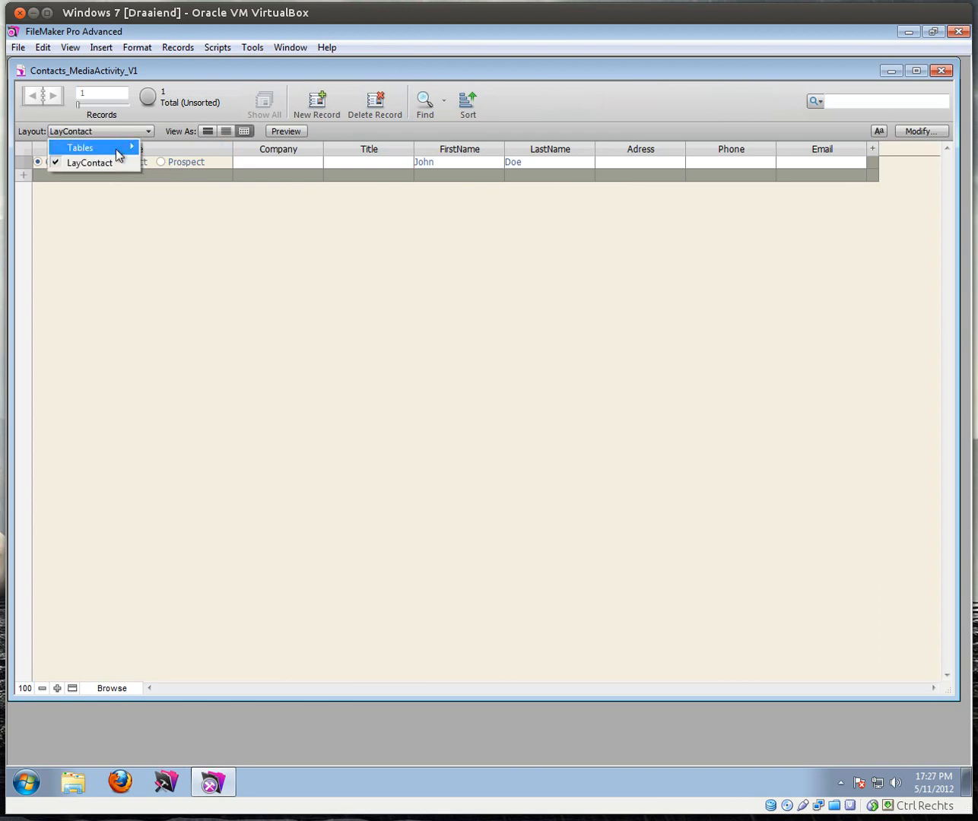
left_click(207, 131)
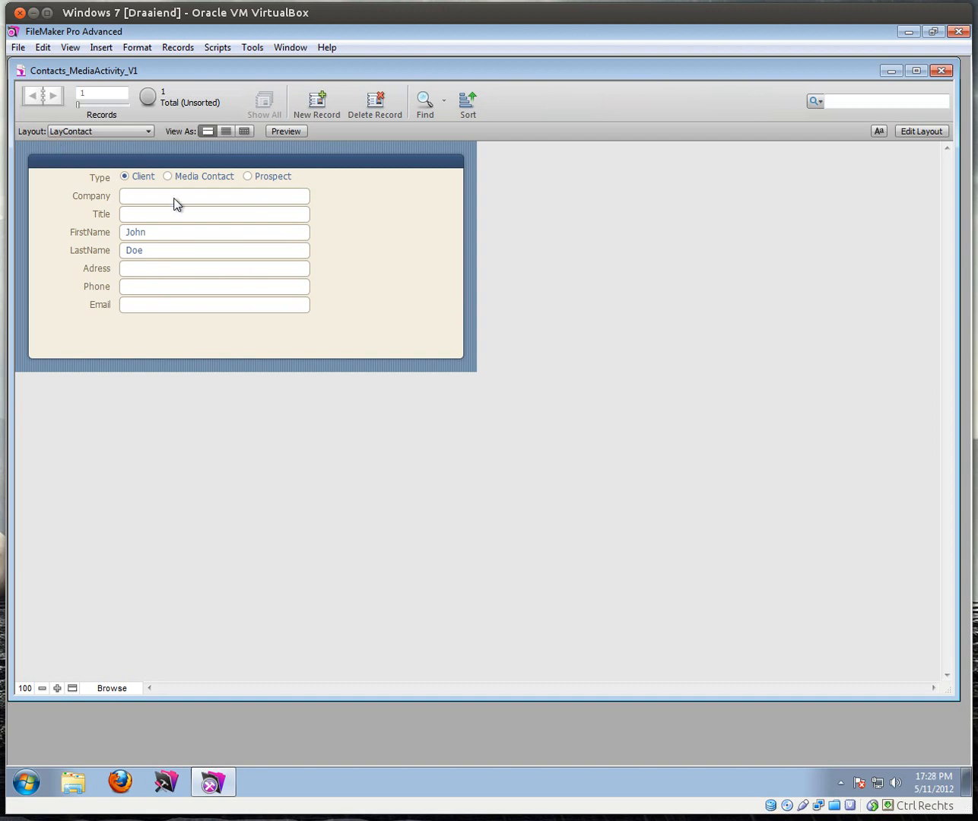
Step: Mark the contact as Media Contact with Company BBC, then enter Layout mode
left_click(140, 195)
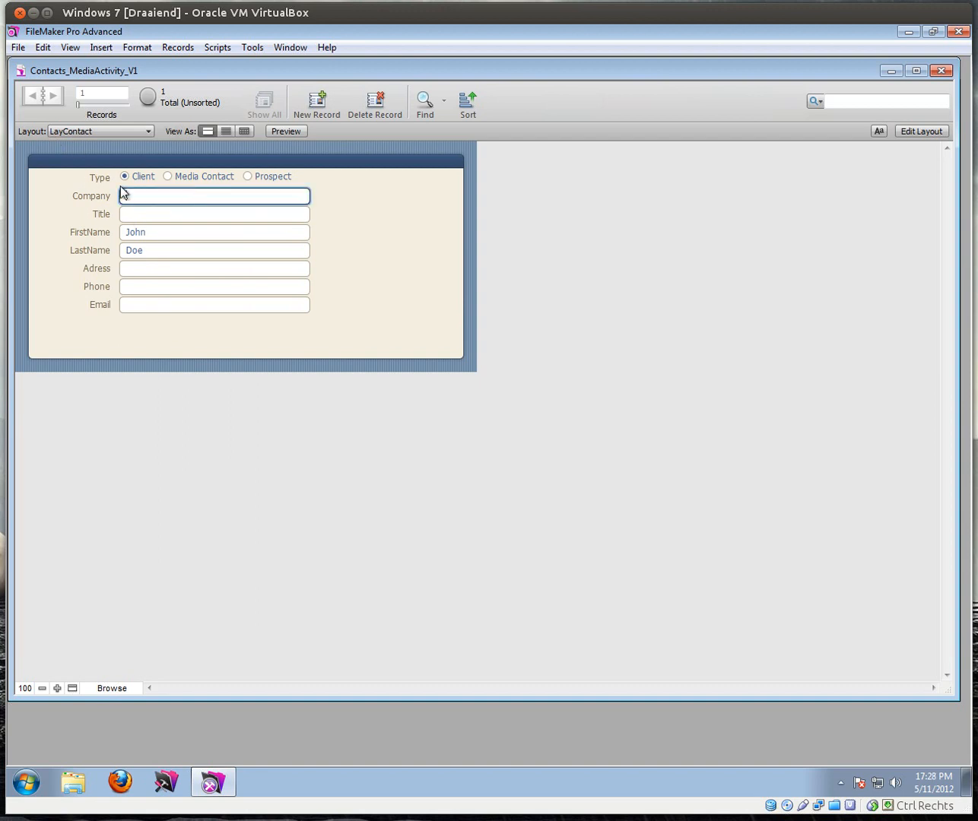
left_click(166, 176)
left_click(138, 196)
type("BBC")
left_click(139, 215)
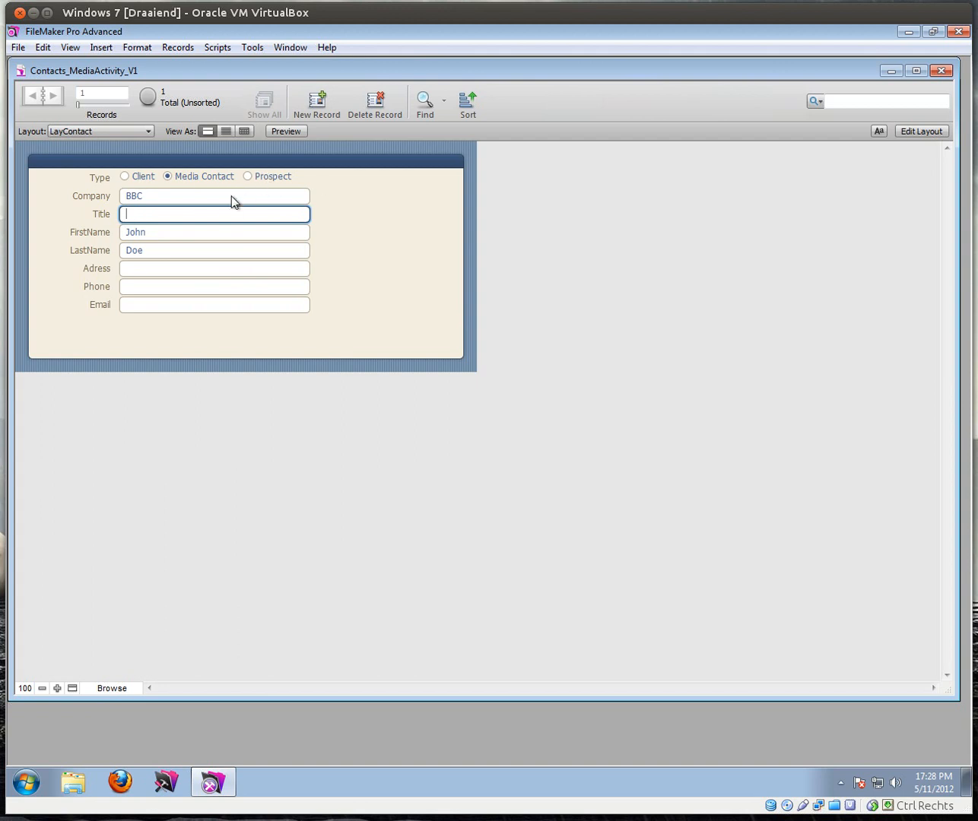
left_click(907, 133)
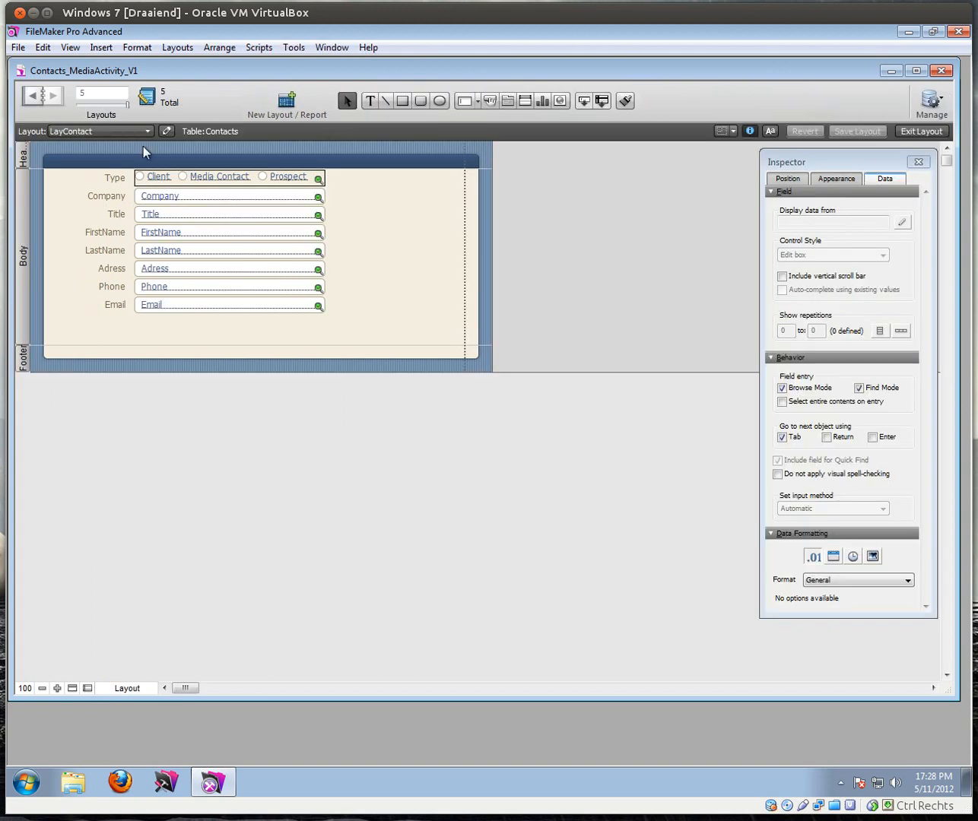
Step: Make the Title field a drop-down list and start a new value list named 'Title'
left_click(164, 215)
left_click(856, 255)
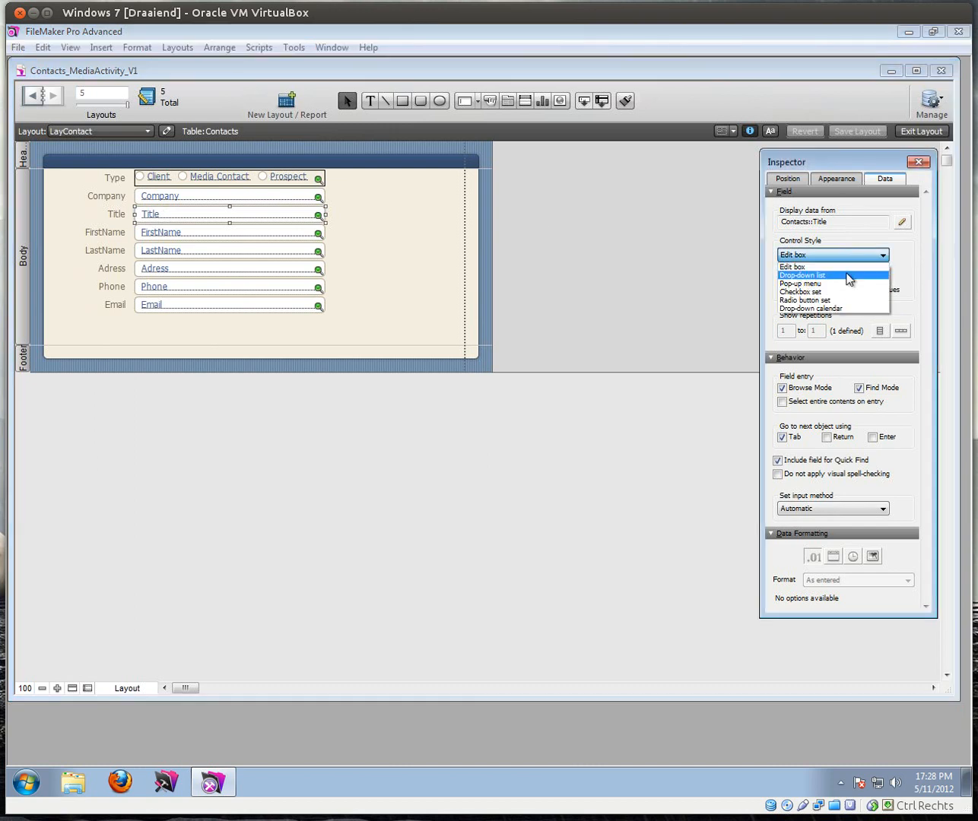
left_click(828, 275)
left_click(901, 281)
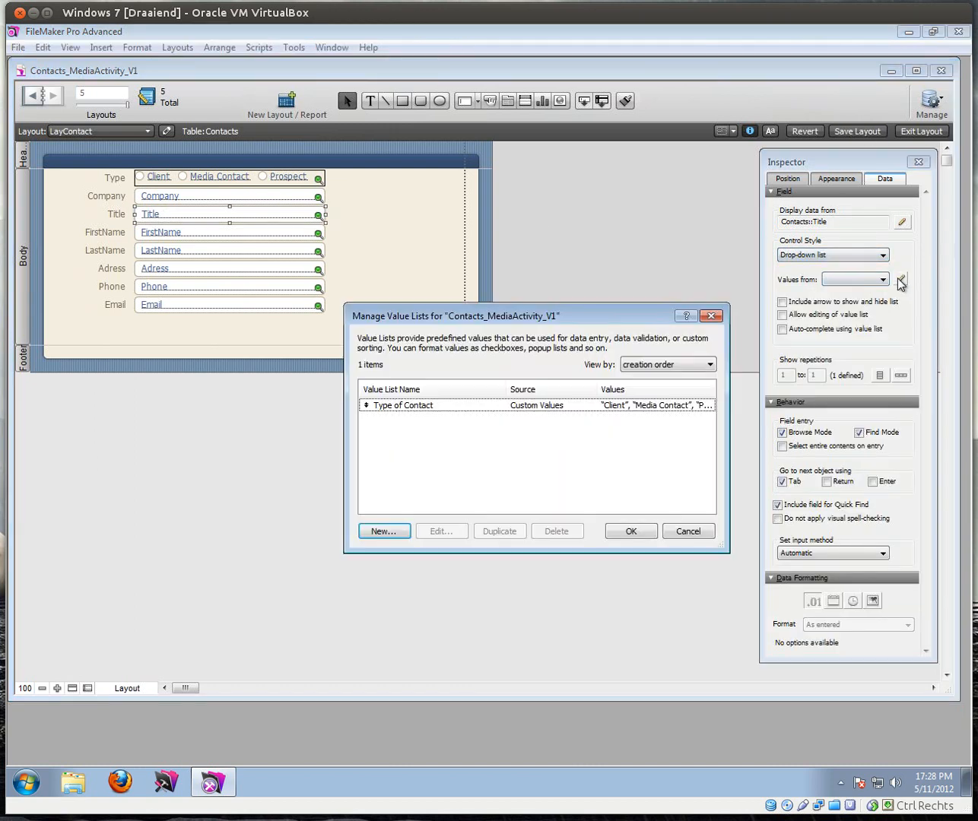
left_click(384, 532)
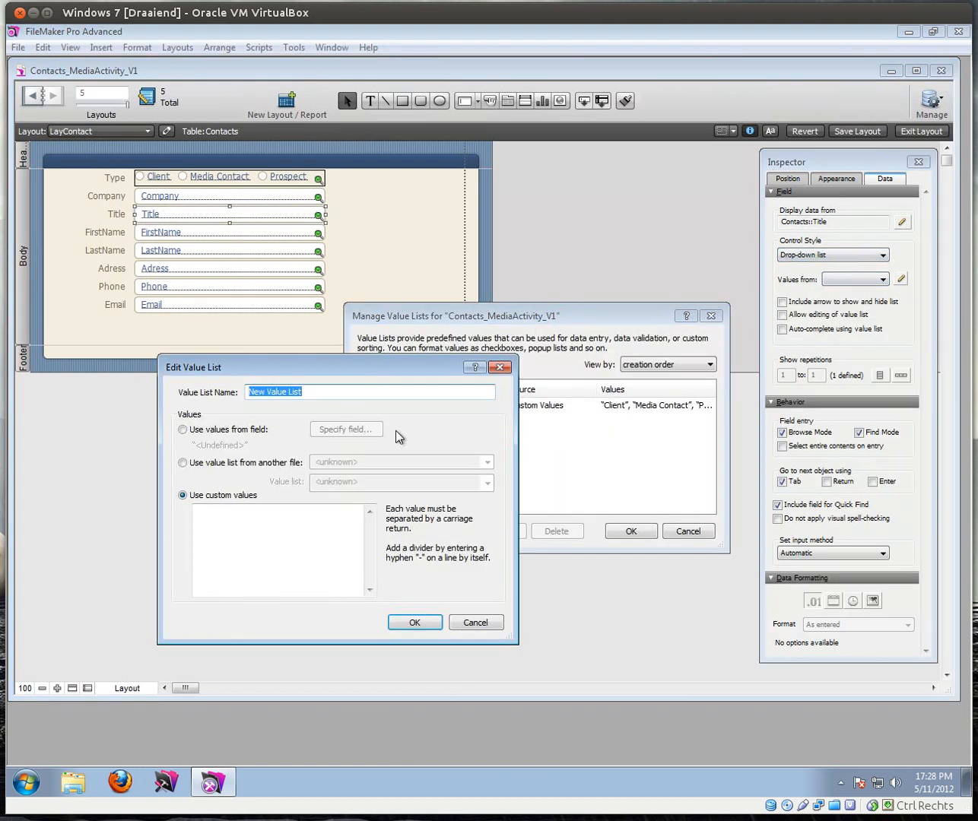
type("Title")
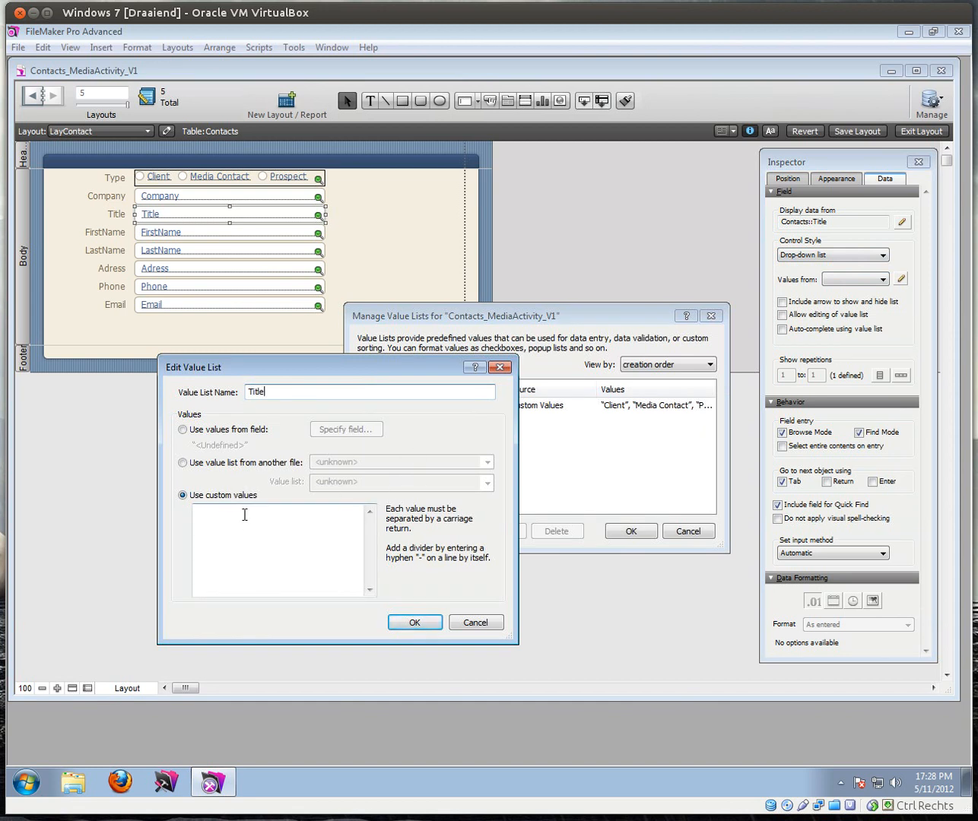
Step: Fill the Title list with Mr., Mrs. and Miss, apply it, and return to browsing
left_click(246, 521)
type("M")
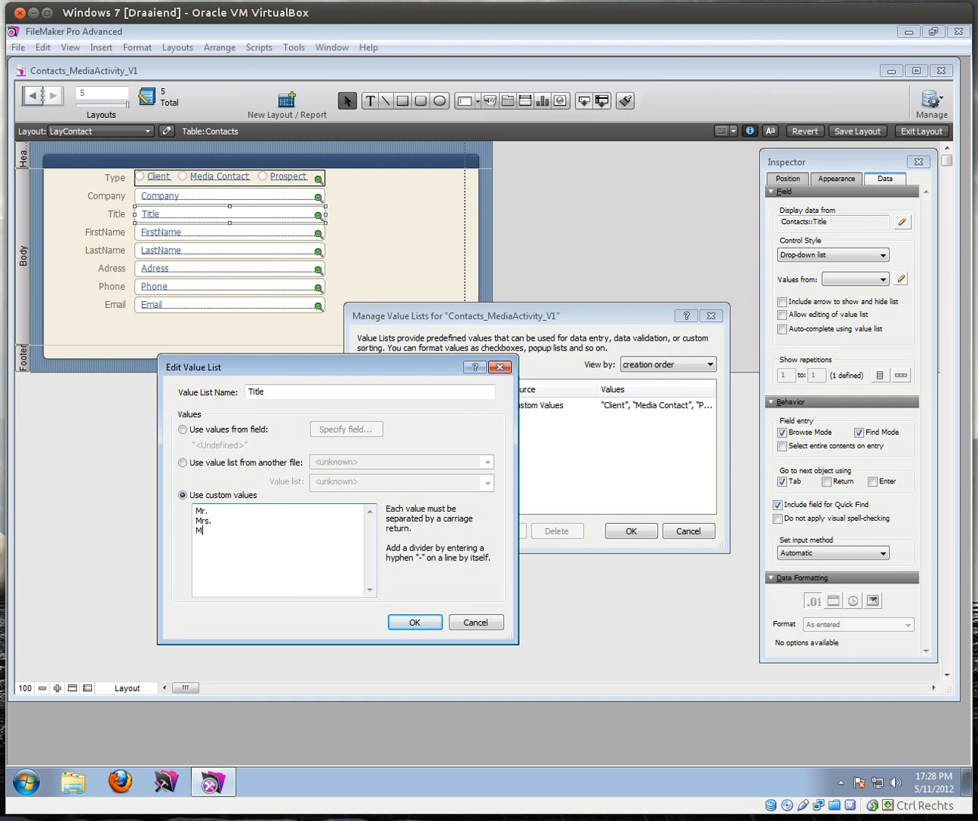
type("r. Mrs. Miss")
key("KP_Enter")
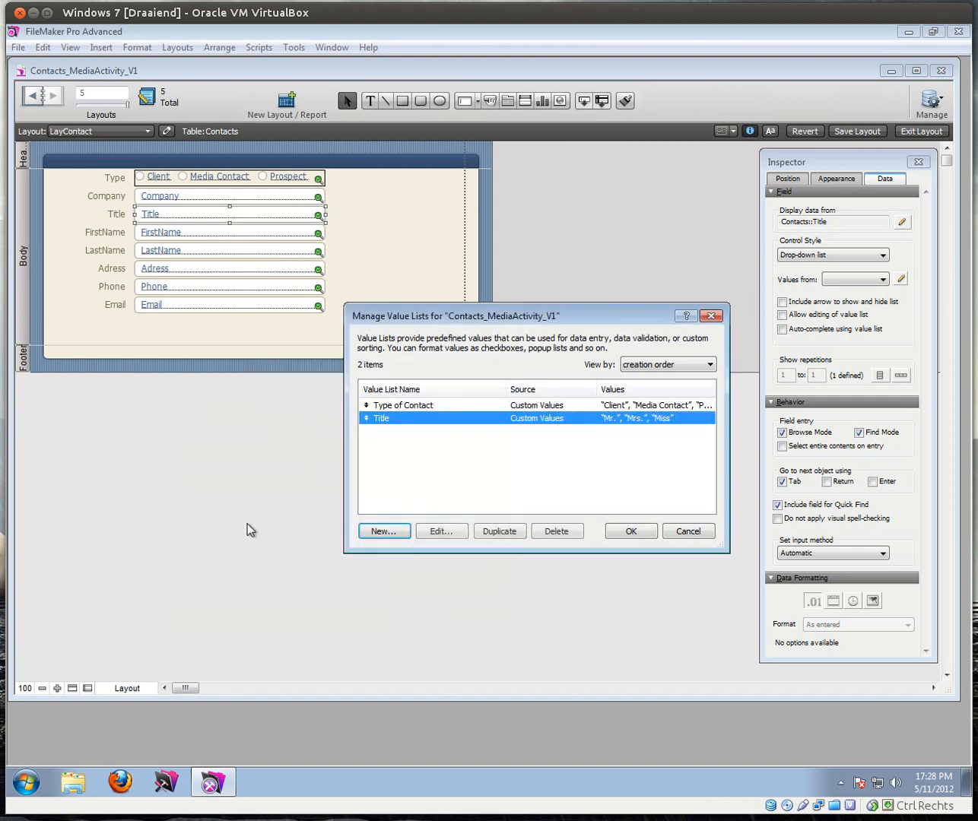
left_click(632, 532)
left_click(908, 130)
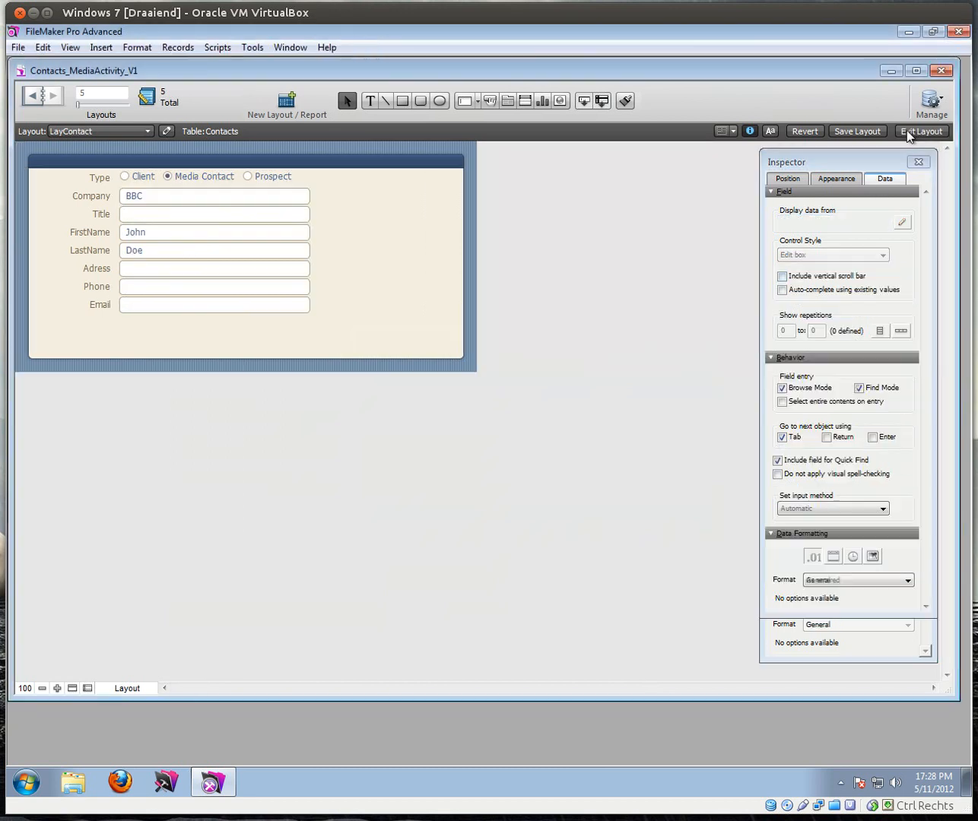
Step: Set the contact's title to Mr. and enter the street address
left_click(143, 216)
left_click(140, 235)
left_click(156, 247)
left_click(148, 267)
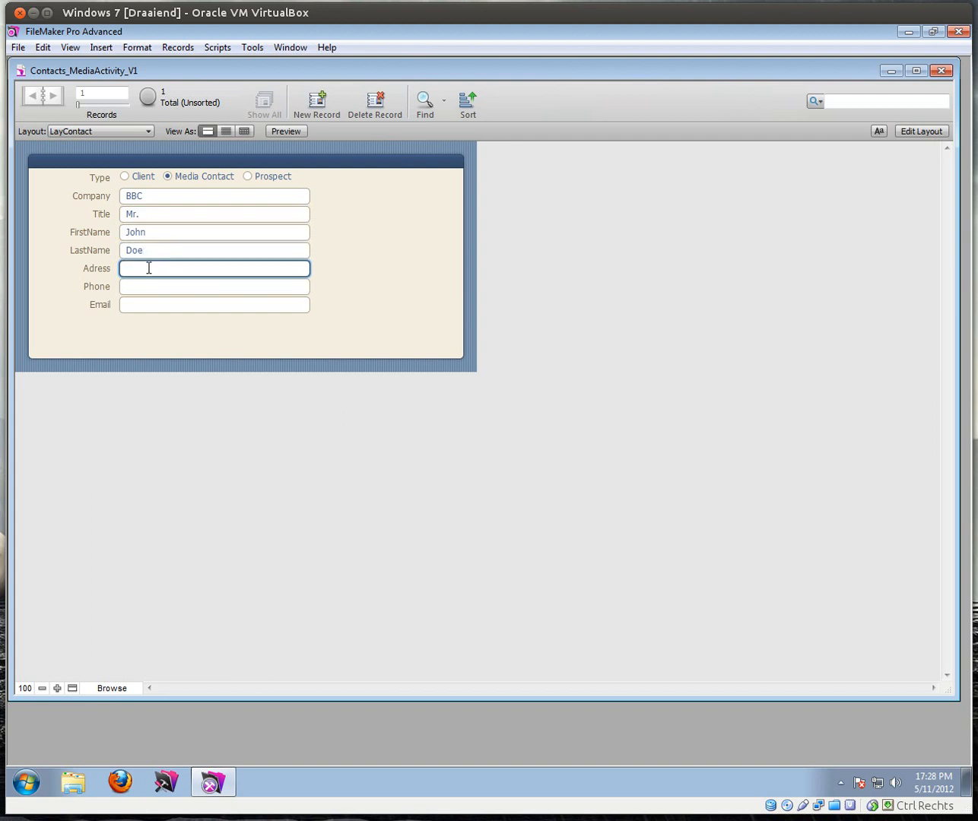
type("12 Mein Street")
key("BackSpace")
type("a")
Step: Enter the contact's phone number and e-mail, then make the layout header taller
key("Tab")
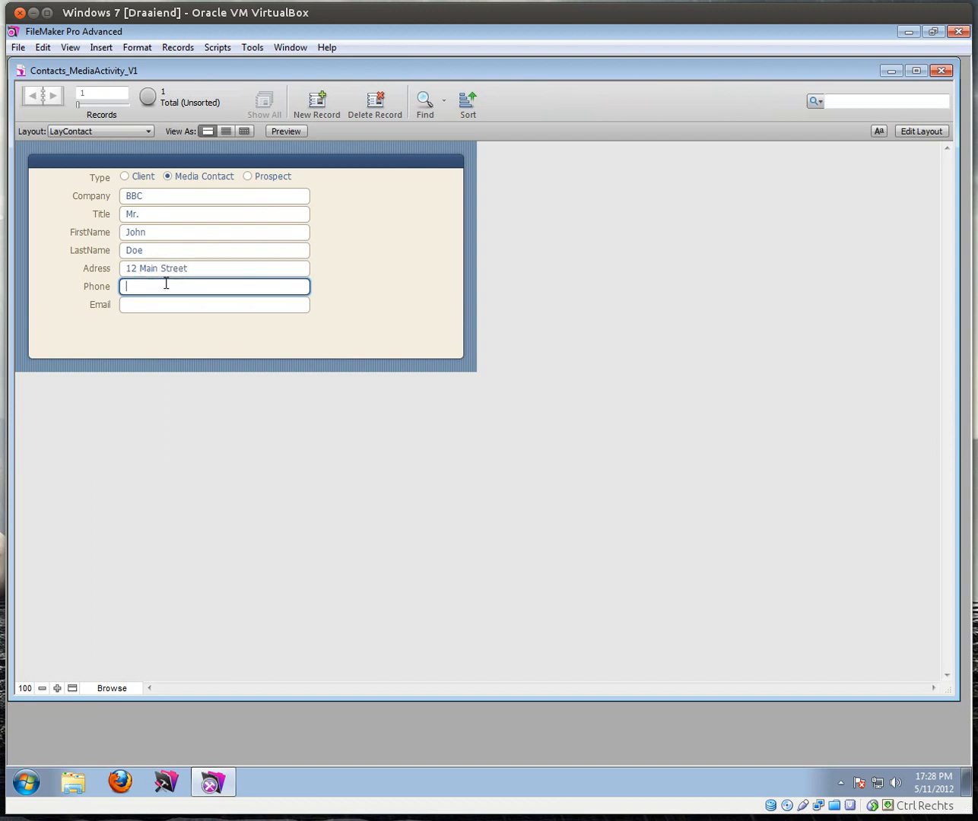
type("02/123 456")
left_click(166, 308)
type("JohnD")
key("BackSpace")
key("BackSpace")
key("BackSpace")
type("hn@doe.com")
left_click(167, 324)
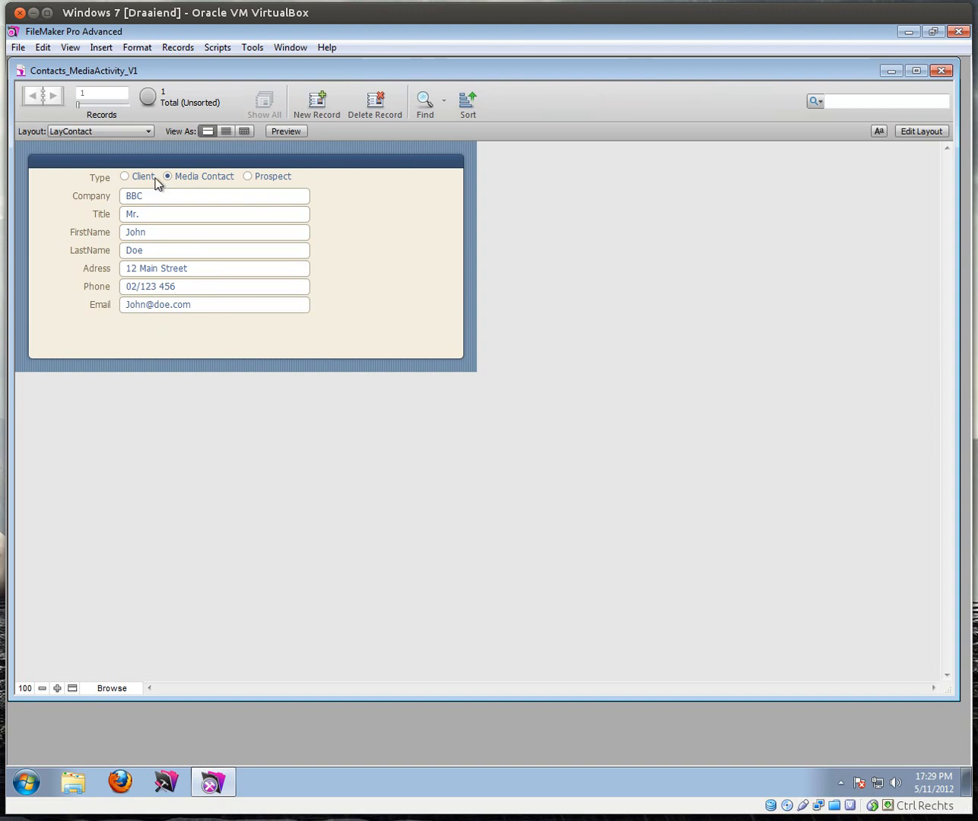
left_click(919, 131)
mouse_move(29, 168)
left_mouse_down()
mouse_move(29, 198)
mouse_move(35, 186)
left_mouse_up()
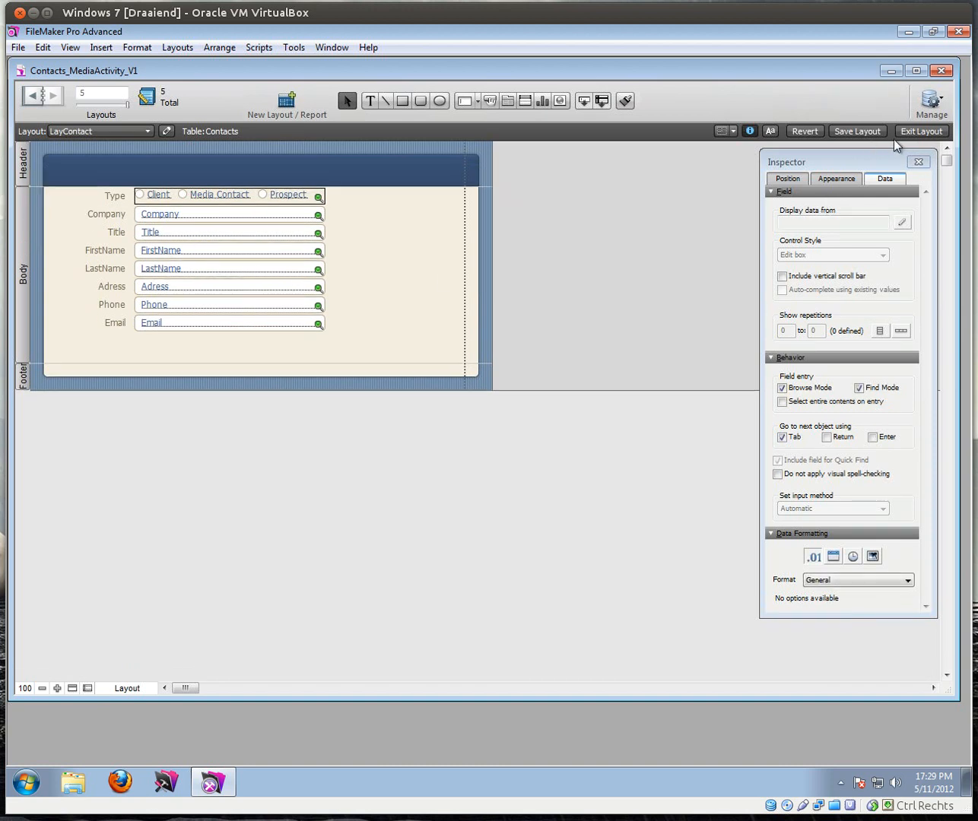
Step: Check the taller header in Browse mode, then return to Layout mode and narrow the window
left_click(915, 131)
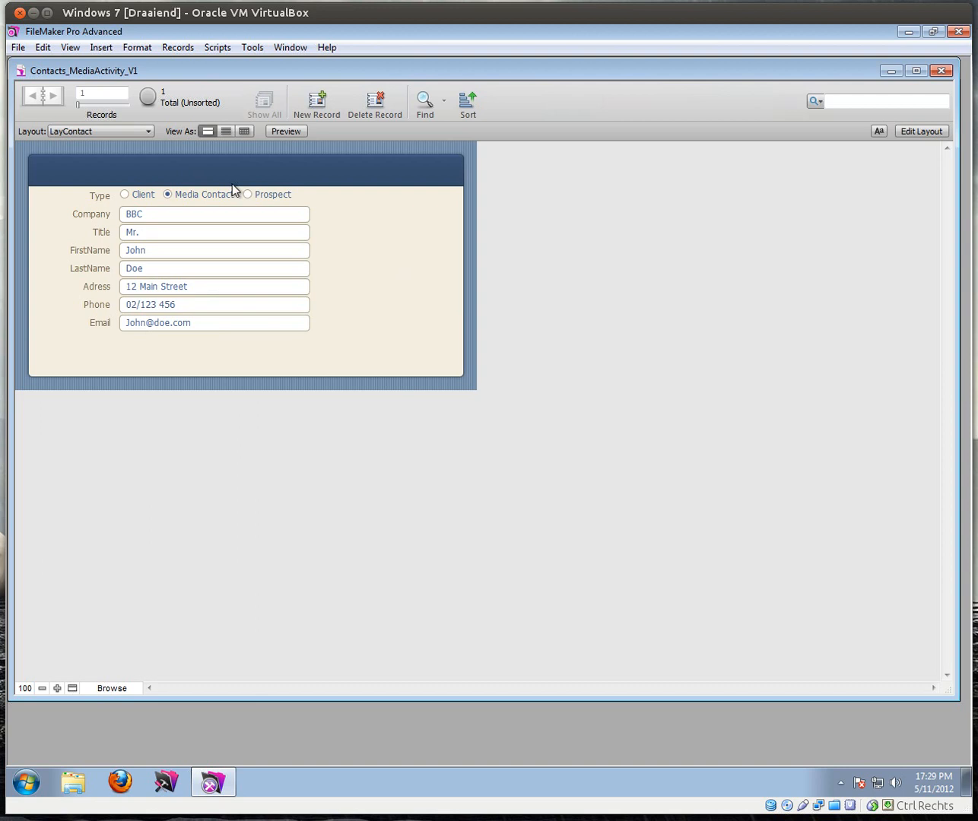
left_click(915, 132)
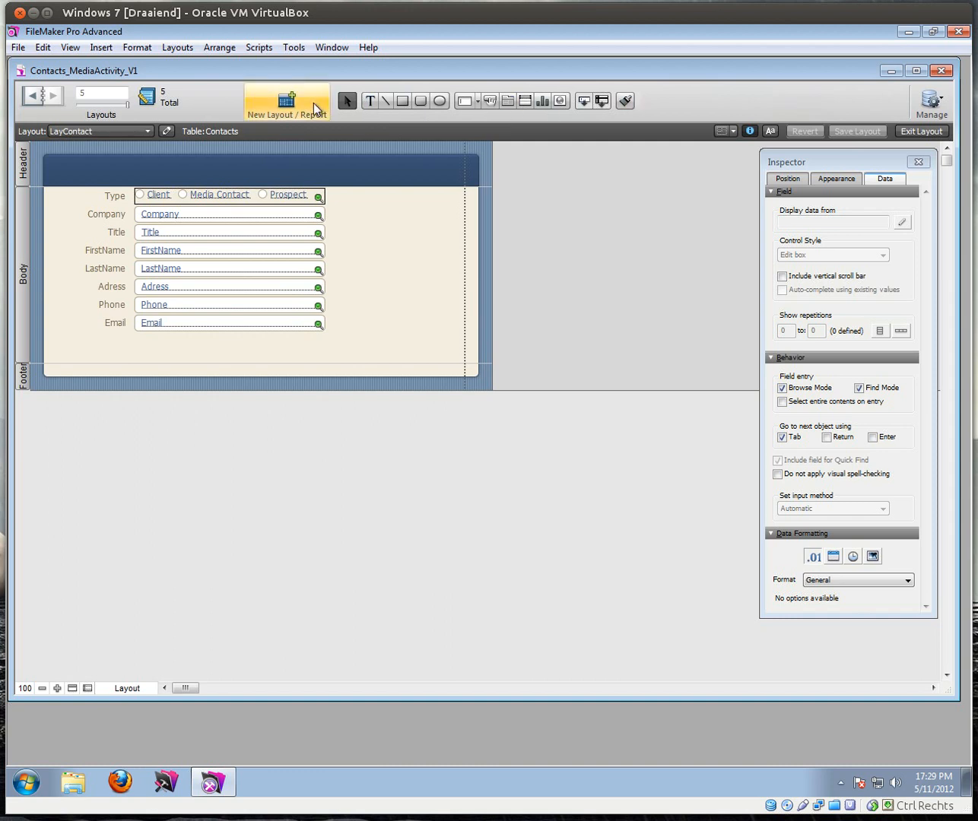
mouse_move(956, 189)
left_mouse_down()
mouse_move(619, 171)
mouse_move(961, 195)
left_mouse_up()
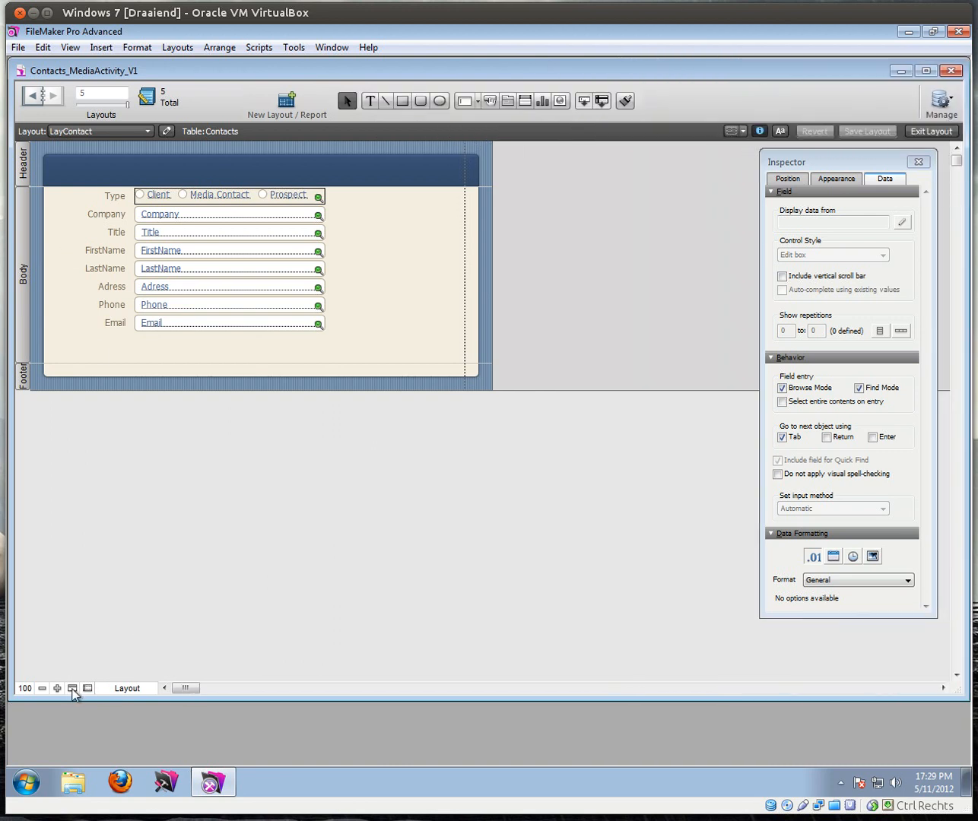
Step: Toggle the status toolbar, then start a text label inside the header with the Text tool
left_click(73, 689)
left_click(72, 689)
left_click(72, 689)
left_click(73, 688)
left_click(370, 104)
left_click(146, 173)
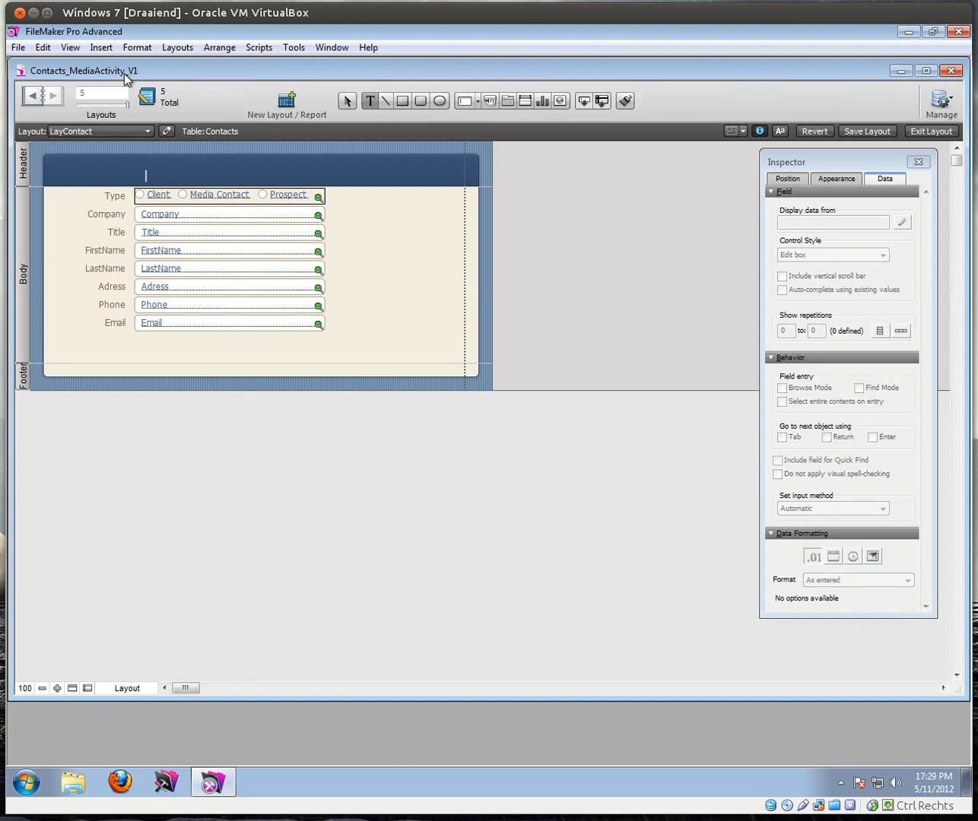
Step: Insert the c_FullName merge field into the header text
left_click(101, 48)
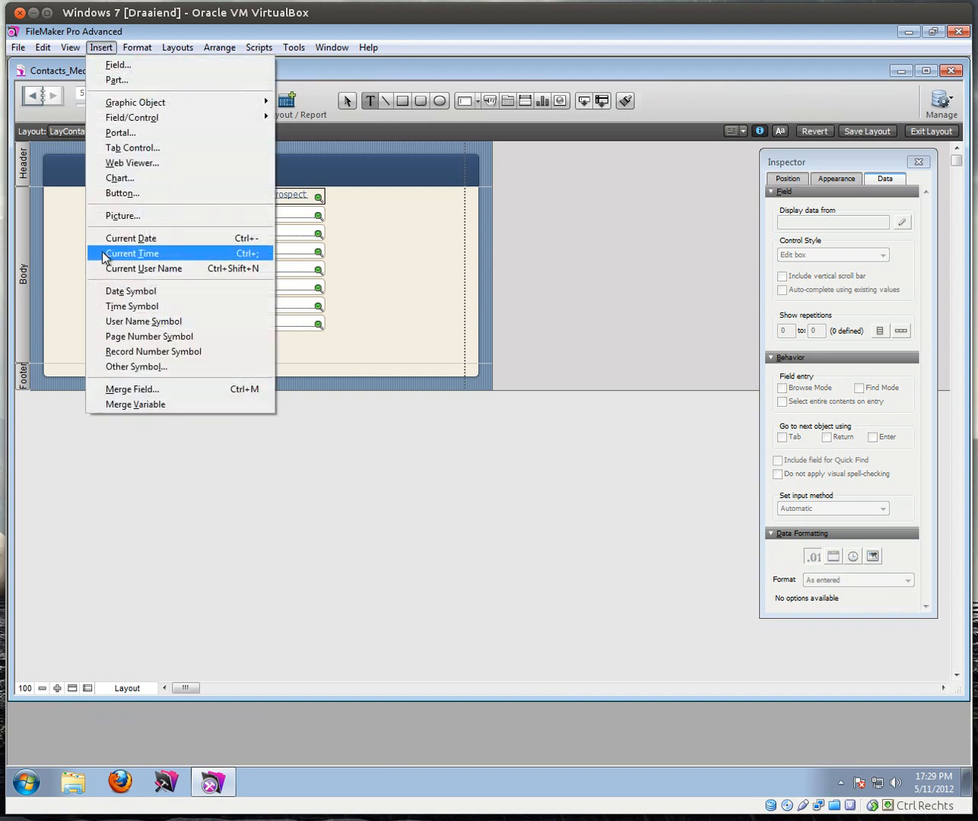
left_click(138, 391)
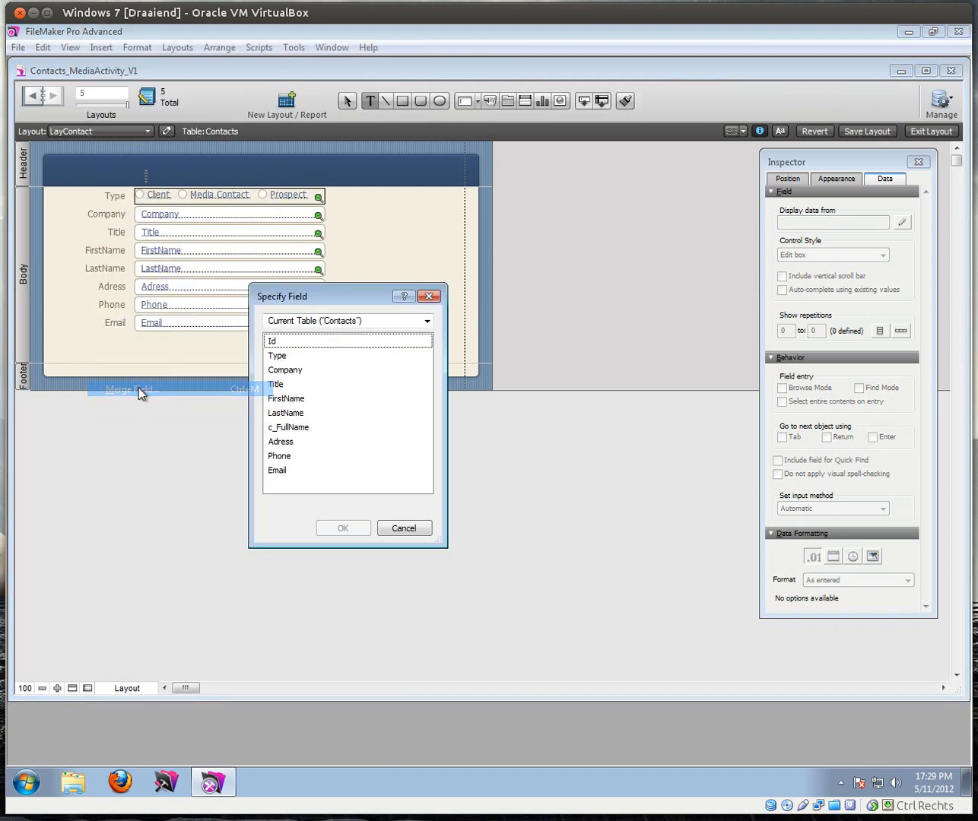
left_click(308, 428)
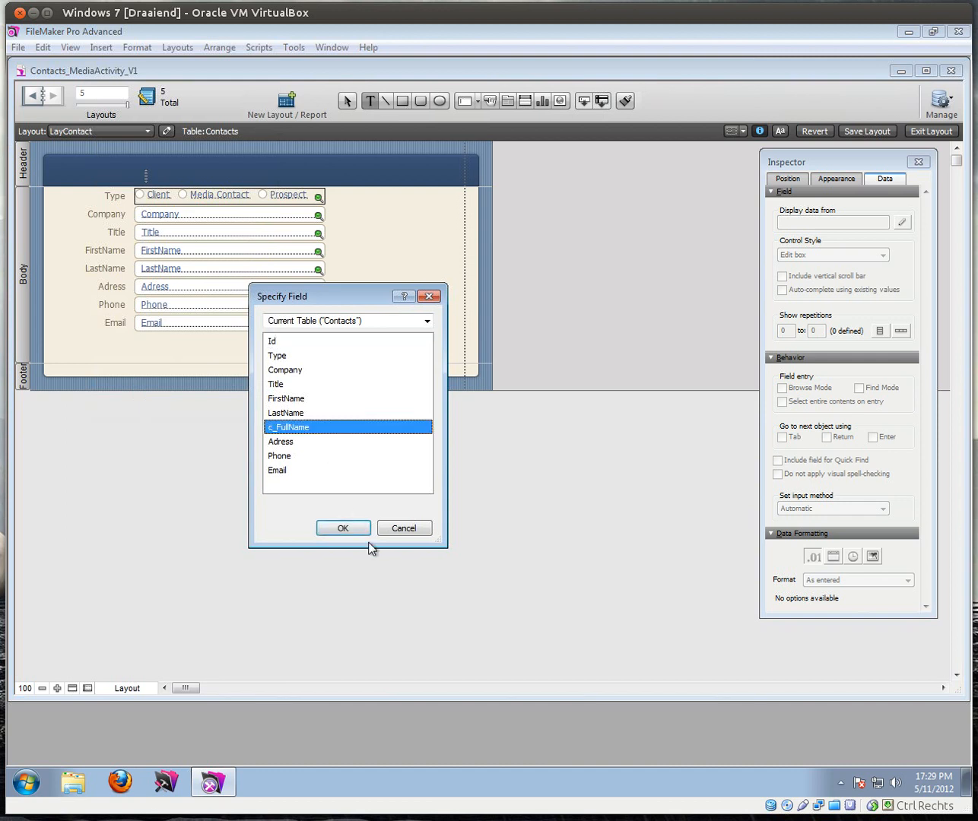
left_click(368, 528)
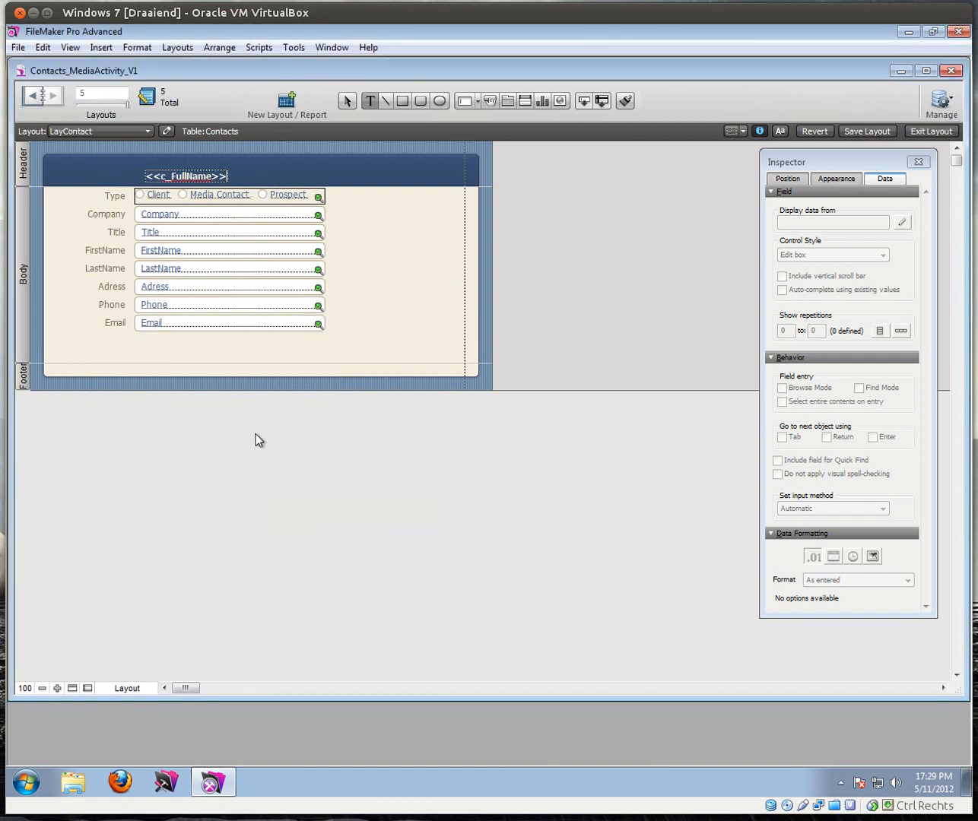
key("Escape")
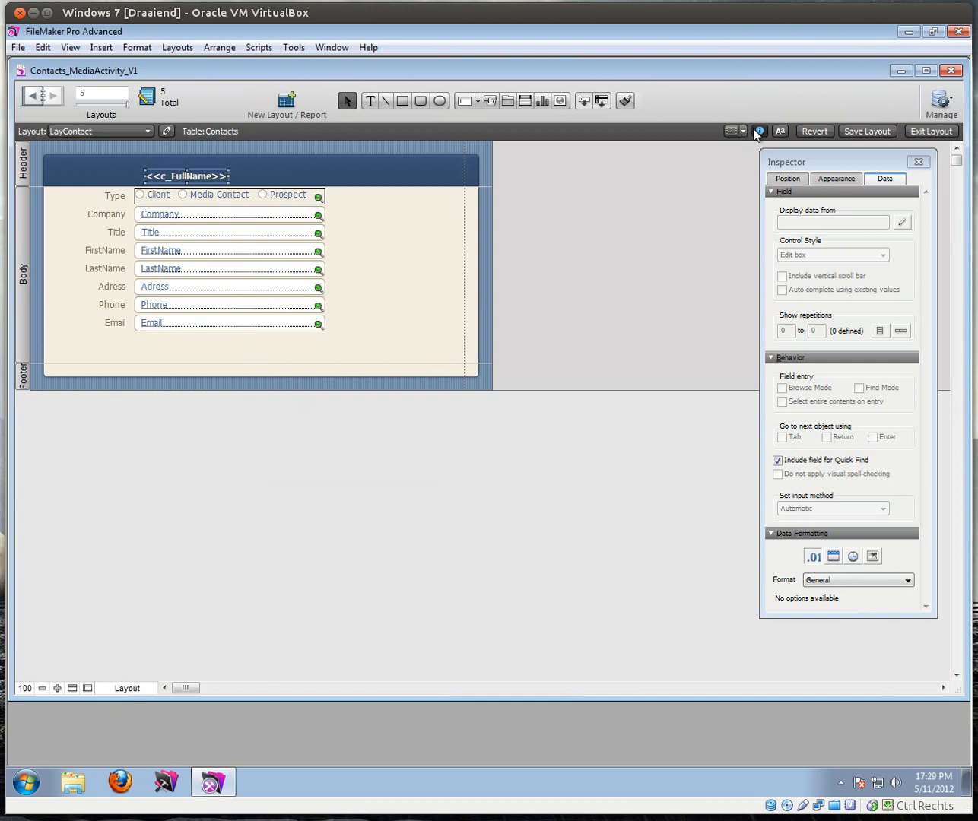
Step: Set the full name to 18 pt, widen and position it, then view the record
left_click(778, 131)
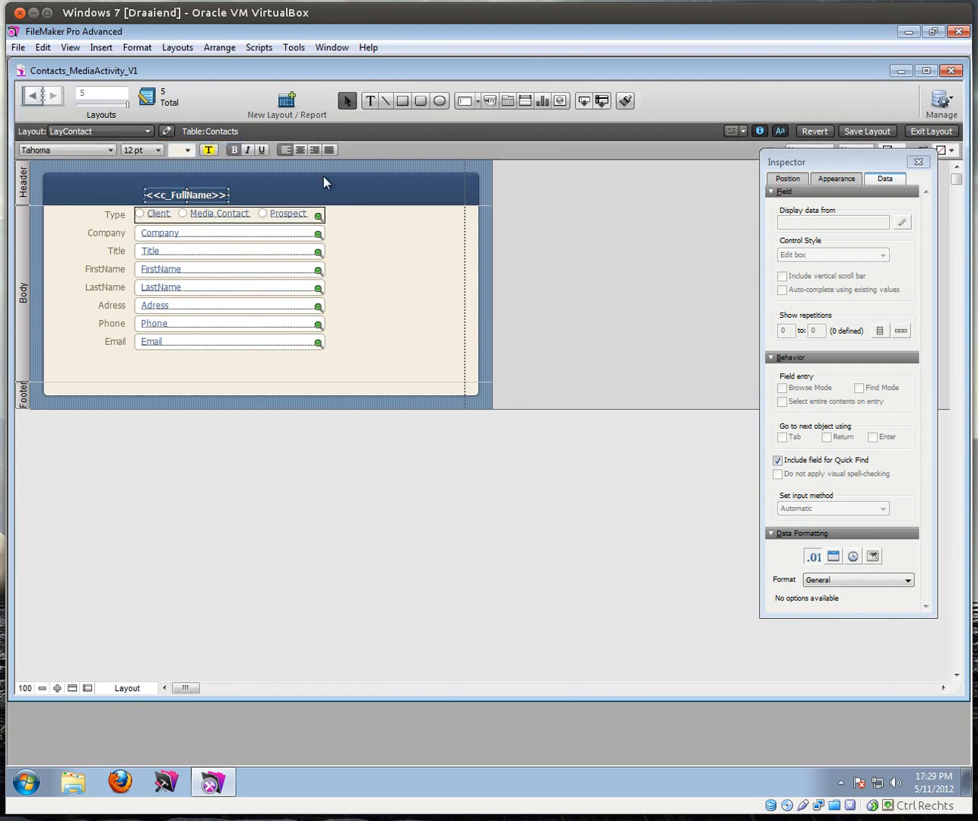
left_click(158, 149)
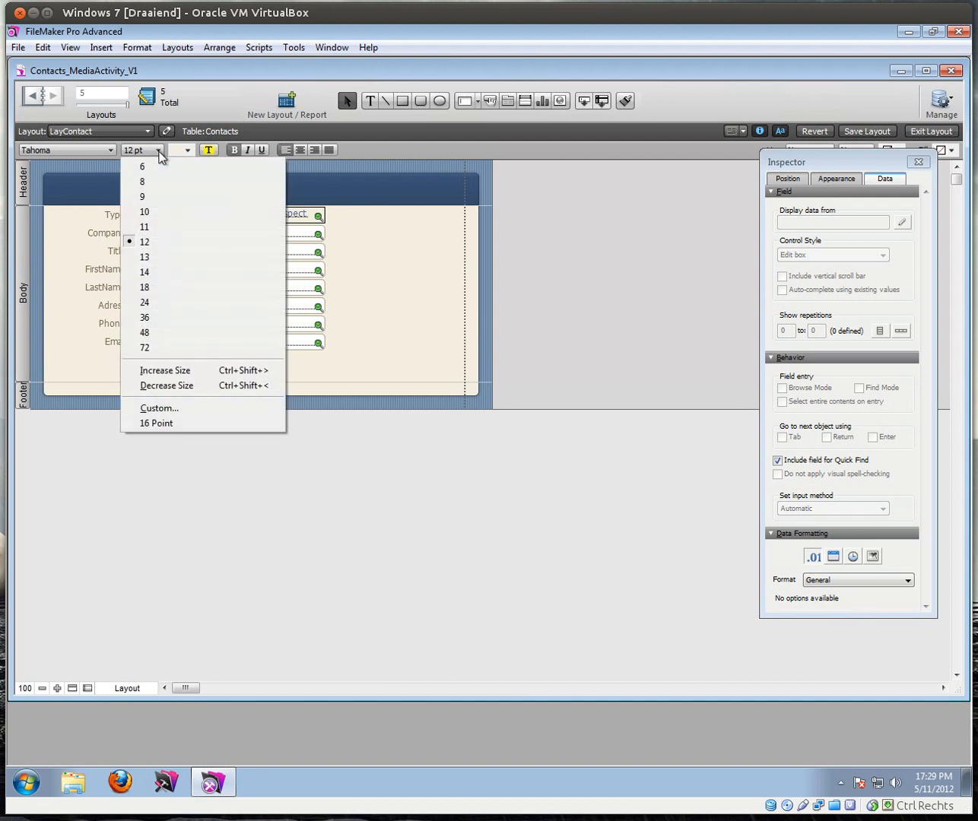
left_click(156, 284)
left_click_drag(275, 197, 420, 176)
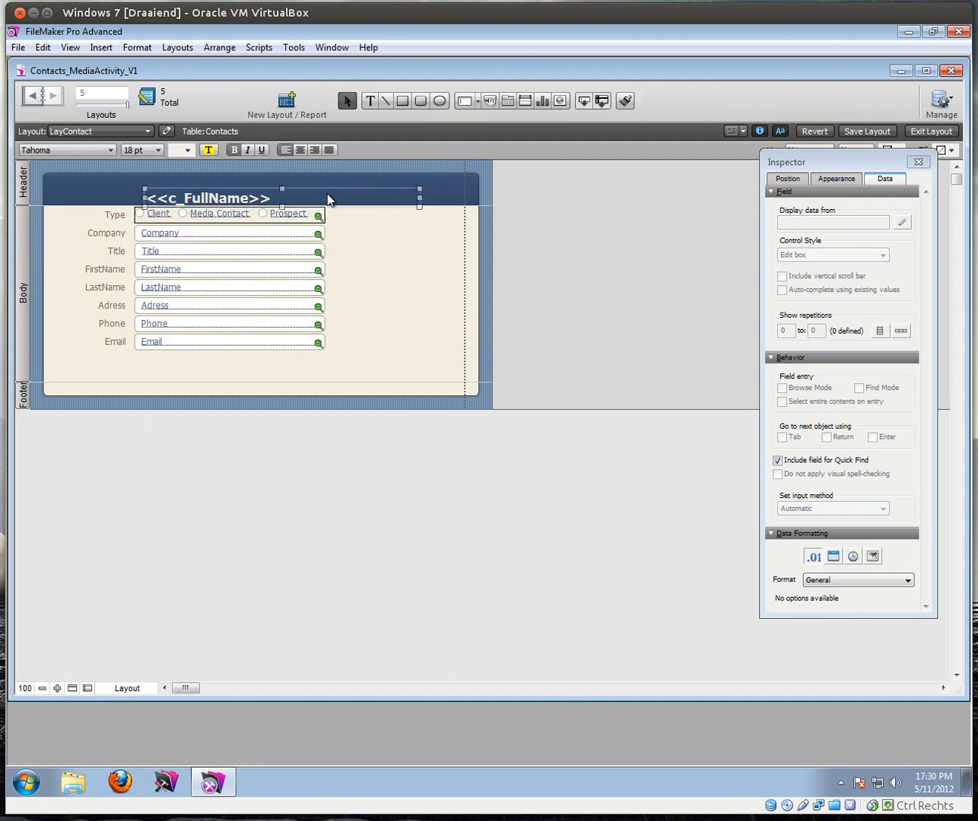
left_click_drag(328, 201, 329, 201)
key("Up")
key("Up")
key("Up")
key("Up")
key("Up")
key("Up")
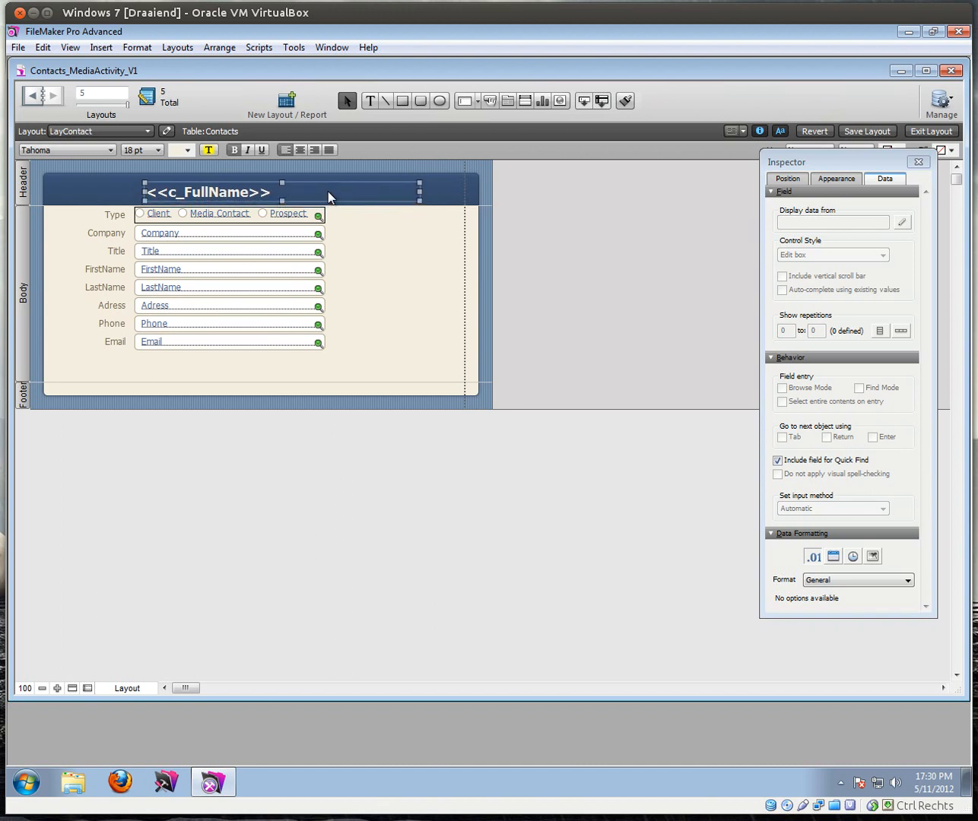
key("Left")
key("Left")
key("Left")
key("Left")
key("Left")
key("Left")
key("Left")
key("Left")
key("Left")
key("Left")
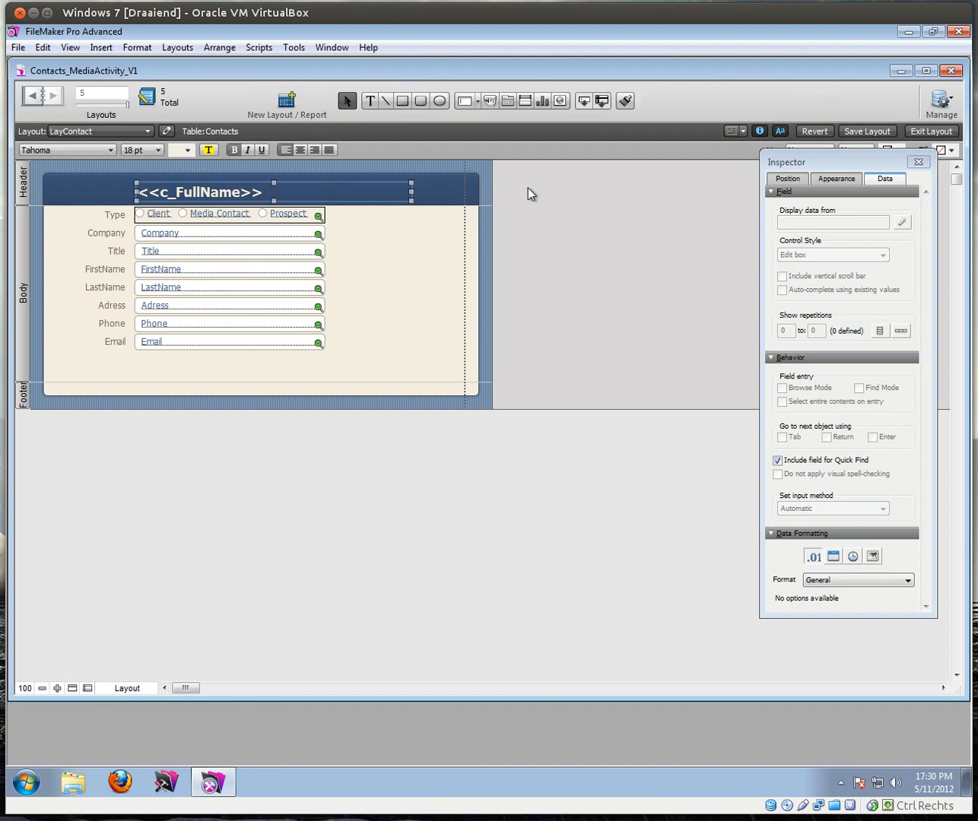
left_click(941, 131)
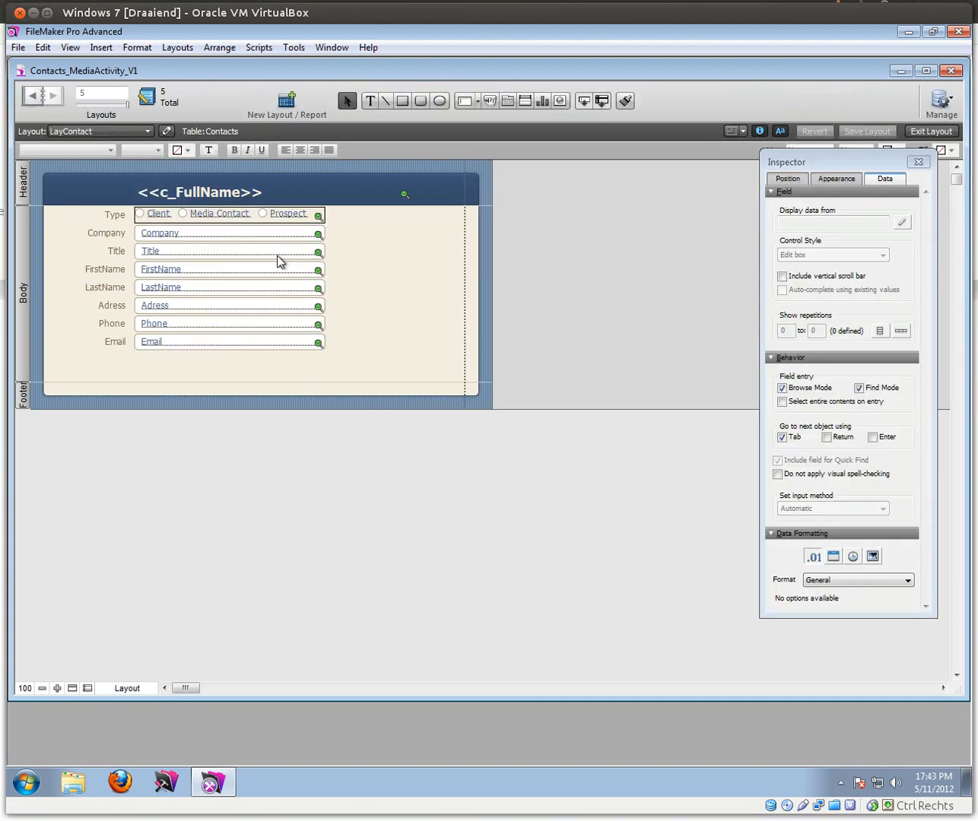
Step: Narrow Title to 1.792 in and Phone to about 1.861 in, then switch to Browse mode
left_click(277, 256)
left_click_drag(324, 251, 177, 251)
left_click(204, 329)
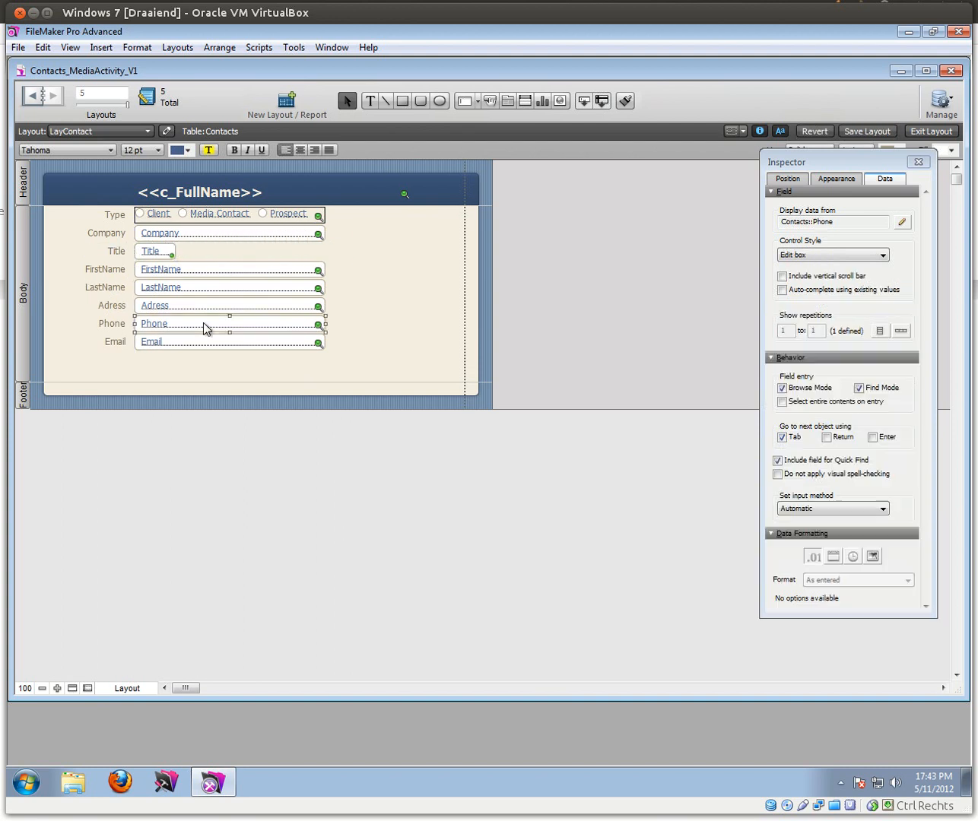
left_click_drag(322, 331, 236, 329)
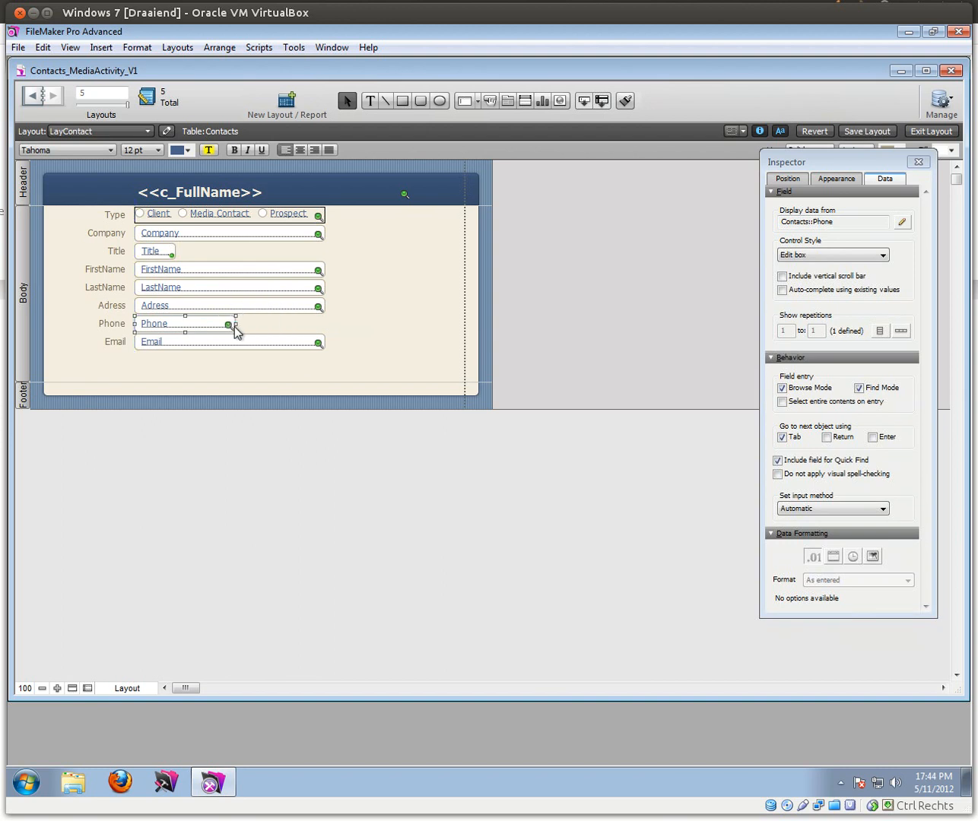
key("ctrl+b")
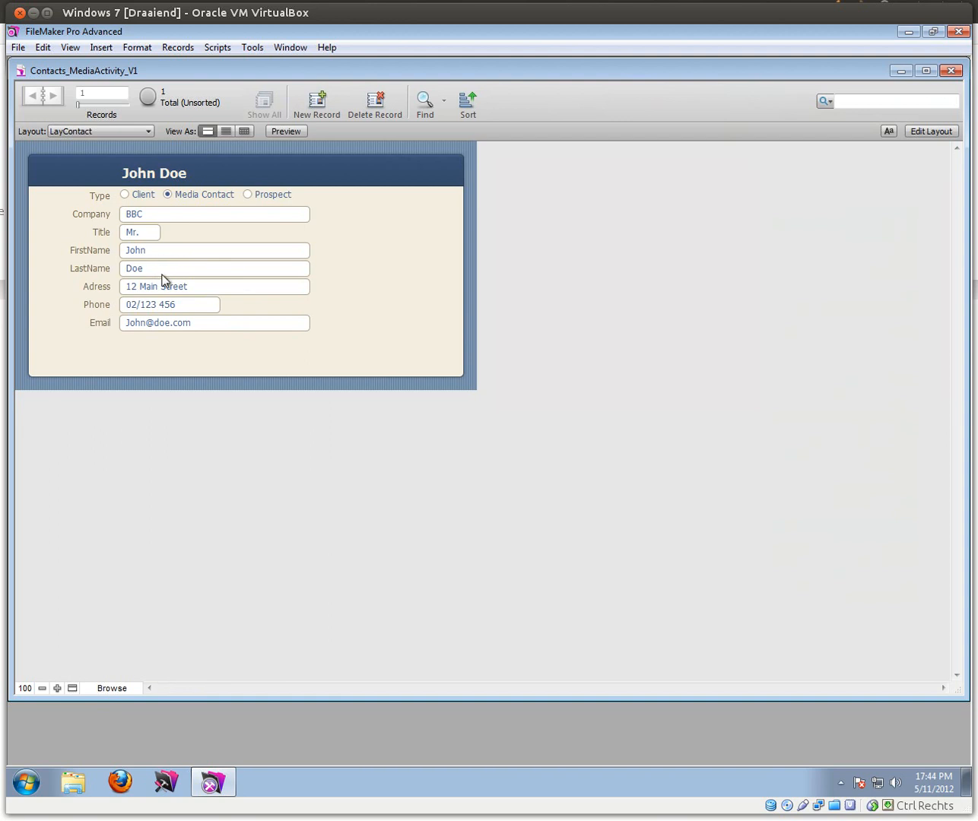
Step: In Layout mode, extend the body downward and widen the layout to the right
left_click(933, 132)
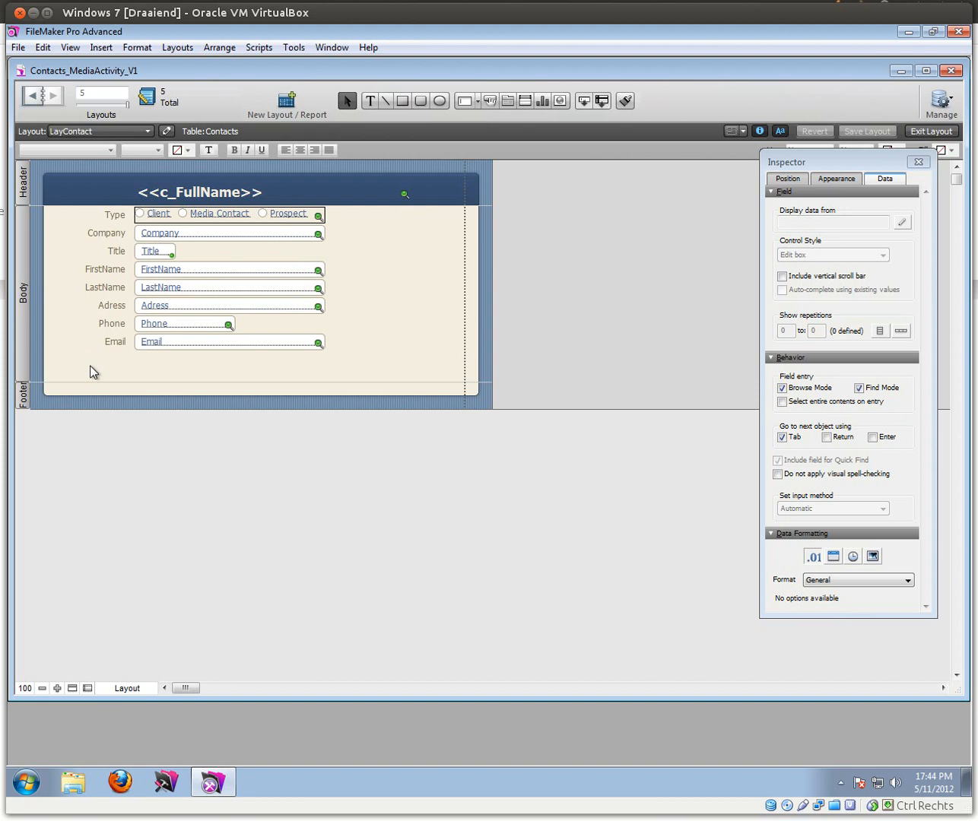
left_click_drag(75, 382, 77, 646)
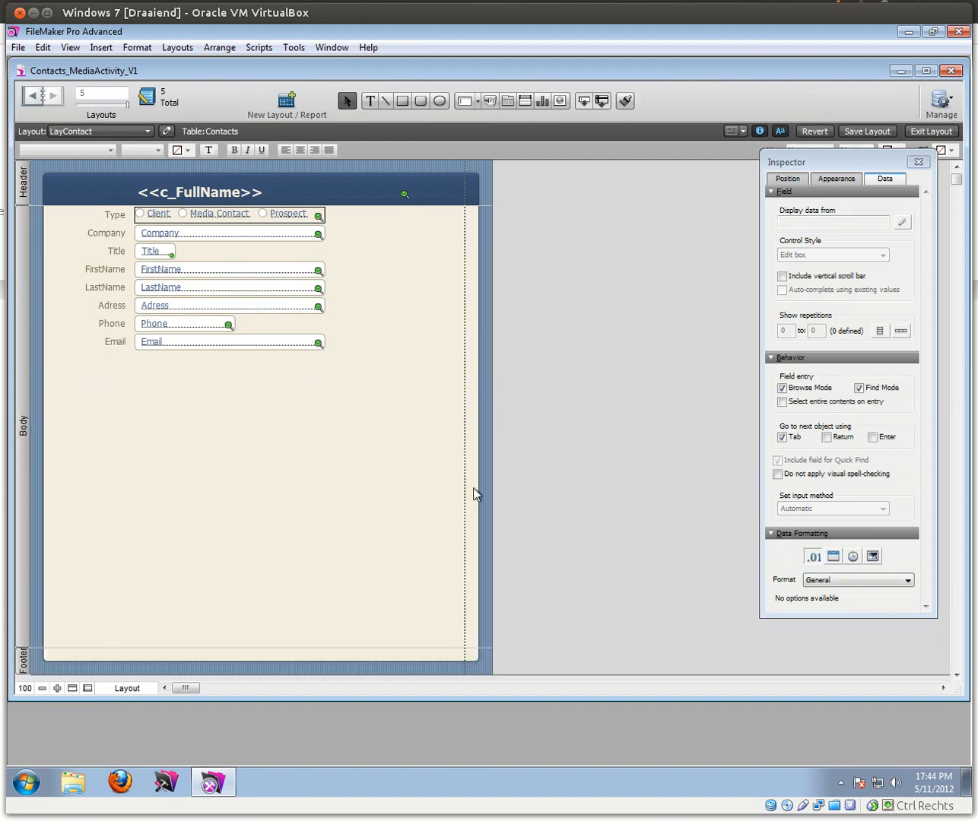
left_click_drag(493, 479, 946, 497)
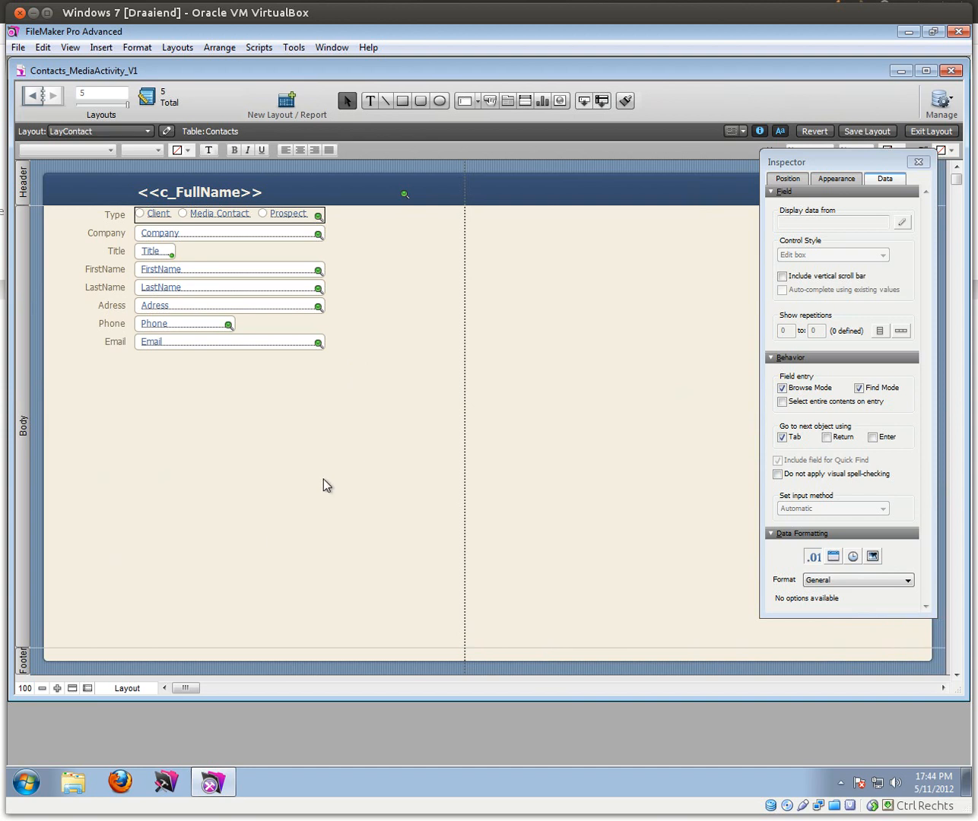
Step: Draw a large tab control below the fields with Notes and Tasks tabs
left_click(508, 102)
left_click_drag(68, 362, 747, 634)
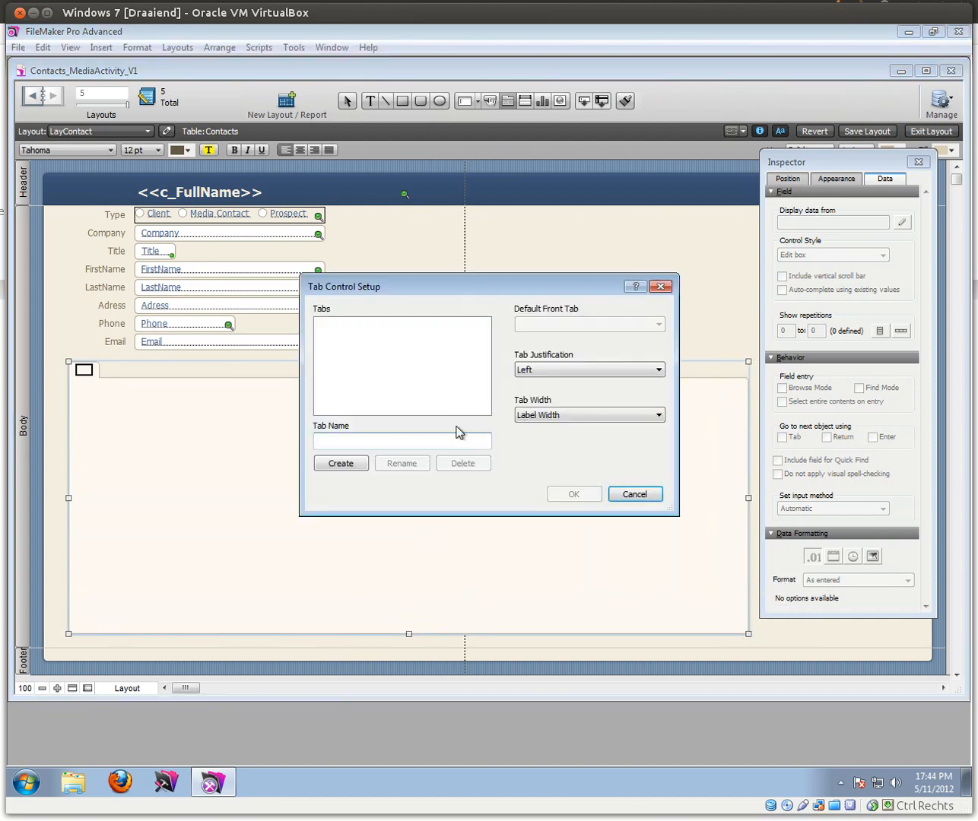
type("Notes")
left_click(336, 466)
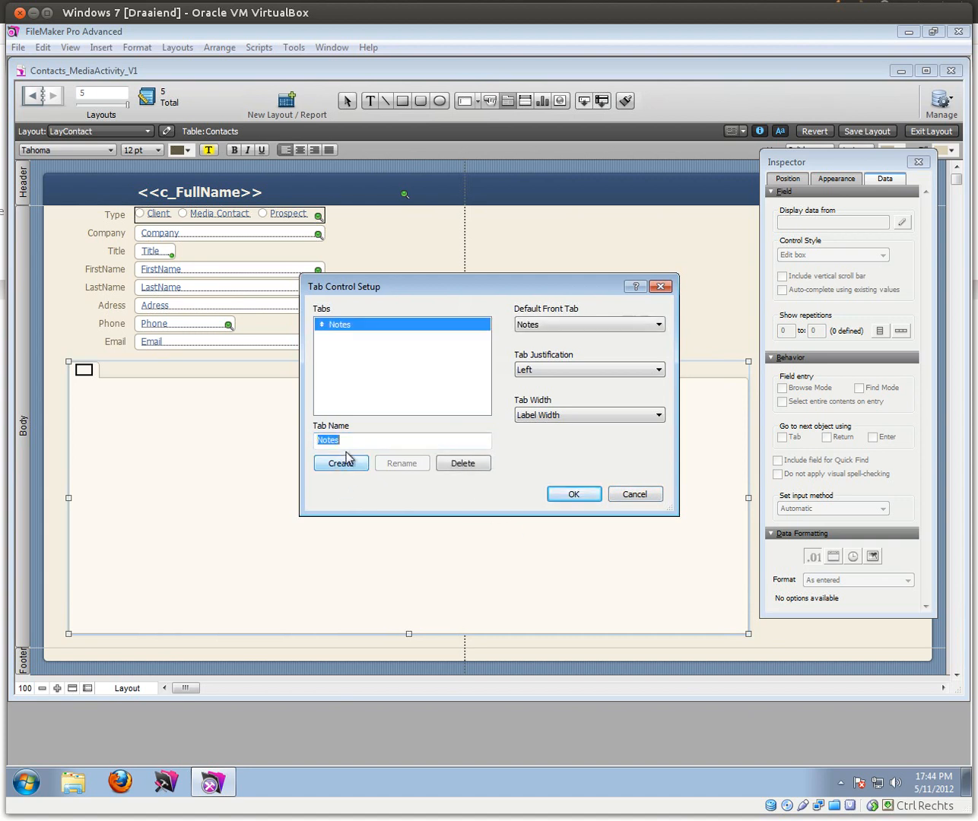
type("Tasks")
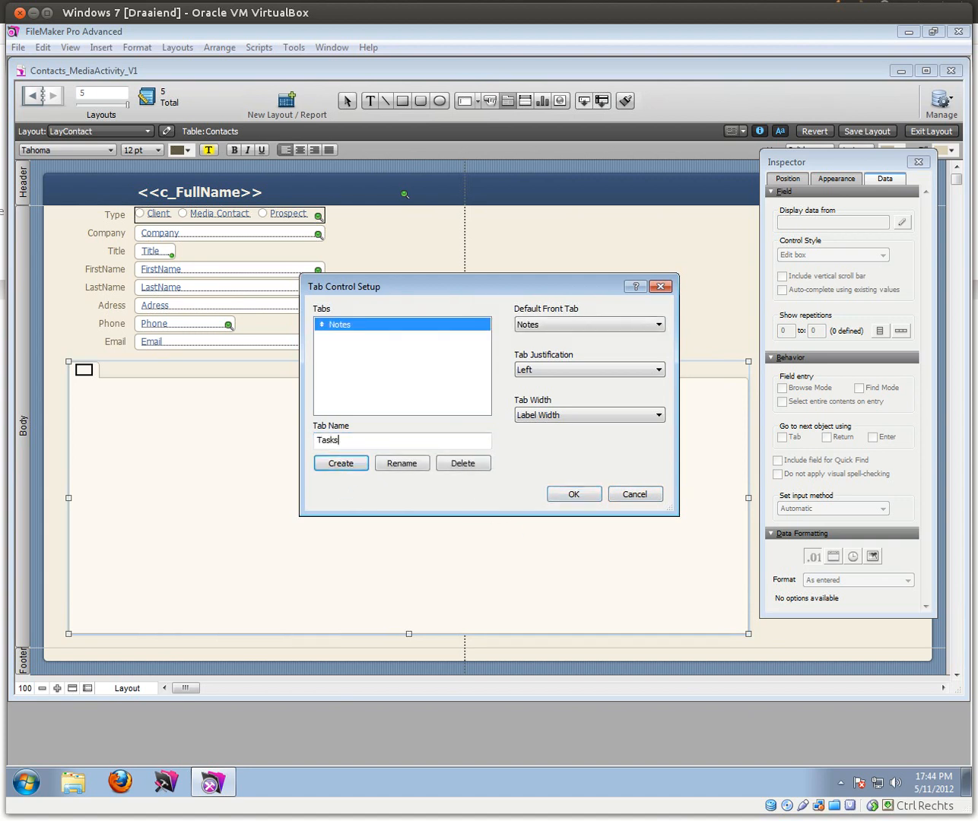
left_click(341, 463)
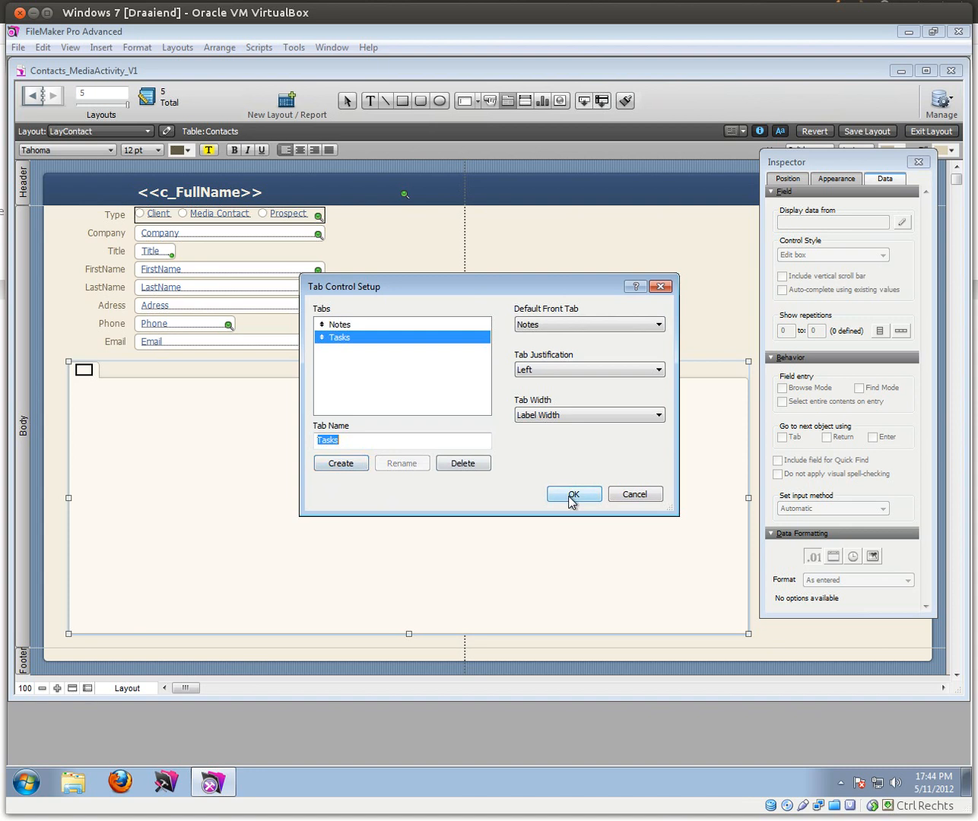
left_click(572, 494)
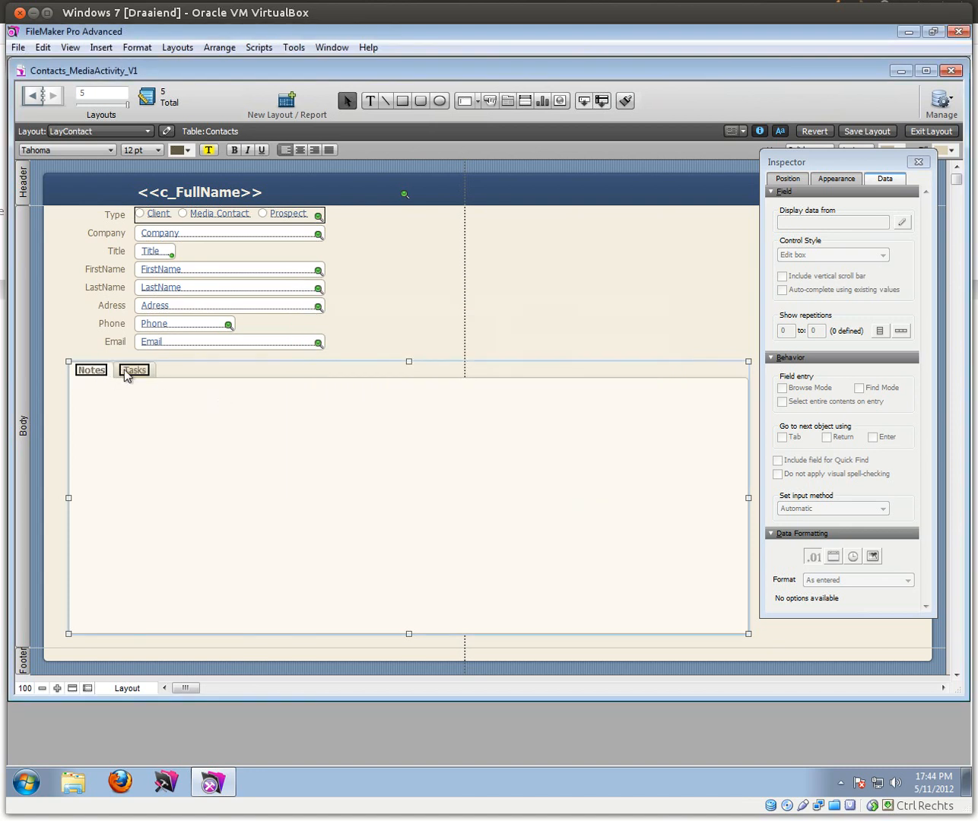
Step: Set the tab width to Label Width + Margin of 10, then view the record
double_click(144, 404)
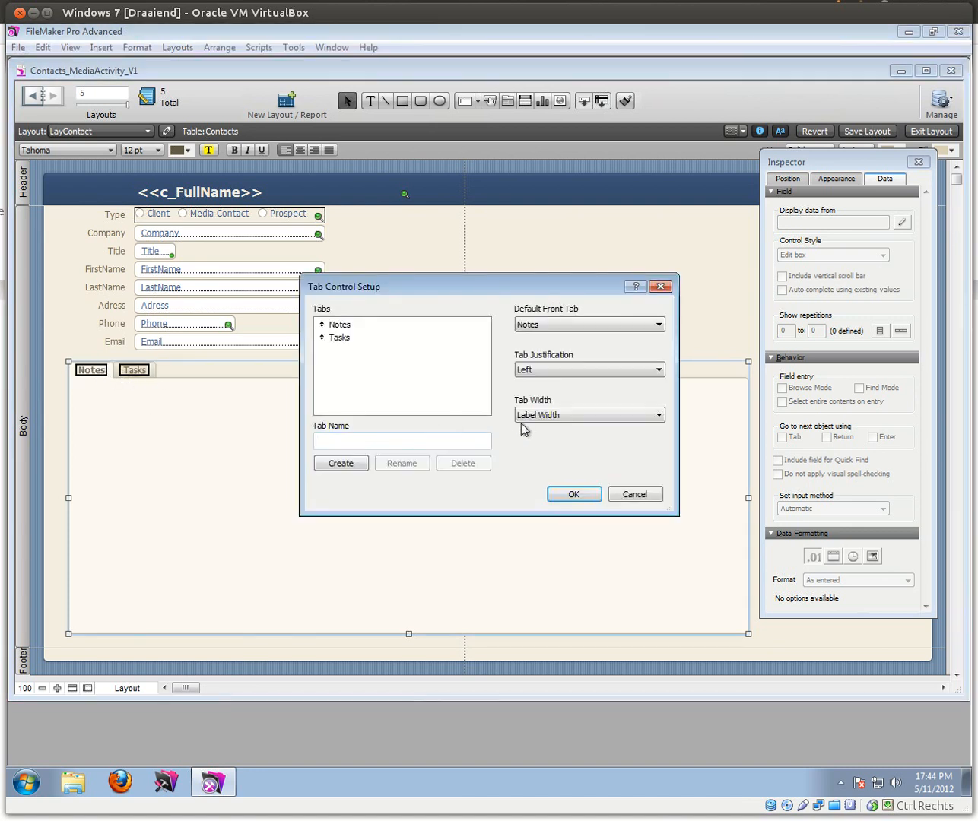
left_click(558, 415)
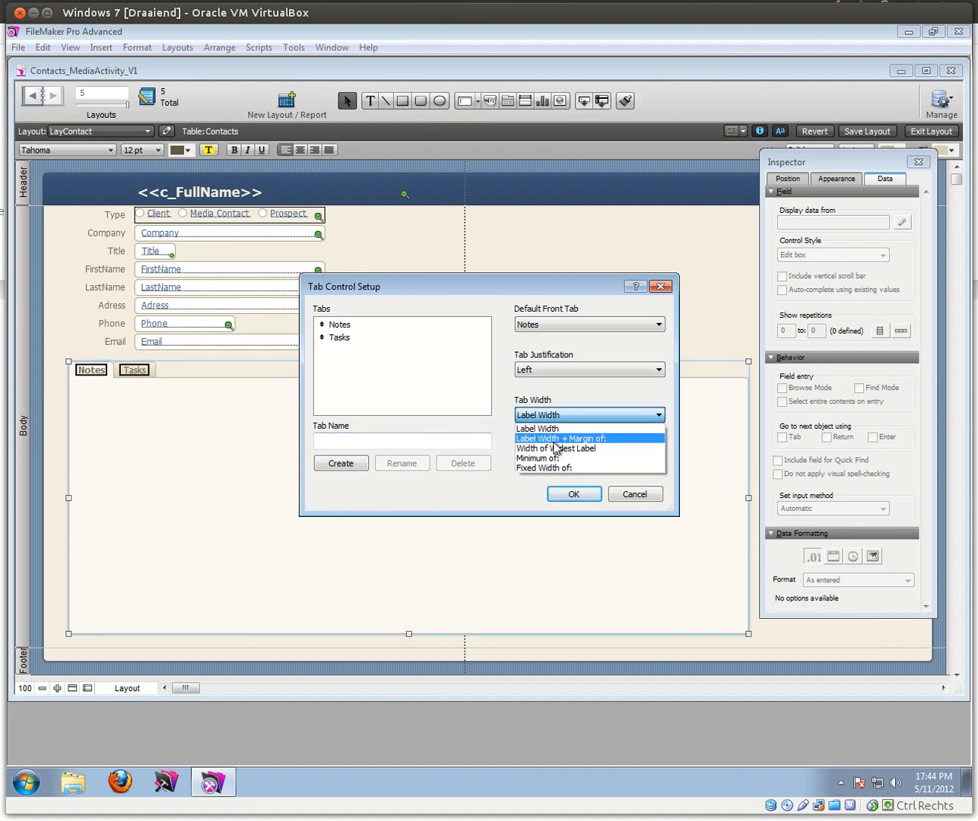
left_click(560, 438)
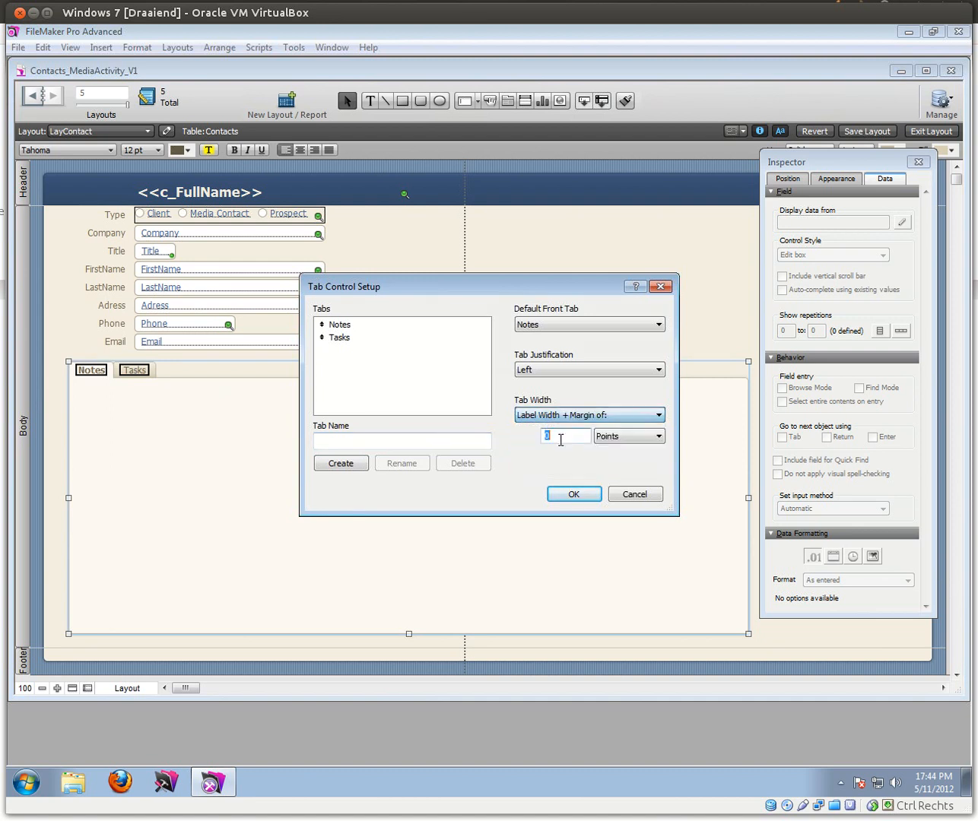
type("10")
key("Return")
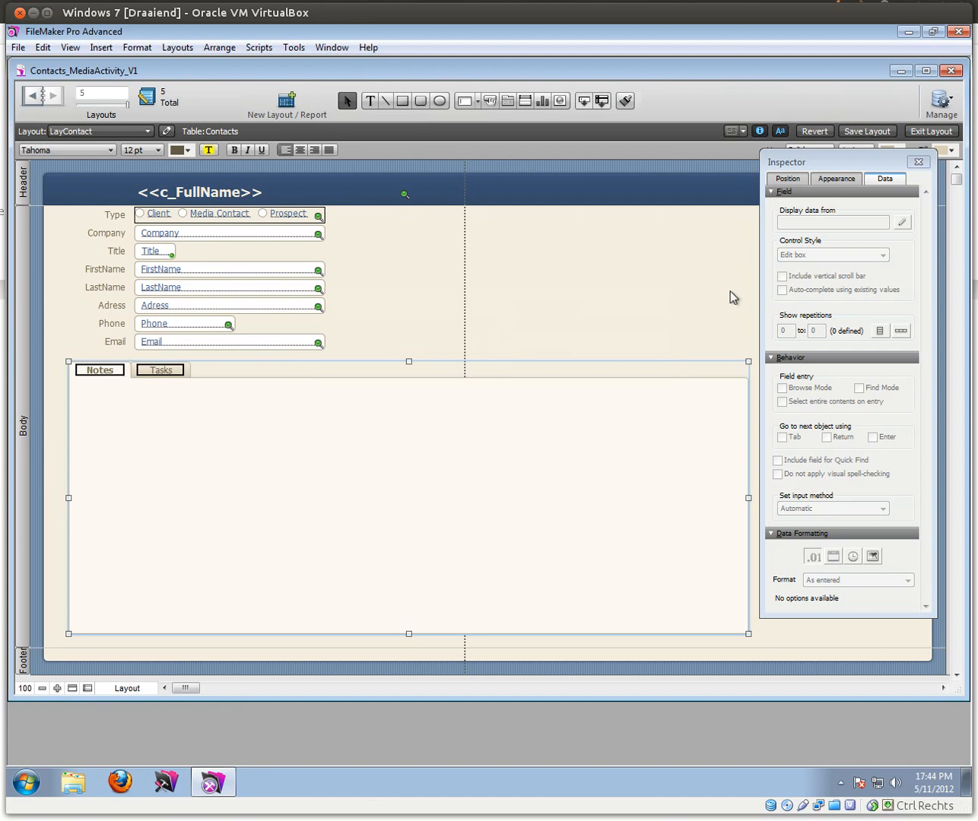
left_click(924, 133)
Step: Switch between the Tasks and Notes tabs in Browse mode, then return to Layout mode on the Notes tab
left_click(125, 352)
left_click(105, 349)
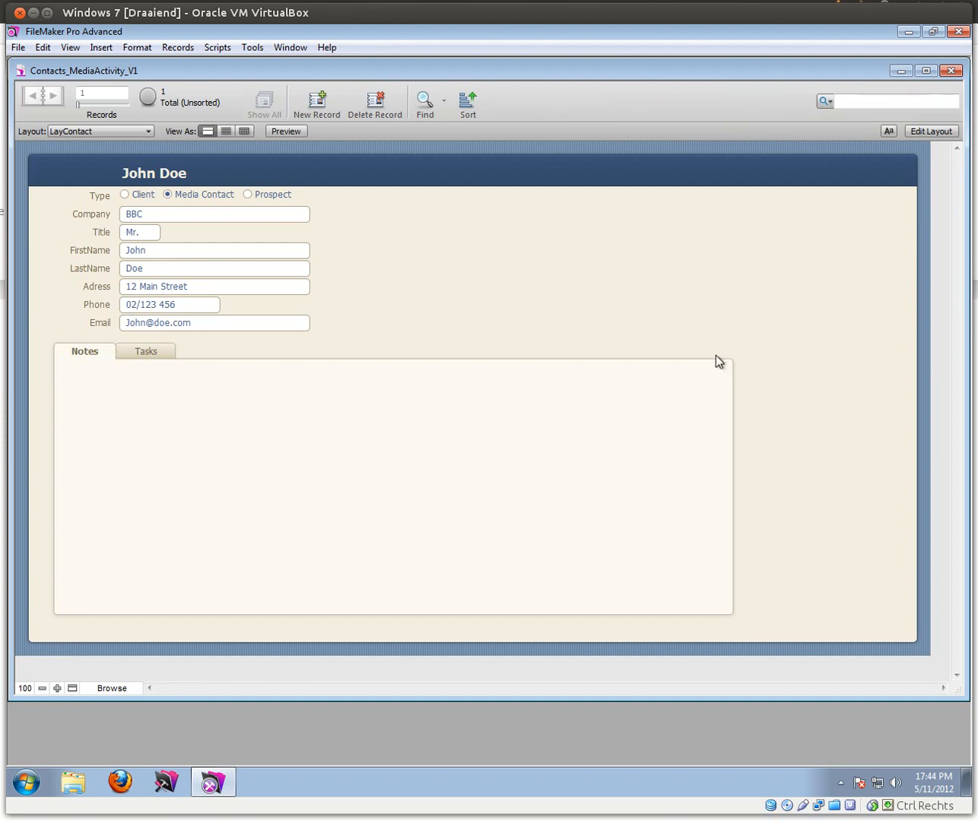
left_click(143, 350)
left_click(87, 353)
left_click(126, 351)
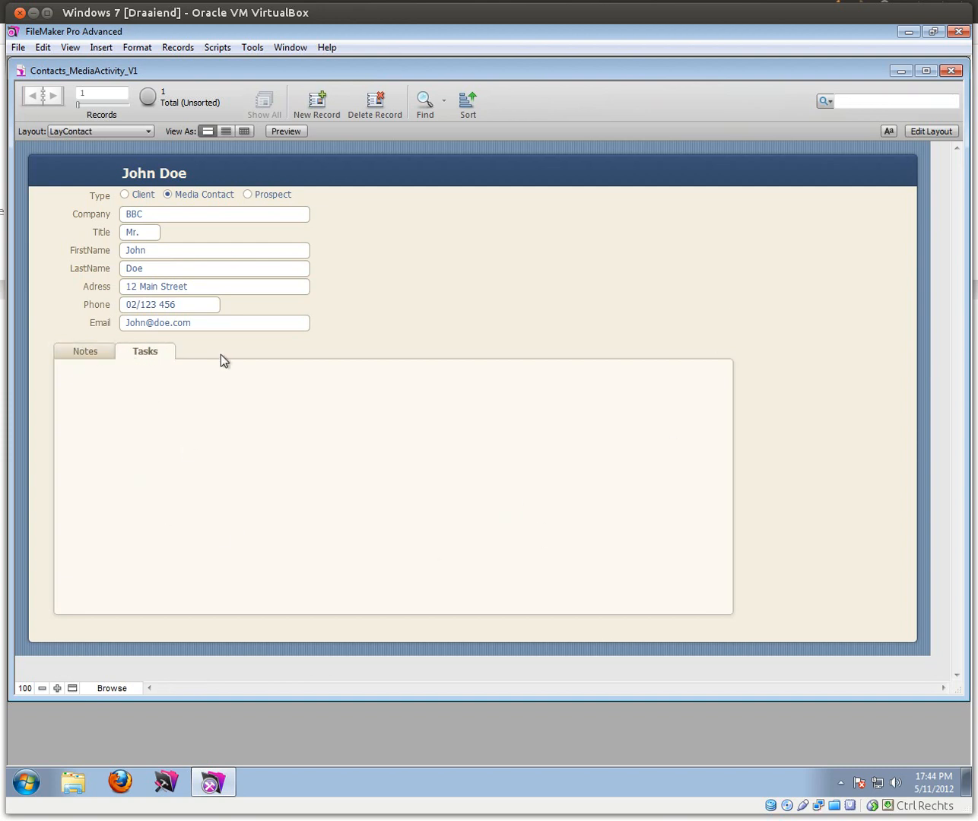
left_click(929, 131)
left_click(112, 369)
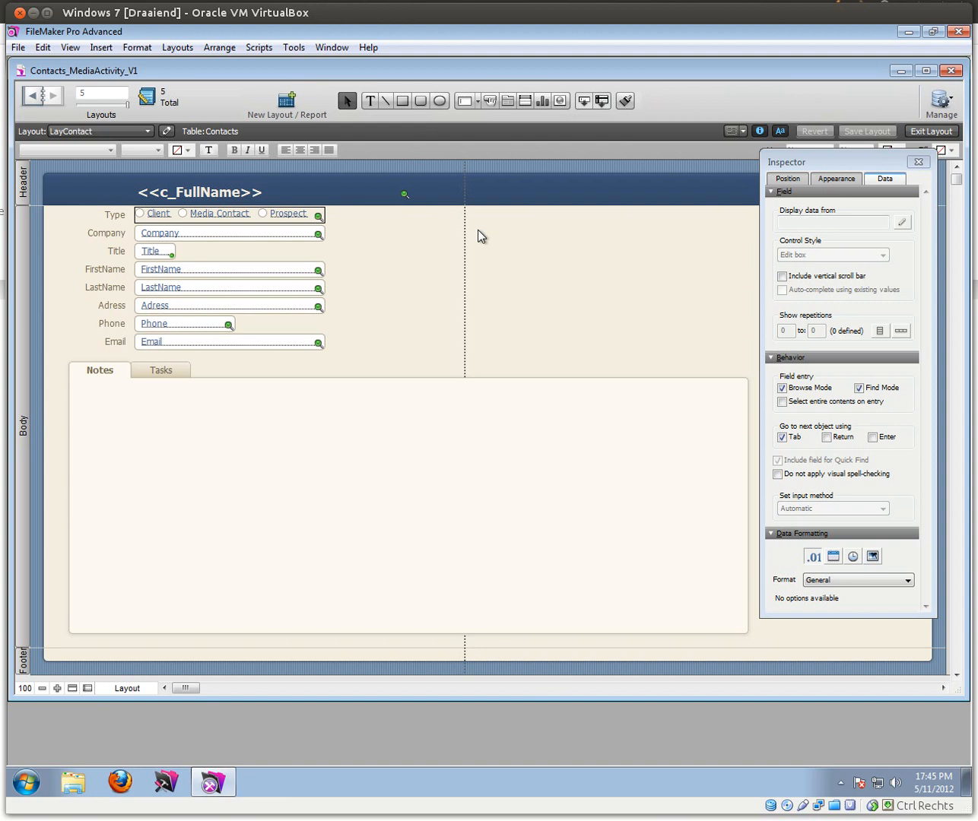
Step: Draw a portal in the Notes tab showing related Notes records, allowing deletion and a vertical scroll bar
left_click(525, 101)
mouse_move(88, 410)
left_mouse_down()
mouse_move(614, 631)
mouse_move(737, 623)
left_mouse_up()
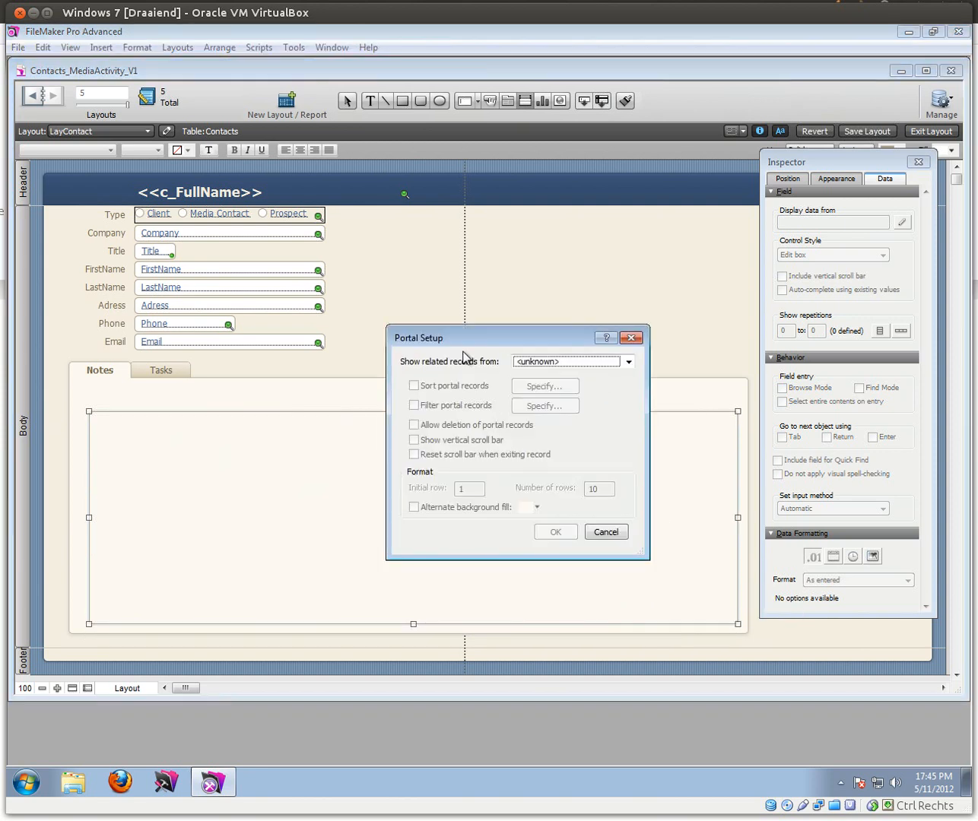
left_click(627, 362)
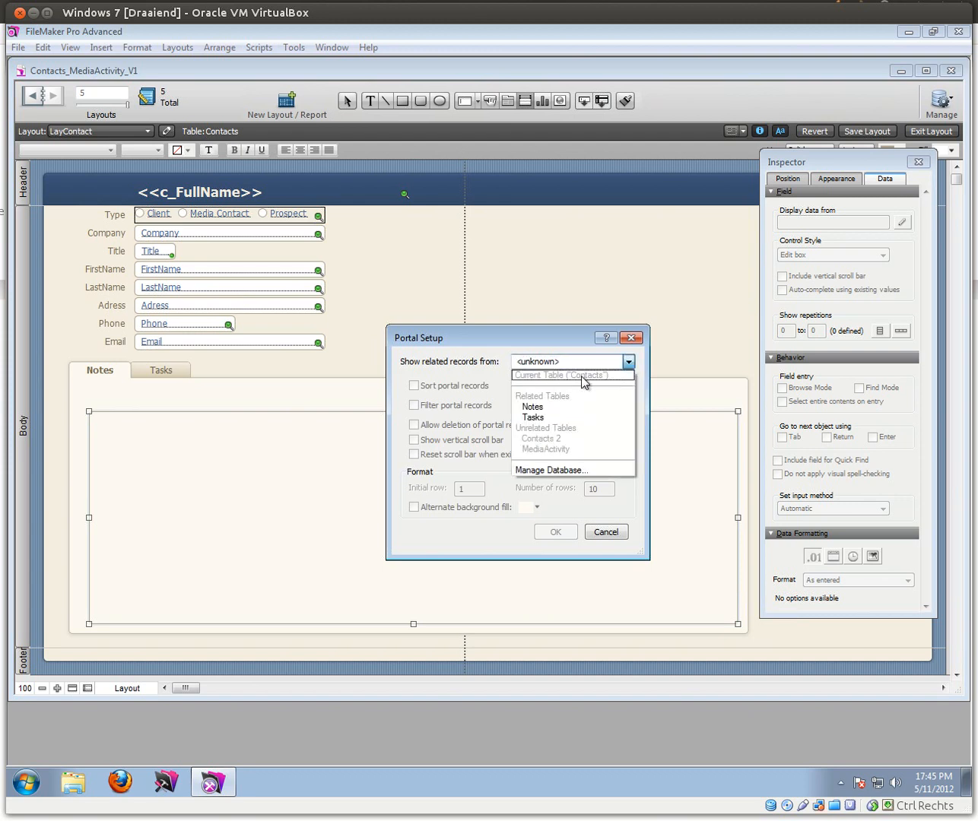
left_click(552, 406)
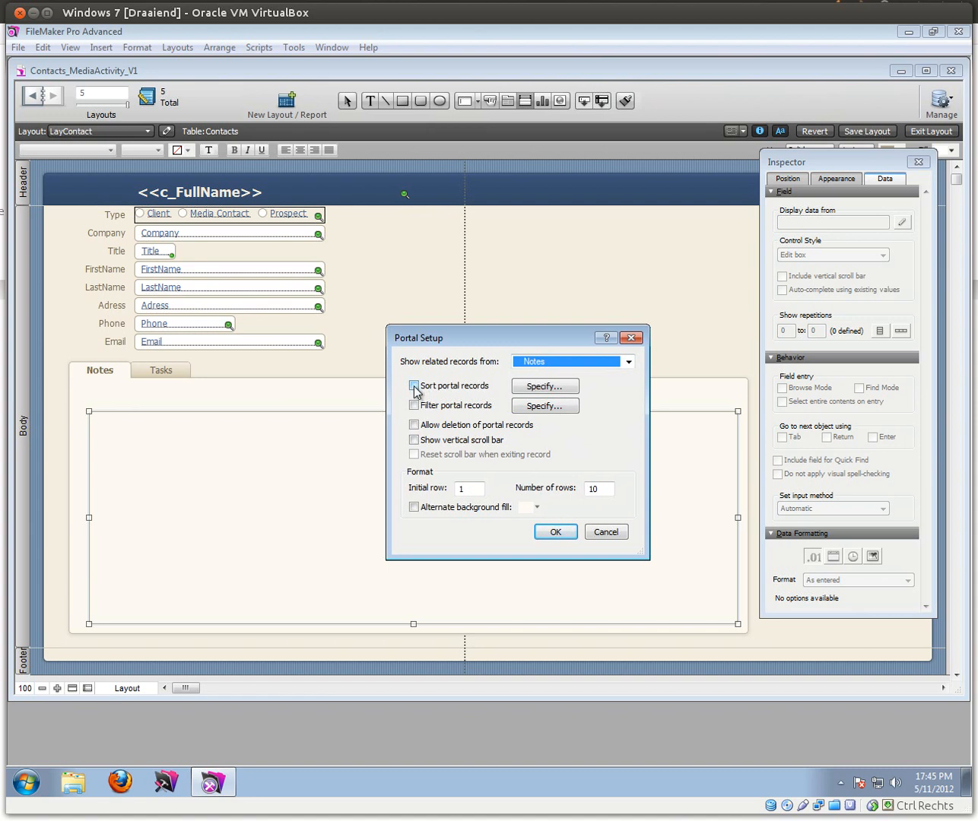
left_click(414, 426)
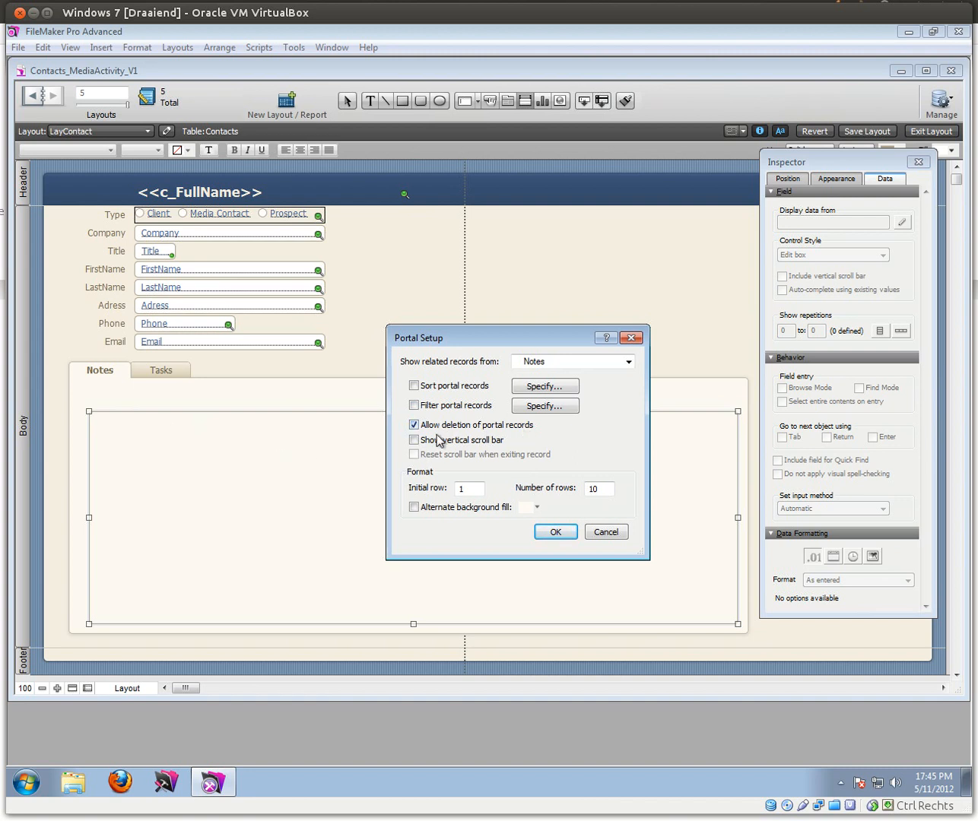
left_click(413, 440)
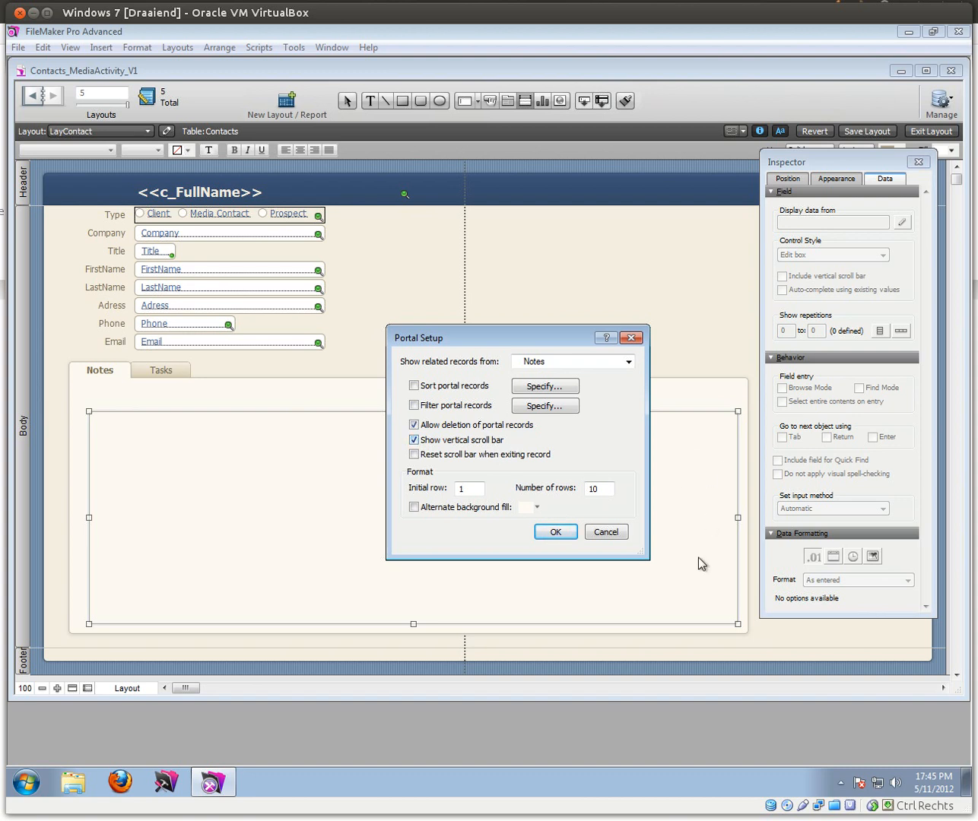
left_click(556, 532)
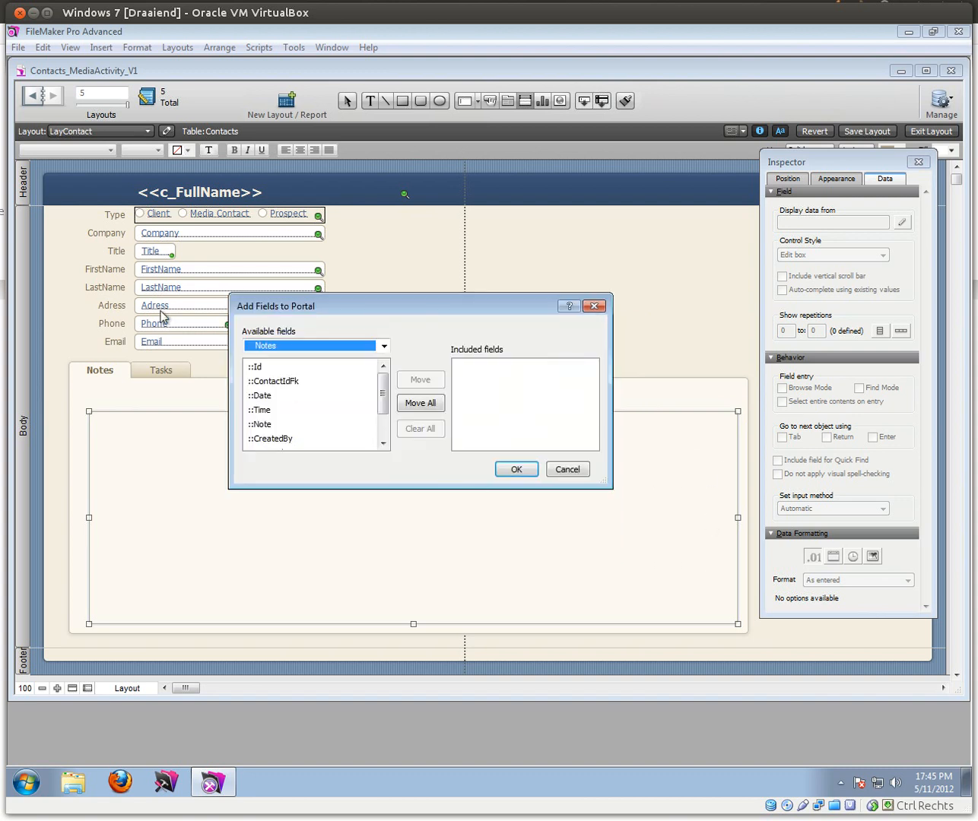
Step: Add the Notes ::Date, ::Time and ::Note fields to the portal, then view the record in Browse mode
left_click(257, 370)
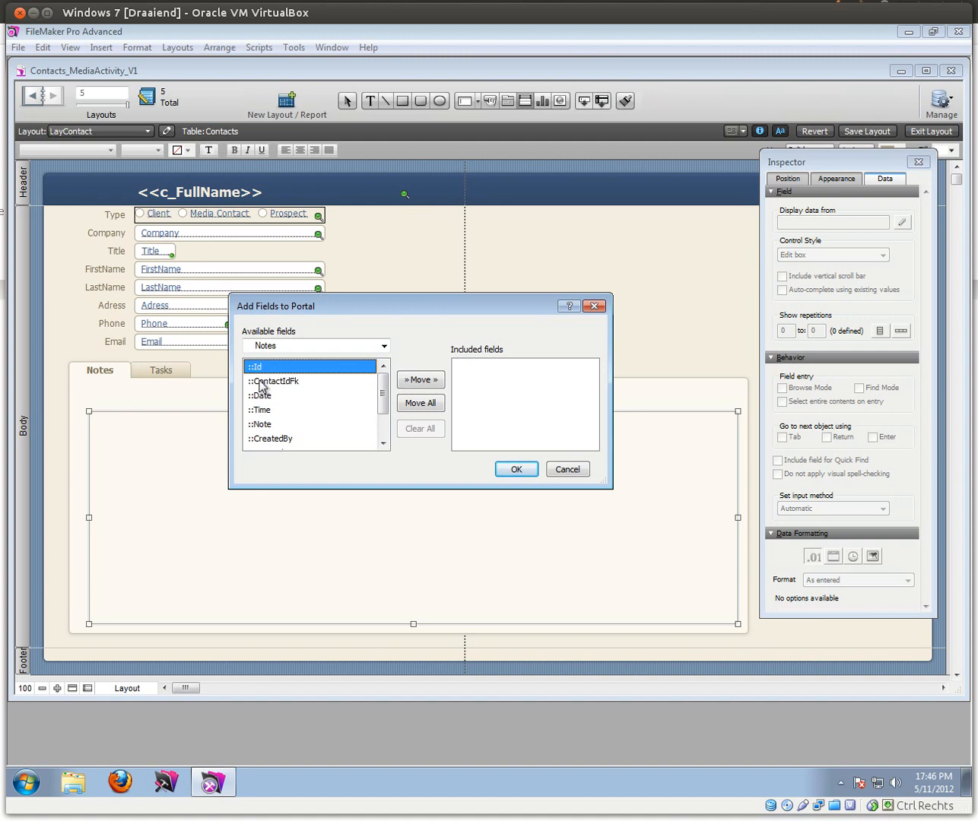
left_click(259, 383)
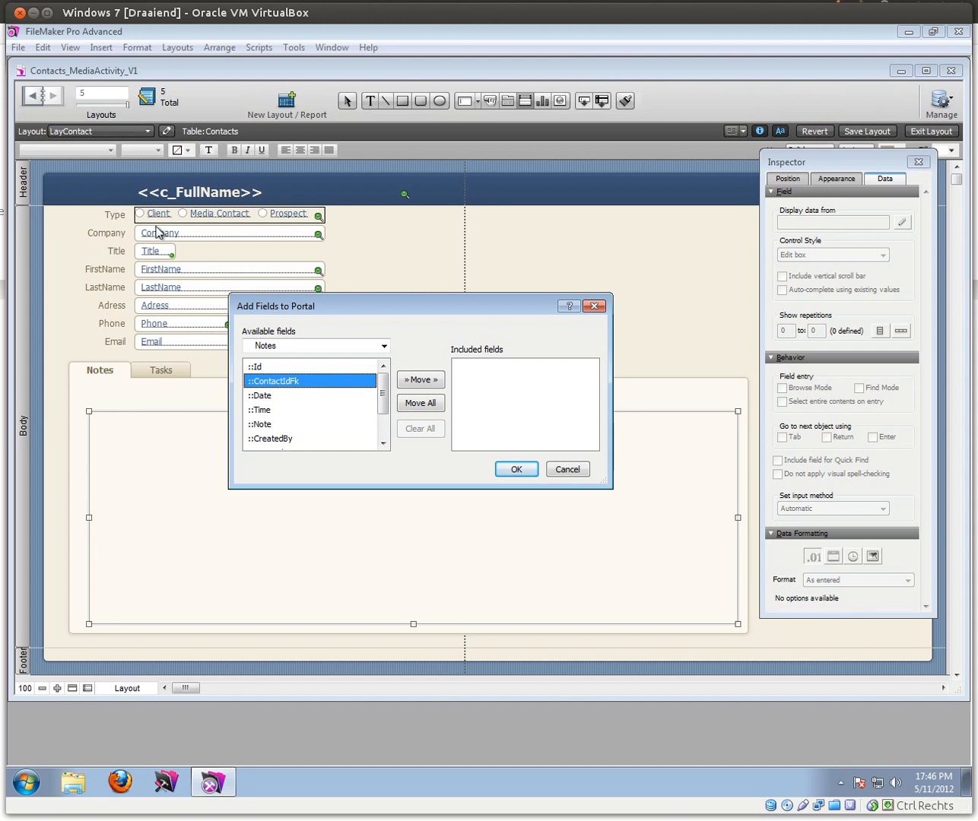
double_click(263, 397)
double_click(262, 410)
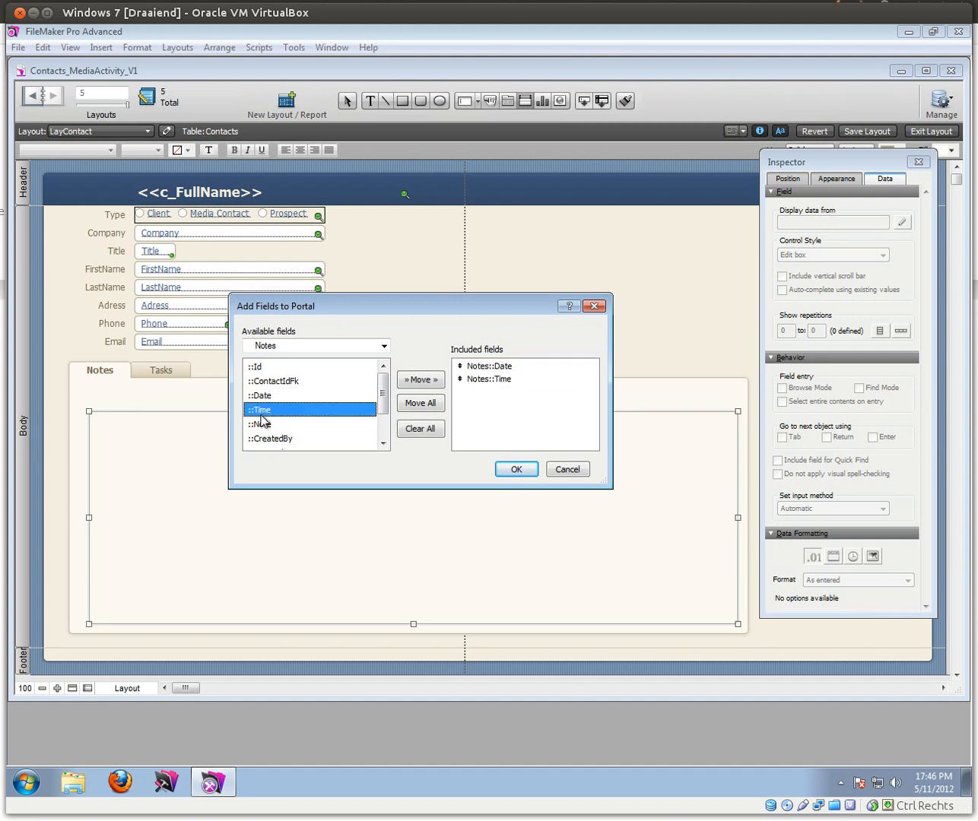
double_click(262, 425)
scroll(384, 418, "down", 1)
left_click_drag(388, 412, 377, 437)
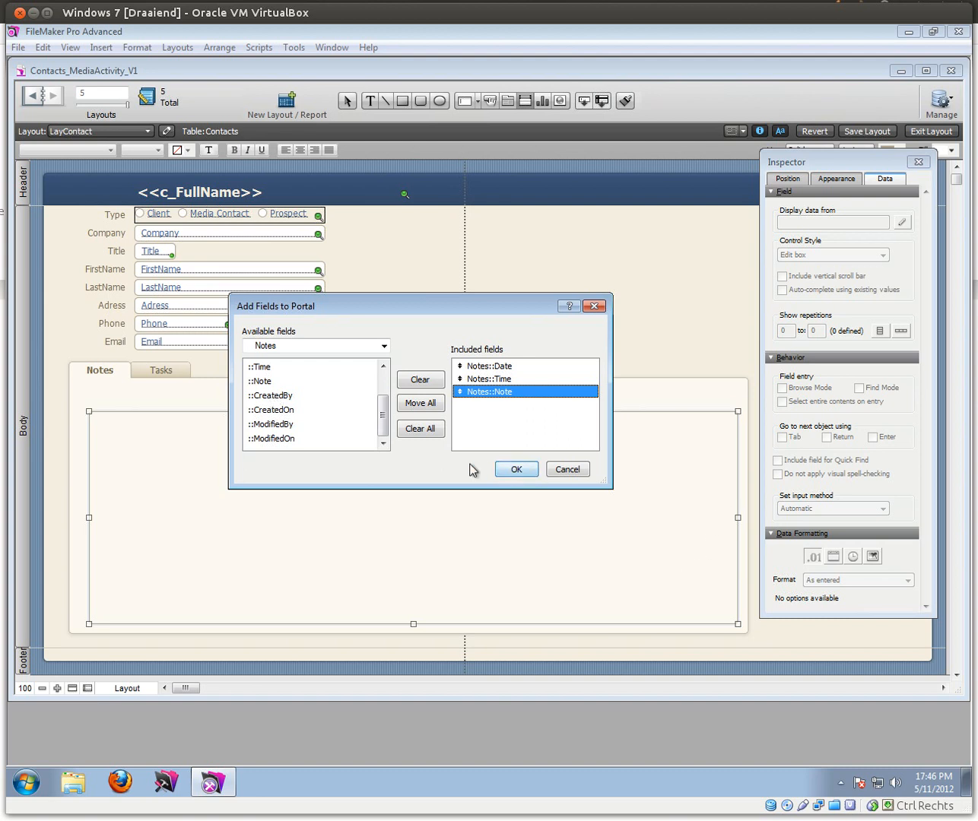
left_click(516, 471)
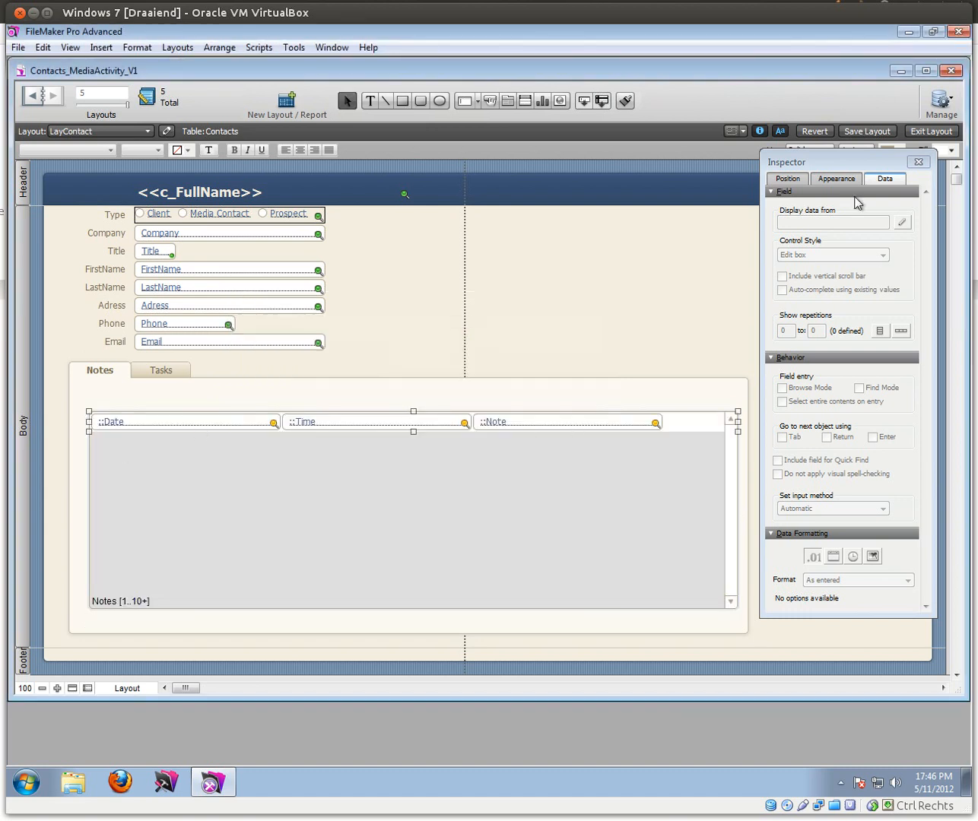
left_click(917, 133)
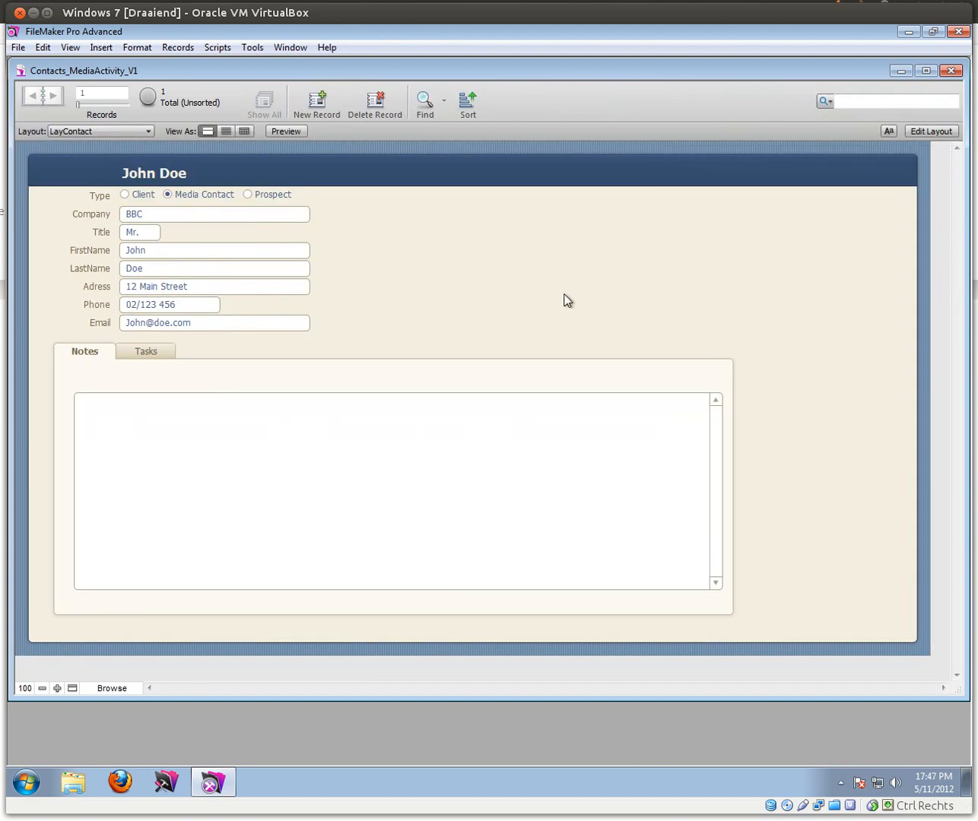
Step: Back in Layout mode, add a 'Date' text heading above the portal's Date field
left_click(929, 130)
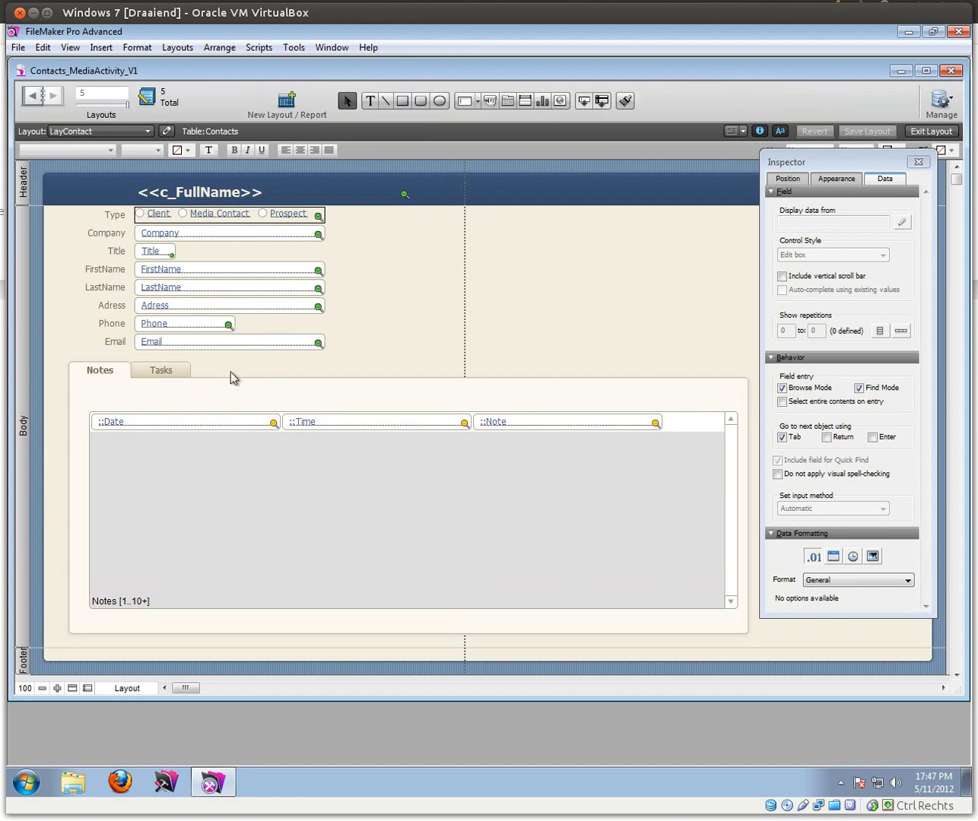
left_click(370, 100)
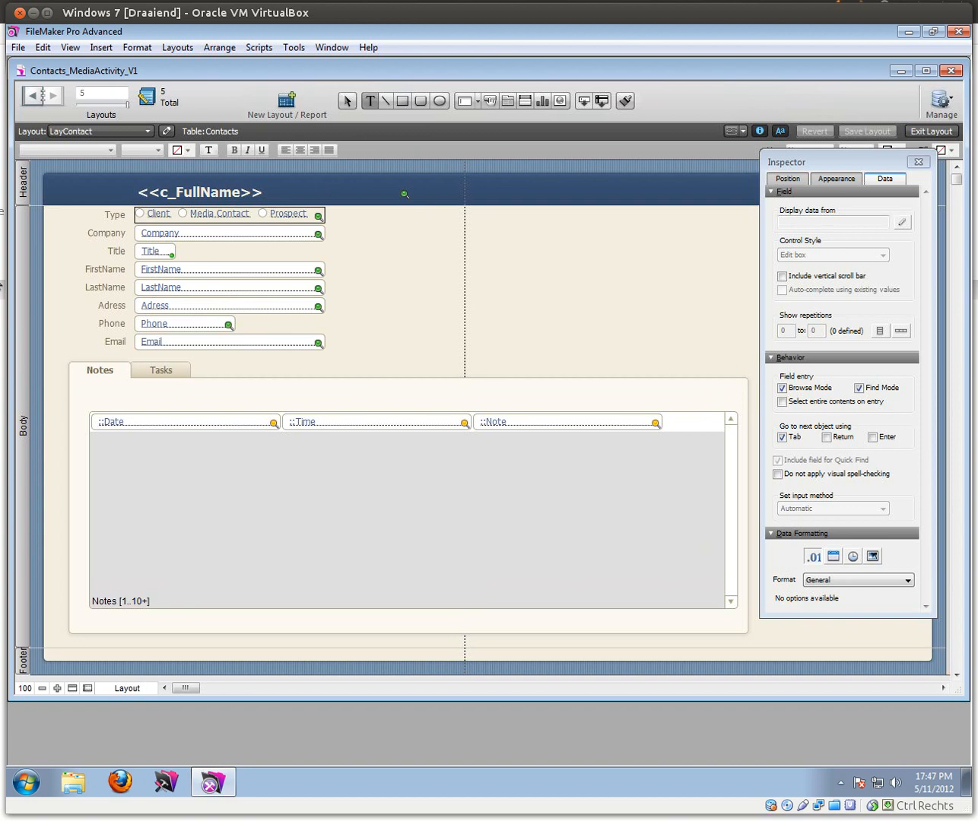
left_click(125, 410)
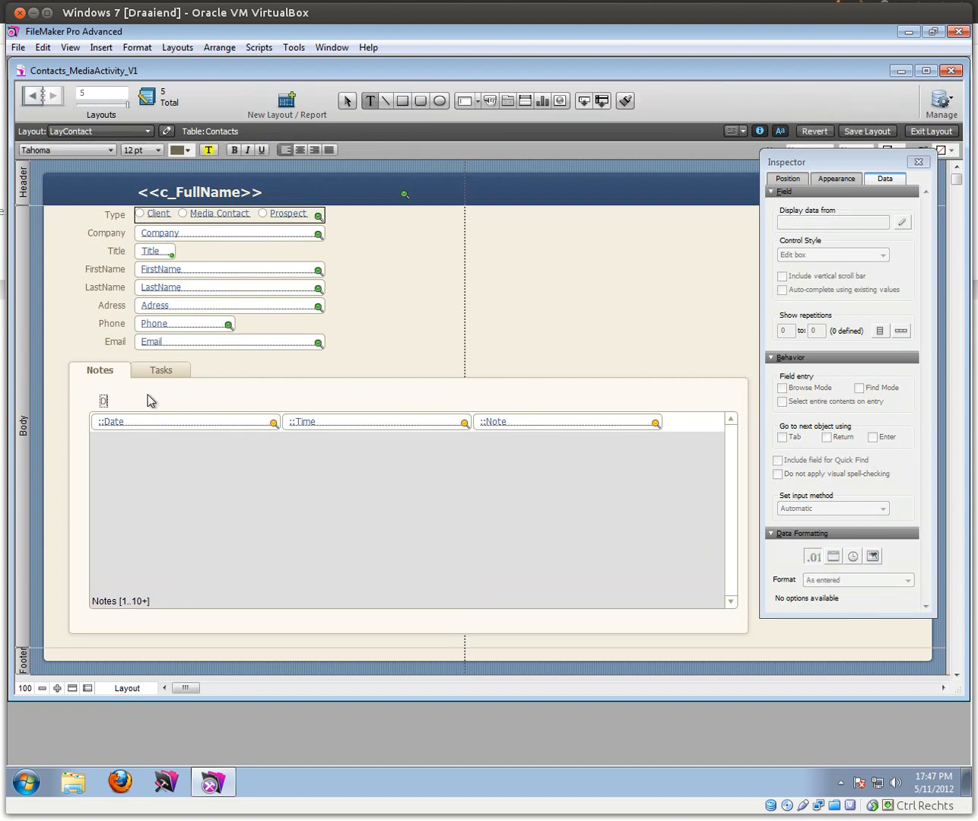
key("Escape")
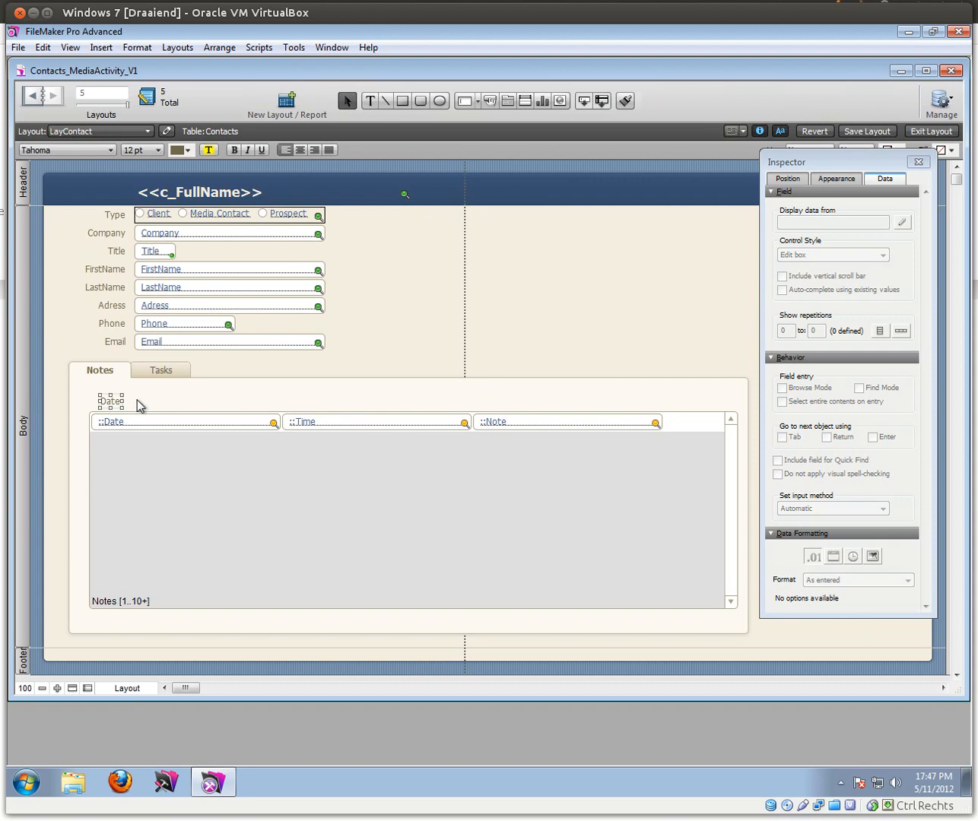
left_click_drag(115, 408, 272, 397)
key("ctrl+z")
Step: Copy the heading above the Time field and change its text to 'Time'
mouse_move(290, 396)
left_mouse_down()
mouse_move(303, 411)
mouse_move(320, 401)
mouse_move(302, 406)
left_mouse_up()
double_click(300, 404)
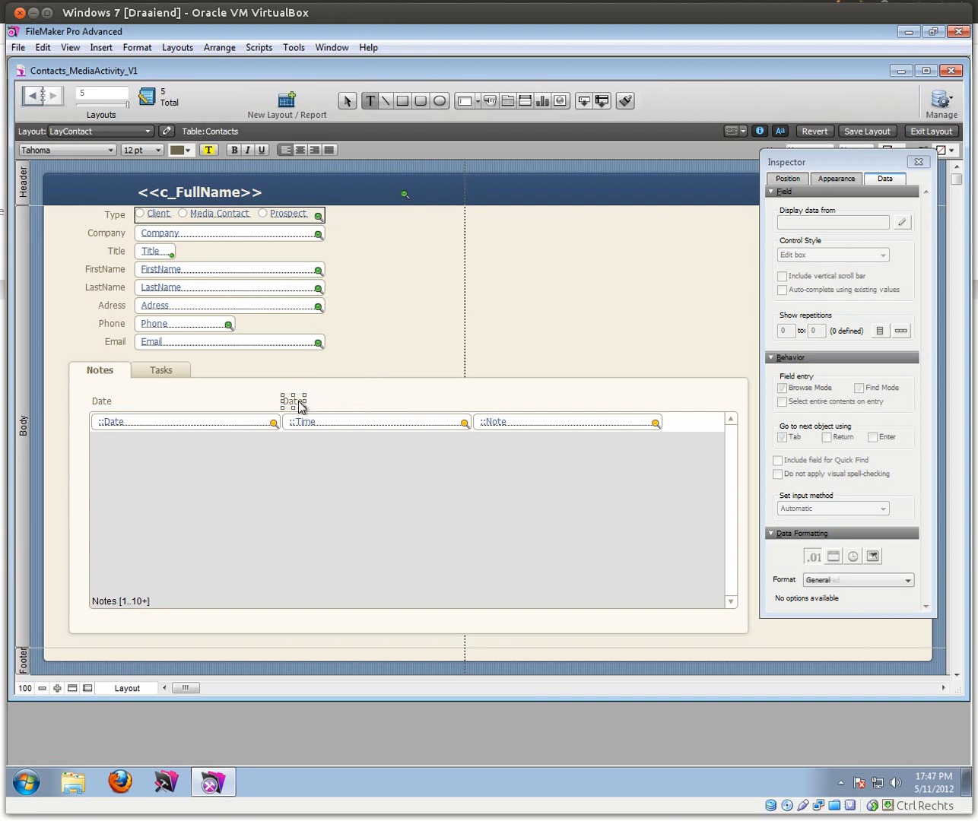
double_click(299, 404)
key("BackSpace")
type("Time")
key("Escape")
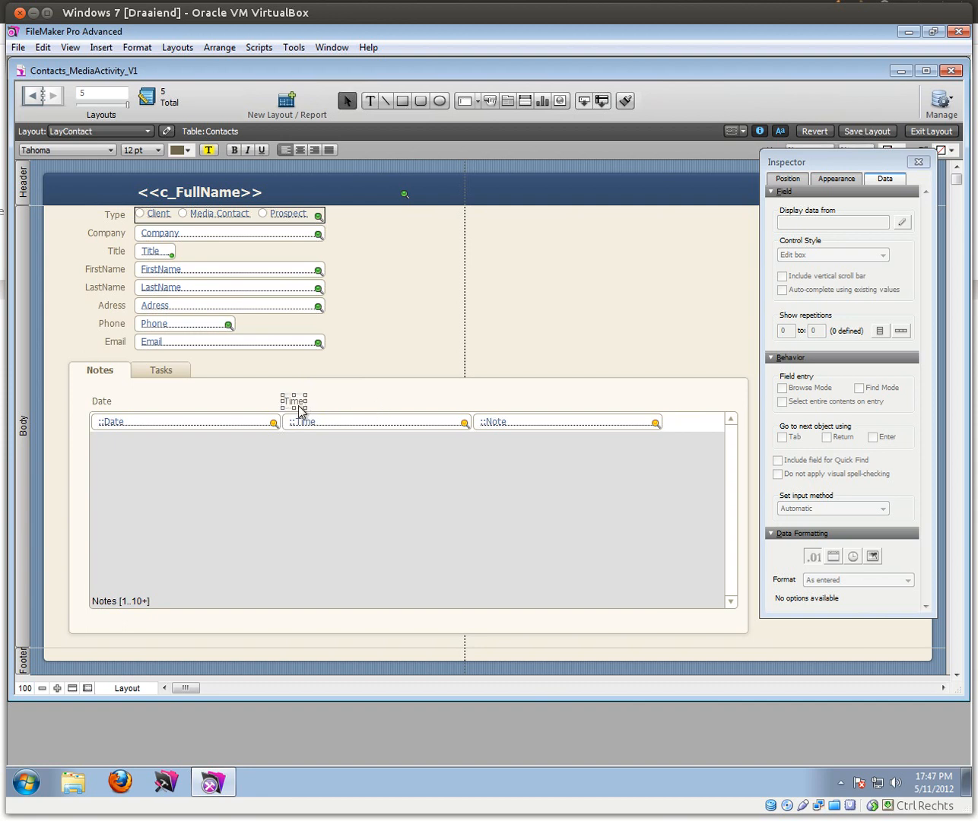
Step: Copy the heading above the Note field, change it to 'Note', and preview in Browse mode
left_click_drag(343, 408, 489, 407)
double_click(487, 403)
type("Note")
key("Escape")
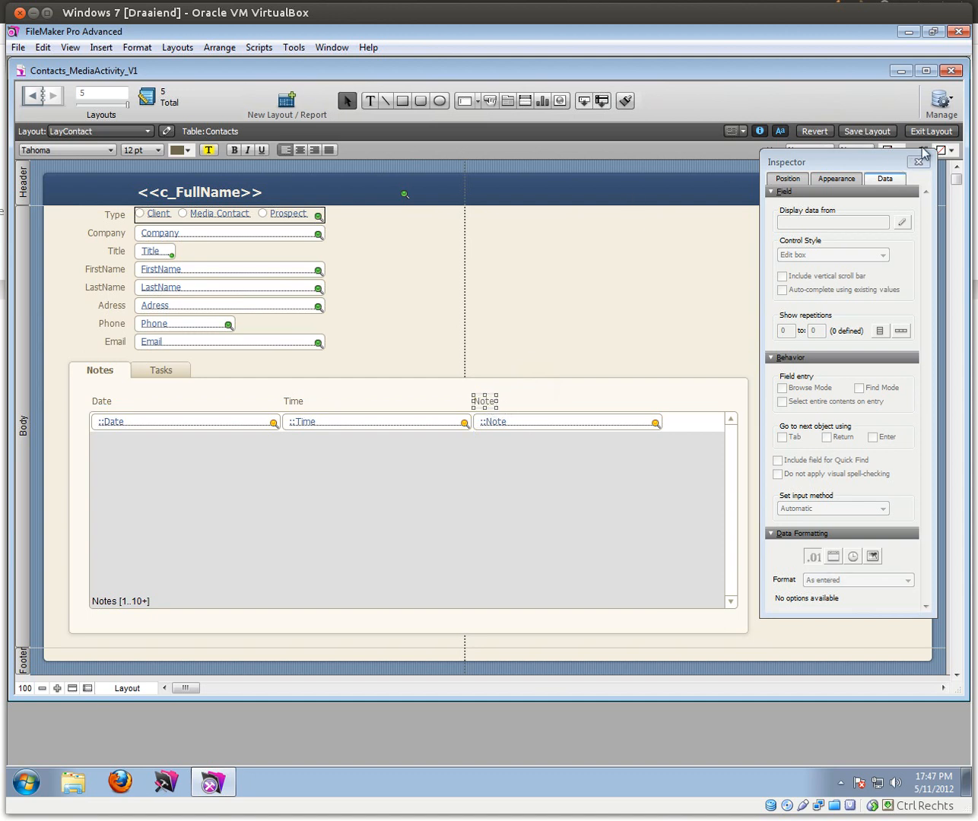
left_click(931, 131)
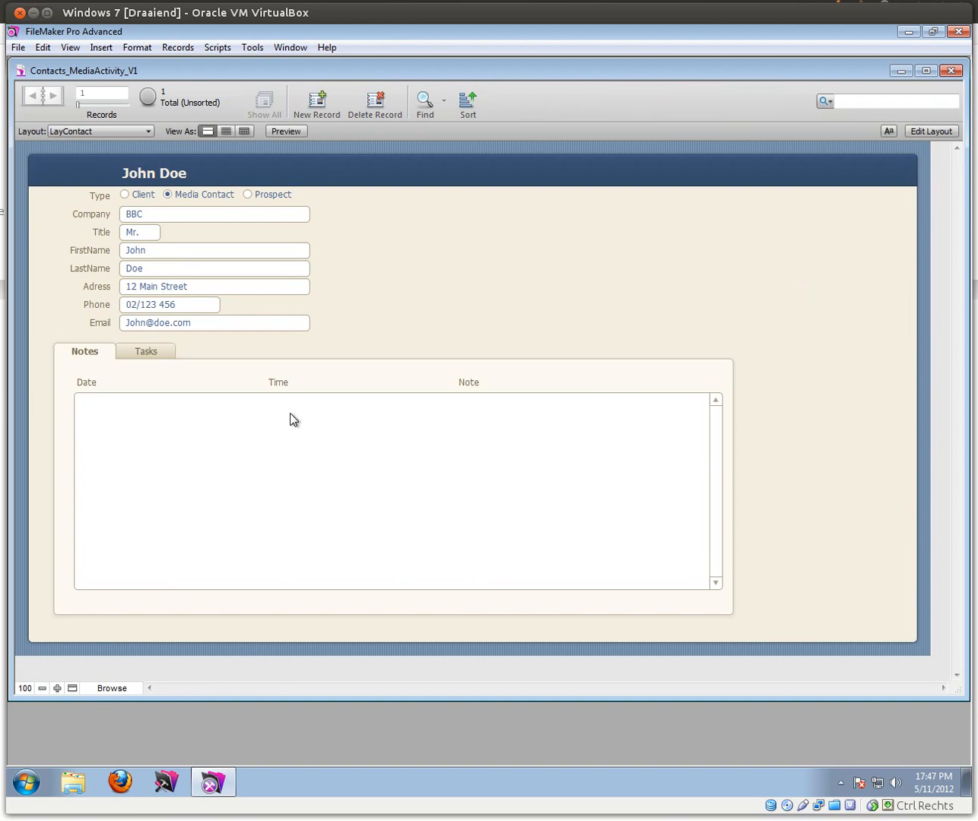
Step: Open Manage Database and the Edit Relationship dialog for Contacts Id = Notes ContactIdFk
left_click(18, 47)
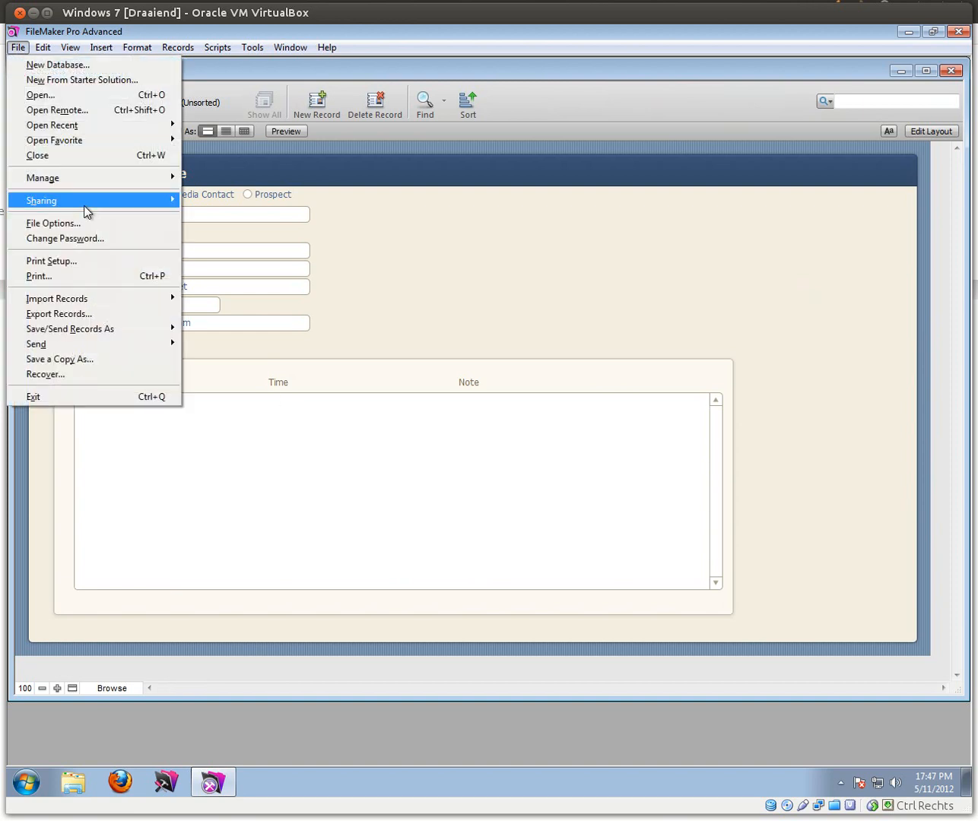
mouse_move(147, 179)
left_click(232, 181)
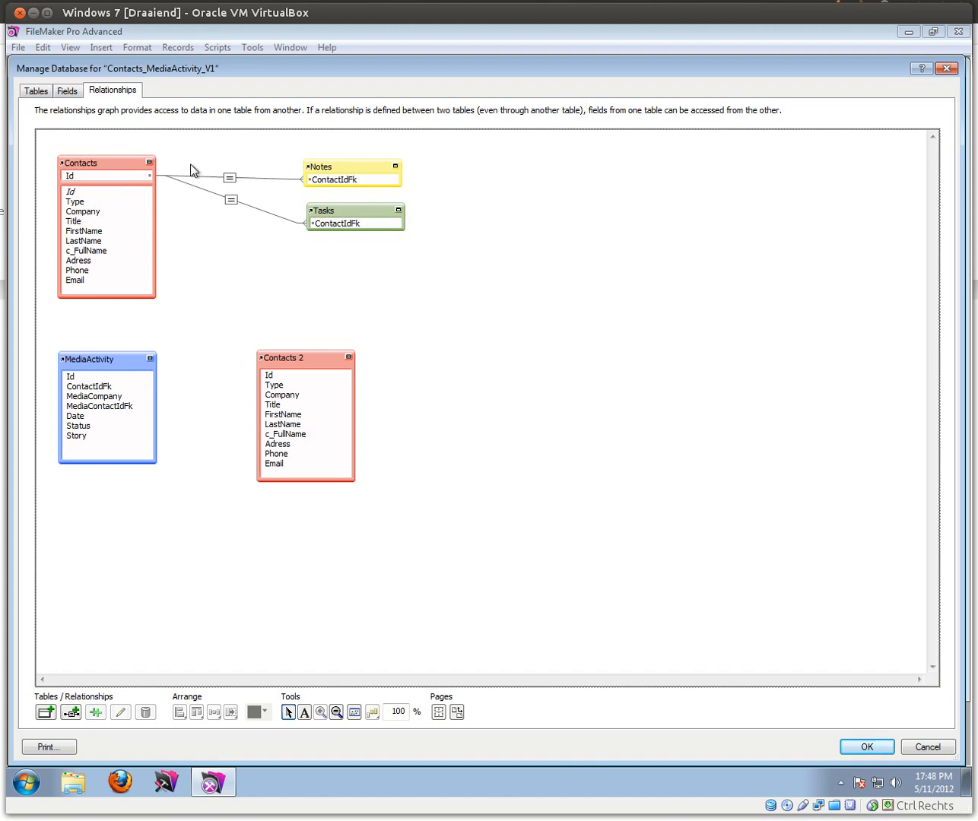
double_click(229, 179)
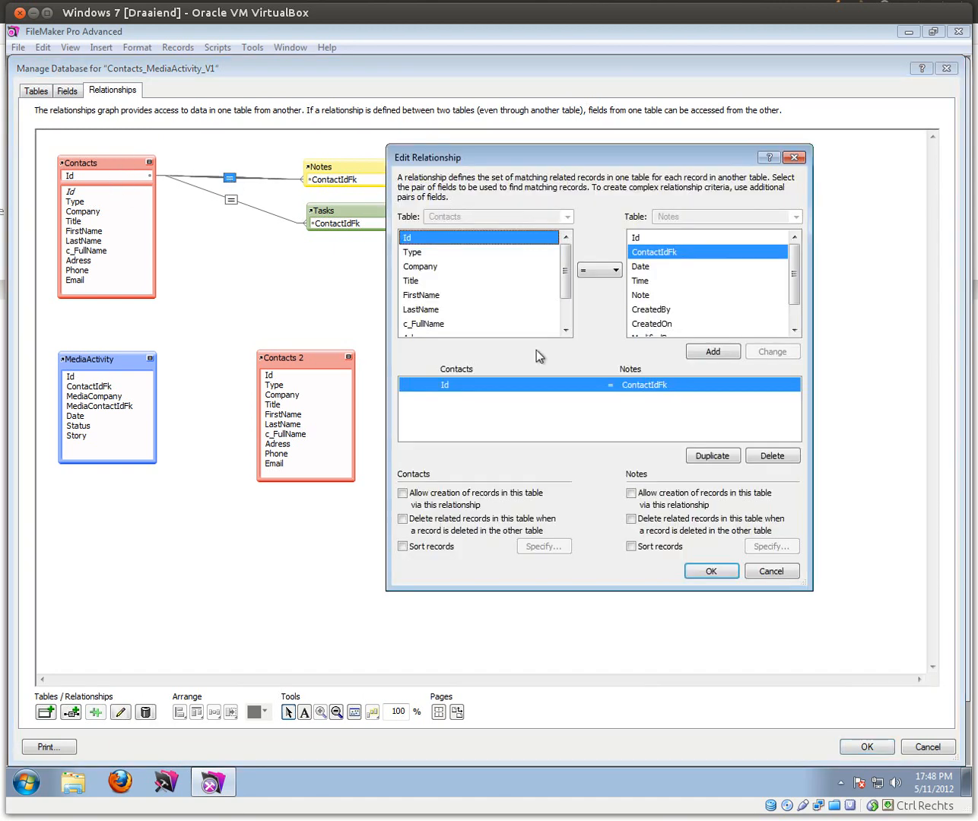
left_click_drag(533, 159, 561, 169)
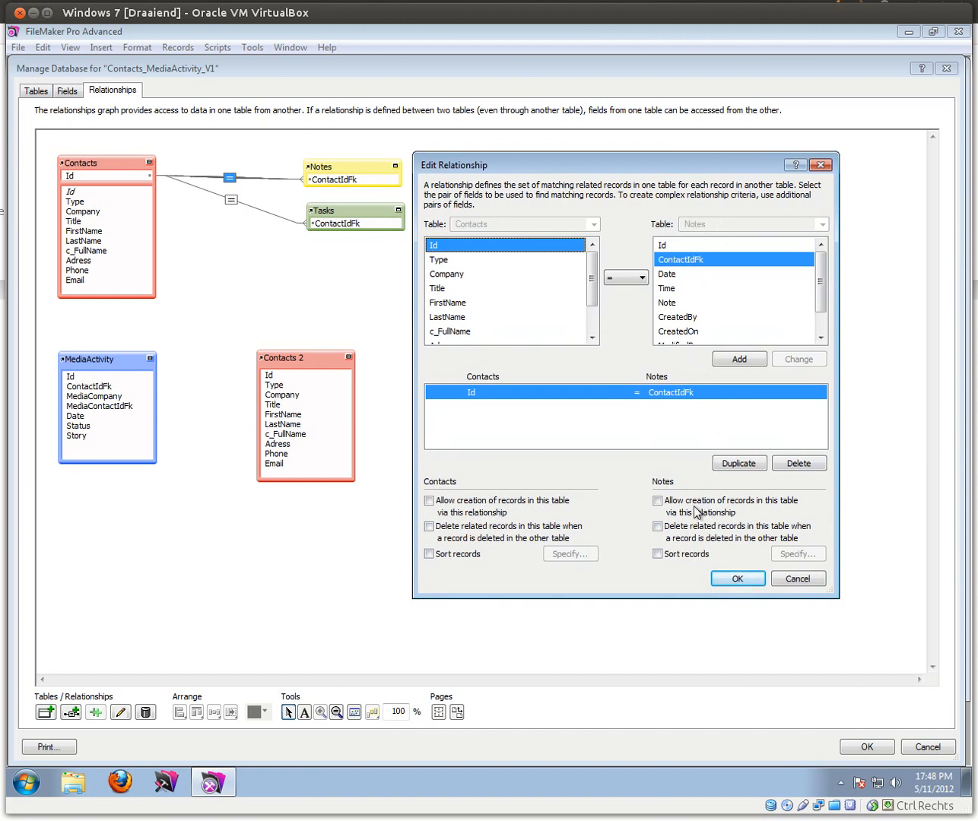
Step: On the Notes side, allow creation of records and deletion of related records, then close Manage Database
left_click(658, 502)
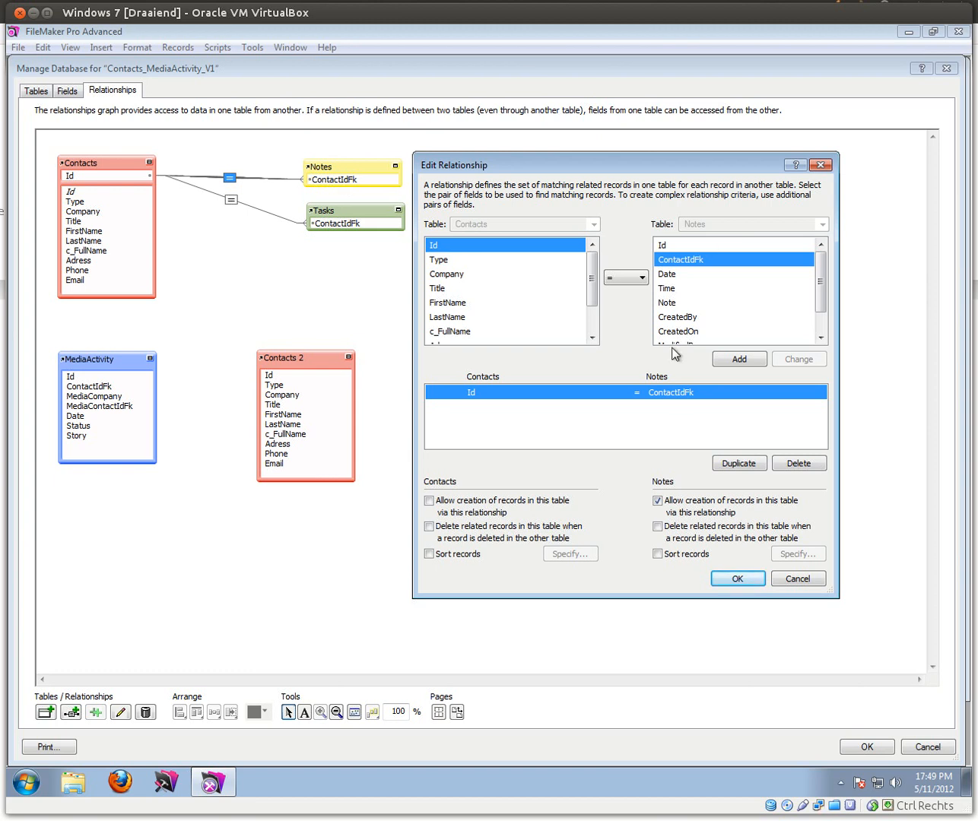
left_click(657, 526)
left_click(737, 579)
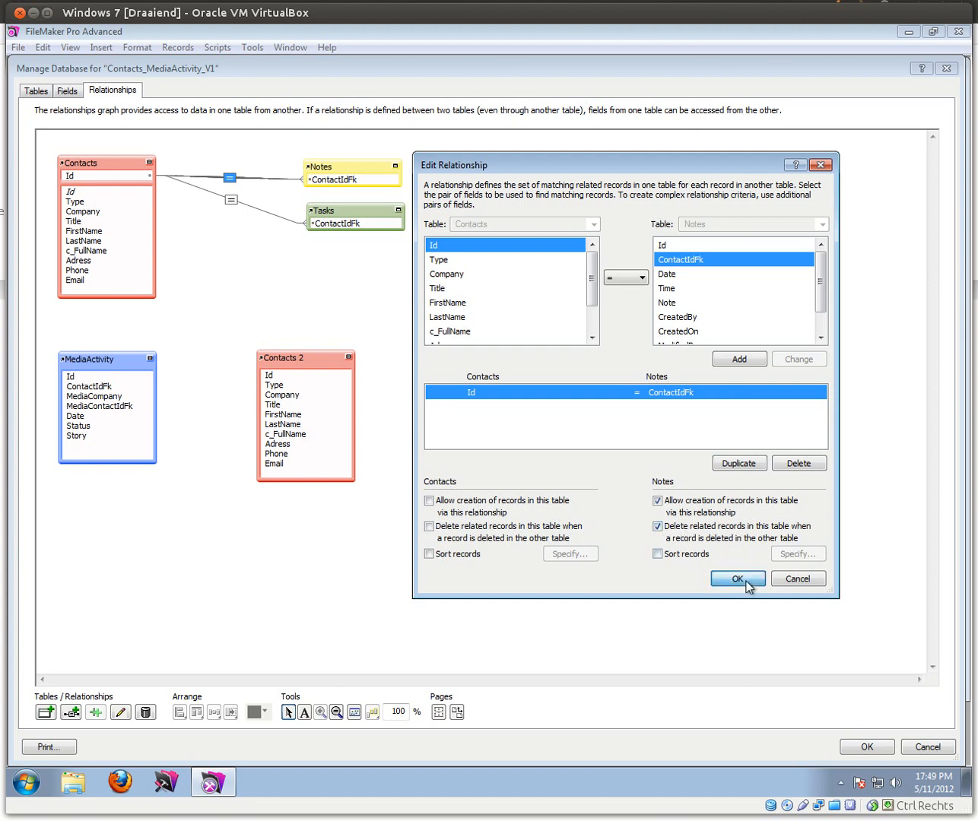
left_click(889, 751)
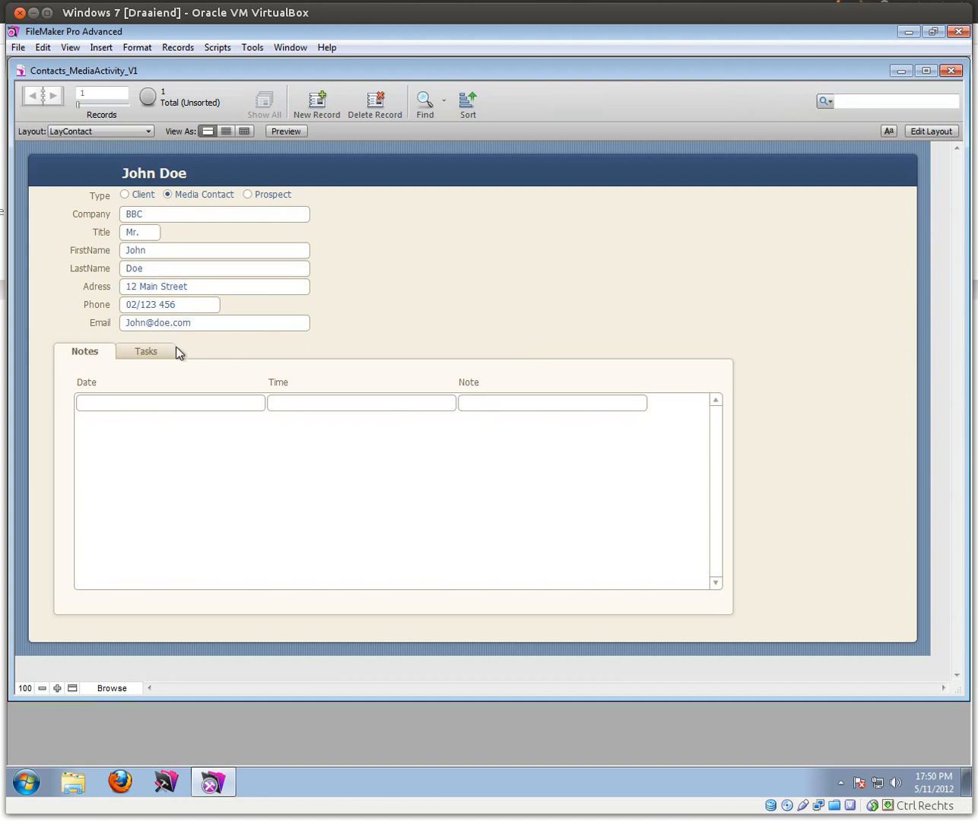
Step: Test the portal's empty Note entry row, then switch back to Layout mode
left_click(502, 403)
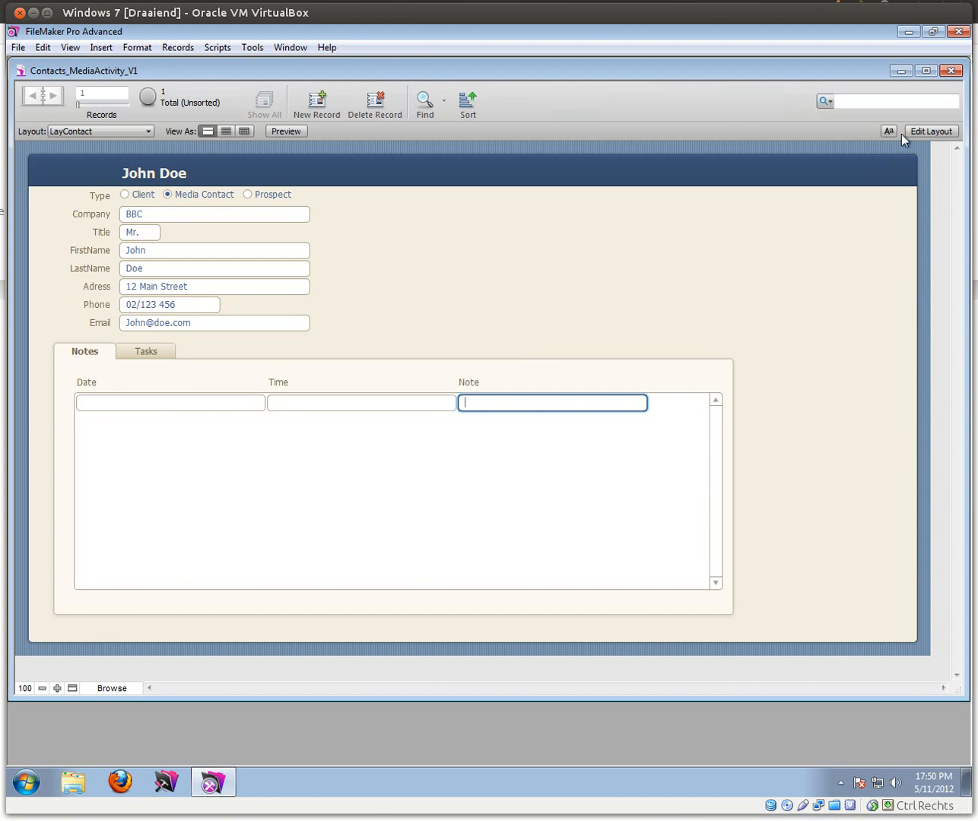
left_click(920, 131)
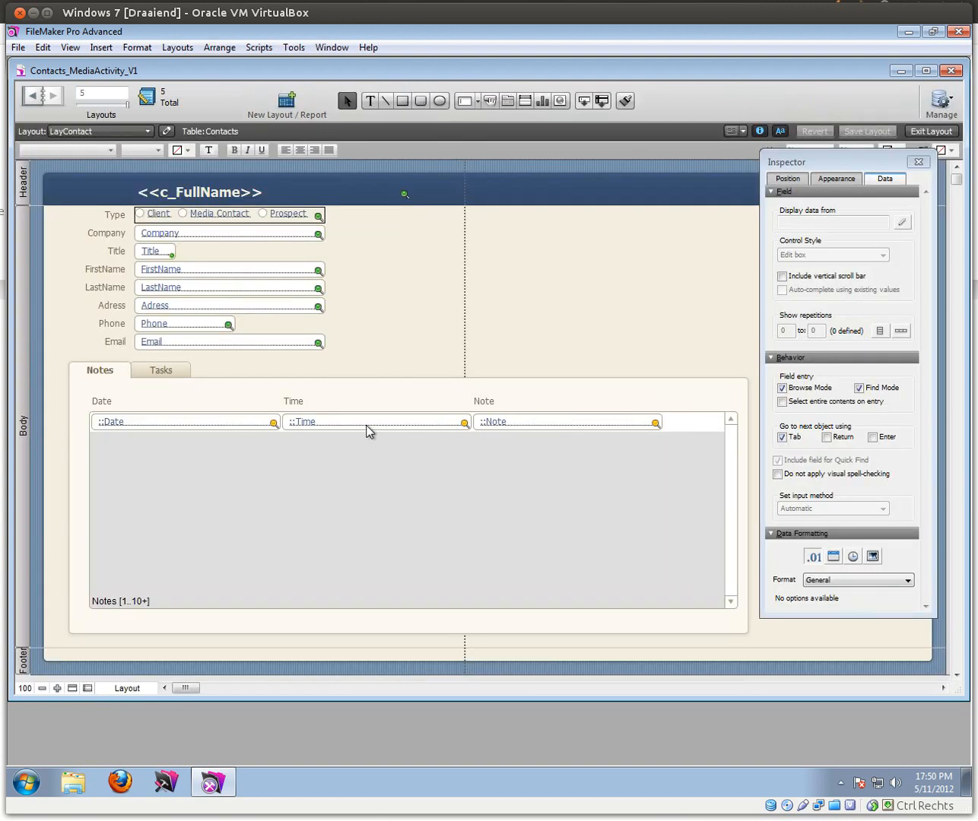
Step: In the Inspector's Position tab, set the portal's Date field width to 100 pt and Time field to 90 pt
left_click(297, 426)
left_click(258, 425)
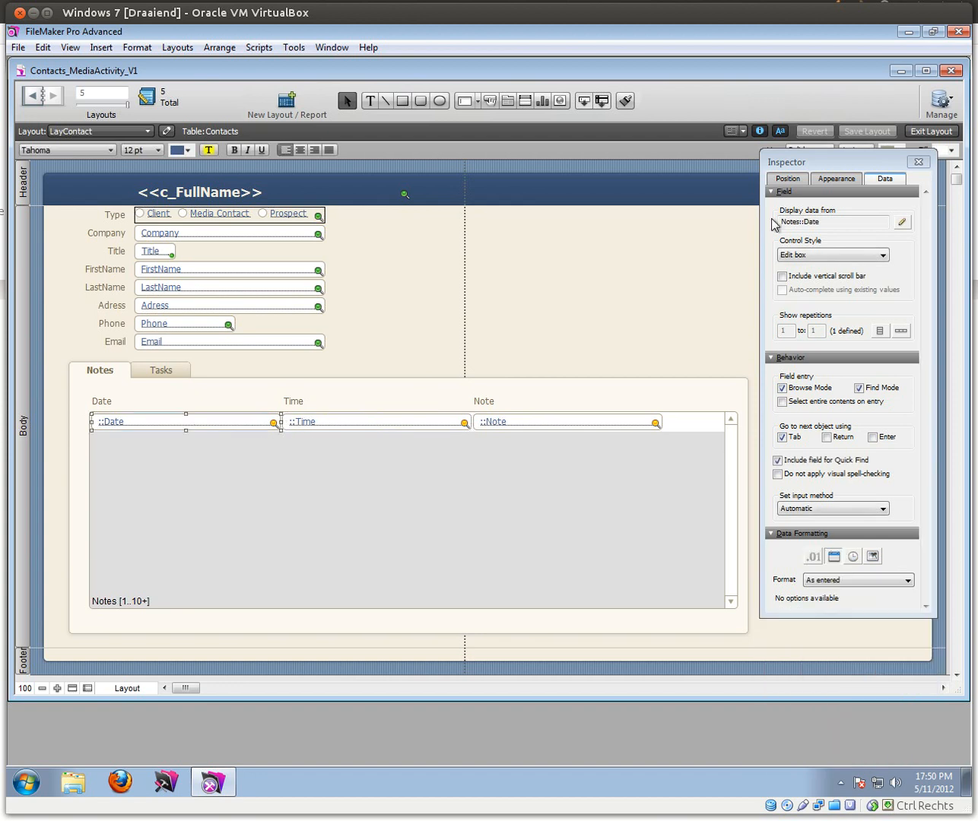
left_click(787, 178)
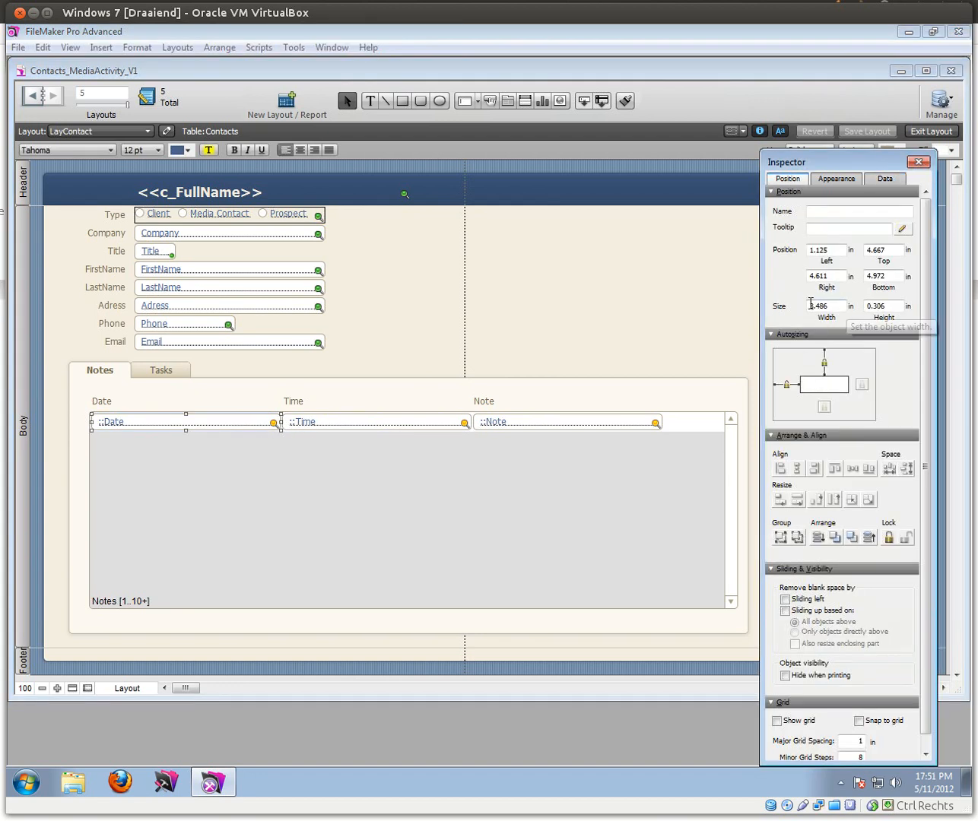
left_click(853, 308)
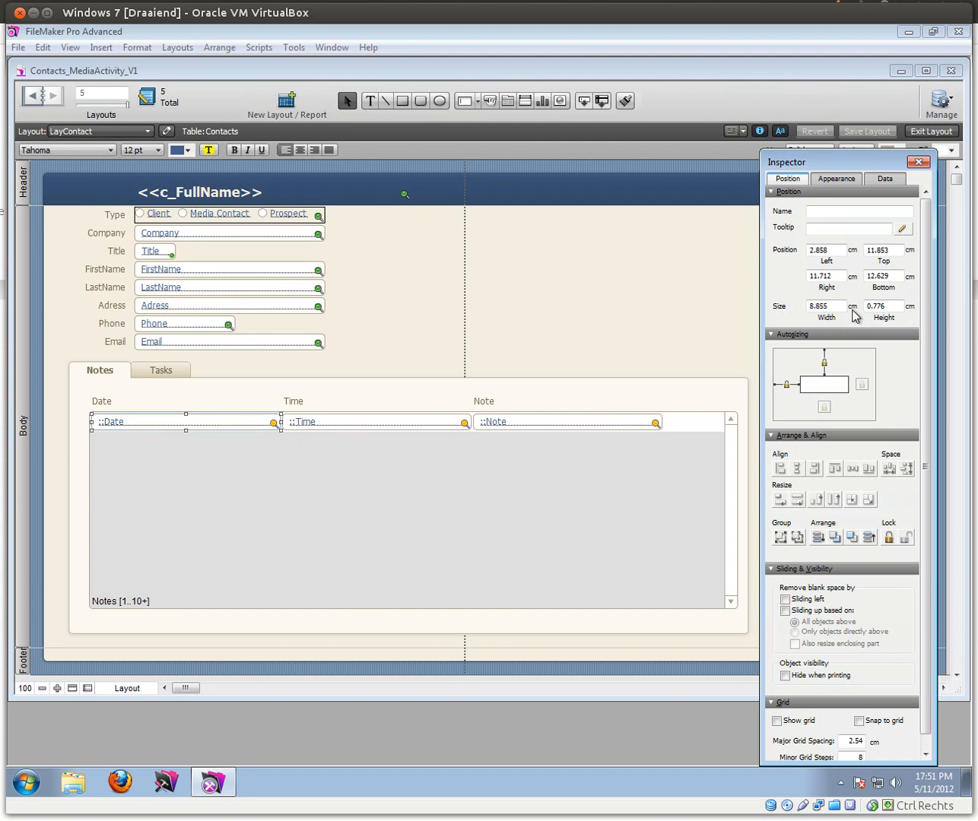
left_click(852, 308)
left_click_drag(830, 307, 780, 299)
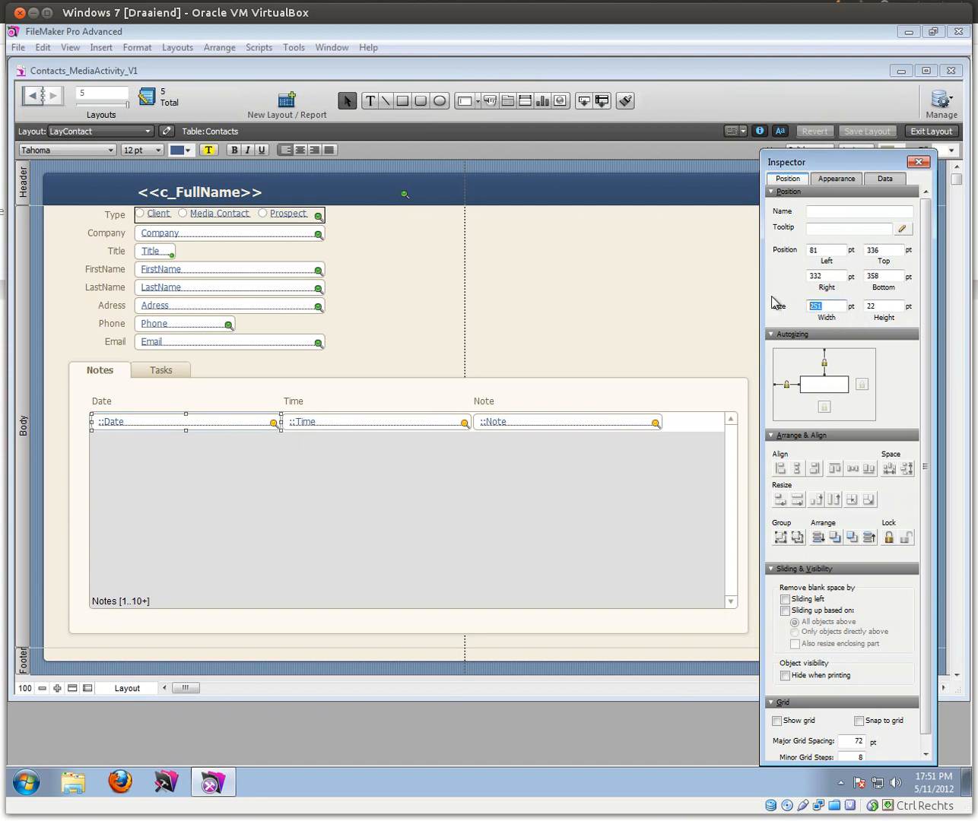
type("100")
key("Return")
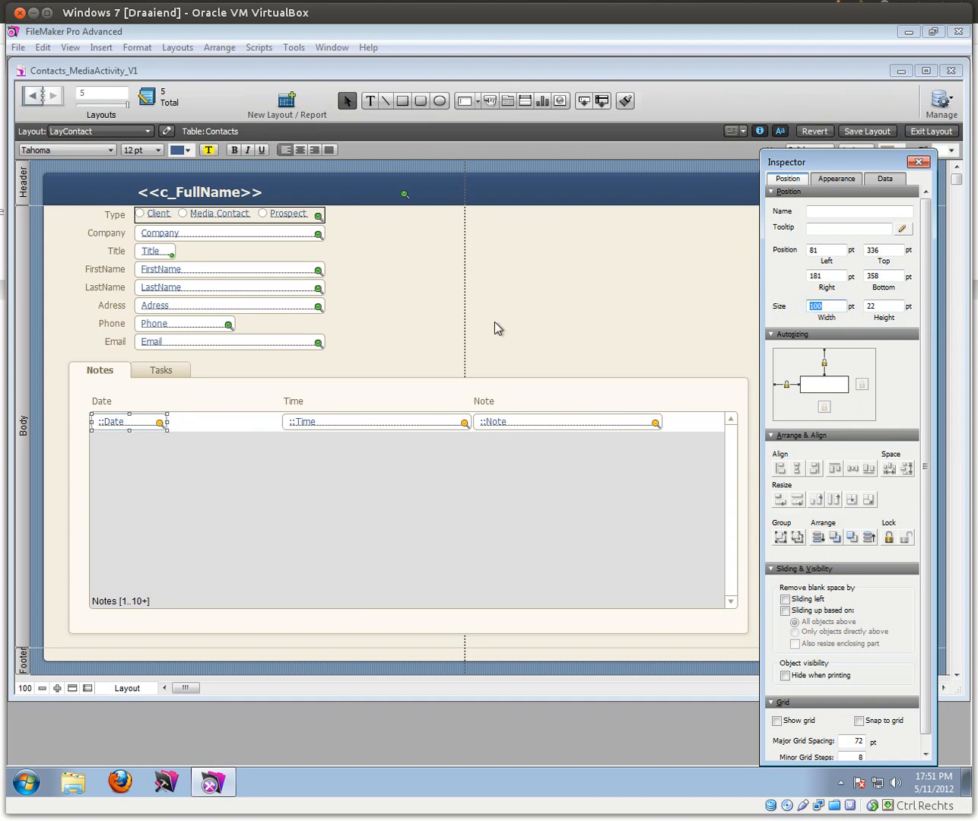
left_click(317, 427)
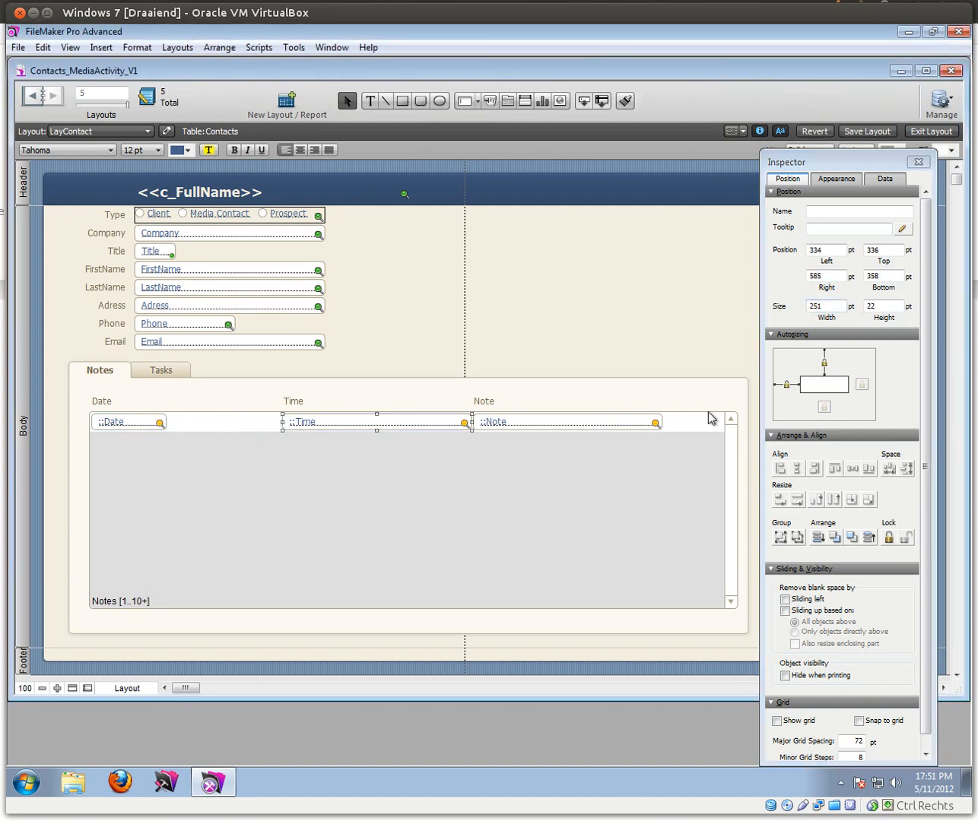
left_click(821, 306)
type("90")
key("Return")
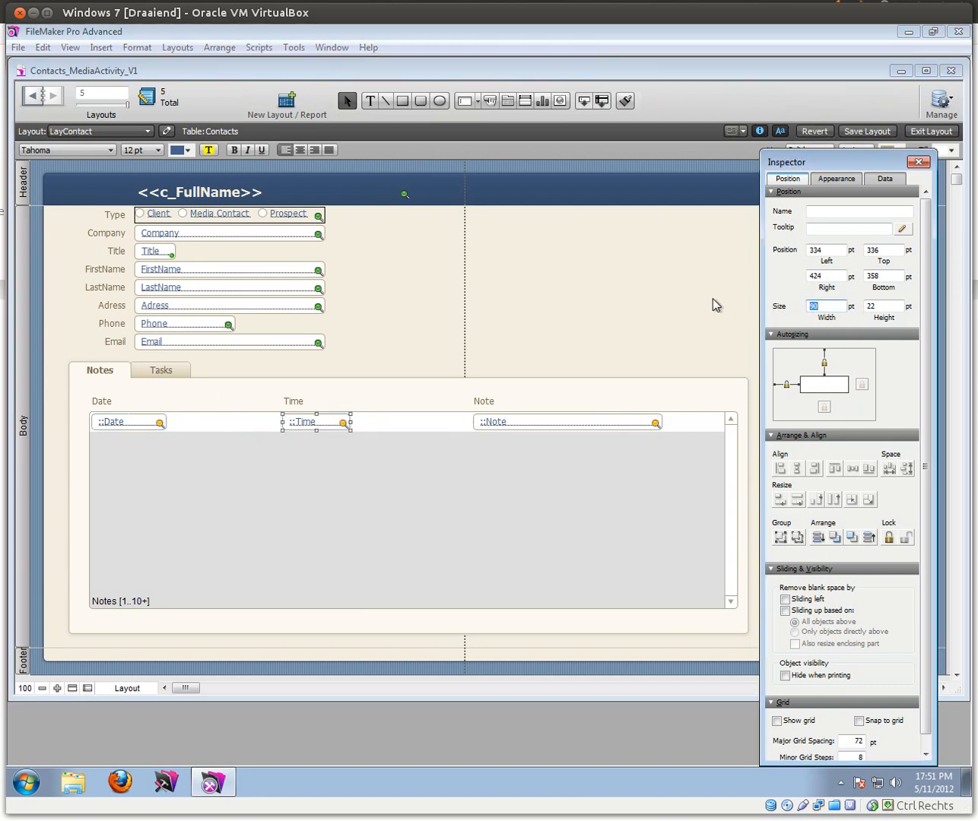
Step: Make the Date field a drop-down calendar with a calendar icon, then switch to Browse mode
left_click(144, 428)
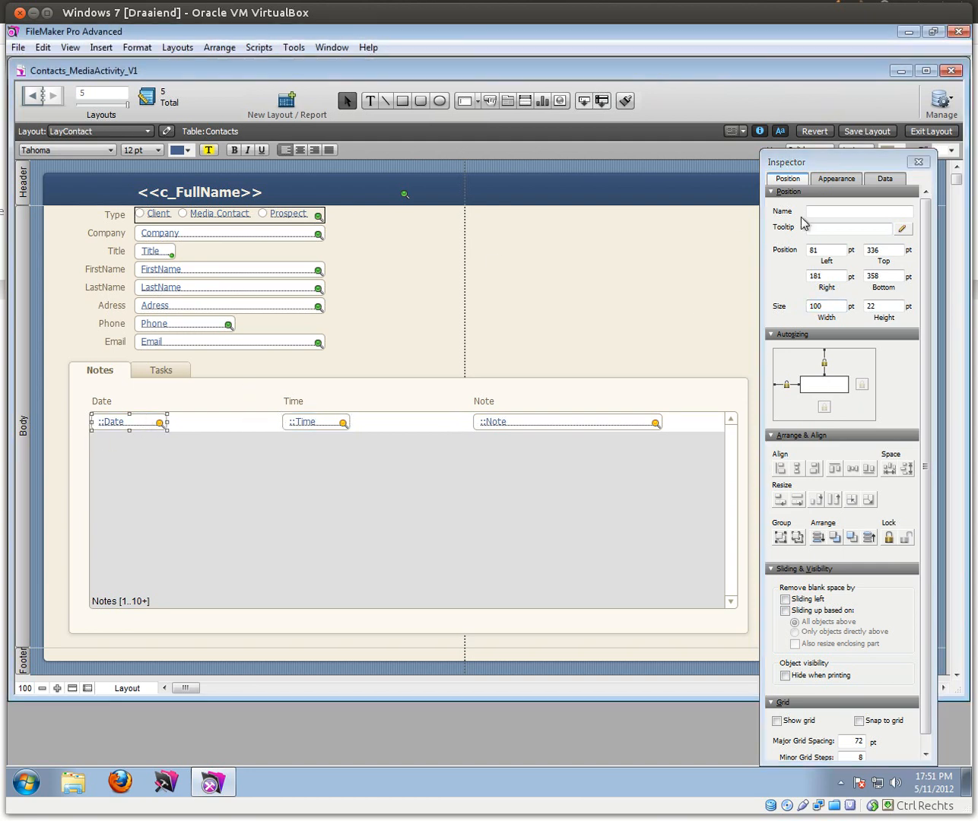
left_click(883, 179)
left_click(823, 255)
left_click(809, 314)
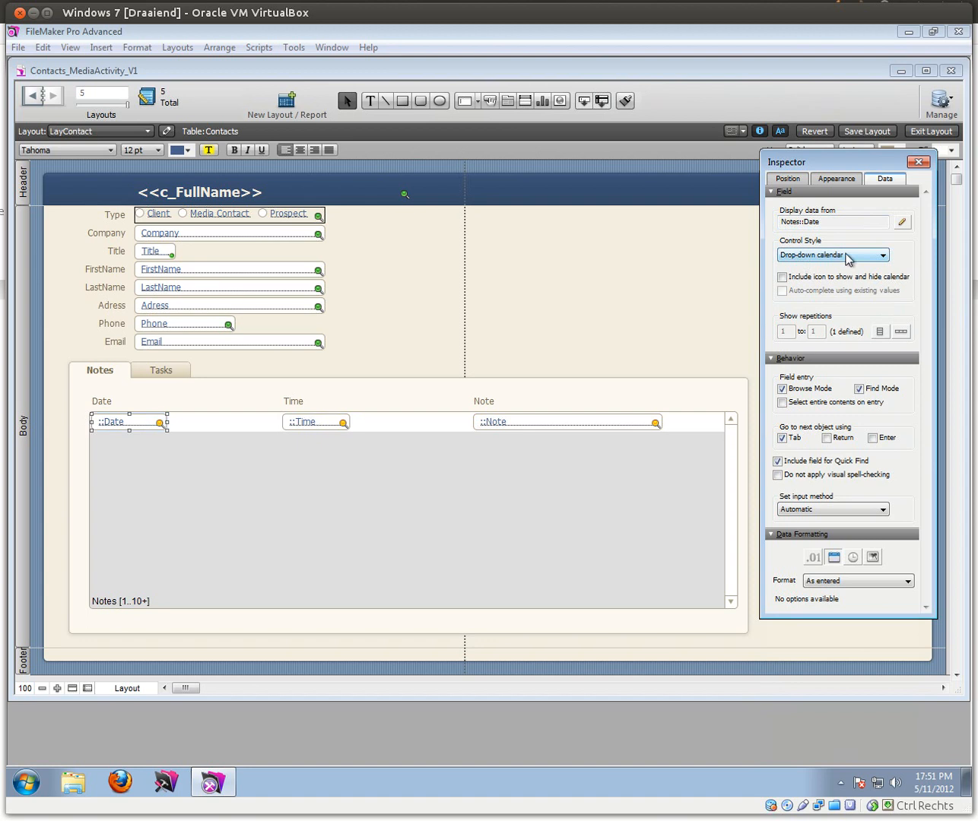
left_click(783, 279)
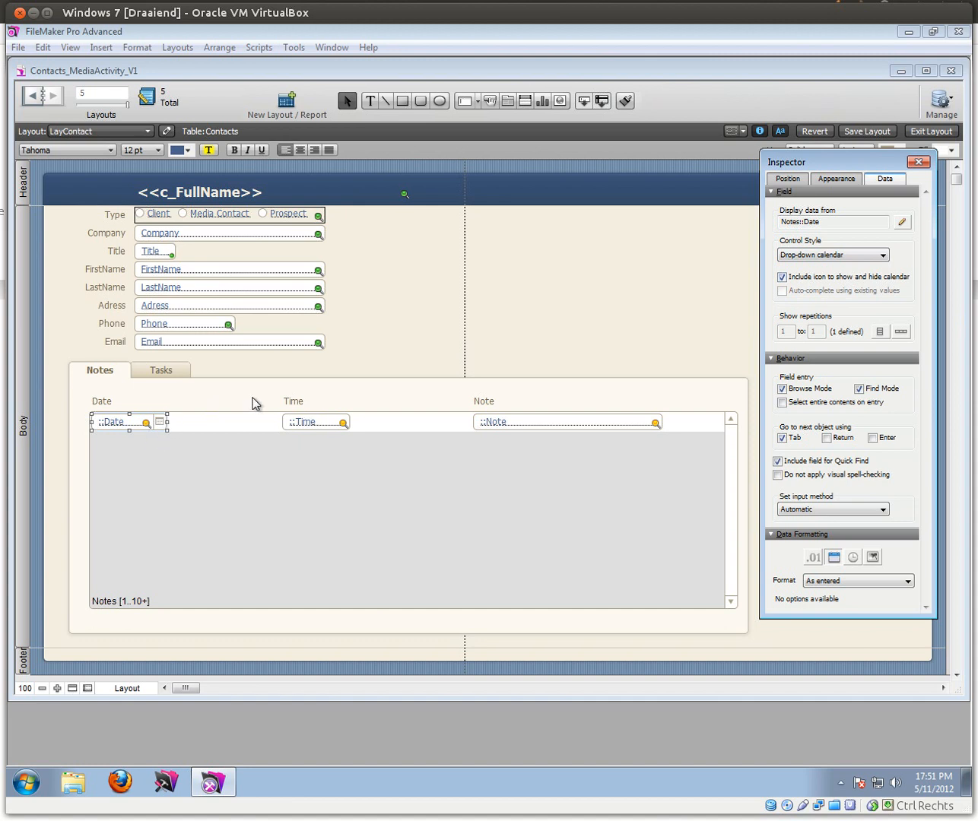
left_click(928, 131)
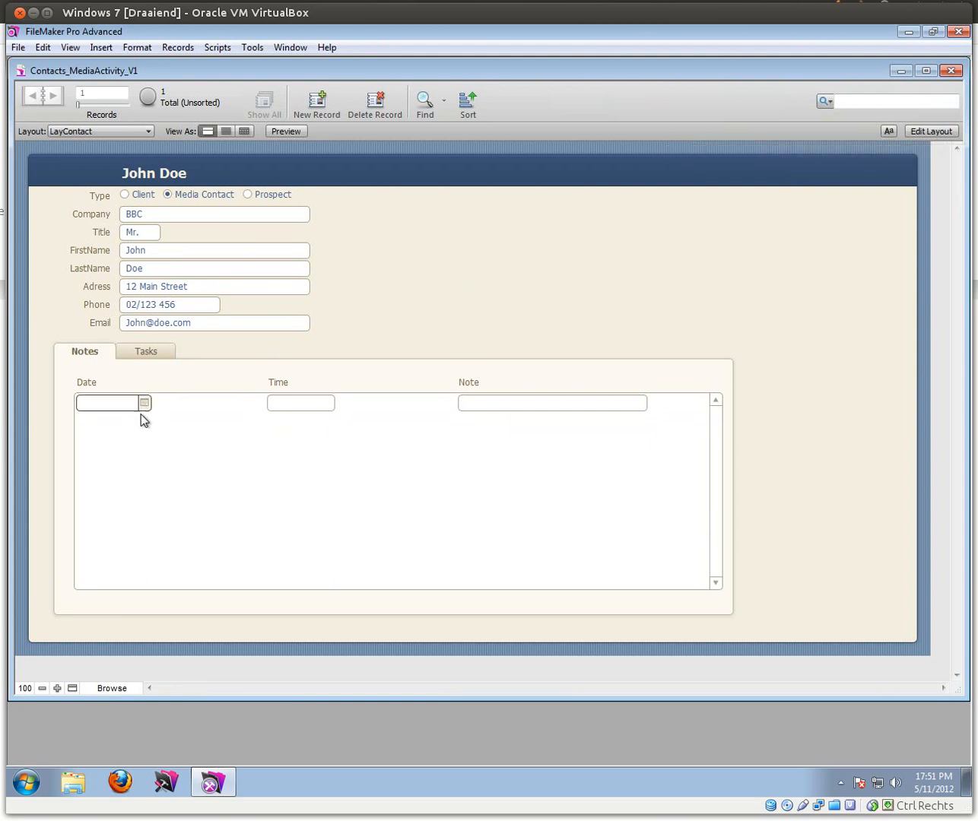
Step: In Layout mode, move the Time field beside Date and shift both just left of Note
left_click(938, 132)
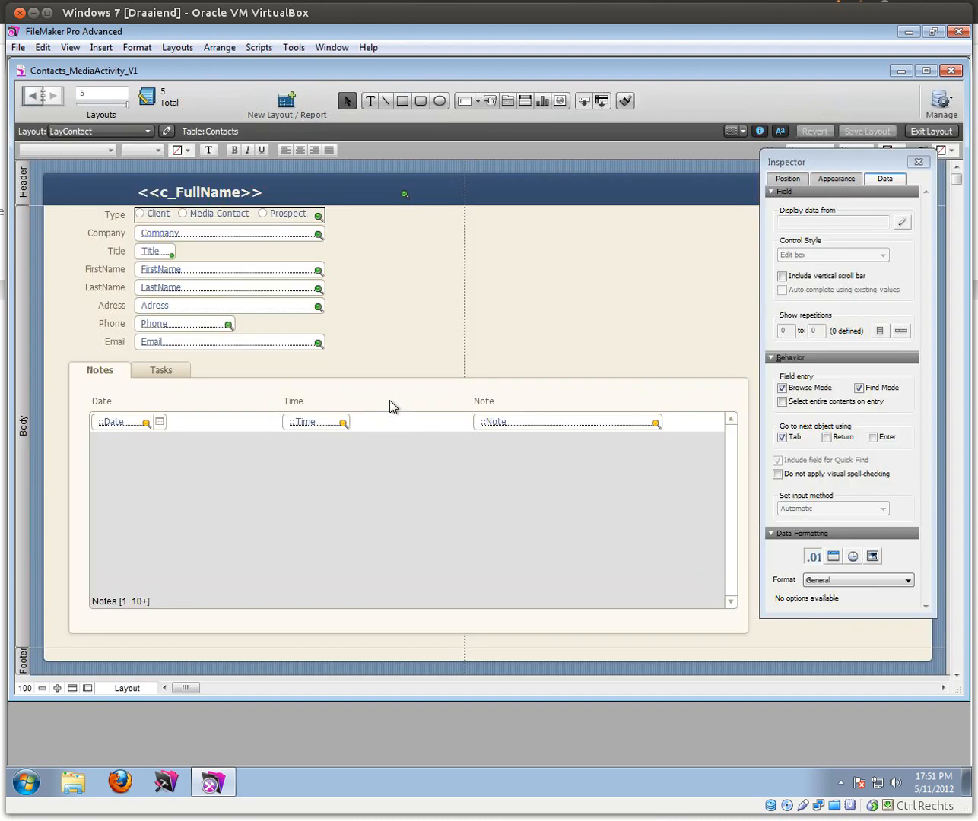
left_click(298, 420)
left_click_drag(318, 424, 221, 421)
key("Left")
key("Left")
key("Left")
key("Left")
key("Left")
key("Left")
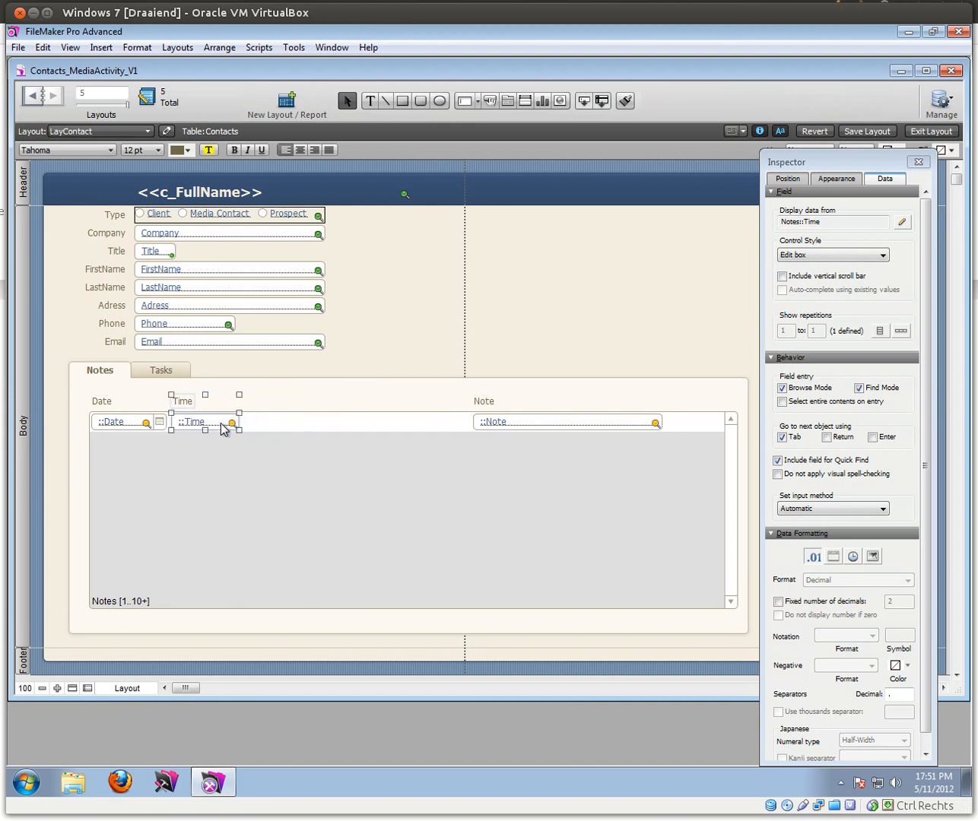
left_click(104, 408, "shift")
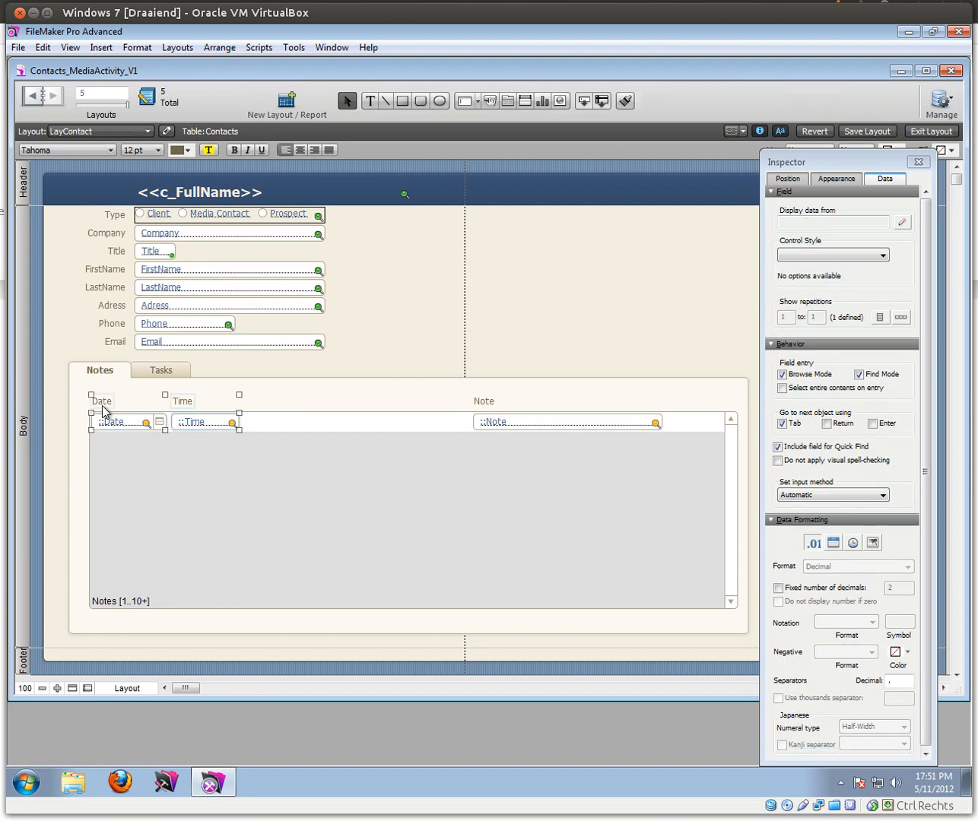
left_click_drag(104, 409, 359, 408)
Step: Move the Note label and field to the portal's left edge
left_click(542, 424)
left_click(489, 406, "shift")
left_click_drag(487, 408, 108, 404)
key("Left")
key("Left")
key("Left")
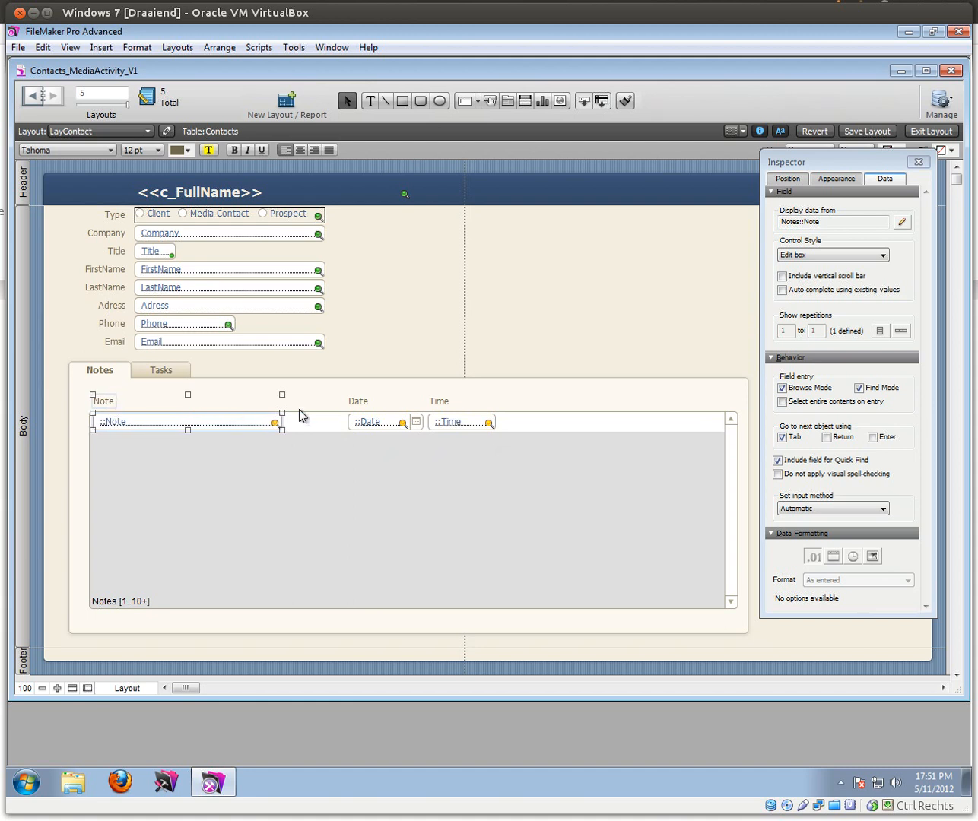
Step: Move the Date and Time labels and fields to the portal's right edge and widen the Note field toward them
left_click(358, 403)
left_click(360, 423, "shift")
left_click(439, 402, "shift")
left_click(447, 428, "shift")
left_click_drag(446, 429, 630, 429)
left_click(273, 423)
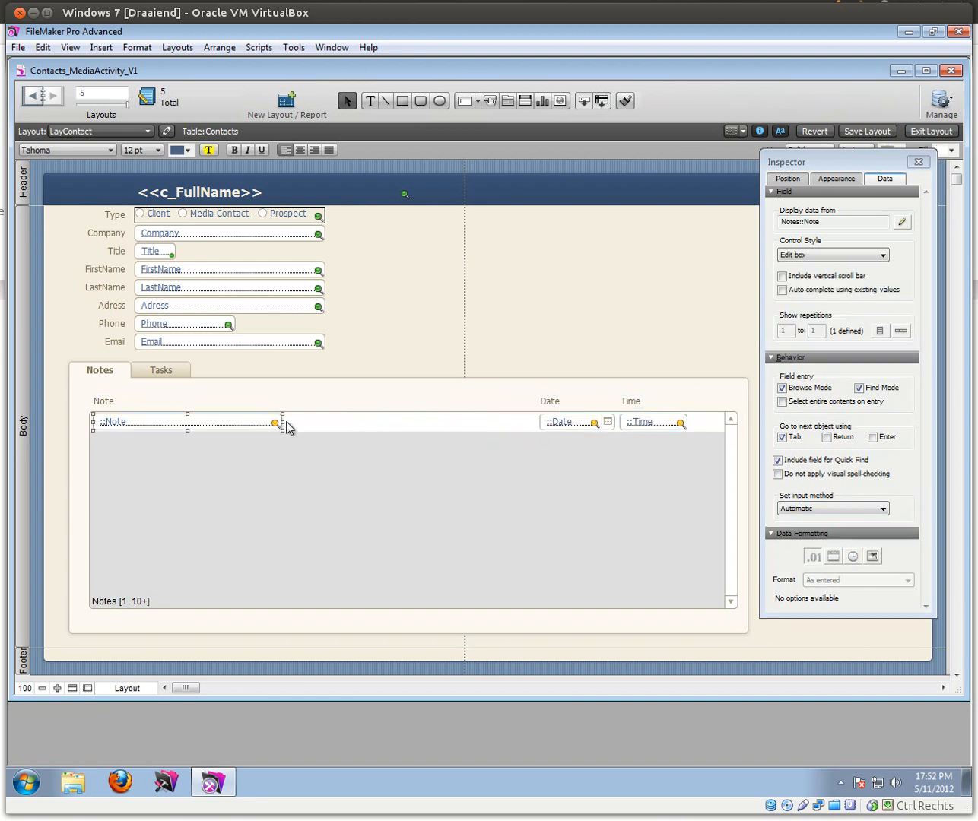
left_click_drag(282, 430, 536, 426)
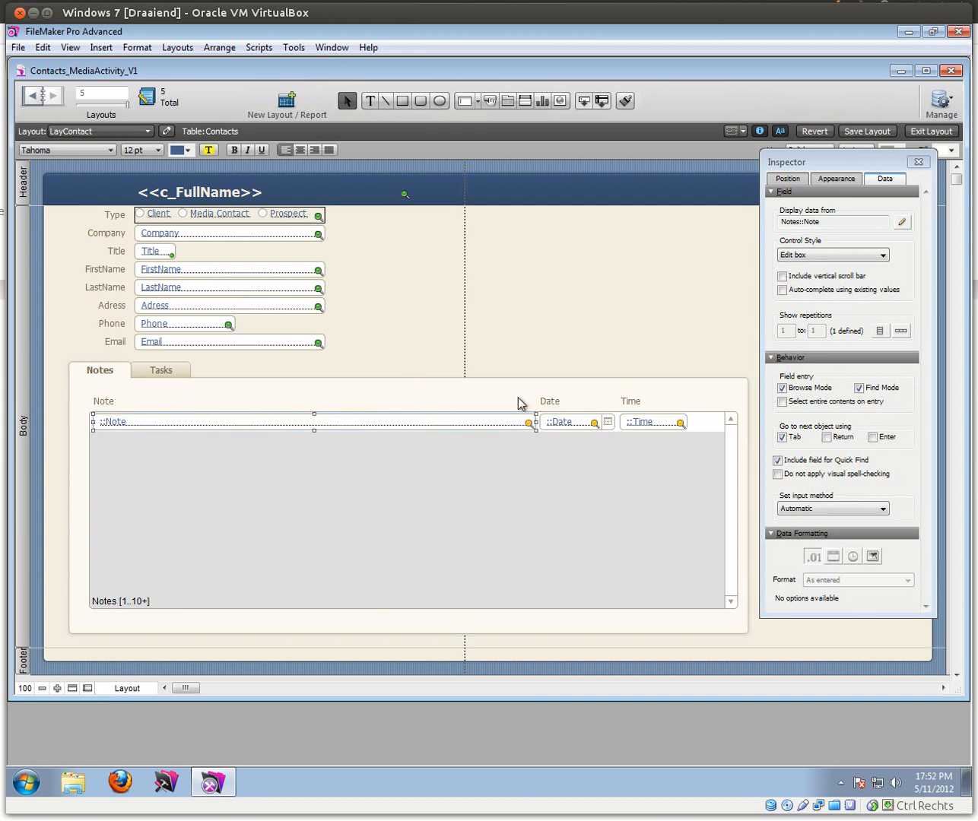
left_click(517, 396)
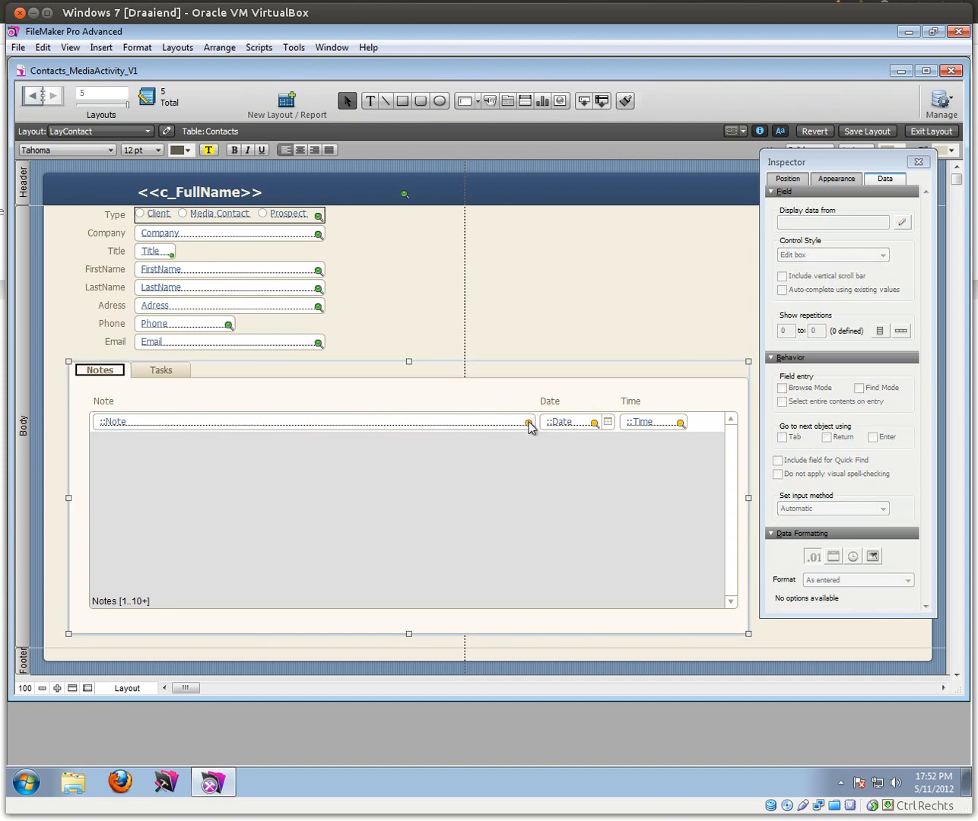
Step: Zoom the layout to 300% and adjust the Note field's right edge against the Date field
left_click(527, 424)
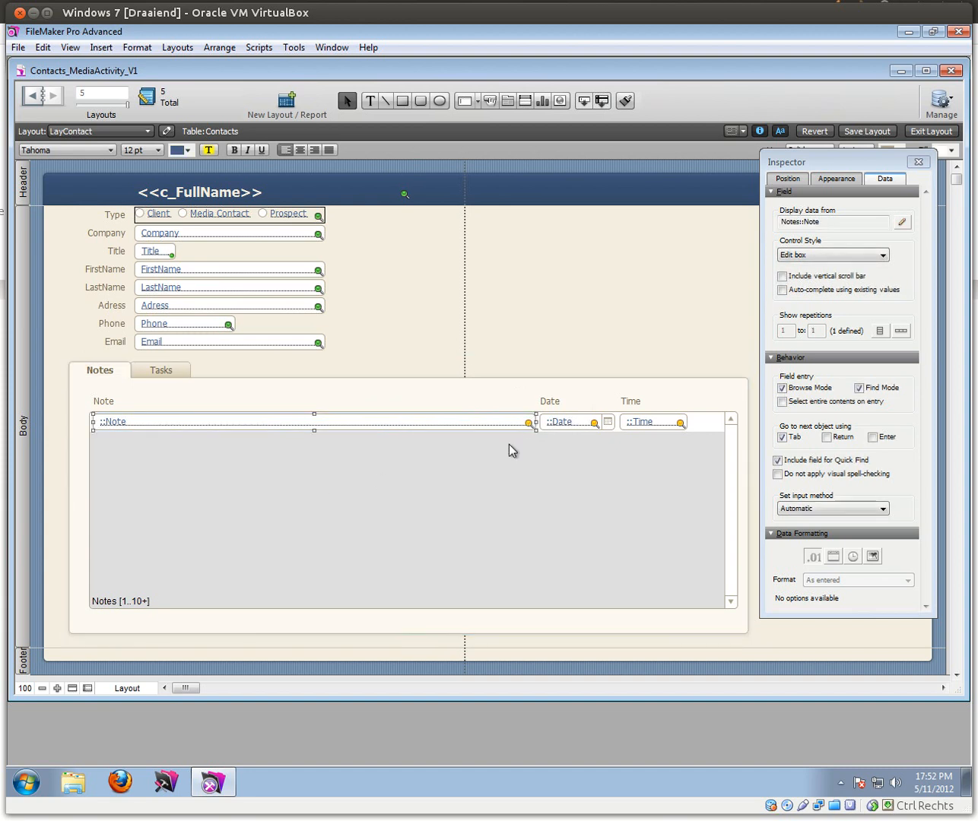
left_click(58, 688)
left_click(57, 688)
left_click(57, 688)
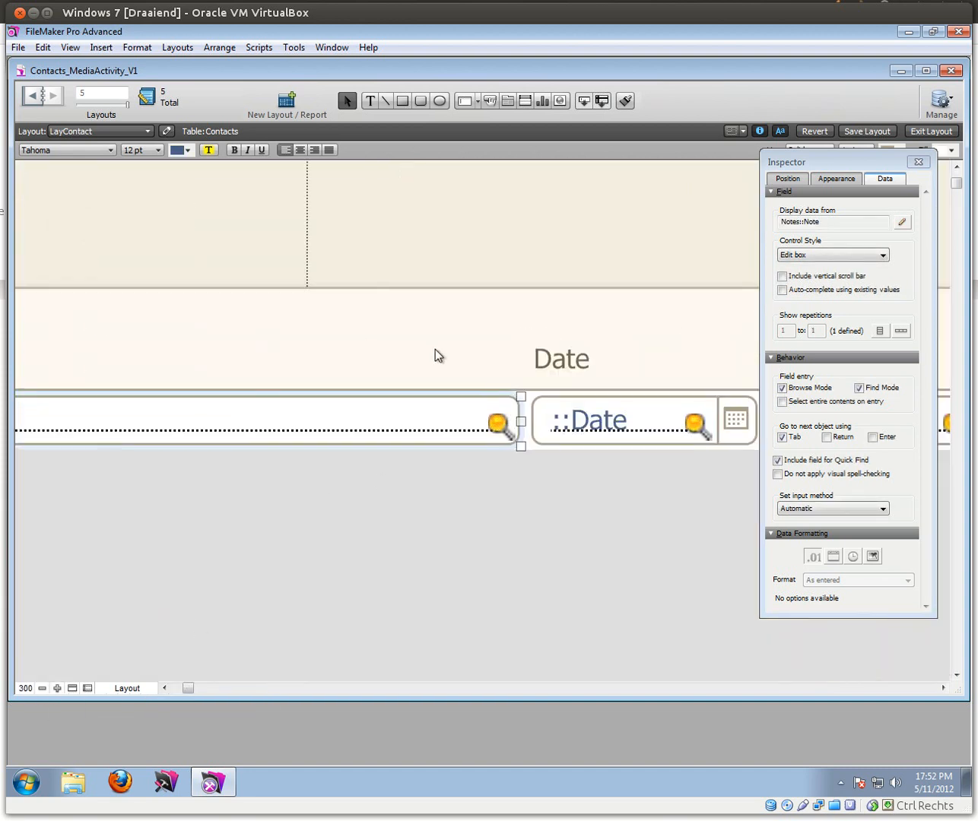
mouse_move(521, 420)
left_mouse_down()
mouse_move(493, 421)
mouse_move(521, 417)
left_mouse_up()
Step: Set the Note field width to 589 pt, return to 100% zoom, and start a note in Browse mode
left_click(788, 178)
left_click(834, 306)
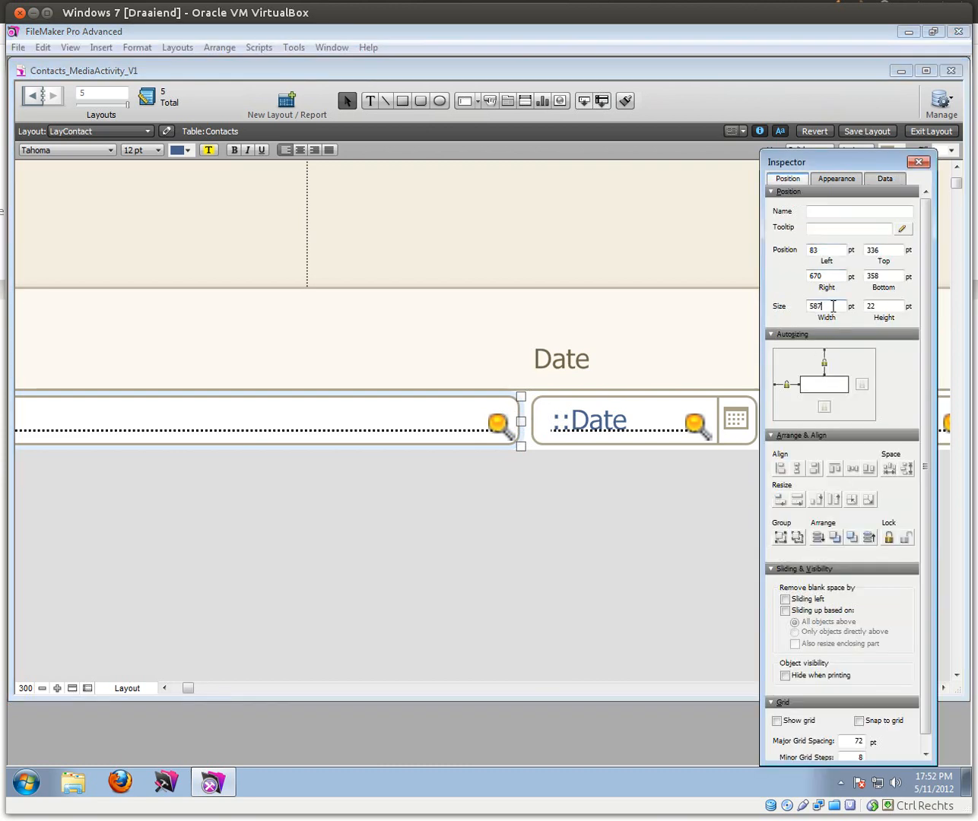
double_click(834, 306)
type("589")
key("Return")
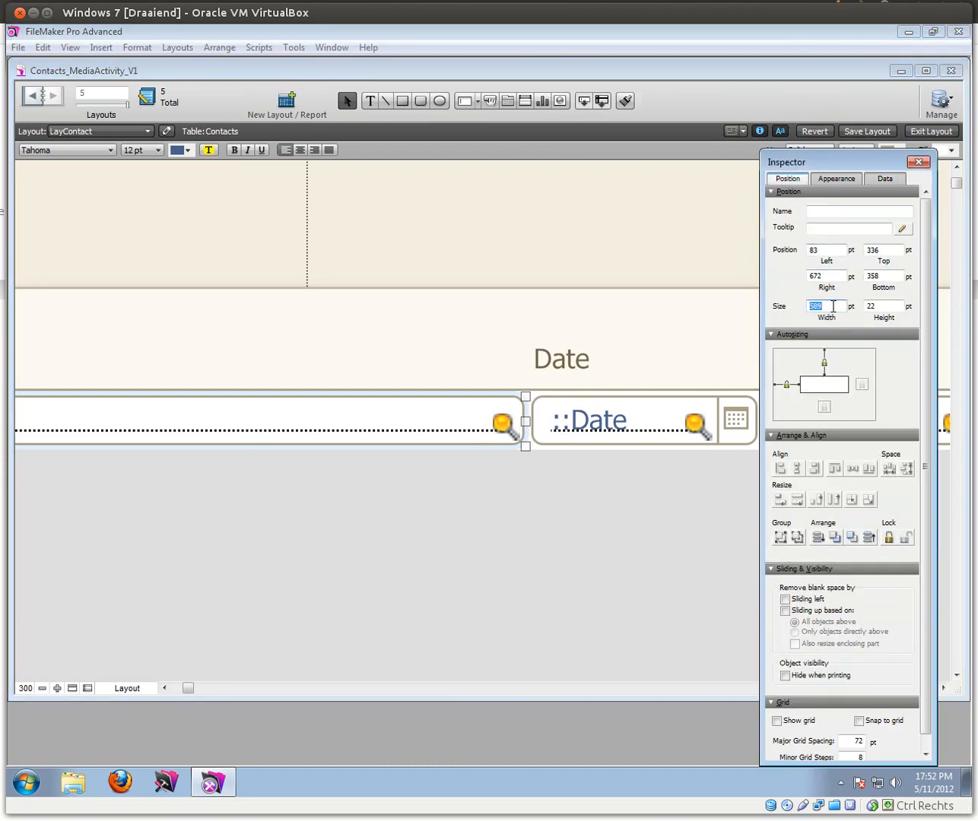
left_click(25, 688)
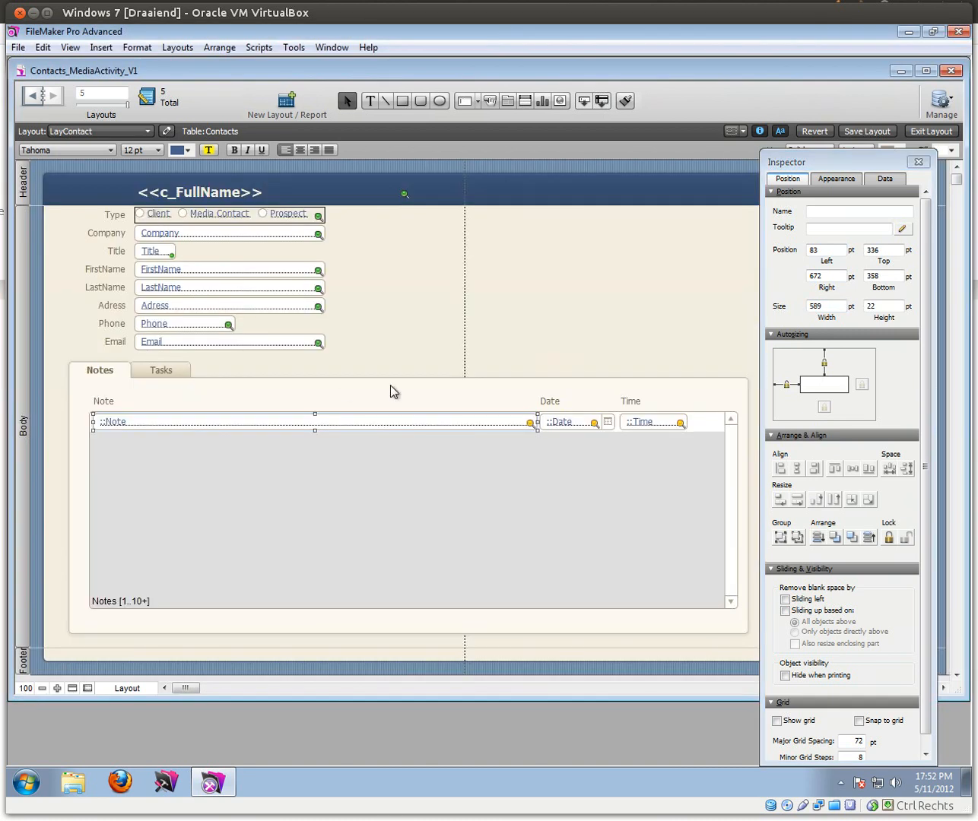
left_click(930, 131)
left_click(101, 402)
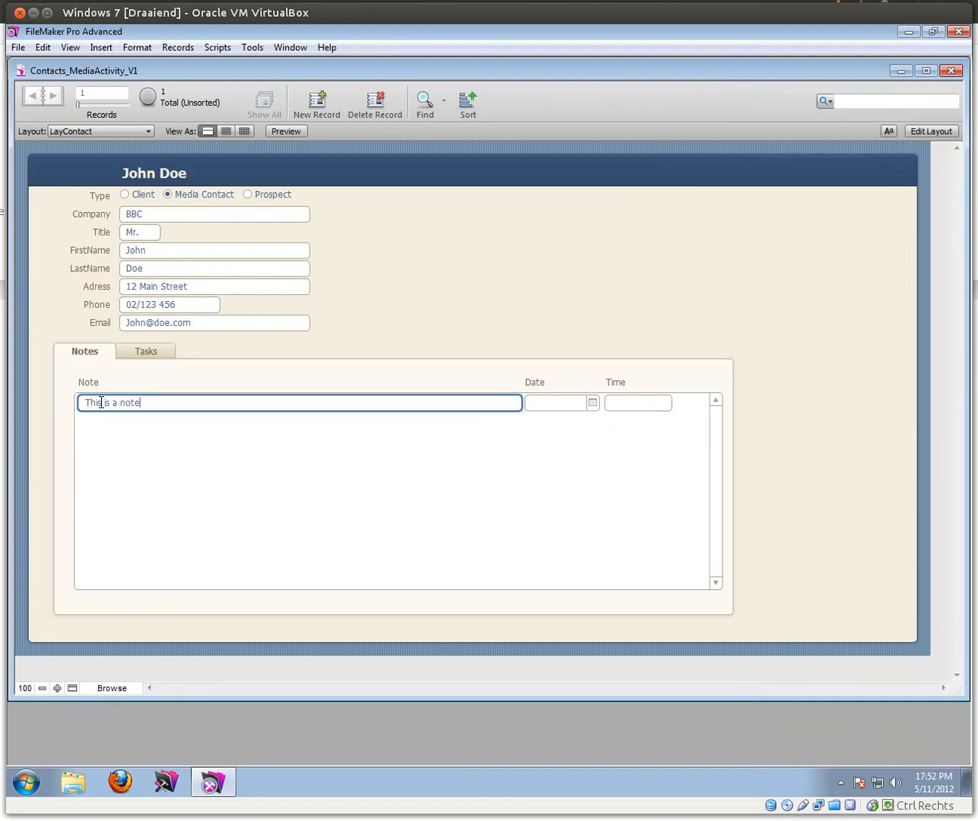
Step: Add a portal note reading 'This is a note', leaving its Date and Time empty
type("This is a note")
left_click(486, 314)
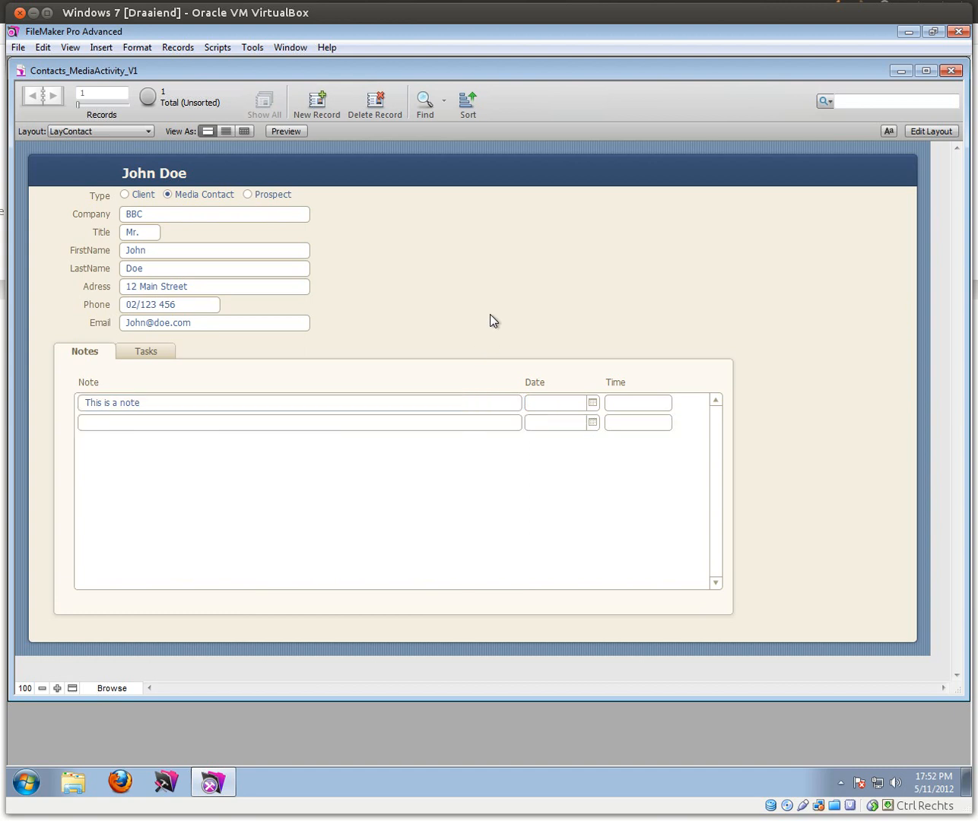
left_click(593, 404)
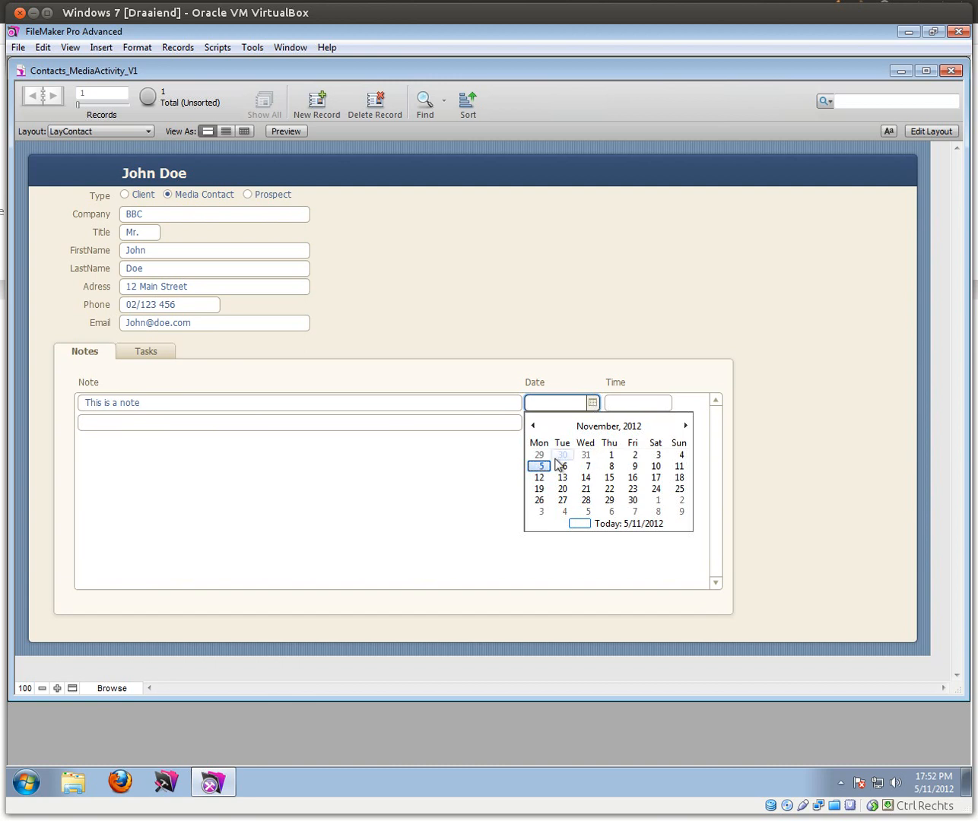
left_click(577, 380)
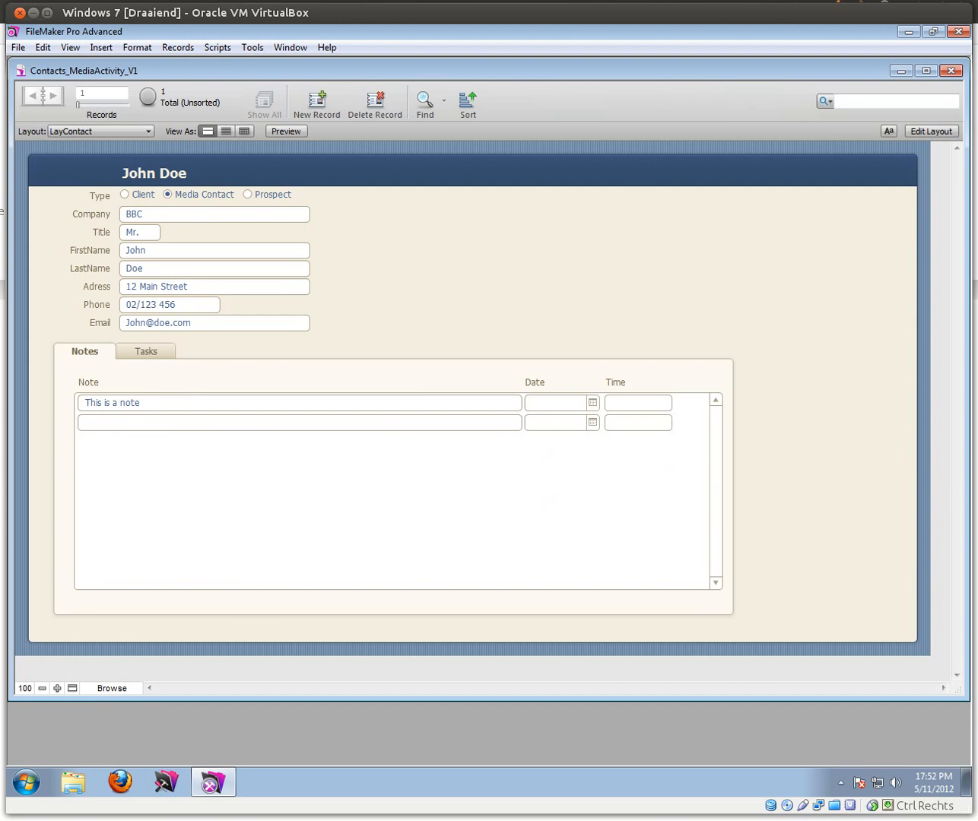
left_click(17, 47)
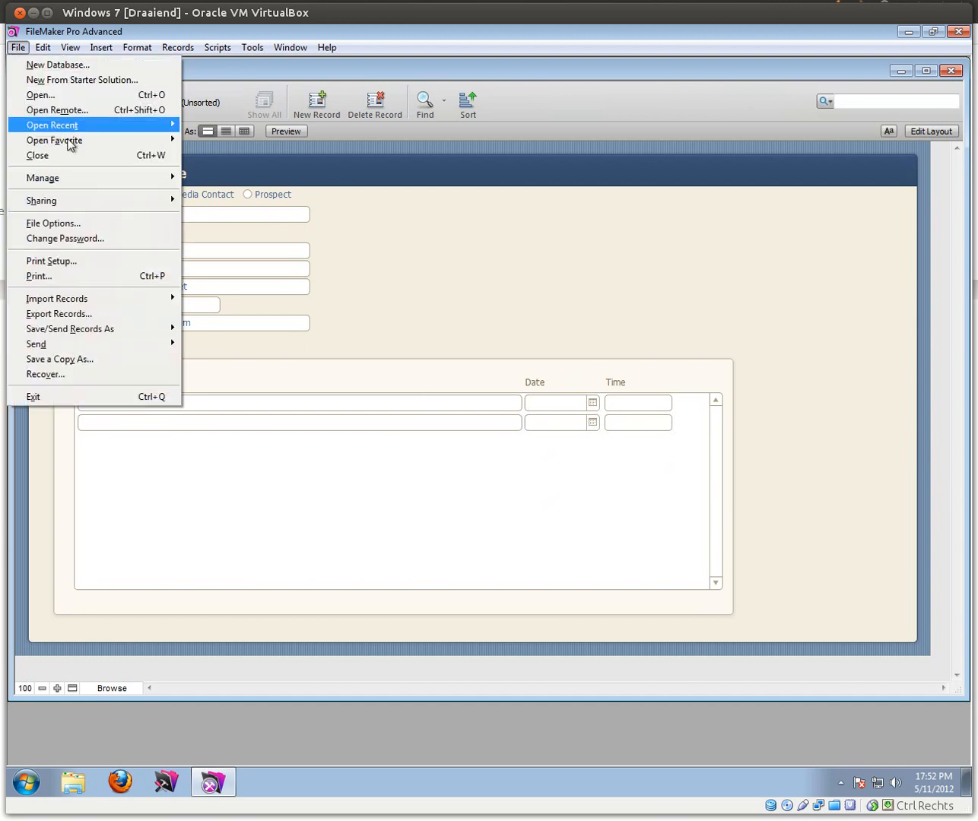
Step: Open Manage Database and show the field definitions of the Notes table
mouse_move(91, 178)
left_click(216, 177)
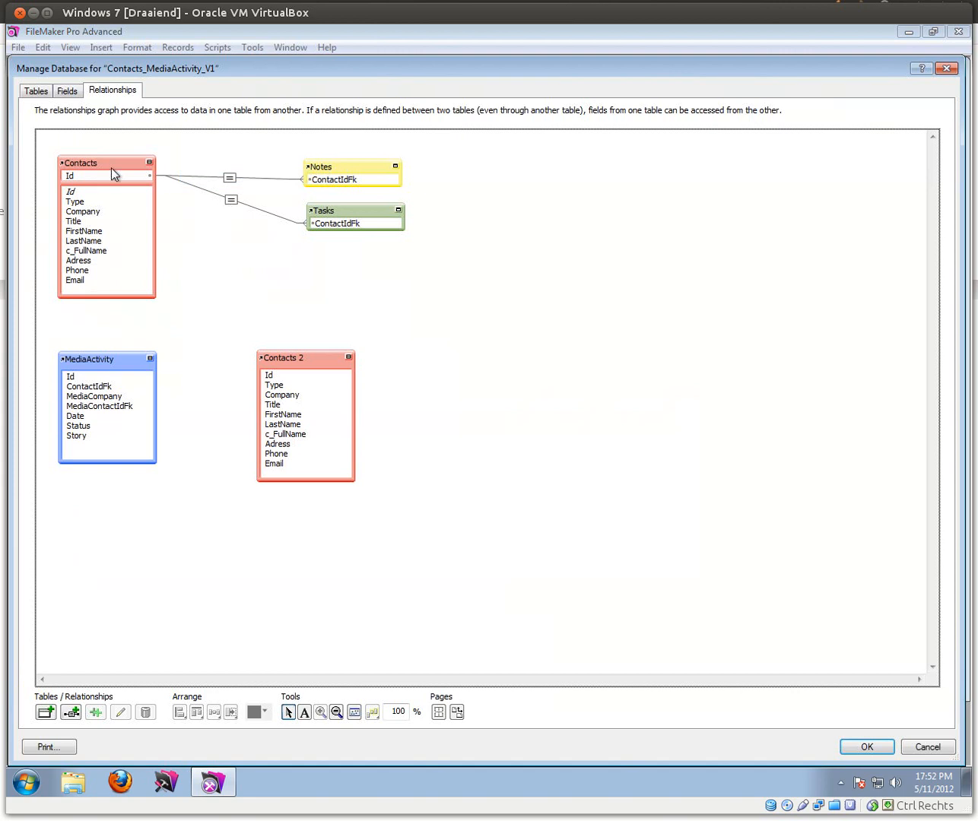
left_click(64, 91)
left_click(105, 116)
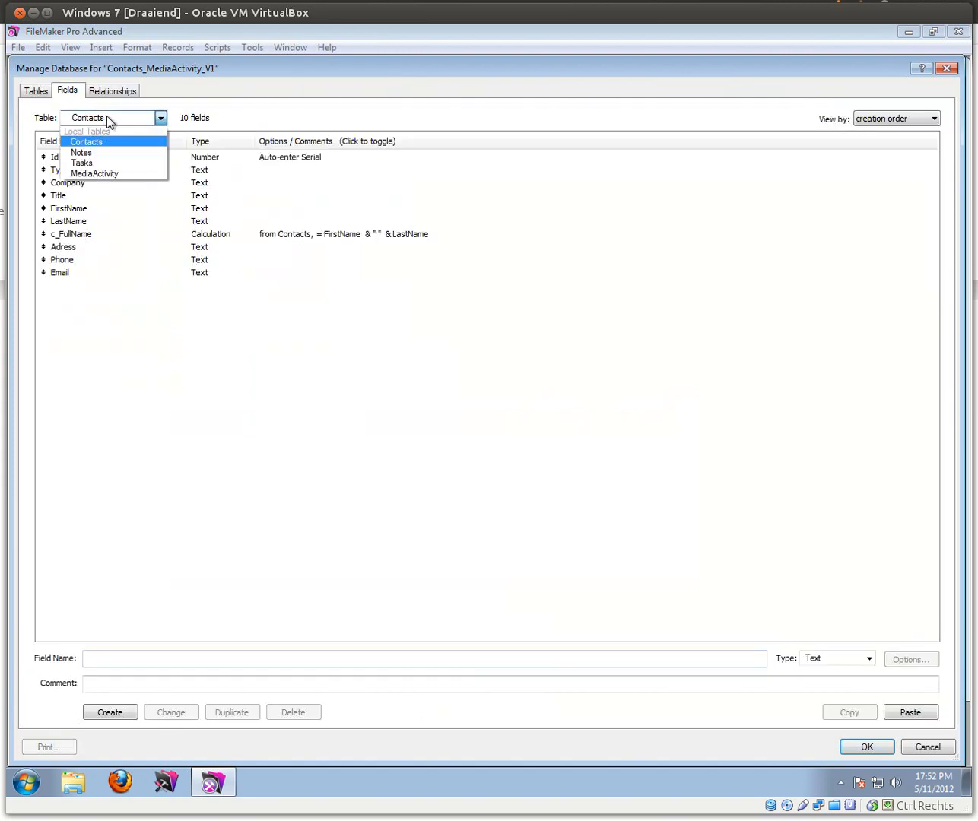
left_click(96, 150)
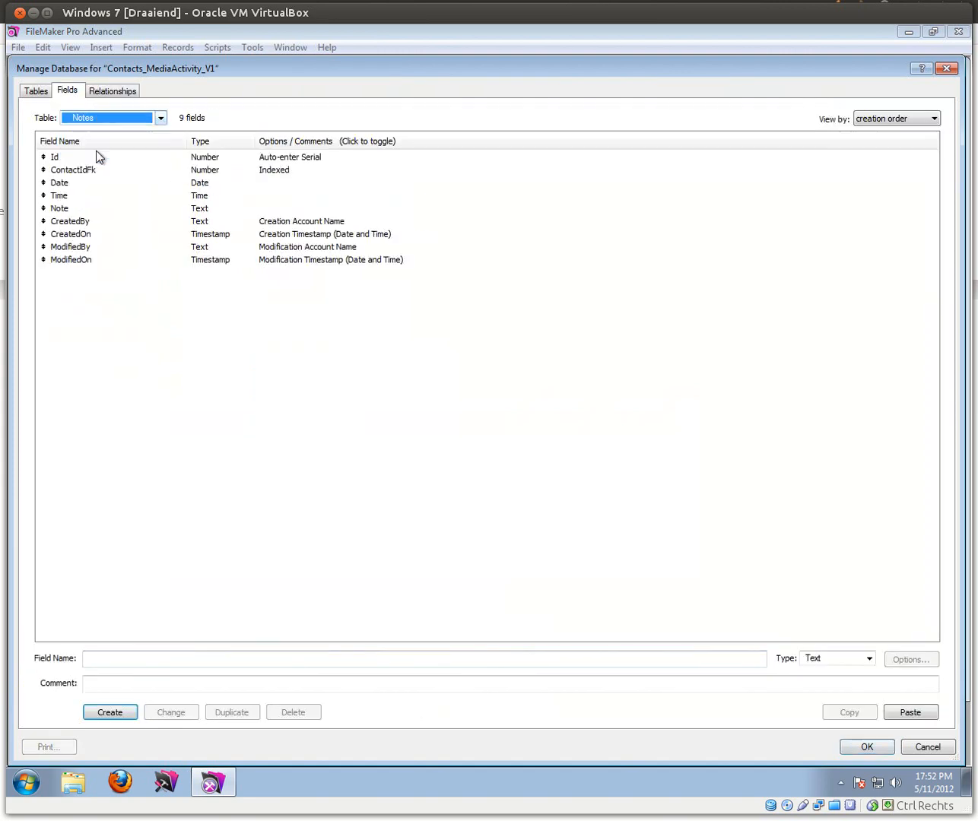
Step: Set the Notes Date field to auto-enter the creation date
left_click(64, 188)
left_click(65, 197)
double_click(65, 186)
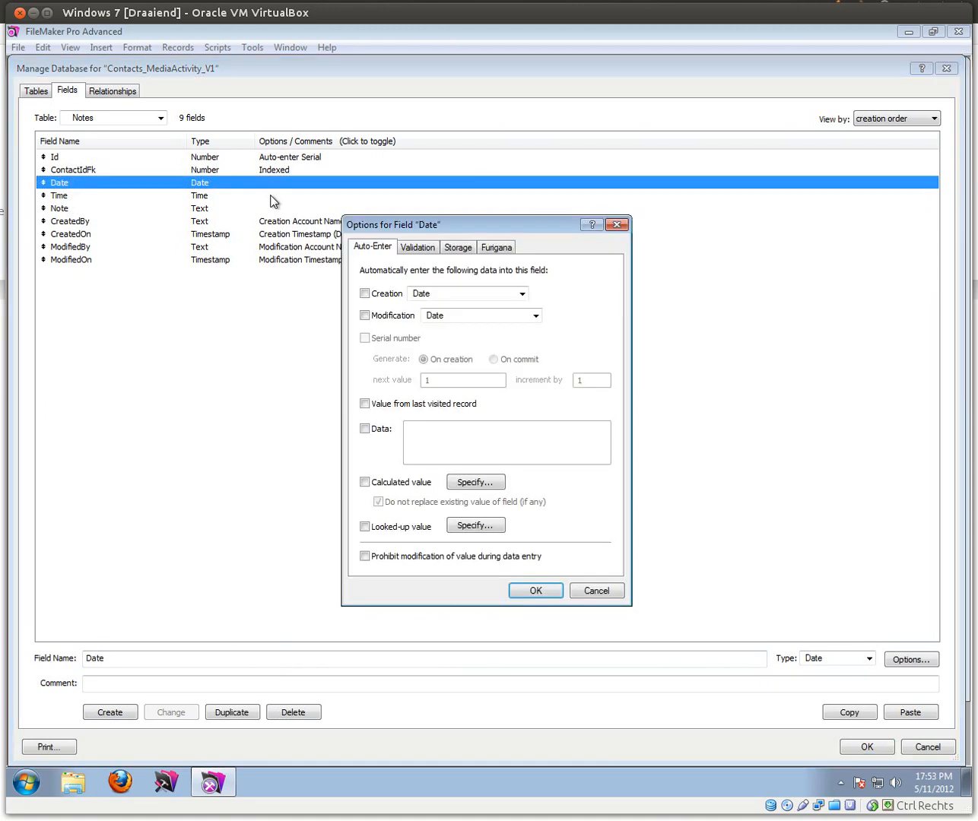
left_click_drag(433, 226, 501, 194)
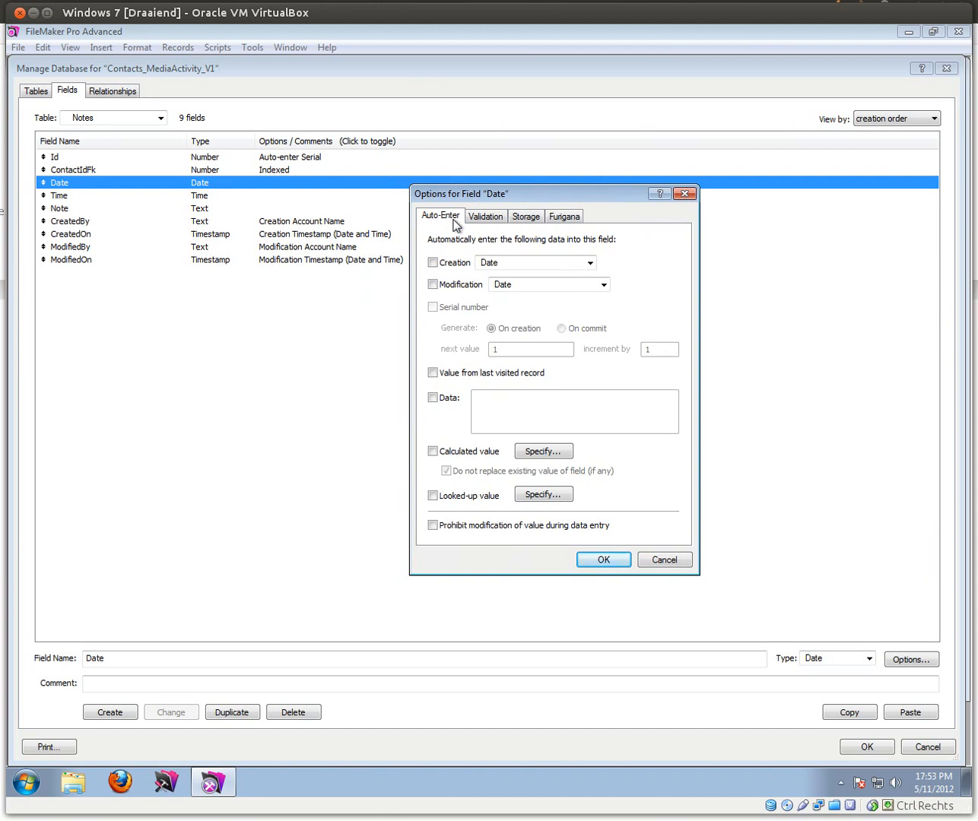
left_click(433, 263)
left_click(603, 559)
Step: Set the Time field to auto-enter the creation time and close Manage Database
double_click(61, 199)
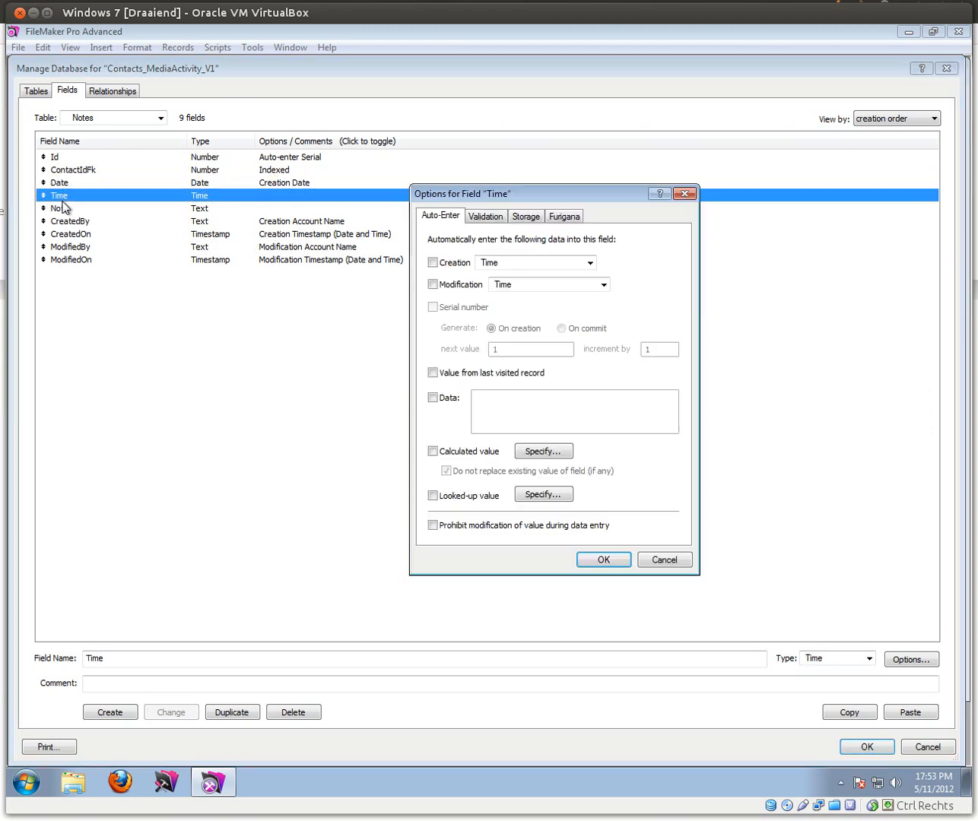
left_click(436, 263)
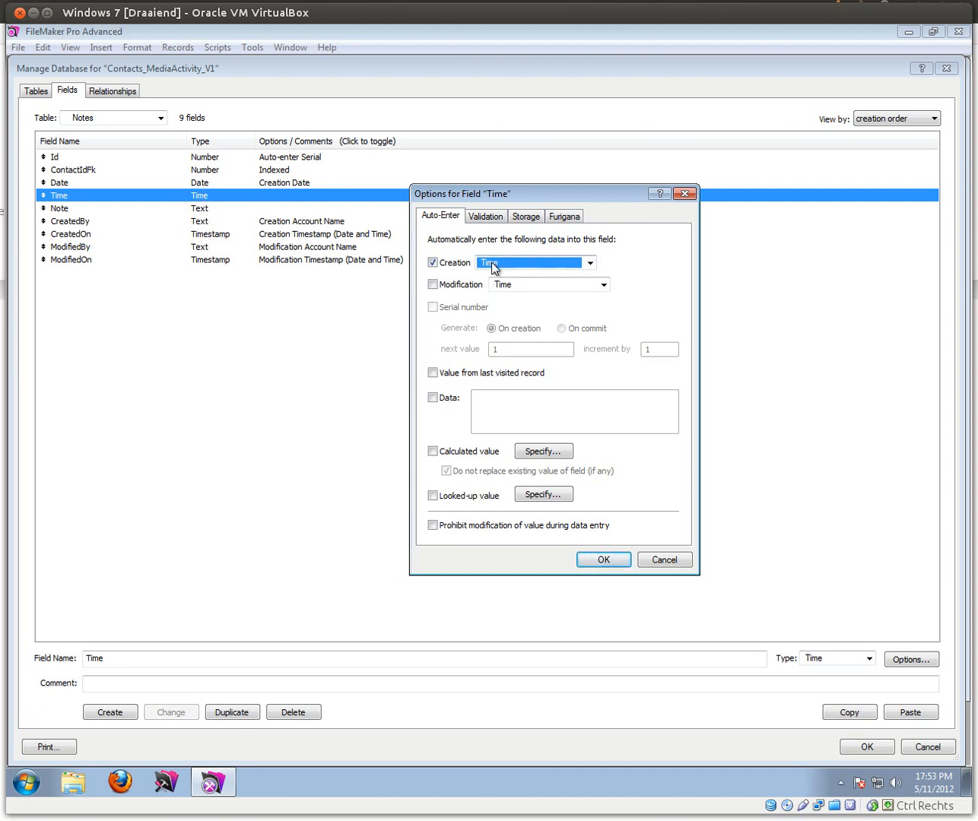
left_click(596, 560)
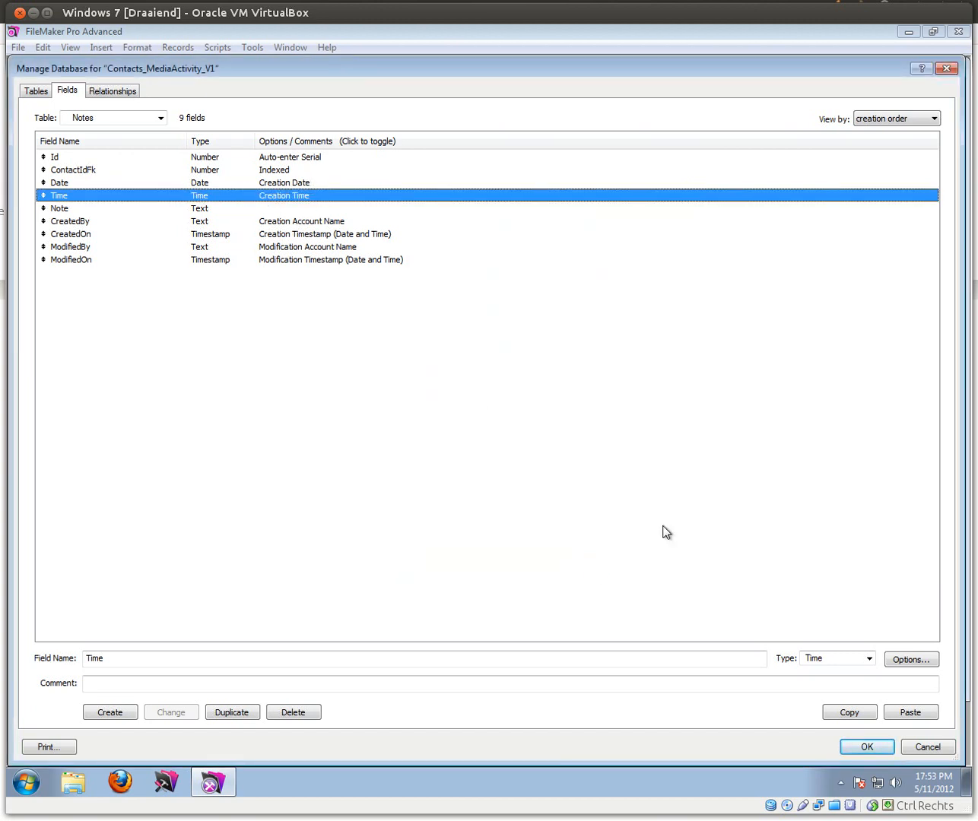
left_click(866, 746)
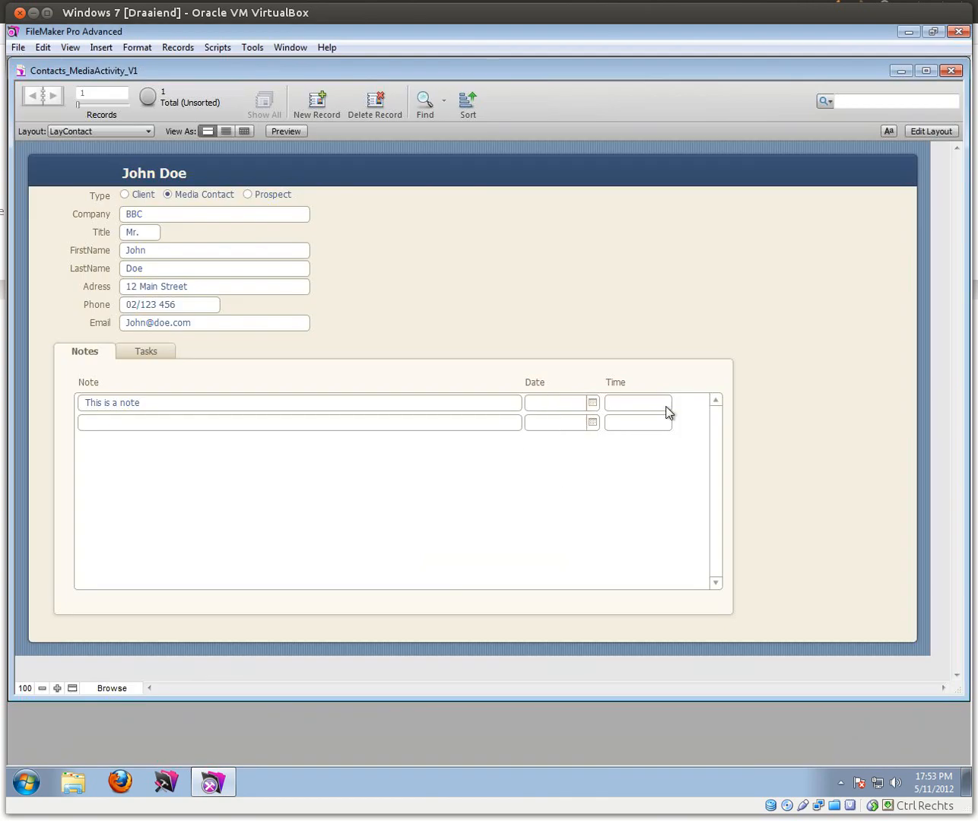
Step: Add a 'New Note' portal row so its date and time fill in automatically
left_click(129, 423)
type("New Note")
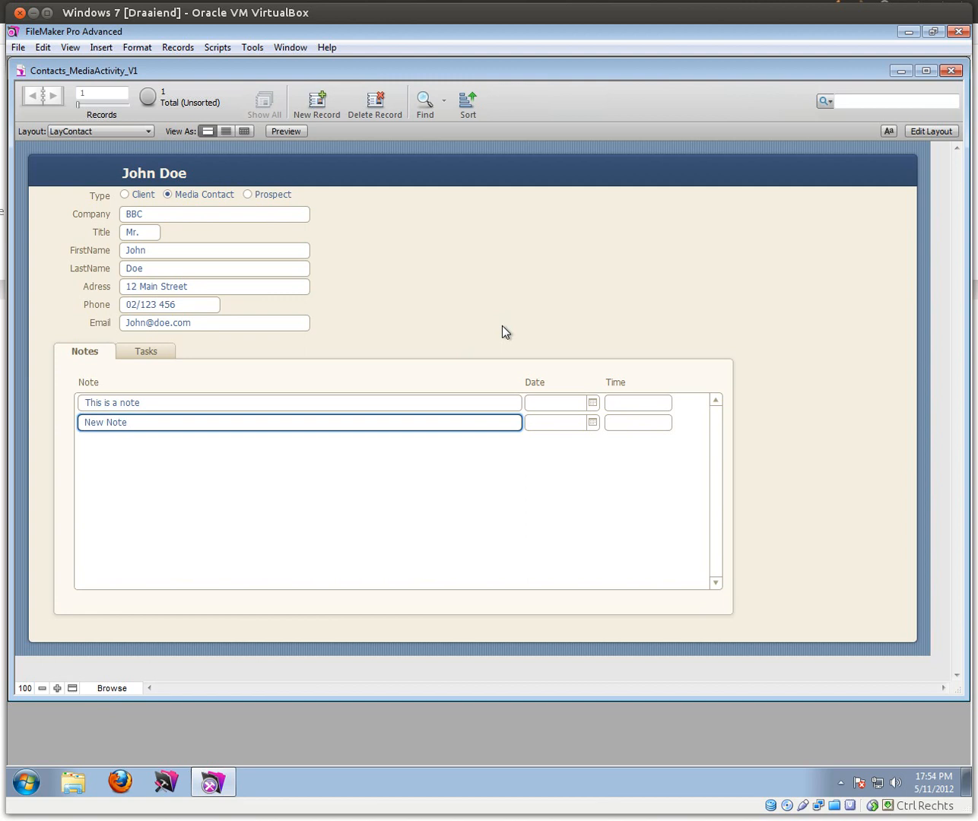
left_click(590, 336)
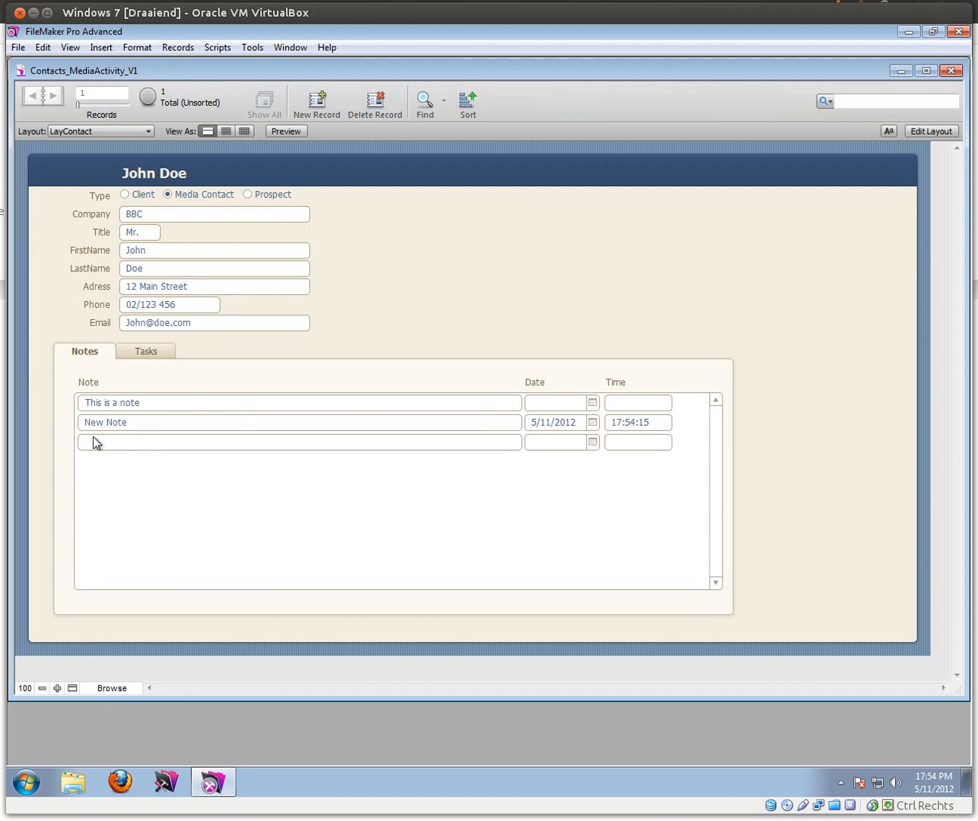
Step: Change the New Note date to 1/11/2012, then switch LayContact to Layout mode
left_click(593, 423)
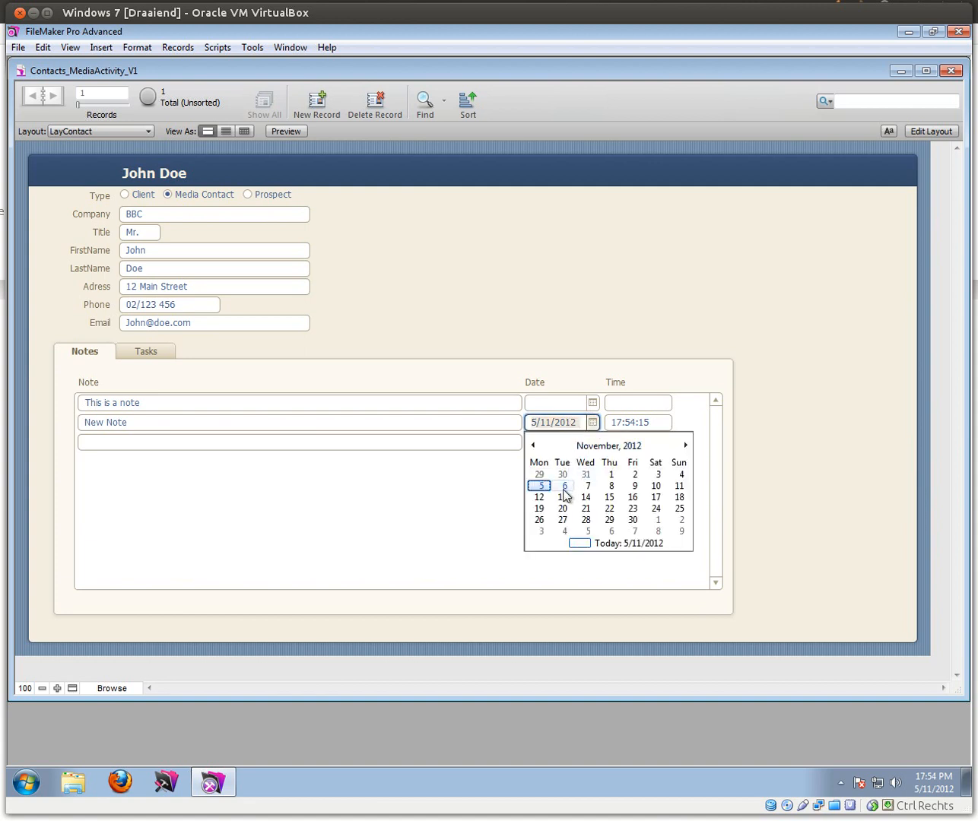
left_click(610, 474)
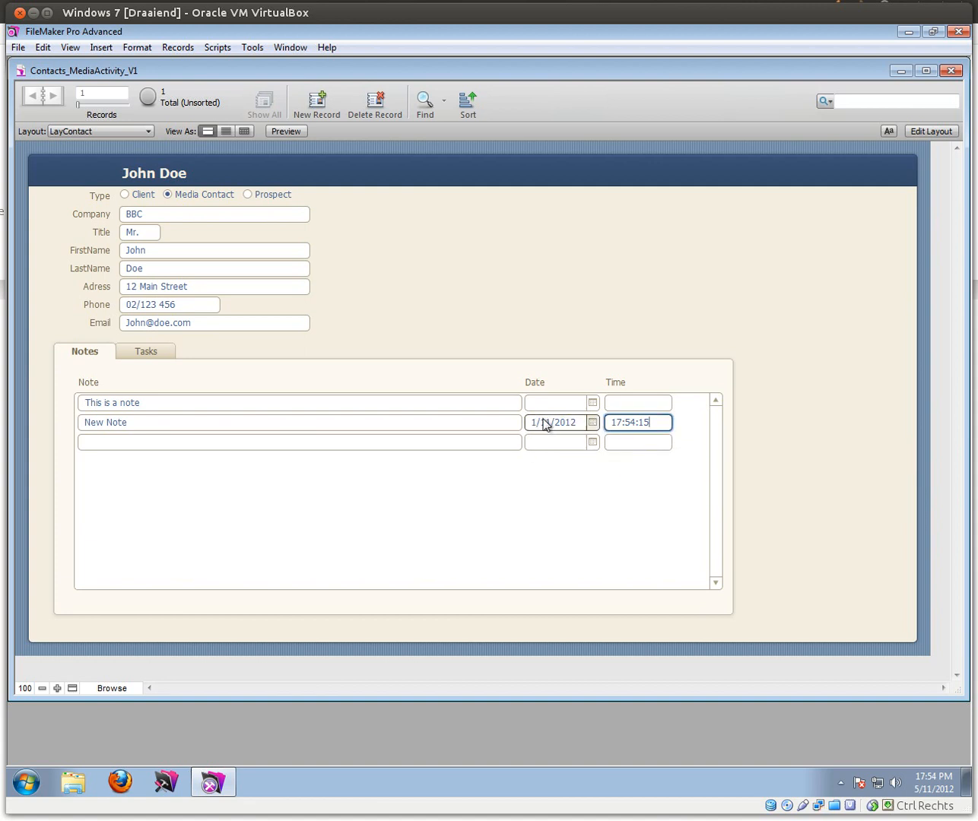
left_click(544, 338)
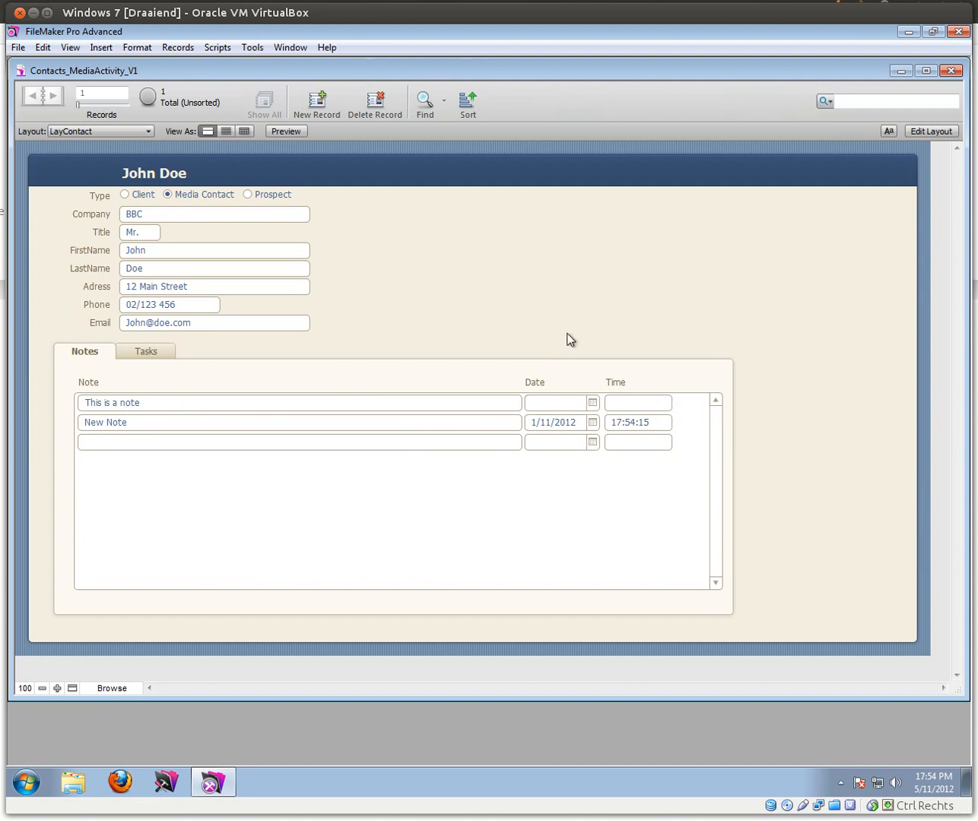
left_click(928, 131)
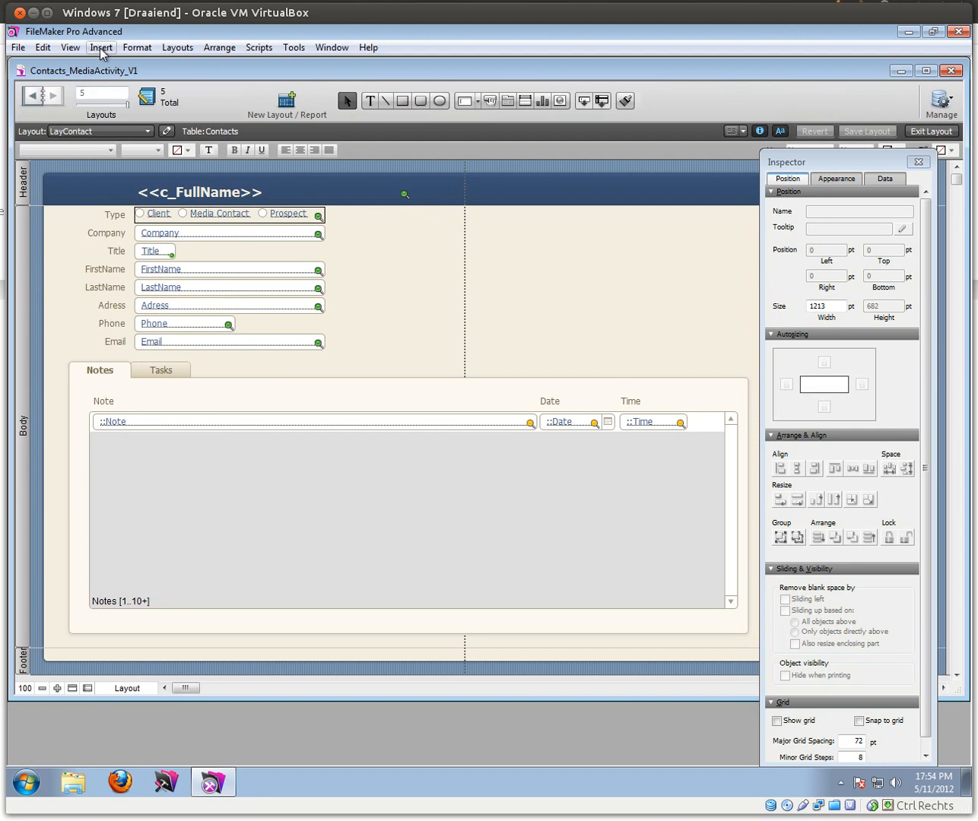
Step: Insert the picture 'Uncheck - Red Cross 16.png' from the Dropbox Images folder
left_click(100, 49)
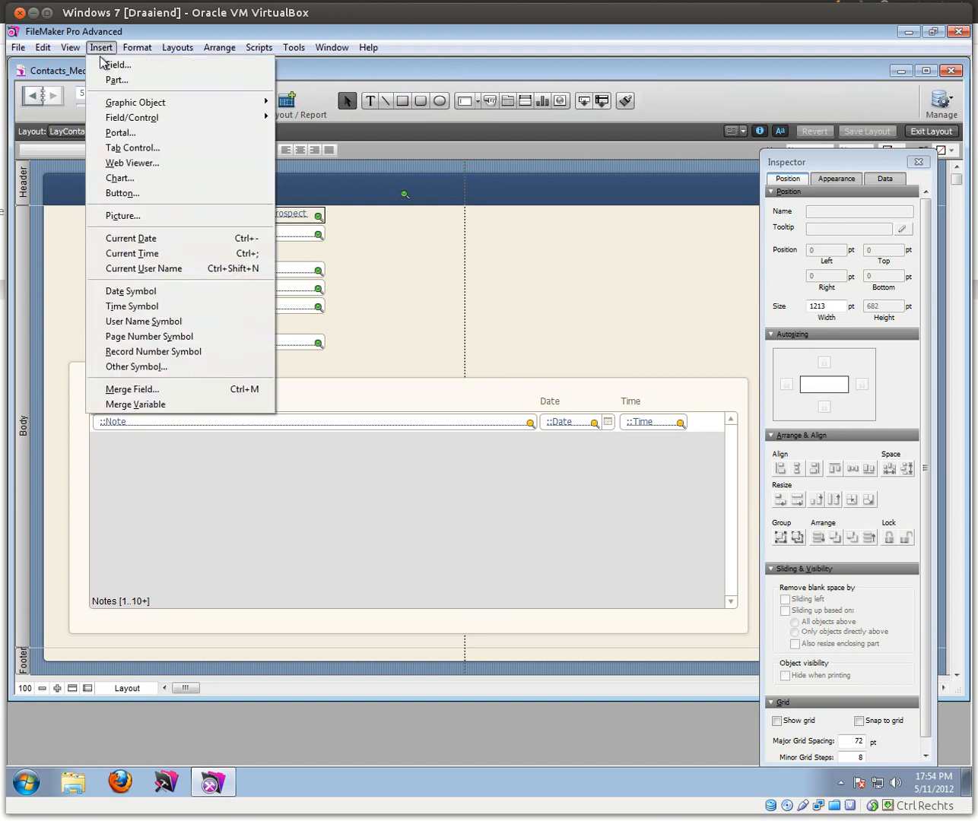
left_click(114, 216)
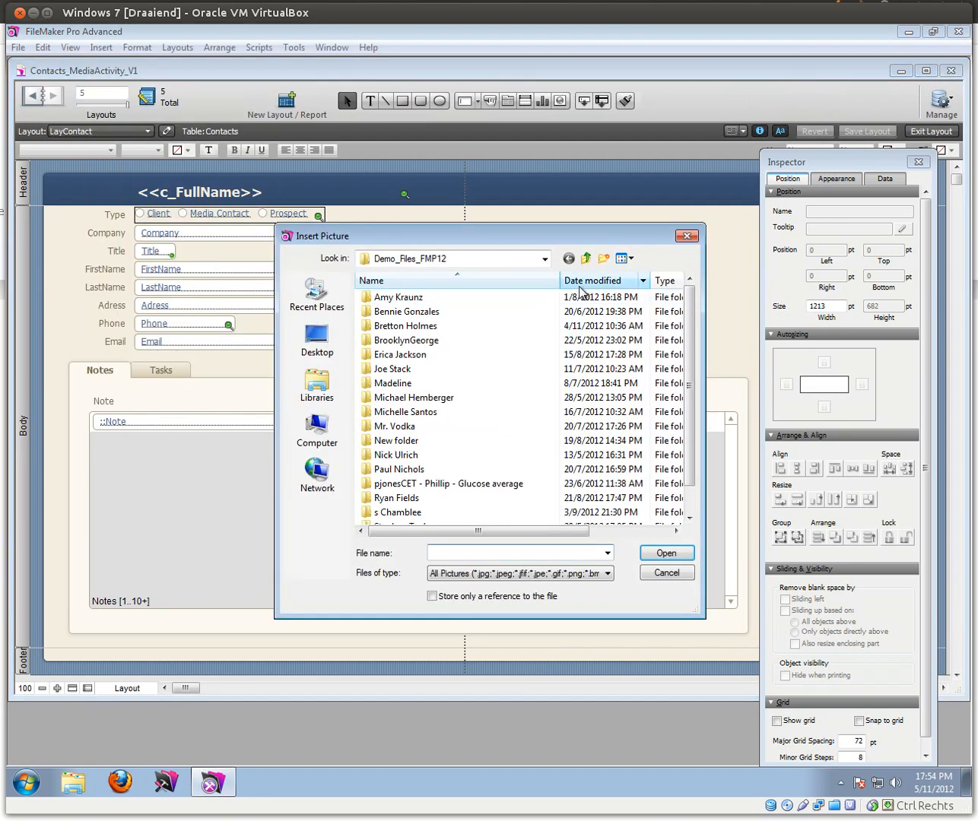
left_click(545, 260)
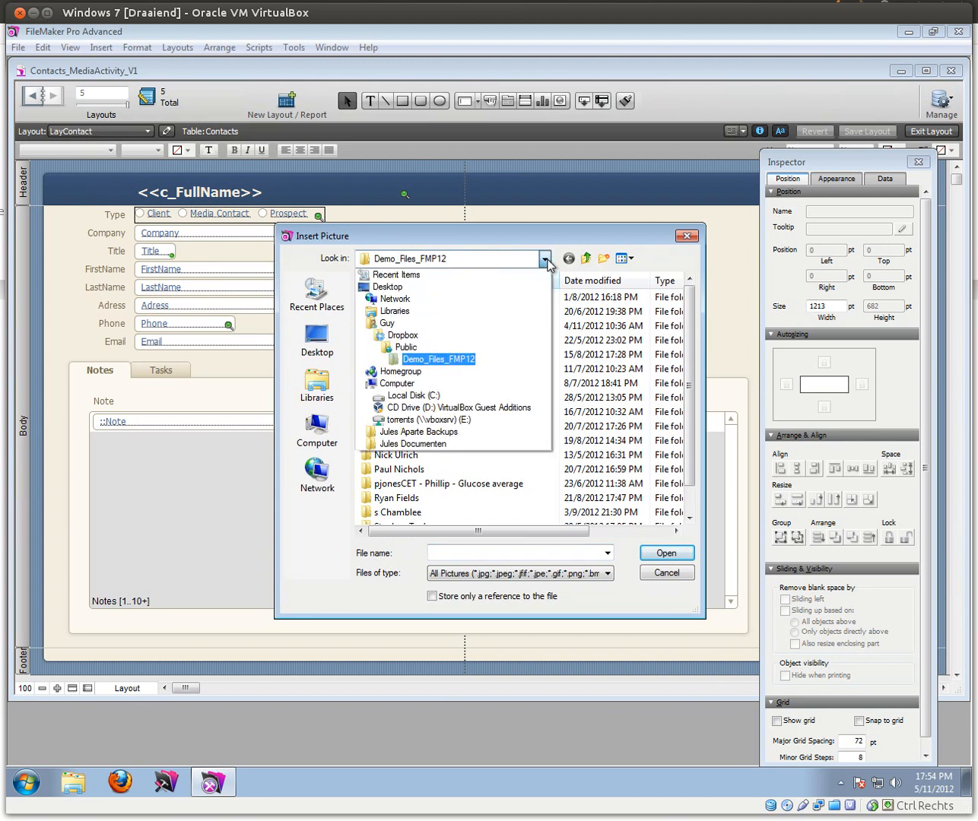
left_click(411, 336)
double_click(395, 391)
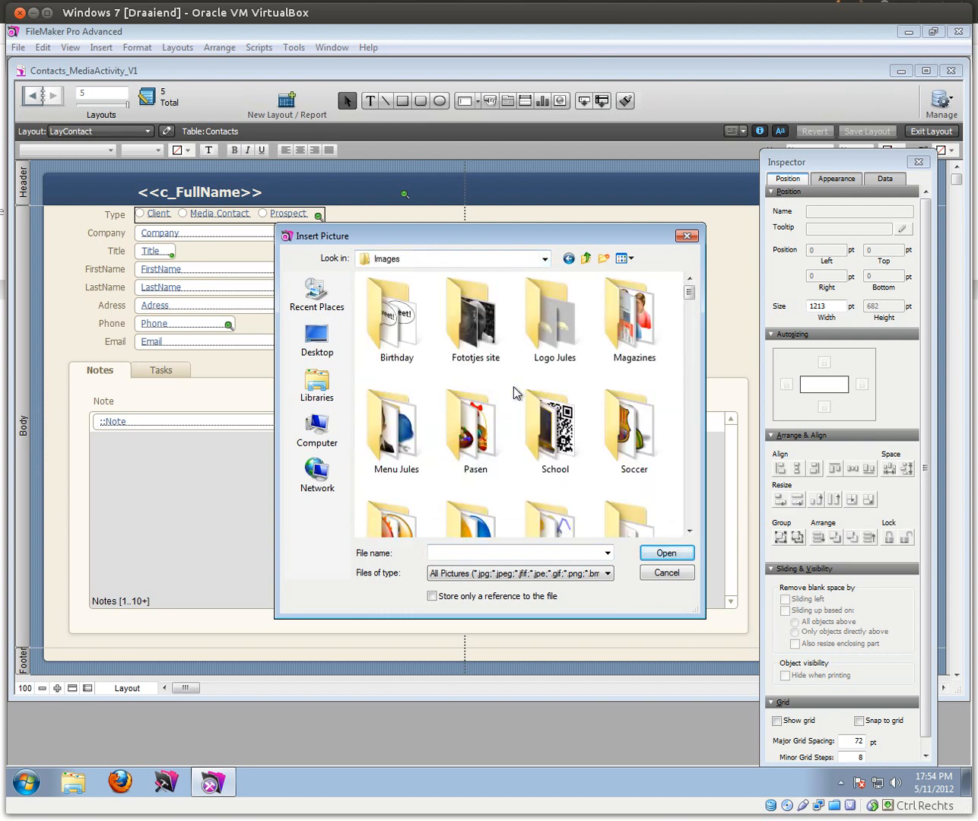
scroll(692, 343, "down", 3)
left_click_drag(691, 371, 676, 581)
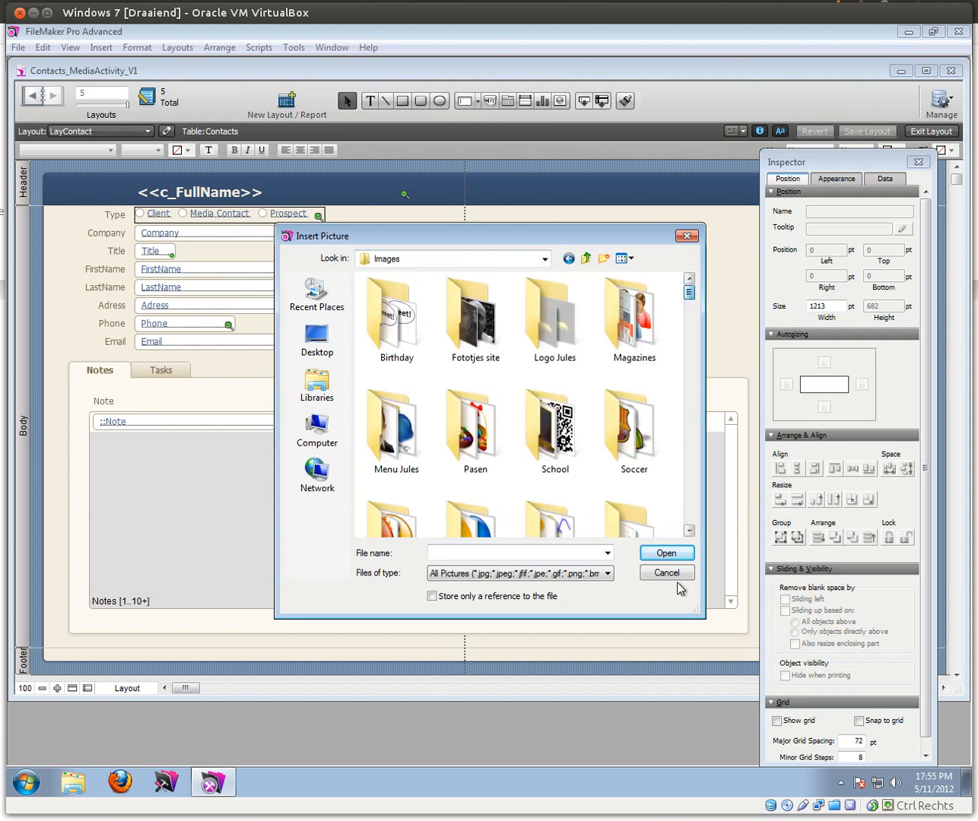
left_click(691, 519)
left_click(691, 517)
left_click_drag(690, 323, 689, 511)
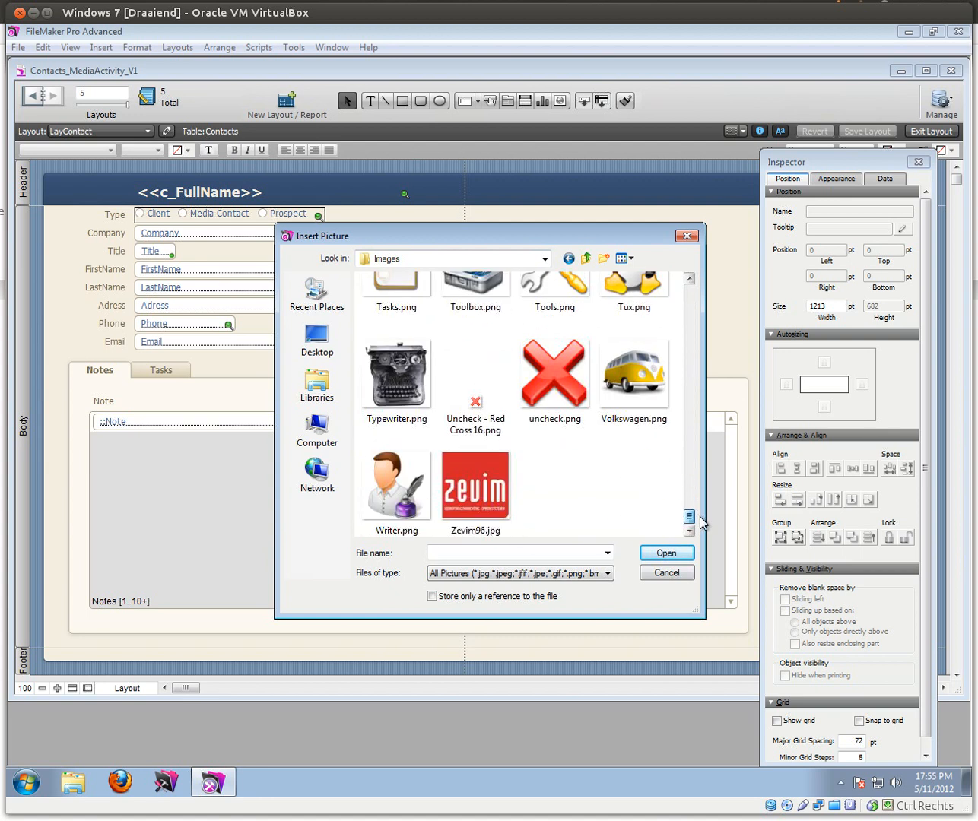
double_click(472, 406)
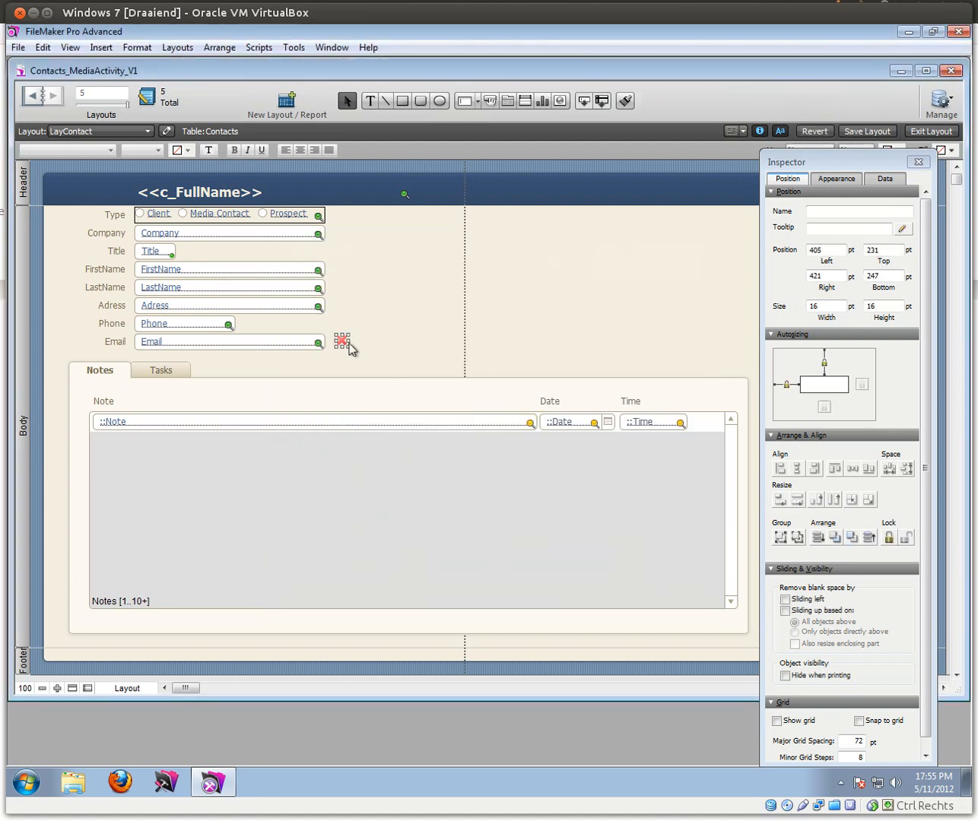
Step: Position the red cross at the portal row's end beside Time, at 874 pt left
left_click_drag(343, 343, 699, 424)
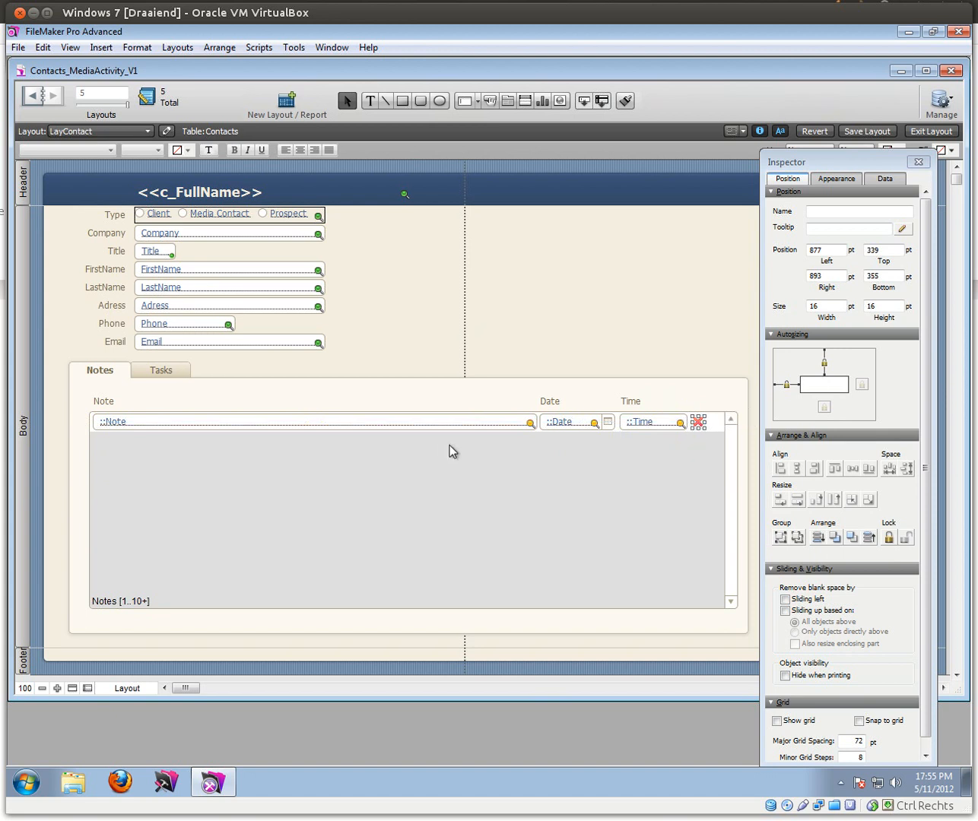
left_click(57, 688)
left_click(57, 688)
left_click(57, 688)
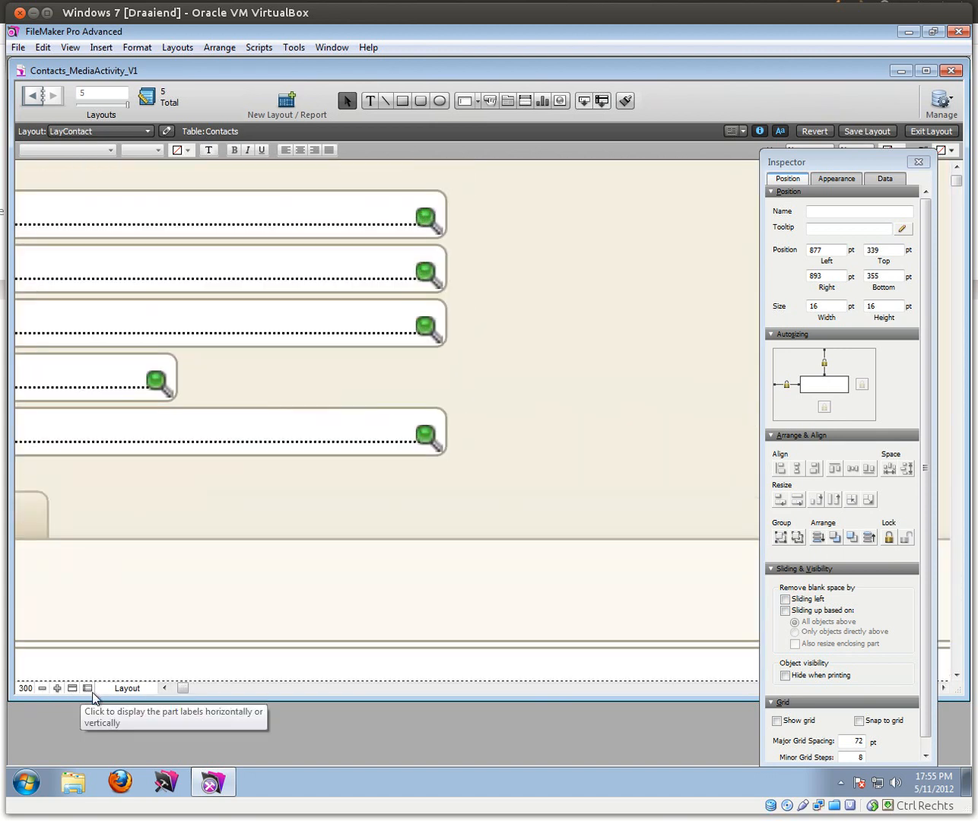
mouse_move(196, 693)
left_mouse_down()
mouse_move(219, 698)
mouse_move(189, 690)
left_mouse_up()
left_click(281, 690)
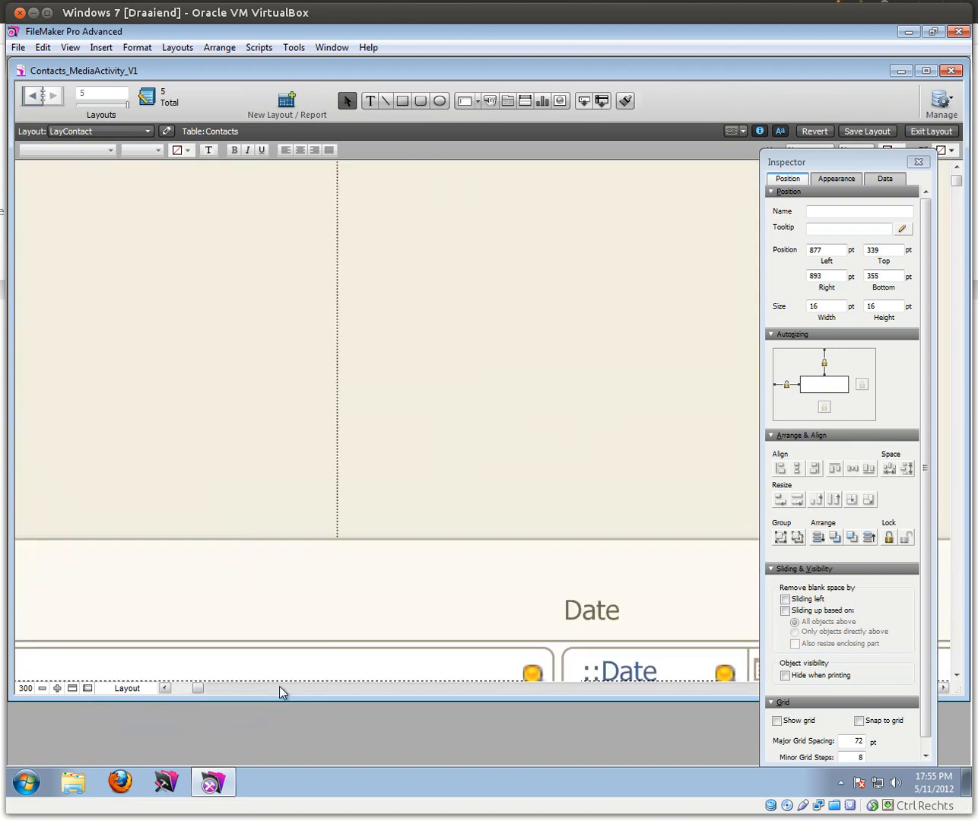
scroll(340, 596, "down", 1)
scroll(339, 598, "down", 3)
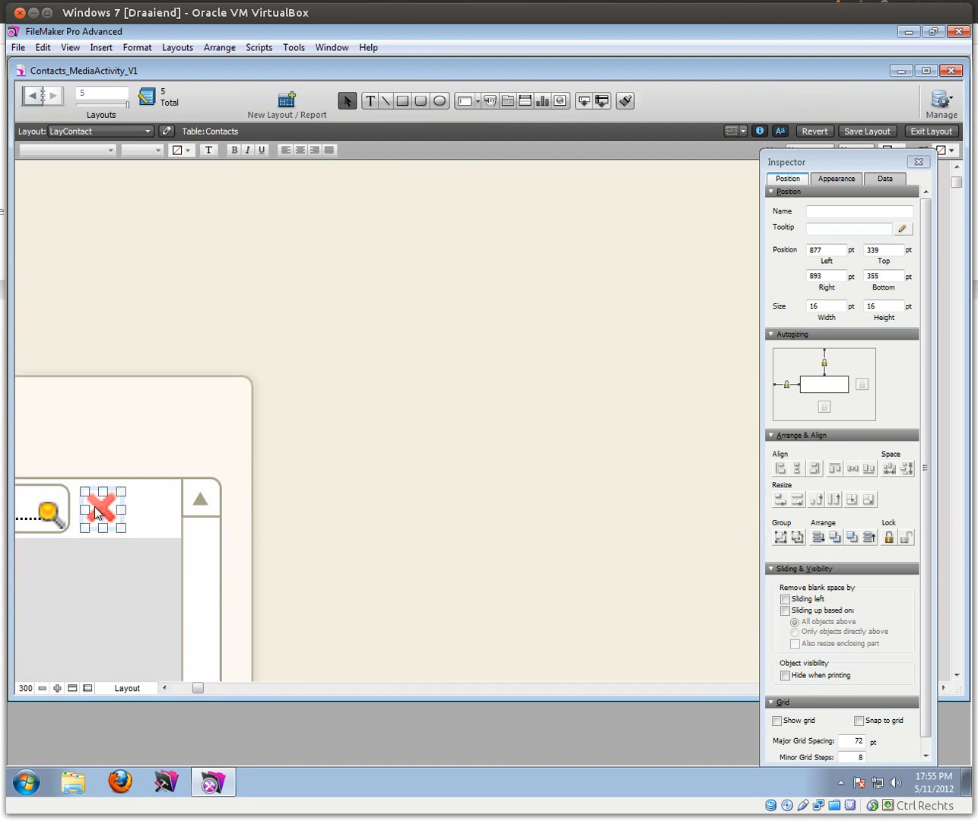
left_click_drag(101, 514, 92, 510)
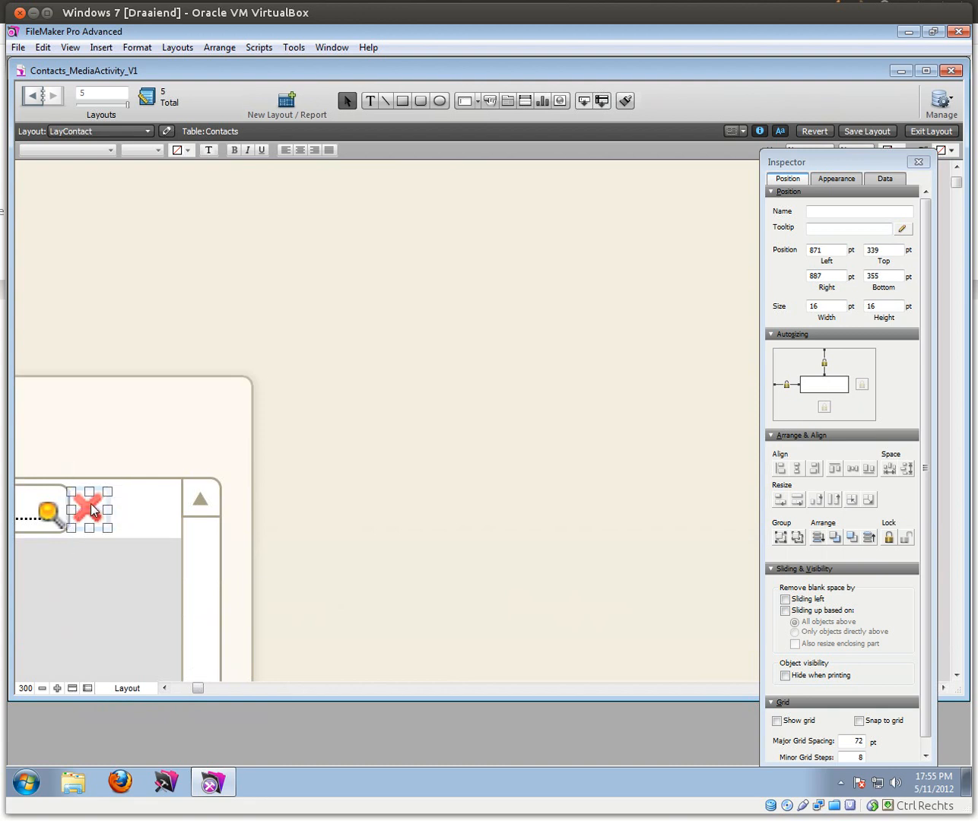
key("Right")
key("Right")
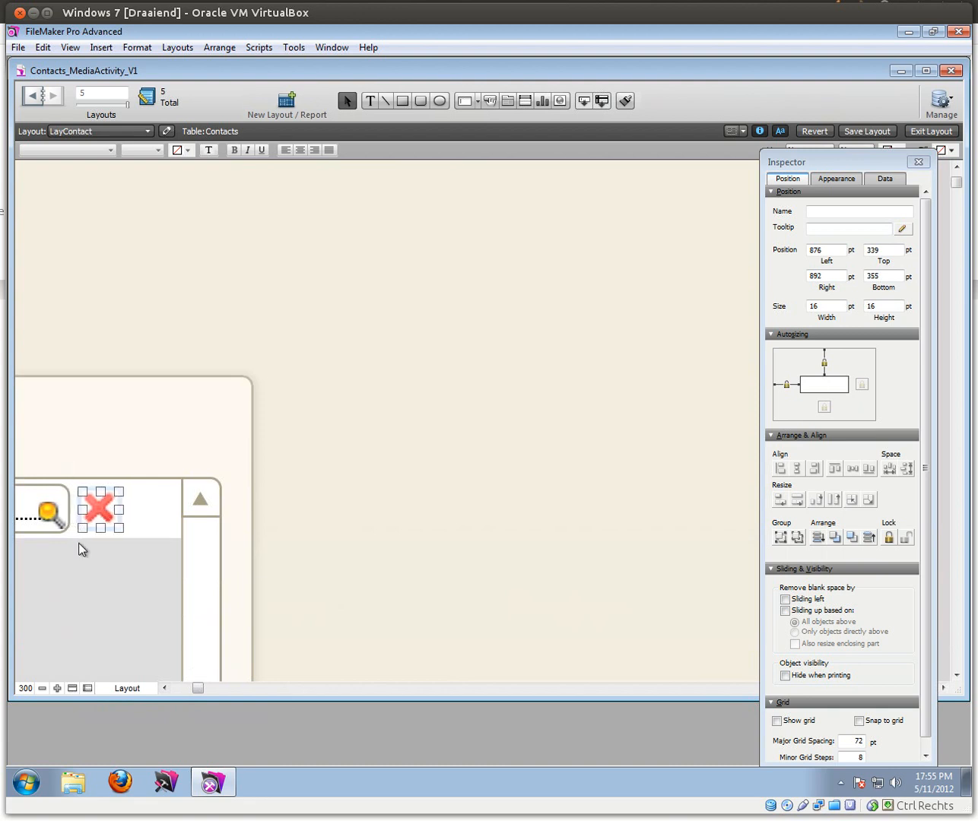
left_click(30, 689)
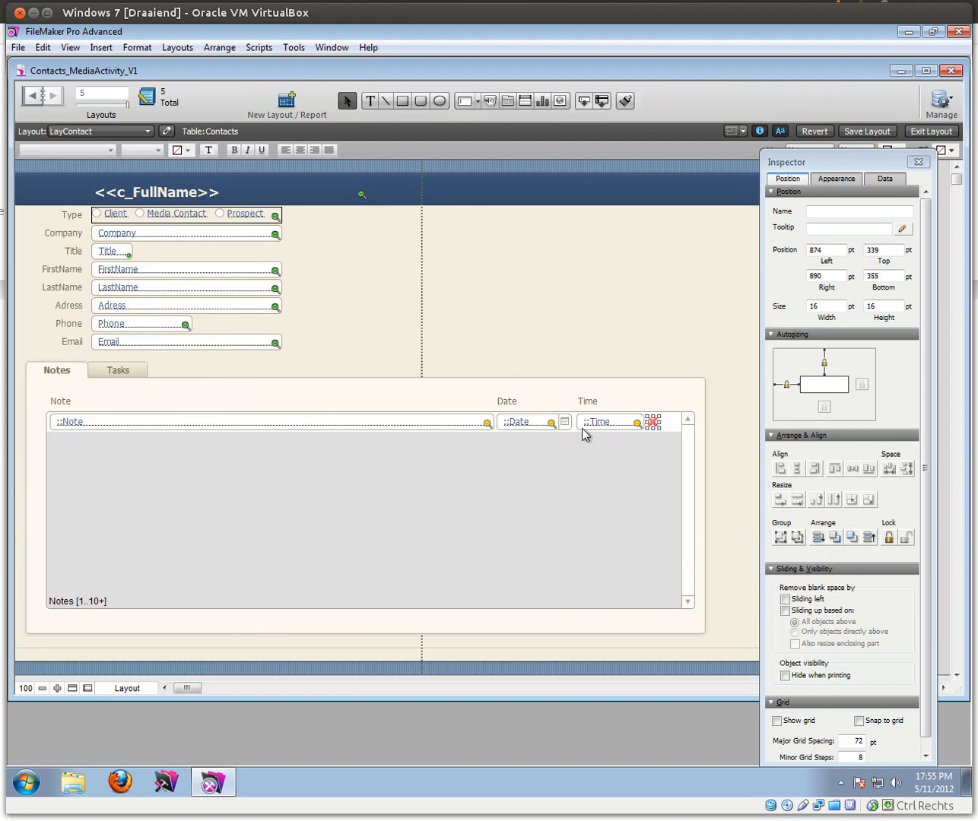
Step: Make the red cross icon a button with the Delete Portal Row action
right_click(654, 424)
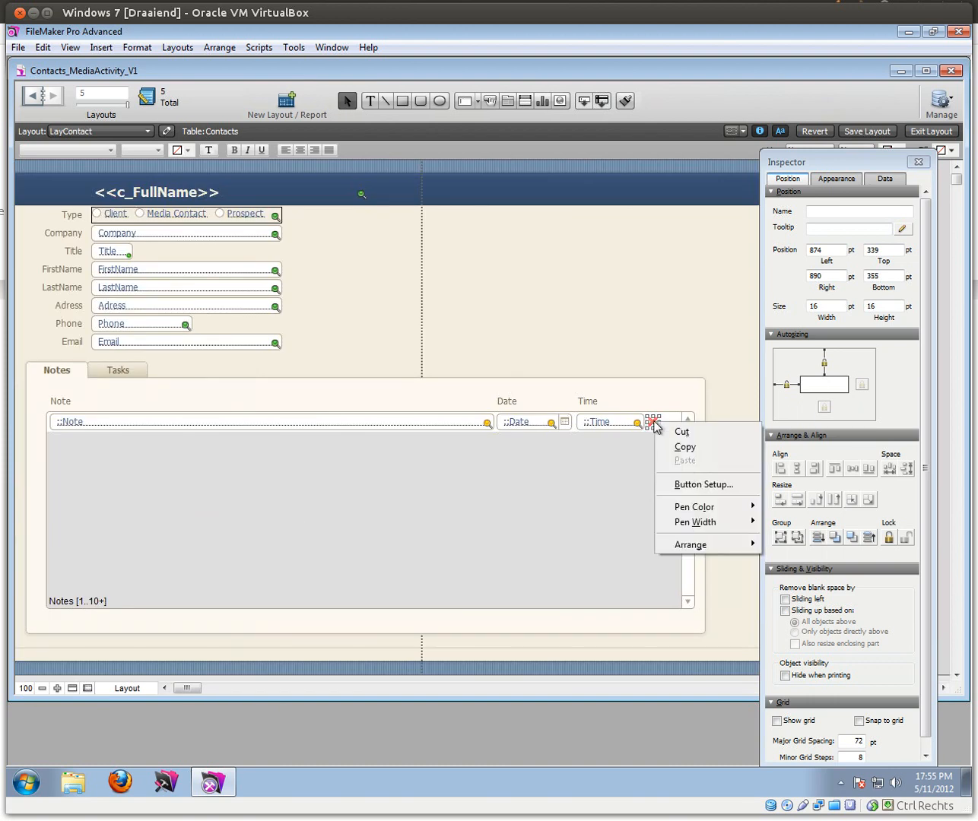
left_click(698, 489)
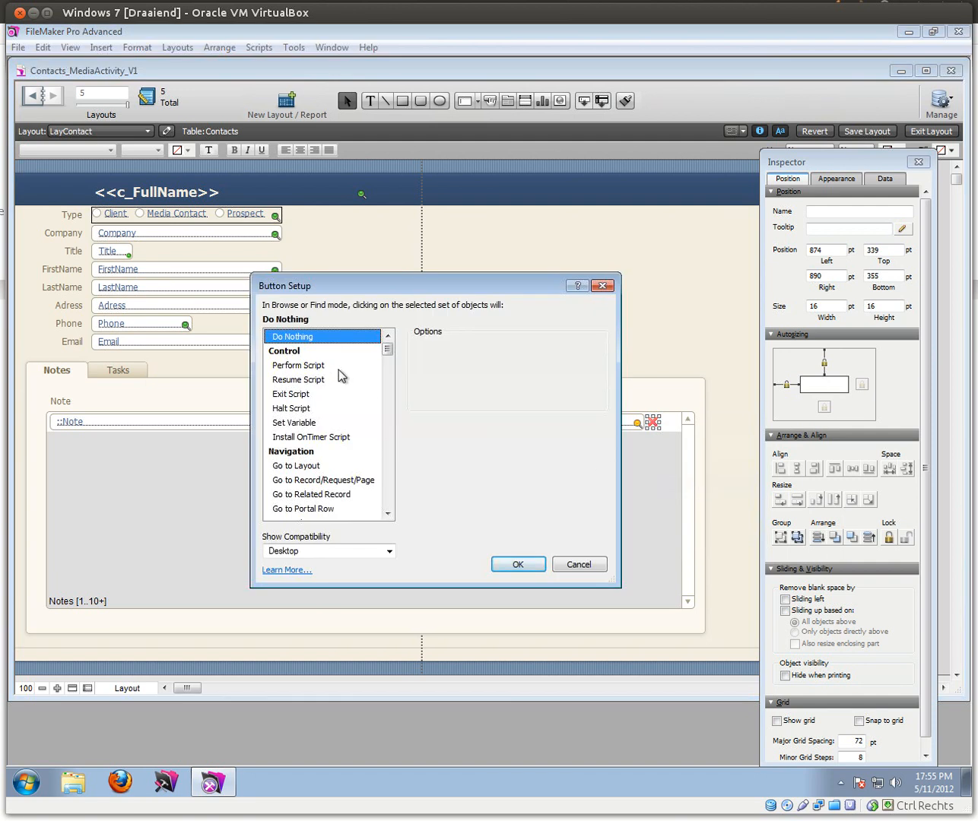
left_click_drag(388, 351, 389, 404)
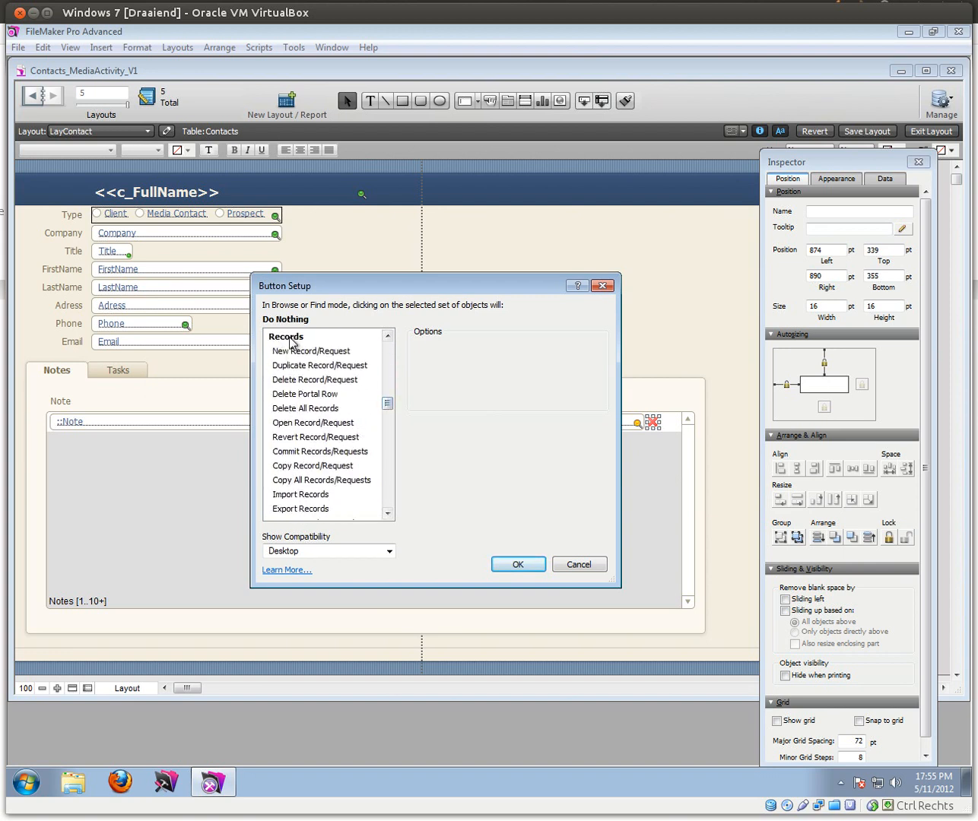
left_click(308, 386)
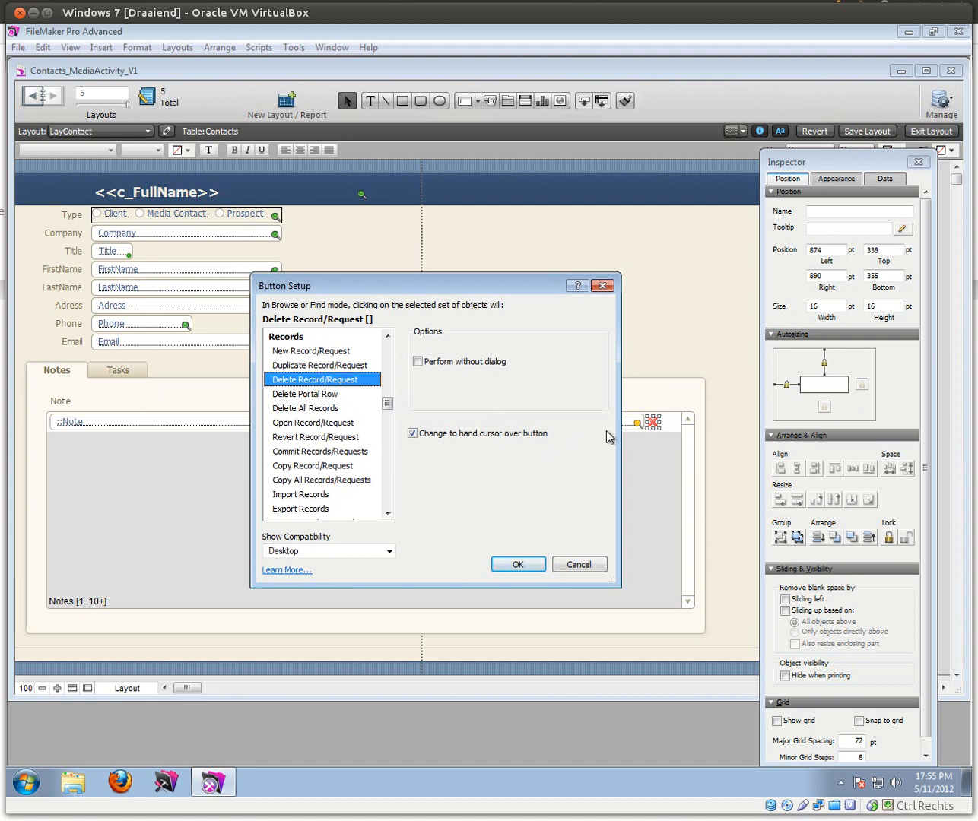
left_click(331, 396)
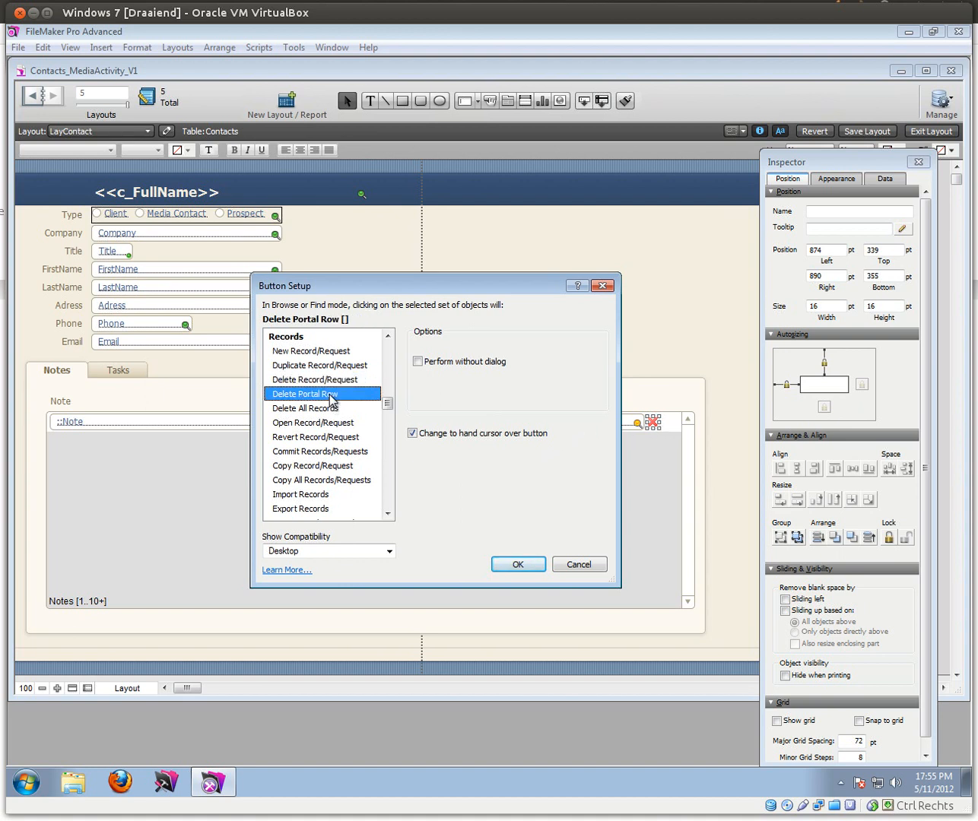
left_click(317, 382)
left_click(315, 395)
left_click(316, 382)
left_click(315, 397)
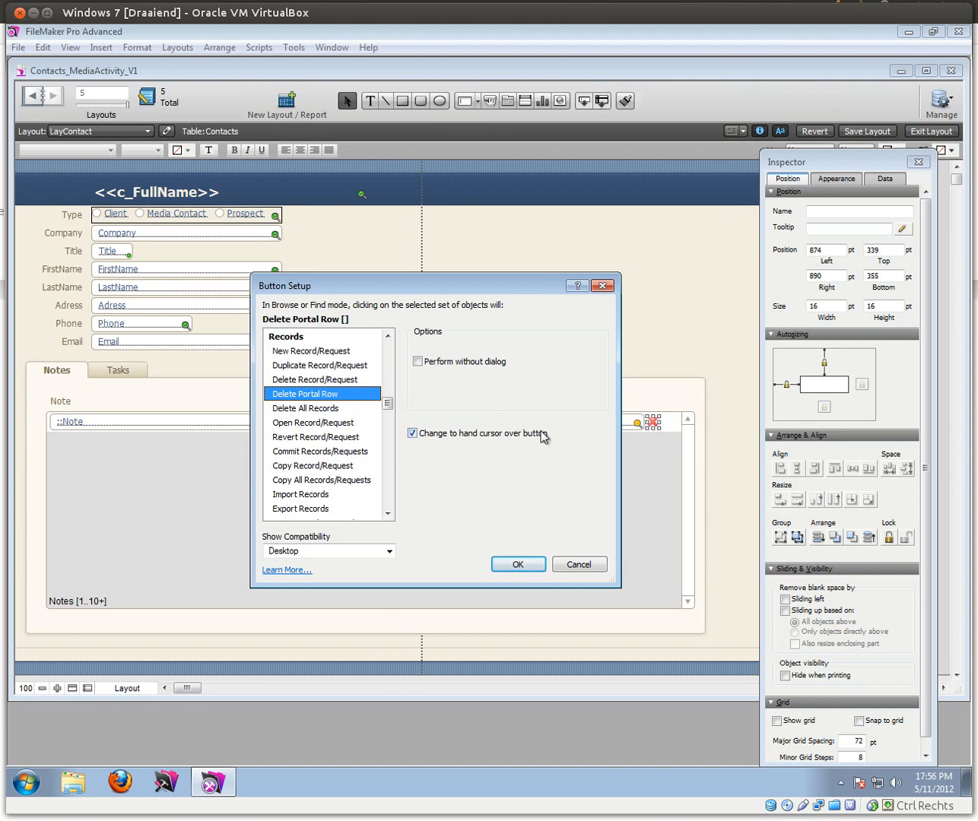
Step: Confirm Delete Portal Row for the red cross button and give it the tooltip 'Delete this note'
left_click(517, 563)
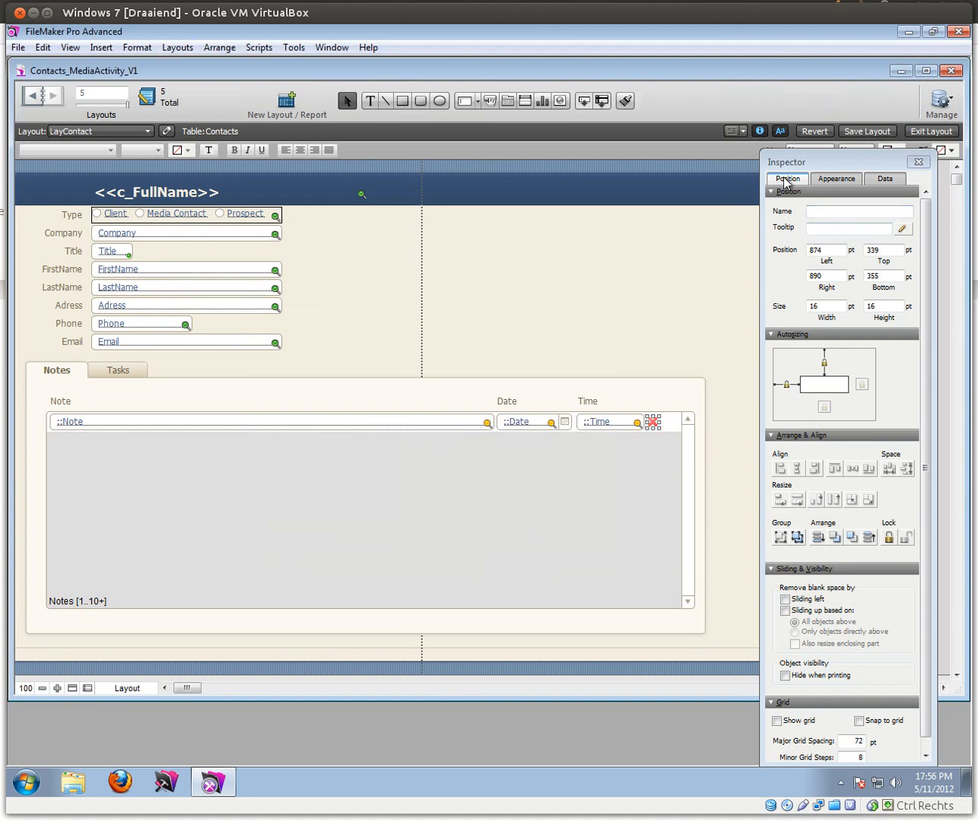
left_click(813, 228)
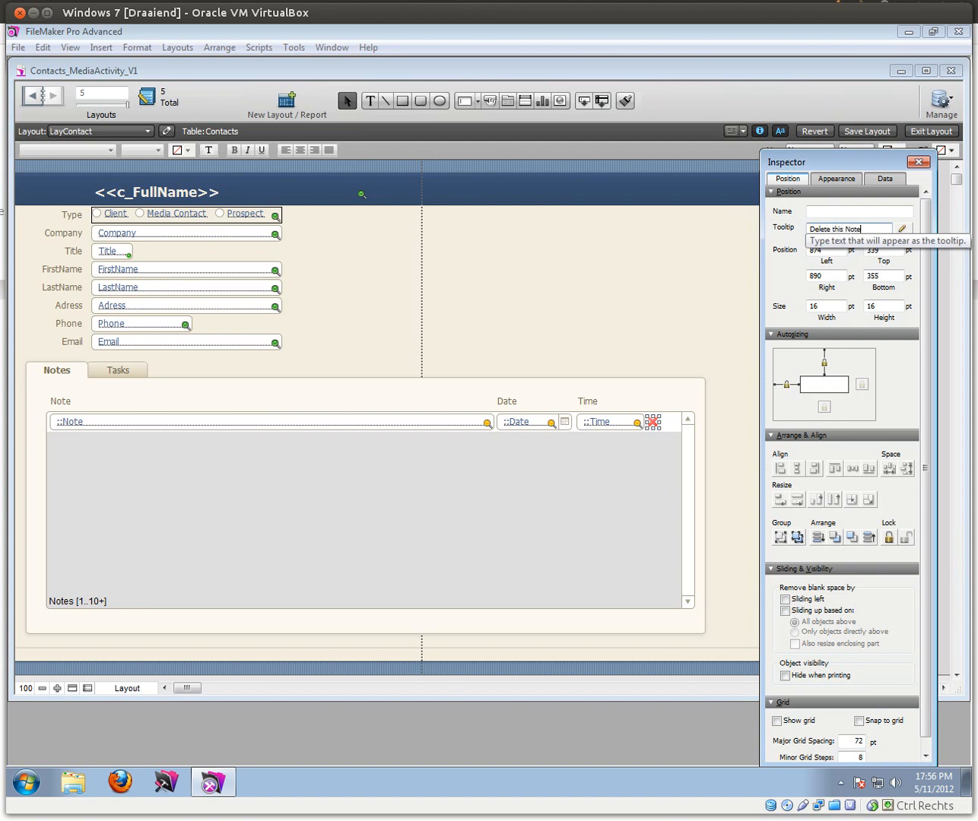
triple_click(875, 229)
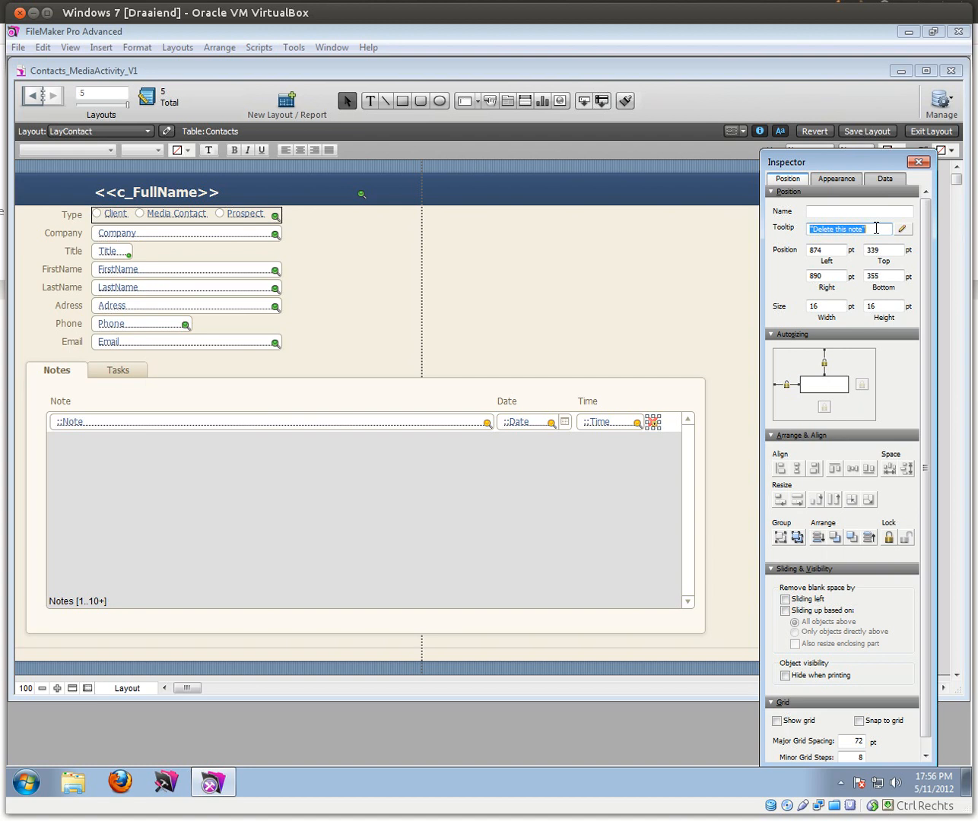
Step: In Browse mode, delete the 'This is a note' row with the red X, then return to Layout mode
left_click(931, 130)
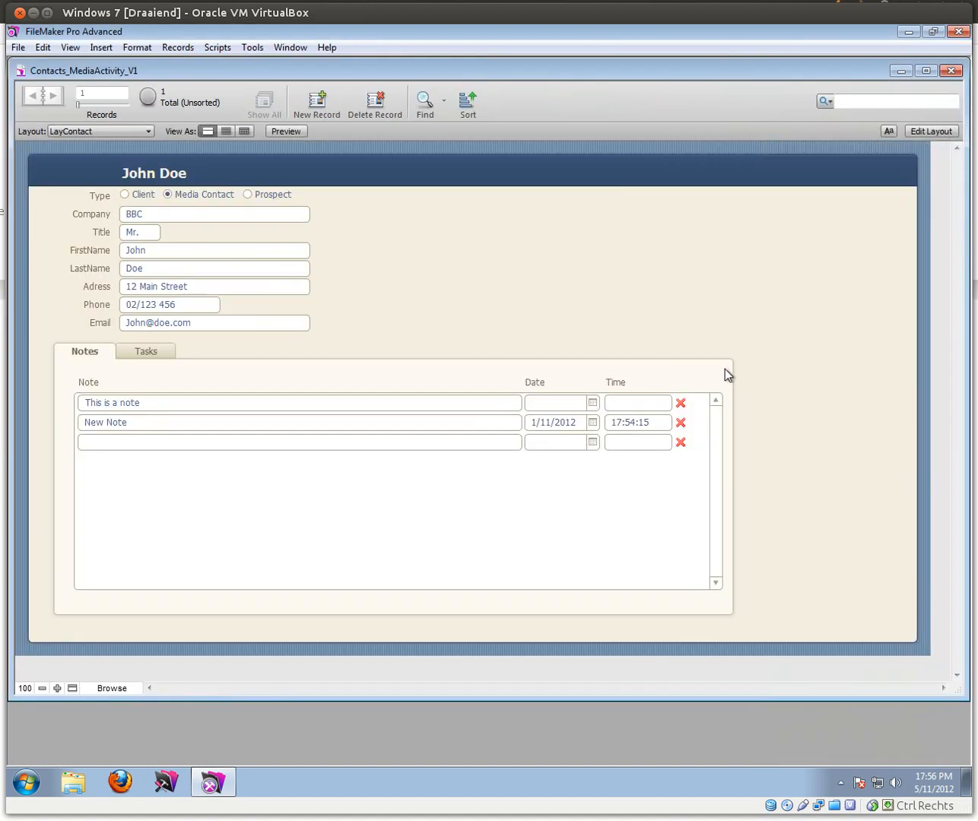
left_click(681, 404)
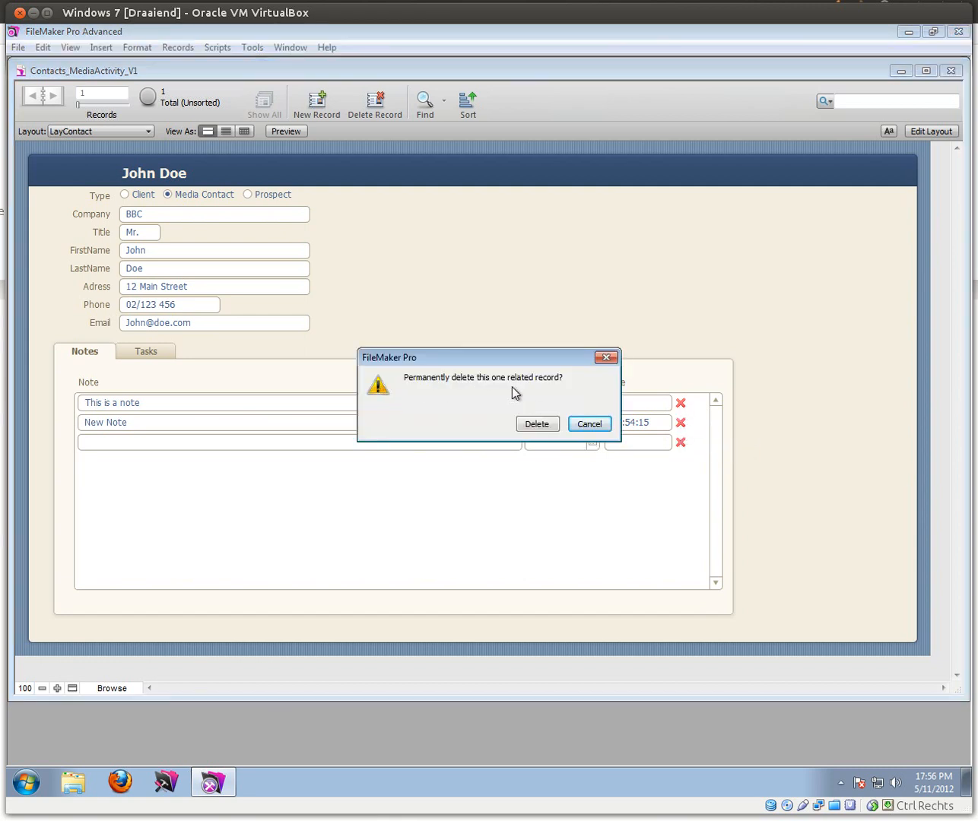
left_click(538, 426)
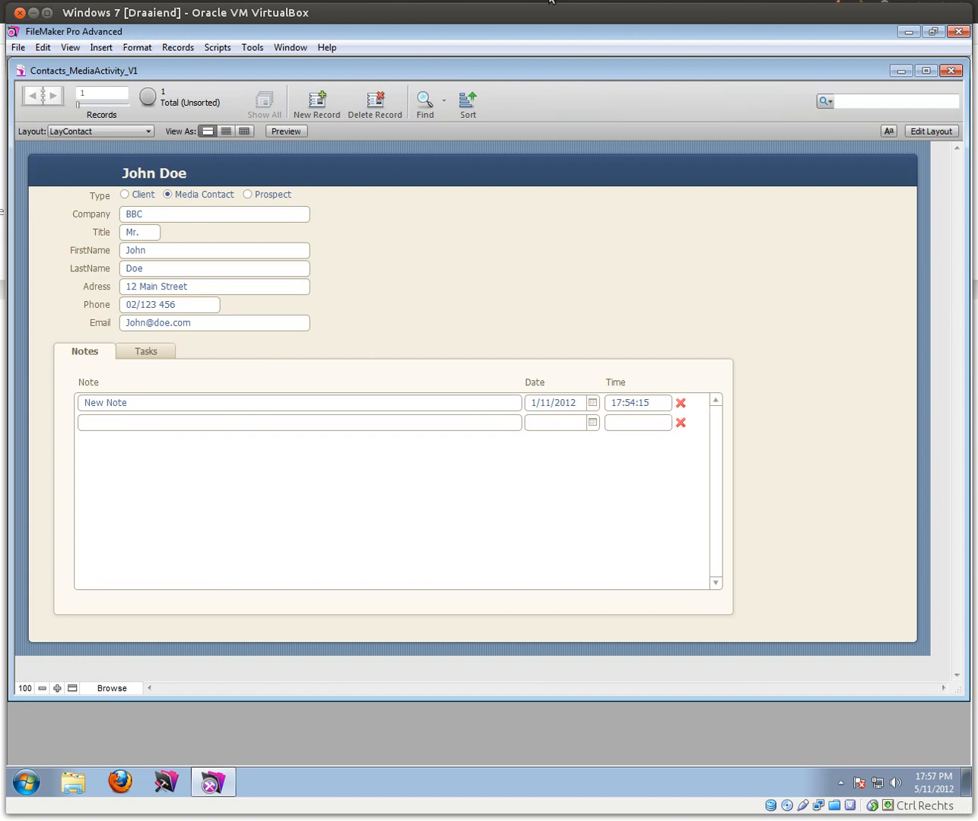
left_click(920, 133)
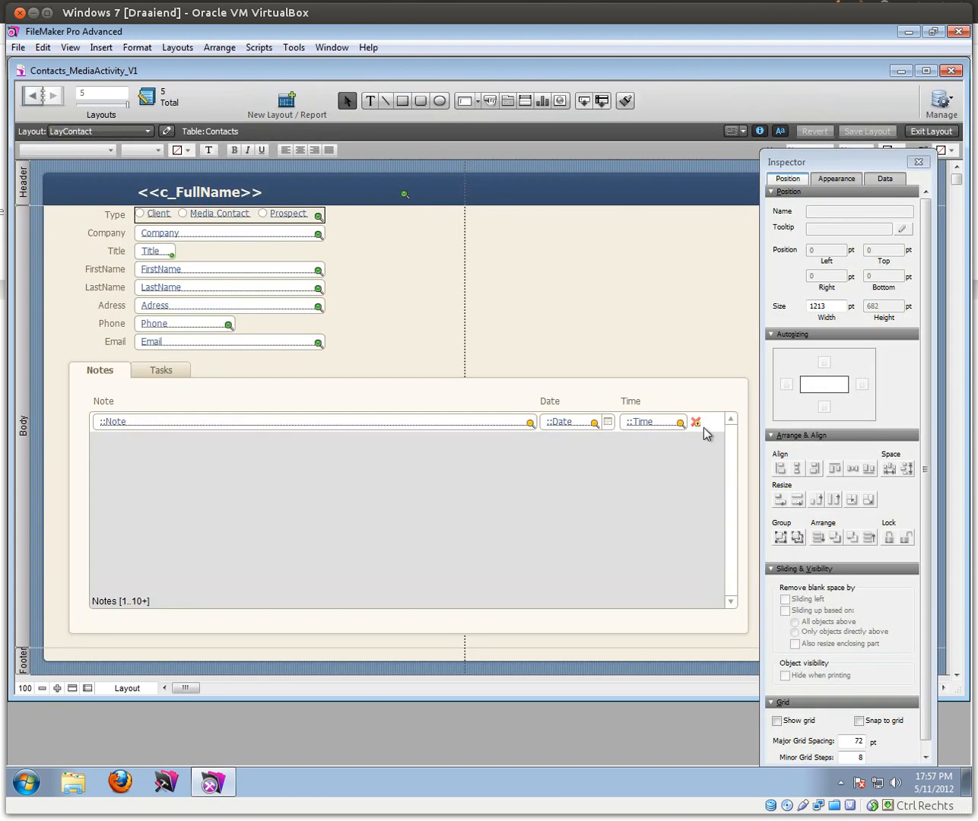
Step: Insert the Info 16.png icon and place it beside the delete X in the Notes portal row
left_click(102, 47)
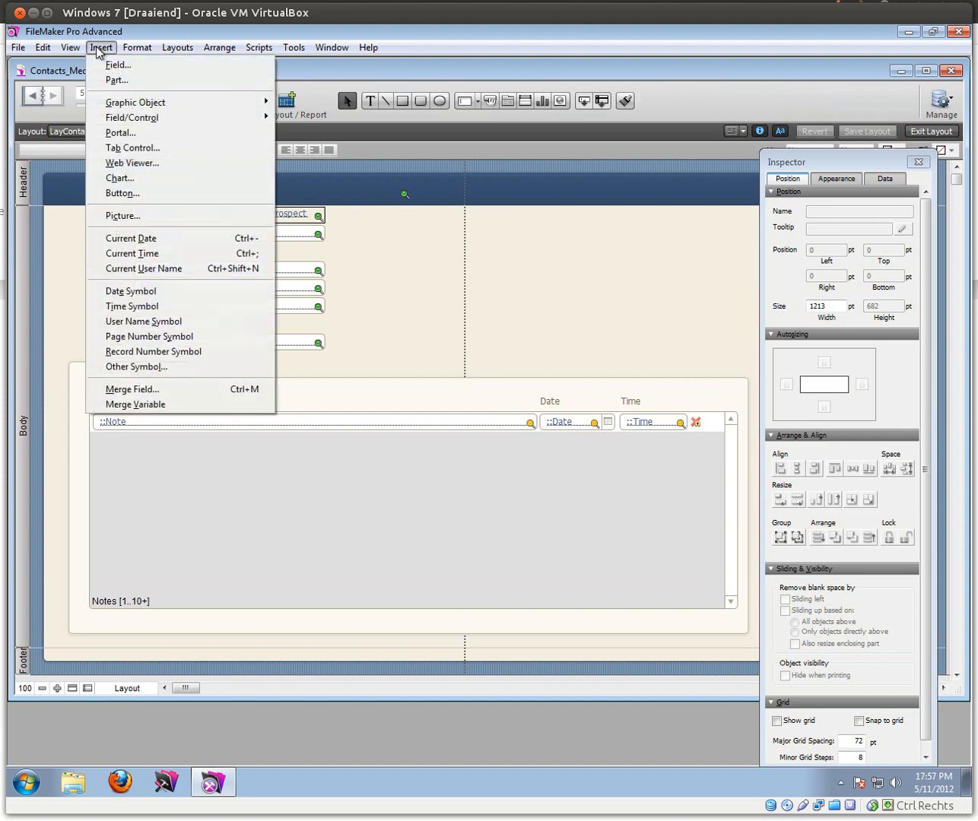
left_click(114, 213)
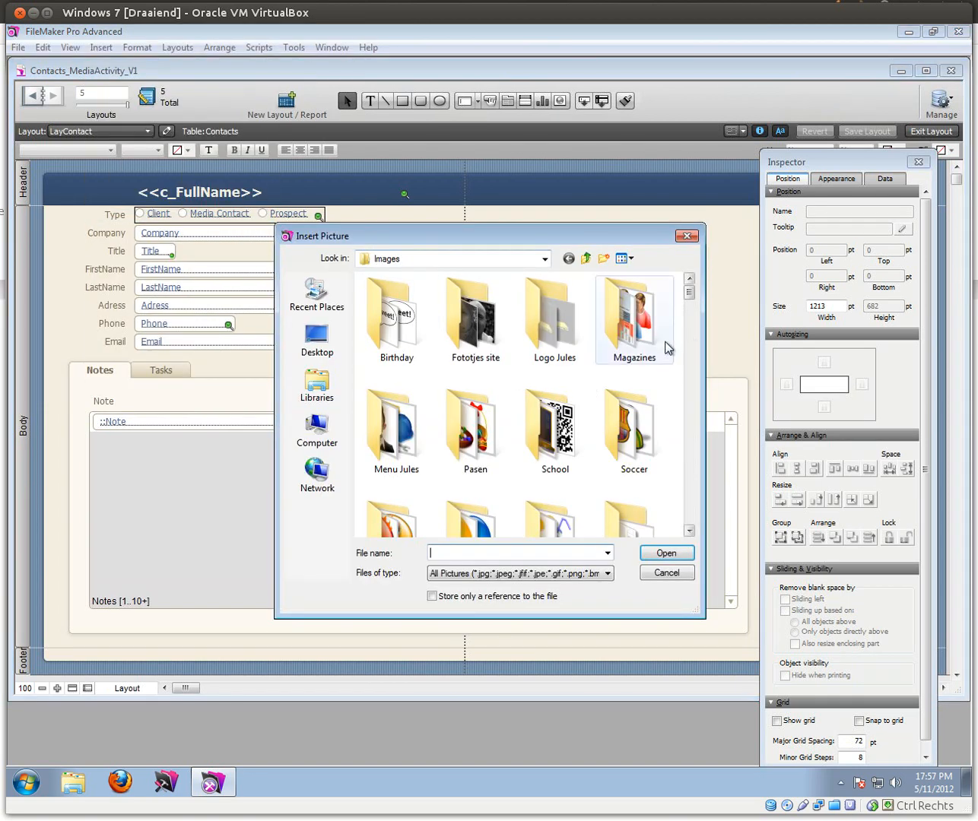
key("i")
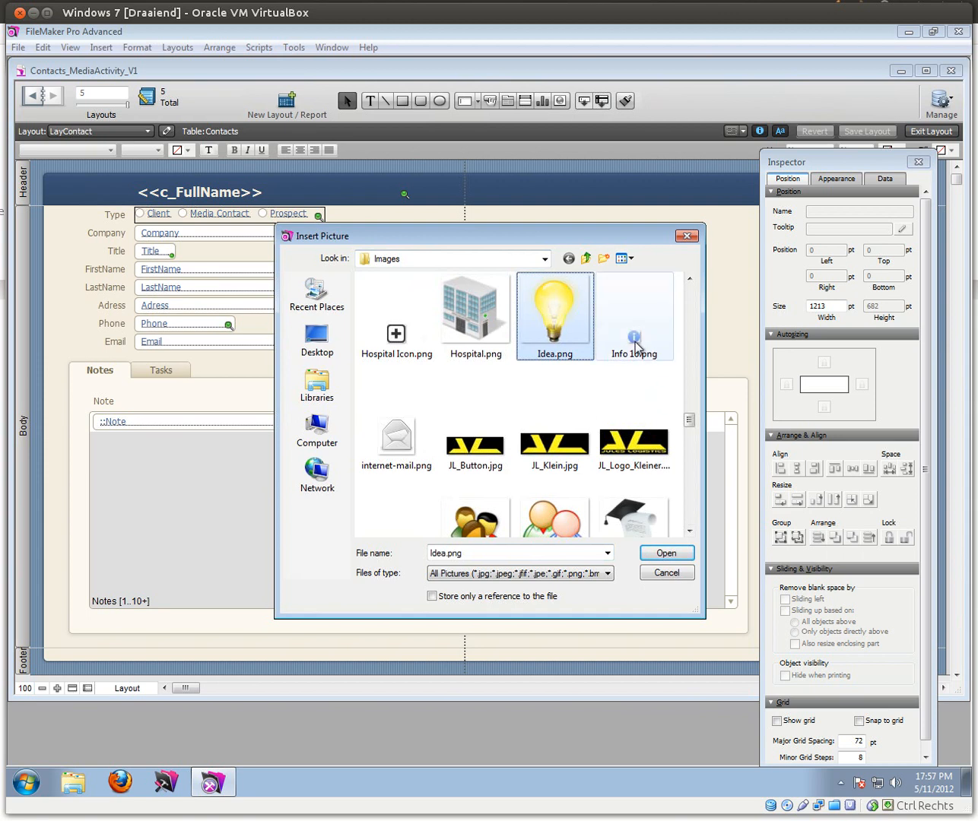
double_click(636, 341)
left_click_drag(345, 342, 715, 430)
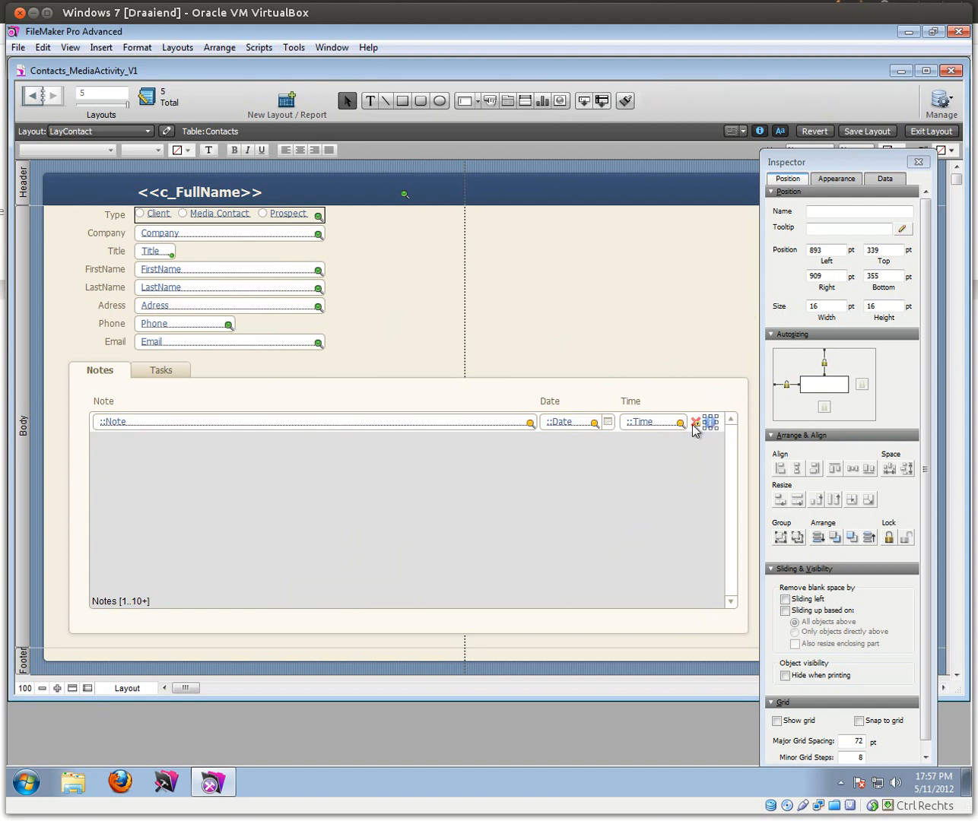
left_click(837, 228)
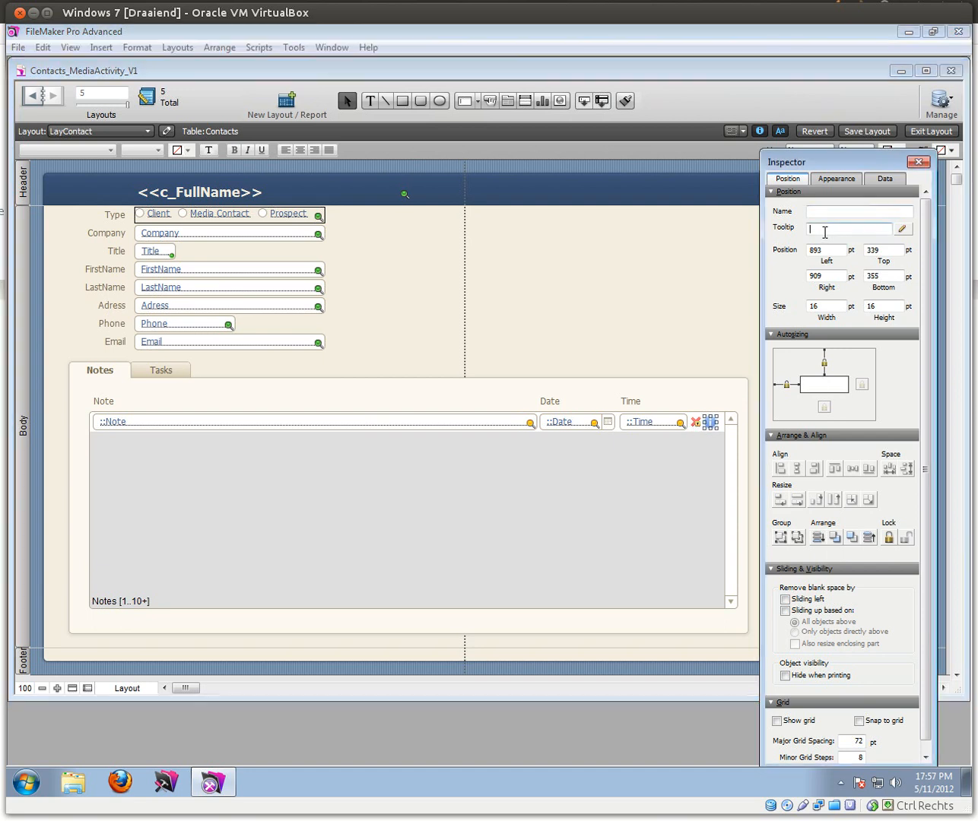
left_click(902, 229)
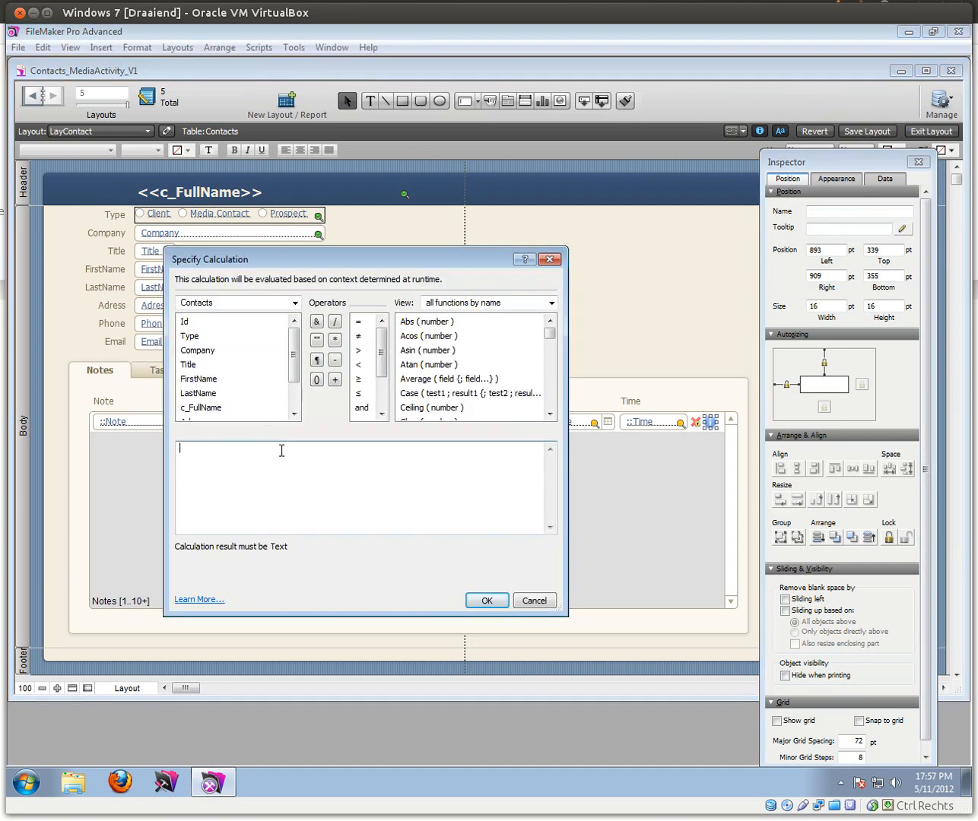
Step: Enlarge the calculation editor and list the Notes fields CreatedBy, CreatedOn, ModifiedBy and ModifiedOn
left_click_drag(285, 615, 286, 647)
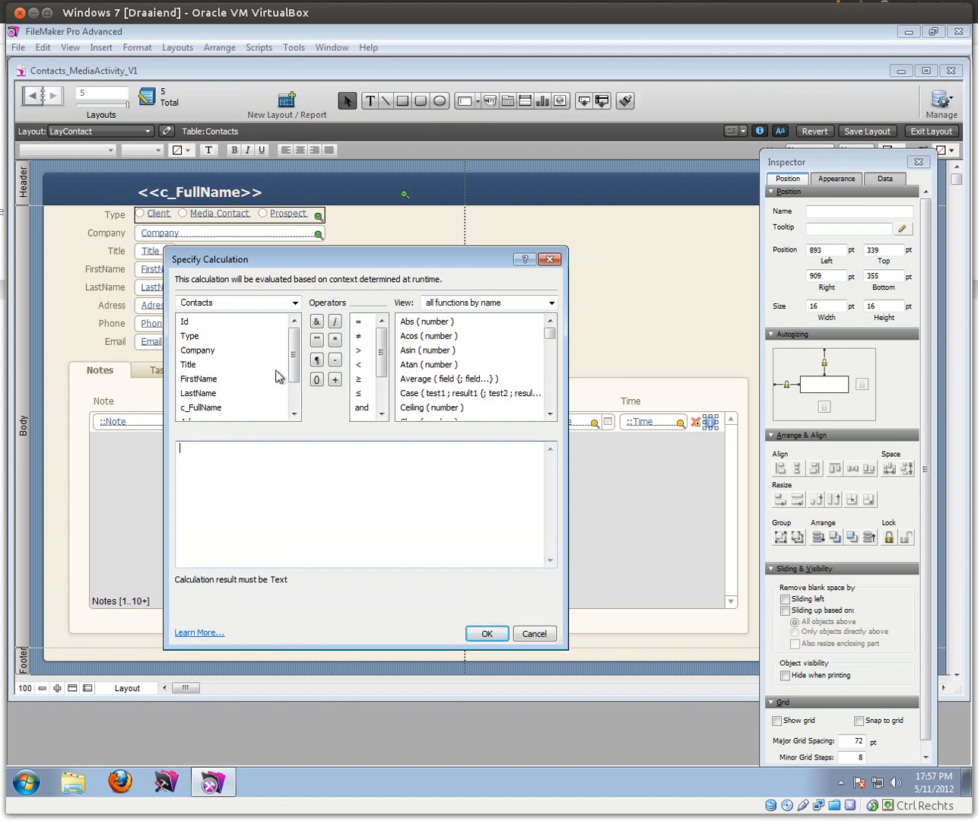
left_click(294, 303)
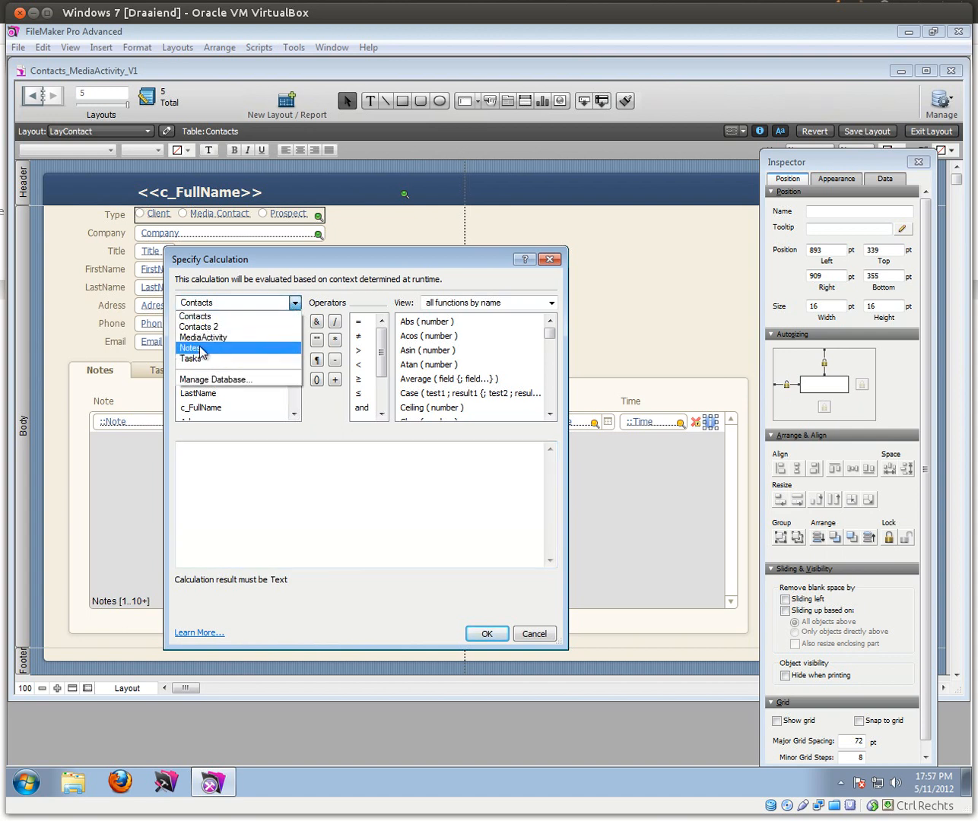
left_click(202, 349)
scroll(292, 360, "down", 1)
left_click(210, 367)
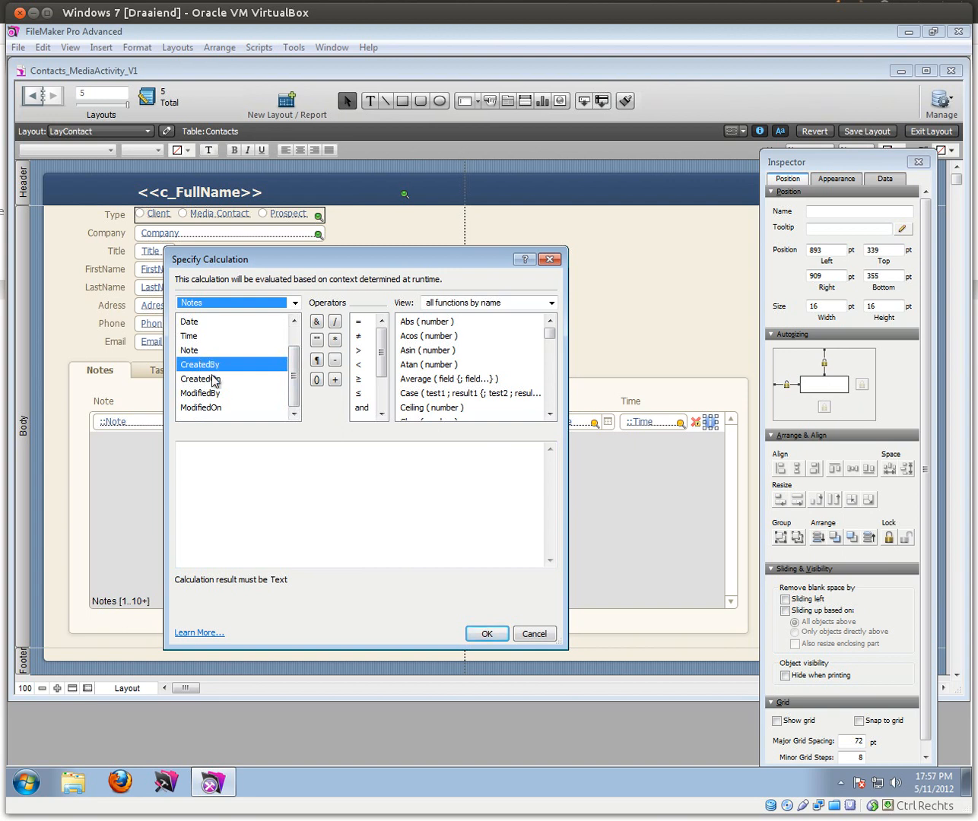
left_click(213, 381)
left_click(213, 393)
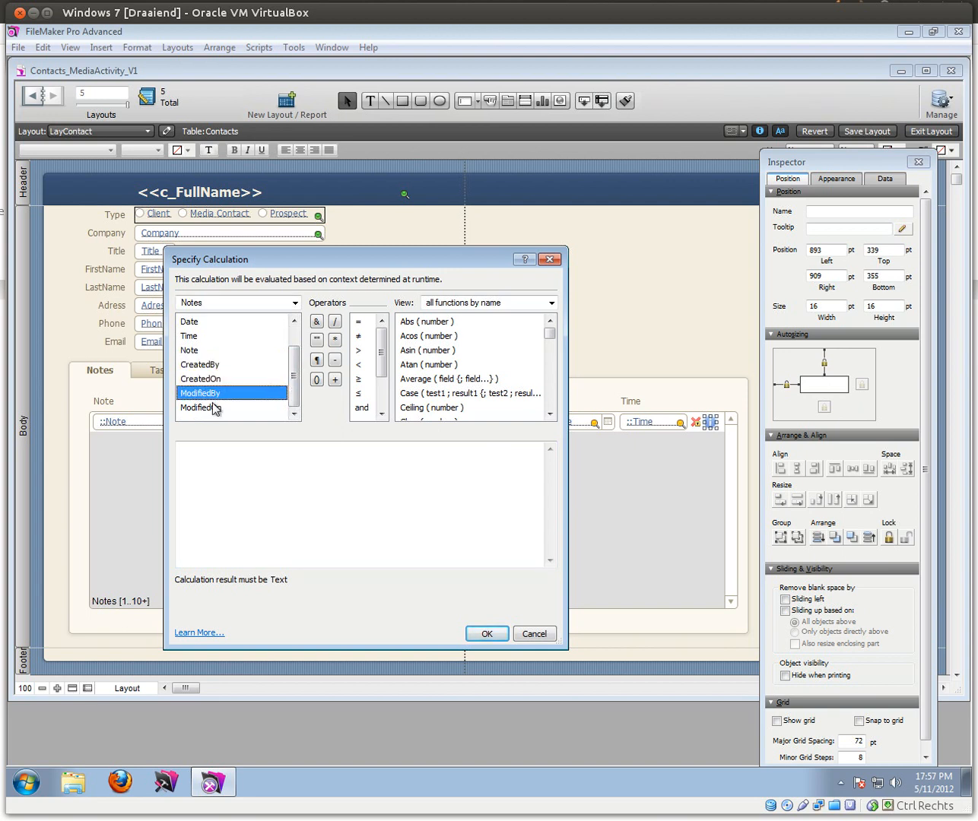
left_click(217, 411)
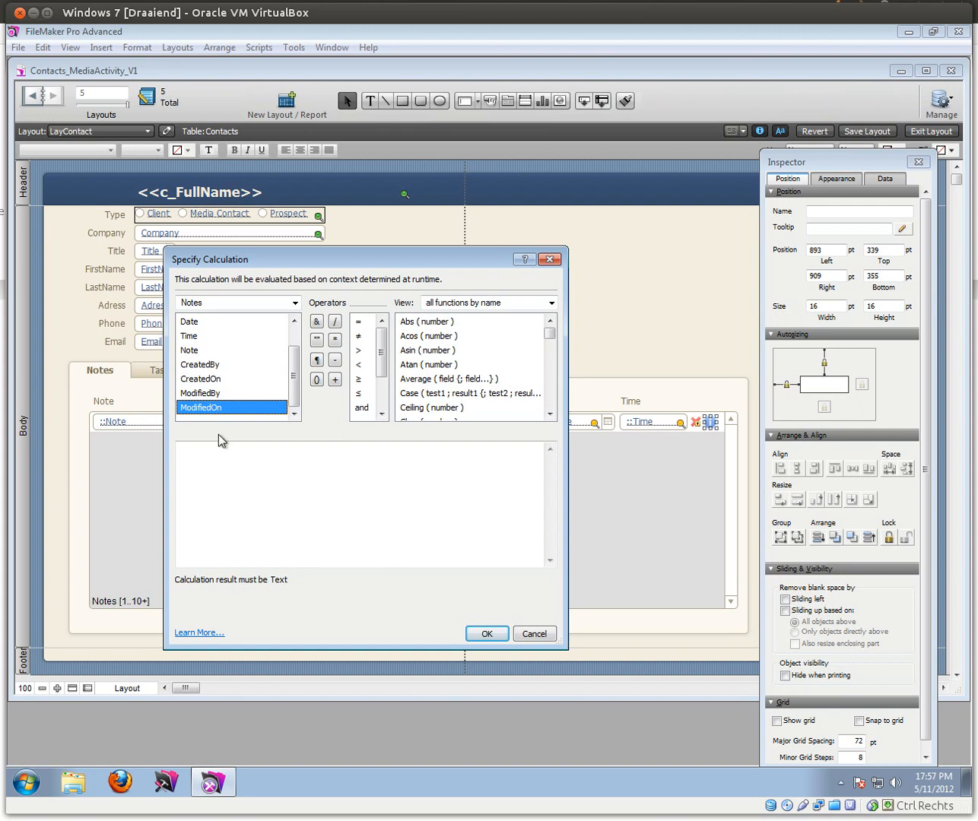
left_click(219, 453)
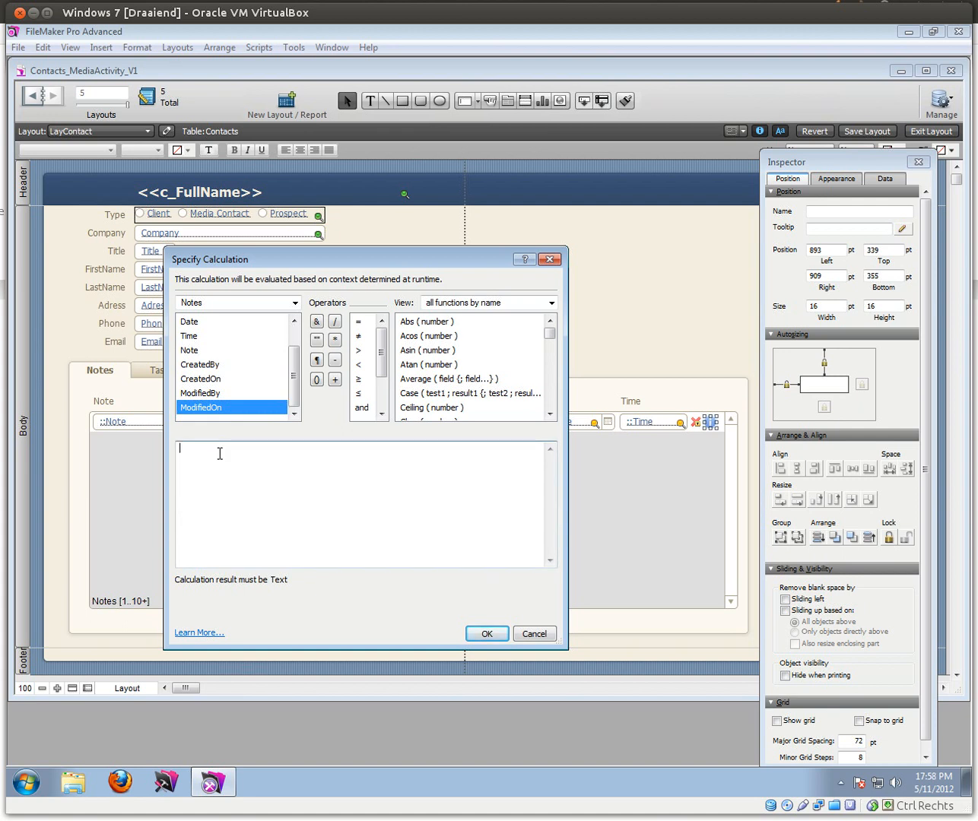
left_click(213, 367)
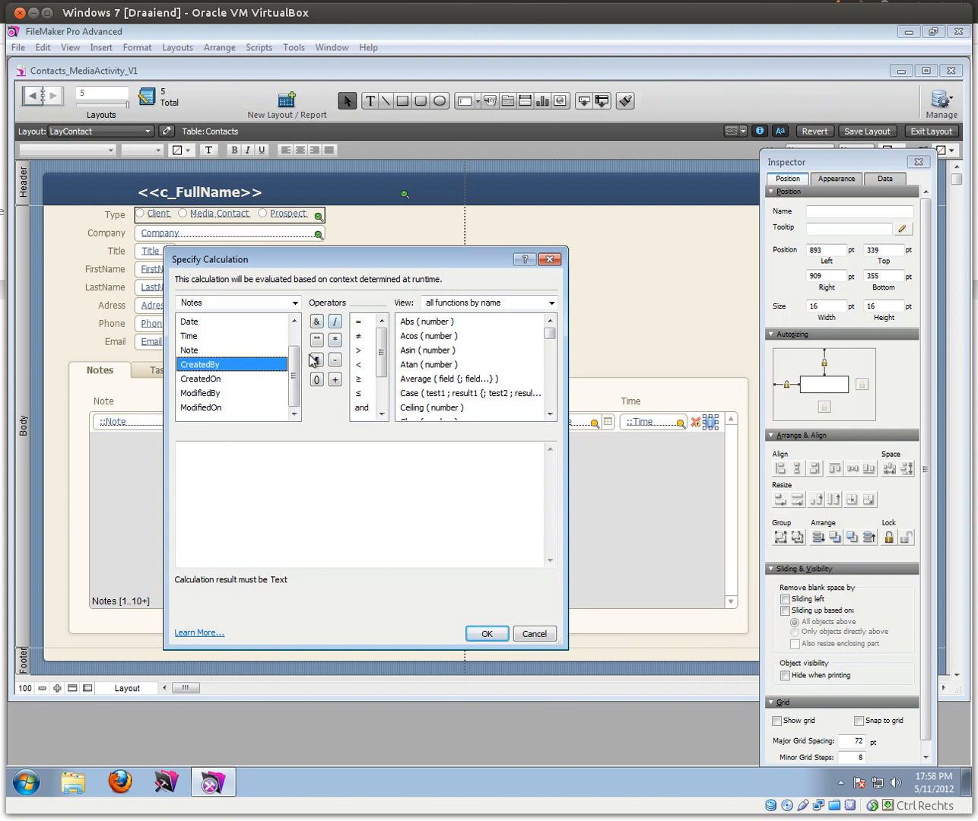
Step: Write the first tooltip line: "Created by: " & Notes::CreatedBy & ¶
left_click(197, 461)
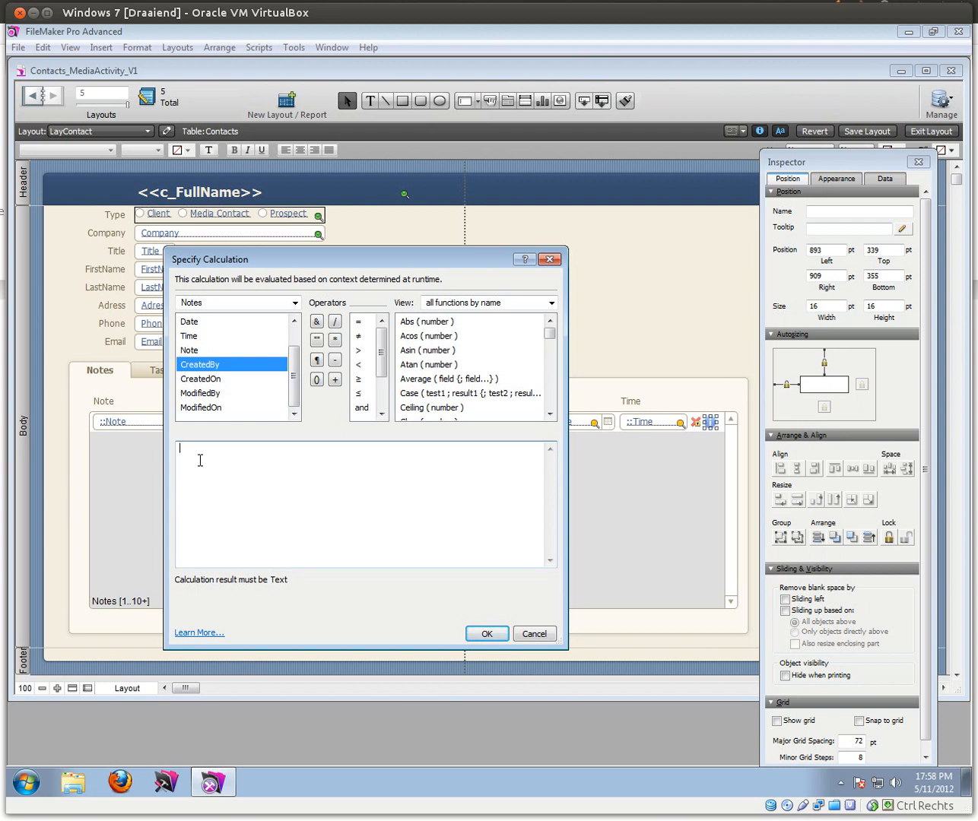
type("\"Created b")
left_click(316, 322)
double_click(210, 367)
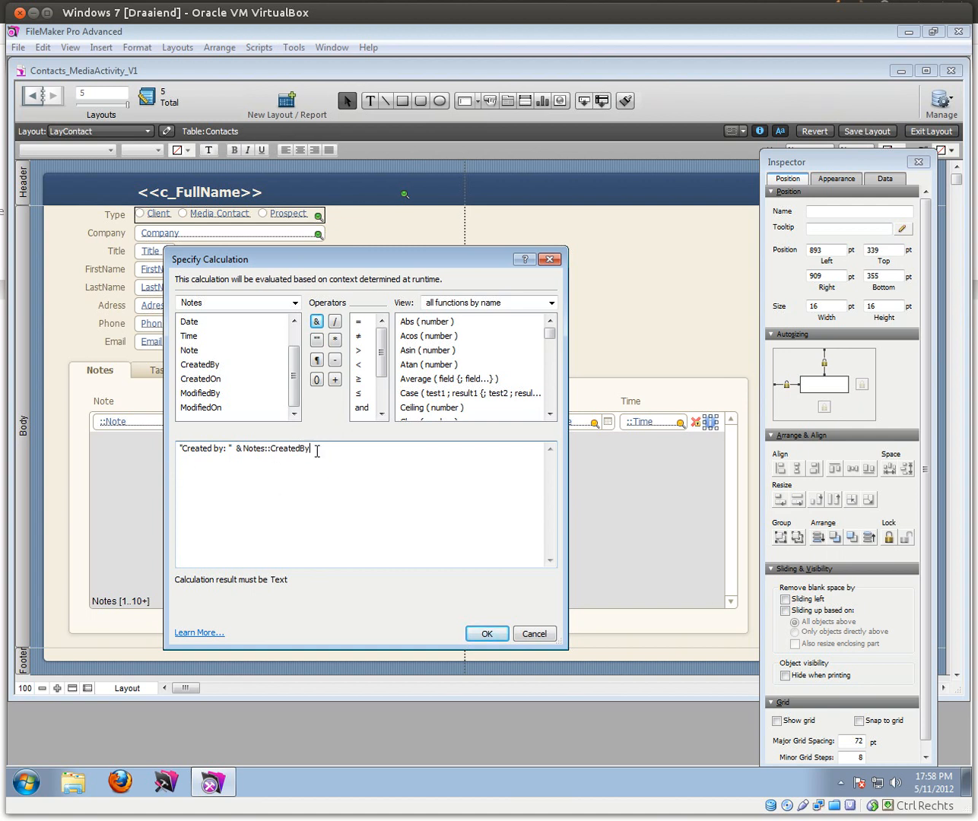
left_click(318, 322)
left_click(317, 360)
key("Return")
Step: Add the second line: "Created on: " & Notes::CreatedOn & ¶
left_click(318, 322)
type("\"Created on:")
double_click(215, 378)
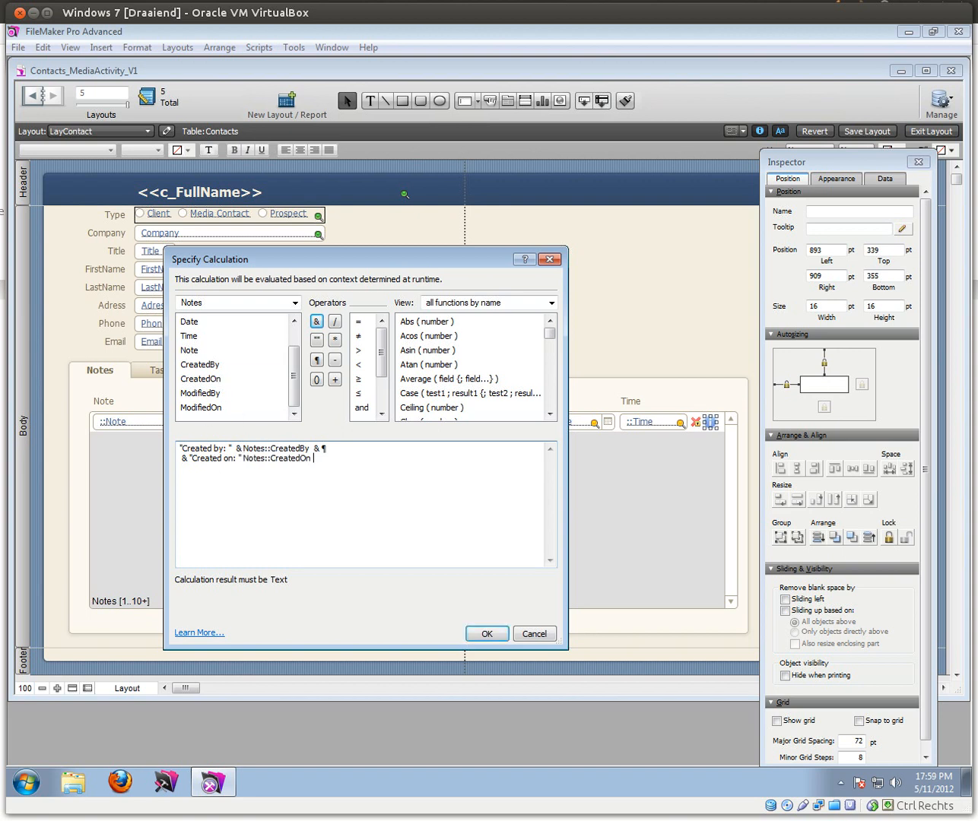
left_click(243, 462)
left_click(316, 321)
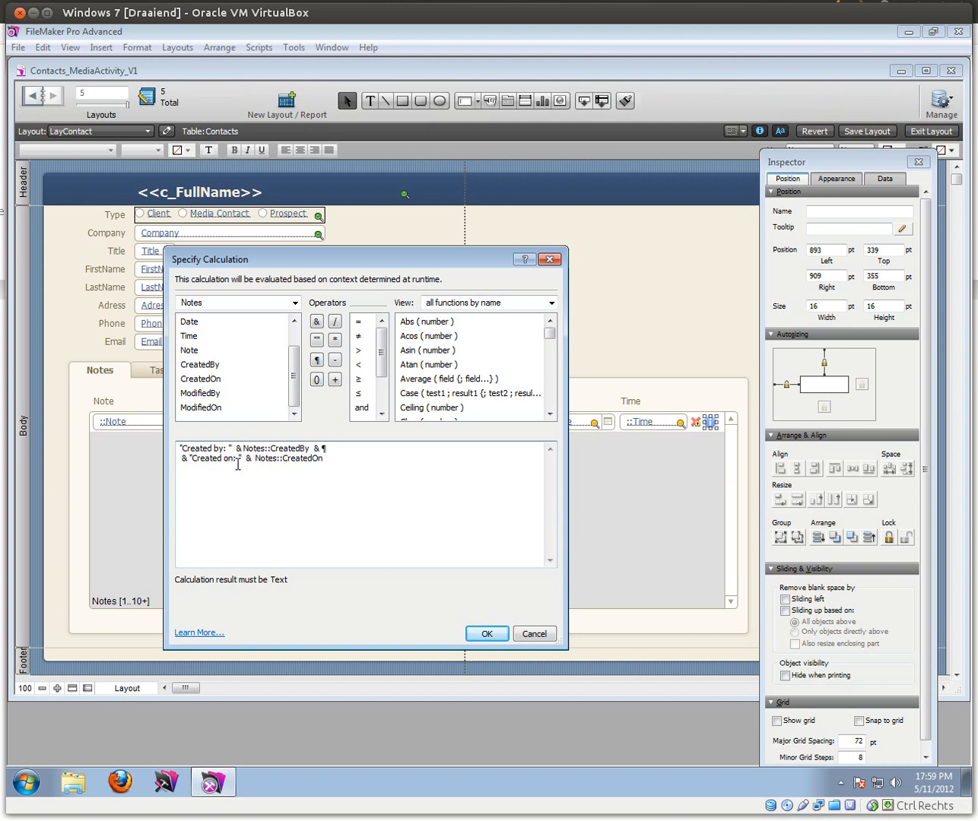
left_click(316, 322)
left_click(317, 360)
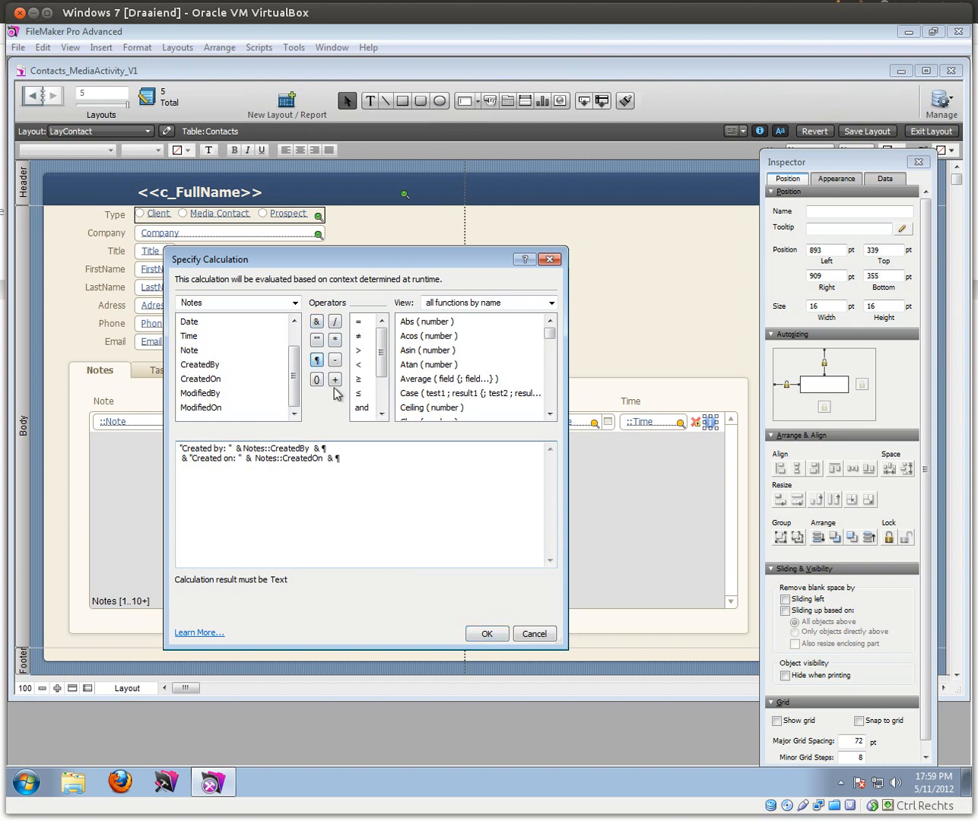
key("Return")
Step: Add the third line: "Last modified by: " & Notes::ModifiedBy & ¶
left_click(316, 321)
type("\"")
type("Mo")
type("Last")
key("Delete")
type("modified by: \"")
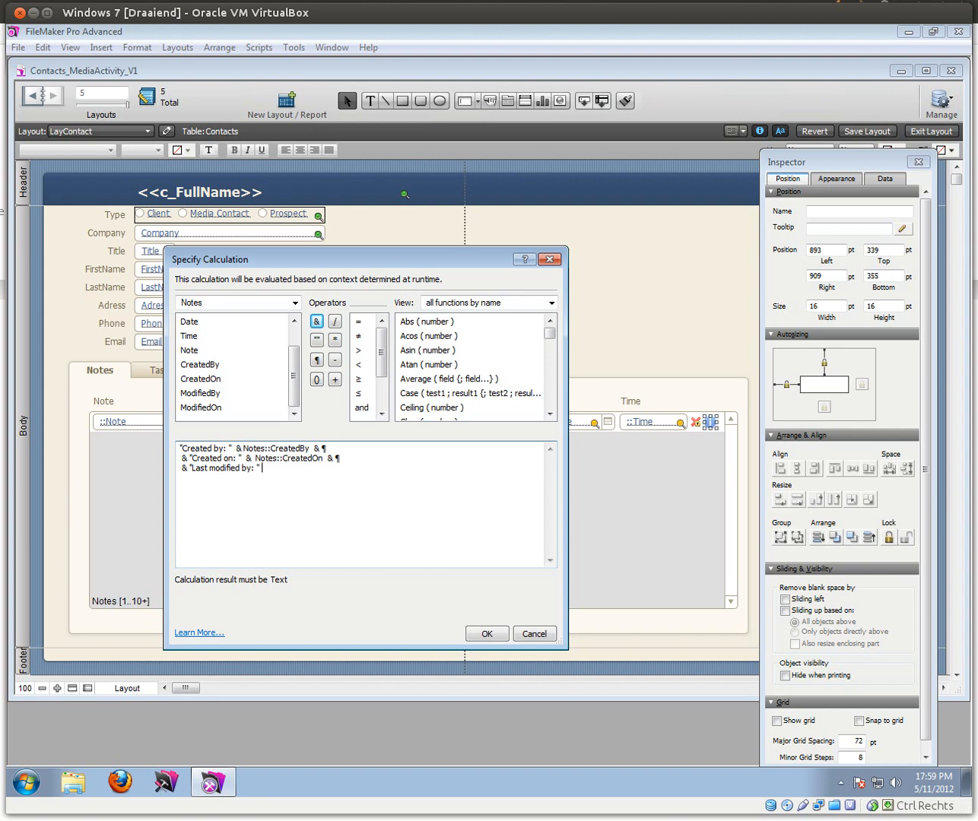
left_click(316, 321)
double_click(201, 393)
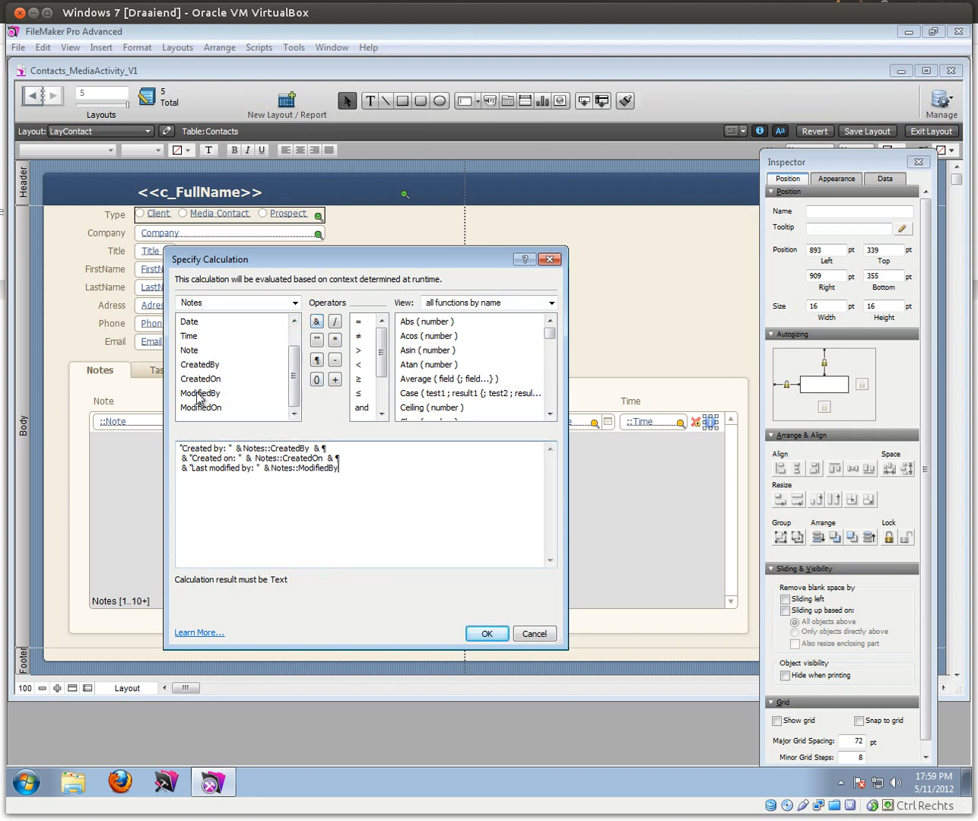
left_click(316, 322)
left_click(318, 361)
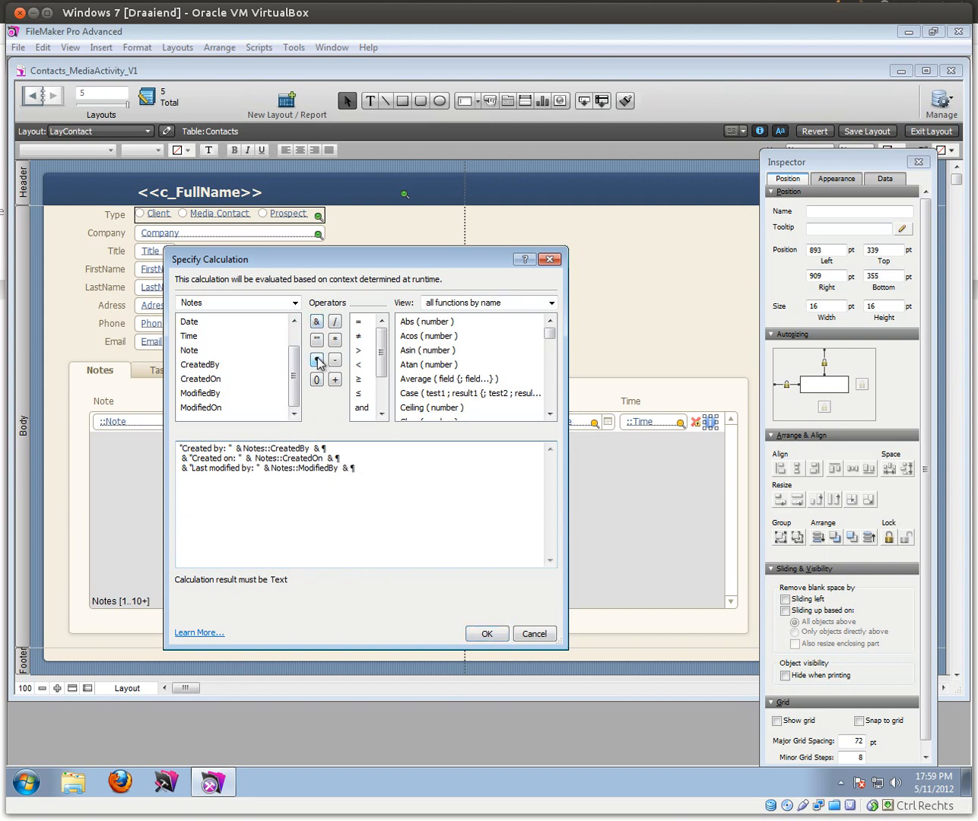
key("Return")
Step: Finish with "Last modified on: " & Notes::ModifiedOn and accept the tooltip calculation
type("&")
key("BackSpace")
key("BackSpace")
key("BackSpace")
left_click(315, 326)
type("\"")
type("Last mog")
key("BackSpace")
type("fied on:")
left_click(317, 321)
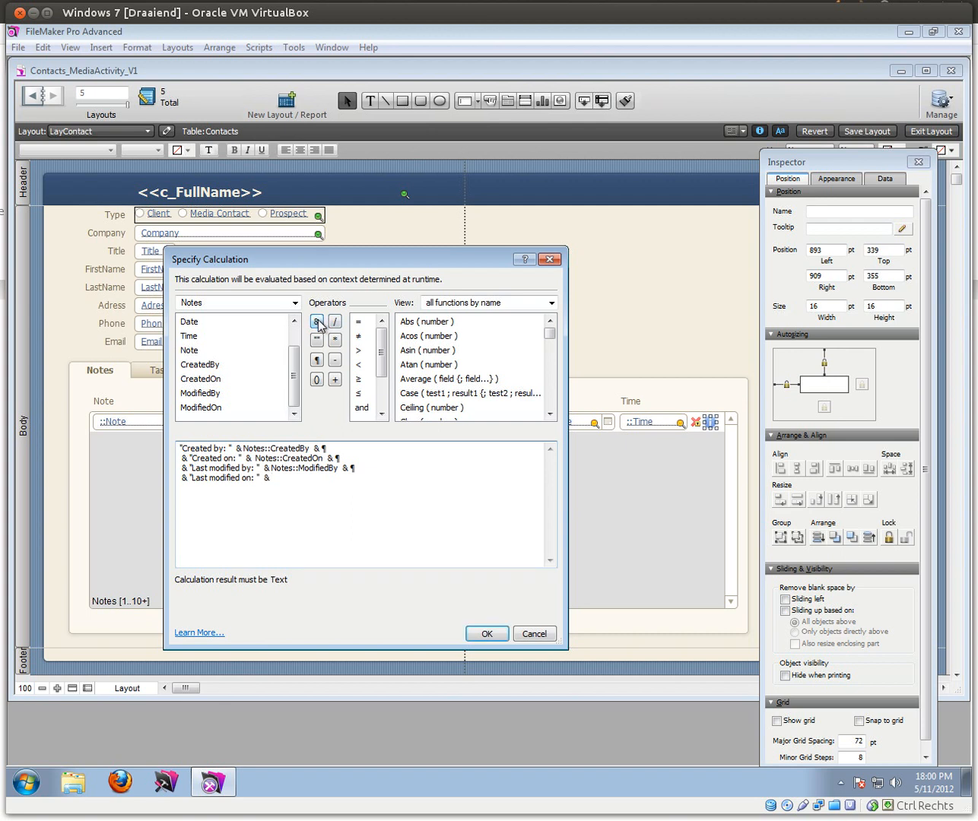
double_click(218, 407)
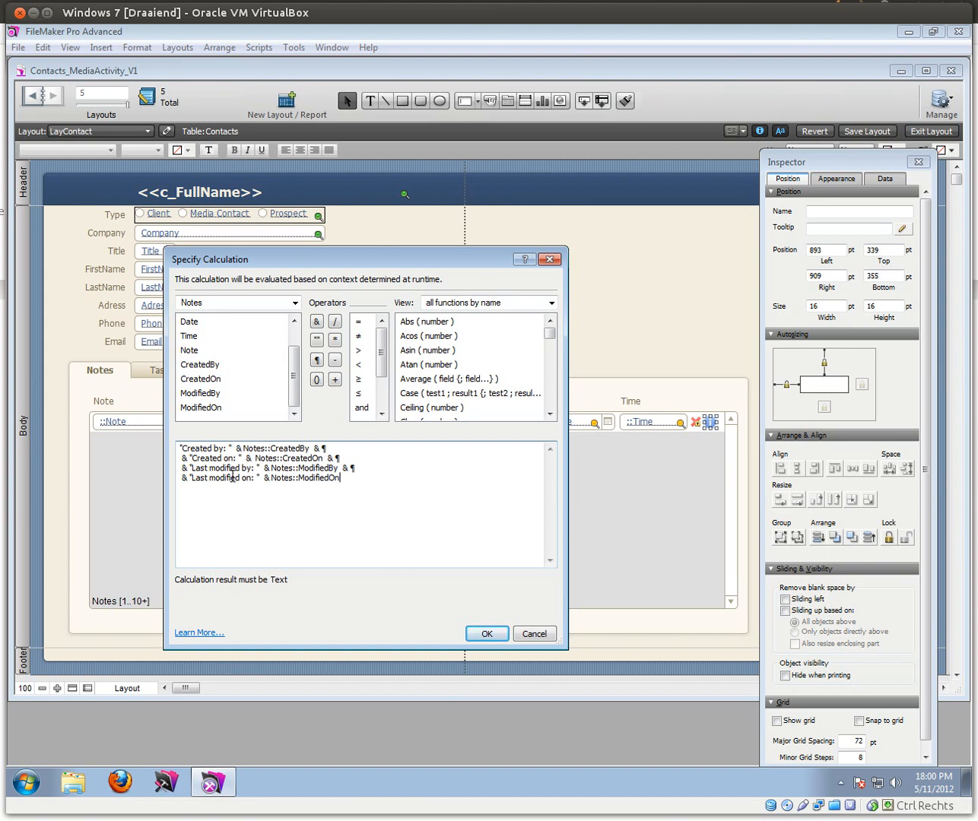
left_click(487, 634)
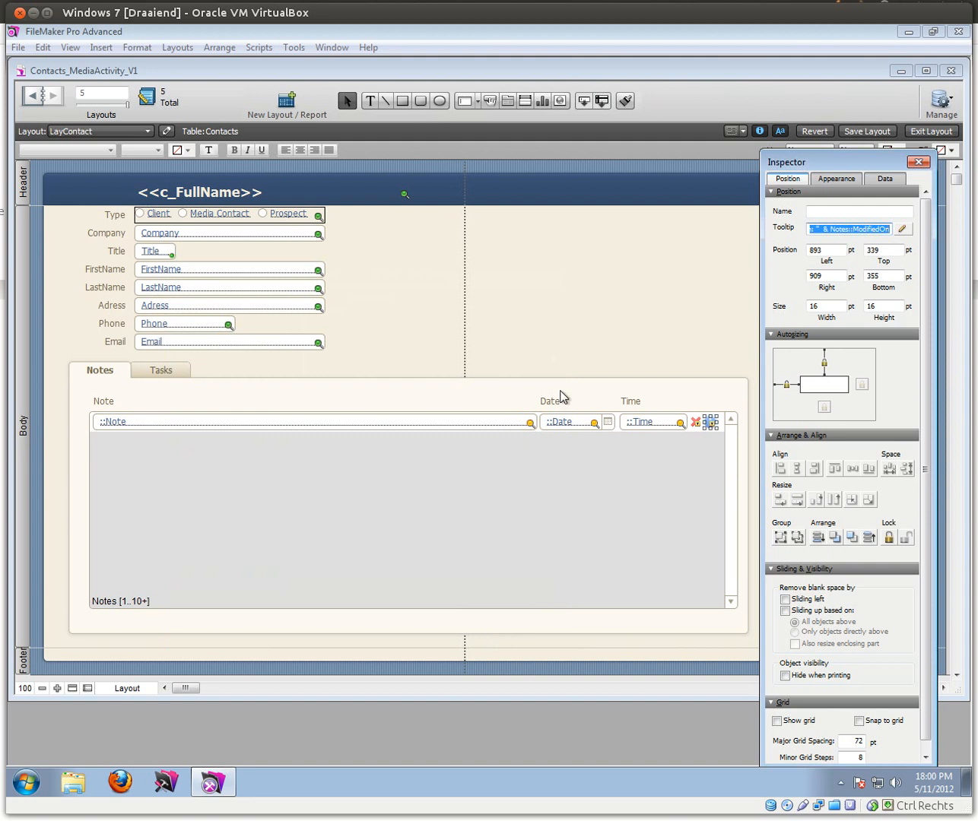
Step: In Browse mode, set the first note's date to 2/11/2012 from the calendar
left_click(942, 131)
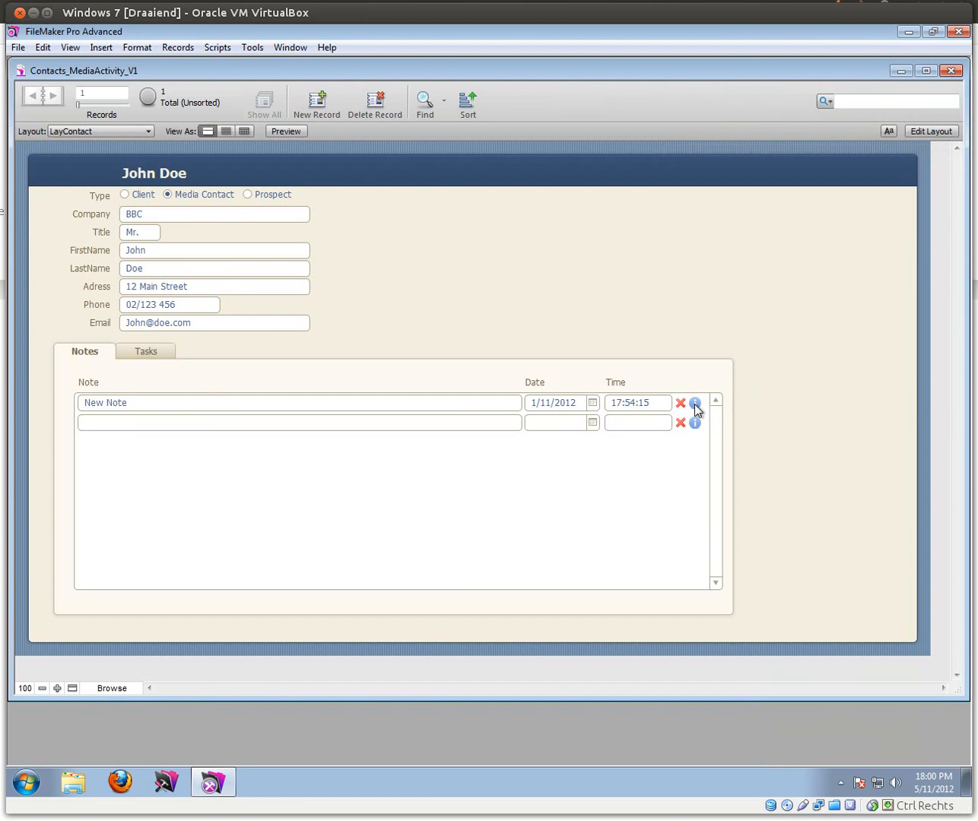
mouse_move(697, 409)
left_click(592, 404)
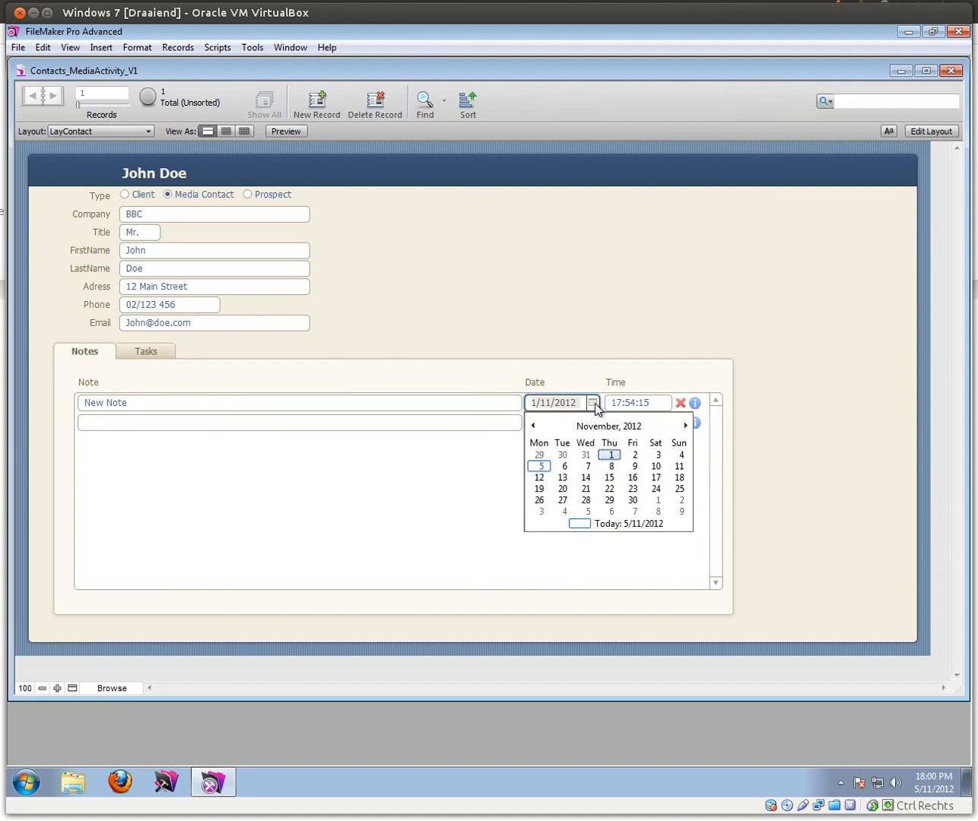
left_click(635, 454)
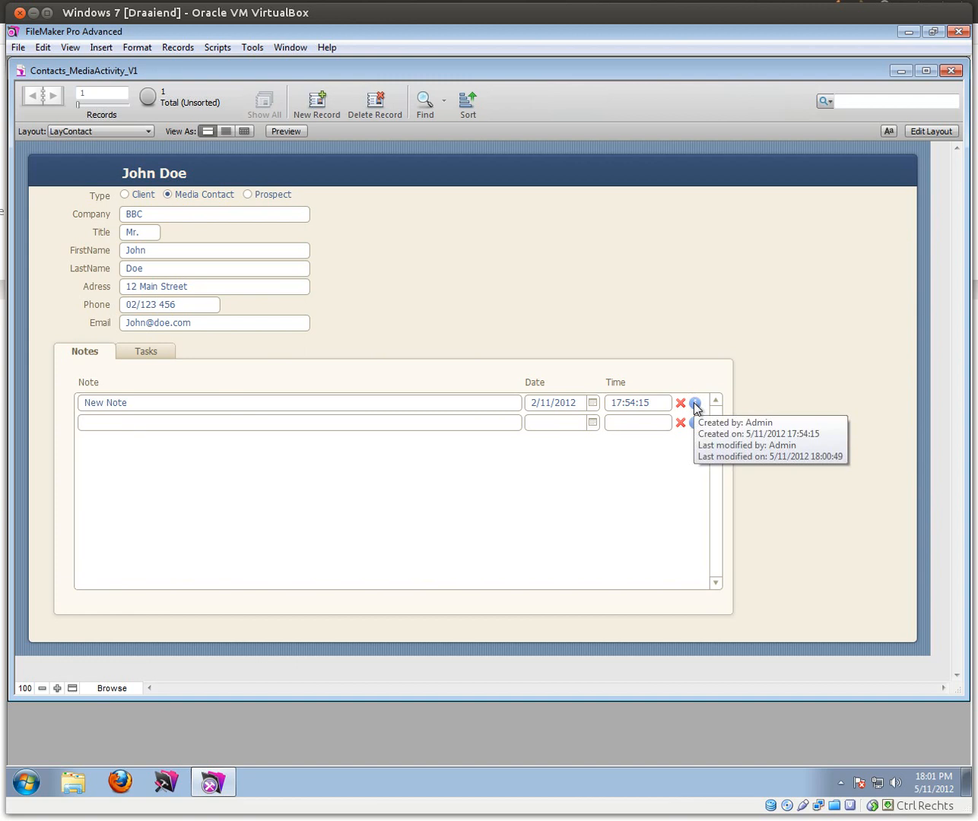
Step: Add a second note 'Another new note' and show the empty Tasks tab
left_click(196, 422)
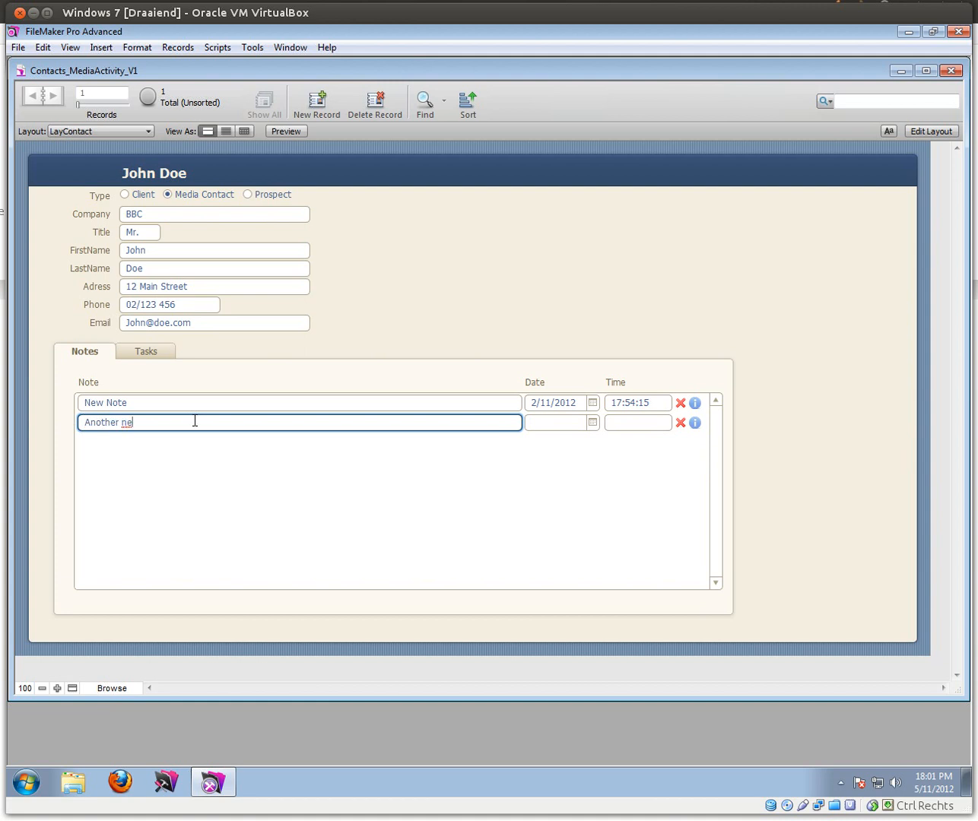
key("Return")
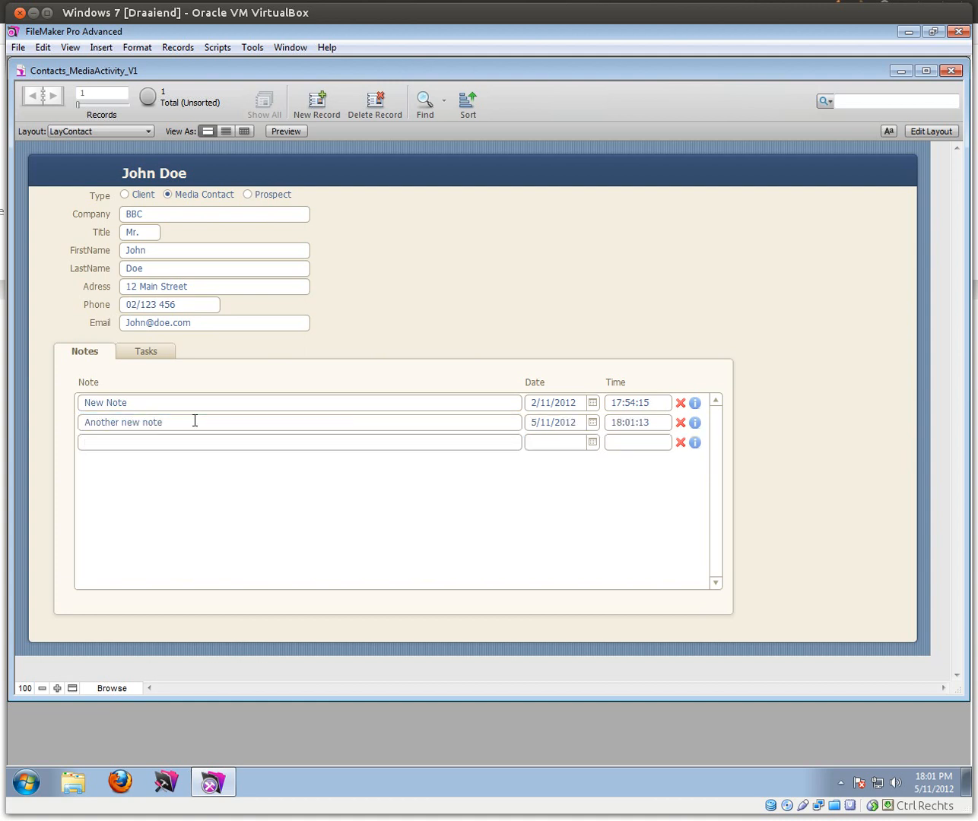
mouse_move(694, 423)
left_click(149, 350)
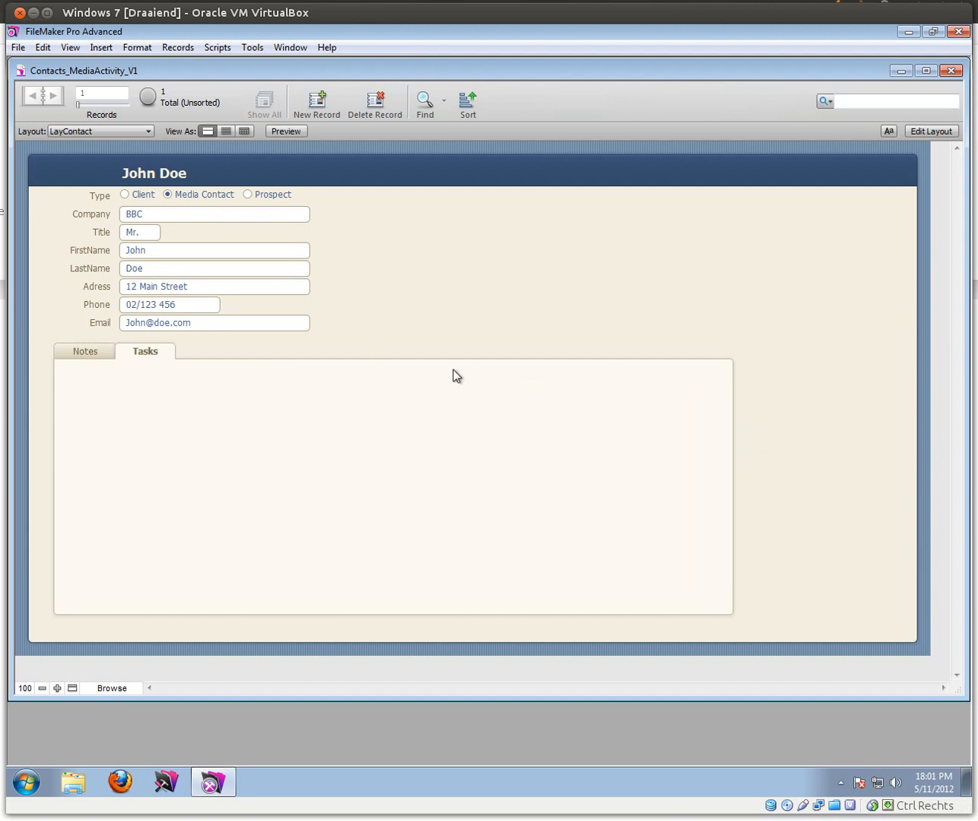
Step: Draw a Tasks portal across the Tasks tab, allowing deletion and with a vertical scroll bar
left_click(941, 133)
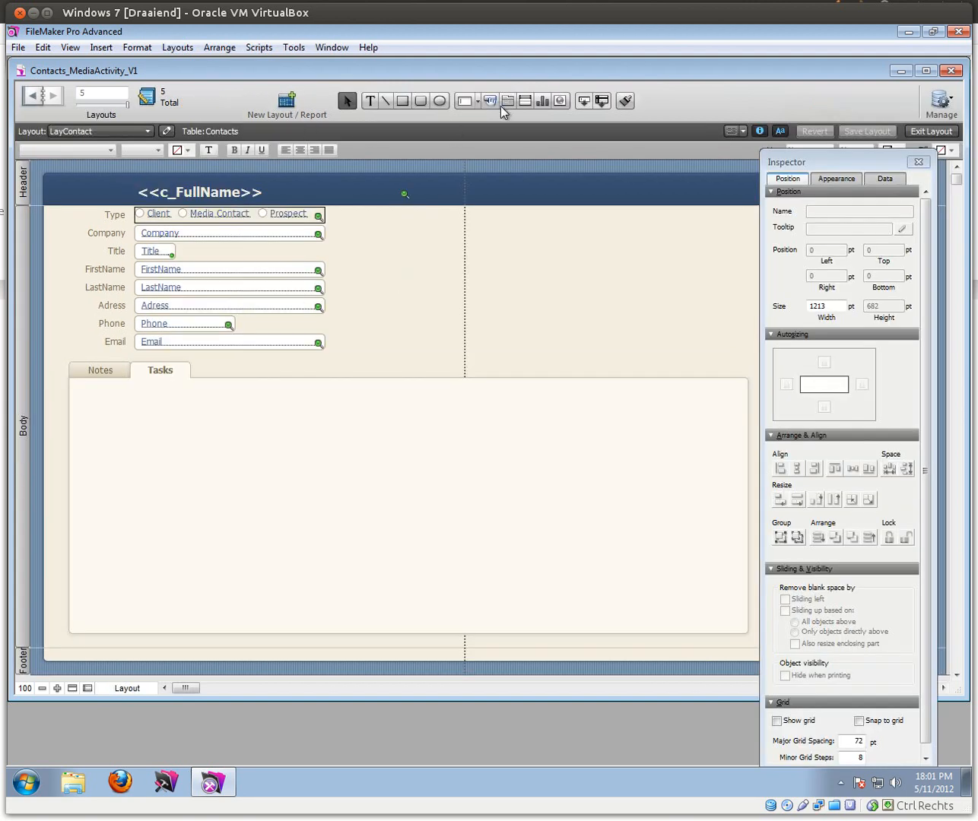
left_click(524, 99)
left_click_drag(79, 422, 734, 622)
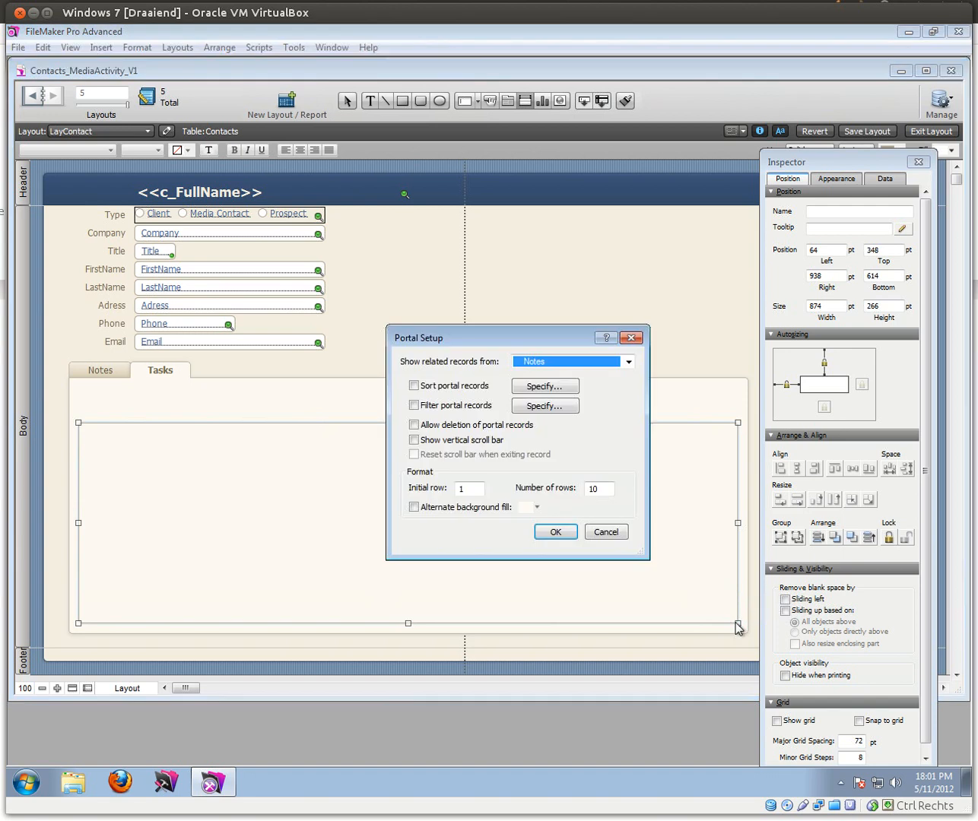
left_click(557, 363)
left_click(555, 418)
left_click(413, 425)
left_click(414, 440)
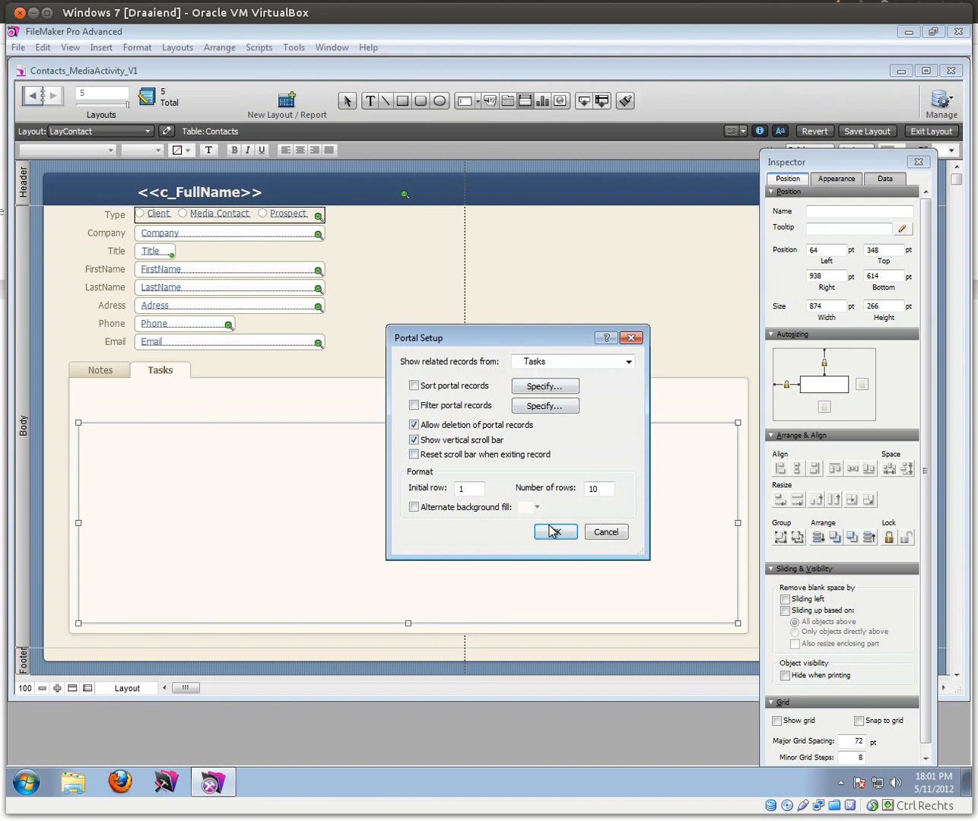
left_click(556, 532)
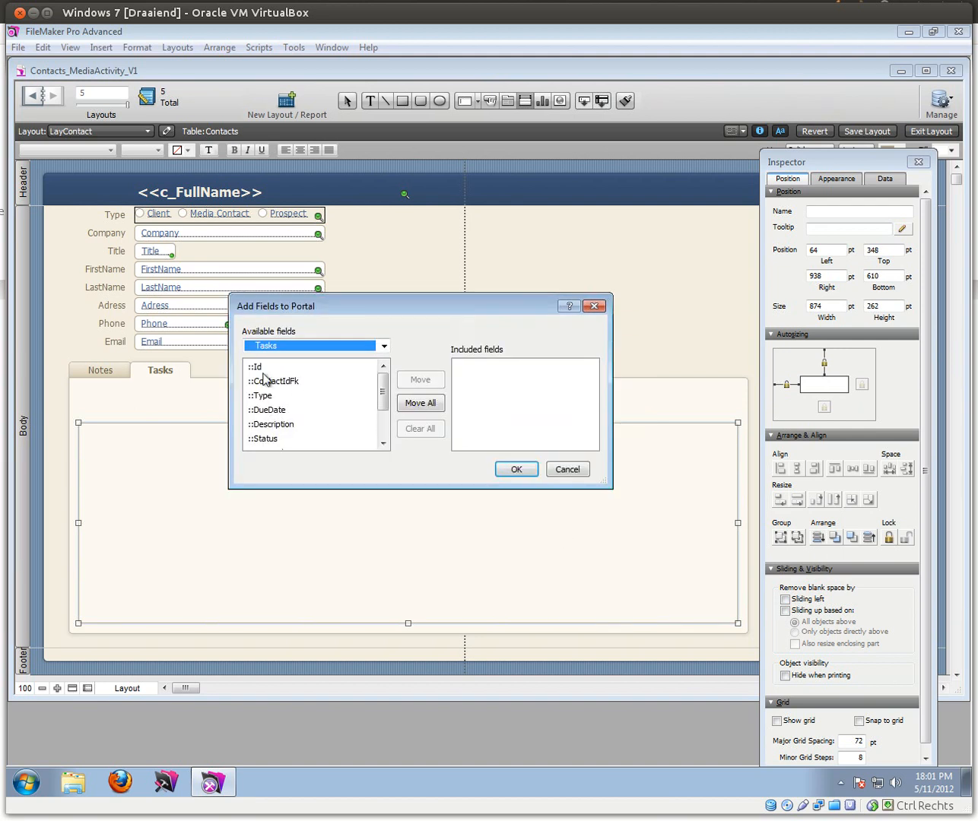
Step: Add the Type, DueDate, Description and Status fields to the Tasks portal
double_click(270, 398)
double_click(271, 409)
double_click(271, 423)
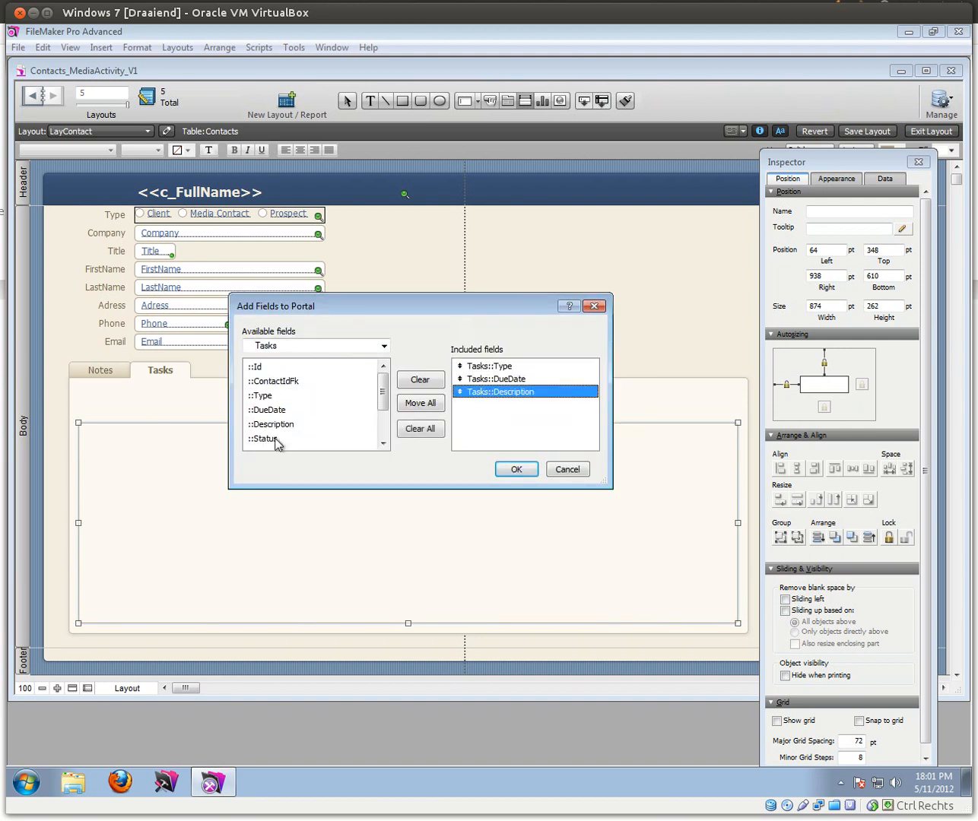
double_click(269, 438)
left_click_drag(383, 395, 387, 422)
left_click(520, 470)
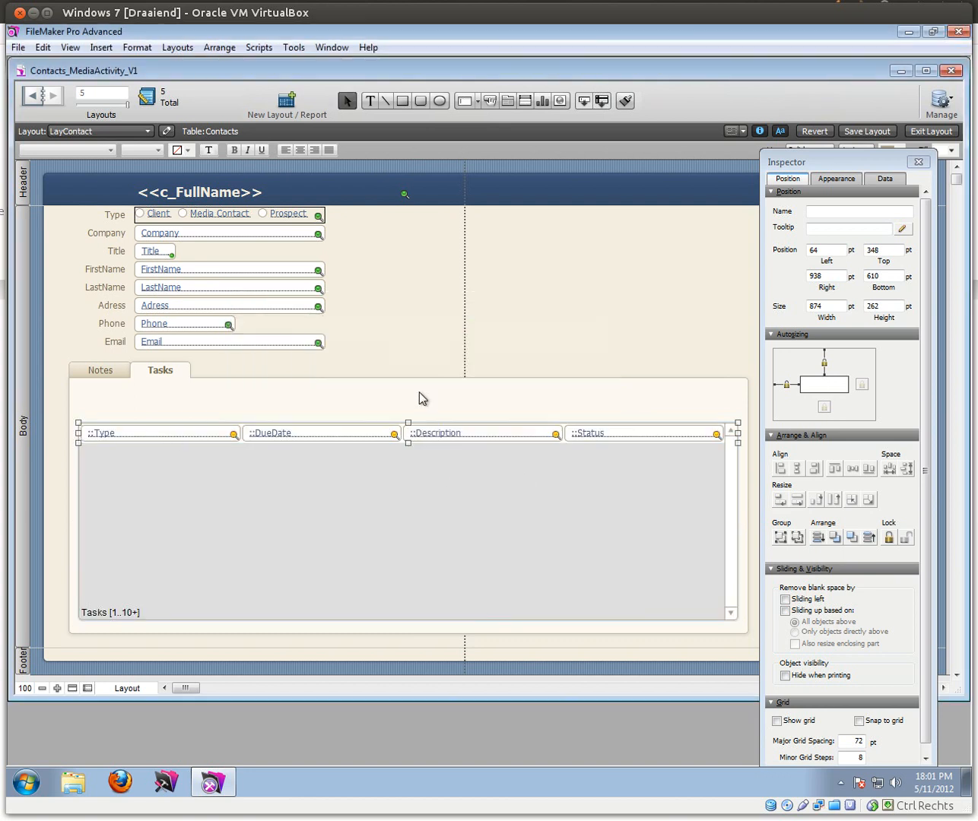
Step: Create a 'Type' heading above the first portal column and duplicate it for the other columns
left_click(370, 100)
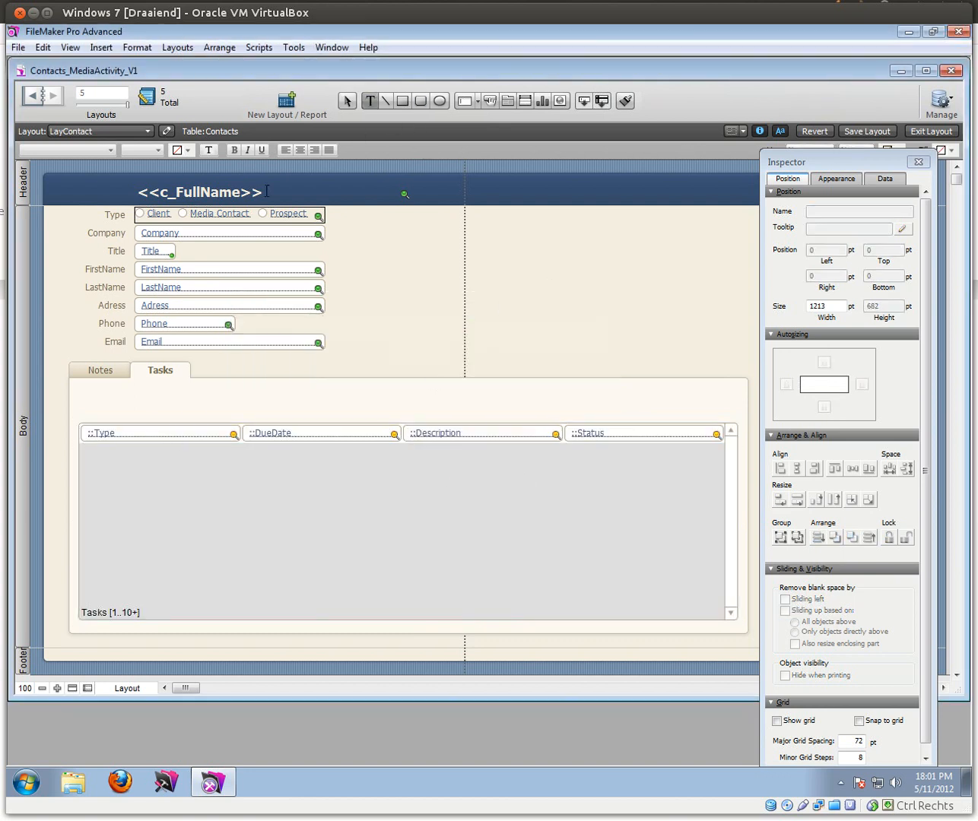
left_click(134, 414)
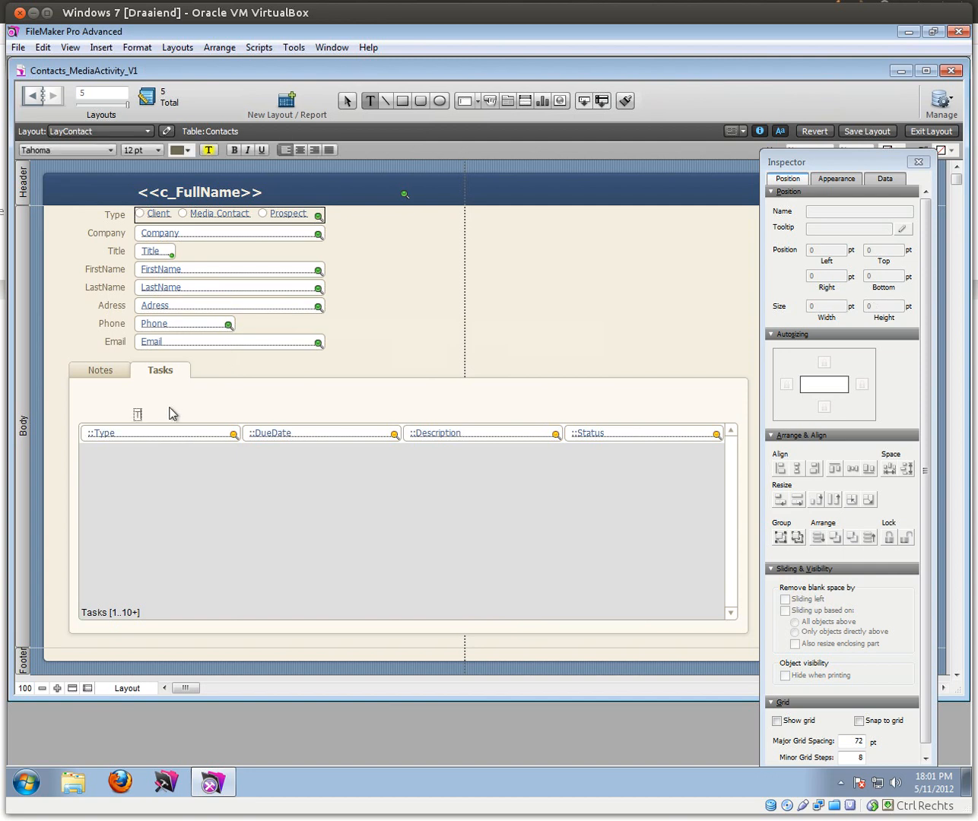
key("Escape")
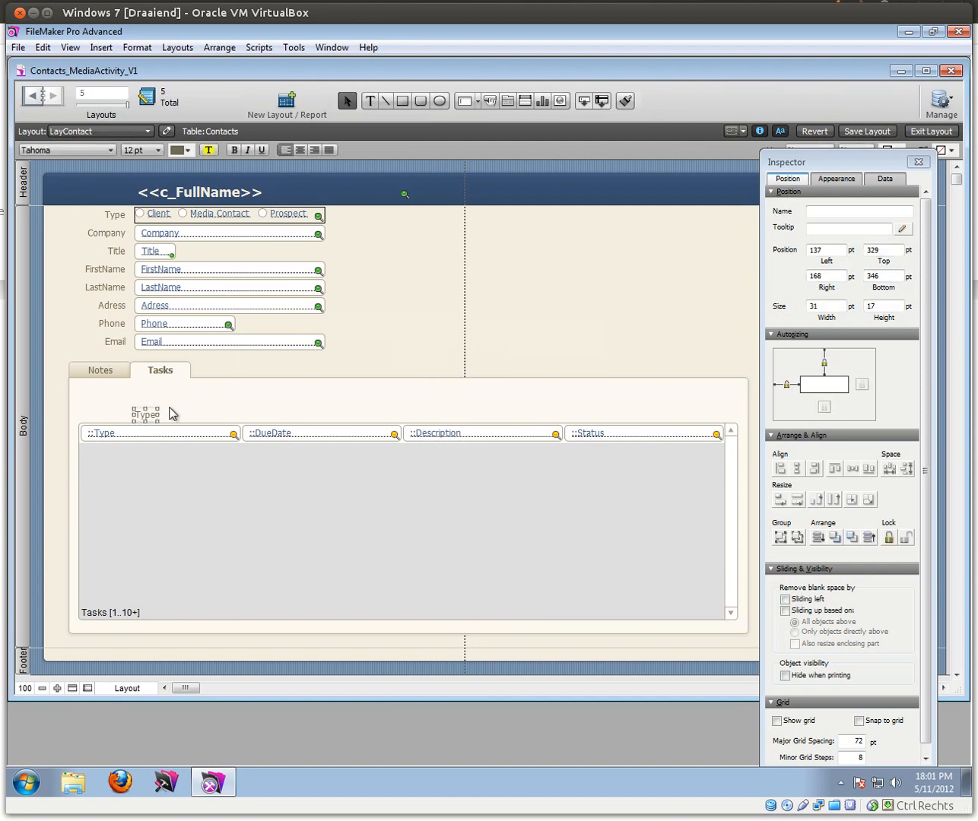
left_click_drag(149, 418, 98, 418)
key("Up")
key("Up")
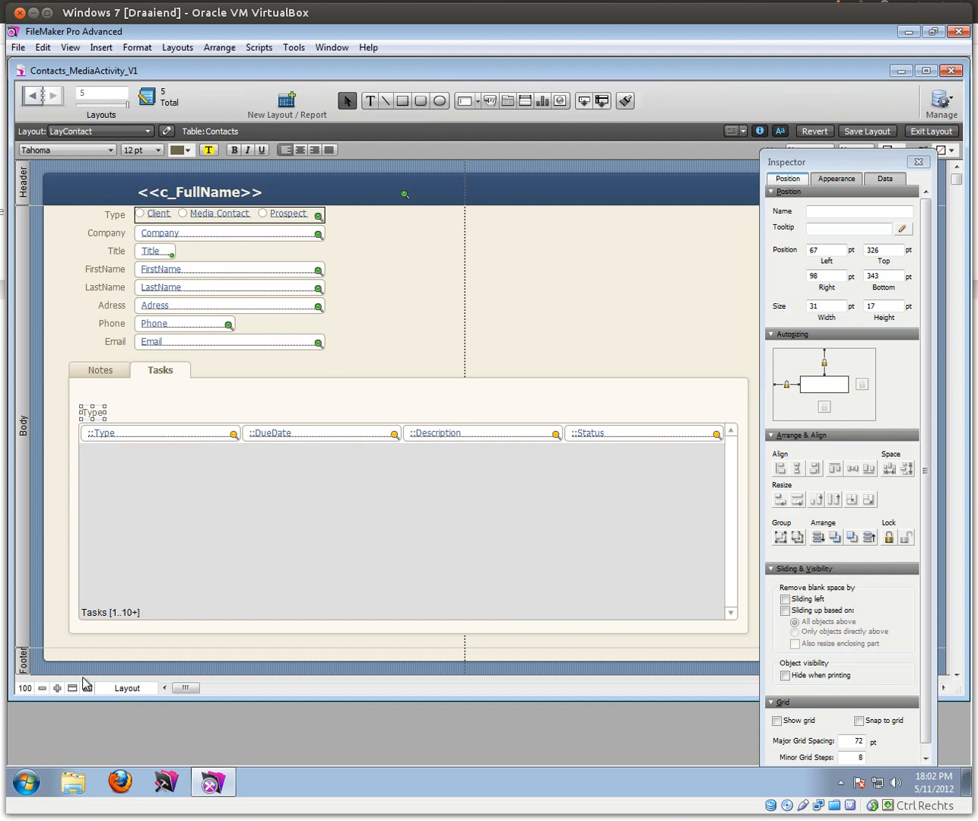
left_click_drag(92, 415, 590, 398)
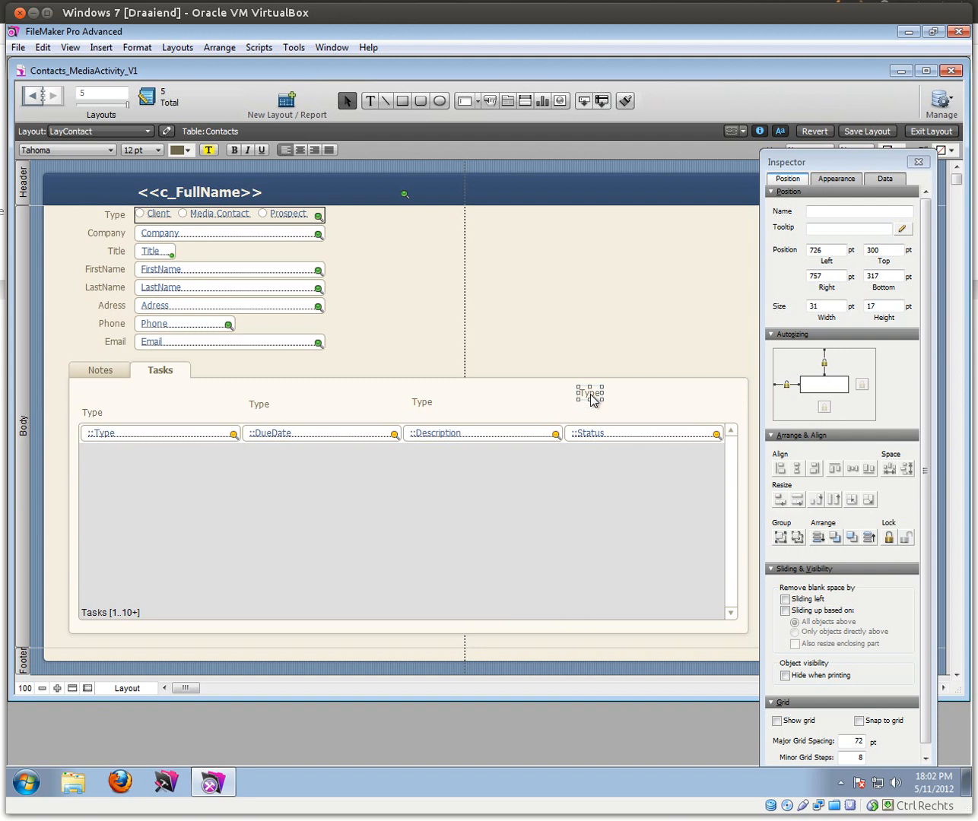
left_click(262, 409)
Step: Retitle the copied headings 'Due Date', 'Description' and 'Status'
double_click(257, 406)
type("Due Date")
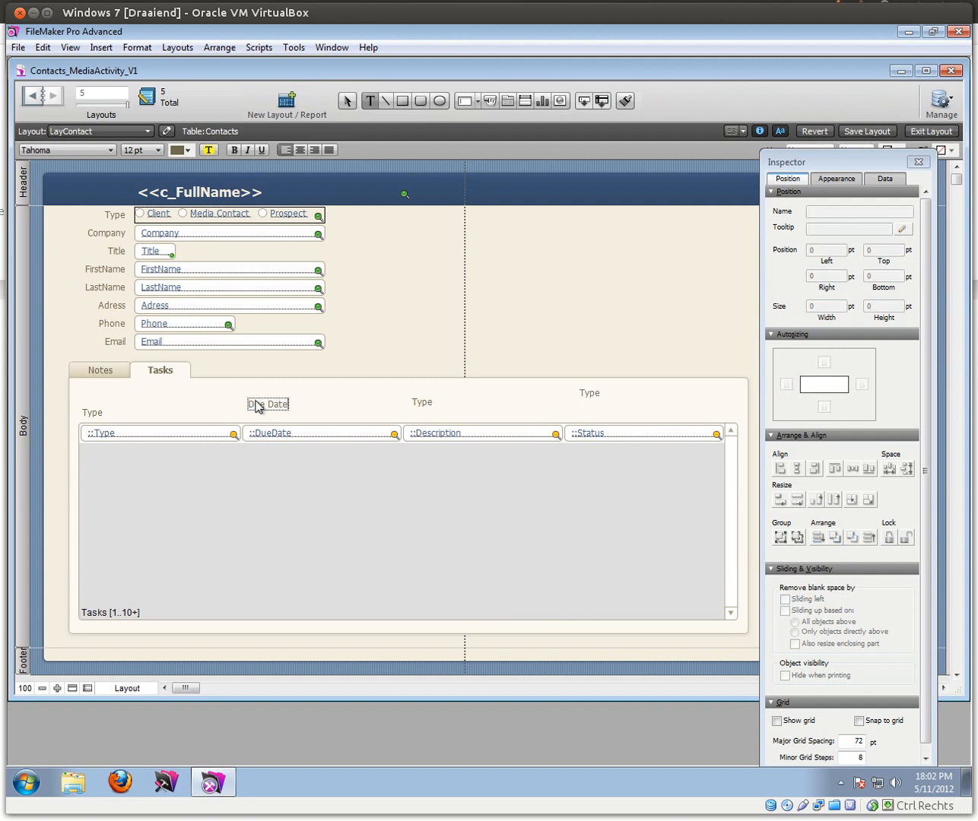
left_click(300, 407)
left_click_drag(276, 400, 280, 413)
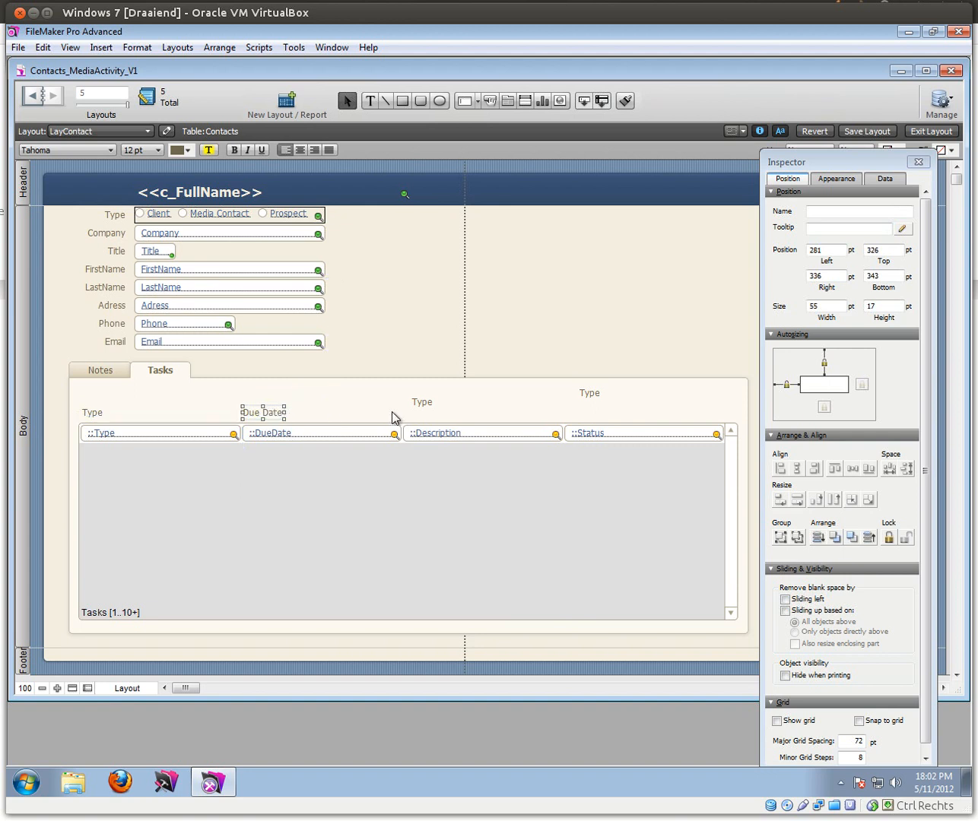
double_click(422, 404)
type("Description")
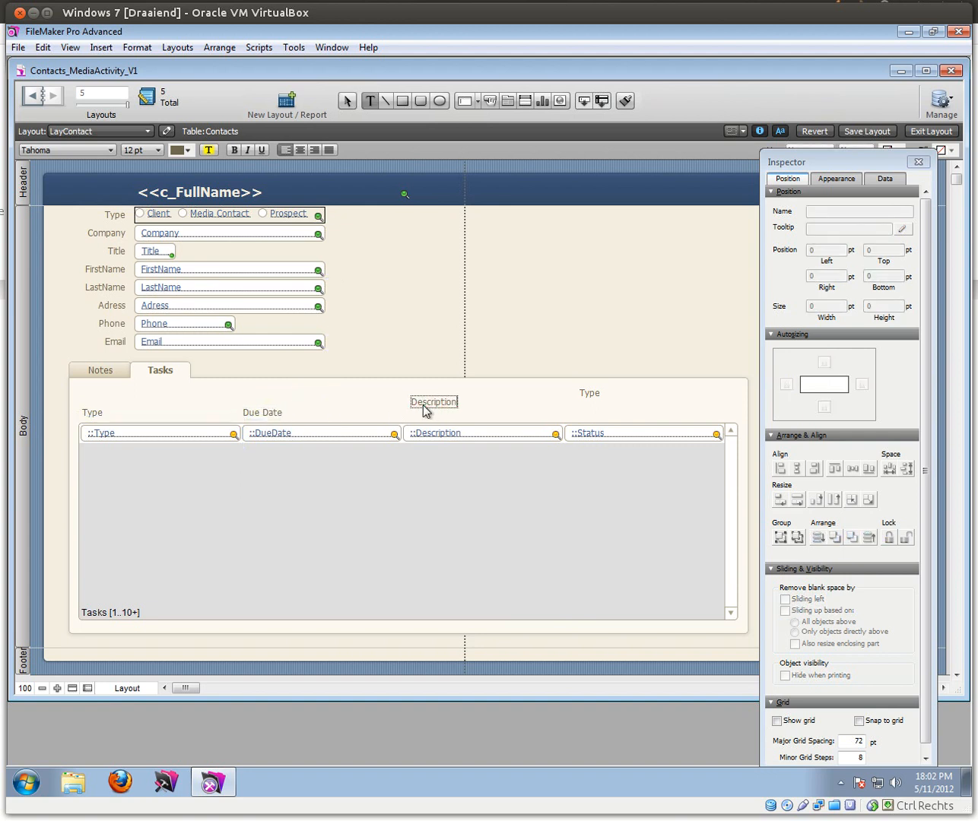
left_click(589, 394)
double_click(590, 393)
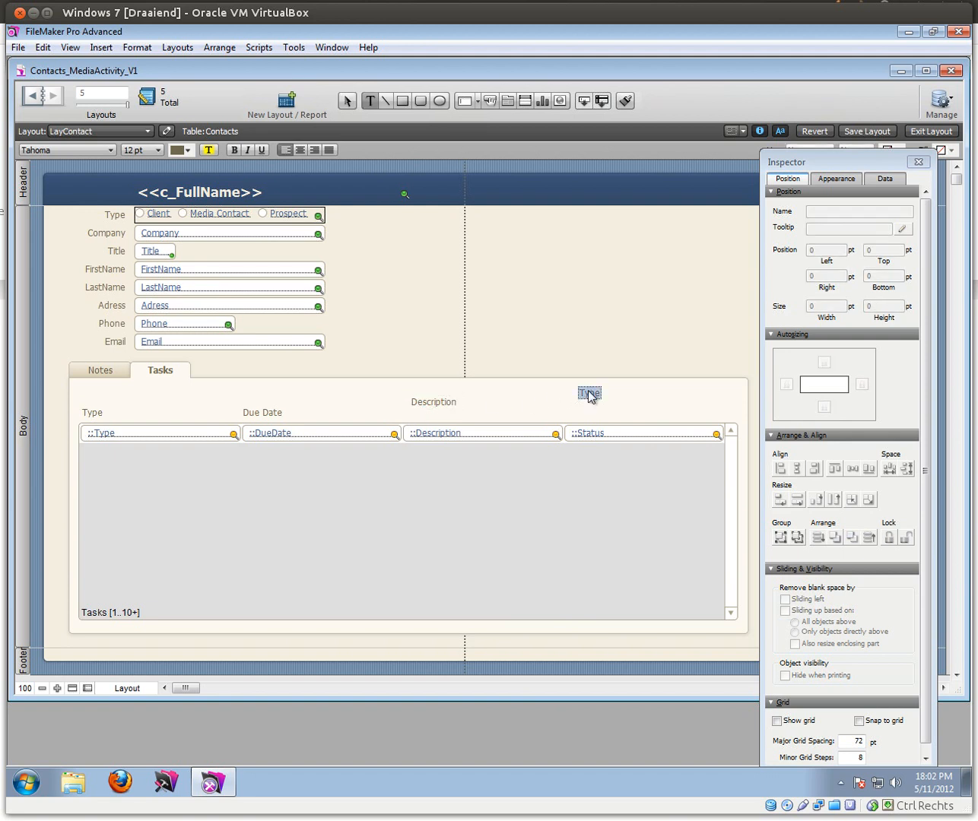
type("Status")
key("Escape")
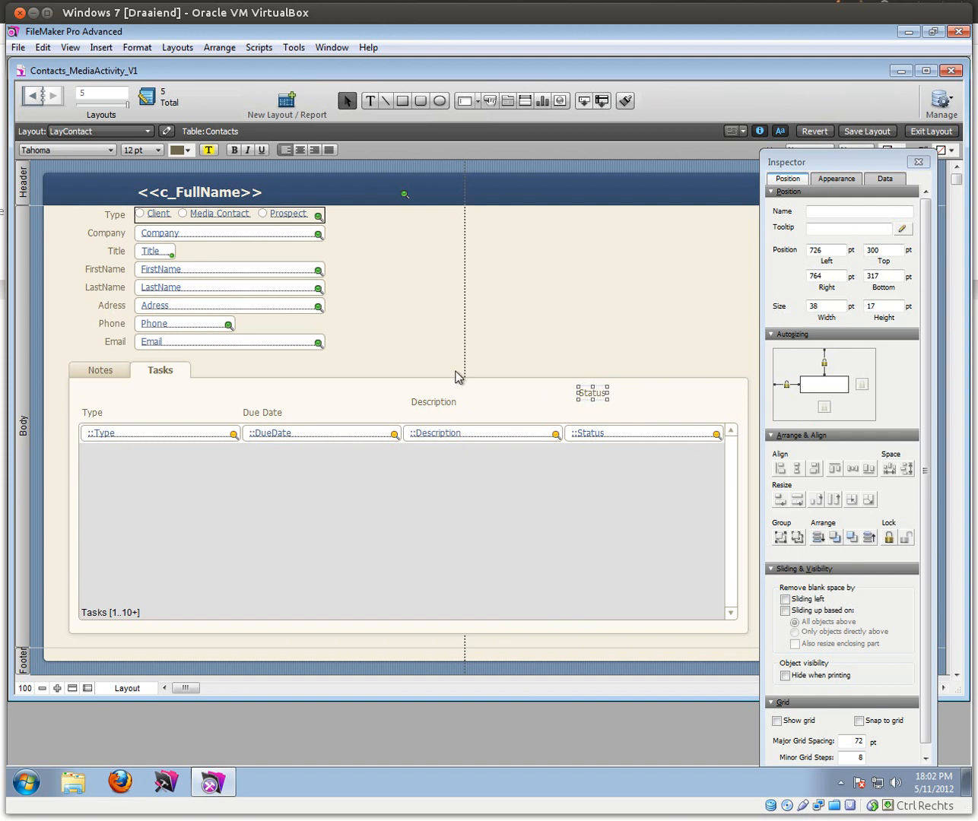
Step: Move the Description heading above its column, leaving the tab control settings unchanged
mouse_move(435, 402)
left_mouse_down()
mouse_move(419, 404)
mouse_move(427, 412)
left_mouse_up()
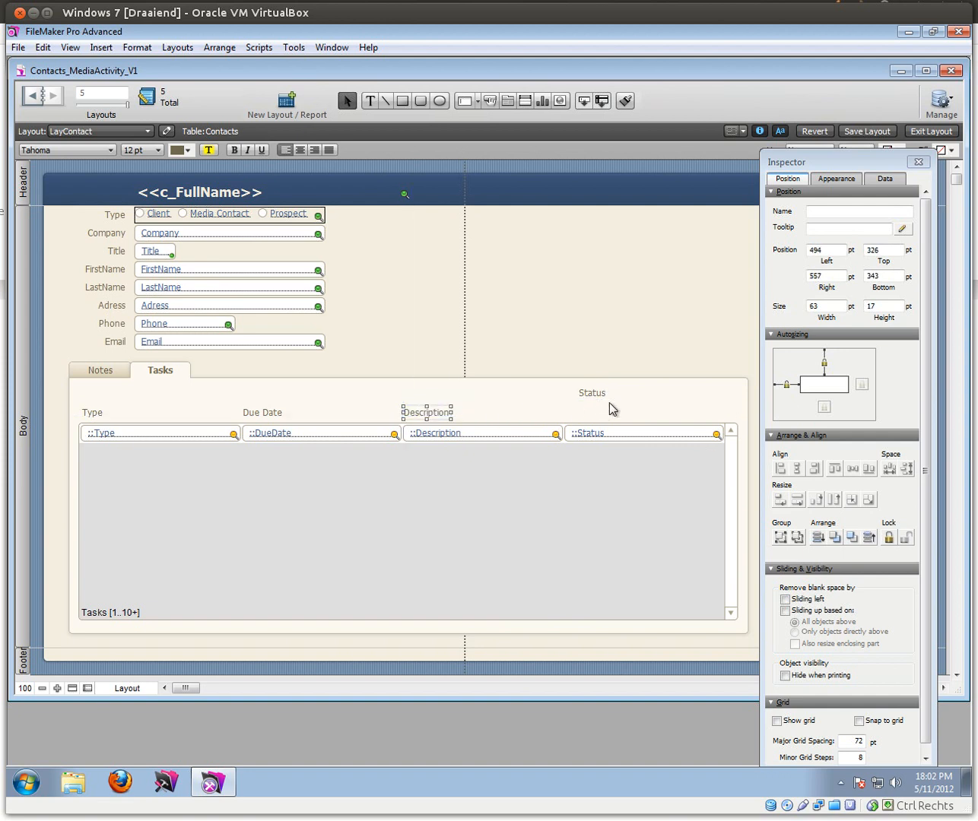
left_click(608, 403)
double_click(607, 403)
left_click(619, 484)
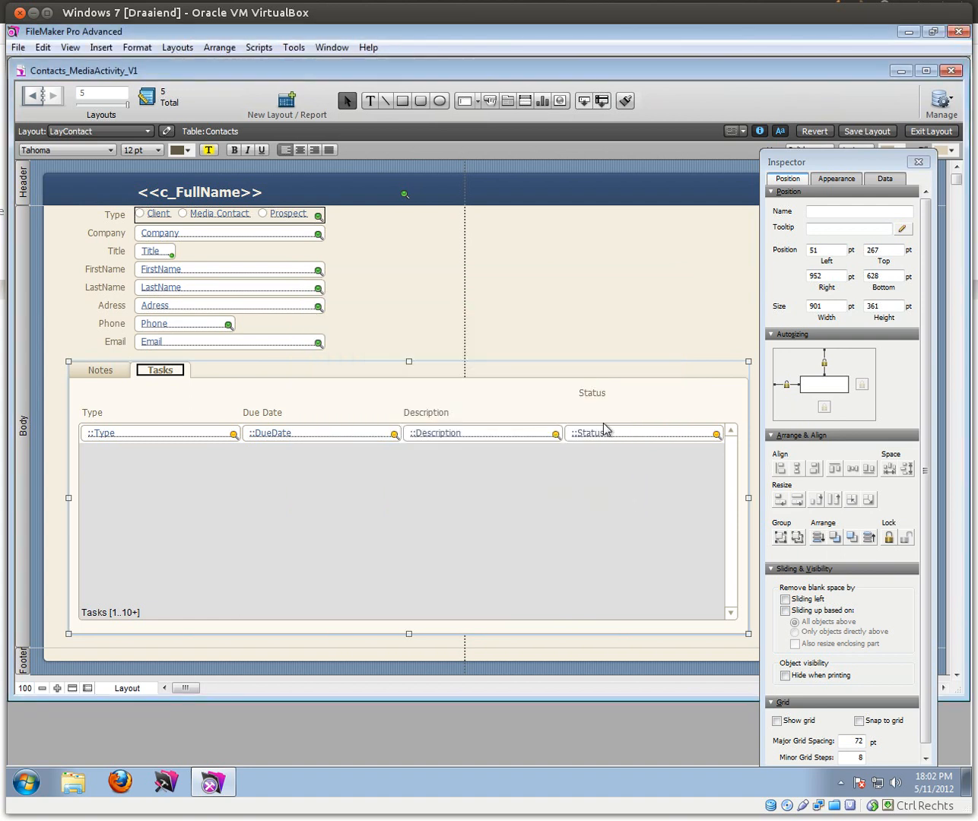
Step: Line up the Status heading over its column and set the DueDate field width to 100 pt
left_click(596, 396)
left_click_drag(598, 397, 583, 415)
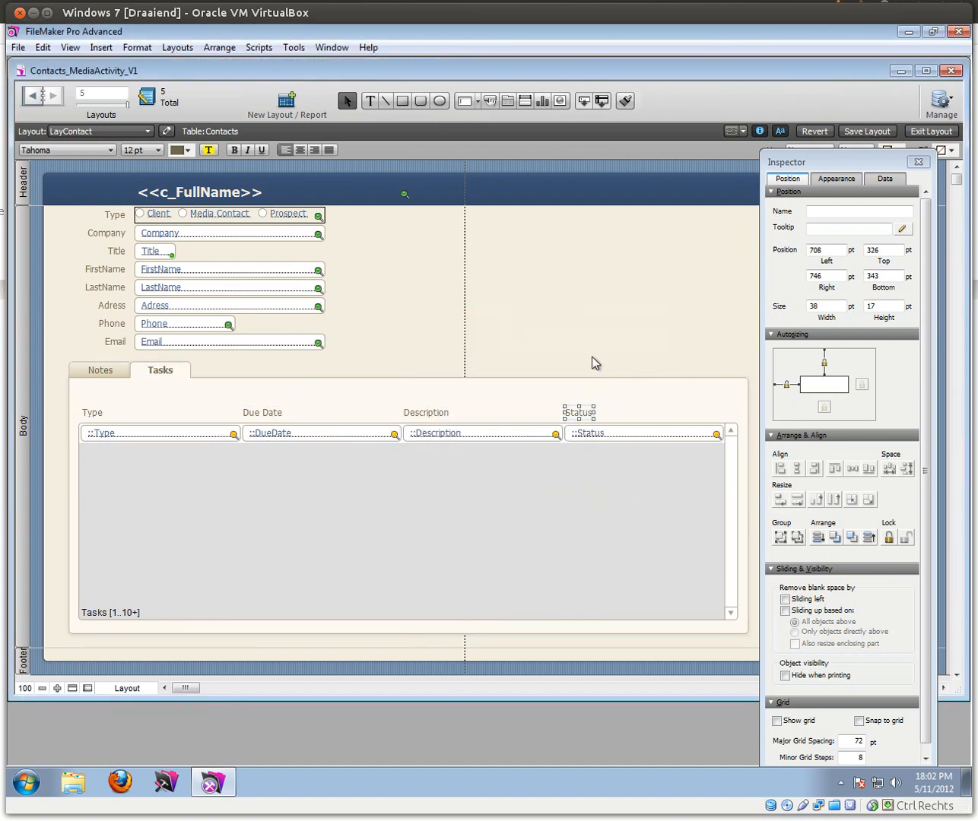
left_click(593, 373)
left_click(298, 437)
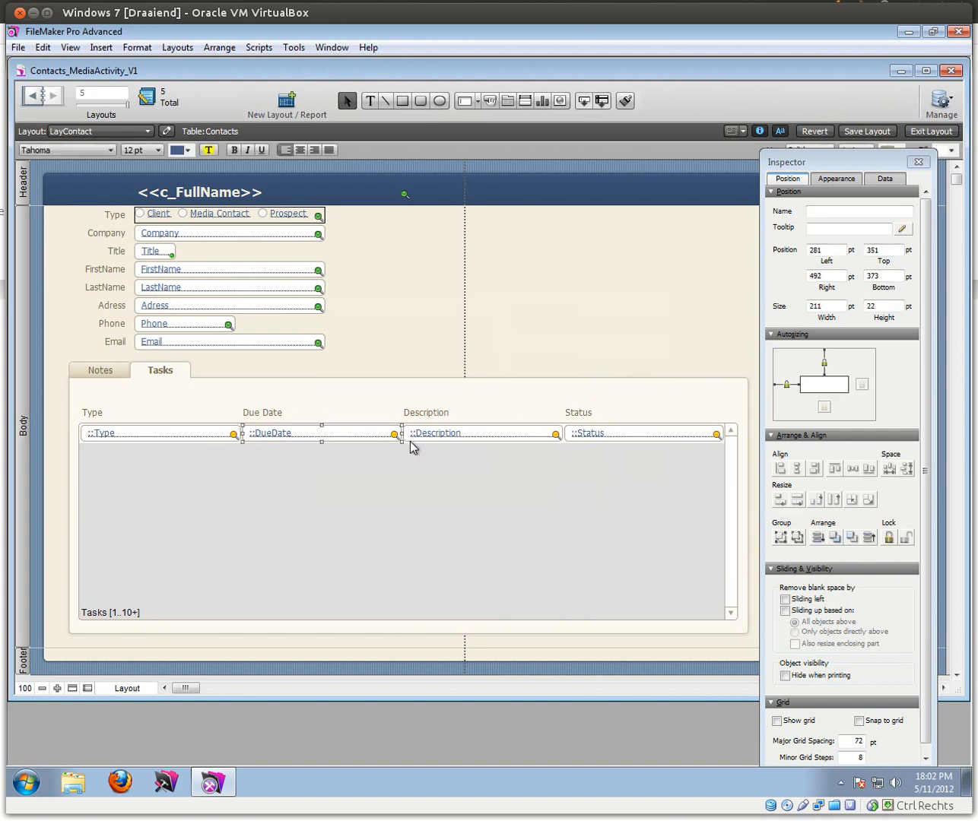
left_click_drag(400, 431, 333, 431)
left_click(817, 306)
type("100")
key("Return")
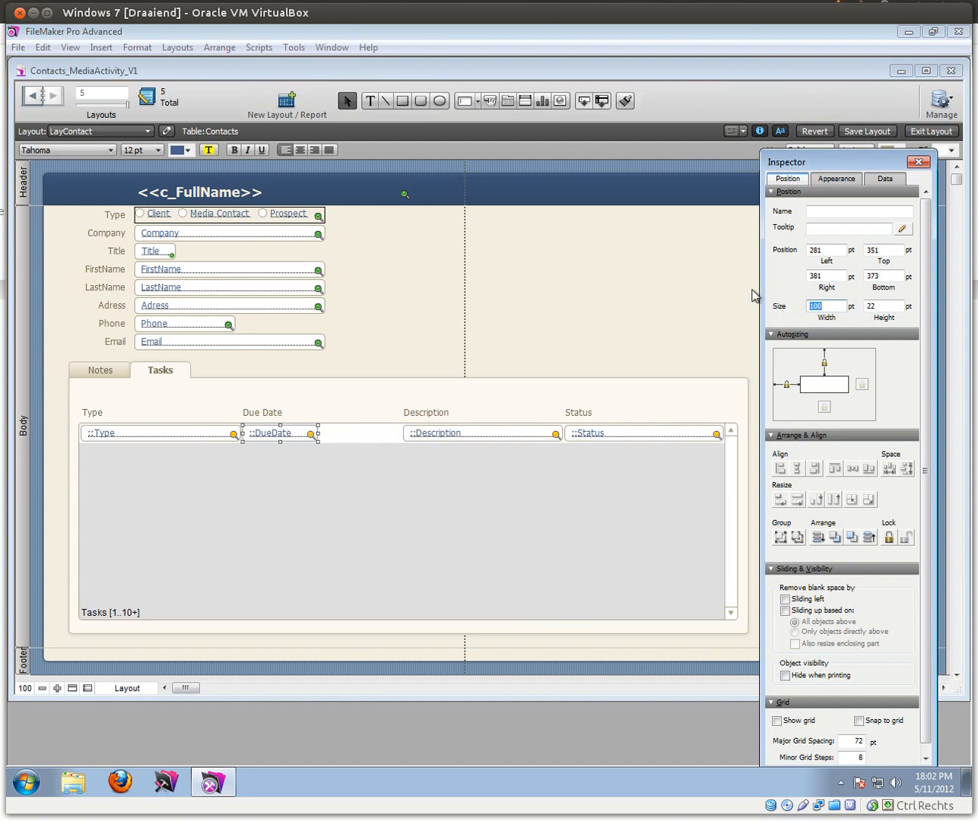
Step: Make DueDate a drop-down calendar with a calendar icon
left_click(886, 179)
left_click(844, 258)
left_click(845, 318)
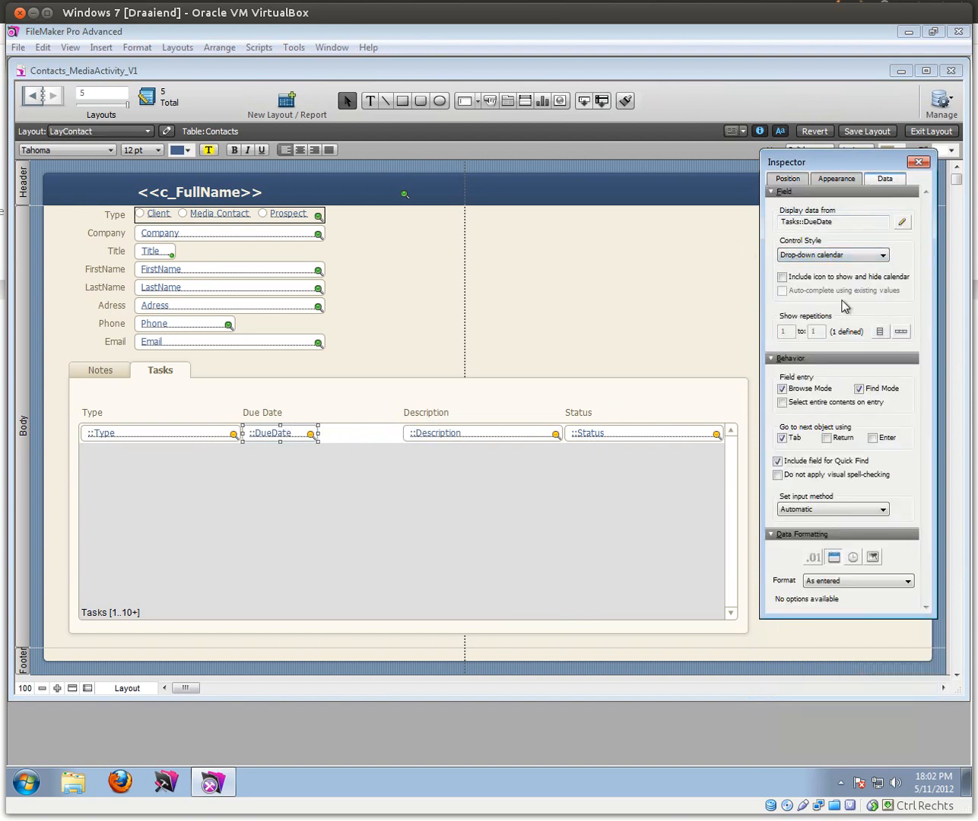
left_click(782, 277)
left_click(782, 278)
left_click(781, 278)
Step: Widen the Description field leftward and align its heading's left edge with it
left_click(408, 434)
left_click_drag(401, 432, 323, 432)
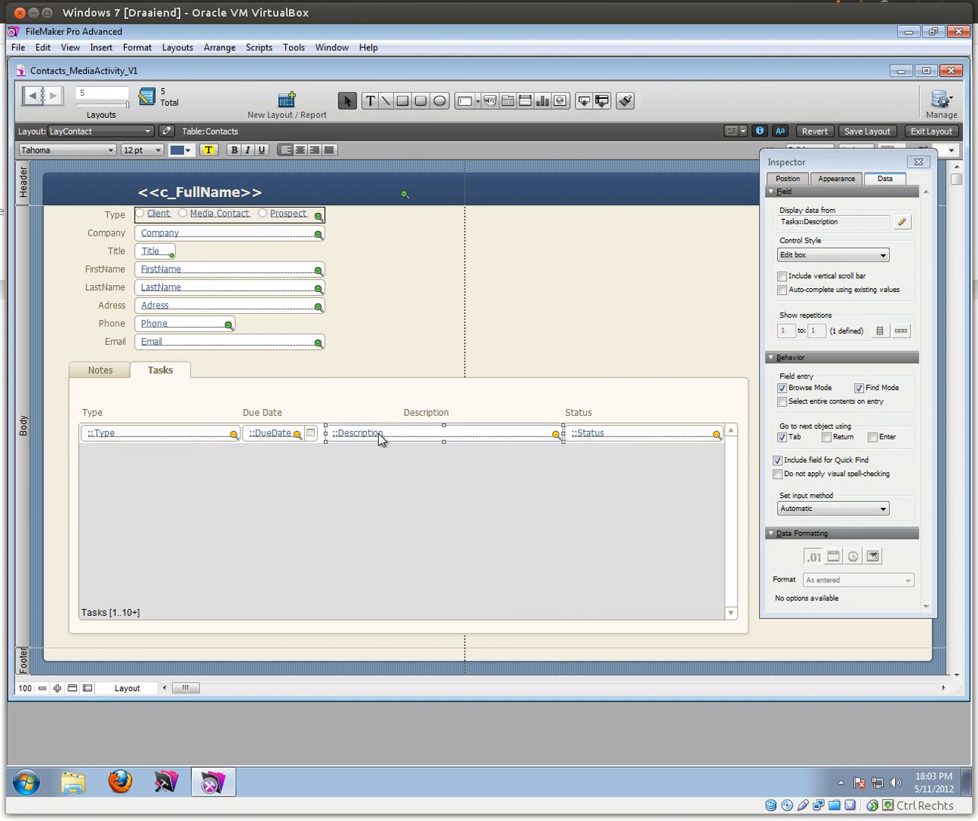
left_click(409, 353)
left_click(422, 410)
left_click(419, 431, "shift")
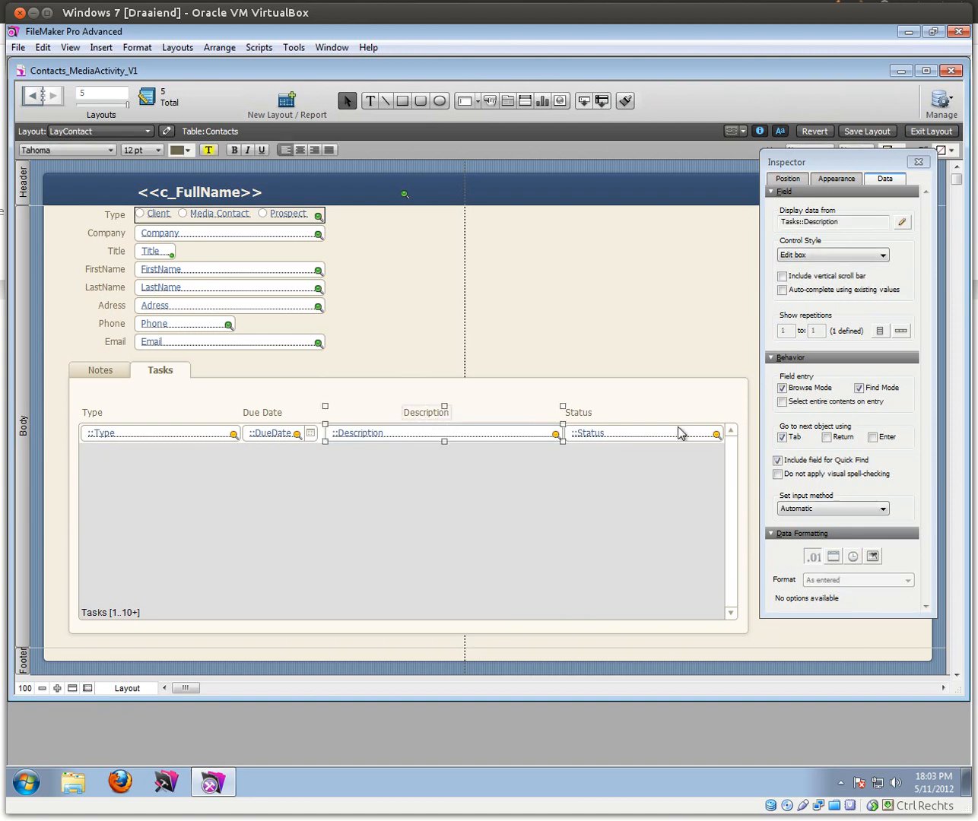
left_click(787, 179)
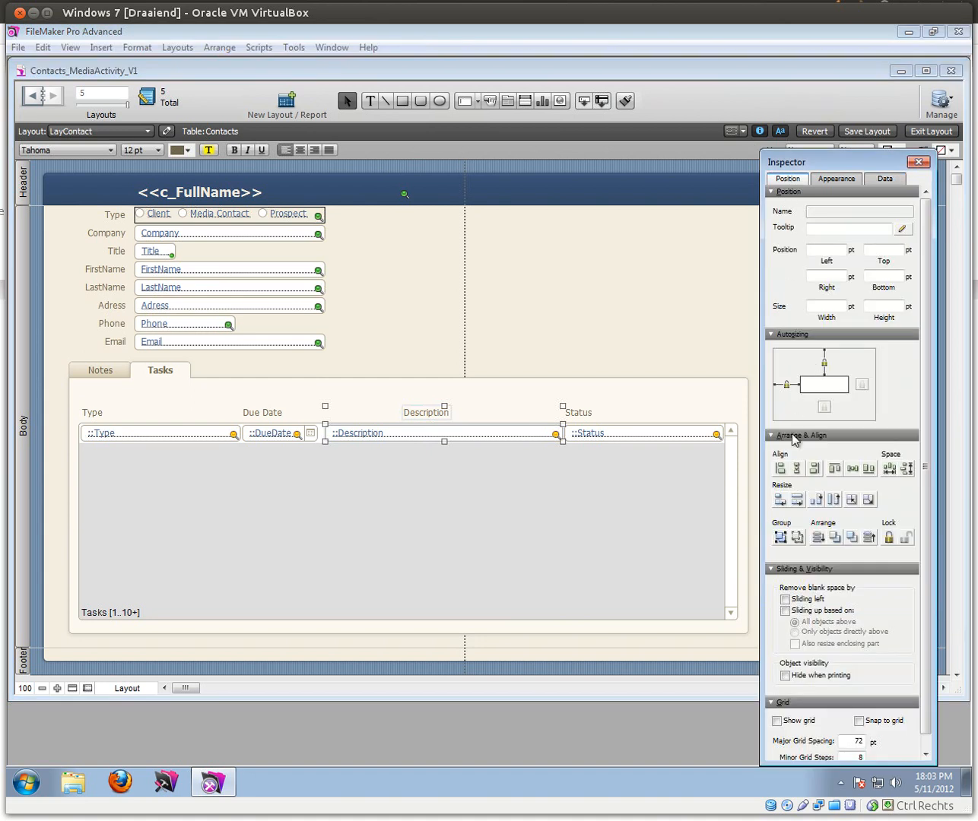
left_click(779, 468)
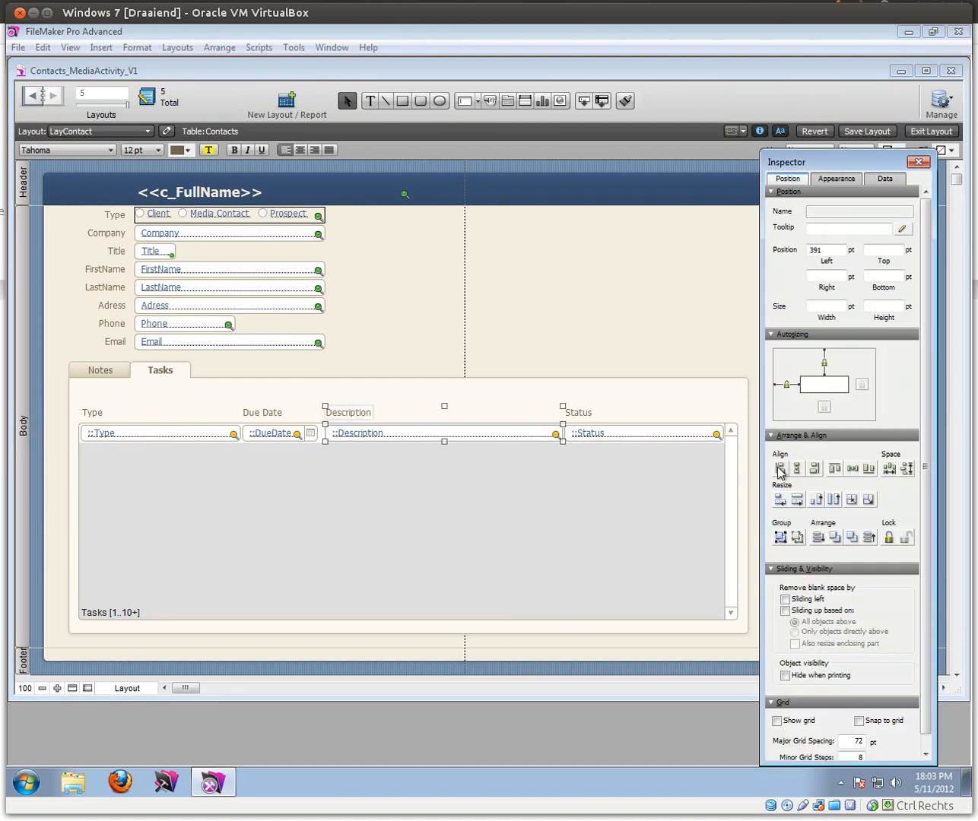
Step: Nudge the Description heading and field one step left, then return to Browse mode
left_click(366, 362)
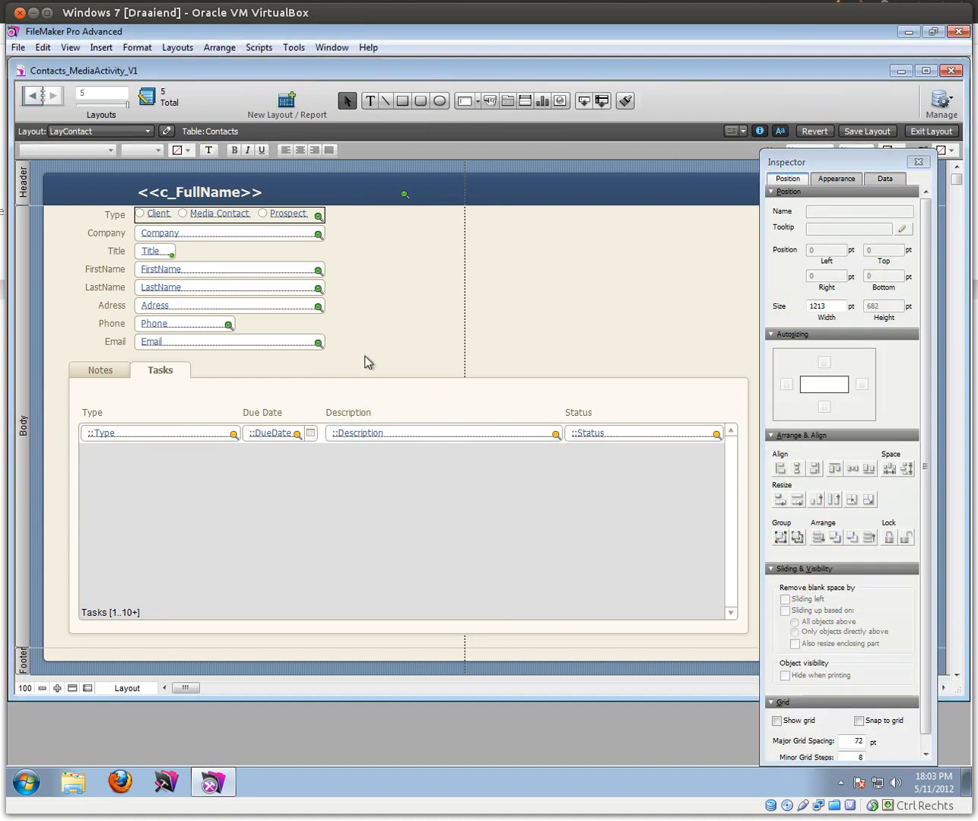
left_click(351, 439)
left_click(342, 414, "shift")
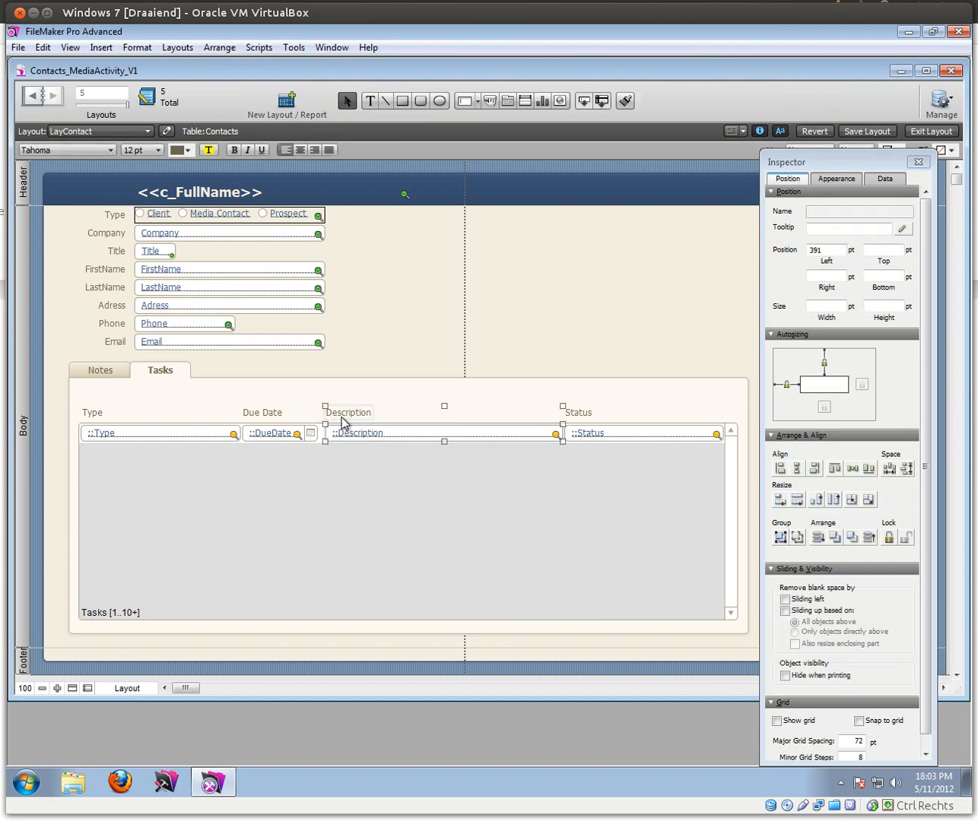
key("Left")
key("Left")
key("Left")
key("Left")
key("Left")
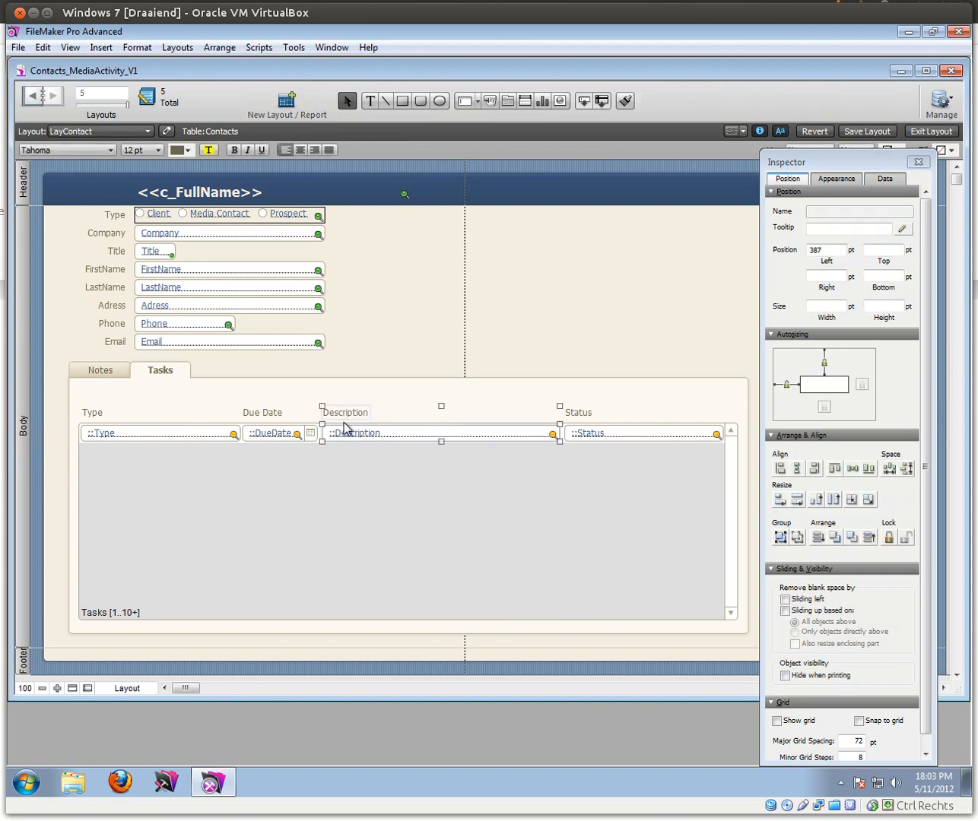
left_click(373, 360)
left_click(605, 432)
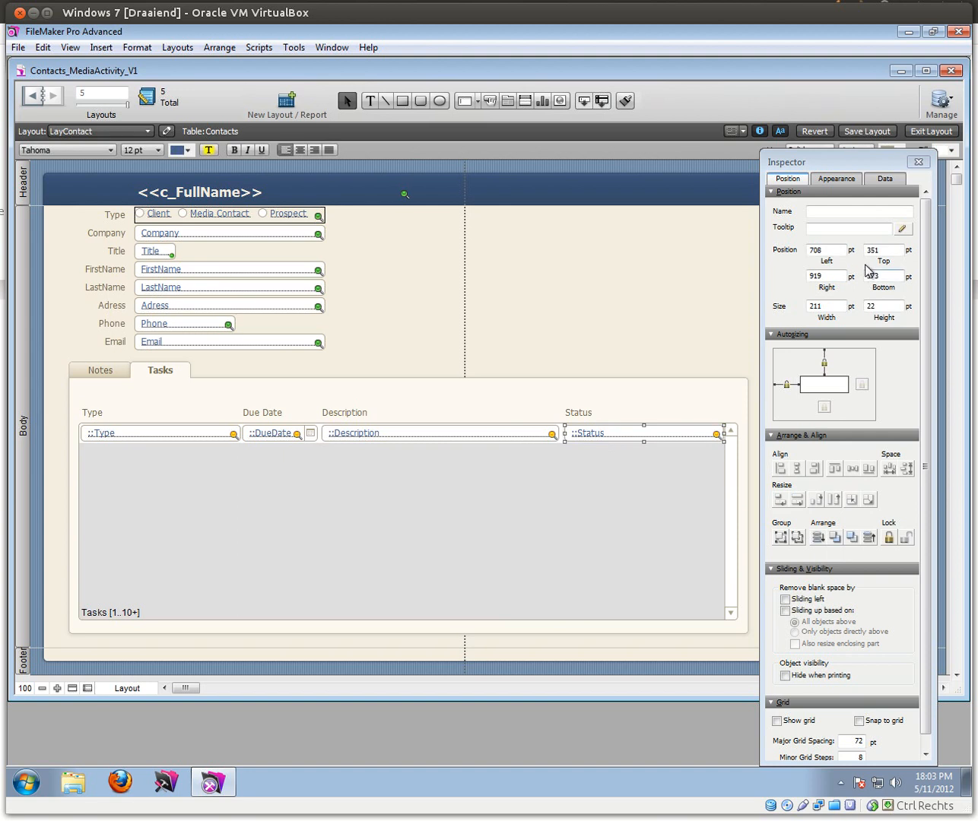
left_click(932, 131)
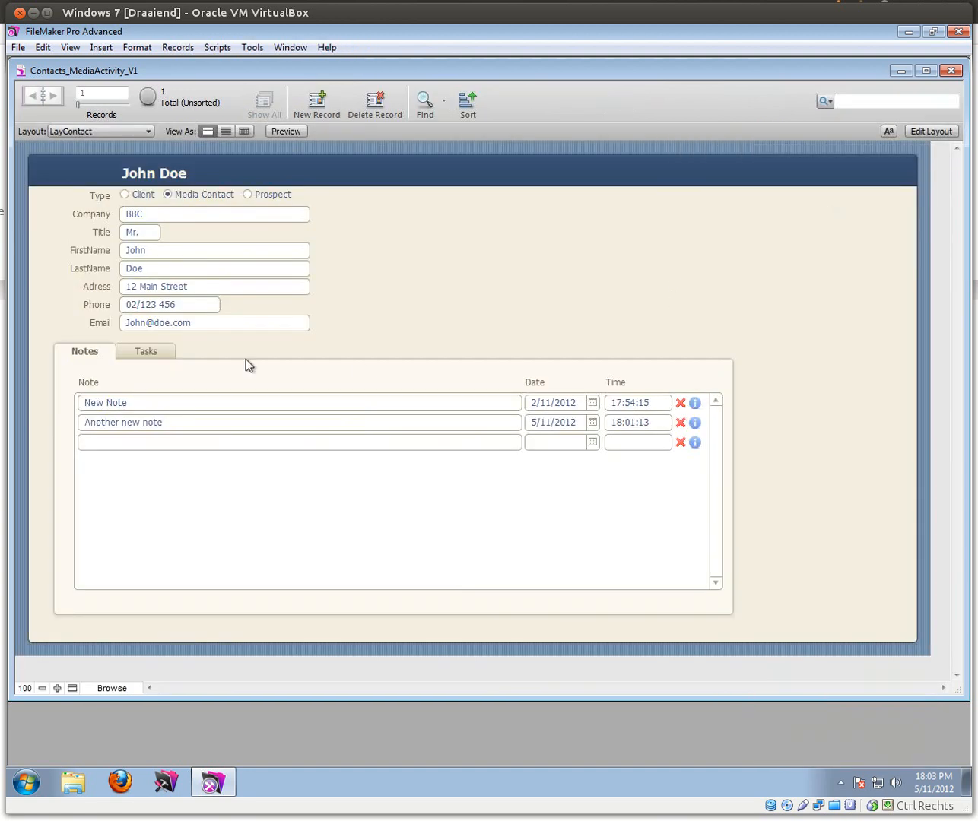
Step: In Manage Database, tick Allow creation on the Tasks side of the Contacts–Tasks relationship
left_click(142, 354)
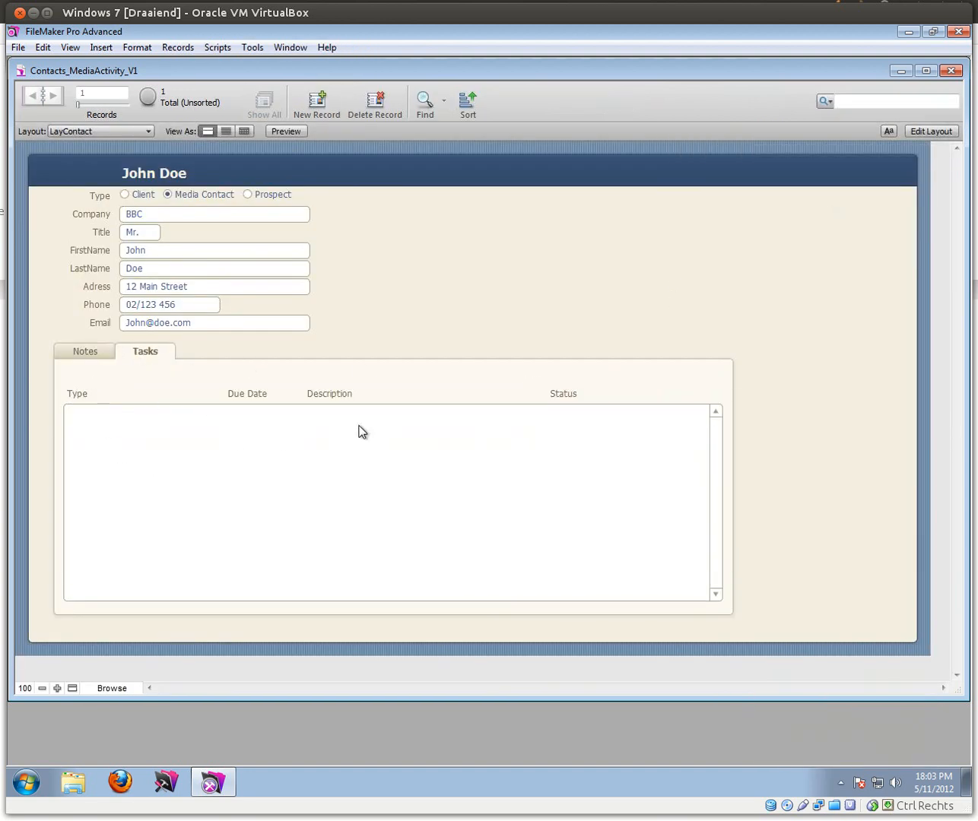
left_click(18, 48)
mouse_move(131, 181)
left_click(216, 177)
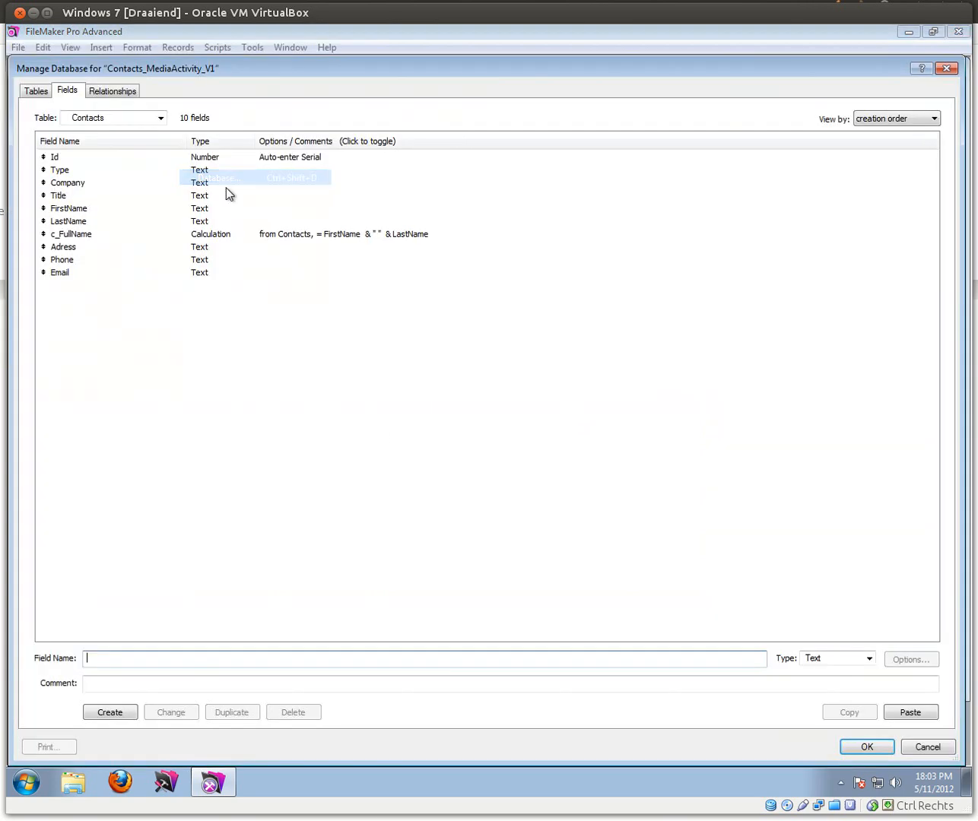
left_click(118, 91)
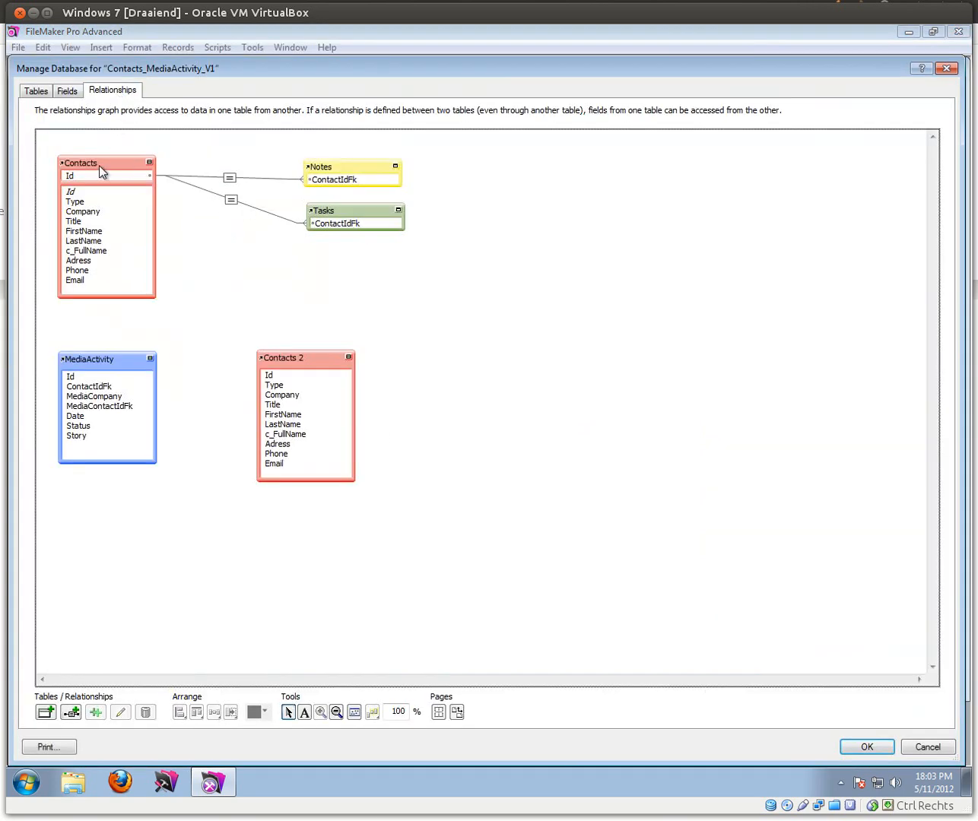
double_click(232, 201)
left_click(658, 502)
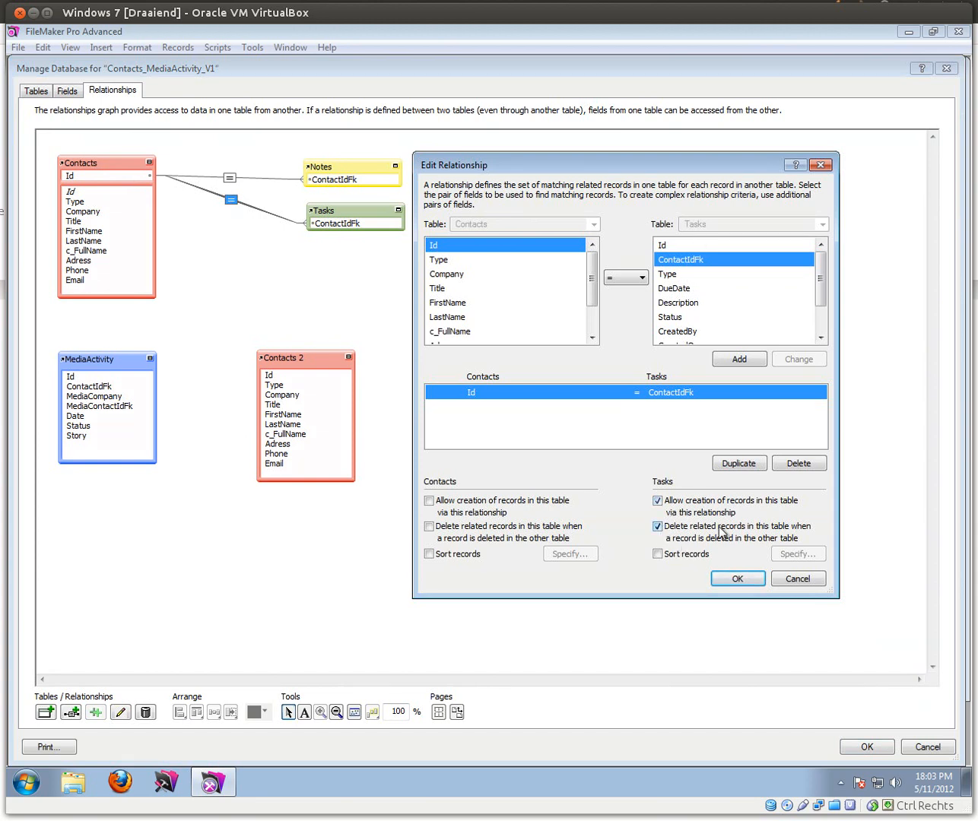
left_click(739, 580)
left_click(866, 747)
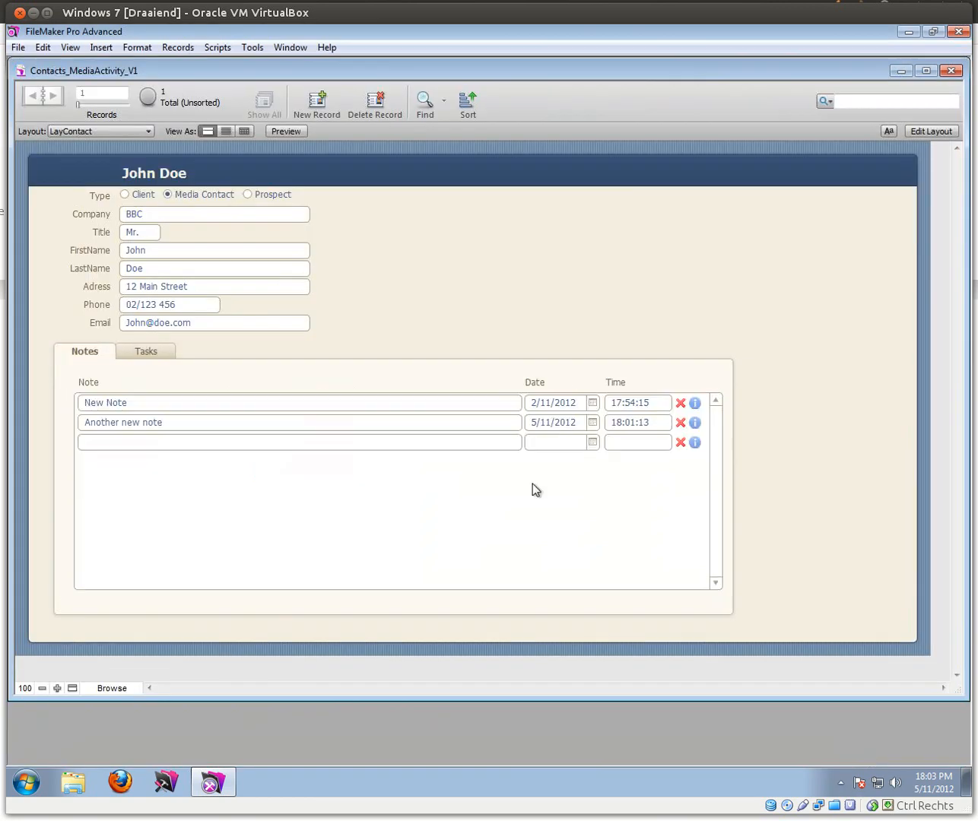
Step: Add a Phone Call task due 16/11/2012 with the description 'About the contract'
left_click(156, 353)
left_click(159, 415)
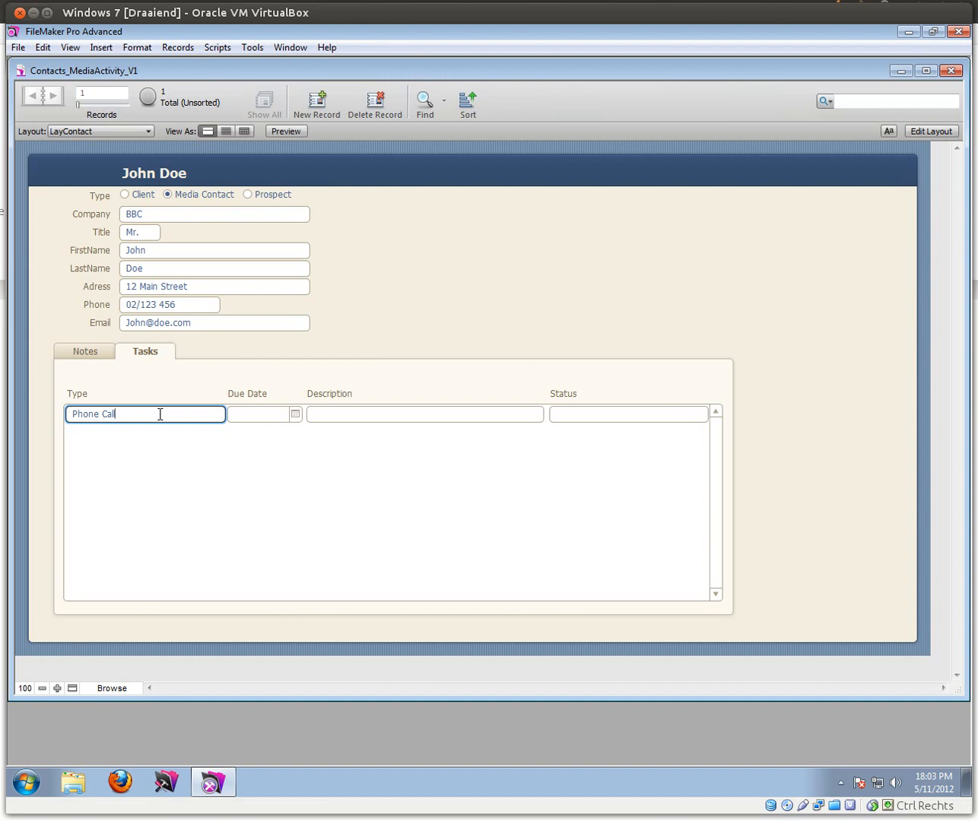
left_click(295, 413)
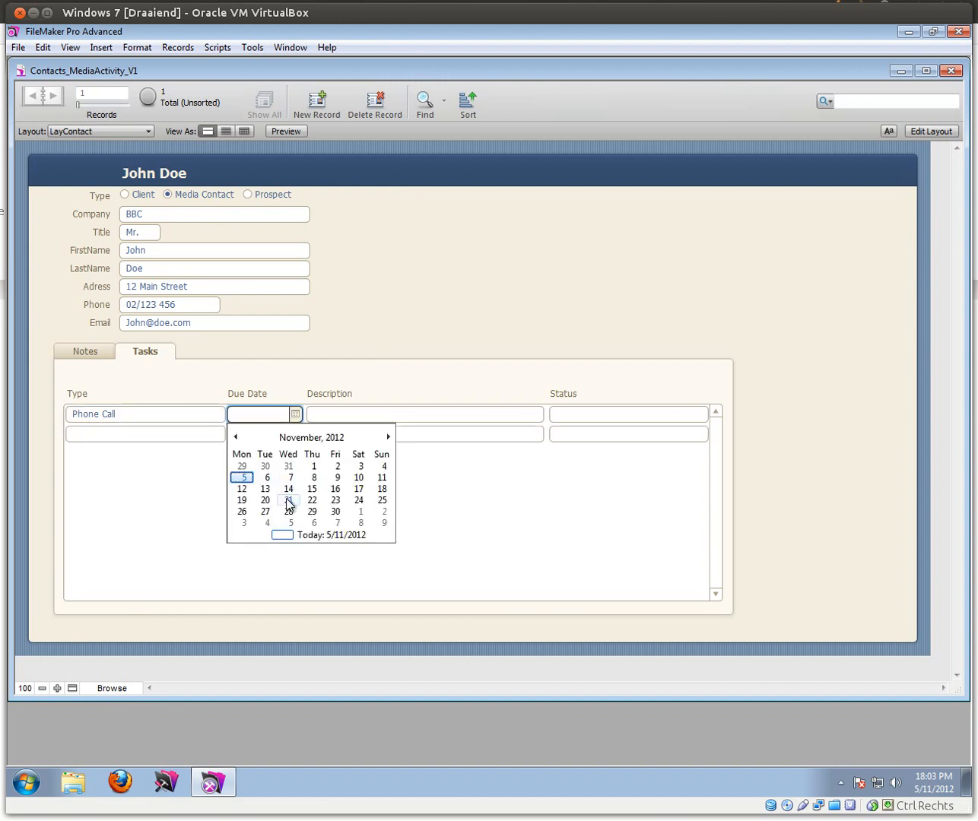
left_click(335, 489)
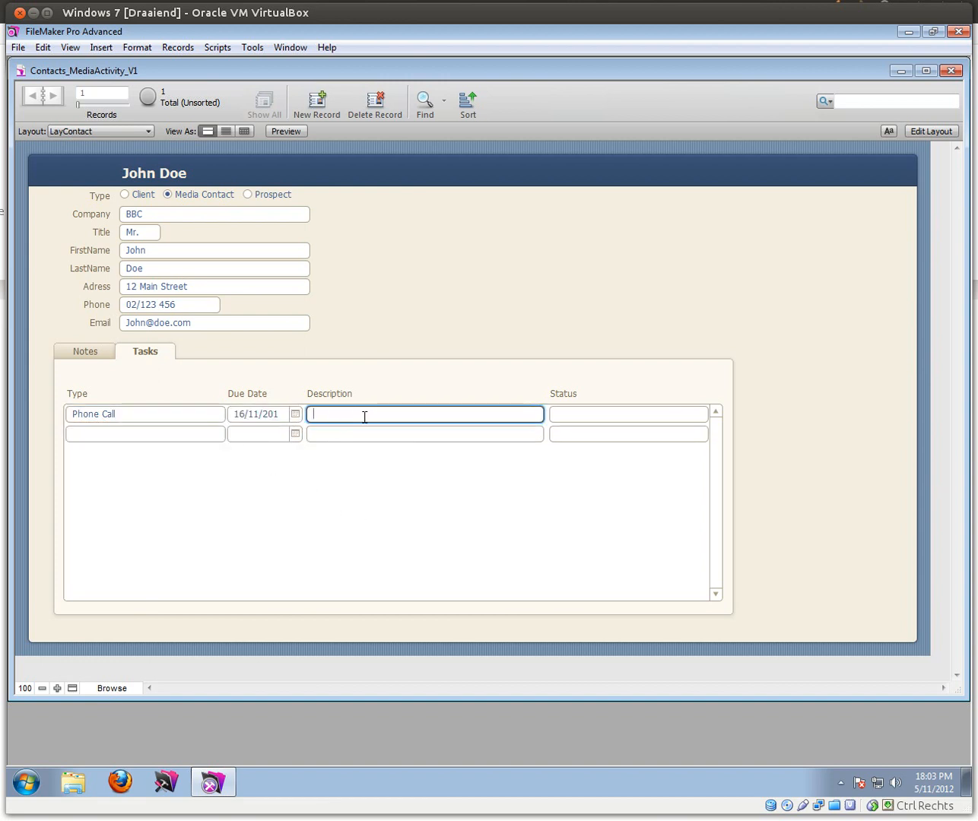
type("About the contract")
left_click(406, 401)
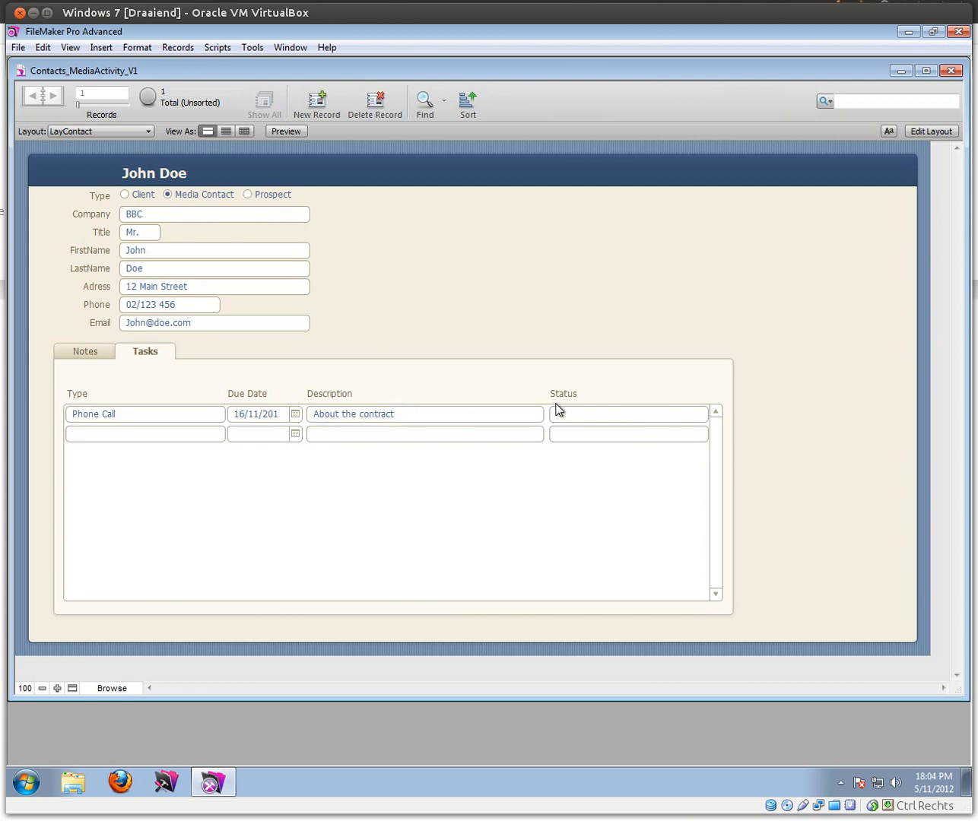
left_click(580, 412)
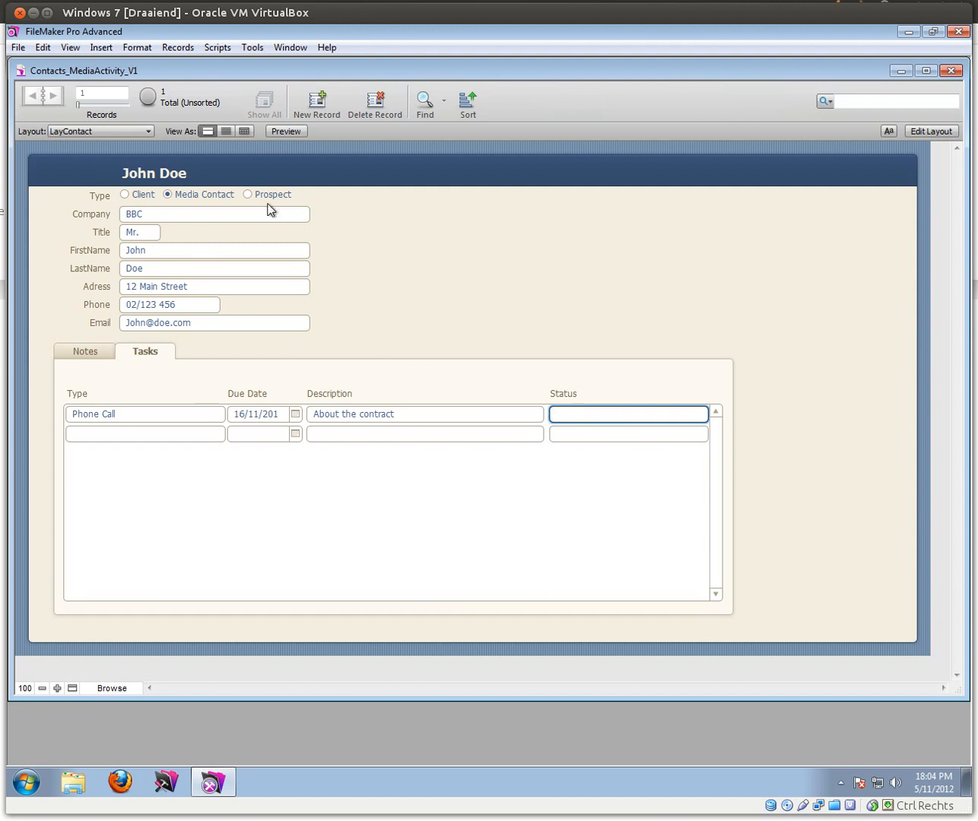
Step: Change the Tasks portal's Status field control style to a radio button set
left_click(955, 133)
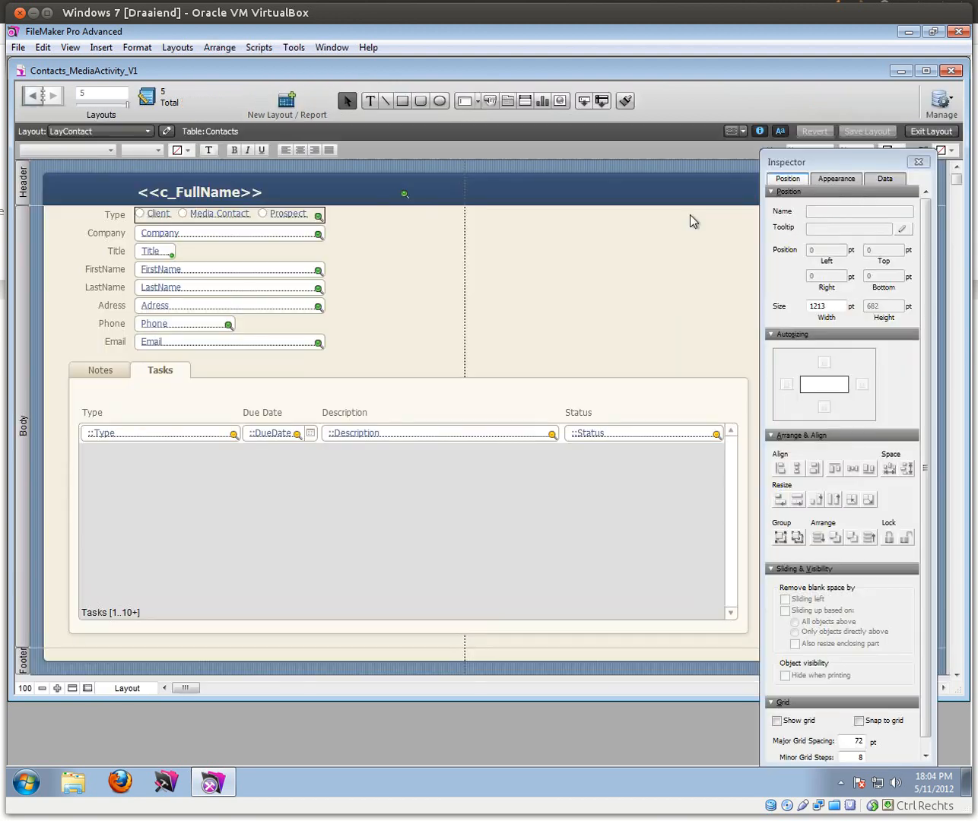
left_click(670, 435)
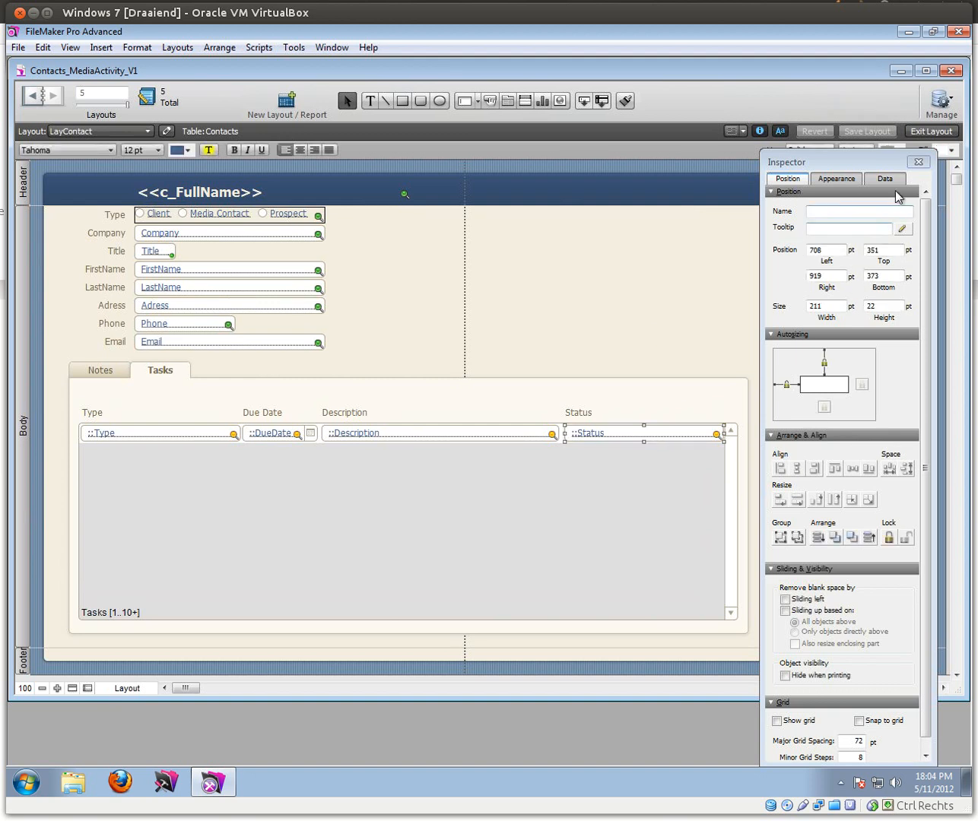
left_click(894, 178)
left_click(838, 256)
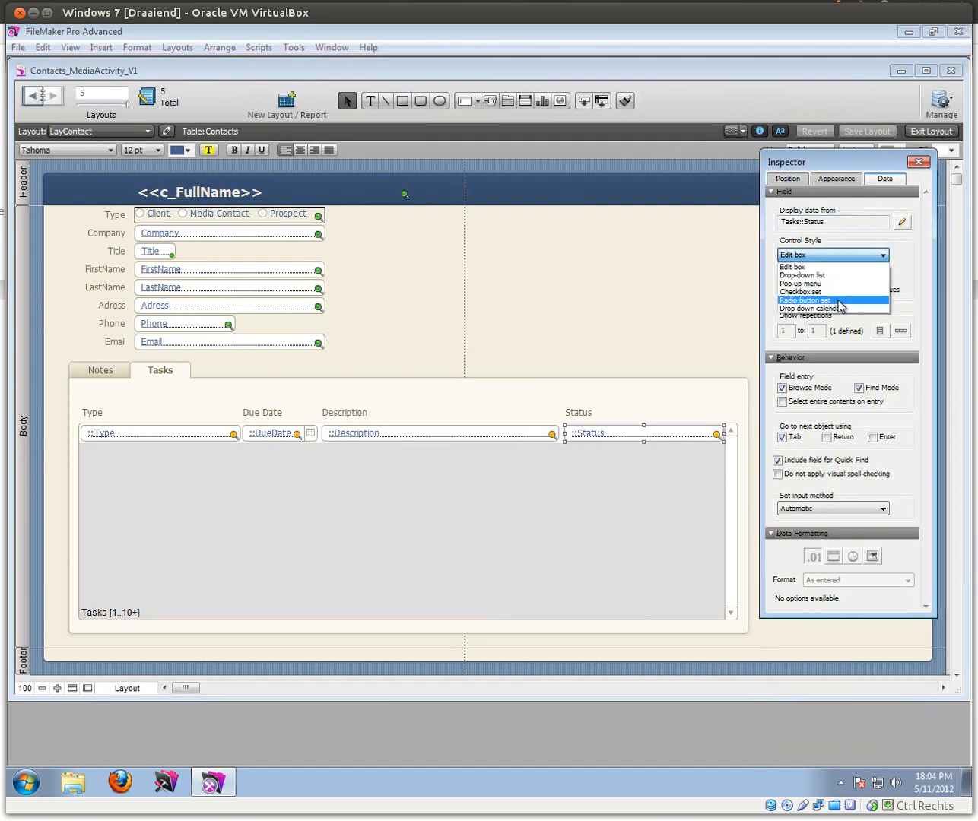
left_click(838, 300)
Step: Create a 'Status' value list with Incomplete and Complete and use it for the field
left_click(901, 278)
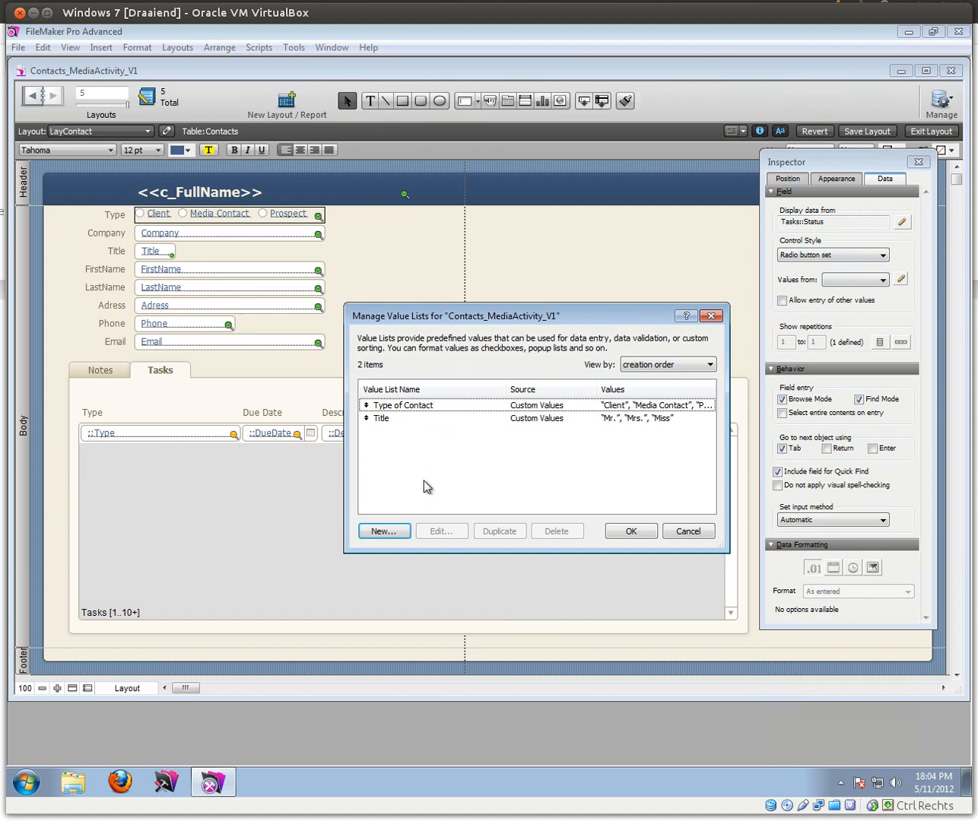
left_click(381, 532)
type("Stat")
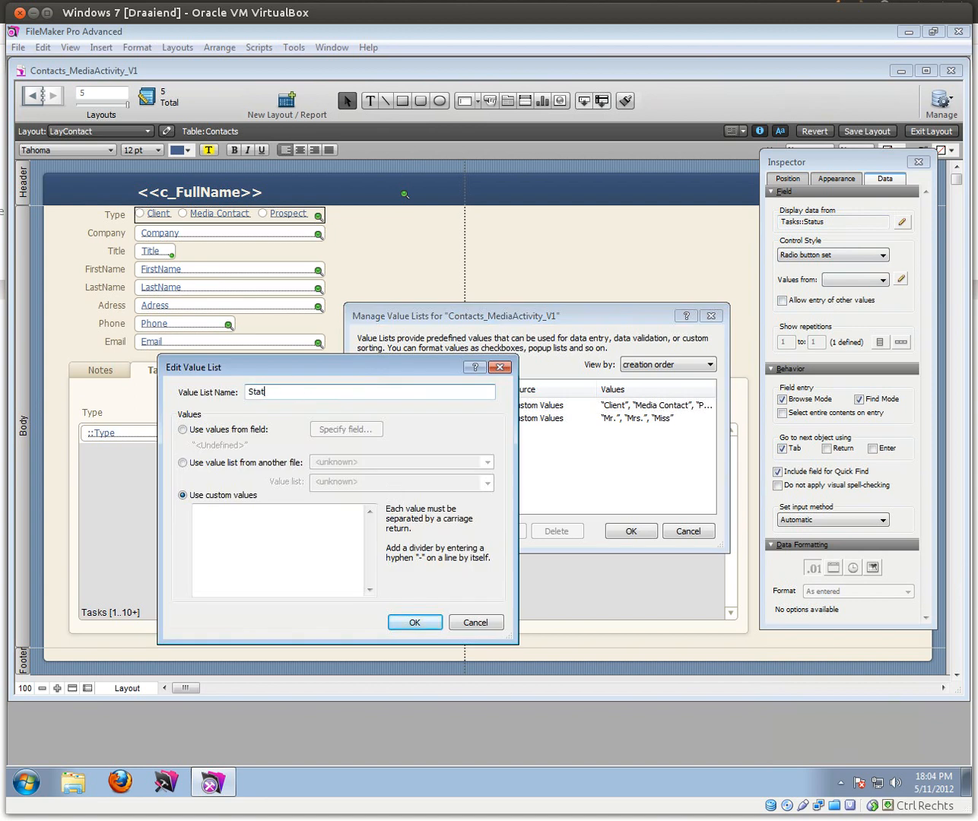
left_click(236, 538)
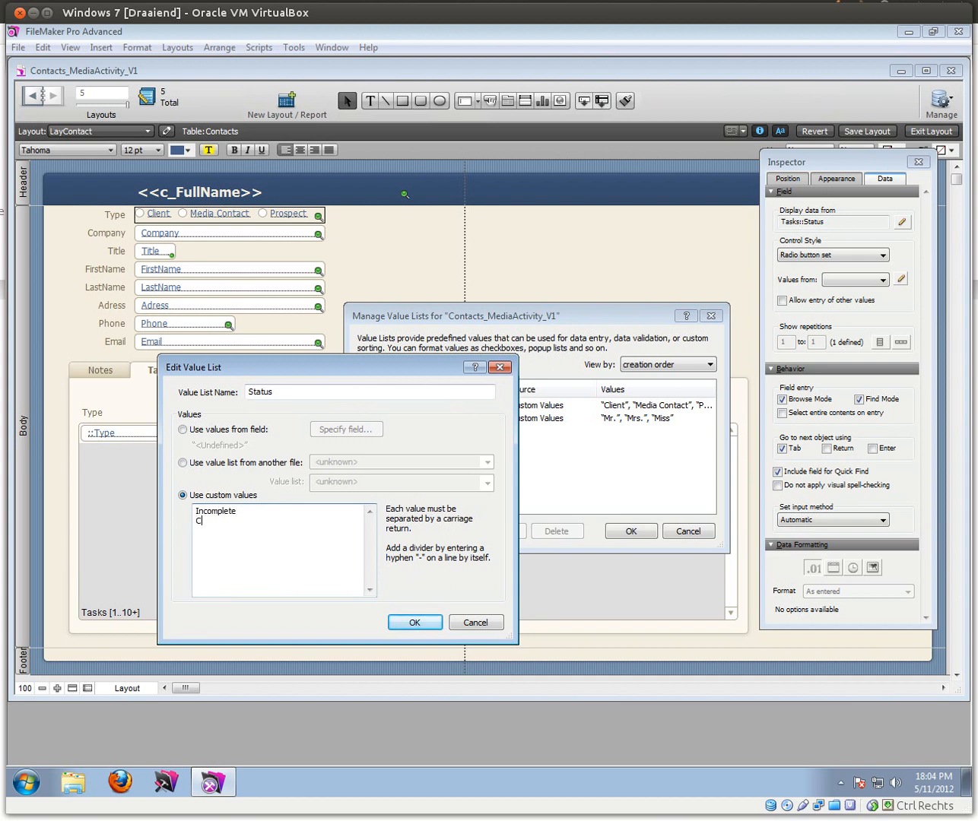
left_click(407, 620)
left_click(628, 532)
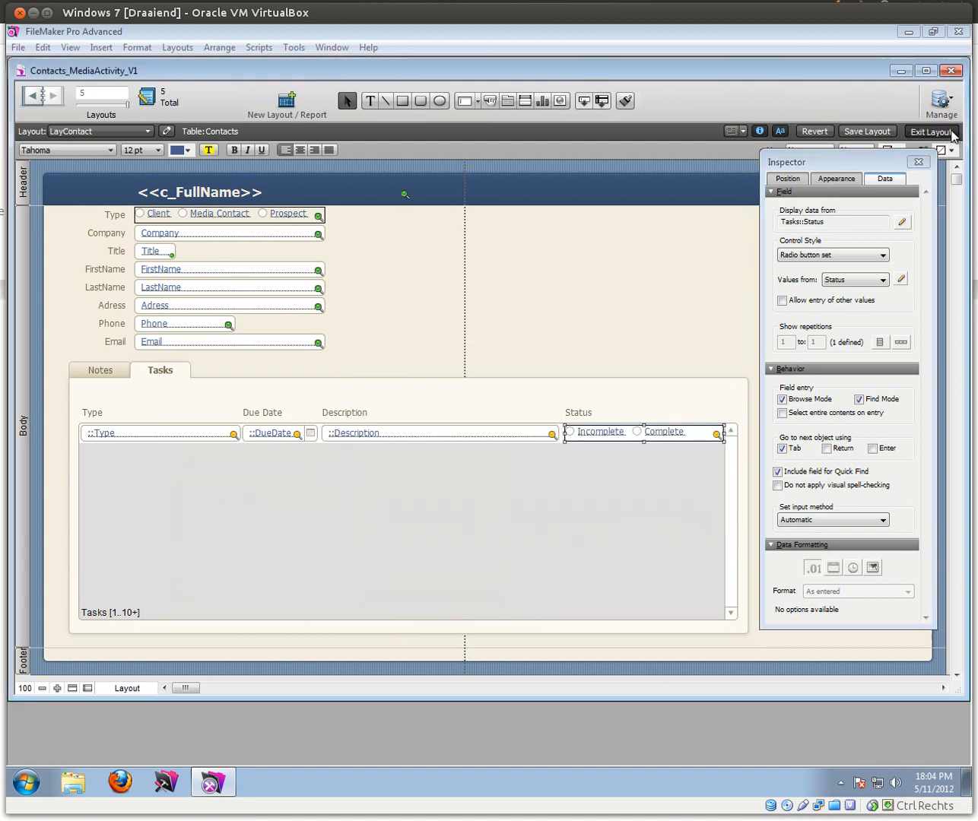
left_click(949, 131)
Step: Narrow the Status field in the Tasks portal to about 202 pt
left_click(145, 350)
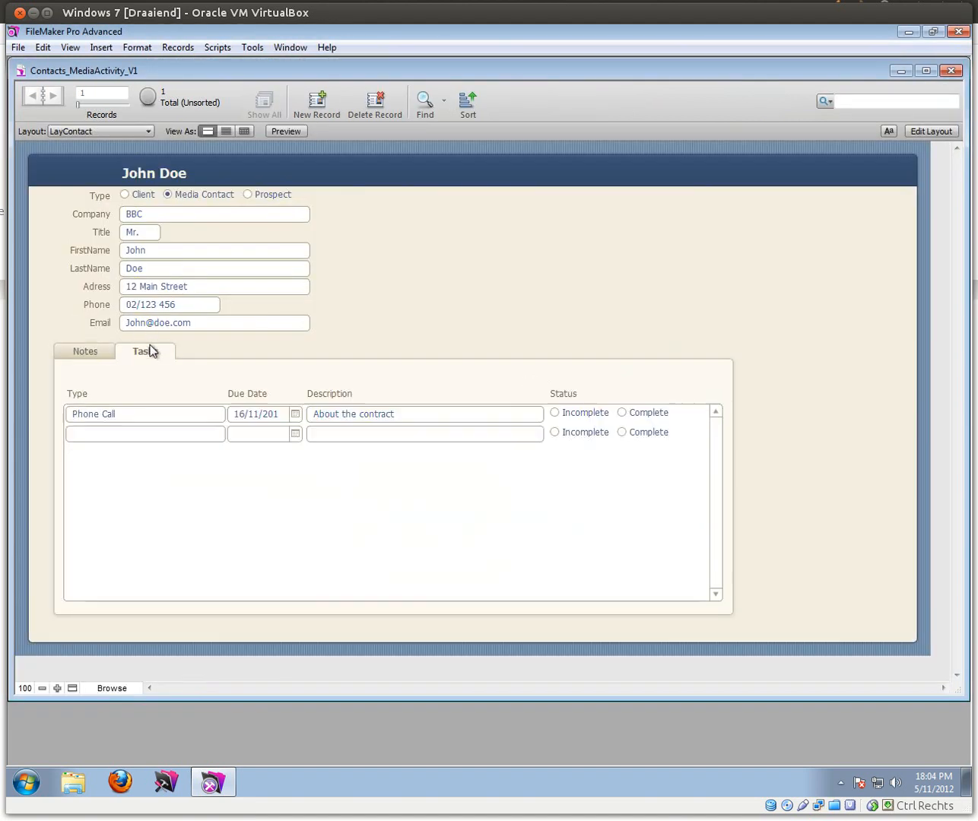
left_click(929, 131)
left_click(647, 437)
left_click_drag(723, 433, 692, 432)
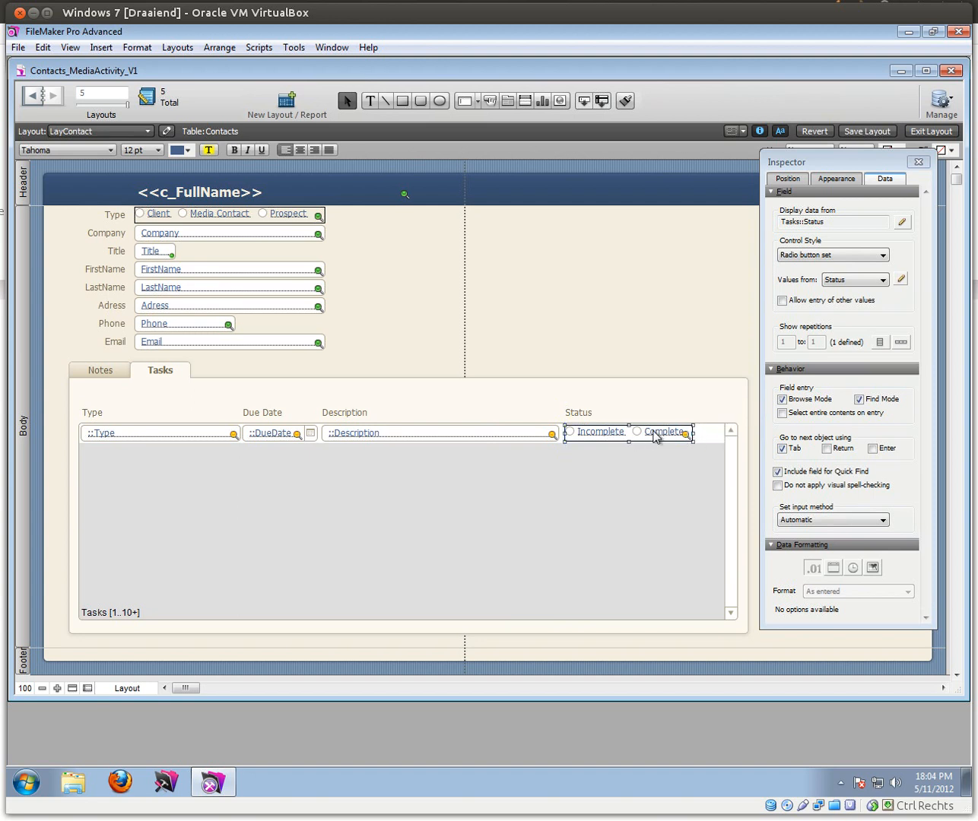
Step: Set the Phone Call task's Status to Incomplete
left_click(941, 131)
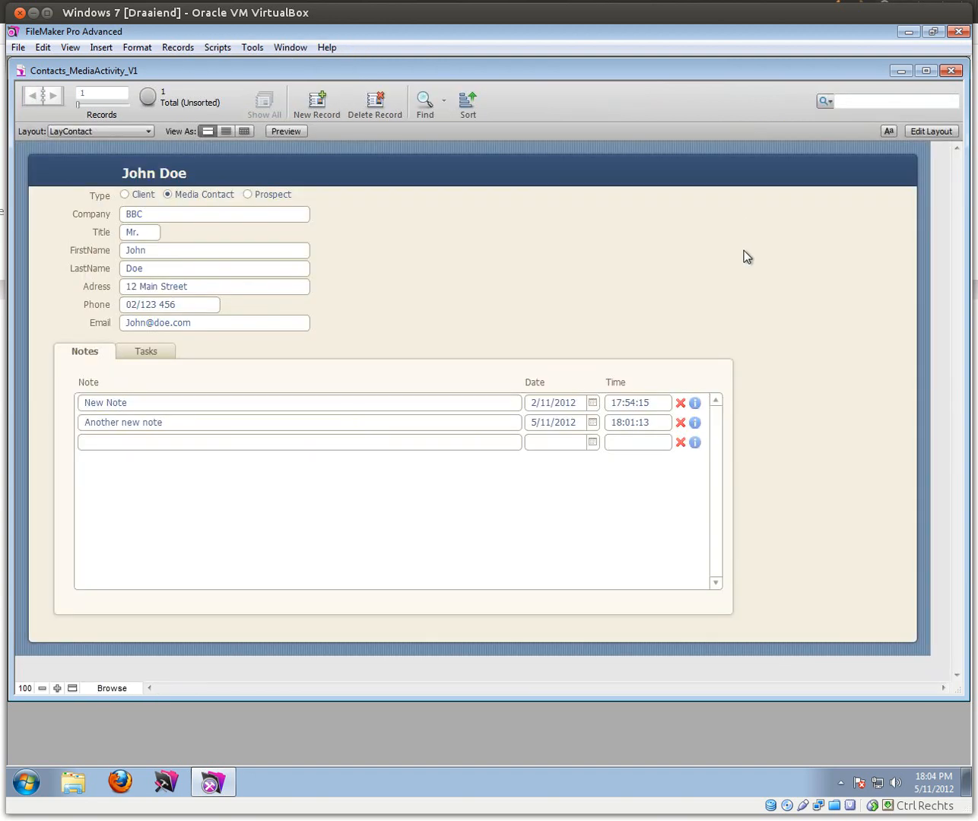
left_click(156, 355)
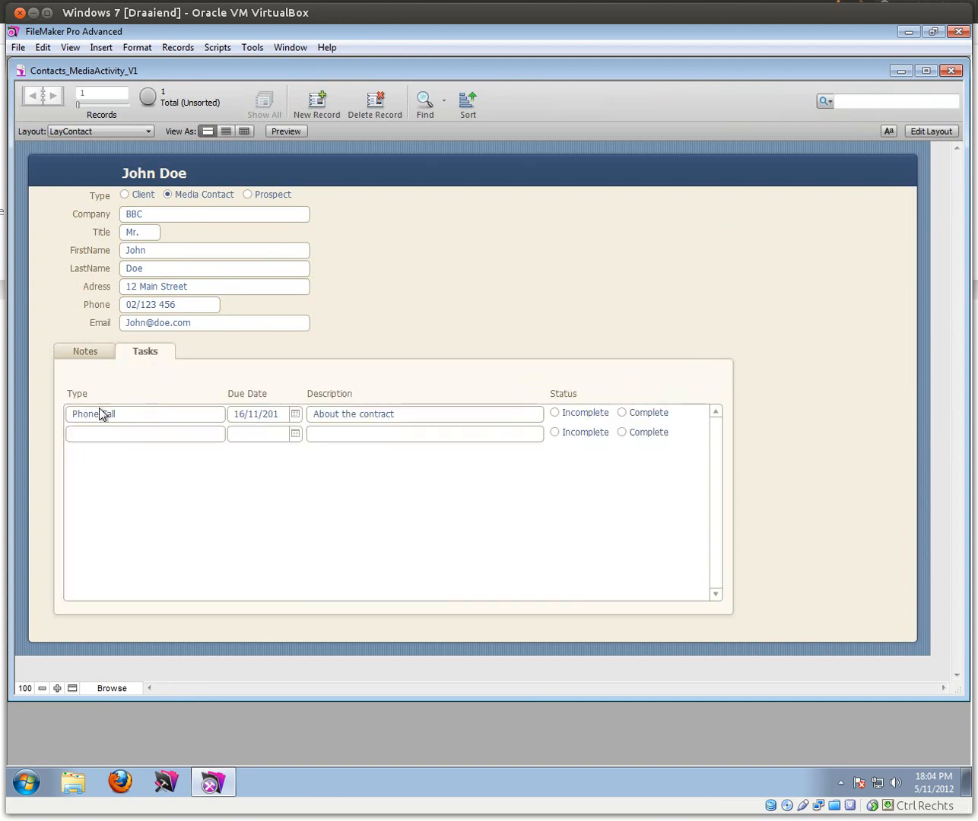
left_click(554, 412)
Step: Make the Tasks table's Status field auto-enter 'Incomplete' for new records
left_click(17, 47)
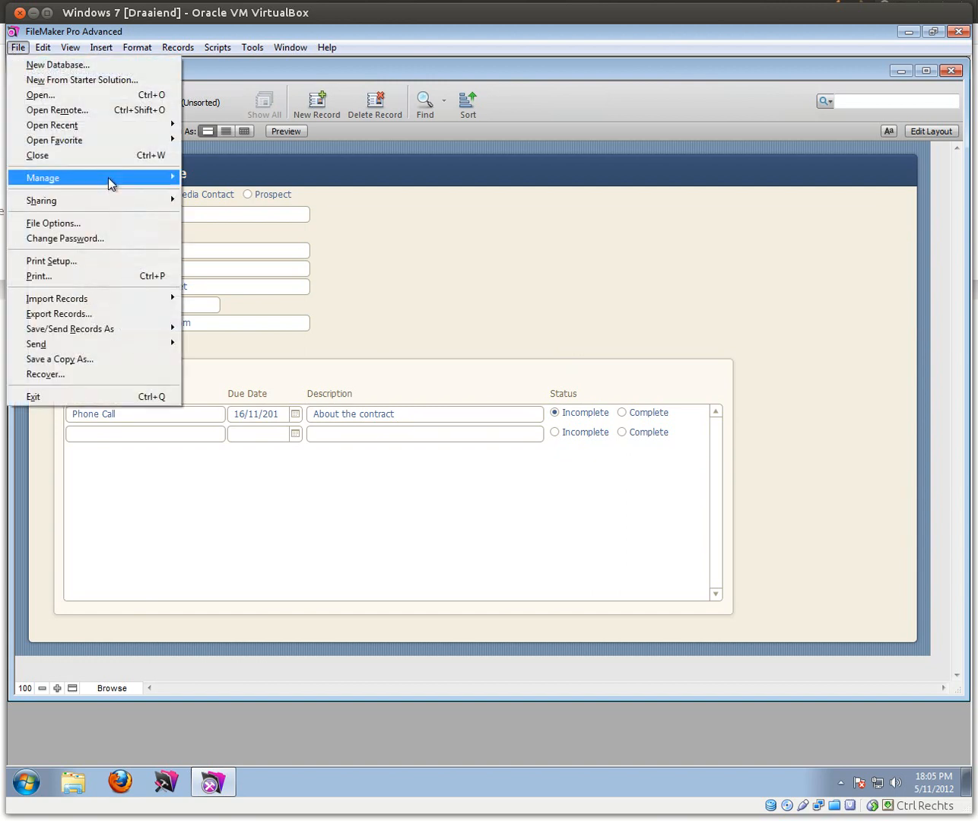
mouse_move(127, 183)
left_click(228, 179)
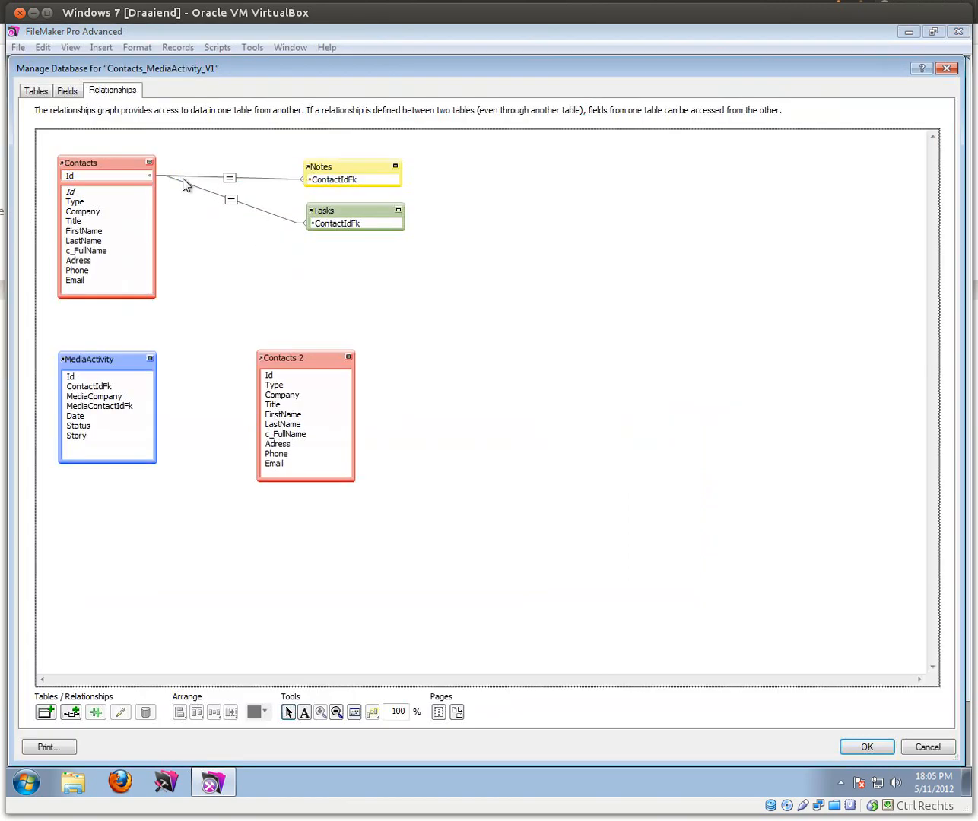
left_click(67, 91)
left_click(80, 117)
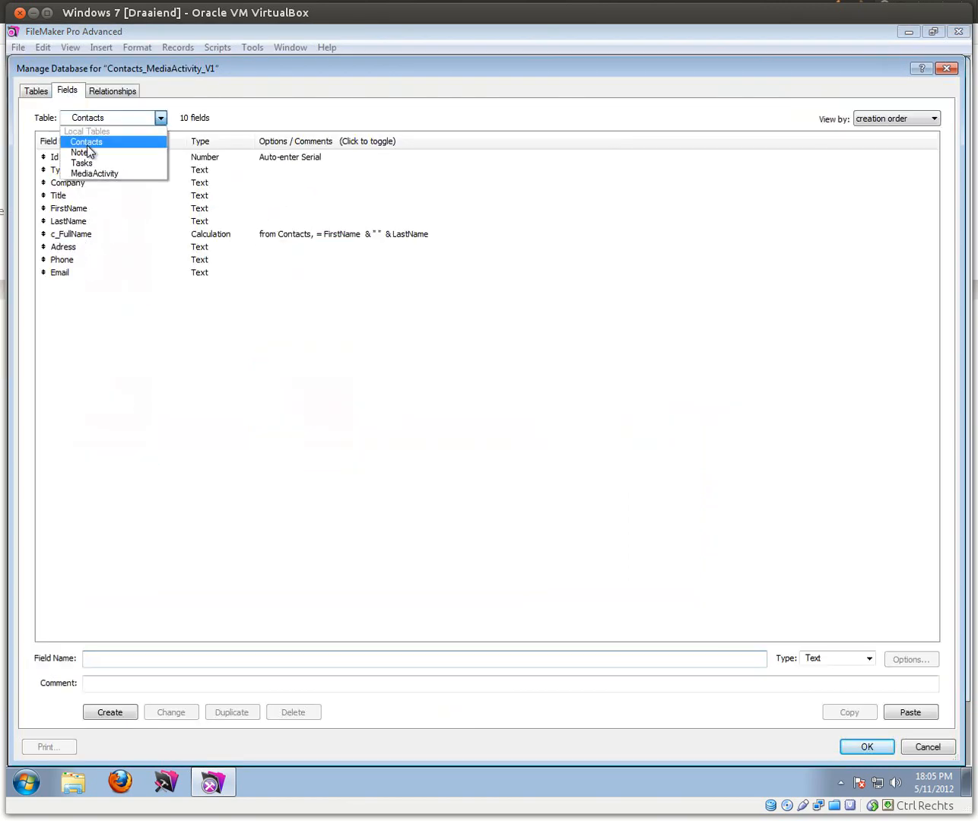
left_click(83, 152)
left_click(86, 118)
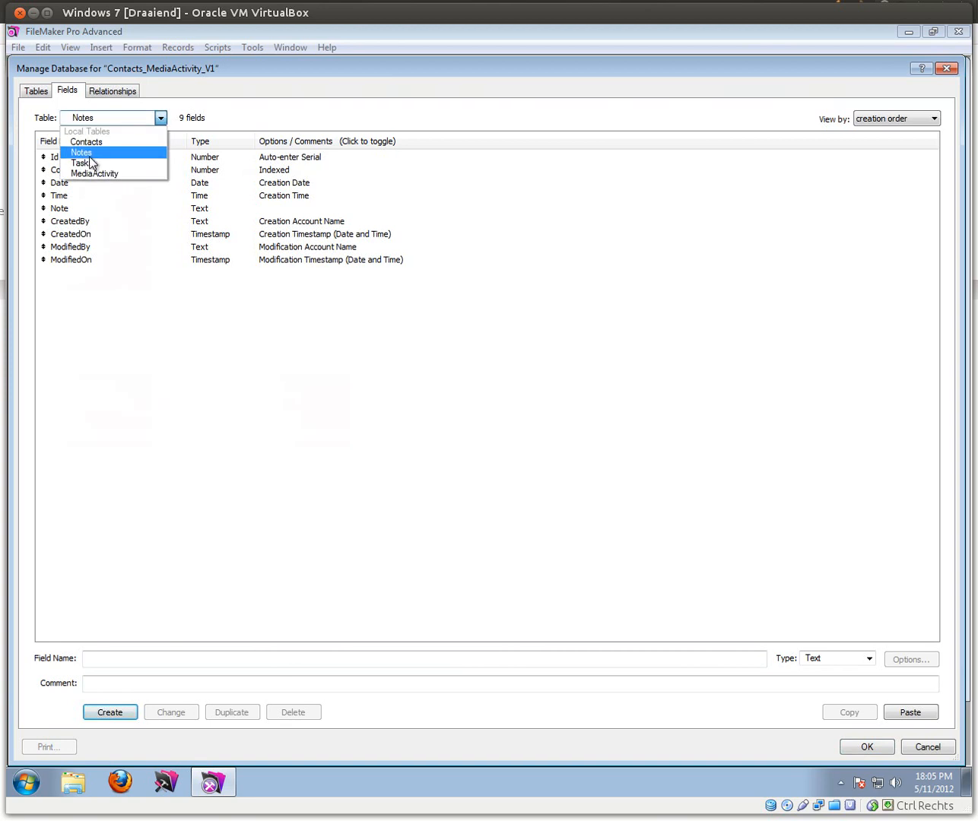
left_click(83, 163)
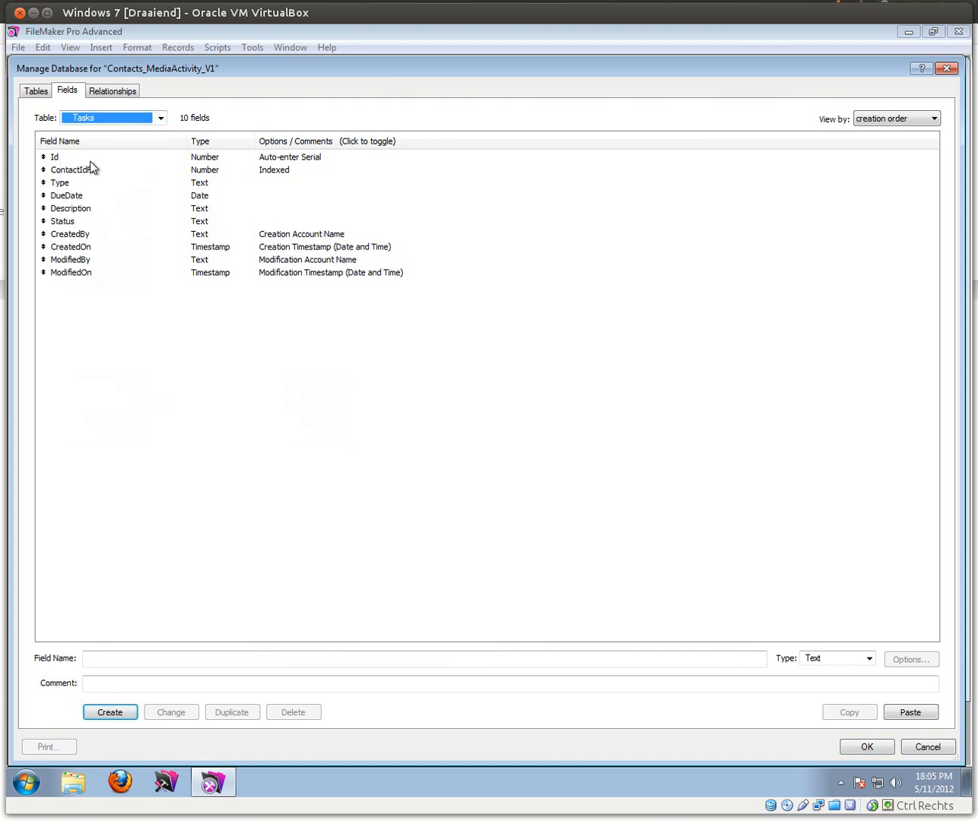
double_click(74, 220)
left_click(432, 398)
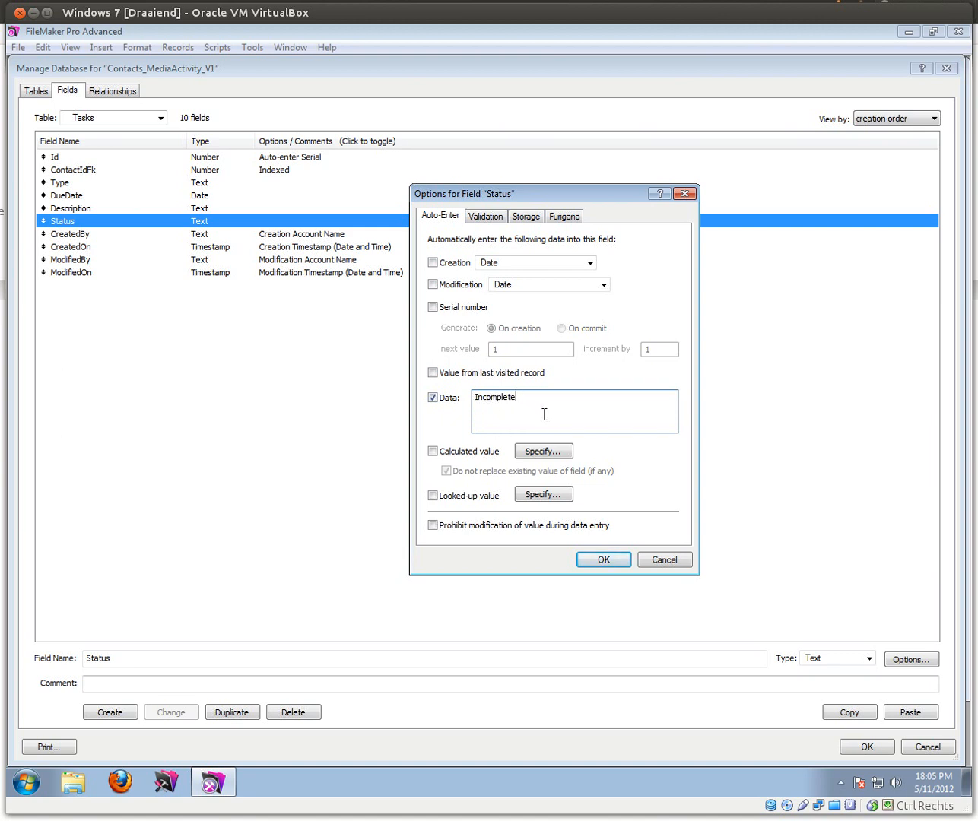
left_click(599, 561)
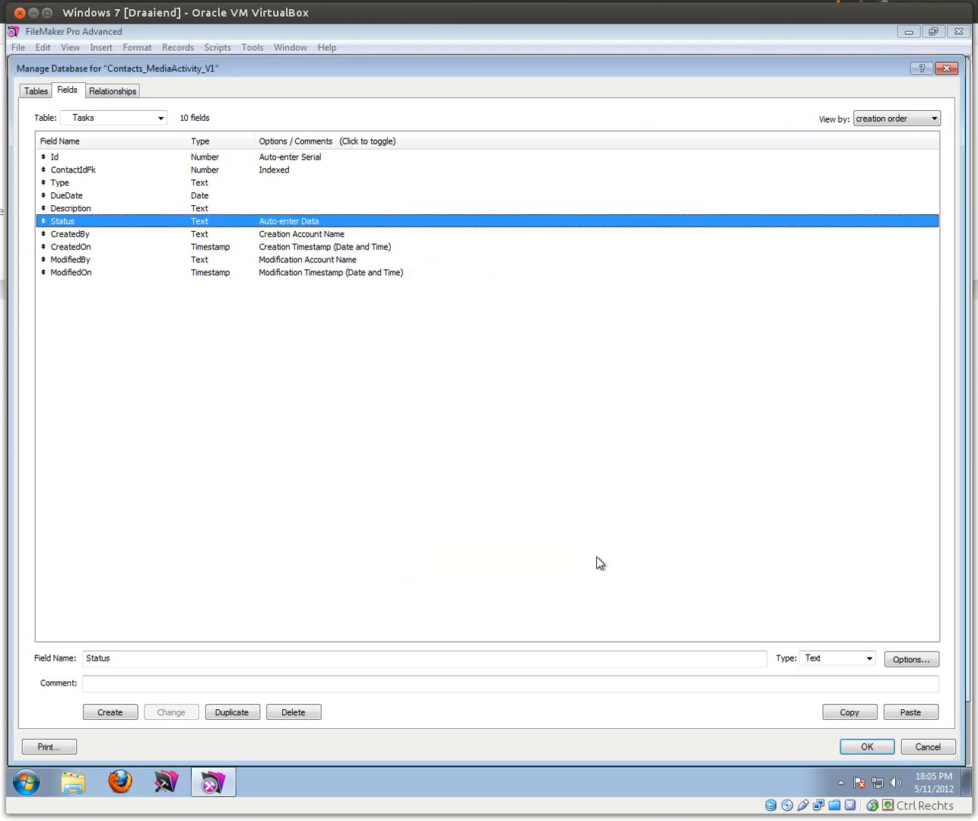
left_click(875, 746)
Step: Start a second task row with Type 'New Task'
left_click(139, 353)
left_click(126, 431)
type("New Task")
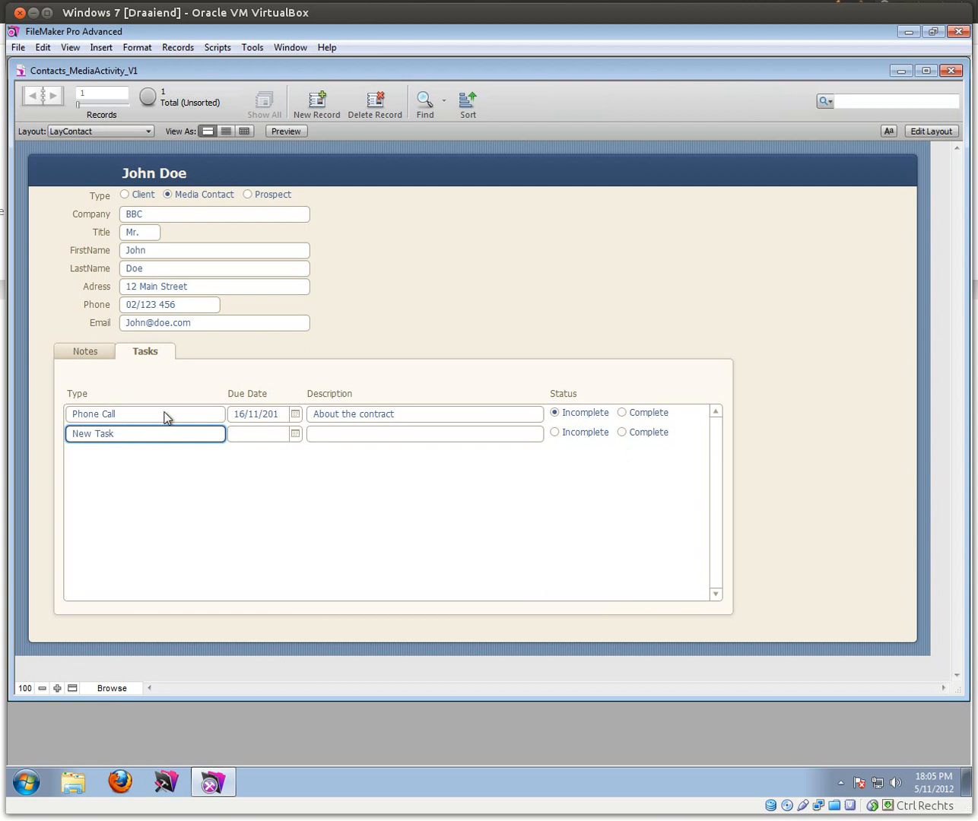
Step: Give the New Task a due date of 6/11/2012 and commit it
key("Tab")
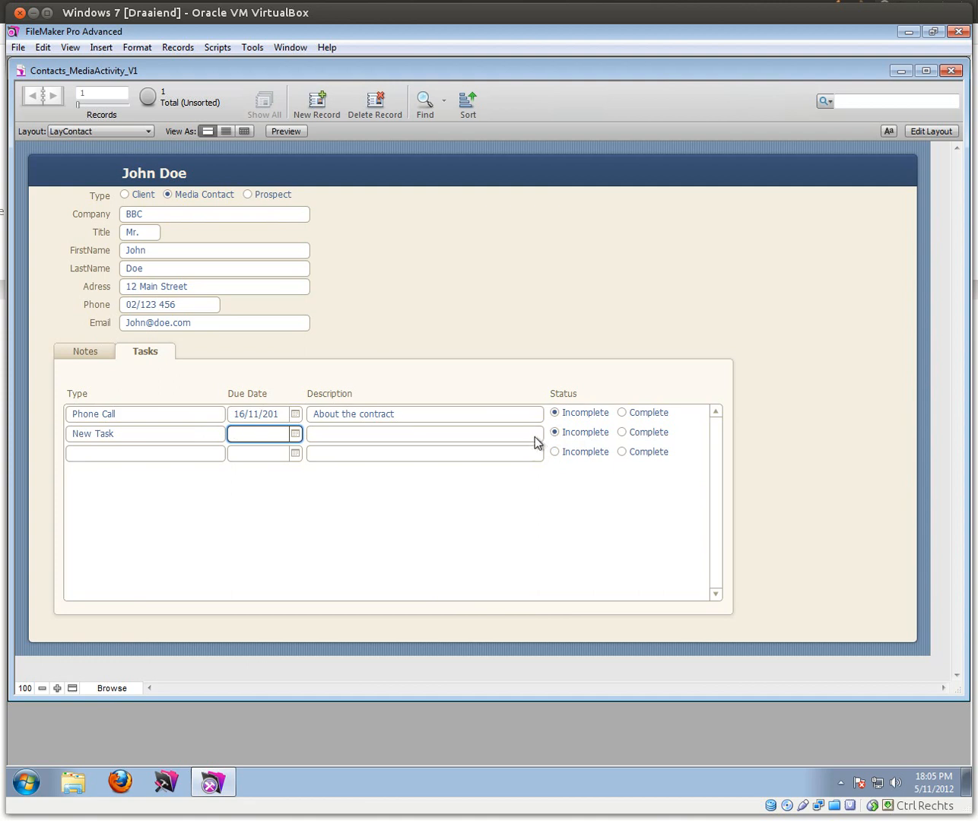
left_click(295, 433)
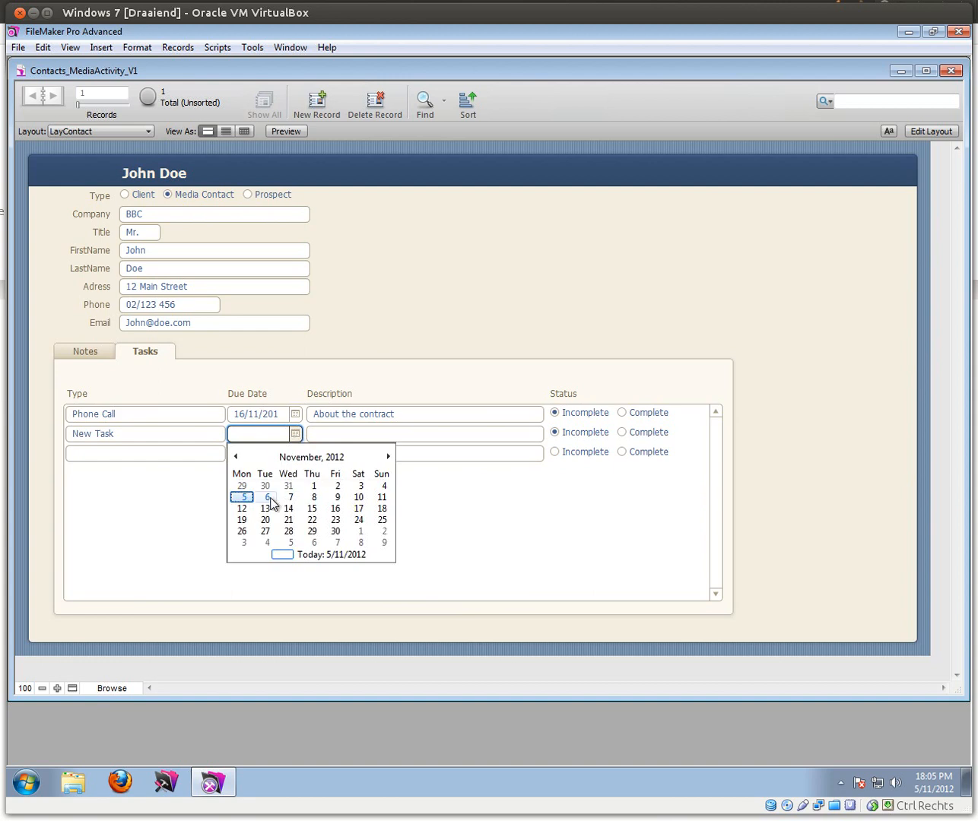
left_click(271, 506)
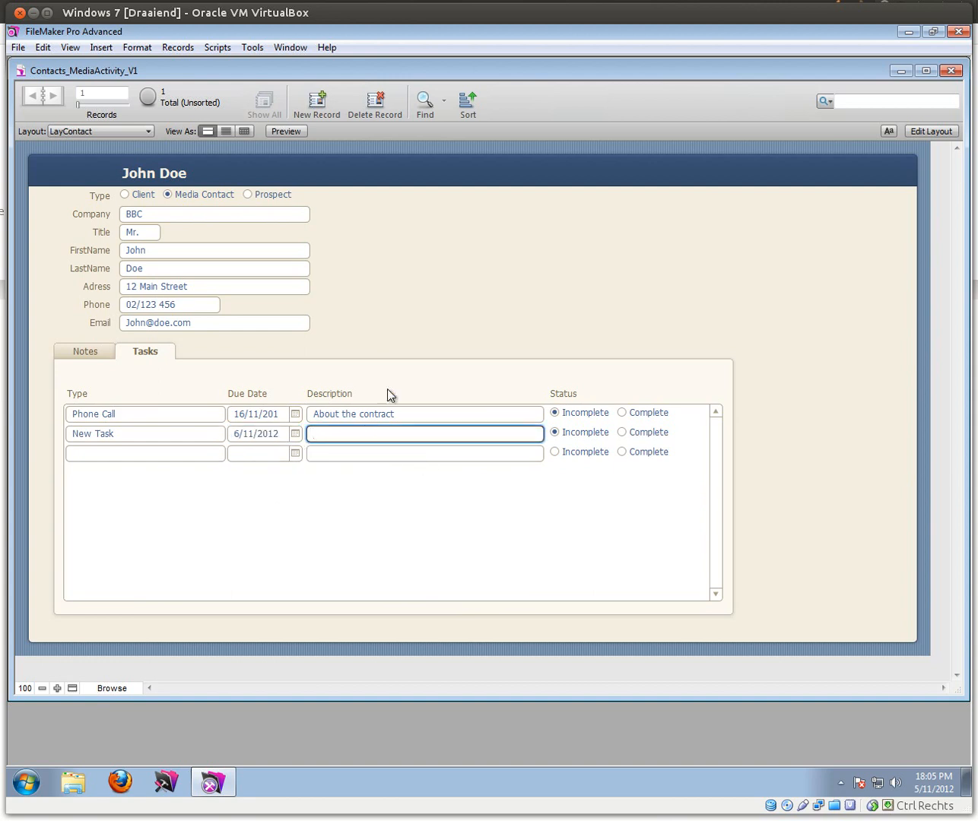
left_click(384, 355)
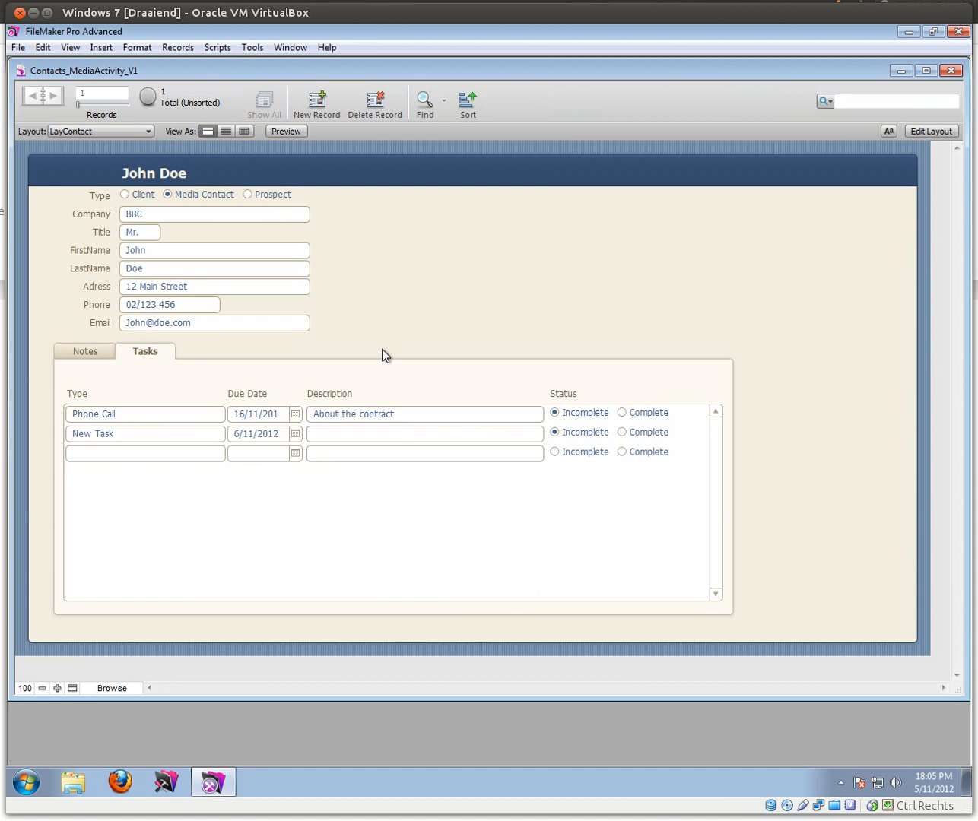
Step: Add a 'Finished task' due 3/11/2012 with Status Complete
left_click(172, 451)
type("Finished task")
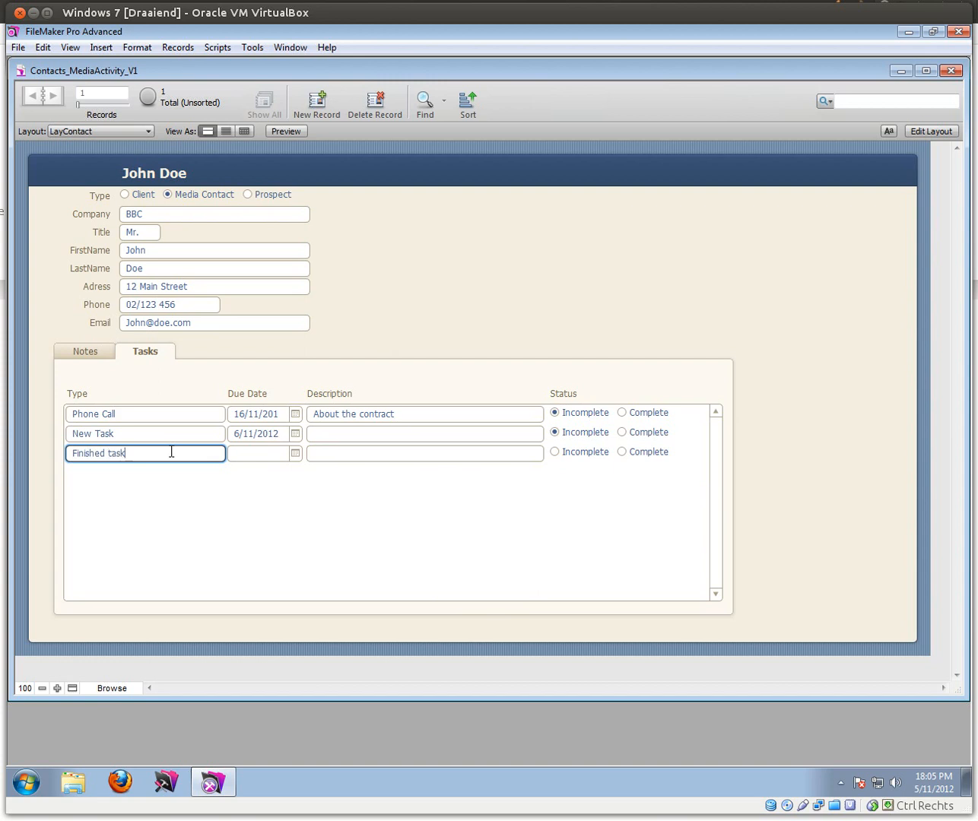
left_click(295, 454)
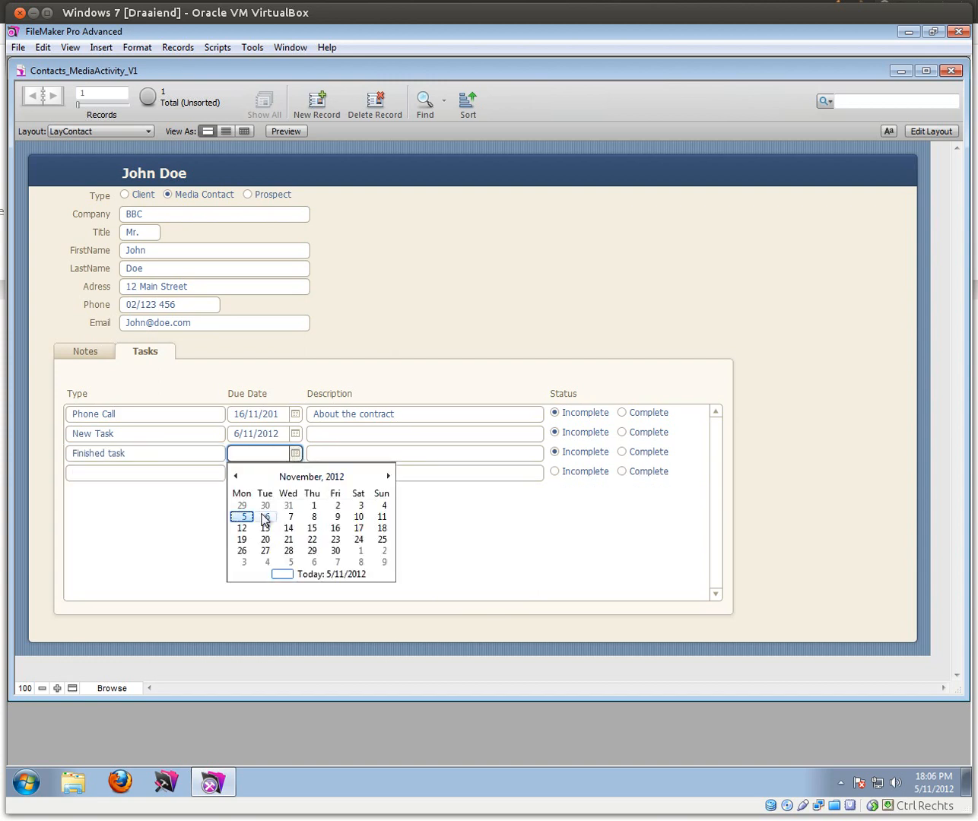
left_click(361, 506)
key("Tab")
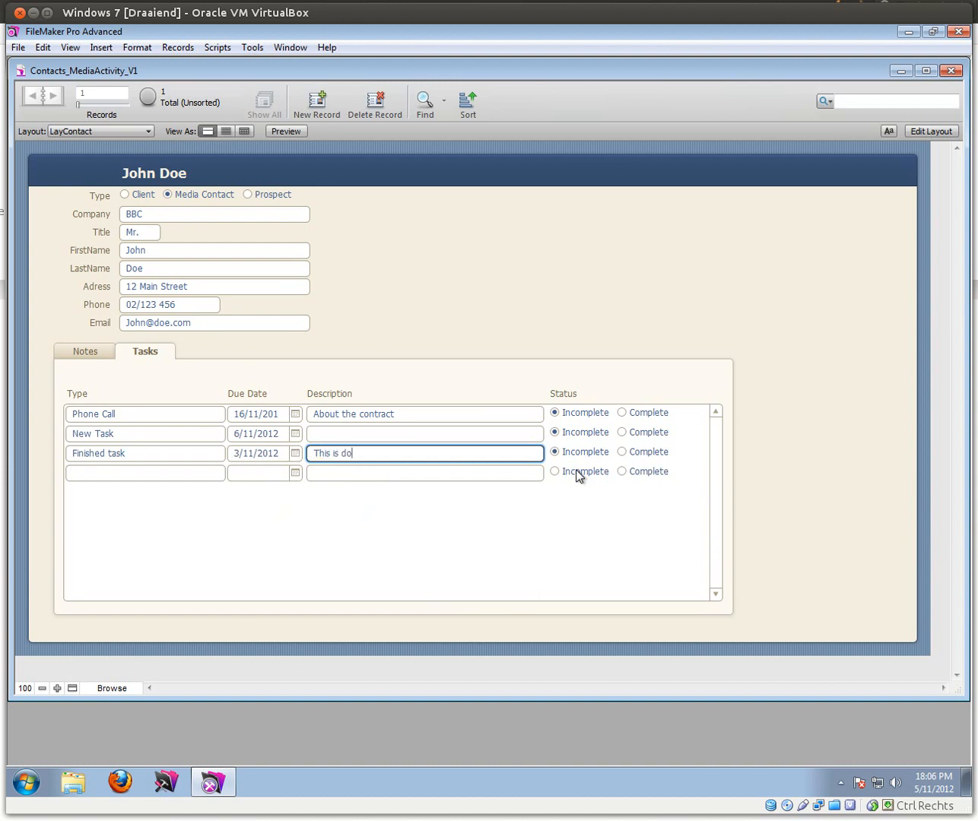
left_click(622, 452)
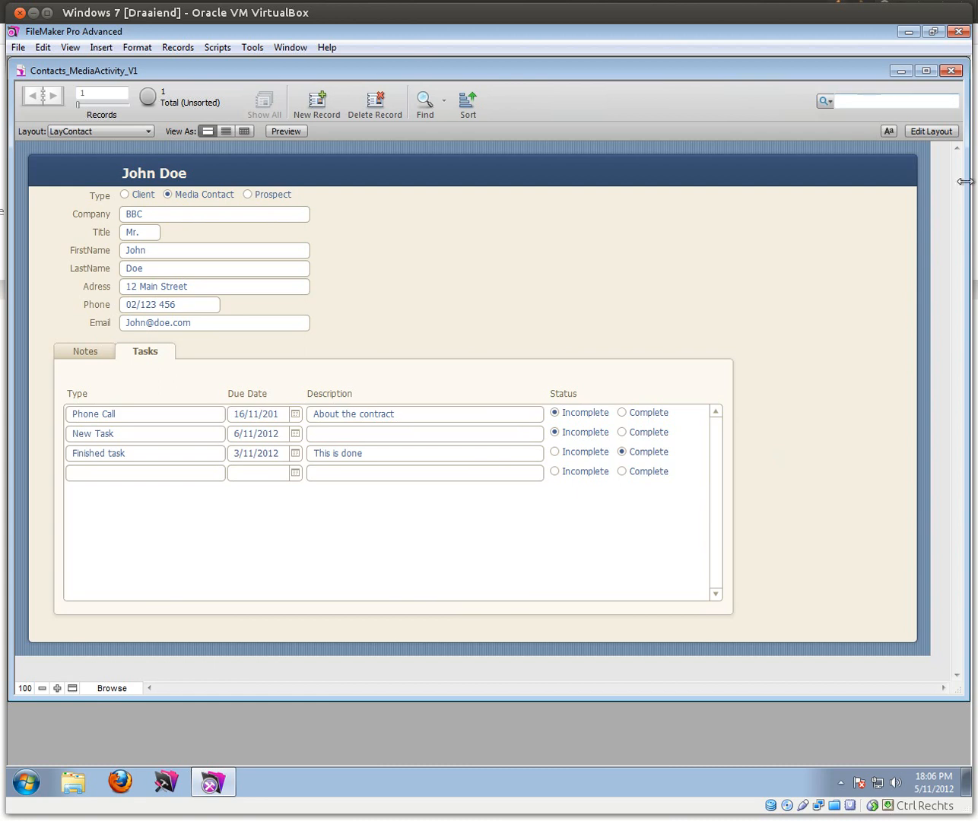
left_click(934, 132)
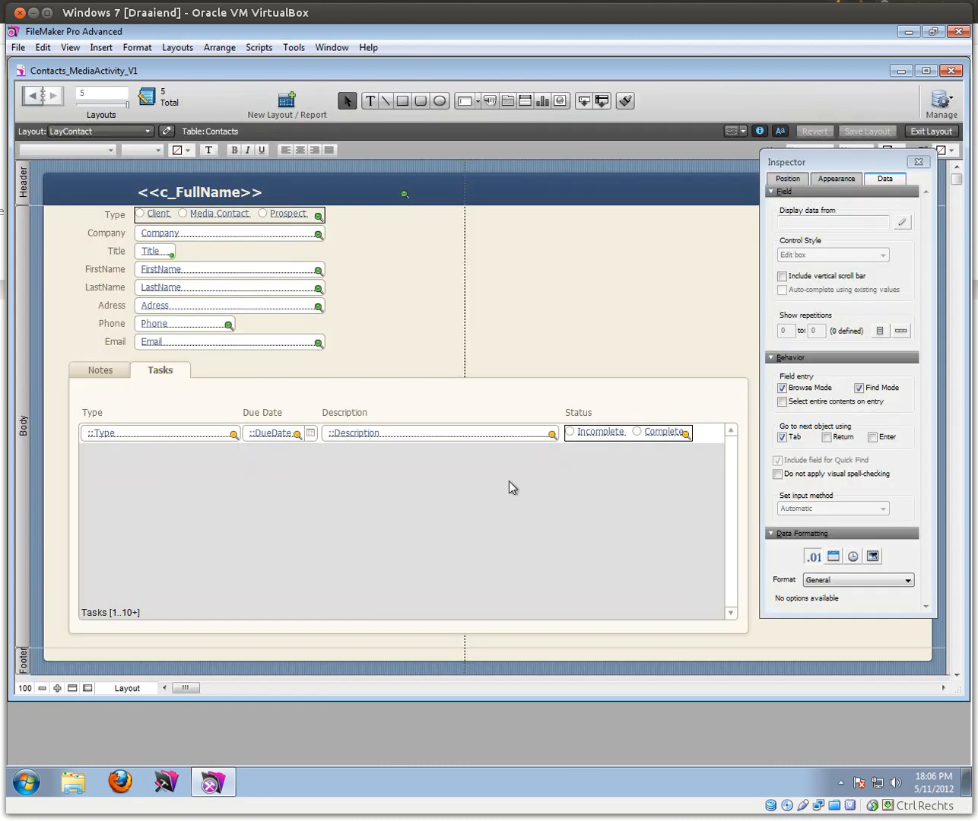
Step: Sort the Tasks portal records by Status
double_click(509, 482)
left_click(414, 386)
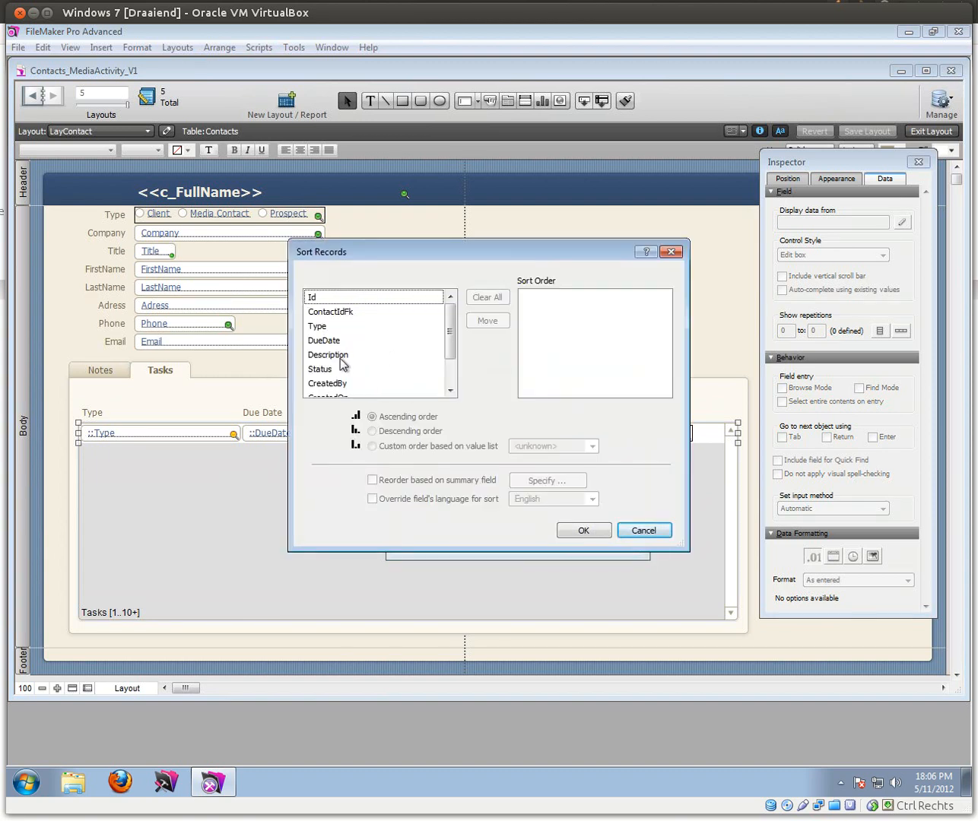
double_click(326, 370)
left_click(602, 302)
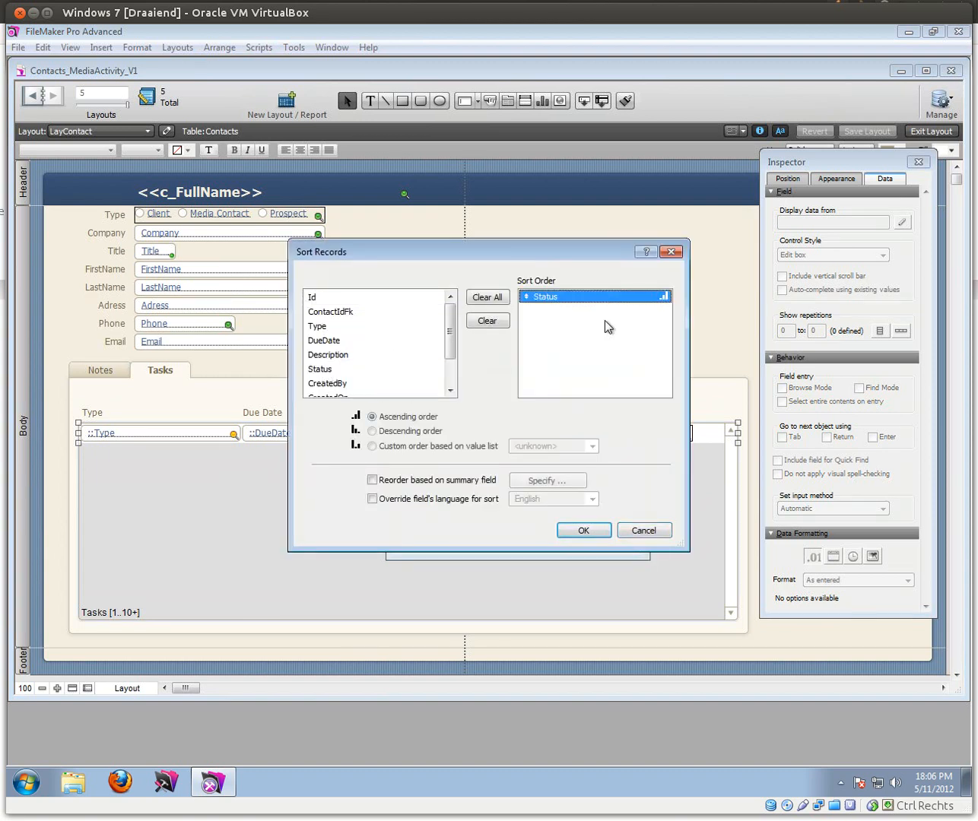
left_click(583, 532)
left_click(555, 531)
left_click(929, 132)
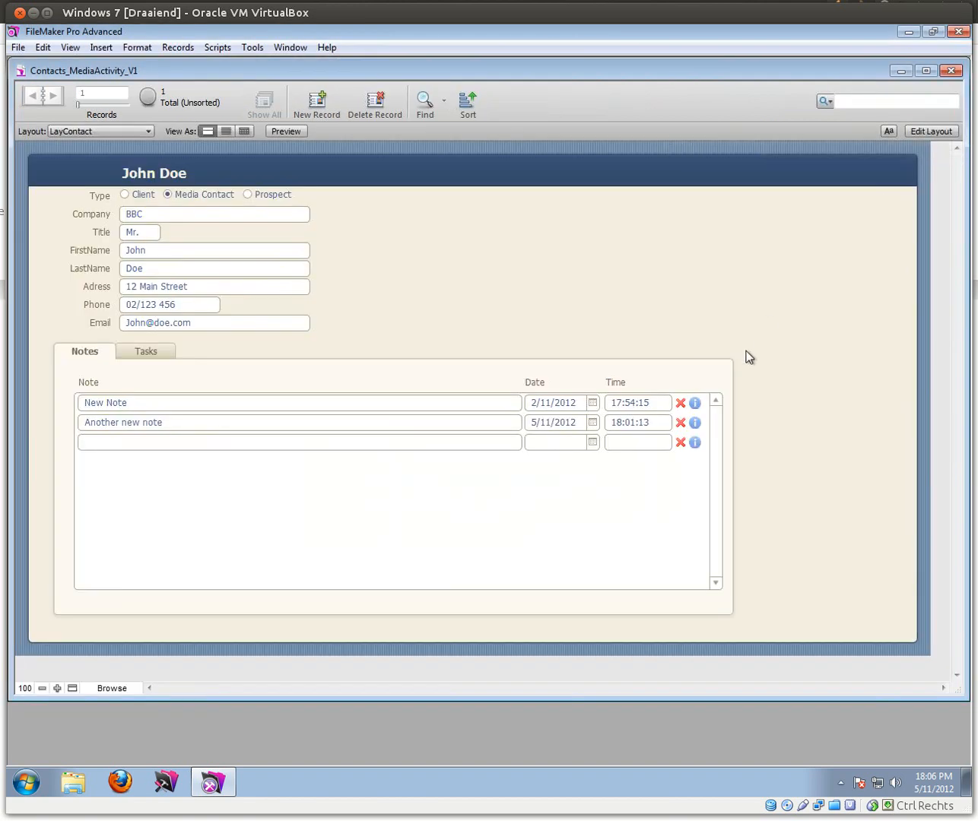
Step: Add a 'Number 2' task due 8/11/2012 marked Complete
left_click(139, 353)
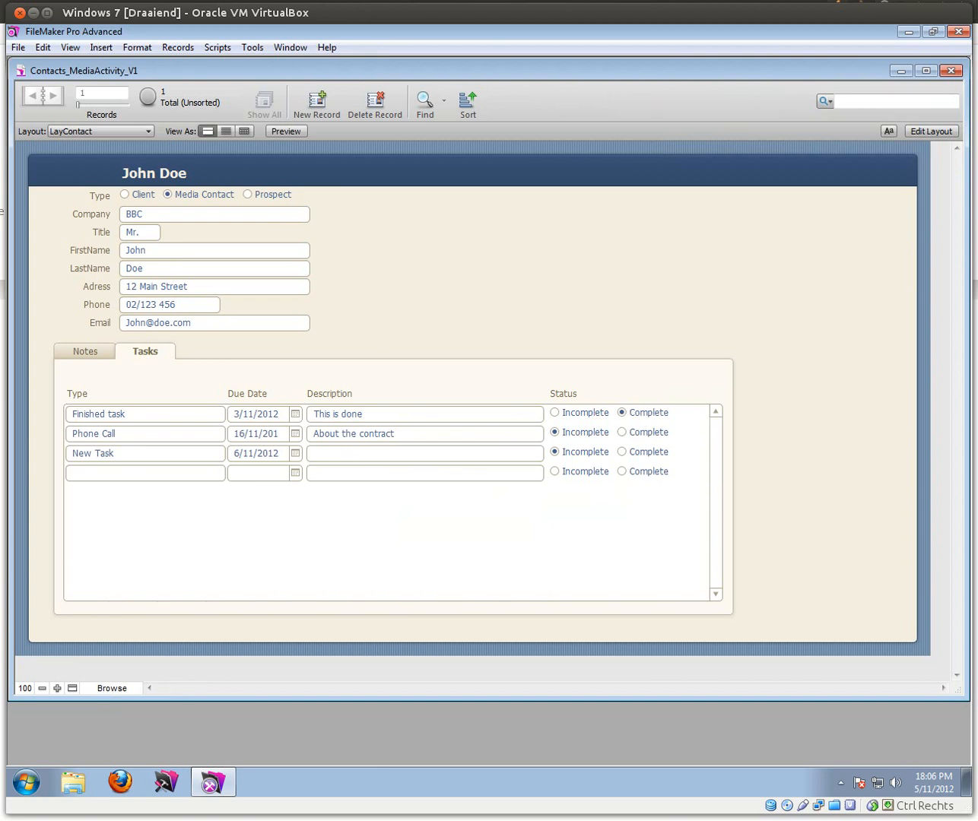
left_click(102, 472)
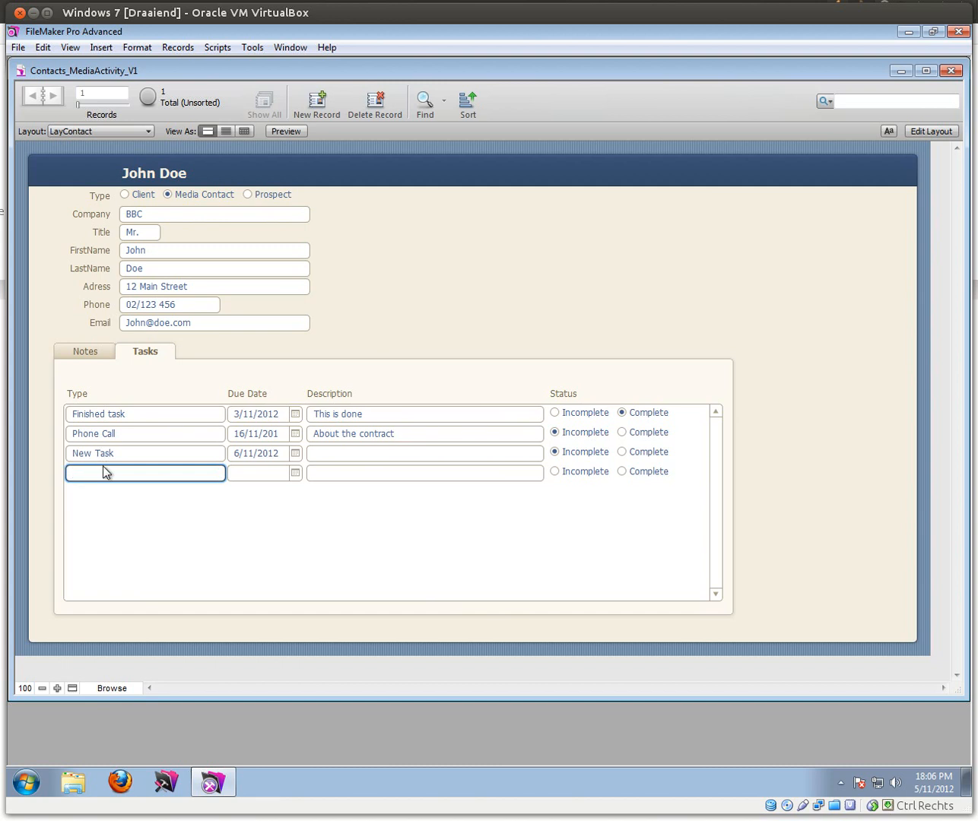
type("Number 2")
left_click(296, 473)
left_click(313, 537)
left_click(621, 472)
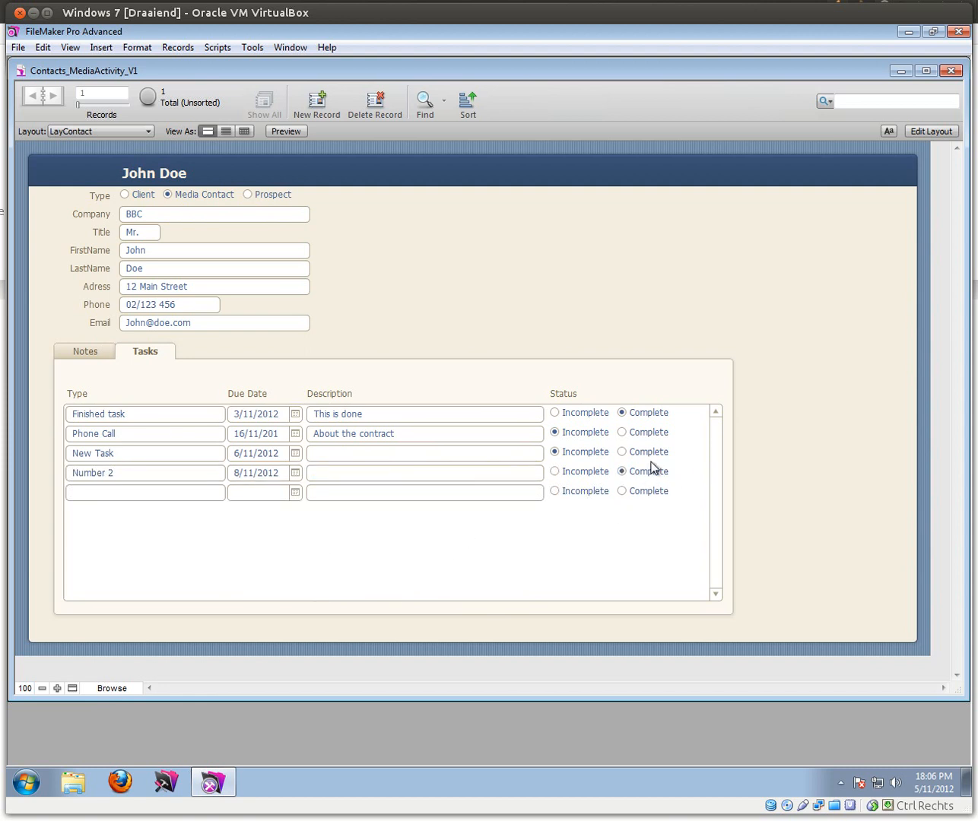
left_click(656, 297)
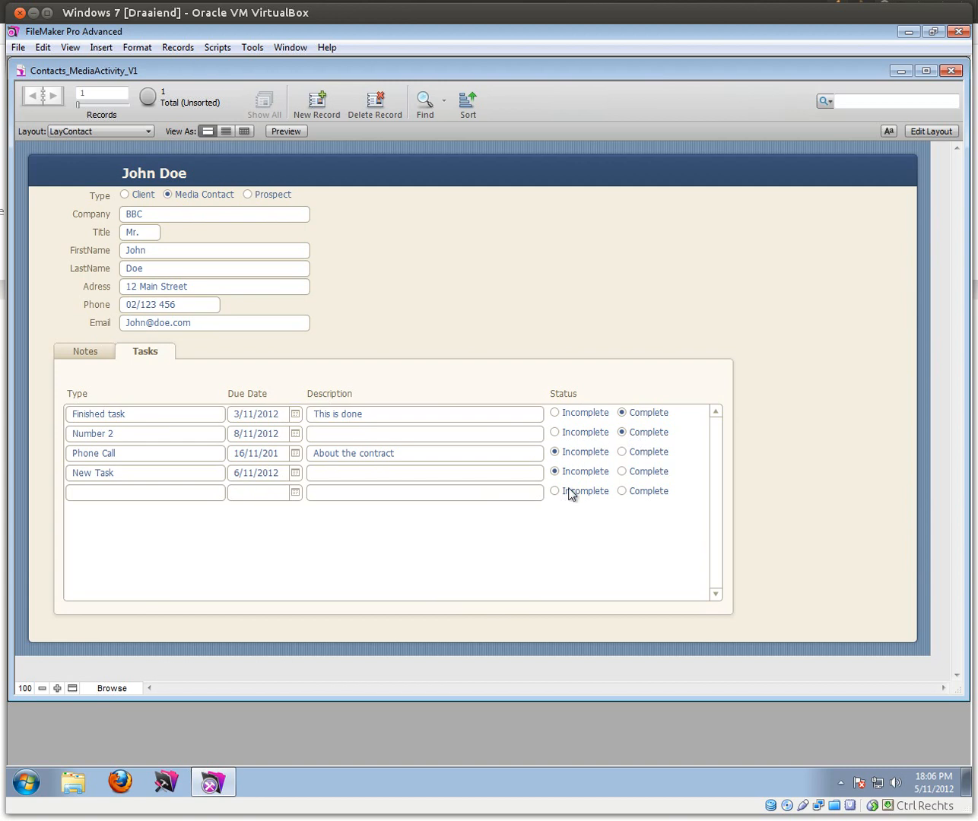
left_click(926, 134)
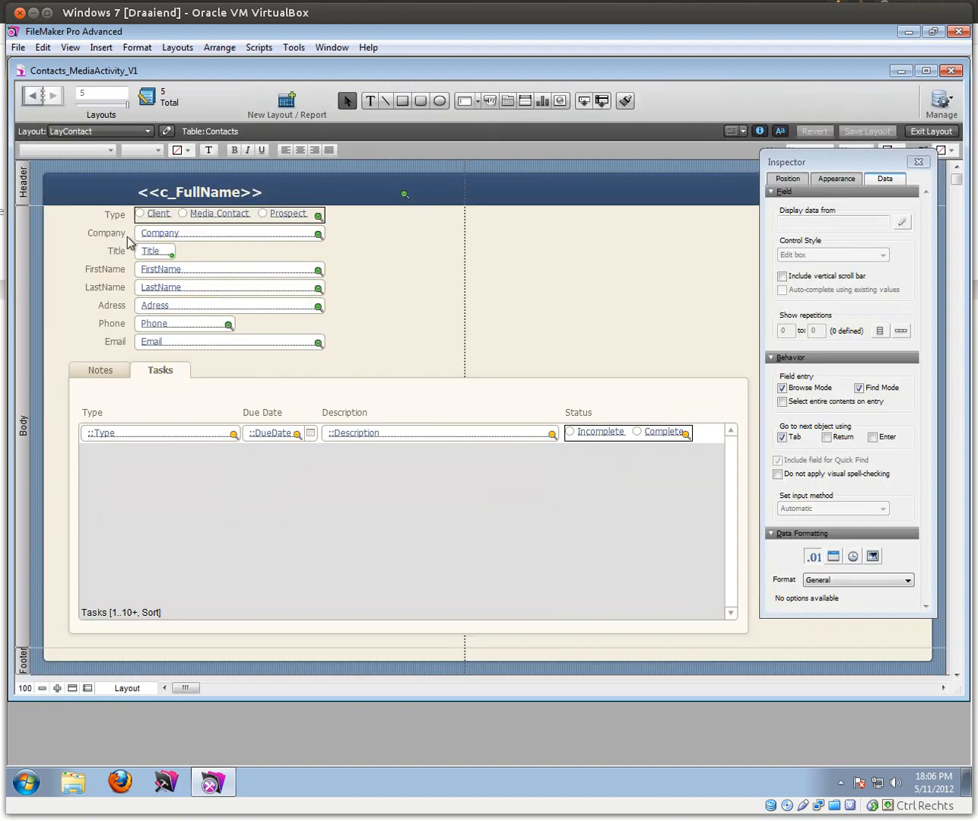
Step: Change the Tasks portal sort to Status in descending order
double_click(260, 502)
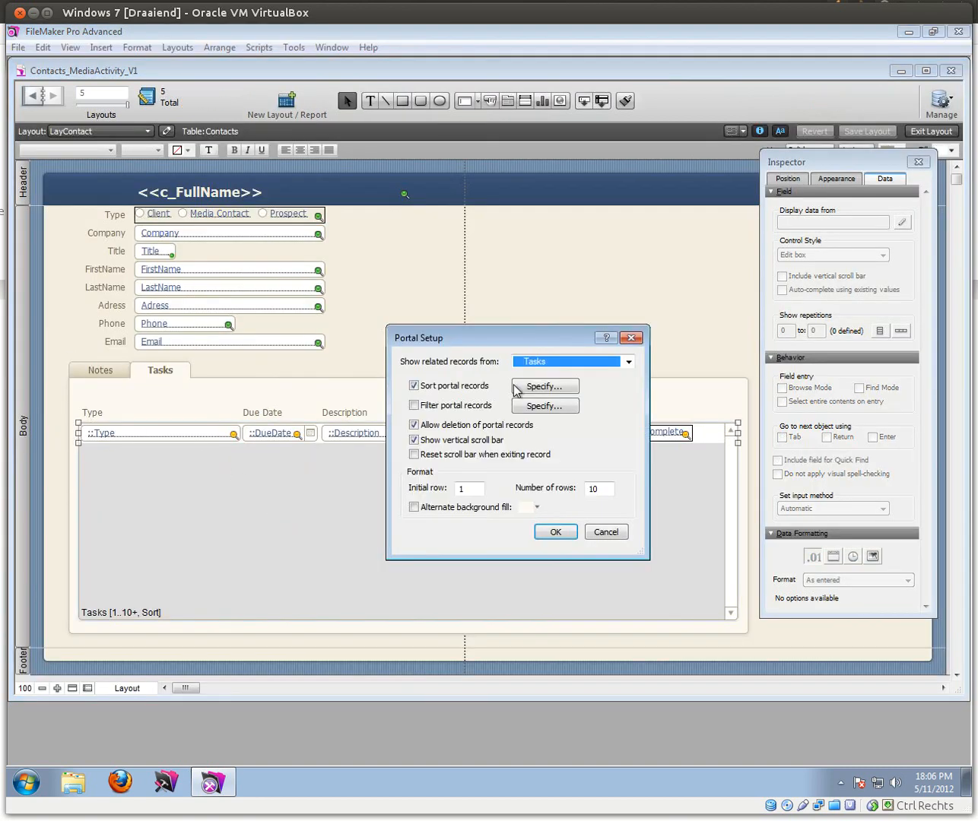
left_click(551, 387)
left_click(546, 297)
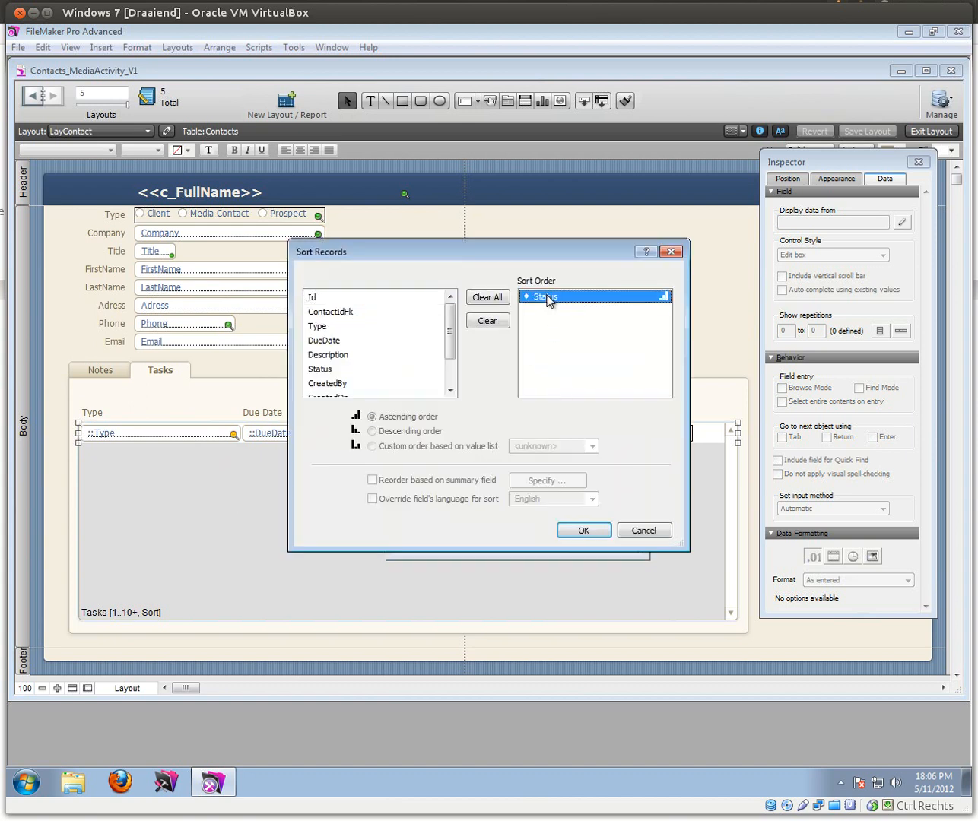
left_click(372, 430)
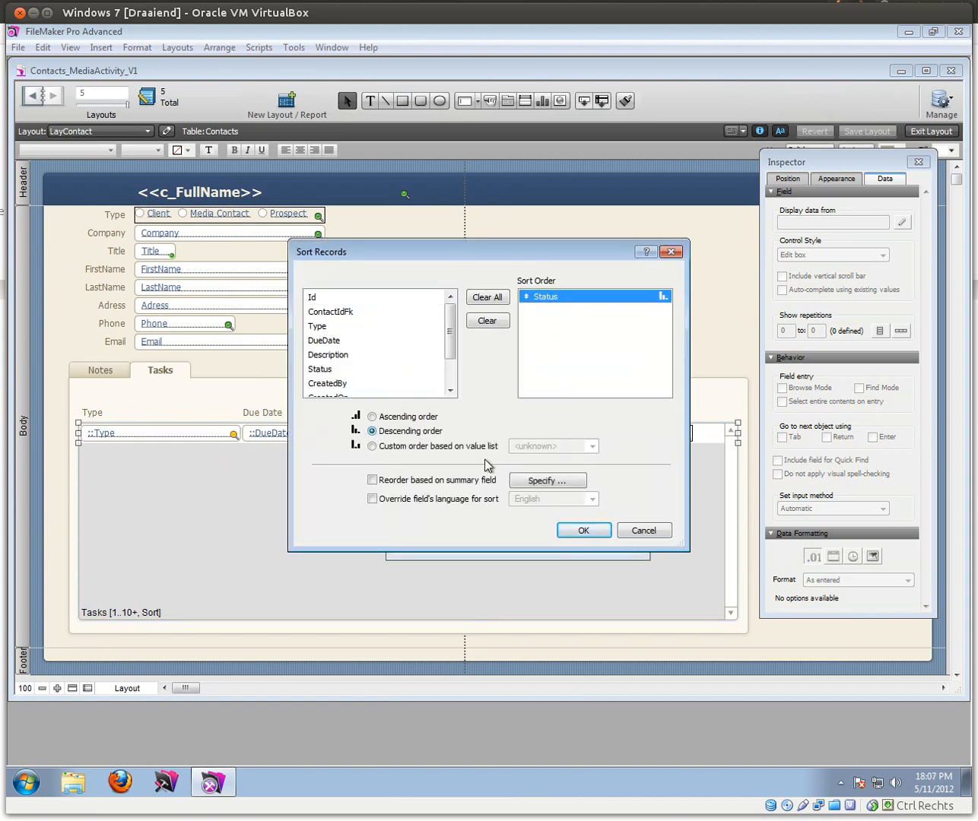
left_click(582, 530)
left_click(562, 532)
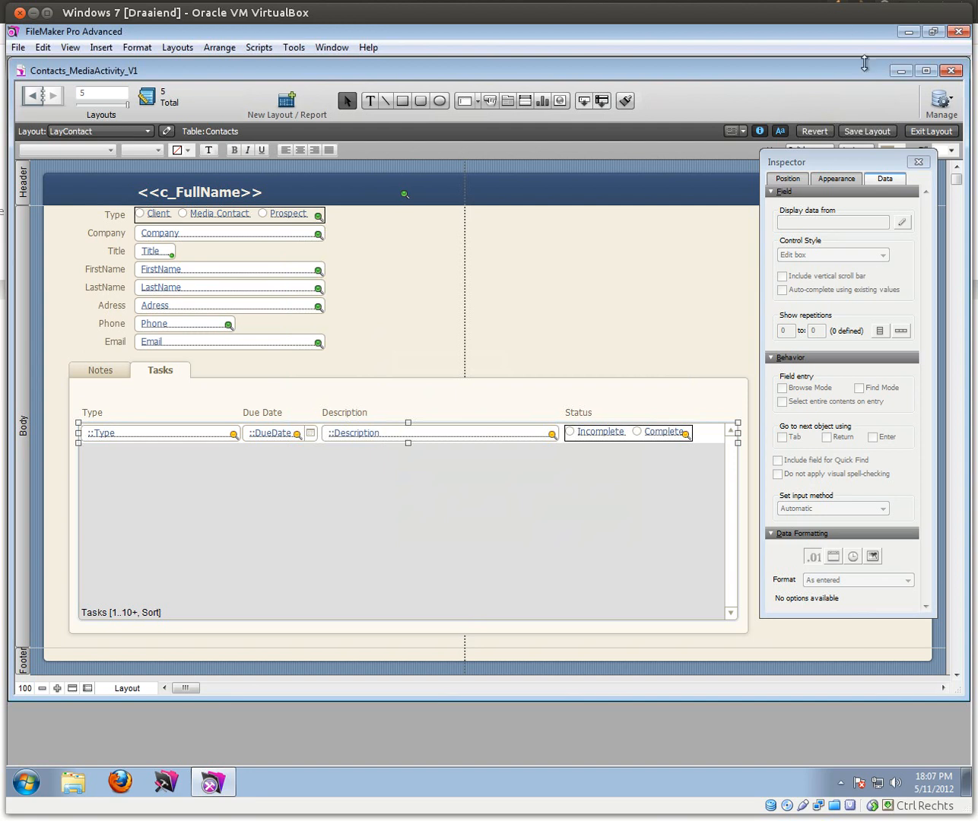
left_click(912, 132)
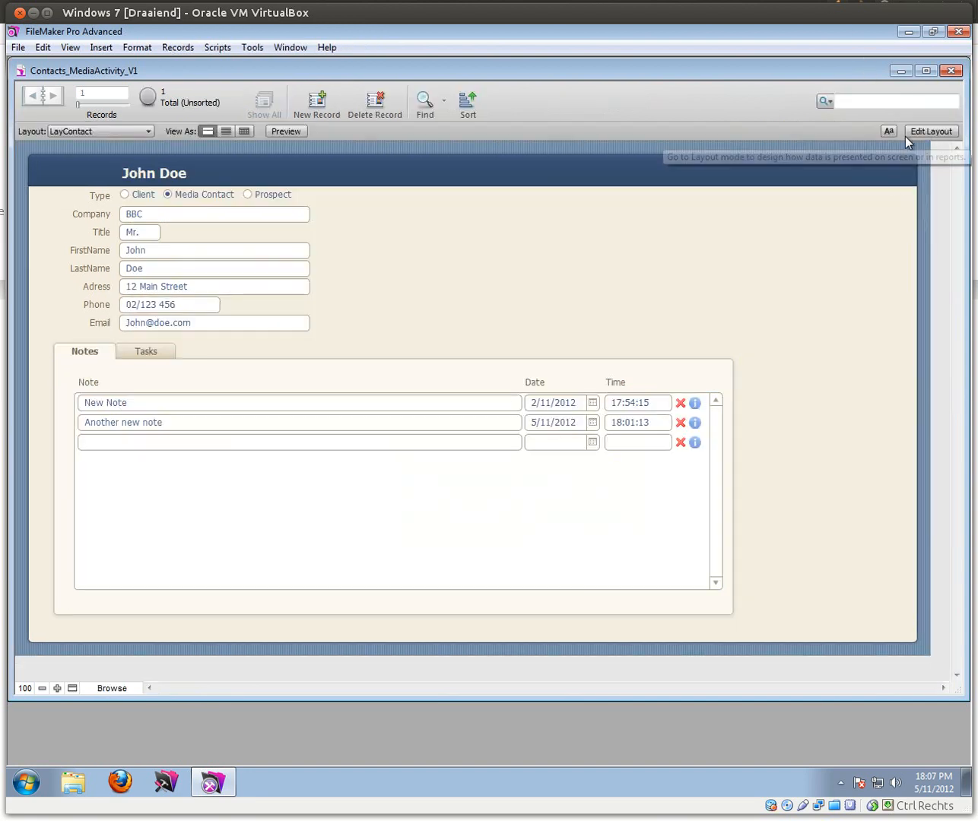
Step: Set the Number 2 task's Status to Complete
left_click(152, 352)
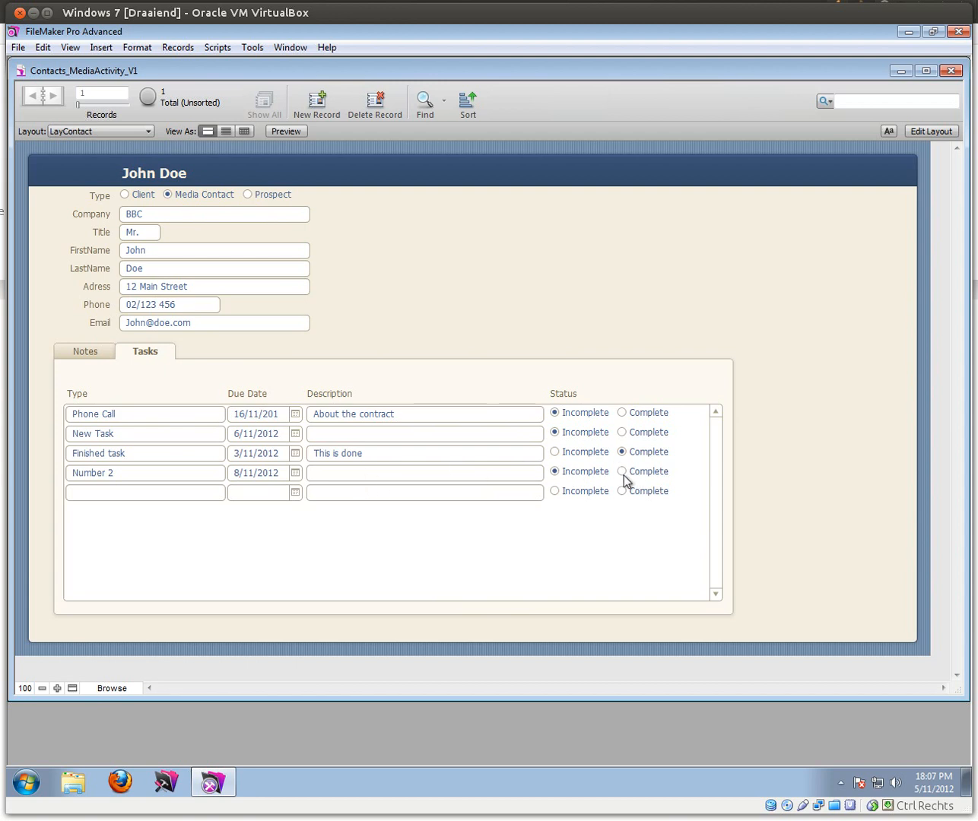
left_click(621, 375)
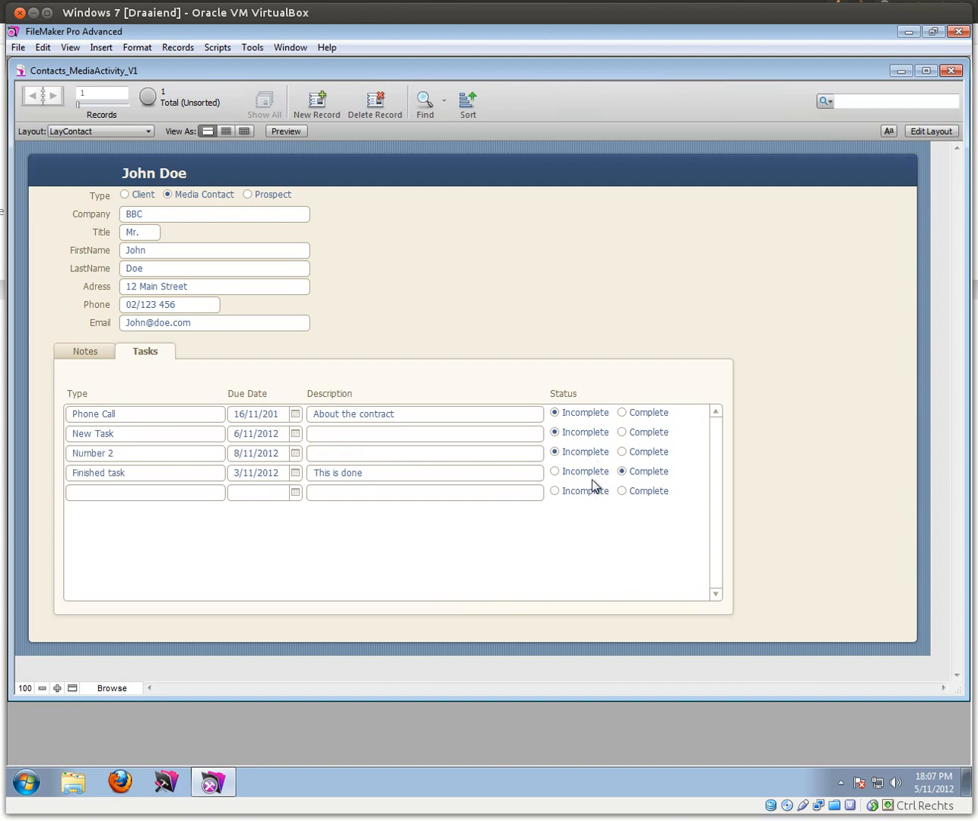
left_click(622, 453)
Step: Turn on an OnObjectModify script trigger for the task Status field
left_click(927, 130)
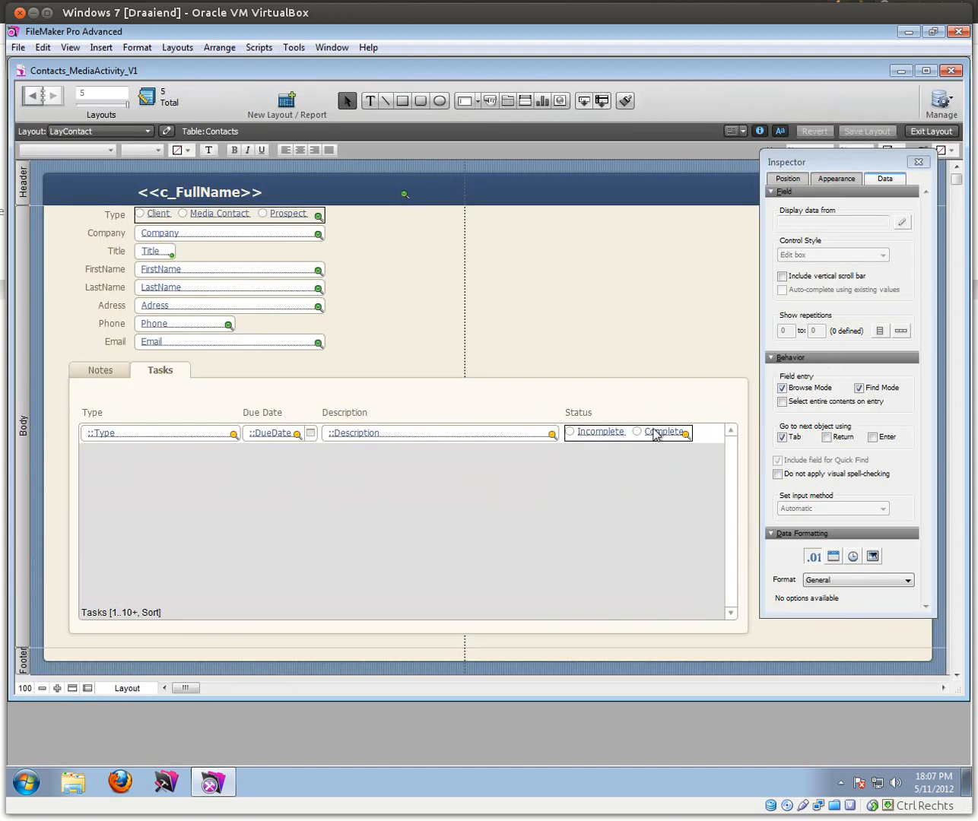
left_click(593, 435)
right_click(597, 435)
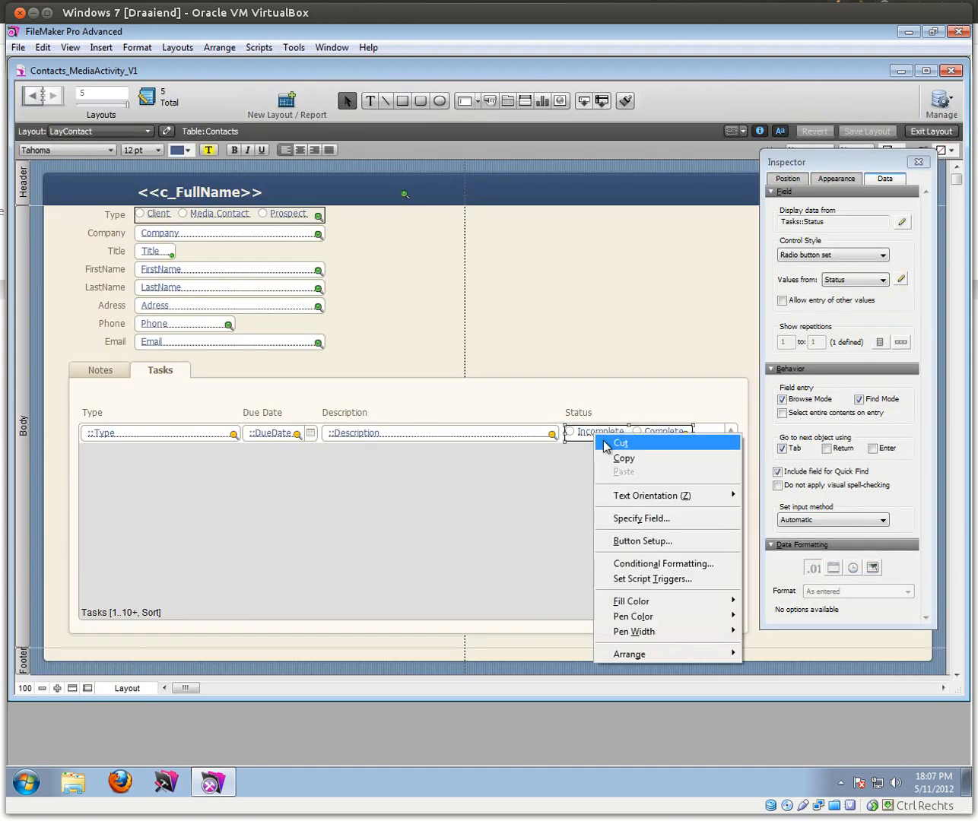
left_click(642, 579)
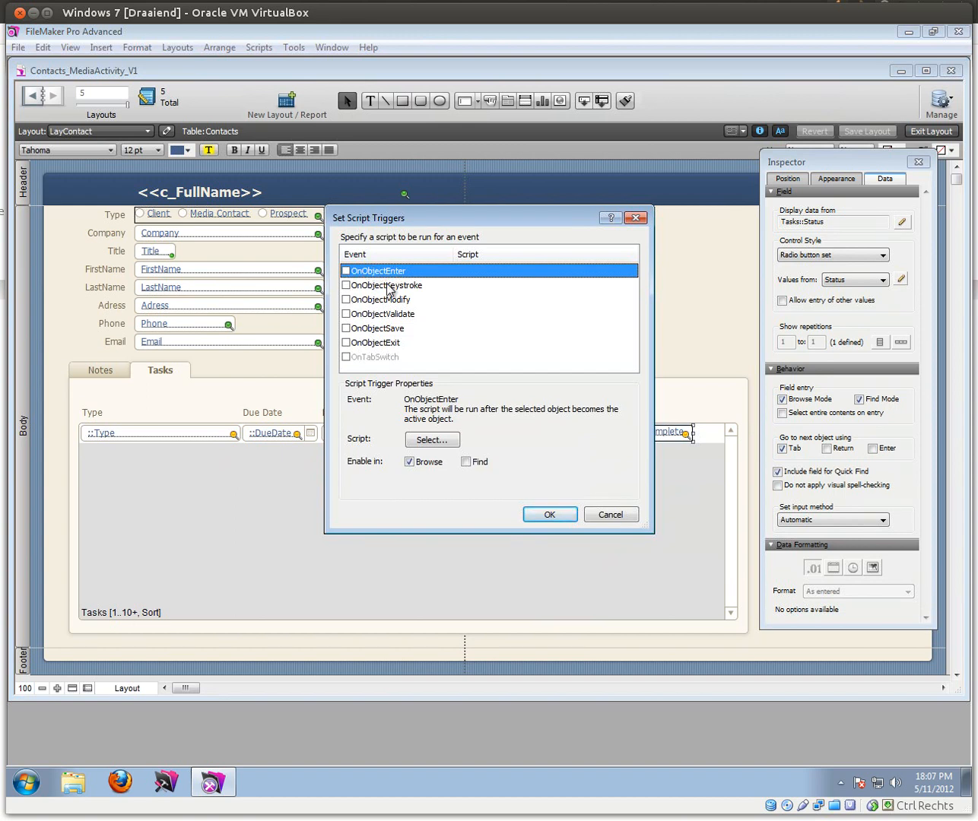
left_click(359, 301)
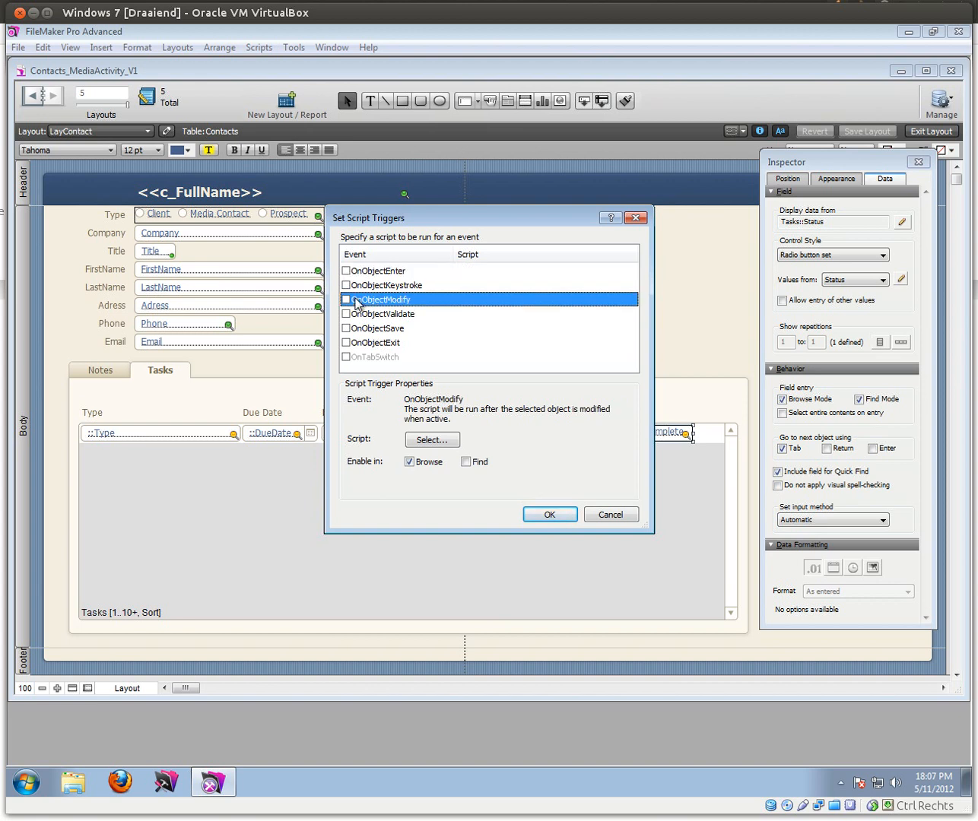
left_click_drag(414, 223, 321, 308)
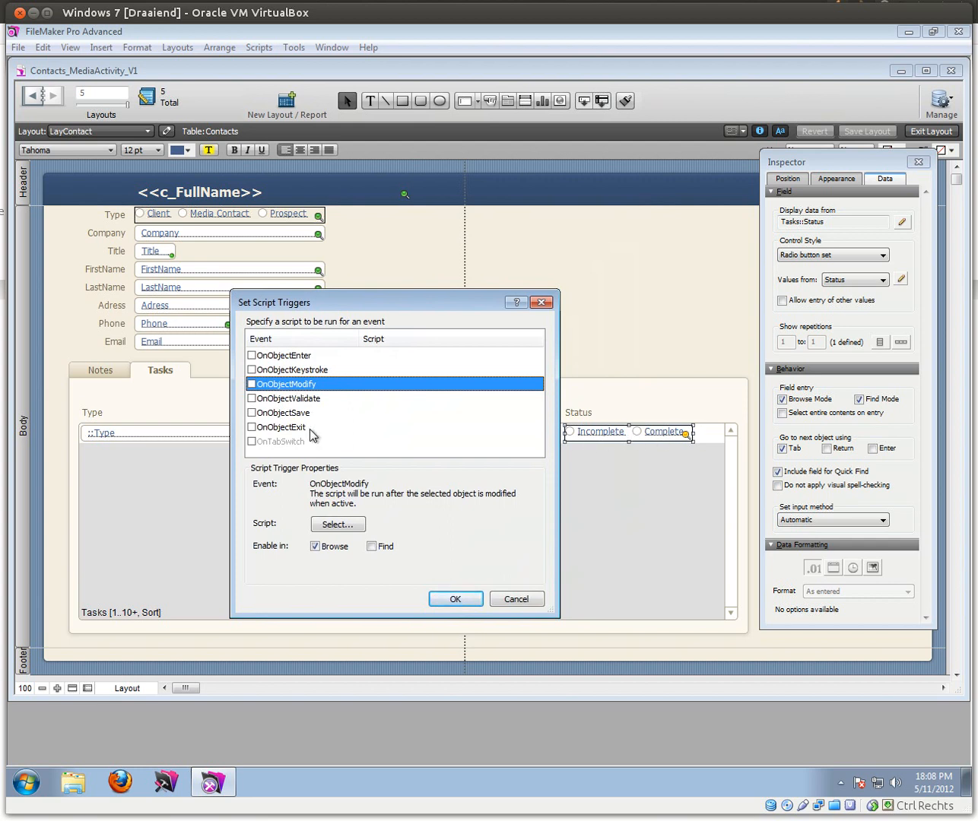
left_click(251, 384)
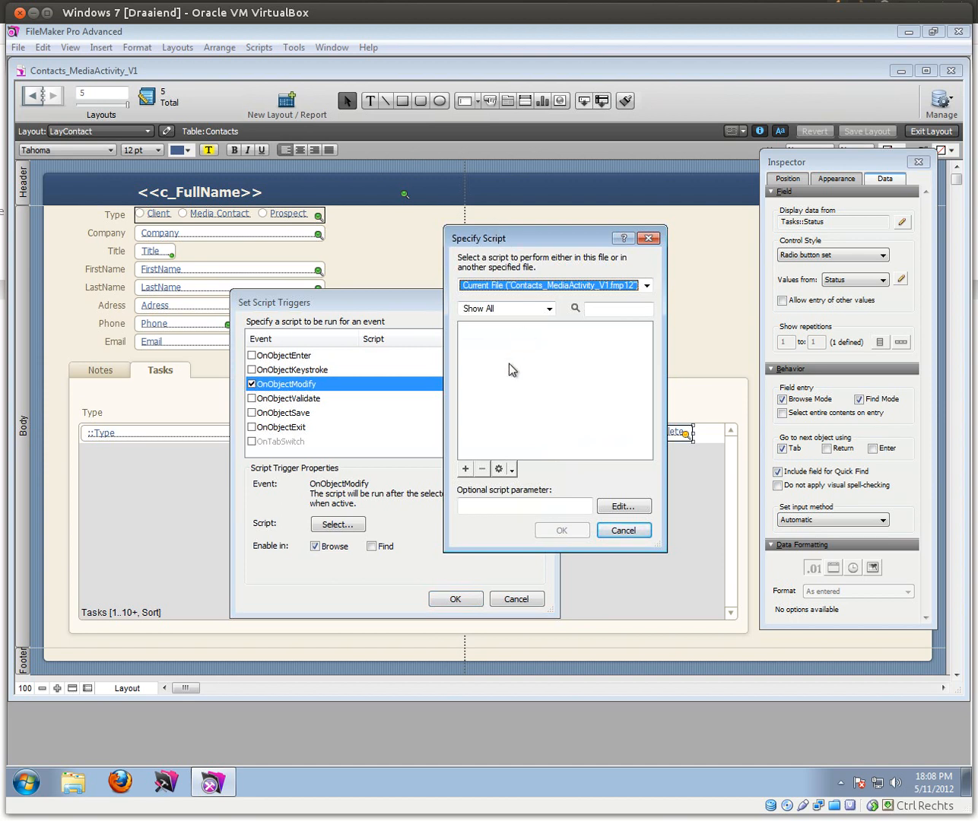
Step: Create a 'Commit Record' script with Commit Records/Requests without dialog and assign it to the trigger
left_click(466, 469)
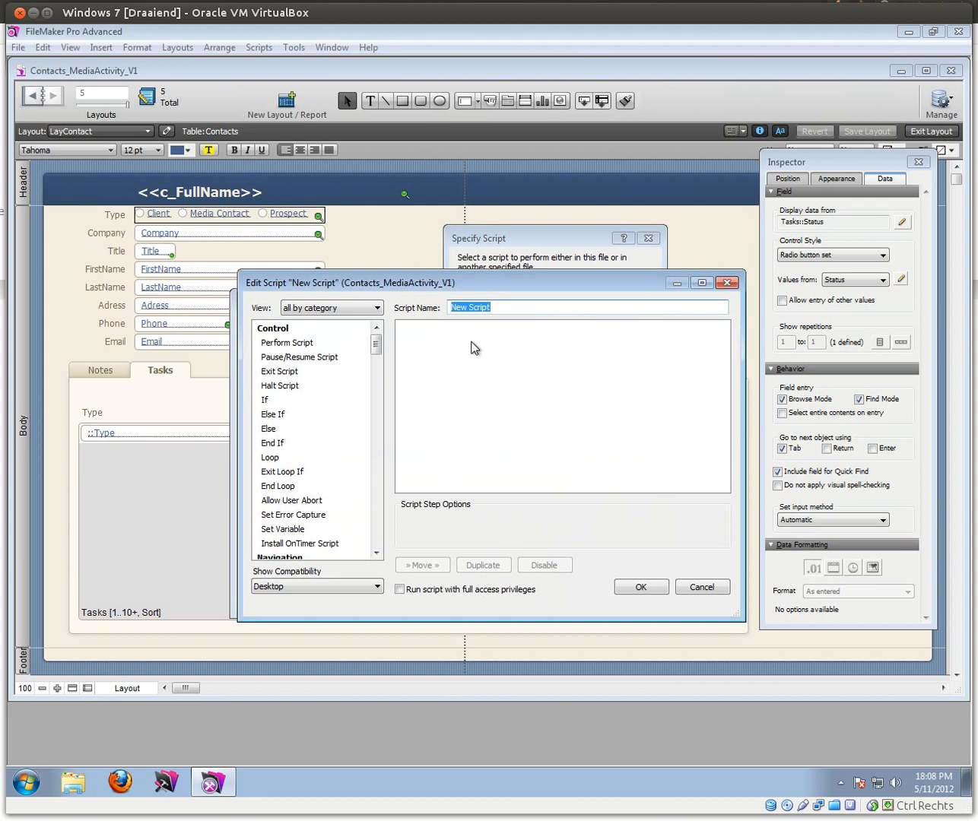
type("Commit Record")
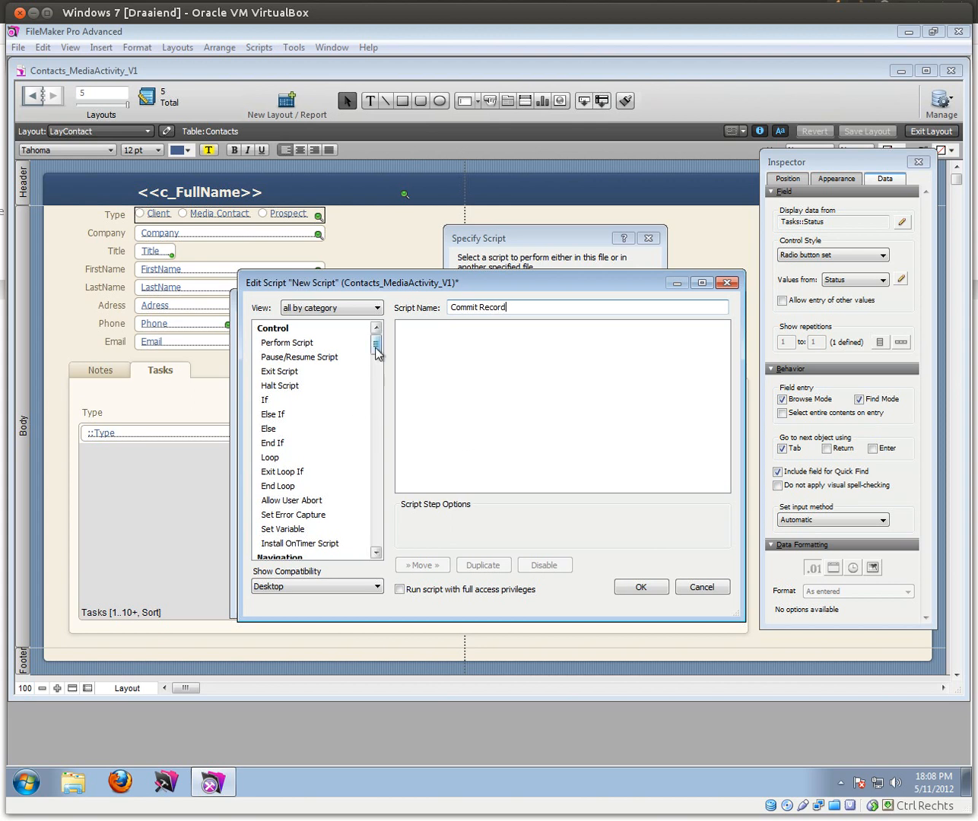
left_click_drag(375, 348, 376, 416)
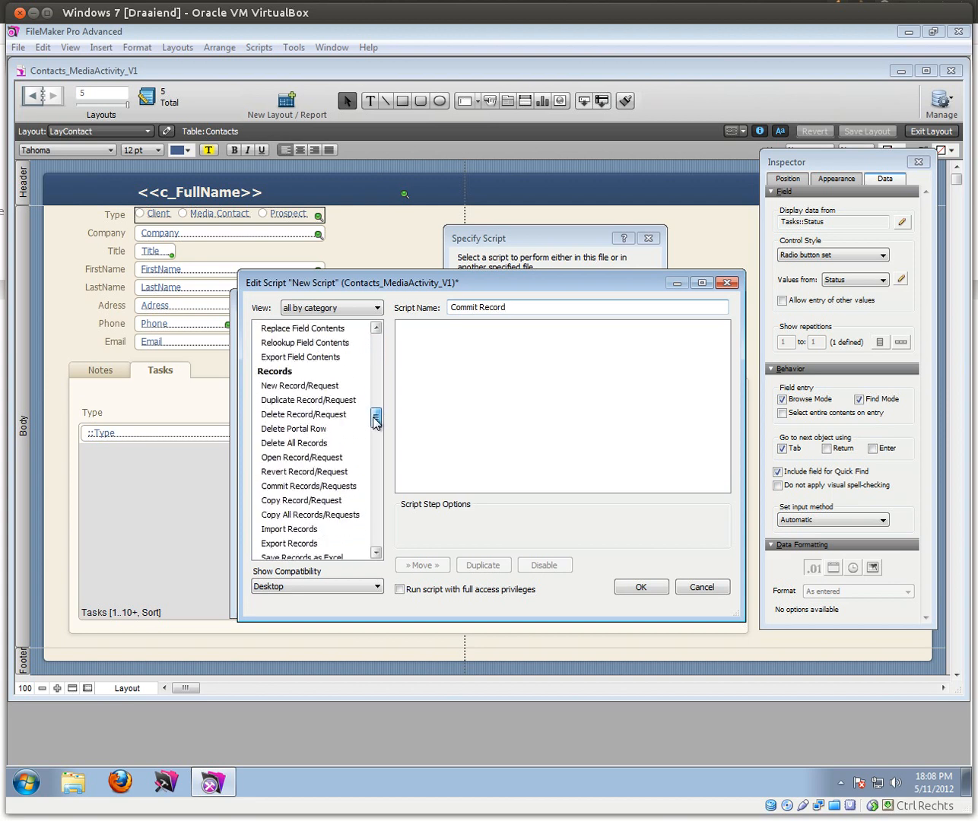
double_click(297, 486)
left_click(406, 536)
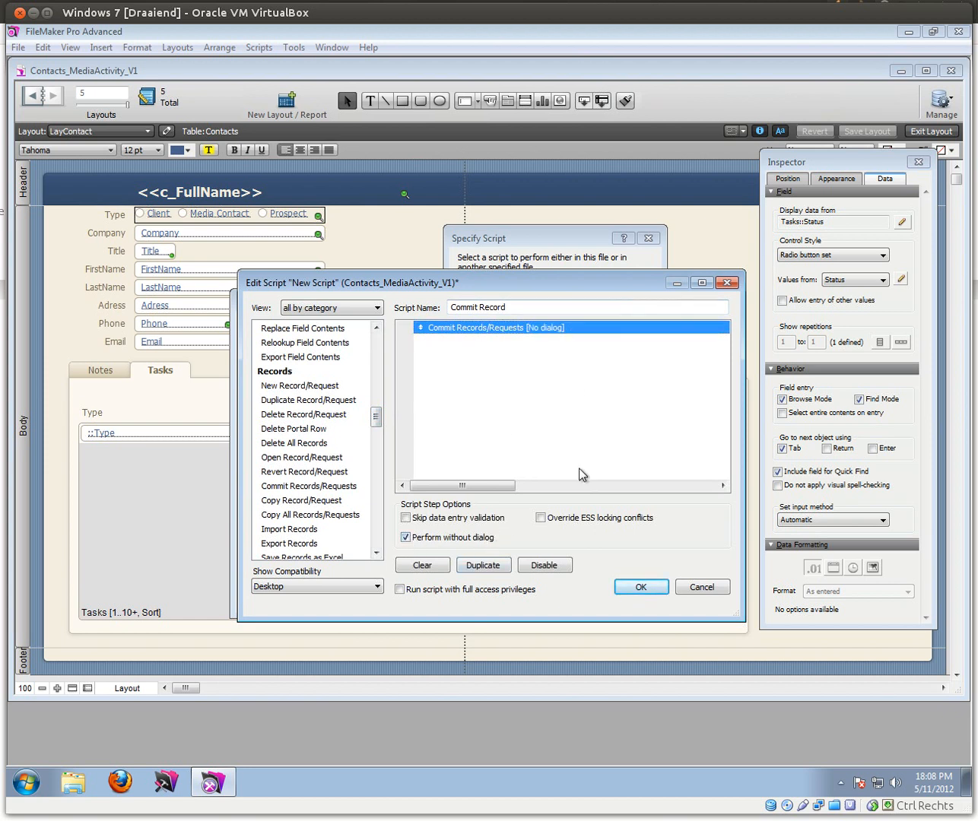
left_click(638, 588)
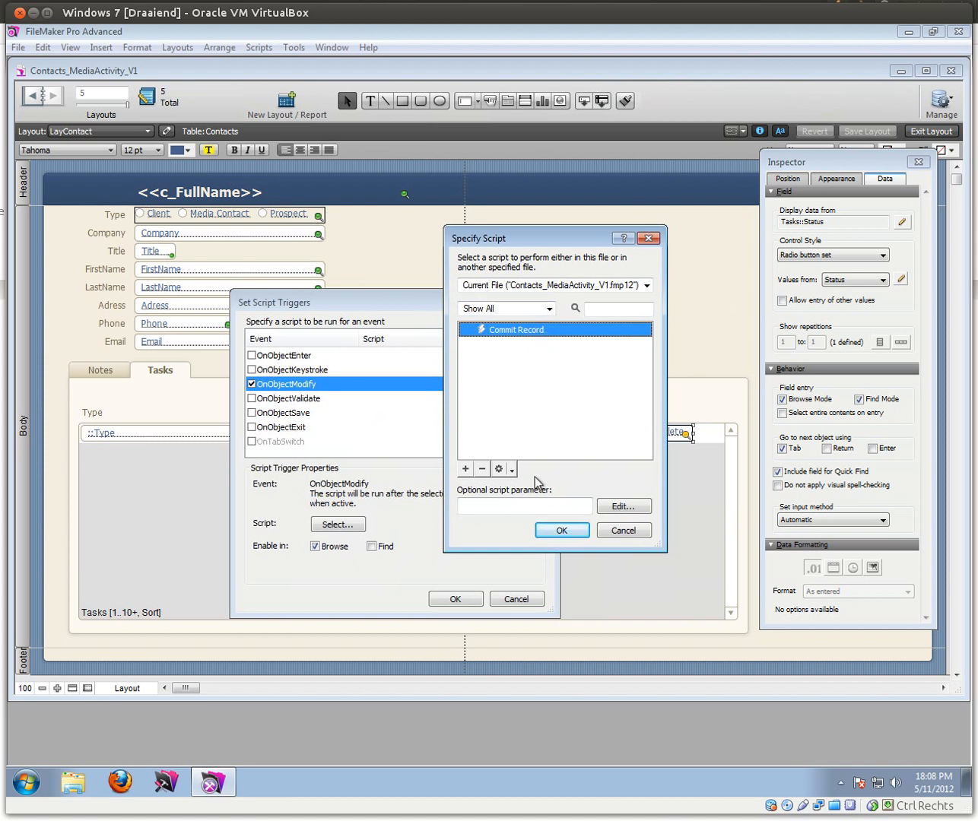
left_click(564, 530)
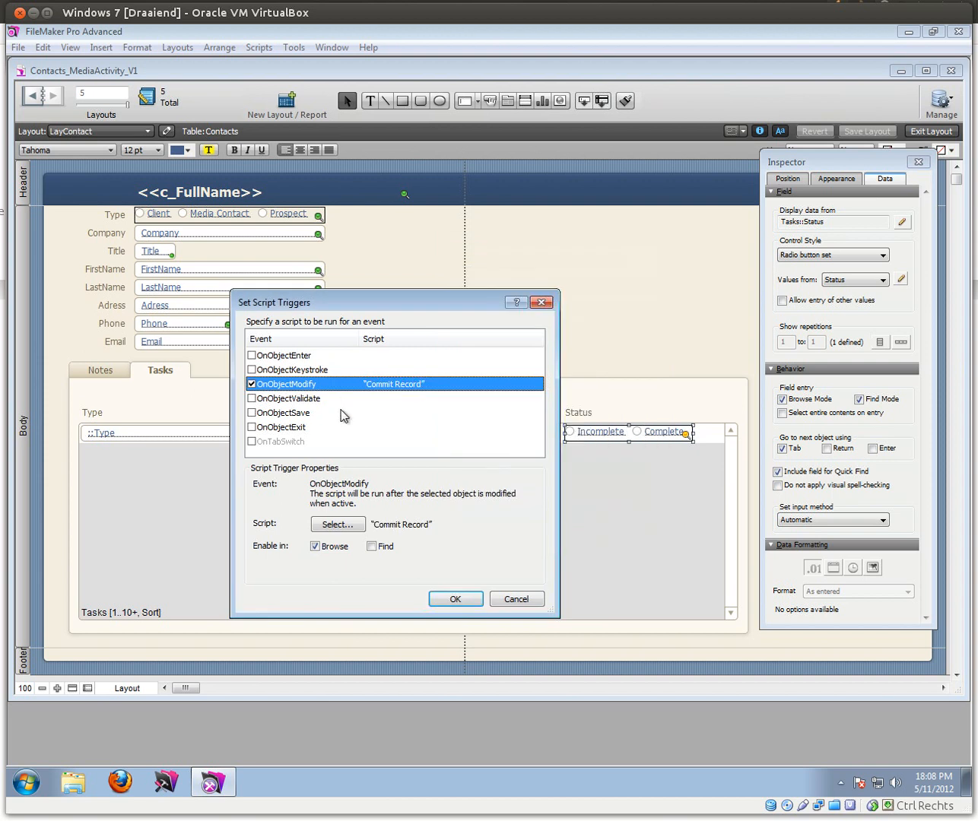
left_click(453, 599)
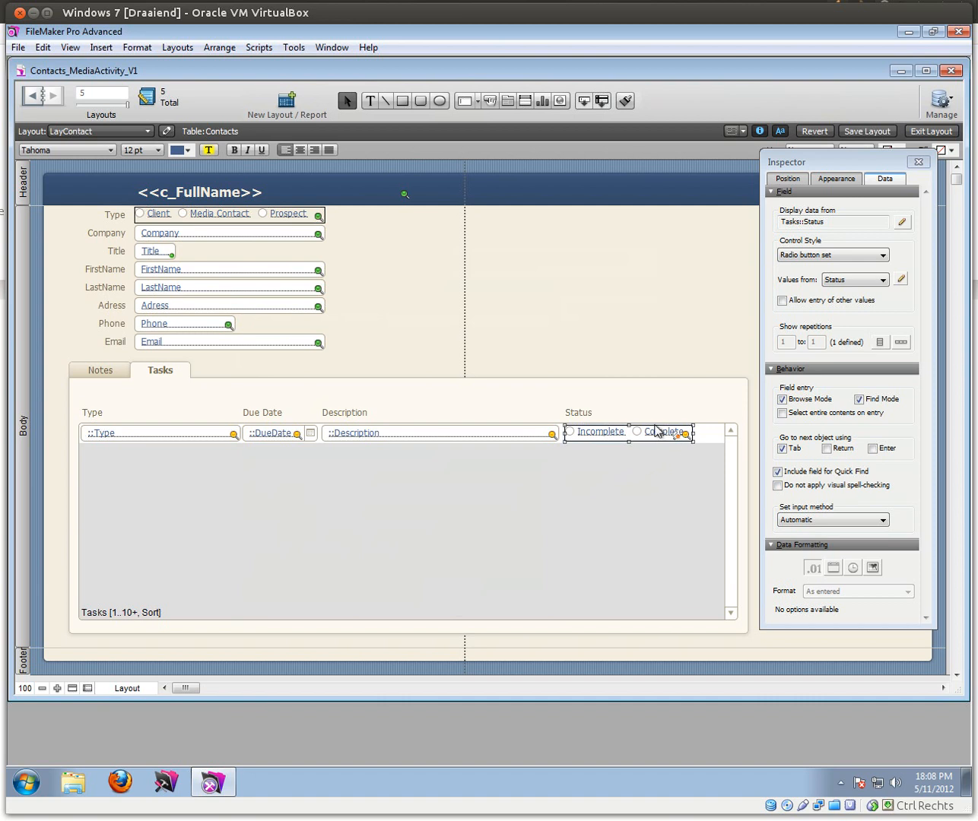
Step: Mark Number 2 Incomplete and Phone Call Complete to confirm the tasks re-sort
left_click(930, 131)
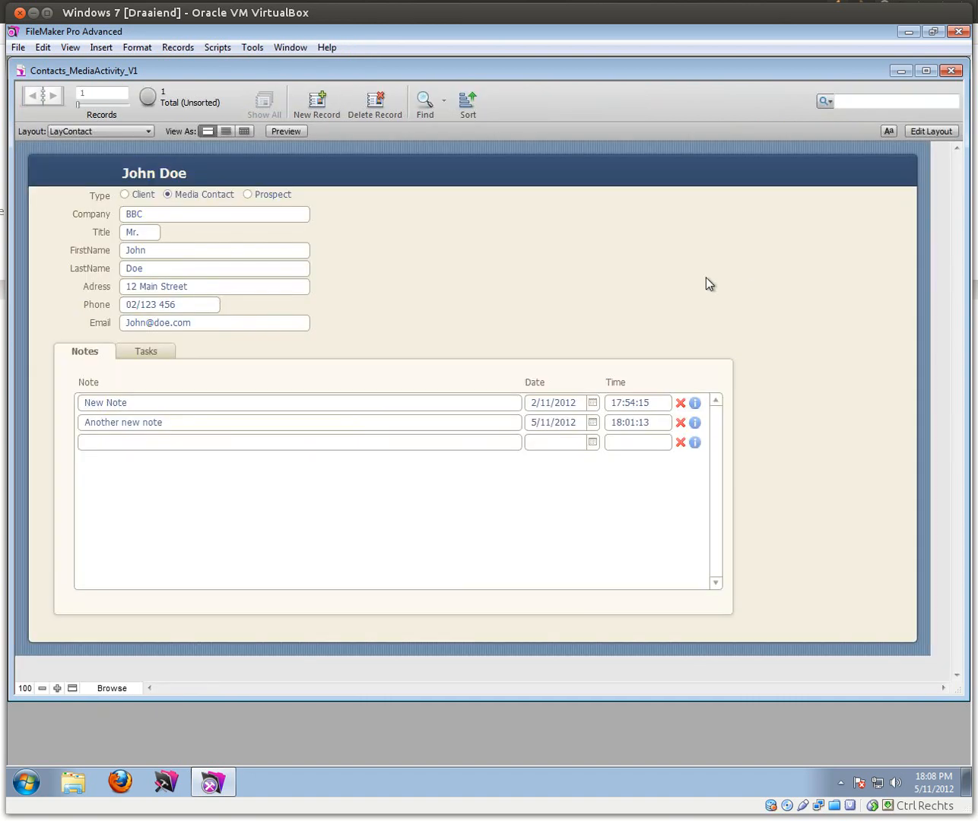
left_click(158, 354)
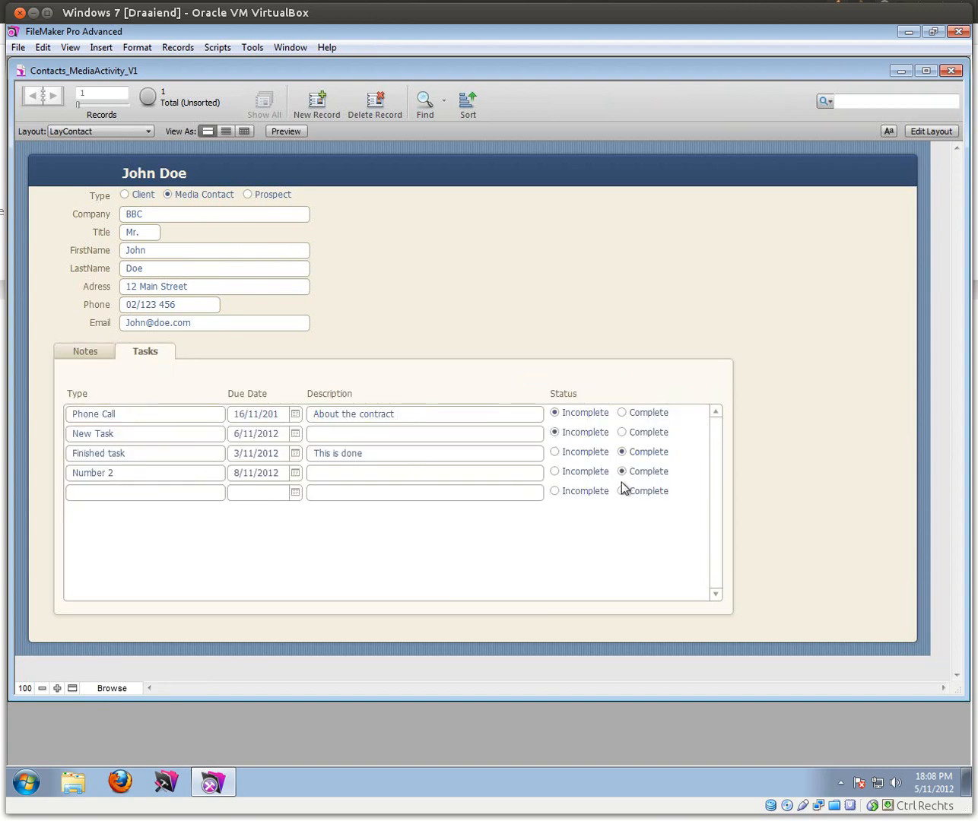
left_click(555, 471)
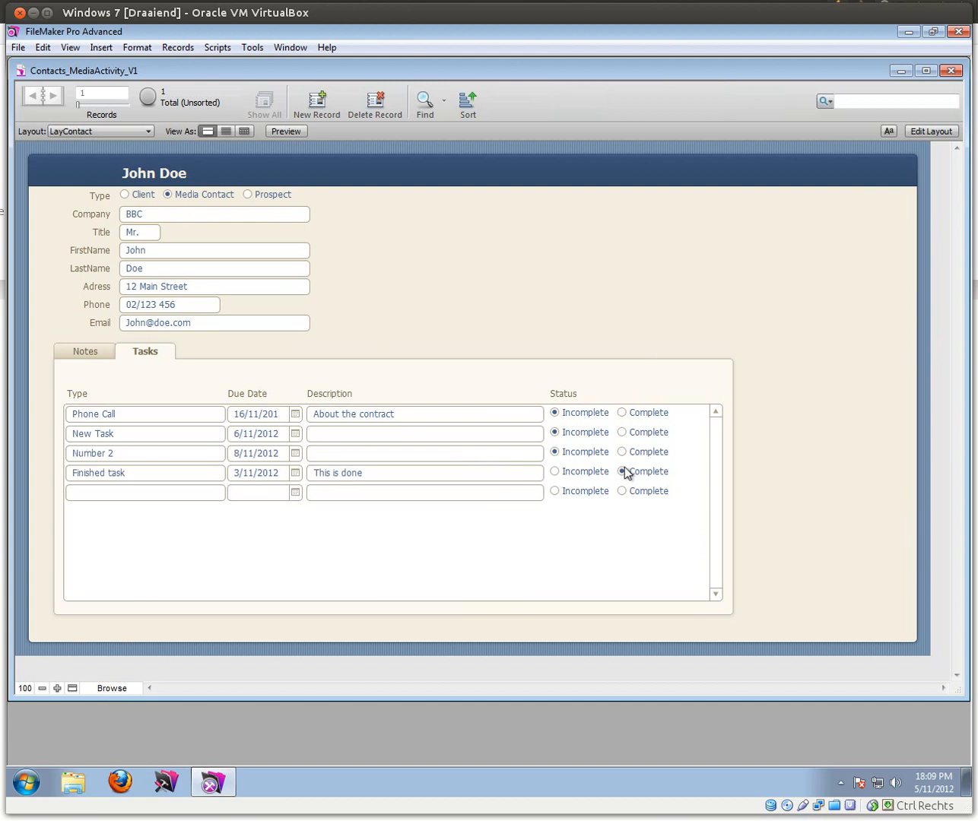
left_click(623, 413)
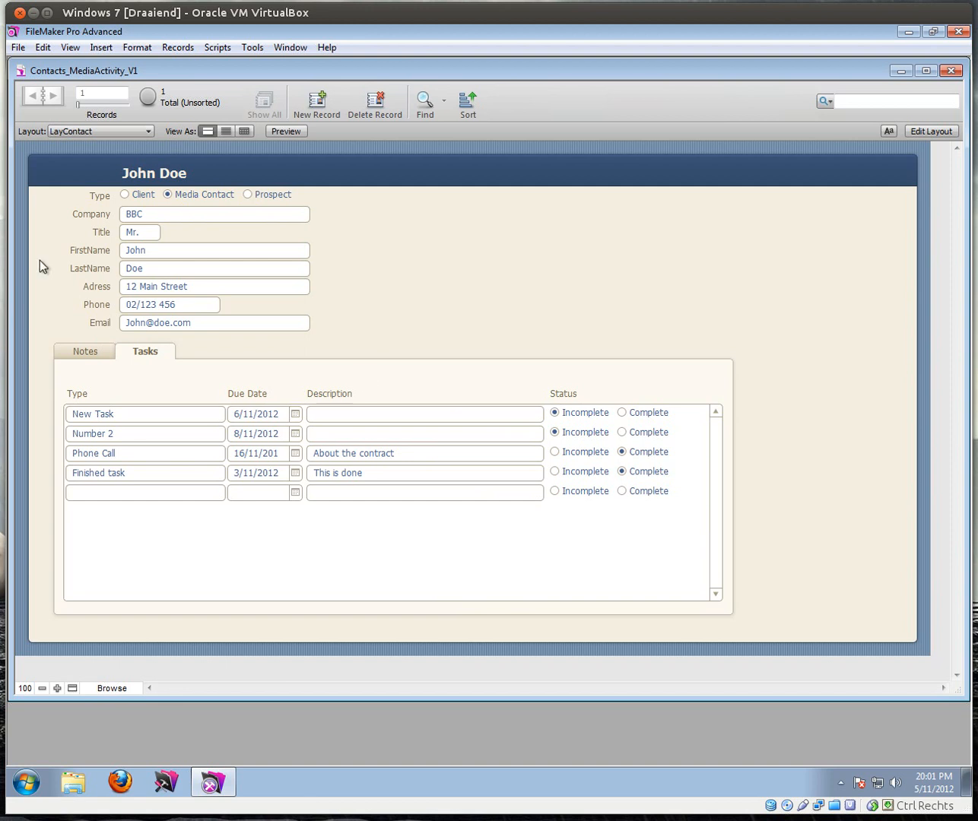
left_click(17, 48)
Step: Create a Text field named Status_Selector in the Contacts table through Manage Database
mouse_move(147, 175)
left_click(206, 179)
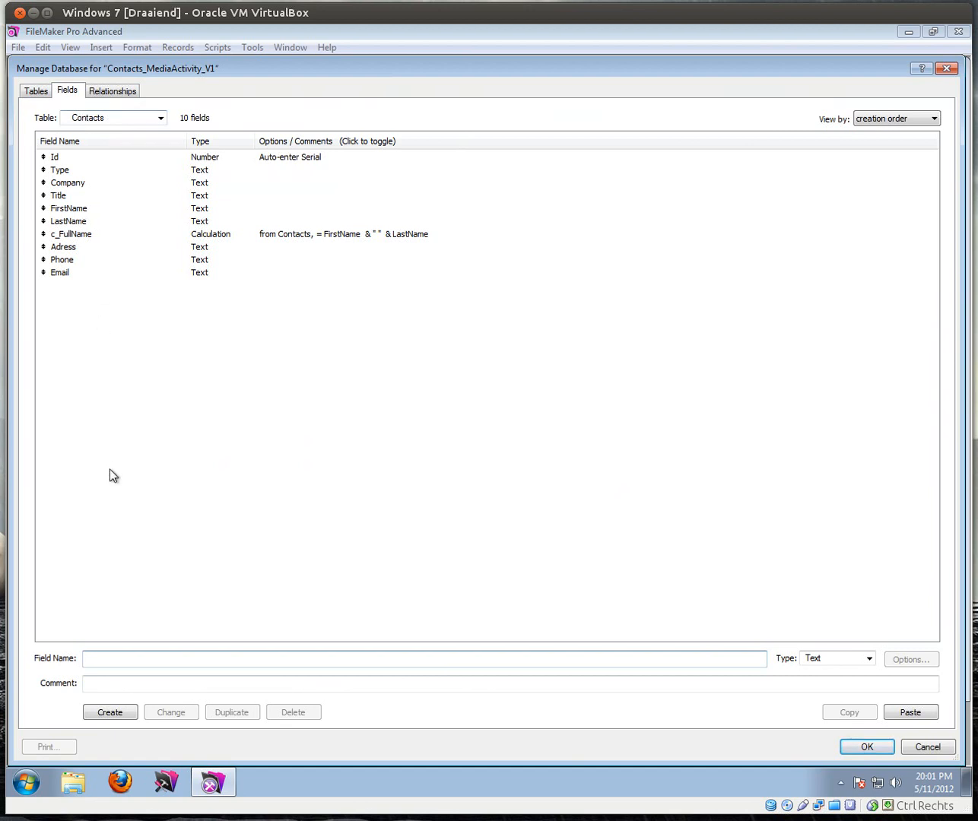
type("Status_S")
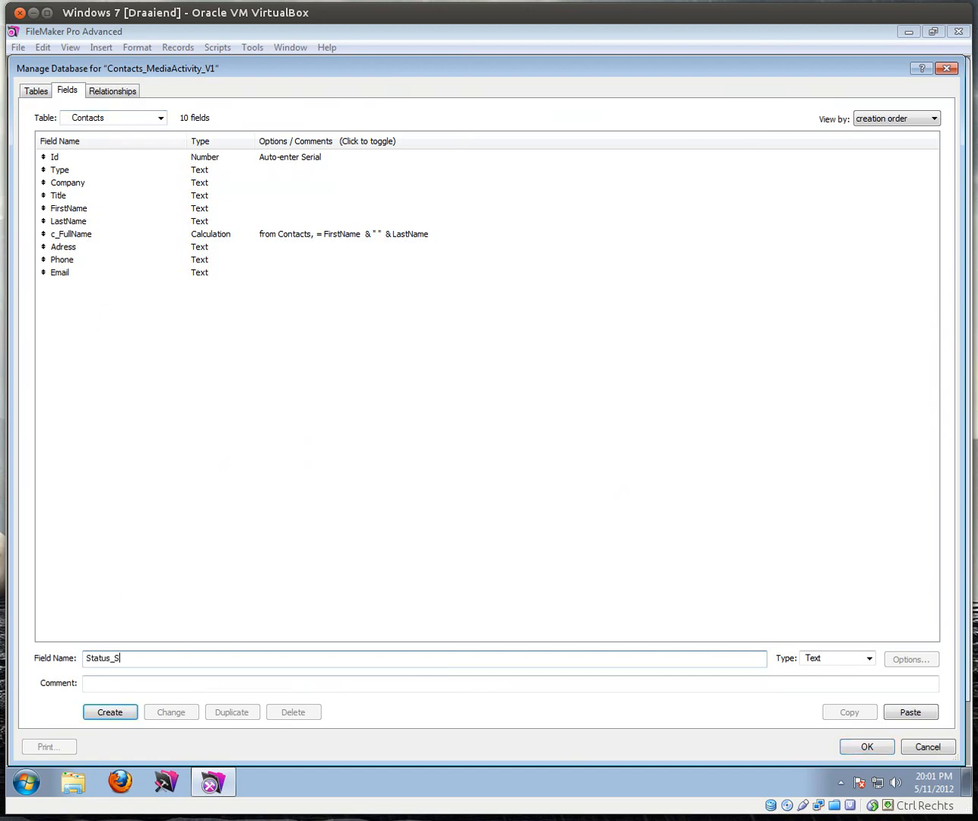
type("elector")
left_click(110, 713)
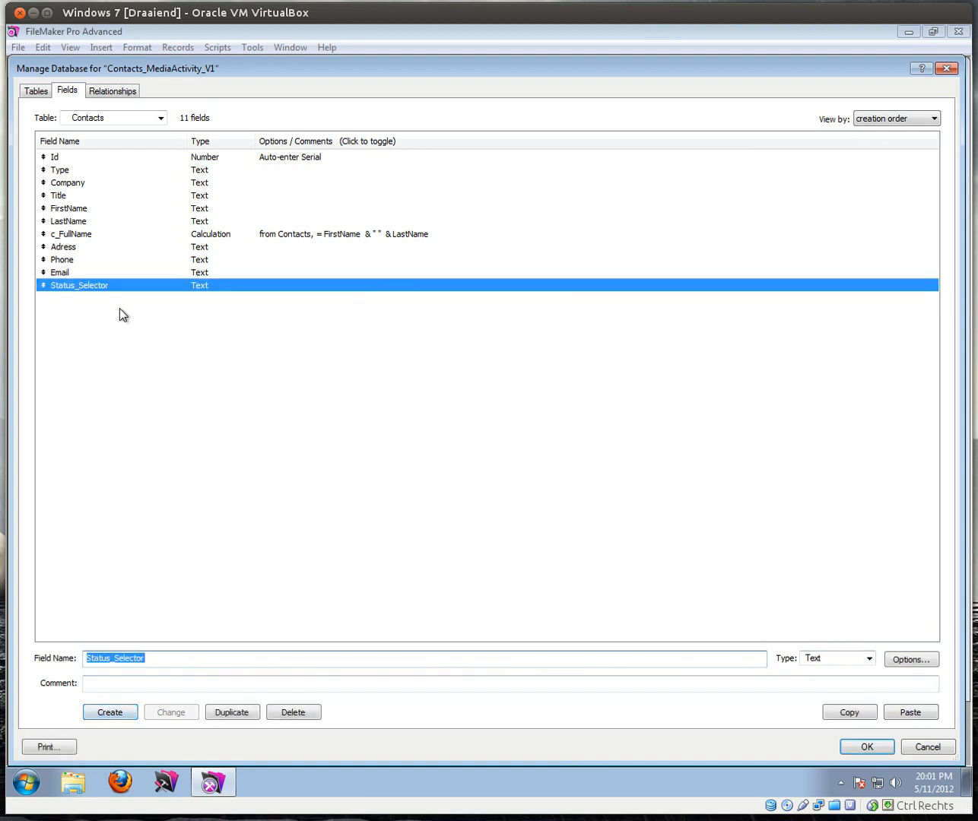
left_click(867, 747)
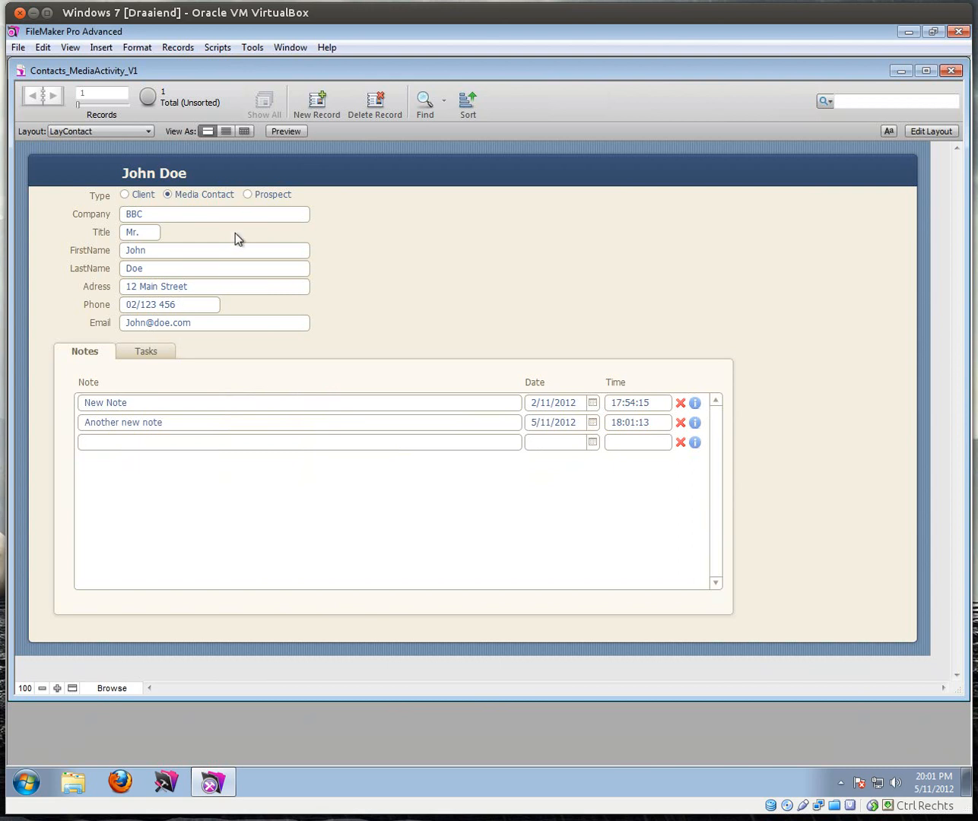
Step: In Layout mode, place a Status_Selector field above the Tasks portal
left_click(916, 131)
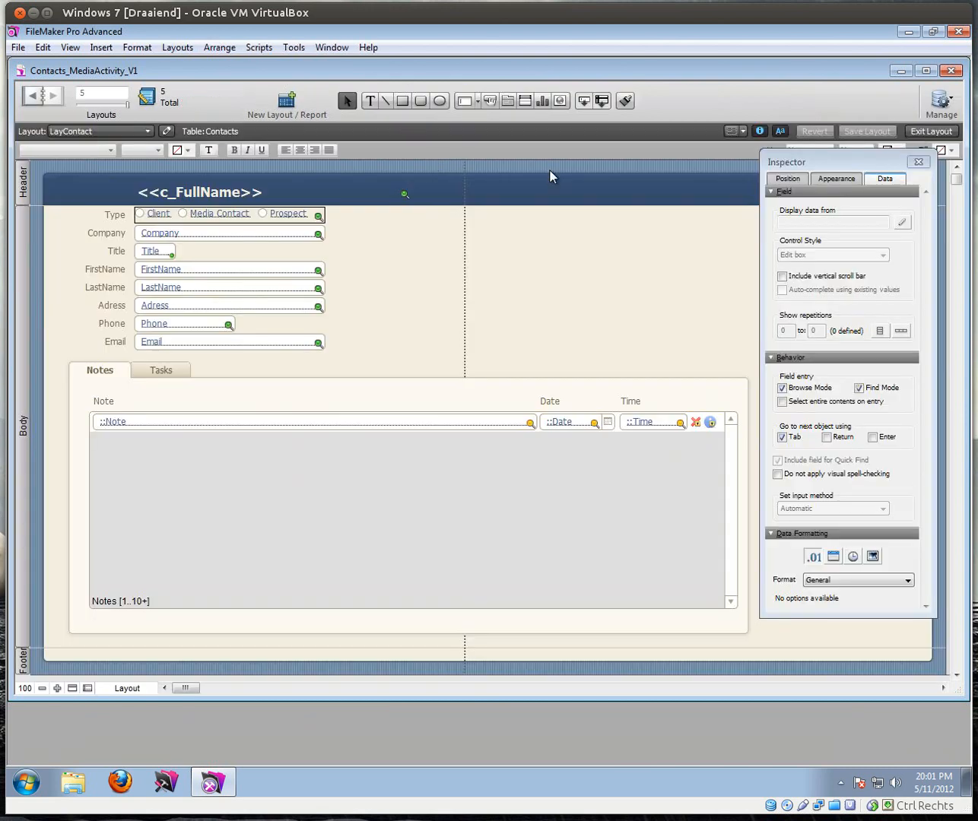
left_click(163, 371)
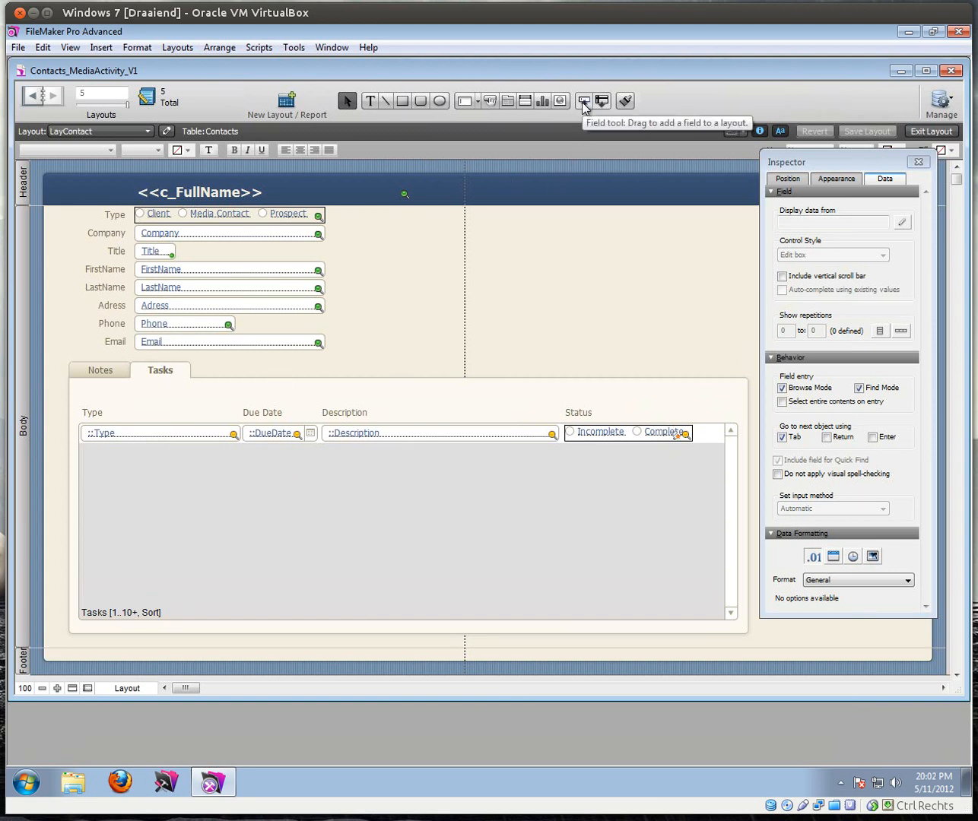
left_click_drag(582, 104, 279, 392)
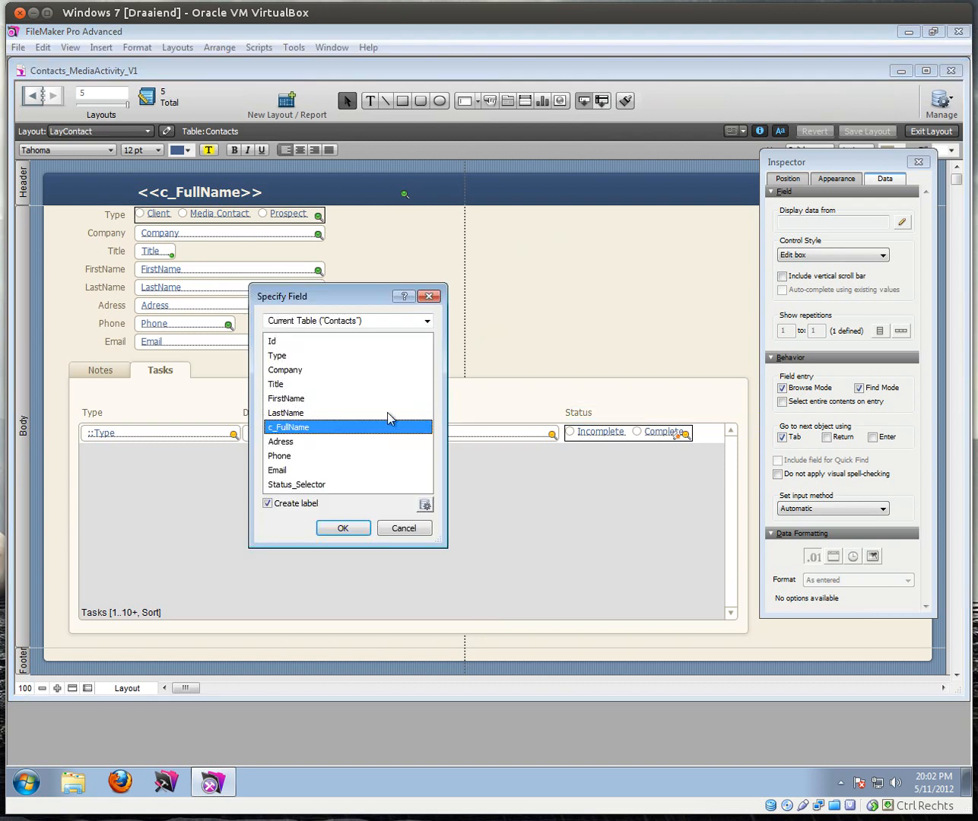
left_click(284, 485)
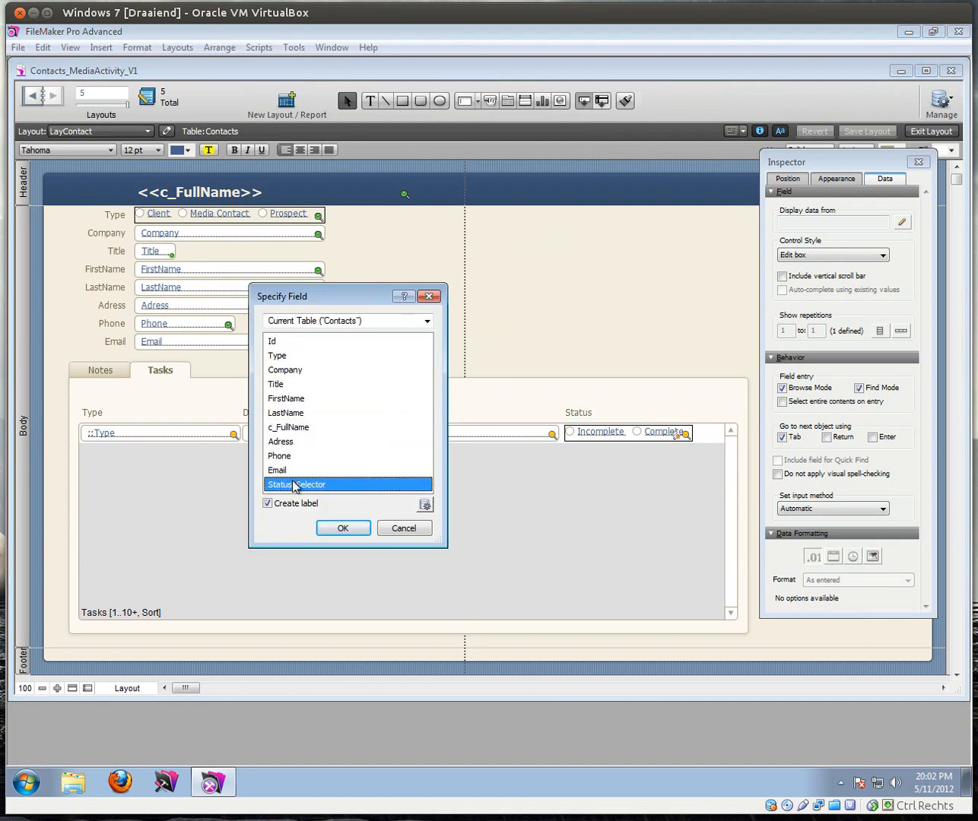
left_click(331, 528)
Step: Change the new field's label to 'Select which type you want to see'
left_click(236, 397)
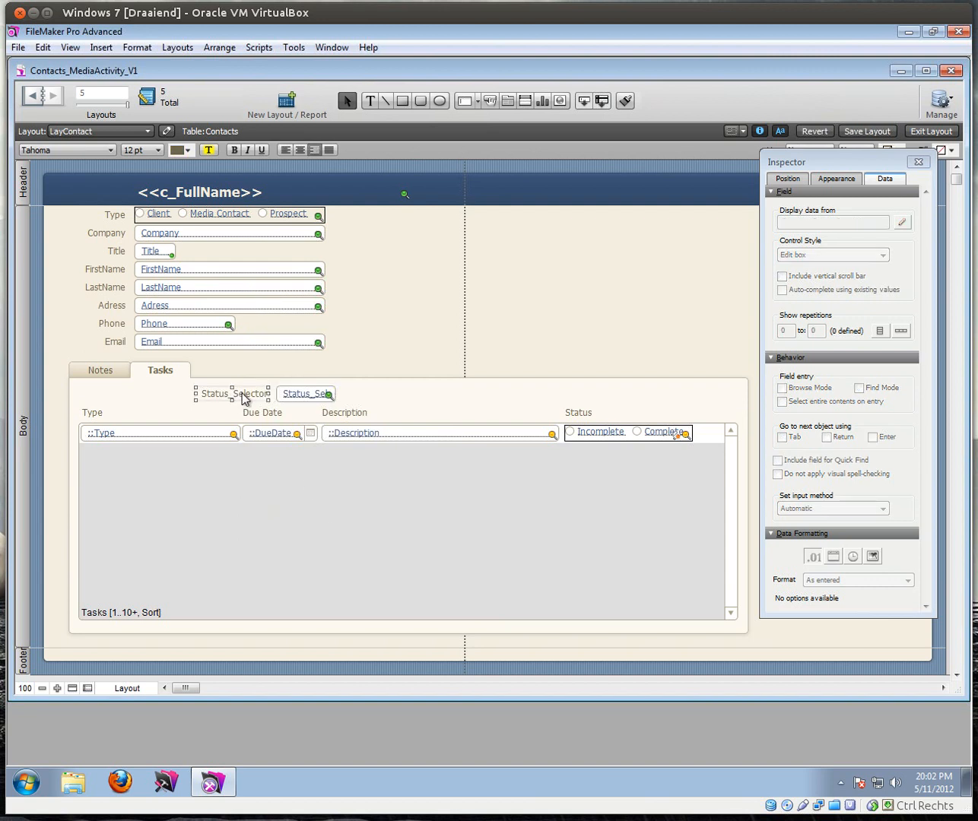
double_click(242, 395)
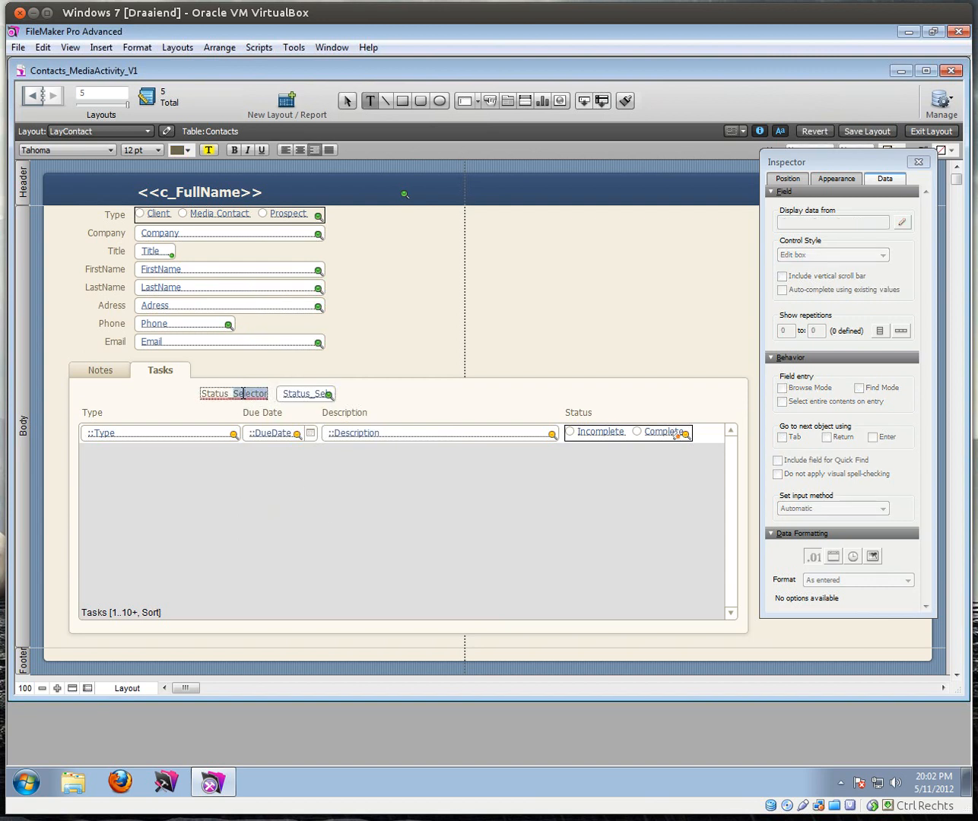
double_click(244, 394)
type("Sele")
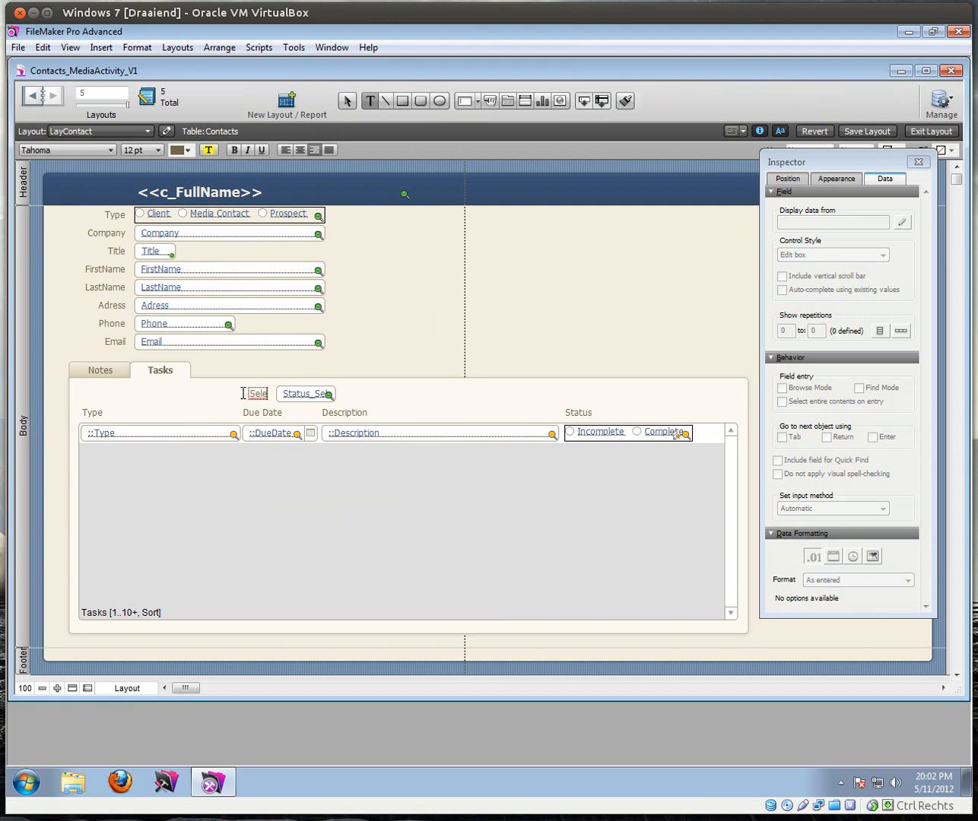
type("ct which type you want to see")
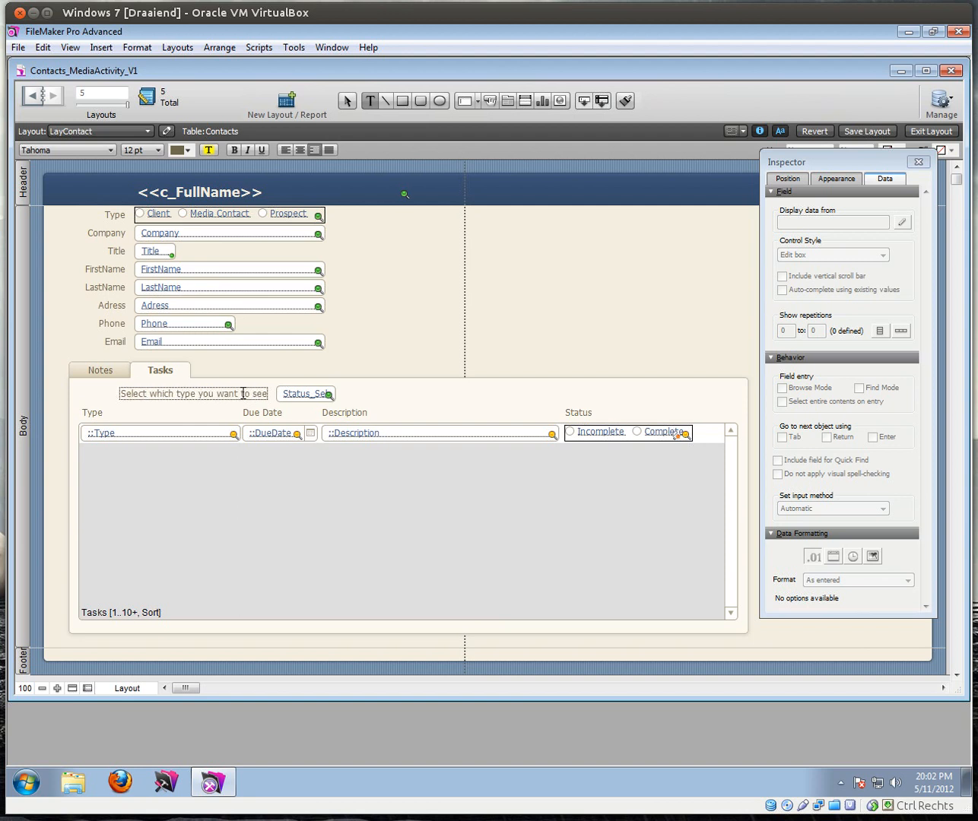
key("Escape")
Step: Show Status_Selector as widened radio buttons using the Status value list, then view the contact's tasks
left_click(295, 394)
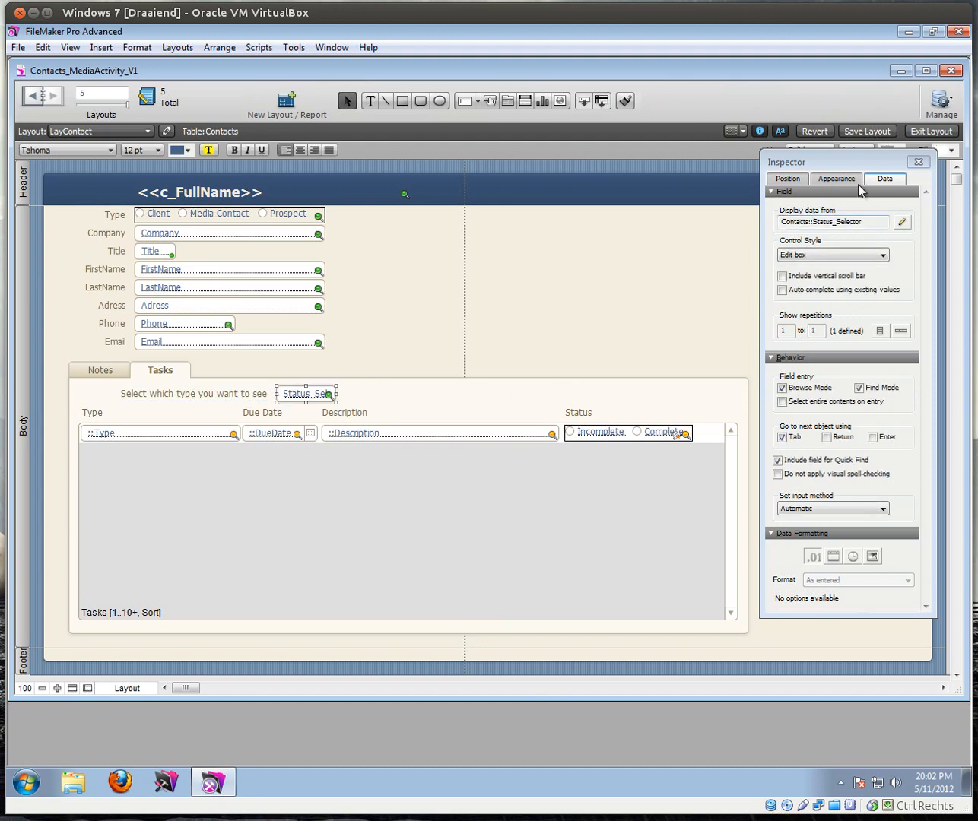
left_click(867, 256)
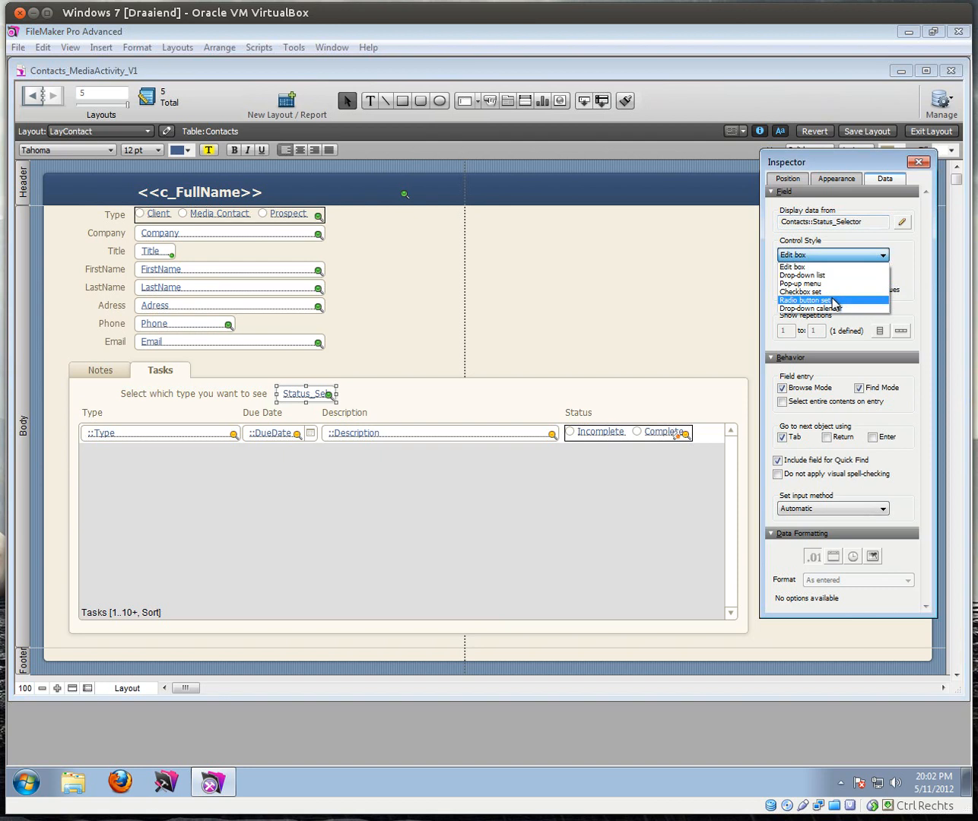
left_click(836, 299)
left_click(884, 280)
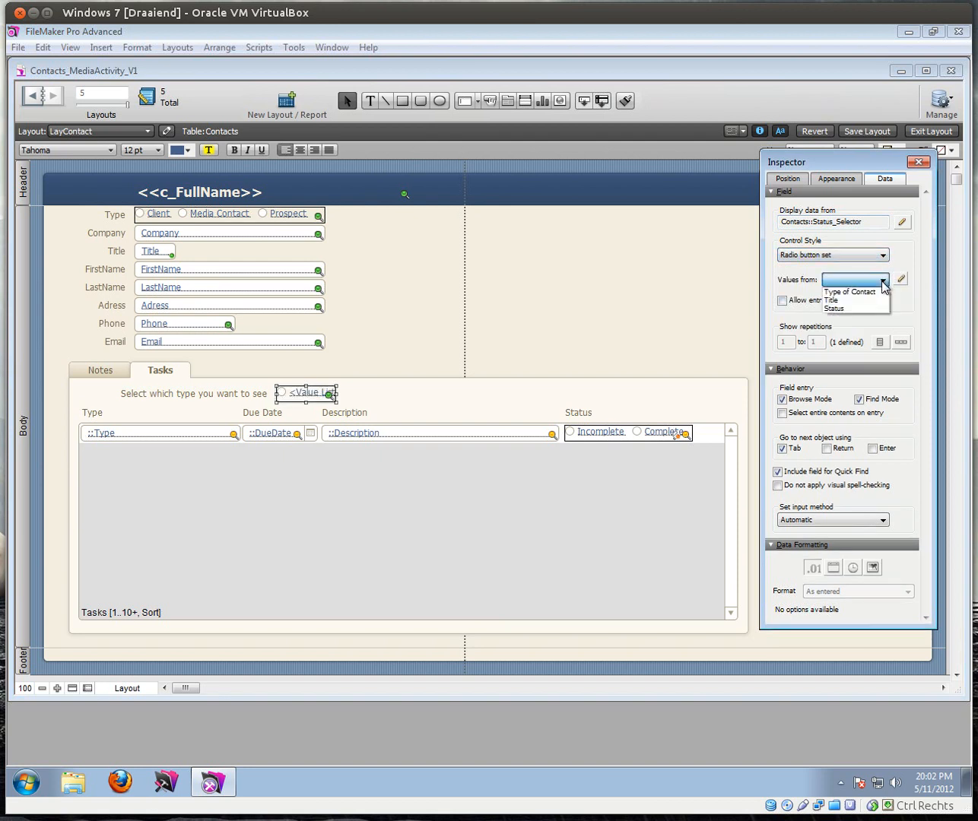
left_click(843, 308)
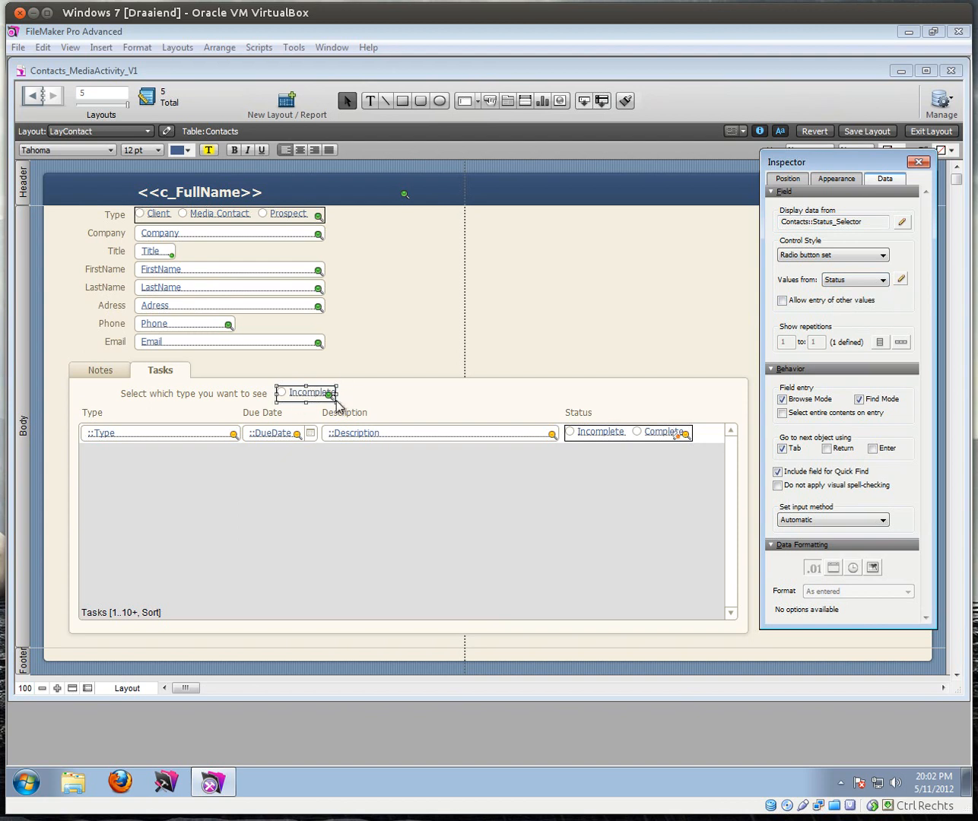
left_click_drag(340, 396, 410, 394)
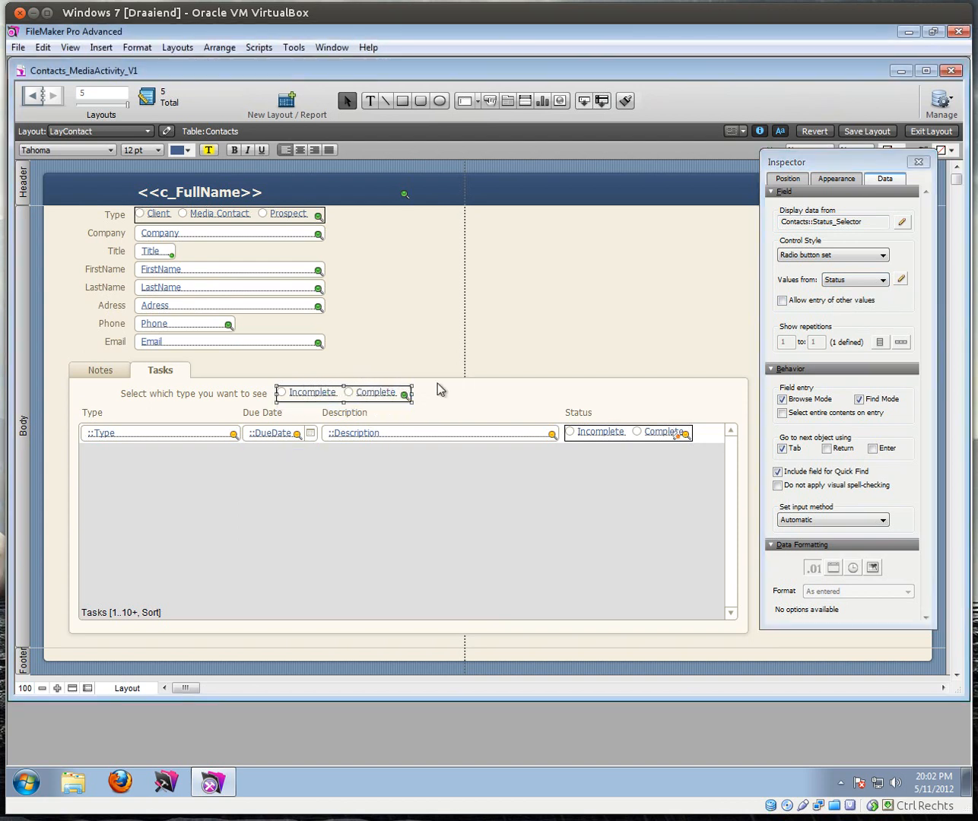
left_click(932, 131)
left_click(123, 351)
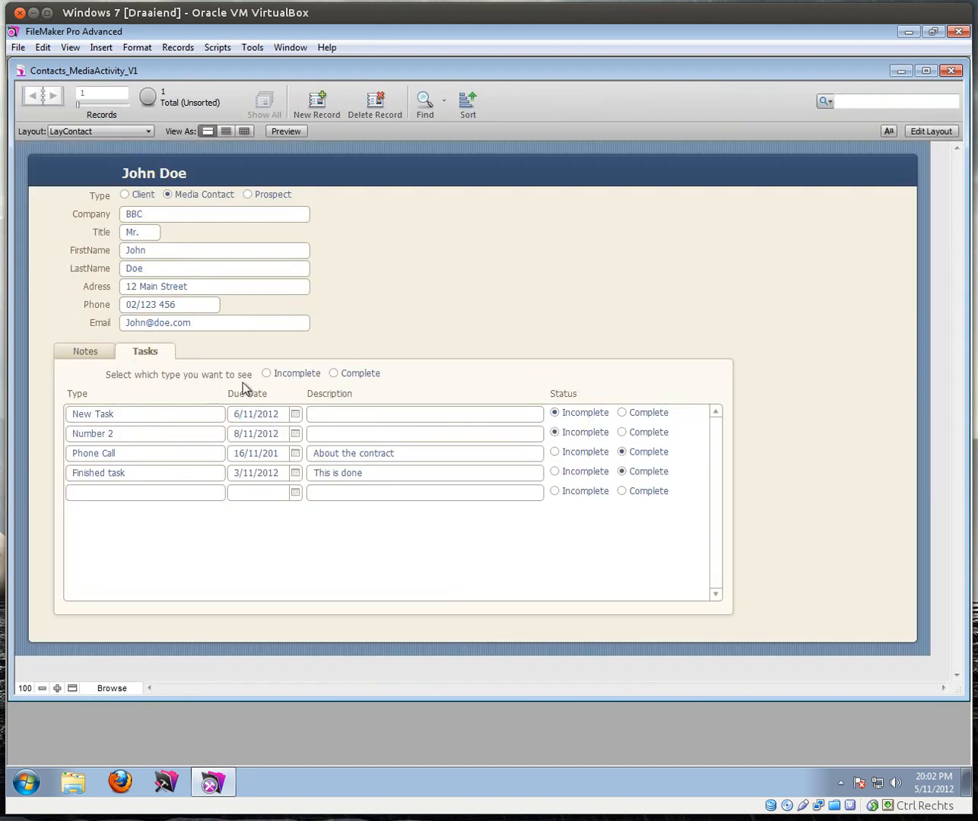
Step: Test the Complete/Incomplete task filter, then add a new contact record with the filter on Incomplete
left_click(333, 374)
left_click(266, 374)
left_click(333, 374)
left_click(265, 375)
left_click(314, 99)
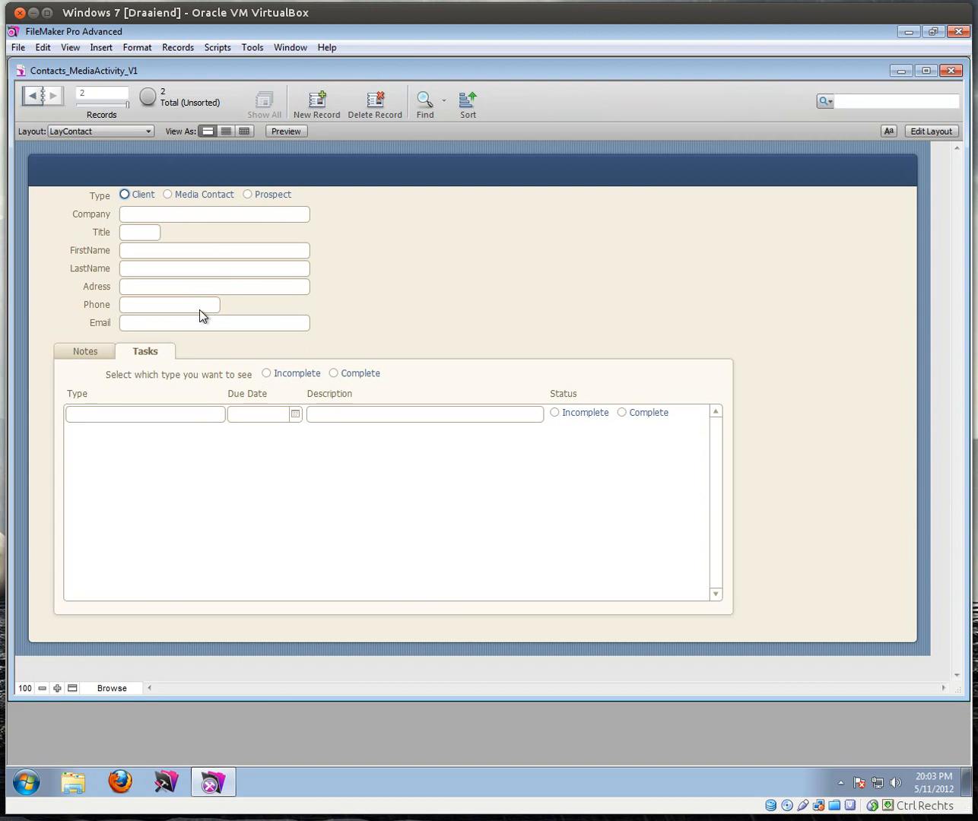
left_click(264, 374)
Step: Set Status_Selector to auto-enter Incomplete, then add a third contact record and view its tasks
left_click(18, 47)
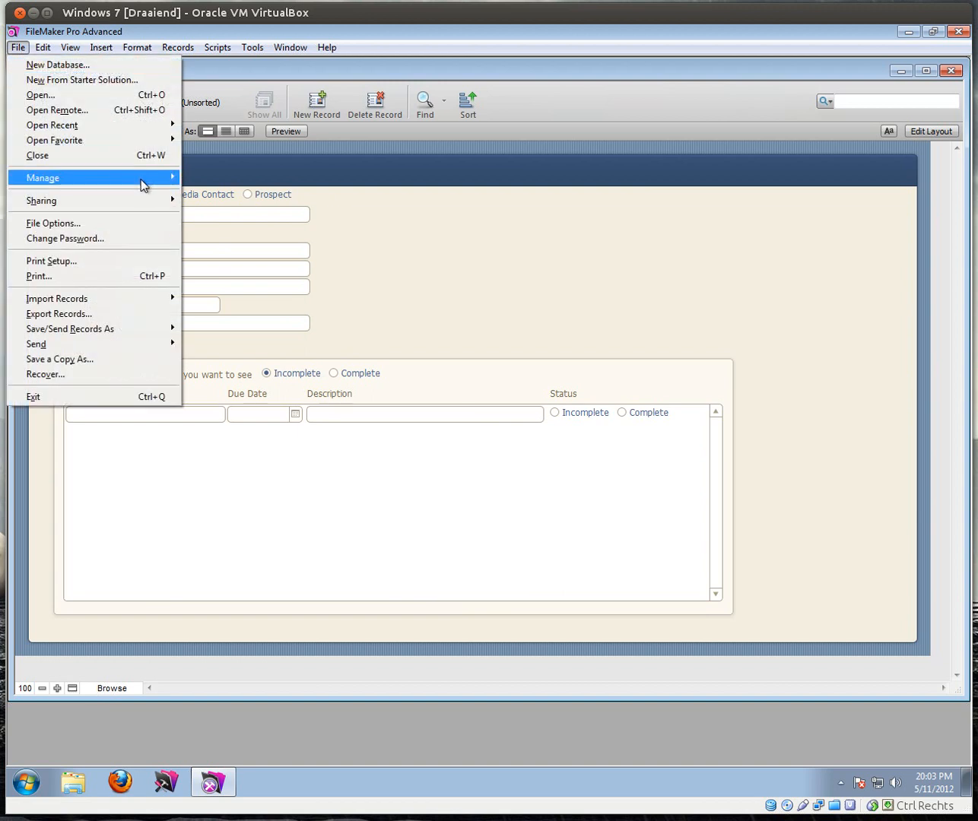
mouse_move(160, 187)
left_click(207, 182)
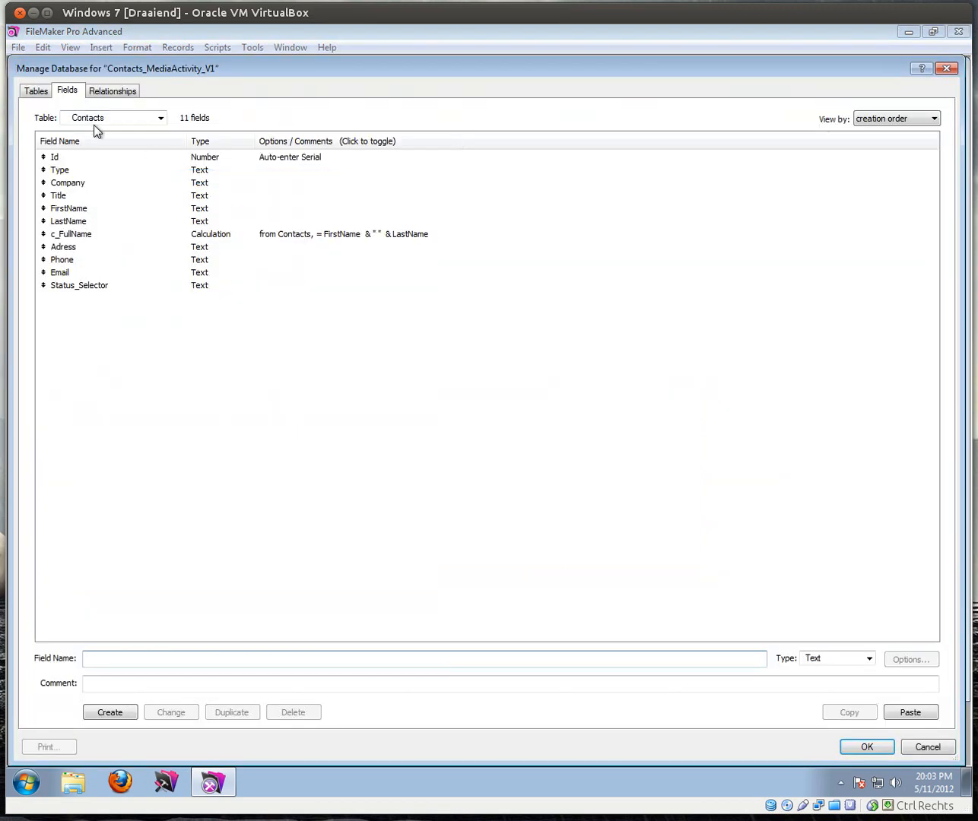
double_click(96, 286)
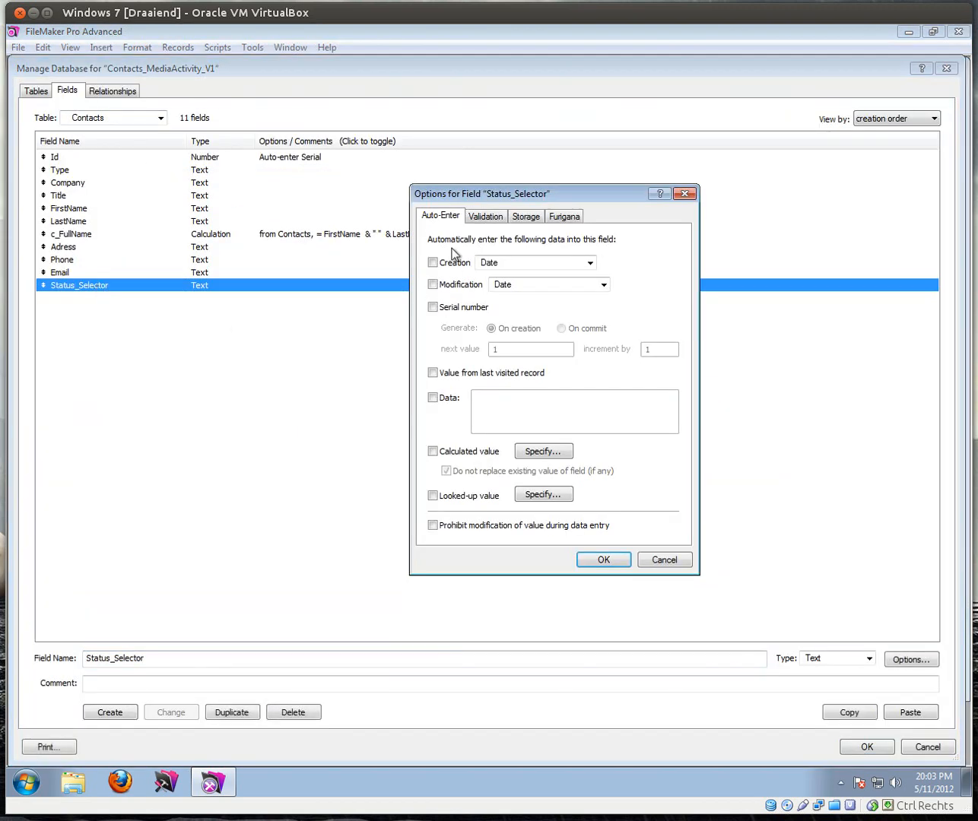
left_click(434, 398)
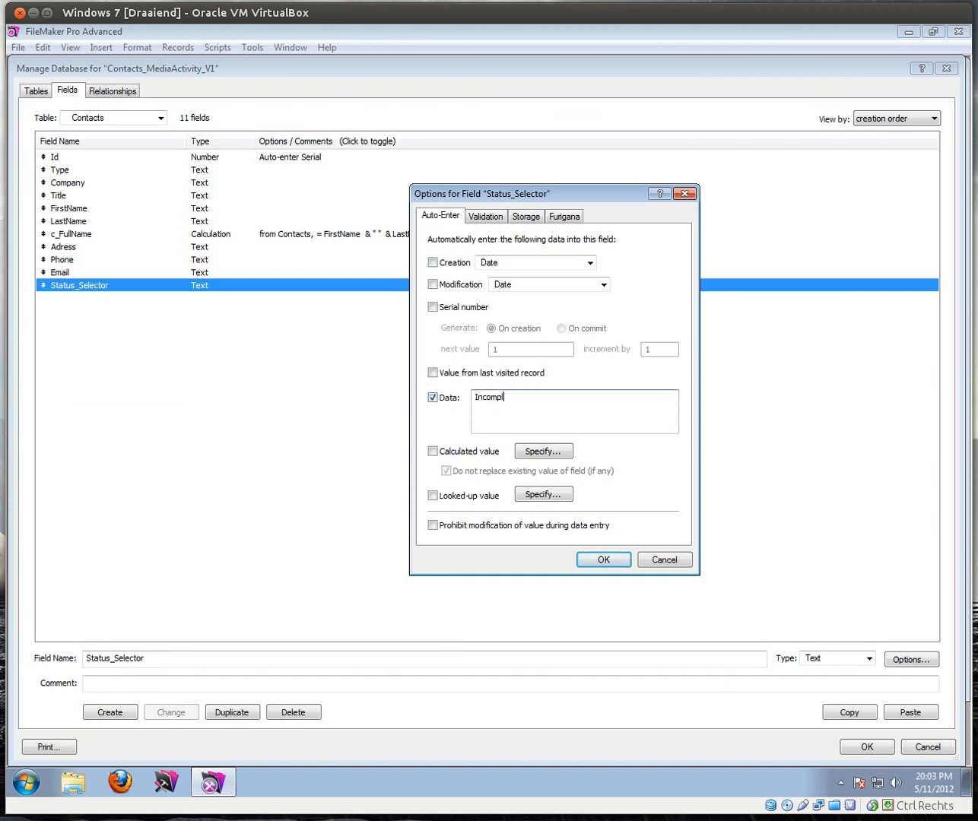
left_click(608, 561)
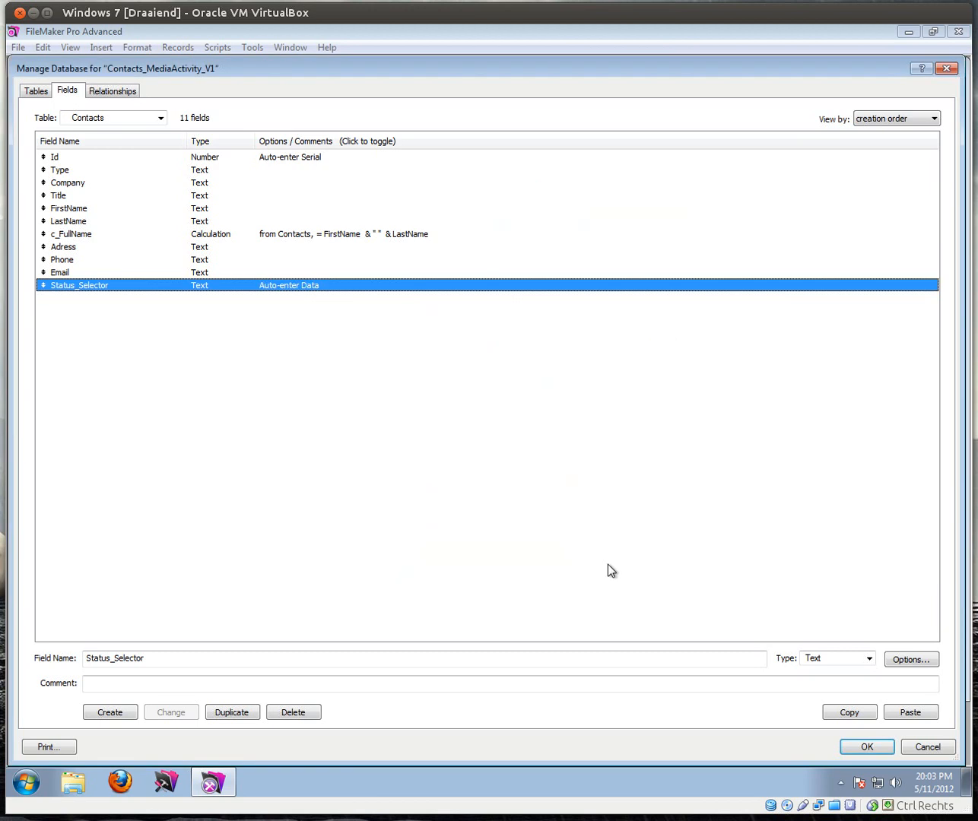
left_click(876, 747)
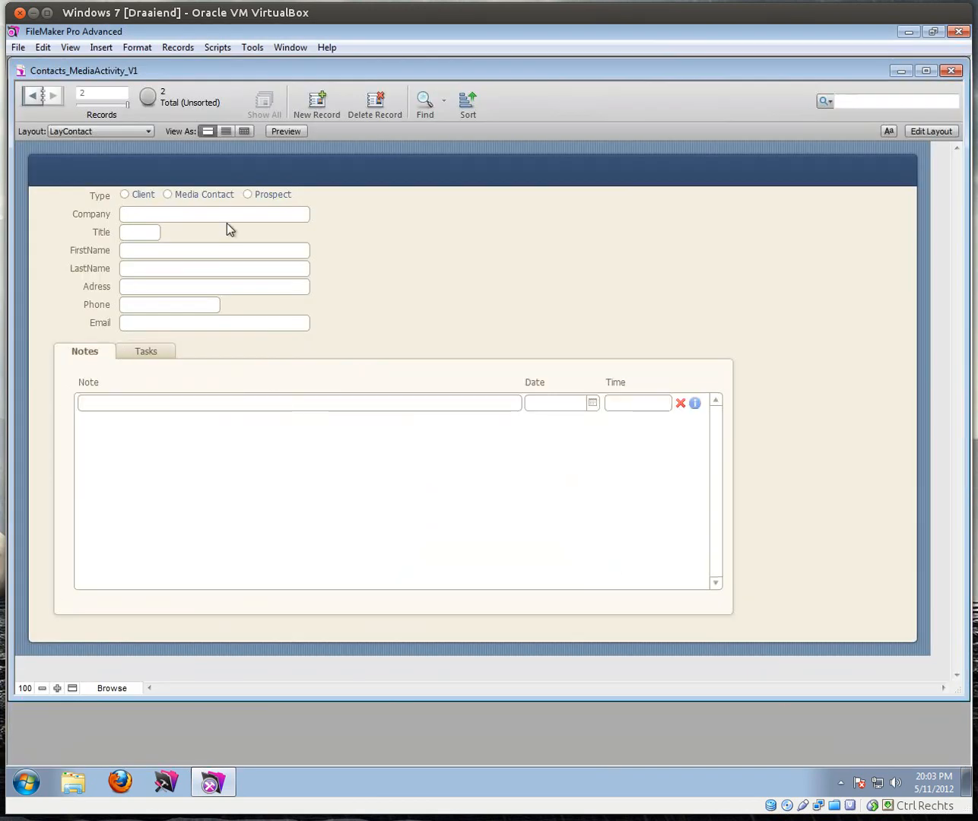
left_click(317, 104)
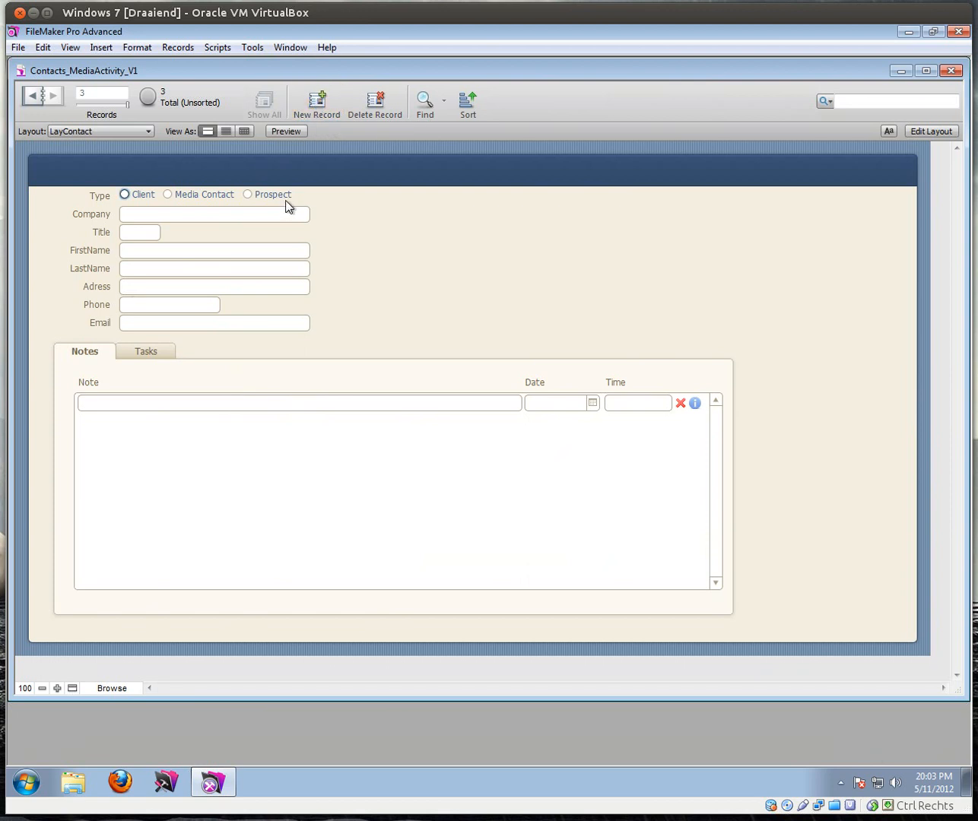
left_click(147, 352)
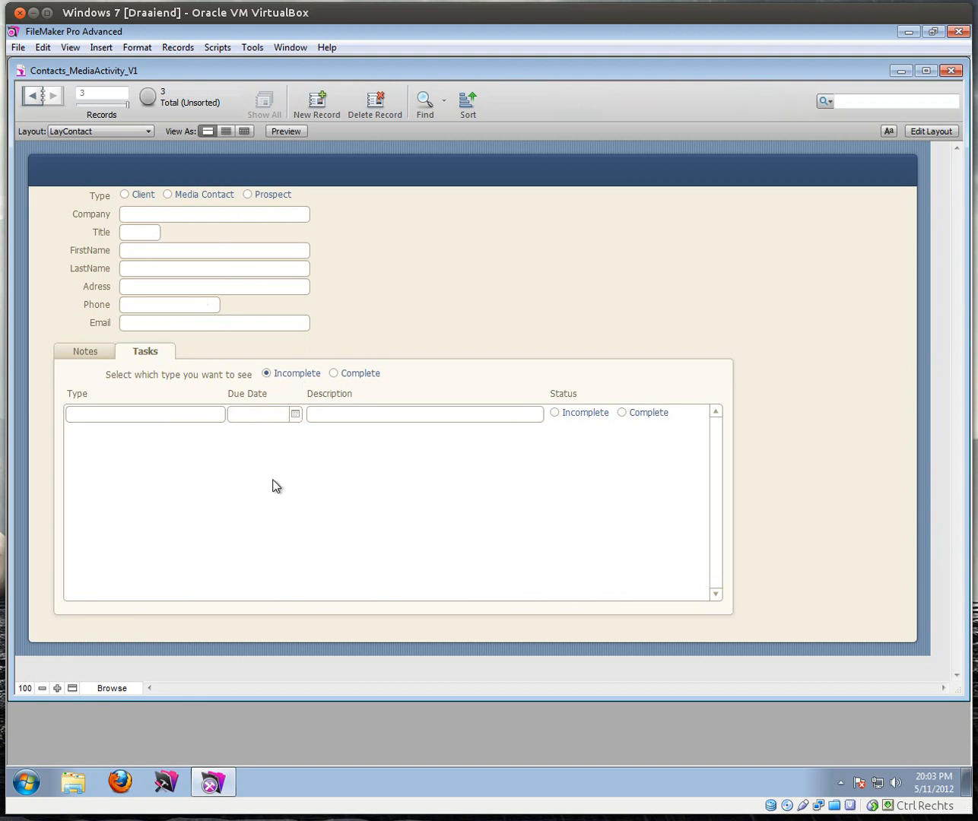
Step: Delete the two blank contact records, confirming each deletion
left_click(376, 103)
left_click(533, 424)
left_click(372, 105)
left_click(534, 419)
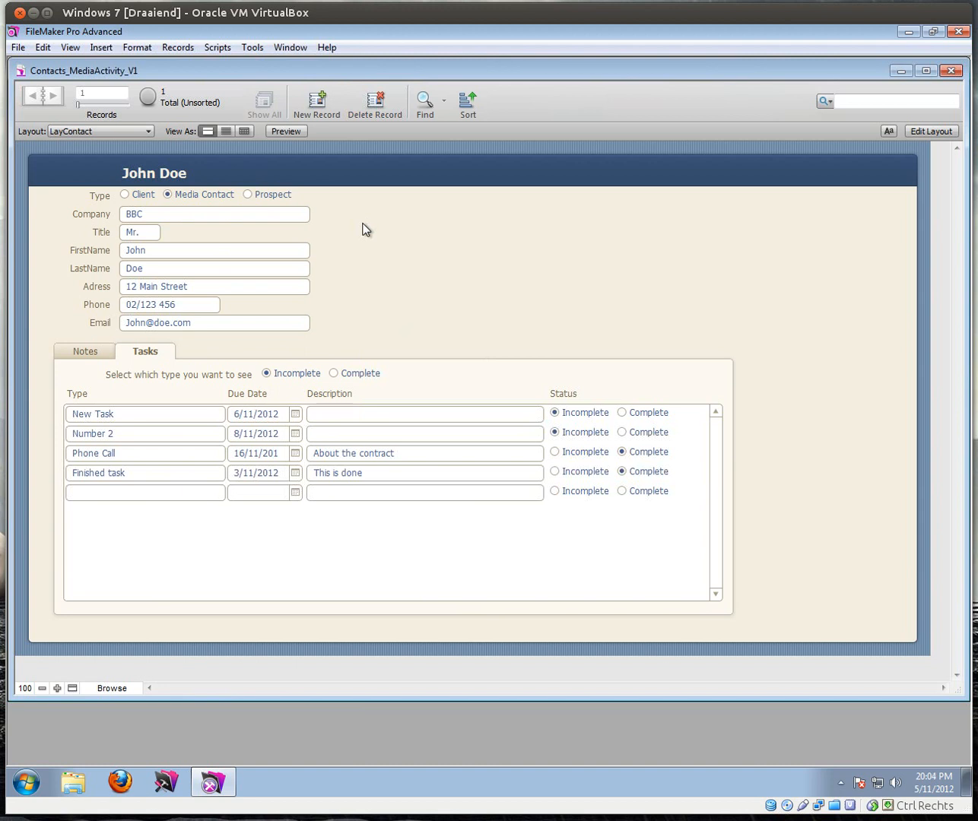
Step: Toggle John Doe's task filter between Complete and Incomplete
left_click(336, 376)
left_click(289, 378)
left_click(333, 374)
left_click(280, 378)
left_click(18, 47)
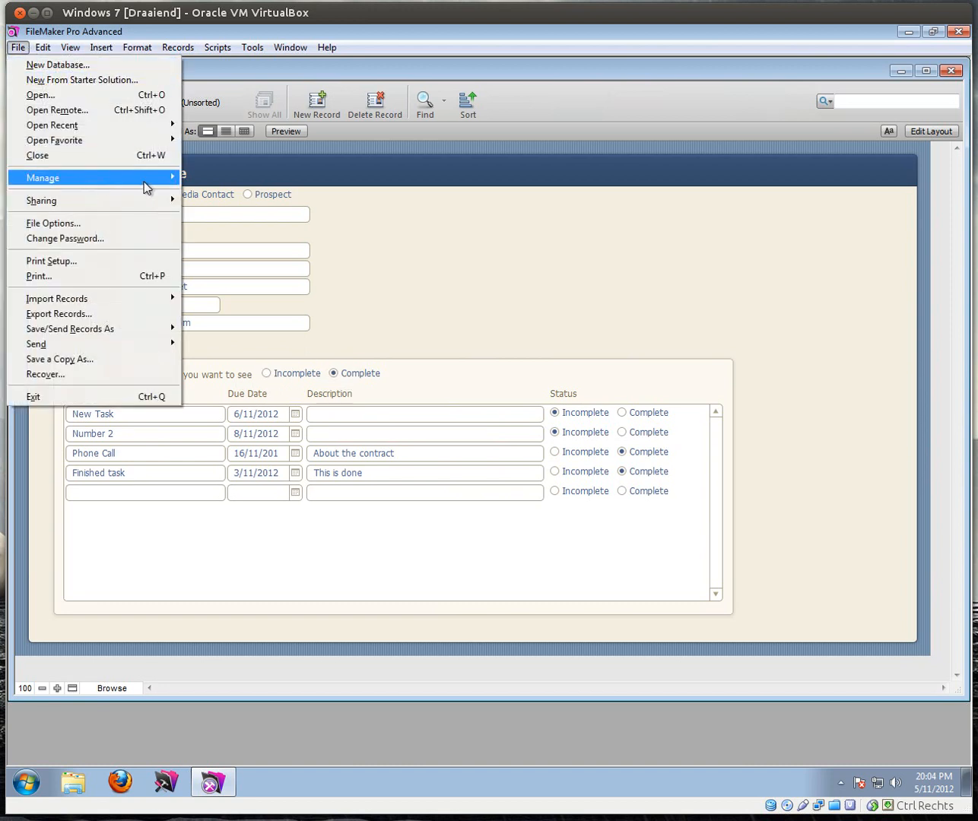
Step: In the Relationships graph, add a Contacts::Status_Selector = Tasks::Status match to the Contacts–Tasks relationship
mouse_move(96, 178)
left_click(219, 179)
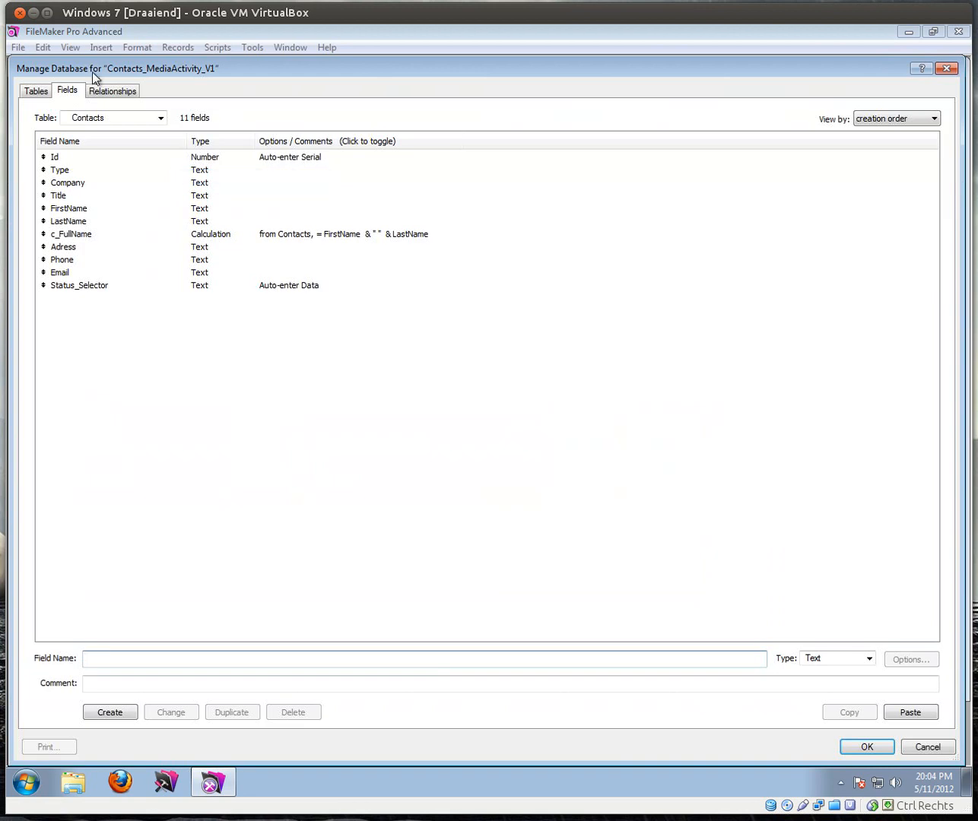
left_click(103, 88)
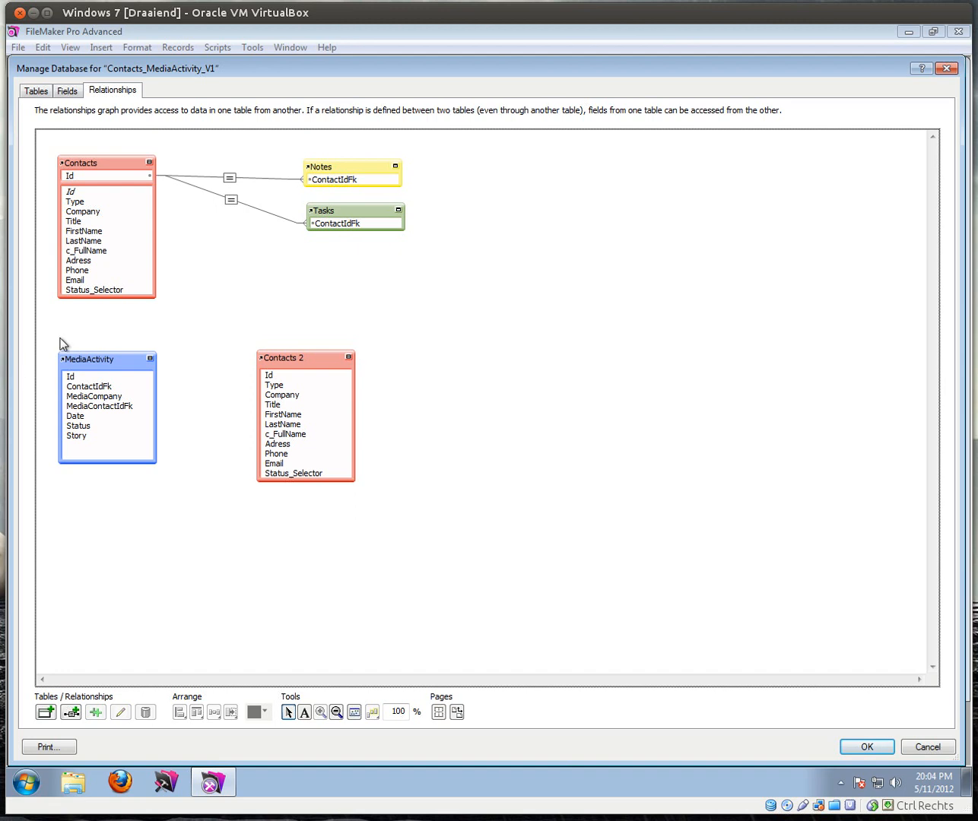
left_click(399, 210)
left_click(397, 210)
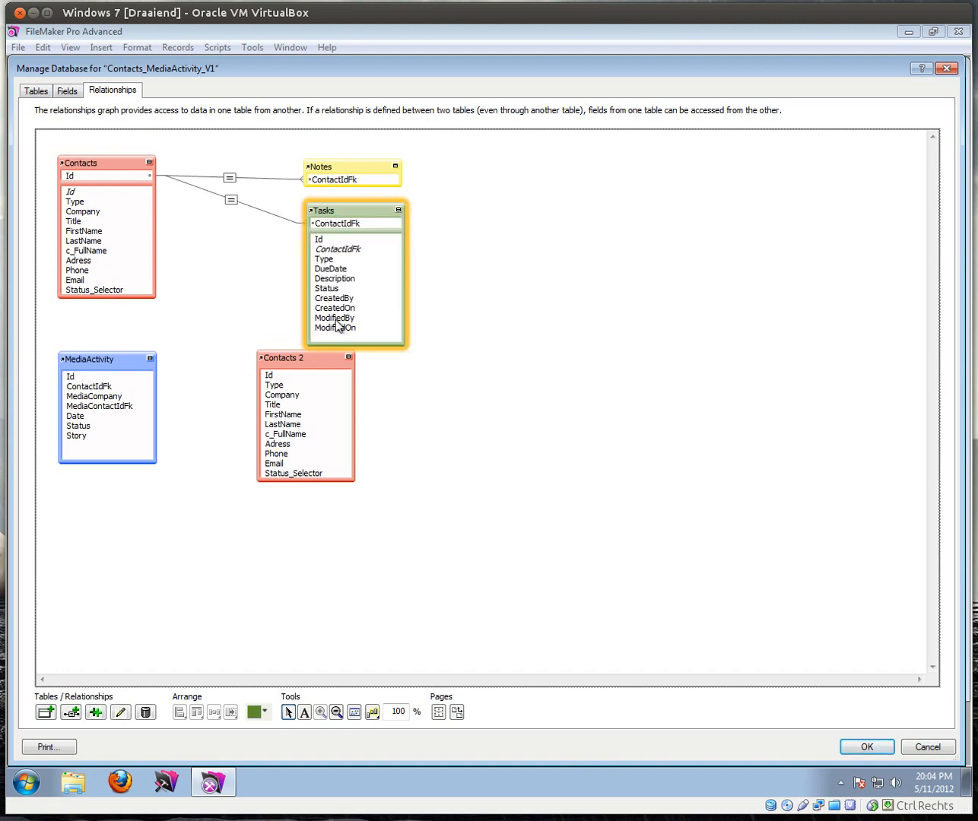
left_click_drag(134, 297, 99, 291)
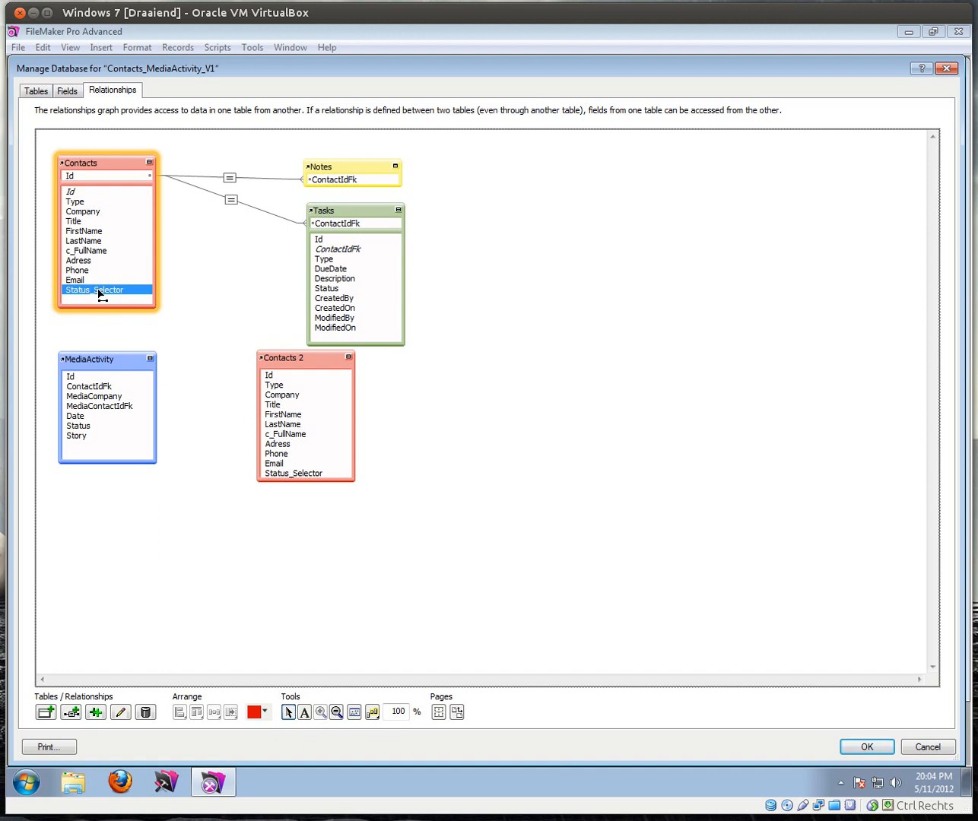
left_click_drag(239, 288, 318, 292)
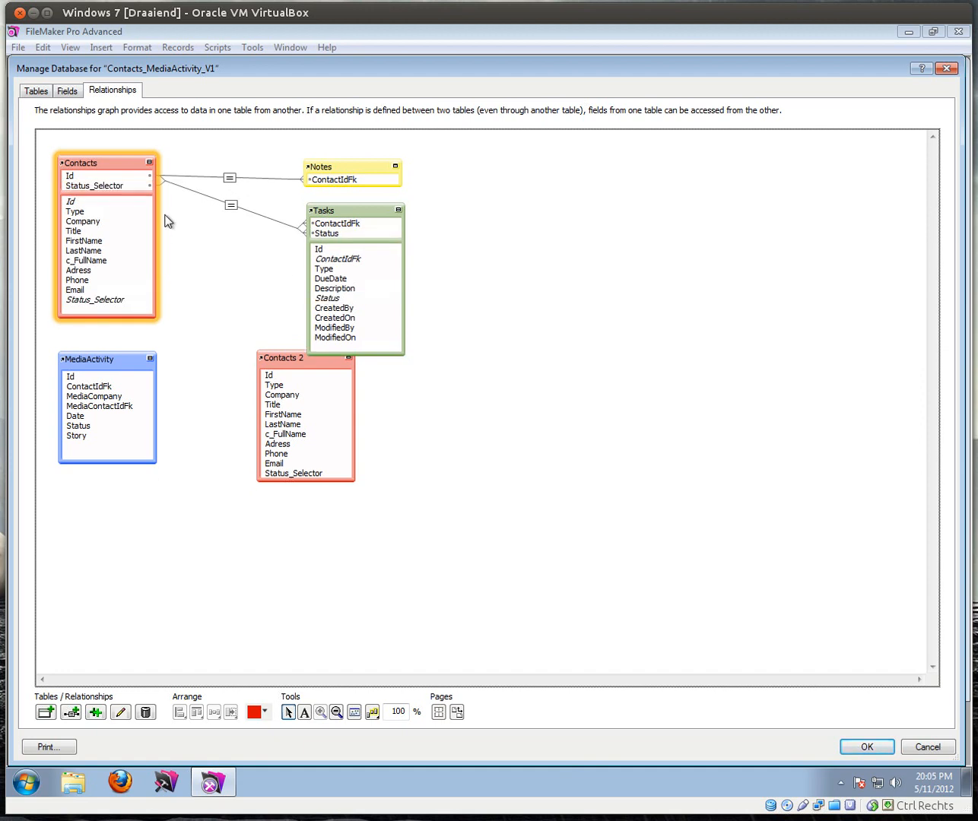
left_click(231, 207)
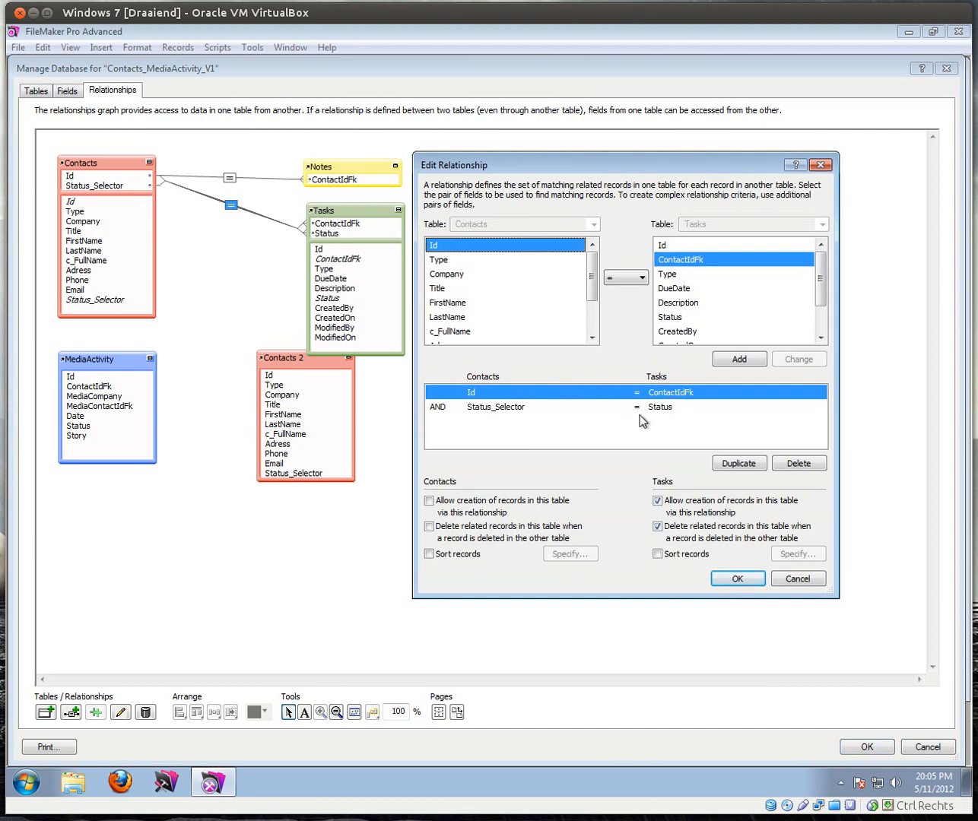
left_click(744, 582)
left_click(863, 745)
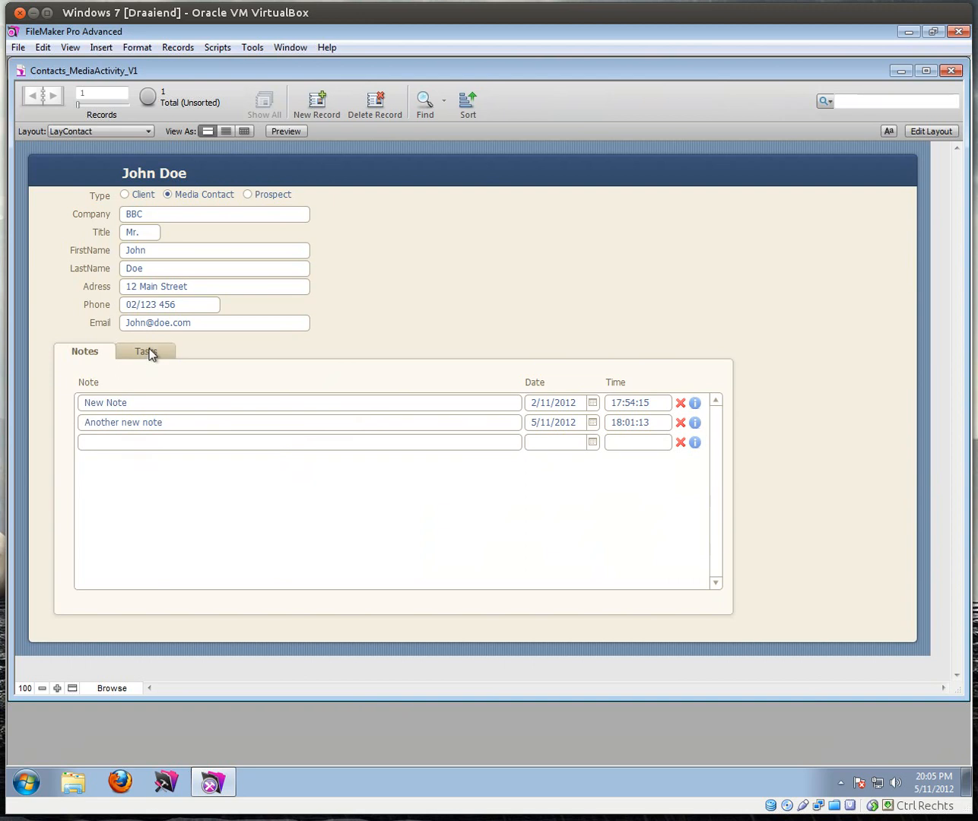
Step: Mark task Number 2 as Complete and confirm it appears under the Complete filter
left_click(148, 351)
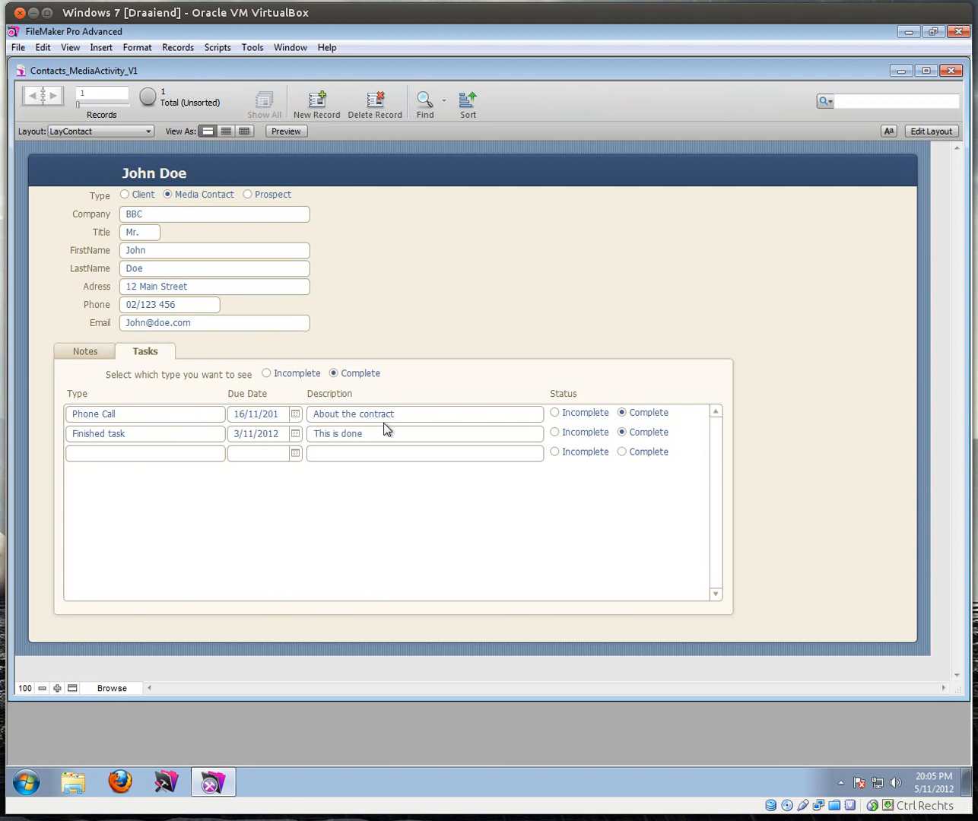
left_click(266, 374)
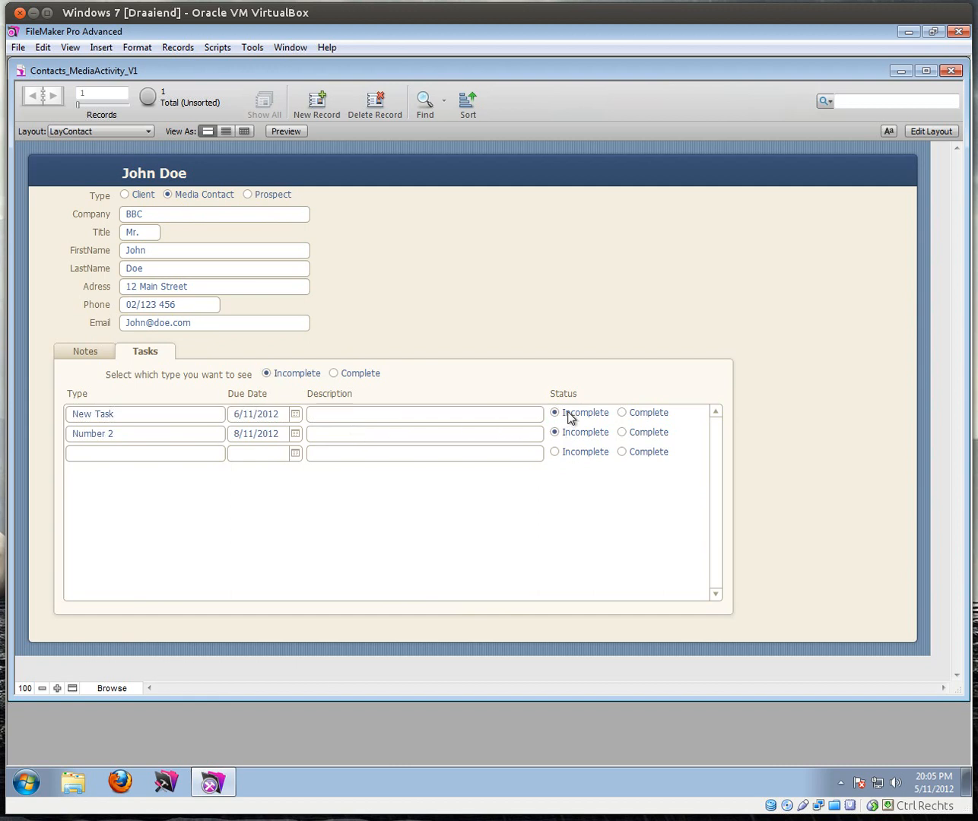
left_click(333, 372)
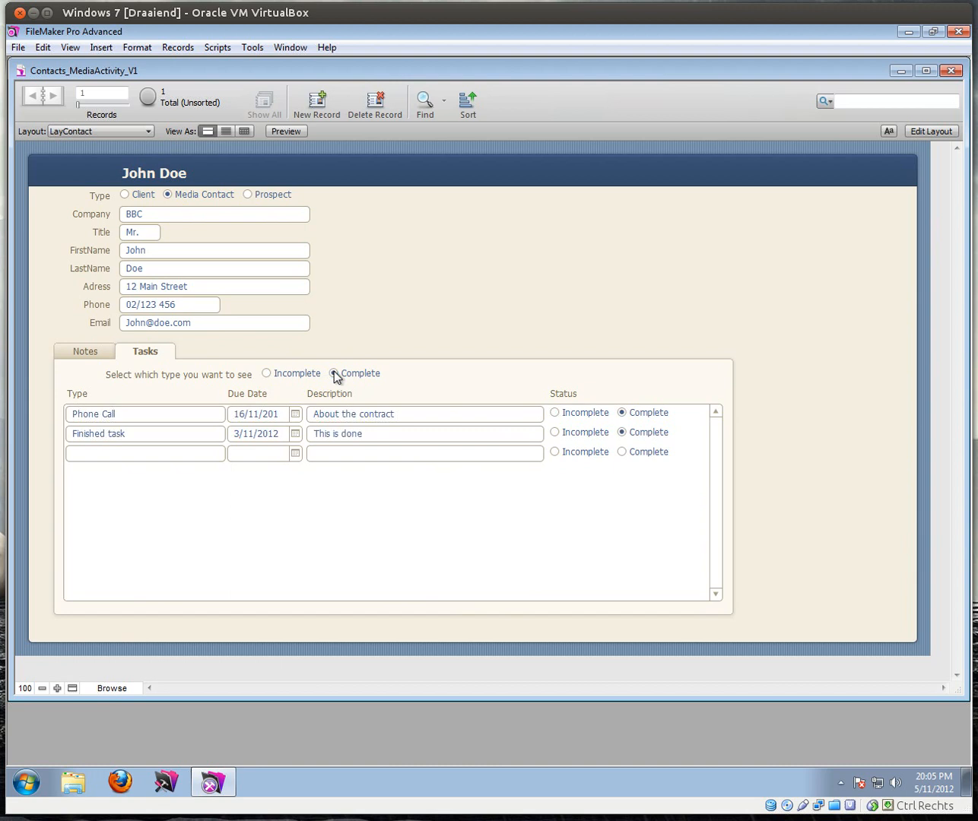
left_click(267, 373)
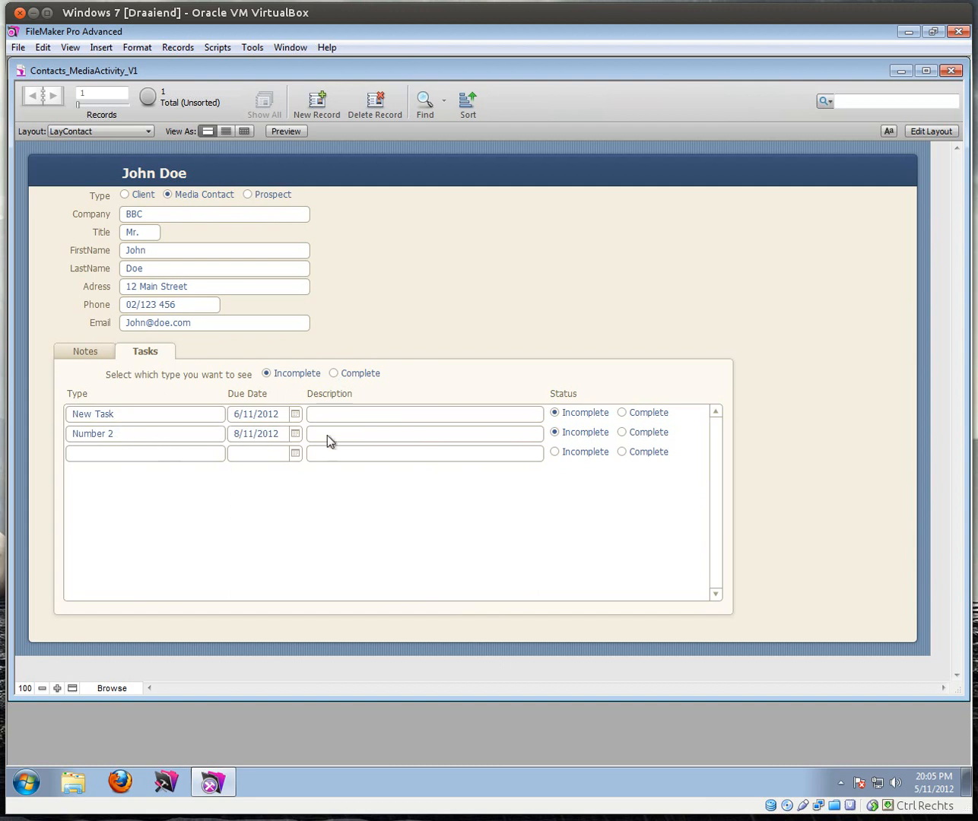
left_click(621, 432)
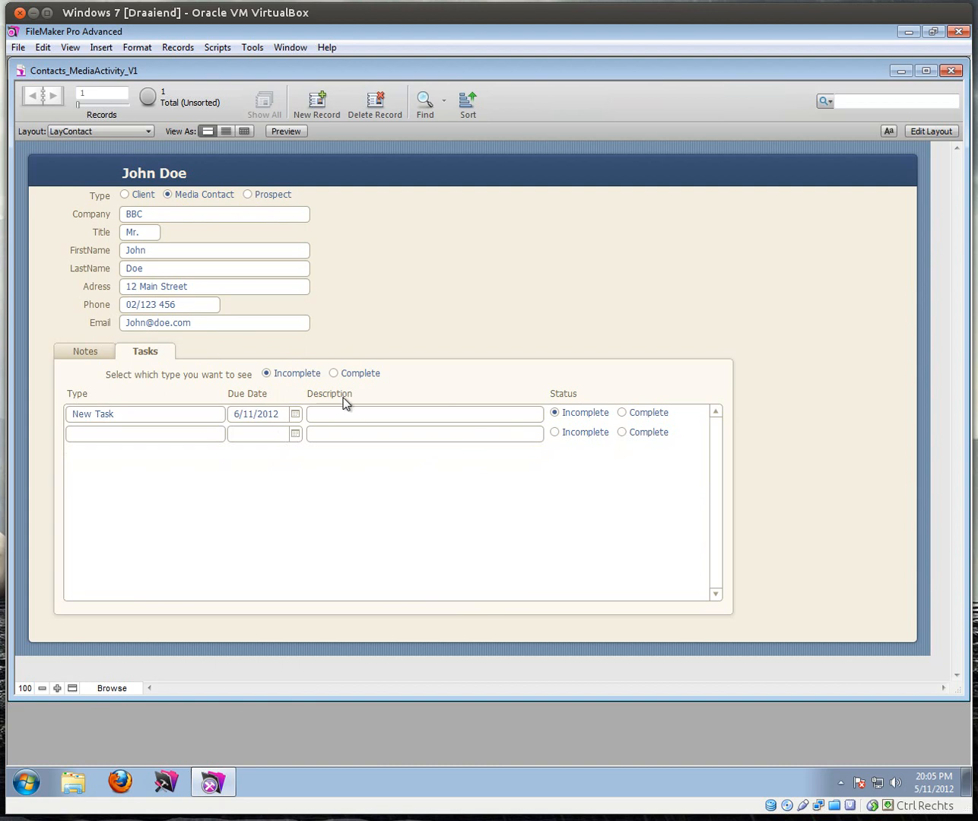
left_click(334, 373)
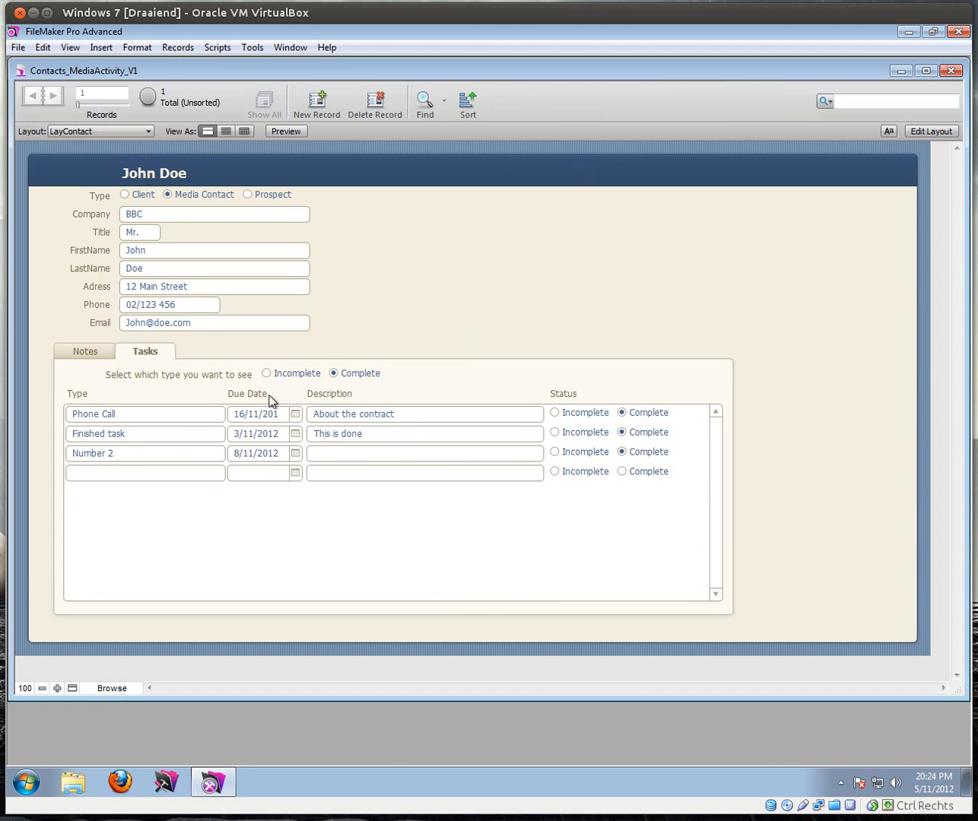
left_click(947, 133)
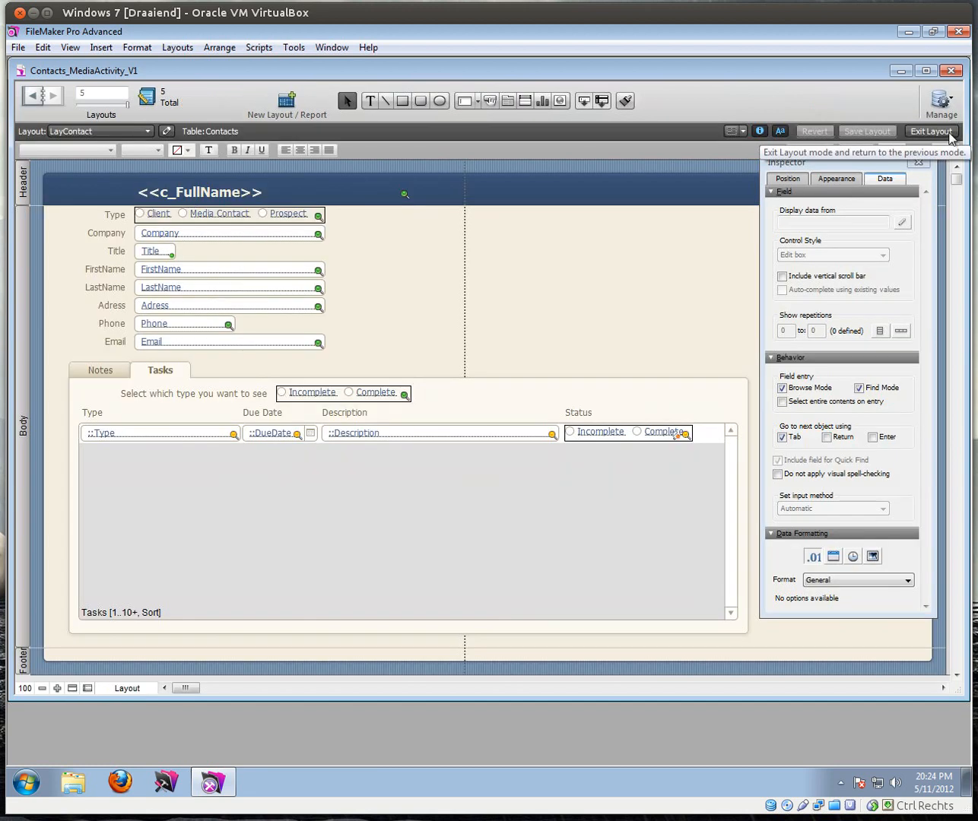
Step: Create layout LayMediaActivity on MediaActivity with all fields except Id, using the River theme
left_click(284, 103)
left_click(522, 297)
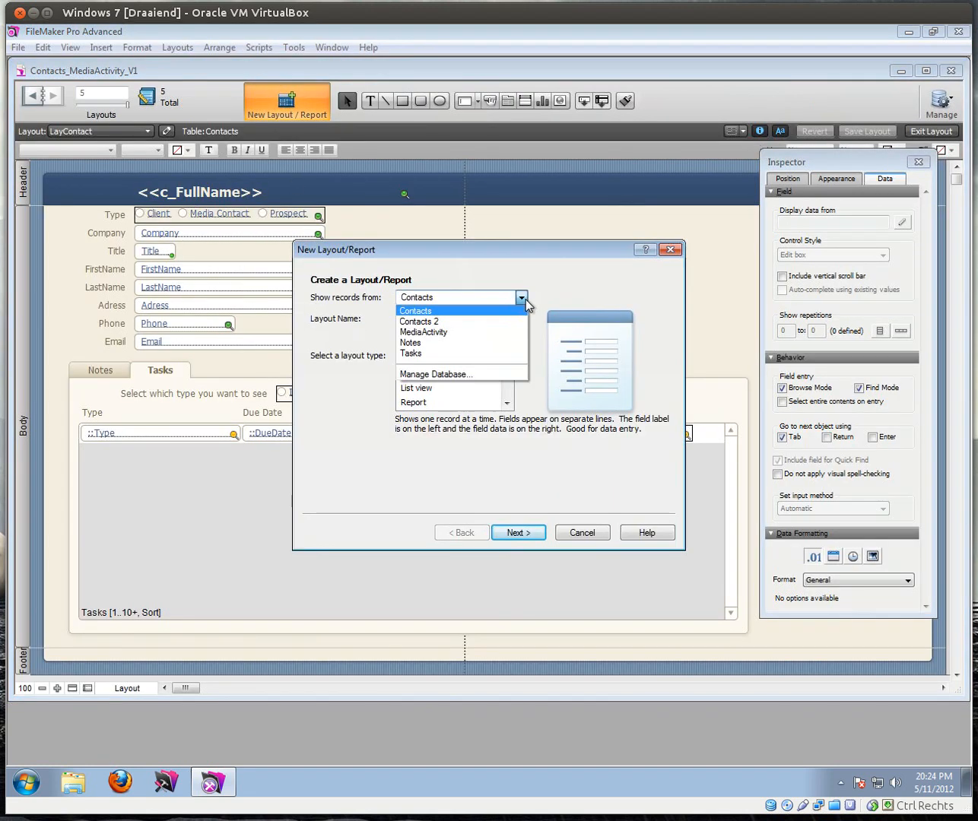
left_click(435, 332)
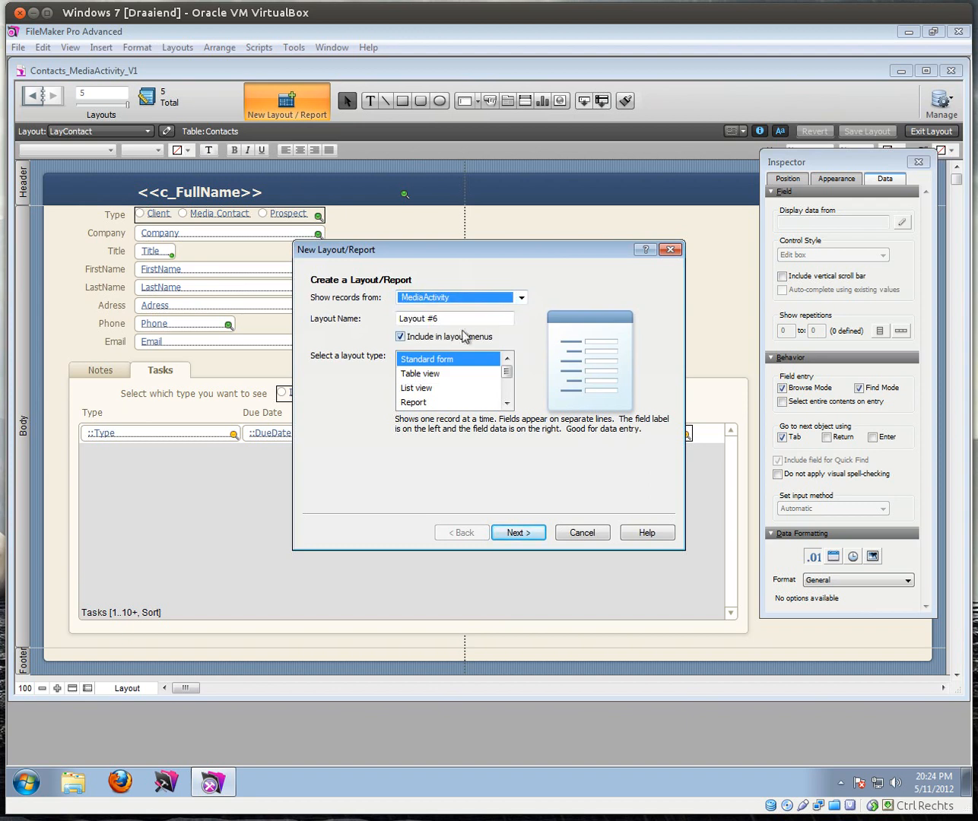
key("Tab")
type("LayMediaActivity")
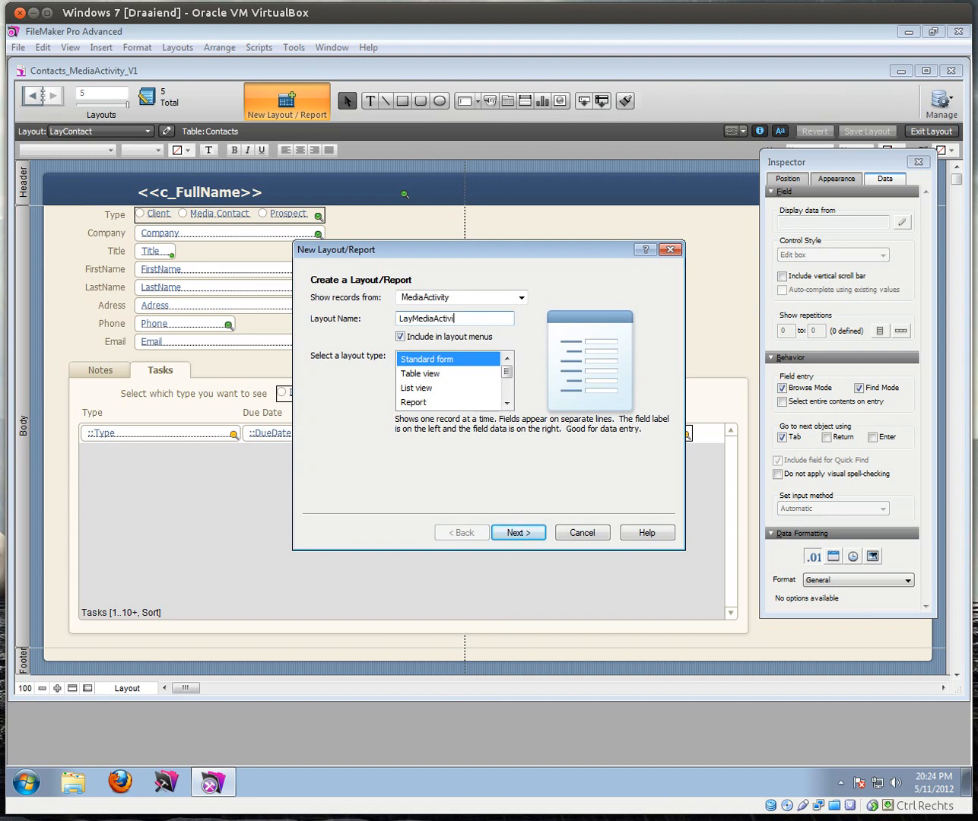
left_click(528, 536)
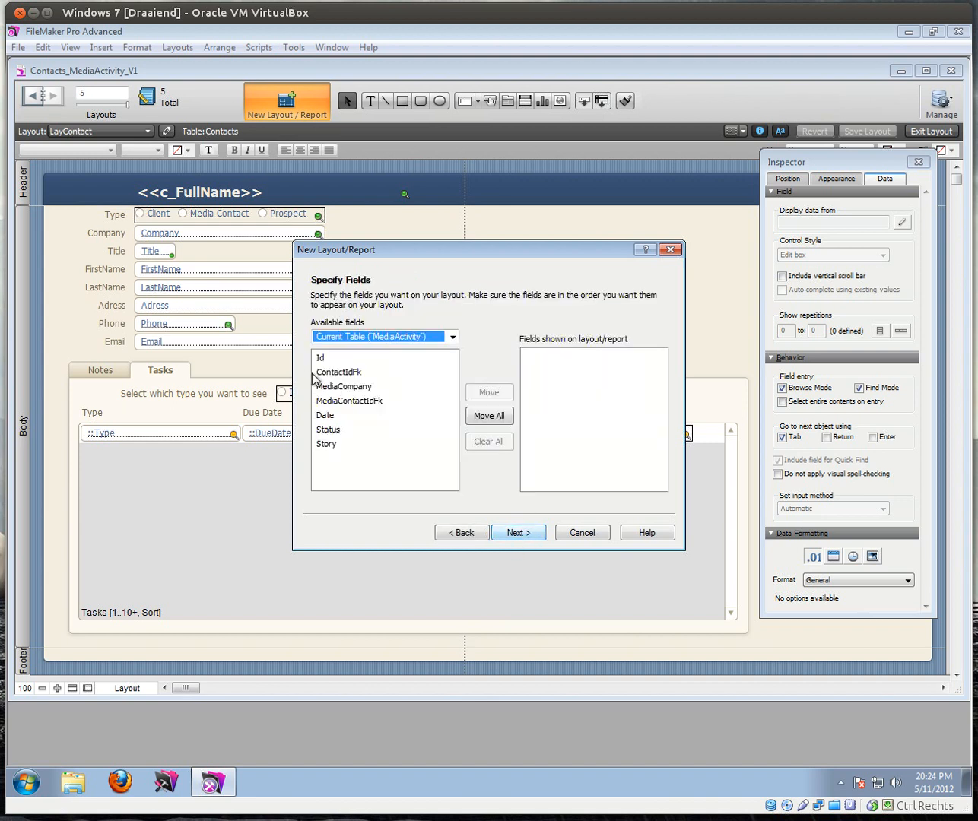
left_click(479, 415)
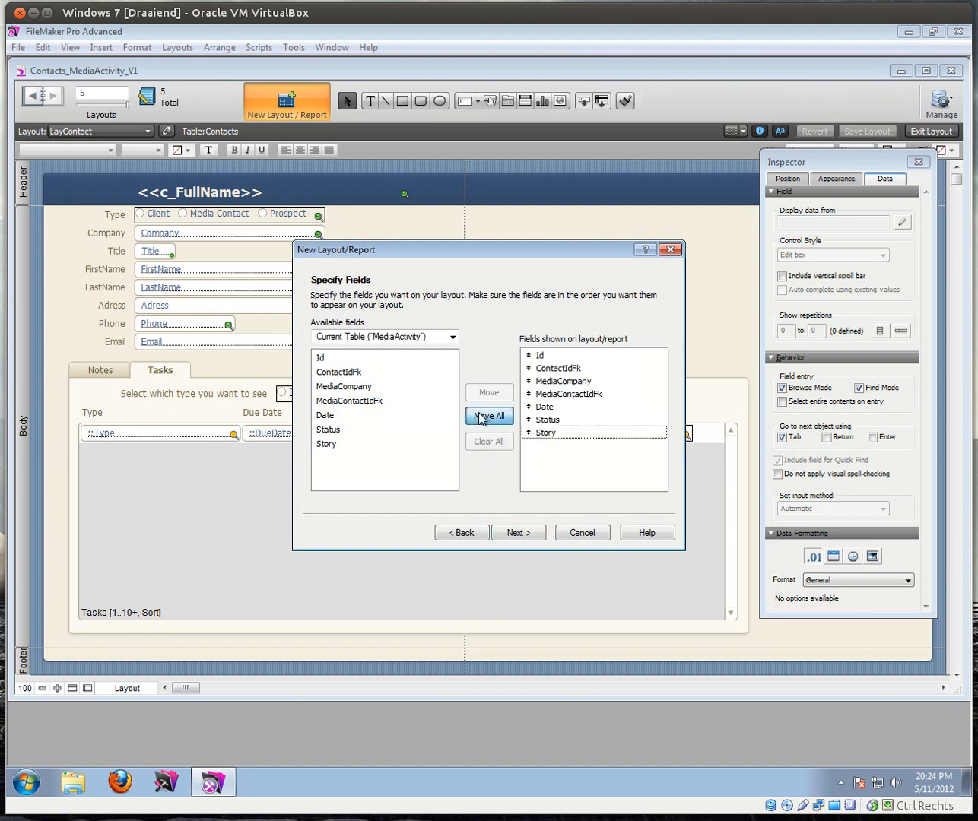
double_click(546, 357)
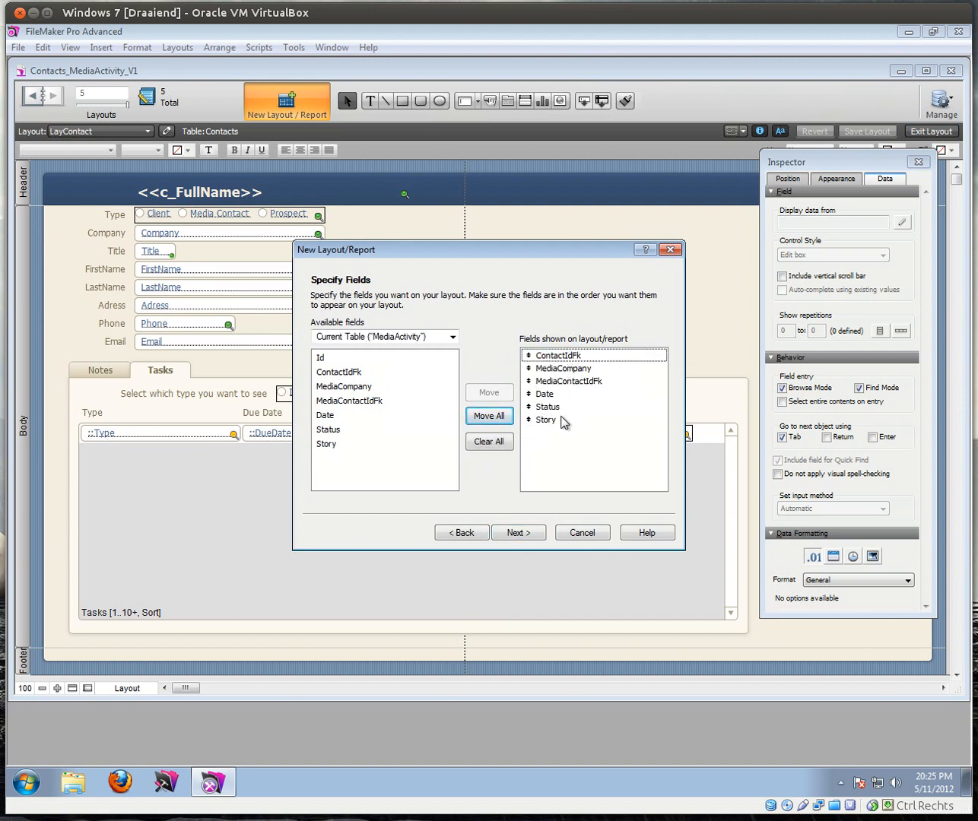
left_click(515, 533)
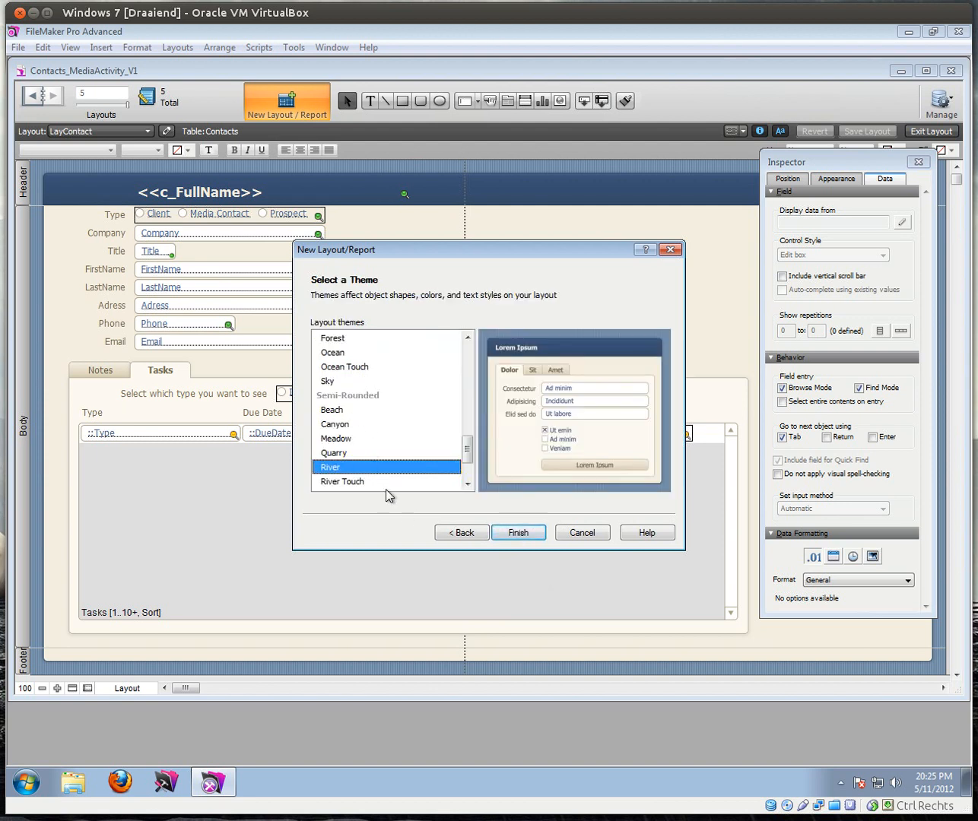
left_click(530, 534)
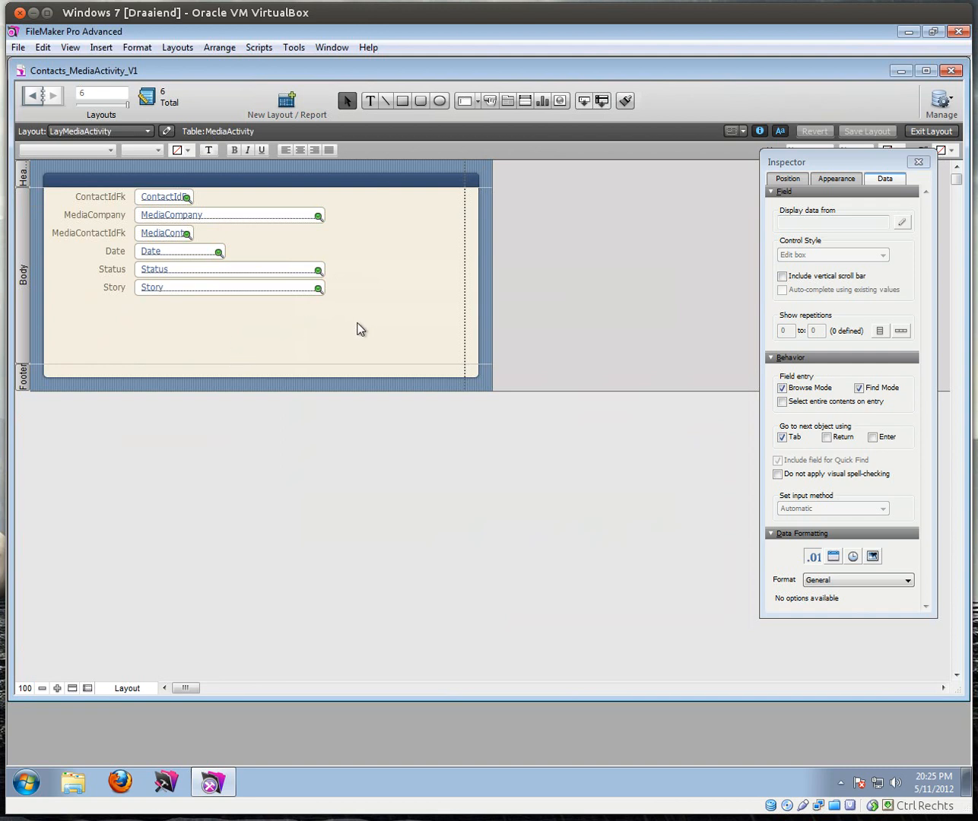
Step: Move the ContactIdFk, MediaCompany/MediaContactIdFk and Date/Status/Story fields down into separate spaced groups
left_click_drag(365, 321, 82, 253)
key("Down")
key("Down")
key("Down")
key("Down")
key("Down")
key("Down")
key("Down")
key("Down")
key("Down")
key("Down")
key("Down")
key("Down")
key("Down")
key("Down")
key("Down")
key("Down")
key("Down")
key("Down")
key("Down")
key("Down")
key("Down")
key("Down")
key("Down")
key("Down")
key("Down")
key("Down")
key("Down")
key("Down")
key("Down")
key("Down")
key("Down")
key("Down")
key("Down")
key("Down")
key("Down")
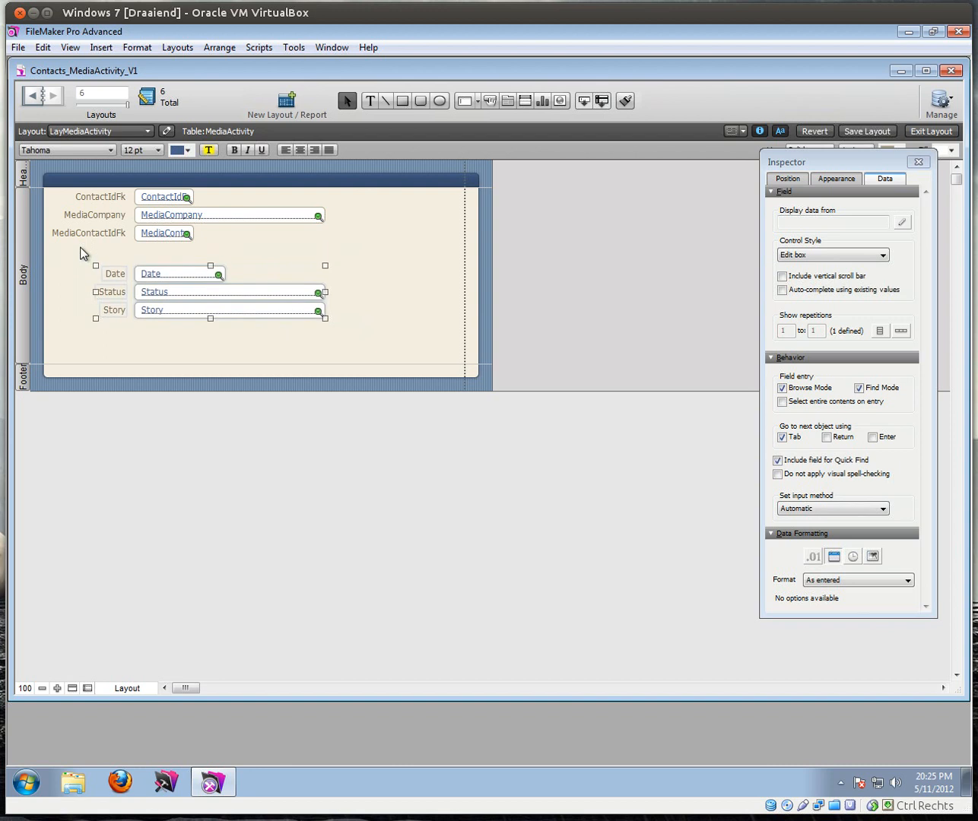
key("Down")
key("Down")
key("Down")
key("Down")
key("Down")
key("Down")
key("Down")
key("Down")
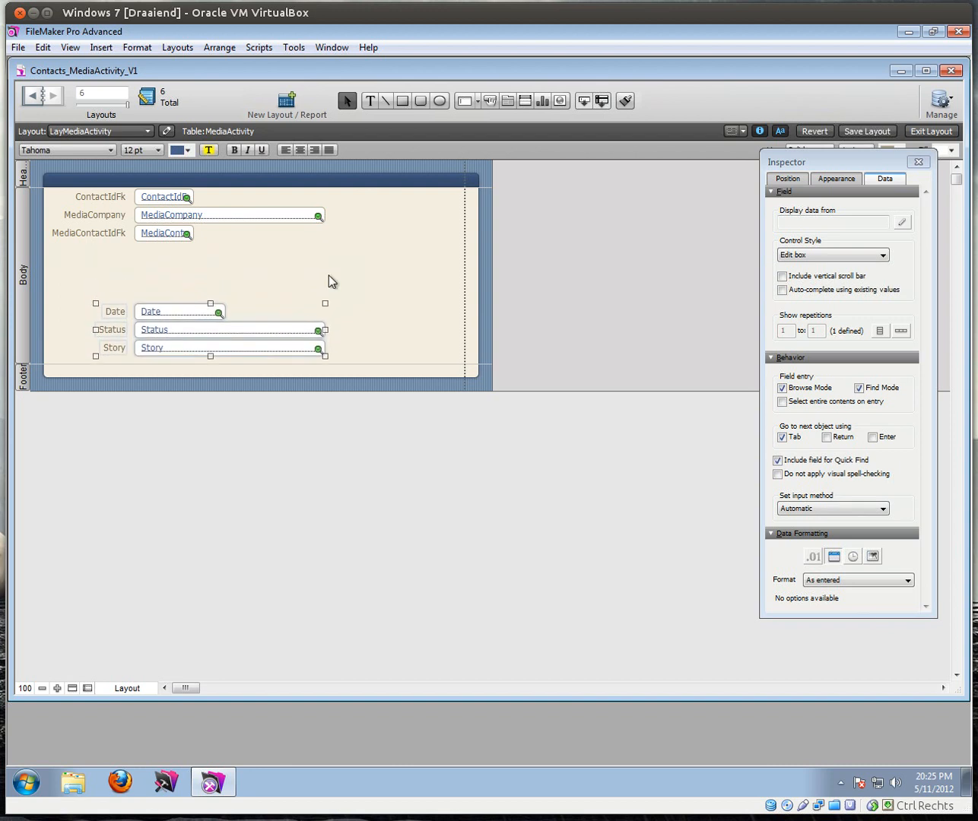
left_click_drag(378, 268, 15, 201)
left_click_drag(383, 295, 29, 208)
key("Down")
key("Down")
key("Down")
key("Down")
key("Down")
key("Down")
key("Down")
key("Down")
key("Down")
key("Down")
key("Down")
key("Down")
key("Down")
key("Down")
key("Down")
key("Down")
key("Down")
key("Down")
key("Down")
key("Down")
key("Down")
key("Down")
key("Down")
key("Down")
key("Down")
key("Down")
key("Down")
key("Down")
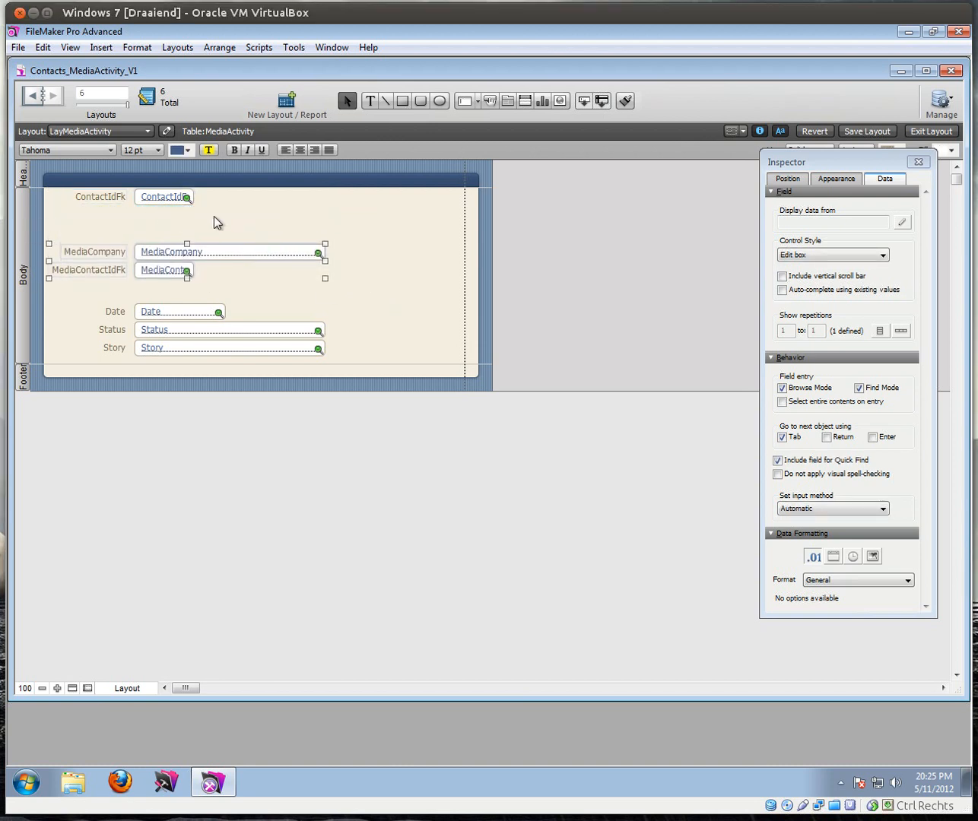
left_click_drag(218, 214, 47, 186)
key("Down")
key("Down")
key("Down")
key("Down")
key("Down")
key("Down")
key("Down")
key("Down")
key("Down")
key("Down")
key("Down")
key("Down")
key("Down")
key("Down")
key("Down")
key("Down")
key("Down")
key("Down")
key("Down")
left_click(245, 217)
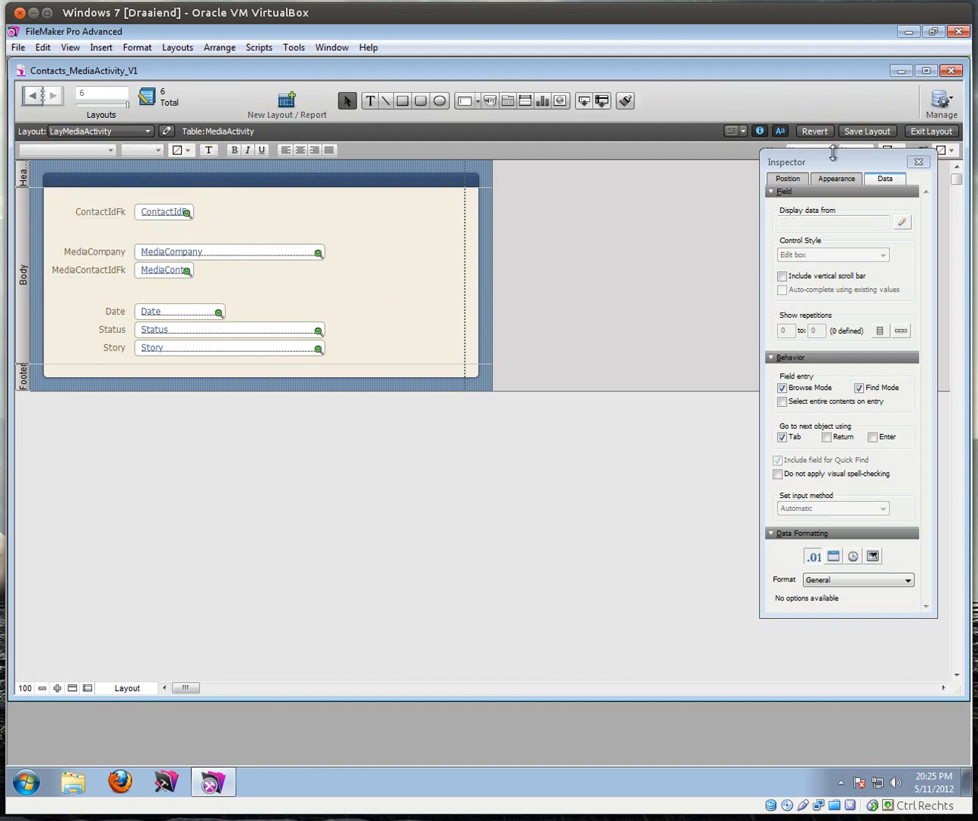
left_click(931, 132)
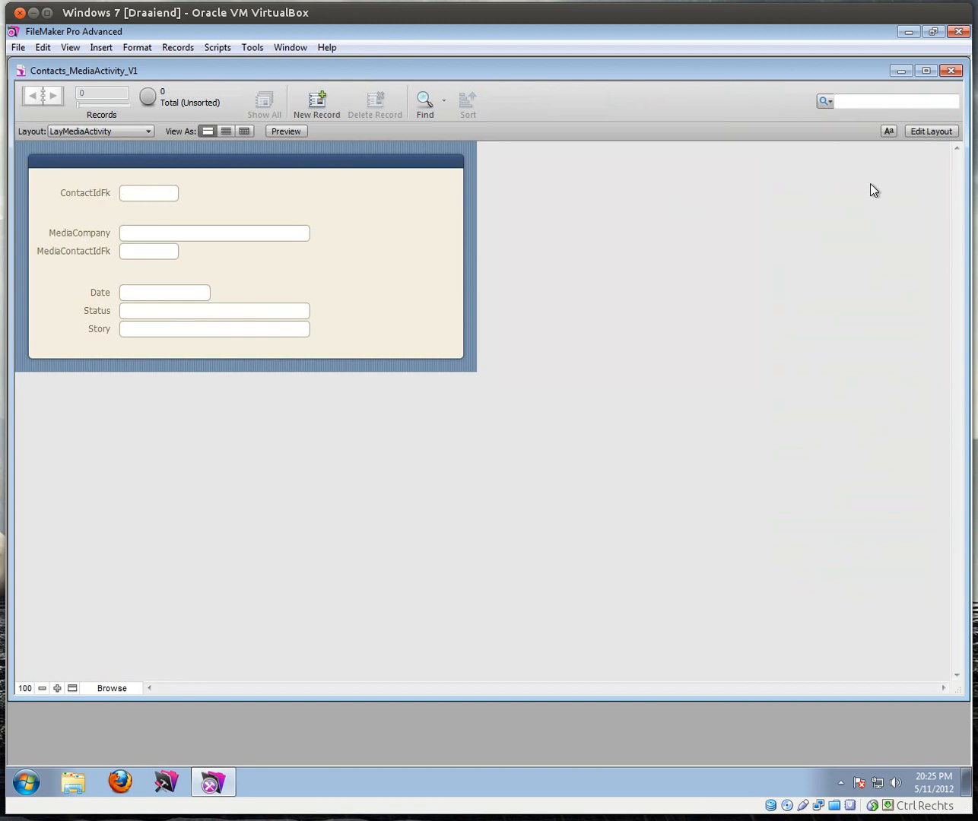
left_click(917, 132)
Step: Relabel the fields Client, Media Company and Media Contact, then switch to Browse mode
double_click(92, 213)
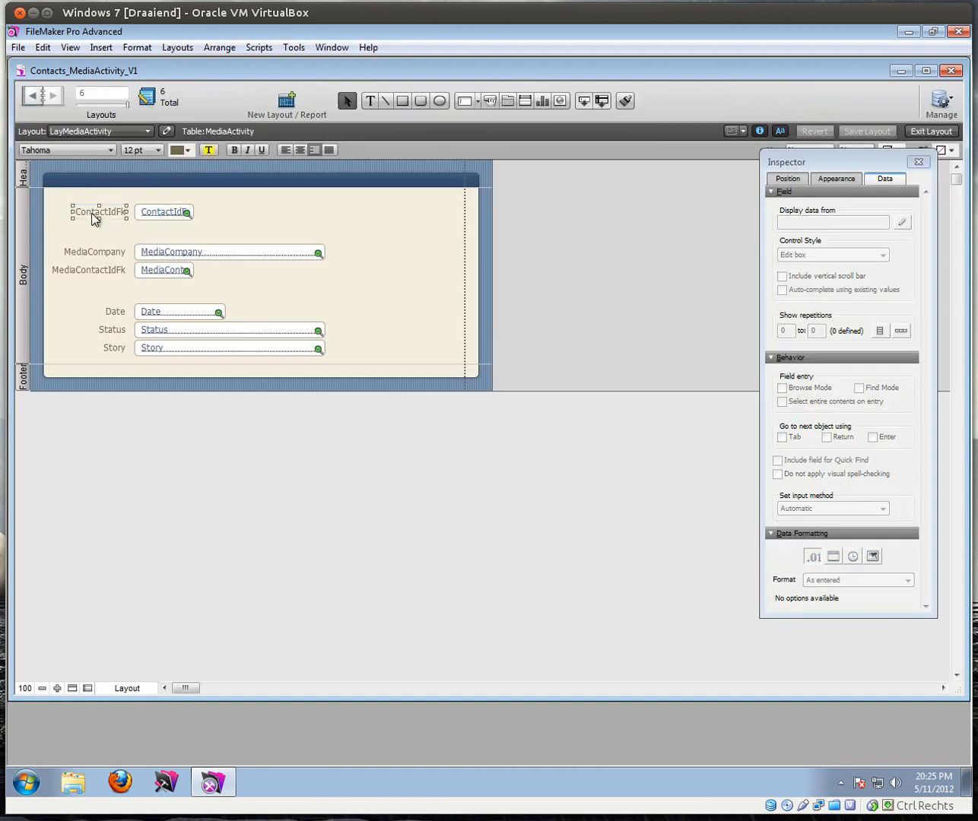
type("Client")
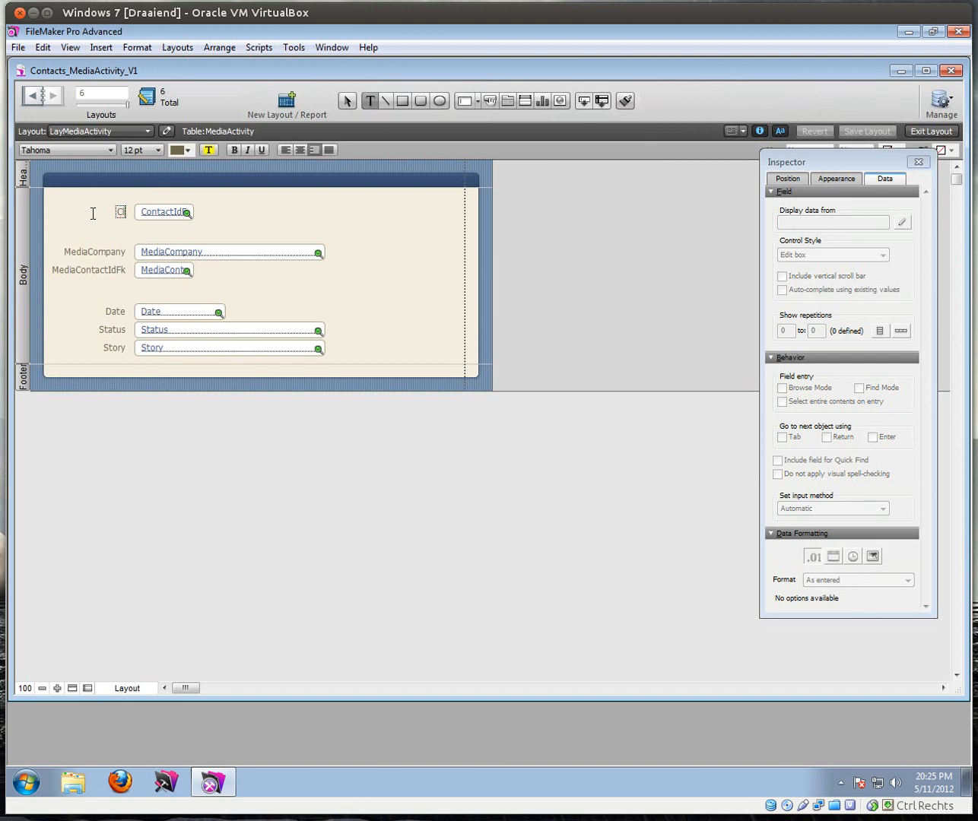
key("Escape")
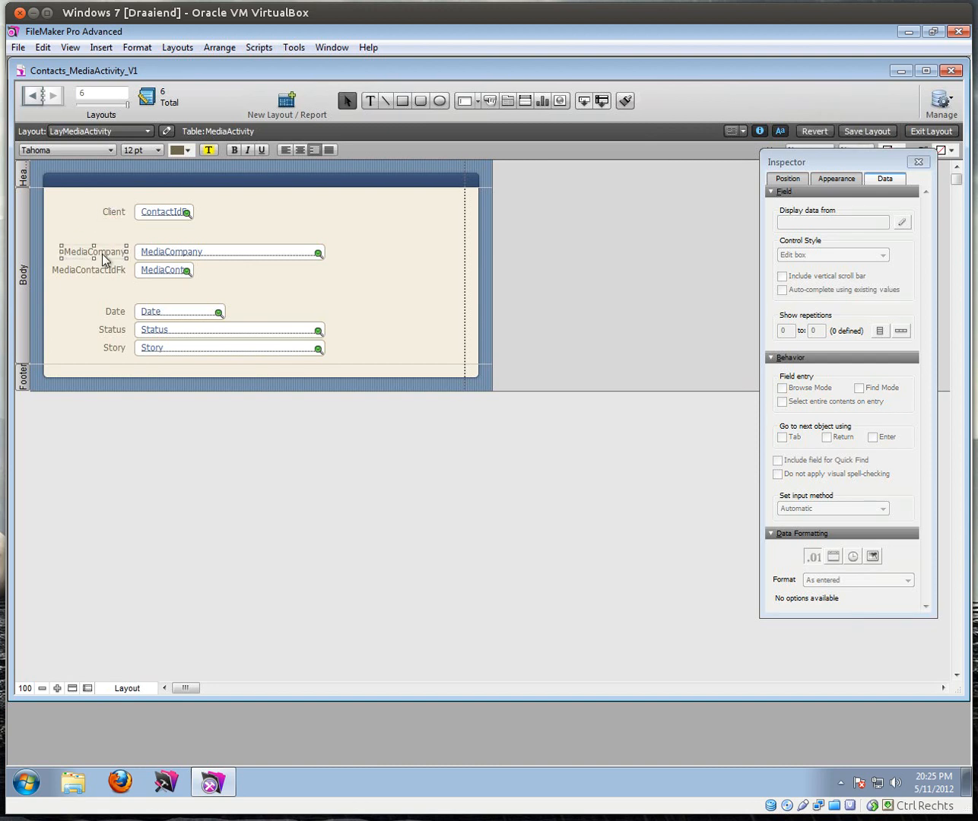
double_click(90, 254)
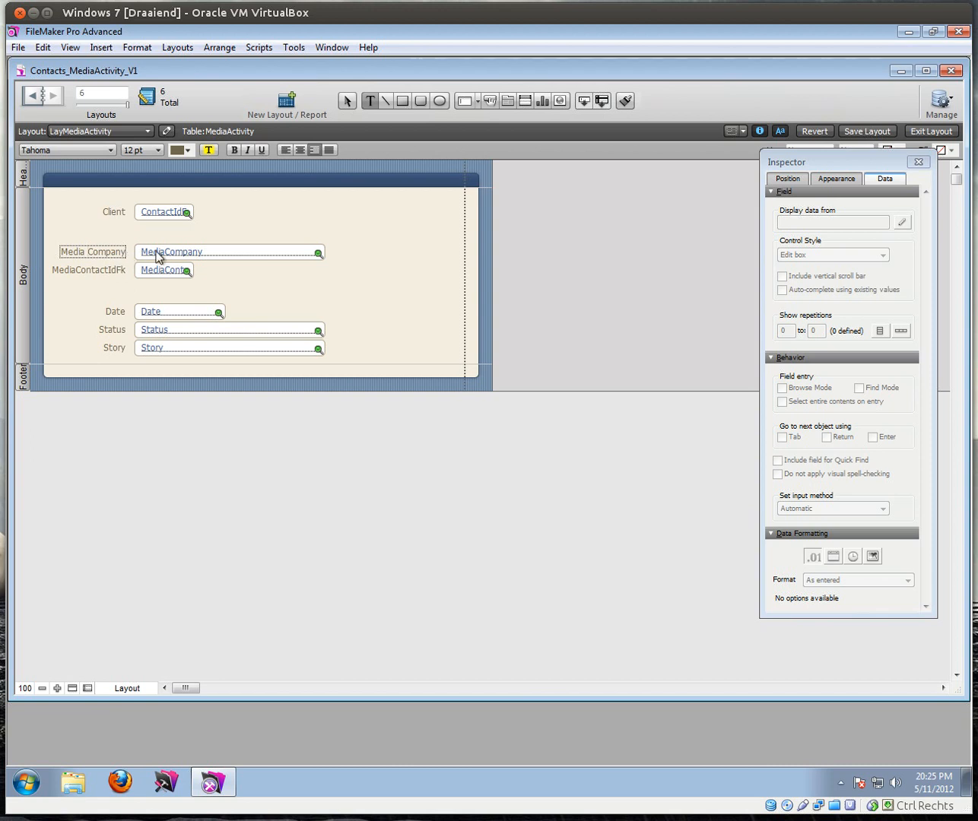
left_click(91, 271)
left_click(92, 272)
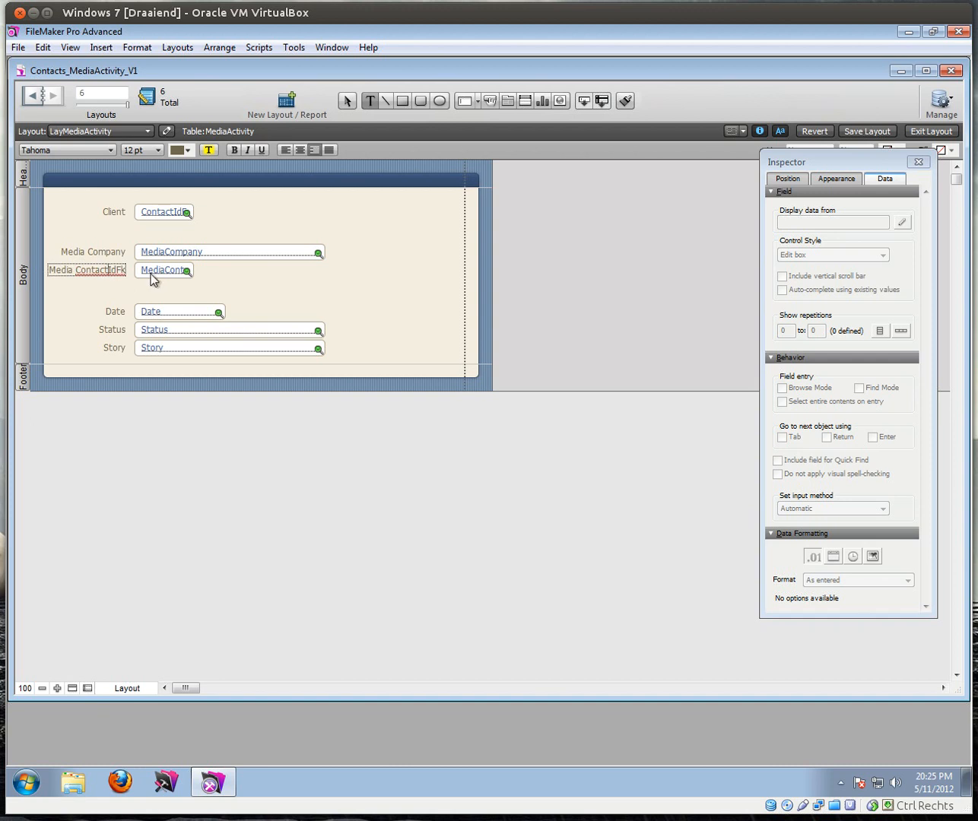
key("shift+End")
key("Delete")
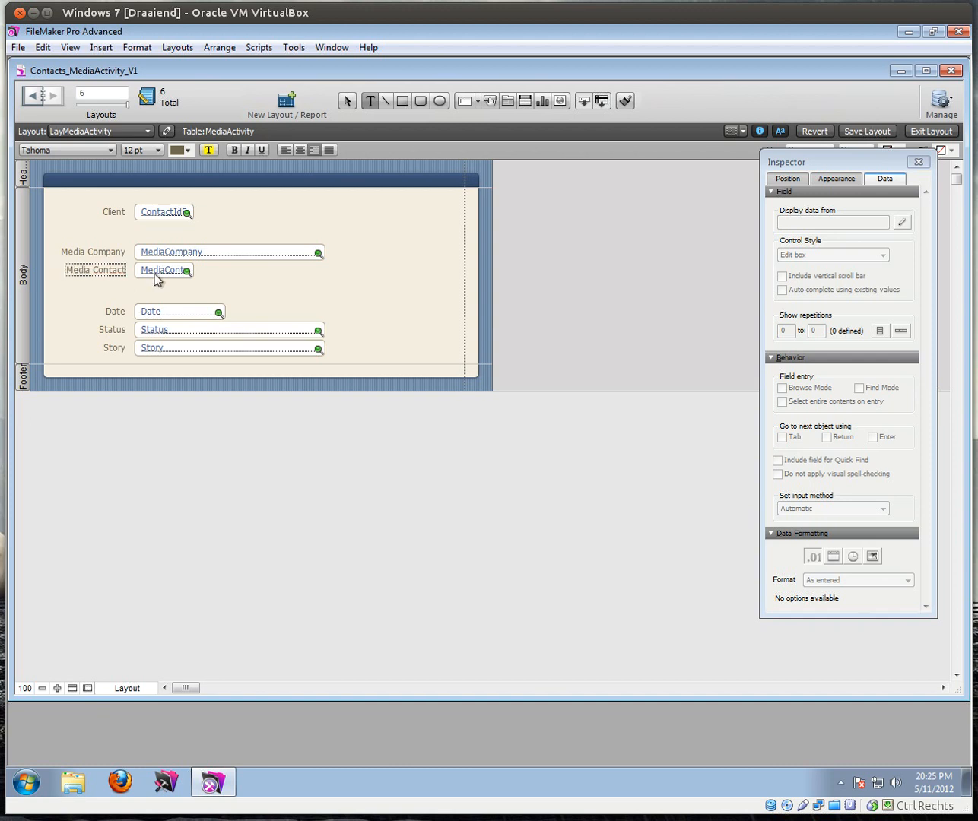
key("Escape")
key("ctrl+b")
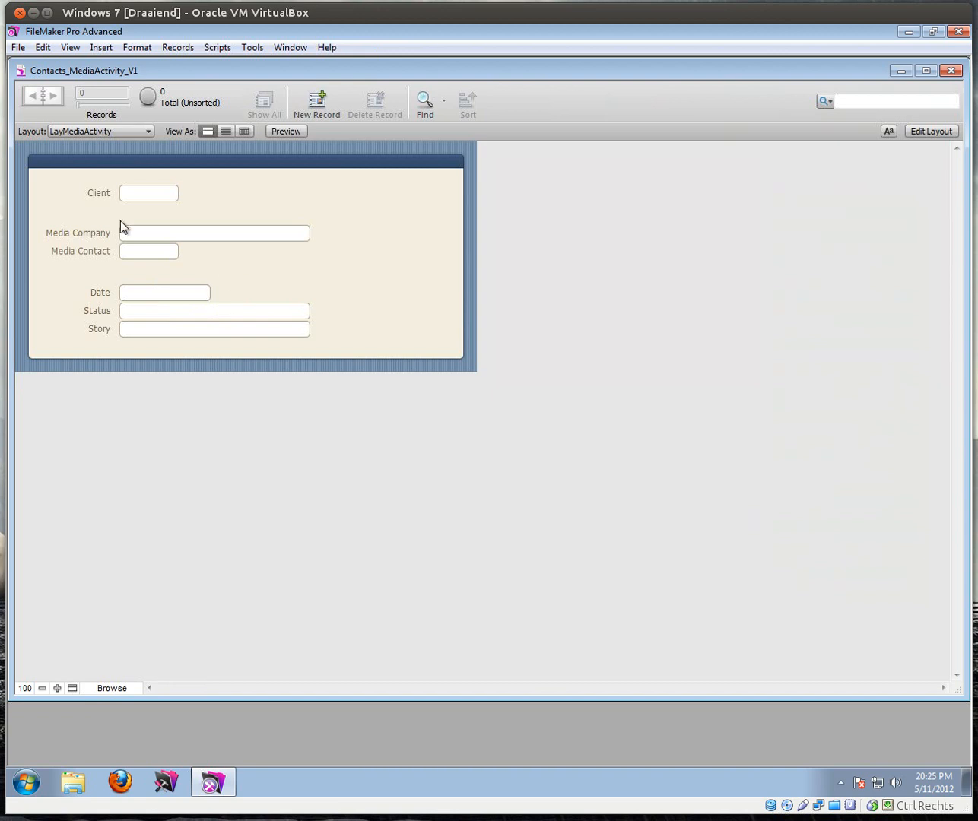
Step: Dismiss the no-records alert, add an empty MediaActivity record, then visit LayContact and return
left_click(154, 196)
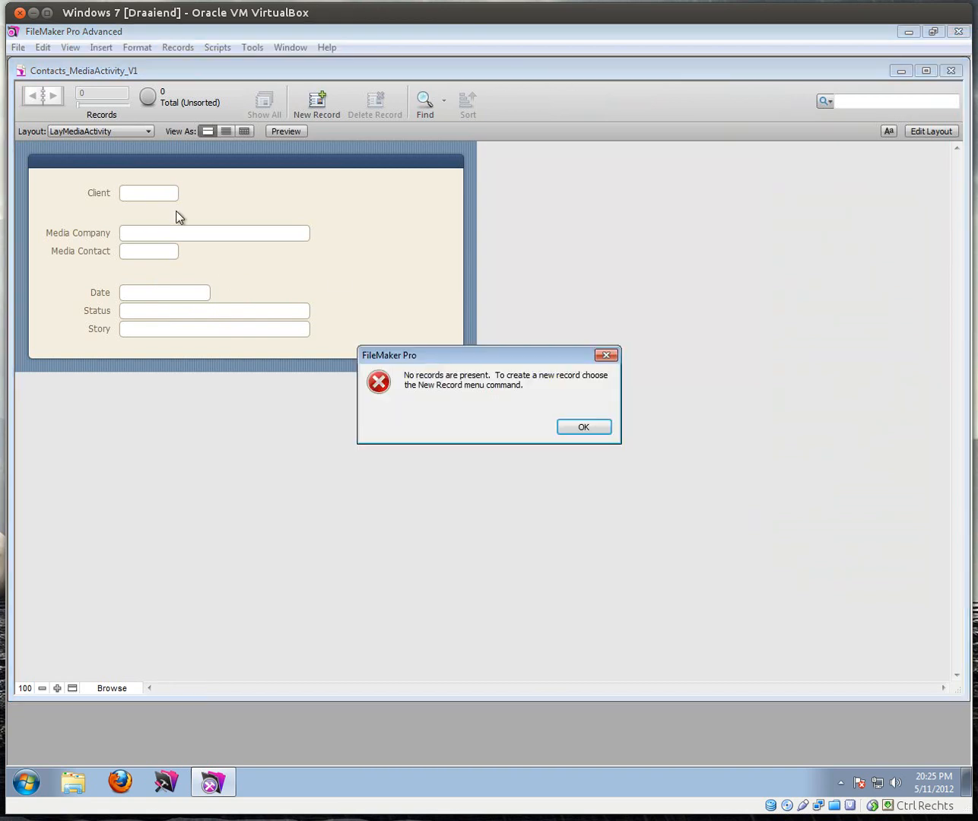
left_click(583, 426)
left_click(317, 105)
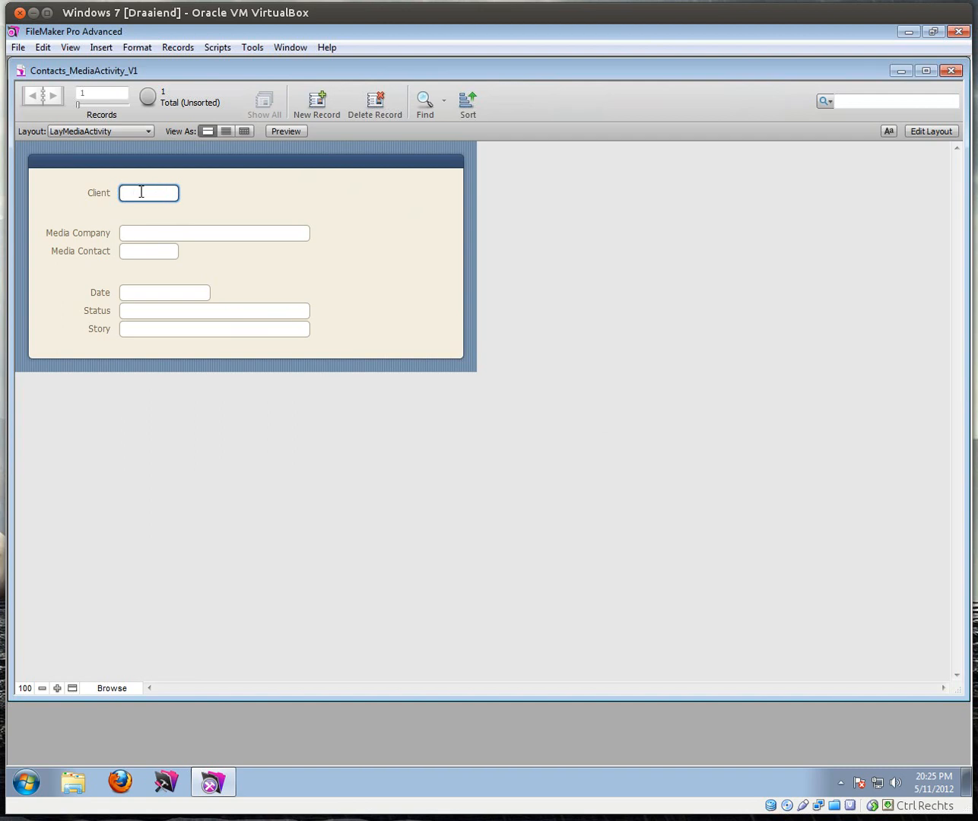
left_click(119, 132)
left_click(92, 164)
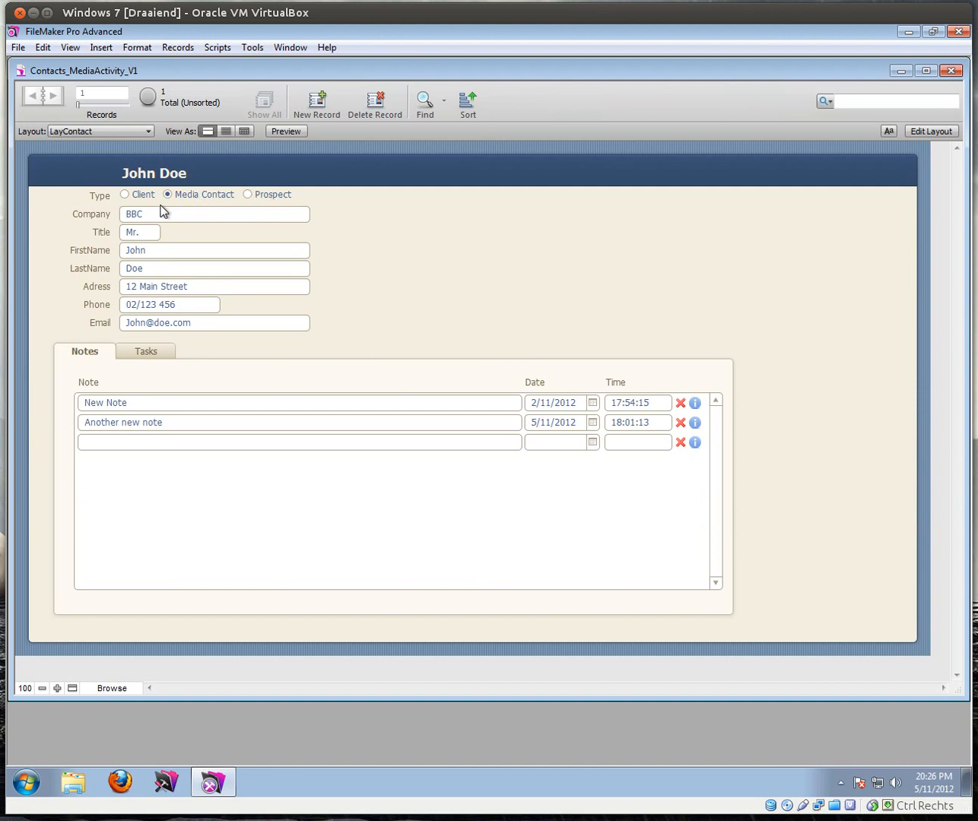
left_click(110, 132)
left_click(107, 177)
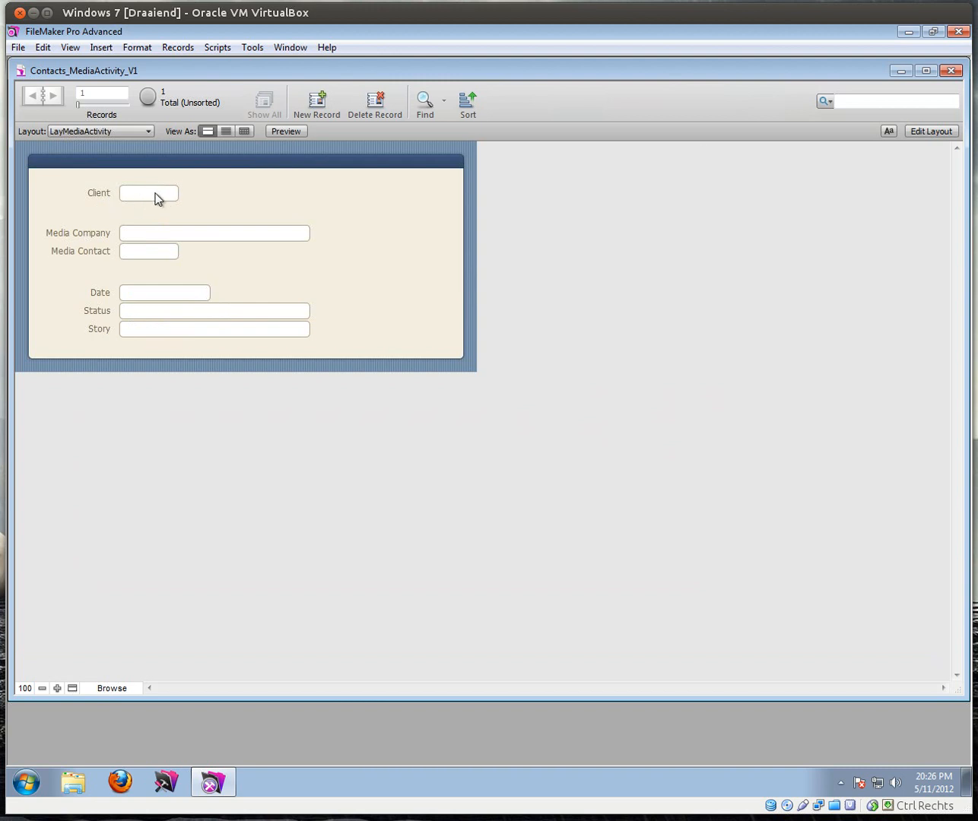
Step: In Layout mode, turn the Client field into a drop-down list
left_click(931, 130)
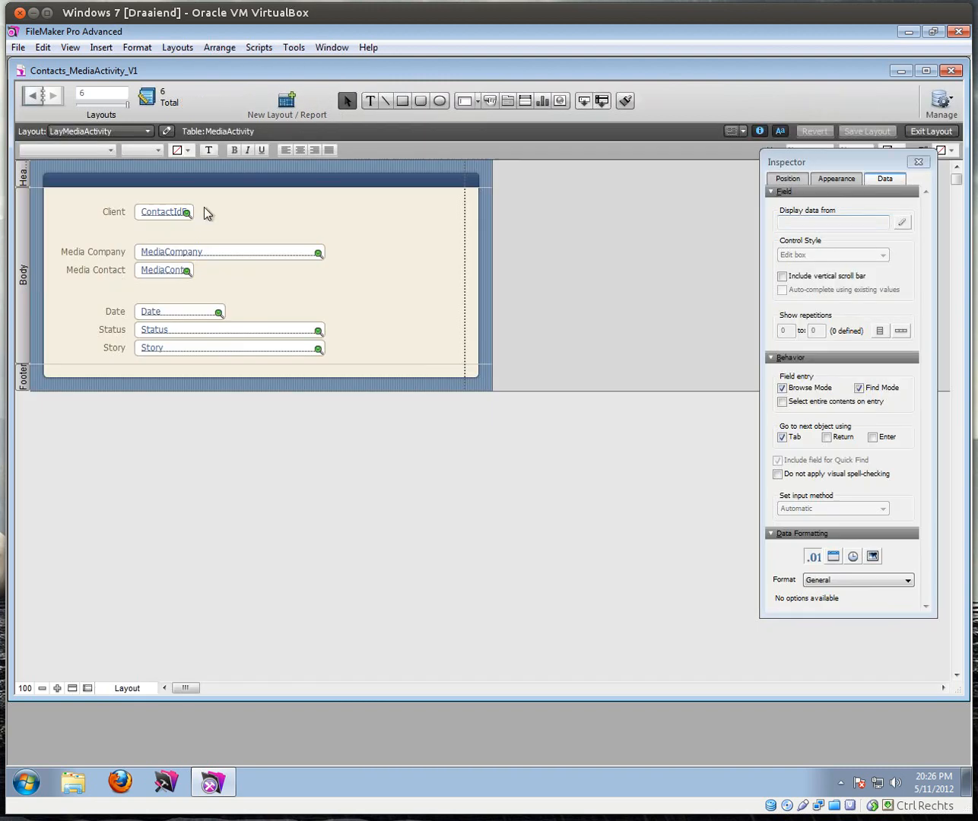
left_click(171, 218)
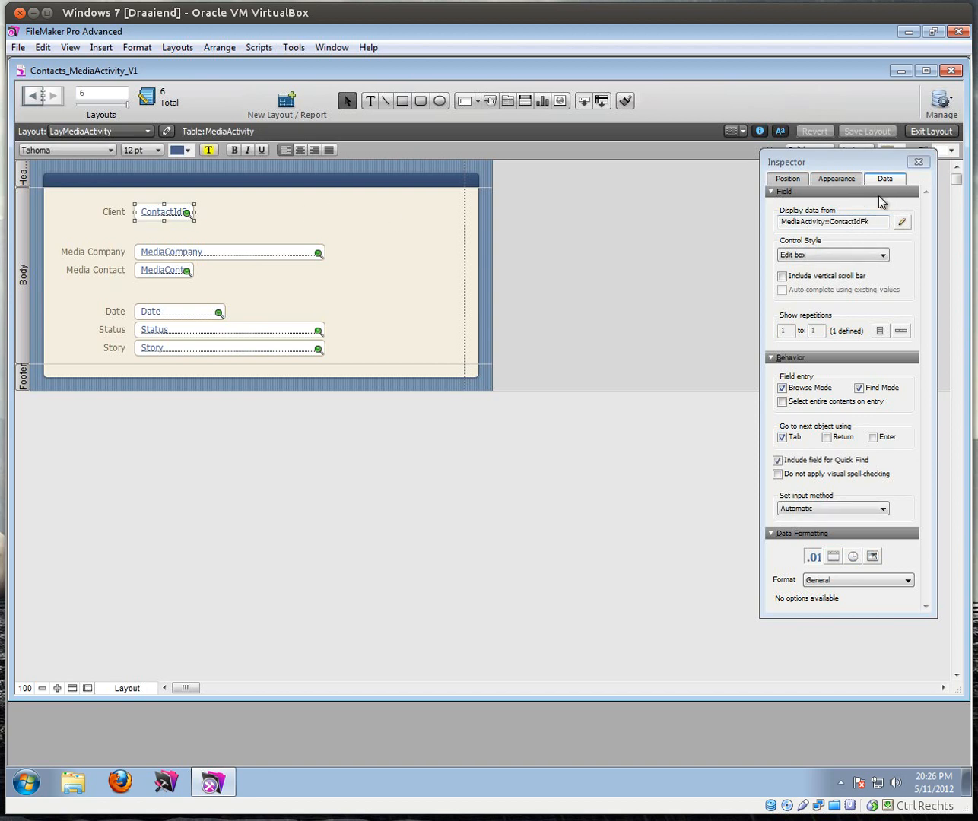
left_click(815, 257)
left_click(824, 268)
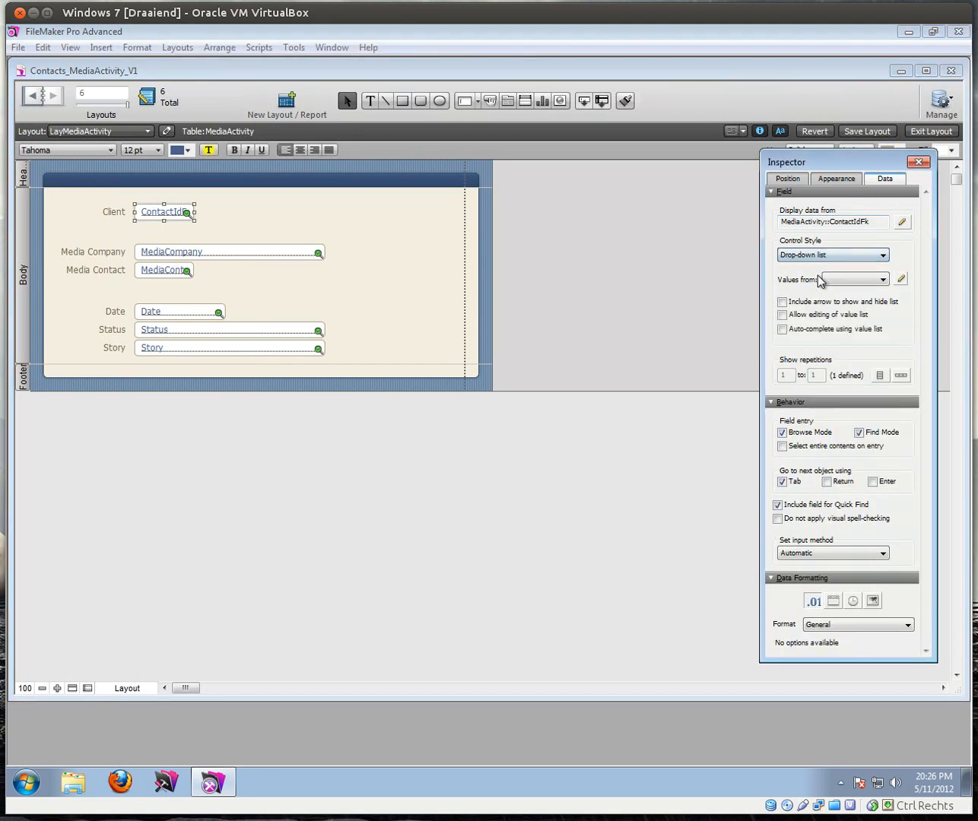
left_click(902, 281)
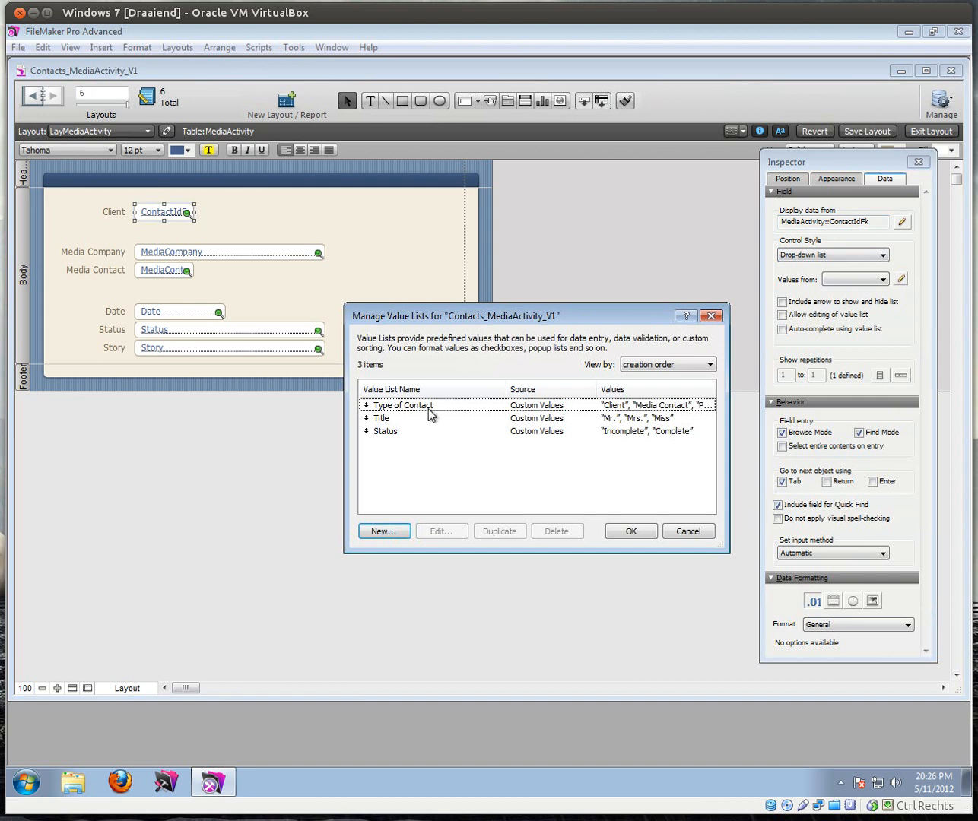
Step: Create a Contacts value list using Contacts::Id, showing only the second field c_FullName
left_click(397, 534)
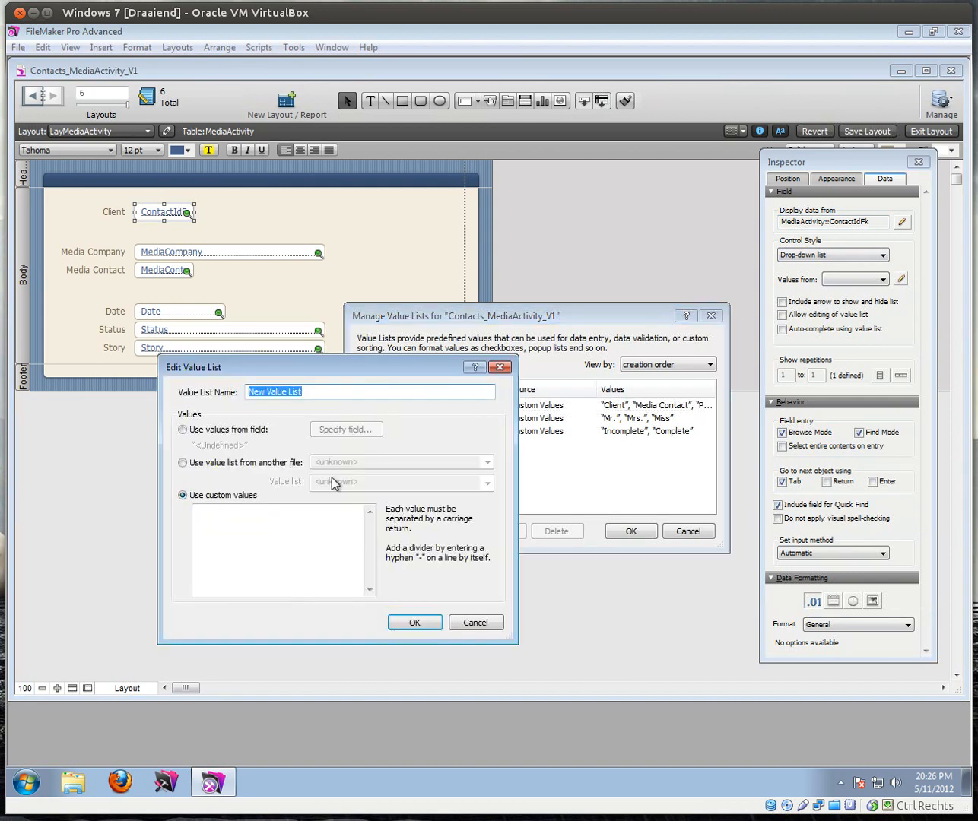
type("Contacts")
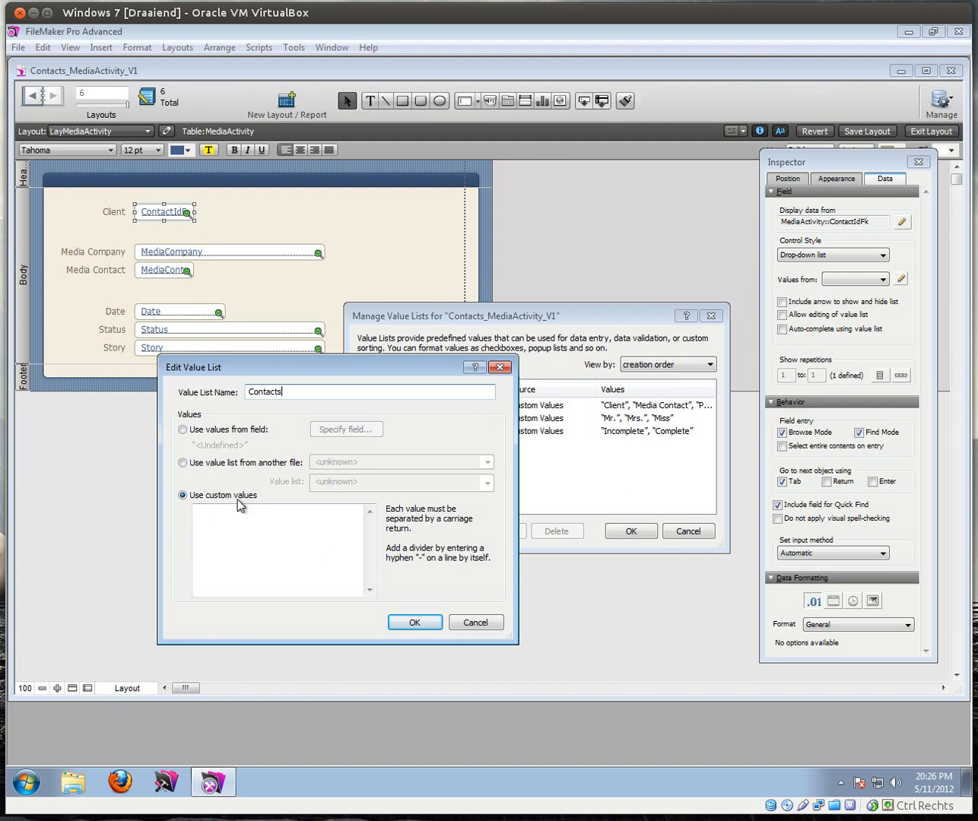
left_click(183, 430)
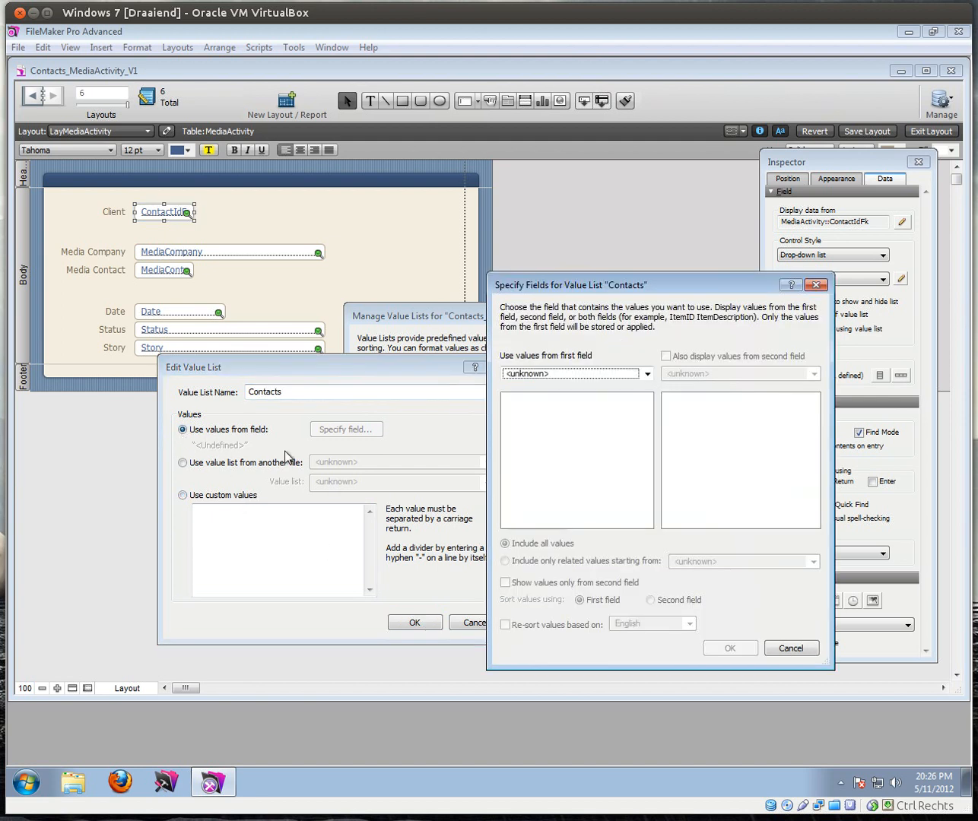
left_click(551, 375)
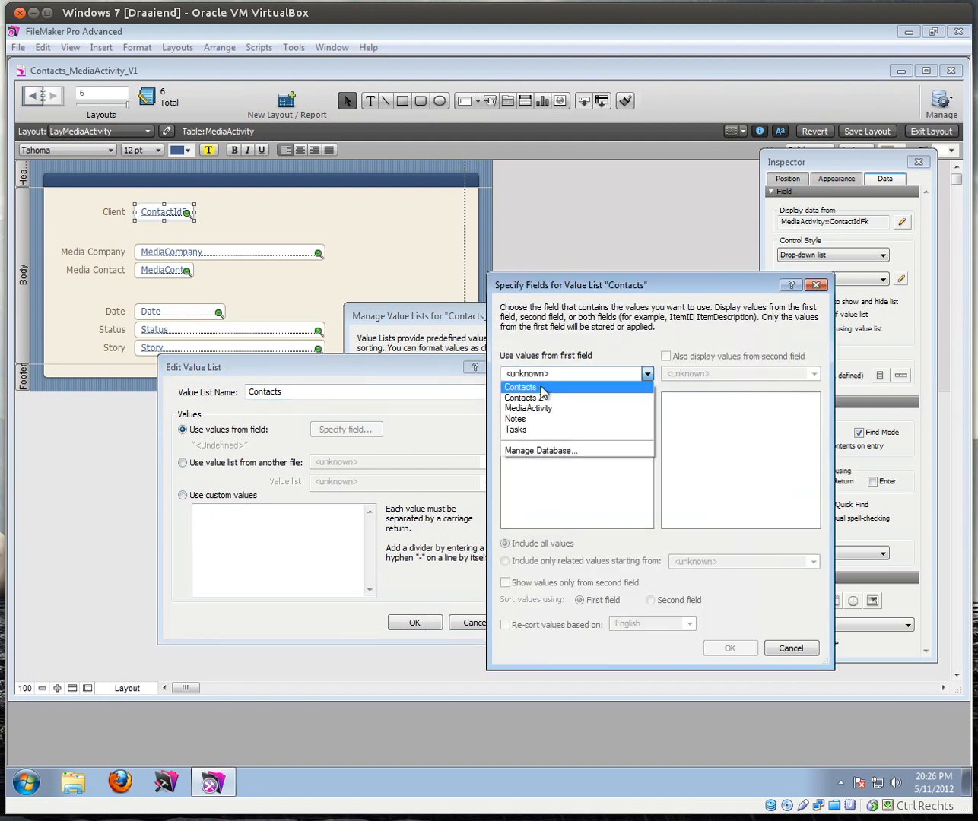
left_click(542, 389)
left_click(508, 402)
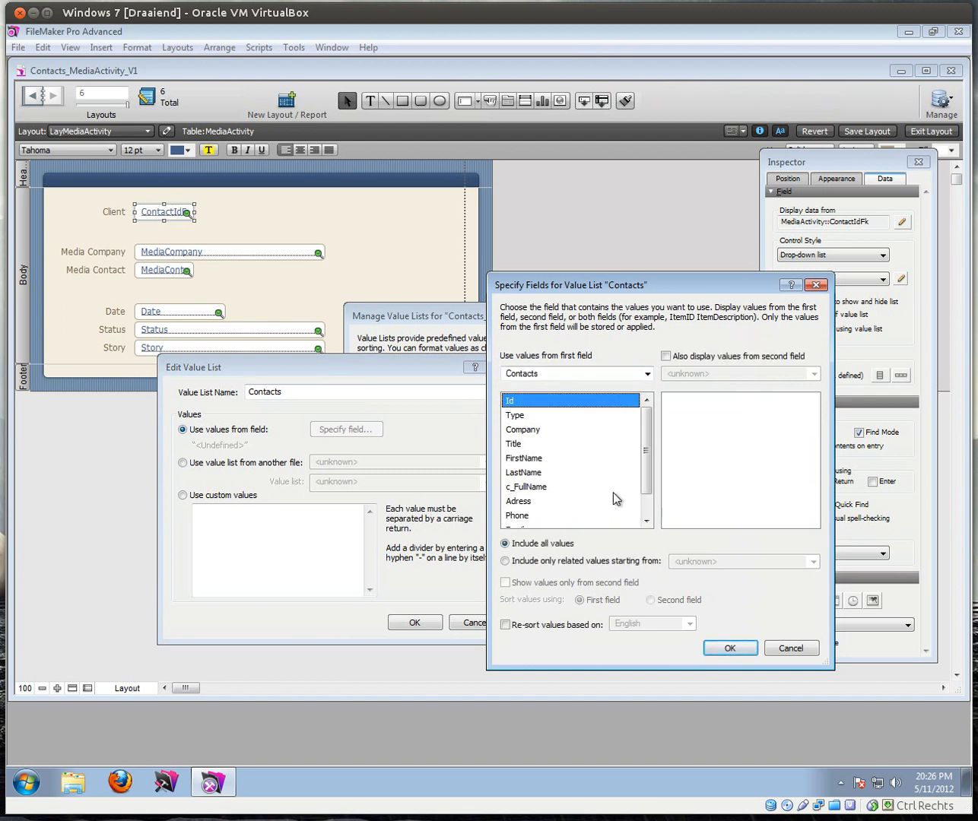
left_click(664, 357)
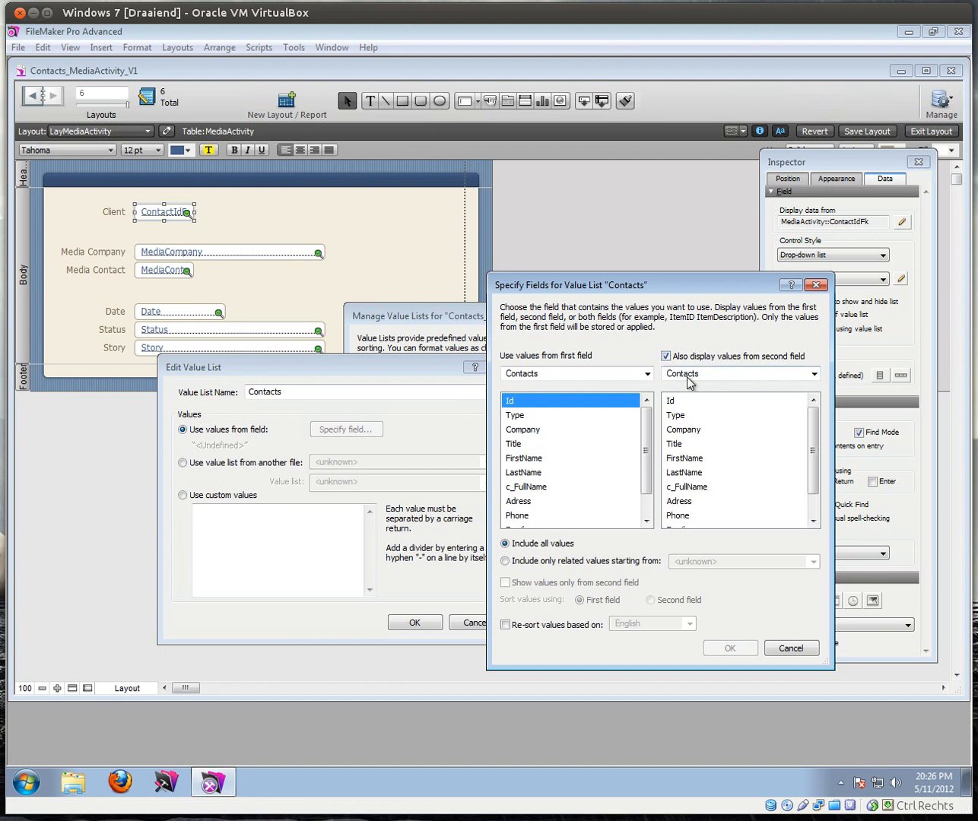
left_click(702, 486)
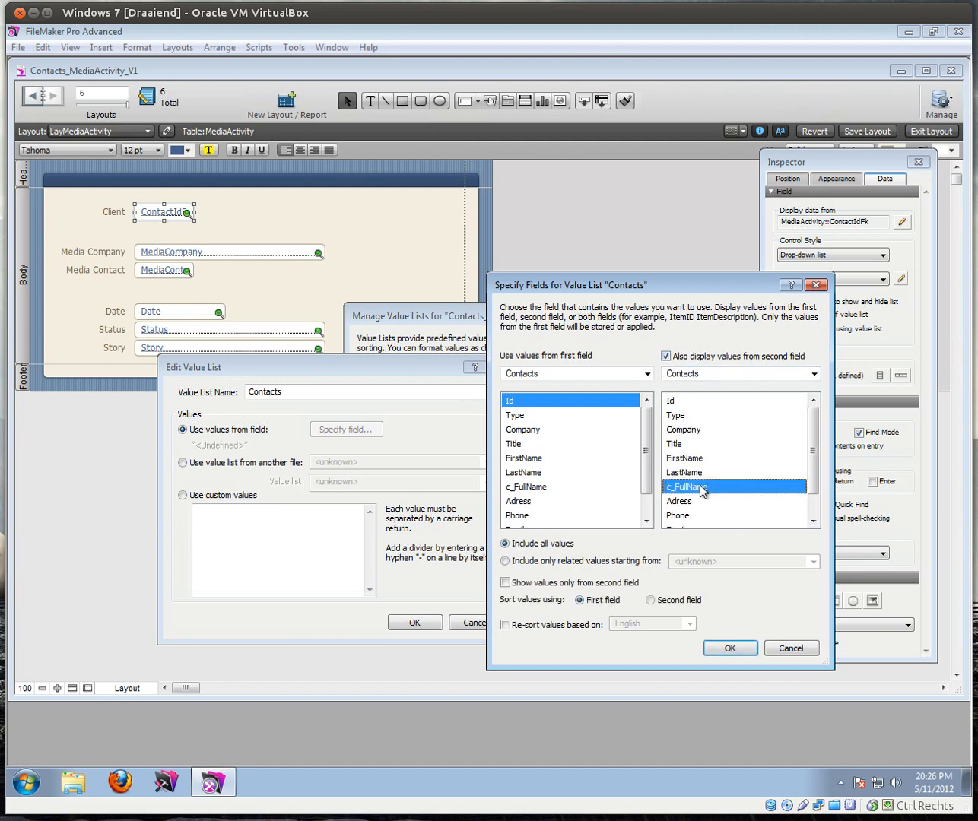
left_click(504, 583)
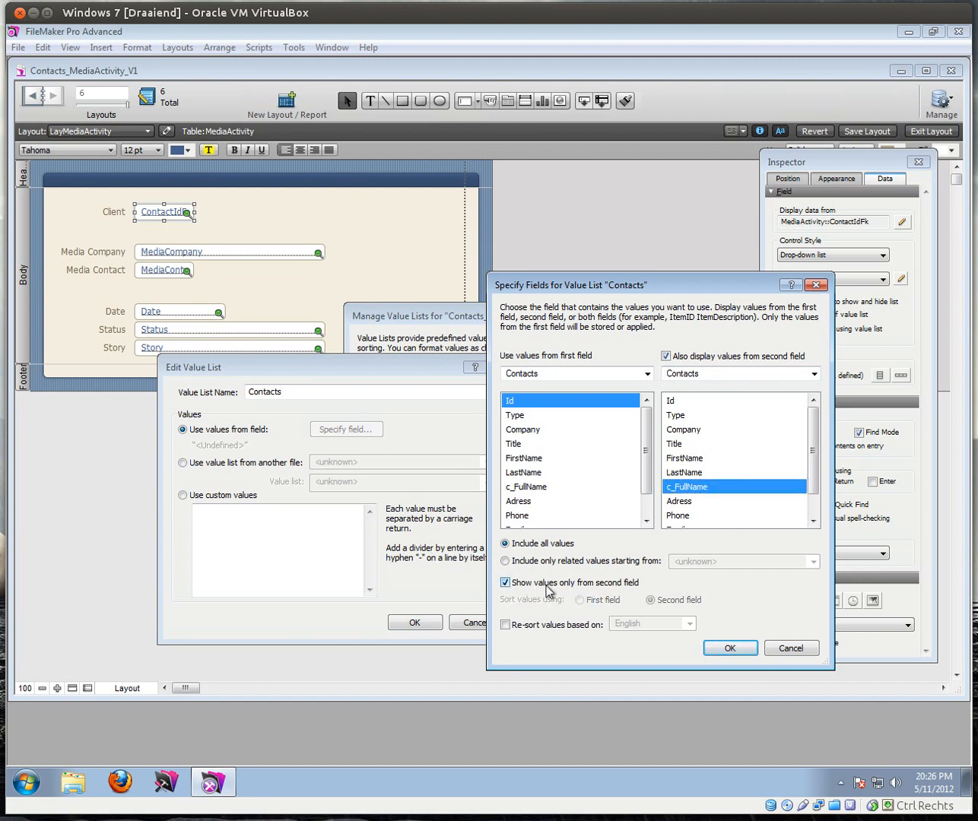
Step: Confirm the value list settings and return to Browse mode
left_click(744, 655)
left_click(435, 568)
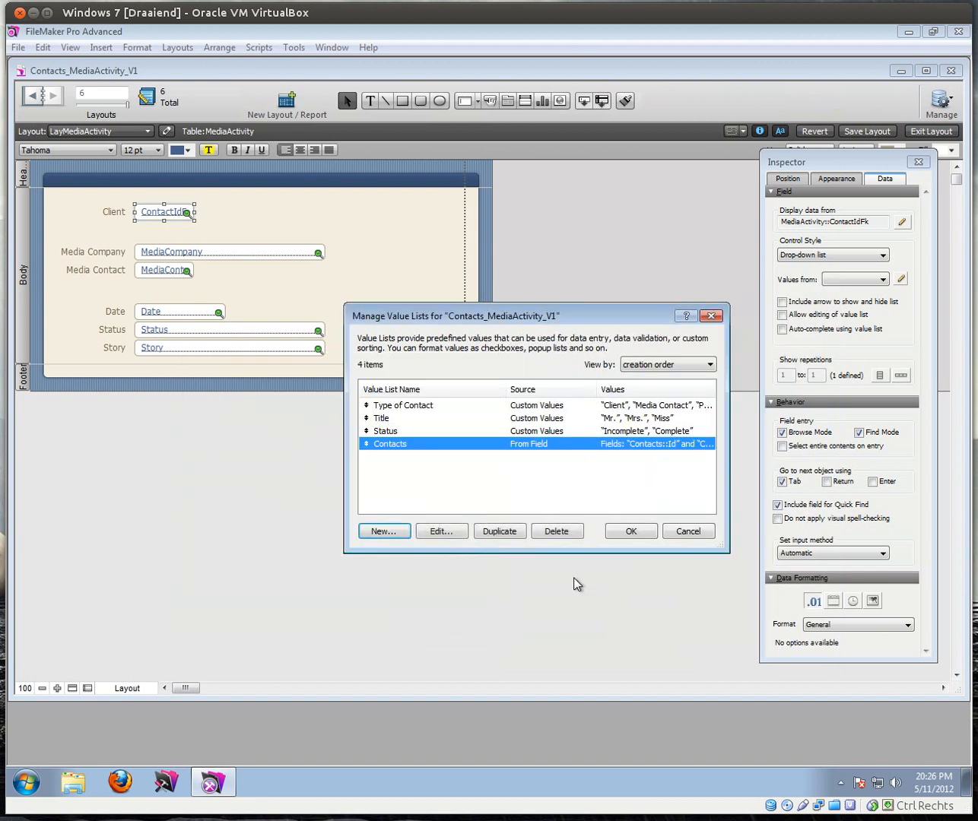
left_click(626, 532)
left_click(929, 130)
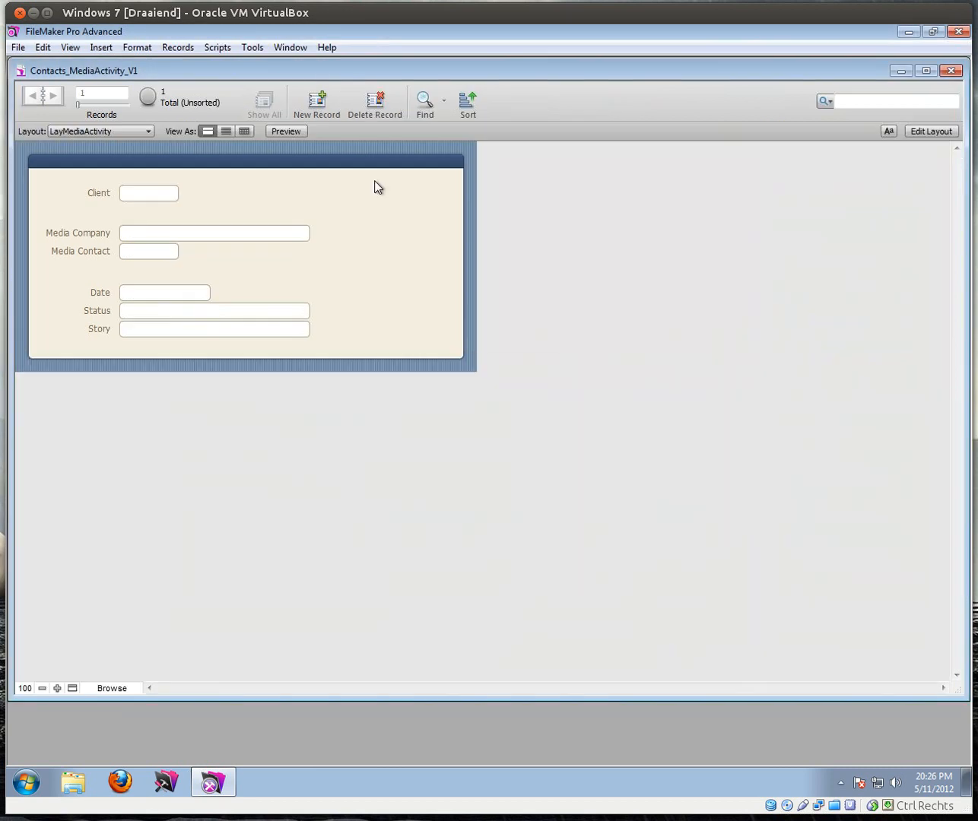
Step: Choose the listed contact as the activity's Client, then switch to the LayContact layout
left_click(160, 194)
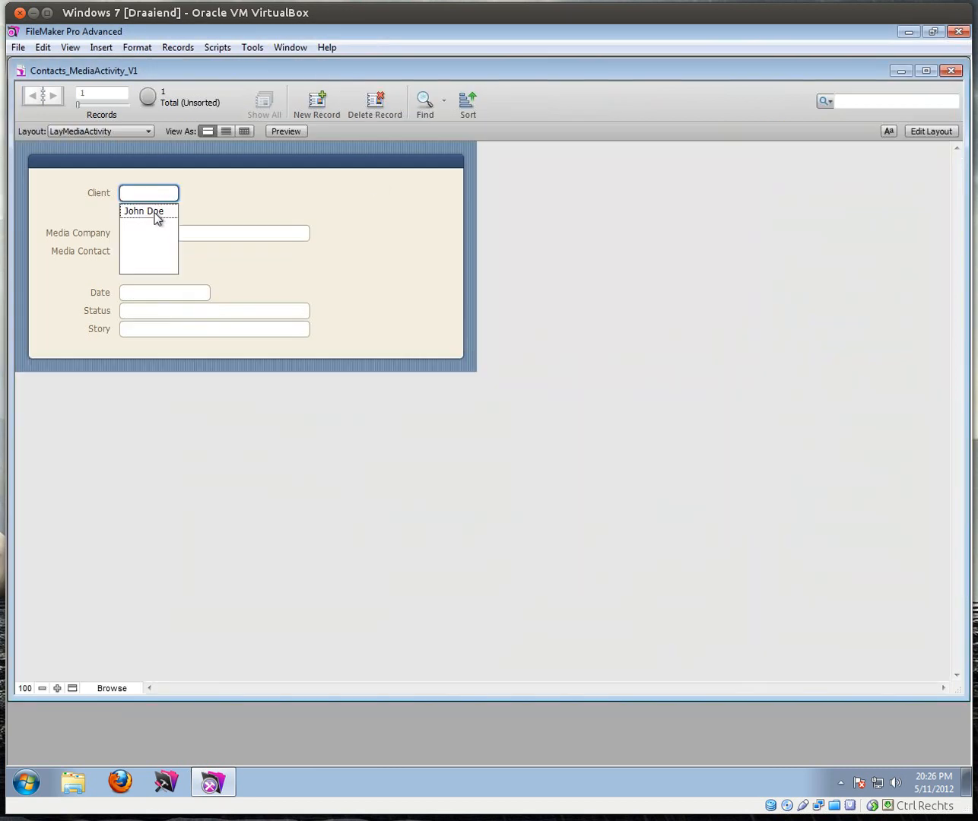
left_click(156, 219)
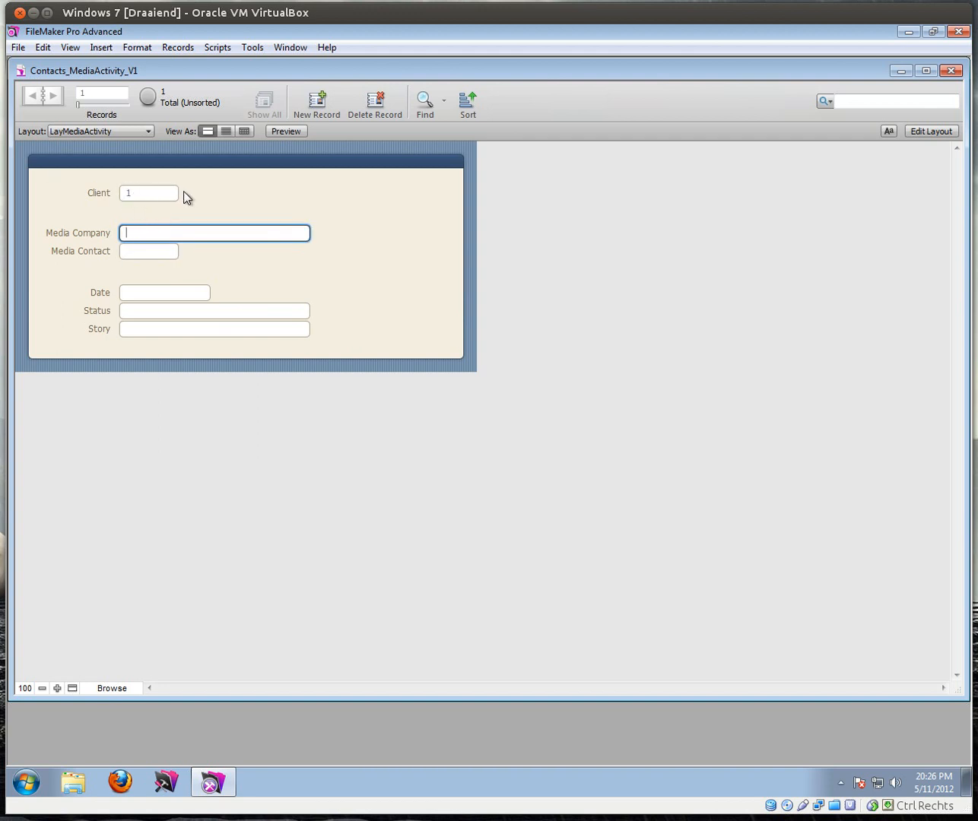
left_click(204, 194)
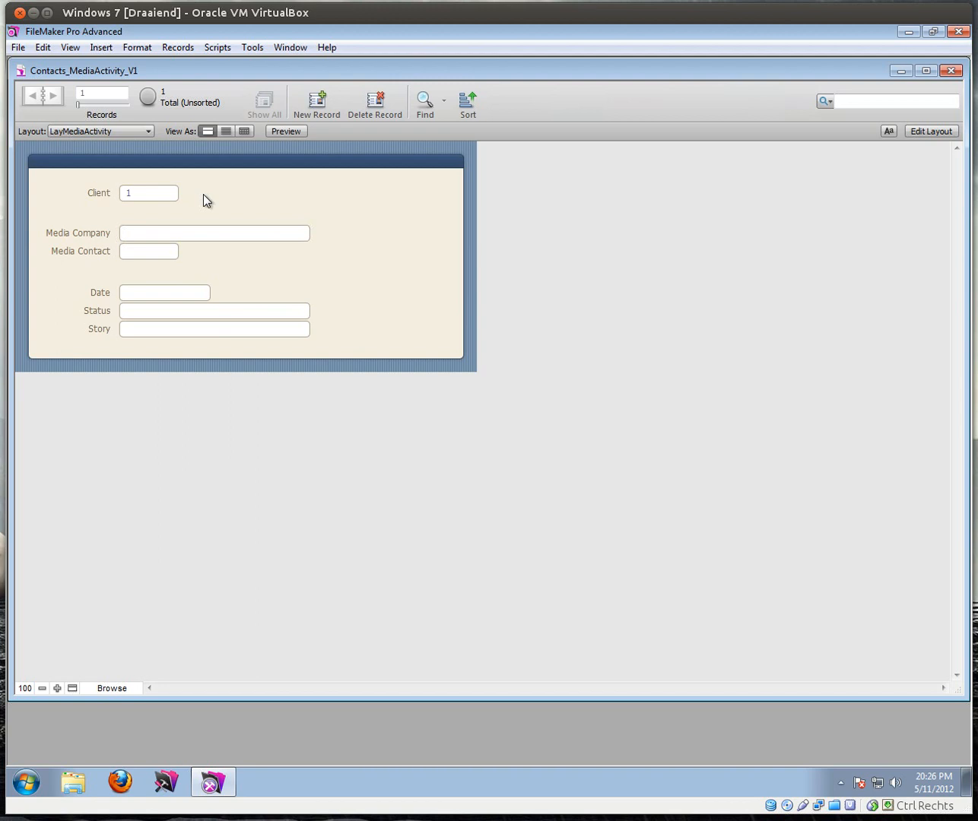
left_click(106, 132)
left_click(89, 163)
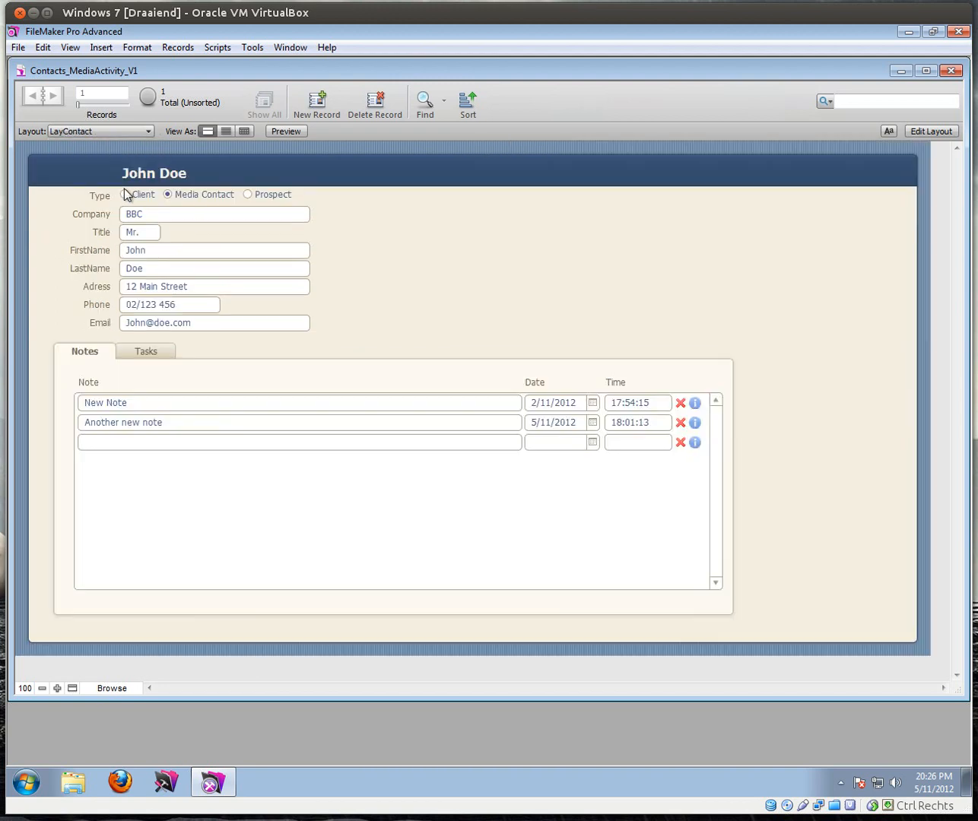
Step: Add a new contact record with title Mrs. and a last name
left_click(313, 102)
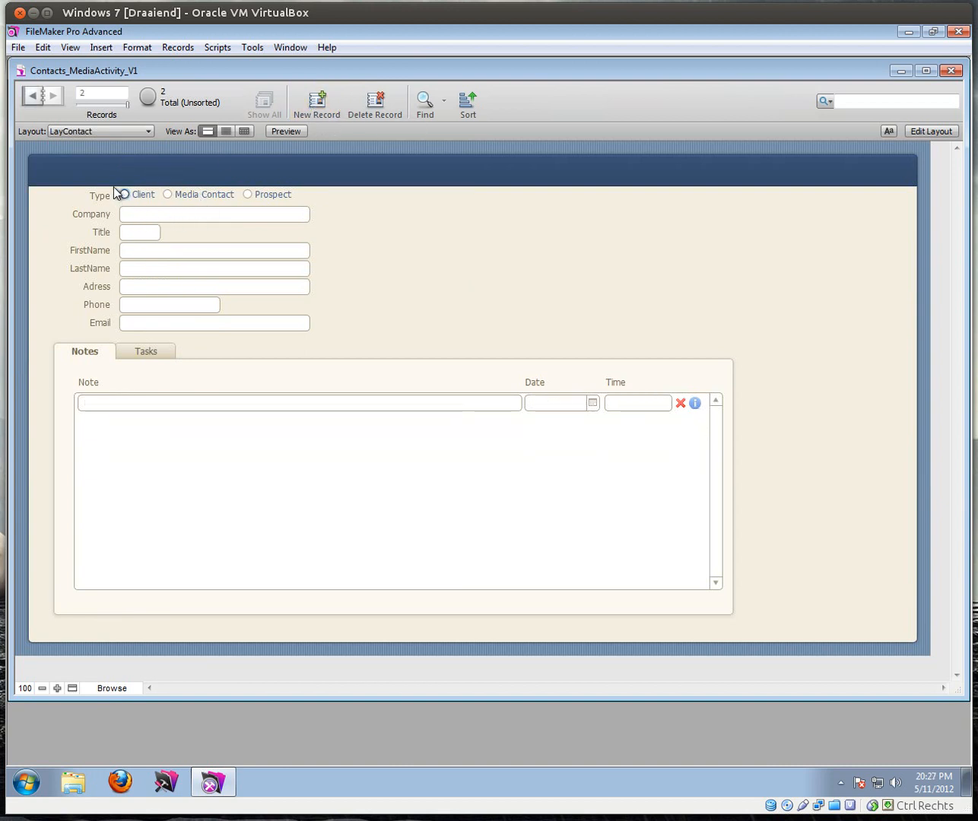
left_click(31, 96)
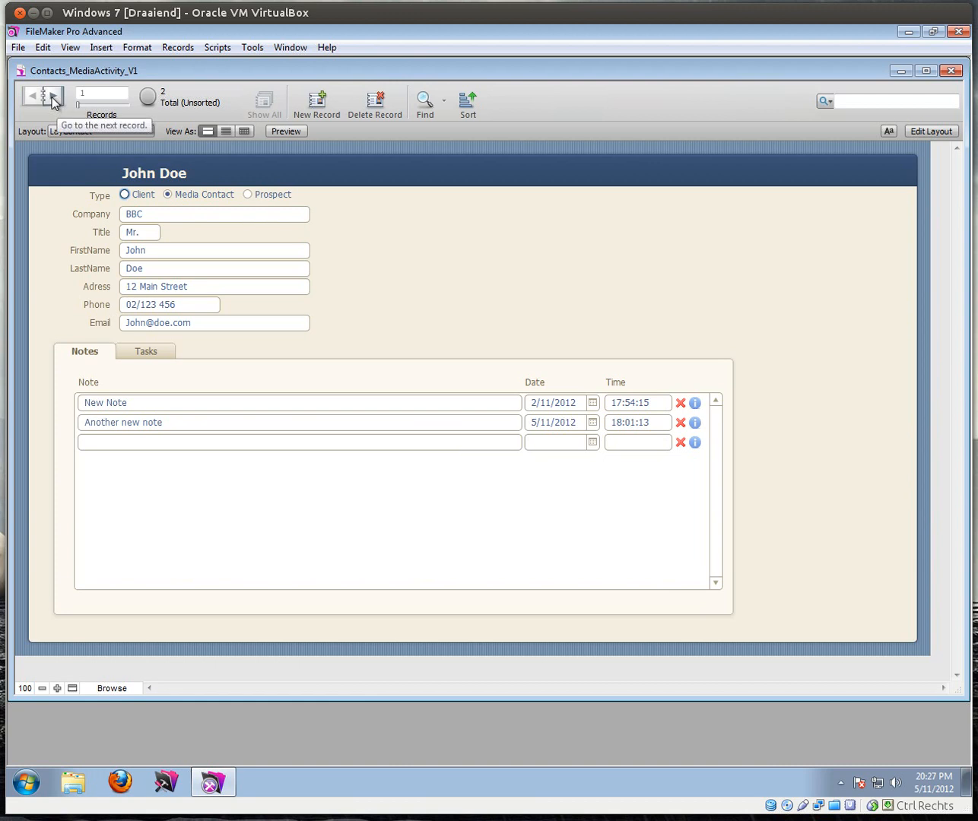
left_click(54, 96)
left_click(149, 251)
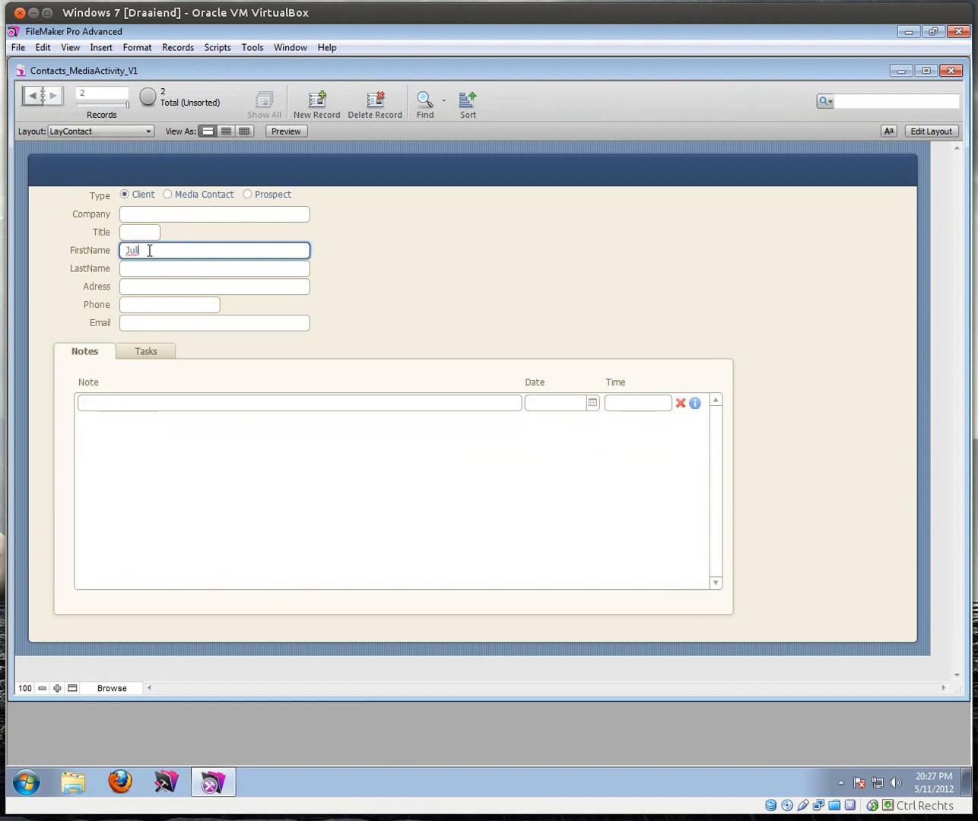
key("Tab")
type("Roberts")
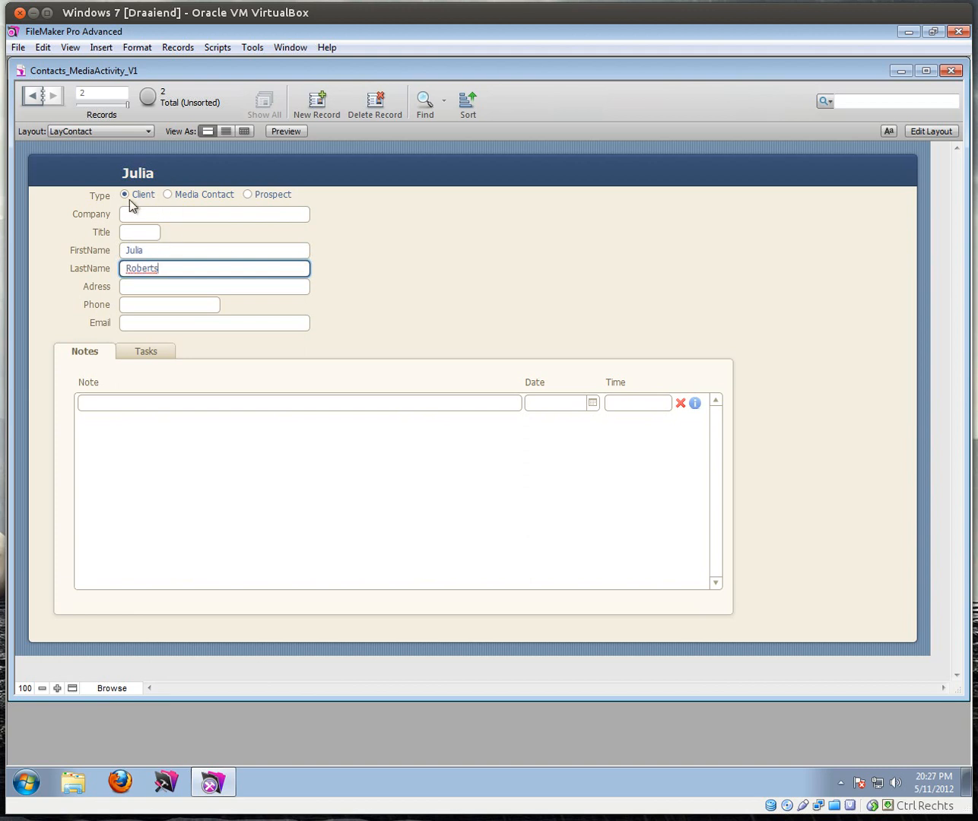
left_click(131, 234)
left_click(137, 266)
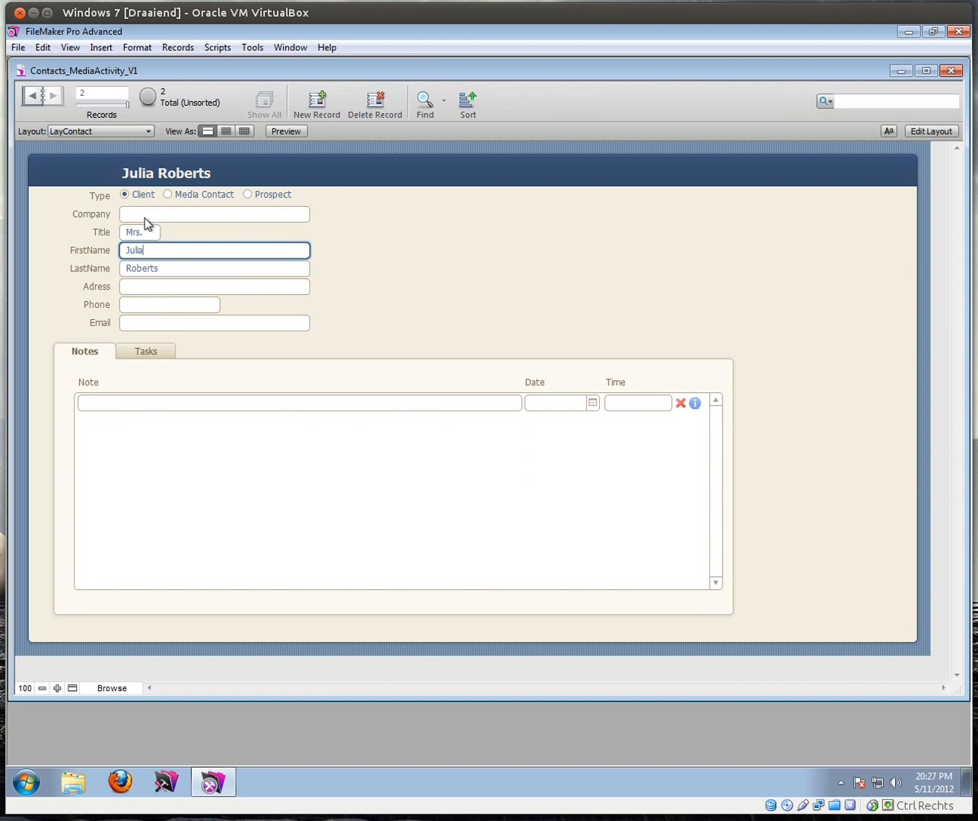
Step: Add a second contact titled Mr. with a first name, then go to LayMediaActivity
left_click(313, 105)
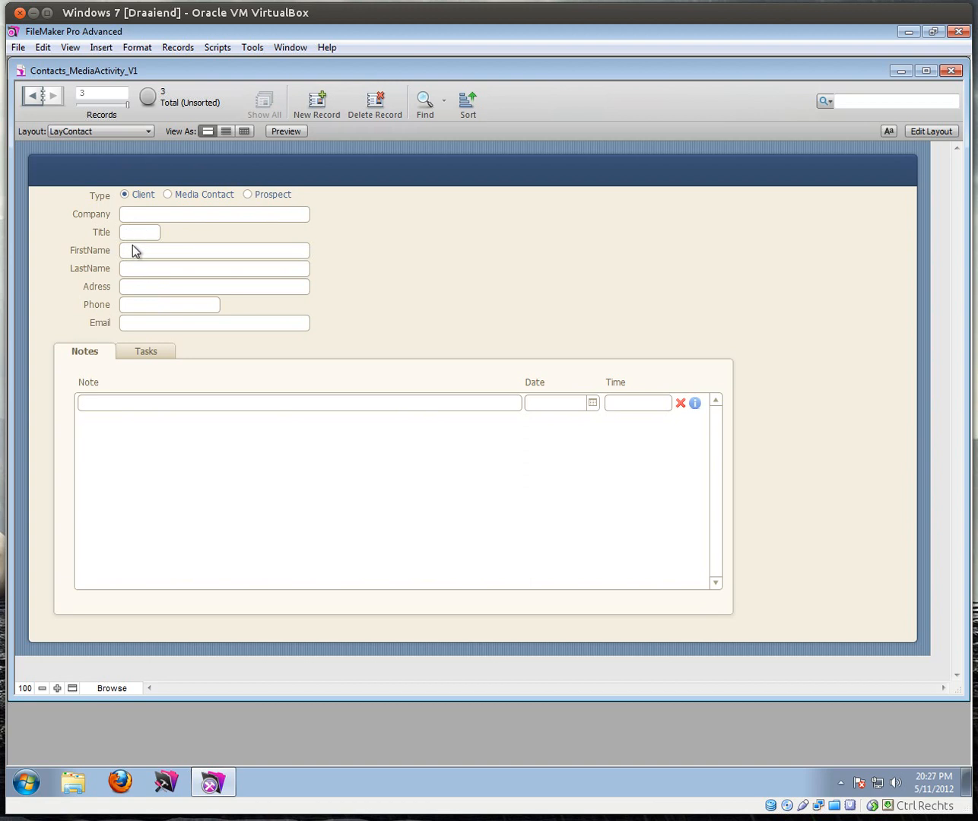
left_click(128, 232)
left_click(133, 249)
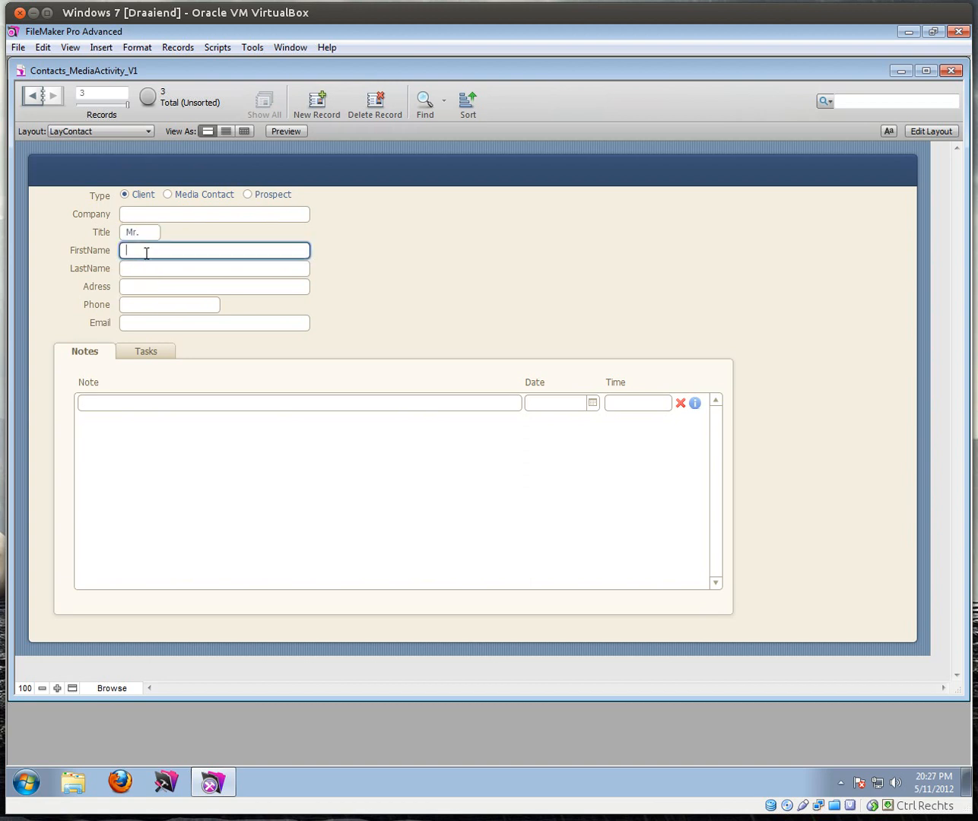
type("Johnny")
key("Tab")
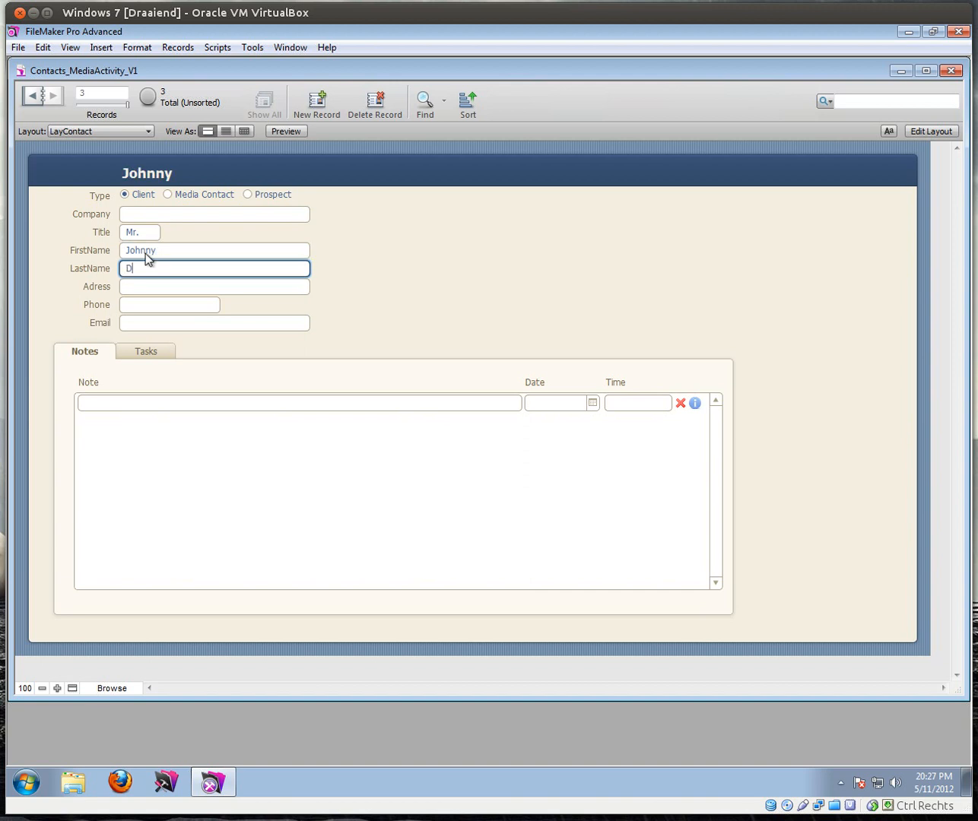
key("Return")
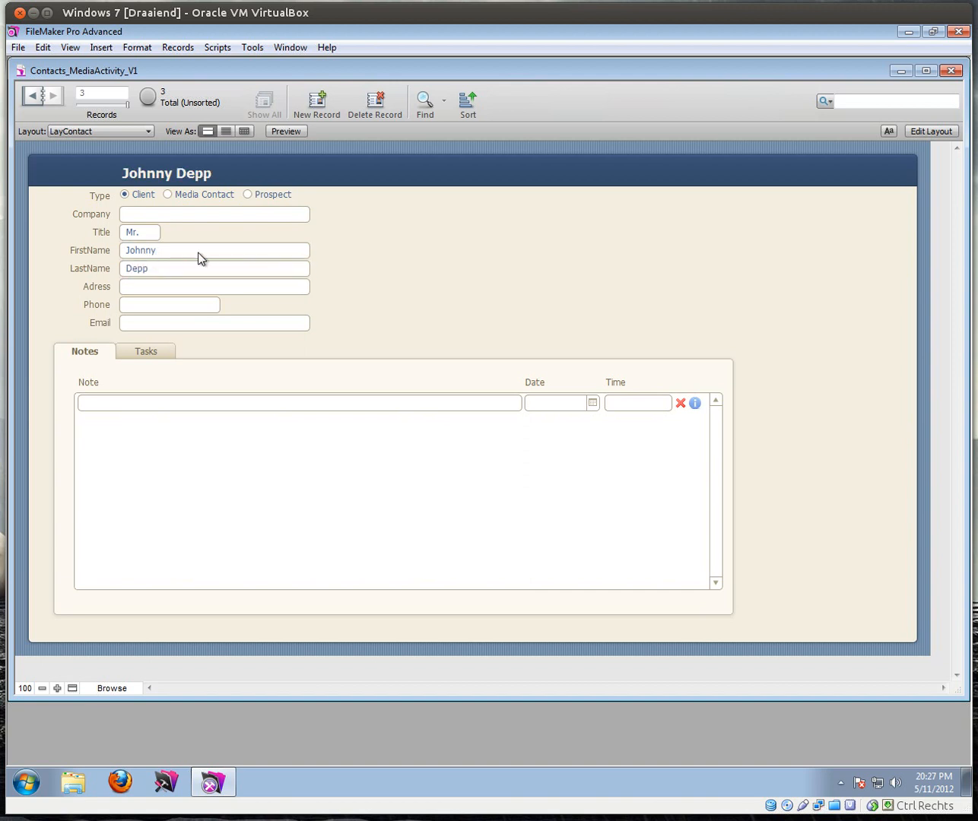
left_click(75, 133)
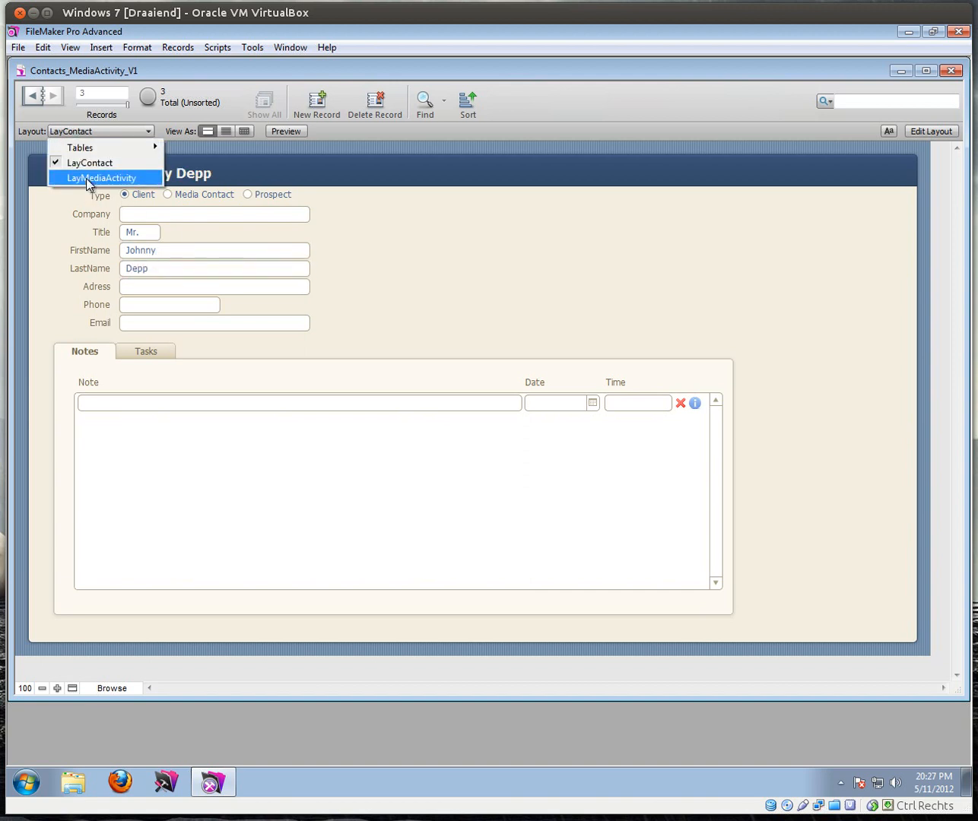
left_click(92, 177)
Step: Verify the Client drop-down lists all three contacts, then open the Manage Database relationship graph
left_click(156, 193)
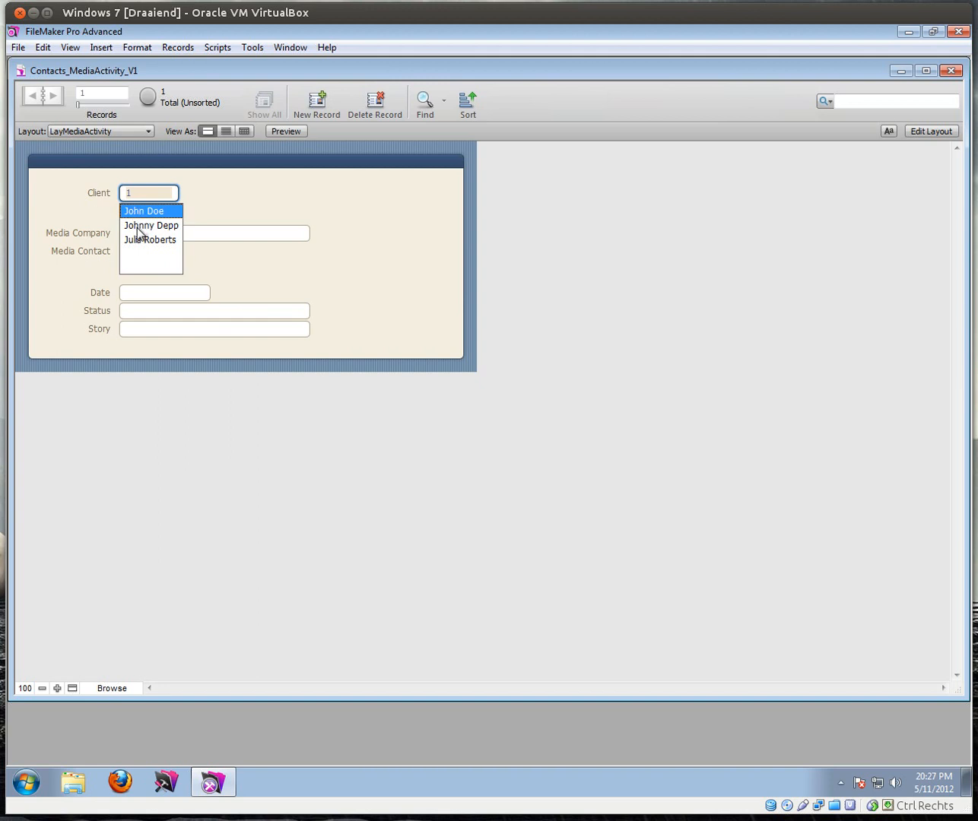
left_click(91, 210)
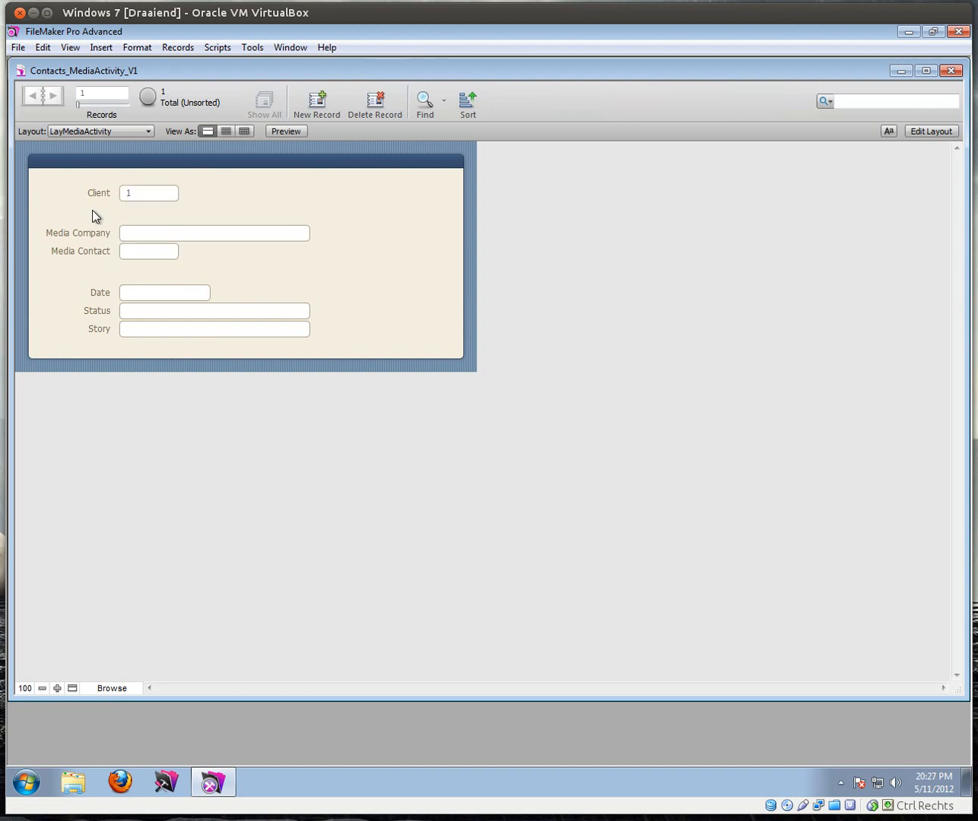
left_click(17, 47)
mouse_move(175, 184)
left_click(206, 181)
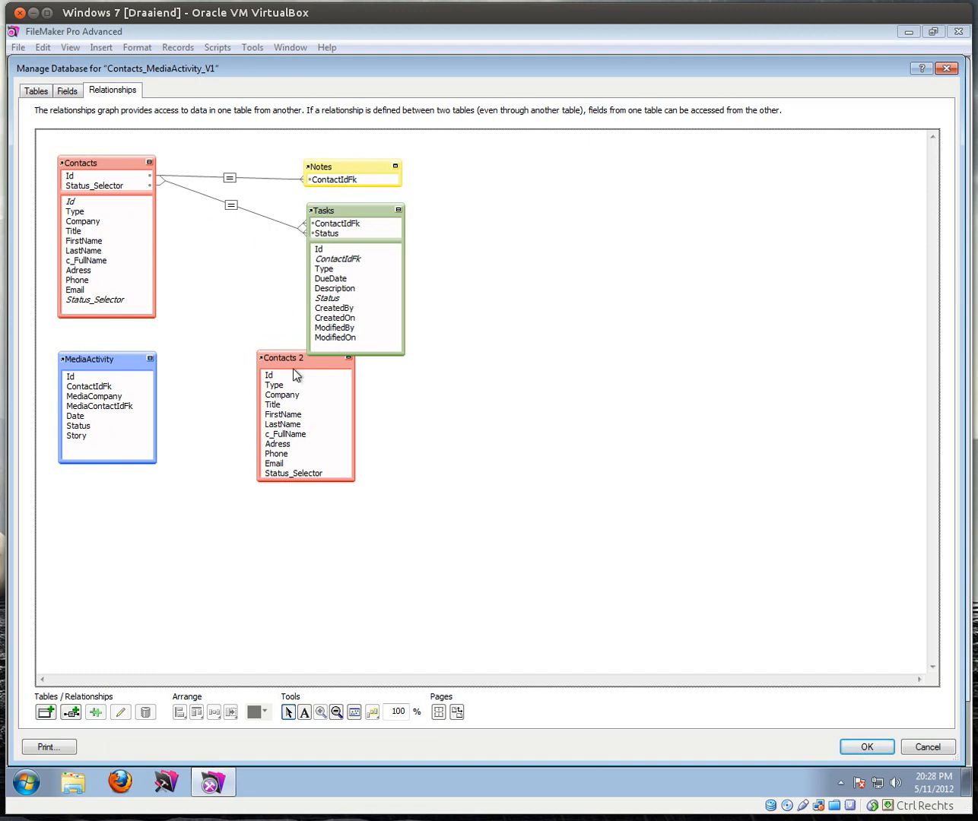
Step: Place the Contacts 2 occurrence right of MediaActivity and collapse the Tasks table
left_click_drag(296, 359, 329, 408)
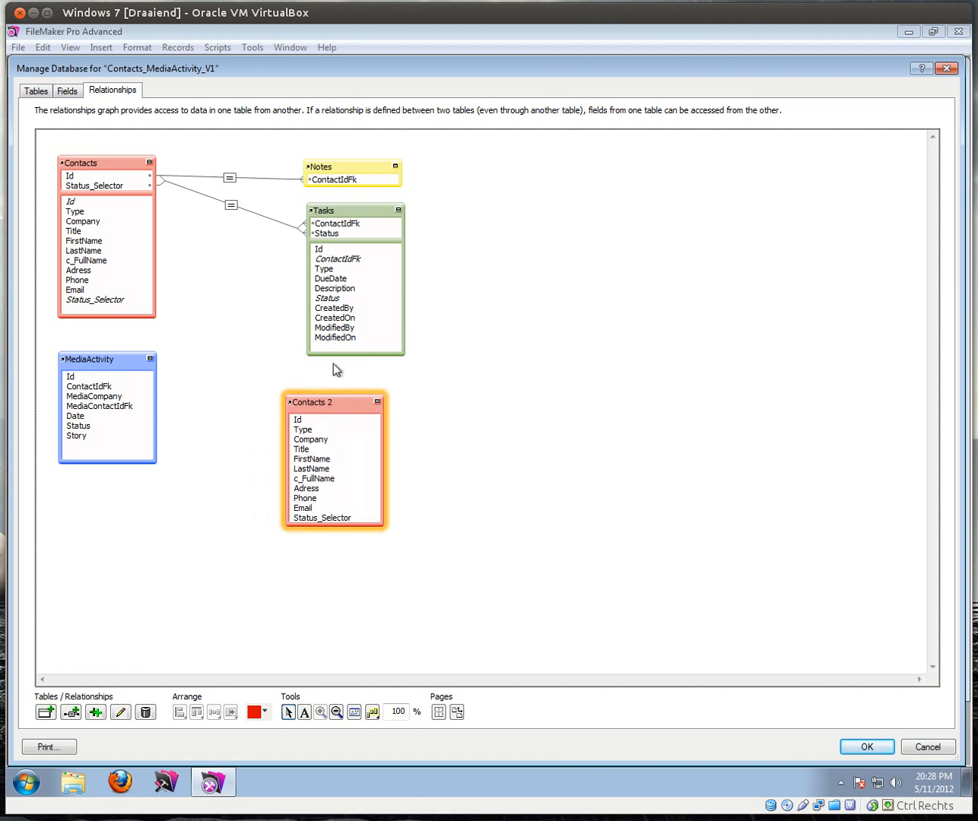
left_click(399, 211)
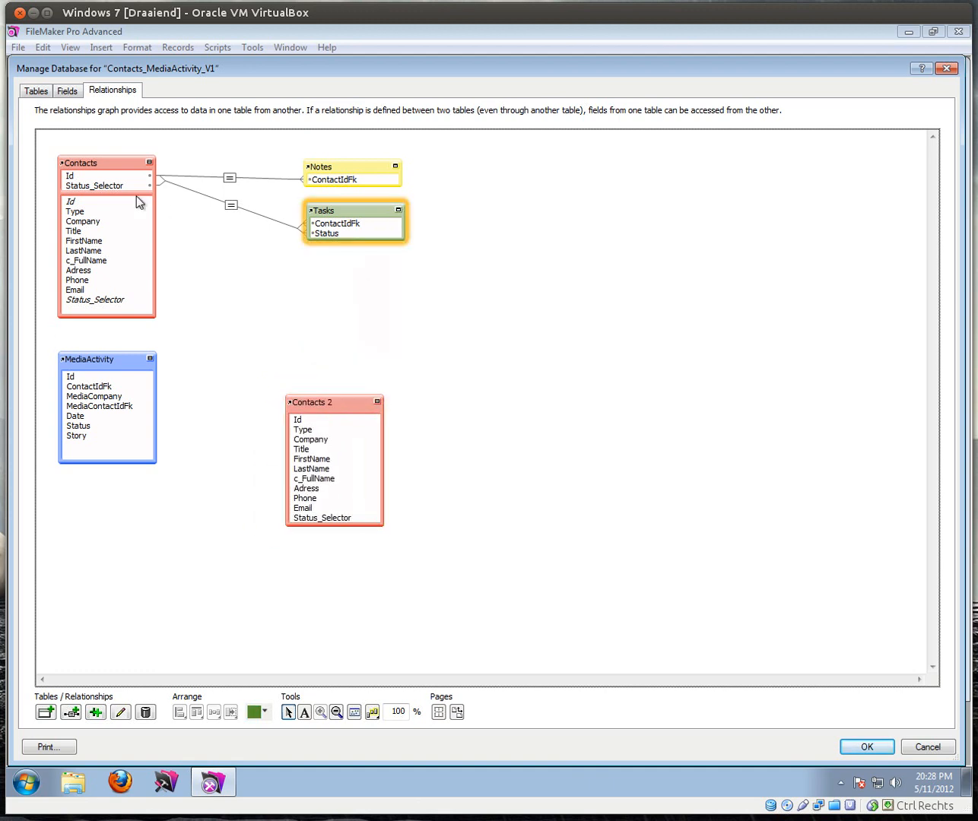
left_click_drag(300, 400, 316, 355)
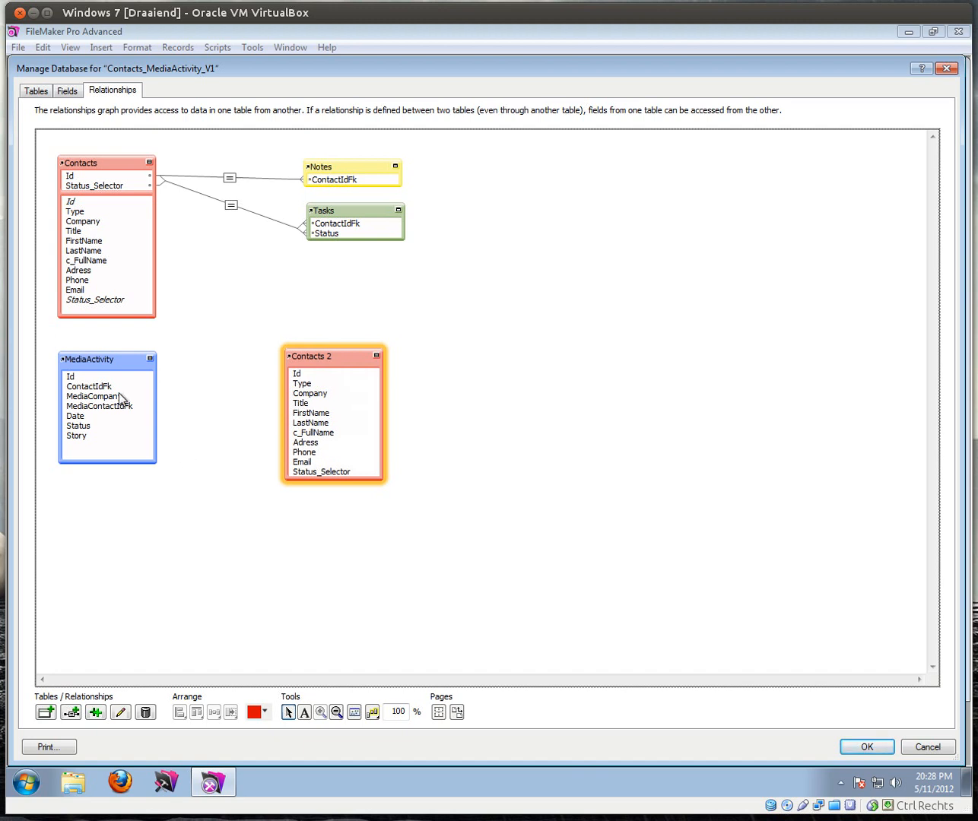
mouse_move(319, 357)
left_mouse_down()
mouse_move(250, 366)
mouse_move(356, 379)
mouse_move(251, 394)
mouse_move(320, 353)
left_mouse_up()
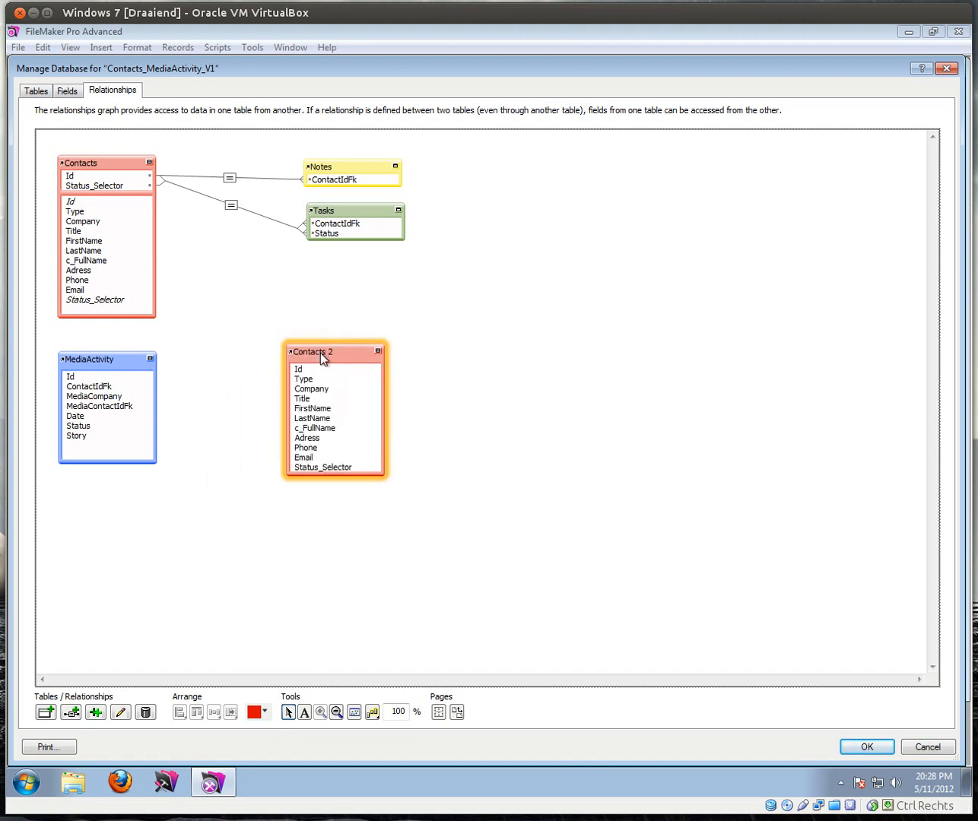
Step: Rename the Contacts 2 table occurrence to Contacts_Clients
double_click(320, 351)
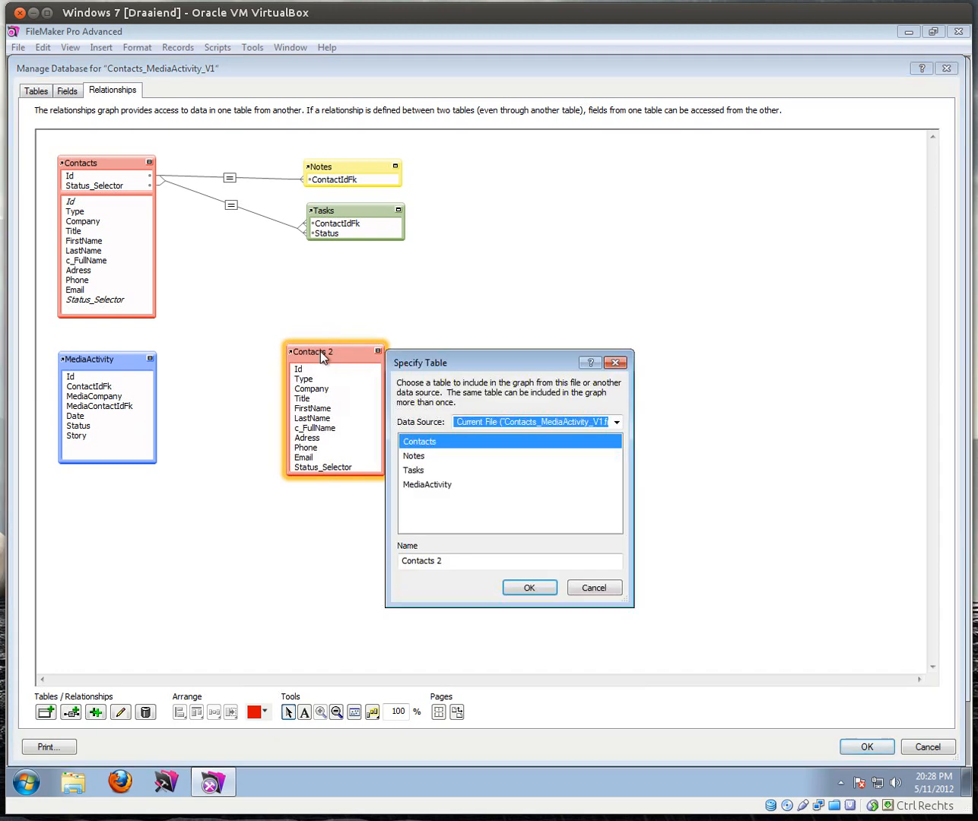
left_click(450, 560)
key("BackSpace")
key("BackSpace")
type("_")
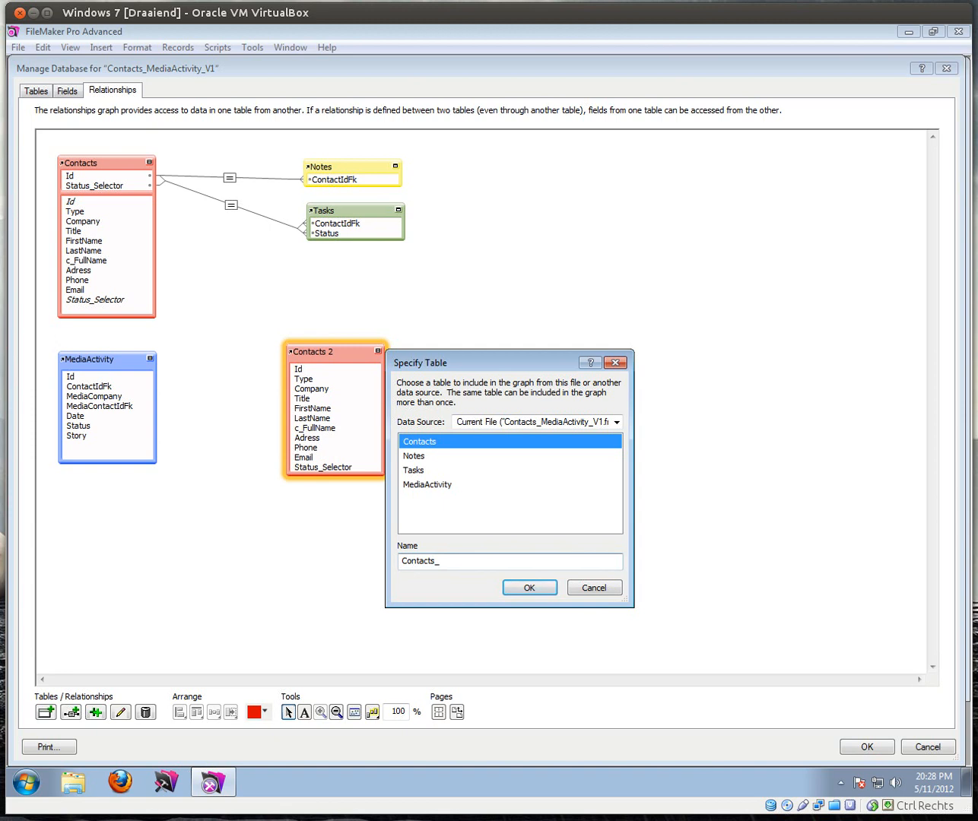
type("Clients")
left_click(543, 587)
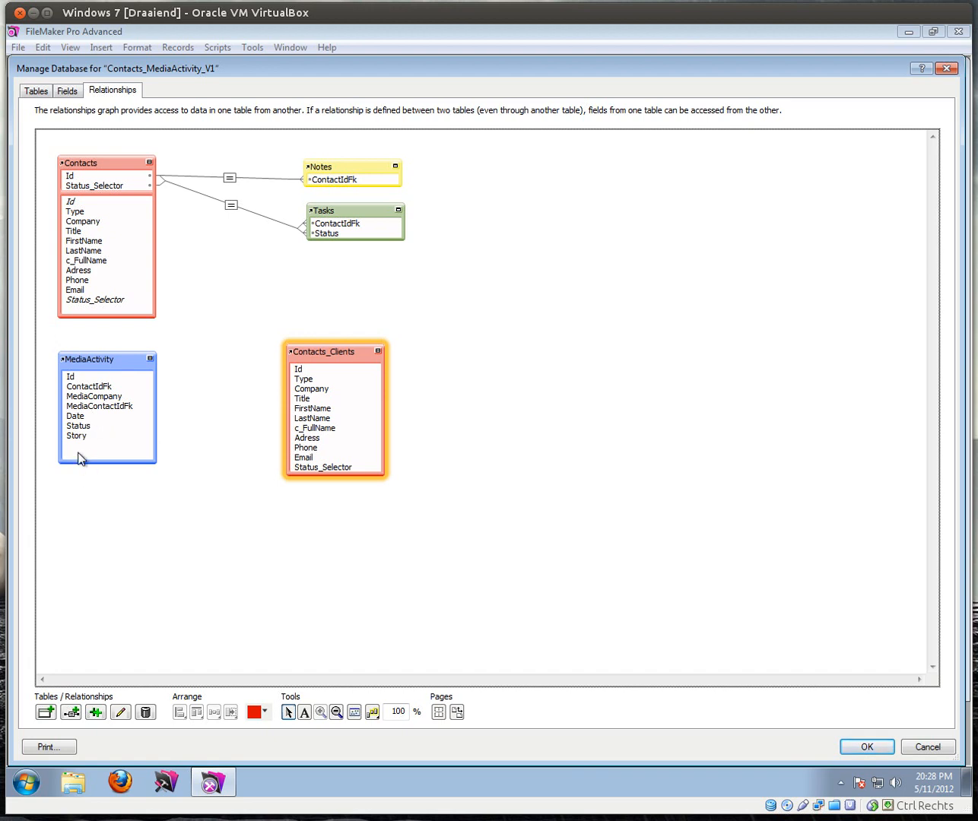
Step: Create the AutoEnter_Client text field in MediaActivity, auto-entering the data 'Client'
left_click(75, 91)
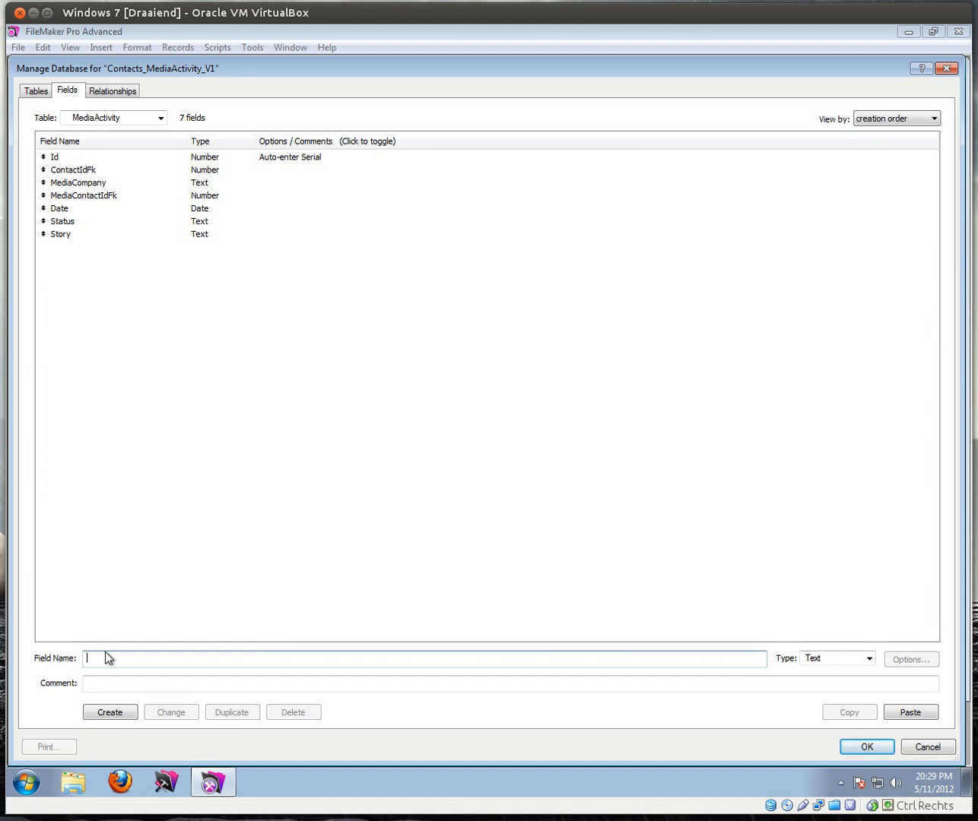
type("AutoEnter_Client")
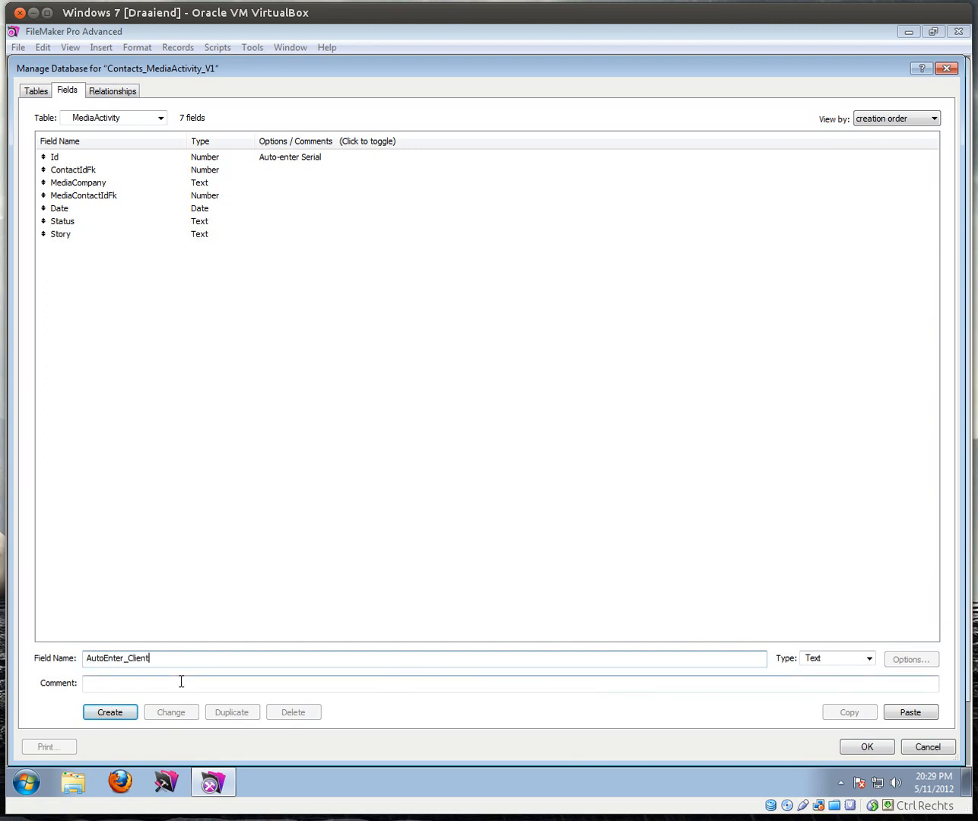
key("Return")
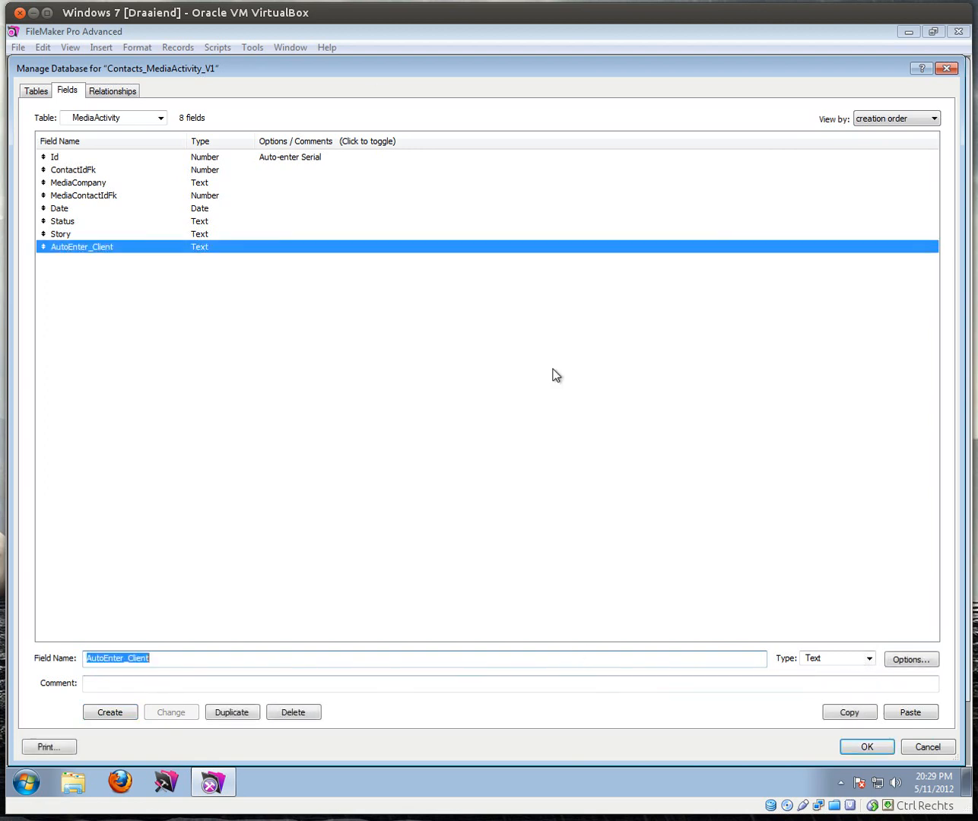
double_click(105, 247)
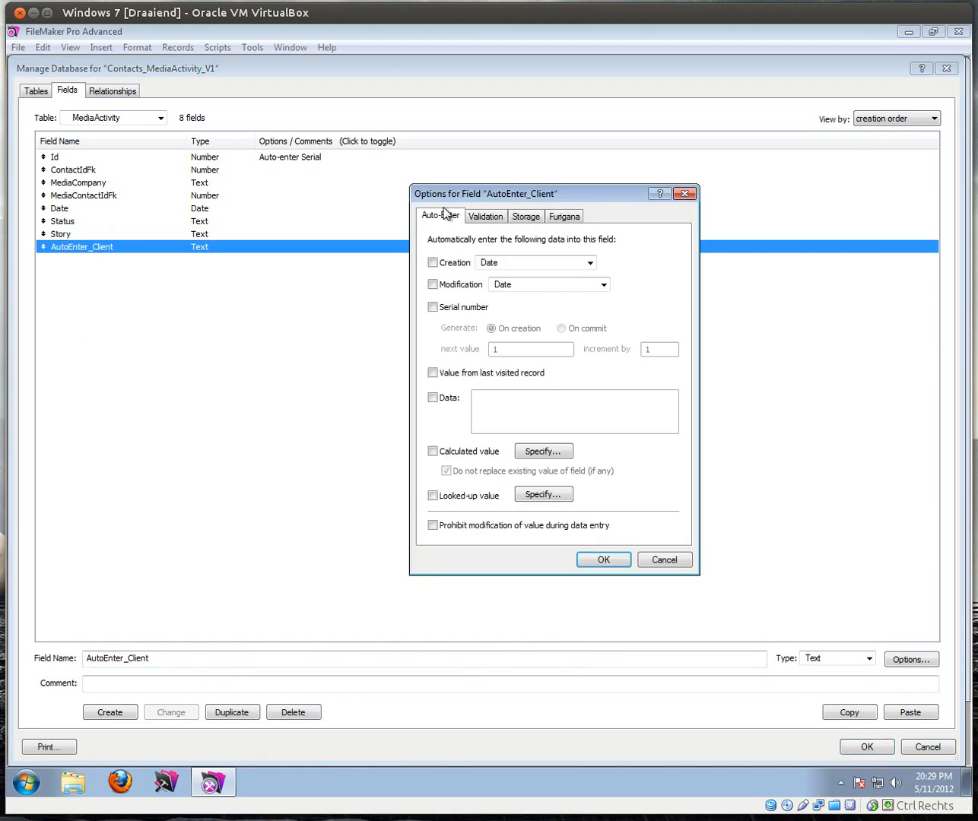
left_click(433, 397)
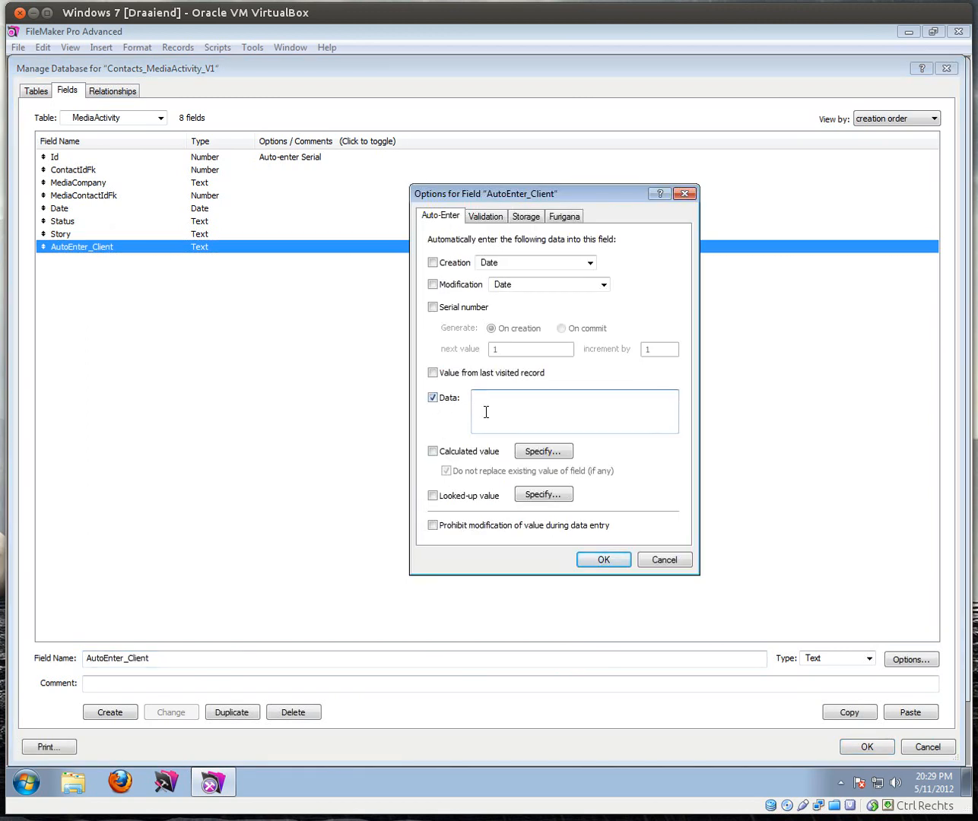
type("Client")
left_click(602, 561)
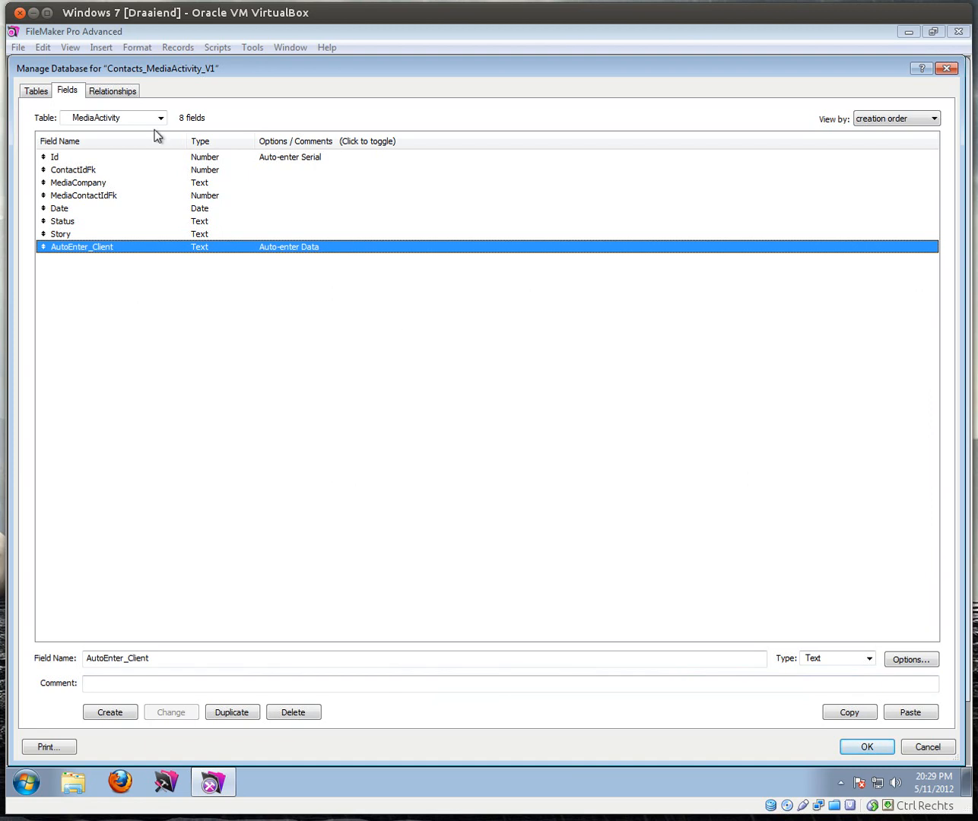
left_click(121, 90)
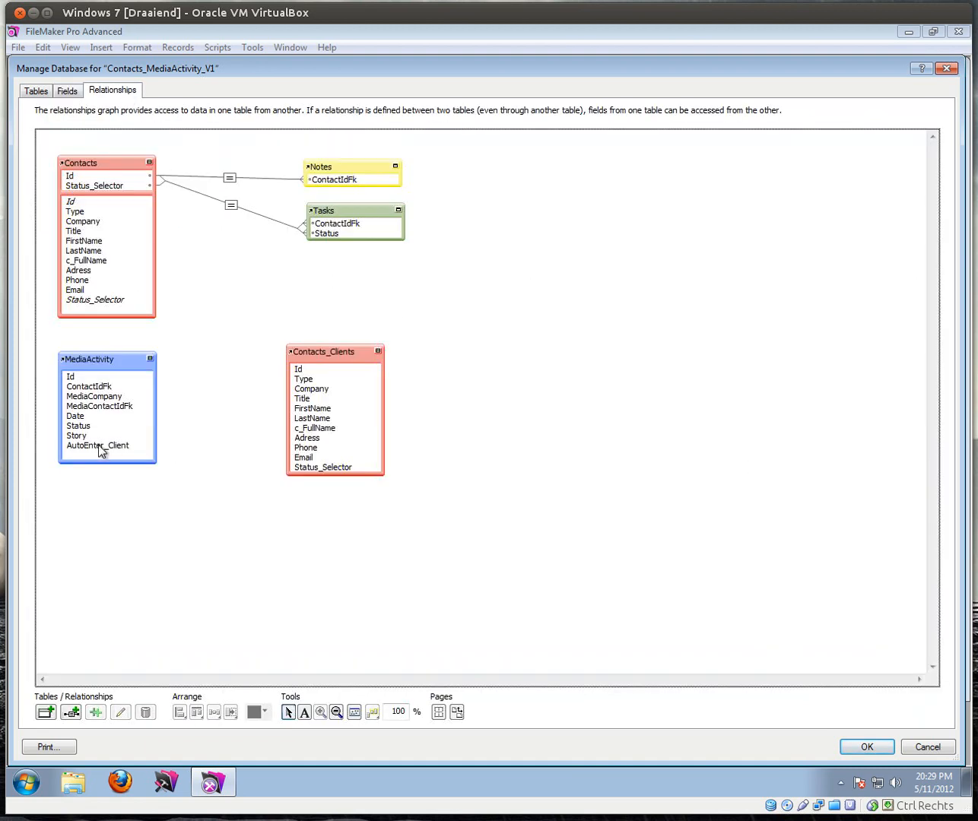
Step: Relate MediaActivity::AutoEnter_Client to Contacts_Clients::Type and close Manage Database
left_click_drag(105, 450, 302, 385)
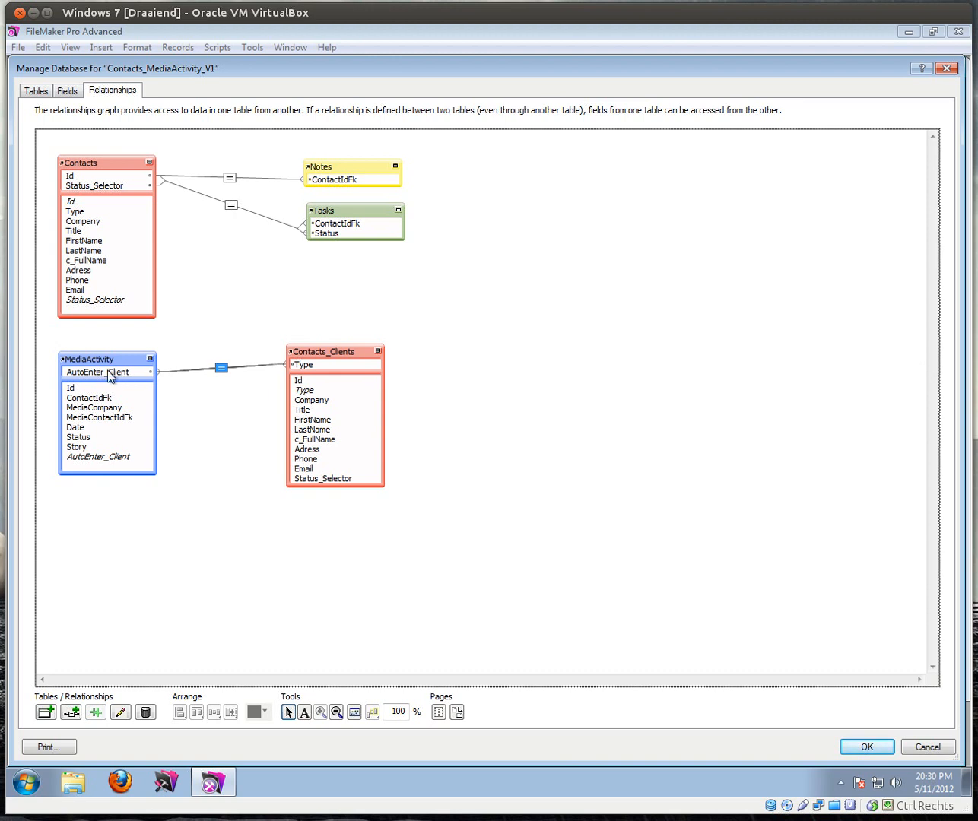
left_click(871, 746)
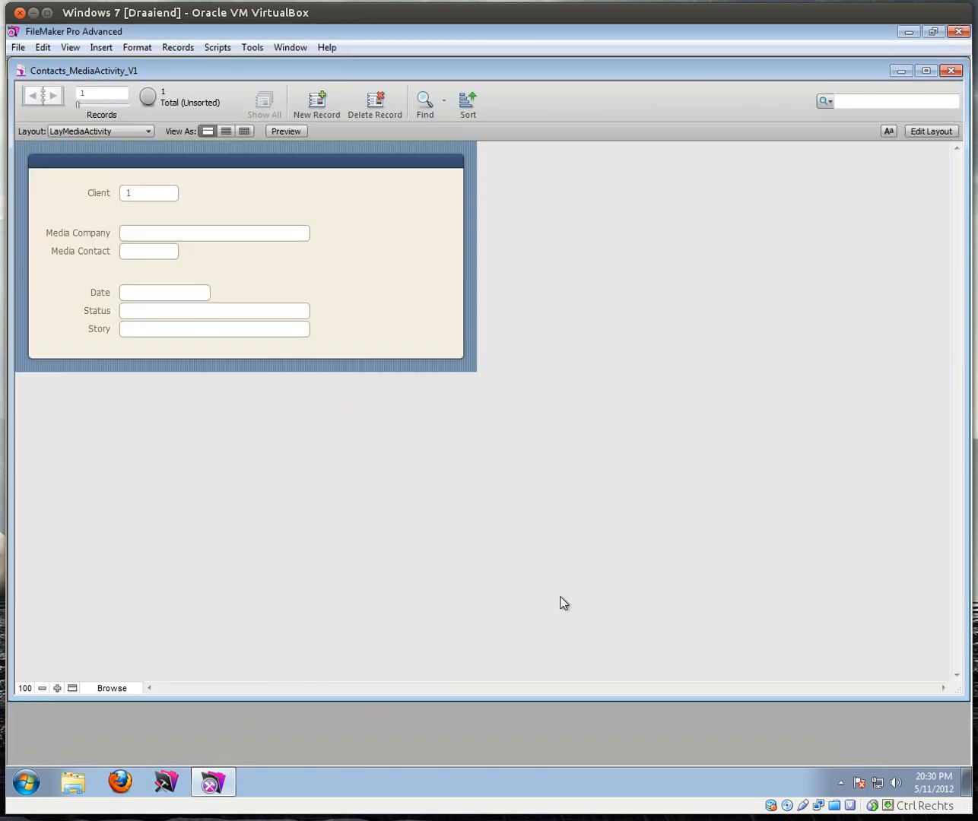
Step: Switch to the MediaActivity table view and add AutoEnter_Client as a column
left_click(82, 133)
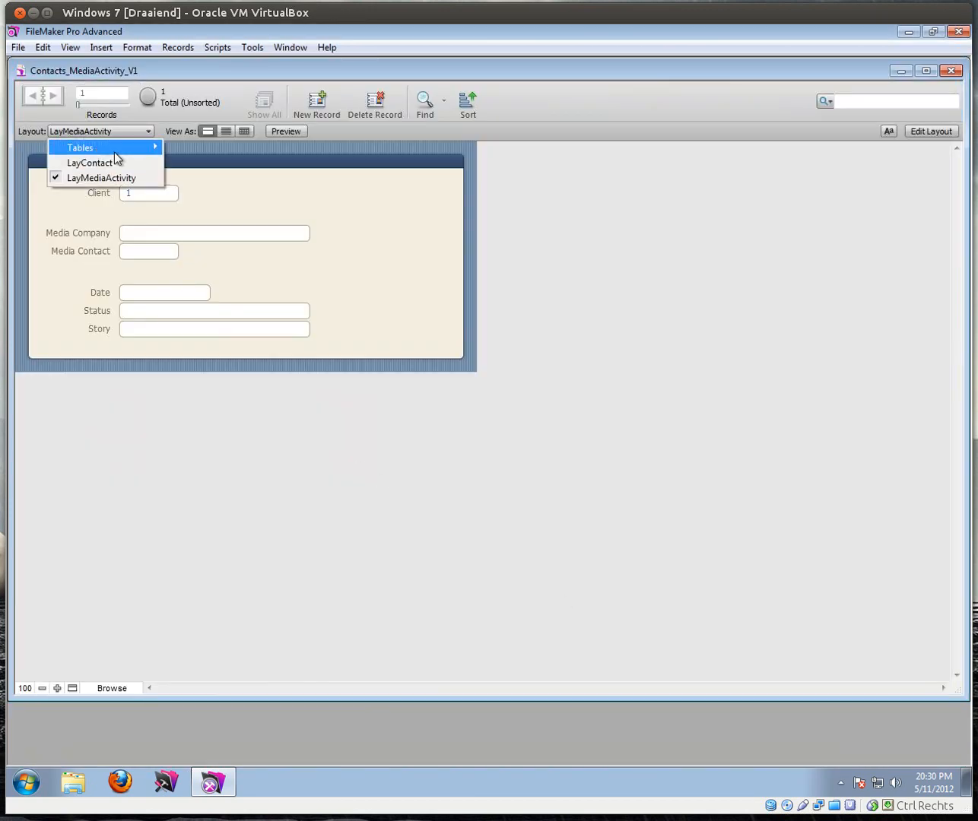
mouse_move(147, 150)
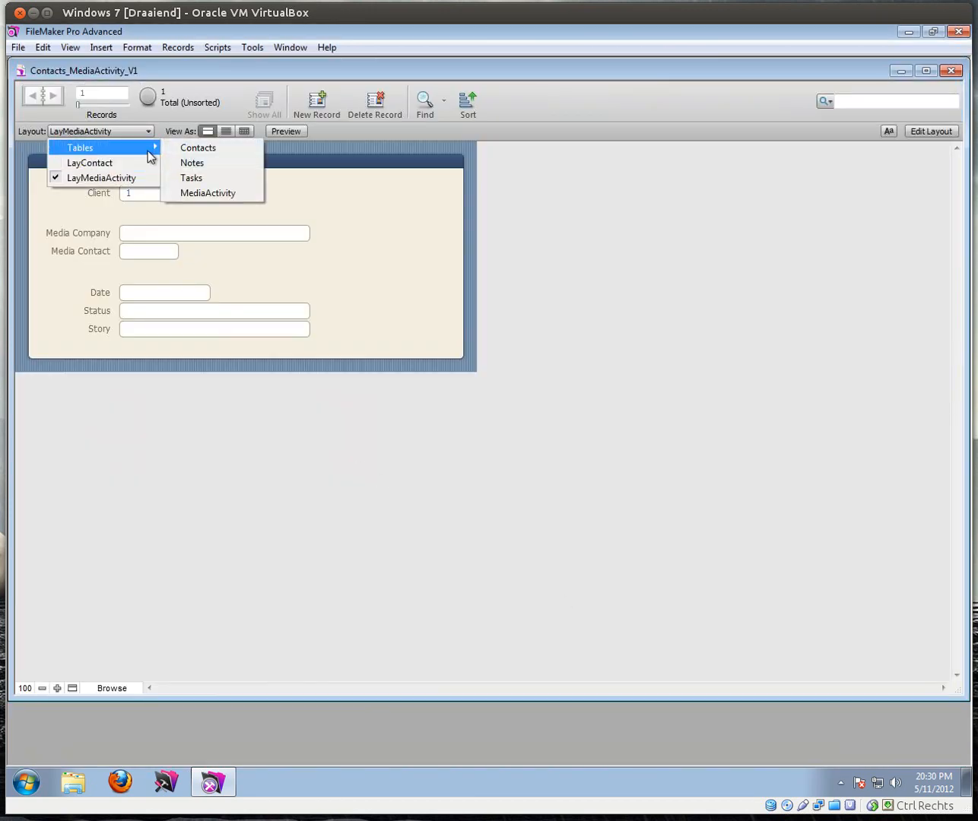
left_click(191, 192)
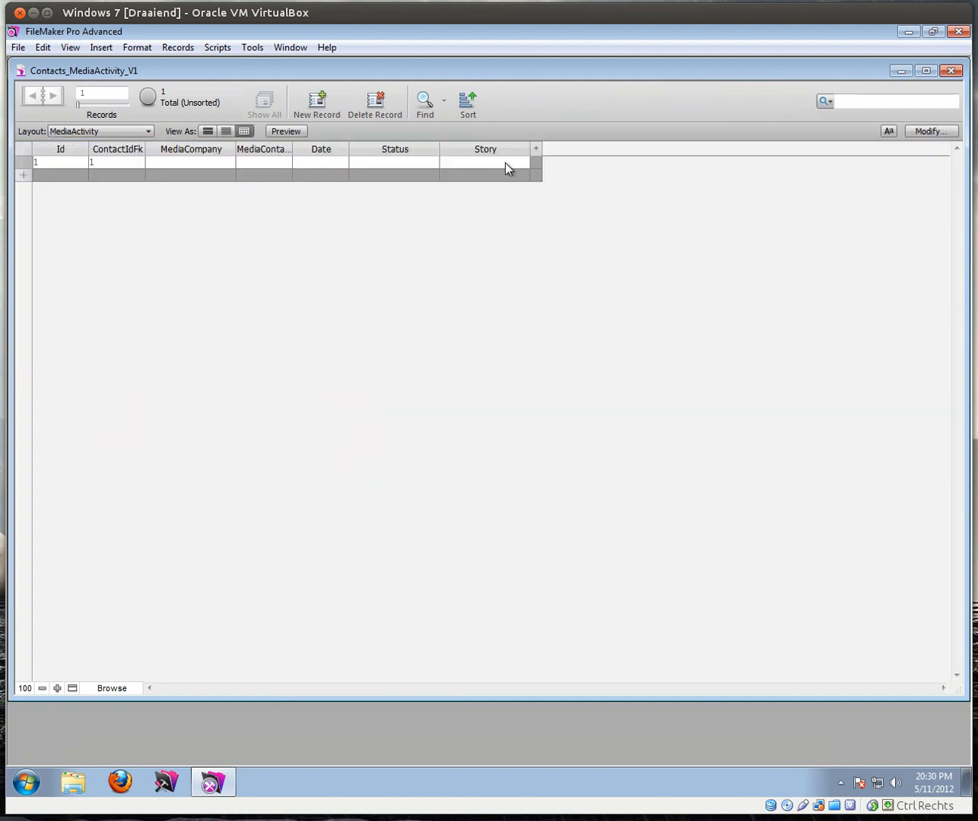
left_click(929, 131)
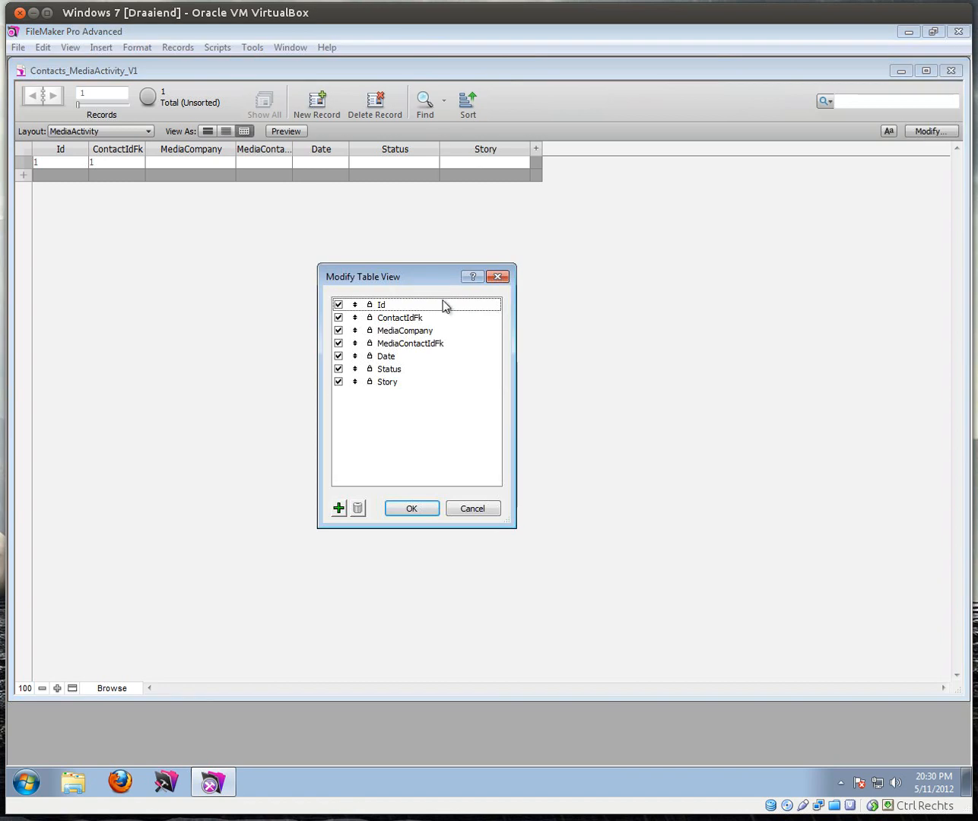
left_click(338, 508)
left_click(529, 422)
double_click(526, 420)
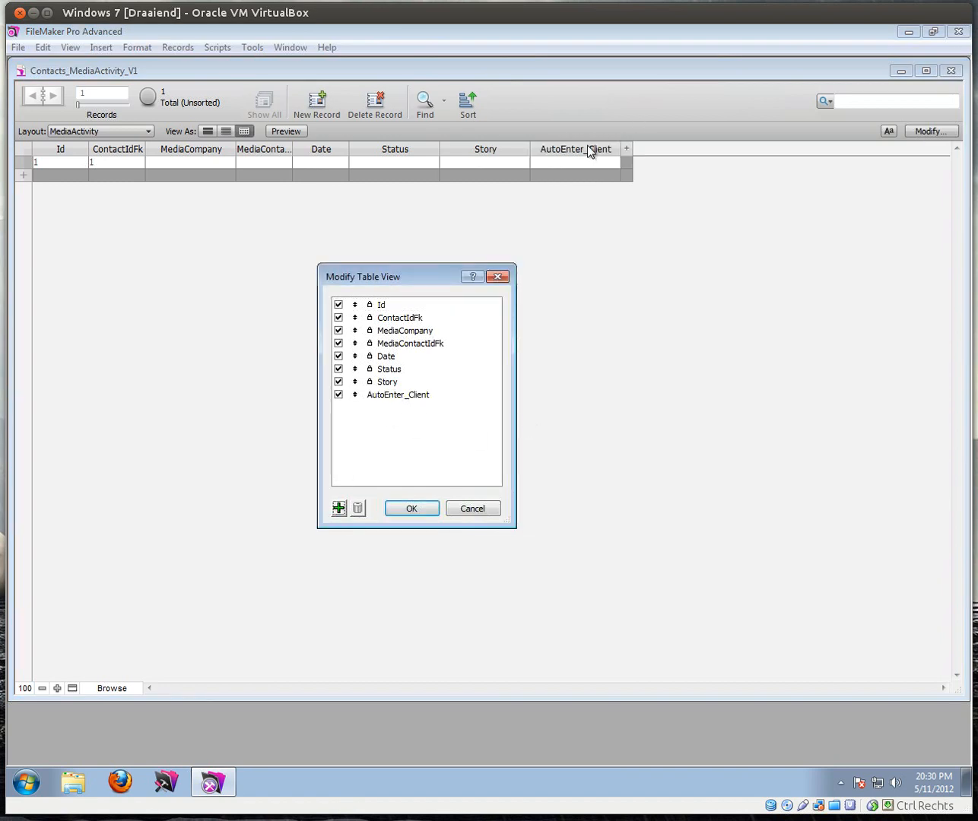
left_click(423, 509)
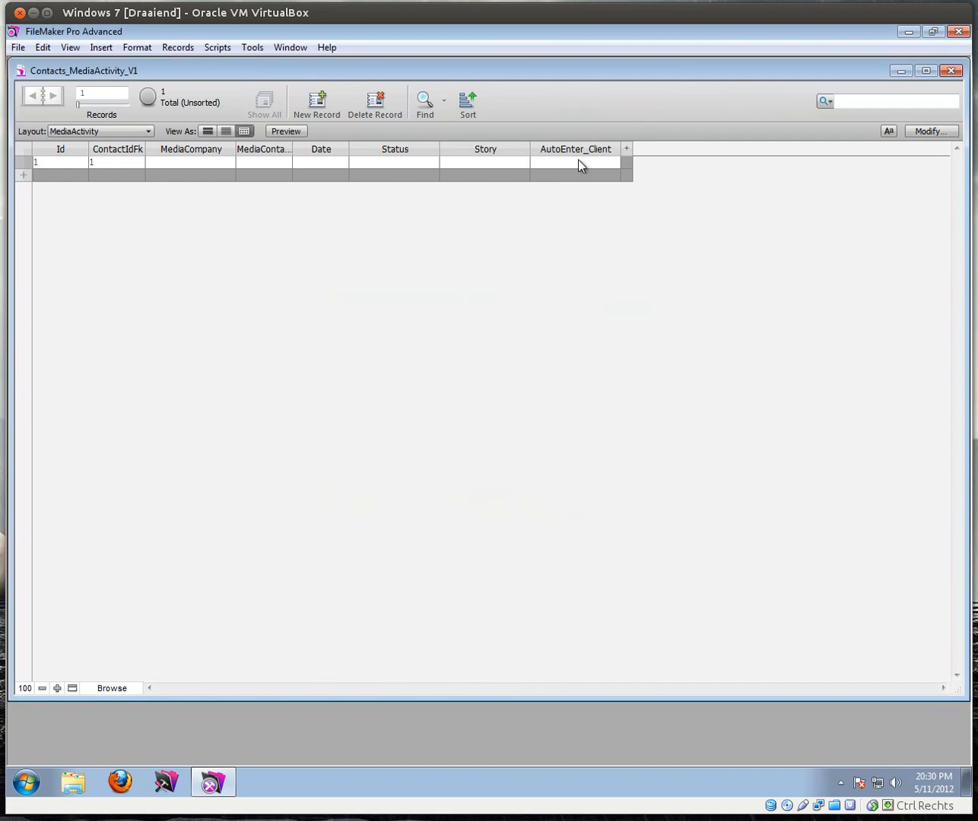
Step: Add a batch of new MediaActivity records, each auto-filled with Client
left_click(320, 105)
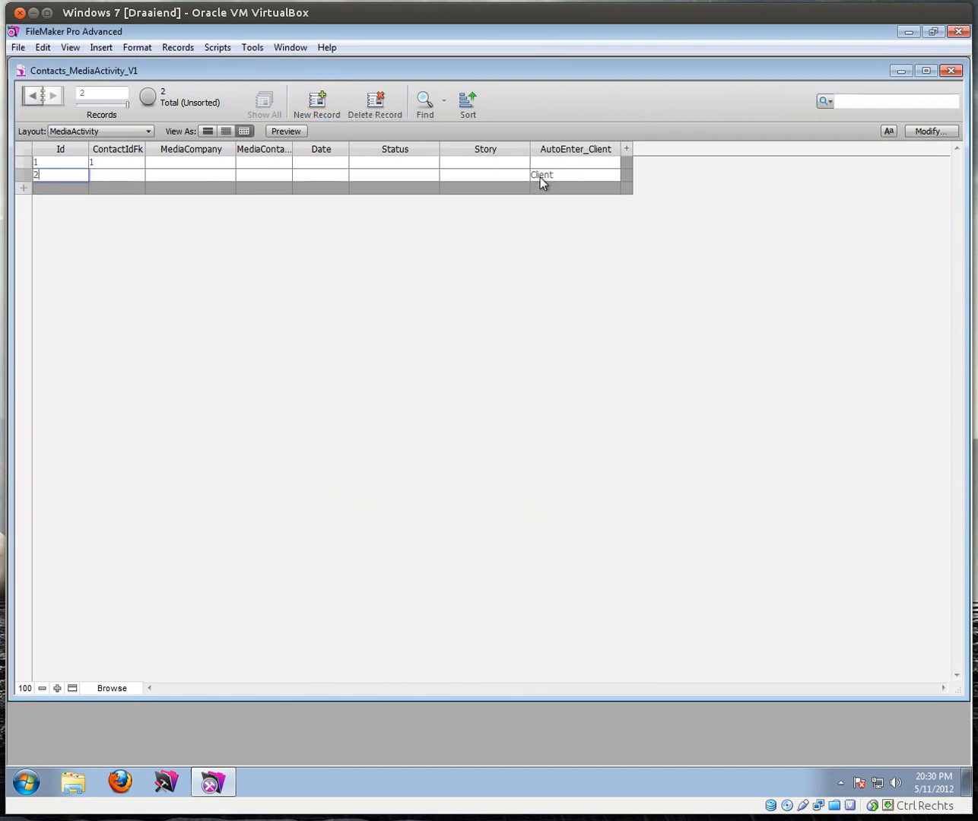
left_click(317, 105)
left_click(318, 104)
left_click(318, 105)
left_click(318, 105)
left_click(318, 104)
left_click(318, 105)
left_click(318, 104)
left_click(318, 105)
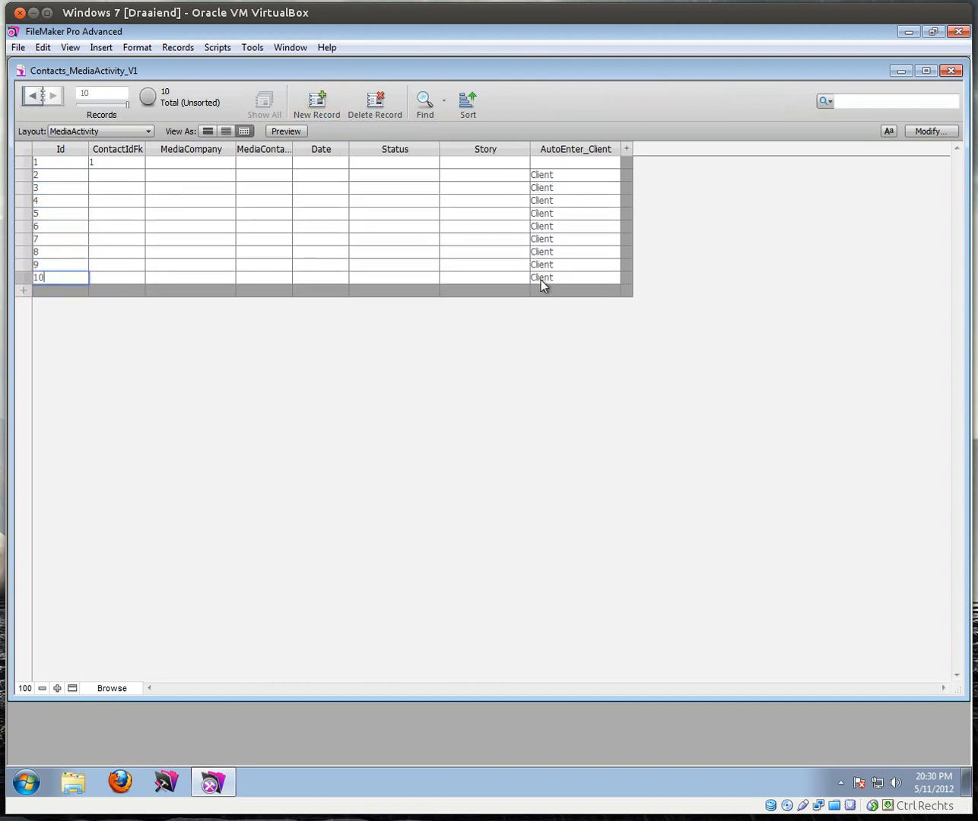
Step: Inspect the AutoEnter_Client cells, confirming record 2 reads Client and record 1 is blank
left_click(548, 161)
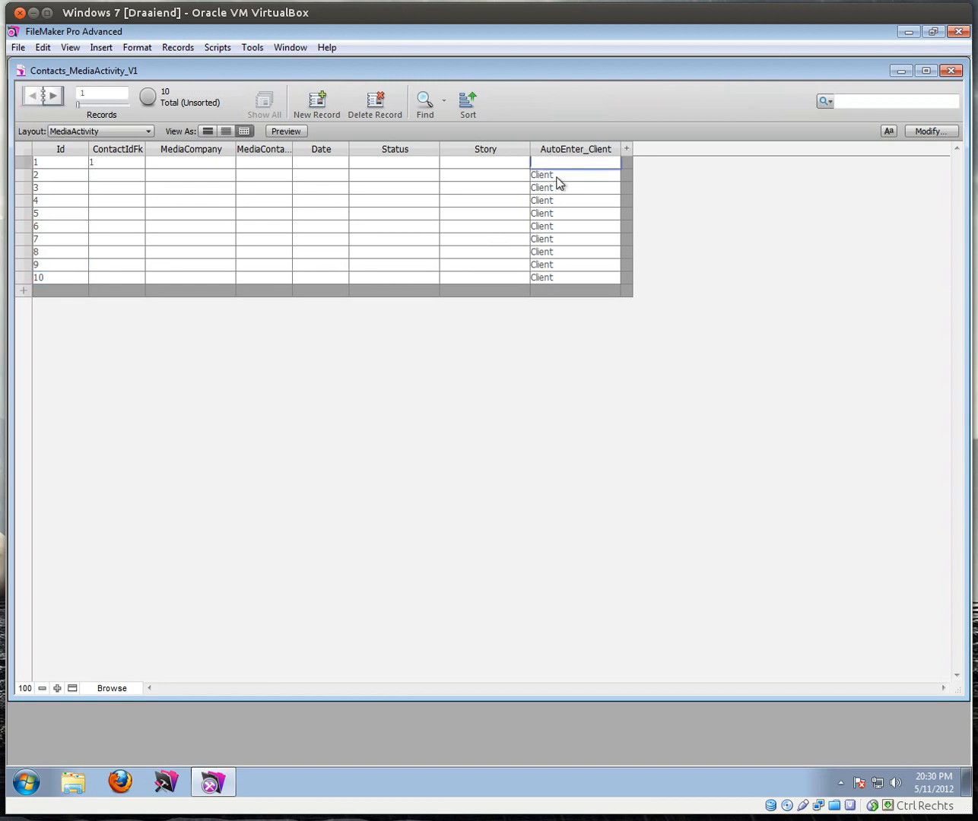
left_click(567, 175)
left_click_drag(535, 177, 506, 177)
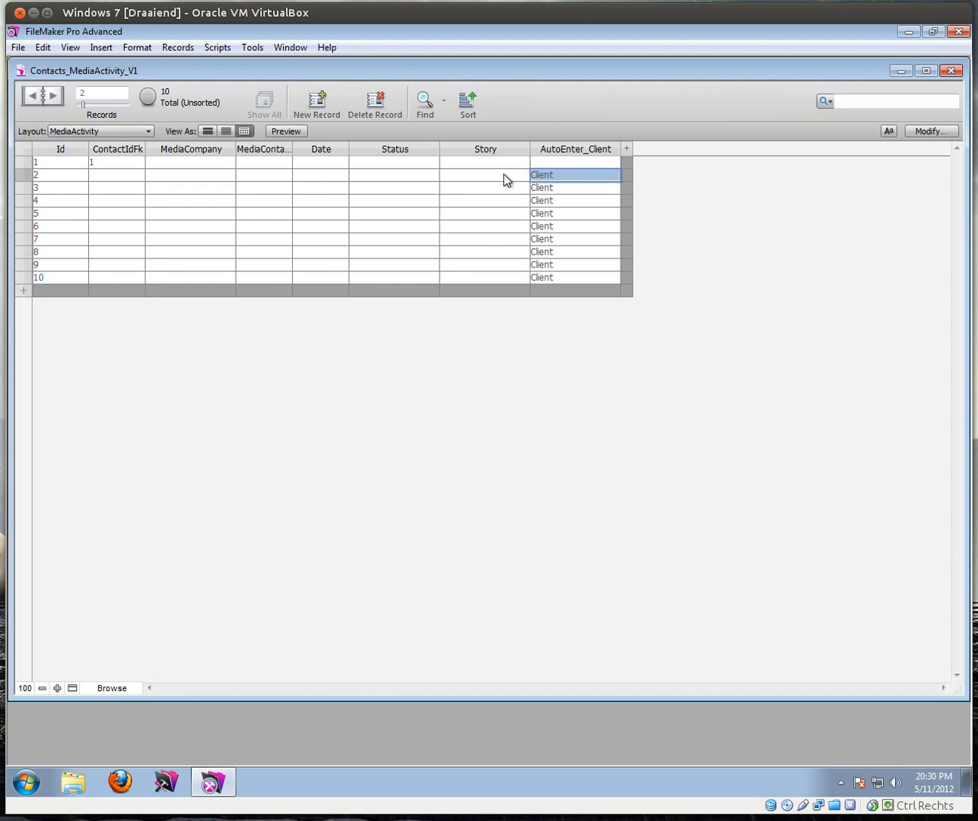
left_click(544, 162)
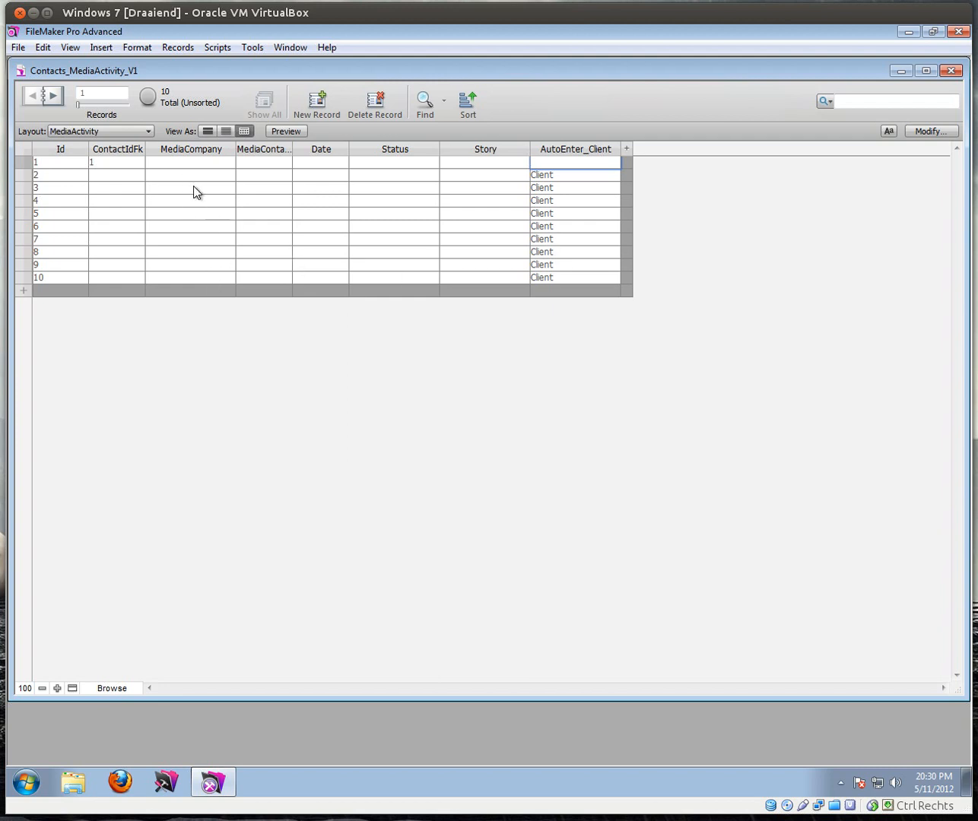
Step: Open Manage Scripts and move it away from the table
left_click(226, 50)
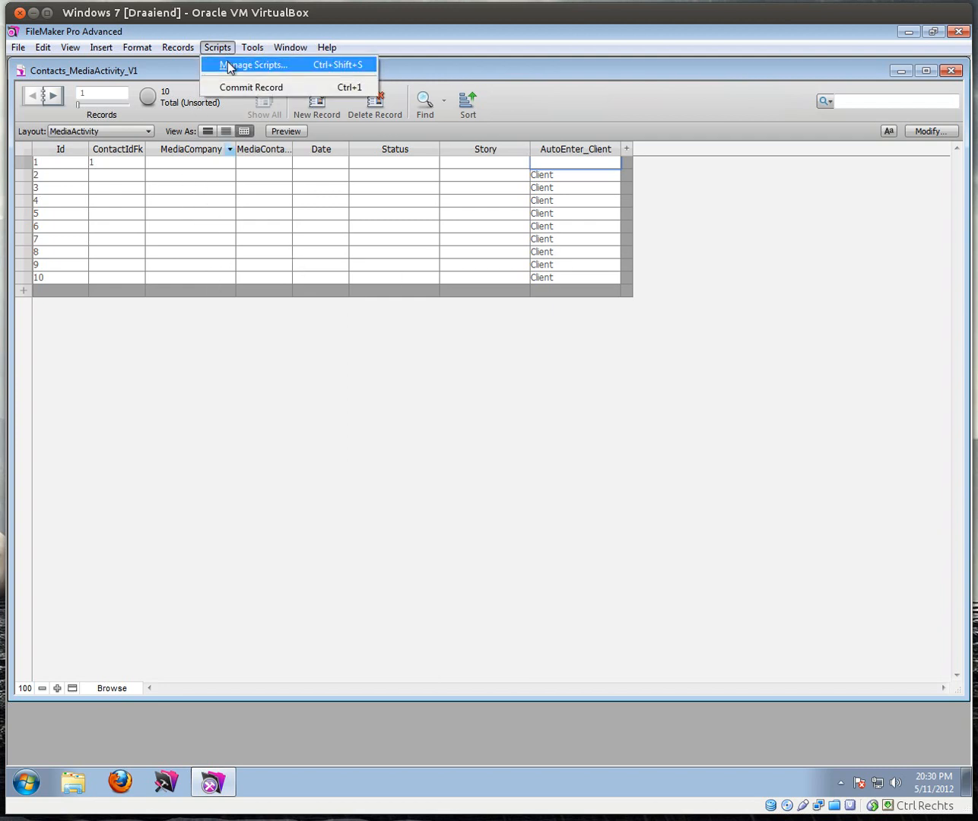
left_click(226, 65)
left_click_drag(656, 226, 740, 266)
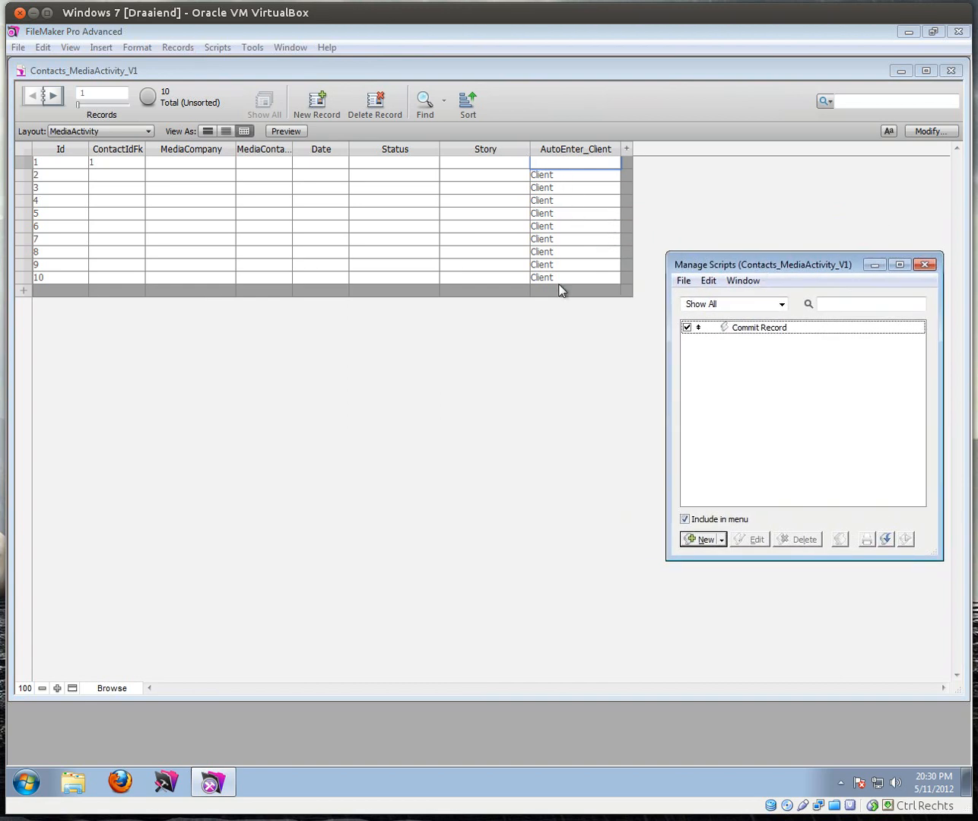
Step: Clear Client from the AutoEnter_Client cells of records 6, 9, 7, 2 and 4
left_click(562, 227)
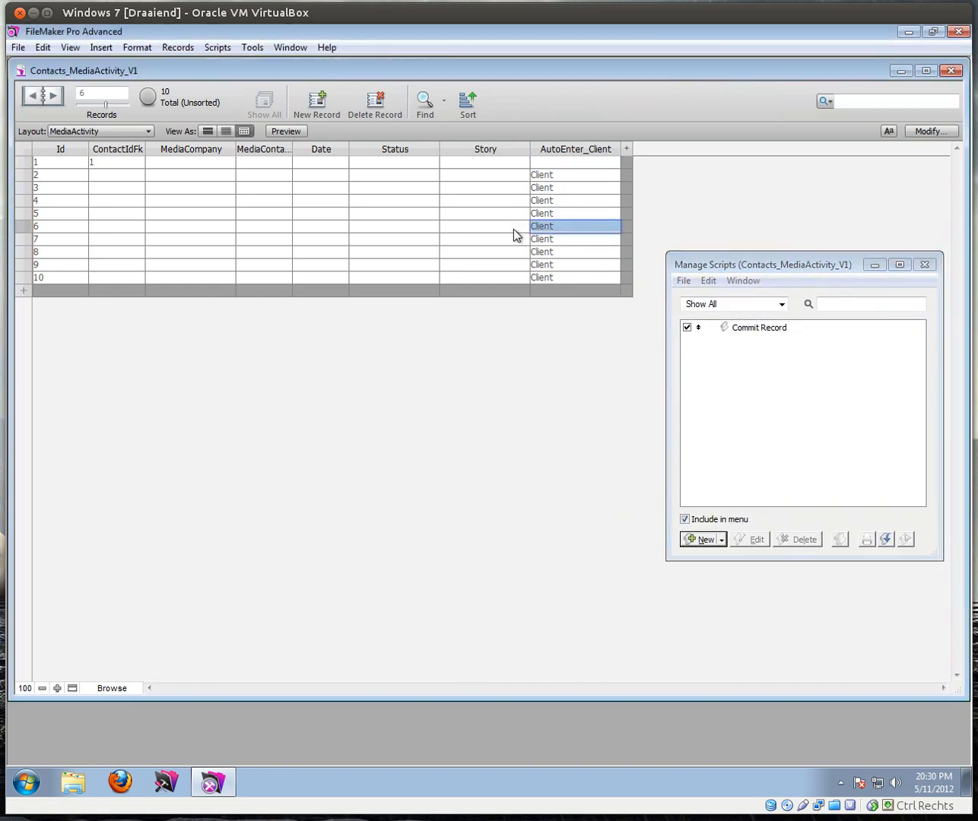
key("Delete")
left_click(563, 253)
double_click(563, 266)
key("Delete")
double_click(567, 239)
key("Delete")
left_click(566, 175)
key("BackSpace")
key("BackSpace")
key("BackSpace")
key("BackSpace")
key("BackSpace")
key("BackSpace")
double_click(559, 202)
key("Delete")
Step: Create a new script named Looping Script
left_click_drag(734, 261, 722, 223)
left_click(691, 502)
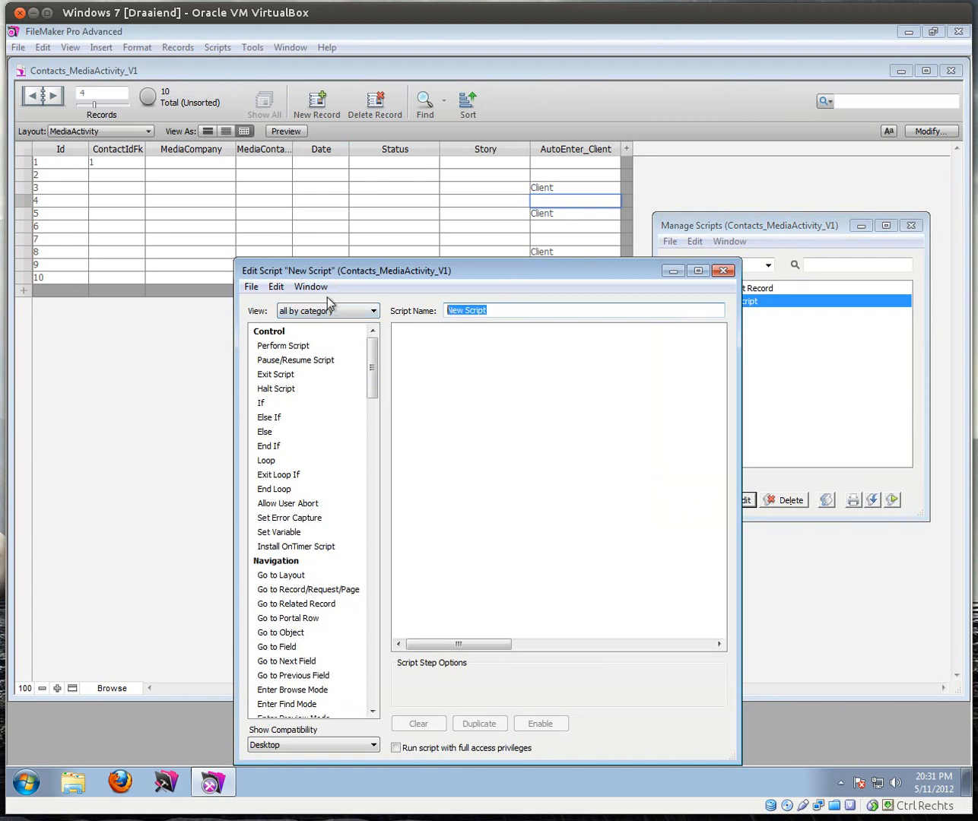
type("Looping")
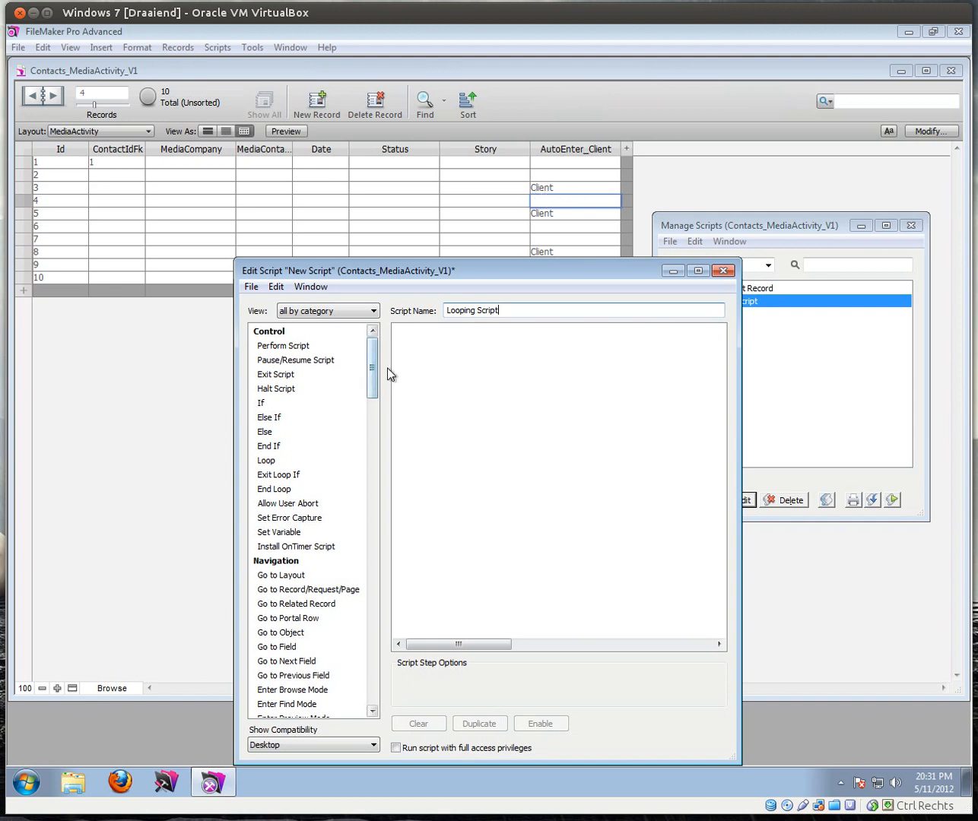
Step: Add Go to Record/Request/Page [First] followed by a Loop/End Loop pair
left_click_drag(375, 366, 377, 384)
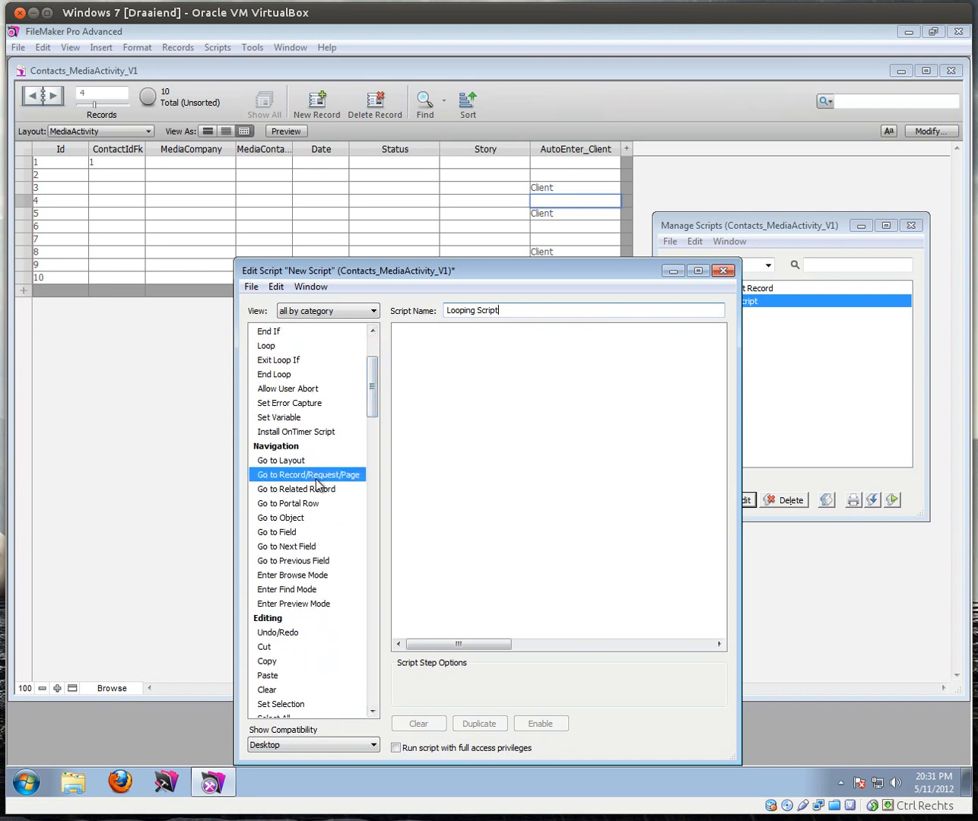
double_click(348, 472)
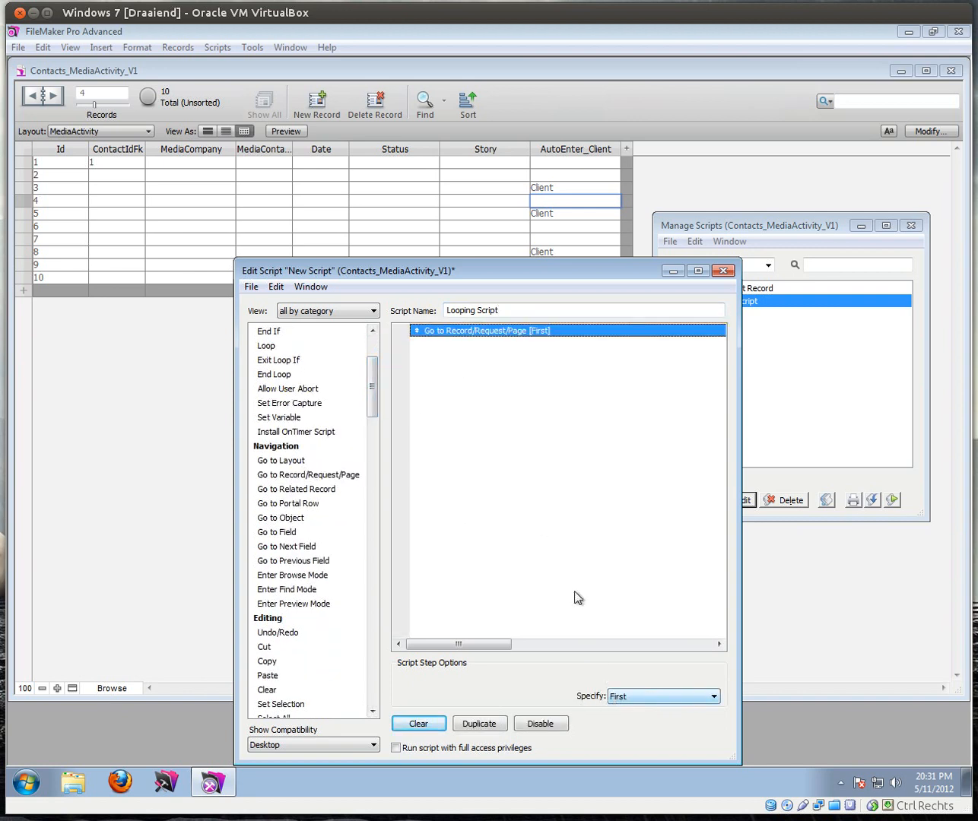
left_click_drag(380, 399, 376, 378)
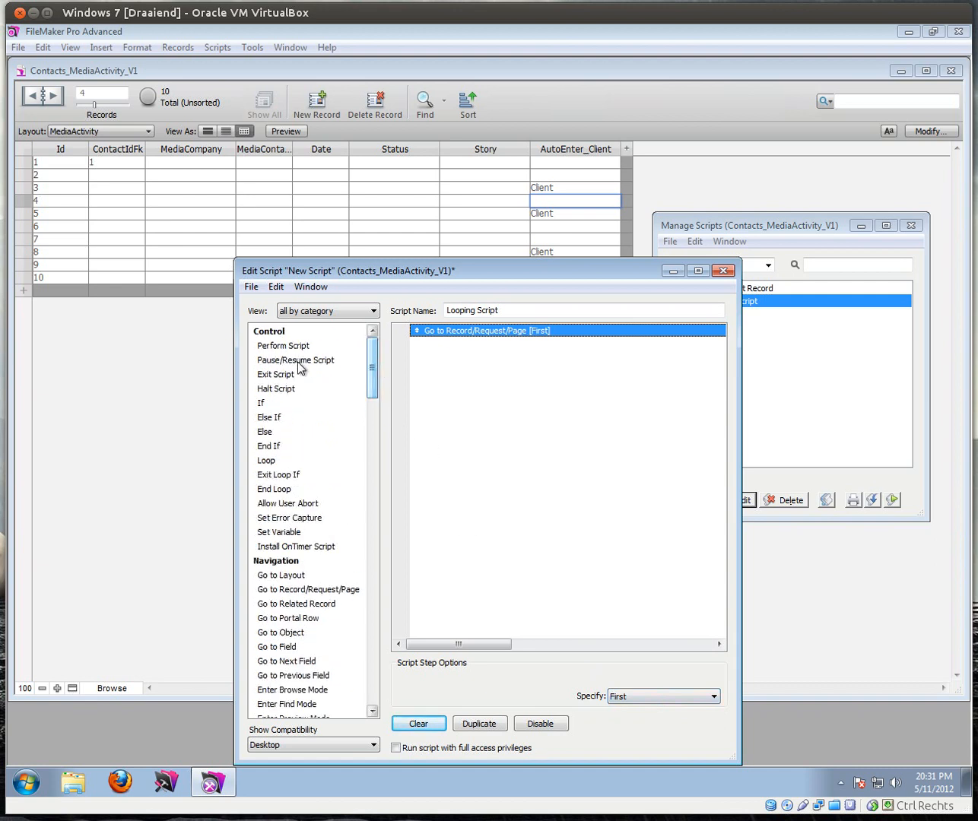
double_click(274, 461)
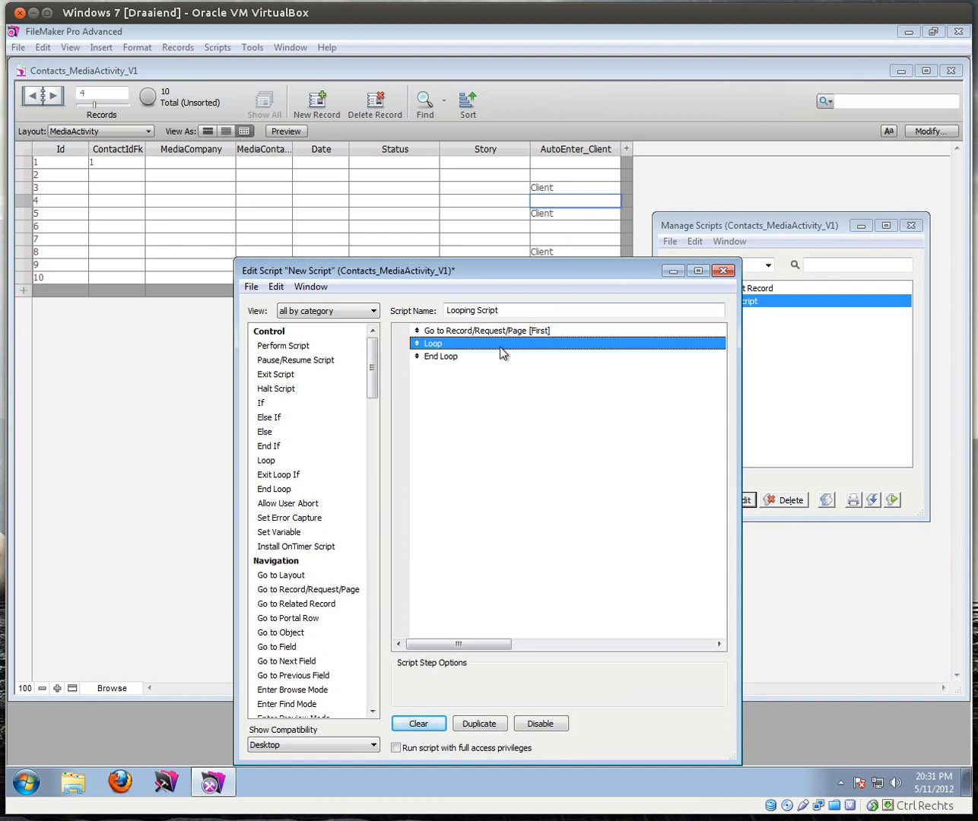
Step: Insert an empty Set Field step inside the loop
scroll(375, 372, "down", 2)
scroll(374, 373, "up", 2)
scroll(375, 374, "down", 1)
left_click_drag(374, 372, 372, 419)
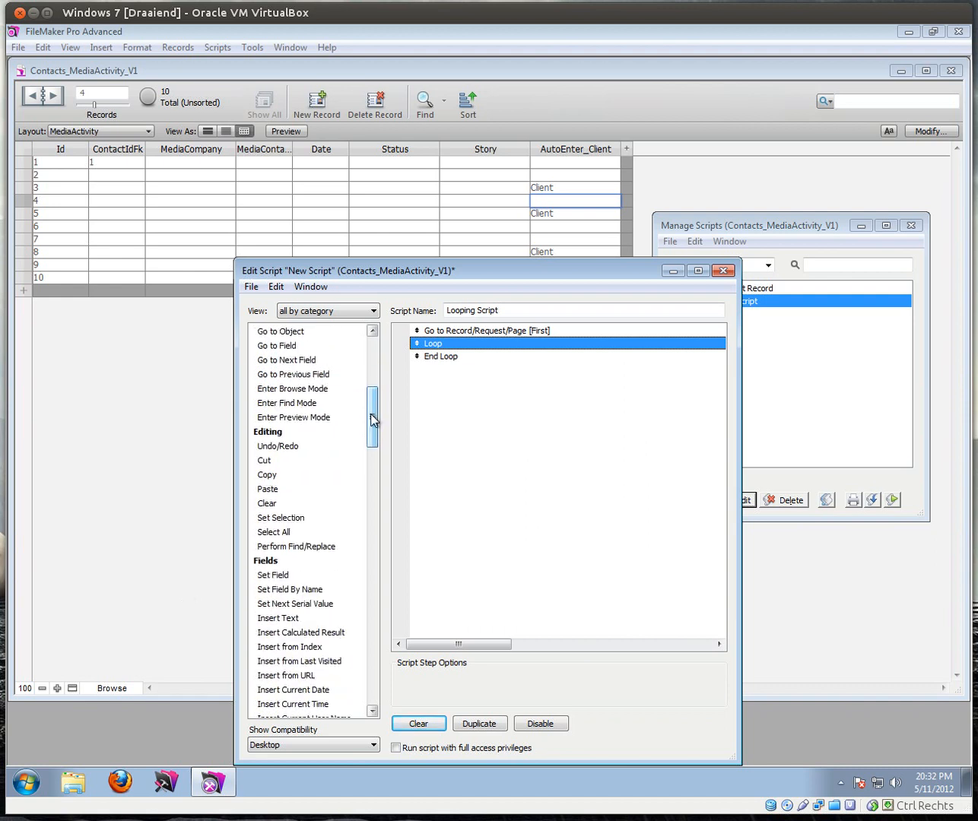
double_click(273, 574)
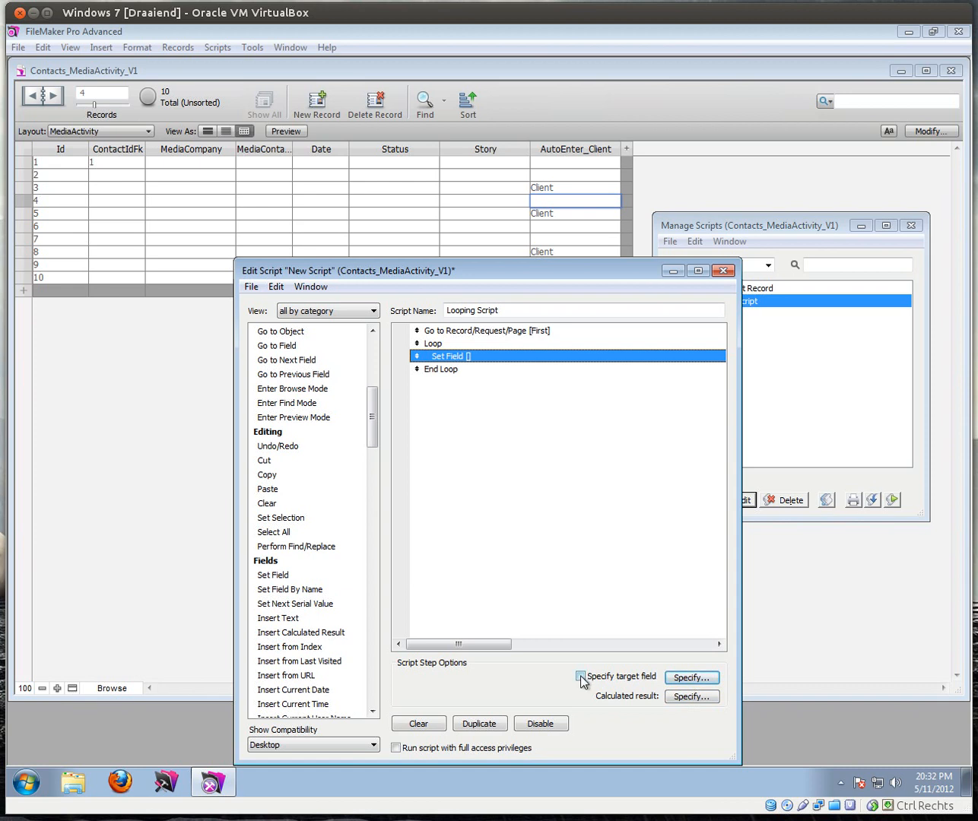
Step: Set the Set Field target field to AutoEnter_Client
left_click(686, 678)
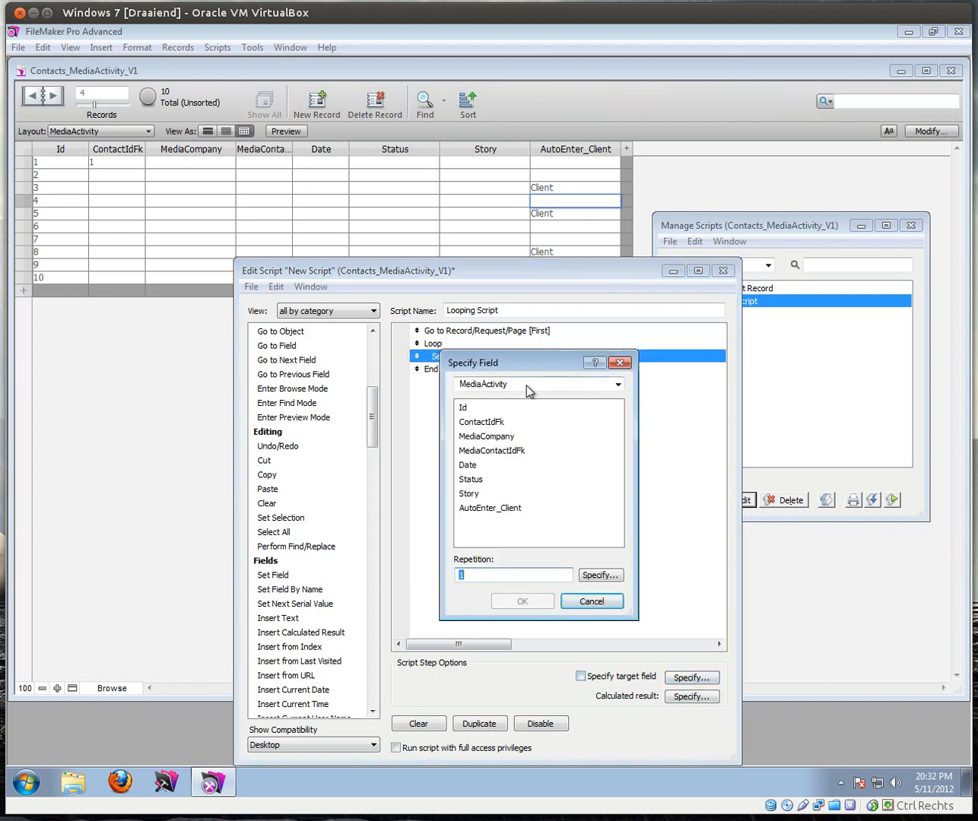
left_click(499, 510)
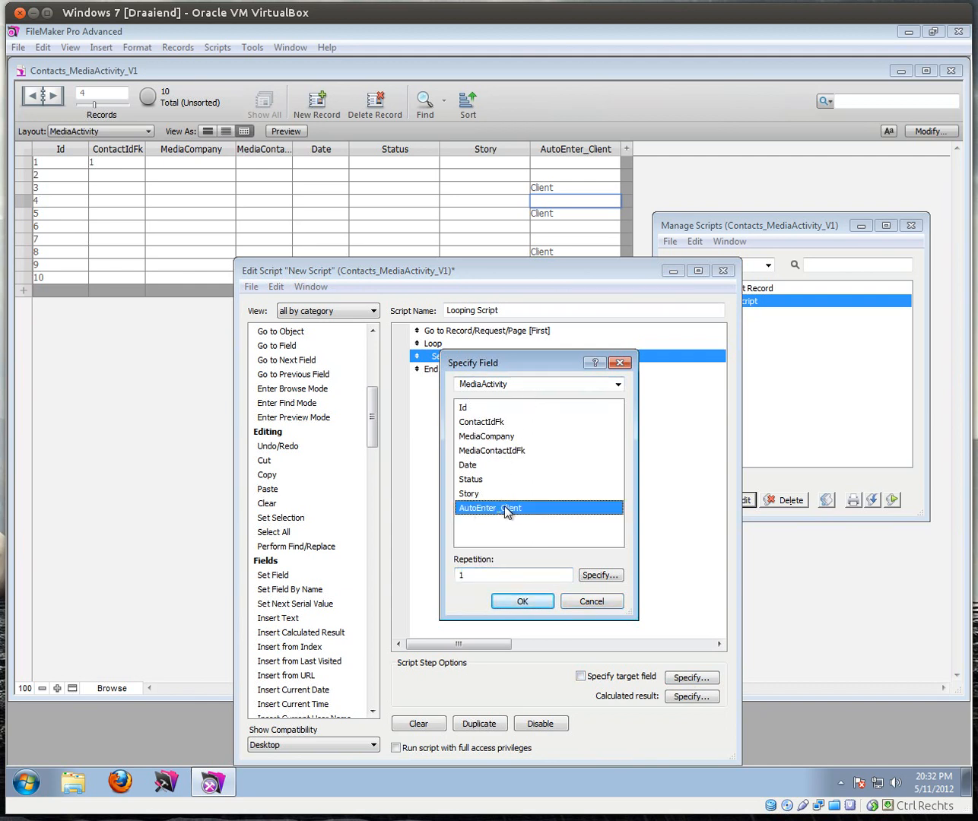
left_click(520, 602)
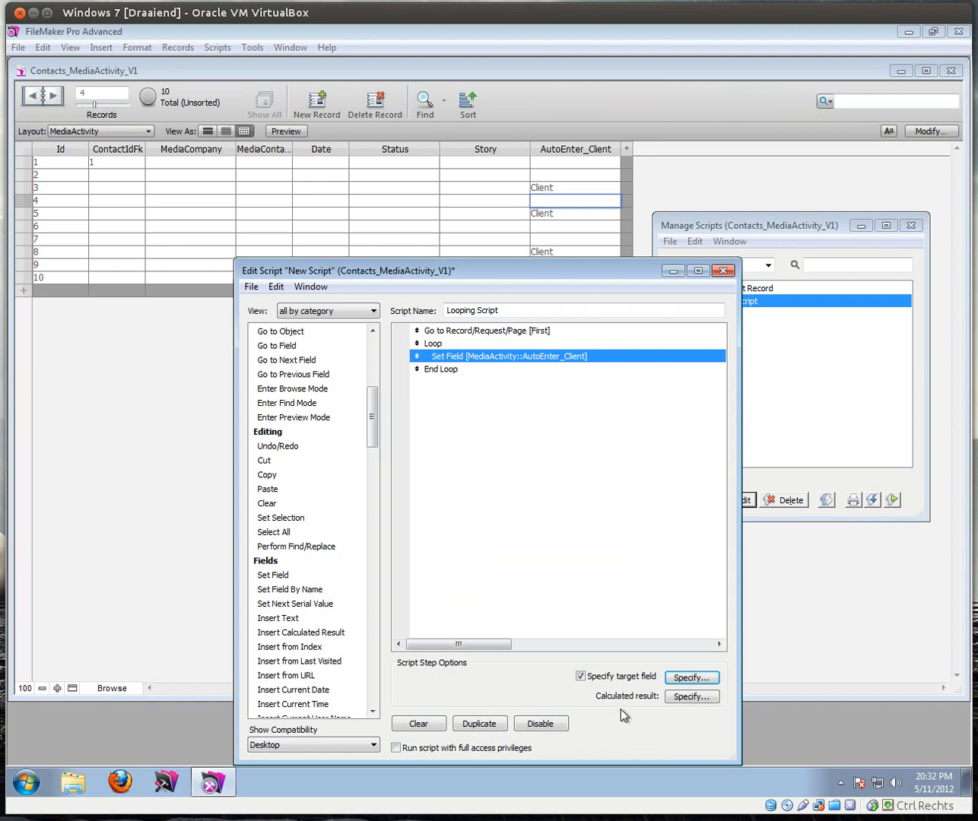
Step: Make the calculated result the quoted text "Client"
left_click(689, 697)
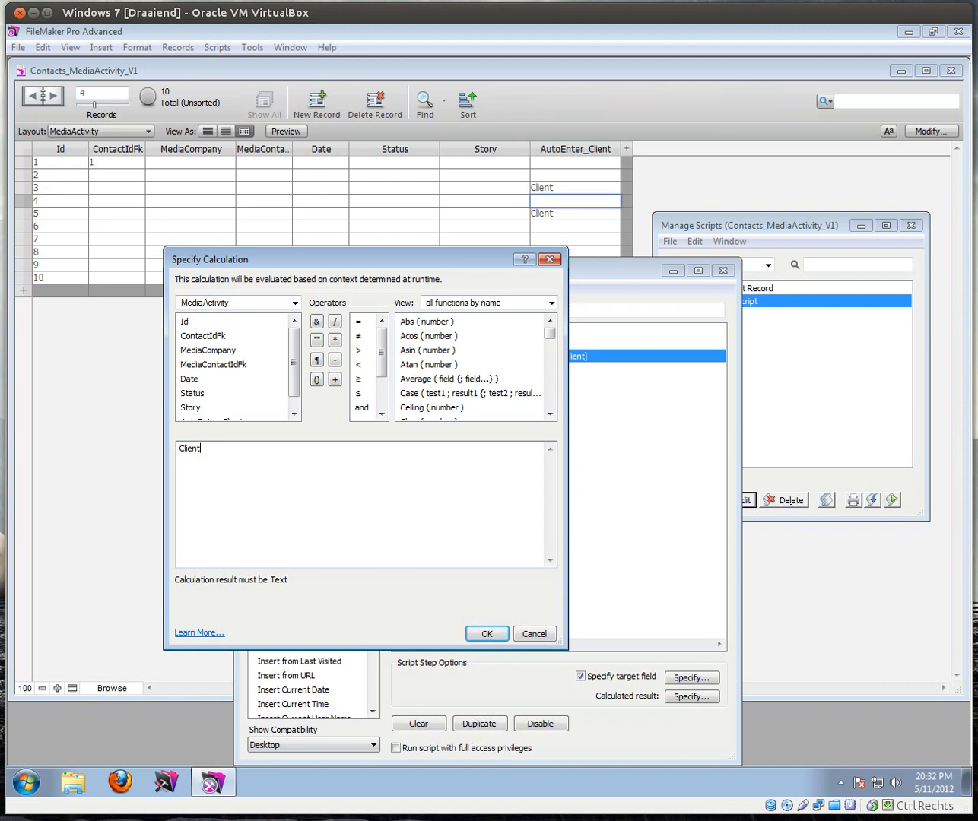
left_click(179, 449)
type("\"")
left_click(480, 634)
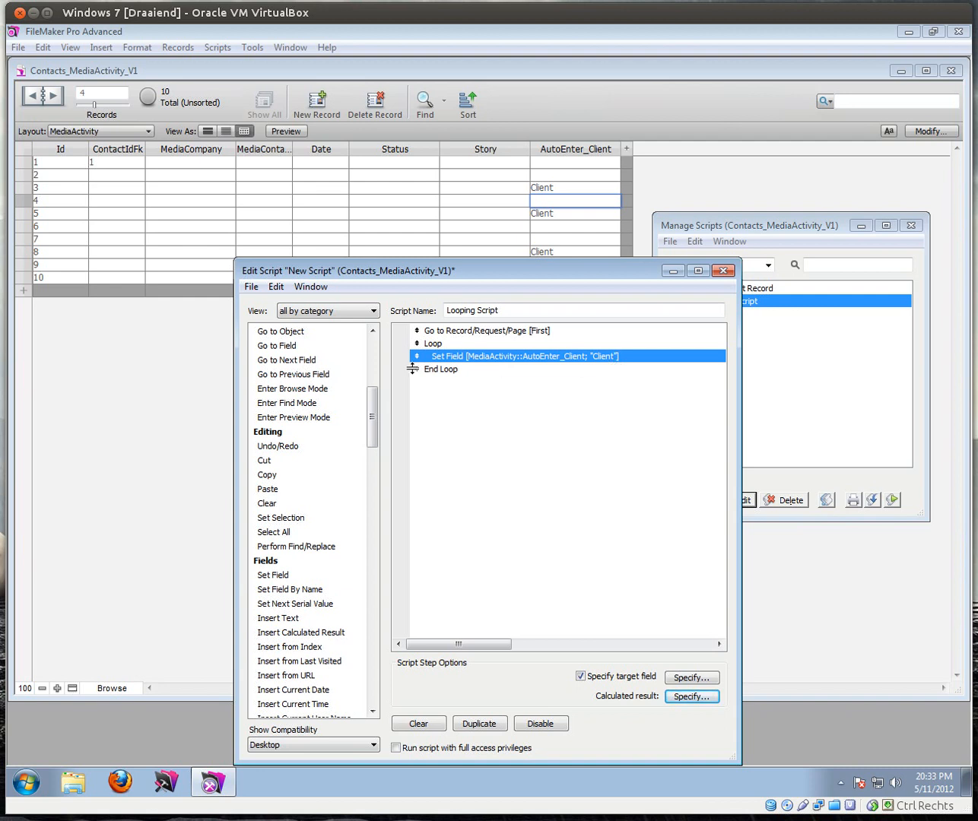
left_click_drag(365, 427, 372, 378)
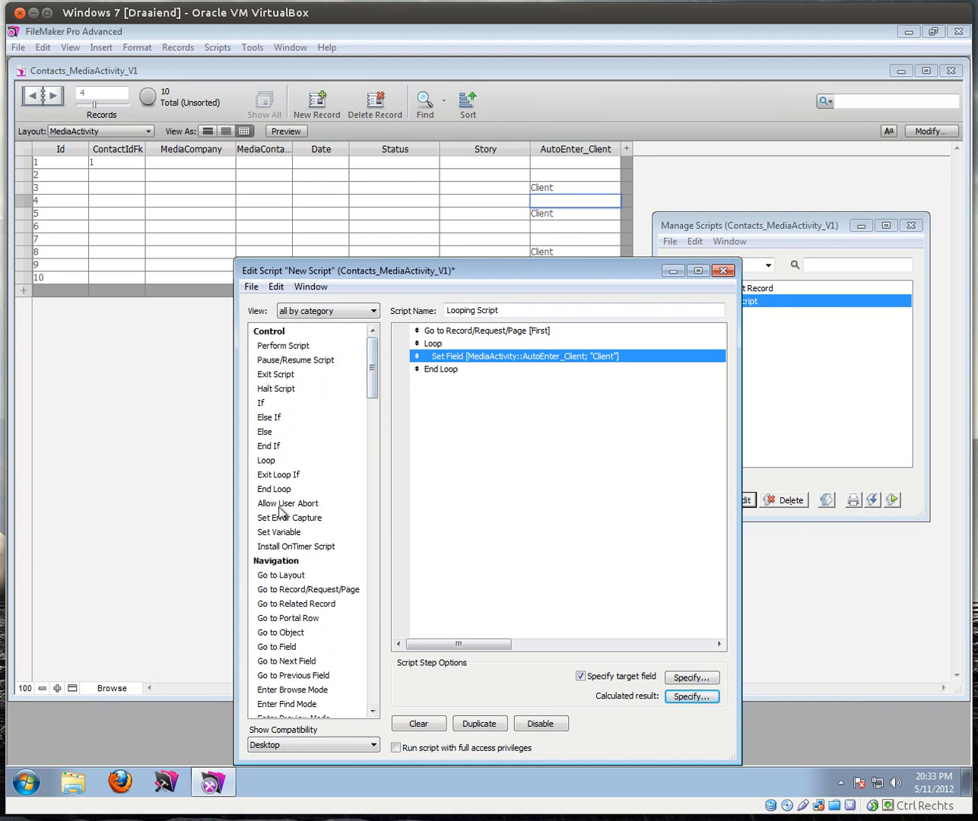
Step: Add Go to Record/Request/Page [Next; Exit after last] after the Set Field step
left_click(278, 589)
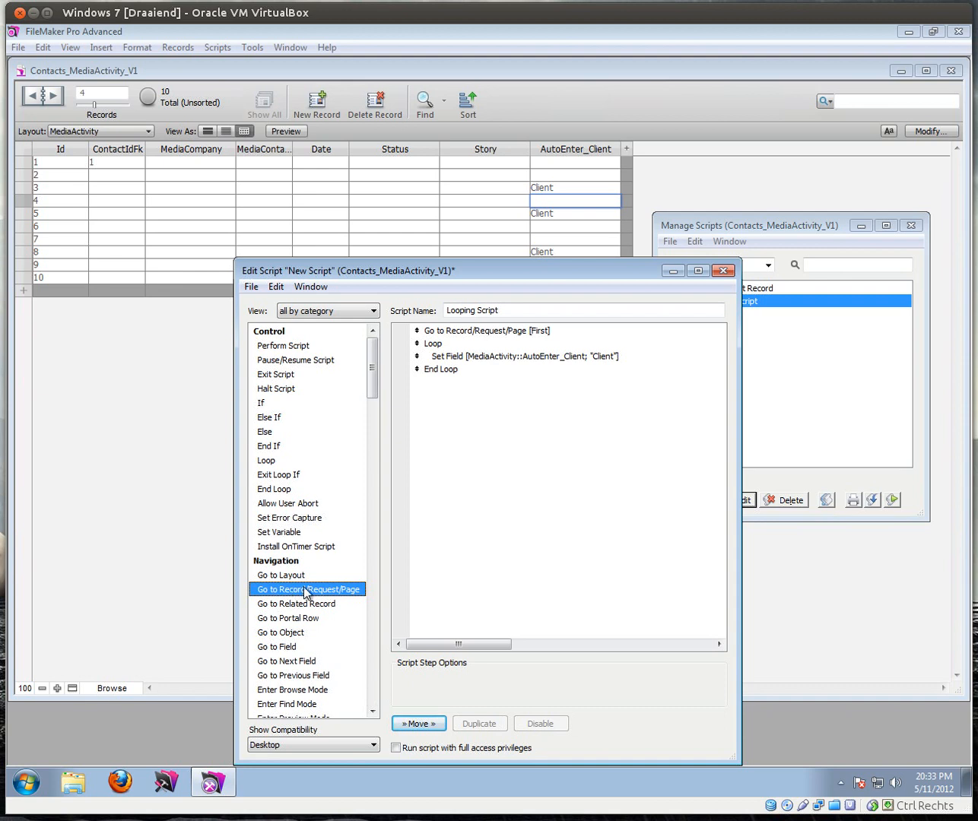
left_click(461, 333)
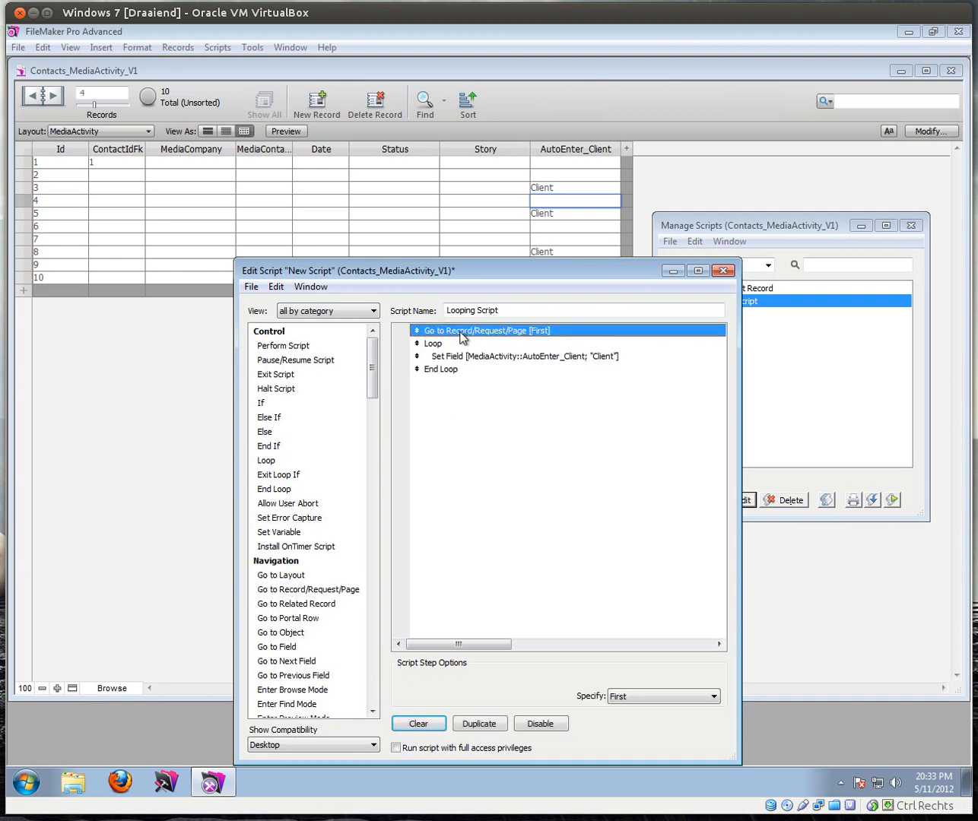
left_click(463, 358)
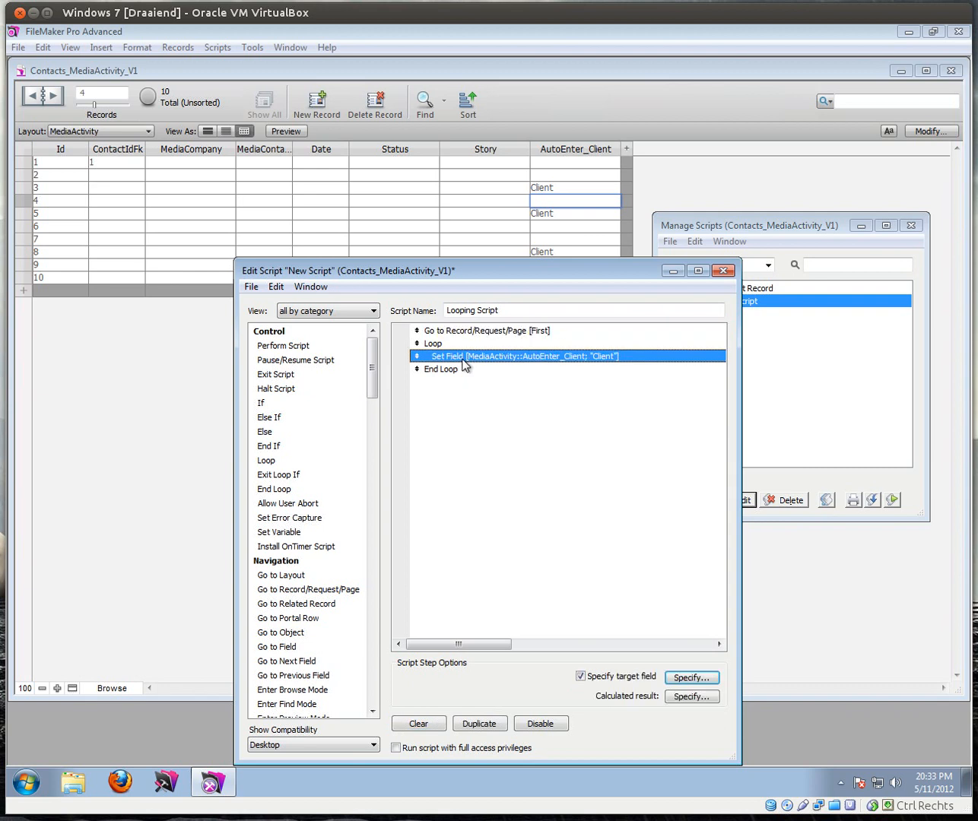
key("ctrl+v")
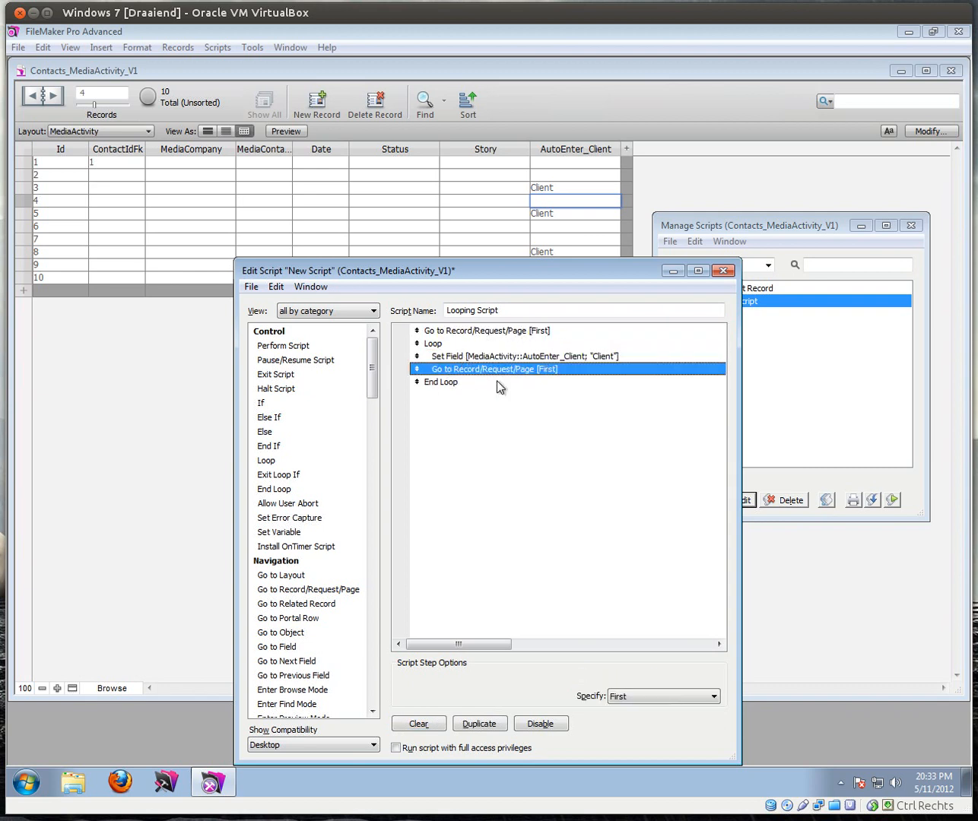
left_click(637, 697)
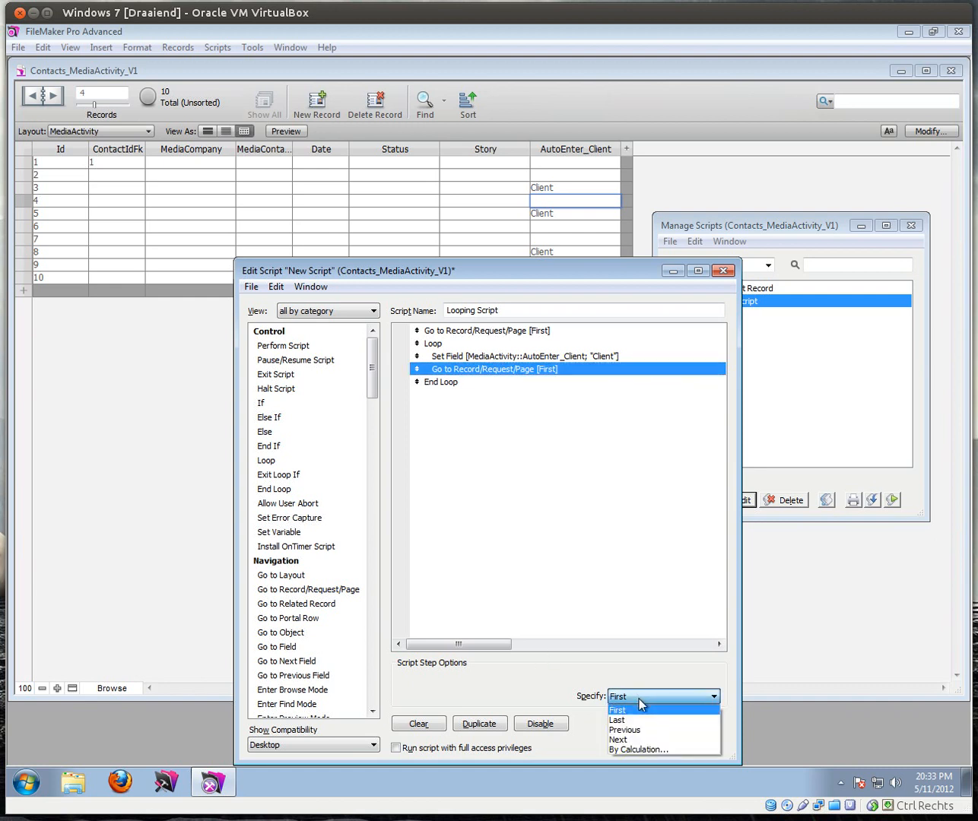
left_click(628, 739)
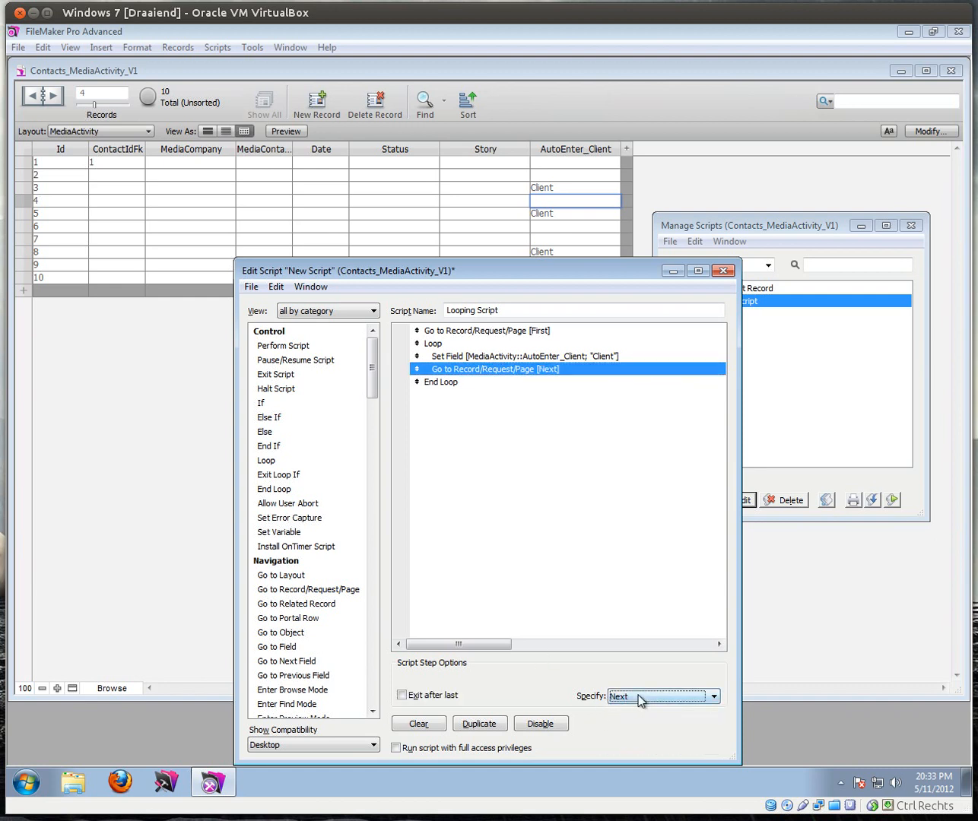
left_click(401, 696)
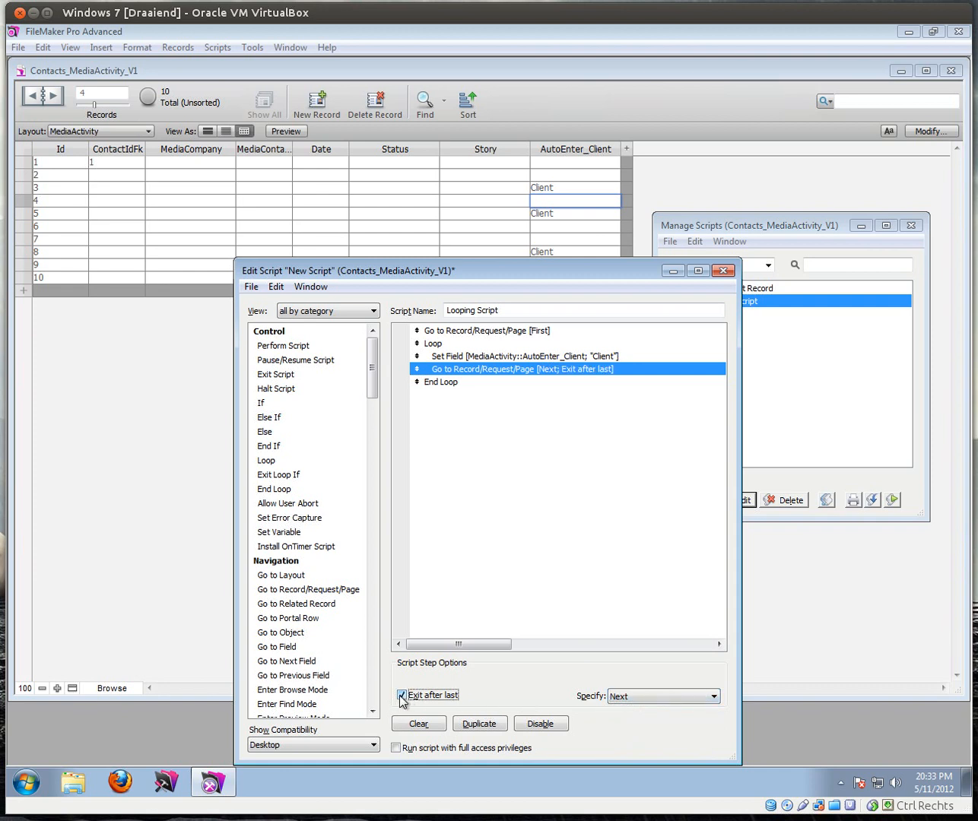
Step: Review the Looping Script steps and close the script editor
left_click(455, 383)
left_click(448, 333)
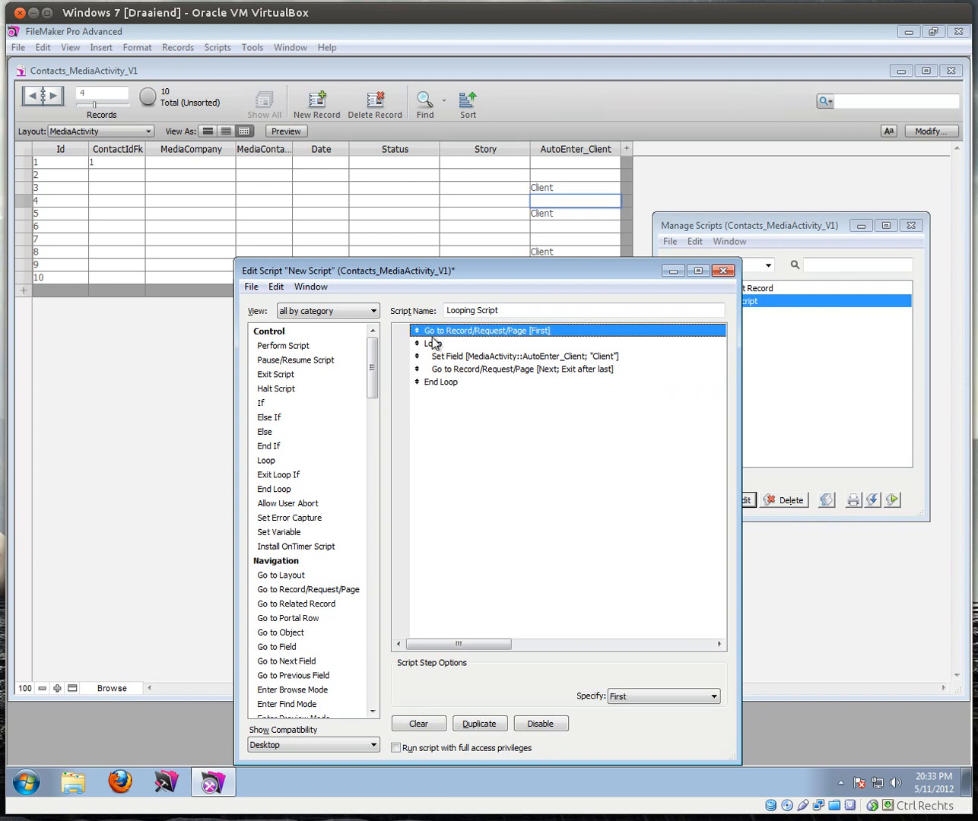
left_click(460, 359)
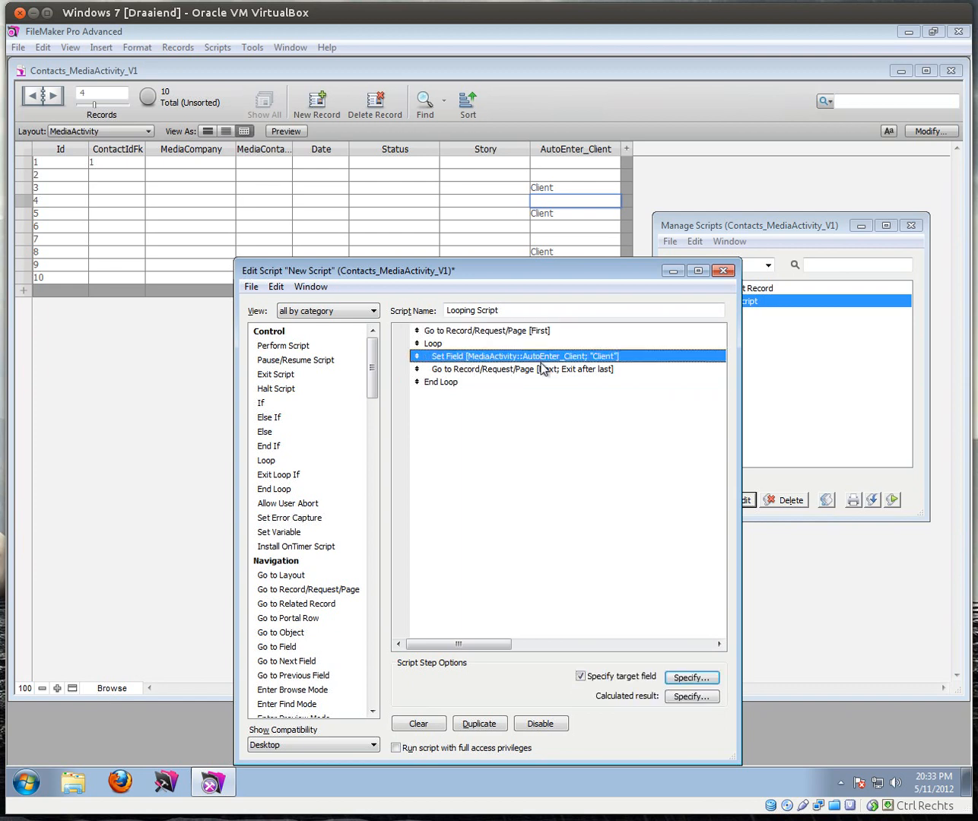
left_click(495, 369)
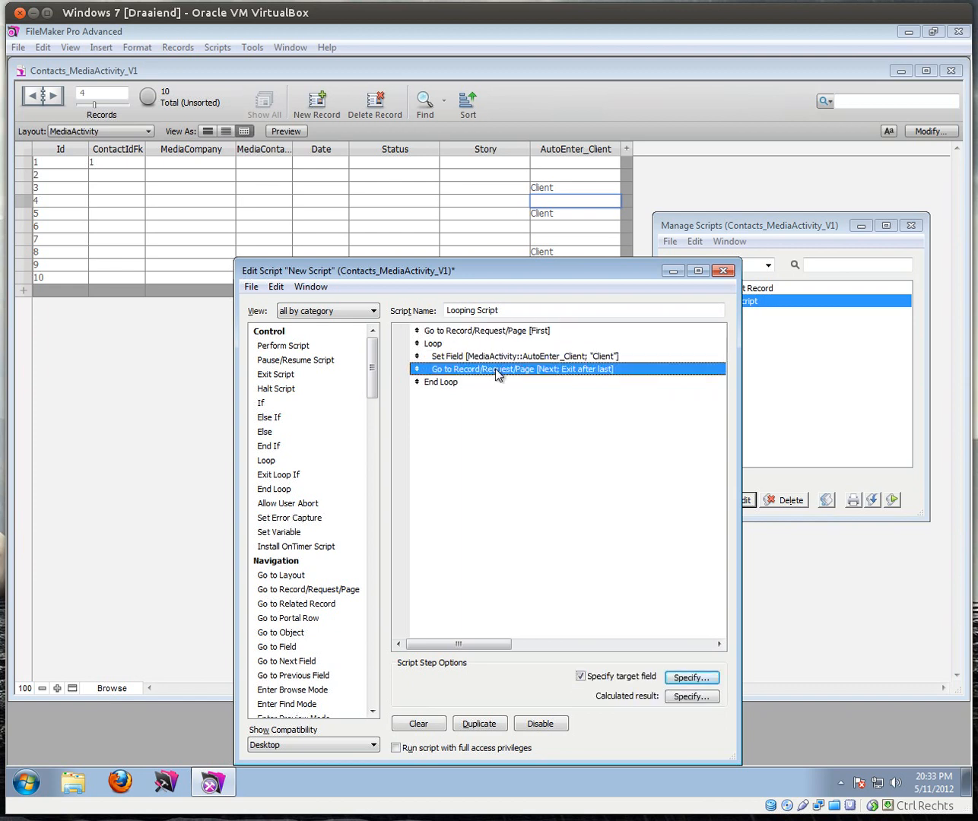
left_click(437, 358)
left_click(431, 370)
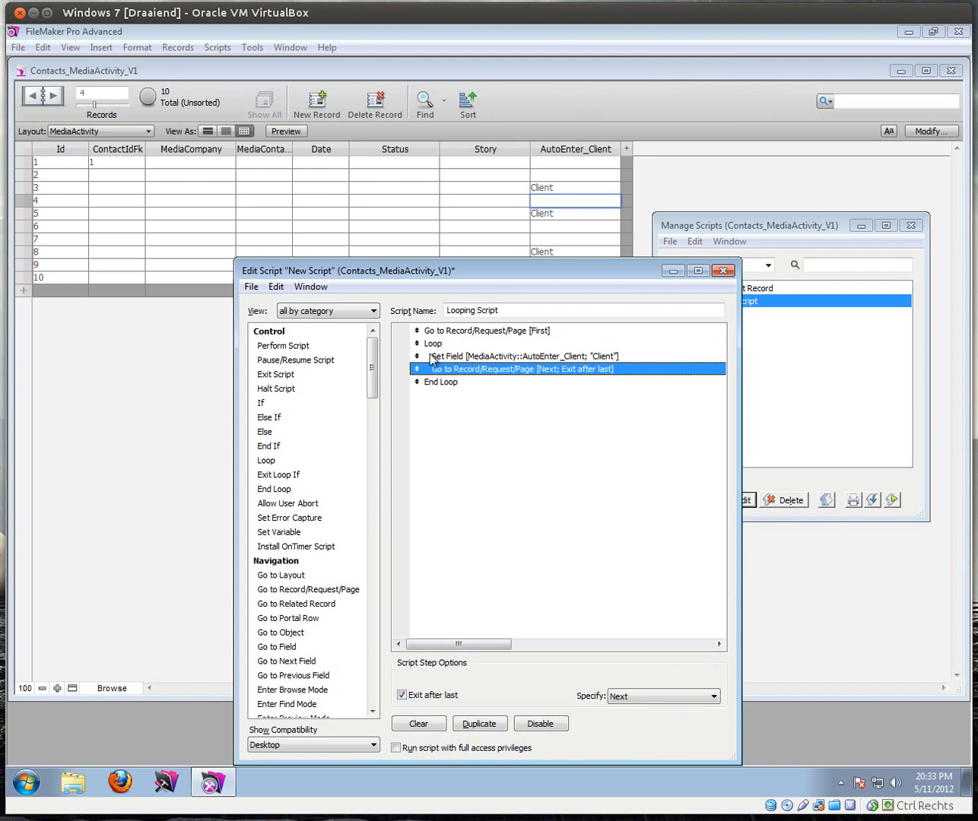
left_click(514, 311)
left_click(722, 271)
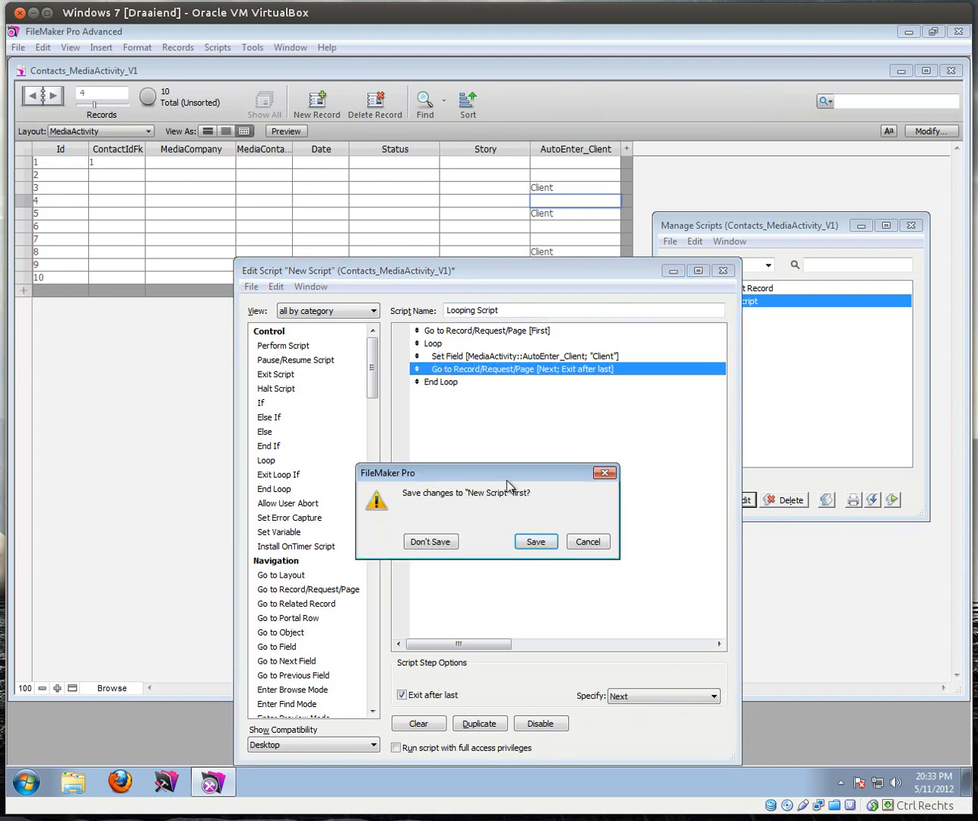
Step: Save Looping Script, run it to fill Client in all ten records, and close Manage Scripts
left_click(535, 542)
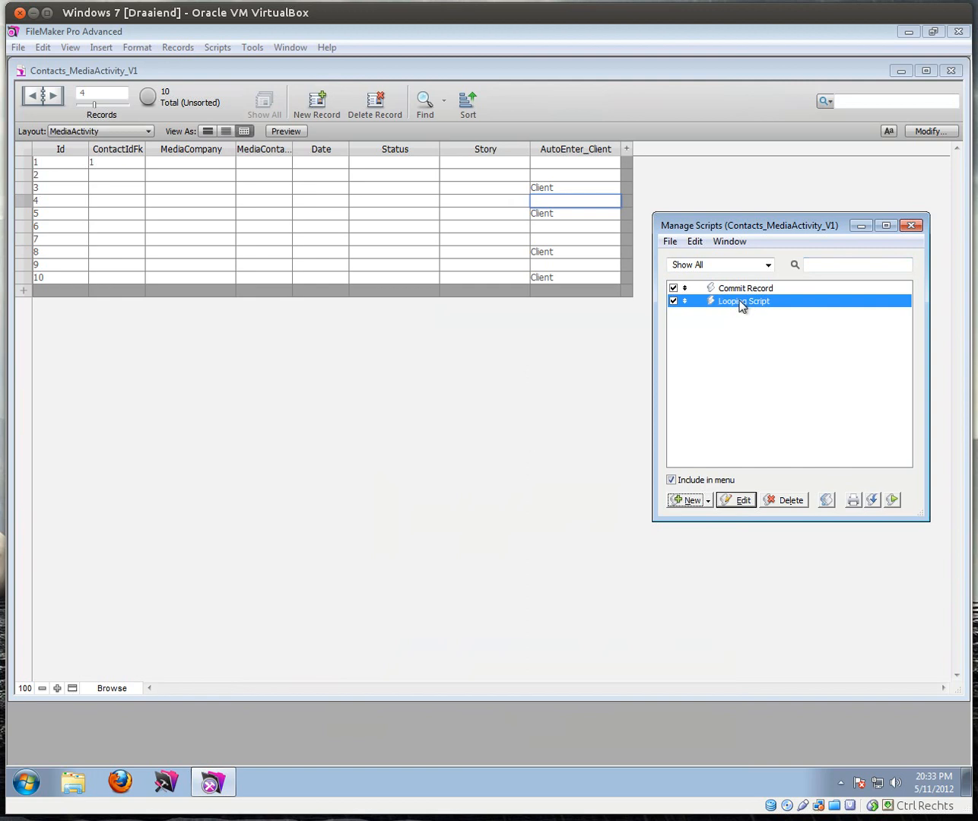
left_click(893, 501)
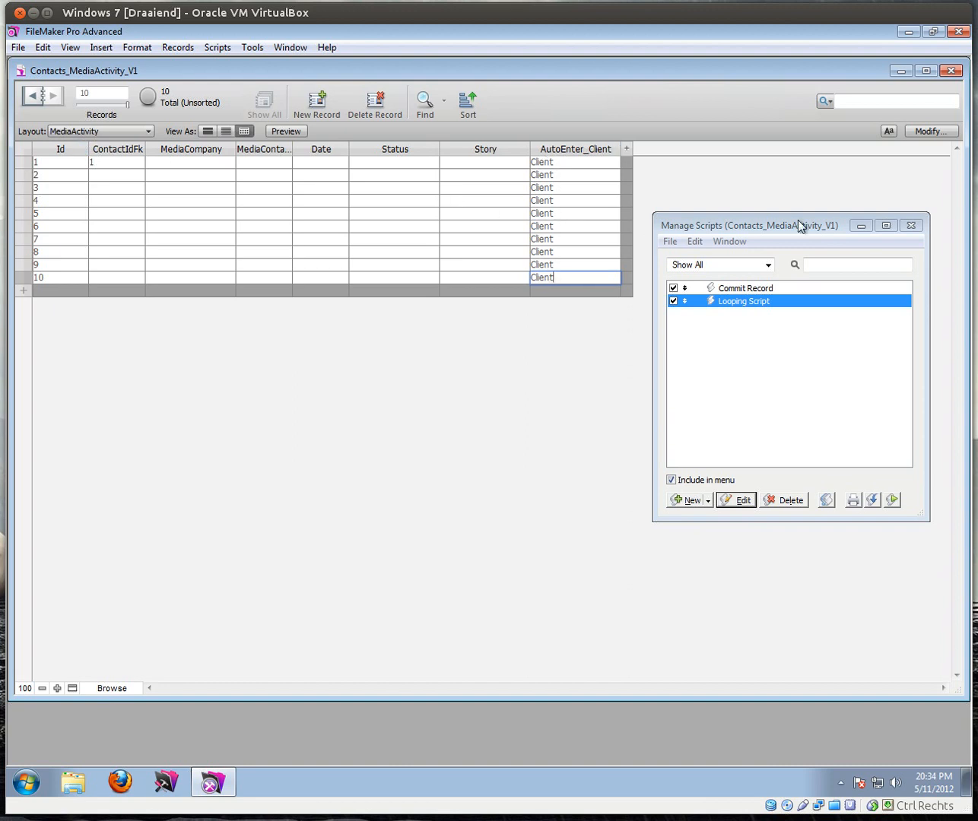
left_click(910, 225)
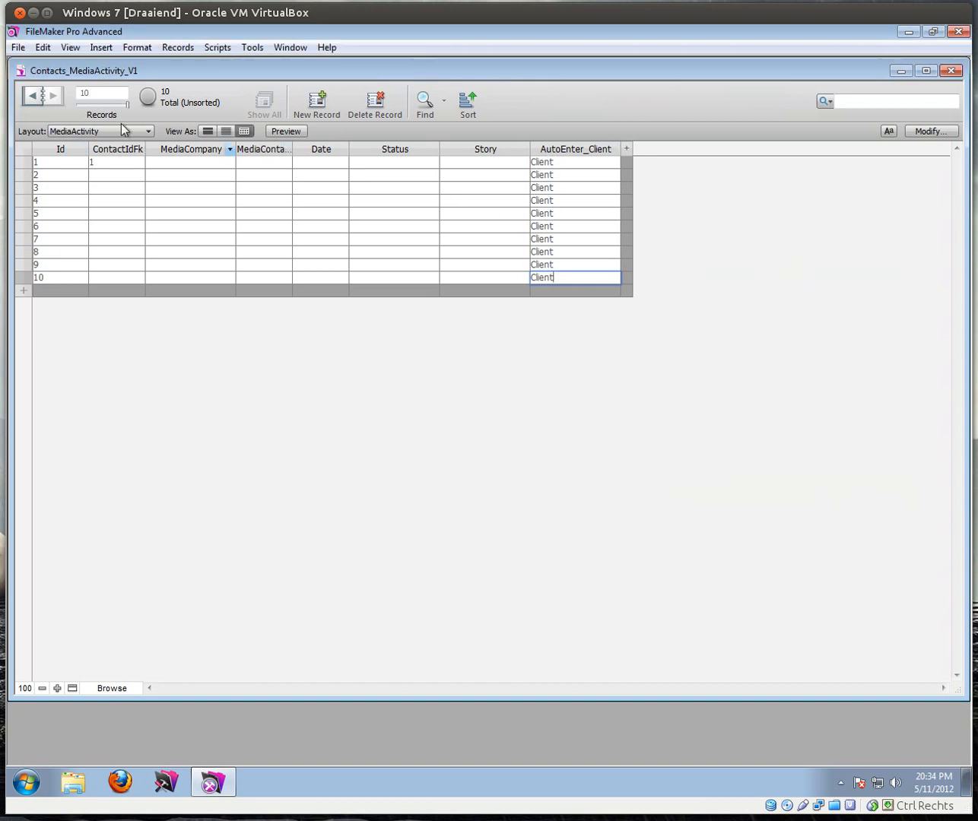
left_click(18, 48)
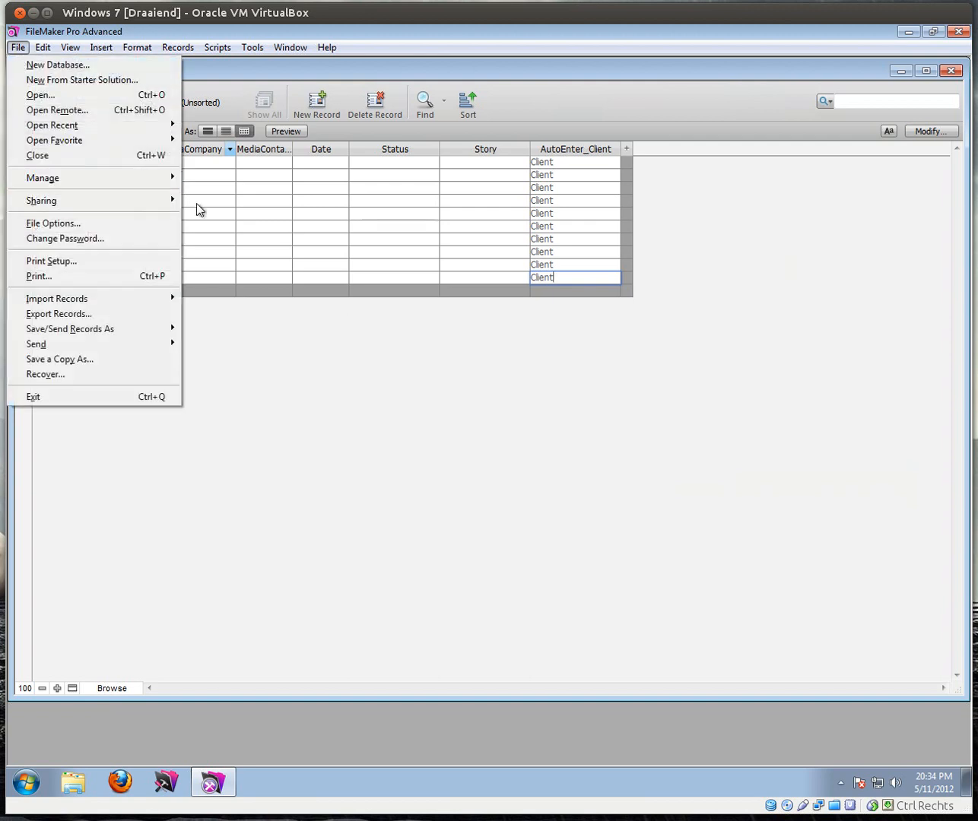
mouse_move(163, 180)
left_click(199, 178)
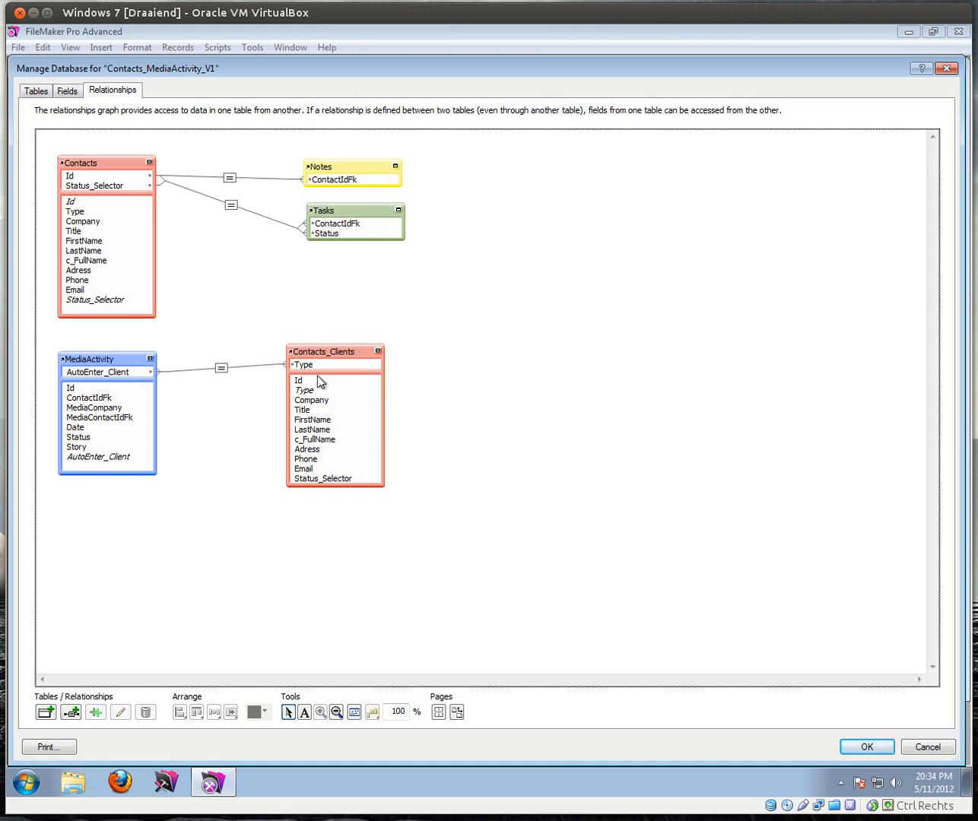
left_click(868, 747)
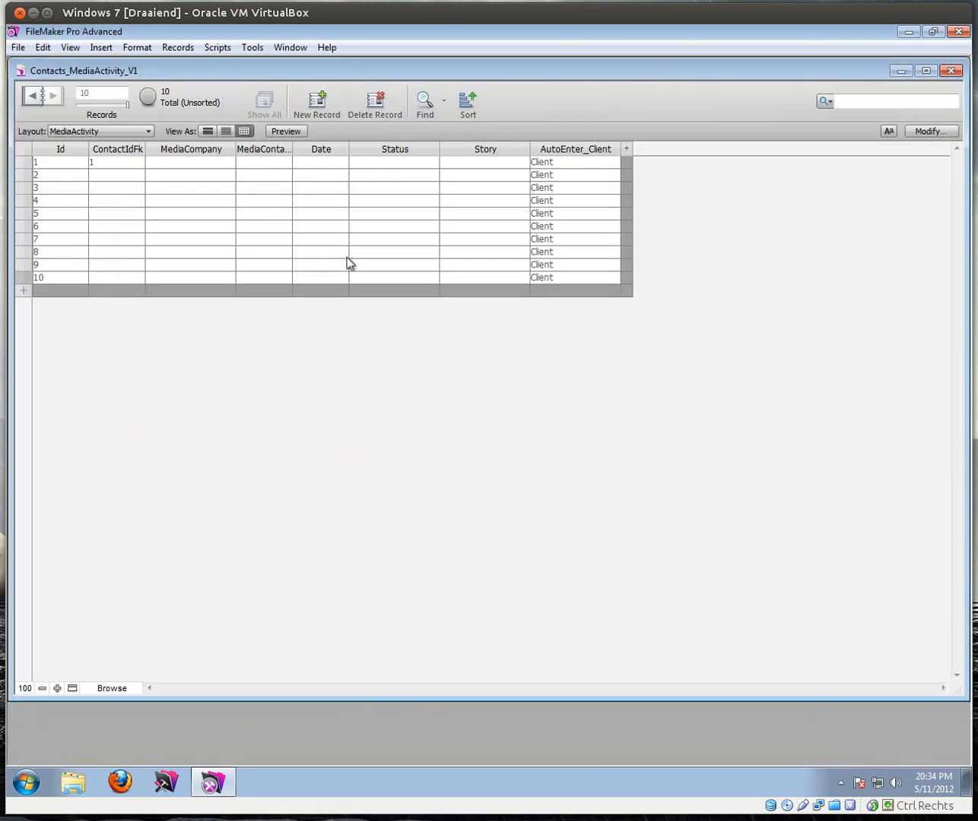
left_click(77, 130)
Step: Check the Client drop-down on LayMediaActivity, then open Manage Value Lists from the Client field in Layout mode
left_click(87, 178)
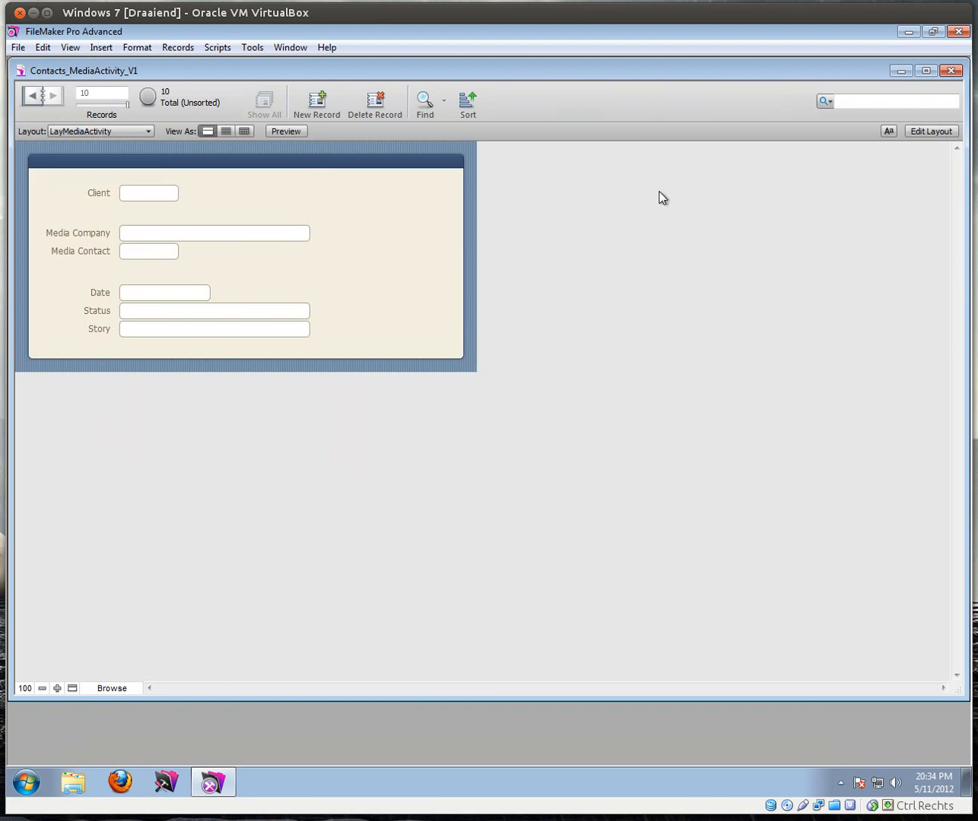
left_click(158, 197)
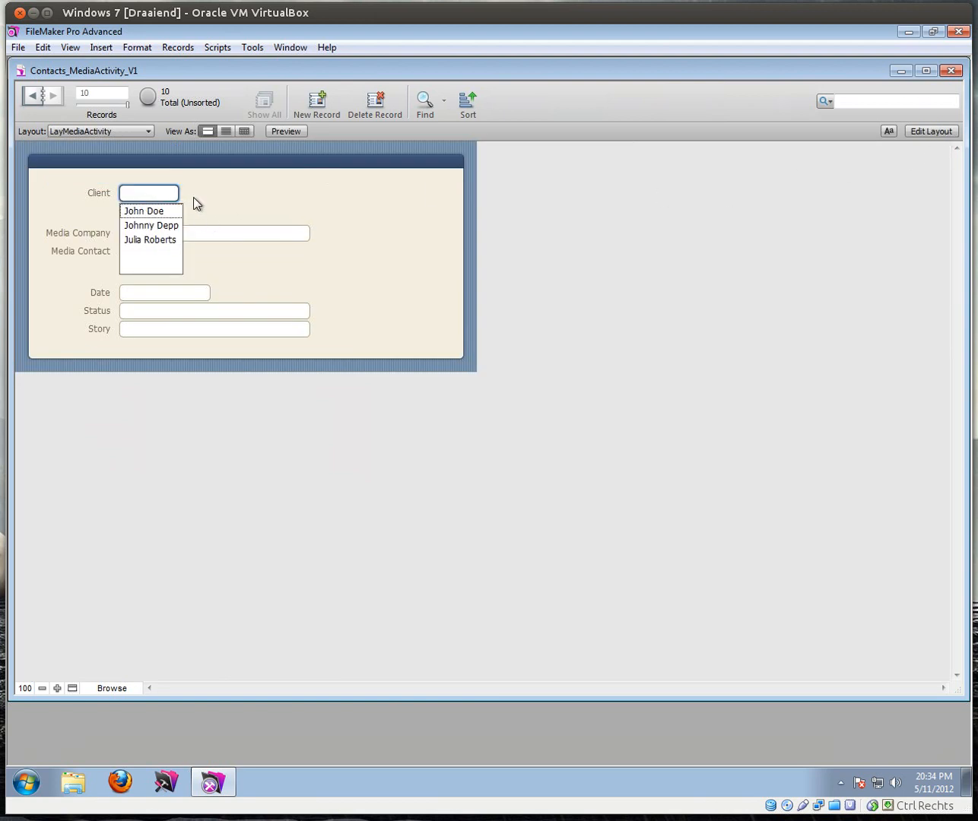
left_click(194, 200)
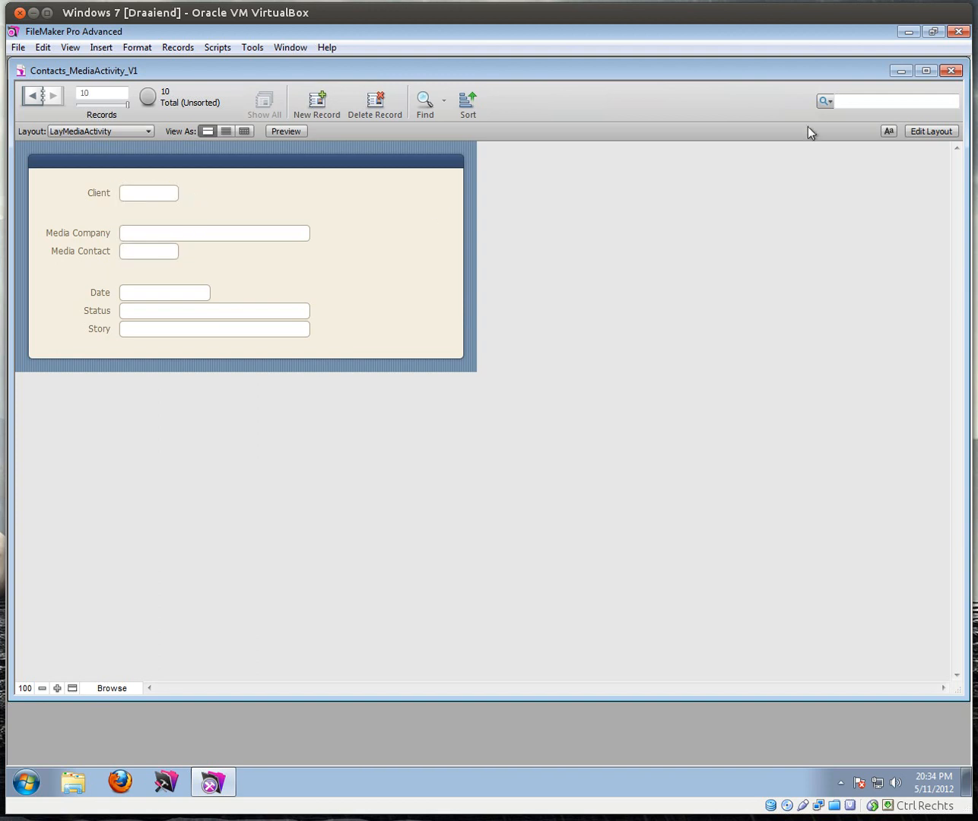
left_click(935, 134)
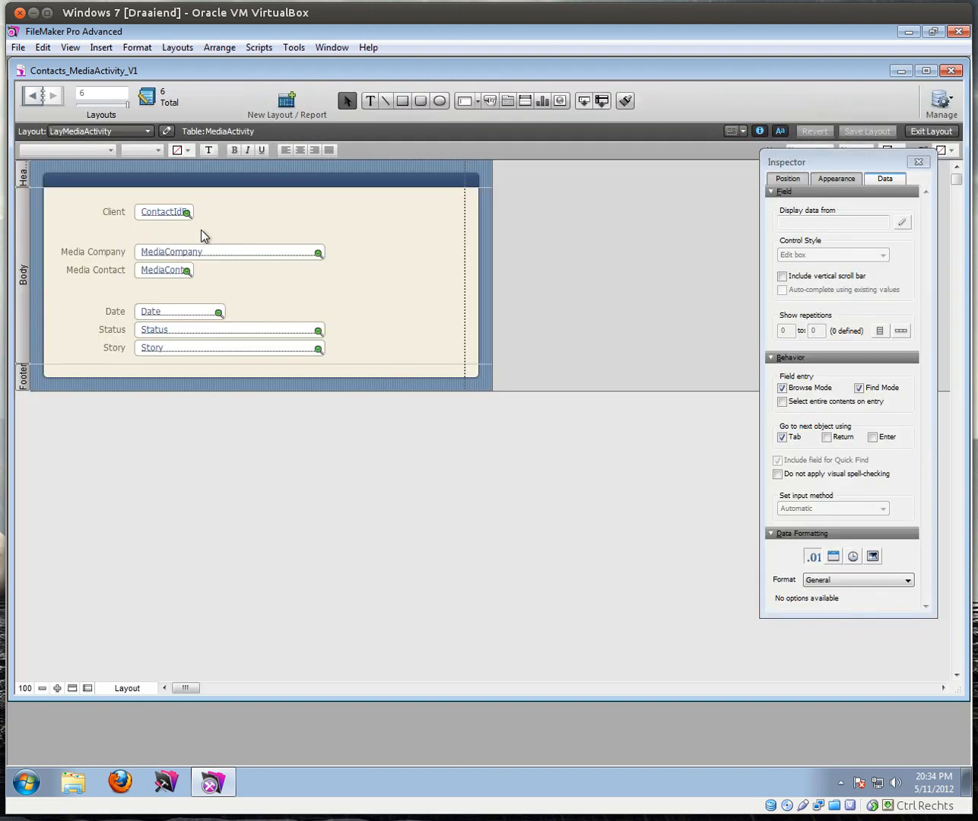
left_click(174, 218)
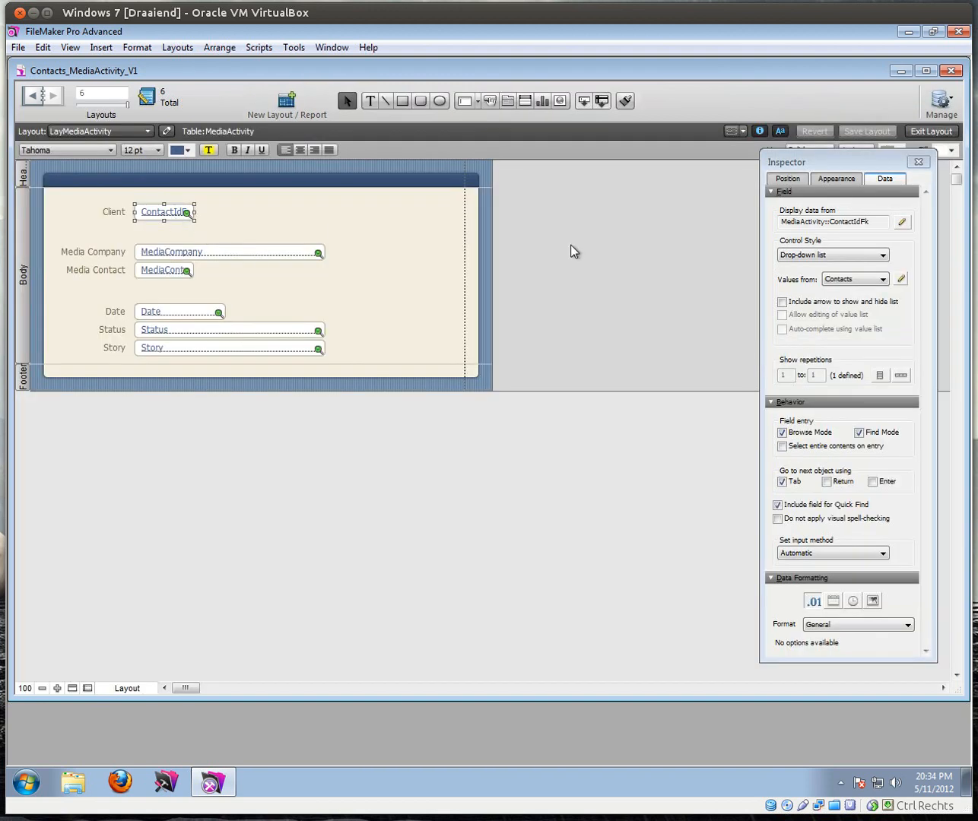
left_click(901, 279)
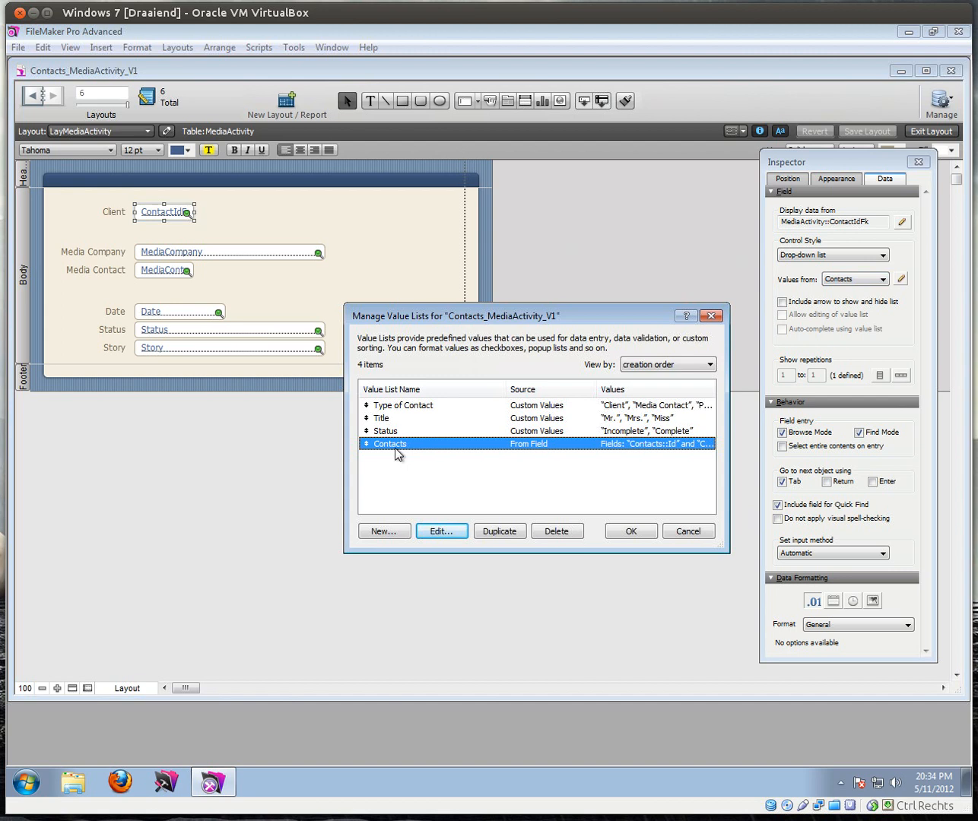
Step: Create value list Clients Only from Contacts_Clients Id and c_FullName, showing only the full names
left_click(380, 531)
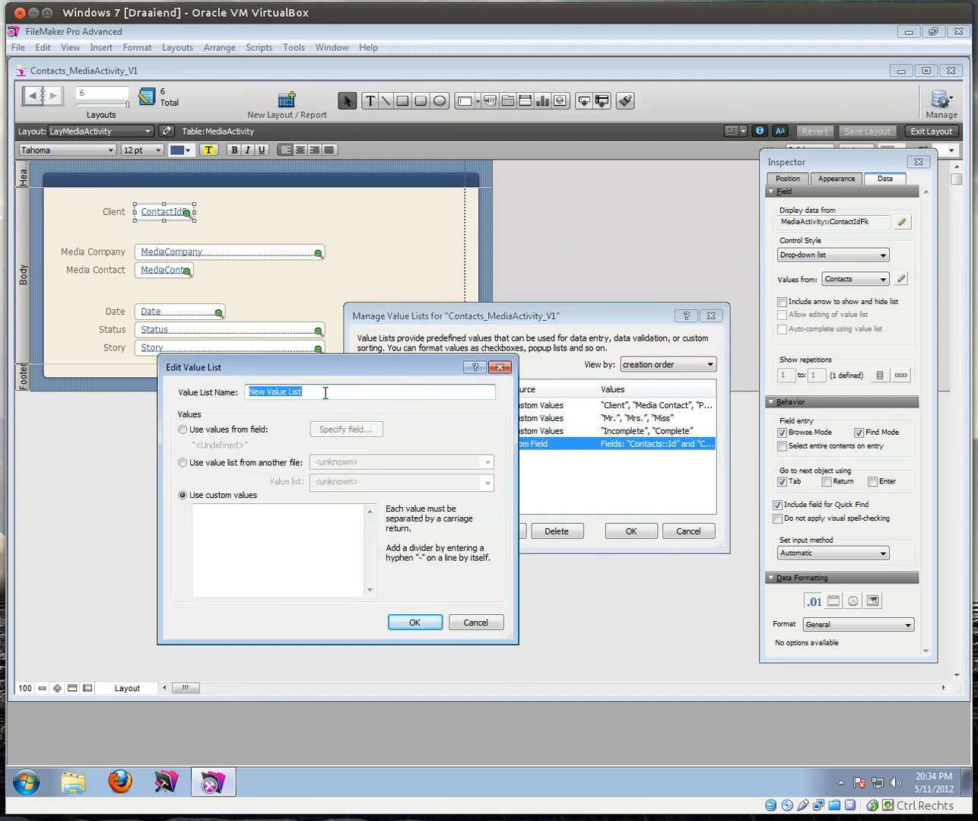
type("Clients Only")
left_click(211, 434)
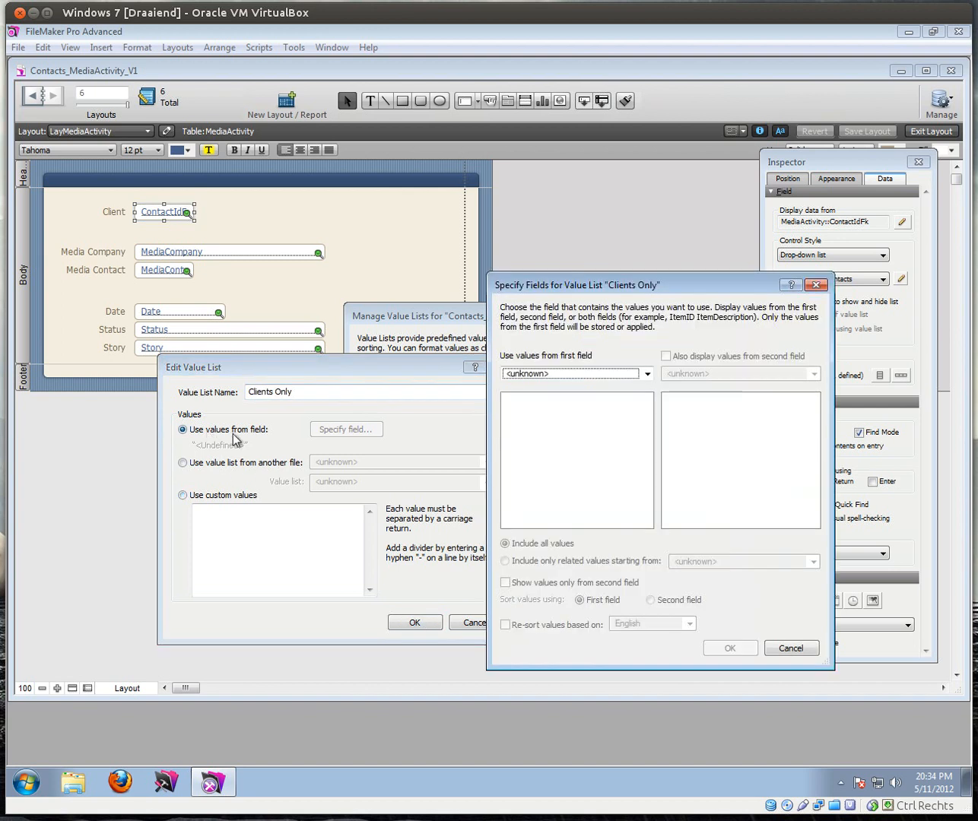
left_click(647, 373)
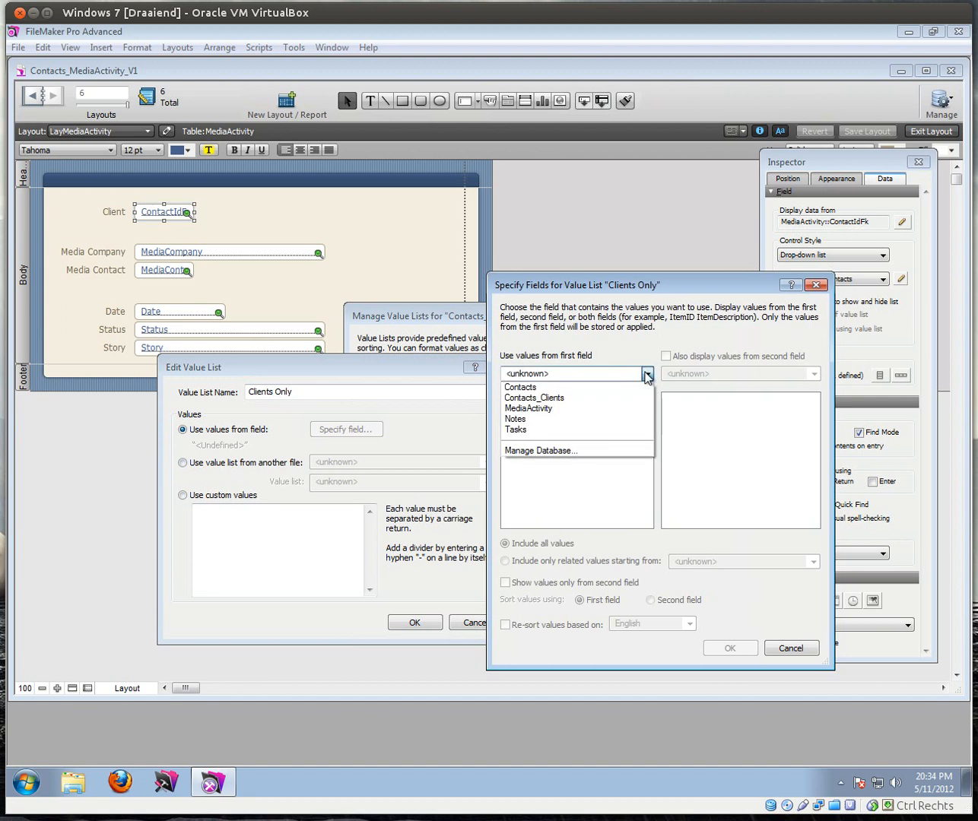
left_click(551, 398)
left_click(514, 402)
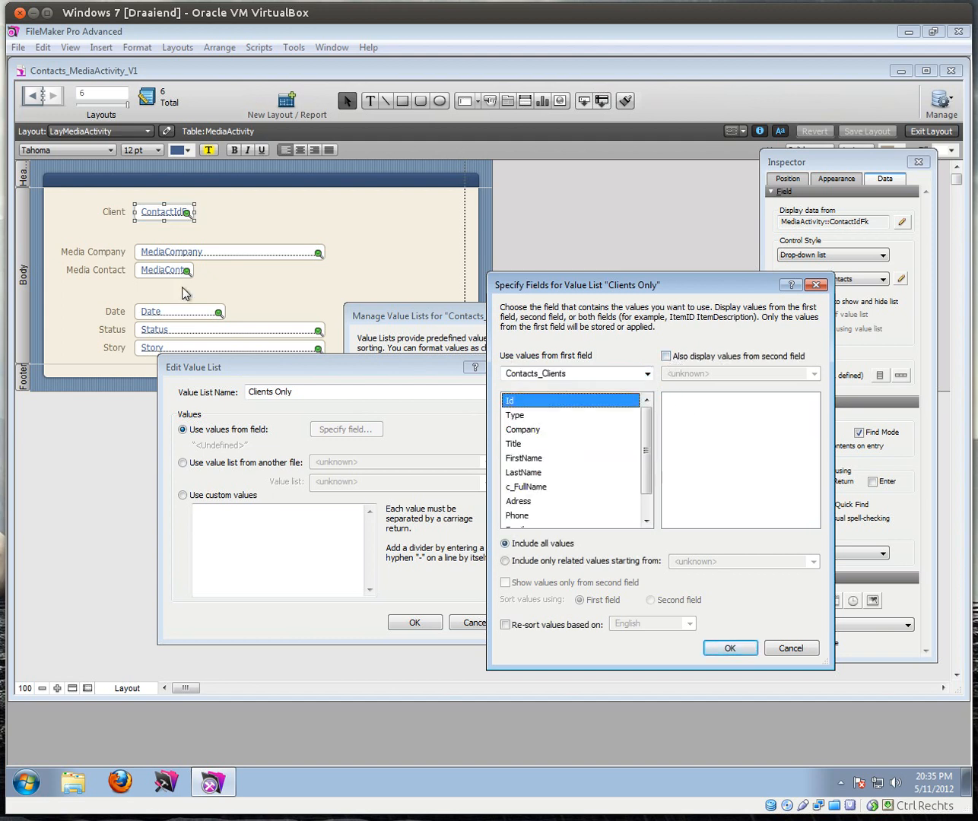
left_click(667, 356)
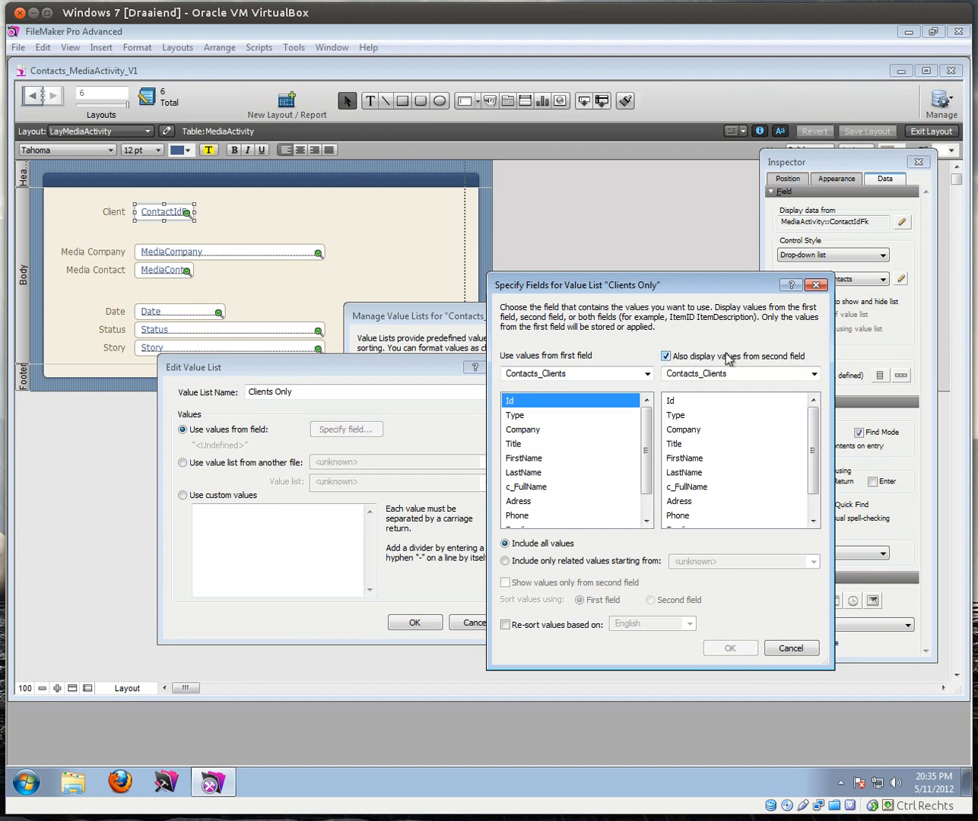
left_click(687, 485)
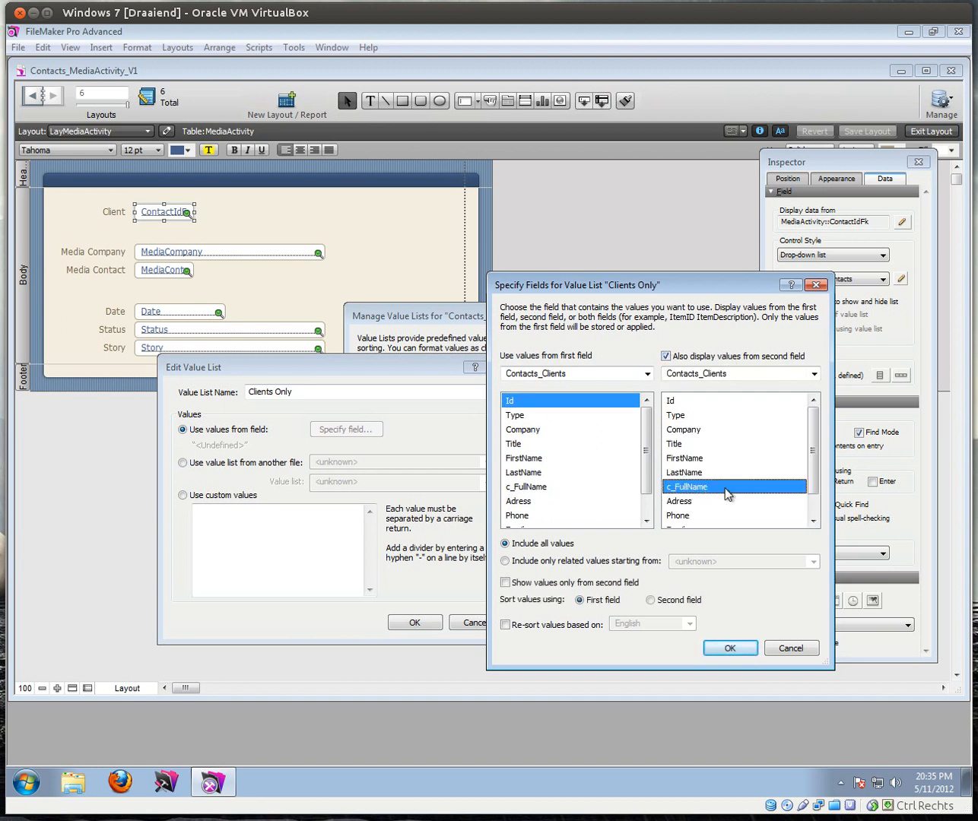
left_click(506, 583)
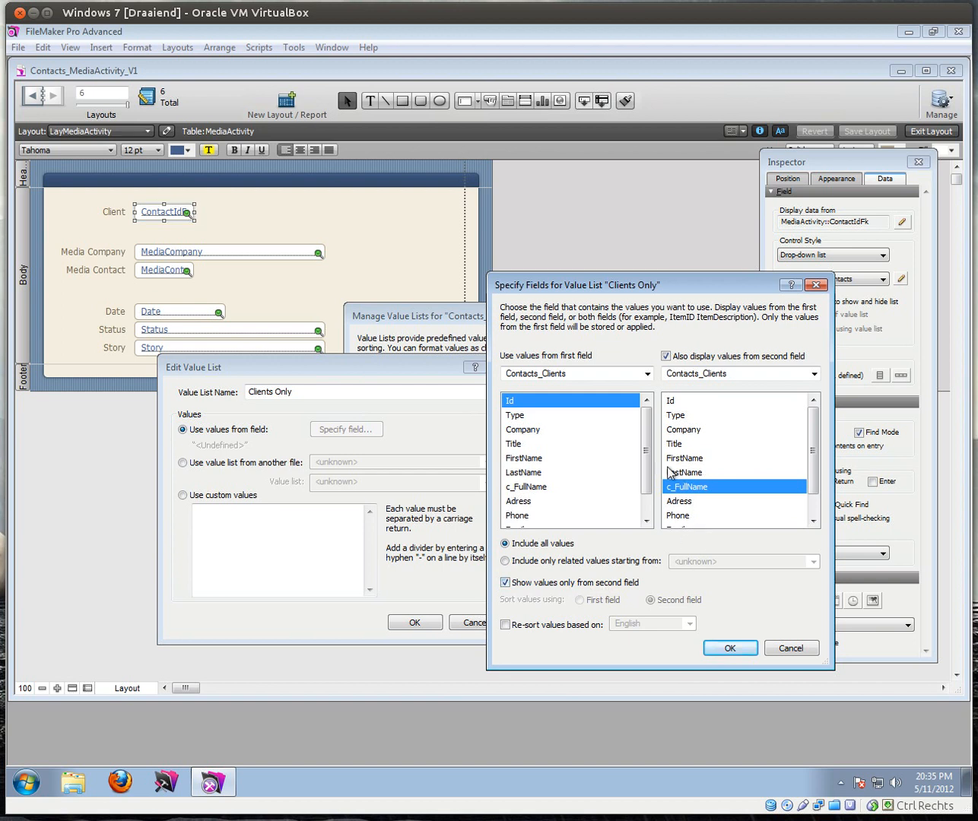
Step: Limit Clients Only to values related from MediaActivity and save it
left_click(505, 563)
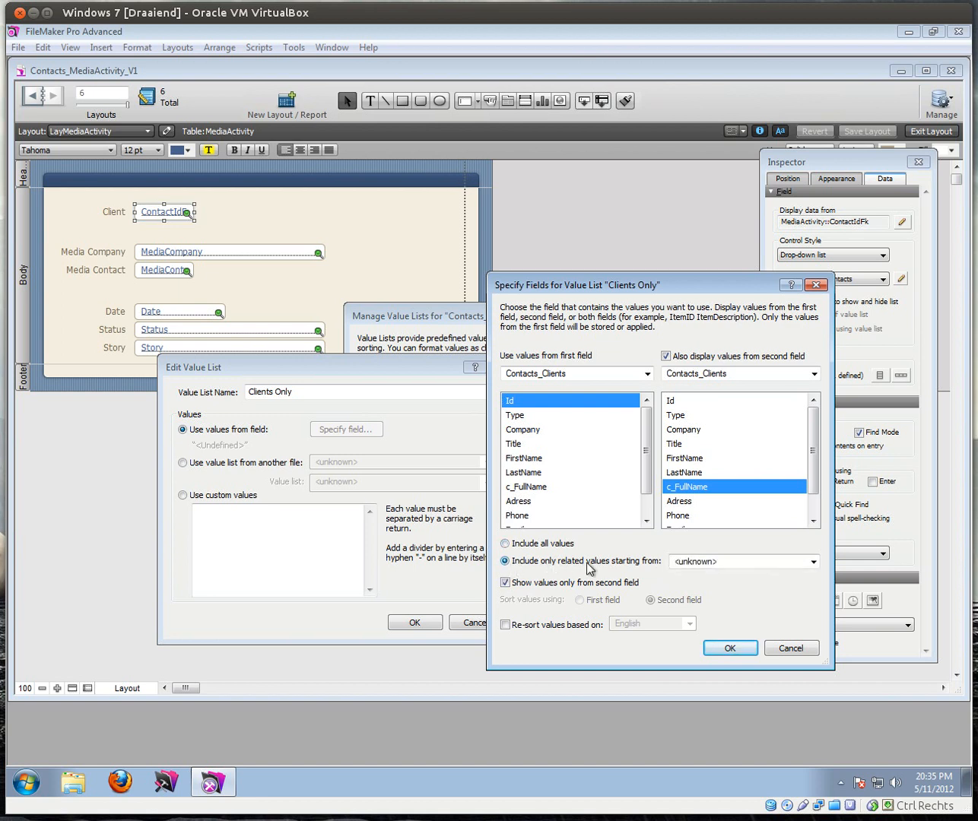
left_click(686, 566)
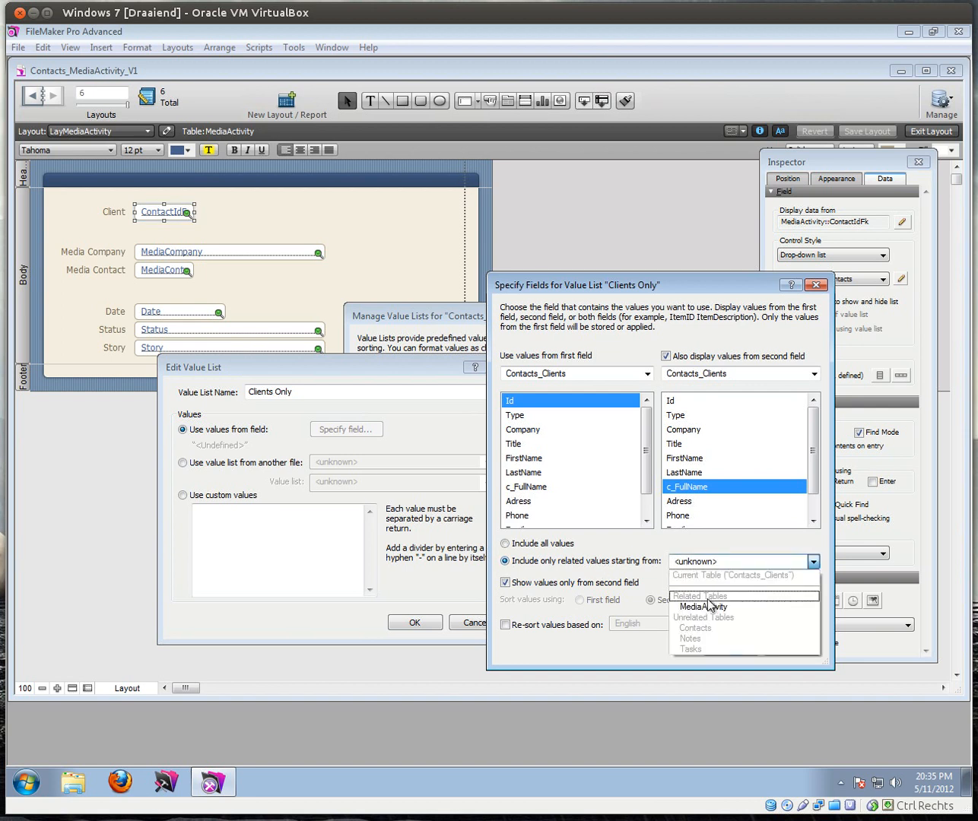
left_click(707, 589)
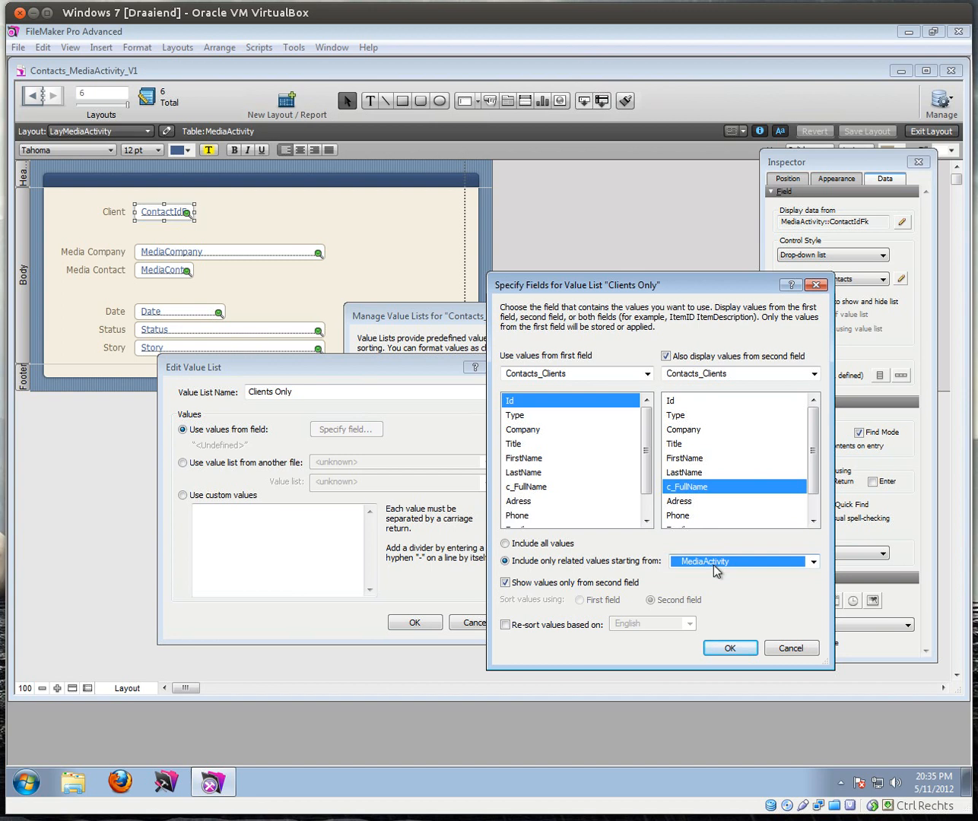
left_click(726, 648)
left_click(425, 619)
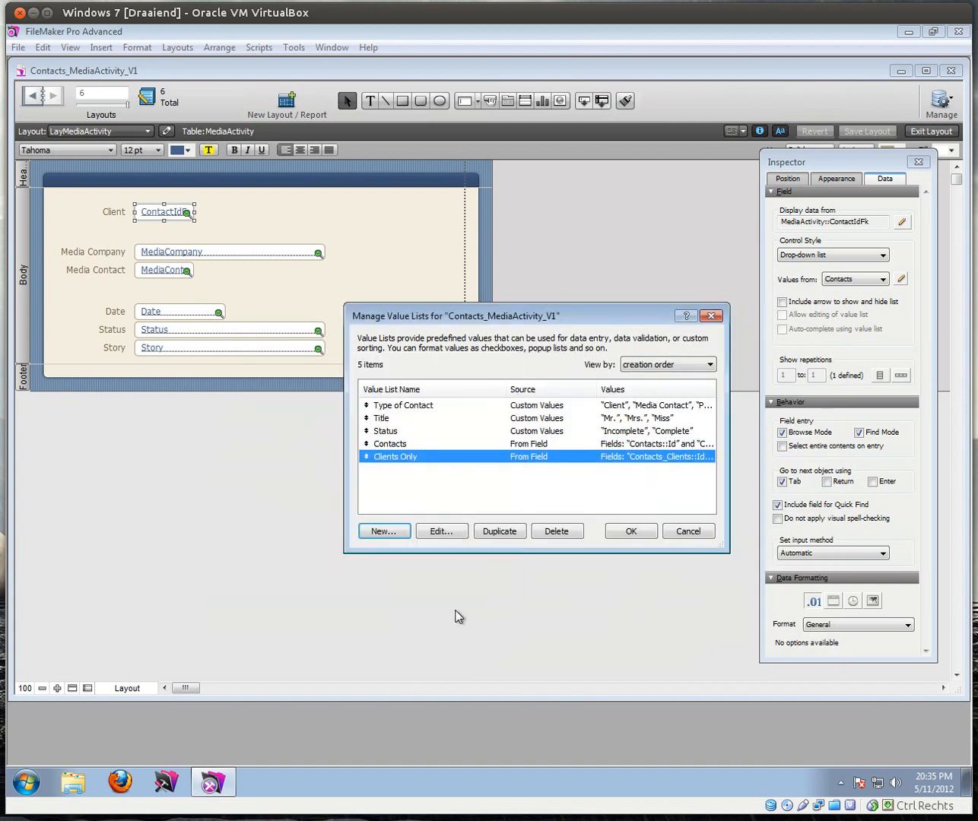
left_click(651, 536)
Step: Switch to Browse mode and check that the Client dropdown lists client names
left_click(928, 132)
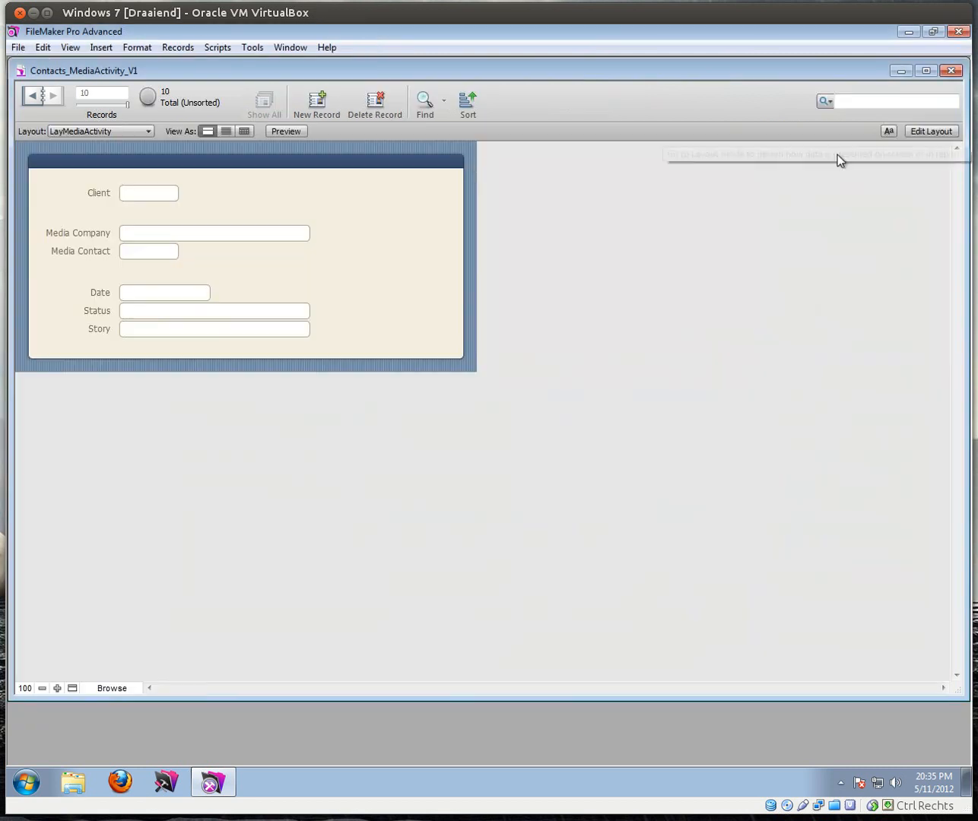
left_click(145, 193)
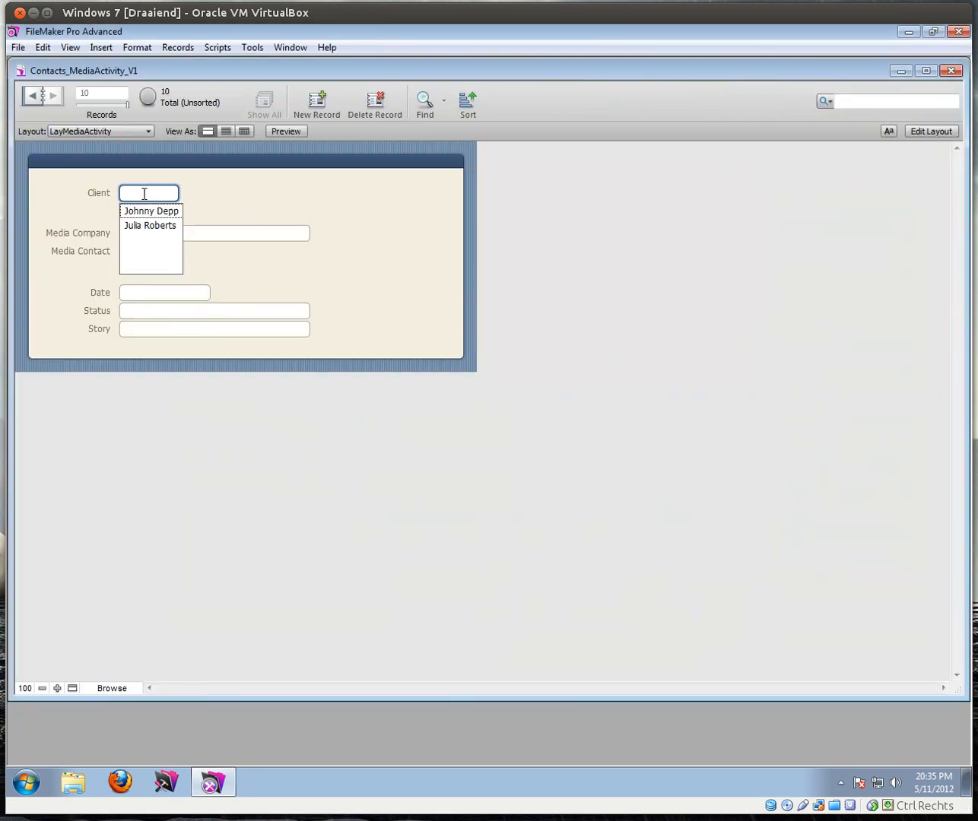
left_click(219, 205)
Step: In Manage Database, move the Contacts_Clients occurrence further right in the relationships graph
left_click(17, 47)
mouse_move(141, 174)
left_click(213, 180)
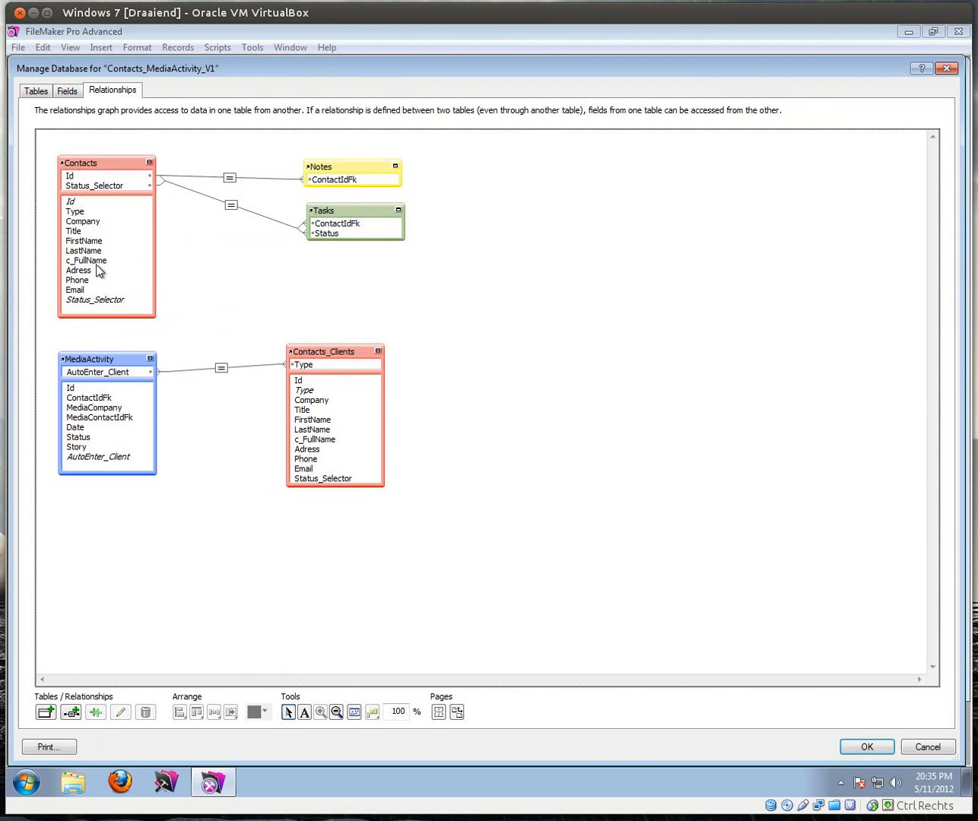
left_click(99, 359)
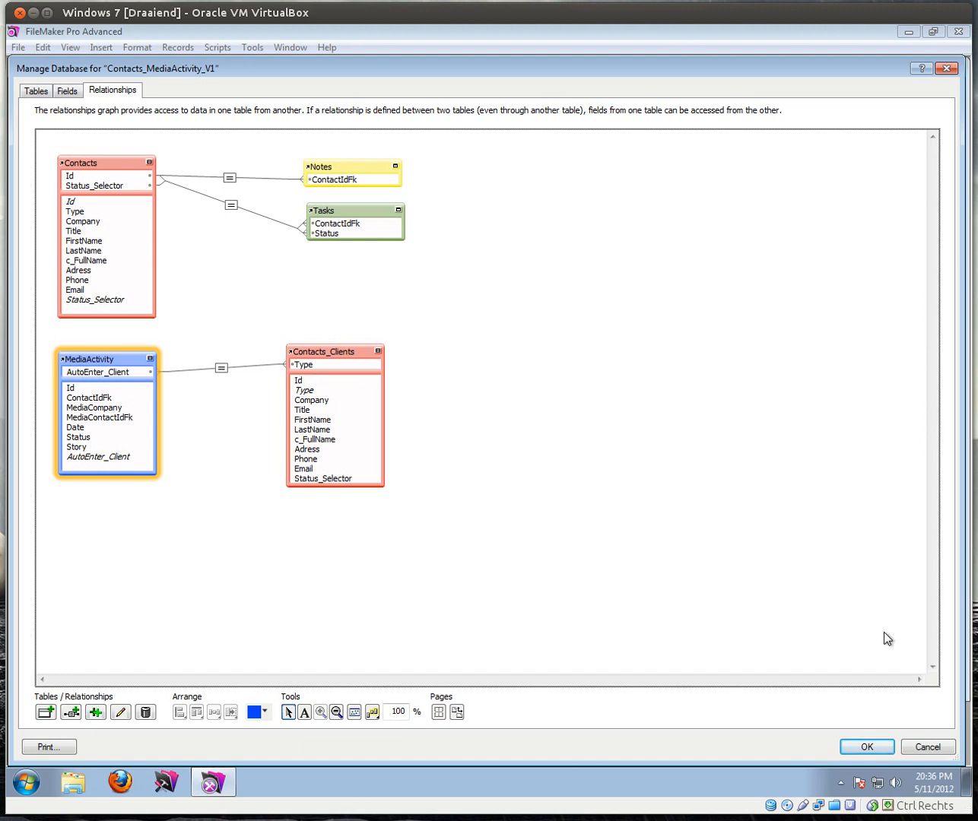
mouse_move(322, 352)
left_mouse_down()
mouse_move(393, 332)
mouse_move(393, 358)
left_mouse_up()
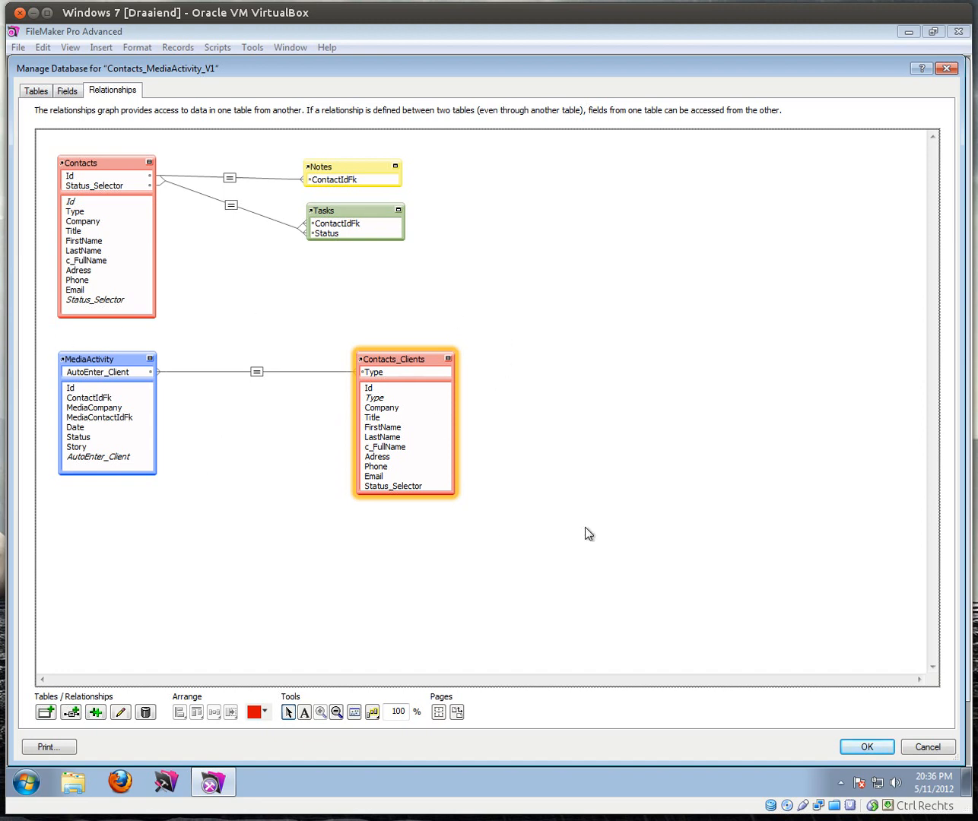
Step: Close Manage Database and pick the first, then the second client from the Client dropdown
left_click(877, 747)
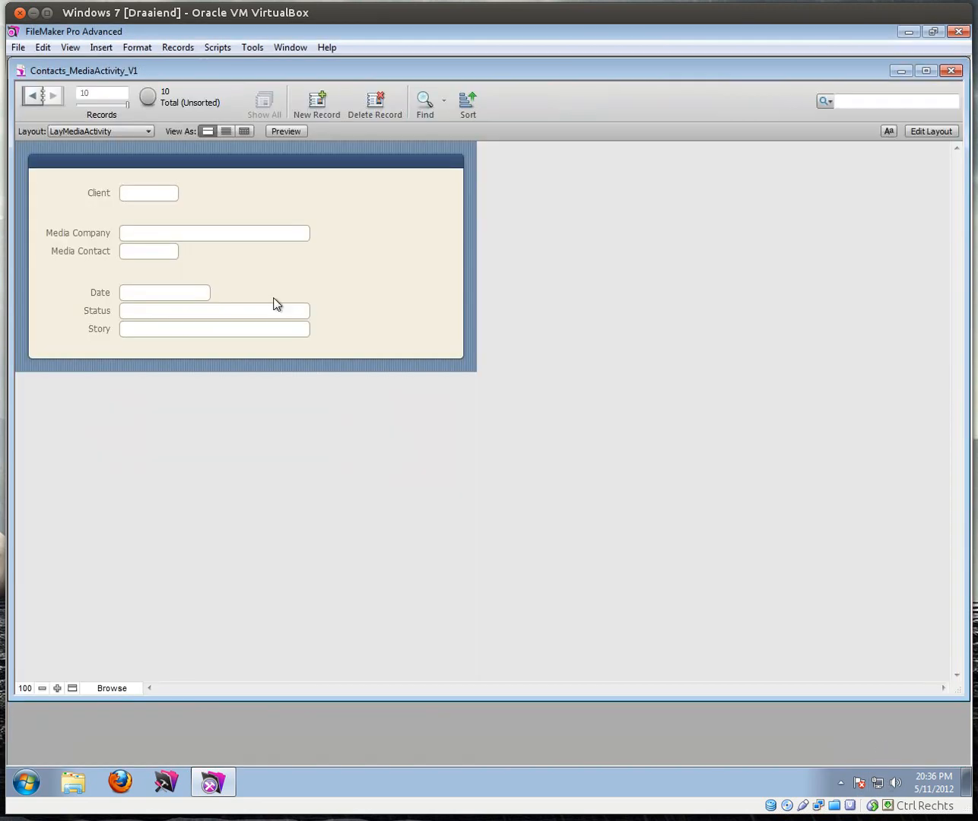
left_click(140, 192)
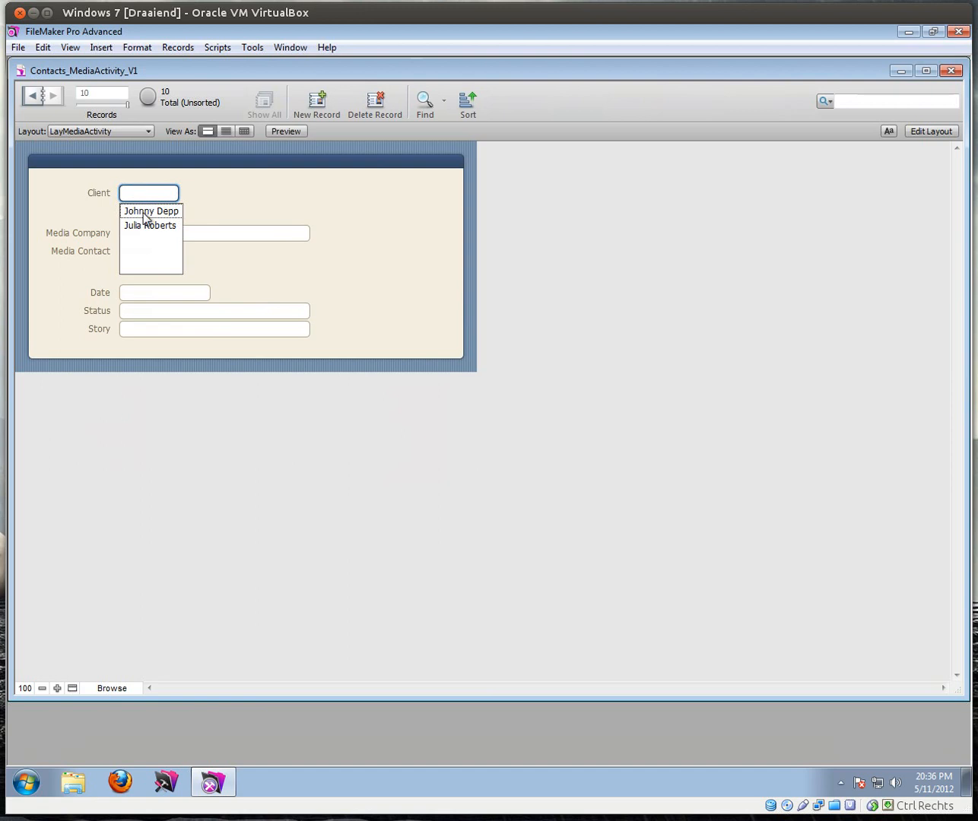
left_click(145, 213)
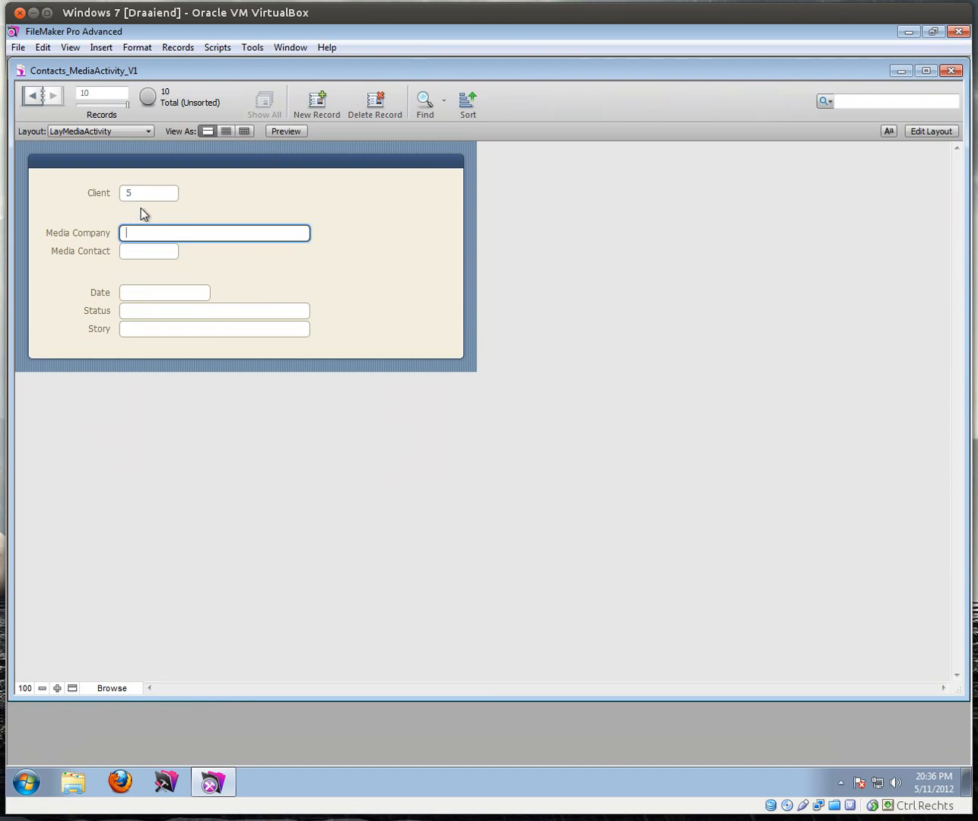
left_click(140, 193)
left_click(142, 226)
Step: In Layout mode, abandon a merge-field text beside Client and select the ContactIdFk field instead
left_click(929, 131)
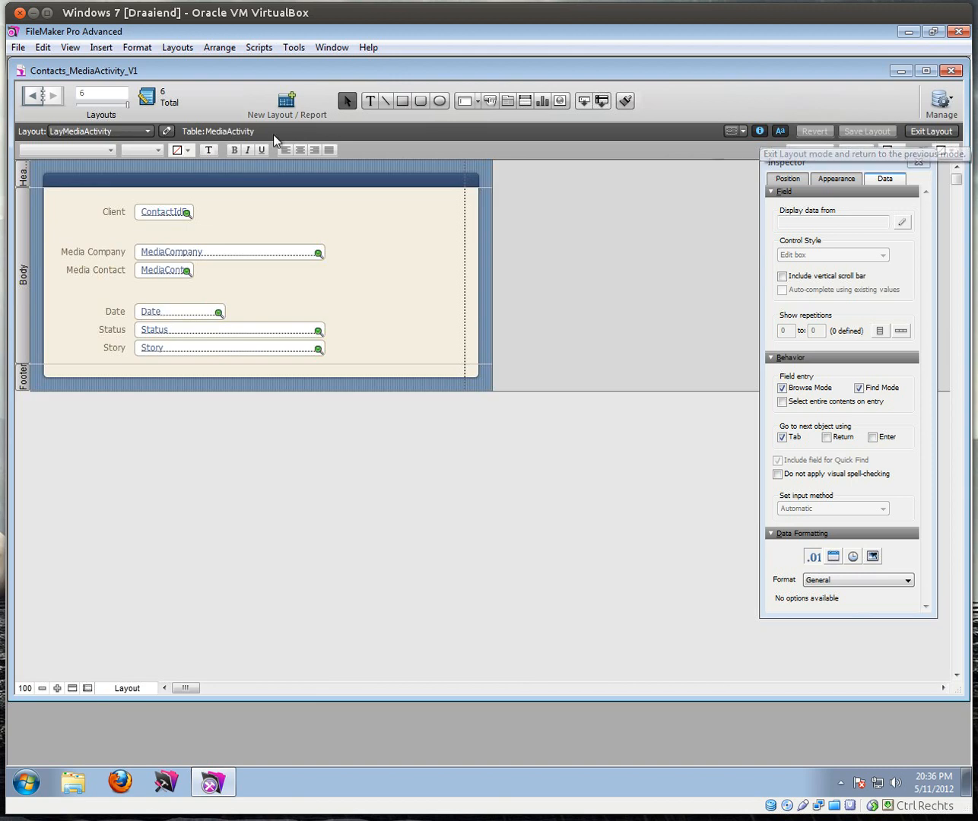
left_click(371, 100)
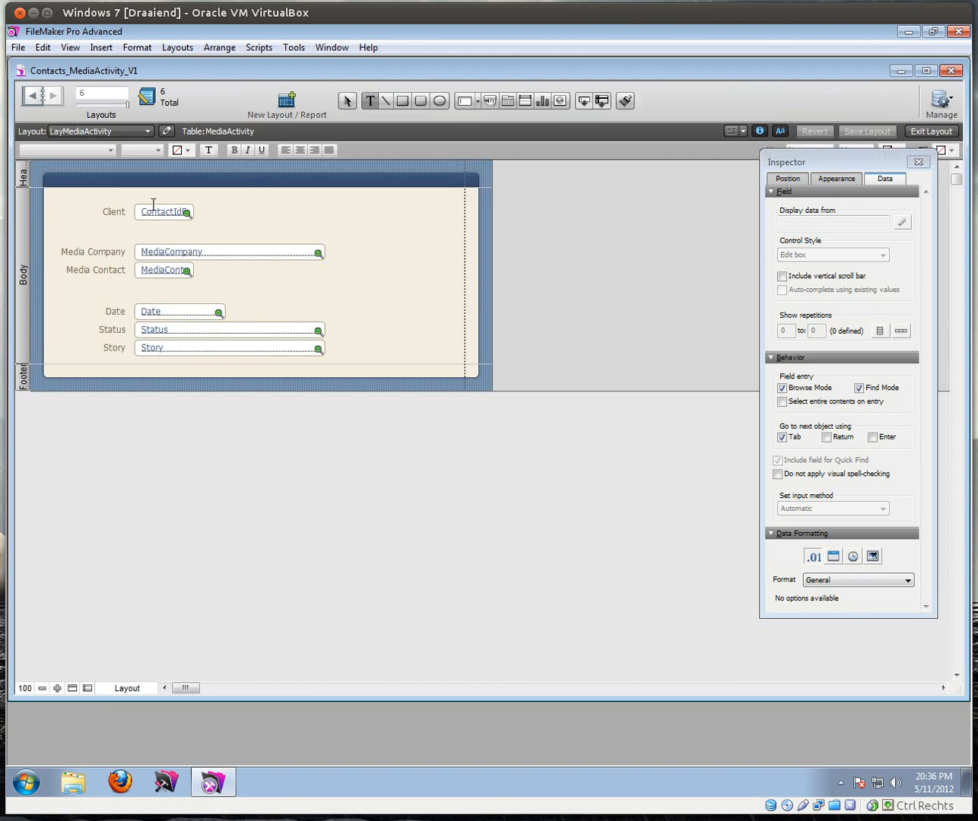
left_click(202, 208)
left_click(101, 48)
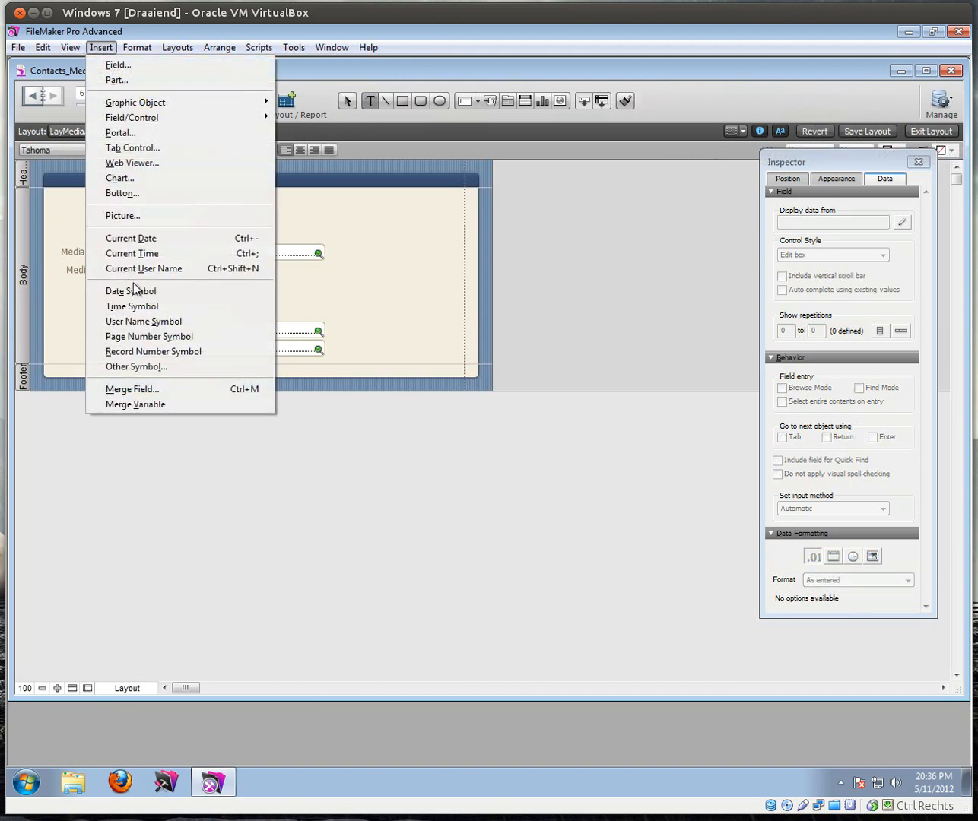
left_click(132, 389)
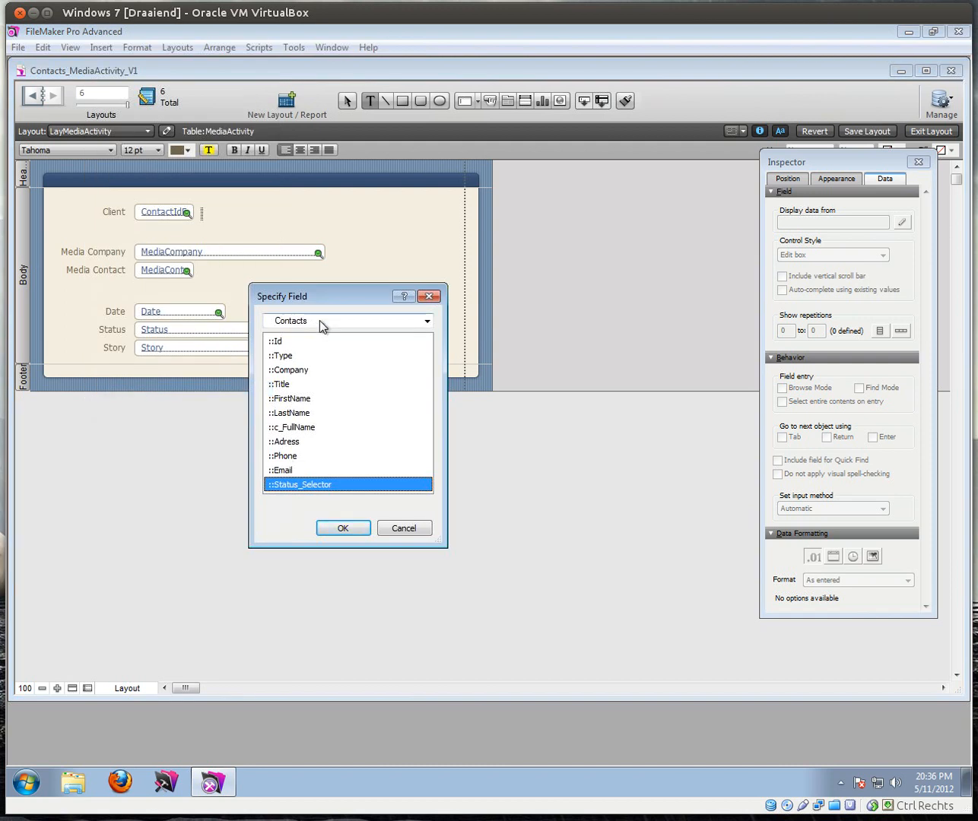
left_click(402, 528)
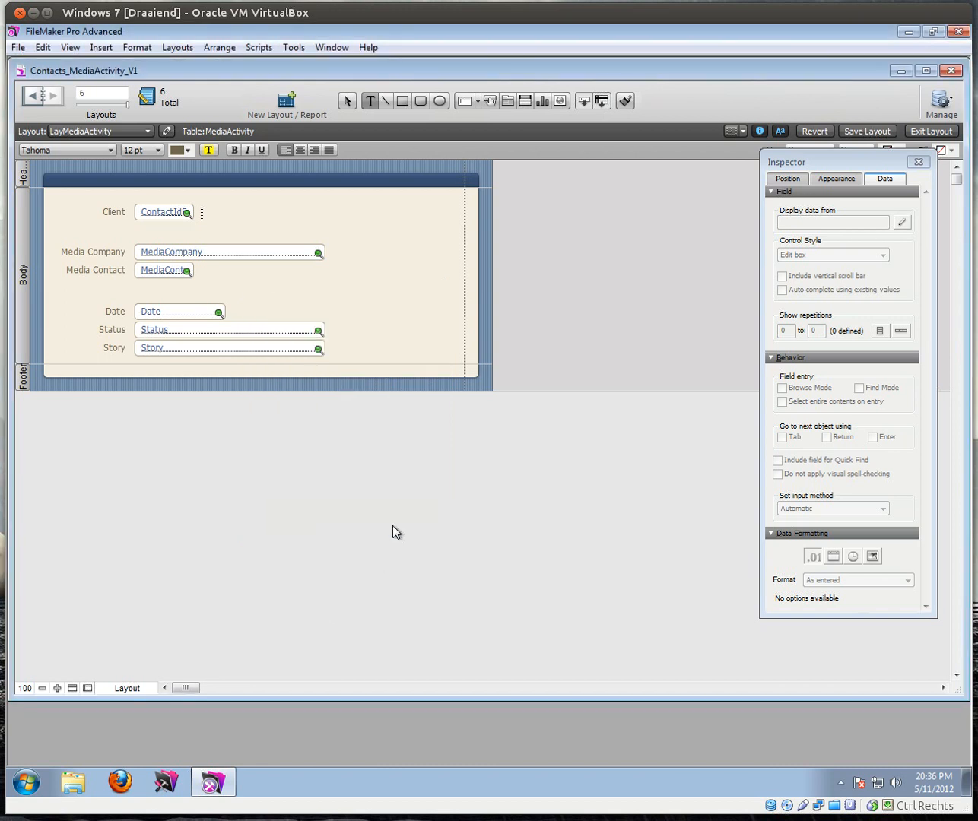
left_click(347, 100)
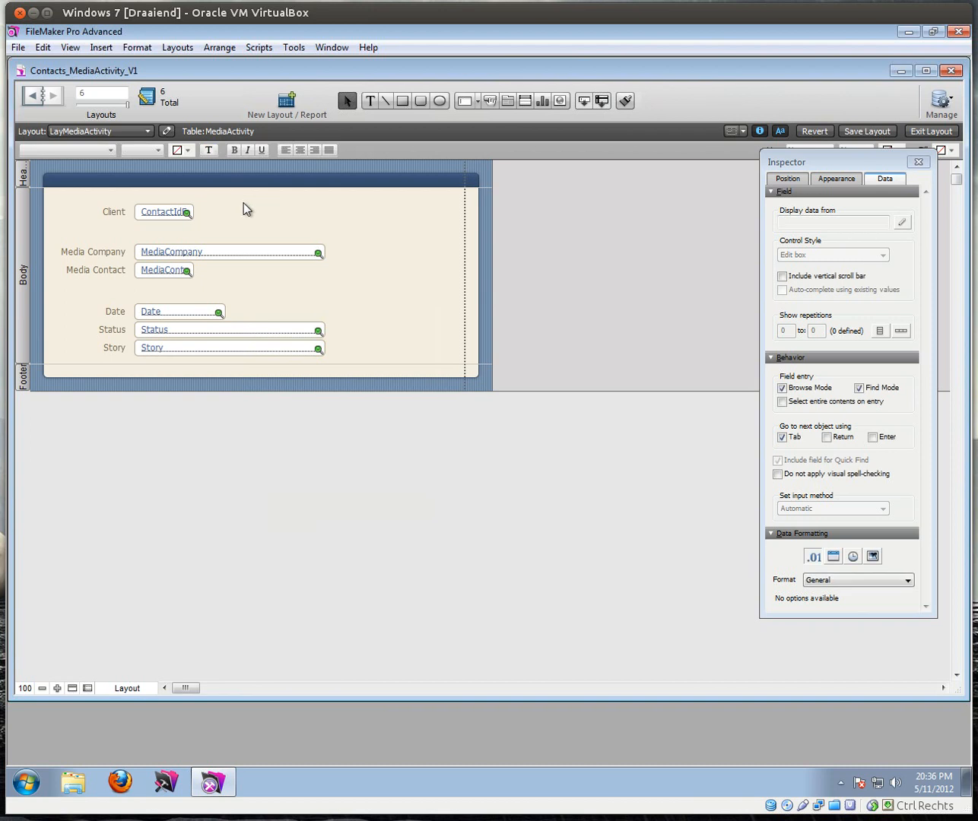
left_click(162, 215)
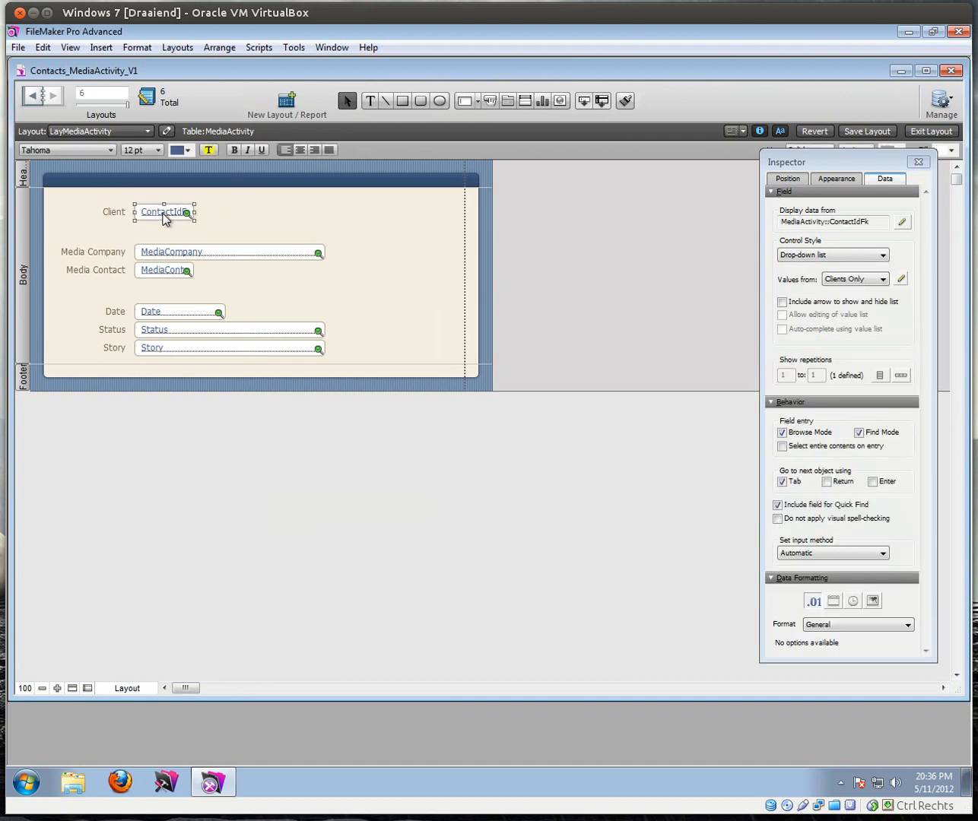
Step: Duplicate the Contacts occurrence as Contacts 2 and link MediaActivity::ContactIdFk to Contacts 2::Id
key("ctrl+shift+d")
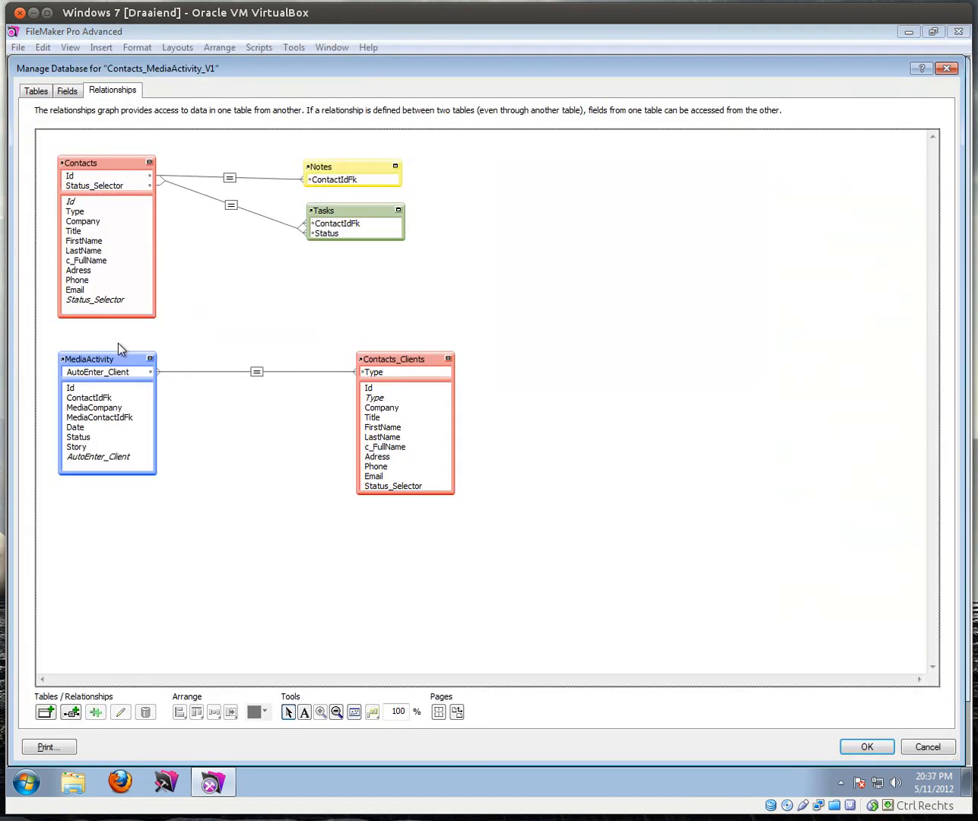
left_click(92, 161)
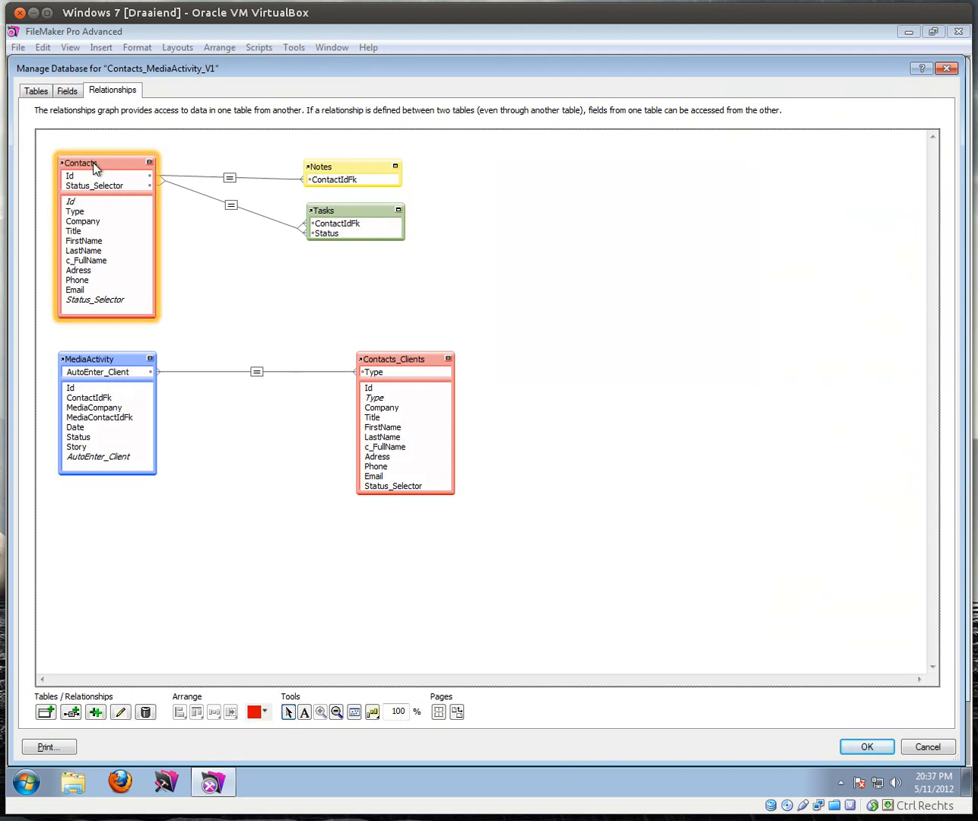
left_click(95, 712)
left_click_drag(108, 187, 244, 423)
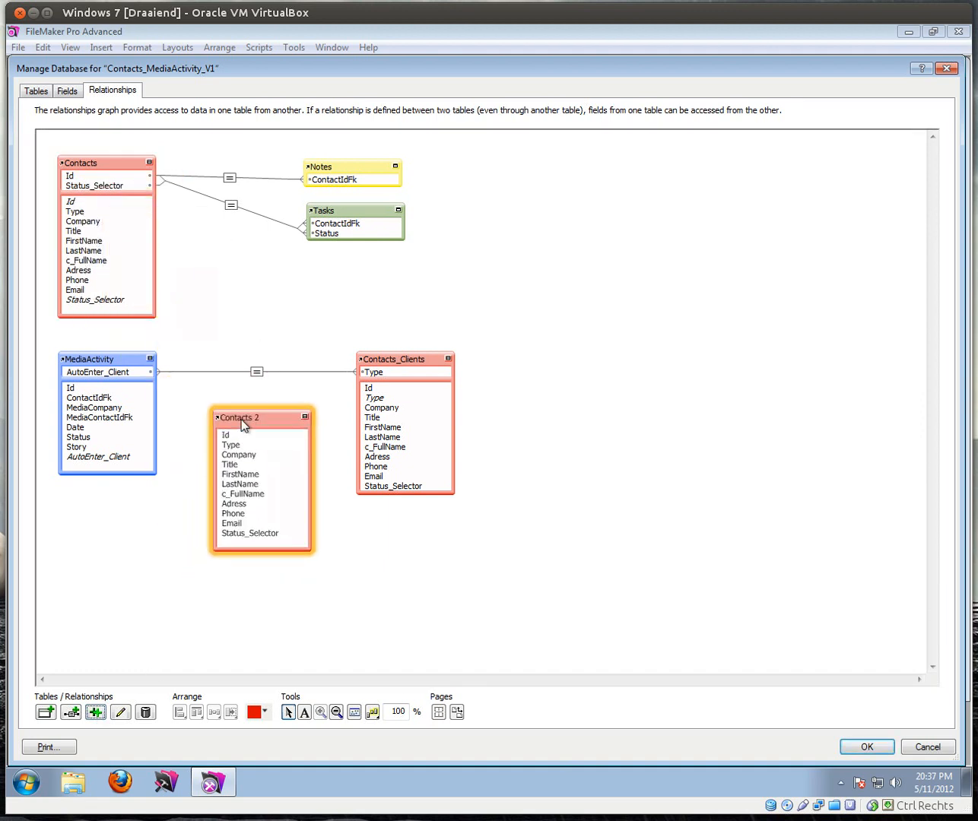
left_click(85, 399)
left_click_drag(84, 400, 232, 446)
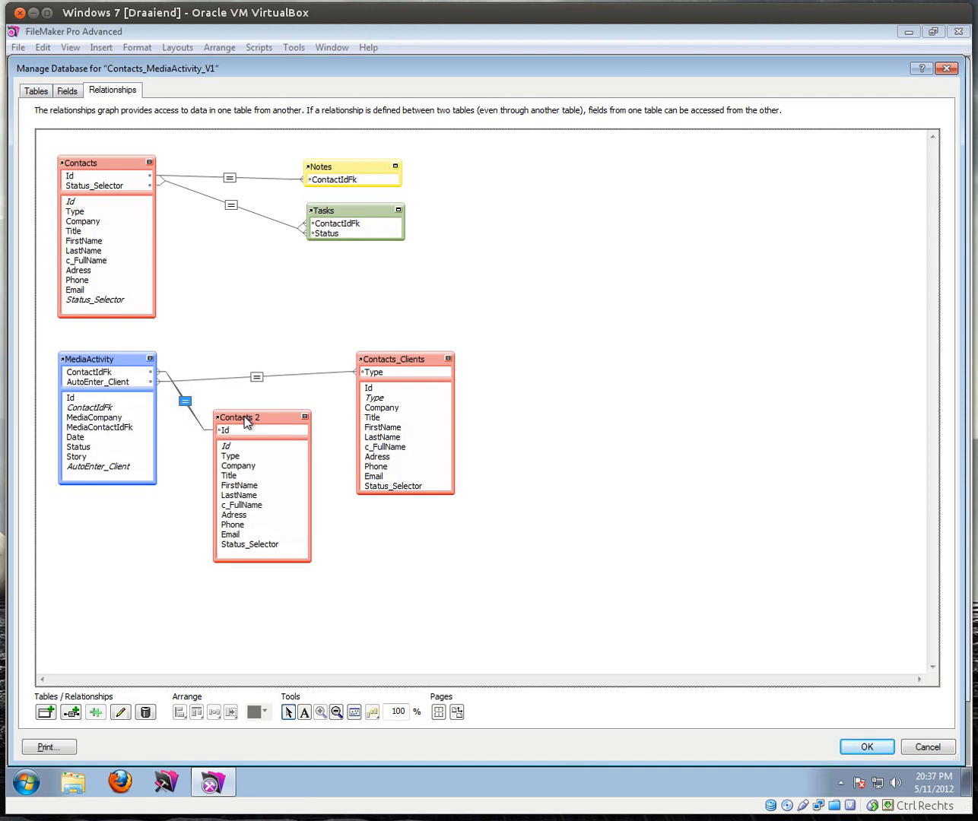
double_click(247, 421)
Step: Rename Contacts 2 to Contacts_MediaActivity, collapse and rearrange the occurrences, and save the relationships
double_click(441, 561)
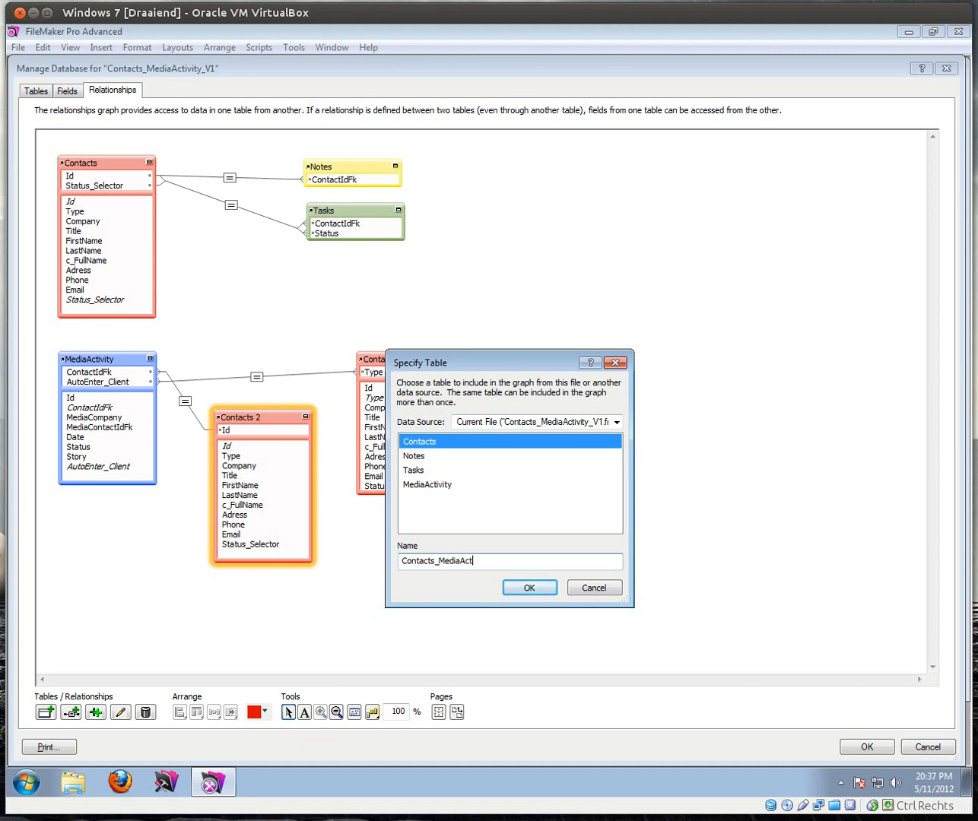
left_click(530, 589)
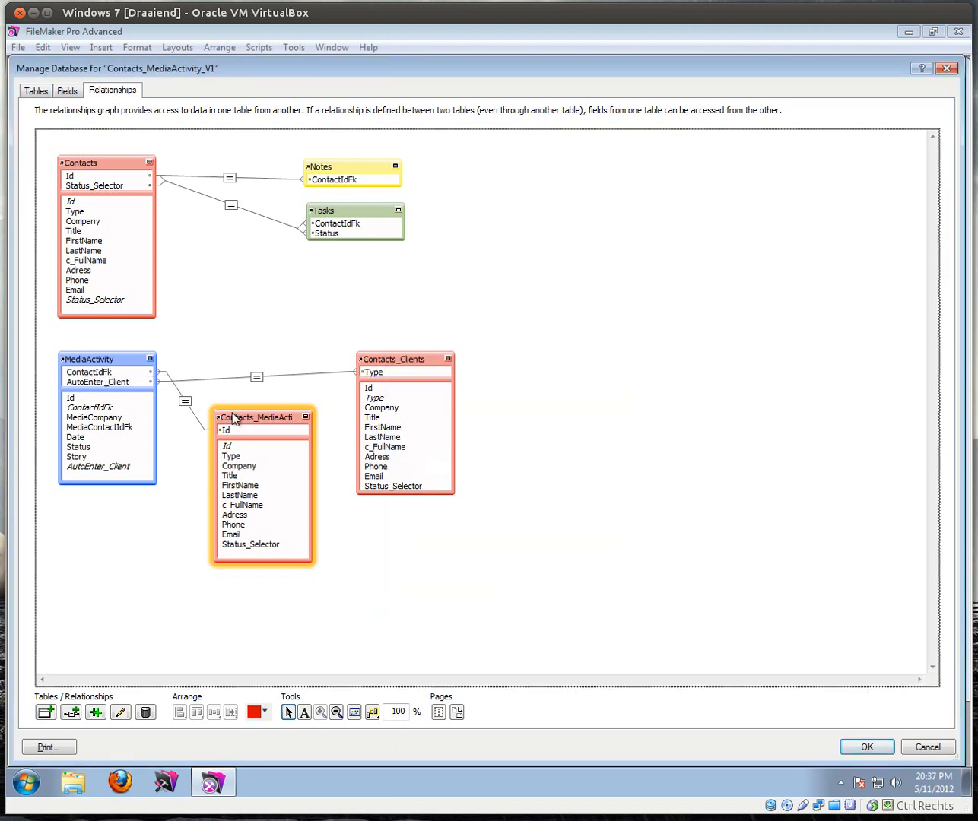
left_click_drag(405, 359, 531, 374)
left_click(304, 416)
left_click_drag(264, 420, 535, 332)
left_click(574, 370)
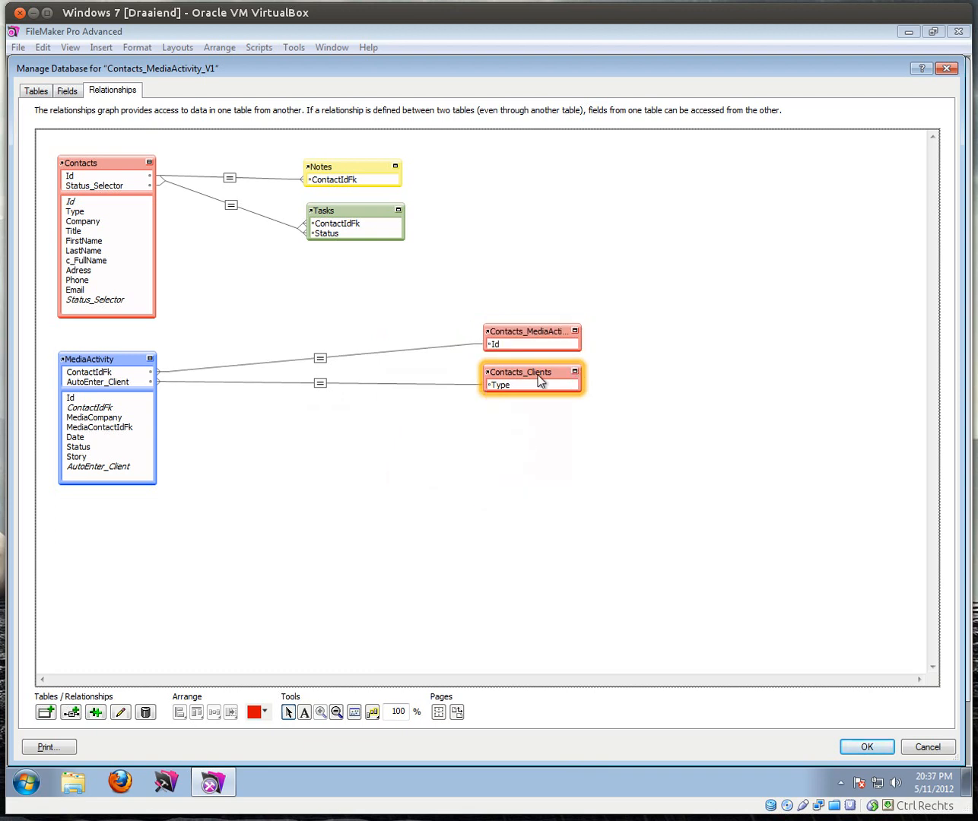
left_click_drag(578, 348, 614, 385)
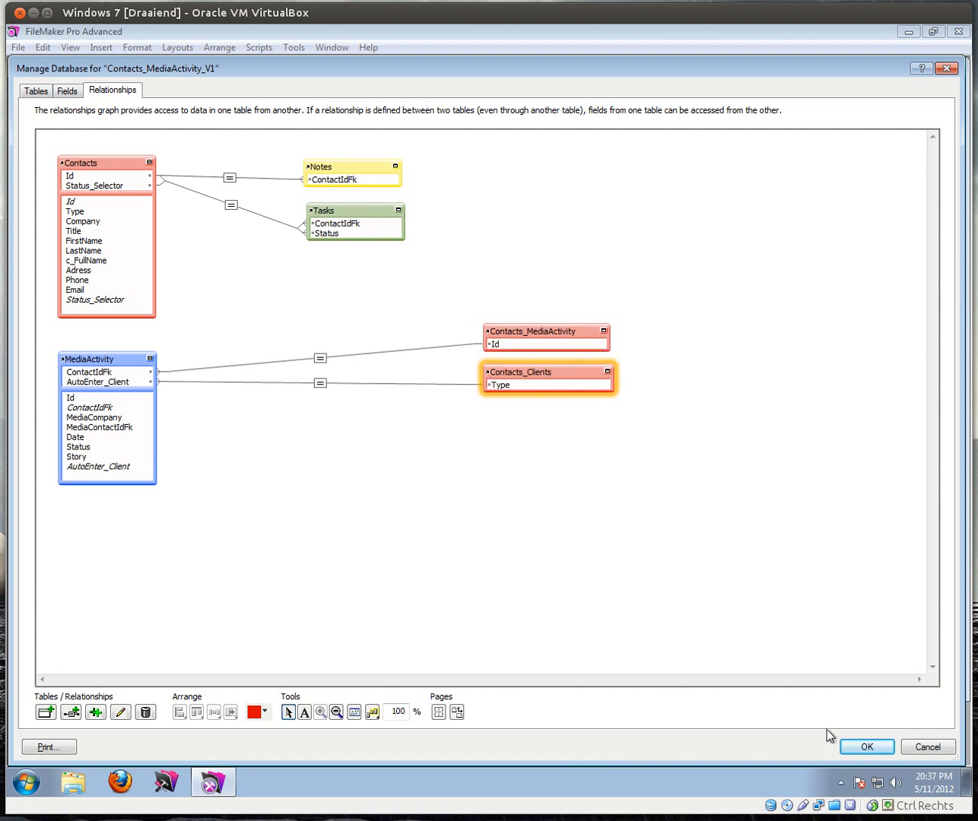
left_click(865, 747)
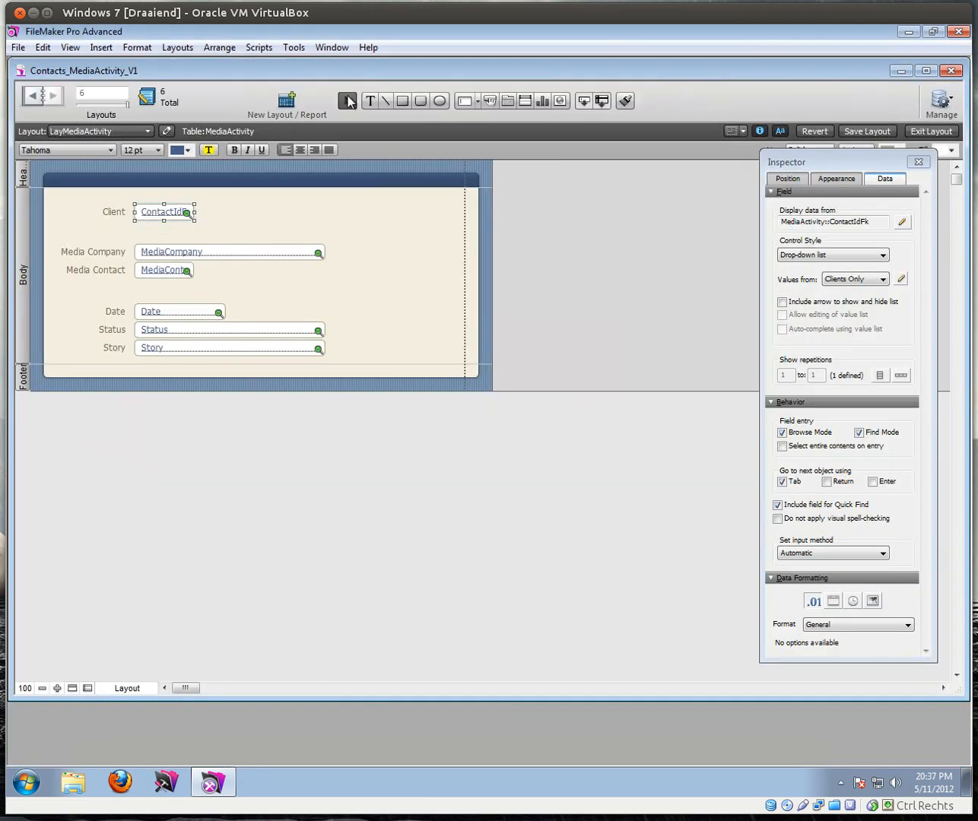
Step: Insert a Contacts_MediaActivity::c_FullName merge field in a text block beside Client
left_click(372, 100)
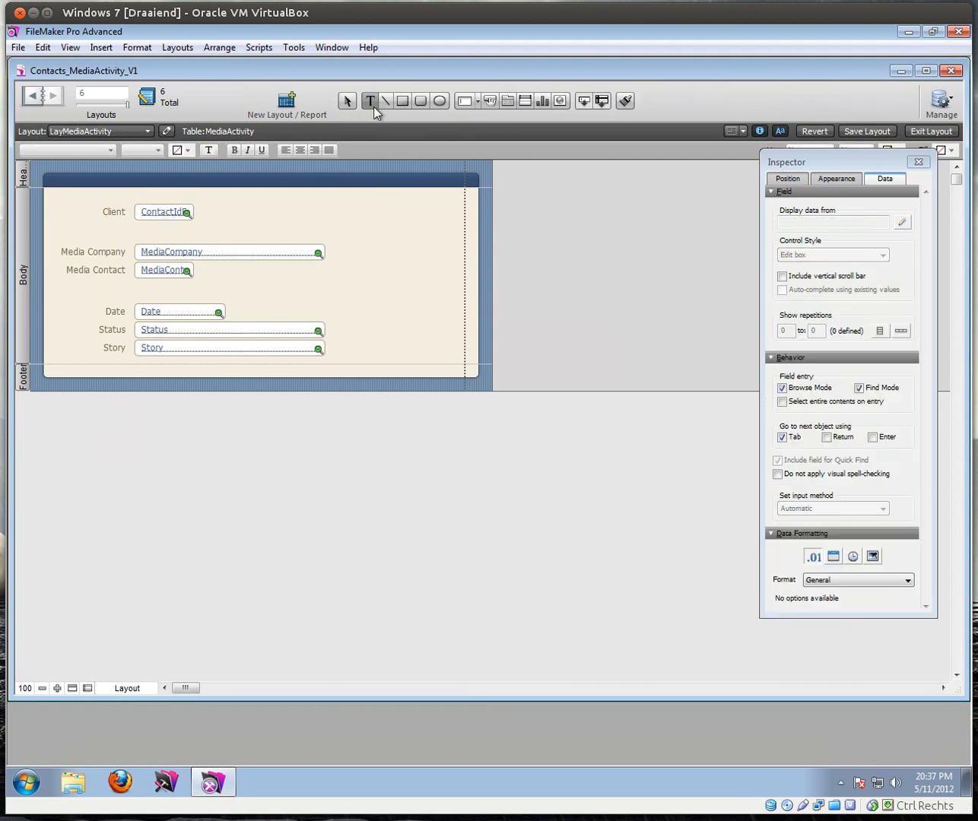
left_click(220, 219)
left_click(101, 47)
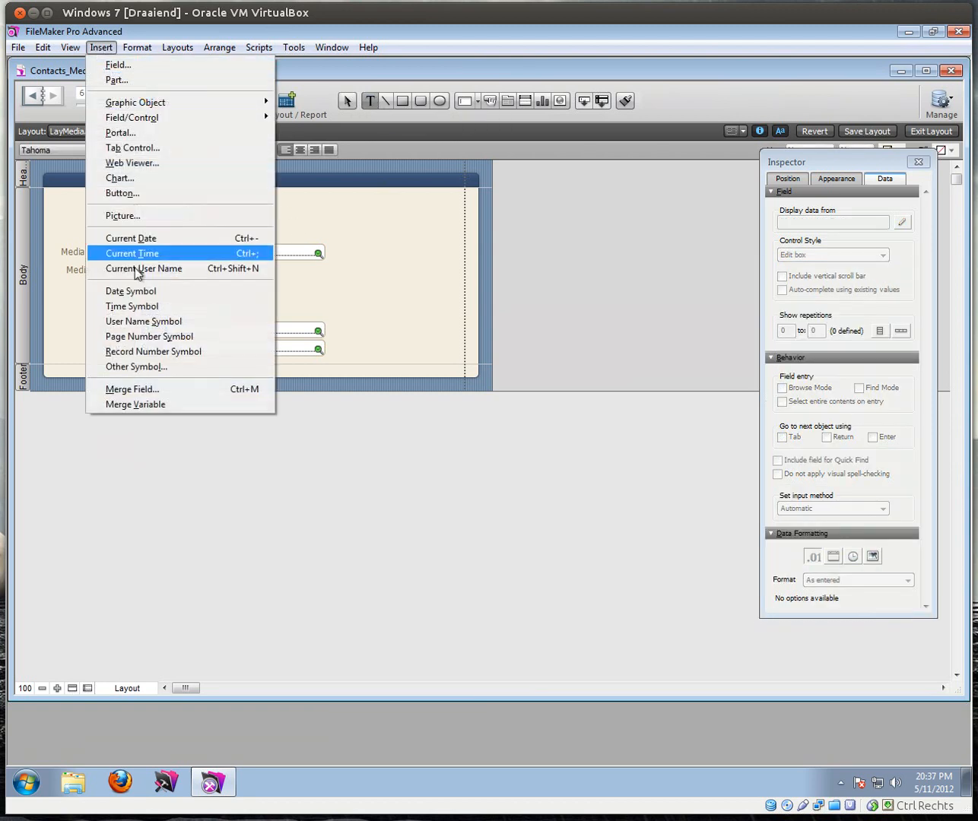
left_click(161, 389)
left_click(427, 321)
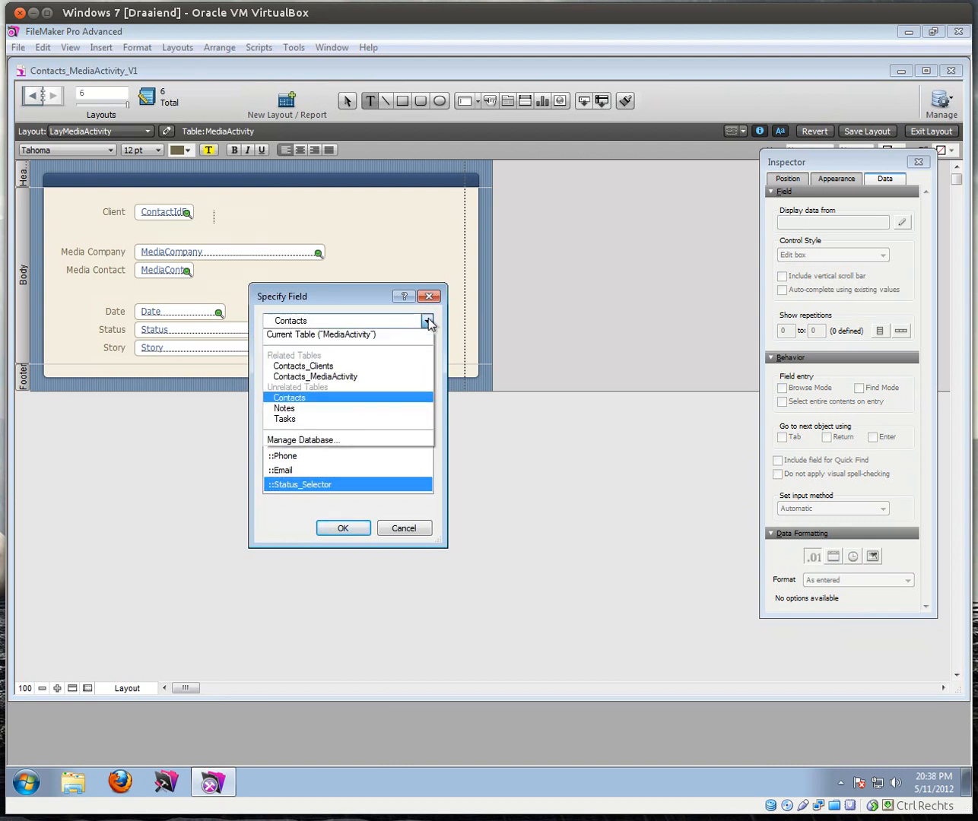
left_click(342, 377)
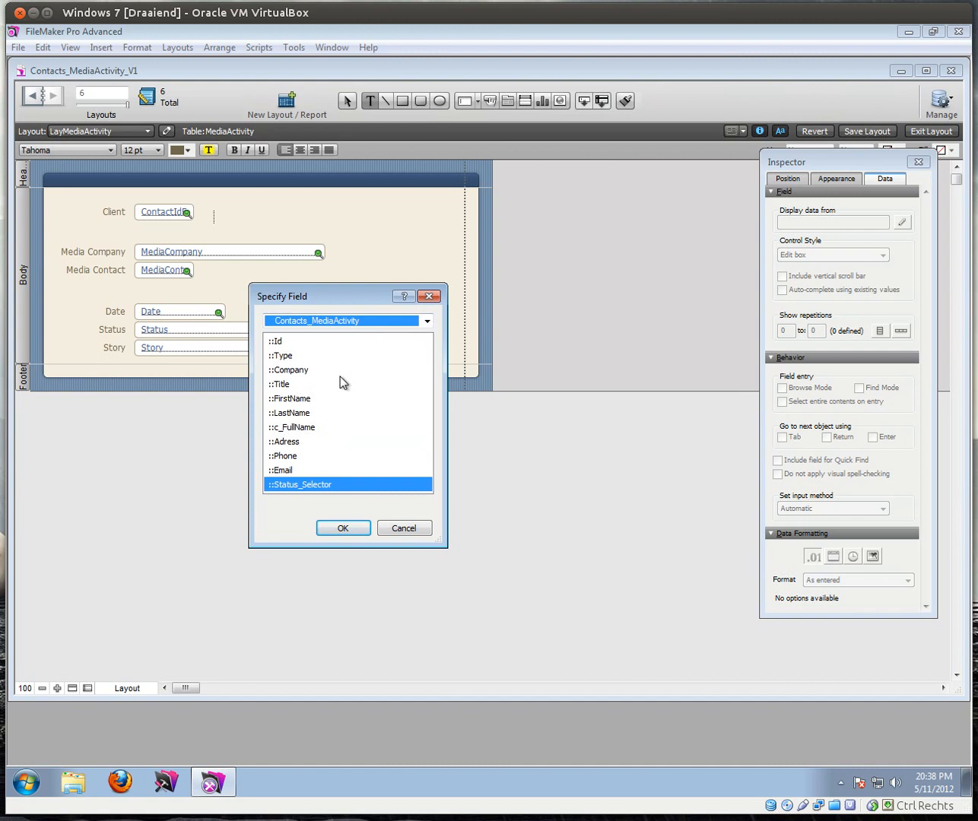
left_click(306, 428)
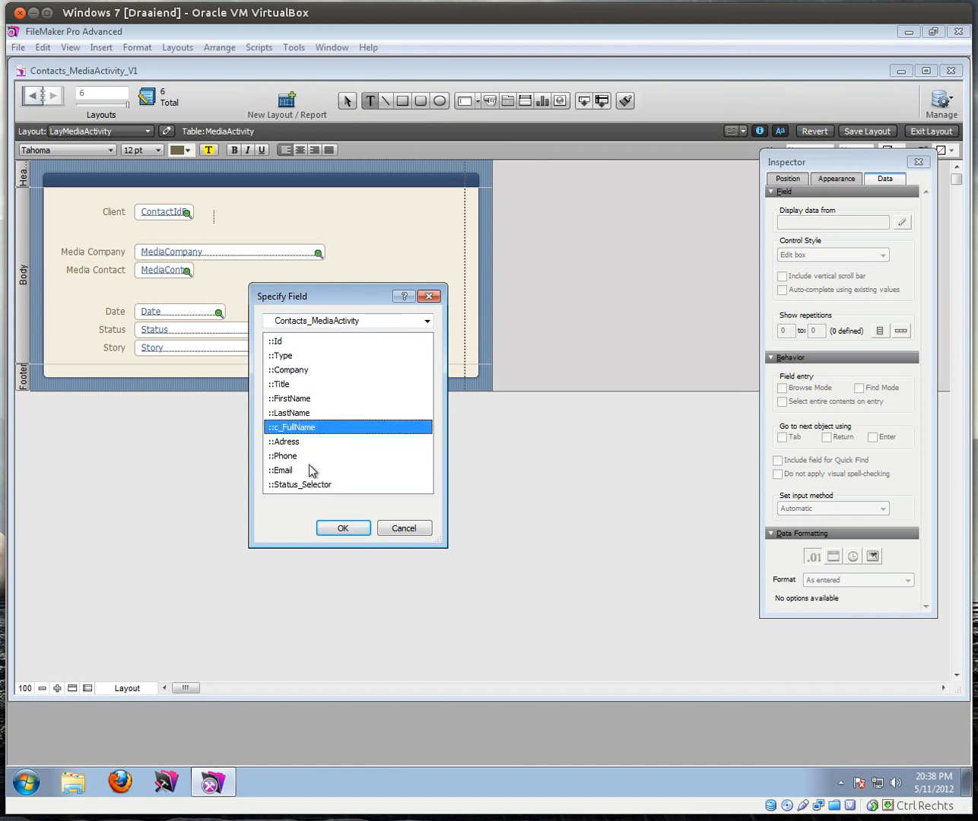
left_click(340, 529)
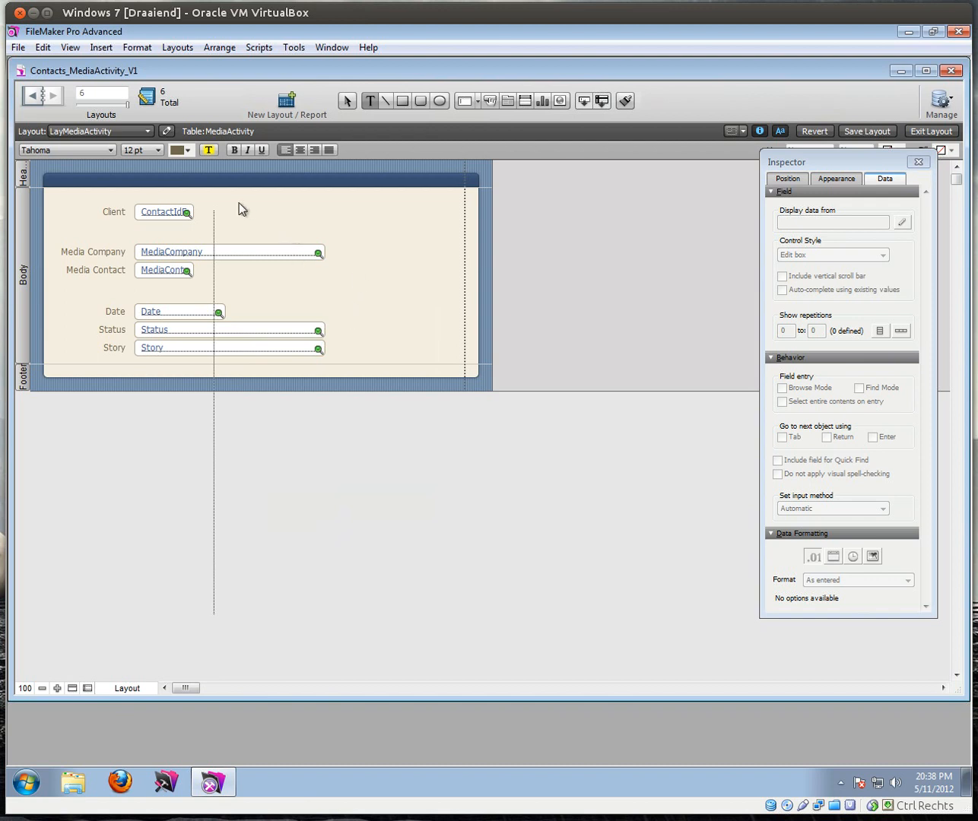
Step: Widen the name text, line it up with the Client field, and switch to Browse mode
left_click(249, 286)
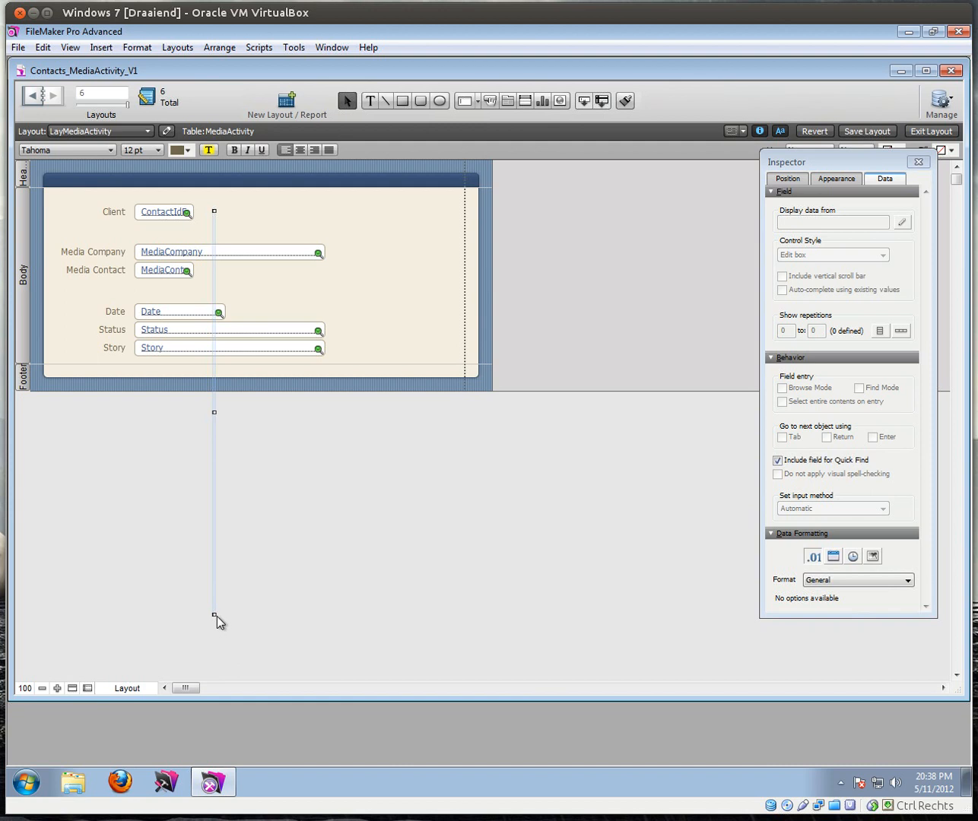
left_click_drag(215, 616, 443, 229)
left_click_drag(373, 218, 347, 214)
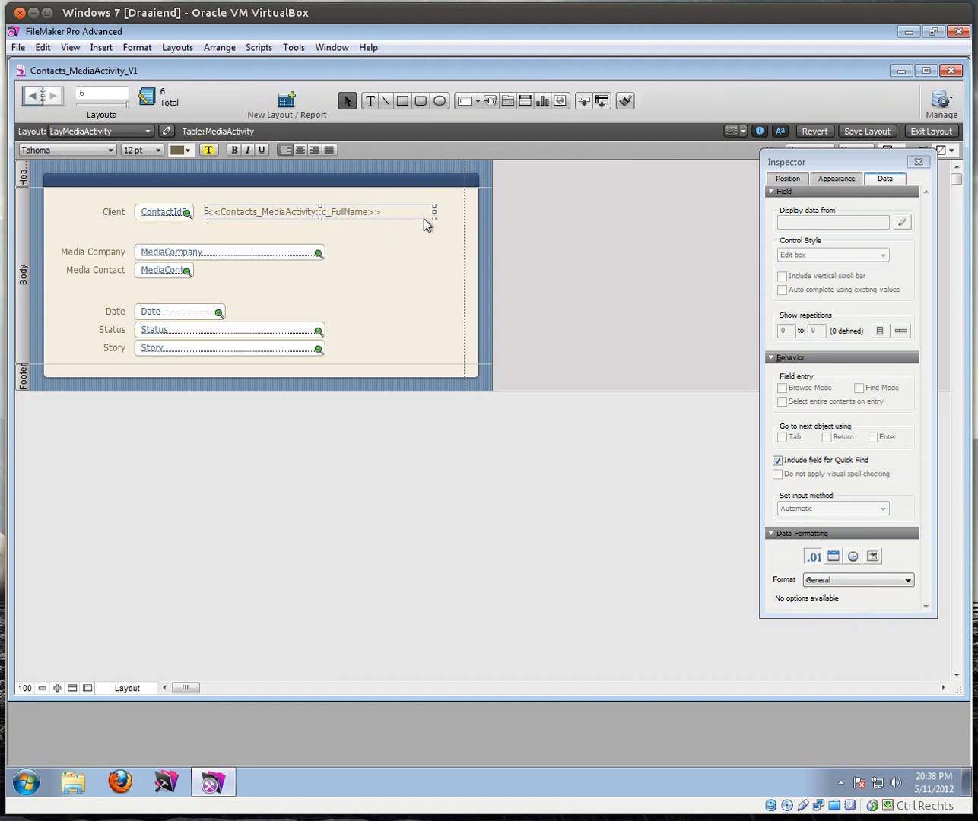
left_click(925, 131)
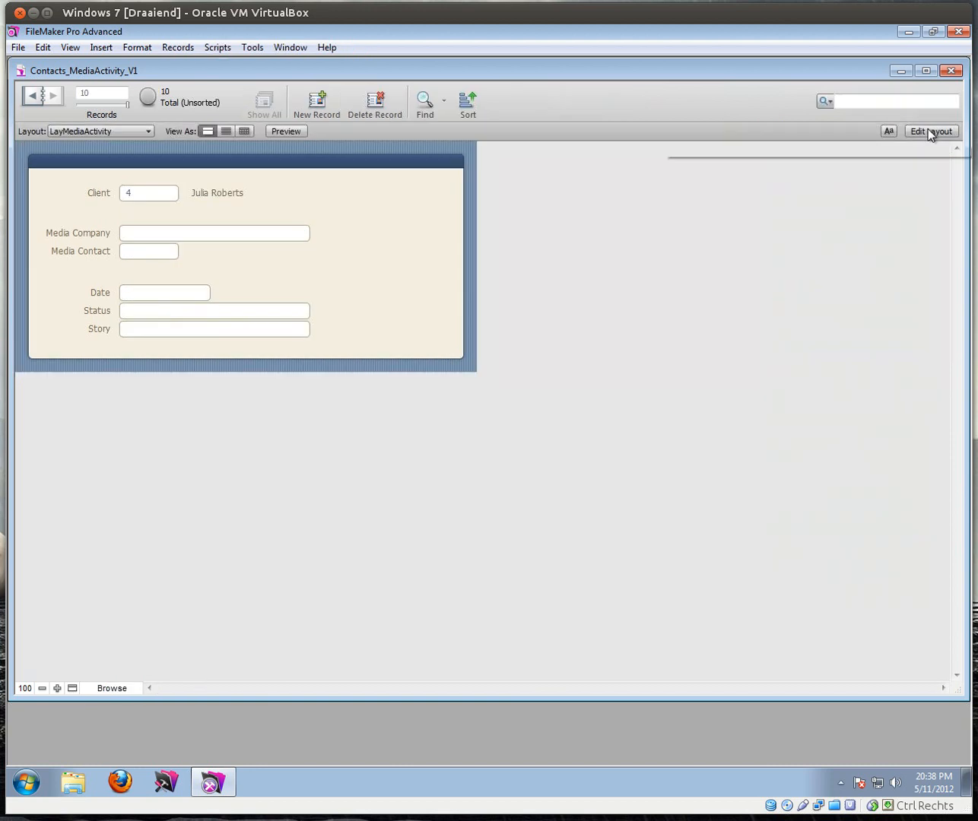
Step: Try client 5 in the Client list, then set the record back to client 4
left_click(157, 195)
left_click(154, 213)
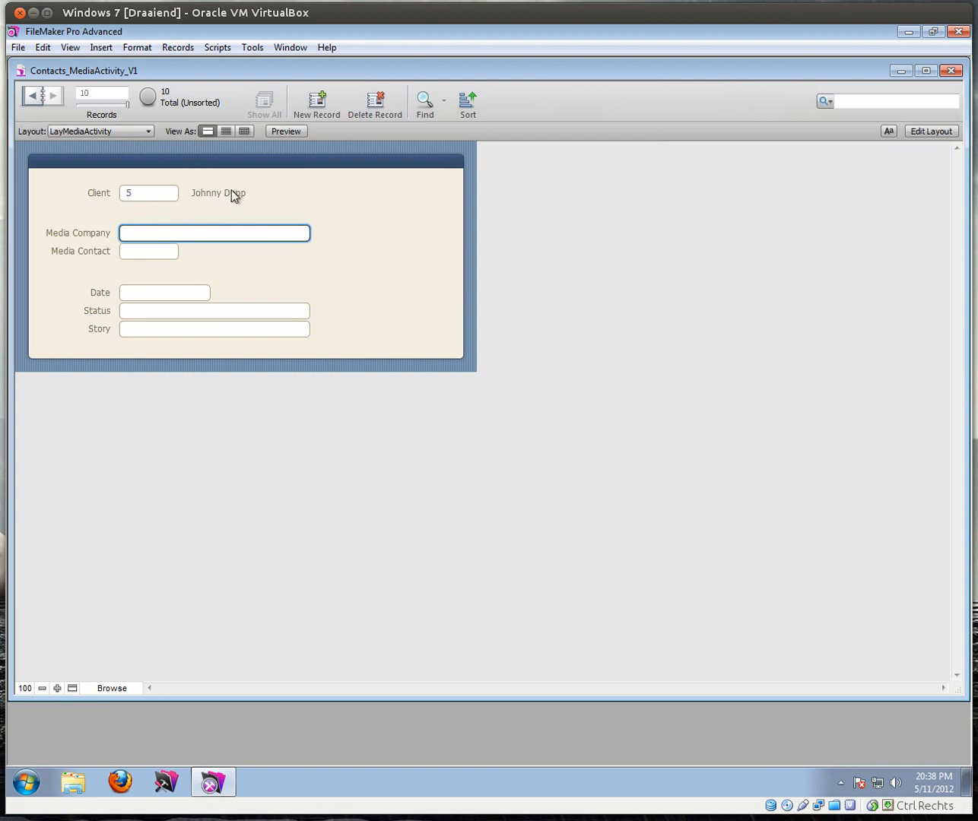
left_click(199, 211)
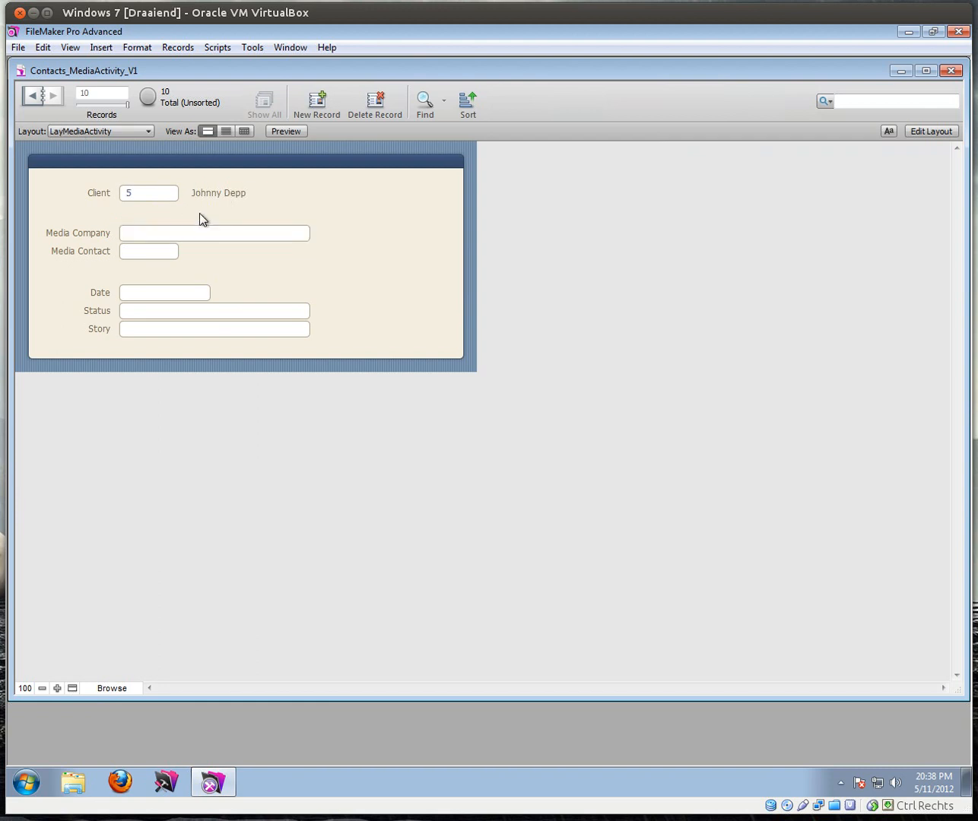
left_click(131, 197)
left_click(152, 231)
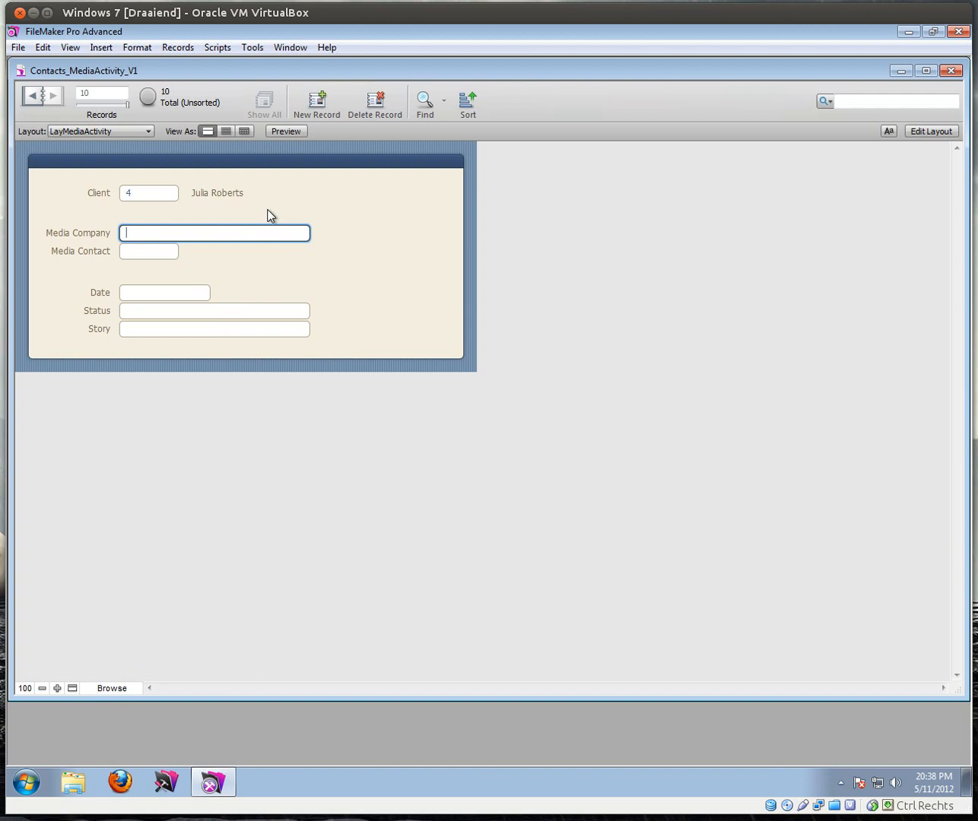
left_click(930, 130)
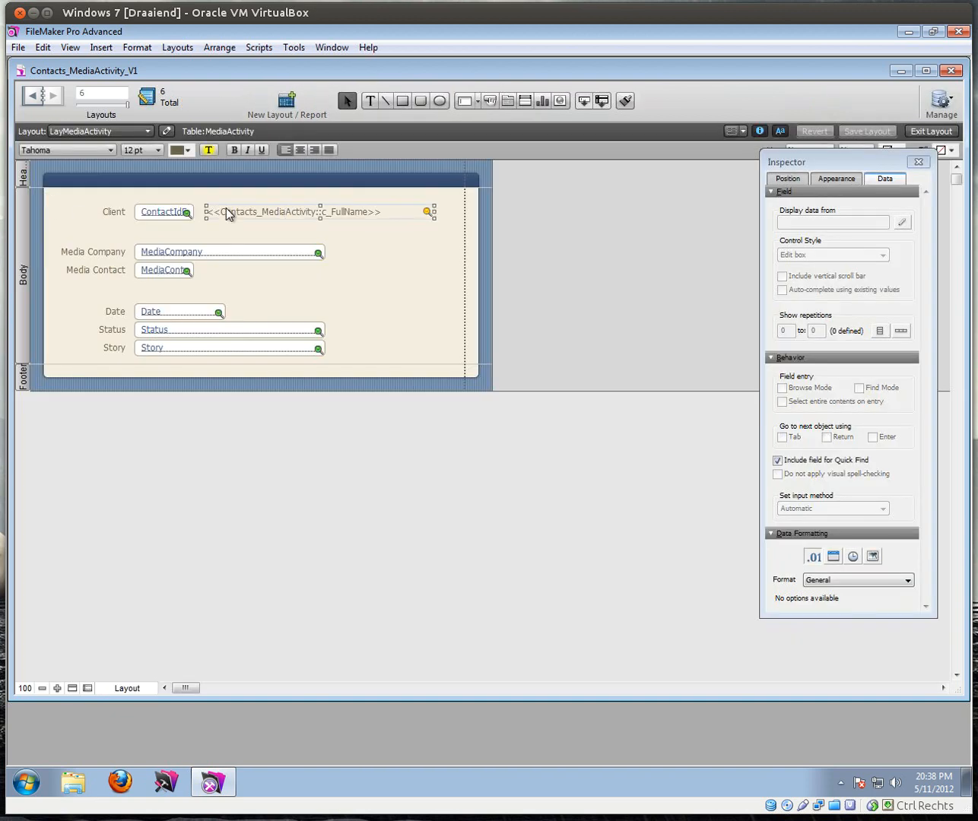
Step: Delete the merged name text and widen the ContactIdFk field
key("Delete")
left_click(186, 214)
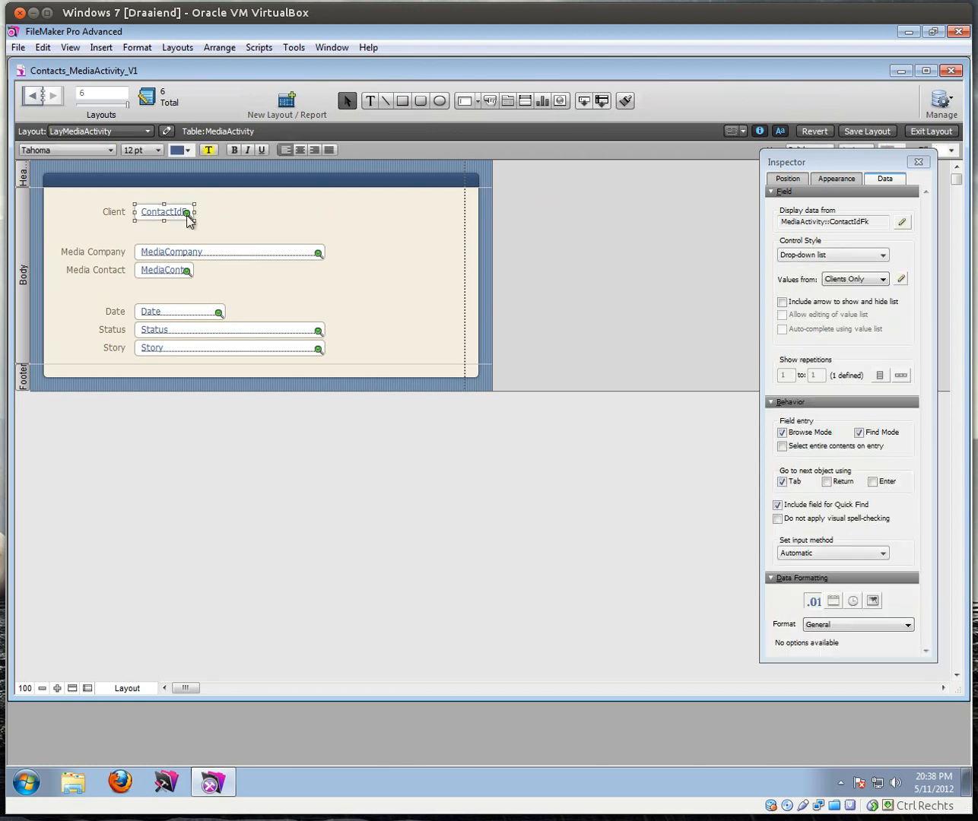
left_click_drag(193, 213, 236, 213)
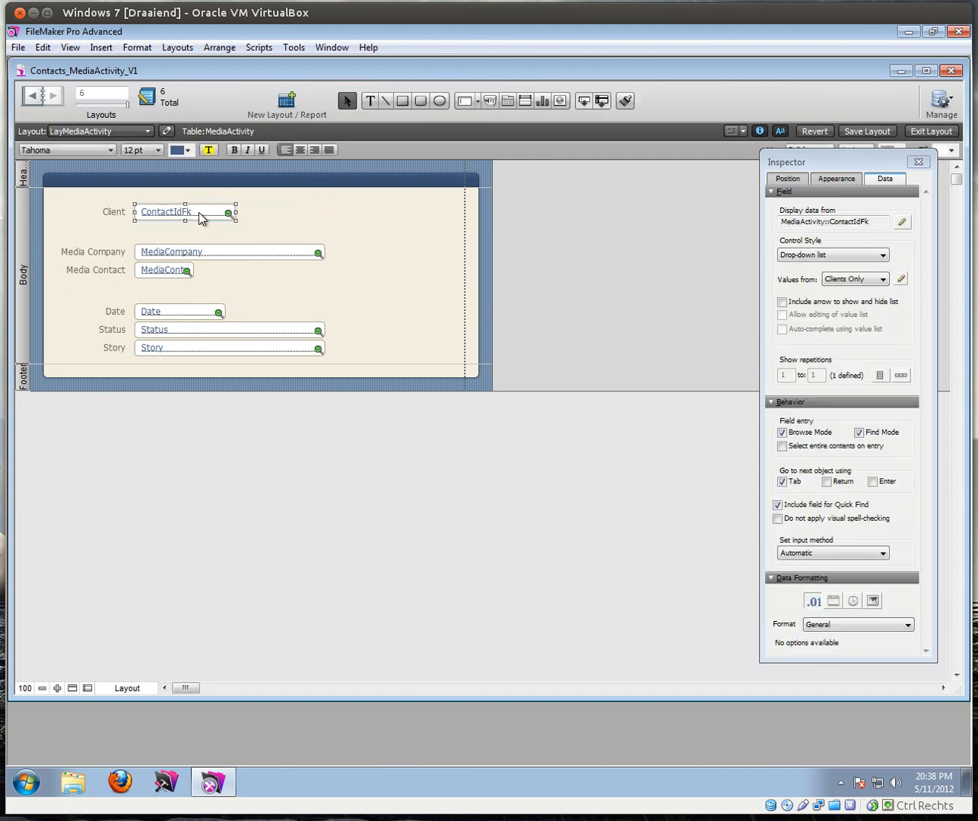
Step: Copy ContactIdFk to its right and bind the copy to Contacts_MediaActivity::c_FullName without a label
left_click_drag(228, 216, 330, 216)
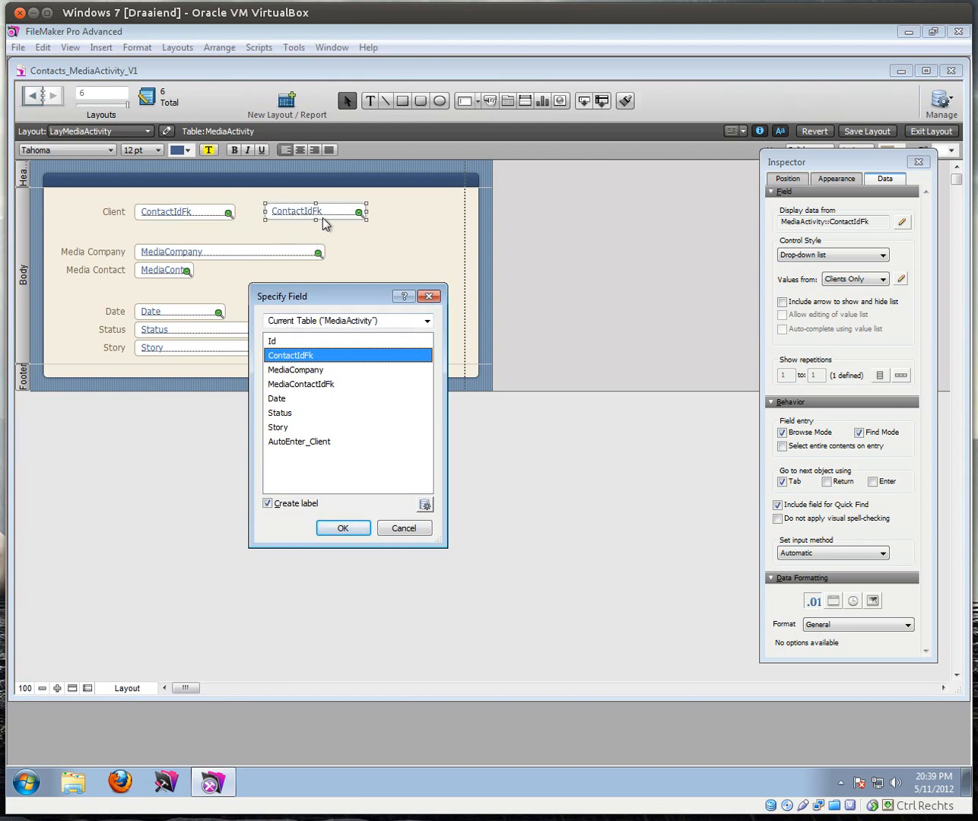
left_click(425, 321)
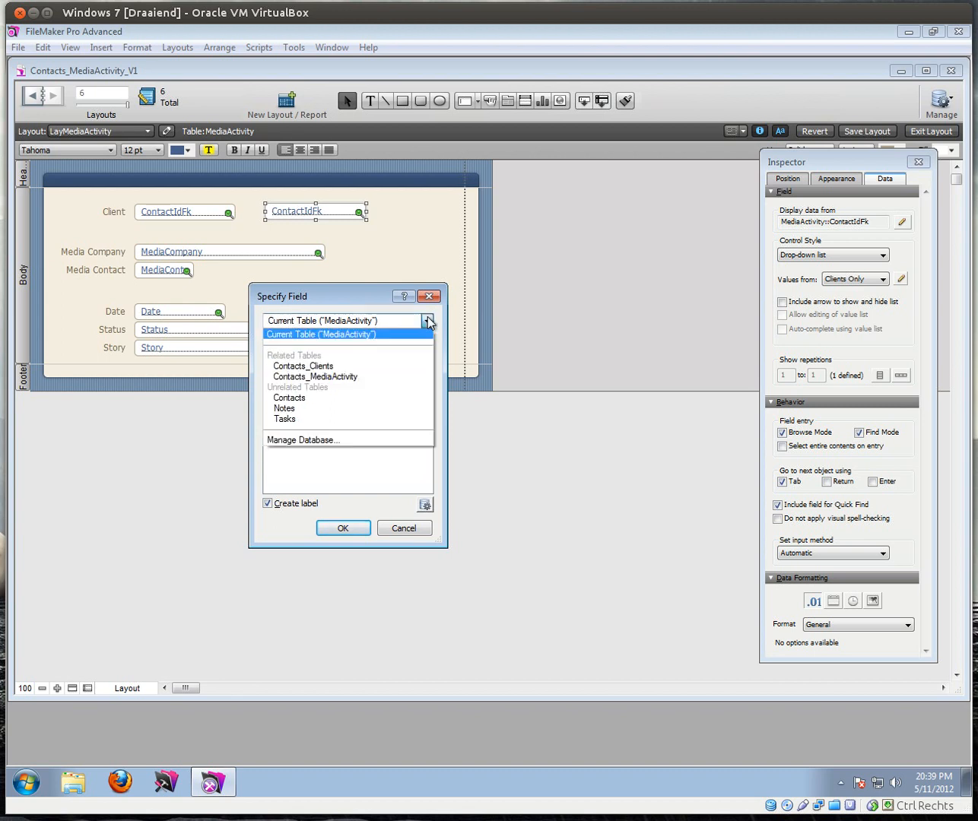
left_click(315, 376)
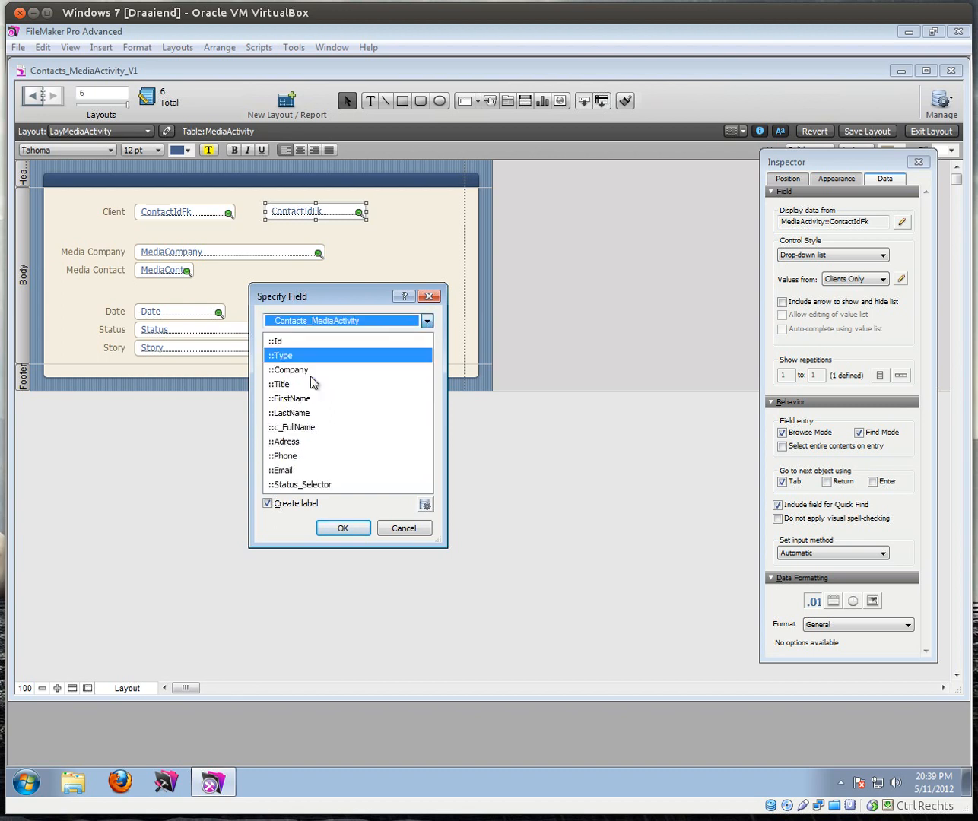
left_click(308, 427)
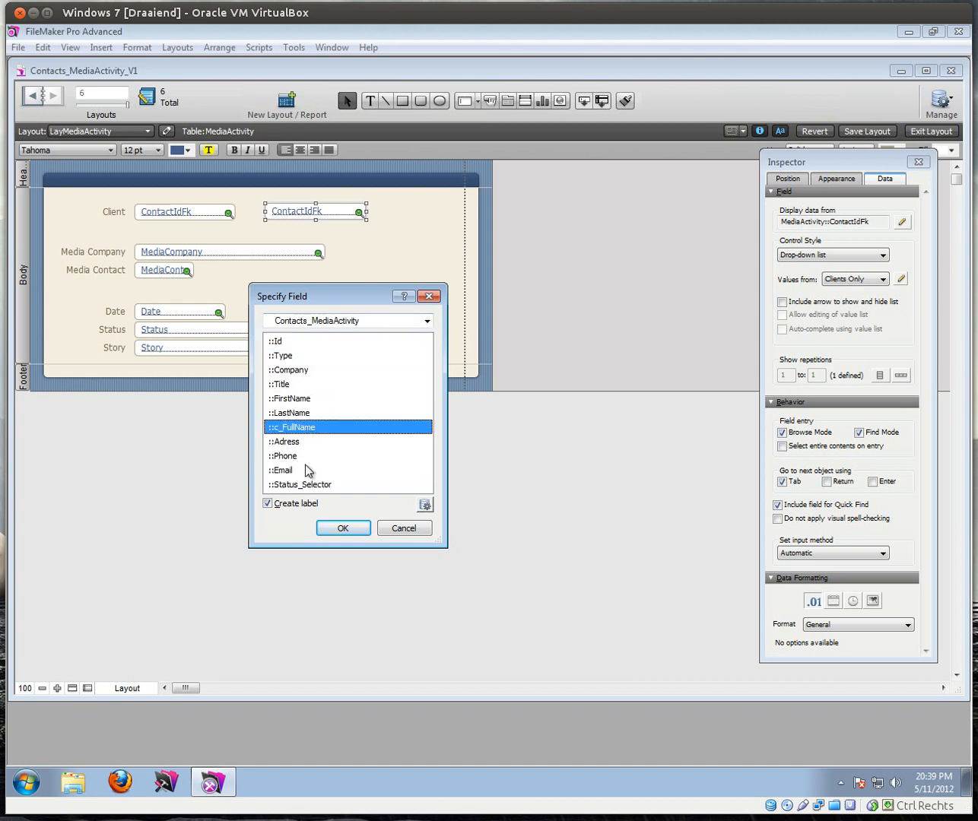
left_click(267, 503)
left_click(342, 528)
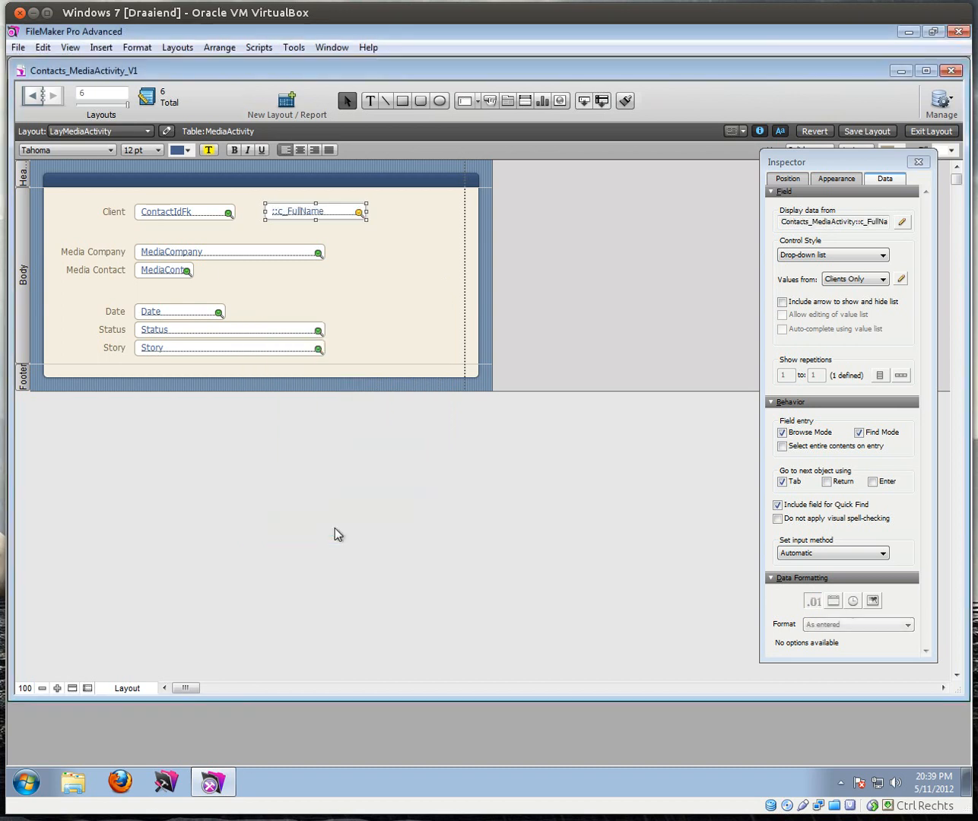
Step: In Browse mode, switch the record to client 5 and reopen the Client list
left_click(927, 132)
left_click(150, 195)
left_click(152, 212)
left_click(157, 196)
Step: Set the record back to client 4, then return to Layout mode and select ContactIdFk
left_click(156, 226)
left_click(281, 194)
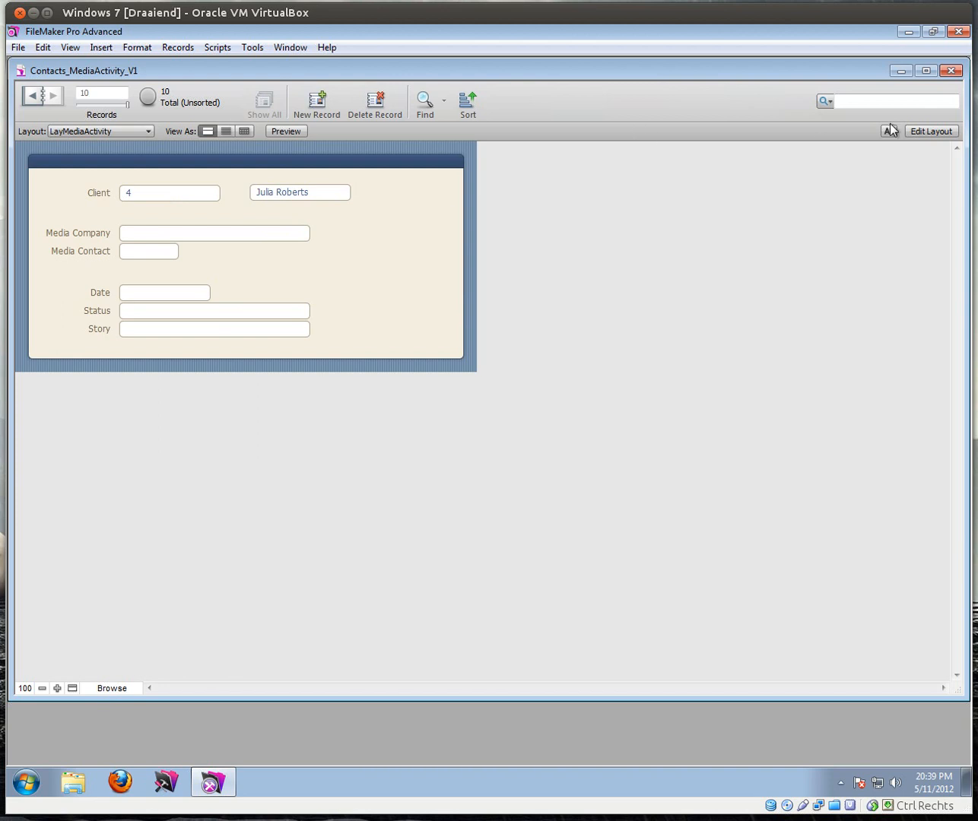
left_click(916, 131)
left_click(197, 219)
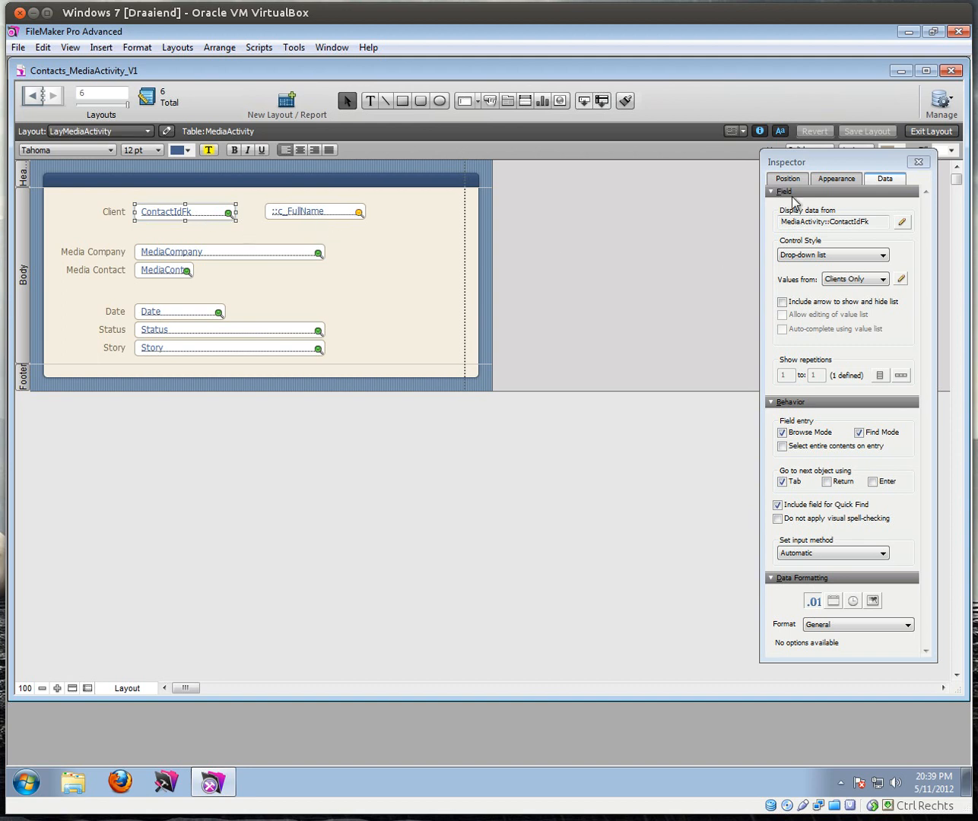
Step: Make Client non-enterable in Find mode and c_FullName a non-enterable edit box
left_click(860, 162)
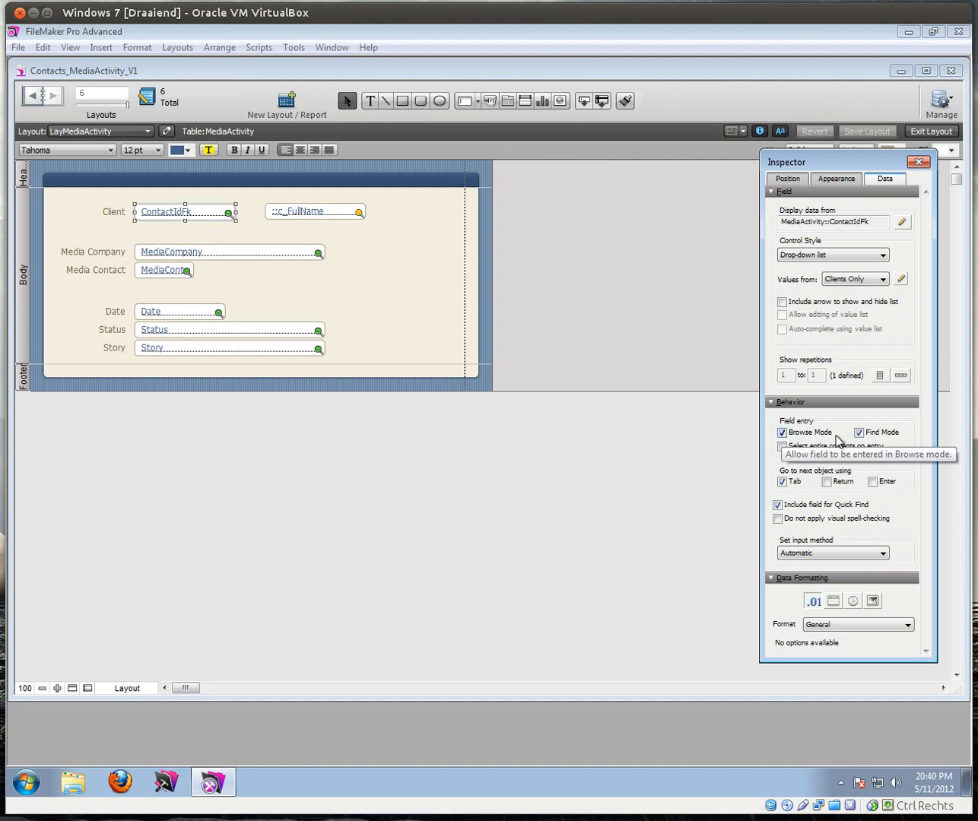
left_click(859, 432)
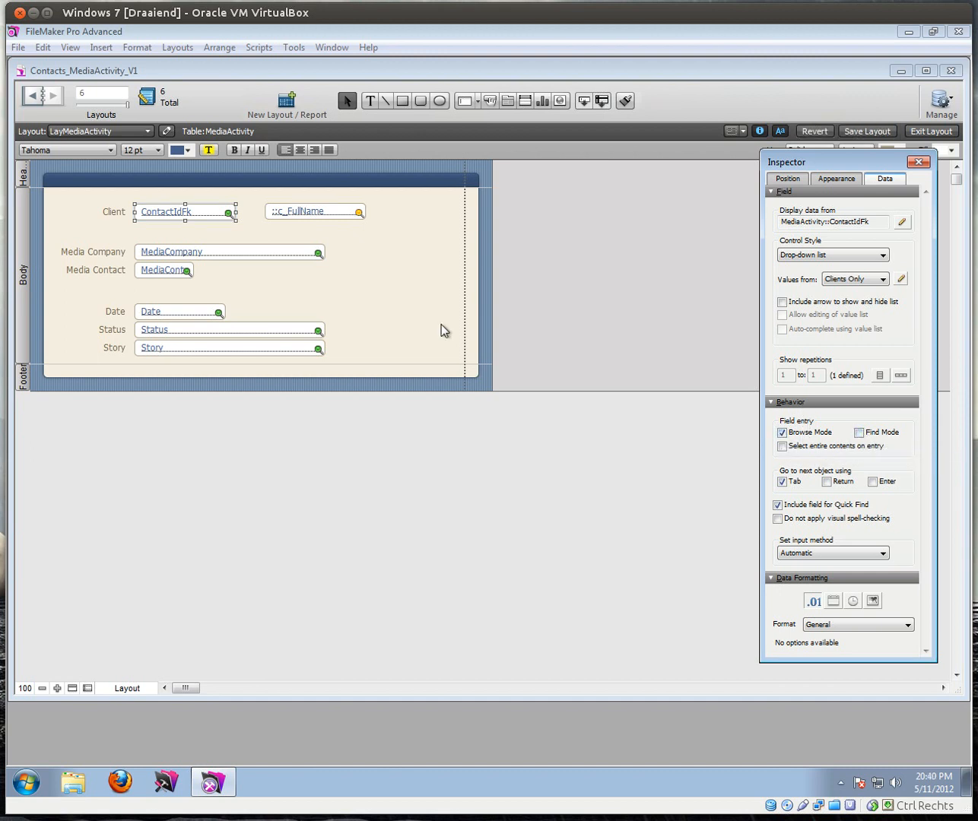
left_click(309, 215)
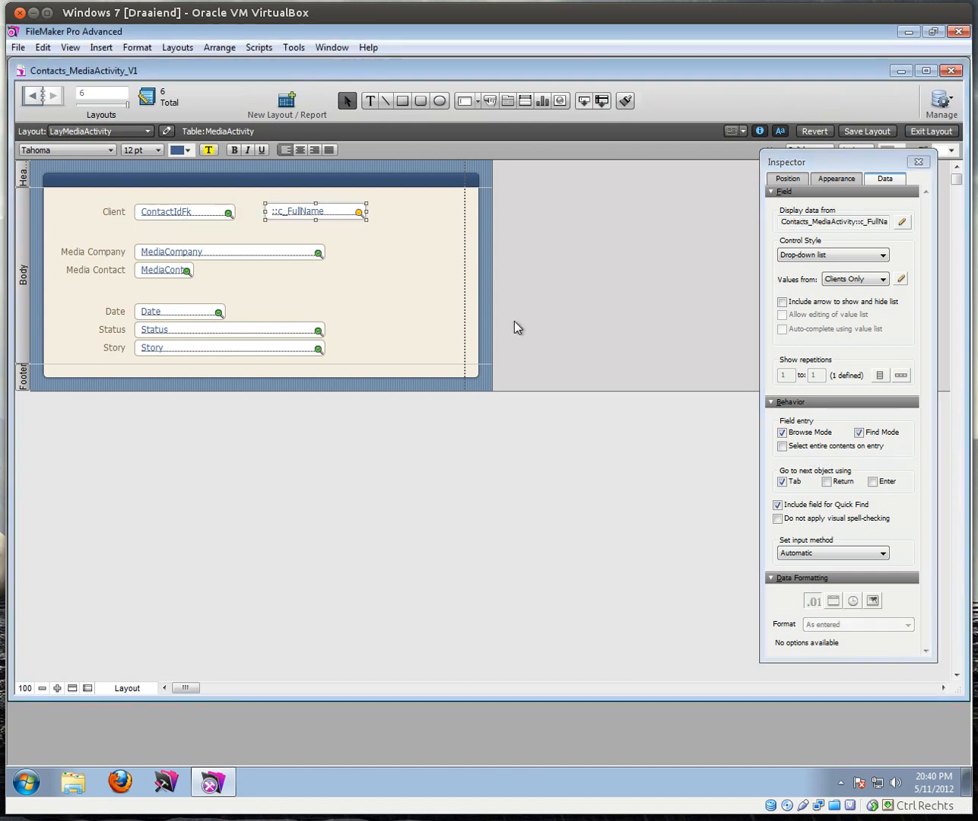
left_click(782, 431)
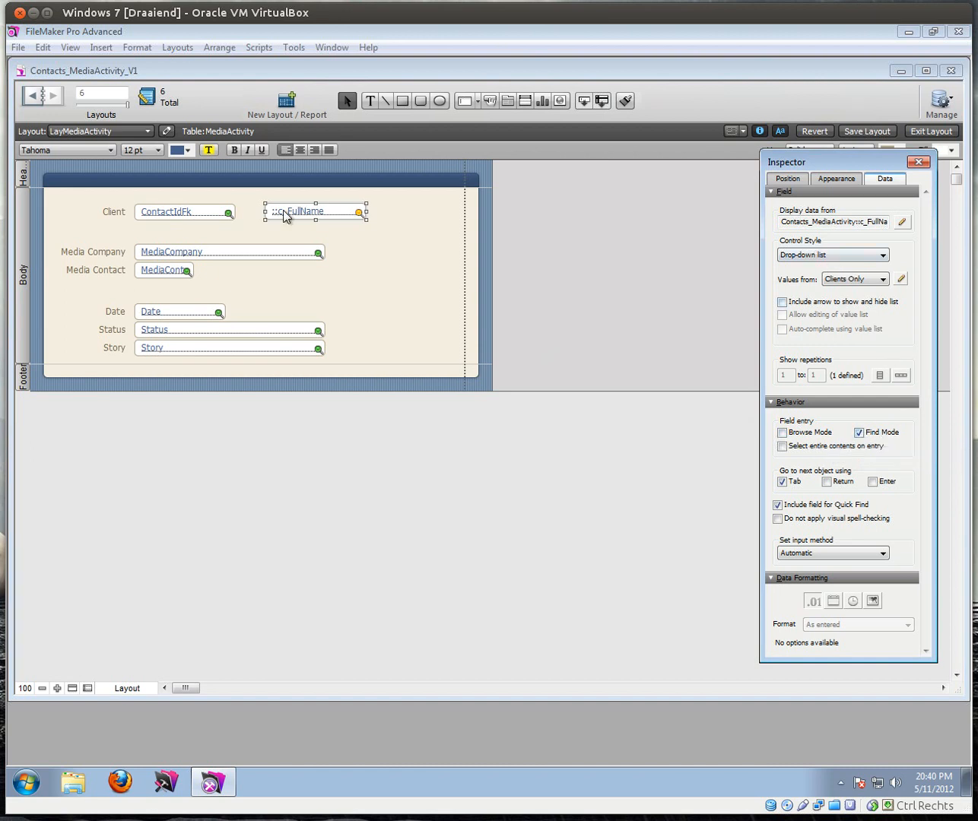
left_click(824, 256)
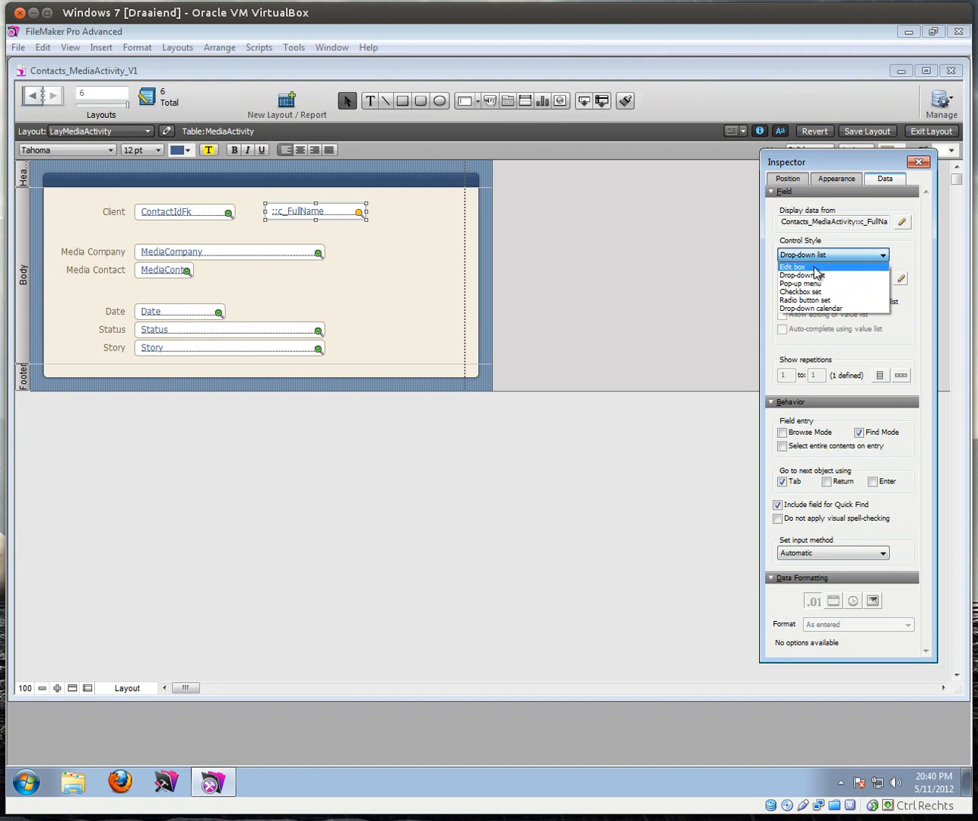
left_click(816, 267)
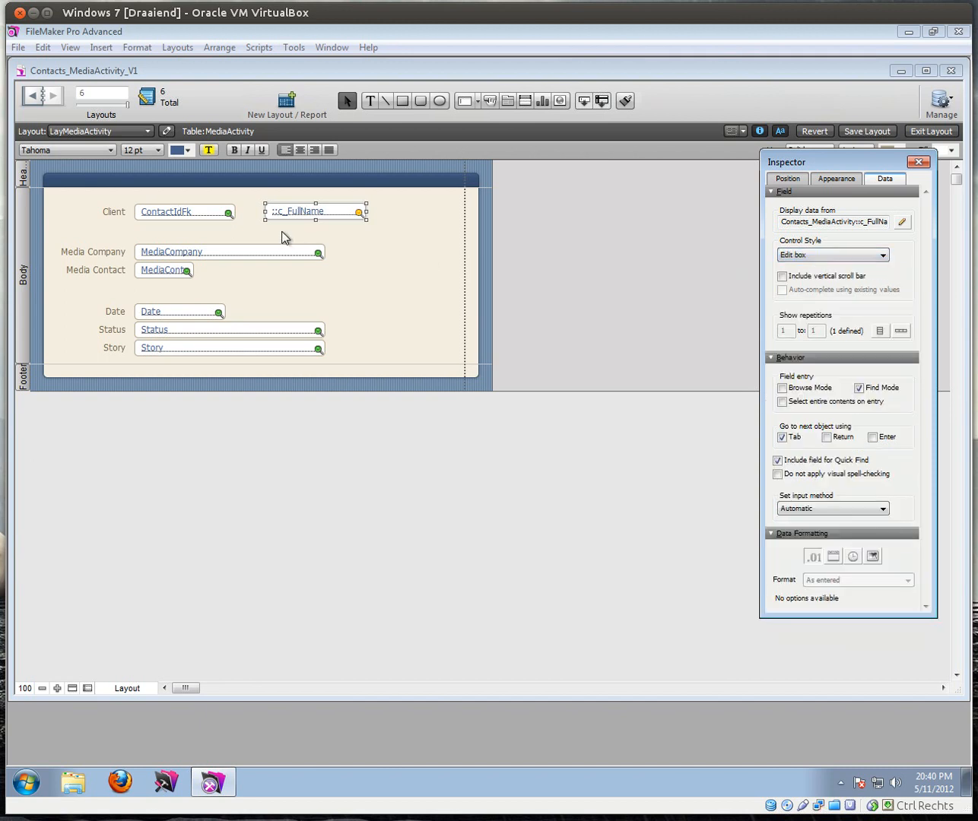
Step: Left-align c_FullName over the ContactIdFk field and switch to Browse mode
left_click(197, 216, "shift")
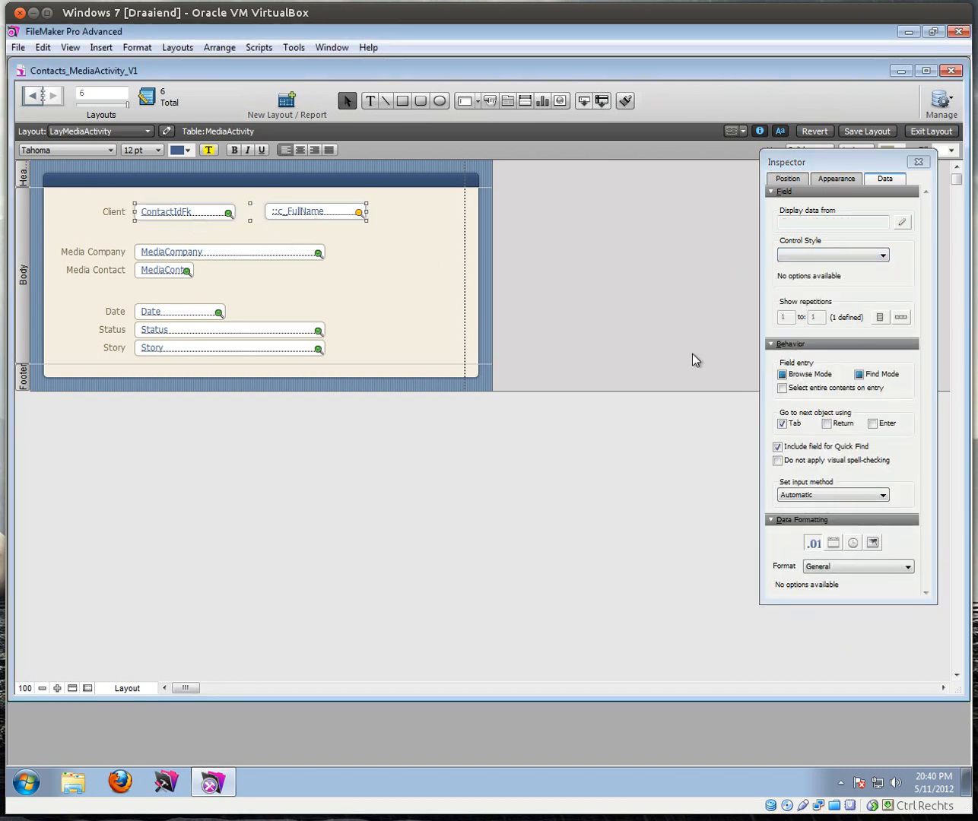
left_click(787, 182)
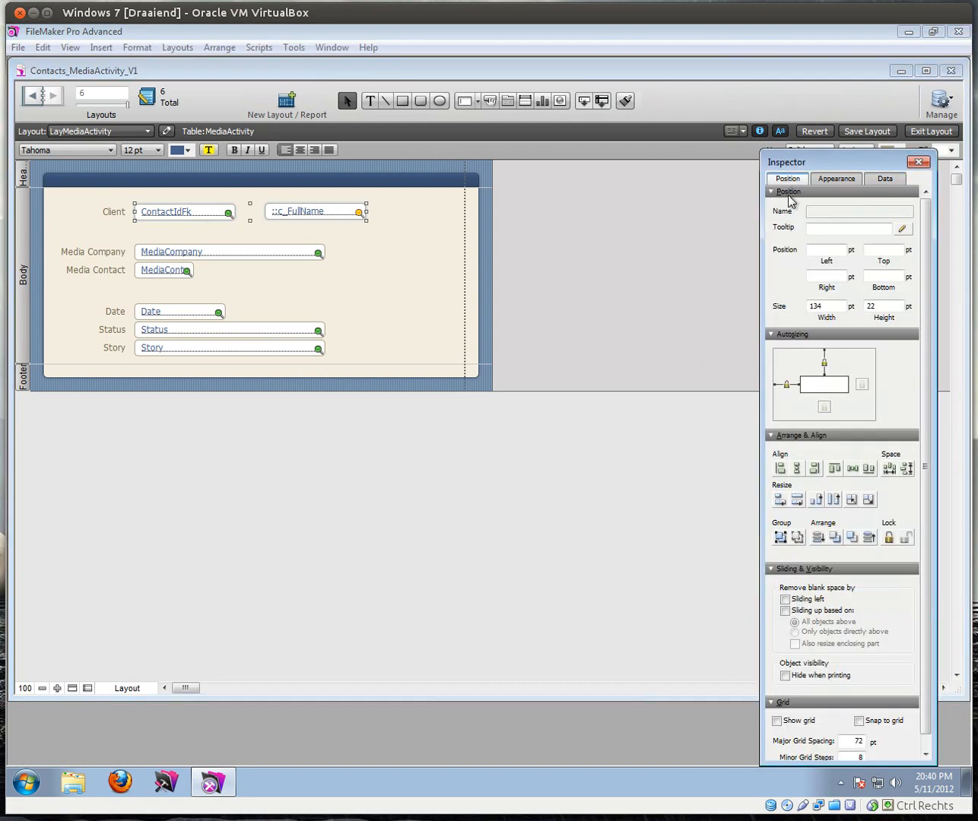
left_click(779, 468)
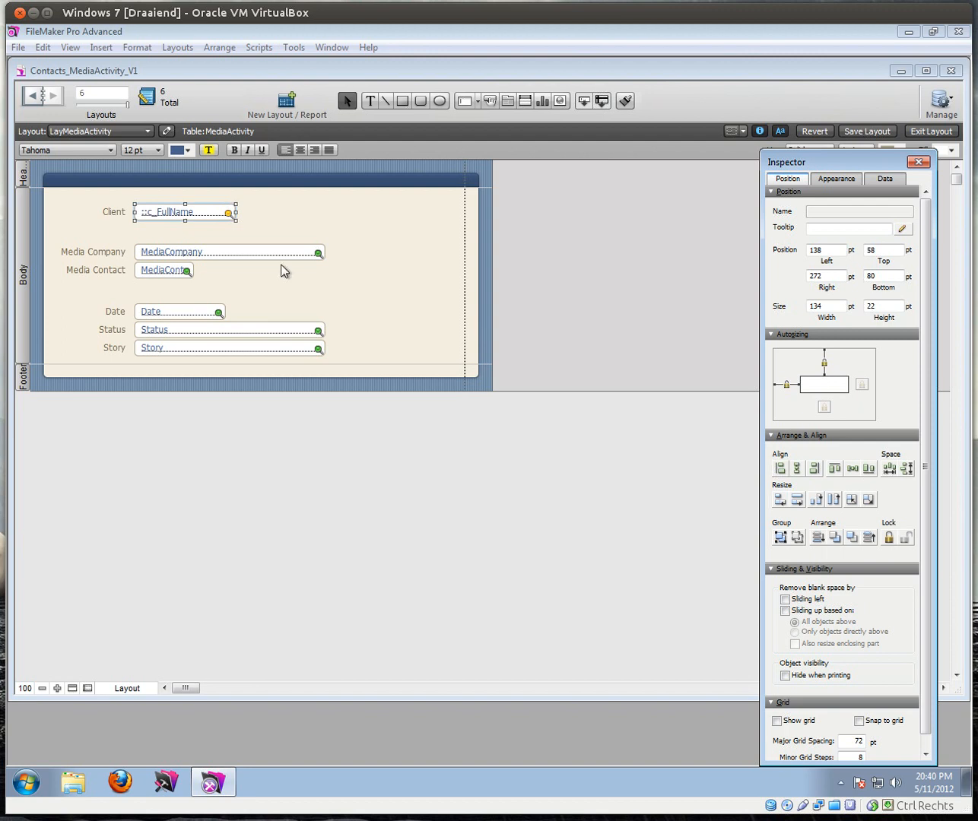
left_click(931, 132)
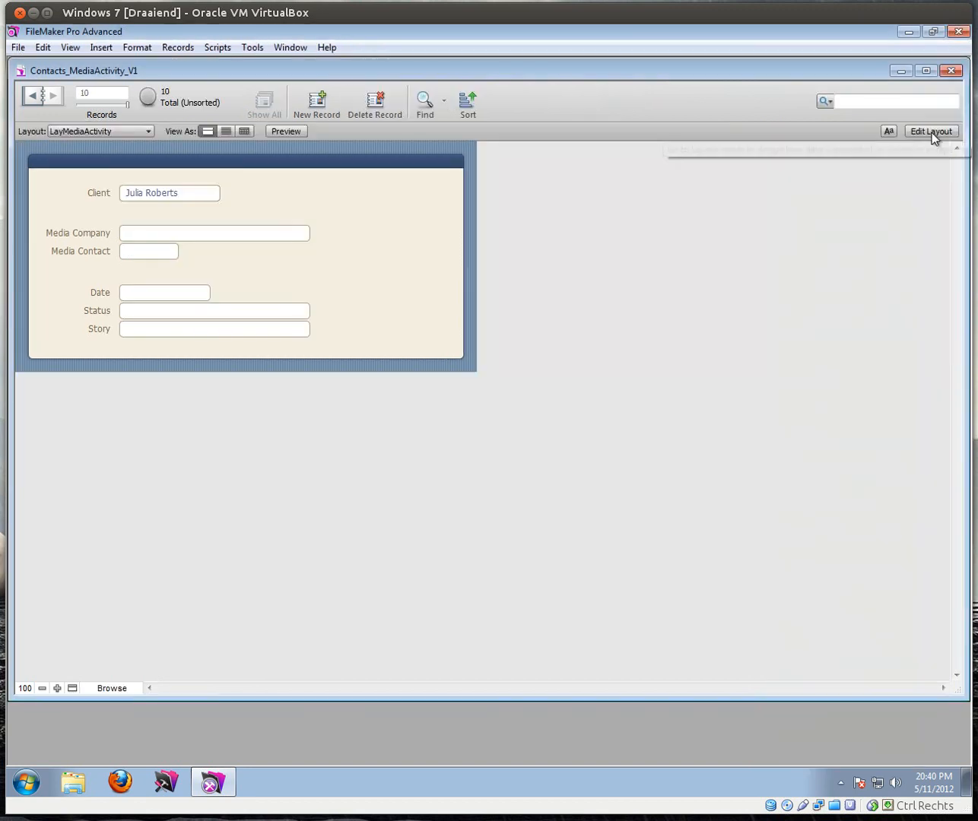
Step: Switch the Client dropdown between both clients three times, end on the original, then re-enter Layout mode
left_click(197, 196)
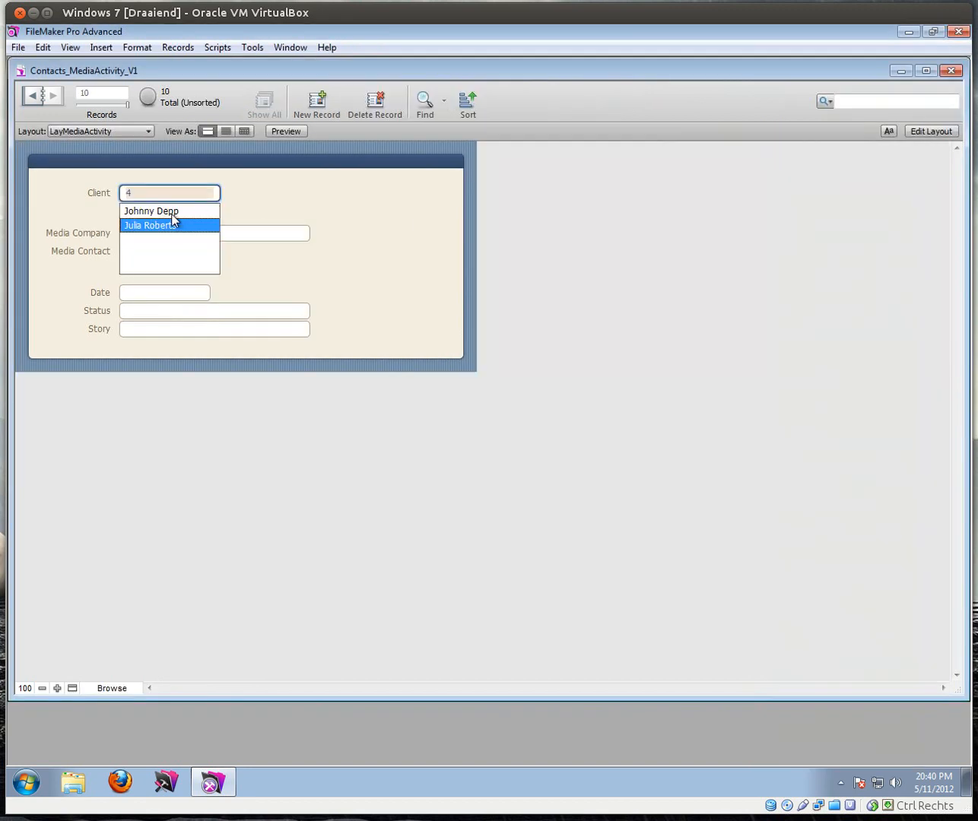
left_click(174, 214)
left_click(192, 196)
left_click(167, 225)
left_click(192, 200)
left_click(176, 213)
left_click(190, 197)
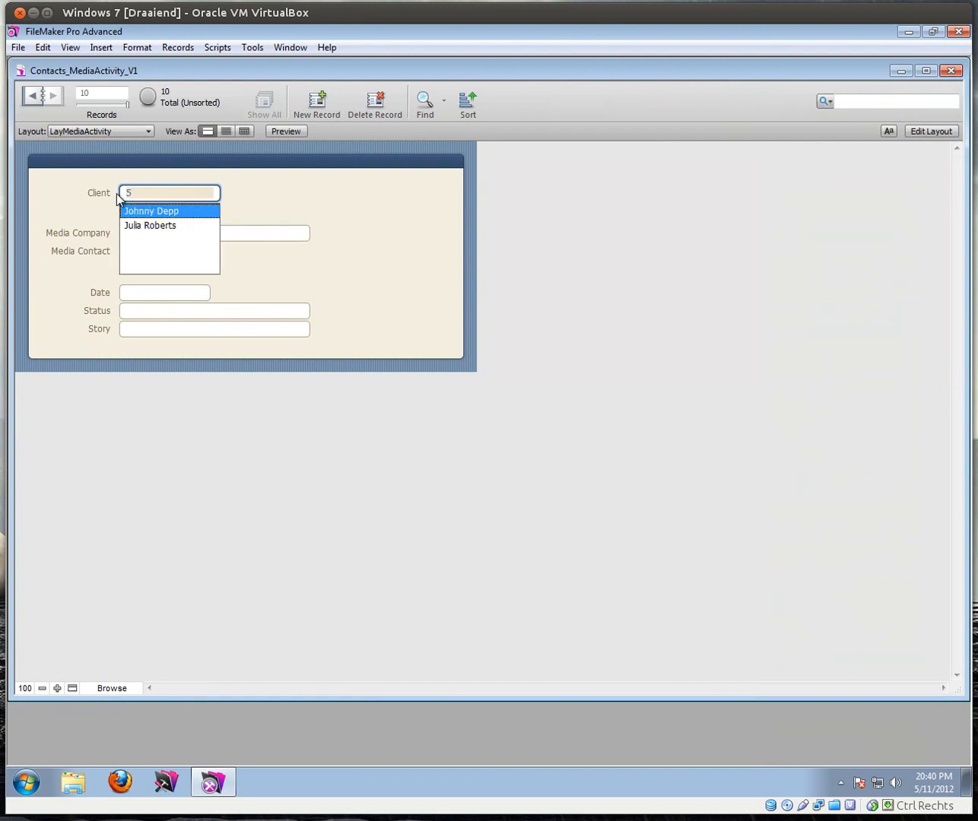
left_click(136, 225)
left_click(189, 192)
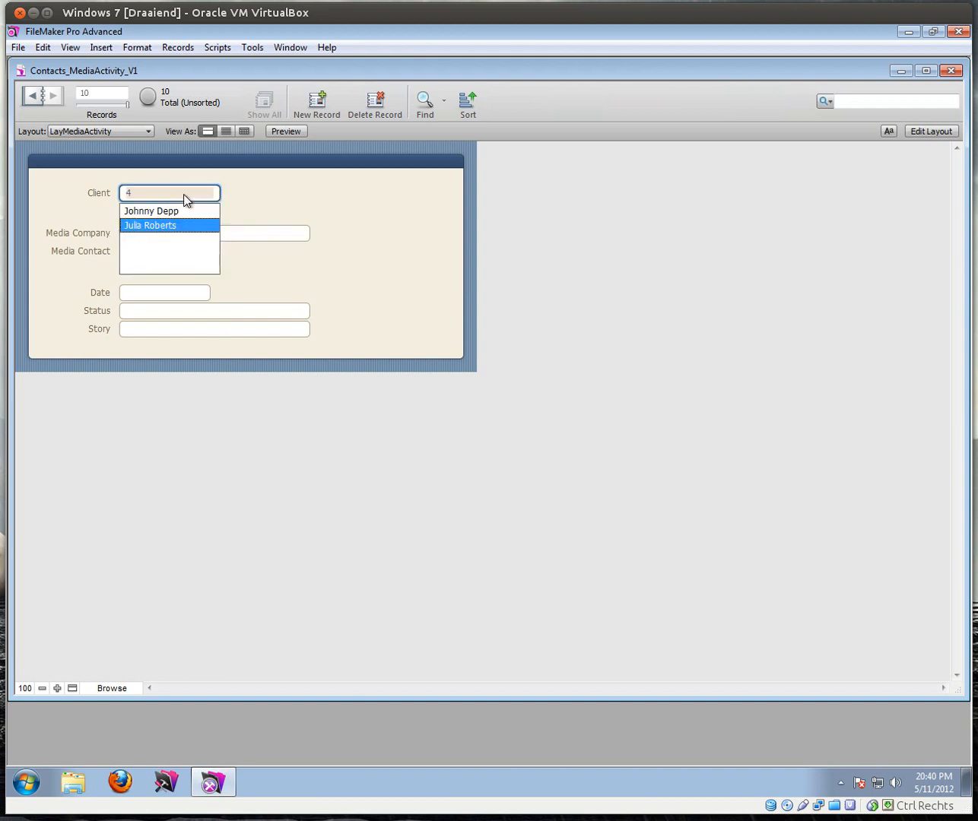
left_click(137, 213)
left_click(195, 194)
left_click(172, 226)
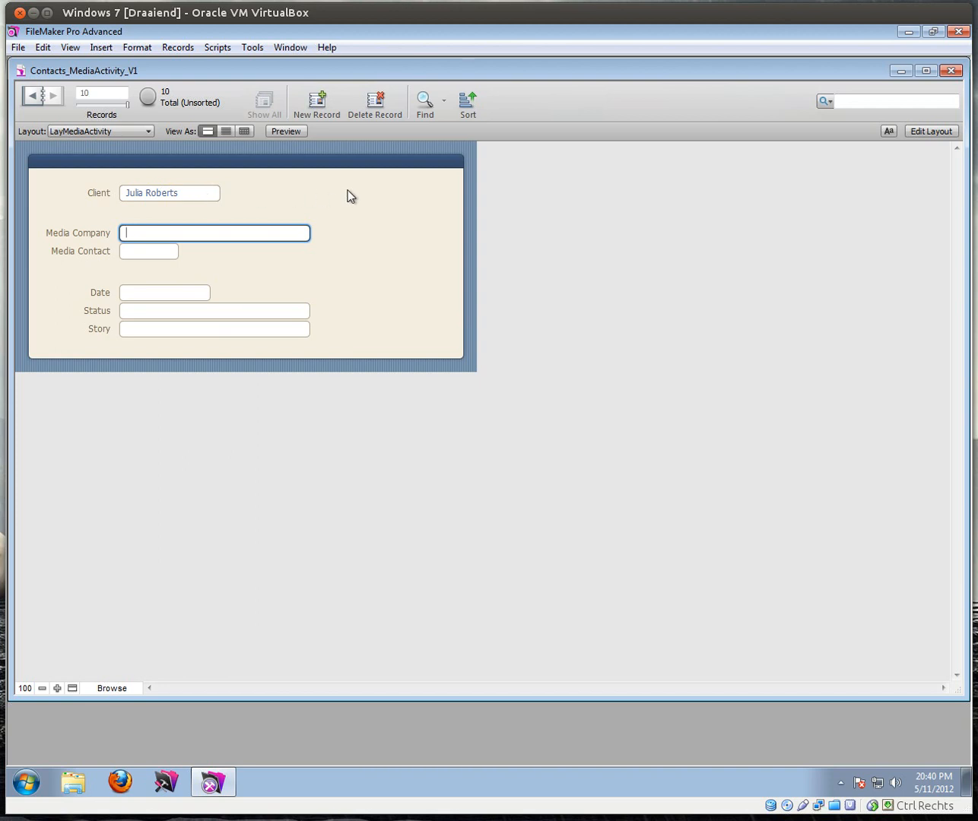
left_click(933, 133)
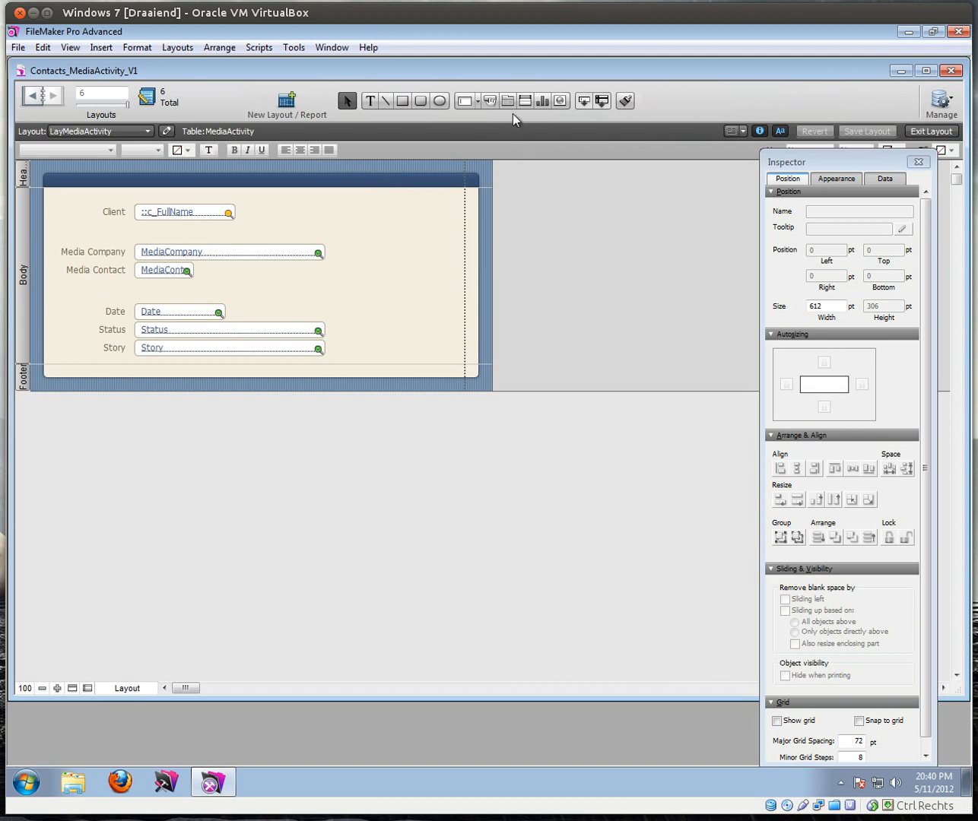
Step: Add a ::Phone field beside Client, widen it to 121 pt, and browse records
left_click_drag(585, 102, 260, 211)
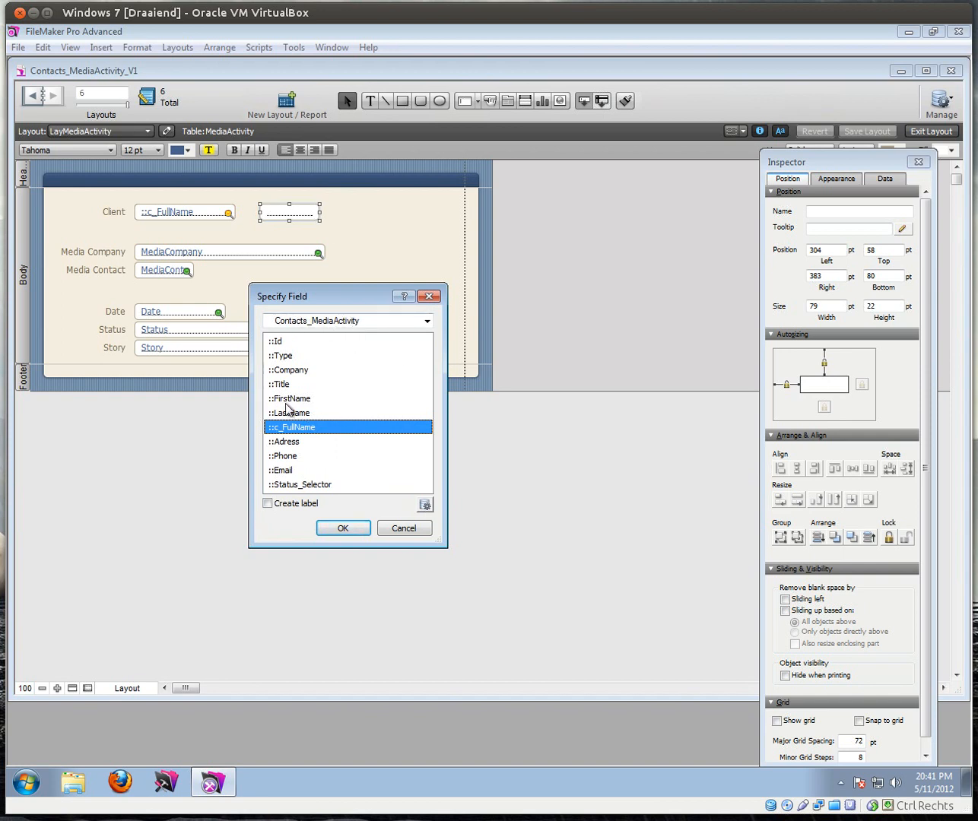
left_click(300, 456)
left_click(344, 529)
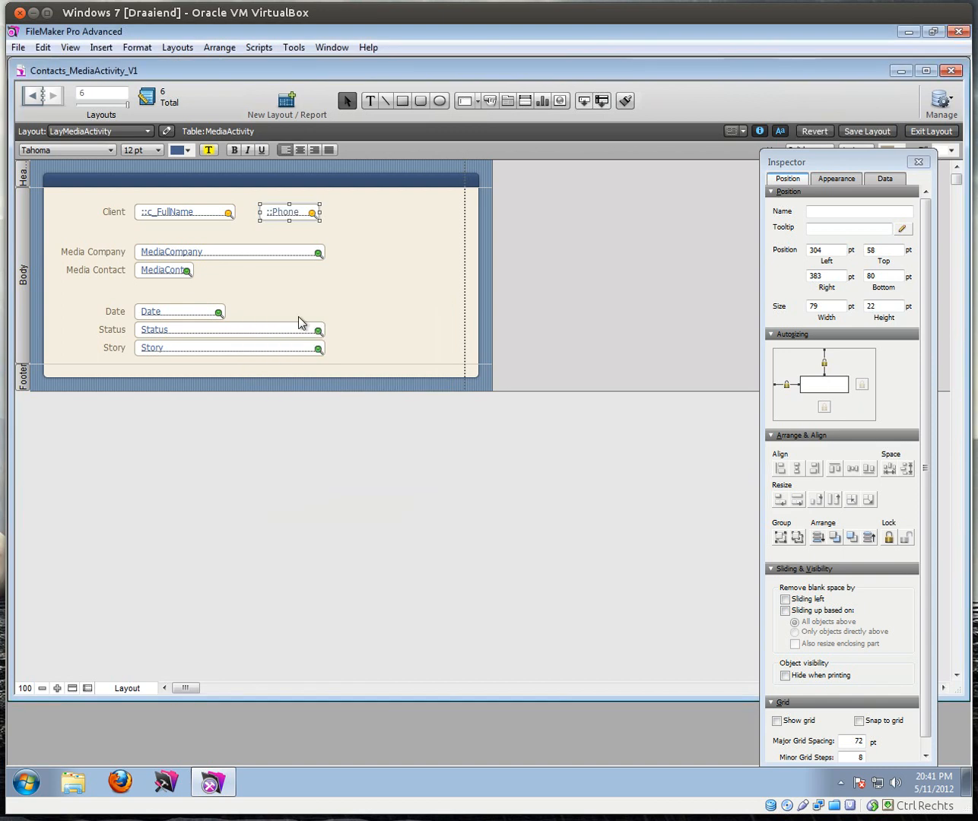
left_click_drag(319, 213, 352, 213)
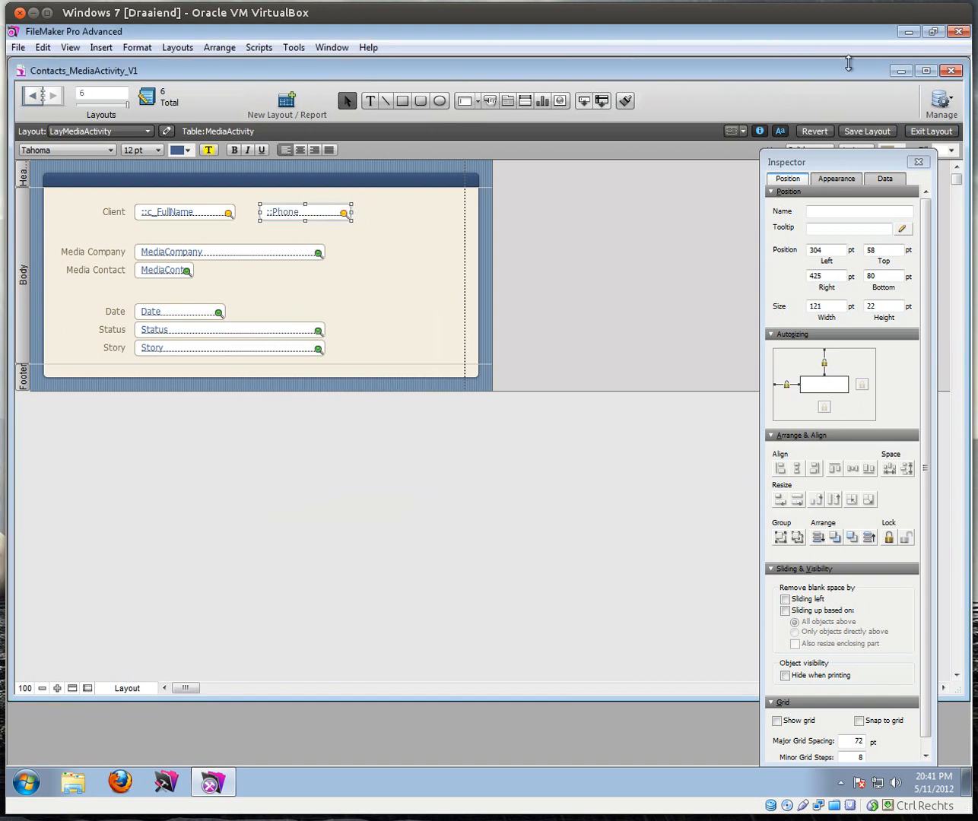
left_click(930, 131)
left_click(257, 197)
Step: Enter each client's phone number and toggle clients to confirm the phone box follows the selection
type("10")
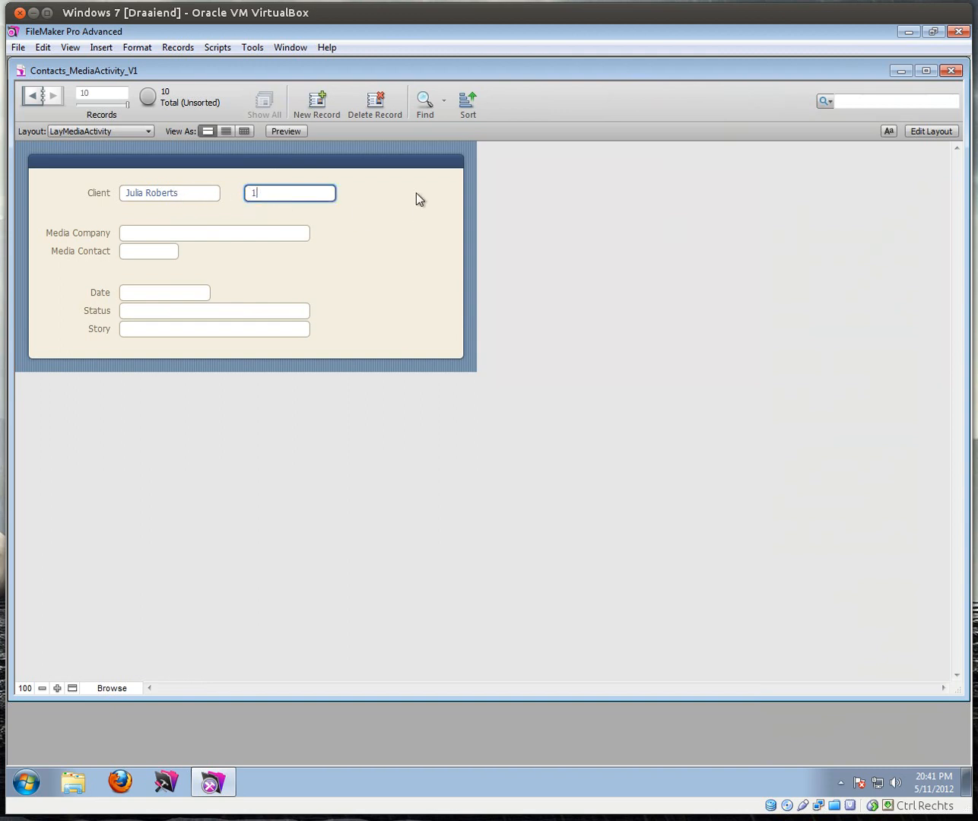
type("555-2254")
left_click(417, 196)
left_click(200, 192)
left_click(164, 211)
type("12357")
left_click(160, 193)
left_click(157, 226)
left_click(174, 197)
left_click(165, 215)
left_click(212, 194)
left_click(187, 228)
Step: Compare against the LayContact records, then return to the LayMediaActivity layout
left_click(103, 131)
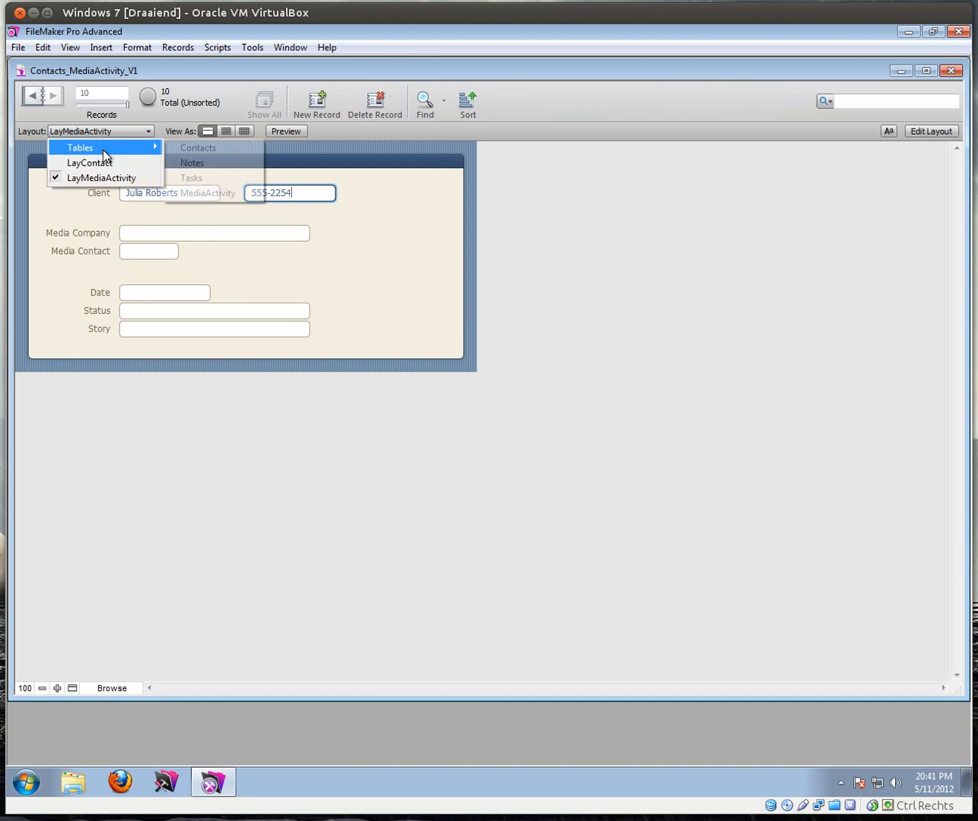
left_click(97, 164)
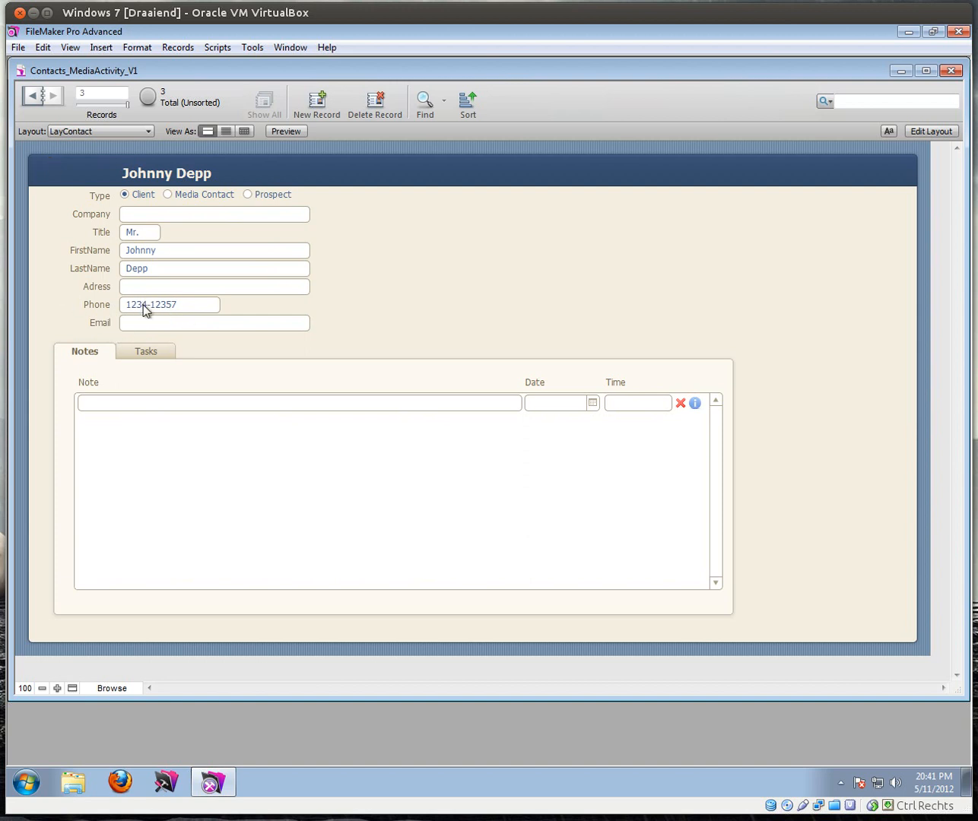
left_click(96, 130)
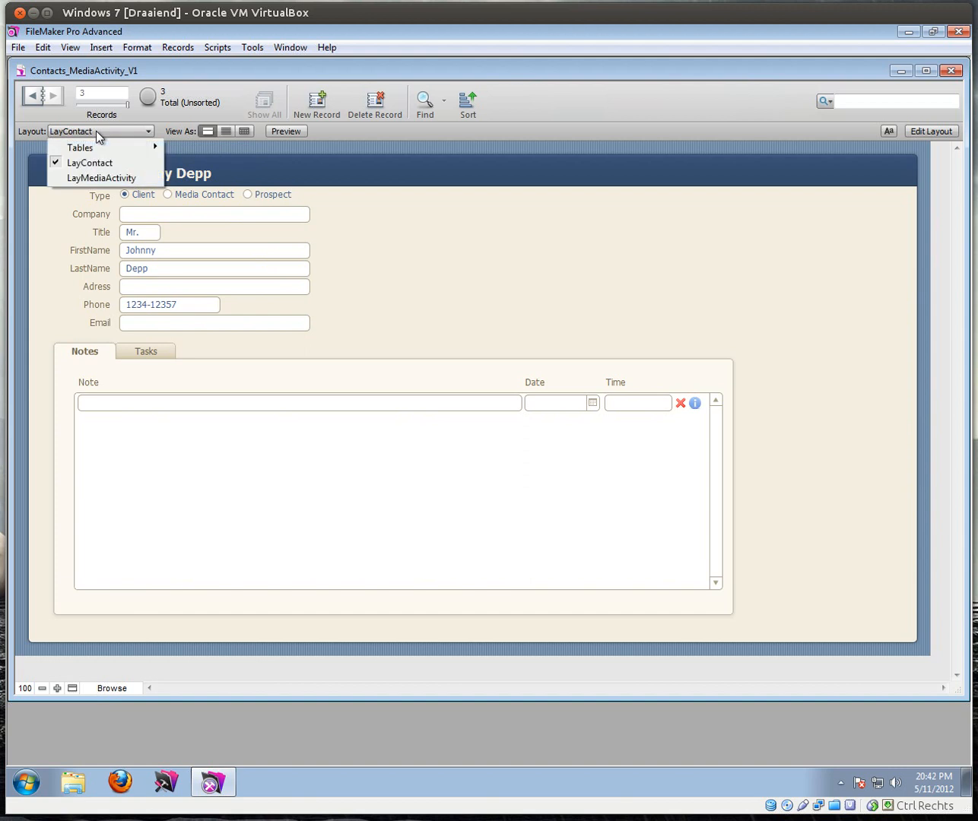
left_click(100, 179)
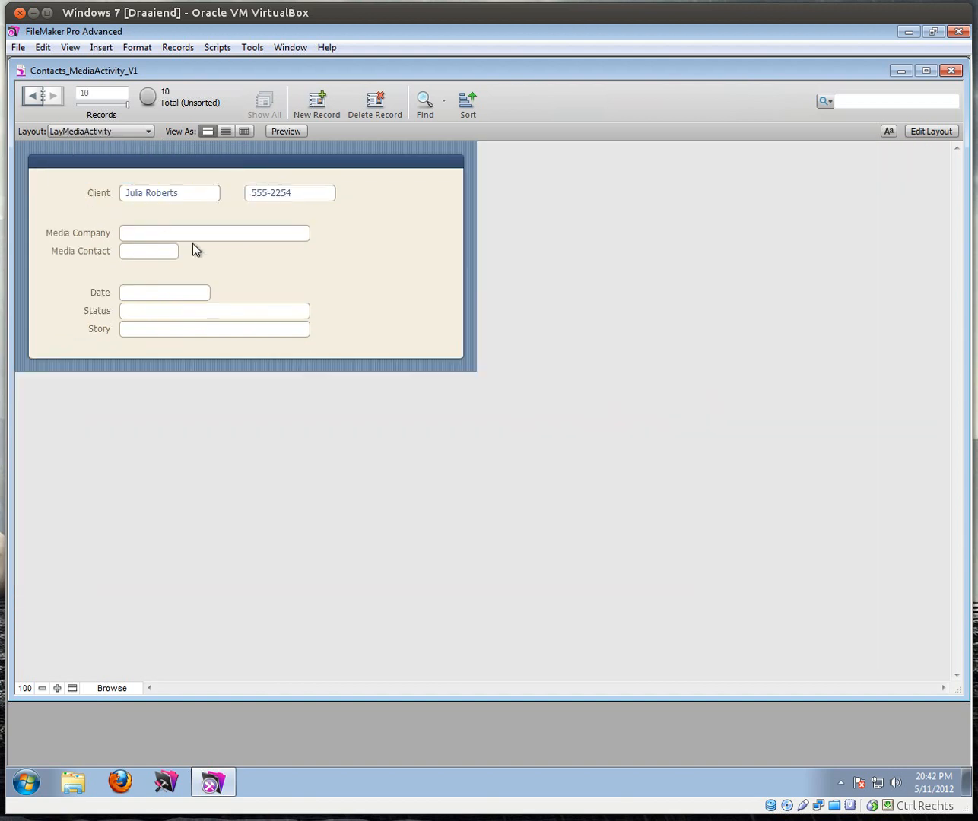
left_click(192, 201)
left_click(230, 198)
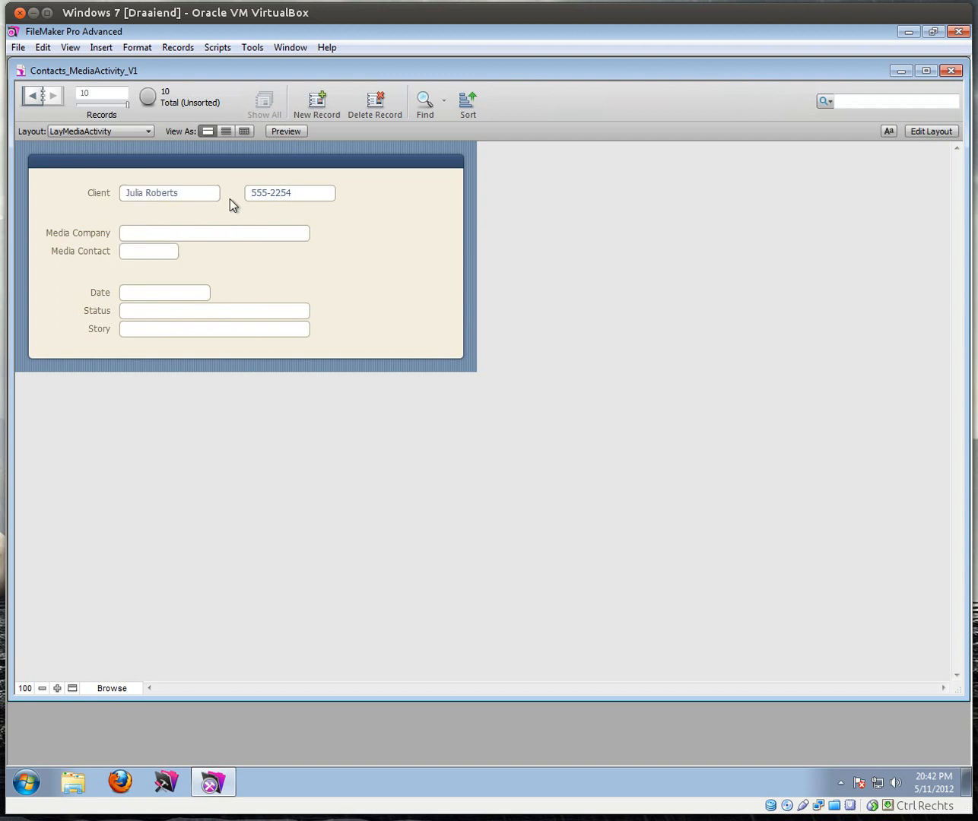
left_click(135, 234)
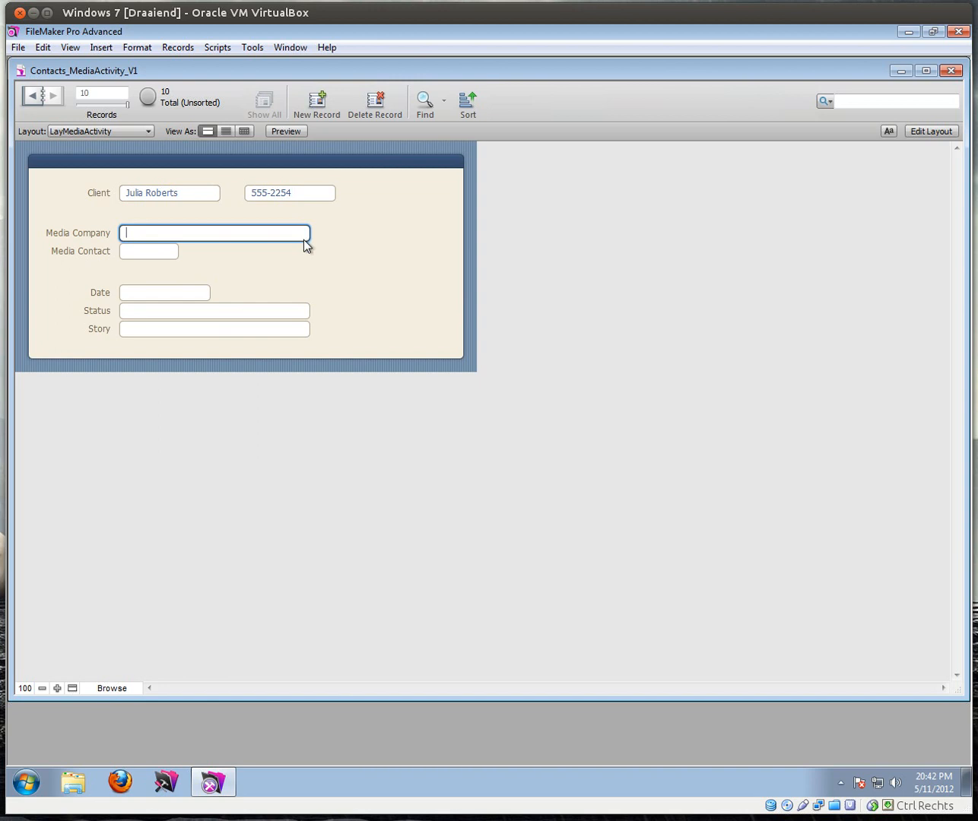
Step: Create an AutoEnter_MediaContact text field in MediaActivity via Manage Database
left_click(17, 49)
mouse_move(97, 184)
left_click(199, 179)
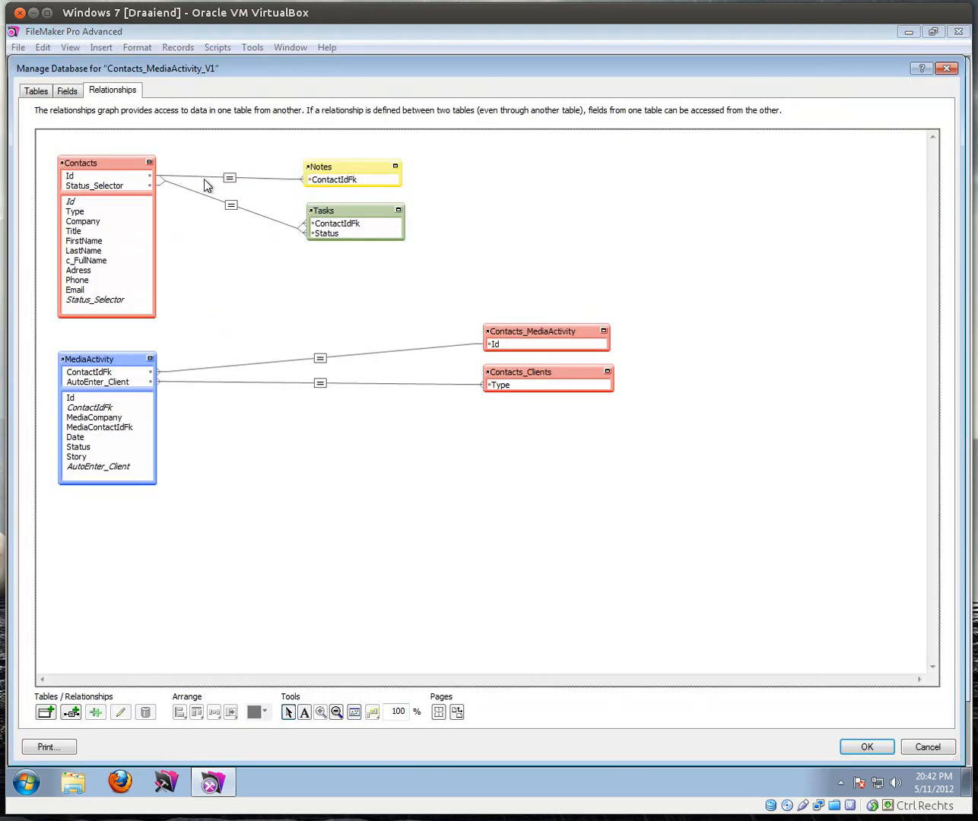
left_click(68, 90)
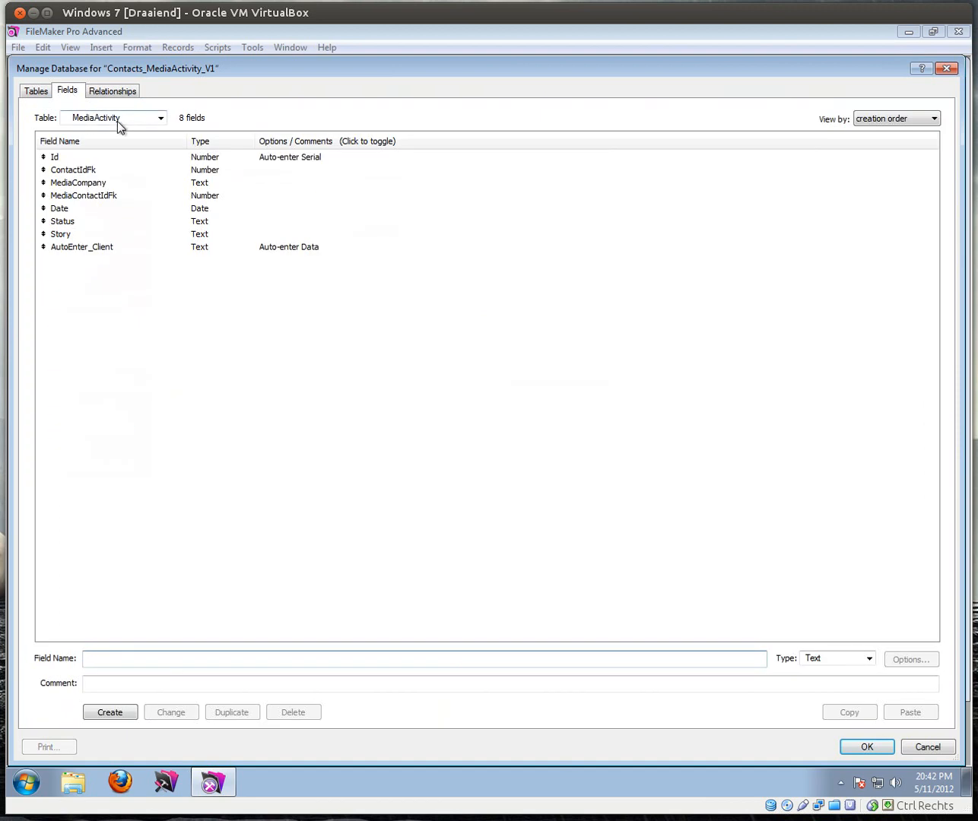
left_click(60, 248)
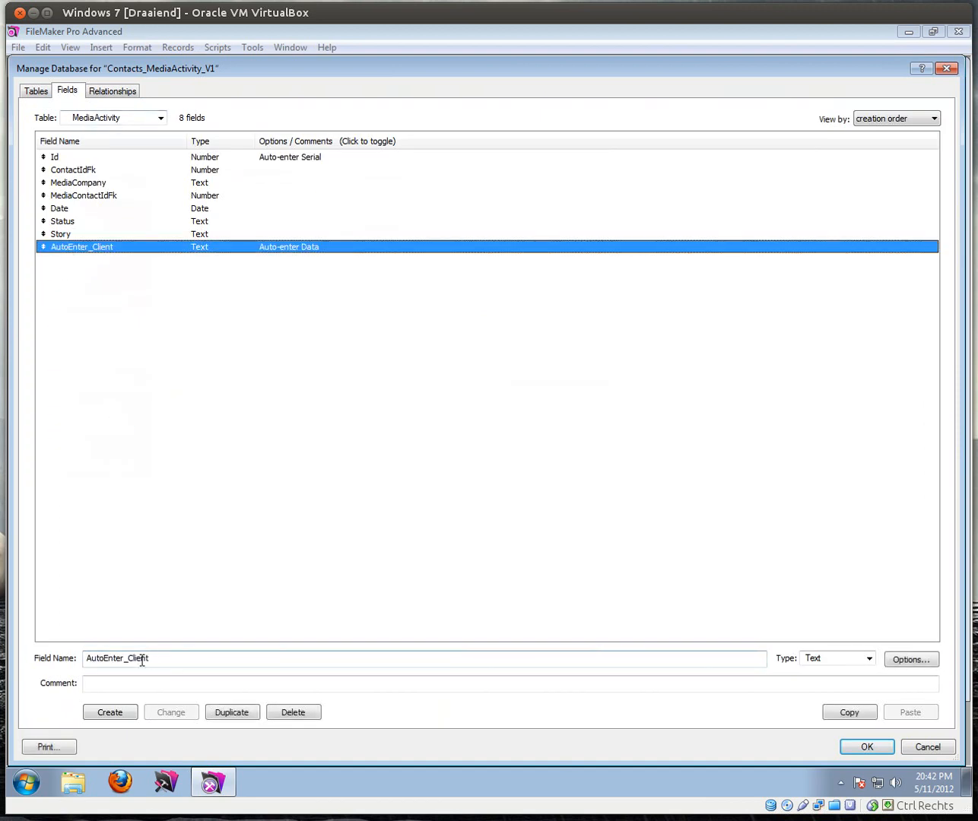
left_click_drag(126, 660, 222, 667)
type("Me")
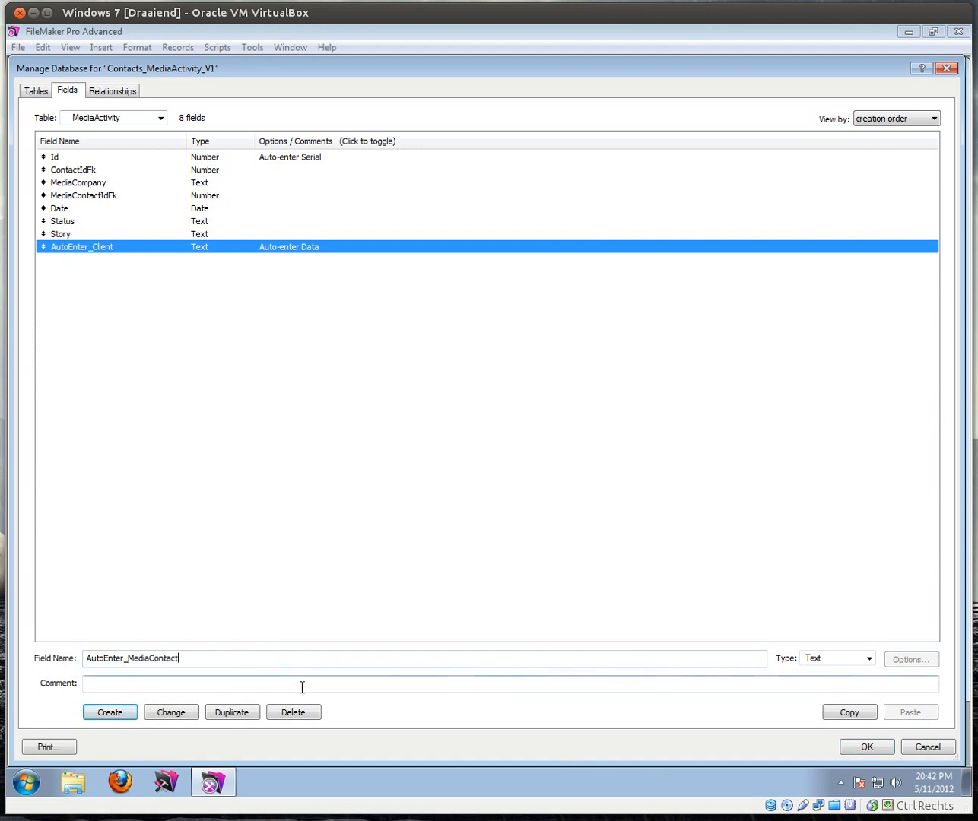
type("diaContact")
key("Return")
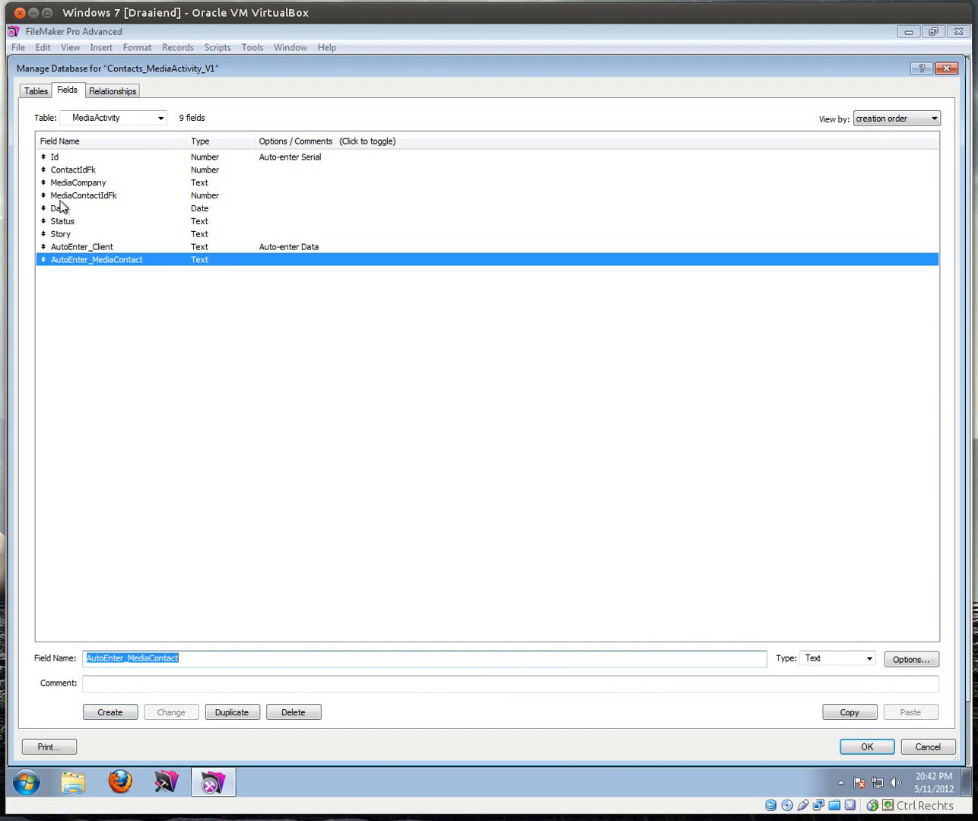
Step: Make AutoEnter_MediaContact auto-enter the fixed data "Media Contact" and save the database changes
double_click(75, 262)
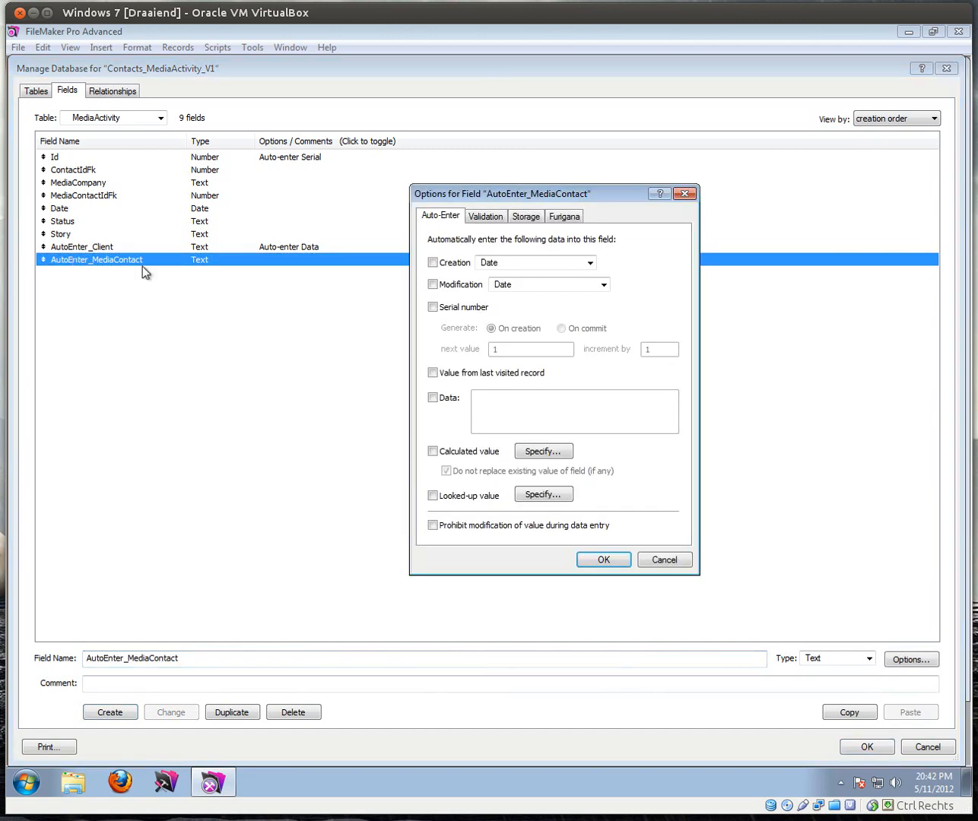
left_click(433, 398)
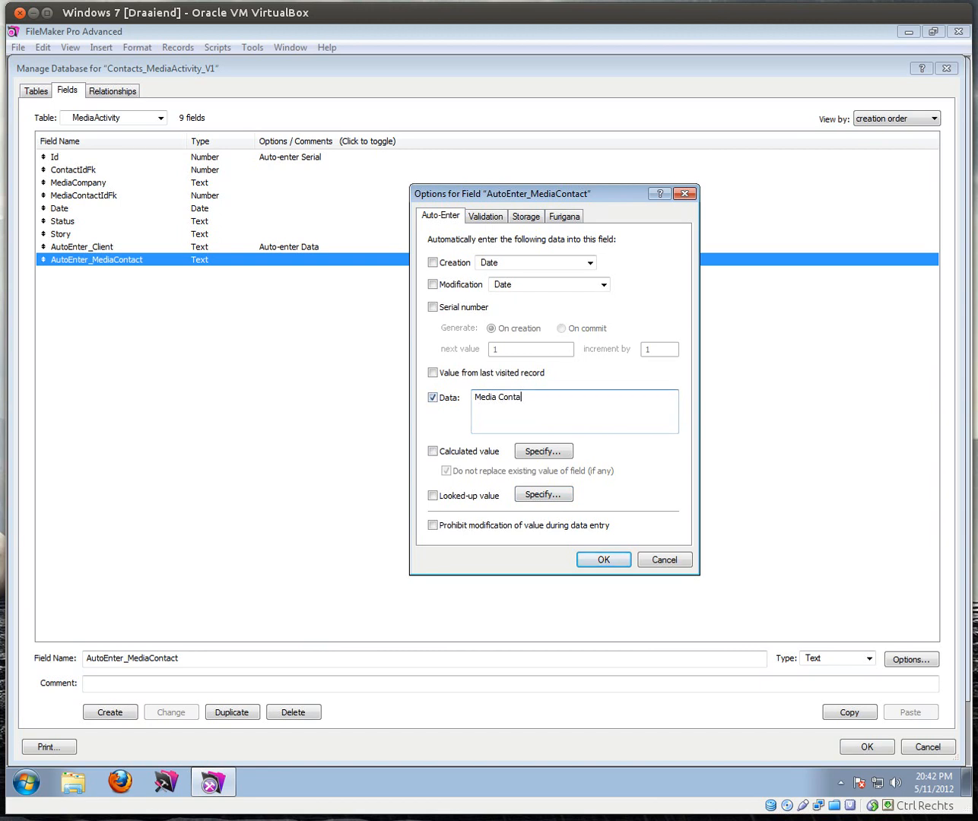
left_click(605, 559)
left_click(882, 749)
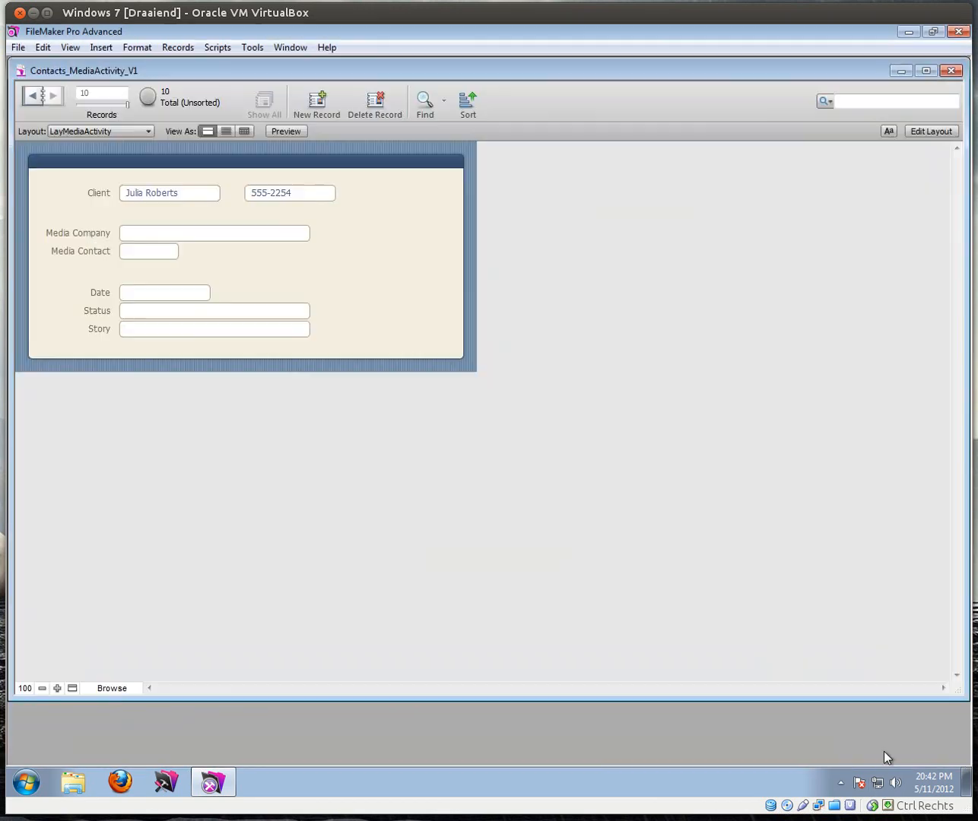
Step: Show MediaActivity as a table grid with an added AutoEnter_MediaContact column, then open Manage Scripts
left_click(98, 134)
mouse_move(147, 146)
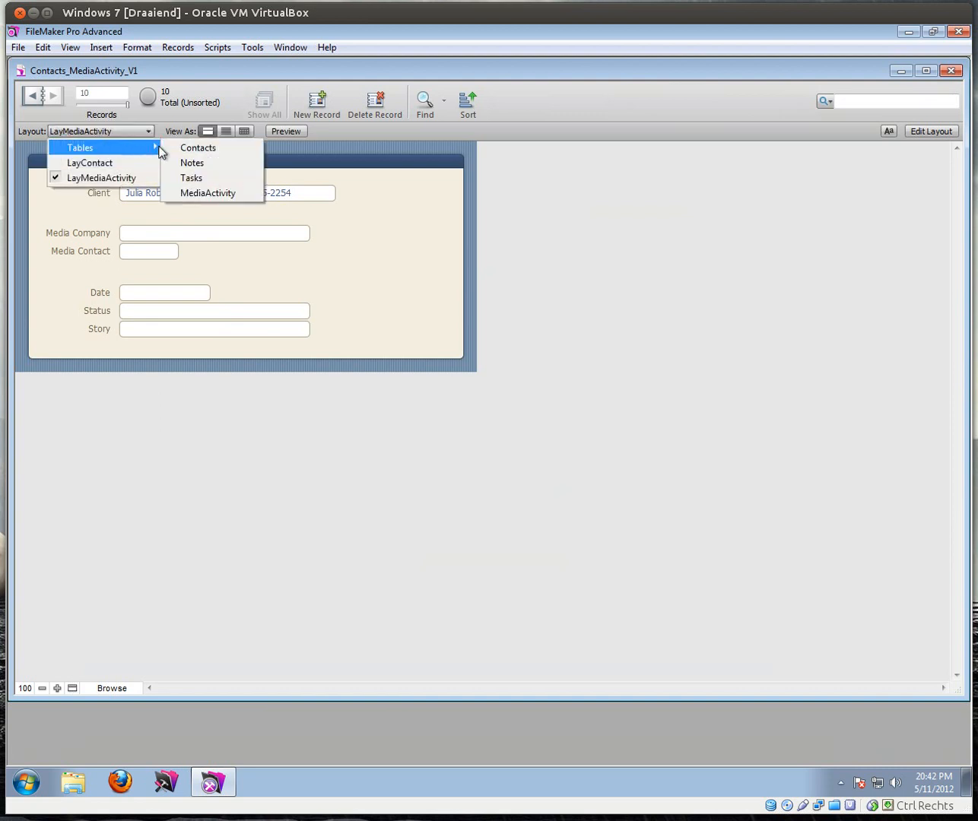
left_click(196, 192)
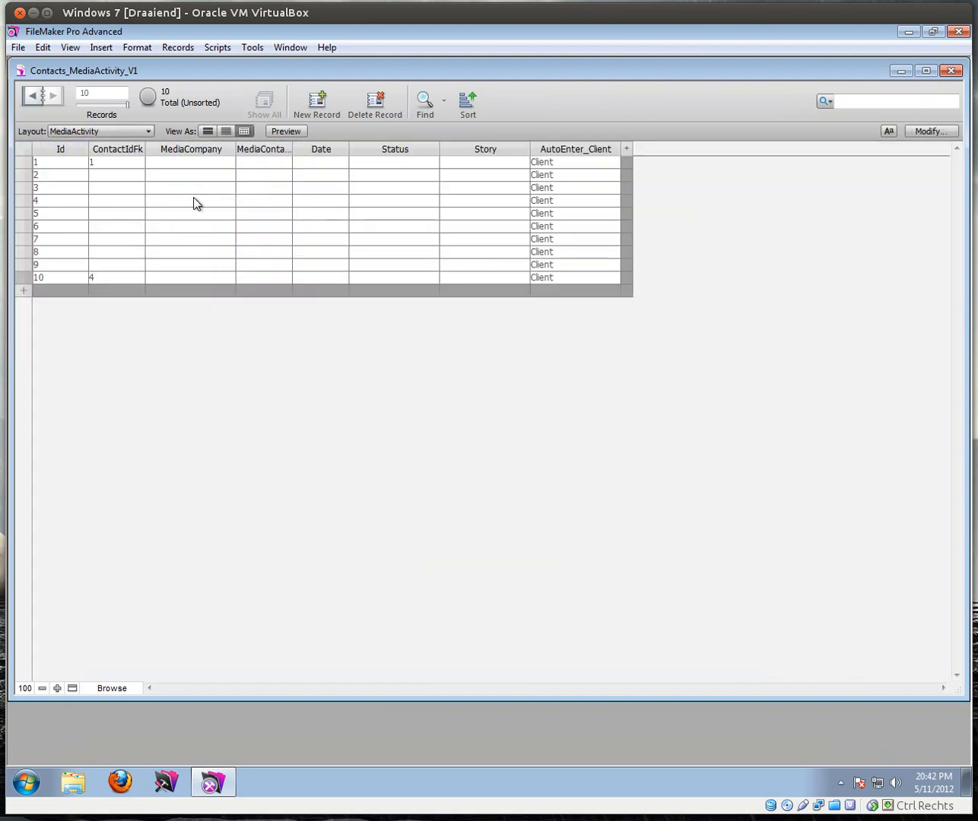
left_click(928, 130)
left_click(339, 508)
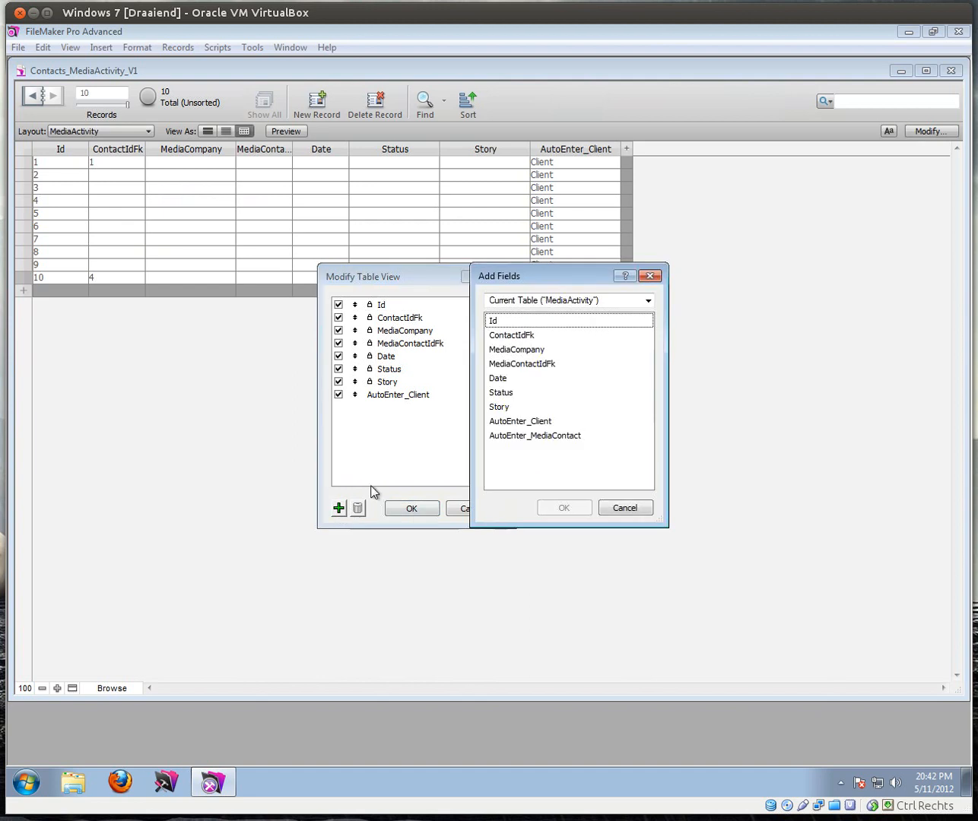
left_click(539, 435)
left_click(568, 508)
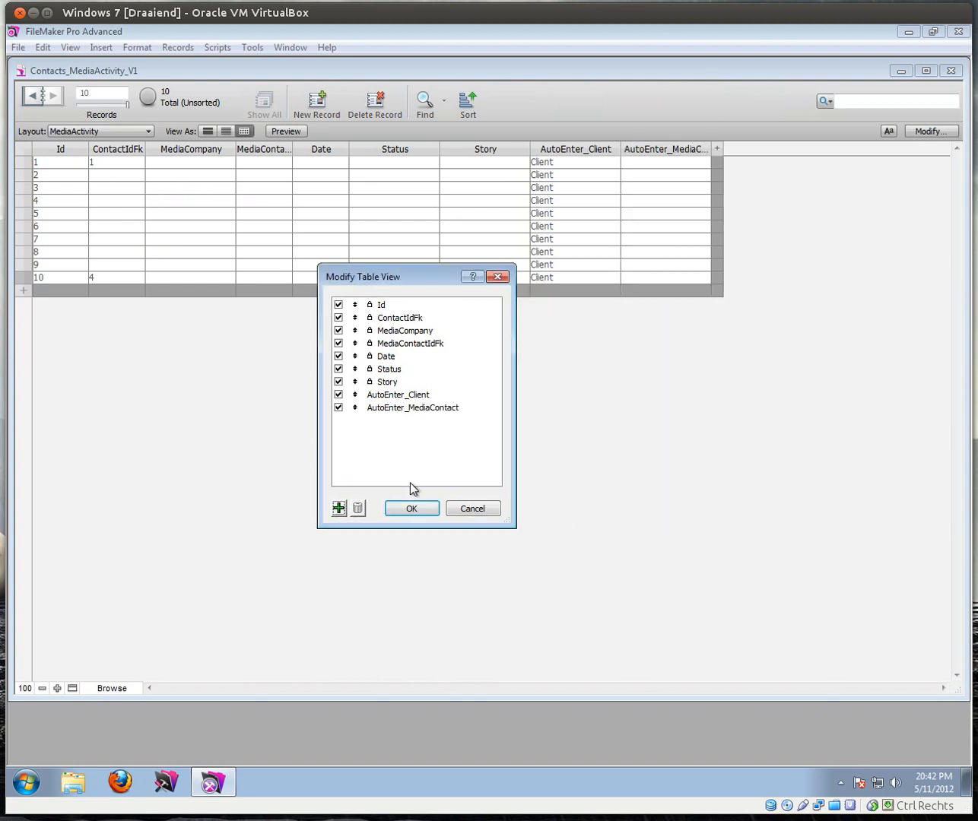
left_click(408, 507)
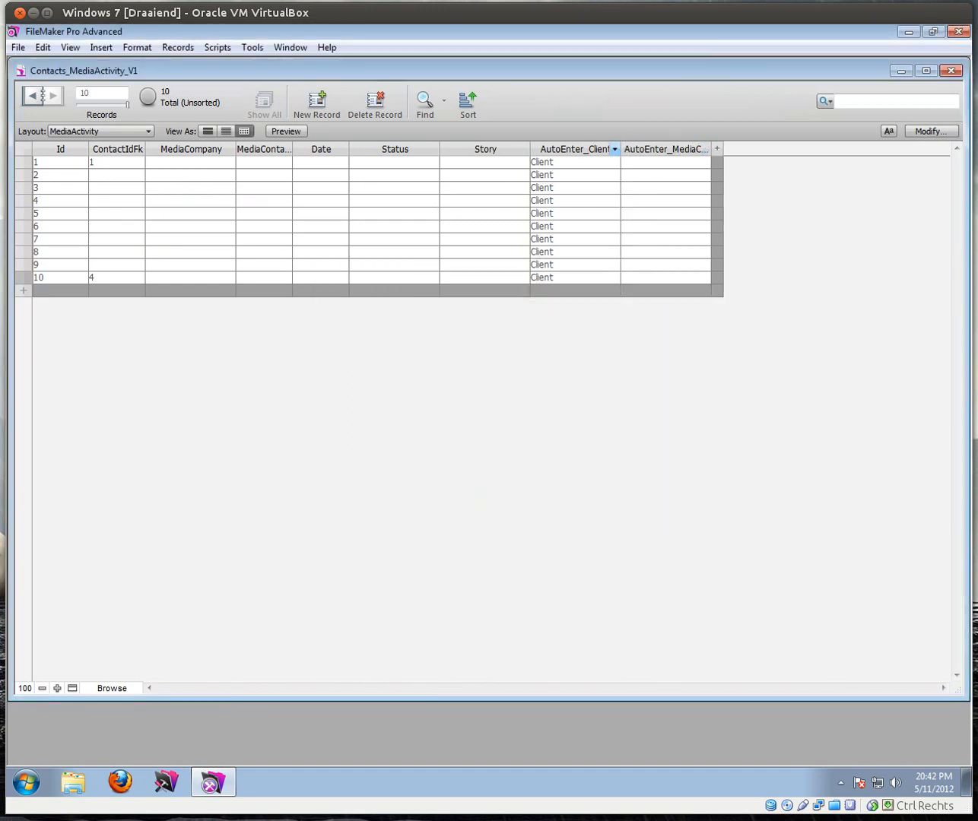
left_click(217, 48)
left_click(228, 66)
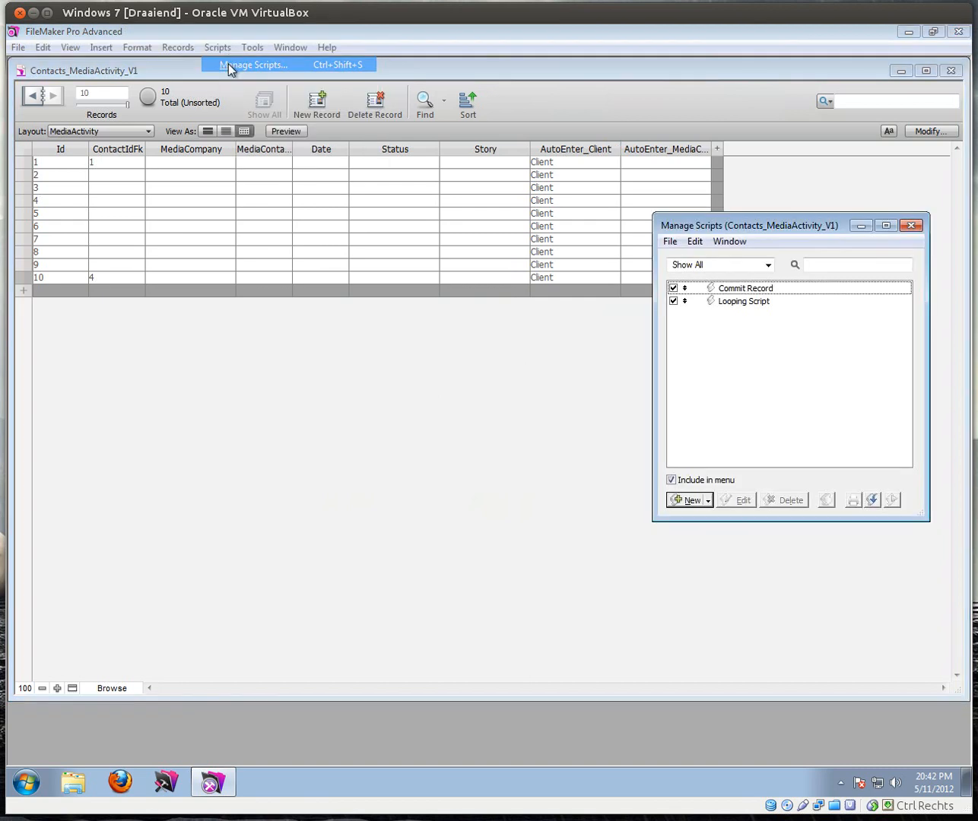
Step: Change Looping Script's Set Field to fill AutoEnter_MediaContact with "Media Contact" and save it
double_click(747, 302)
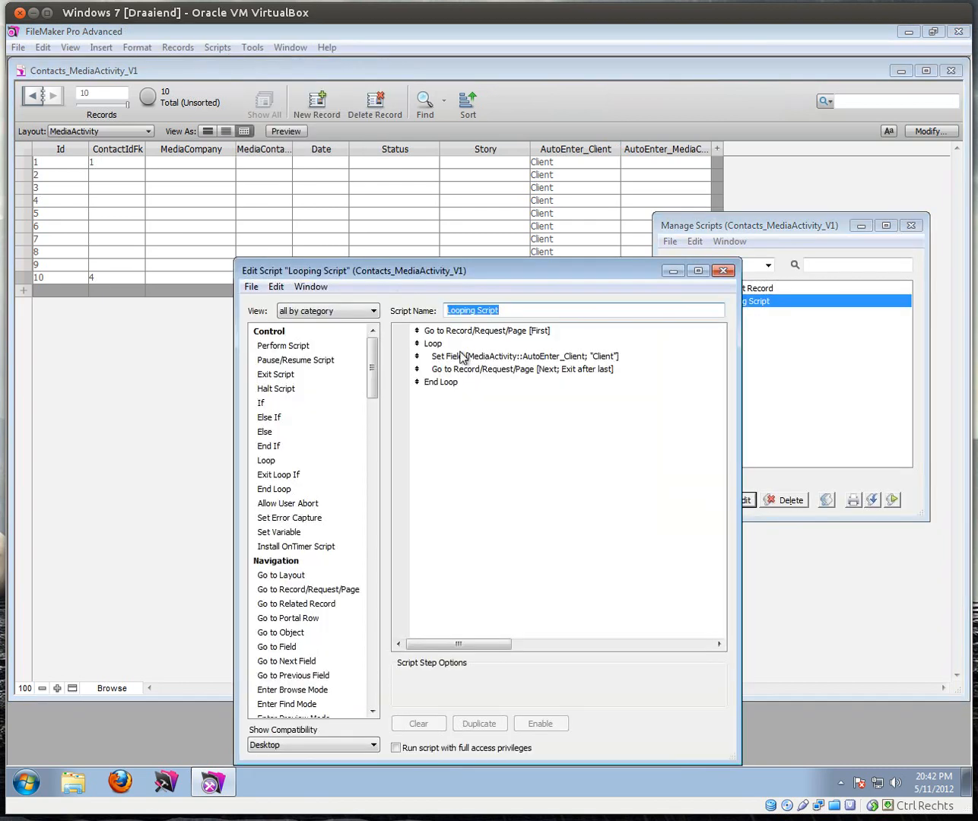
double_click(464, 358)
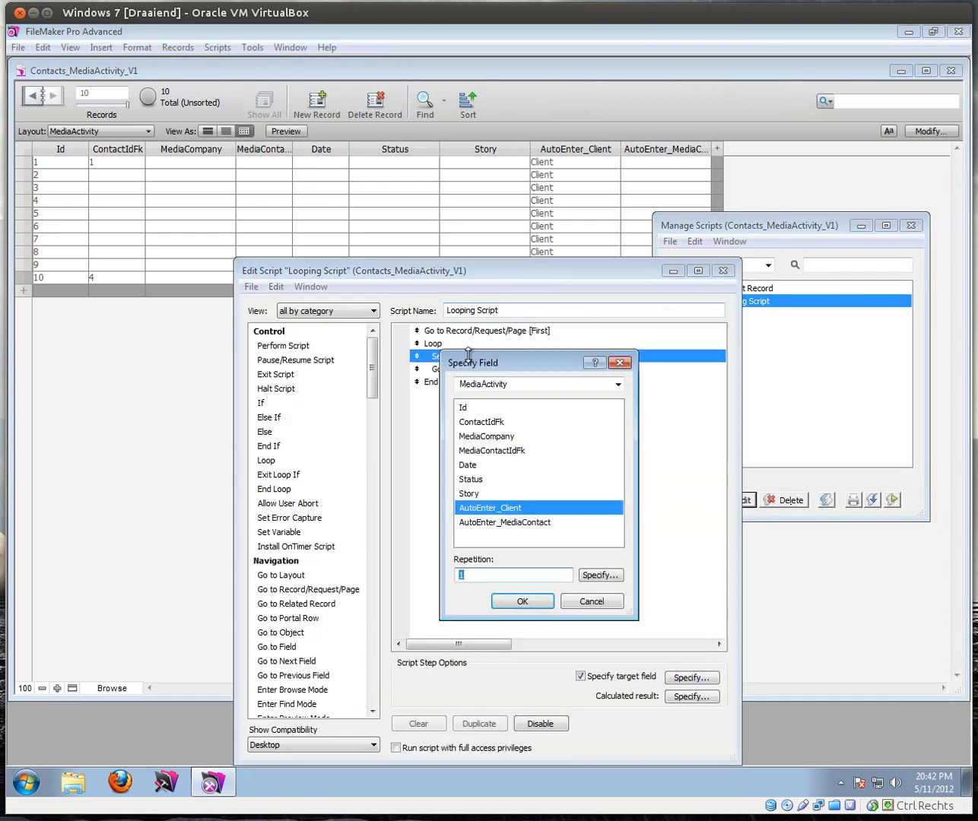
left_click(530, 522)
left_click(511, 598)
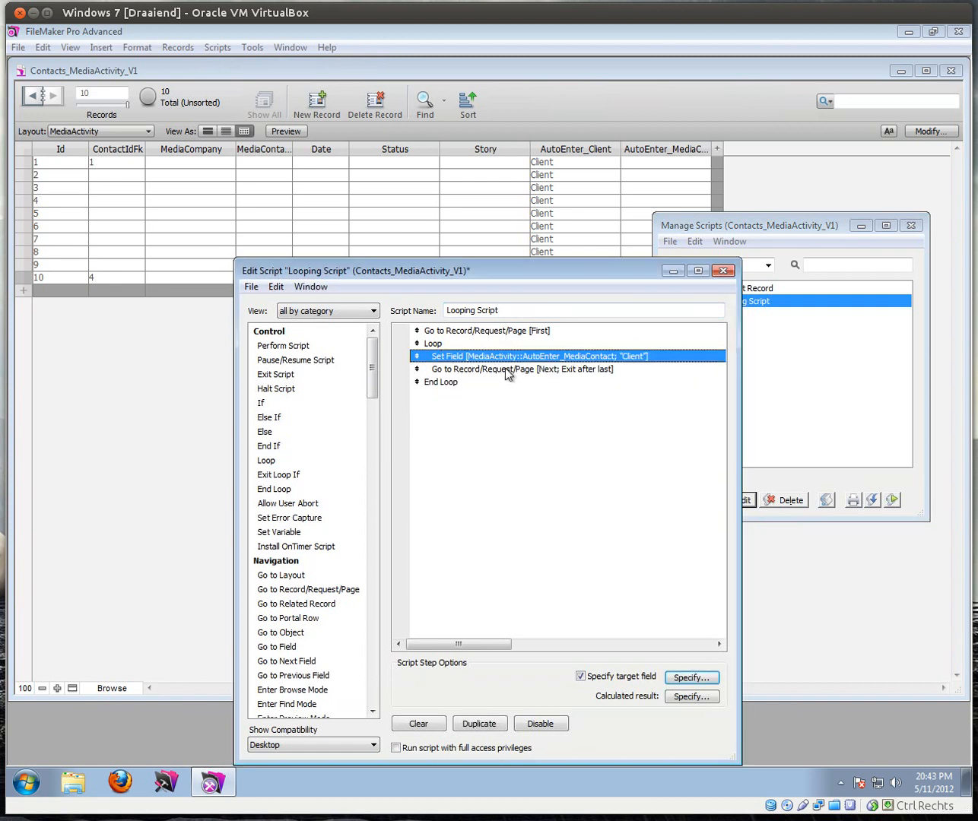
left_click(506, 370)
left_click(588, 357)
left_click(691, 698)
left_click_drag(216, 449, 148, 431)
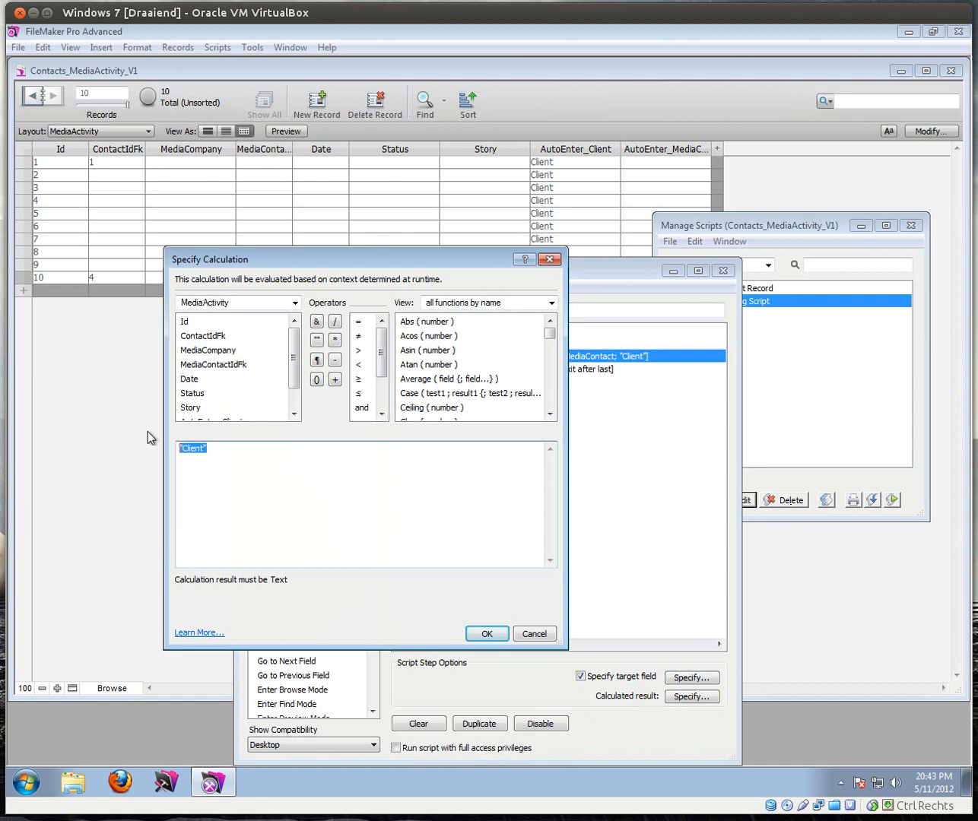
type("\"Media Contact\"")
left_click(482, 633)
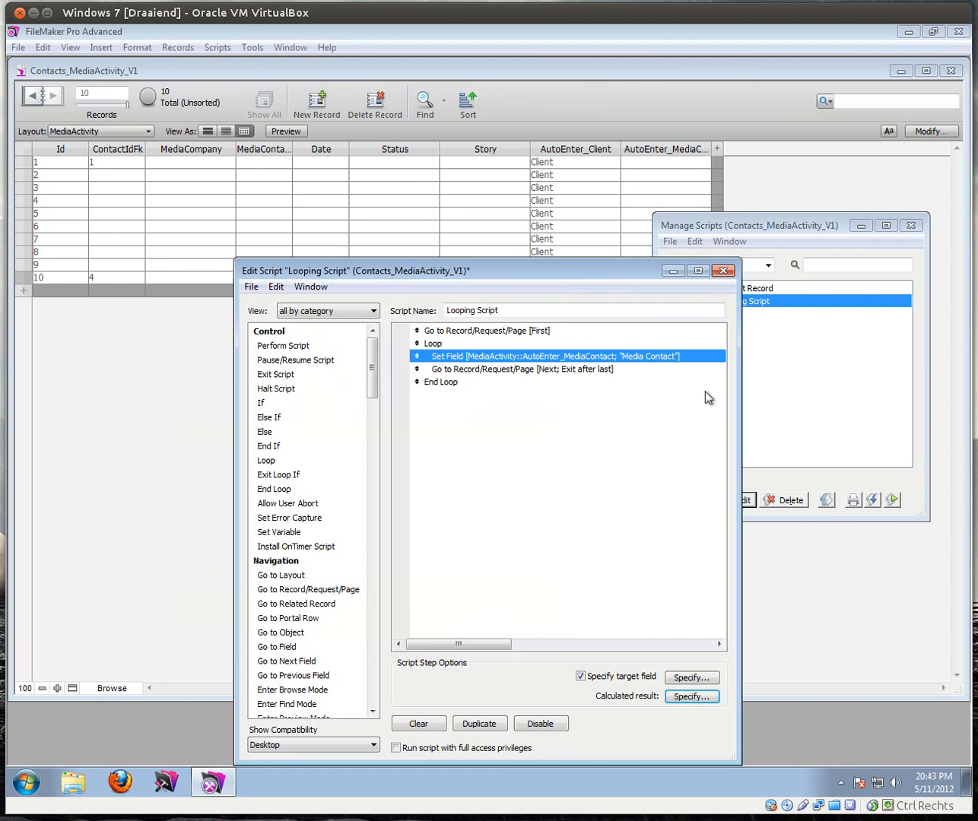
left_click(723, 270)
left_click(530, 539)
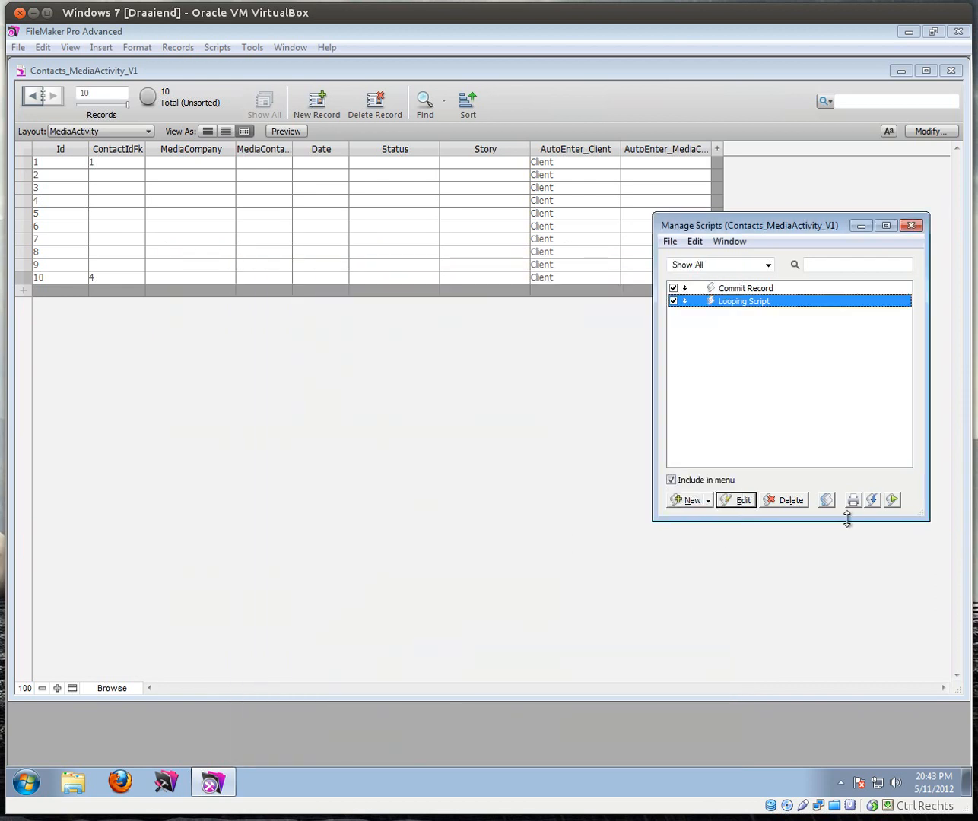
Step: Run Looping Script, widen the AutoEnter_MediaContact column, and add three new records
left_click(893, 499)
left_click_drag(712, 234, 492, 346)
left_click_drag(708, 147, 752, 149)
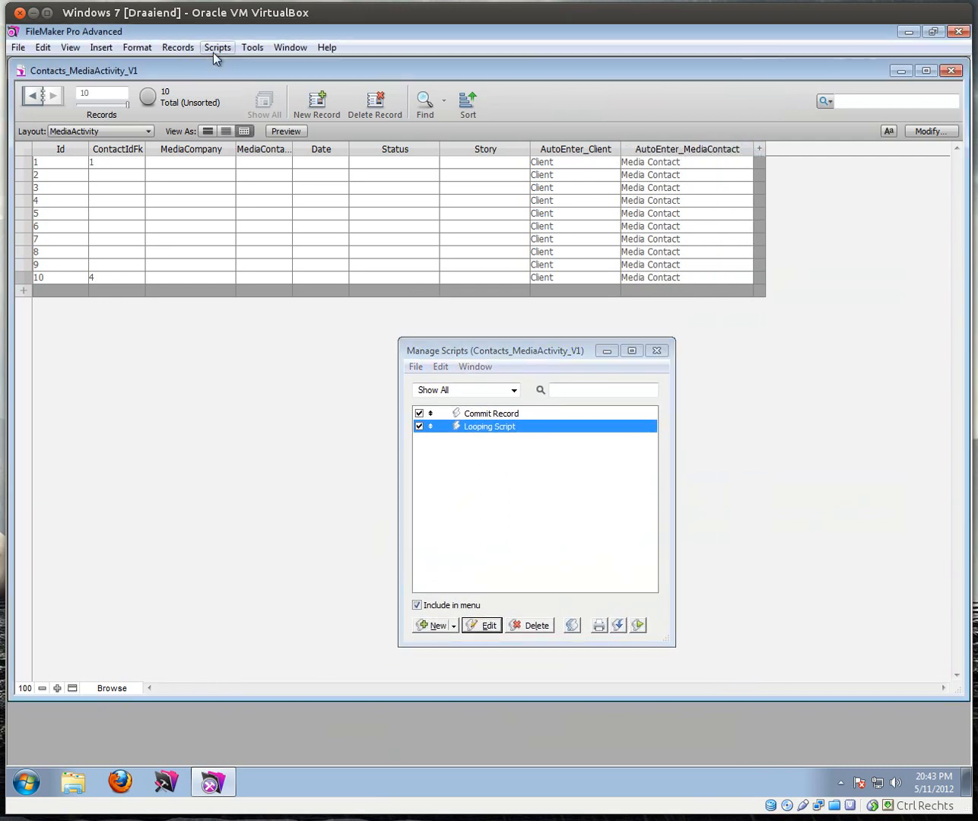
left_click(316, 115)
left_click(316, 113)
left_click(315, 114)
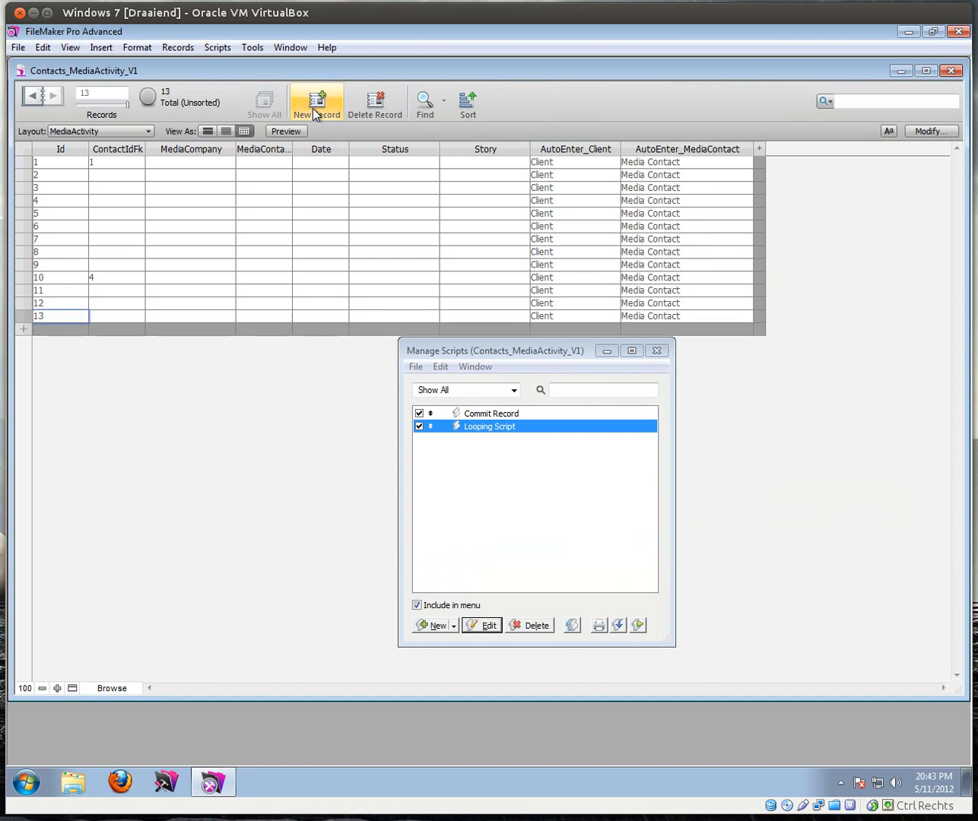
left_click(316, 114)
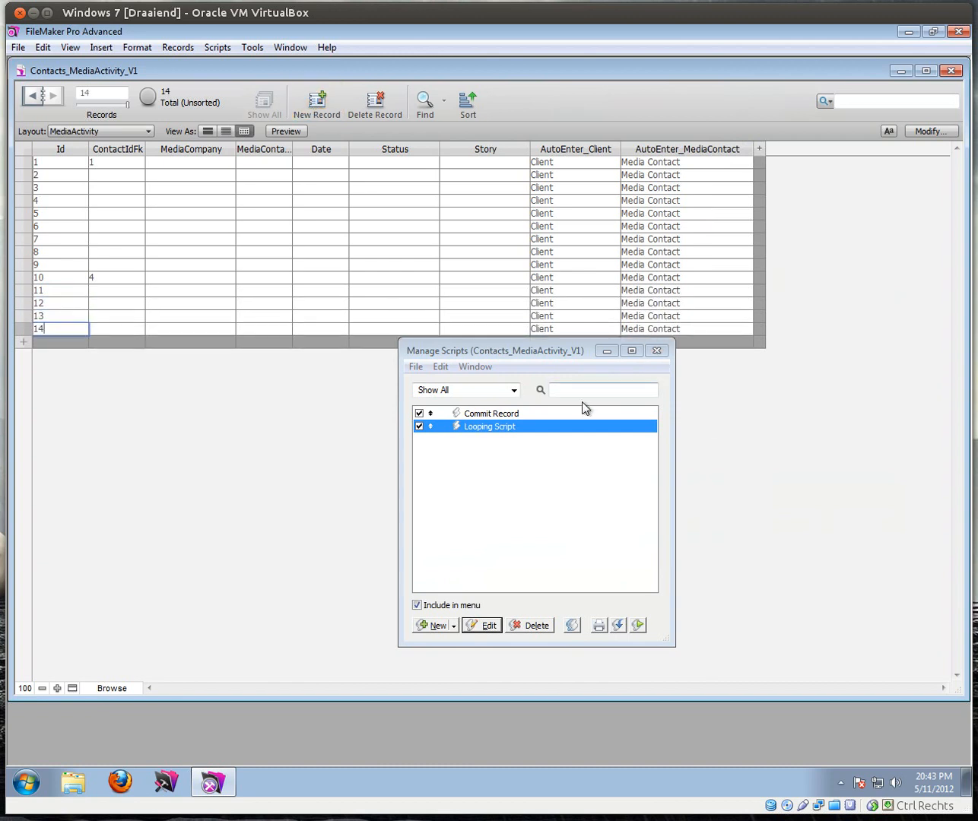
left_click(657, 351)
Step: Switch back to the LayMediaActivity layout
left_click(76, 128)
left_click(114, 181)
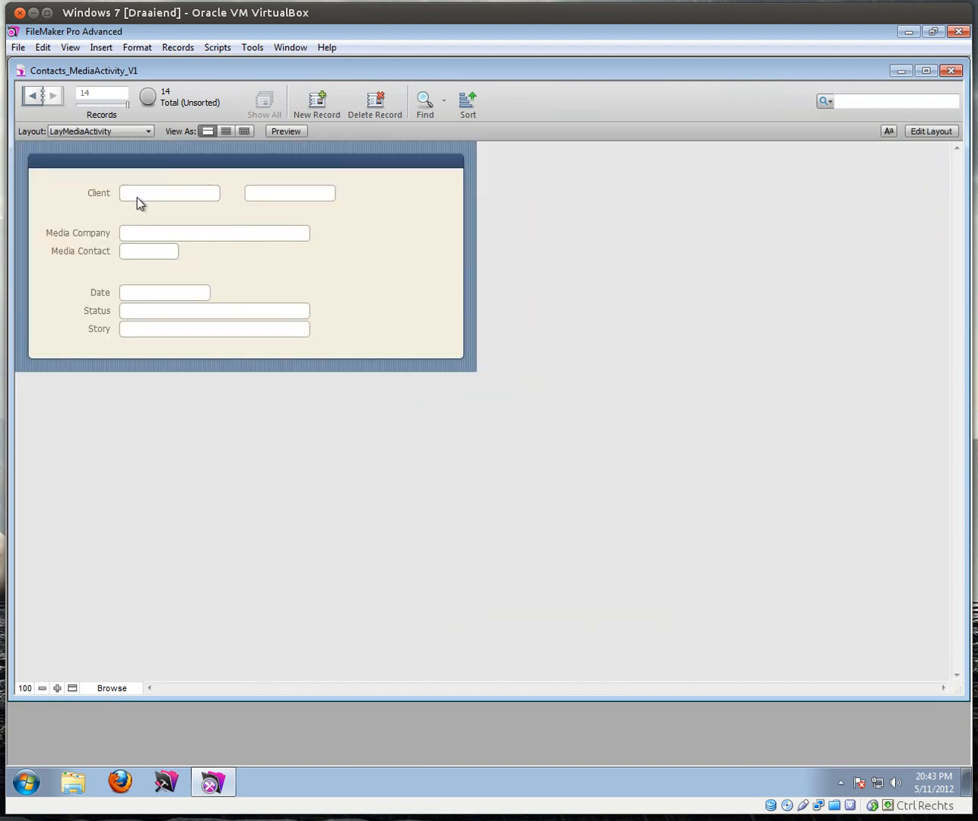
left_click(18, 47)
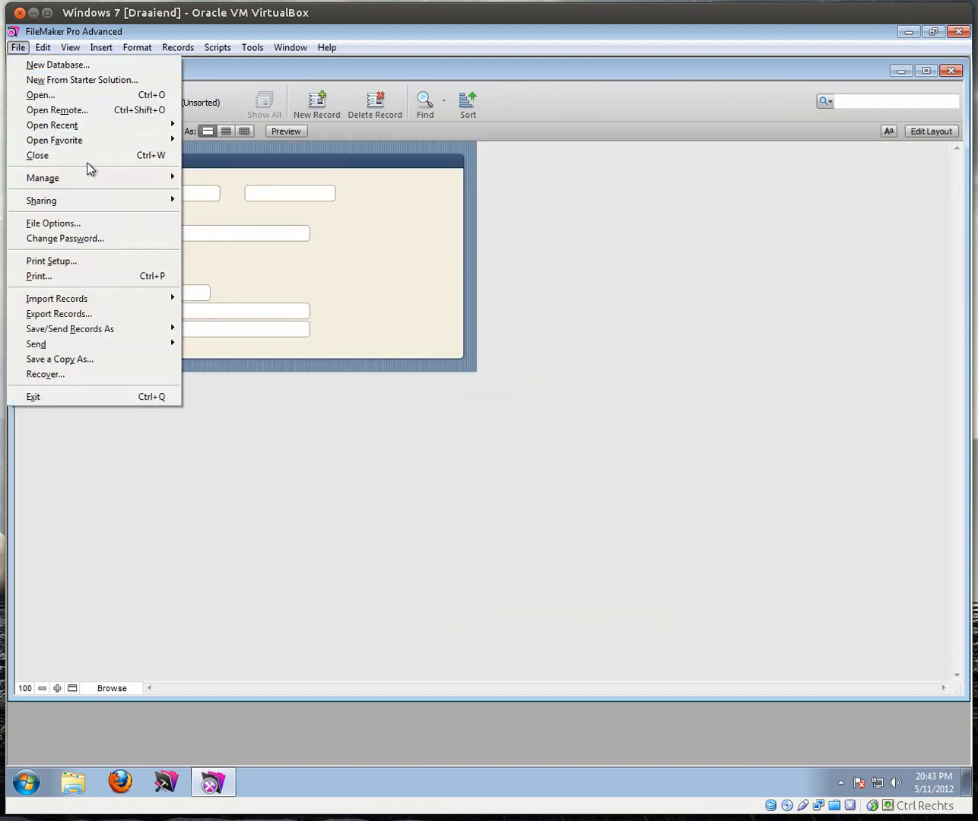
Step: In Manage Database's Relationships graph, widen the MediaActivity occurrence to show all field names
mouse_move(176, 179)
left_click(212, 180)
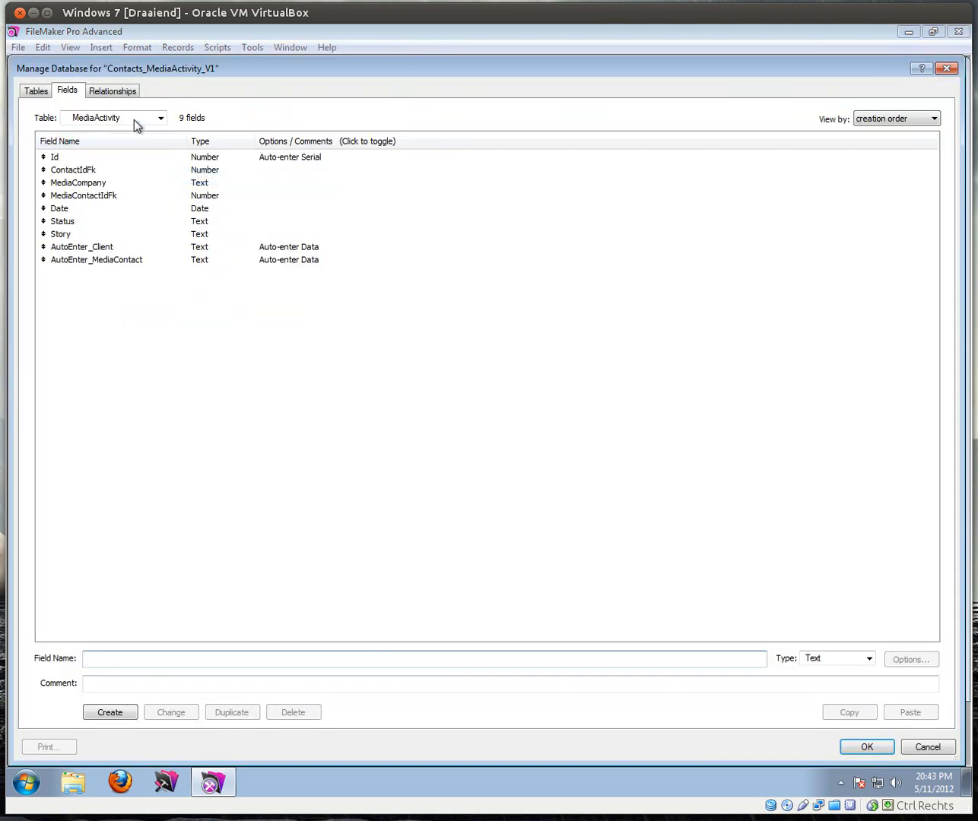
left_click(117, 91)
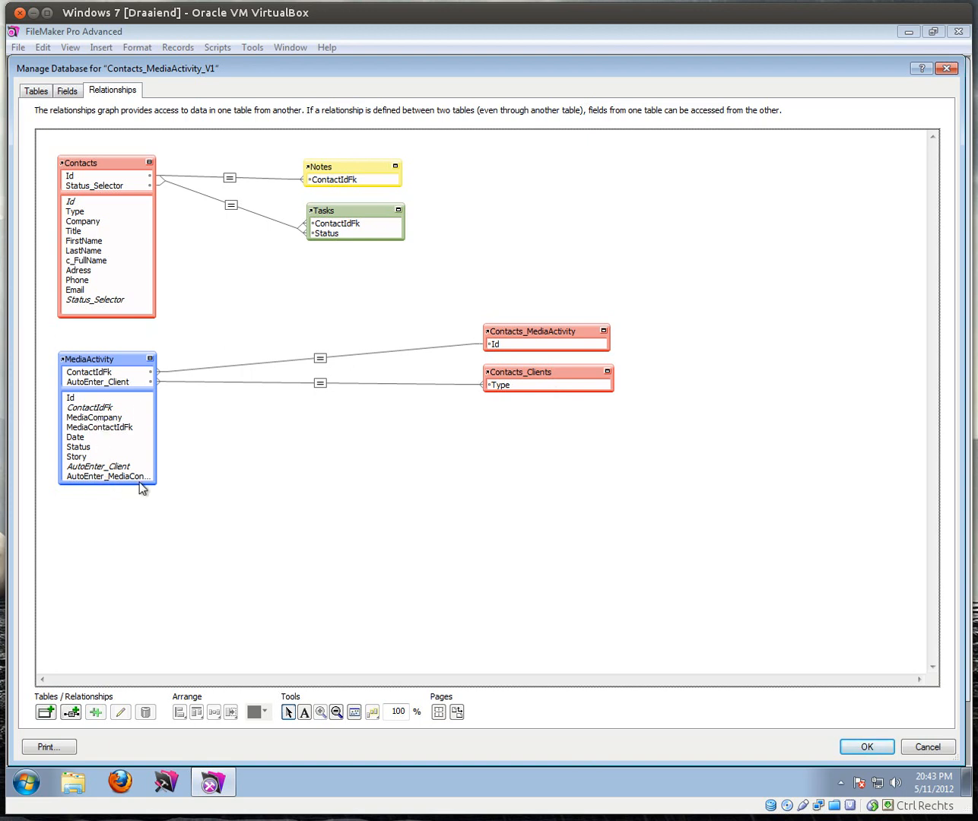
left_click_drag(156, 460, 159, 539)
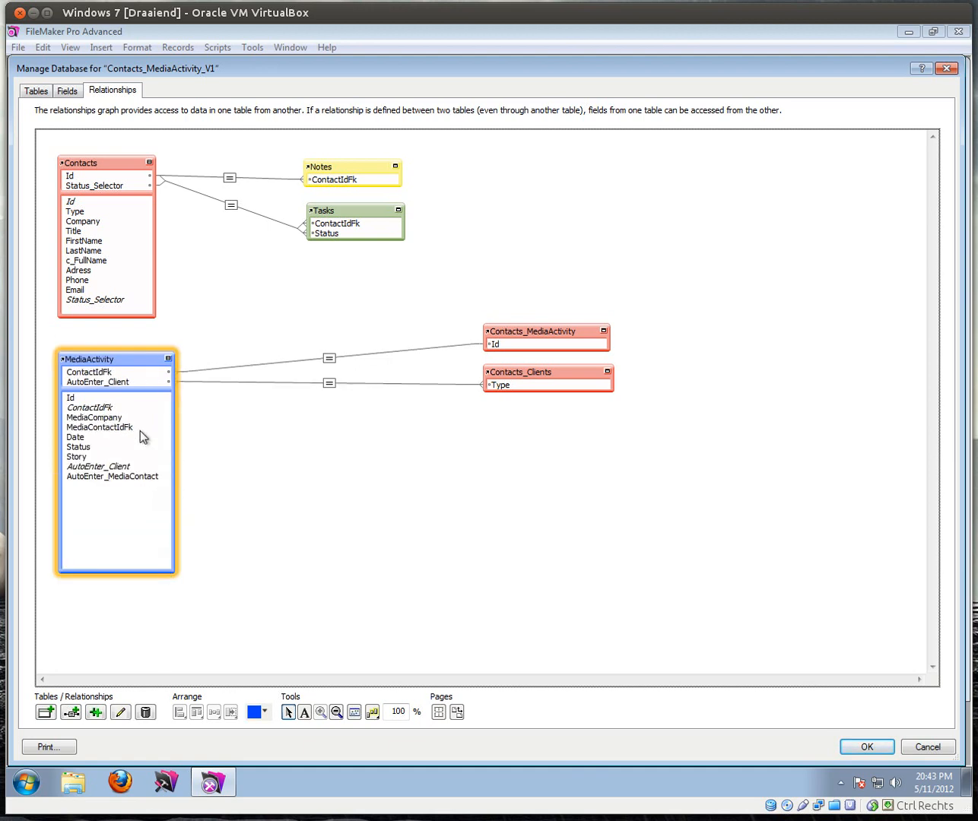
left_click(104, 176)
Step: Duplicate the Contacts occurrence, position it lower, and rename it Contacts_MediaContacts
left_click(95, 713)
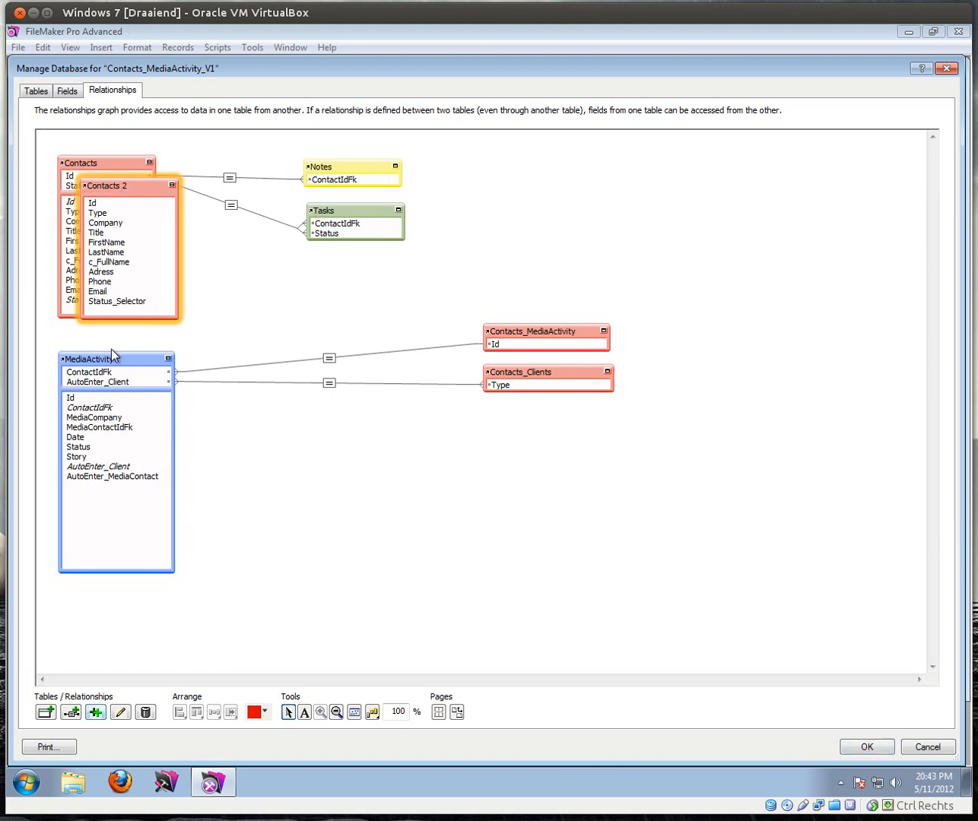
left_click_drag(121, 190, 327, 396)
left_click_drag(489, 486, 464, 465)
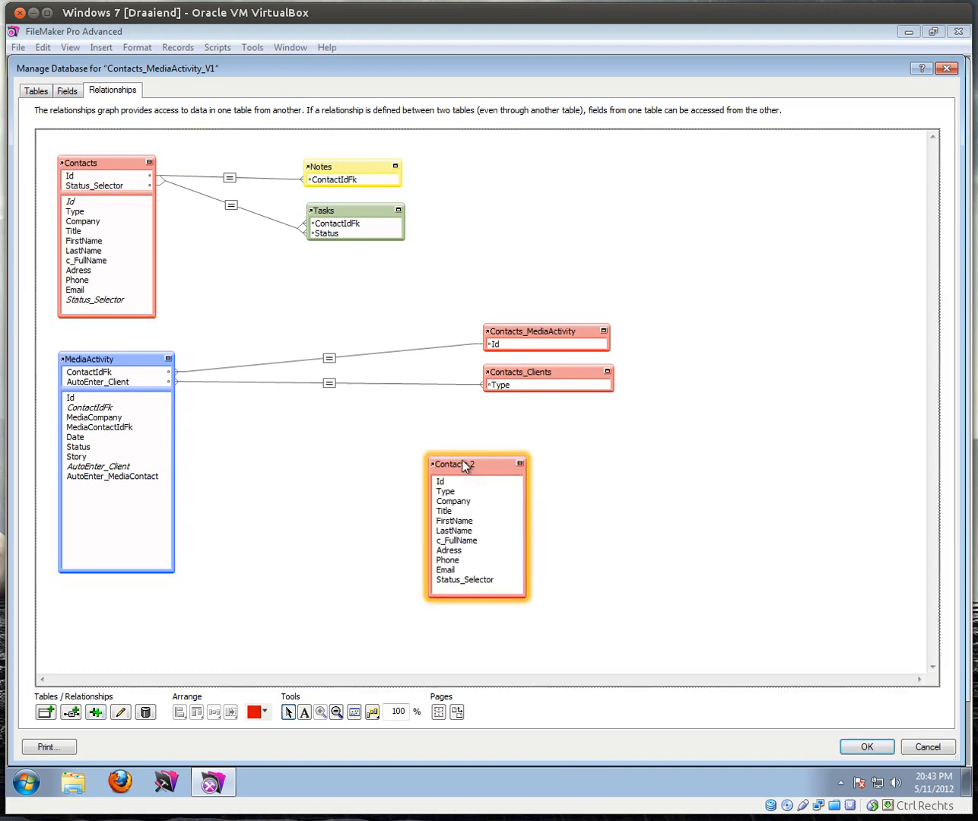
double_click(463, 463)
left_click(457, 564)
key("BackSpace")
type("_MediaContacts")
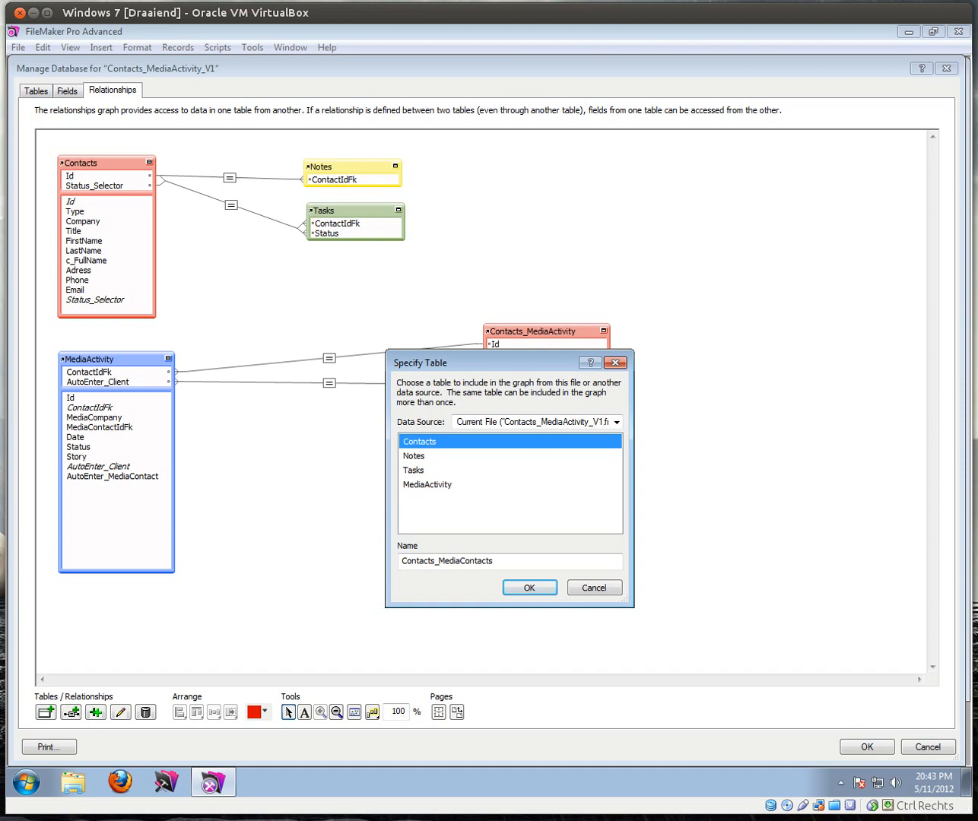
key("Return")
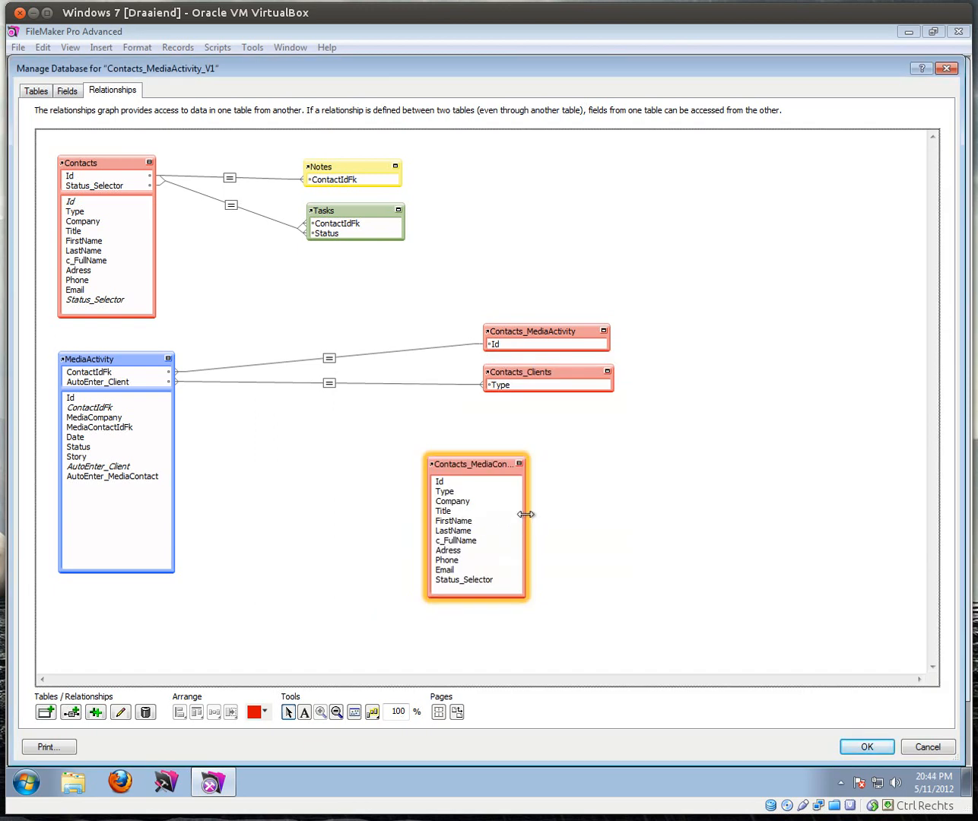
left_click_drag(532, 515, 563, 511)
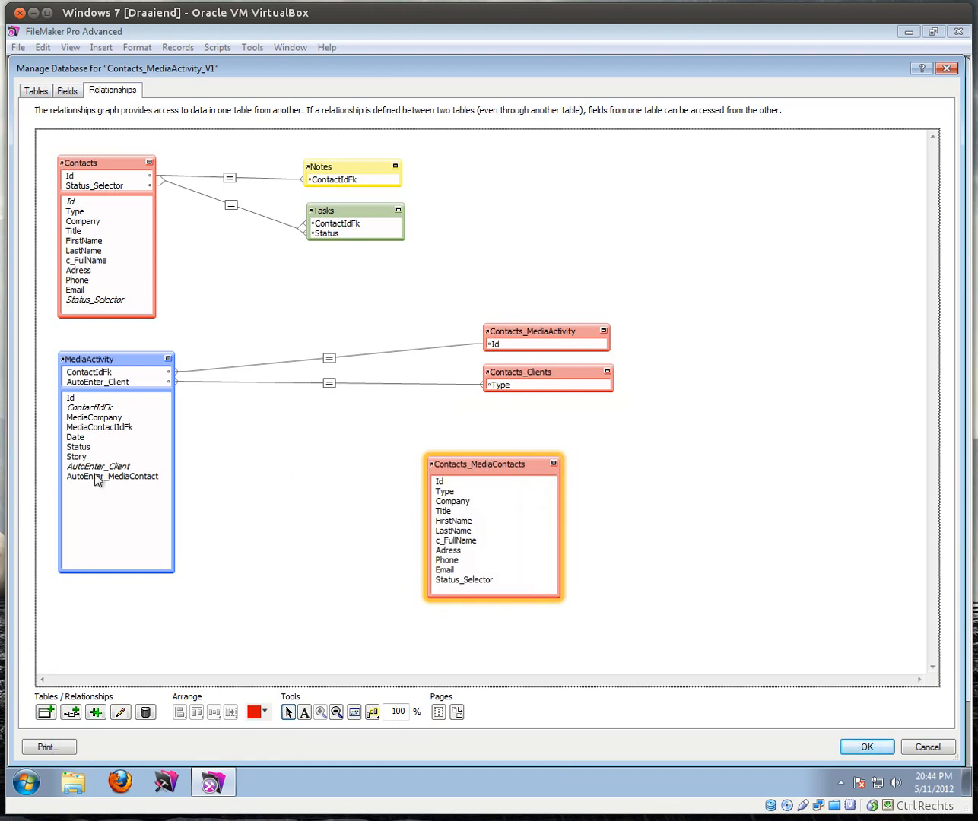
Step: Link AutoEnter_MediaContact to Contacts_MediaContacts::Type, collapse it beside Contacts_Clients, and save
left_click_drag(130, 477, 440, 494)
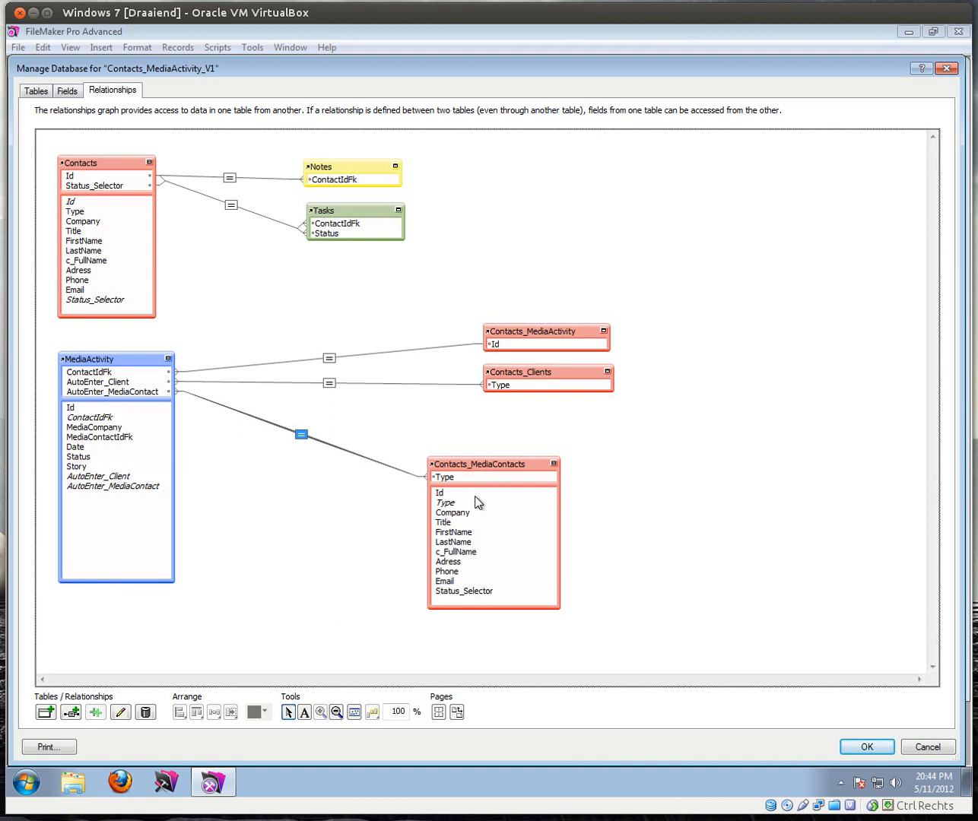
left_click(555, 465)
left_click_drag(510, 459, 573, 420)
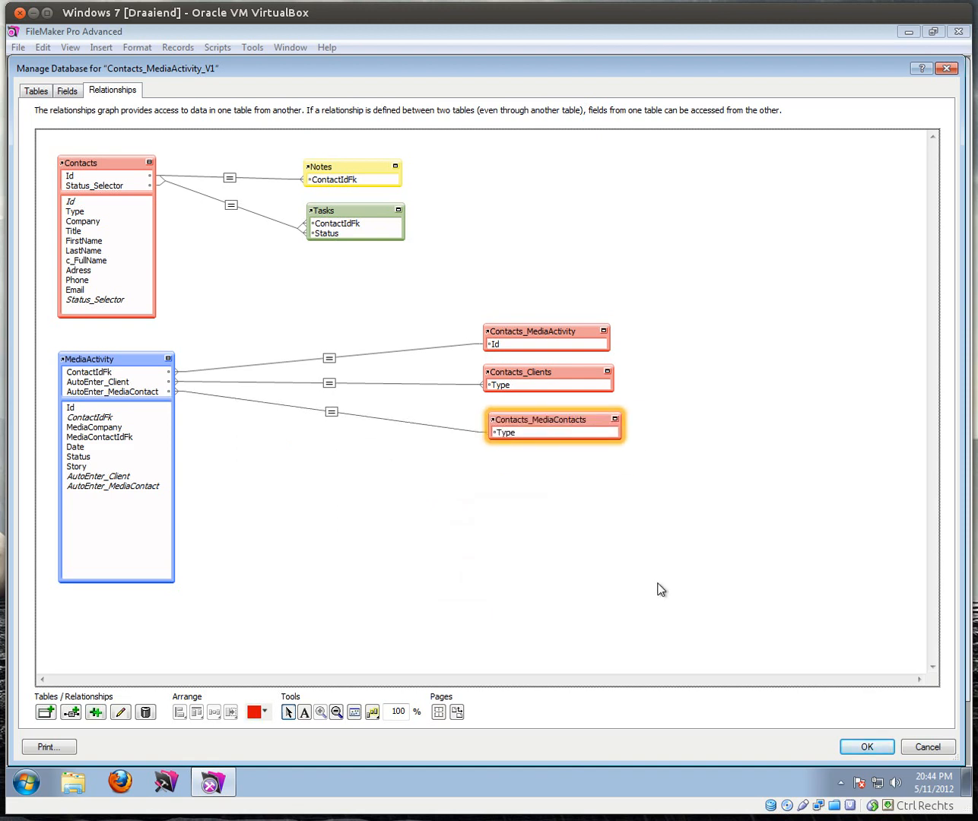
left_click(860, 747)
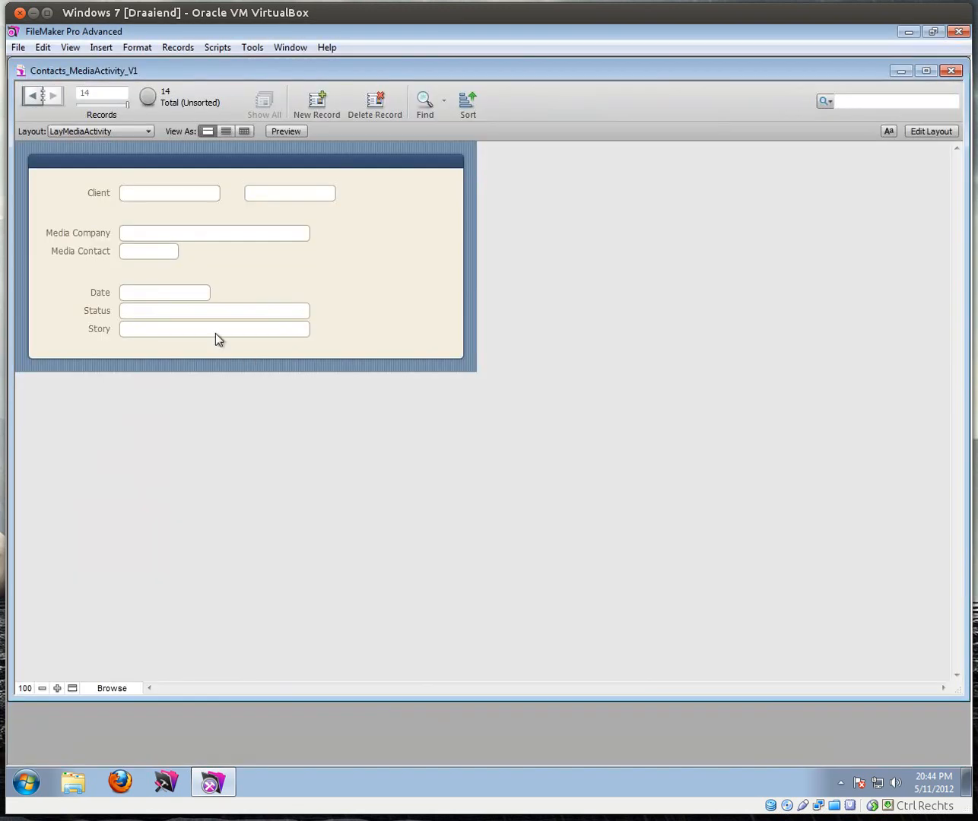
Step: Set the Media Company field's control style to Drop-down list in the Inspector
left_click(914, 133)
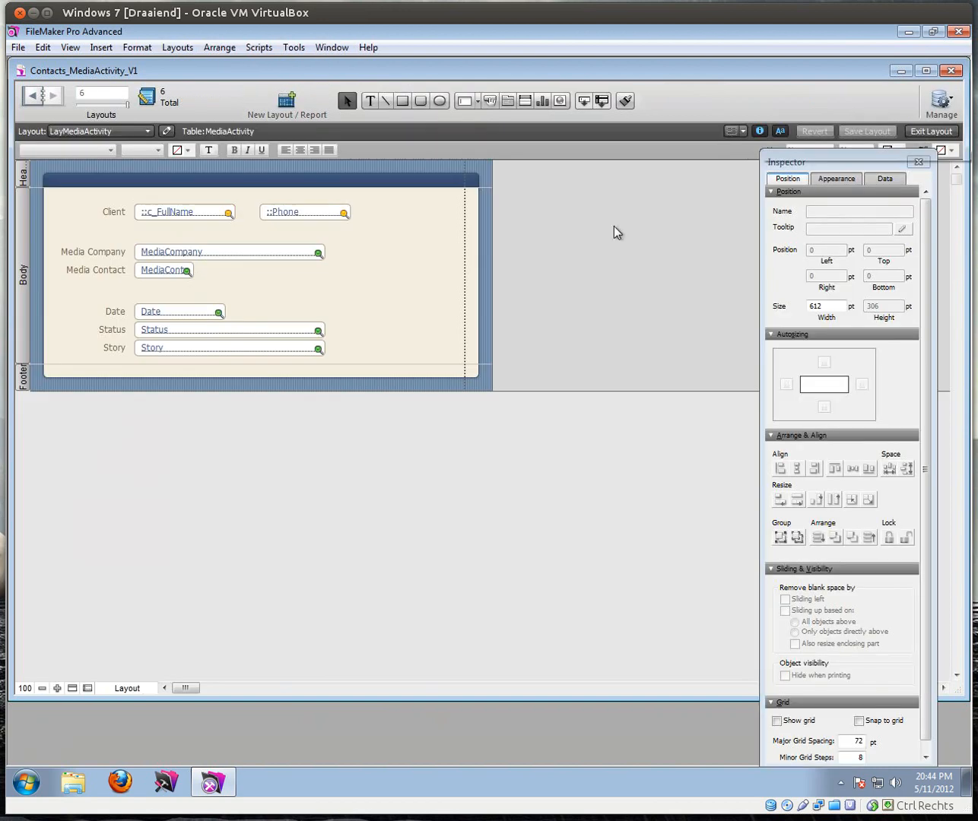
left_click(168, 254)
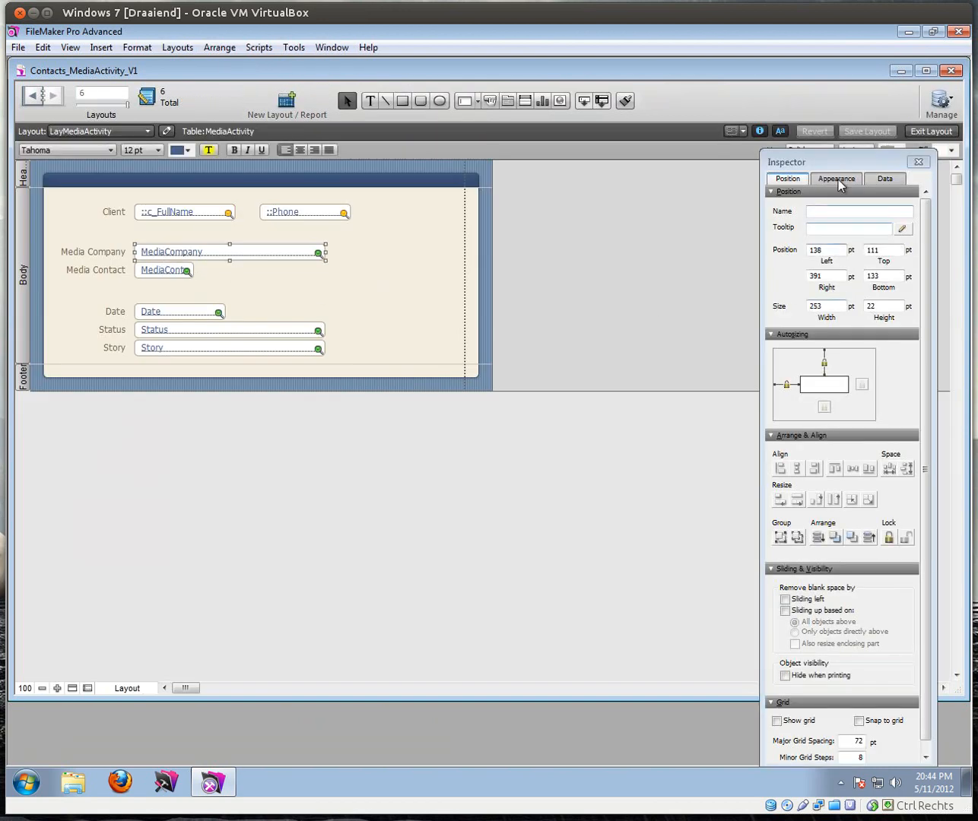
left_click(878, 180)
left_click(880, 254)
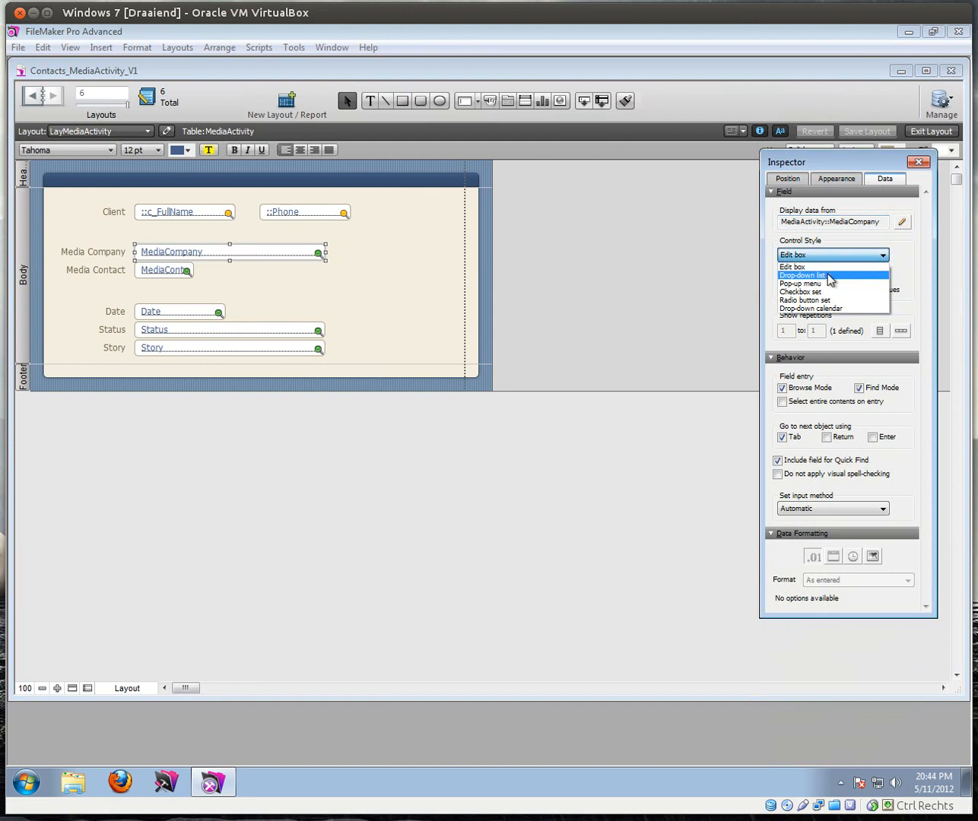
left_click(823, 281)
Step: Create a Media Companies value list from Contacts_MediaContacts::Company, apply it, and browse records
left_click(901, 278)
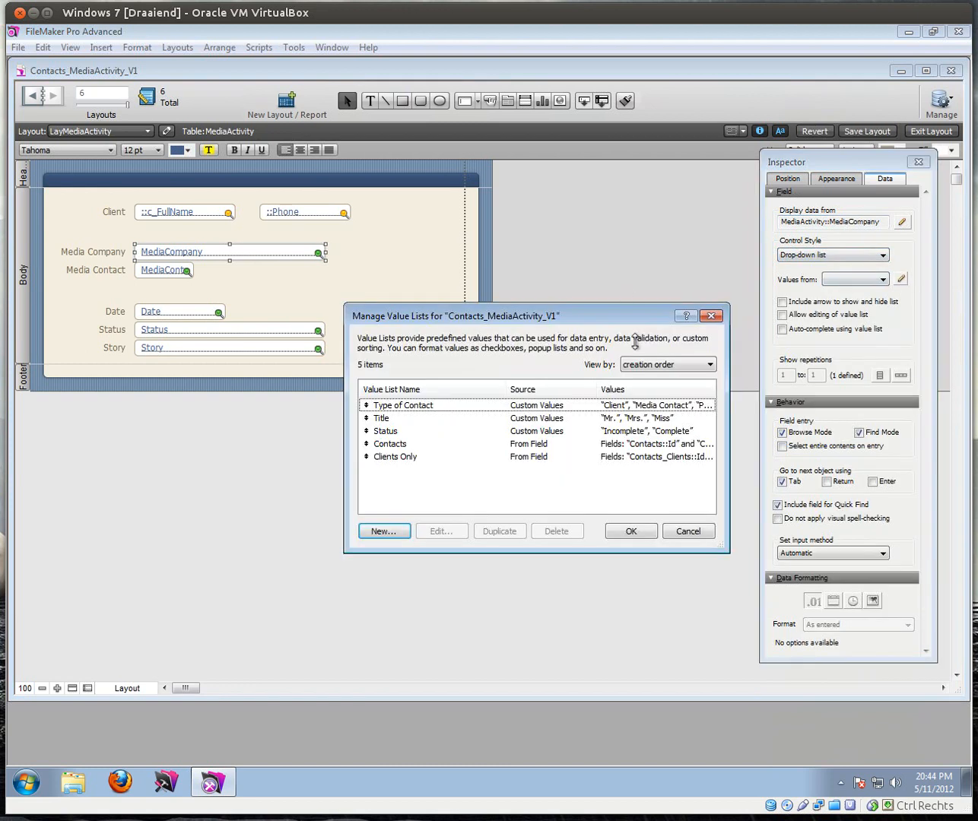
left_click(402, 538)
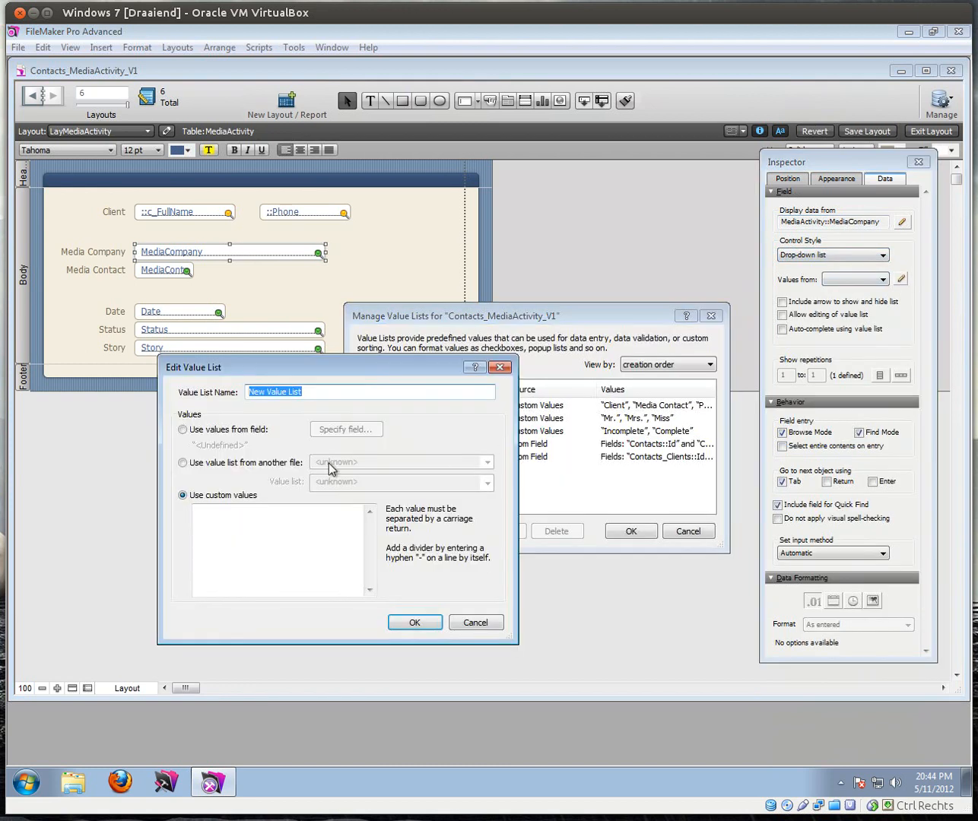
type("Media Companies")
left_click(221, 429)
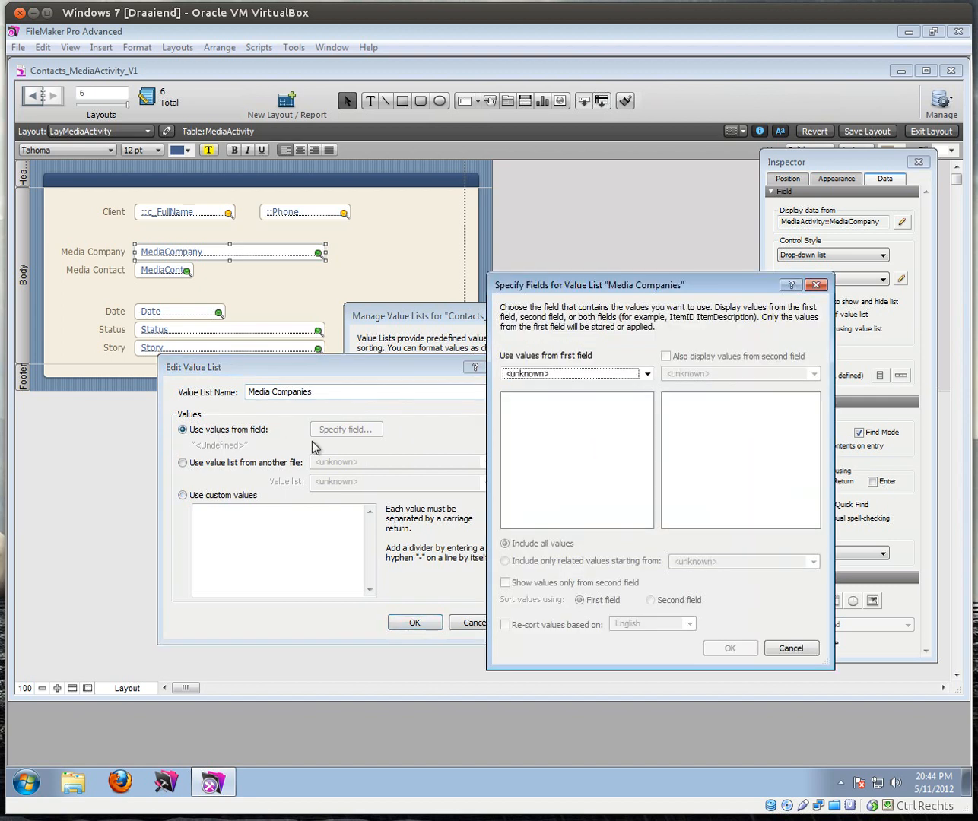
left_click(567, 374)
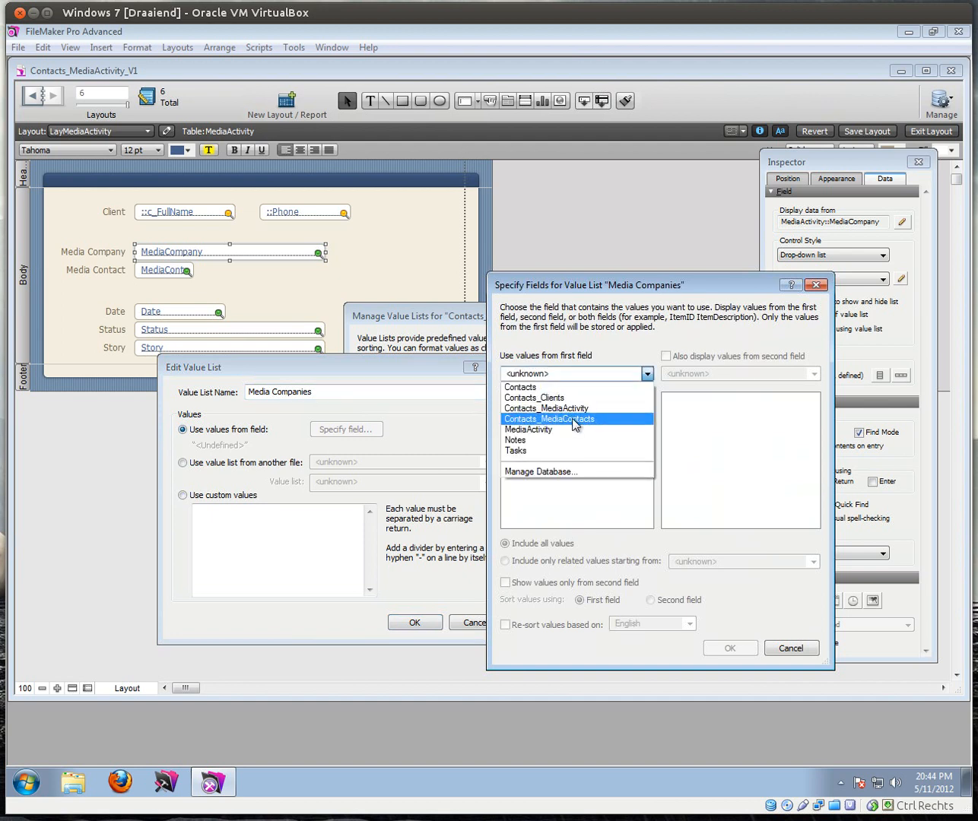
left_click(579, 420)
left_click(584, 401)
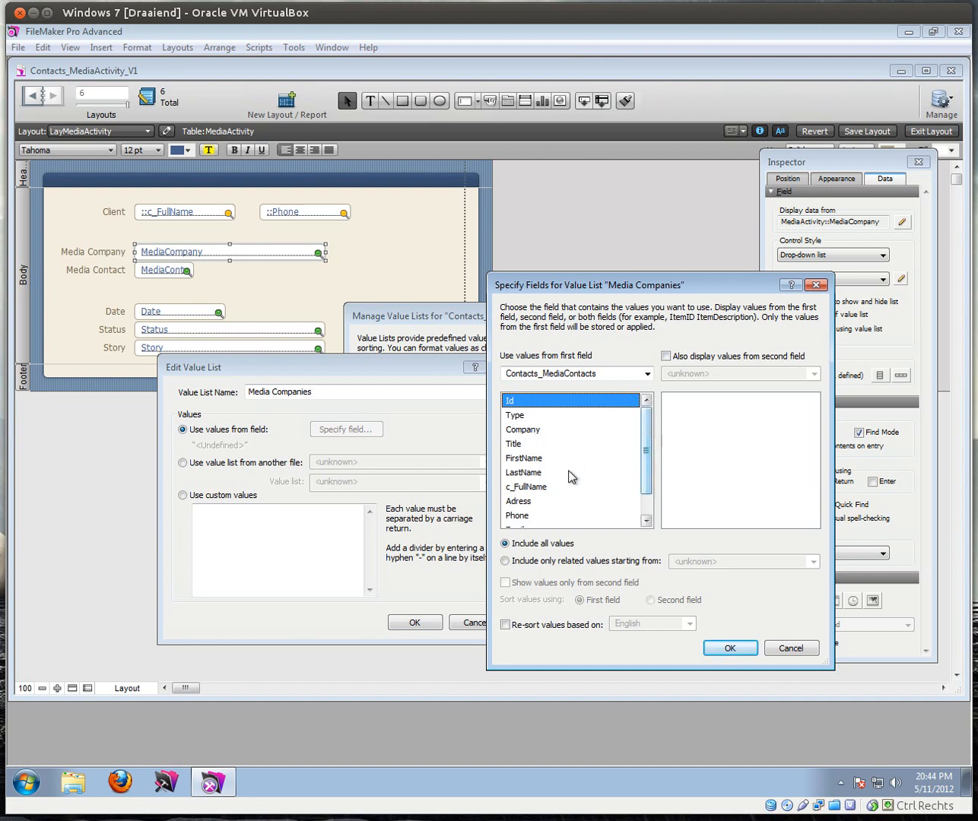
left_click(524, 428)
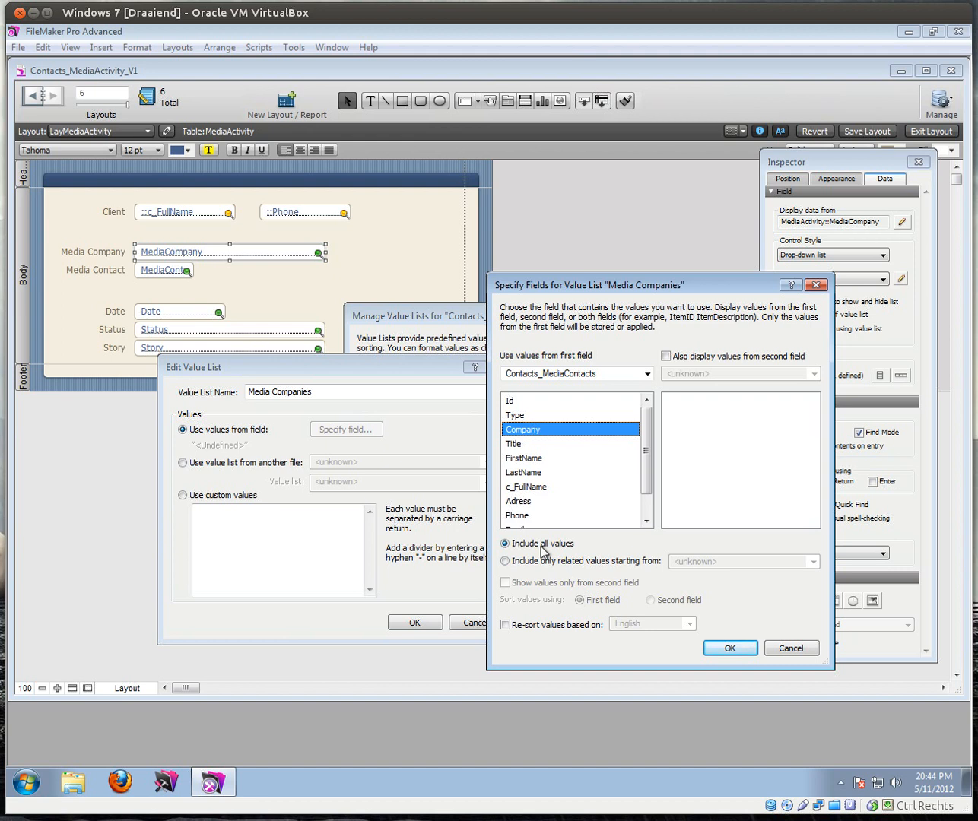
left_click(743, 651)
left_click(413, 622)
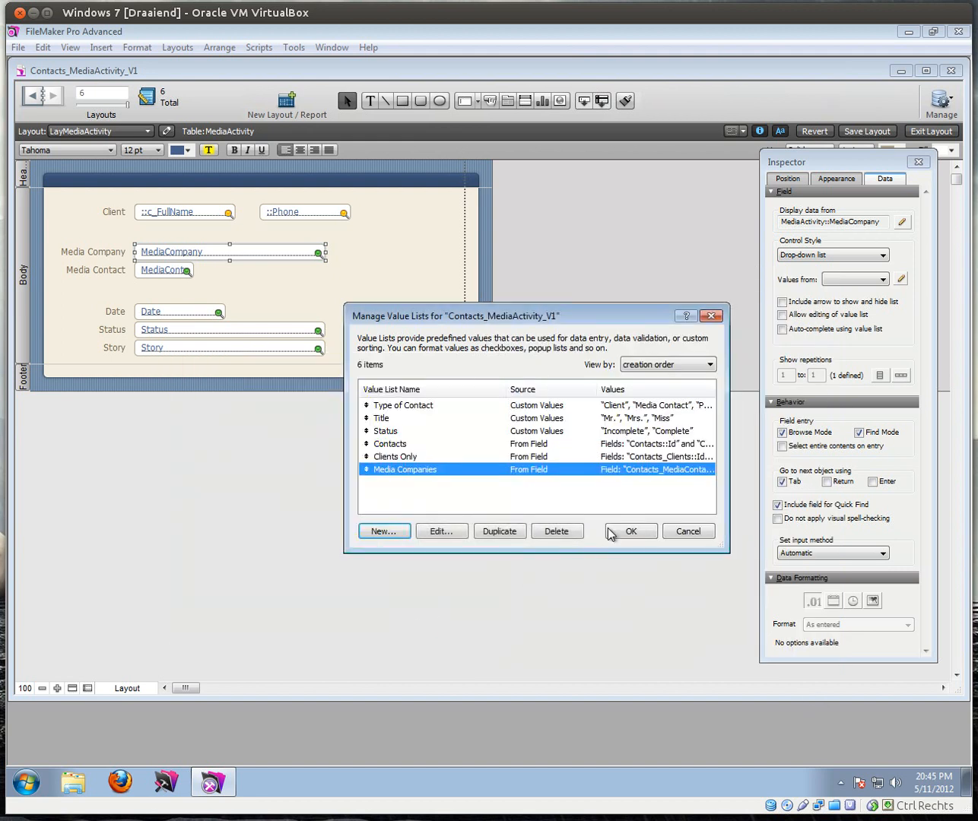
left_click(629, 531)
left_click(930, 130)
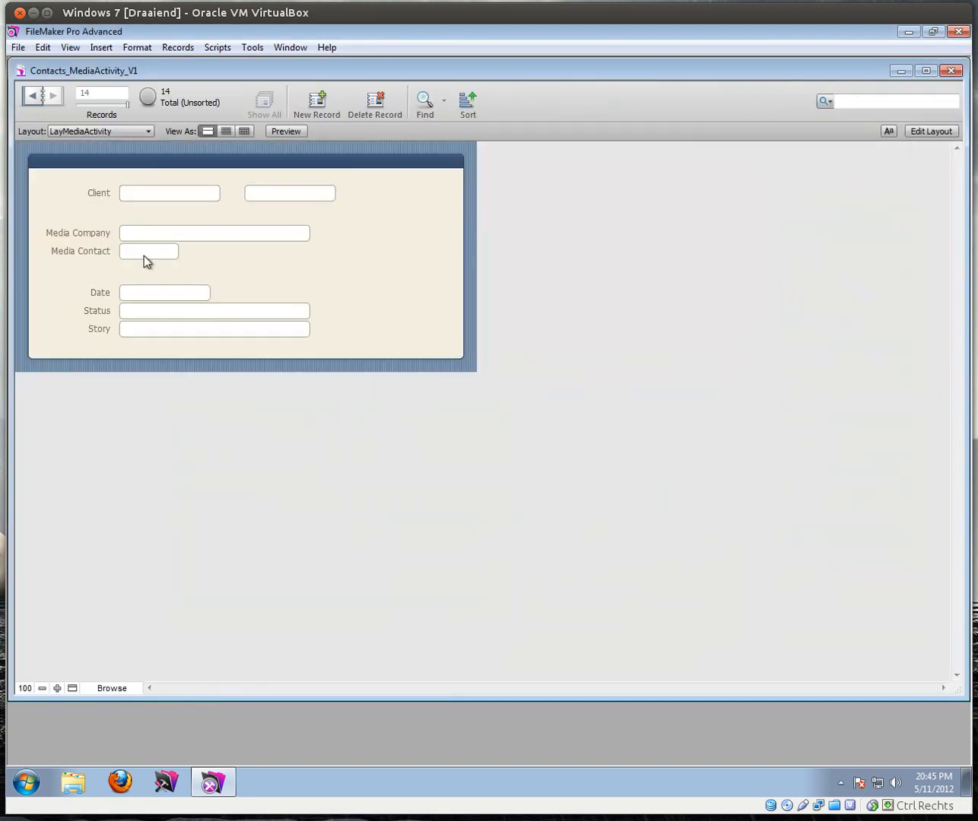
Step: Check the Media Company choices, then create a new Media Contact record on LayContact
left_click(149, 237)
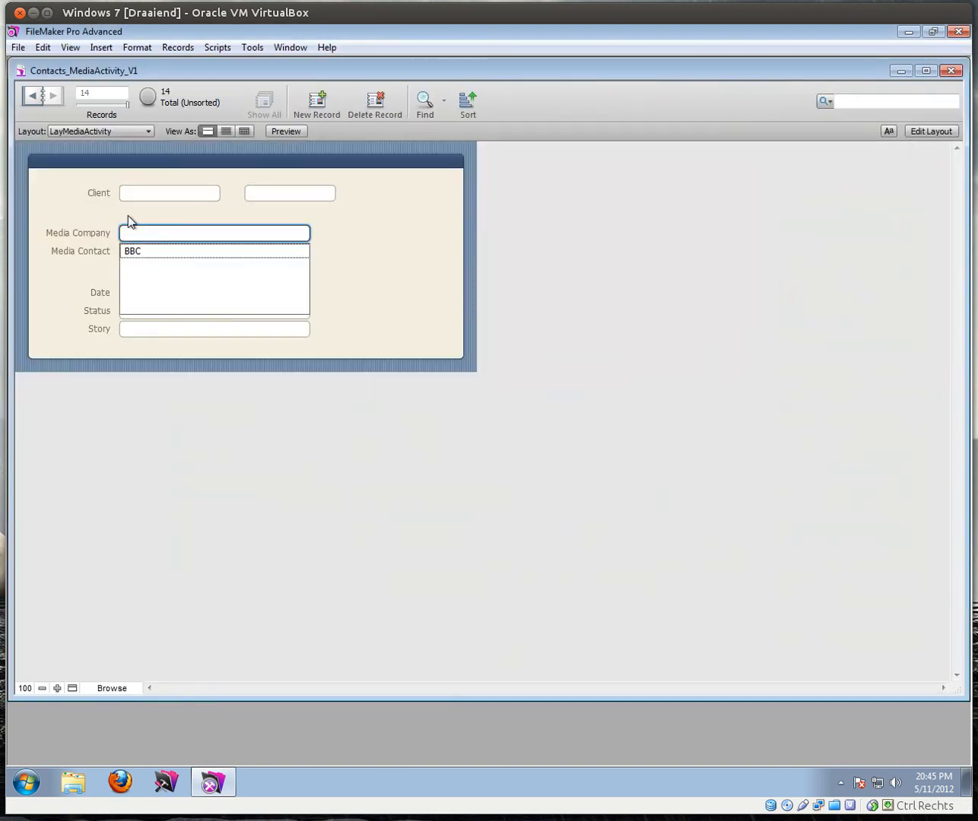
left_click(128, 212)
left_click(78, 130)
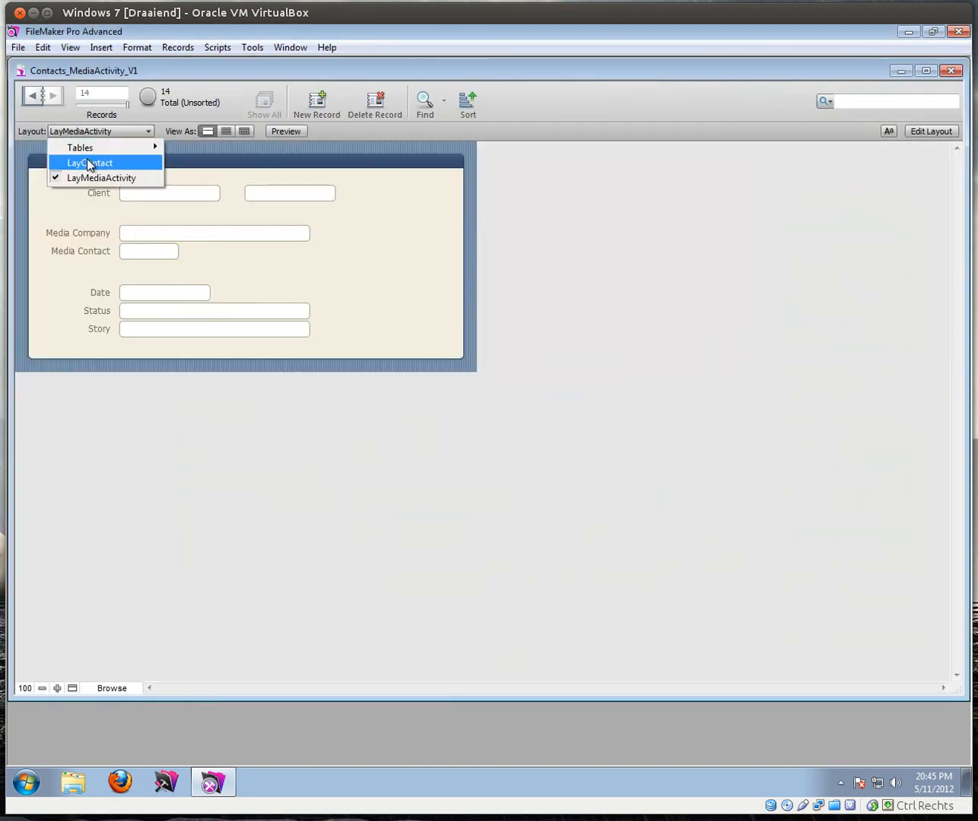
left_click(88, 161)
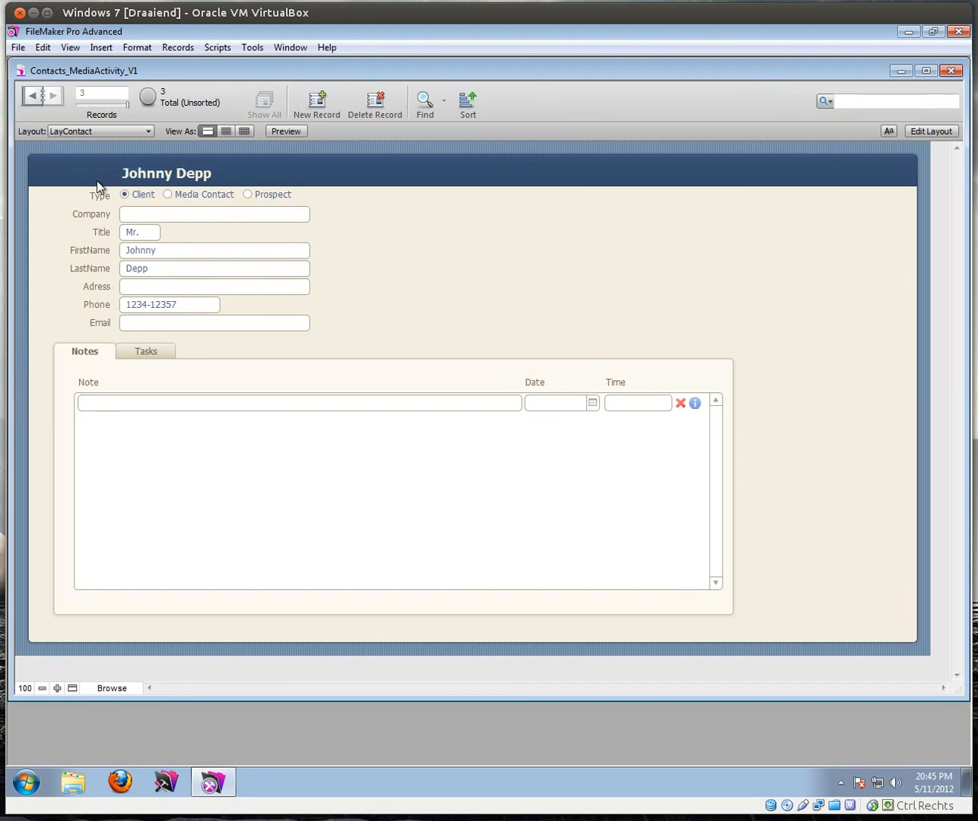
left_click(313, 99)
left_click(168, 195)
Step: Enter company HBO, title Mr., and the contact's first and last name
left_click(148, 217)
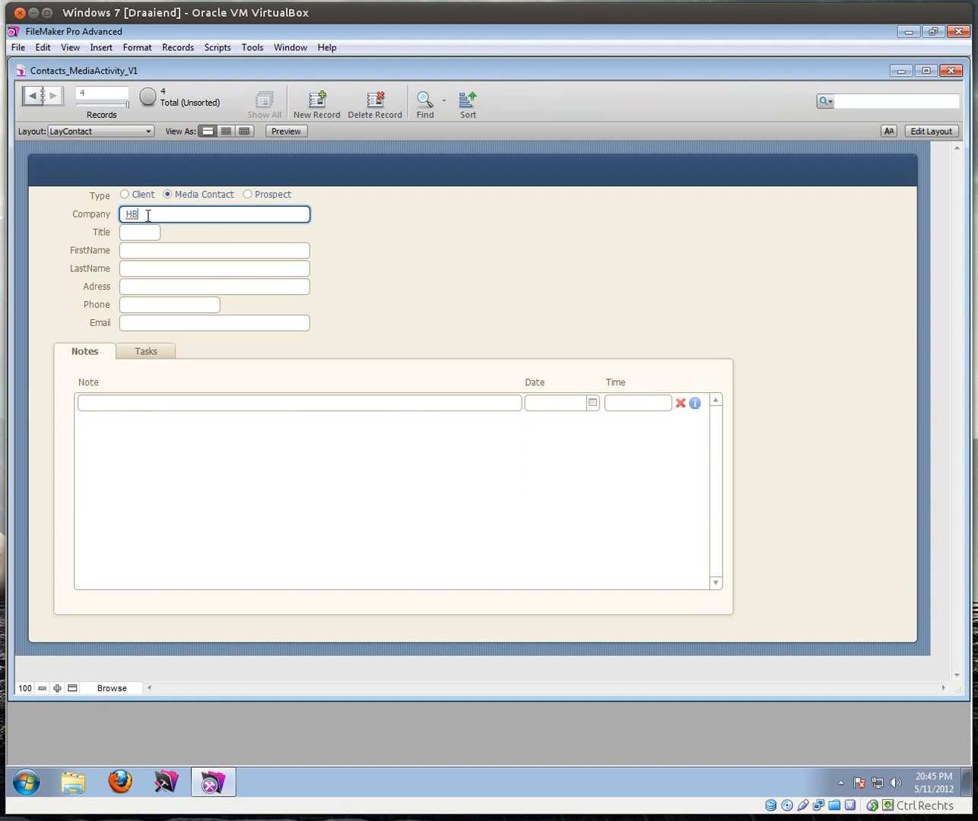
key("Tab")
key("Escape")
type("Mr.")
left_click(138, 252)
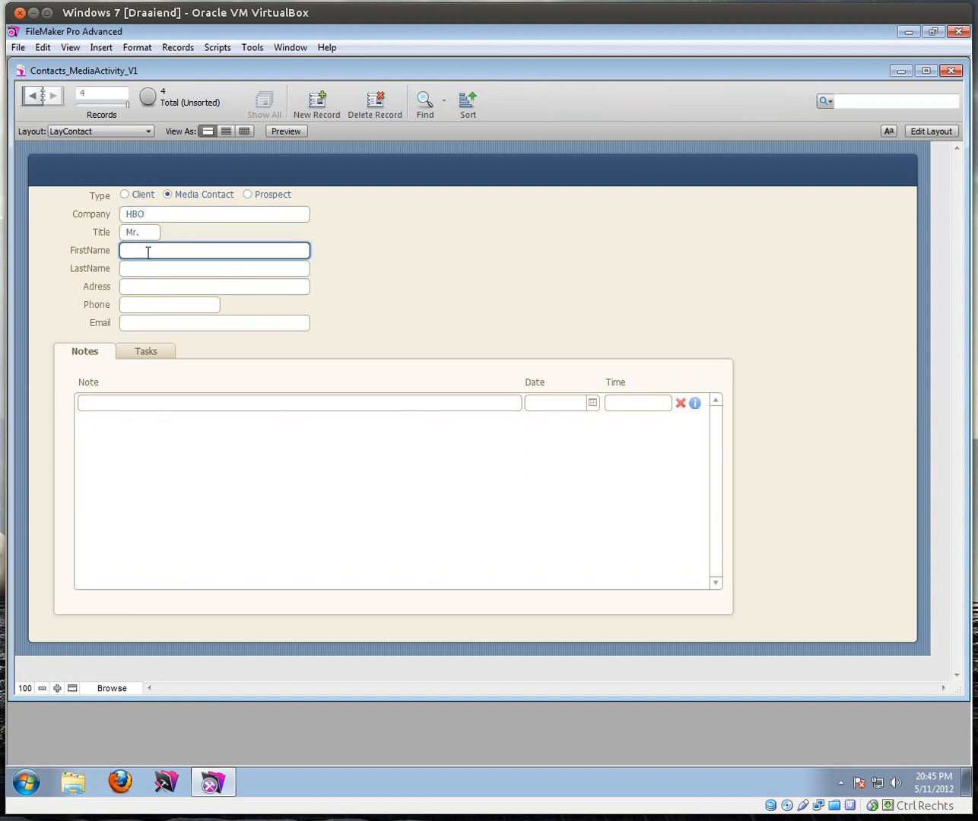
key("Tab")
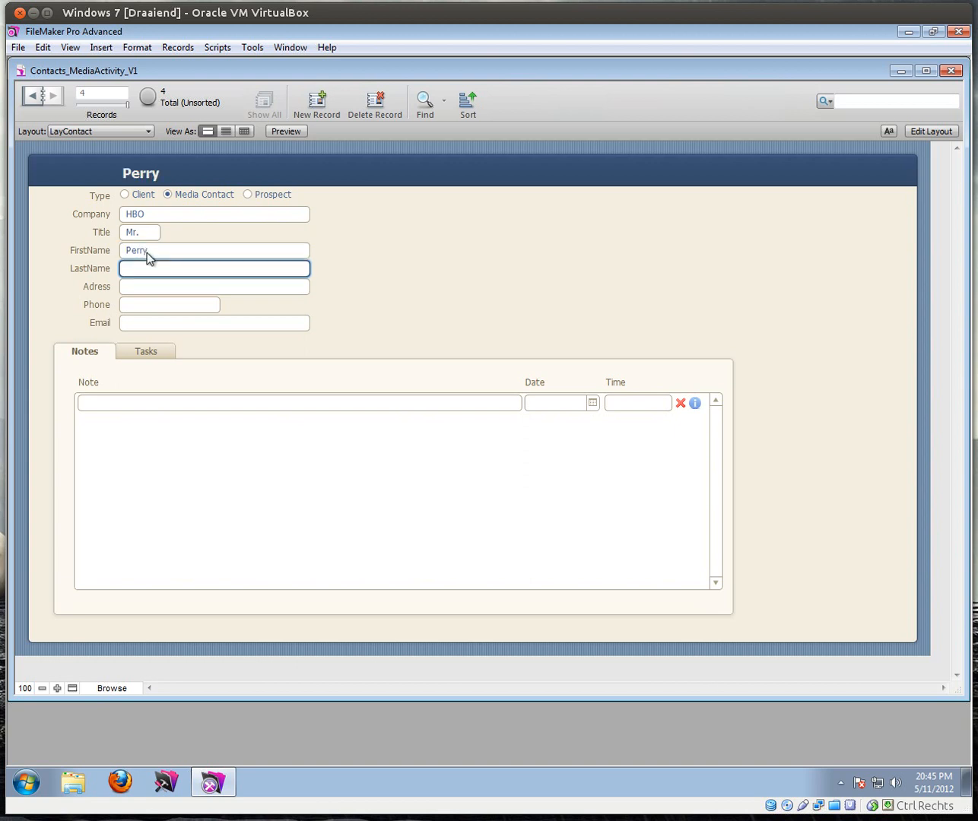
key("Return")
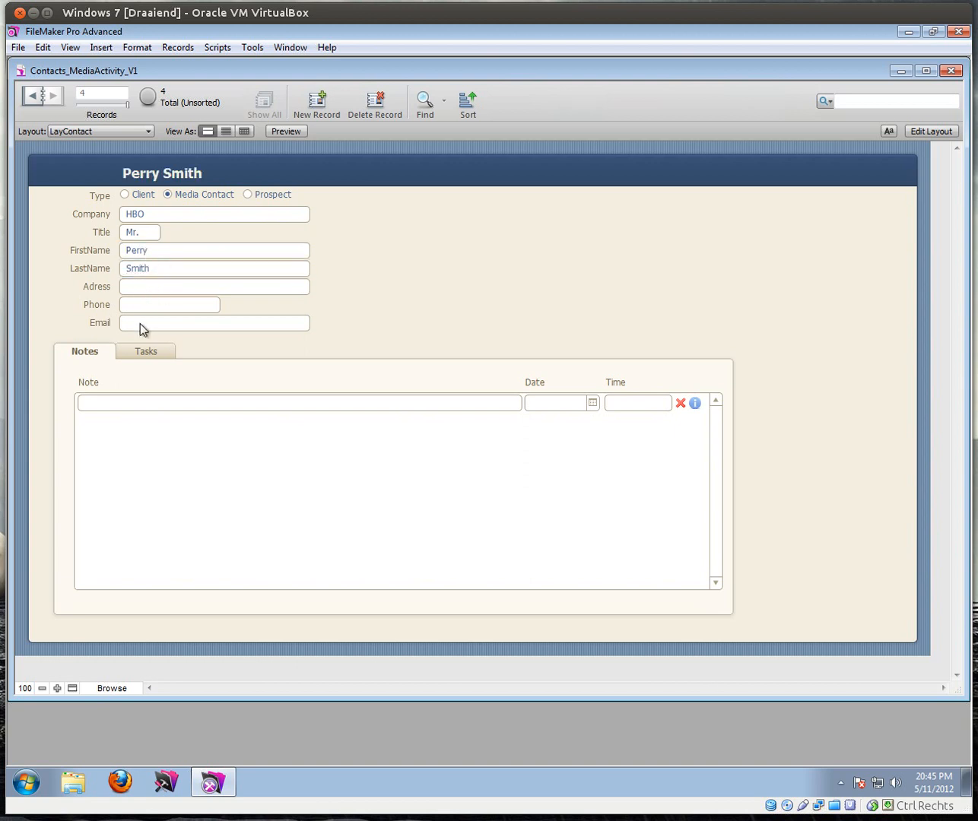
Step: Fill in the contact's address, phone and e-mail, commit, and return to LayMediaActivity
left_click(140, 288)
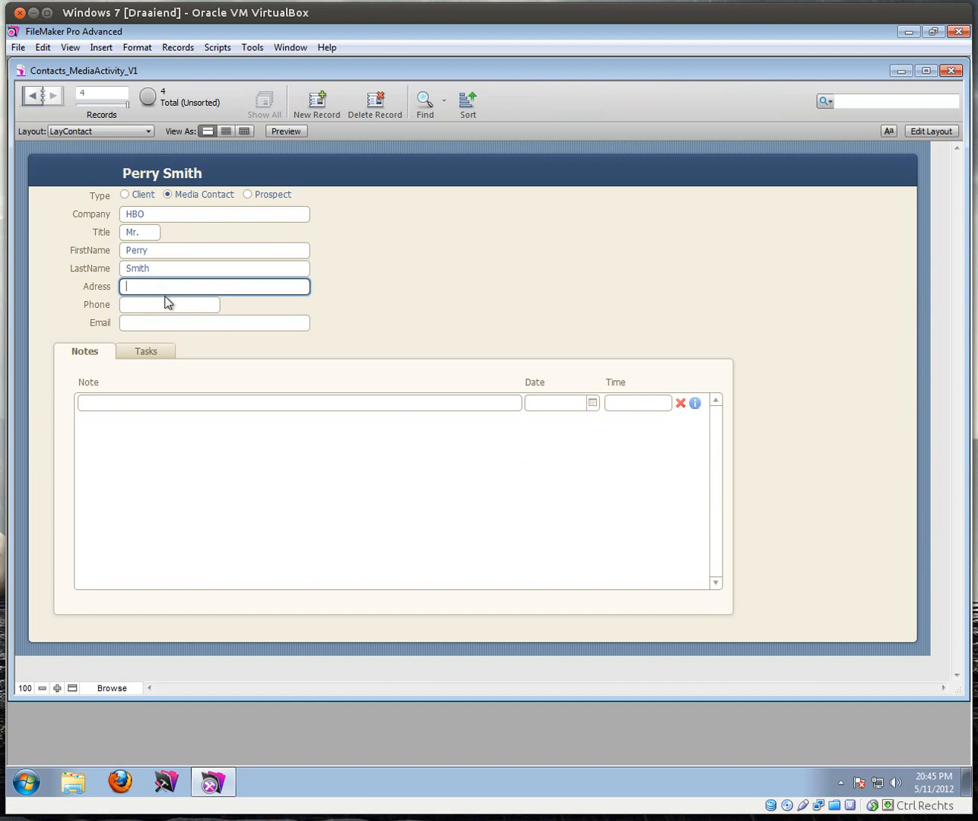
type("123 Huckleberry Road")
left_click(162, 308)
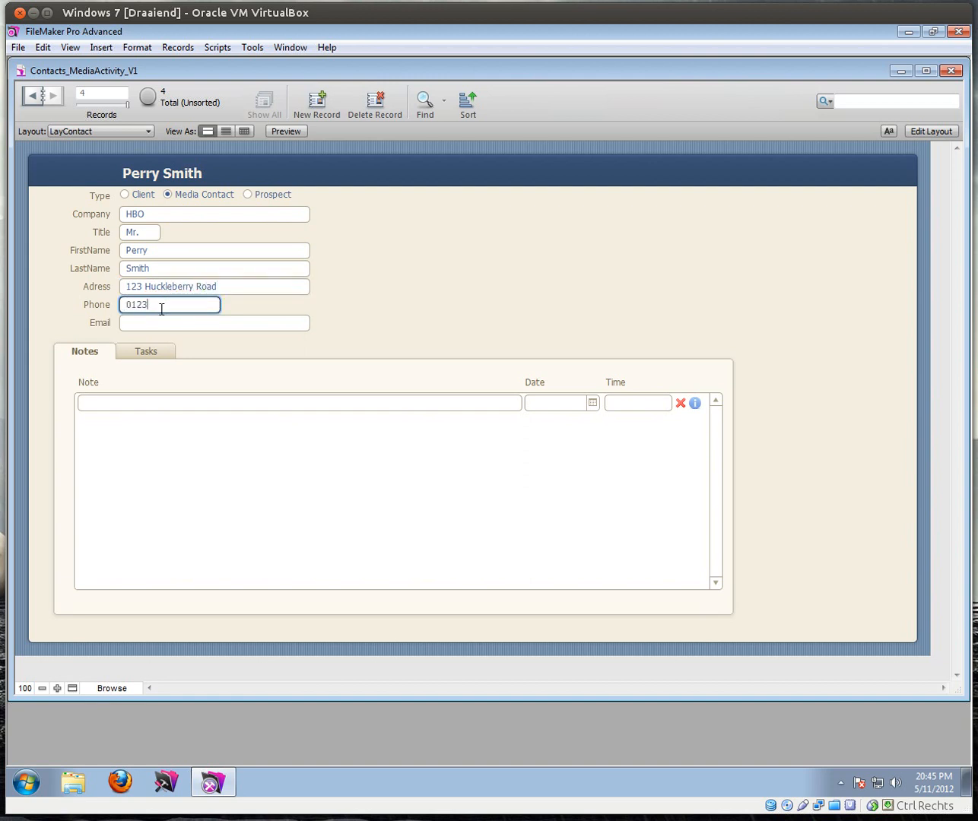
type("0123 / 4567")
left_click(134, 324)
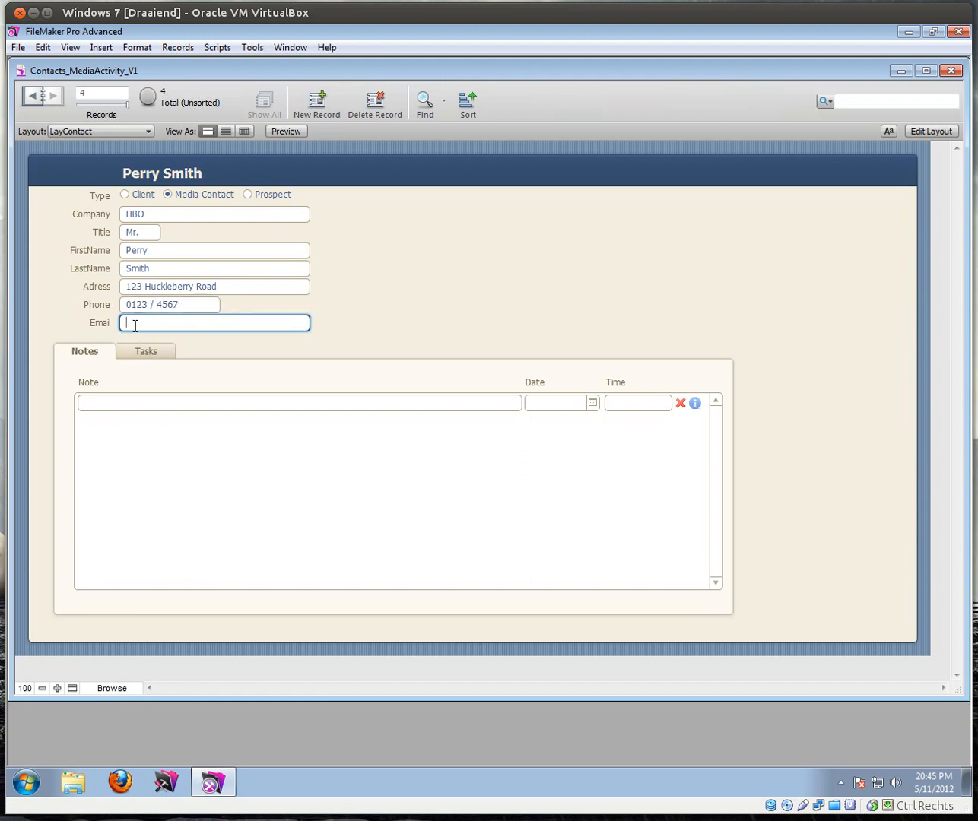
key("KP_Enter")
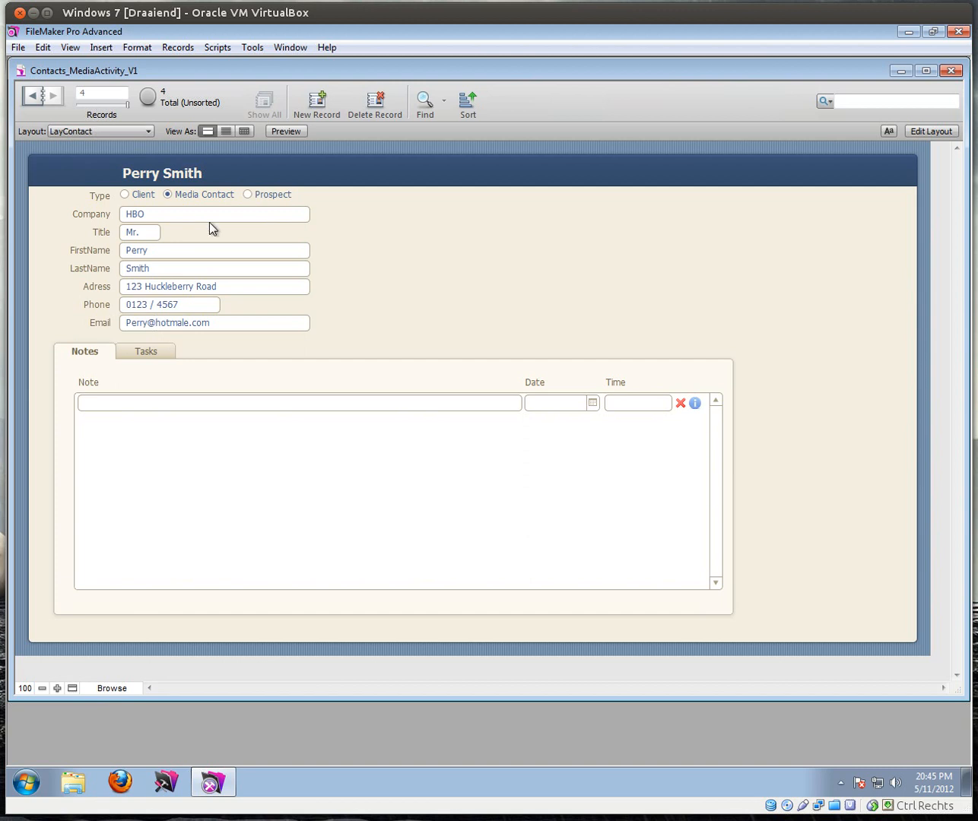
left_click(118, 133)
left_click(103, 177)
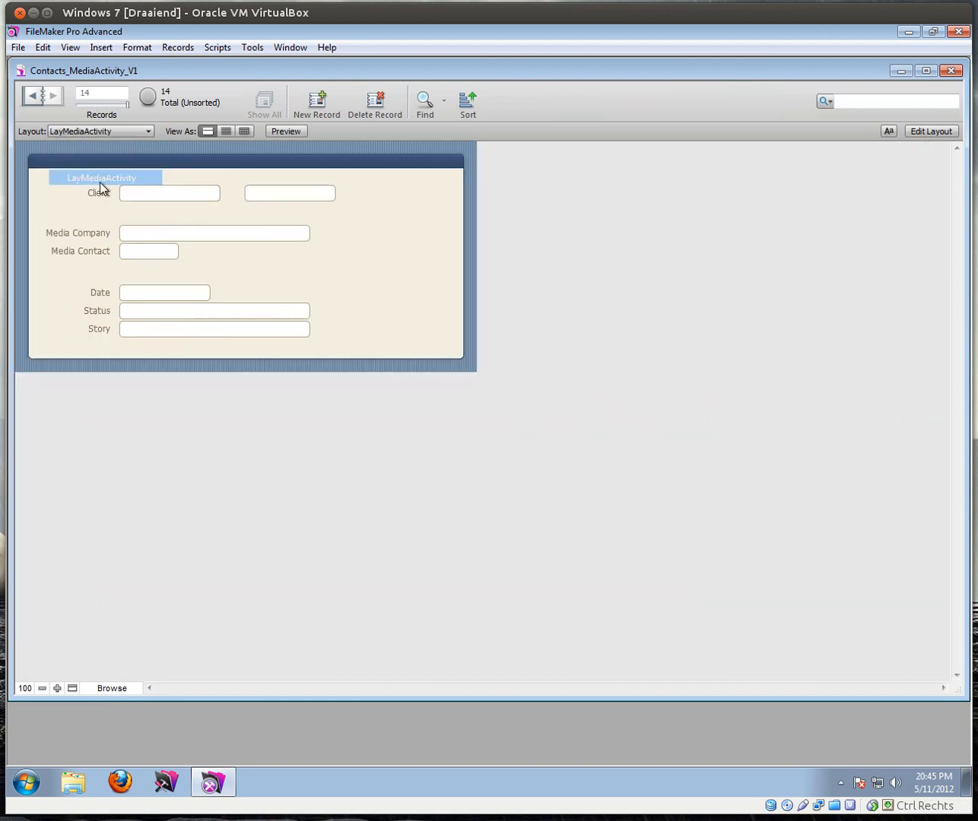
Step: Set the Media Company to BBC, replacing the initially chosen HBO
left_click(143, 236)
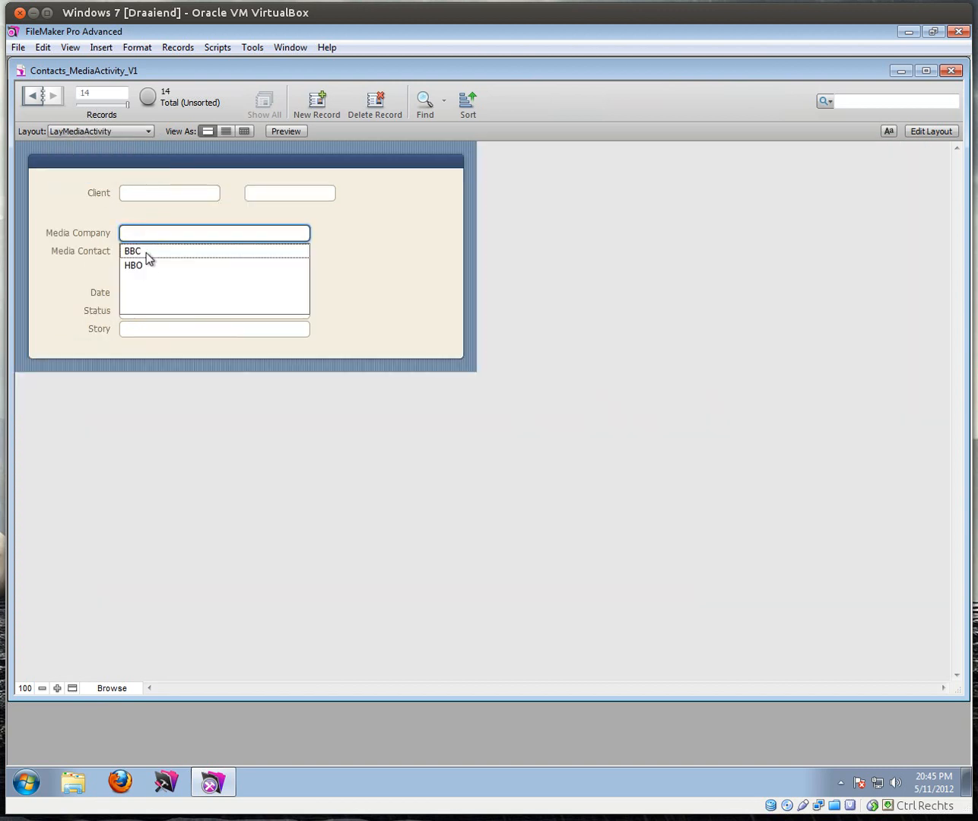
left_click(146, 265)
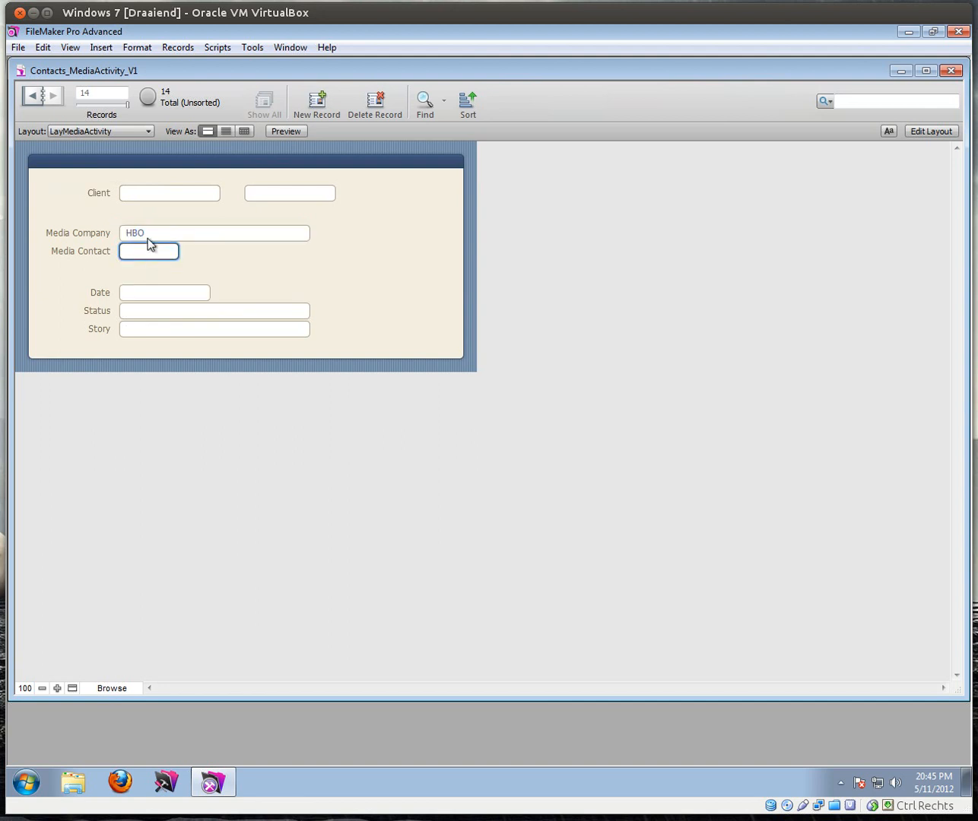
left_click(175, 239)
left_click(160, 249)
left_click(167, 215)
Step: Choose the client from the Client list so their phone fills in, then move to Media Contact
left_click(142, 194)
left_click(147, 215)
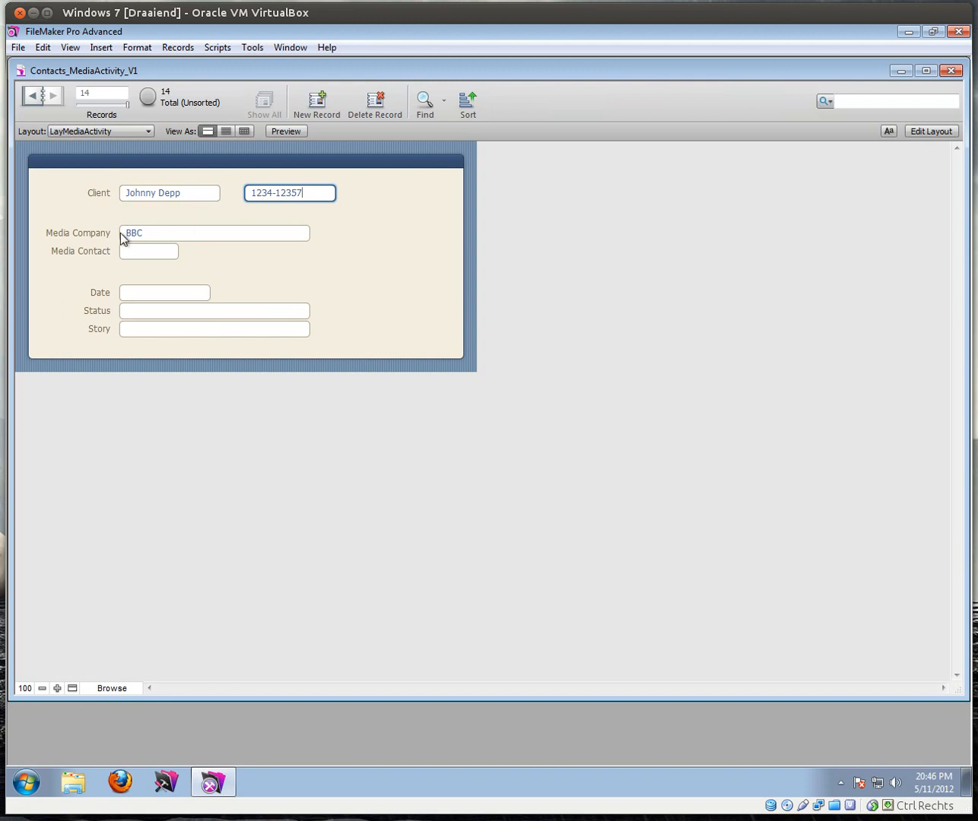
left_click(130, 253)
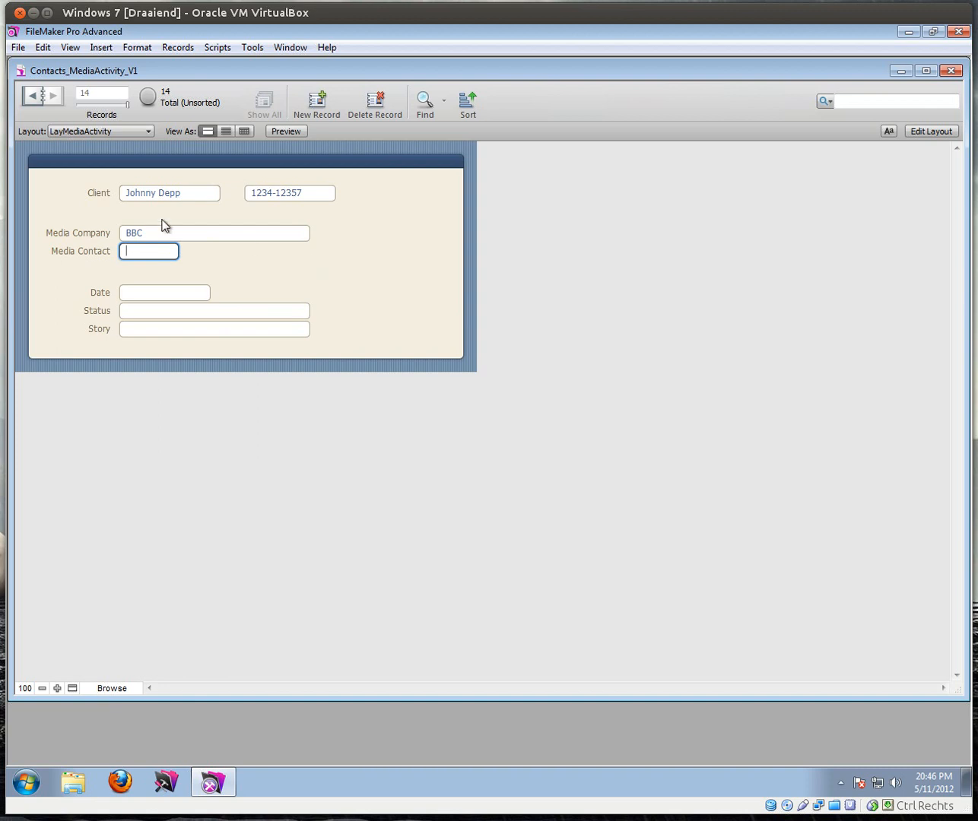
Step: Bring up the Manage Database Relationships tab for Contacts_MediaActivity_V1
left_click(19, 47)
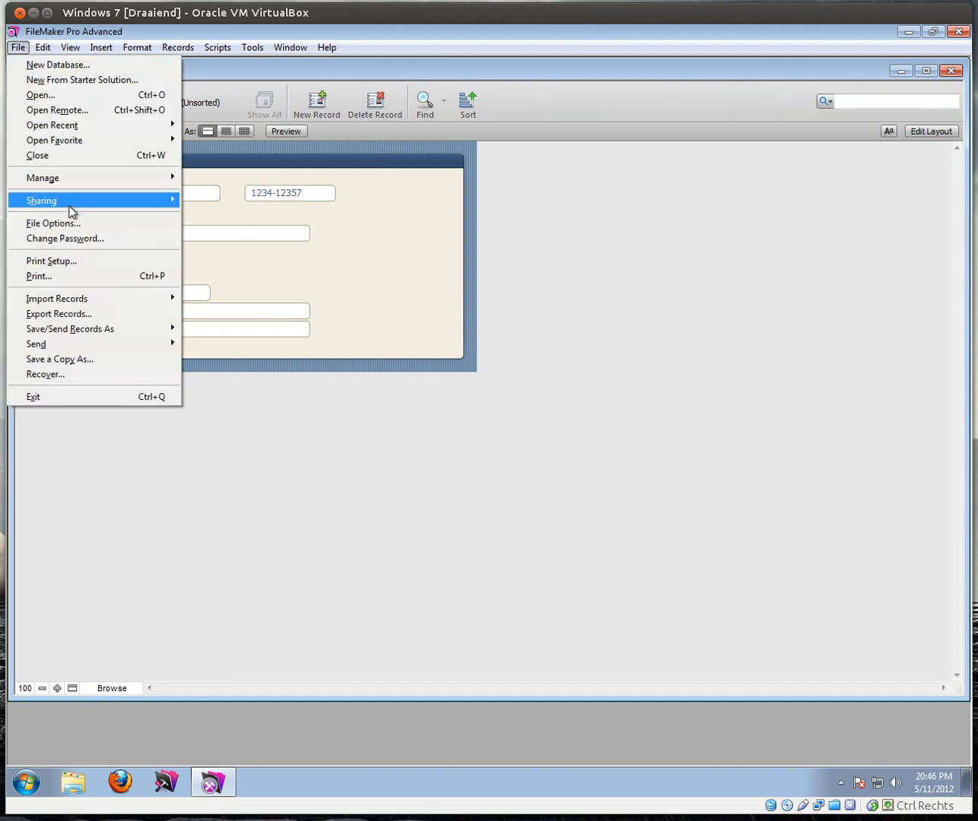
mouse_move(148, 183)
left_click(224, 178)
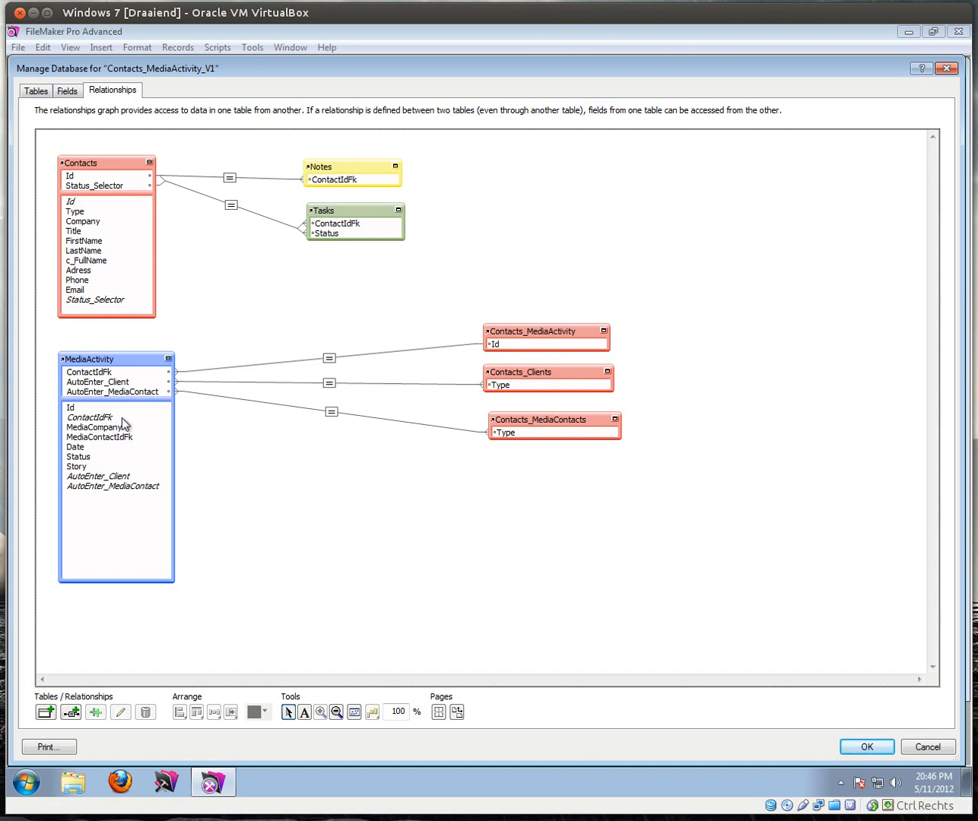
Step: Duplicate the Contacts occurrence and rename the copy Contacts_SelectedMediaCompany
left_click(94, 165)
left_click(95, 713)
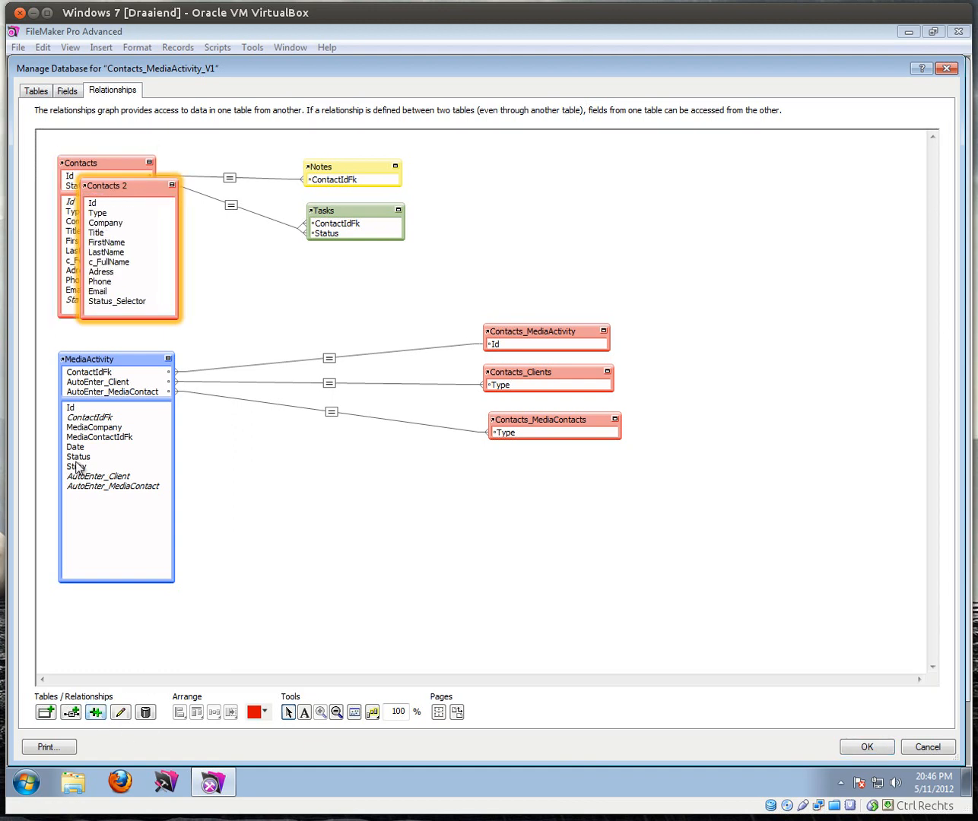
left_click_drag(134, 190, 390, 498)
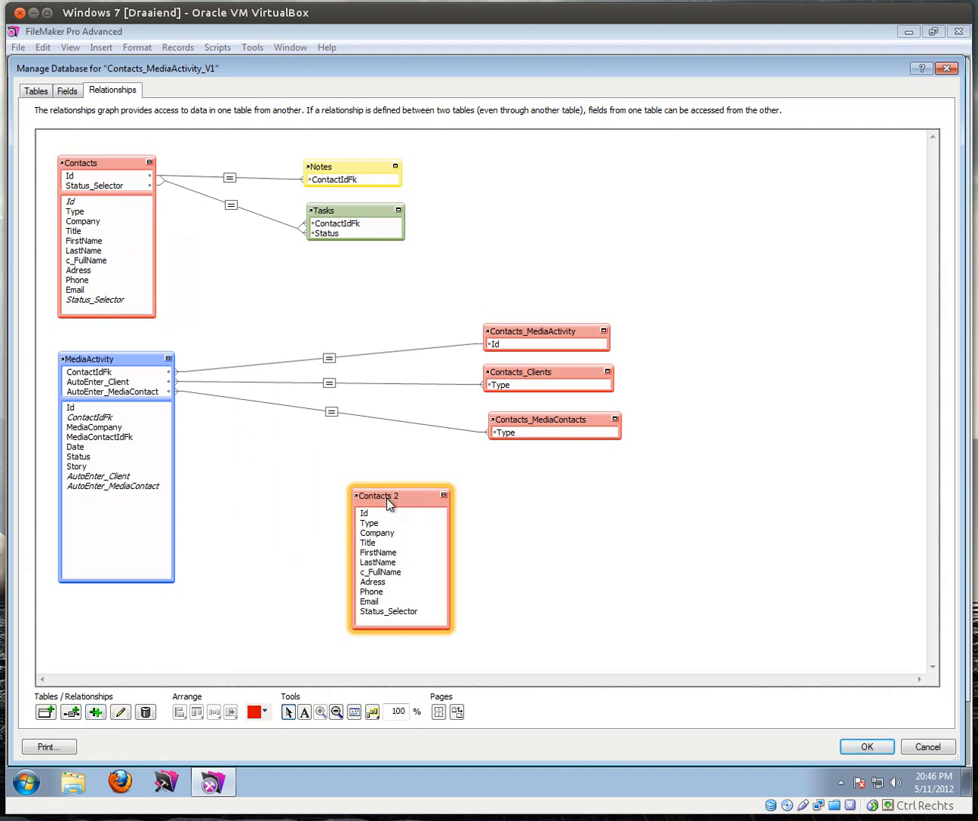
double_click(387, 497)
left_click(456, 562)
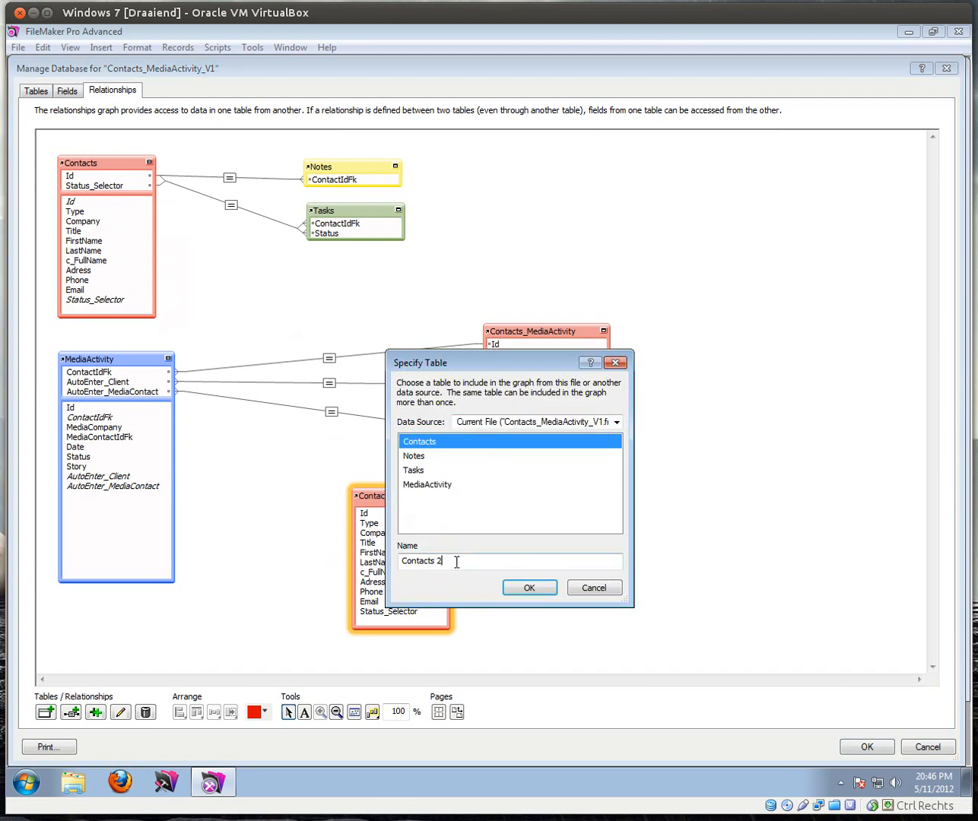
key("BackSpace")
key("BackSpace")
type("_SelectedC")
type("ompany")
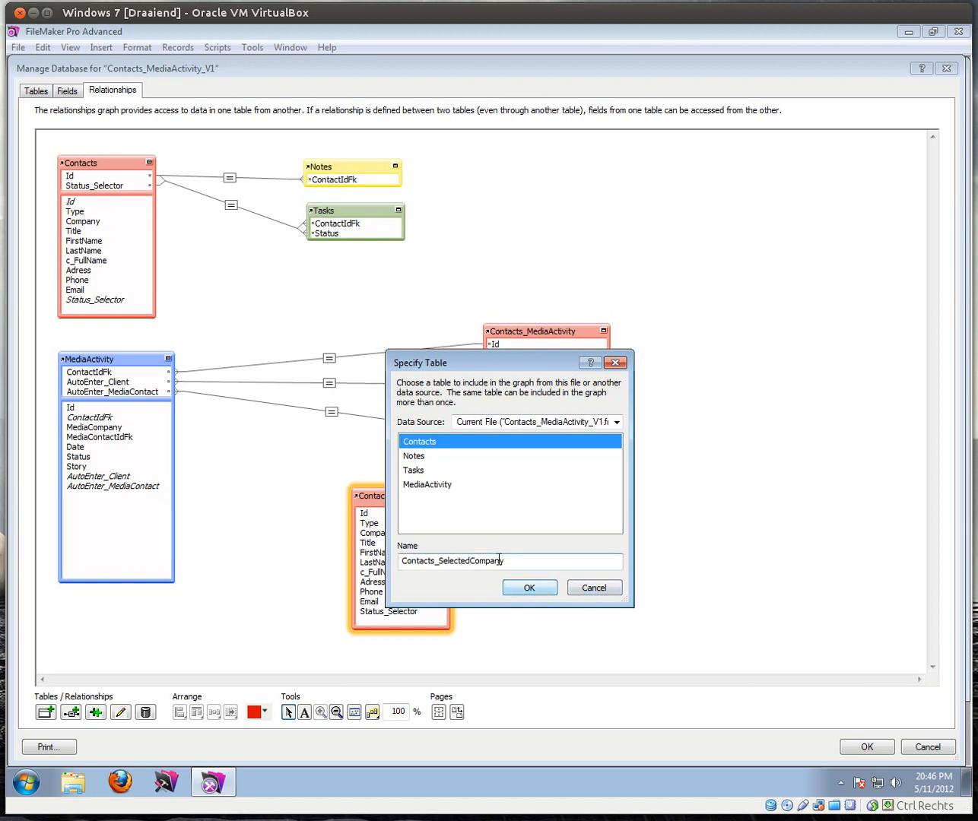
type("Media")
left_click(529, 589)
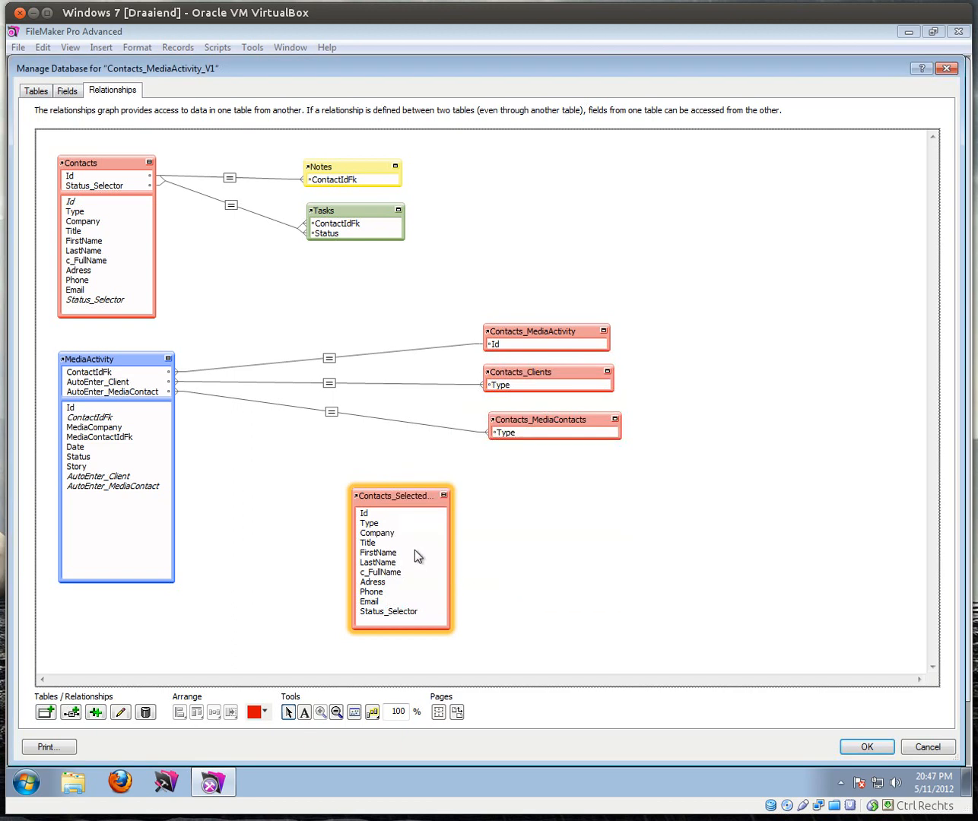
Step: Relate MediaActivity's MediaCompany to its Company field, then collapse and reposition the occurrence
left_click(451, 545)
left_click_drag(450, 545, 499, 543)
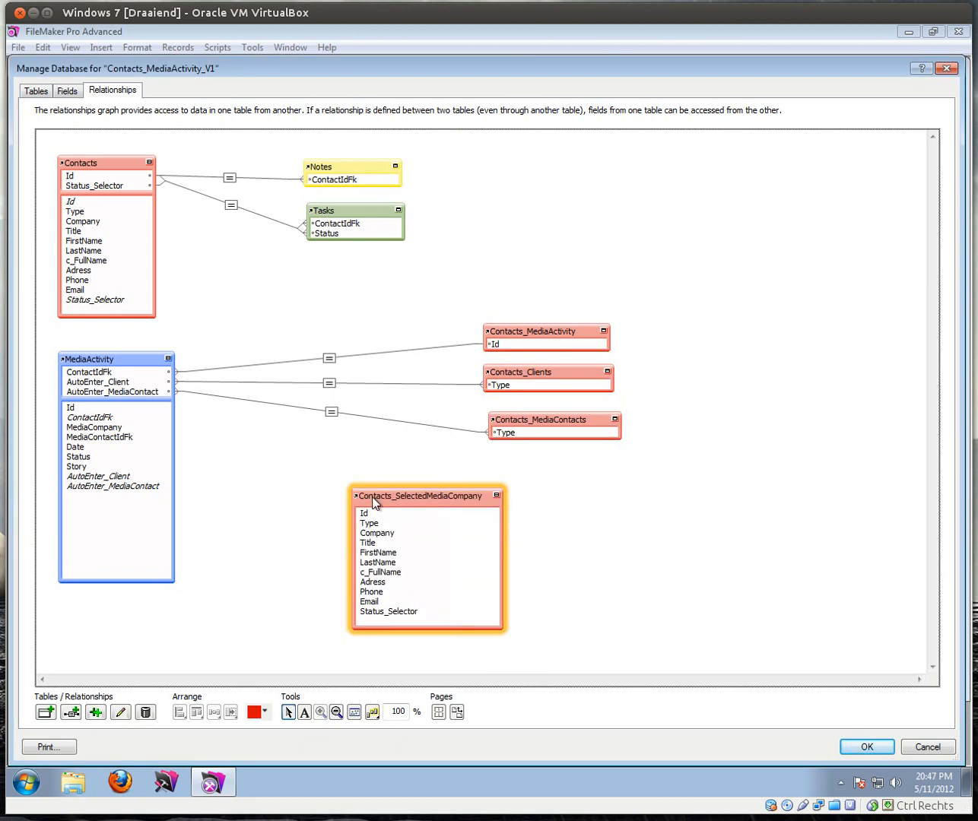
left_click(93, 431)
left_click_drag(93, 431, 371, 539)
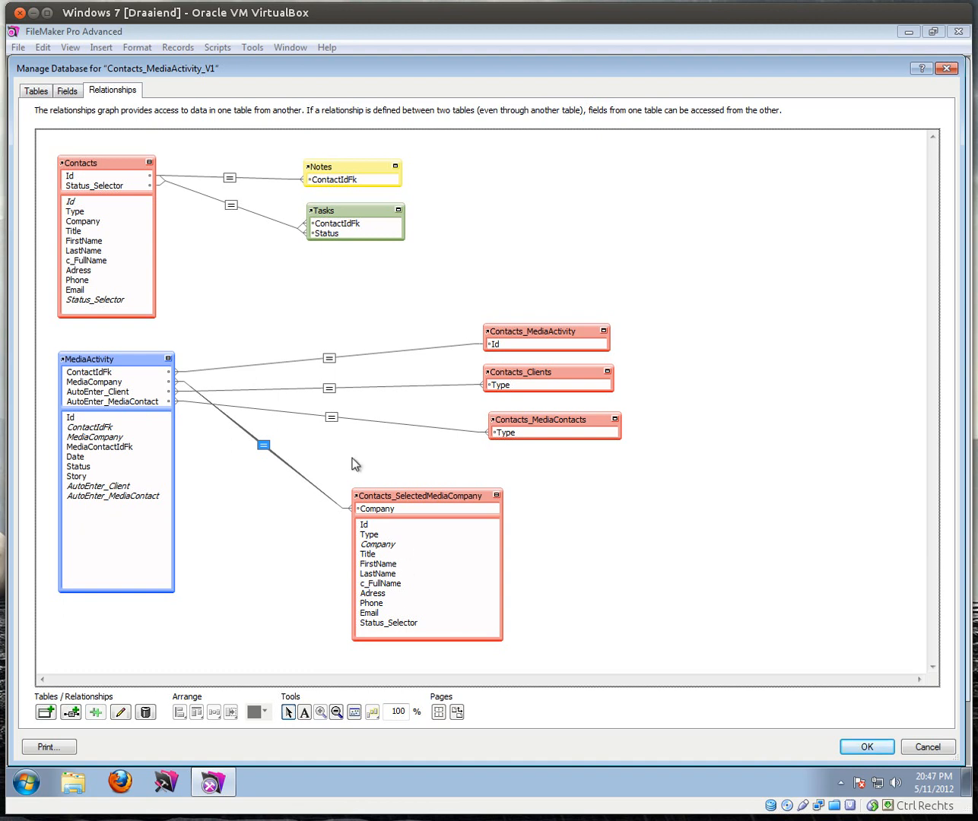
left_click(496, 495)
left_click_drag(428, 498, 560, 473)
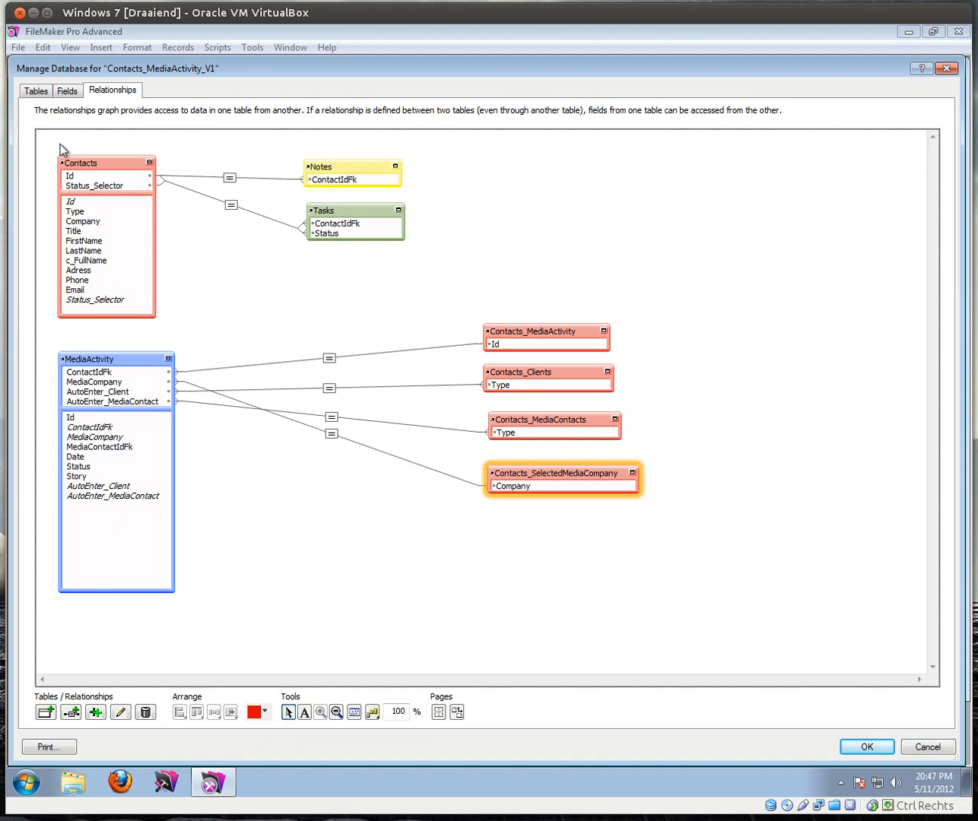
left_click(81, 164)
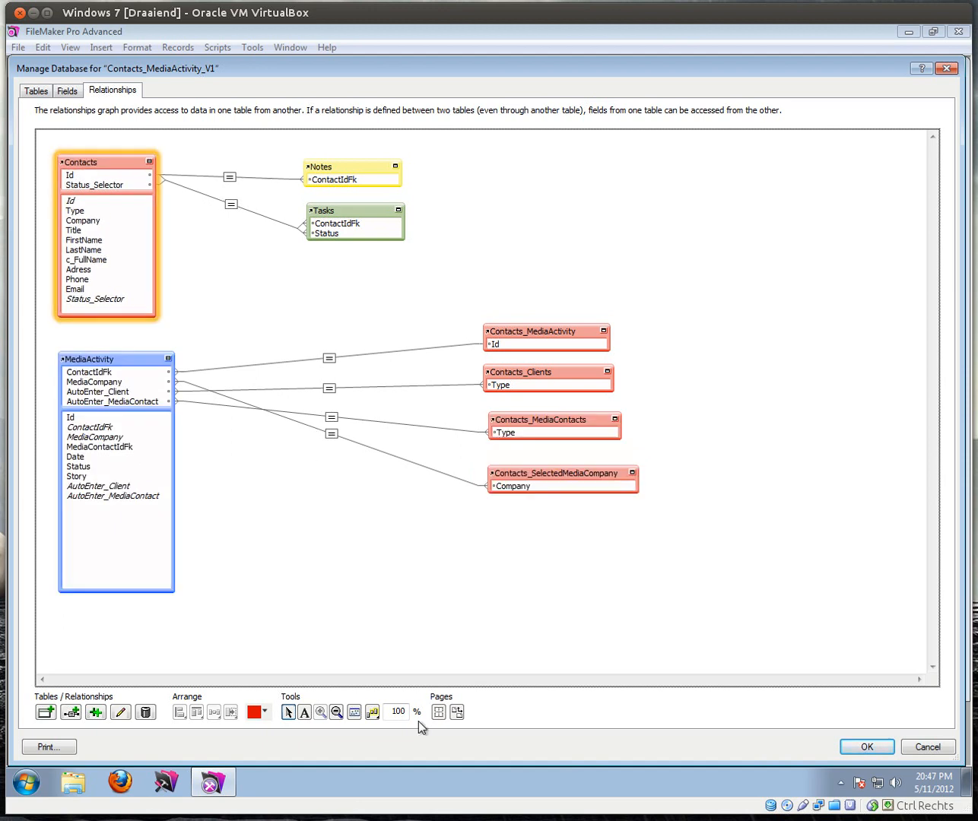
Step: Duplicate Contacts again and rename the copy Contacts_MediaContact_MediaActivity
left_click(95, 712)
left_click_drag(111, 187, 404, 518)
double_click(411, 514)
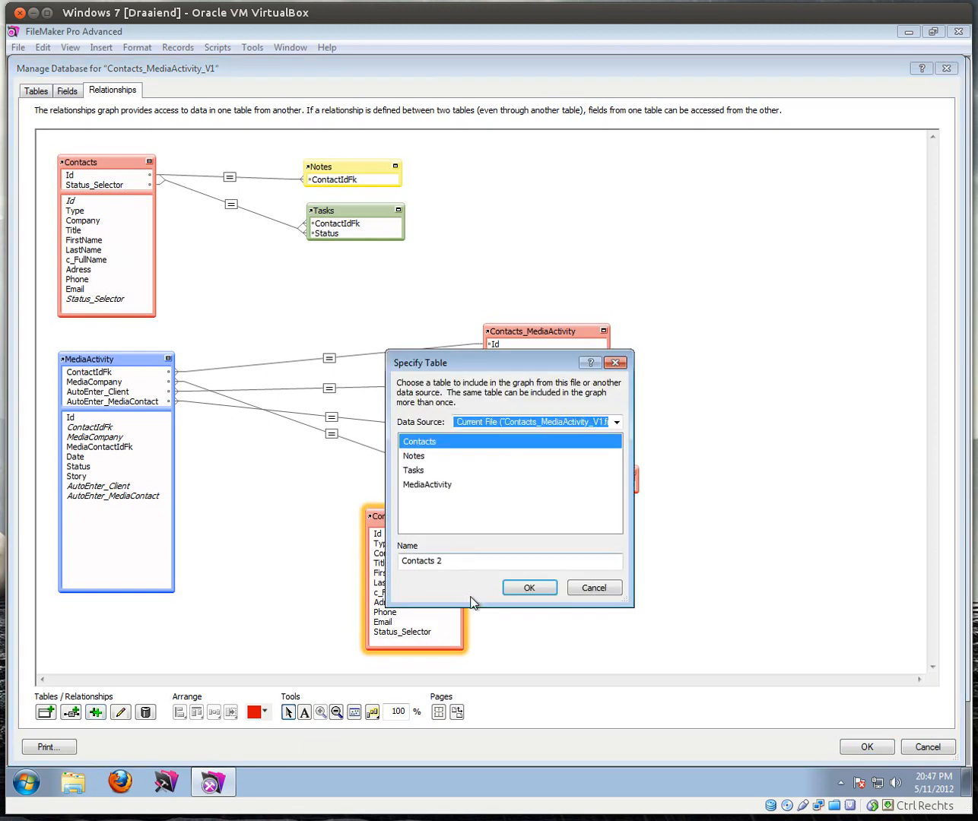
left_click(459, 560)
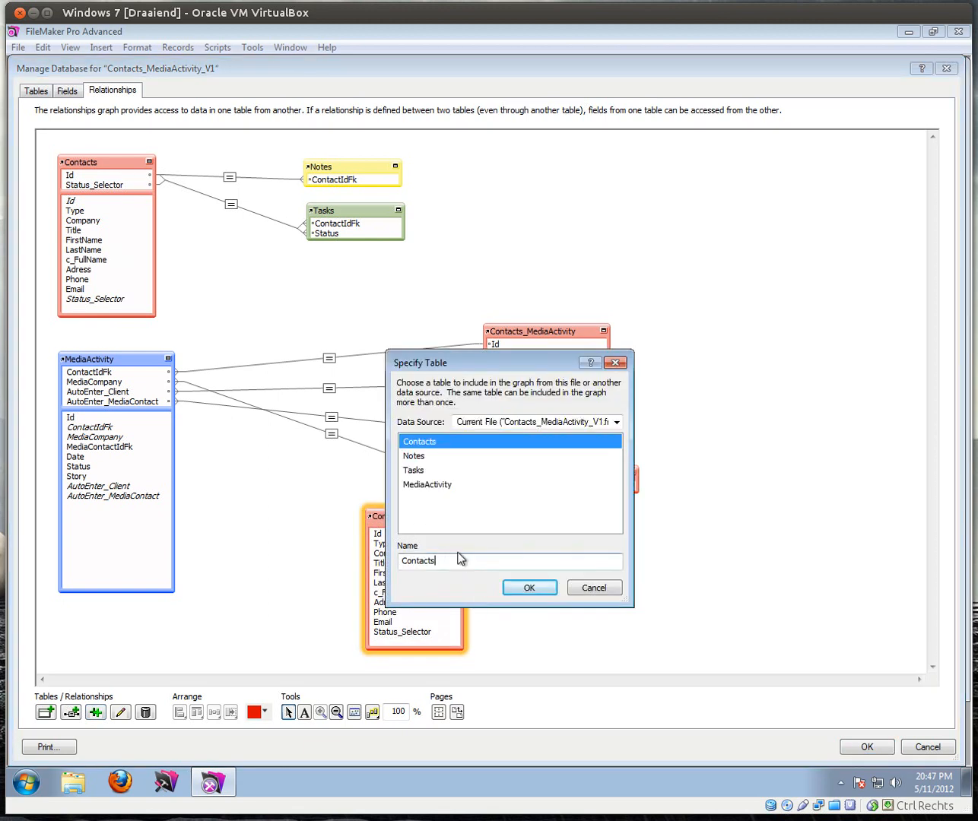
type("_MediaConta")
left_click(536, 590)
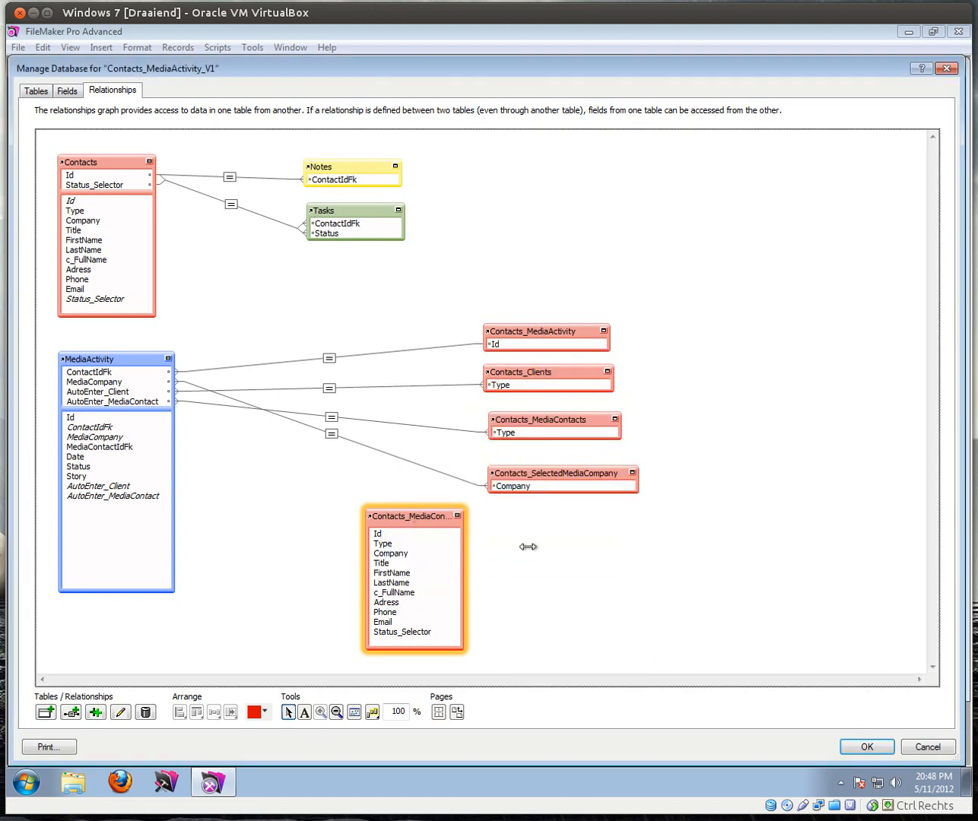
left_click_drag(506, 546, 541, 545)
Step: Relate MediaContactIdFk to the new occurrence's Id and collapse it
left_click_drag(99, 450, 380, 538)
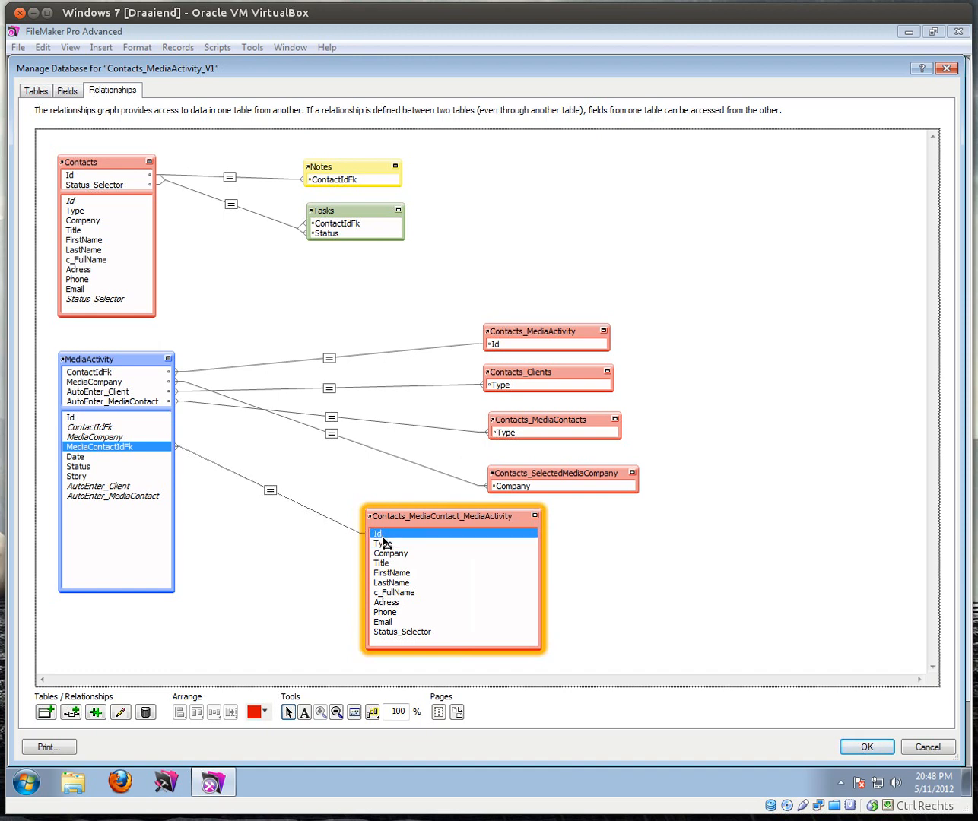
left_click_drag(384, 541, 383, 541)
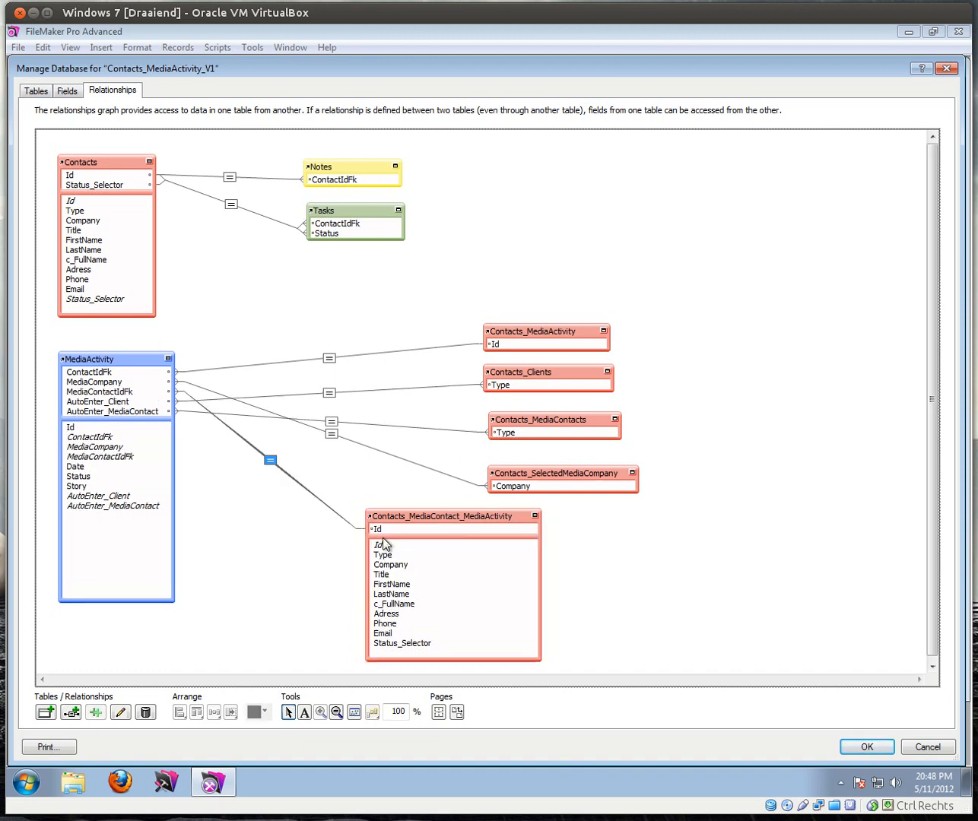
left_click(536, 515)
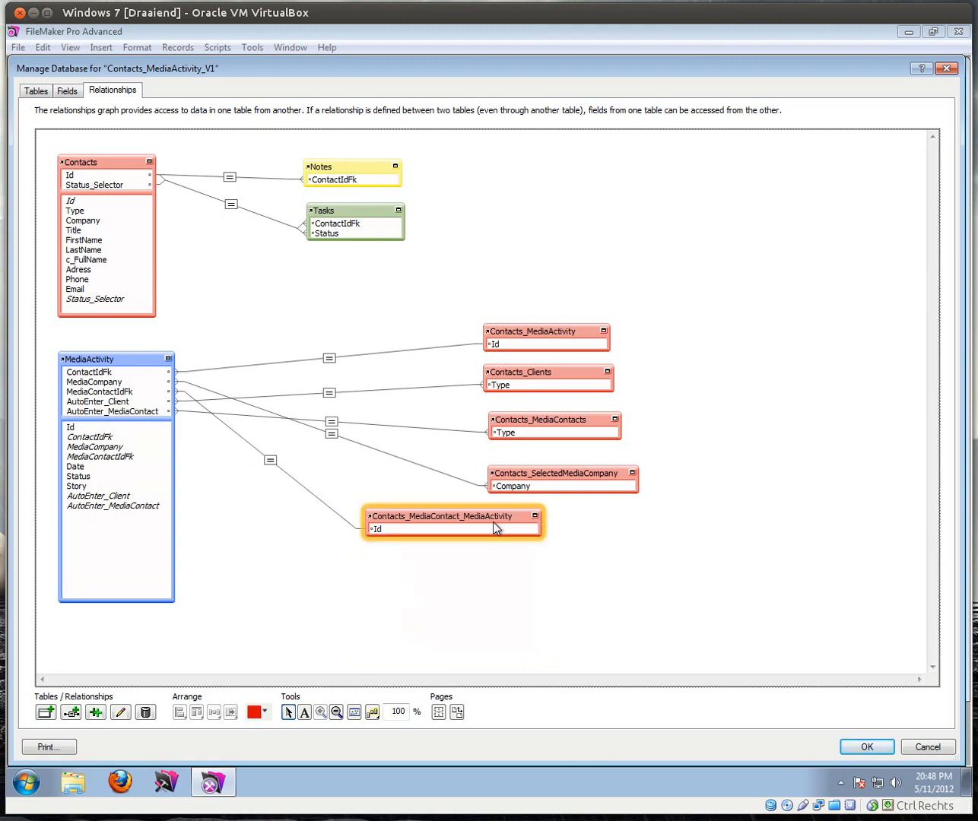
mouse_move(489, 520)
left_mouse_down()
mouse_move(463, 528)
mouse_move(434, 517)
mouse_move(443, 509)
mouse_move(475, 519)
left_mouse_up()
Step: Rearrange the Contacts occurrences so the new ones sit under Contacts_MediaActivity
left_click(540, 423)
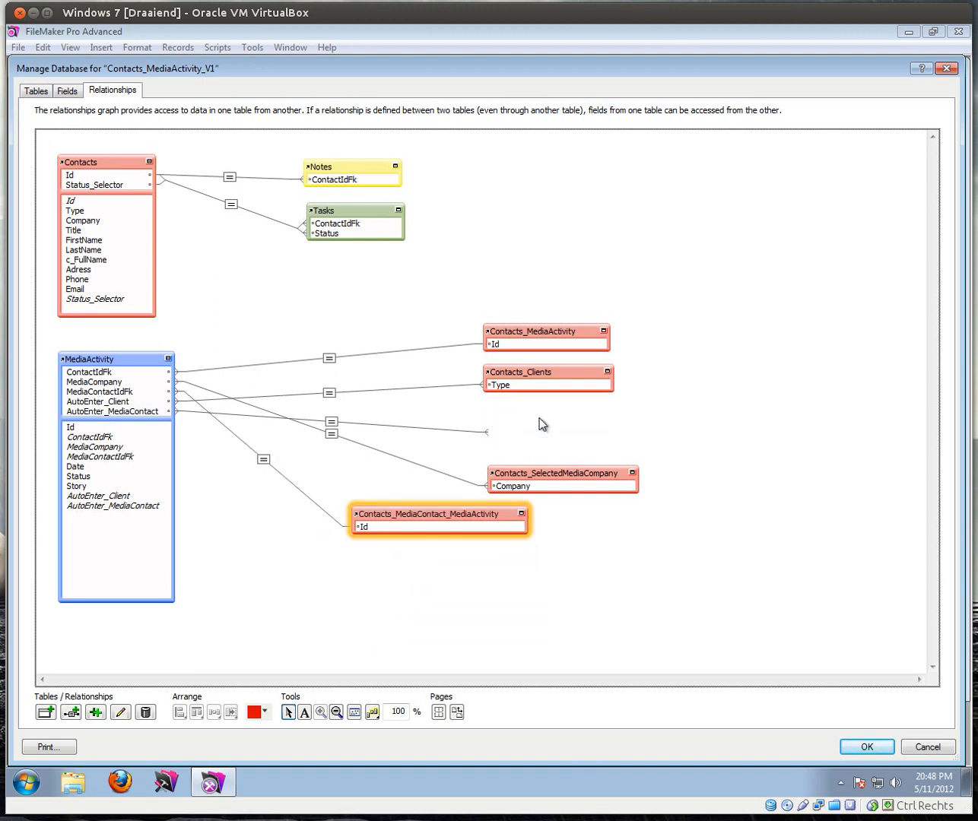
left_click(533, 373, "shift")
left_click_drag(532, 371, 539, 550)
left_click(490, 521)
left_click(524, 489, "shift")
left_click_drag(529, 476, 533, 380)
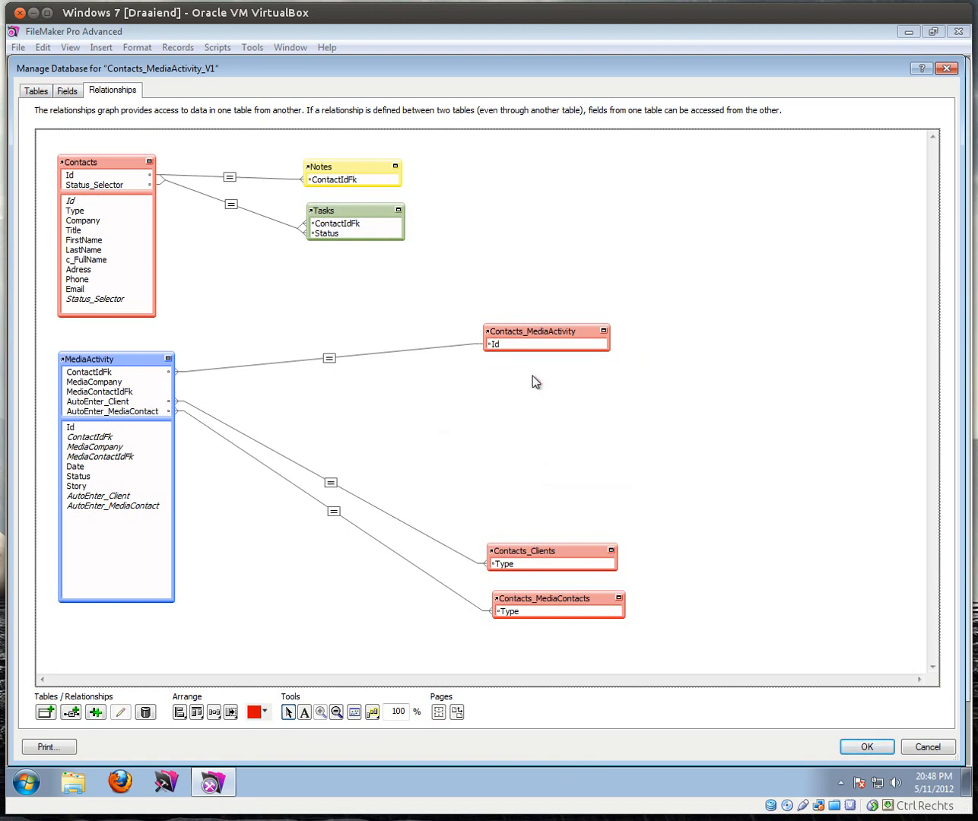
left_click(447, 404)
left_click_drag(448, 414, 585, 420)
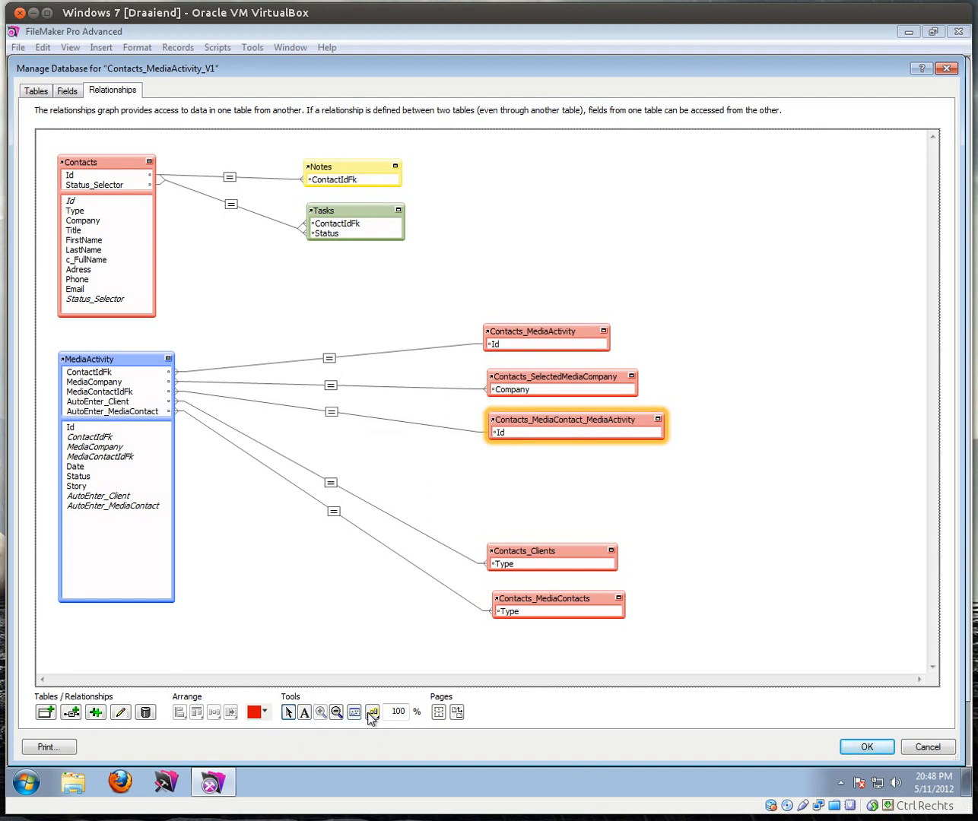
left_click(304, 711)
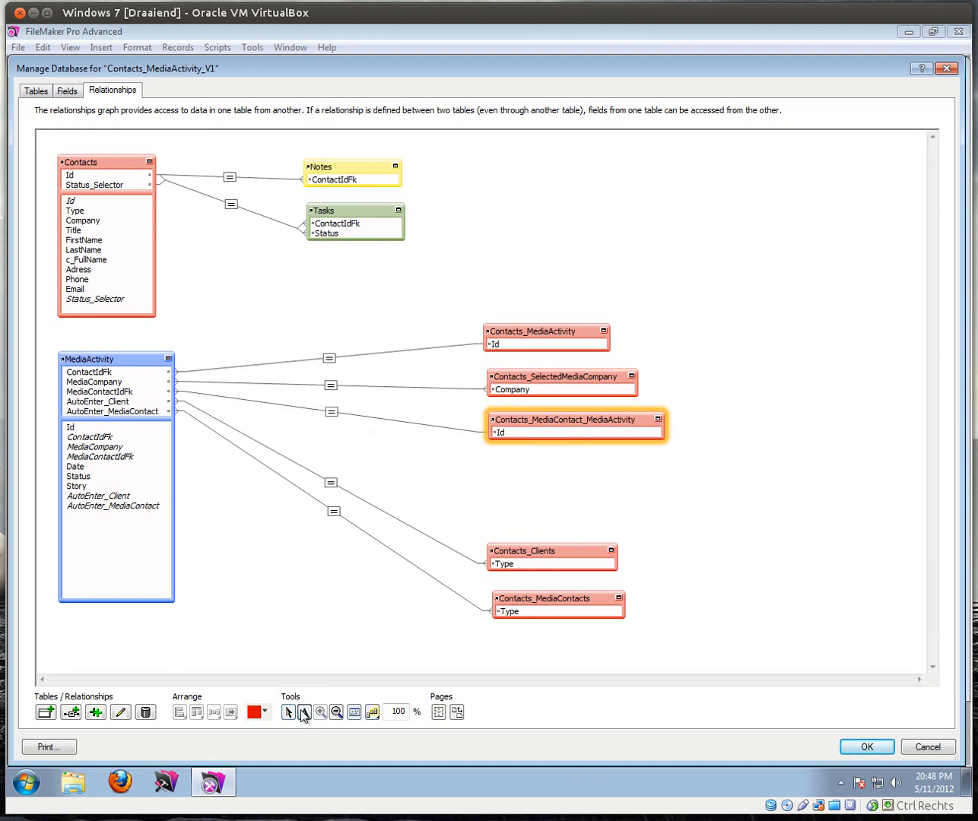
Step: Add the note "This one shows the media contacts" beside Contacts_MediaContact_MediaActivity
left_click_drag(684, 406, 902, 465)
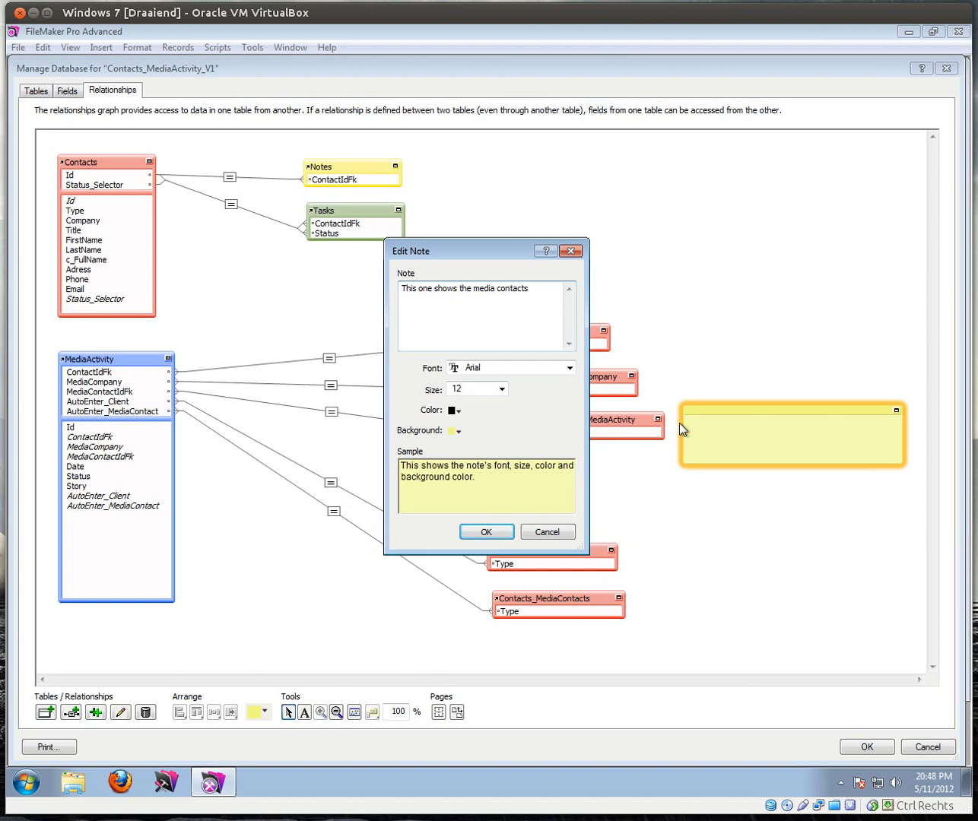
left_click(487, 533)
left_click_drag(760, 463, 762, 439)
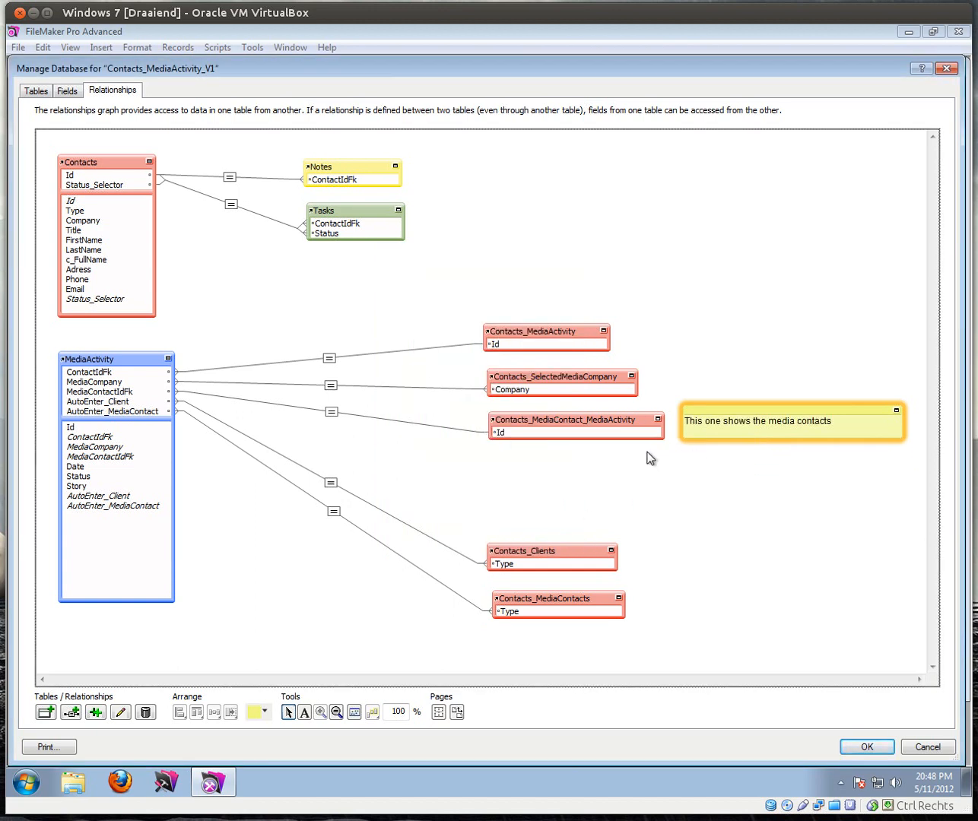
Step: Move Contacts_Clients and Contacts_MediaContacts up and save the relationship changes
left_click(552, 551)
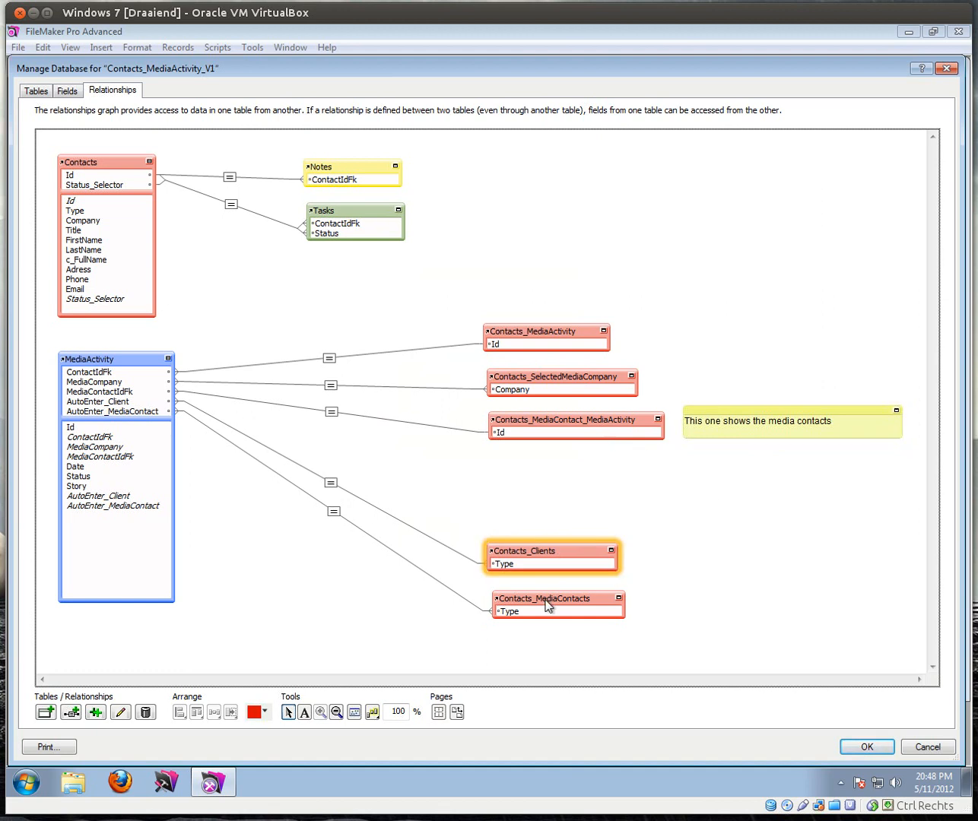
left_click(546, 604, "shift")
left_click_drag(554, 606, 554, 532)
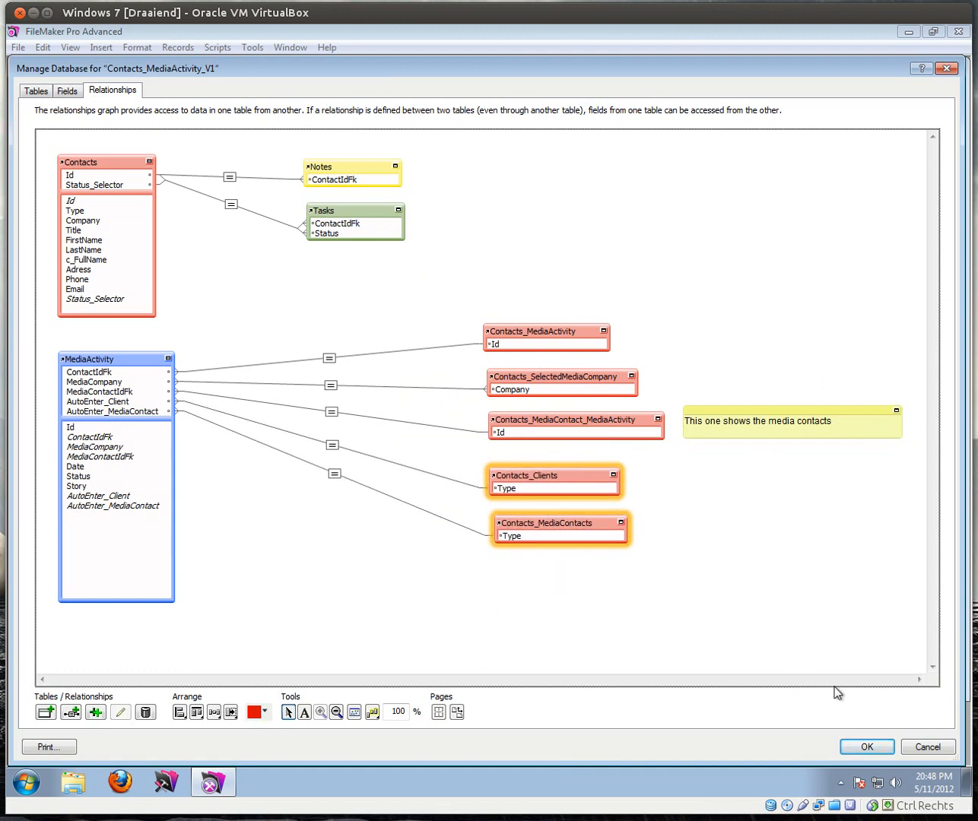
left_click(863, 747)
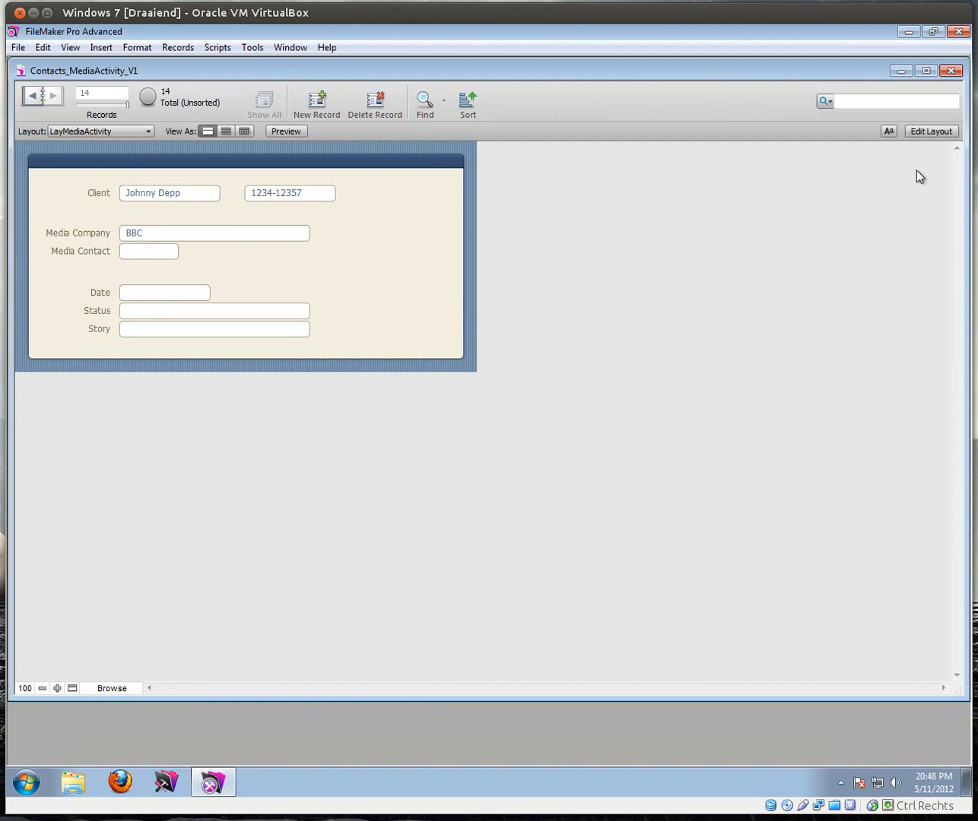
Step: In Layout mode, make the Media Contact field a drop-down list and start a new value list
left_click(944, 133)
left_click(148, 273)
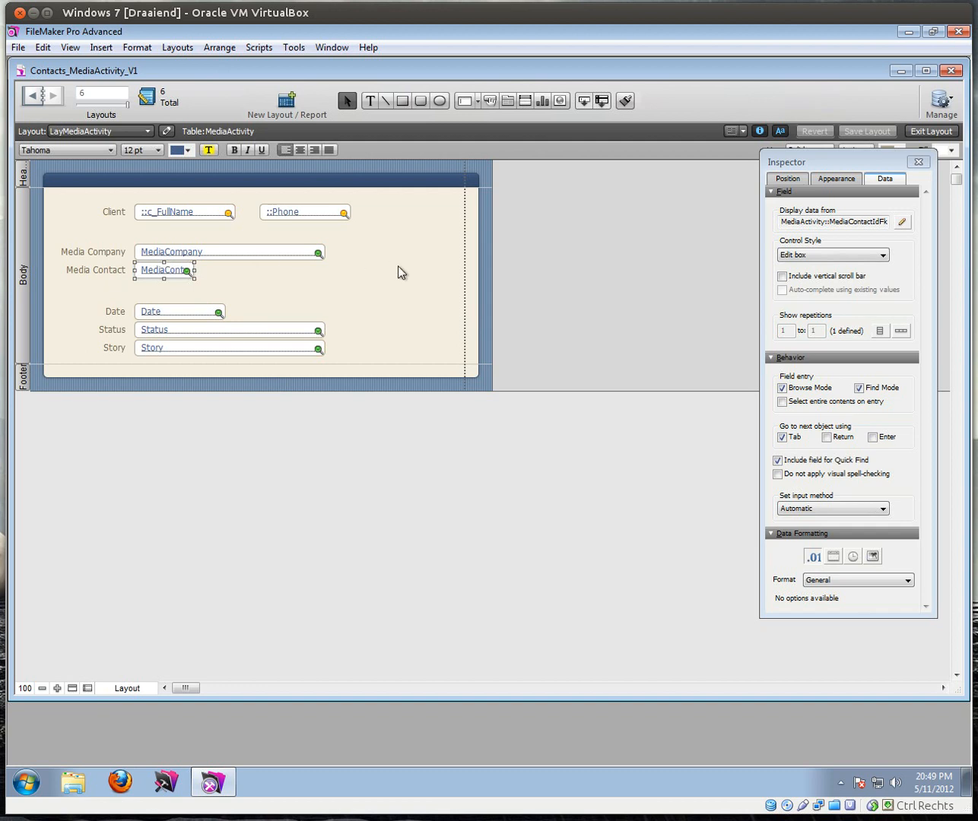
left_click(837, 255)
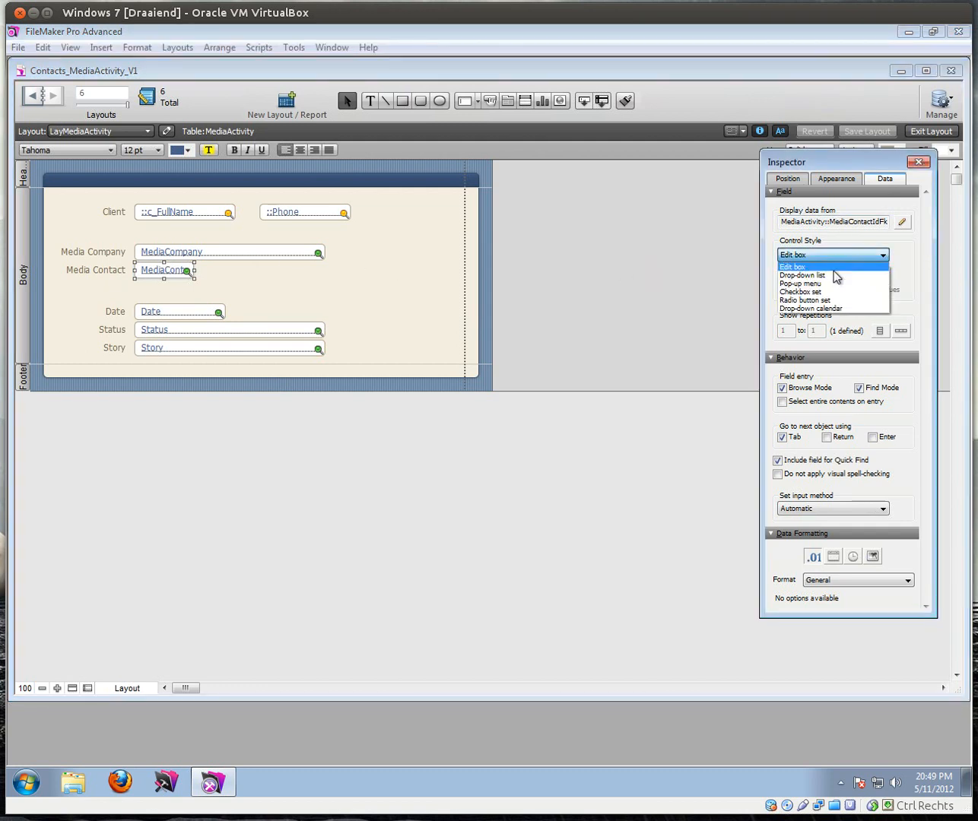
left_click(810, 277)
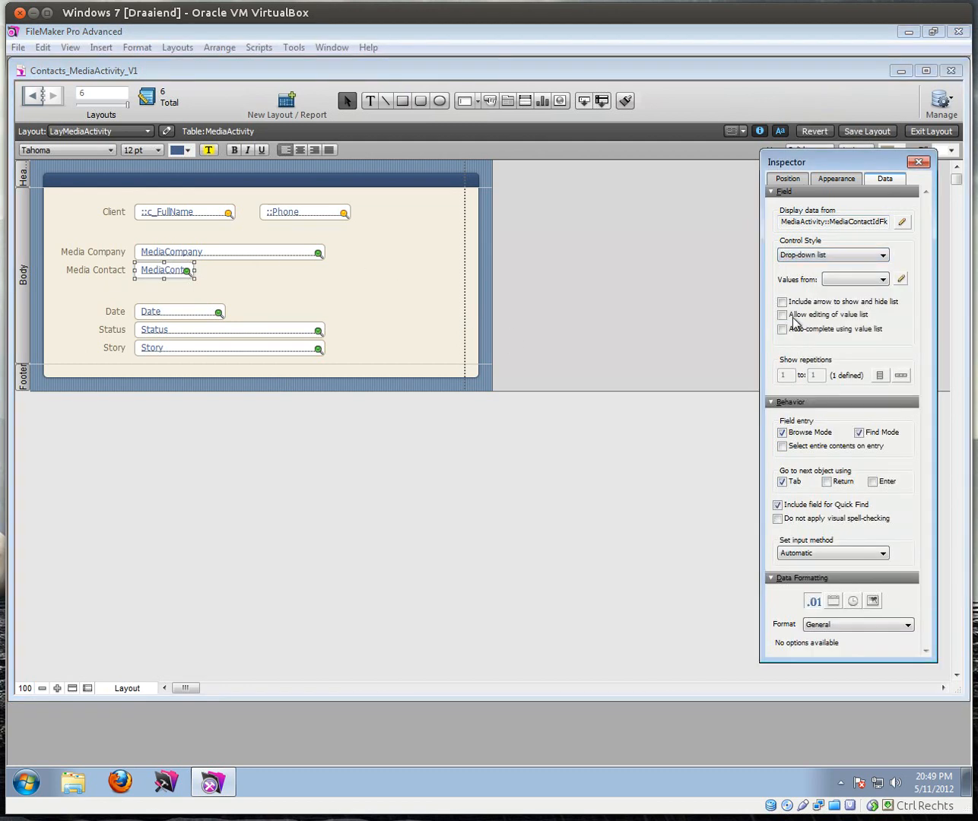
left_click(900, 279)
left_click(404, 528)
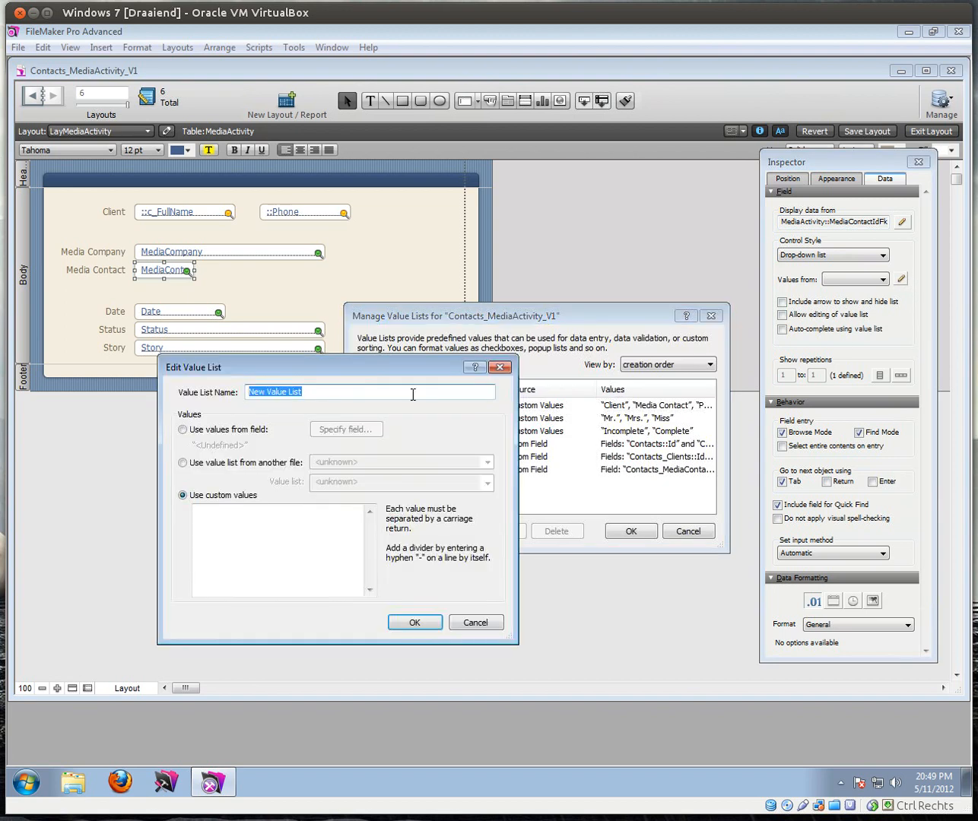
Step: Name the list "Media Contacts of a selected company", using Contacts_SelectedMediaCompany Id and c_FullName, showing only full names
type("Media Contacts of a slected")
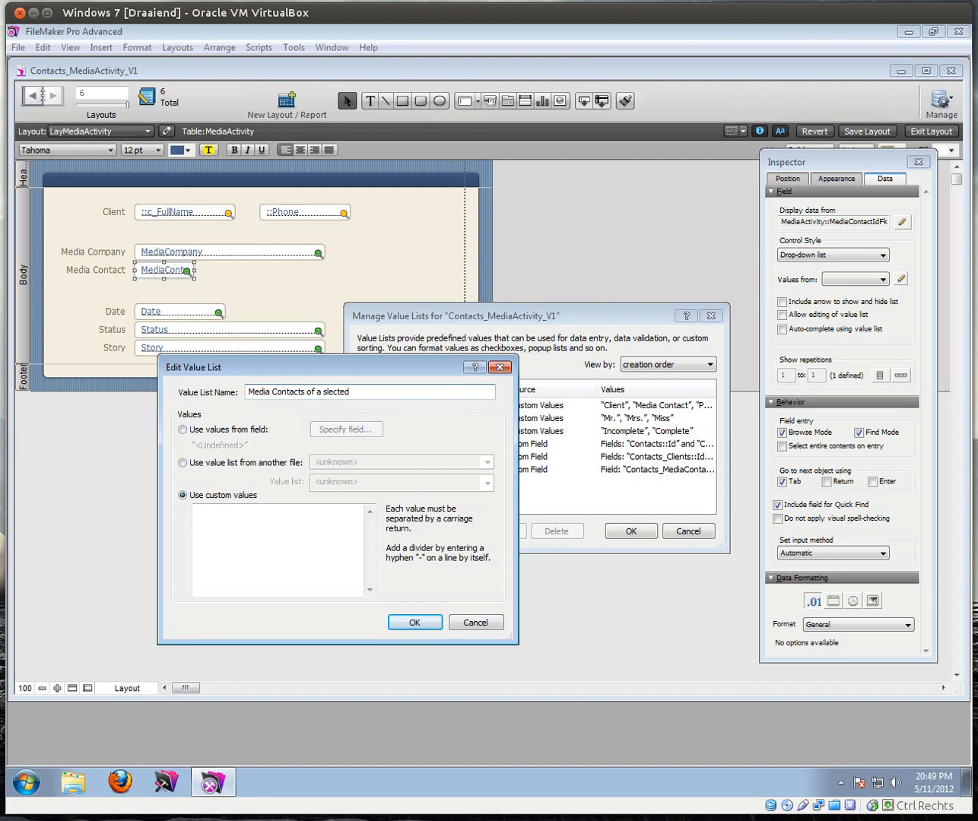
type("el")
left_click(199, 429)
left_click(612, 374)
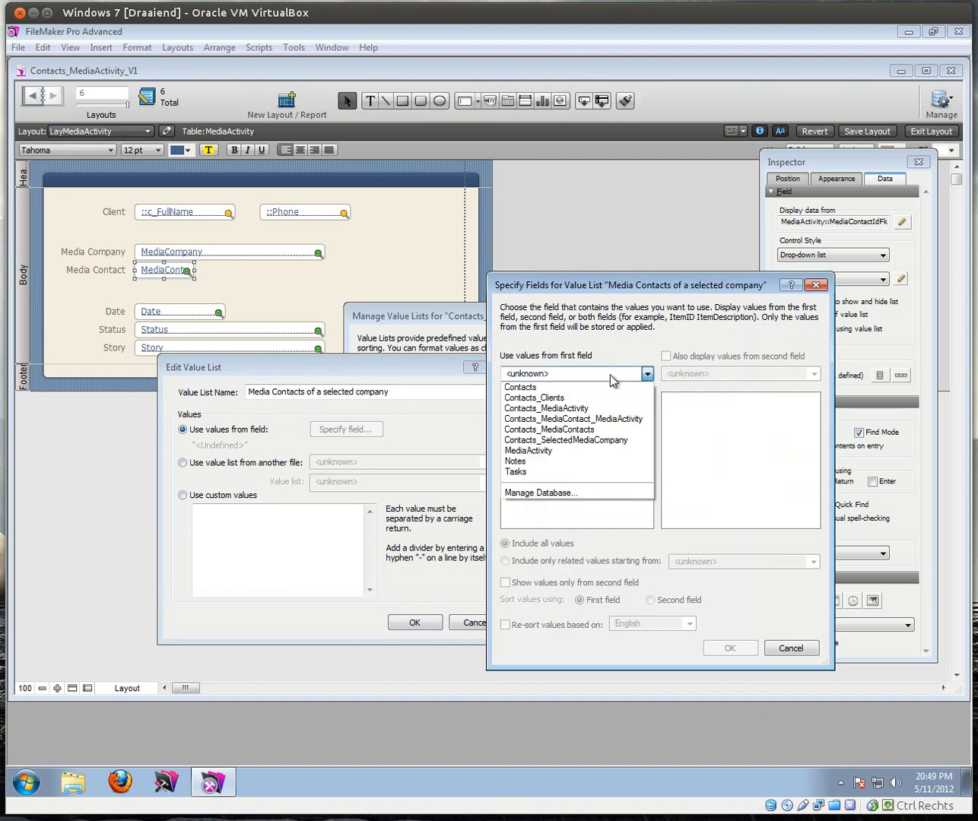
left_click(598, 441)
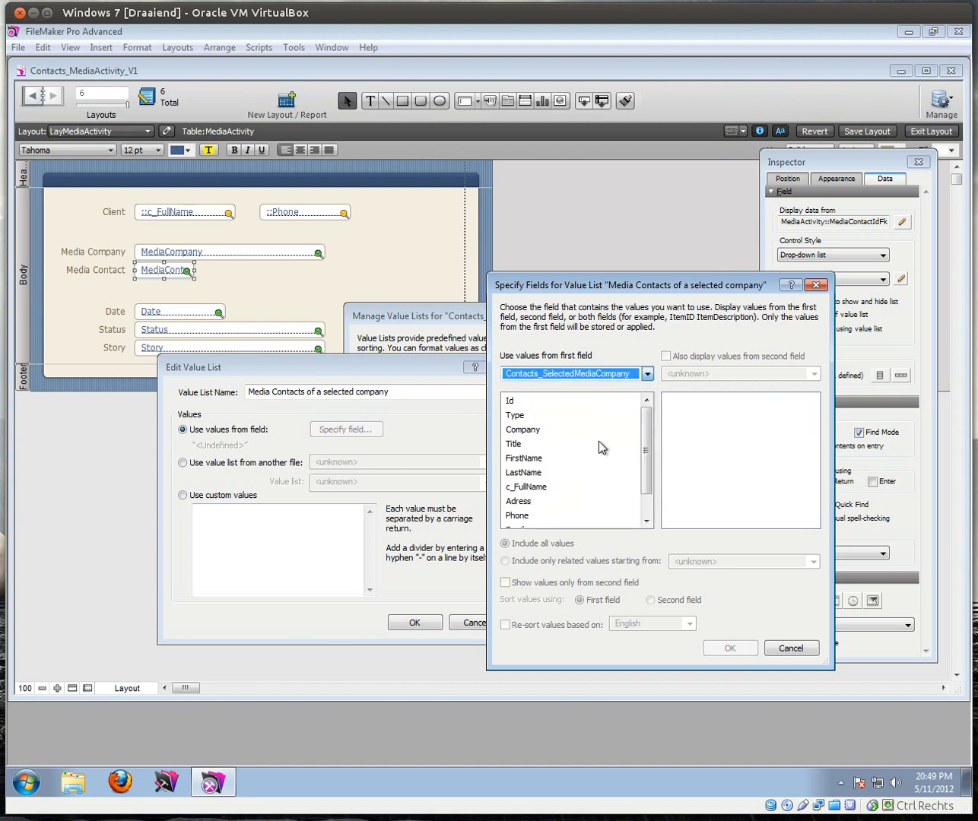
left_click(510, 403)
left_click(666, 356)
left_click(705, 487)
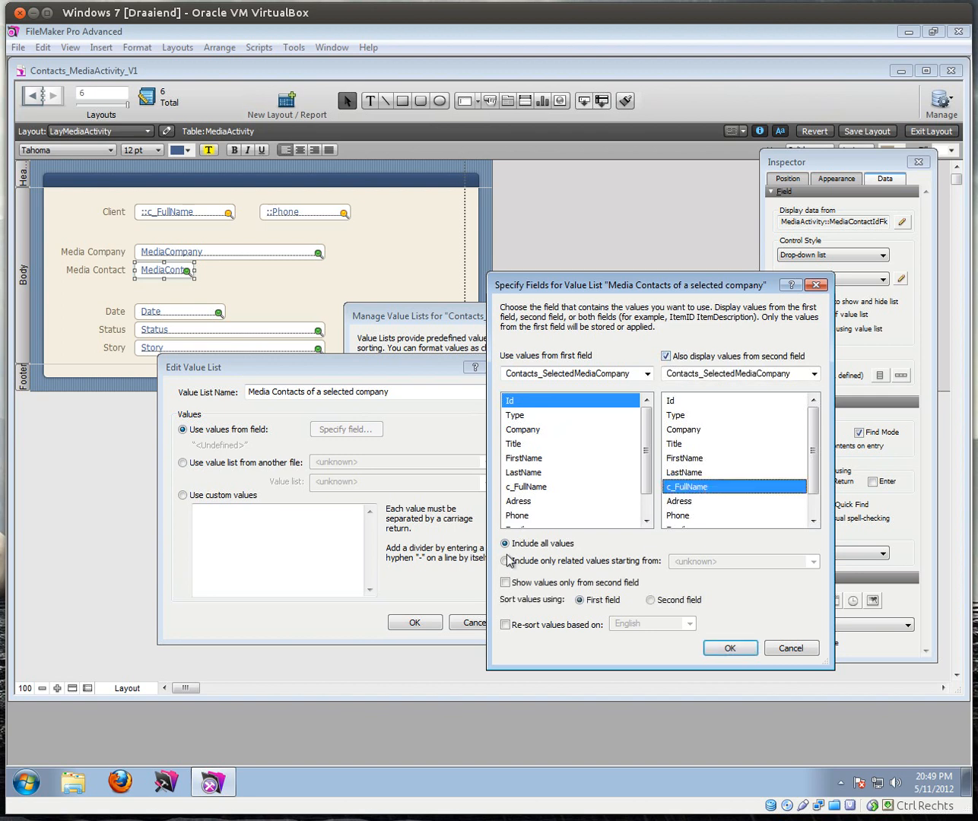
left_click(505, 581)
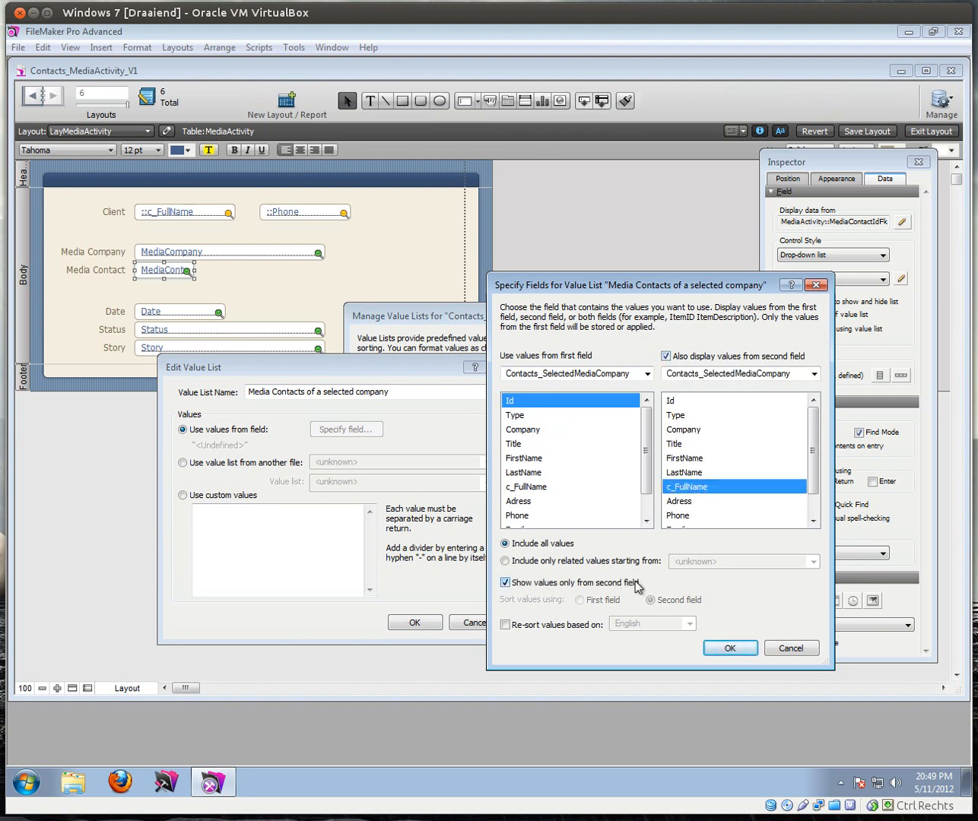
Step: Limit the list to related values starting from MediaActivity and confirm all dialogs
left_click(504, 561)
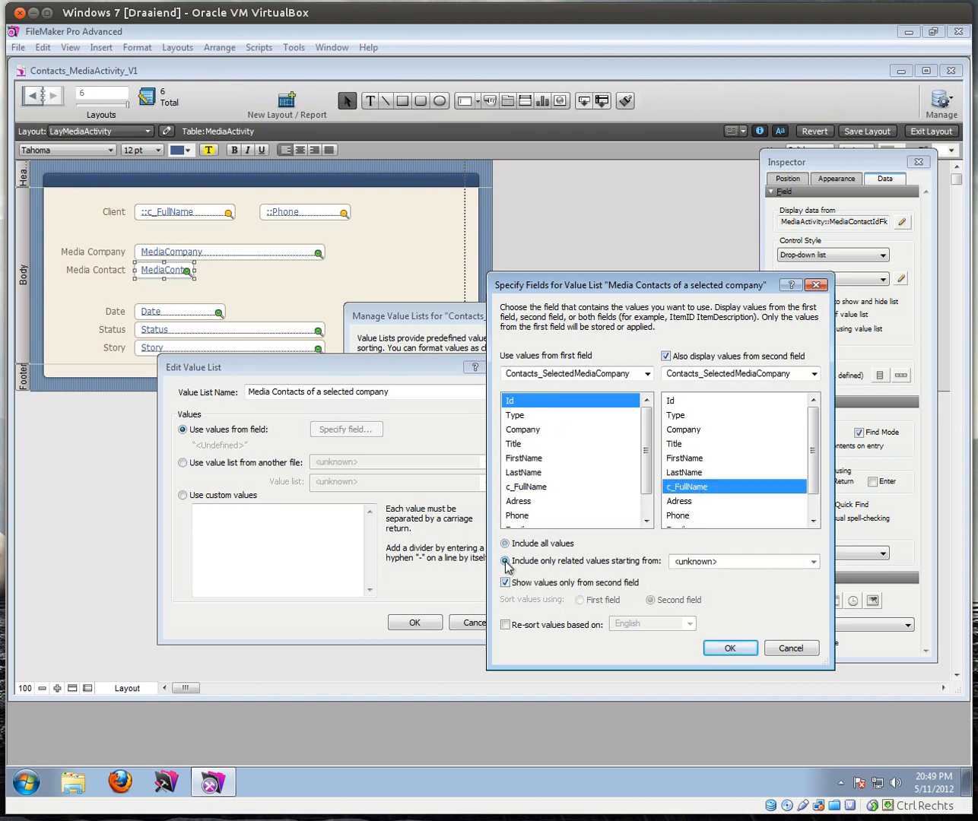
left_click(710, 563)
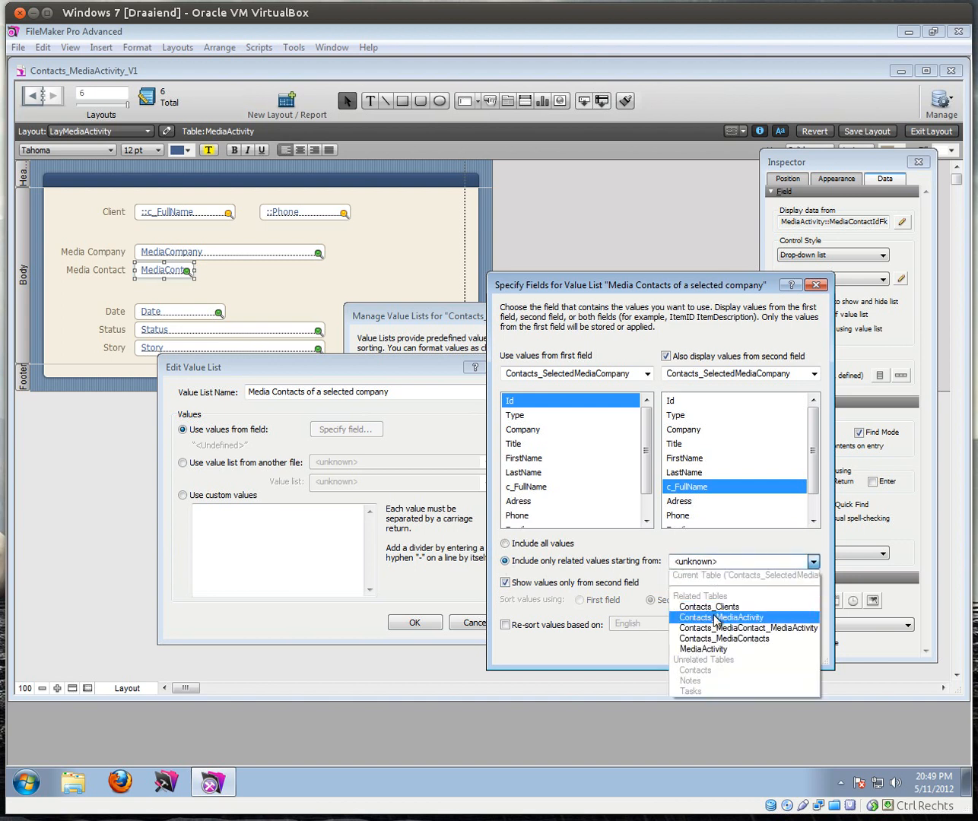
left_click(716, 655)
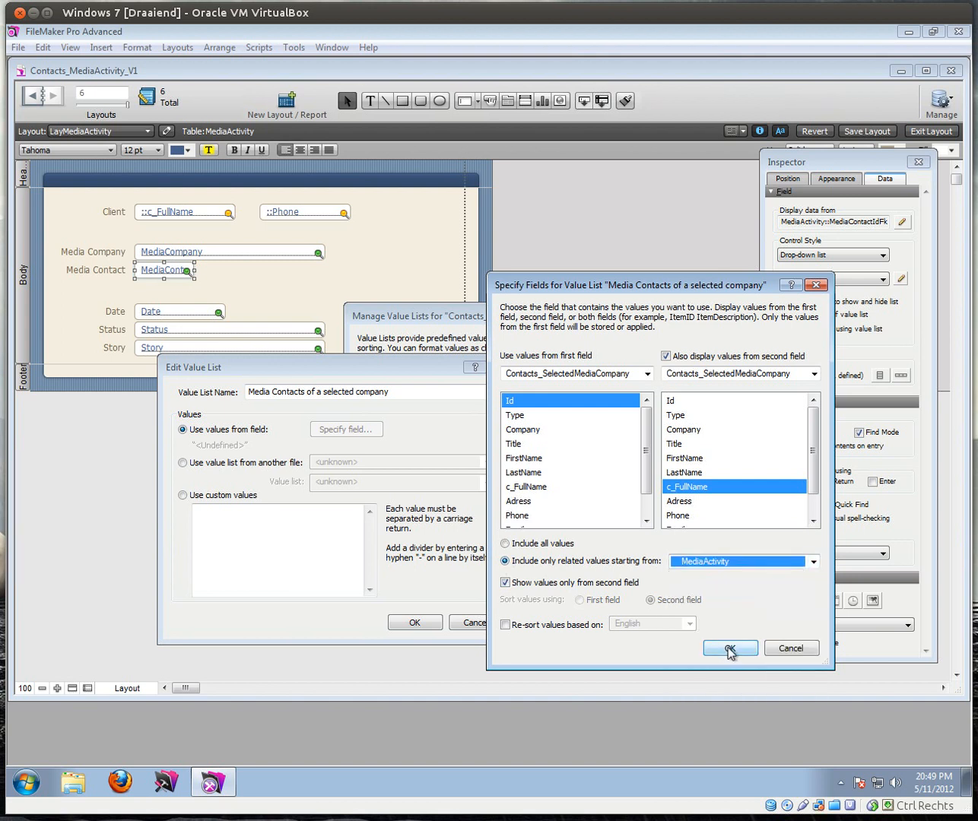
left_click(728, 648)
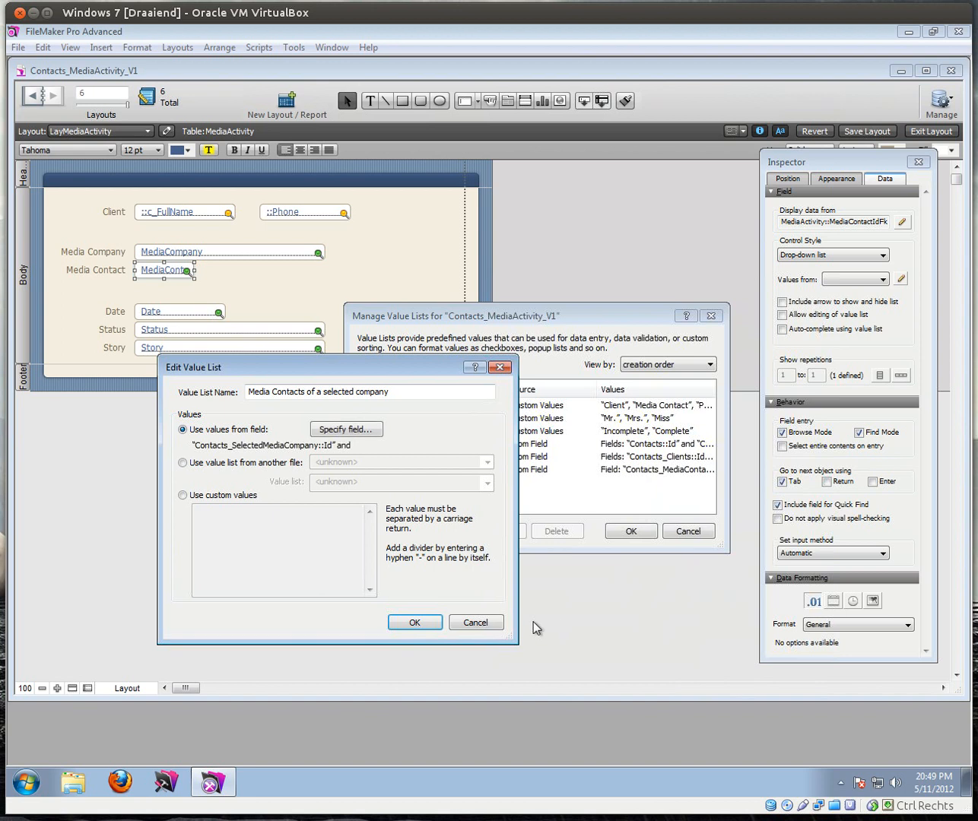
left_click(414, 622)
left_click(621, 537)
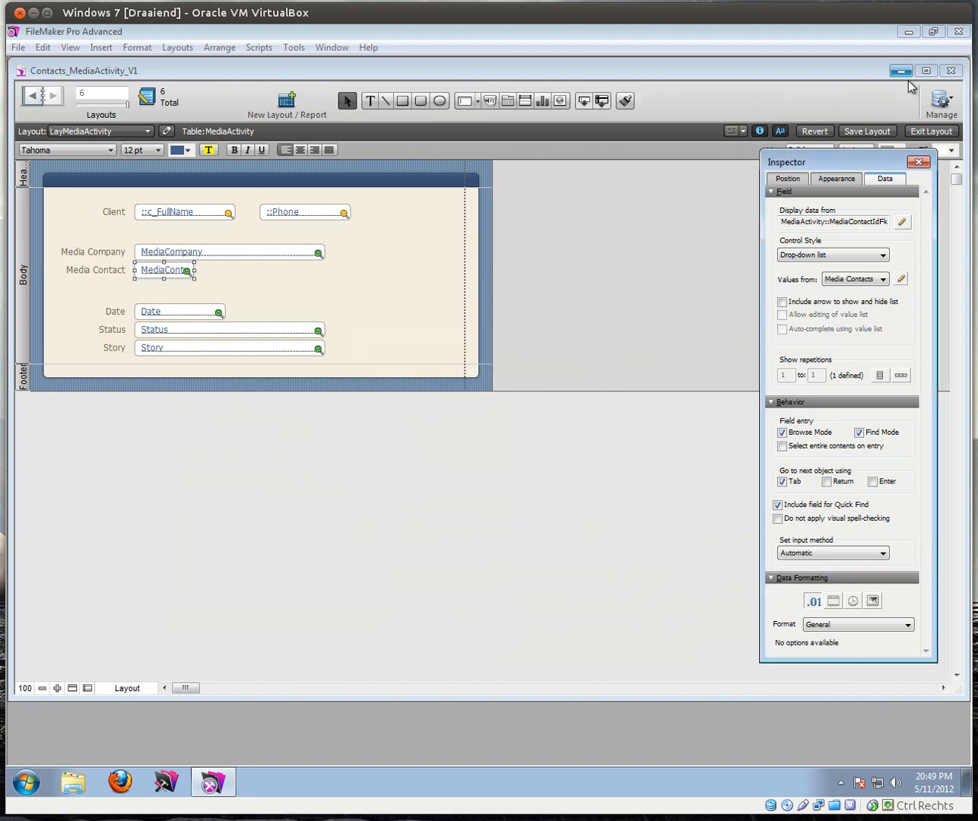
Step: In Browse mode, set Media Company to HBO and check that Media Contact offers only HBO's contact
left_click(930, 131)
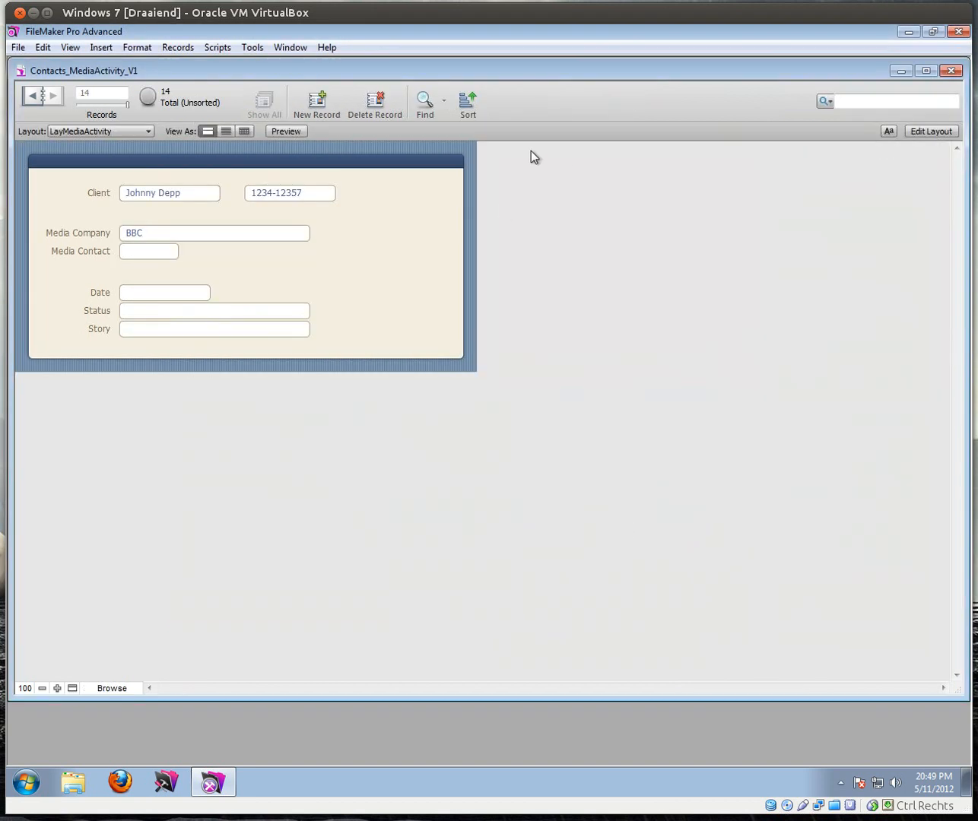
left_click(158, 253)
left_click(206, 266)
left_click(181, 235)
left_click(151, 266)
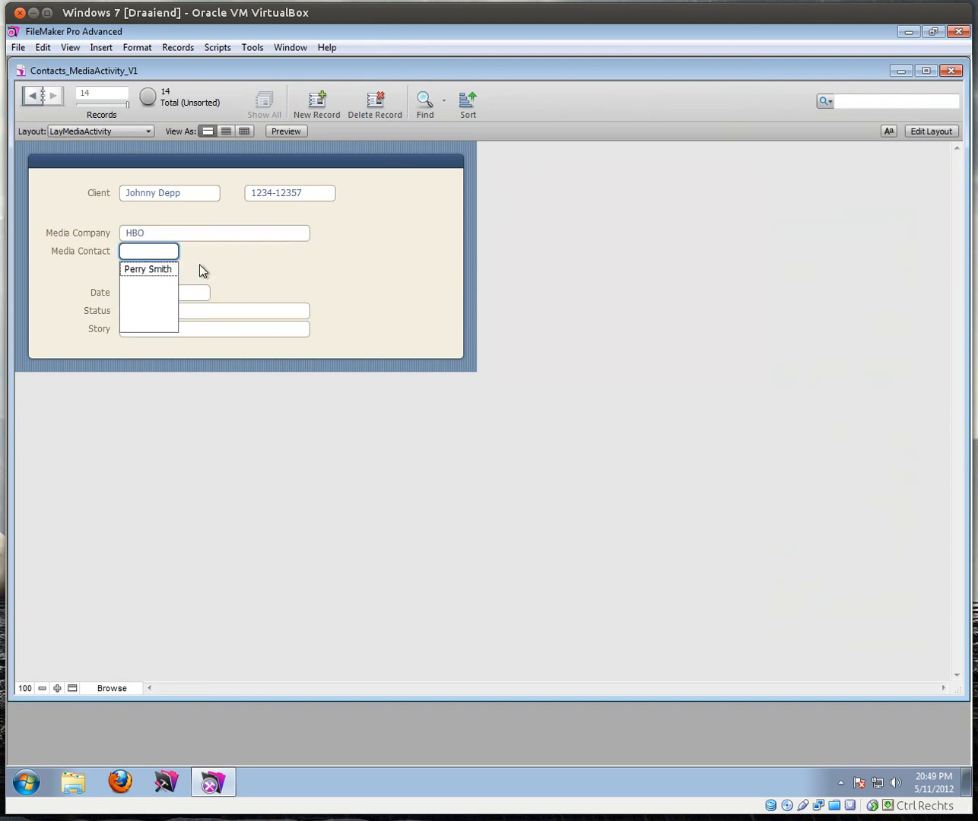
left_click(206, 262)
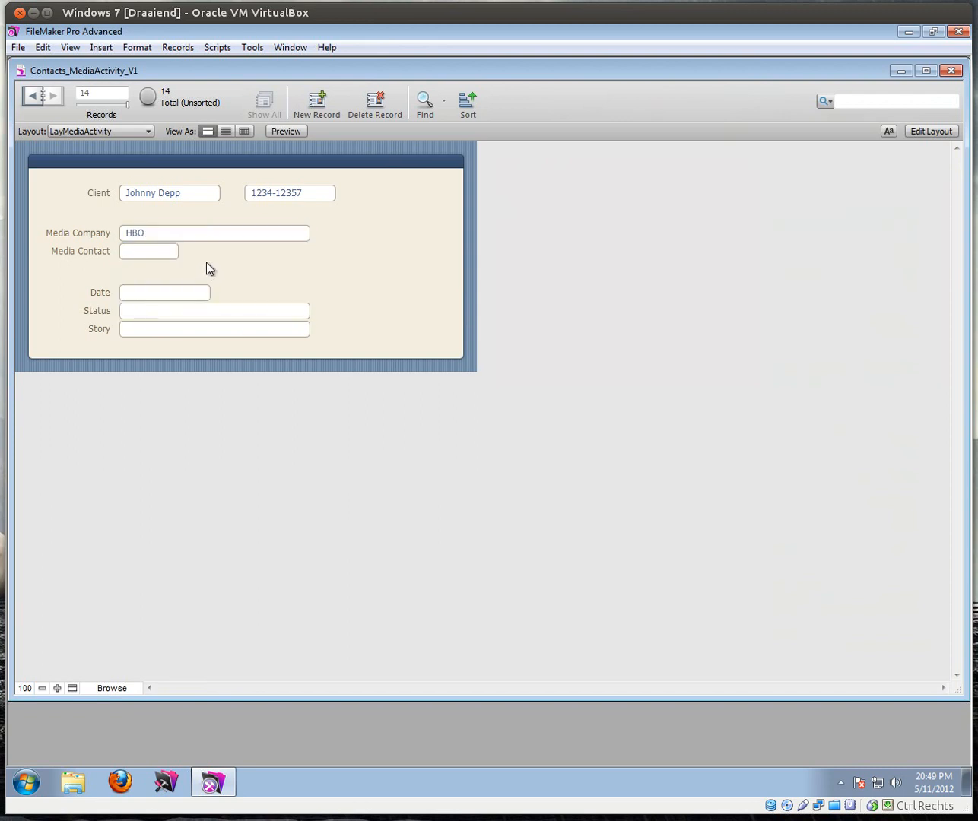
left_click(64, 132)
Step: On LayContact, create a new contact record with Company HBO
left_click(73, 161)
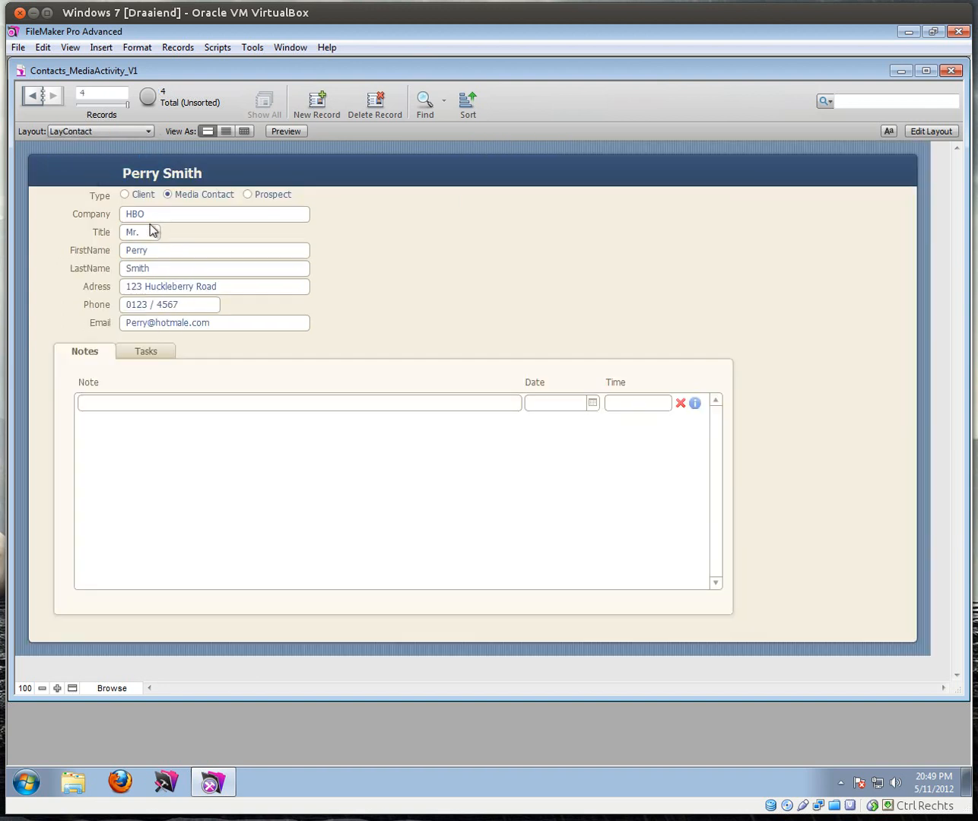
left_click(306, 115)
left_click(158, 215)
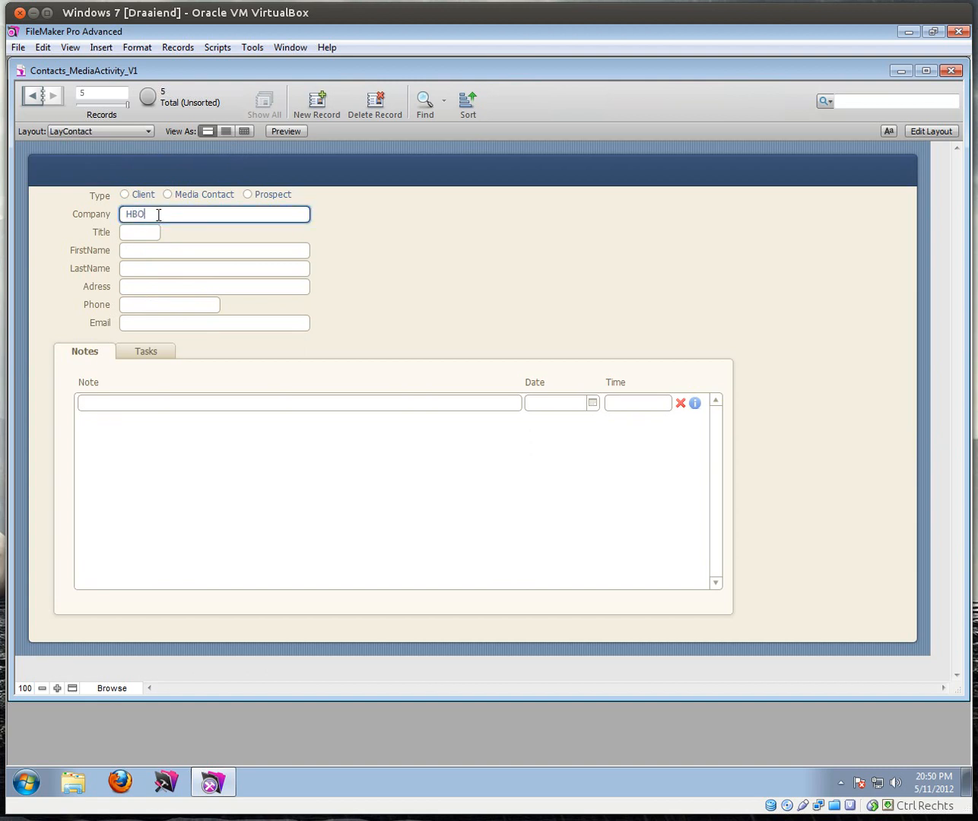
type("HBO")
key("KP_Enter")
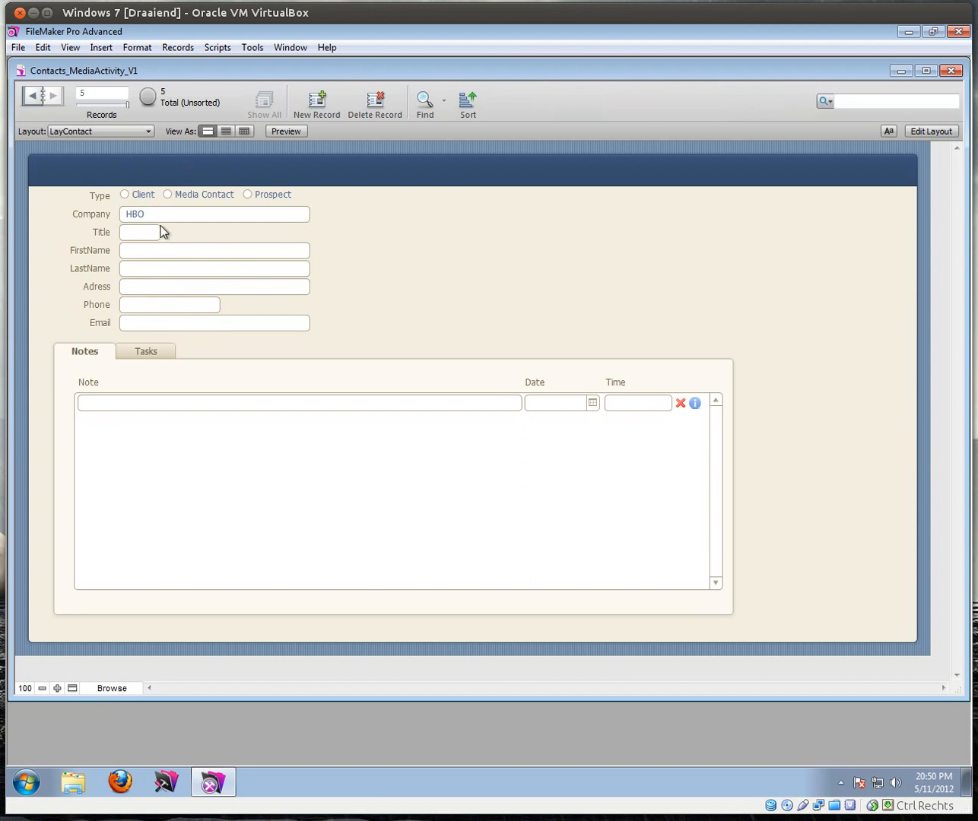
Step: Turn on auto-complete using existing values for the Company field
left_click(946, 132)
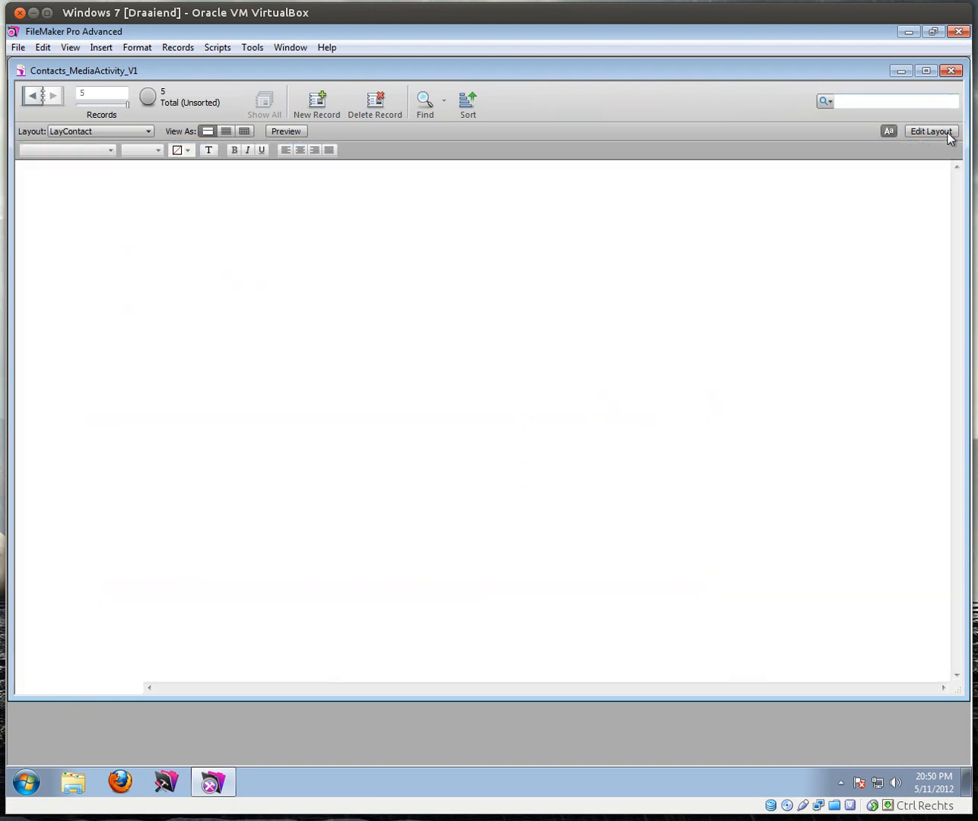
left_click(176, 238)
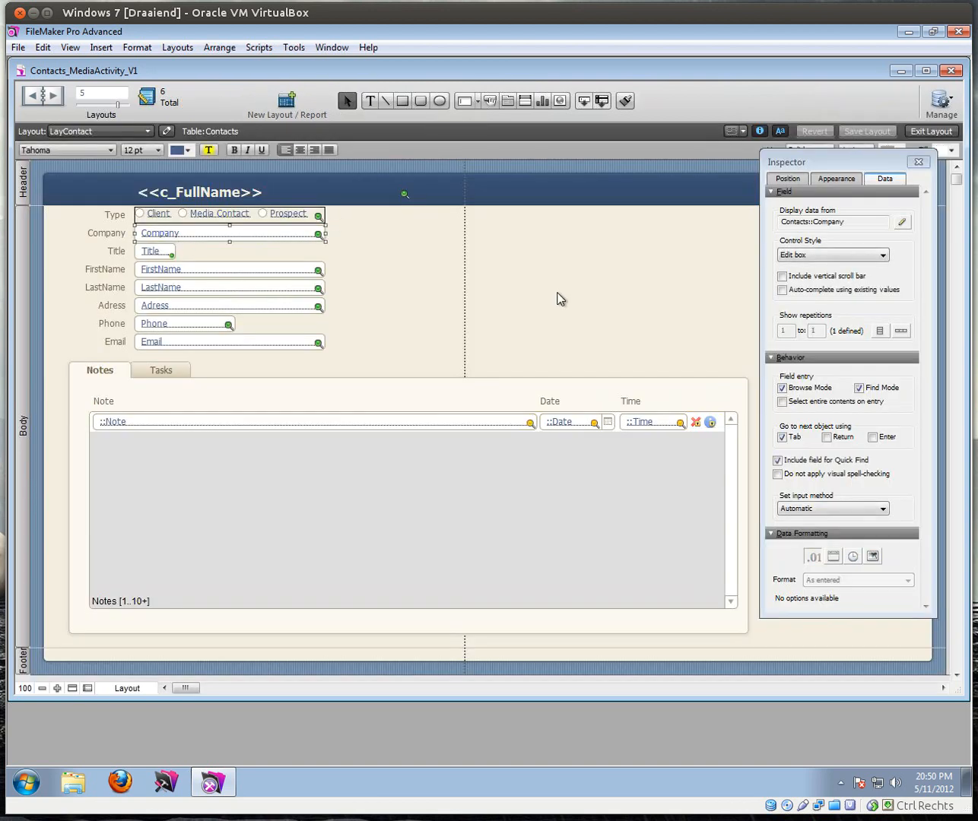
left_click(783, 291)
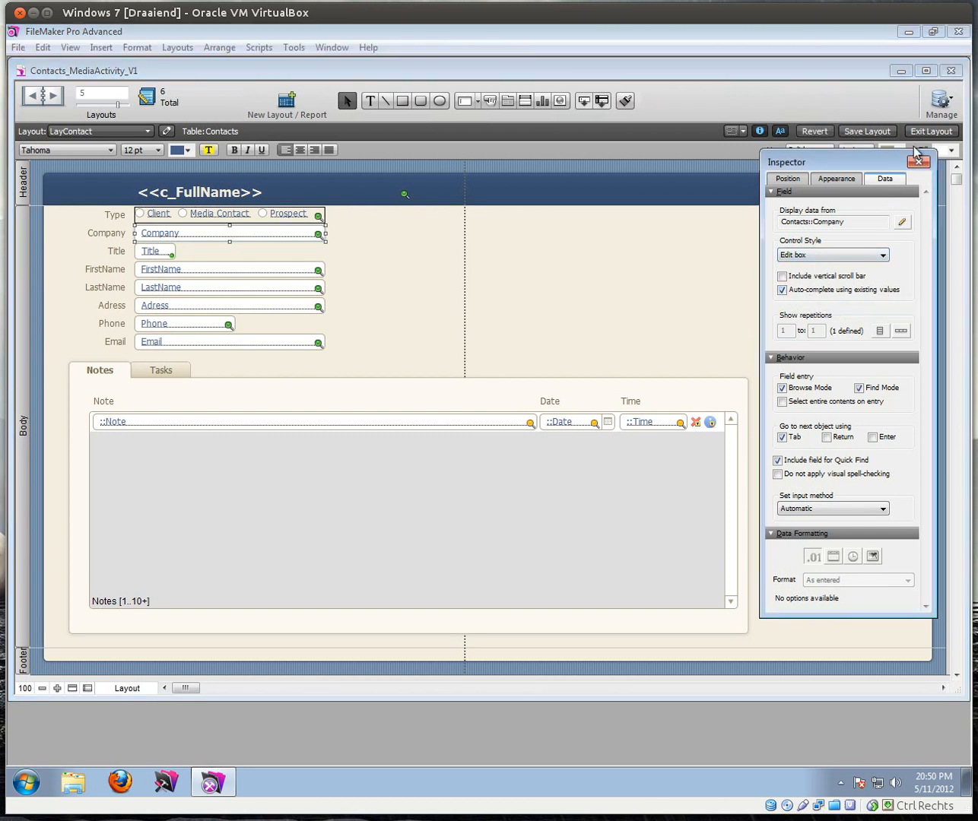
left_click(932, 132)
left_click(155, 212)
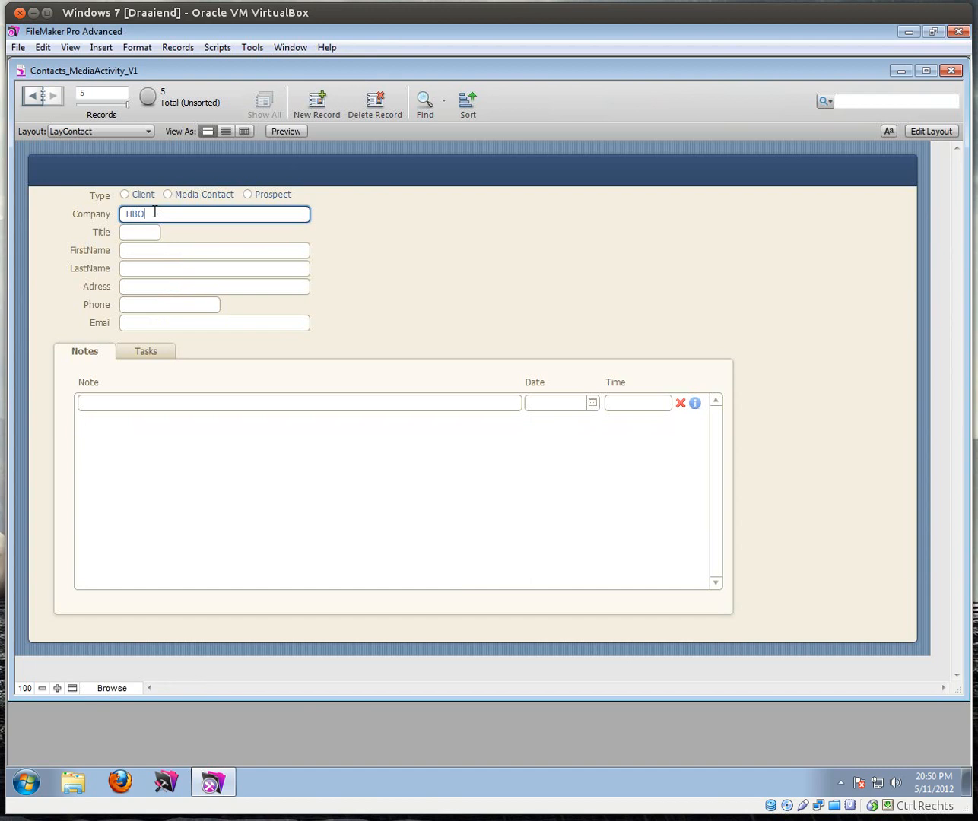
Step: Re-enter Company as HBO, set title to Miss, and enter the contact's first and last name
left_click(149, 213)
type("HBO")
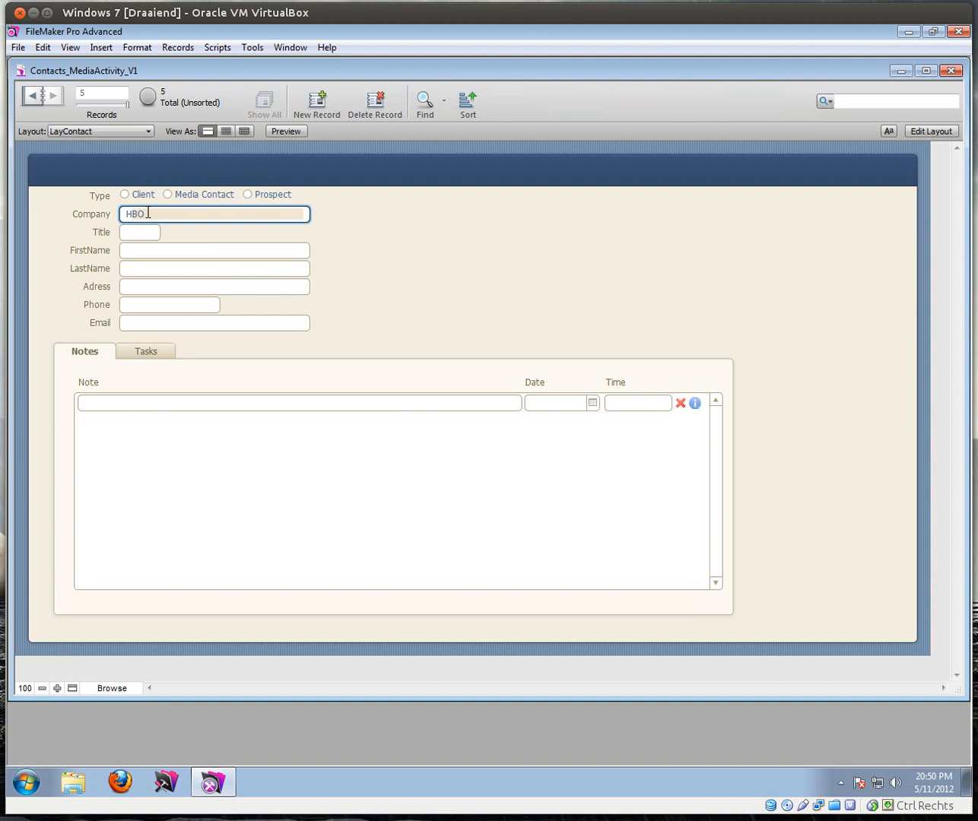
key("KP_Enter")
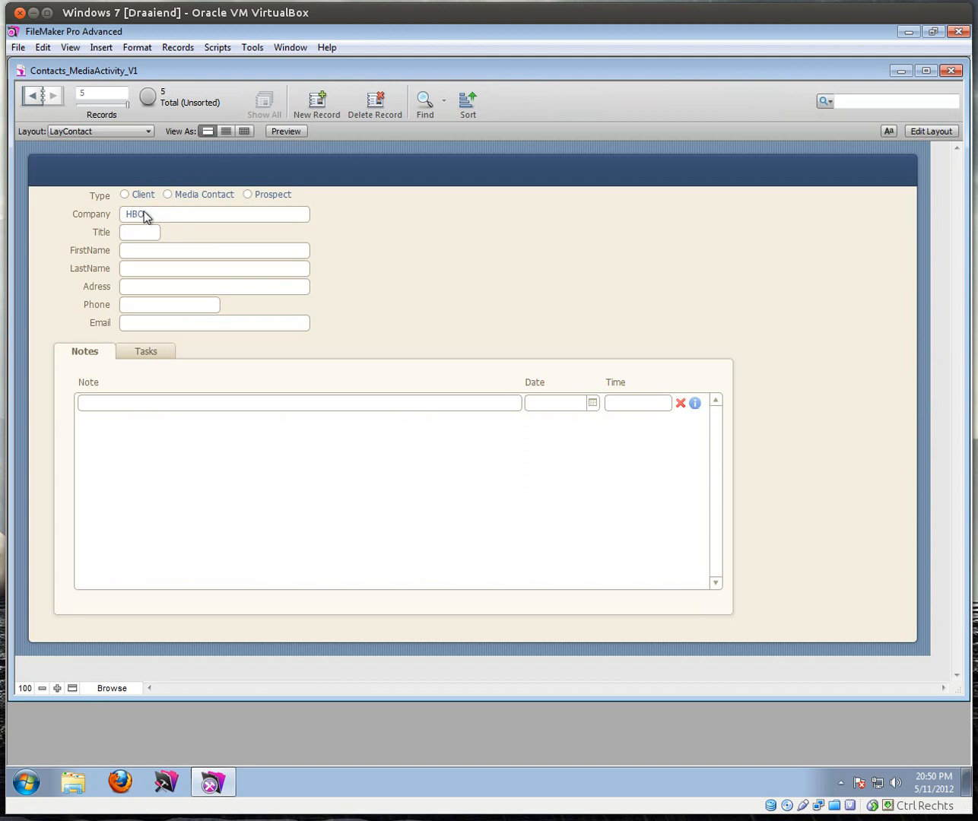
left_click(142, 231)
left_click(140, 278)
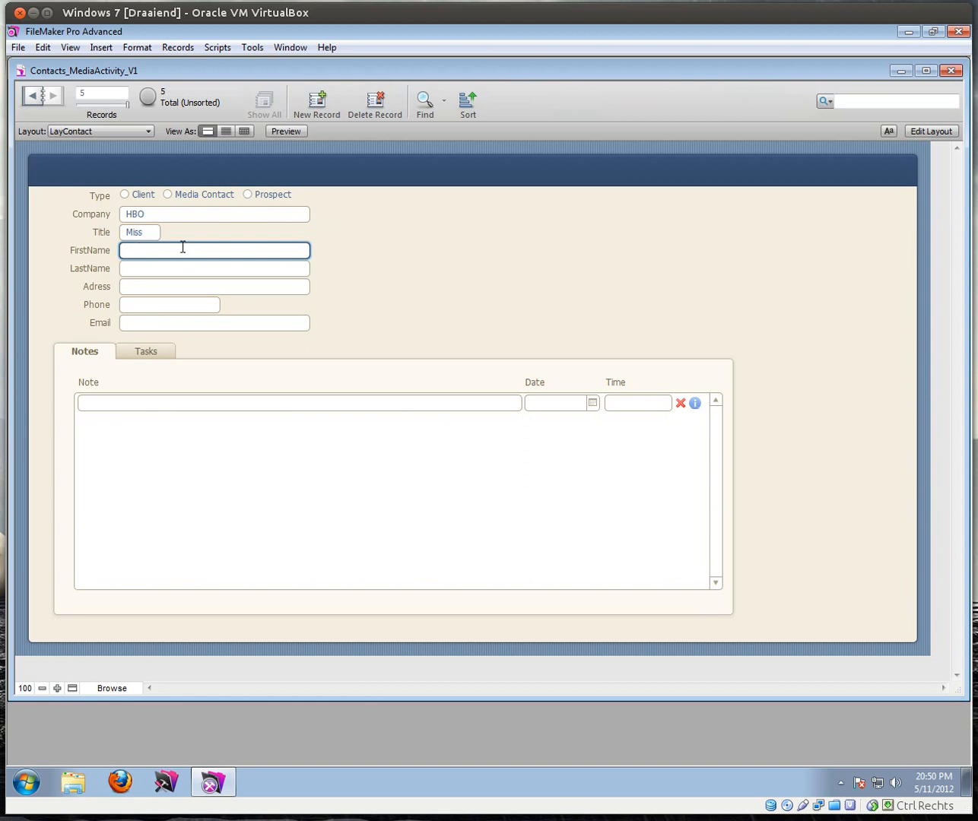
key("Tab")
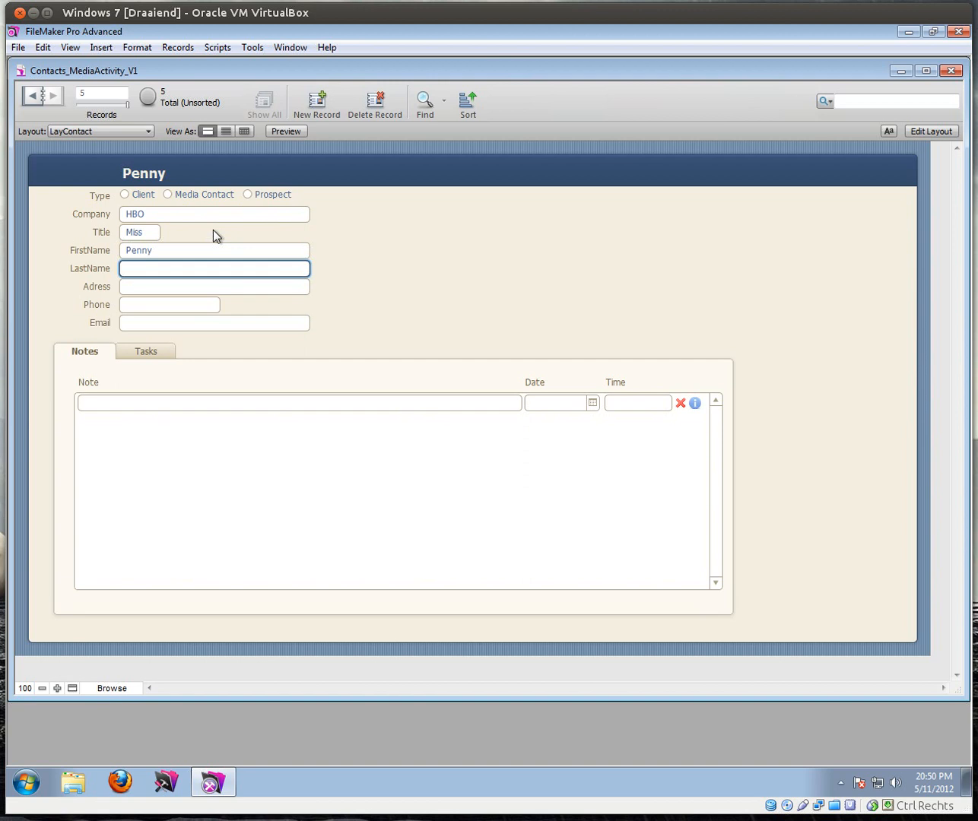
Step: Enter the contact's street address, correct its spelling, and return to LayMediaActivity
left_click(174, 290)
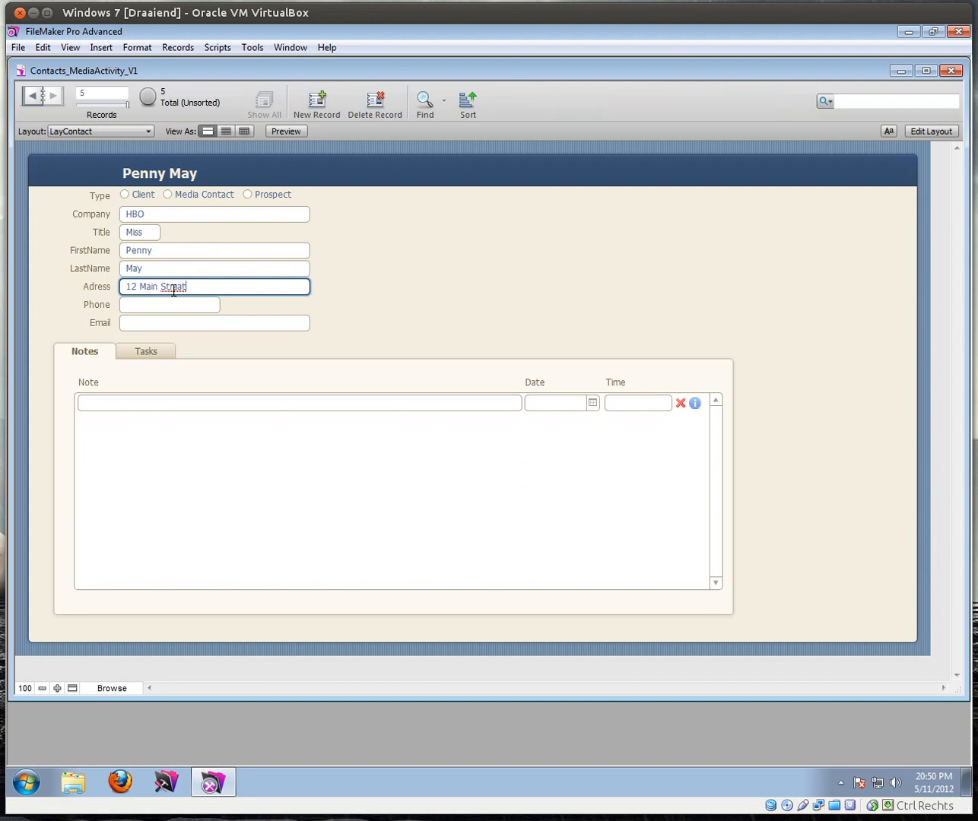
key("Tab")
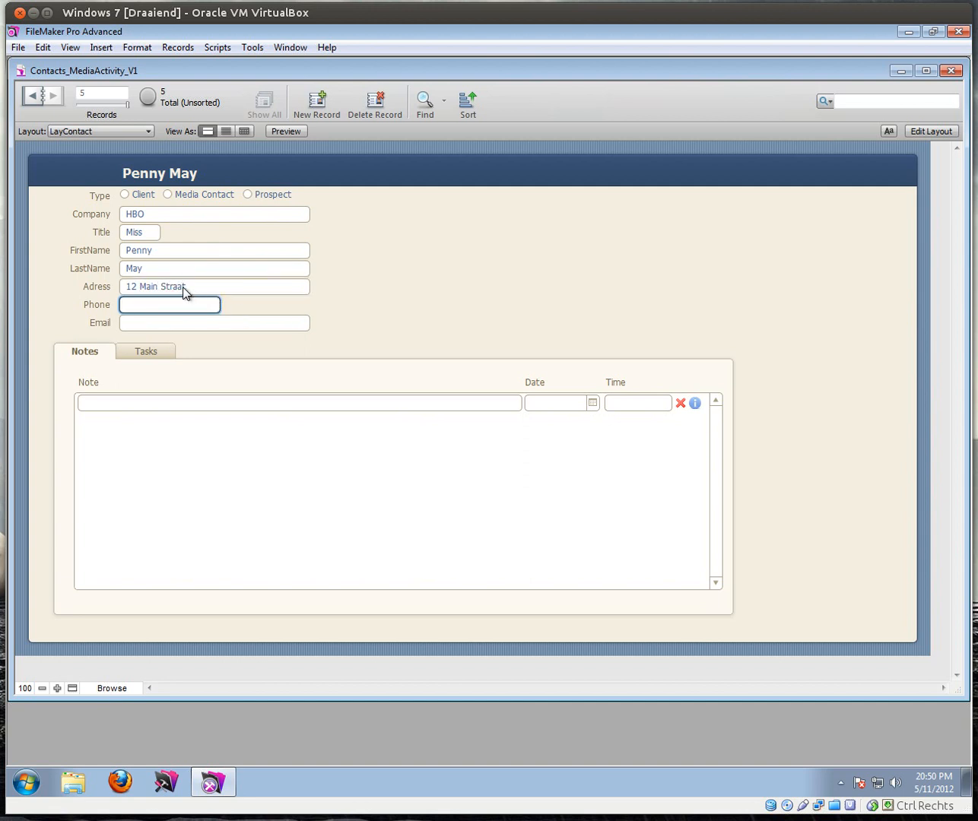
left_click(218, 286)
key("Return")
left_click(73, 131)
left_click(83, 178)
Step: Keeping HBO as Media Company, choose an HBO contact so Media Contact stores Id 6
left_click(196, 235)
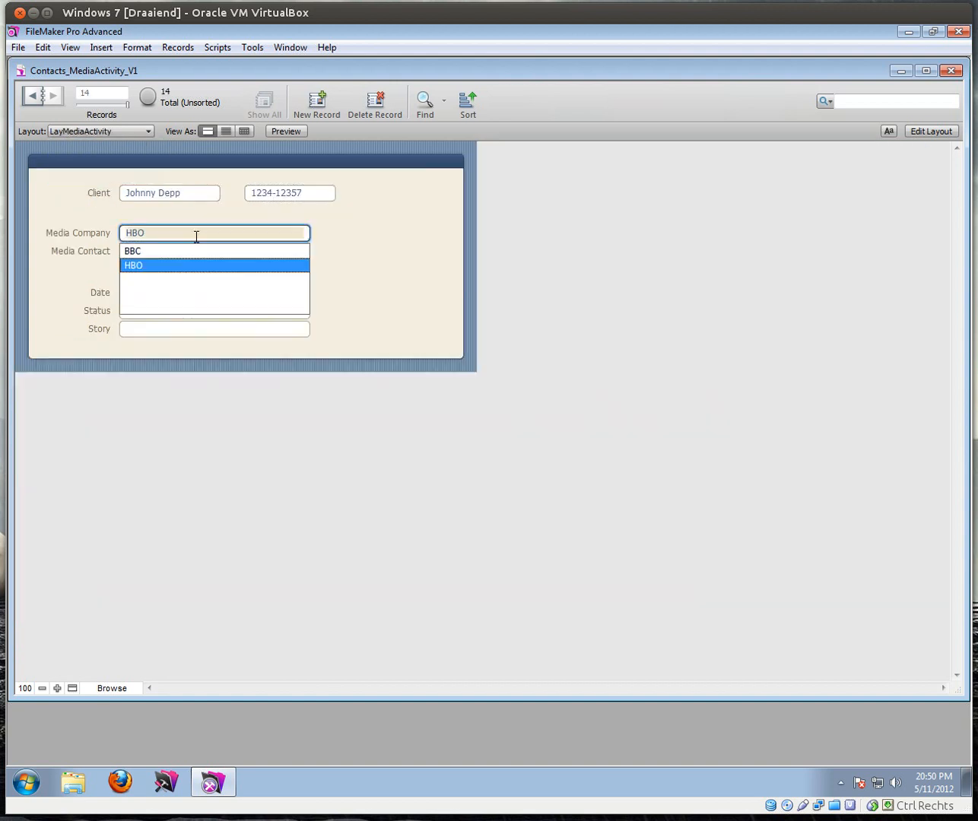
left_click(153, 250)
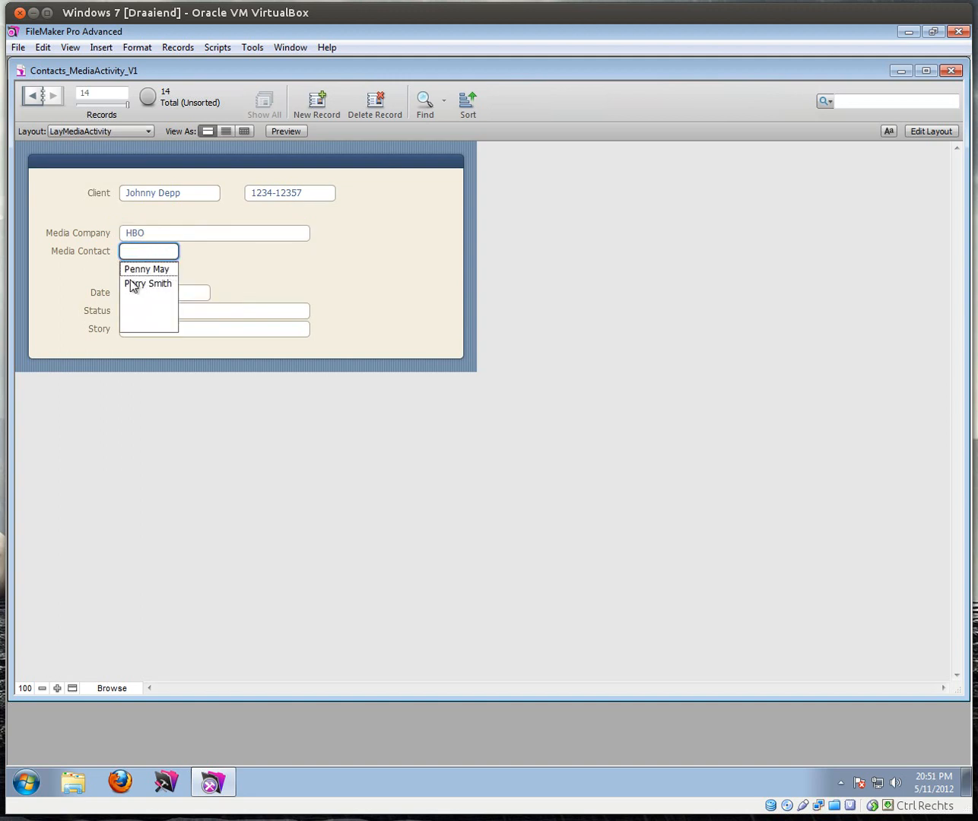
left_click(167, 267)
left_click(157, 250)
left_click(185, 282)
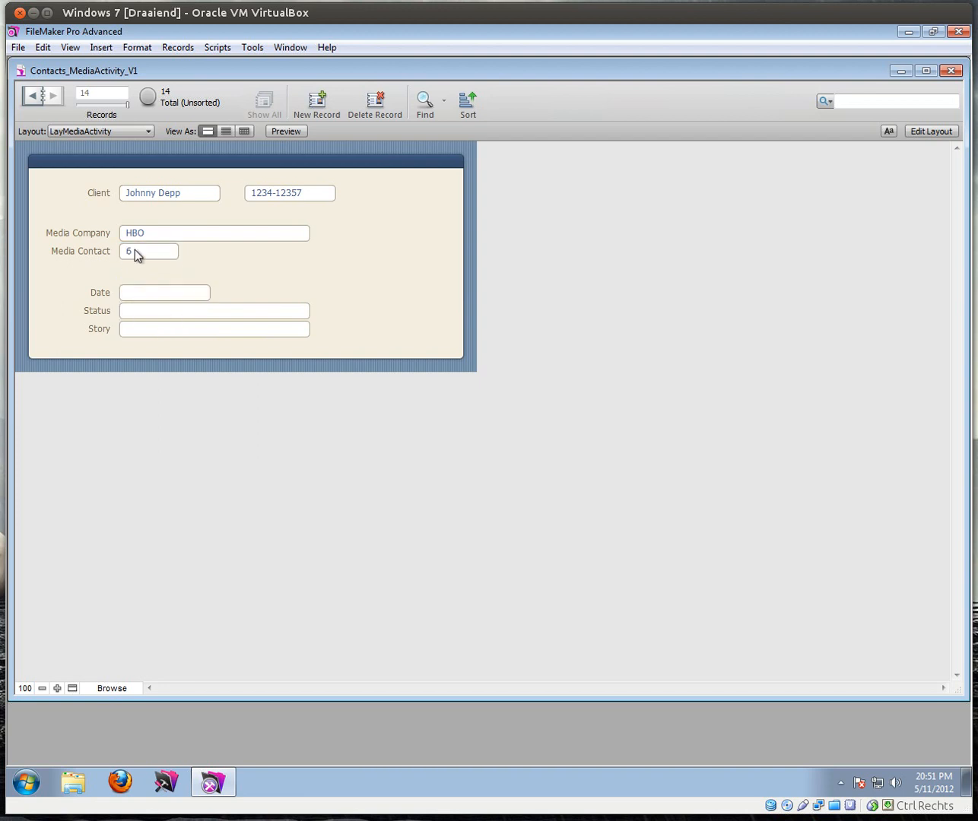
Step: In Layout mode, widen the Media Contact field and drag out a copy beside it
left_click(930, 131)
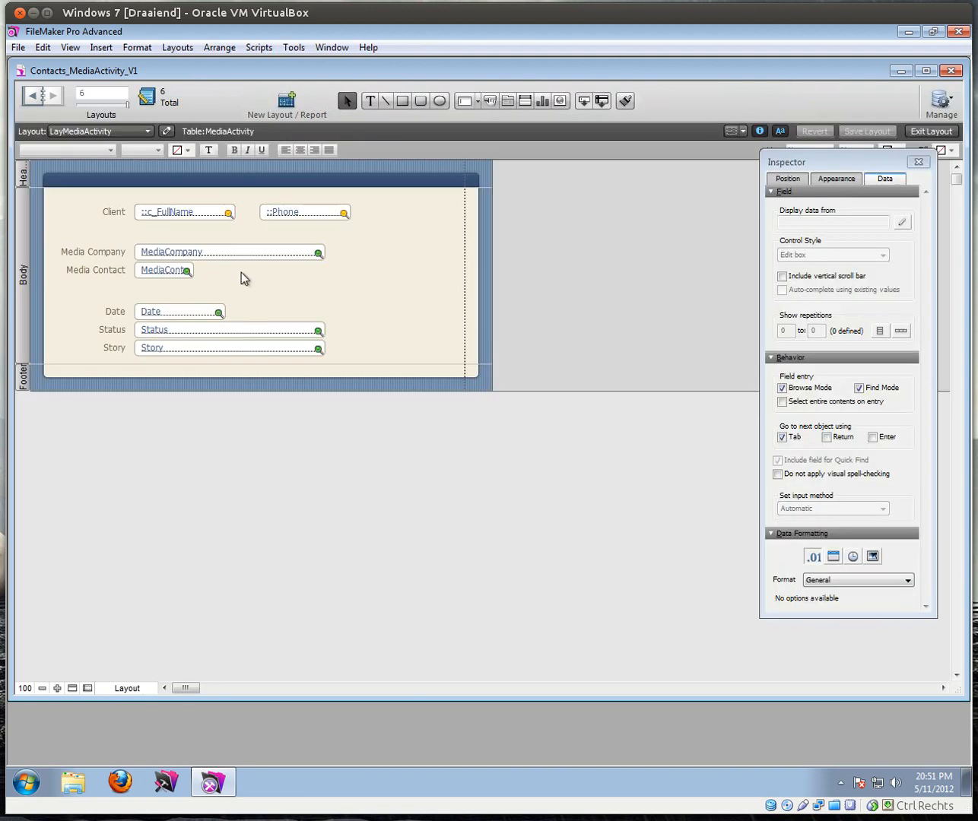
left_click(183, 273)
left_click_drag(196, 271, 260, 272)
left_click_drag(339, 282, 369, 275)
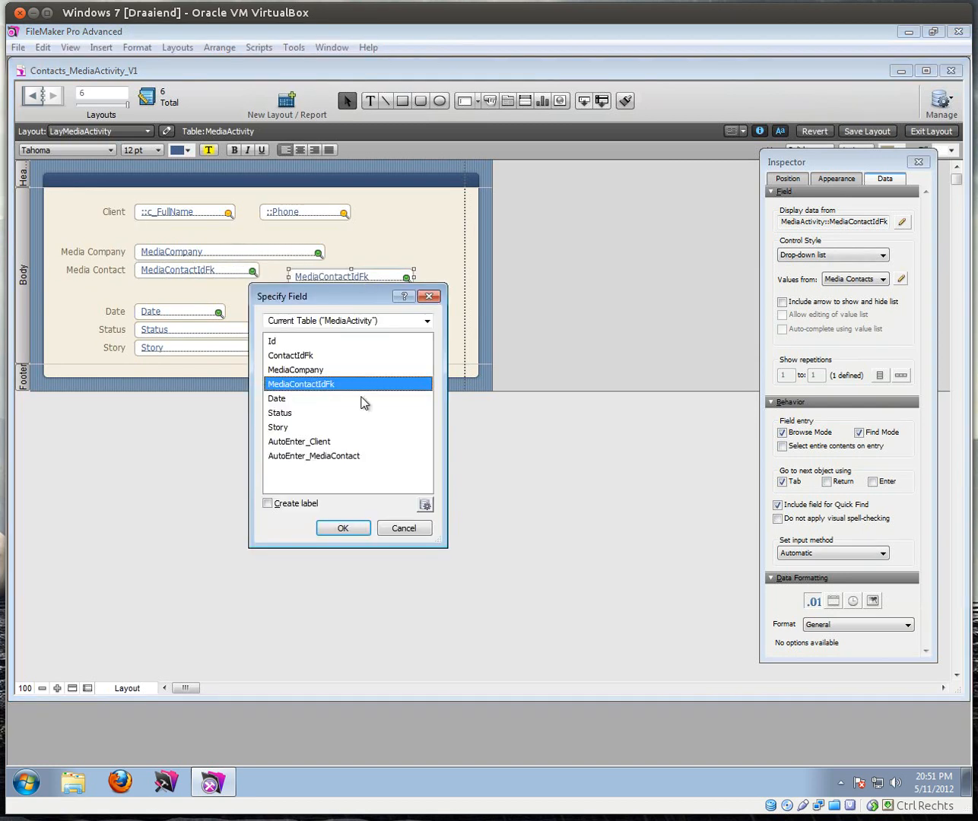
Step: Set the copied field to Contacts_MediaContact_MediaActivity::c_FullName
left_click(341, 320)
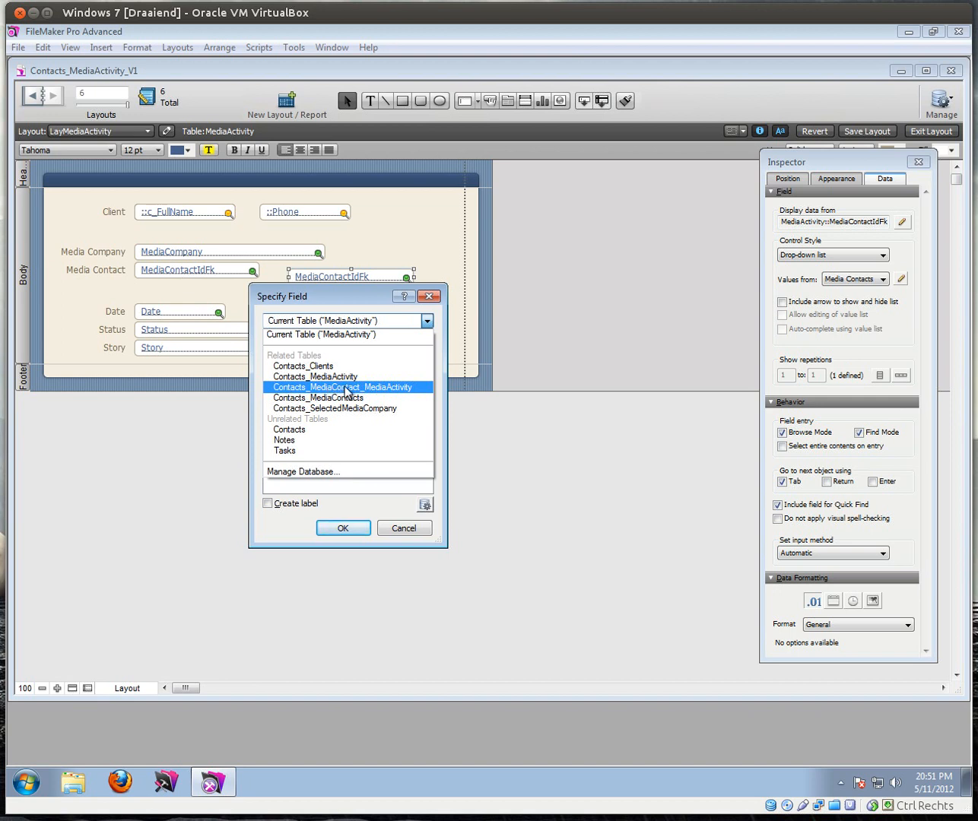
left_click(387, 387)
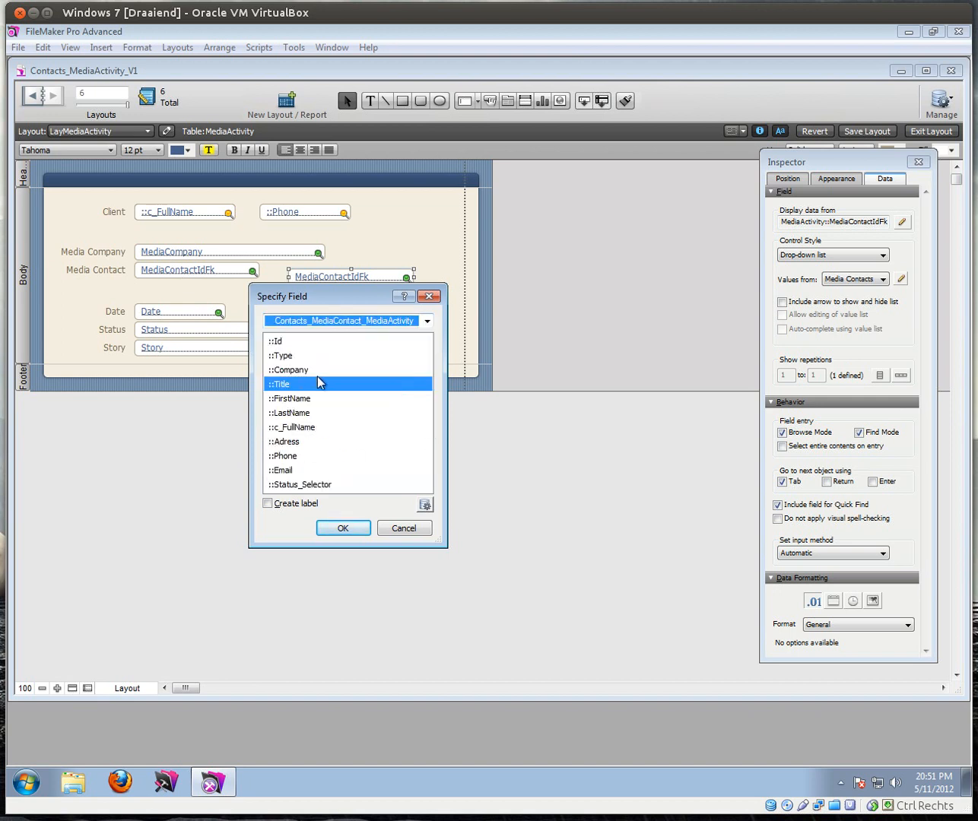
left_click(301, 485)
left_click(304, 426)
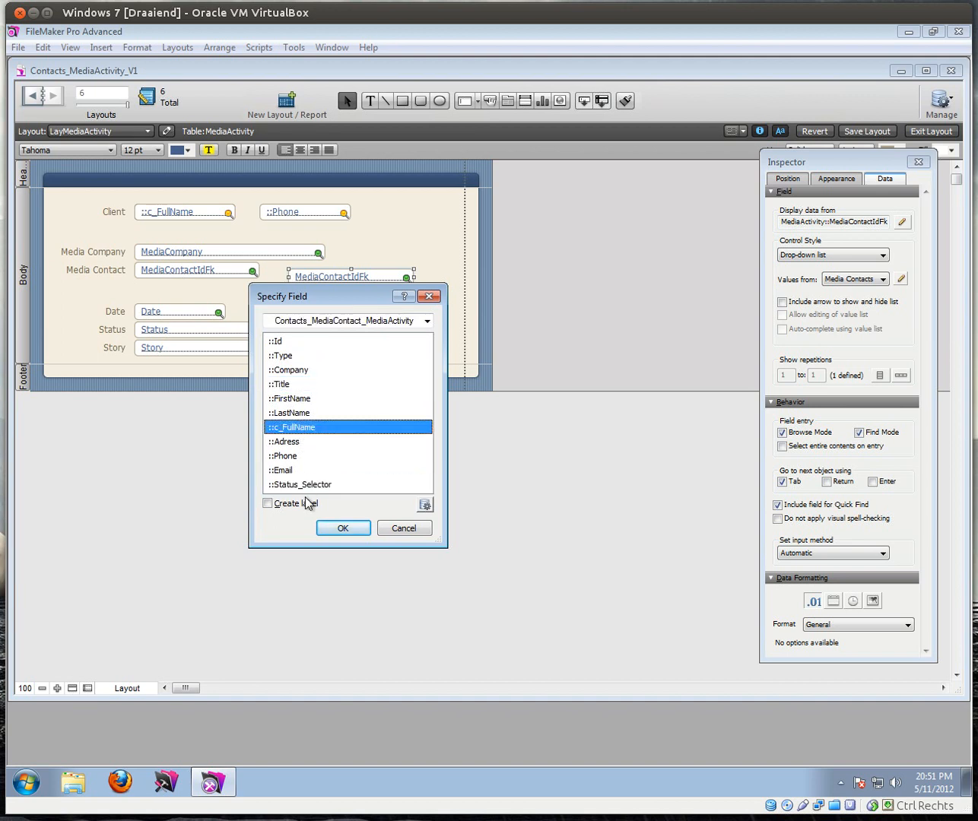
left_click(342, 527)
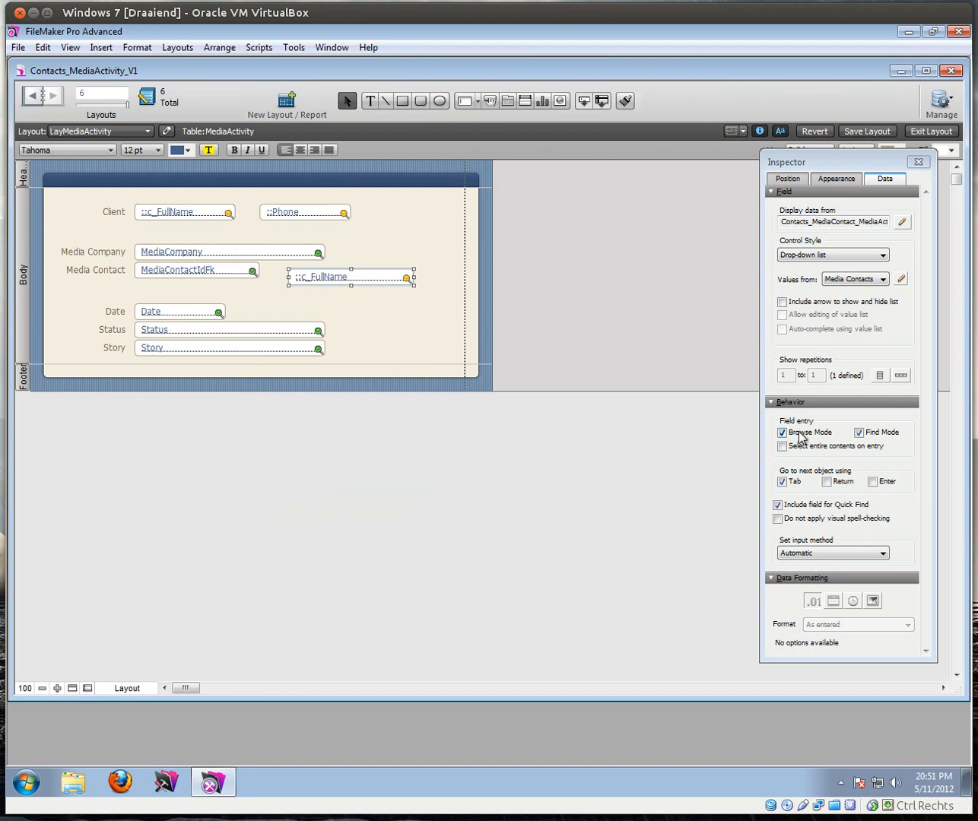
Step: Make the c_FullName field an Edit box that can't be entered in Browse mode
left_click(783, 433)
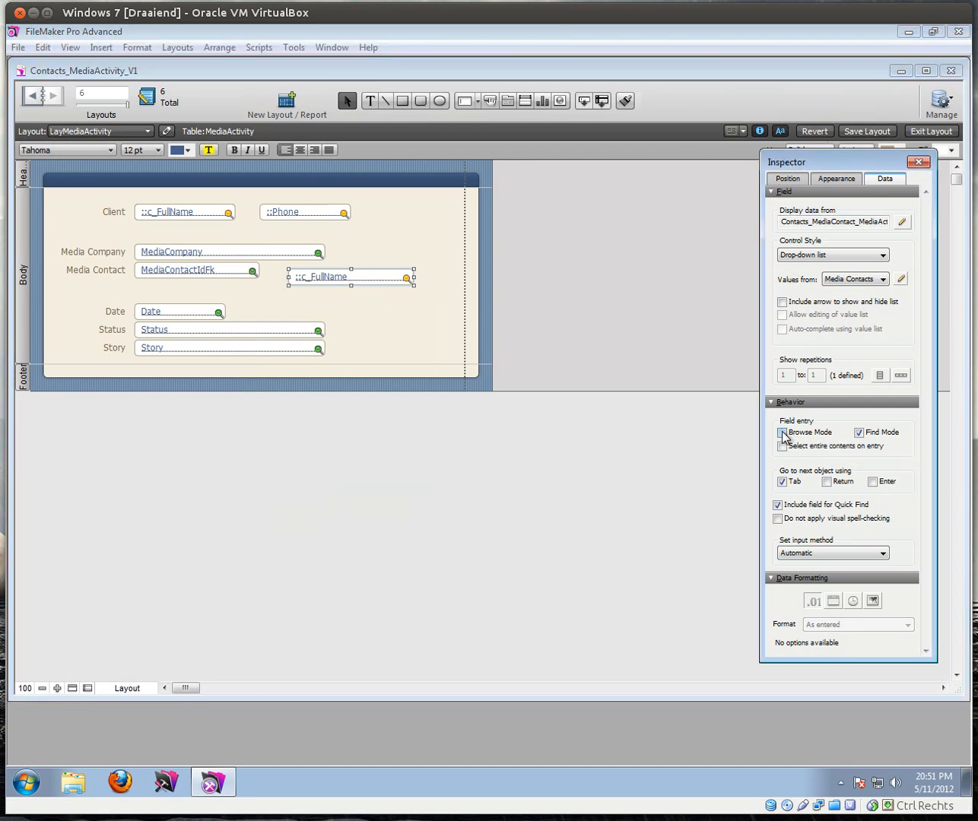
left_click(821, 259)
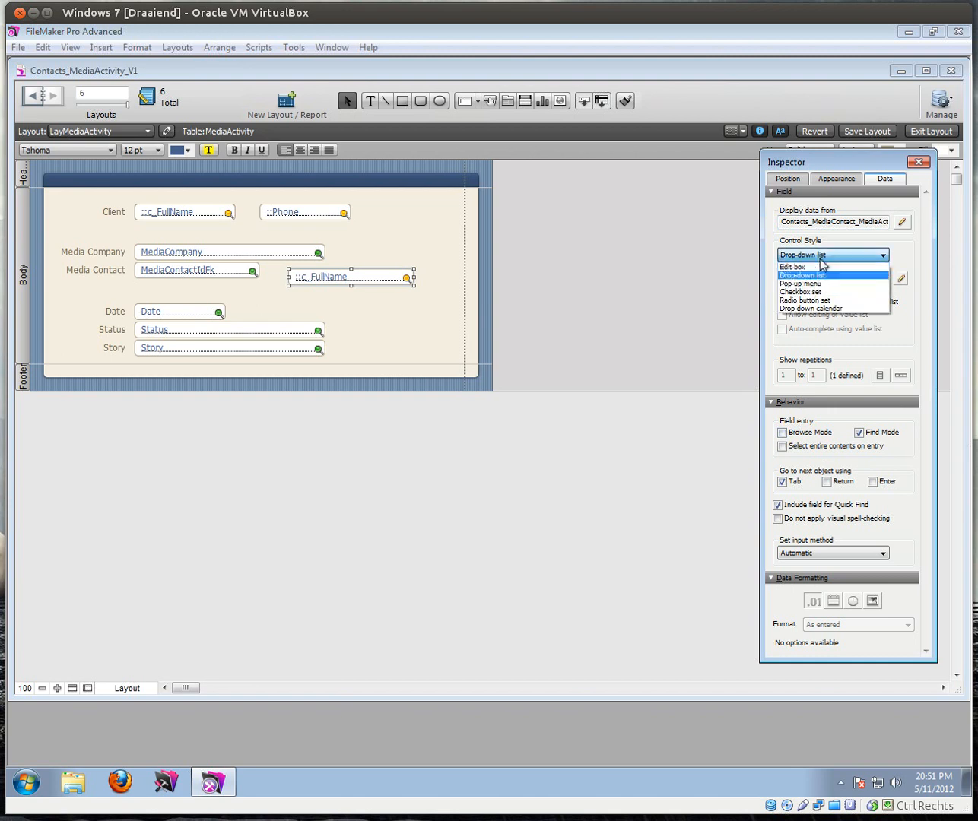
left_click(818, 266)
Step: Turn off Find mode entry for MediaContactIdFk, then align both fields left and top
left_click(181, 270)
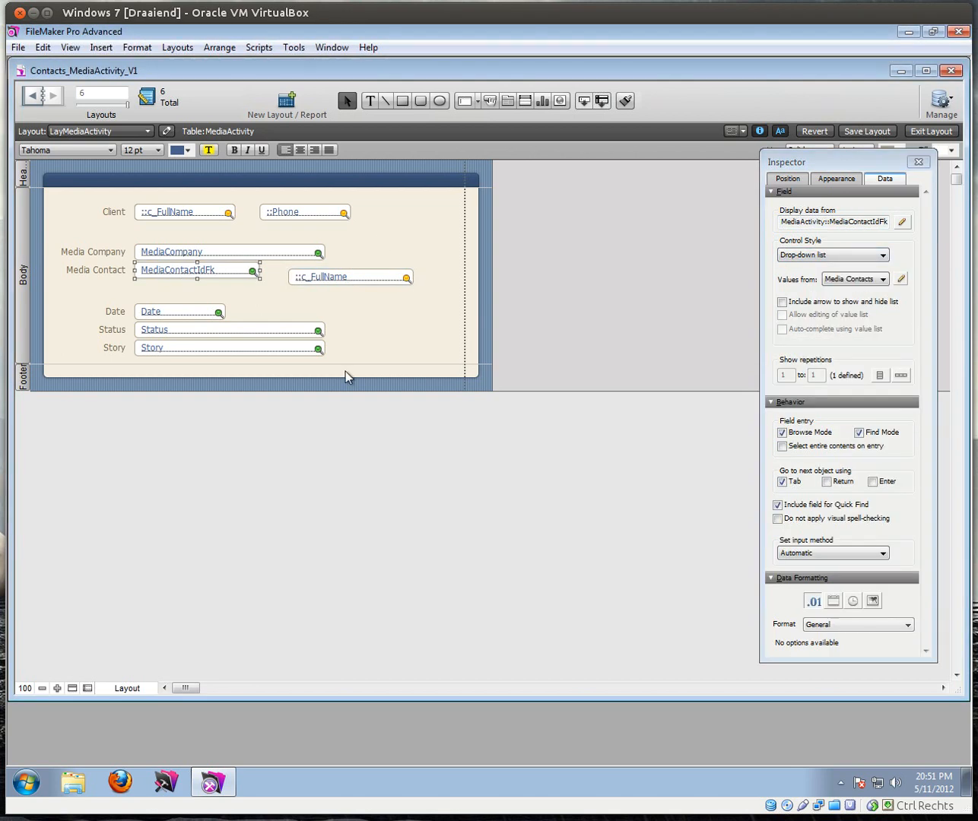
left_click(858, 431)
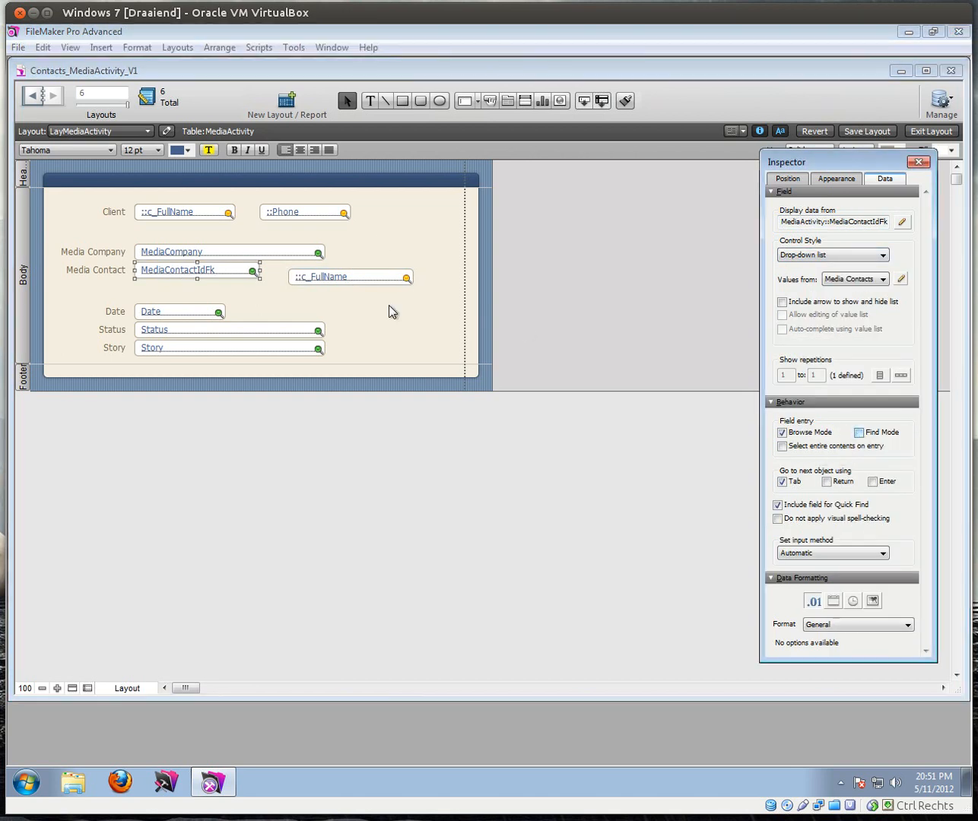
left_click(315, 277, "shift")
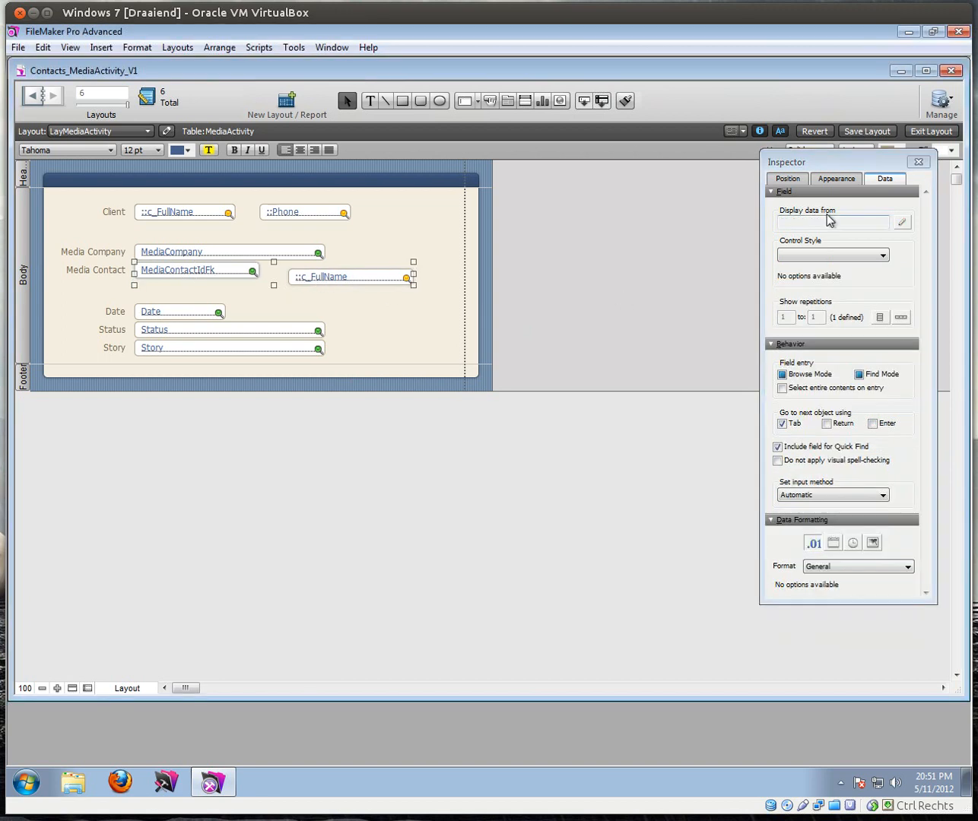
left_click(787, 178)
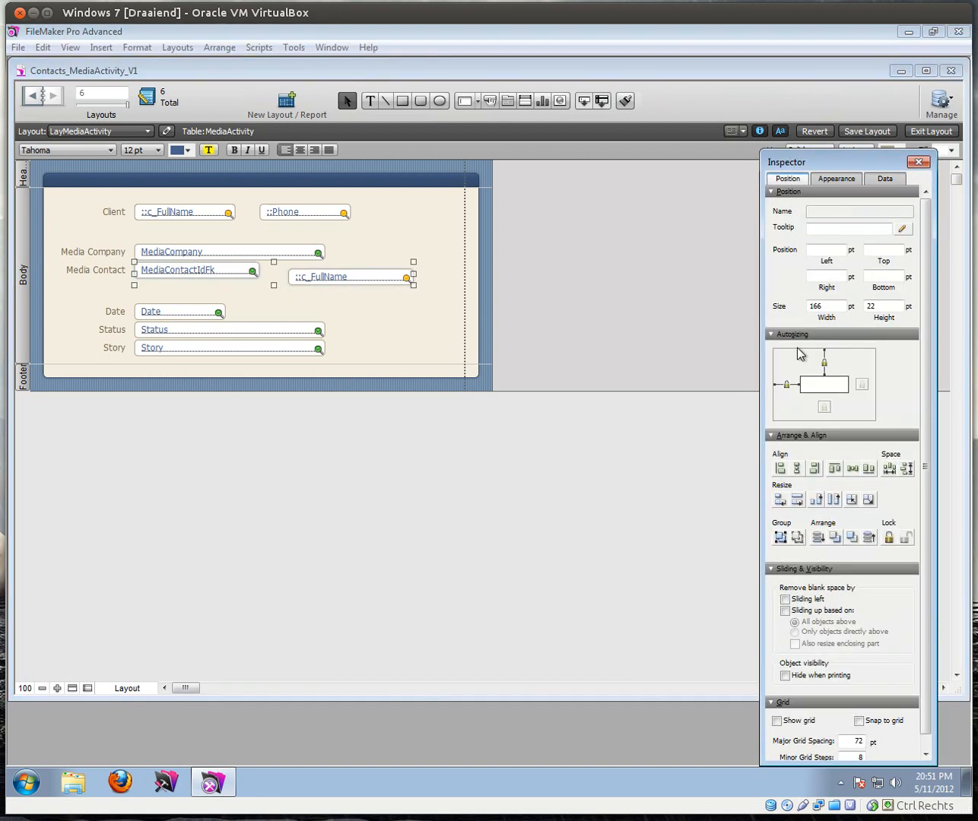
left_click(781, 468)
left_click(834, 468)
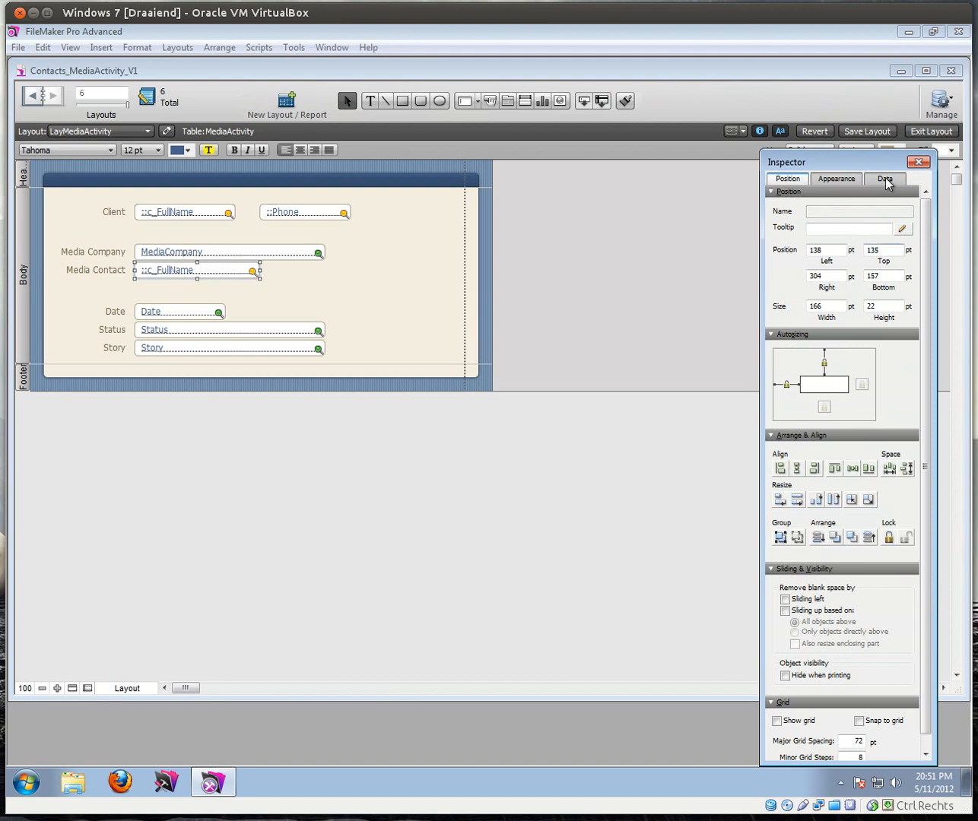
left_click(921, 131)
Step: Pick a contact from the Media Contact list, now shown by full name
left_click(225, 249)
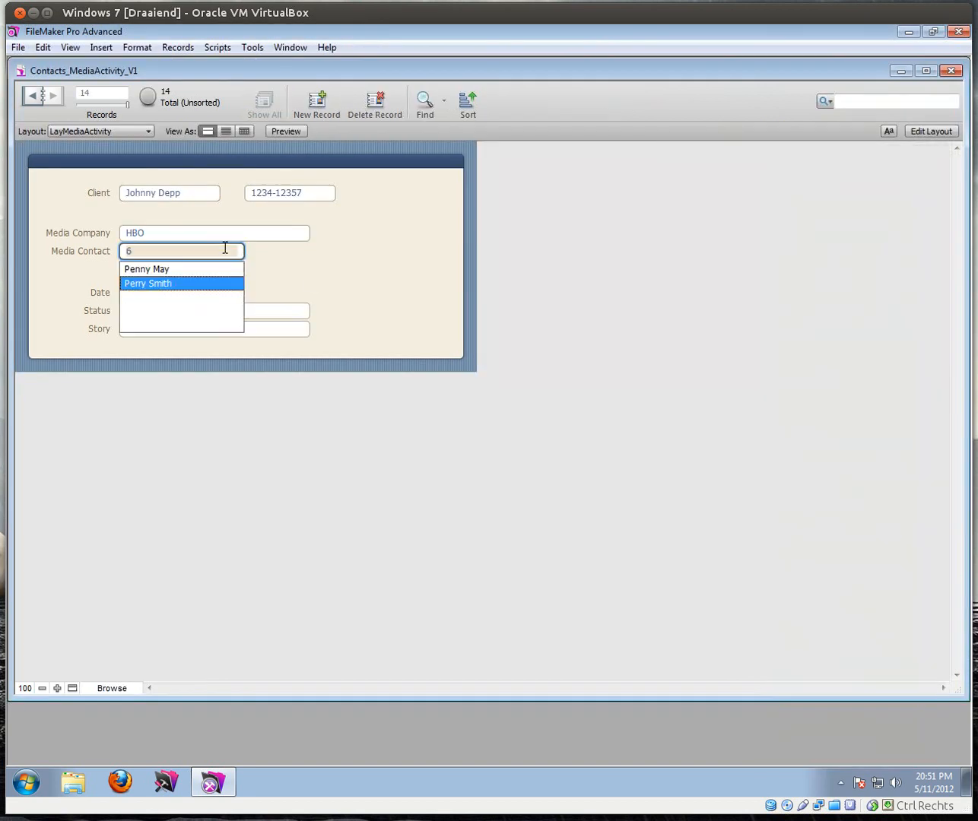
left_click(167, 270)
left_click(189, 250)
left_click(165, 286)
left_click(324, 279)
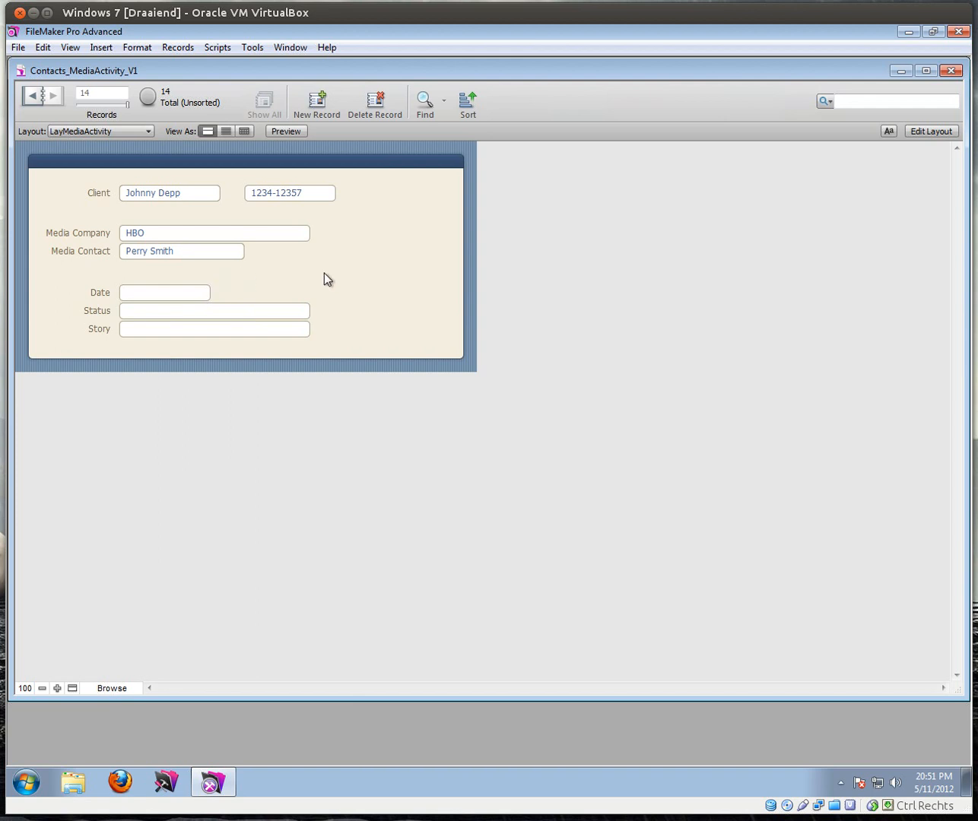
Step: Choose the Client, set Media Company to BBC and select the BBC media contact
left_click(183, 199)
left_click(157, 212)
left_click(157, 240)
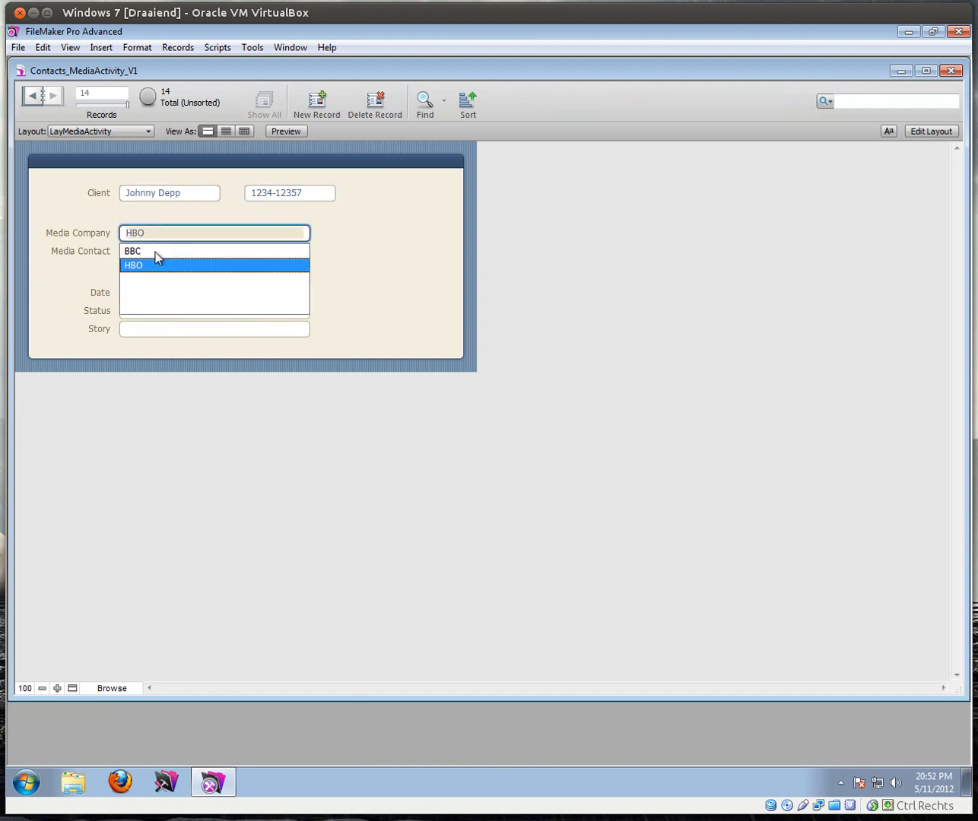
left_click(156, 250)
left_click(152, 271)
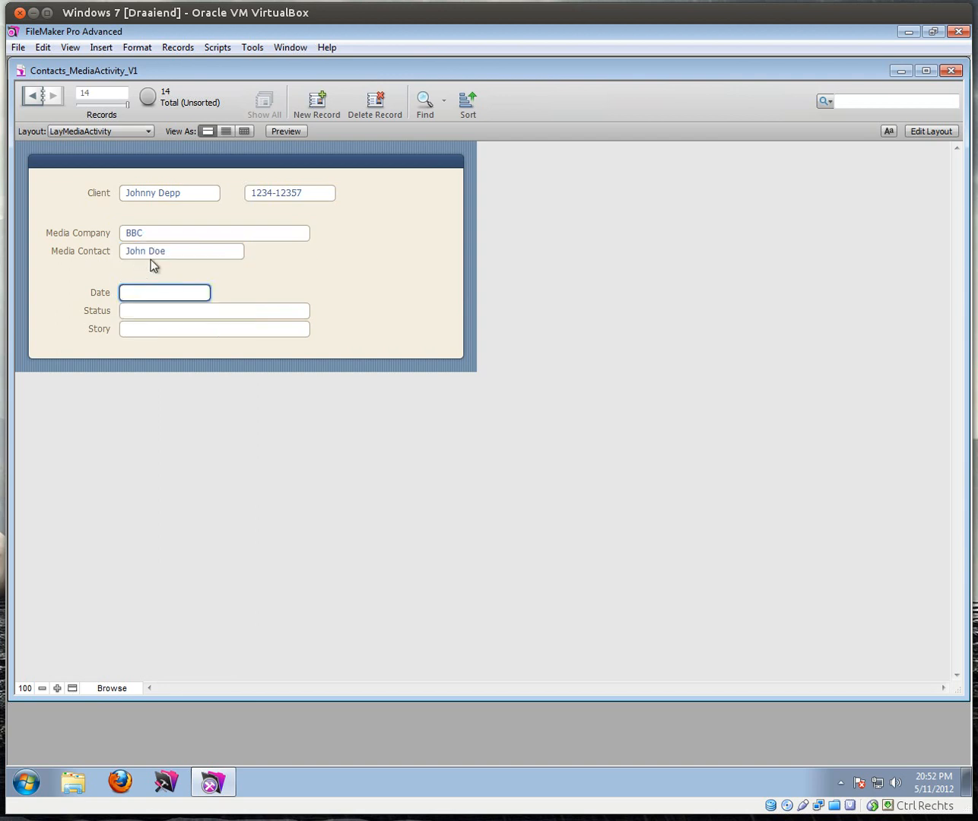
Step: In Layout mode, enlarge the body and shift the Date, Status and Story fields down
left_click(931, 132)
left_click_drag(40, 365, 36, 453)
left_click_drag(369, 382, 68, 291)
key("Down")
key("Down")
key("Down")
key("Down")
key("Down")
key("Down")
key("Down")
key("Down")
key("Down")
key("Down")
key("Down")
key("Down")
key("Down")
key("Down")
key("Down")
key("Down")
key("Down")
key("Down")
key("Down")
key("Down")
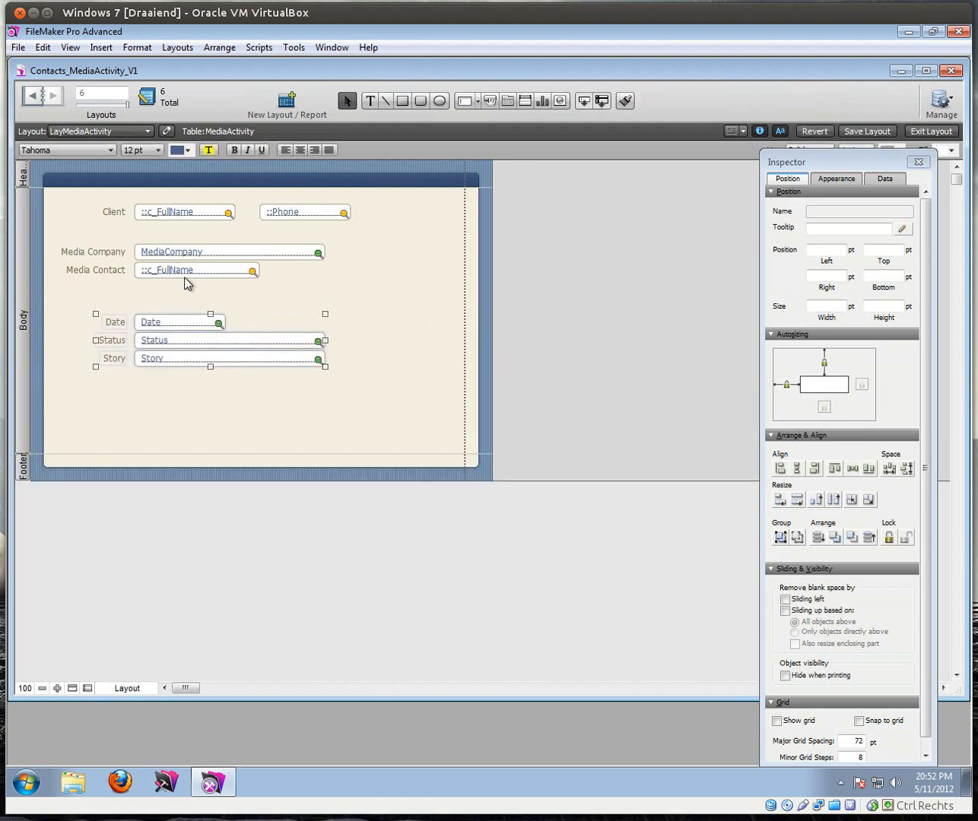
key("Down")
key("Down")
key("Down")
key("Down")
key("Down")
key("Down")
key("Down")
key("Down")
key("Down")
key("Down")
key("Down")
key("Down")
key("Down")
key("Down")
key("Down")
key("Down")
key("Down")
key("Down")
key("Down")
key("Down")
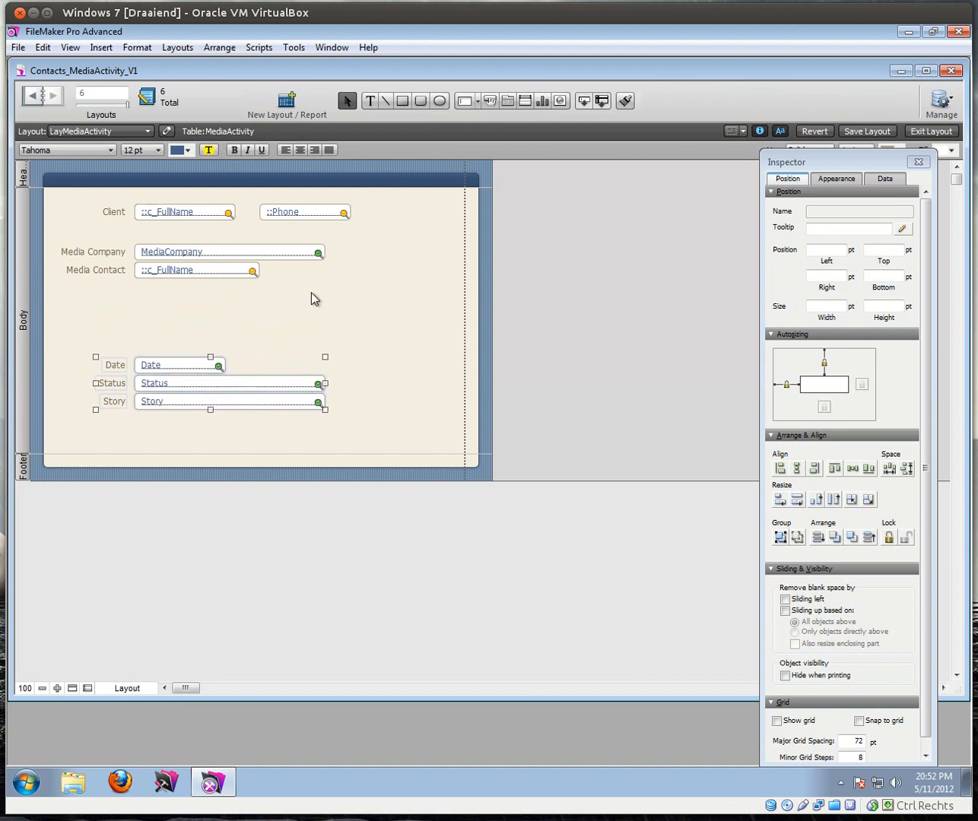
left_click(343, 301)
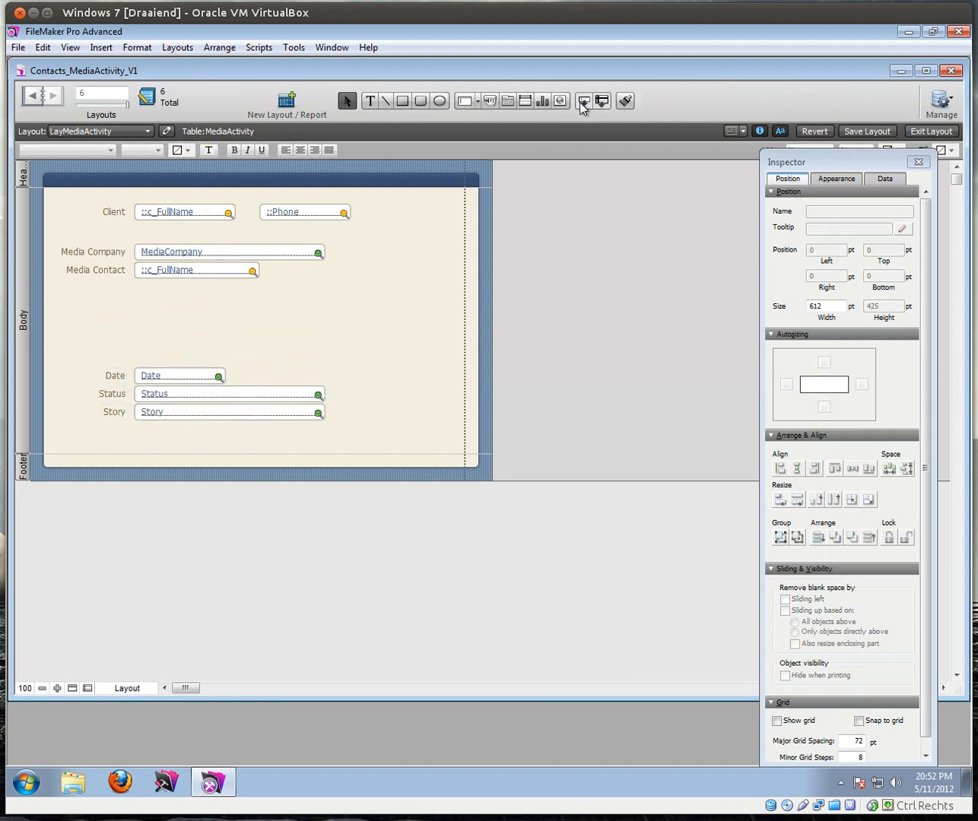
Step: Add the related contact's Phone field below Media Contact and widen it to 149 pt
left_click_drag(583, 101, 196, 299)
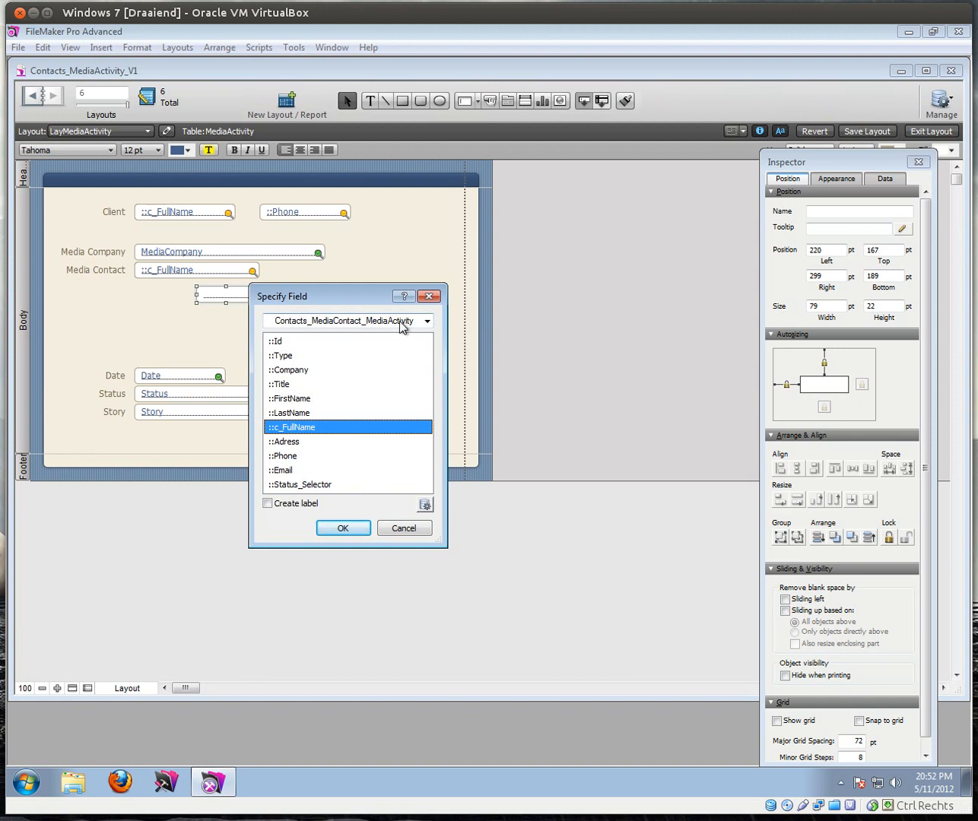
left_click(304, 457)
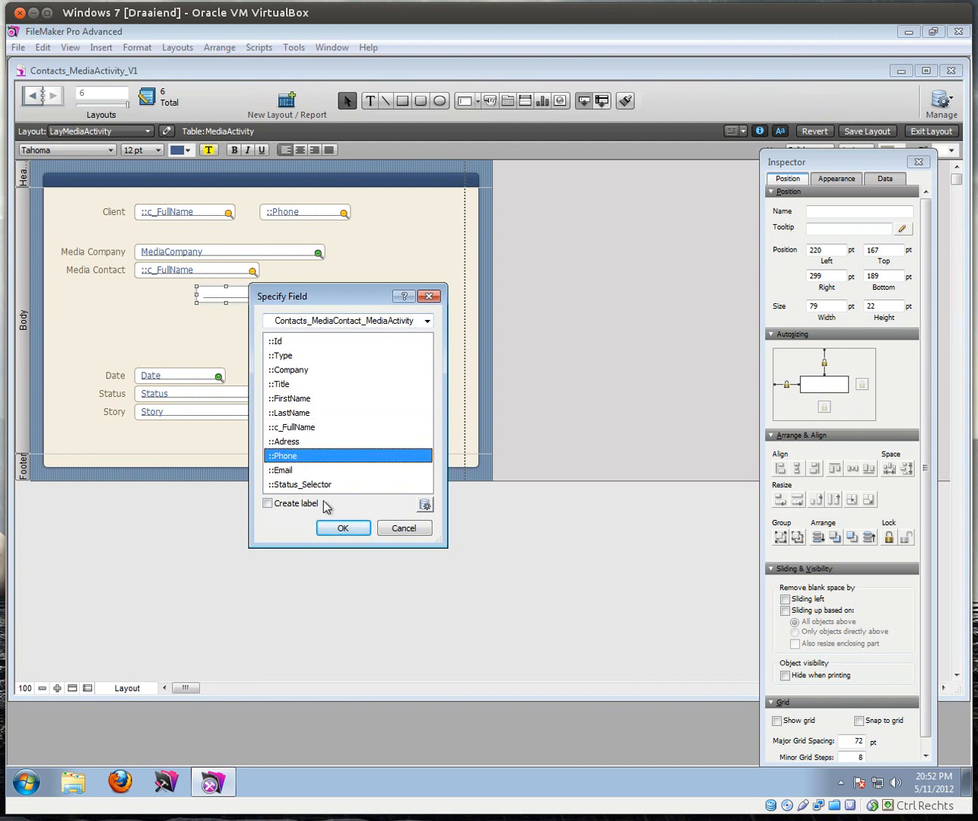
left_click(297, 443)
left_click(301, 457)
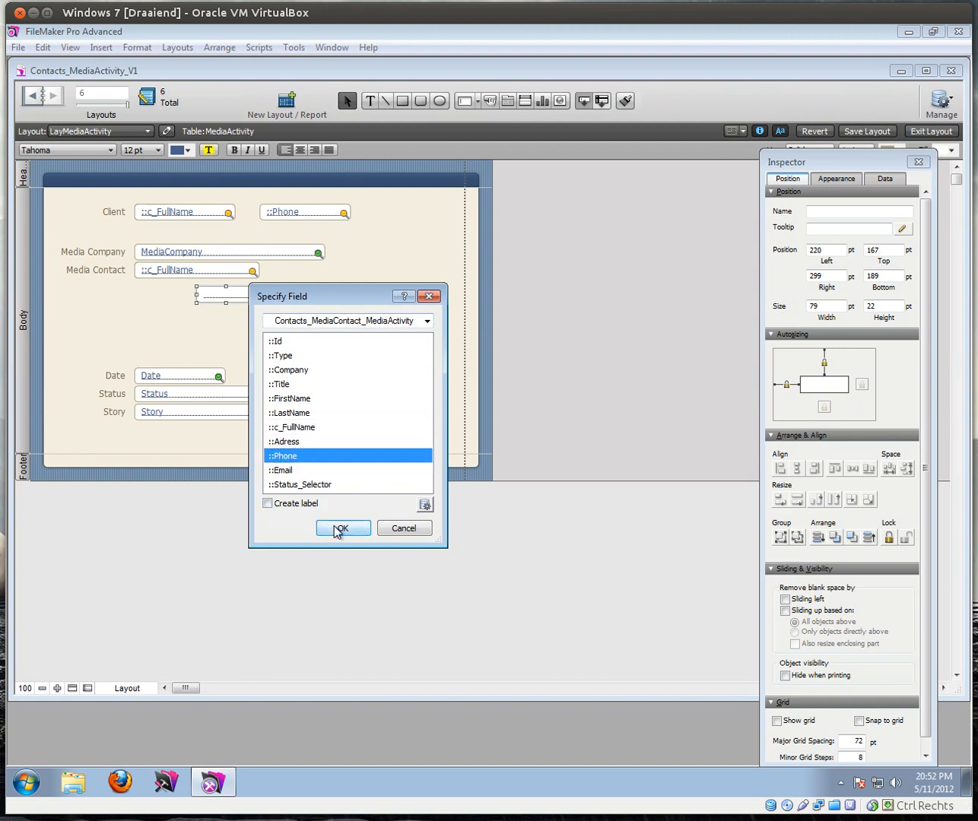
left_click(341, 529)
left_click_drag(256, 293, 268, 320)
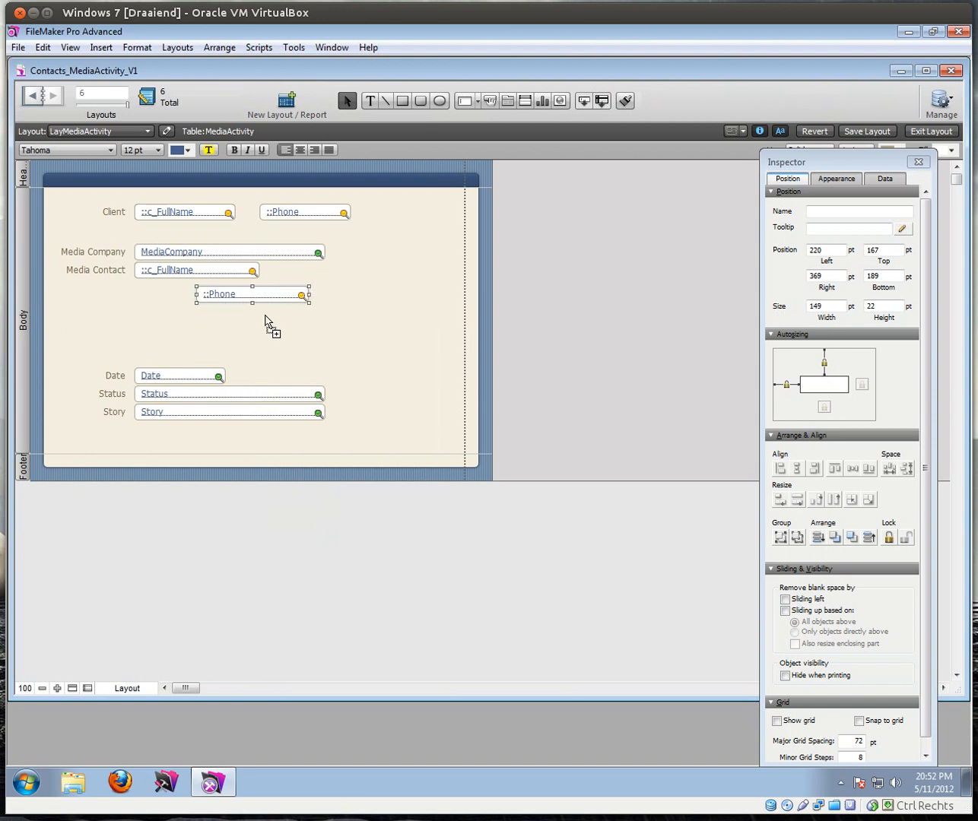
Step: Duplicate it as a labelled Email field, add a Phone label, and return to Browse mode
double_click(267, 320)
left_click(295, 473)
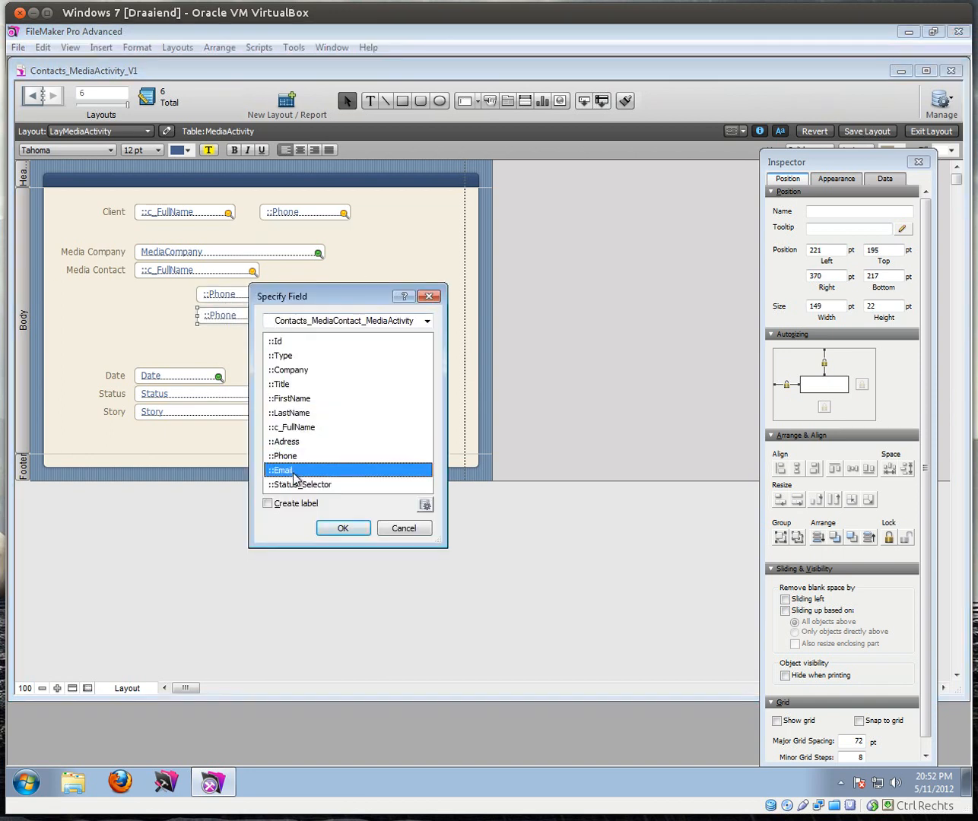
left_click(297, 503)
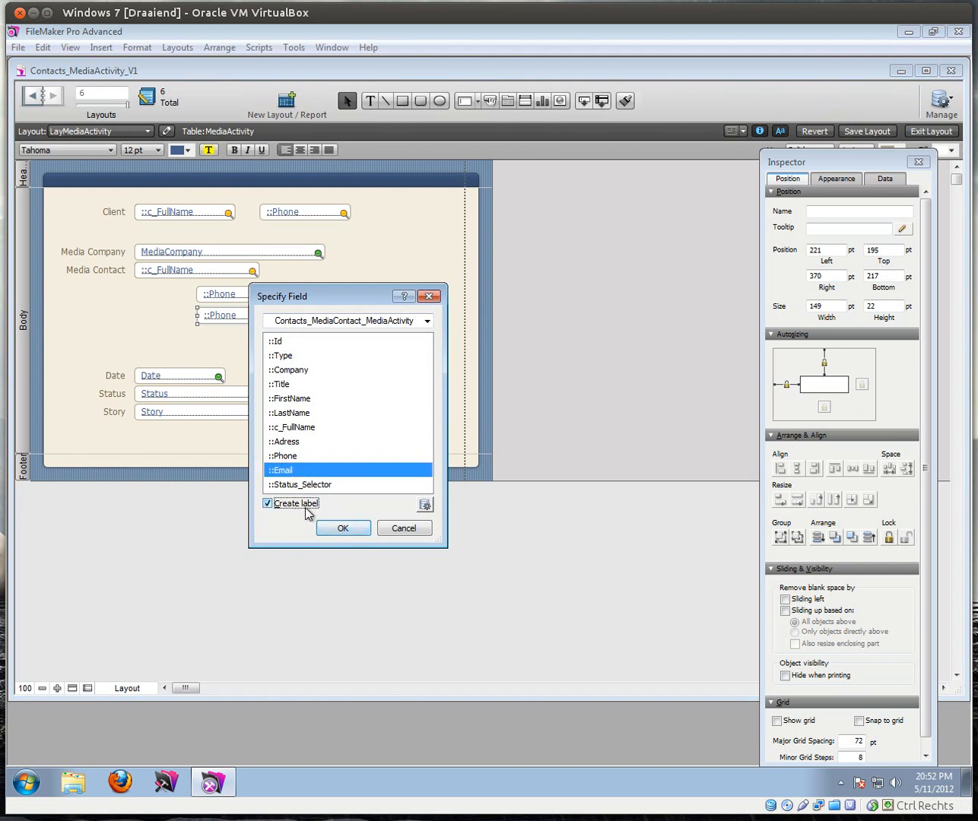
left_click(339, 529)
double_click(231, 298)
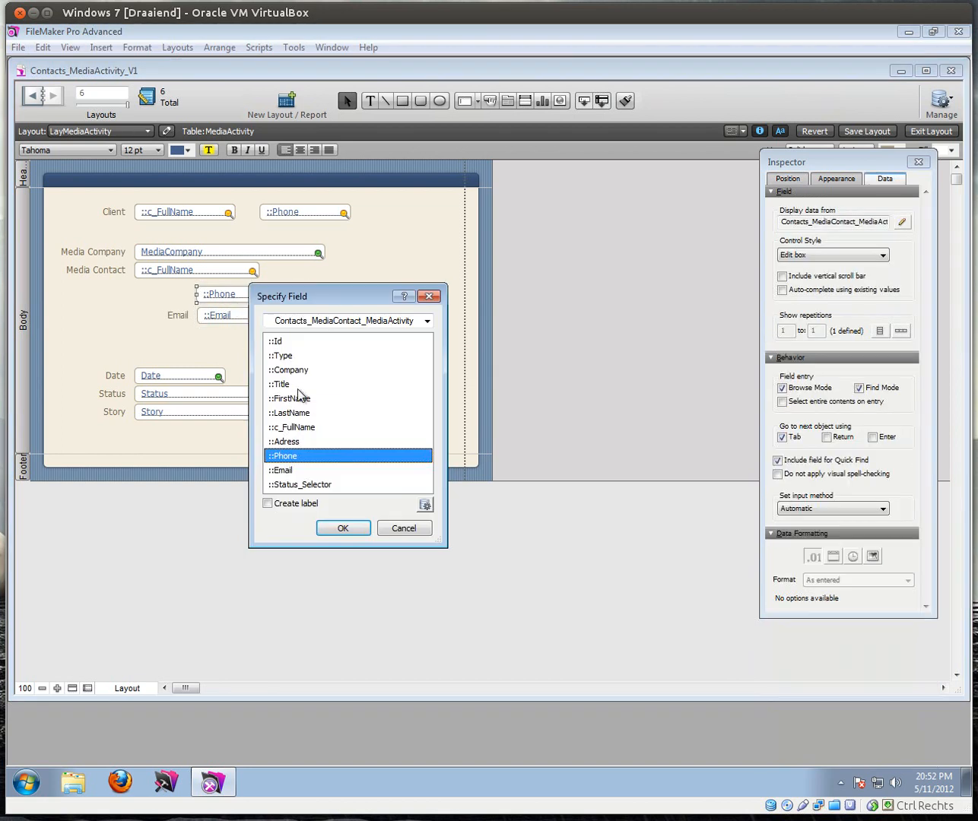
left_click(292, 505)
left_click(339, 529)
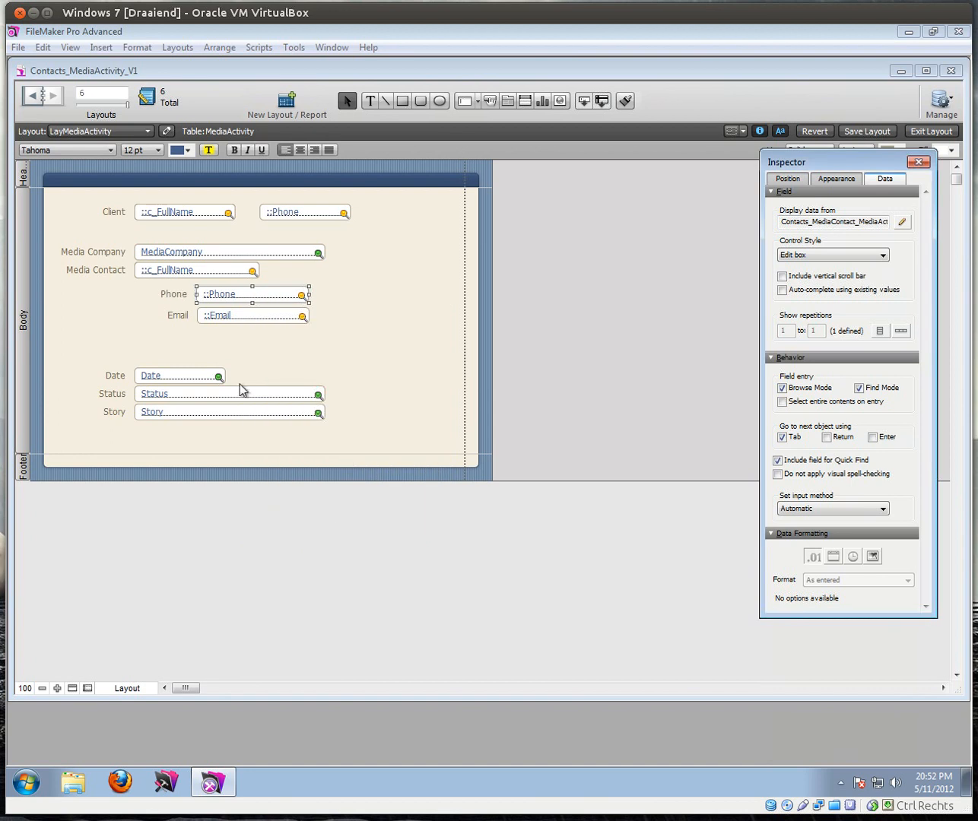
left_click(928, 130)
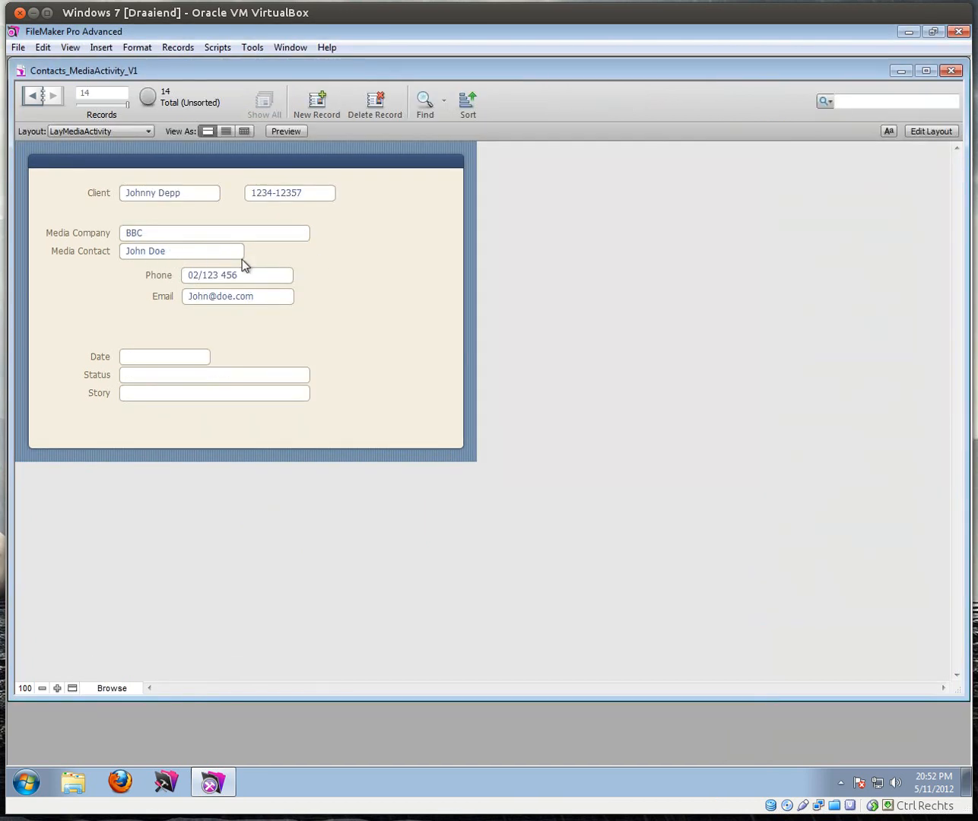
Step: Set Media Company to HBO and choose one of its contacts so Phone and Email fill
left_click(156, 257)
left_click(112, 244)
left_click(154, 235)
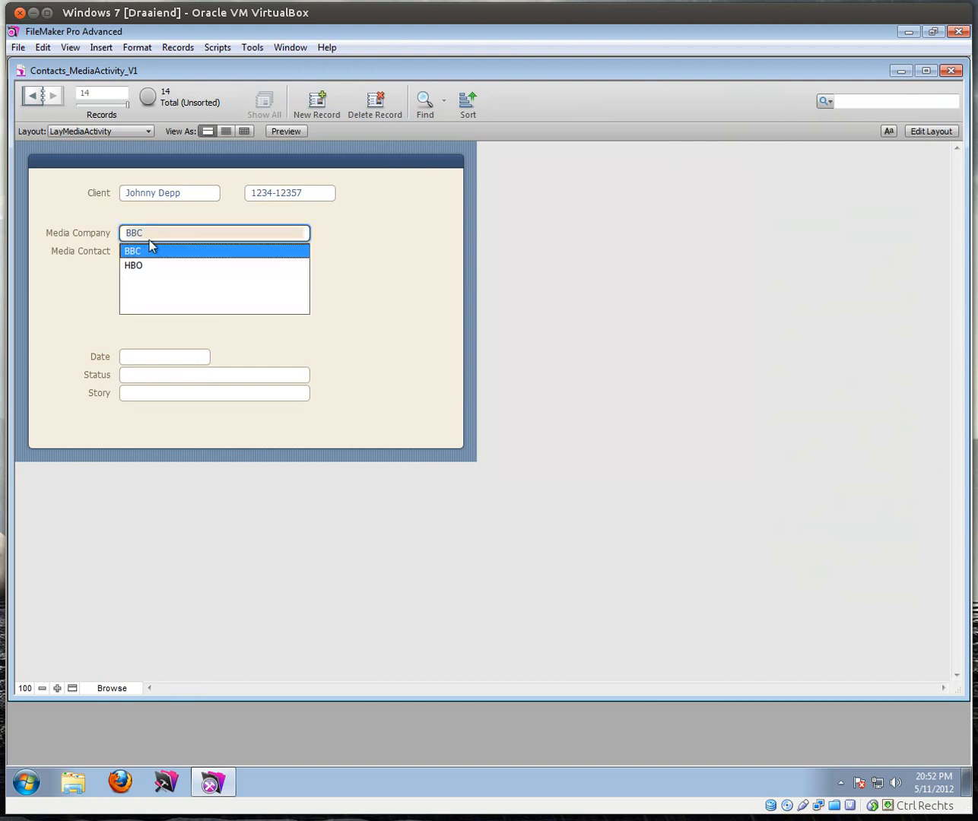
left_click(135, 266)
key("Tab")
left_click(139, 270)
left_click(174, 253)
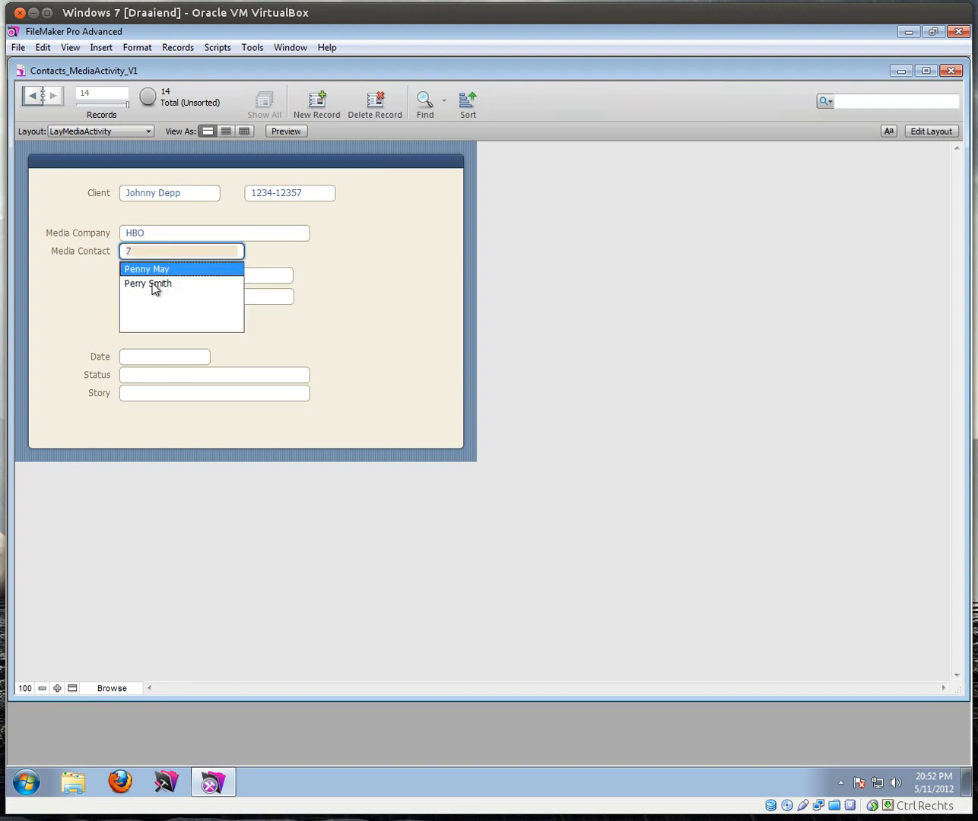
left_click(149, 283)
Step: Click into the Phone and Date fields, then switch LayMediaActivity to Layout mode
left_click(334, 287)
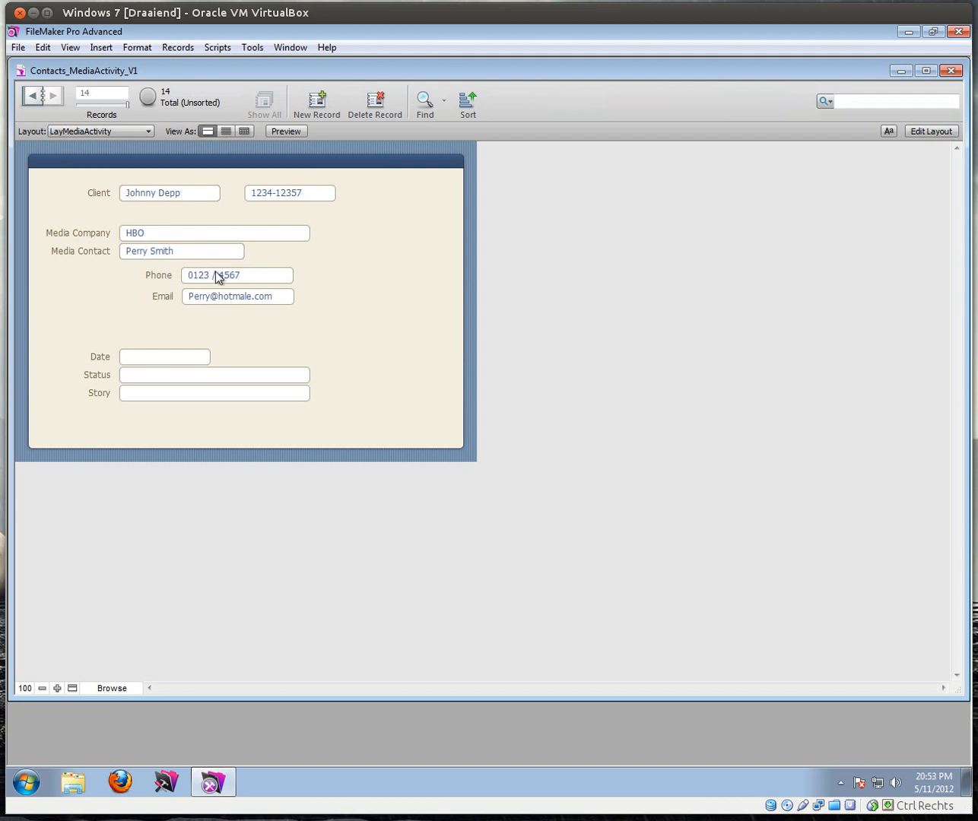
left_click(246, 275)
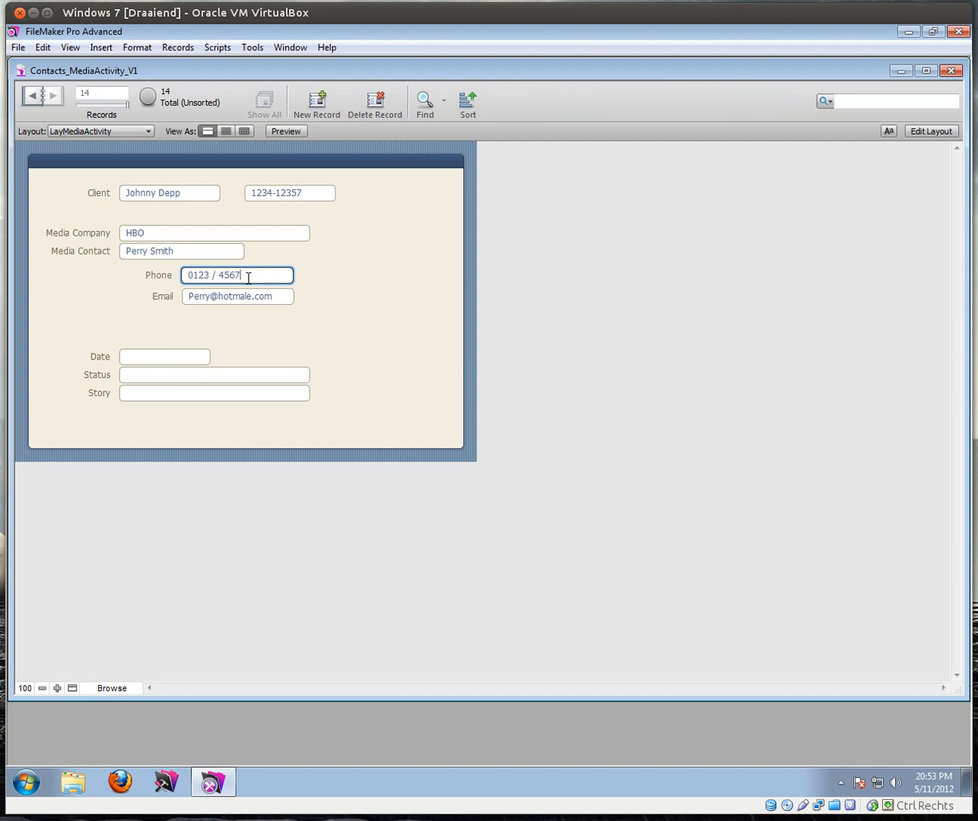
left_click(183, 354)
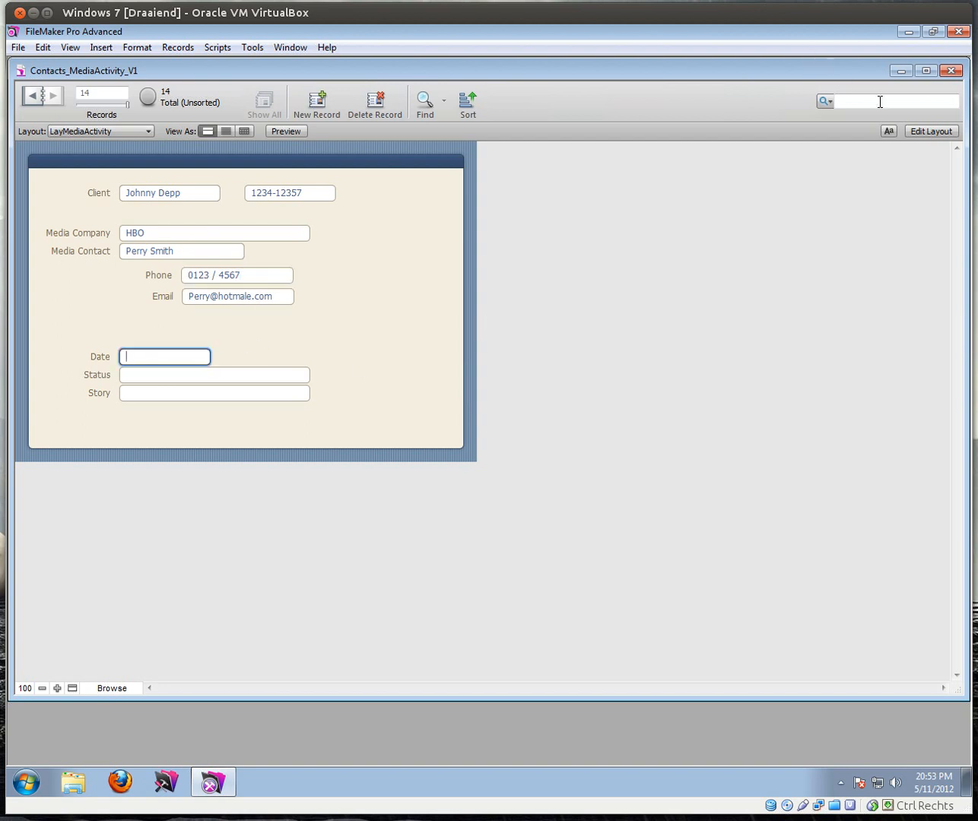
left_click(920, 132)
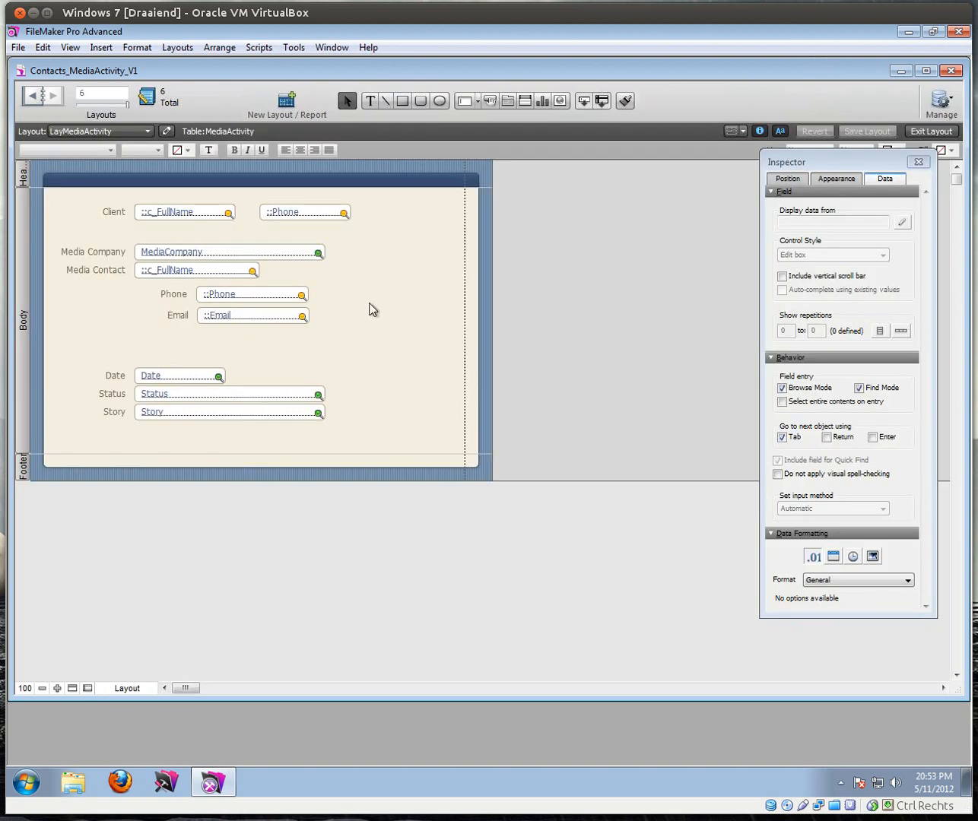
Step: Make the Date field a Drop-down calendar control with a calendar icon
left_click(190, 376)
left_click(860, 257)
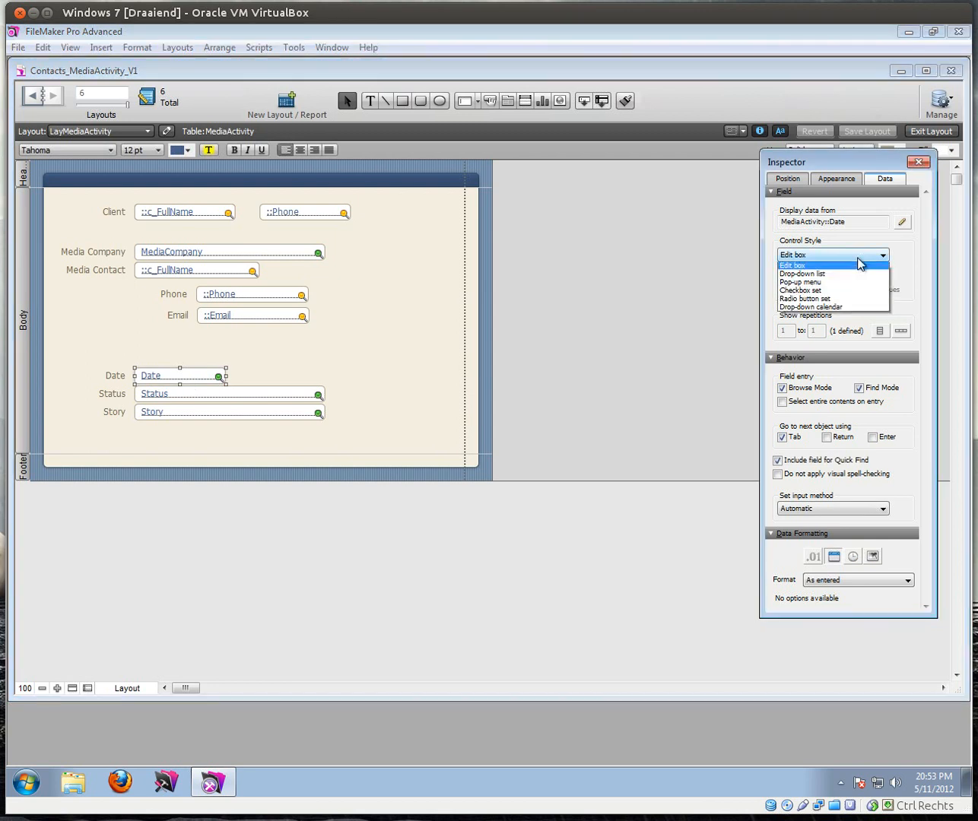
left_click(812, 306)
left_click(782, 277)
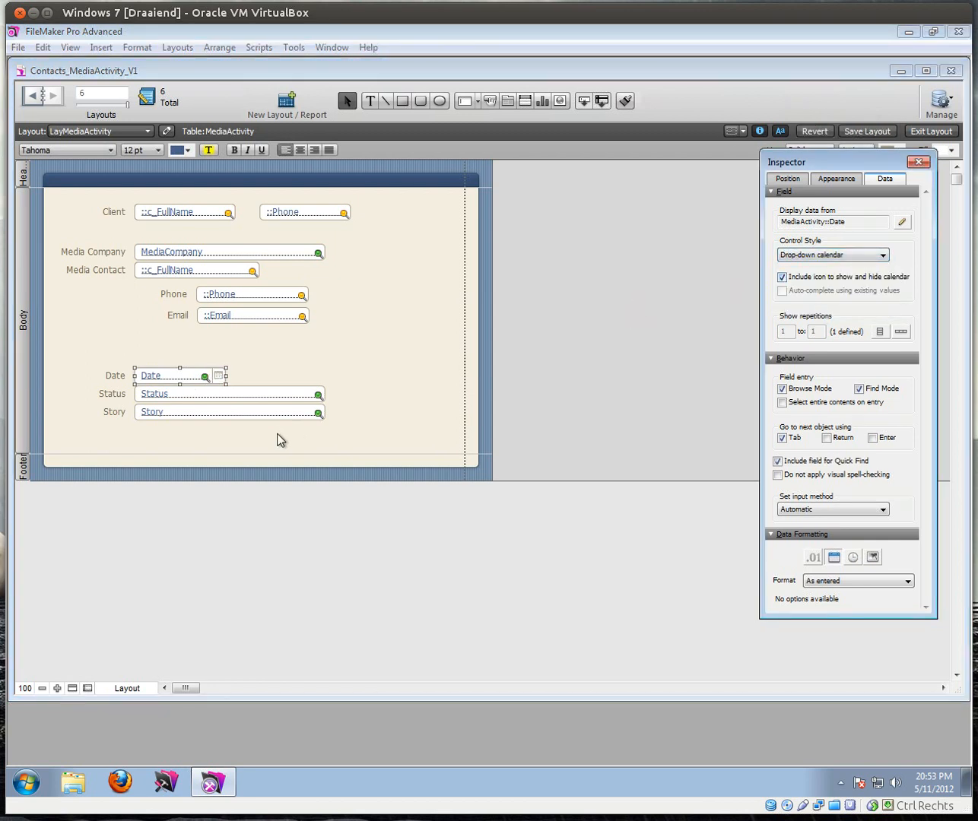
Step: Set the Date field width to 100 pt and return to browsing records
left_click(795, 180)
double_click(815, 306)
type("100")
key("Return")
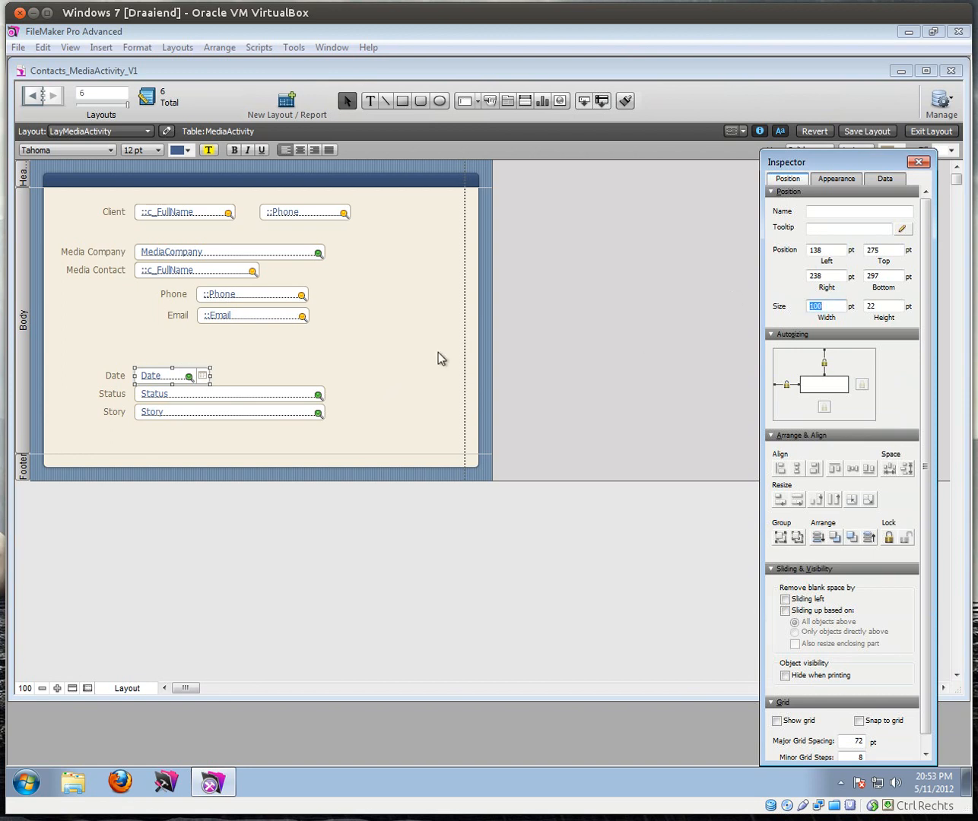
left_click(918, 161)
left_click(931, 131)
left_click(150, 375)
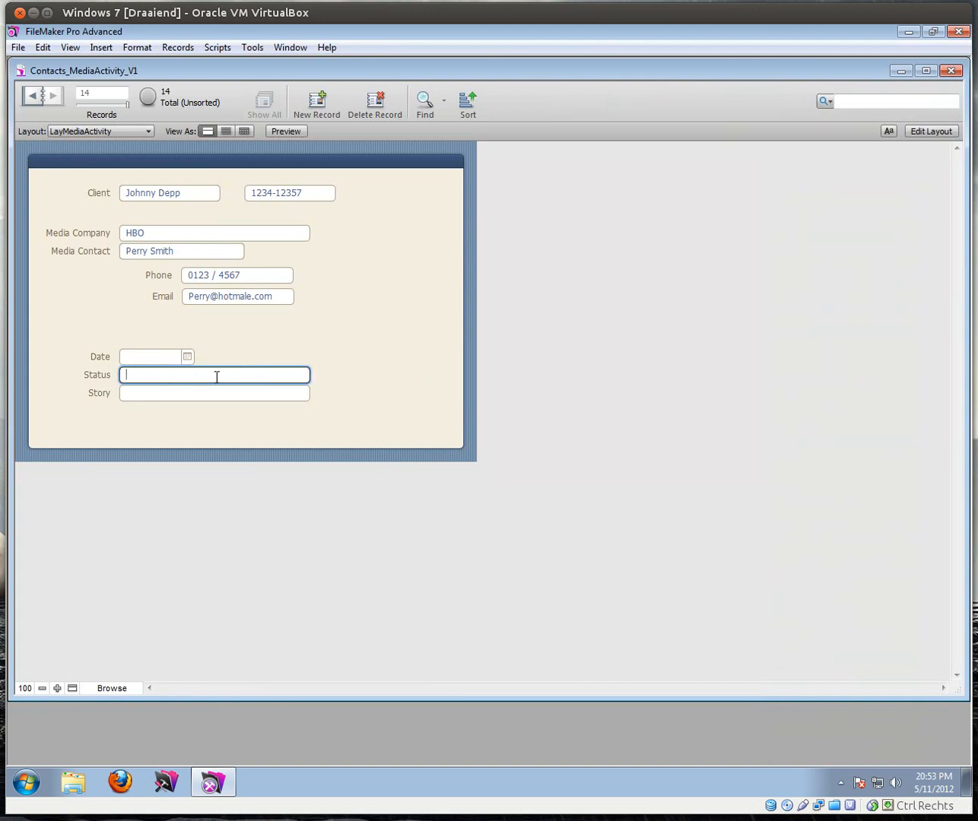
Step: Pick the 7th in the Date calendar so the record shows 7/11/2012
left_click(187, 357)
left_click(182, 420)
left_click(242, 354)
left_click(304, 395)
left_click(338, 342)
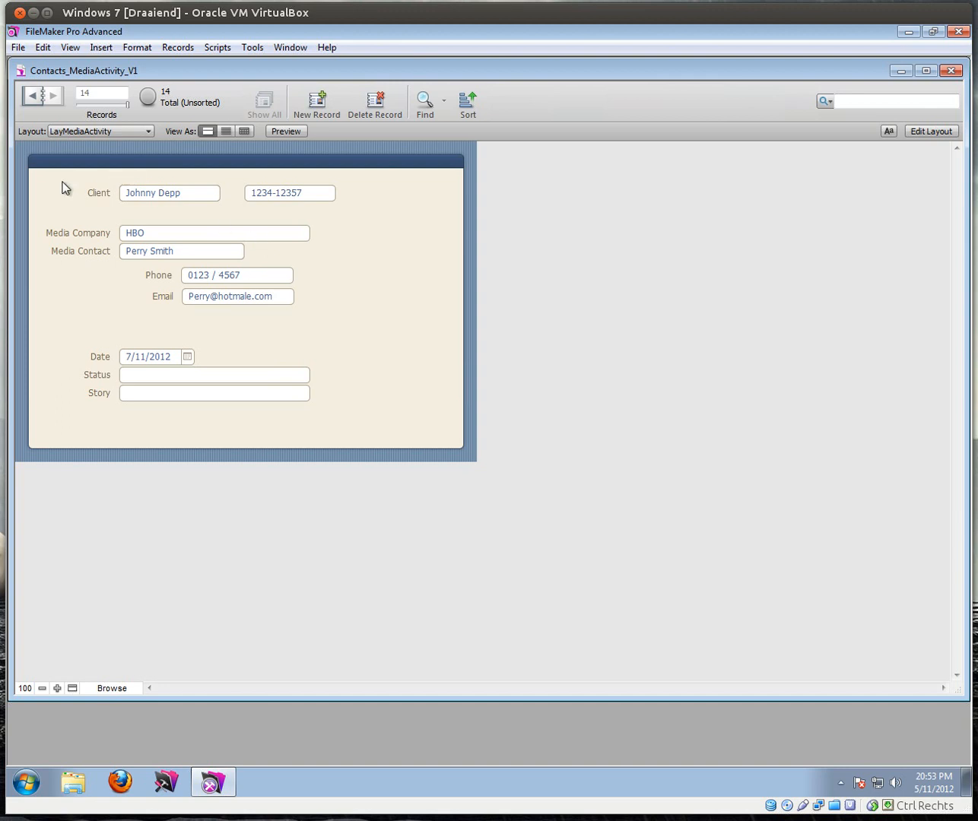
Step: Look through the layout list without switching, then open the File menu
left_click(70, 132)
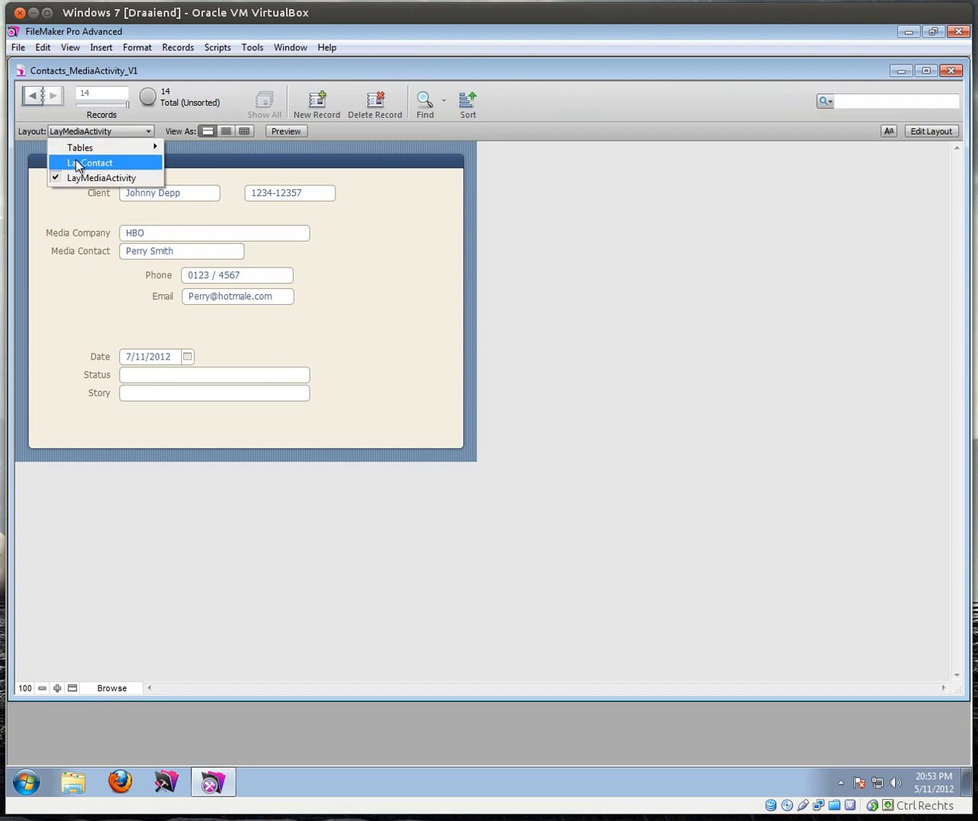
left_click(54, 298)
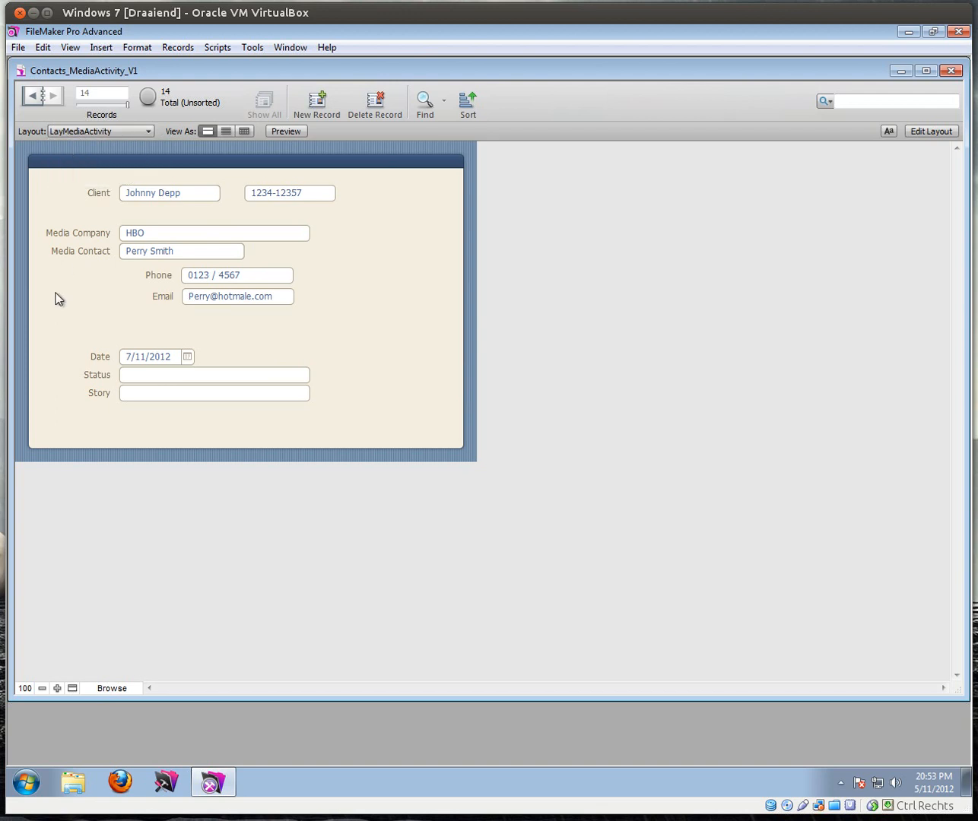
left_click(17, 47)
Step: Open Manage Database, view LayMediaActivity, then return to LayContact in Layout mode
mouse_move(133, 180)
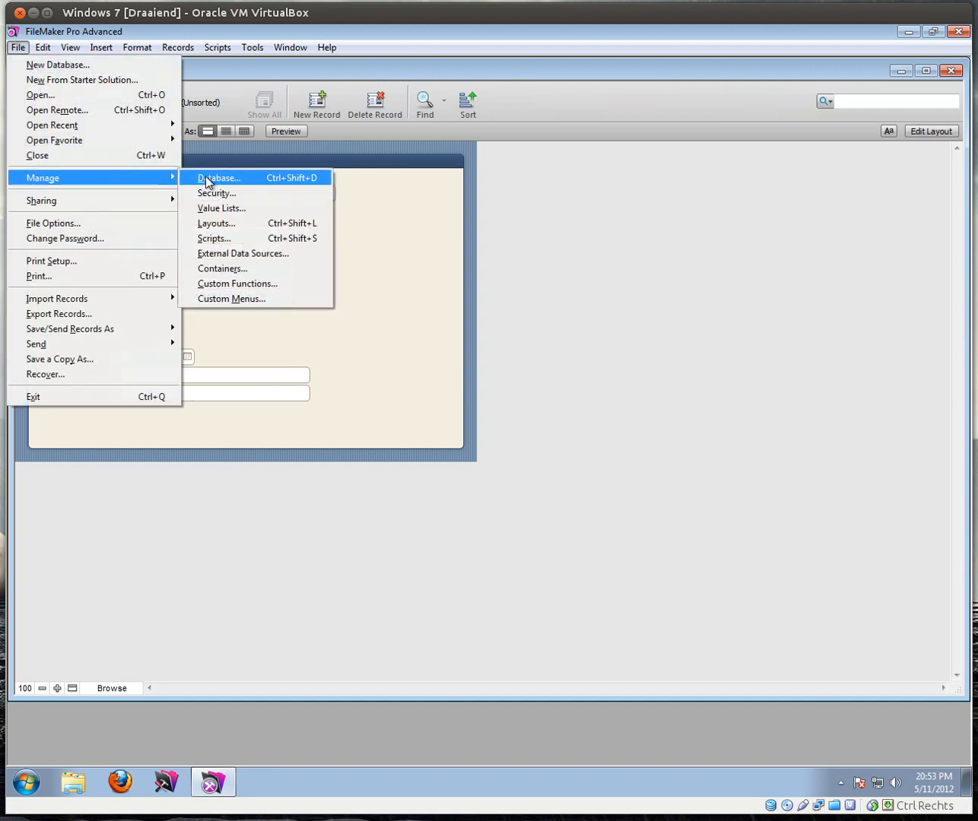
left_click(209, 178)
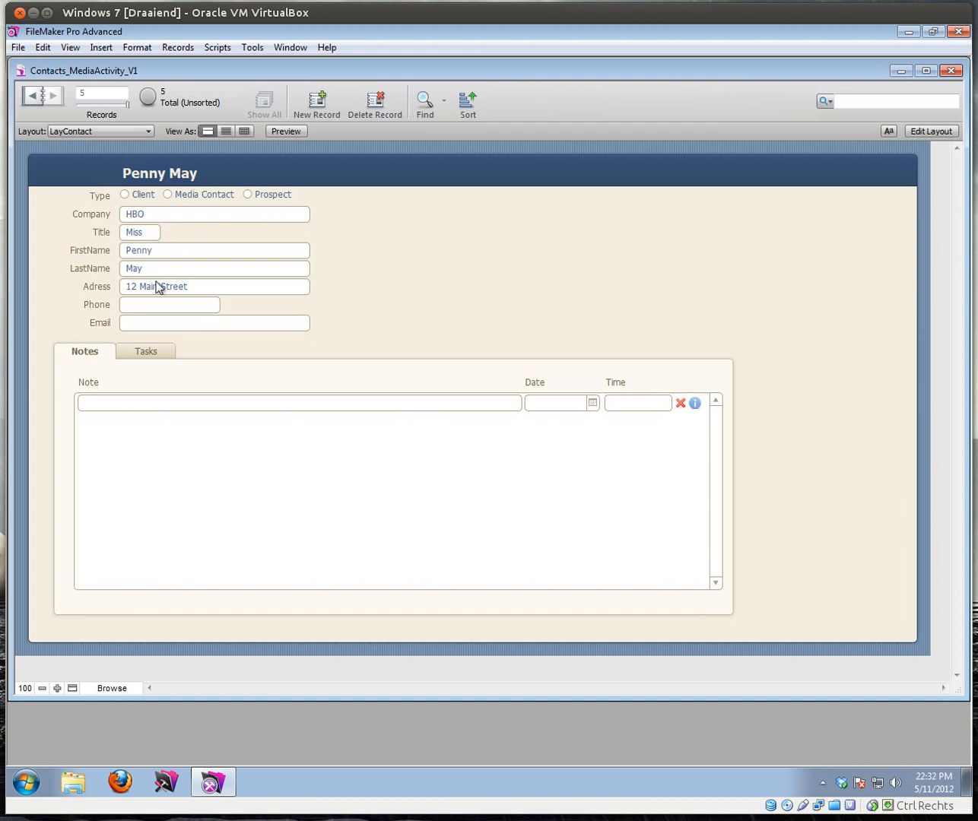
left_click(73, 131)
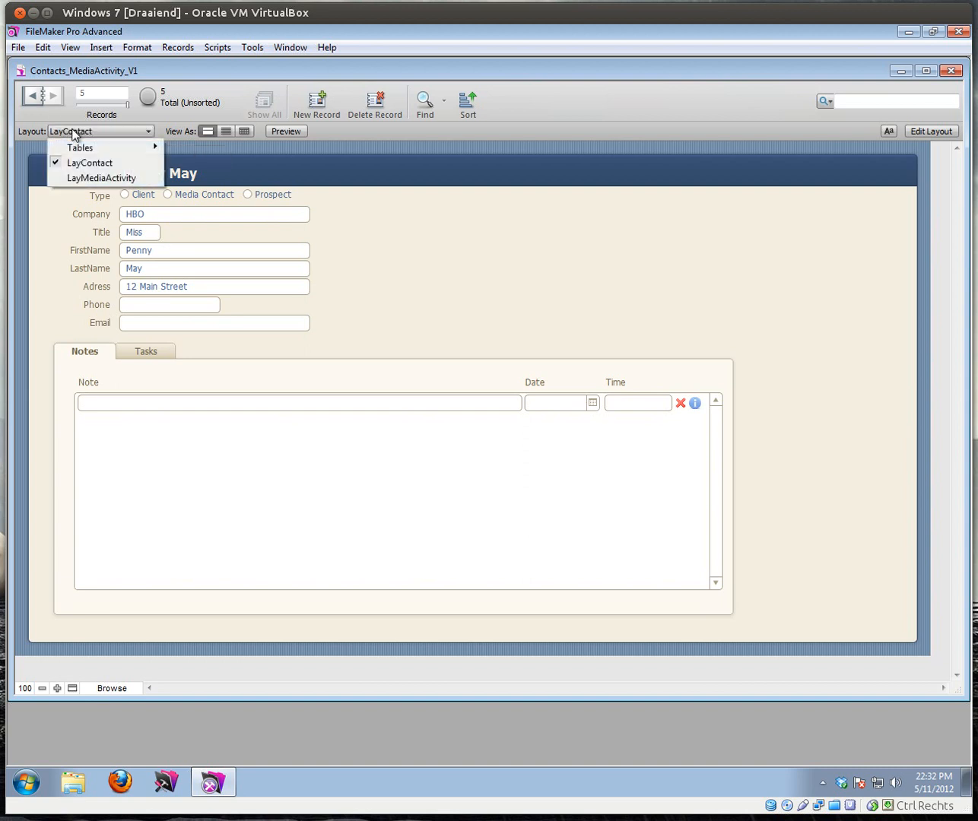
left_click(73, 177)
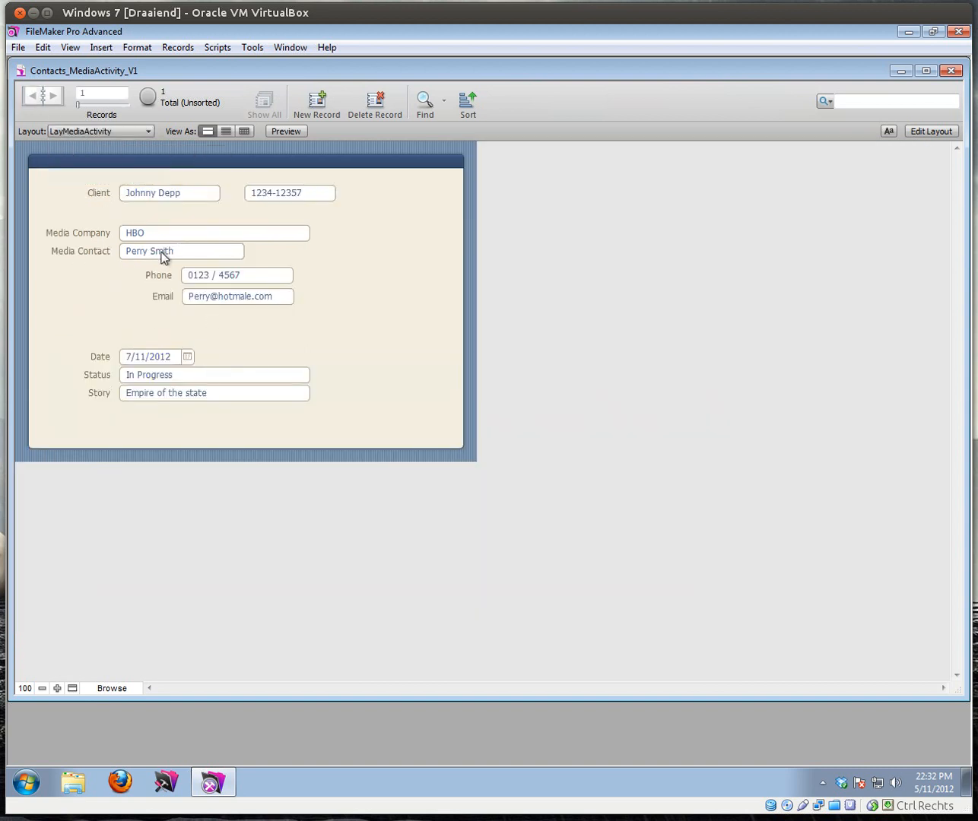
left_click(93, 131)
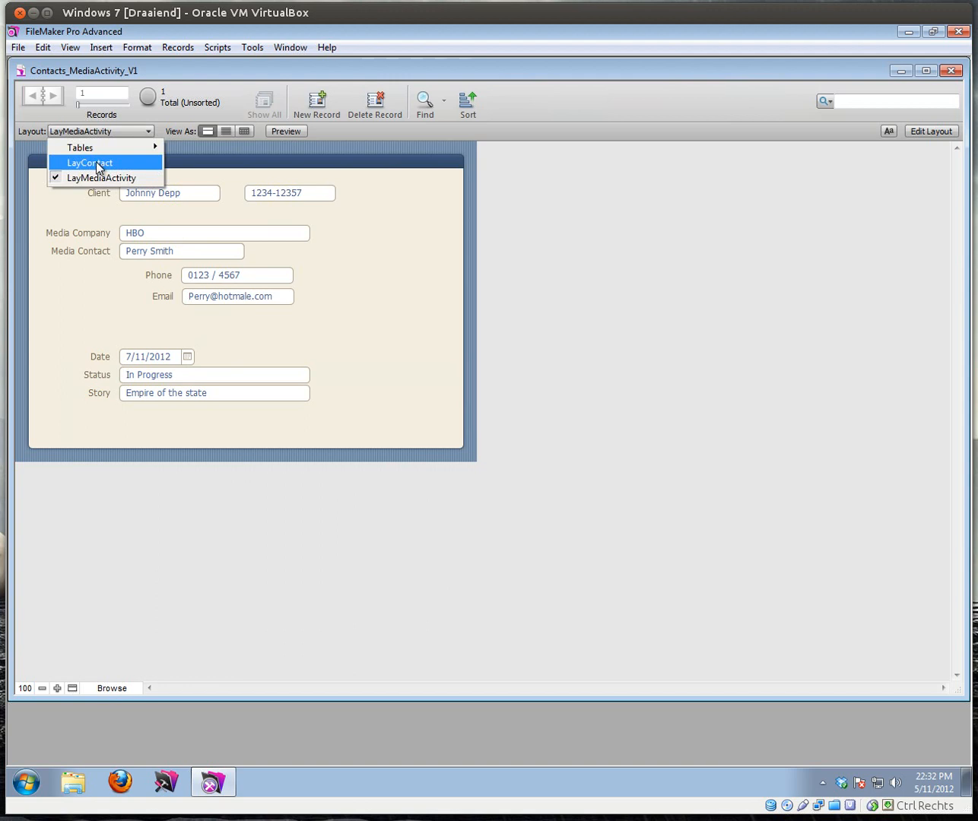
left_click(97, 162)
left_click(922, 130)
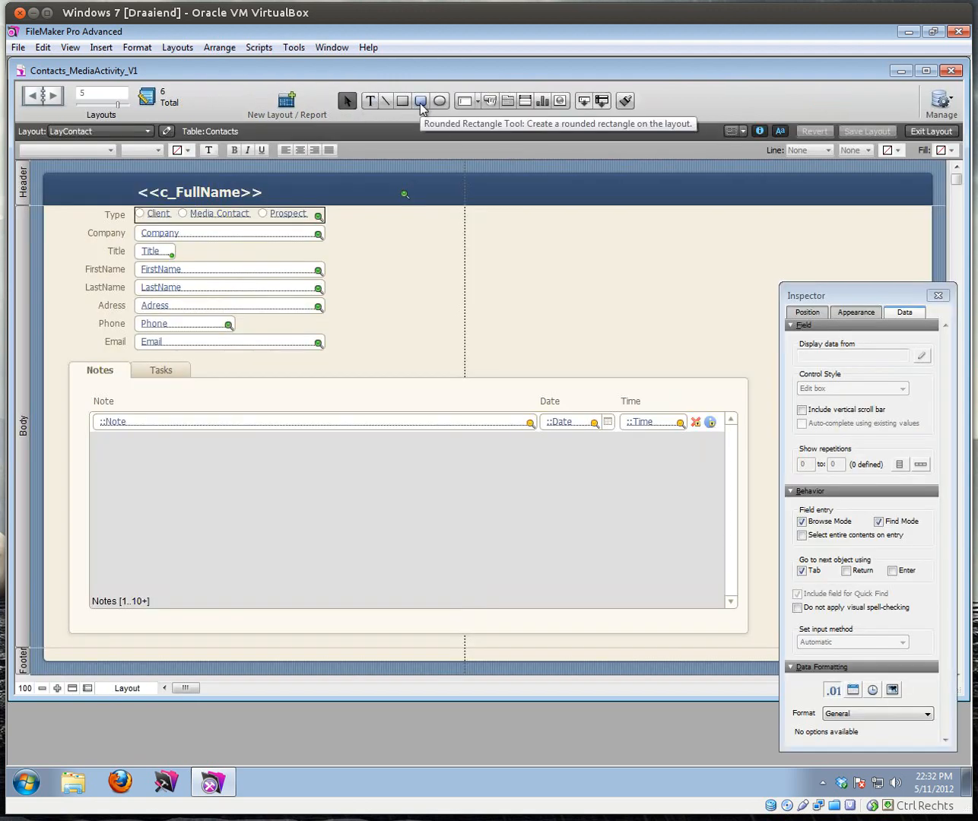
Step: Draw a button right of the Type radio buttons and set its action to Perform Script
left_click(490, 100)
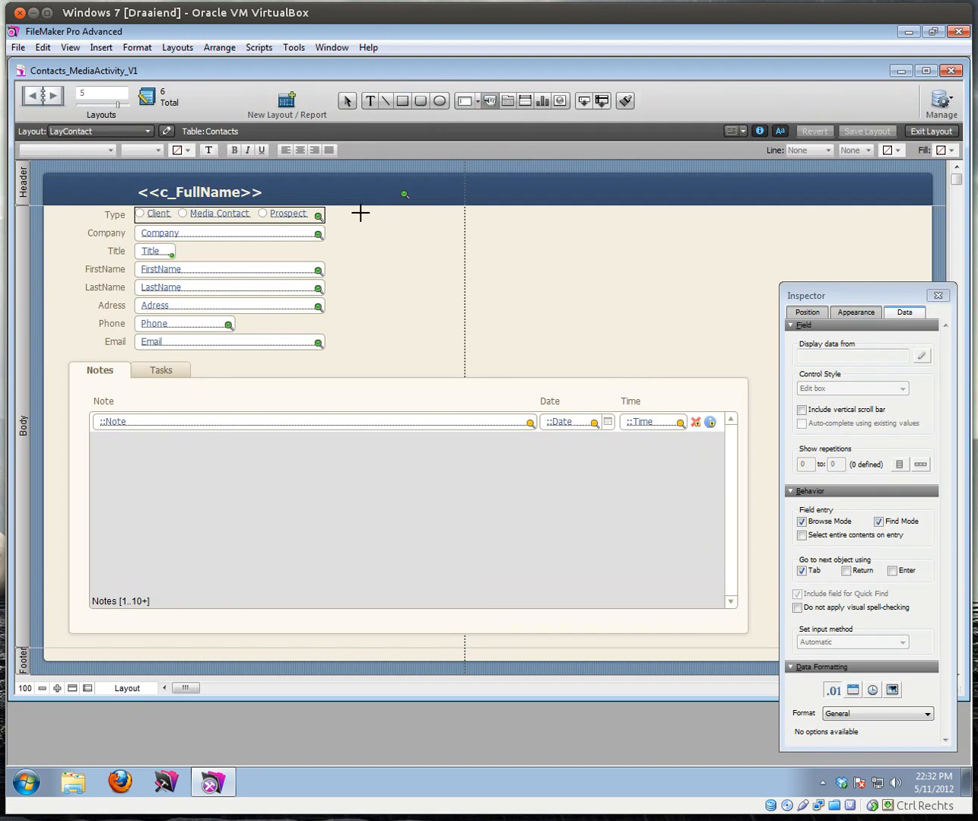
left_click_drag(361, 211, 467, 233)
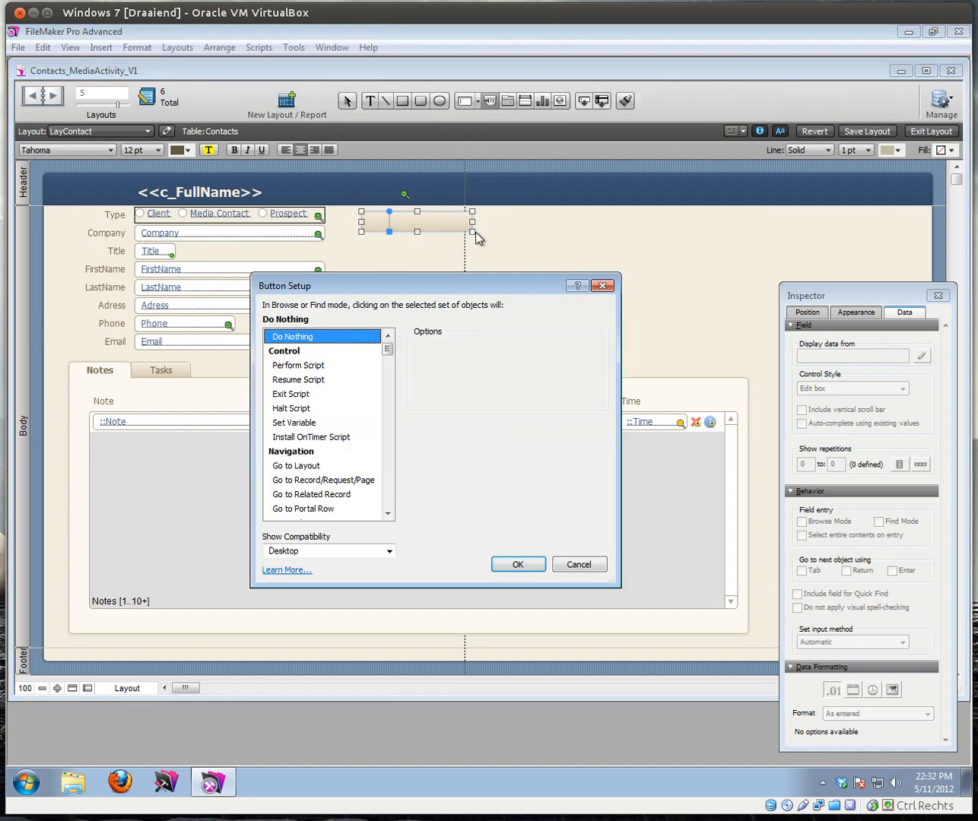
left_click(306, 367)
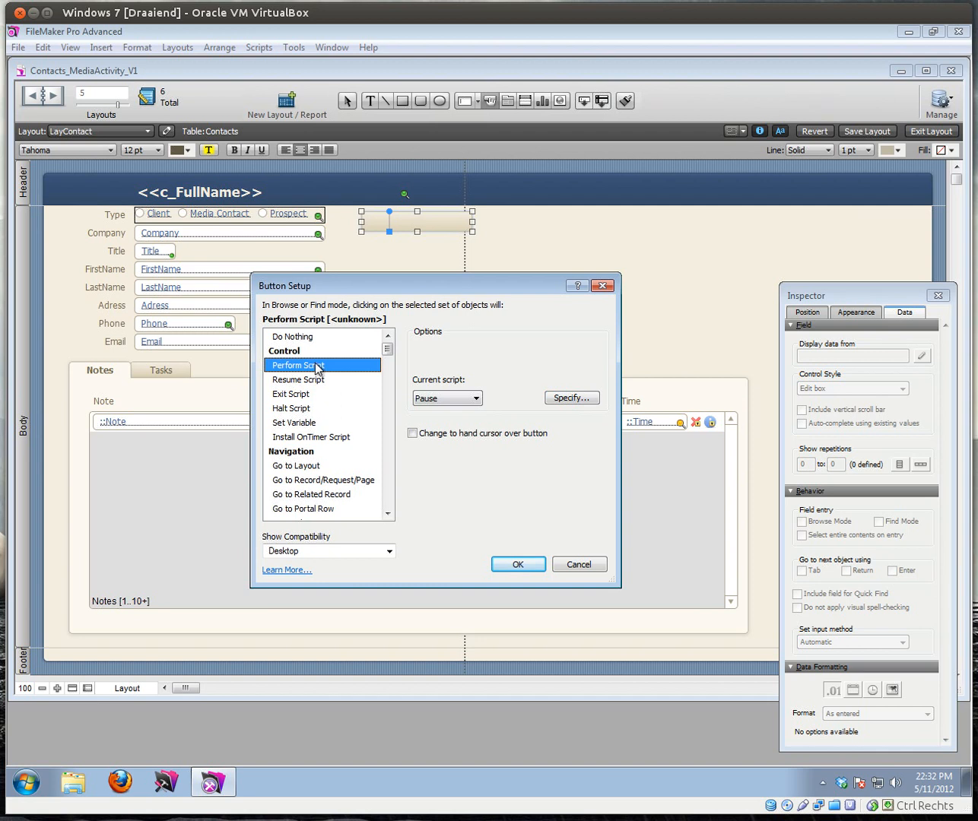
Step: Create the script 'Create Media Activity' with a Set Variable step and open its options
left_click(581, 400)
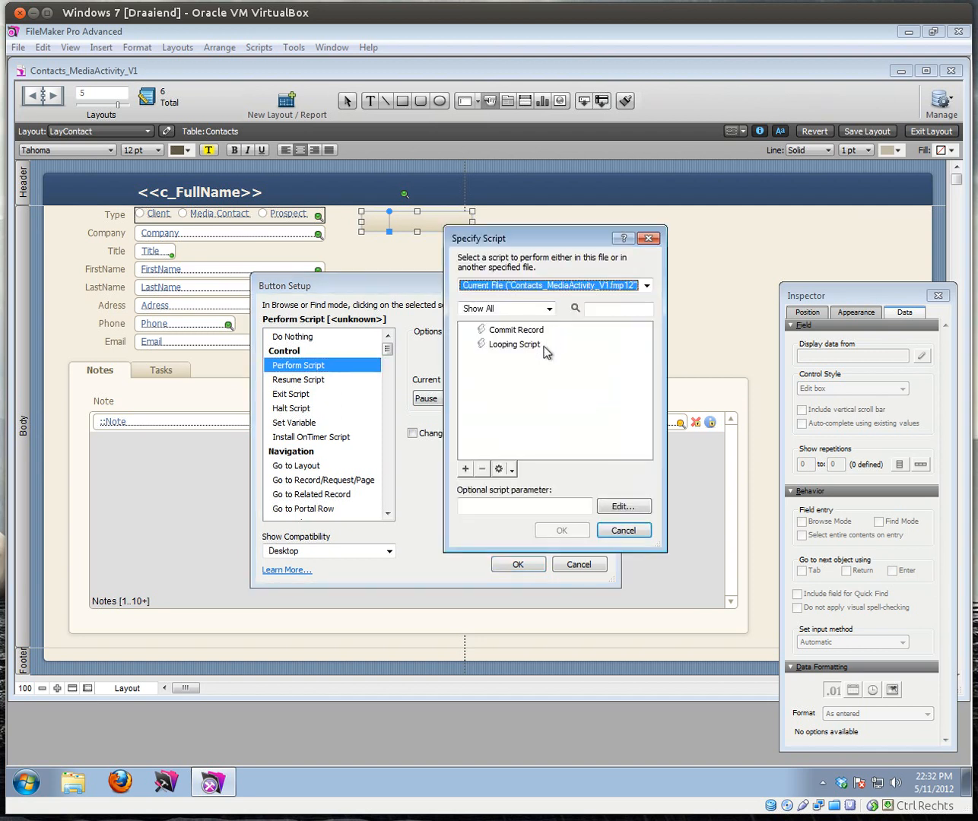
left_click(466, 468)
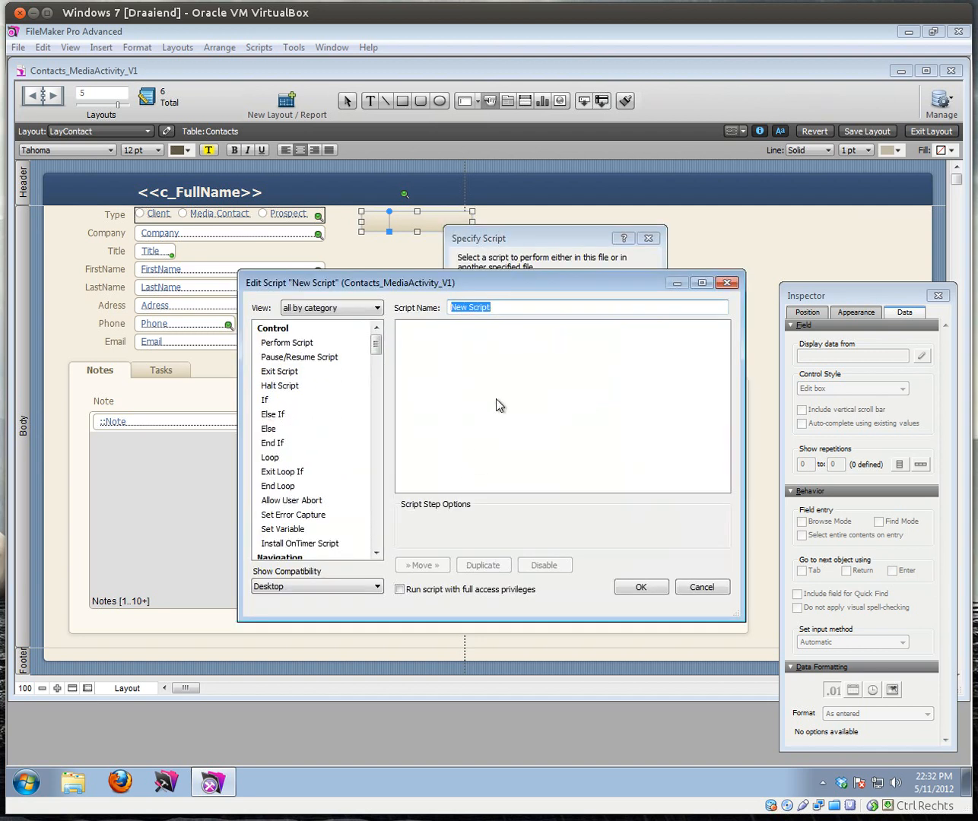
type("Create")
double_click(284, 531)
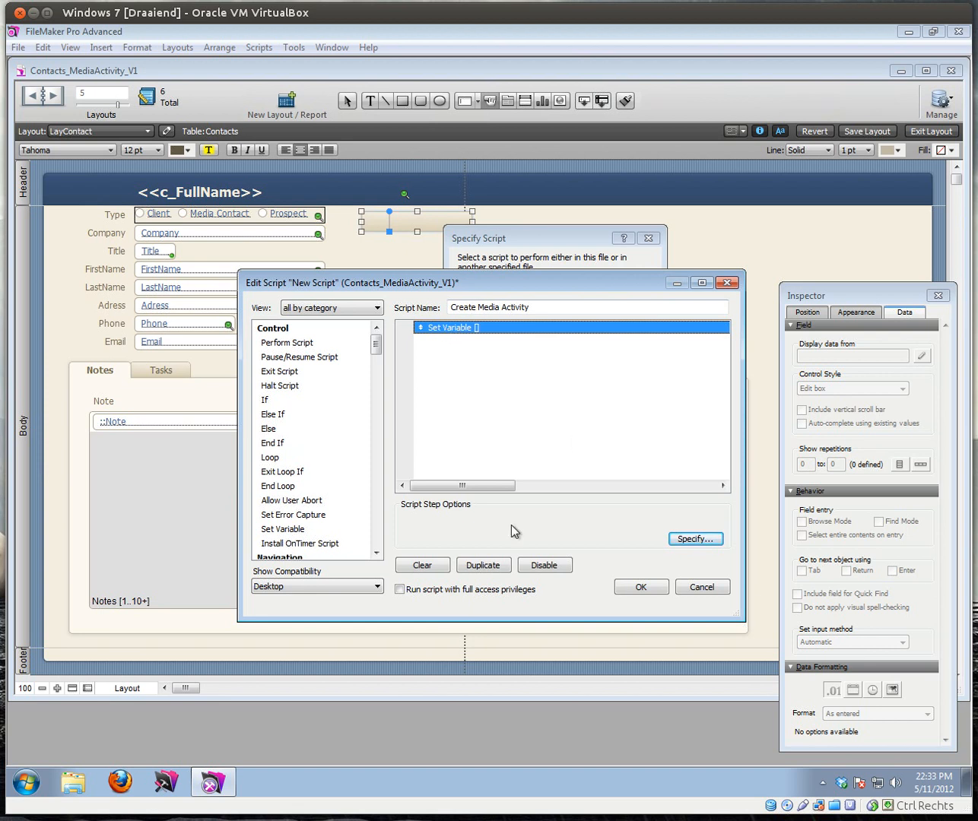
left_click(682, 538)
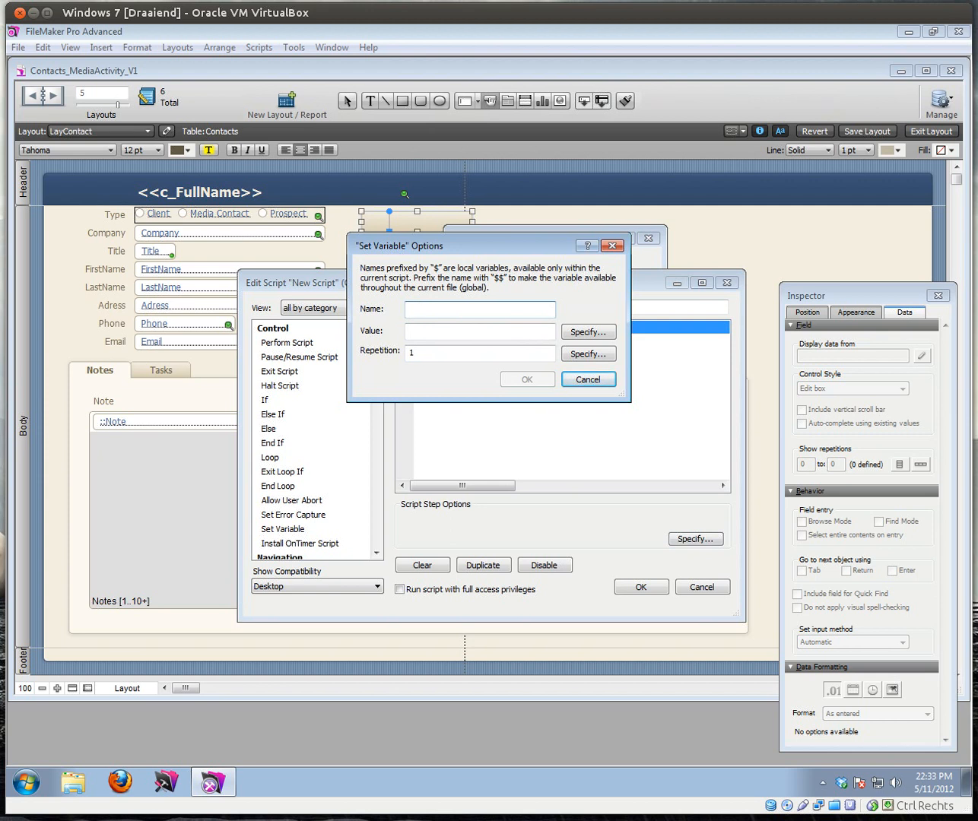
Step: Name the variable $ContactId and set its value calculation to Contacts::Id
type("ContactId")
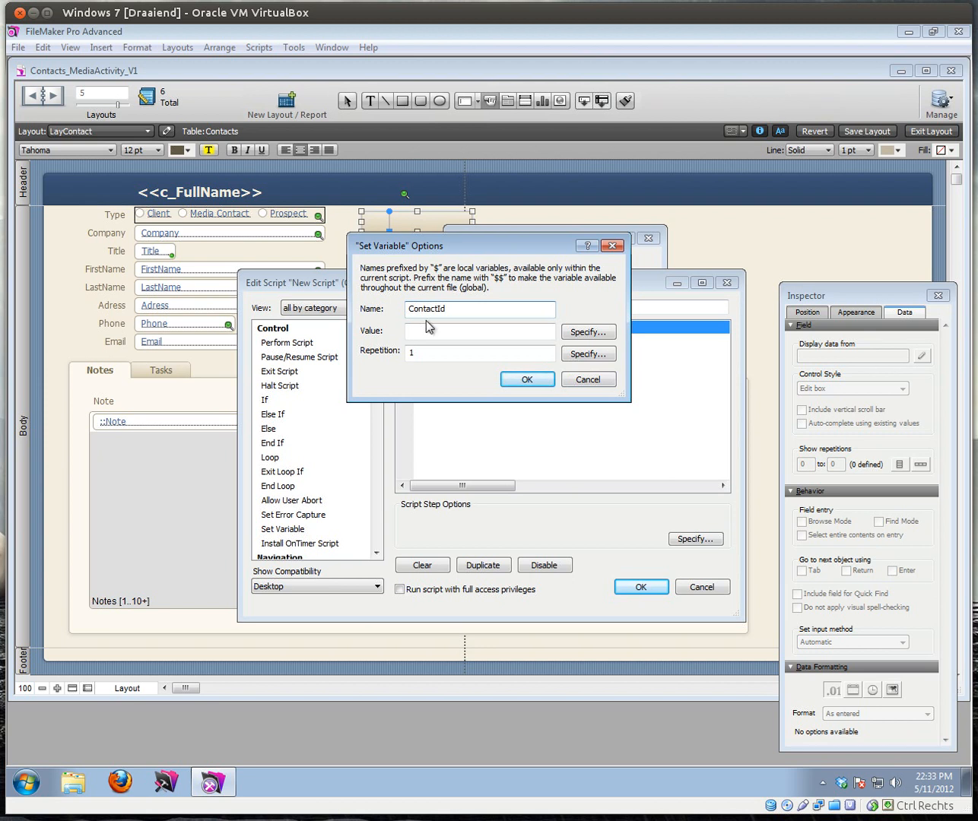
left_click(425, 331)
left_click_drag(412, 309, 368, 312)
left_click(411, 308)
left_click(435, 332)
left_click(583, 335)
double_click(189, 325)
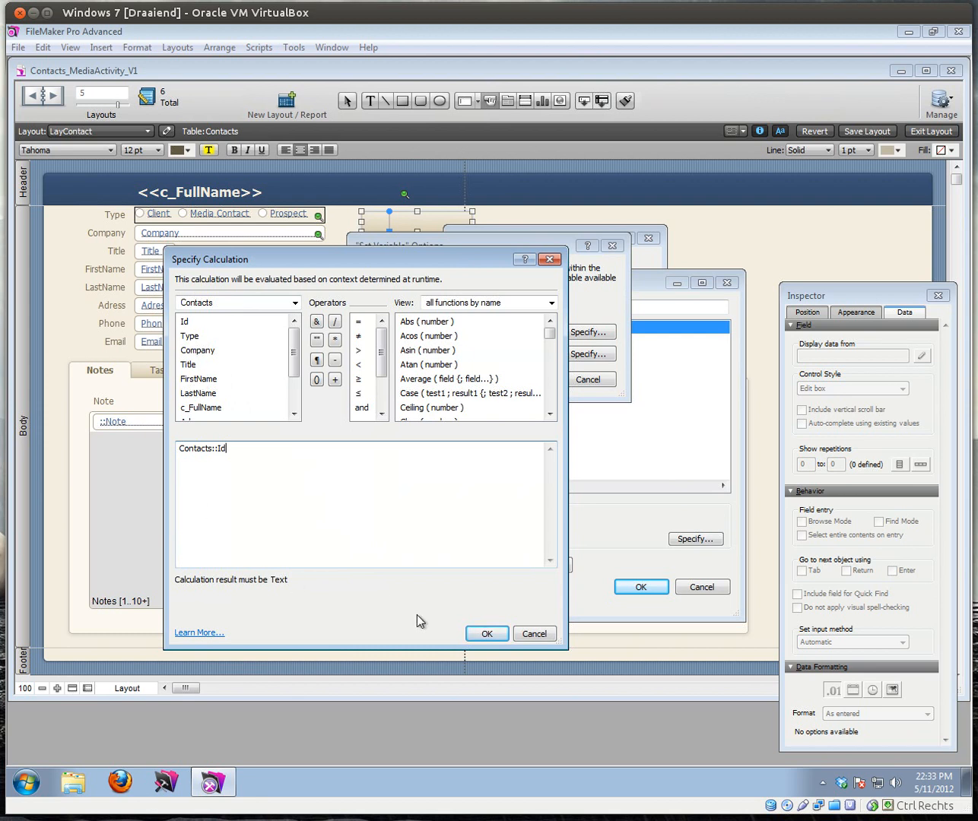
left_click(487, 633)
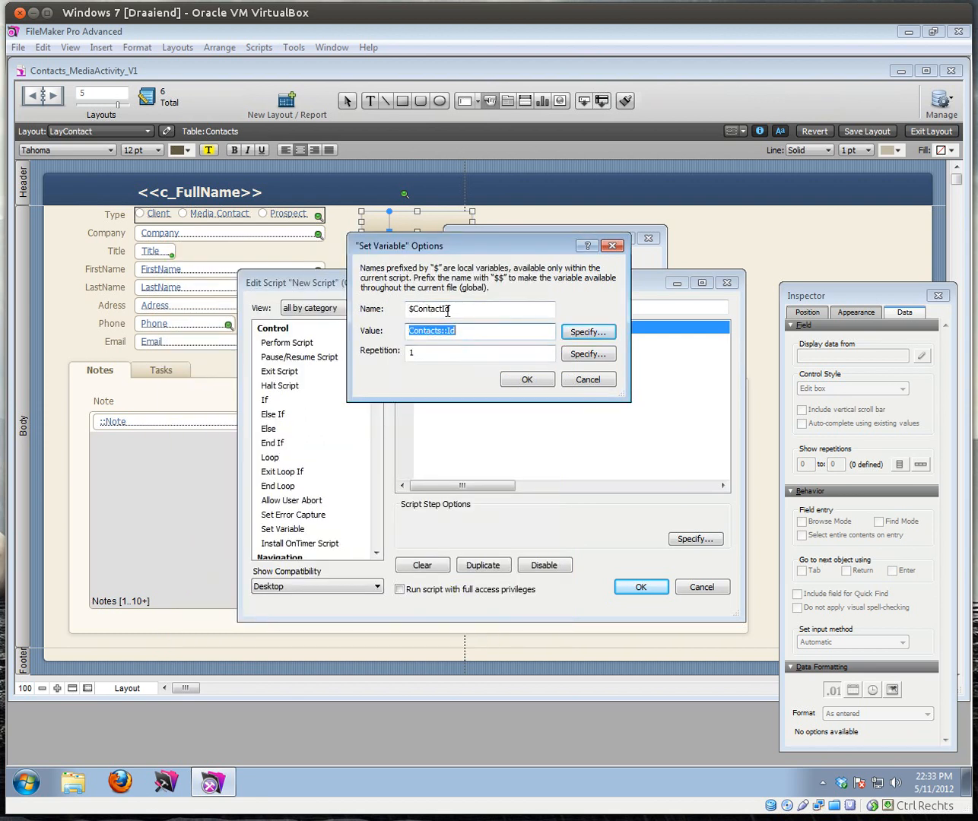
left_click(531, 378)
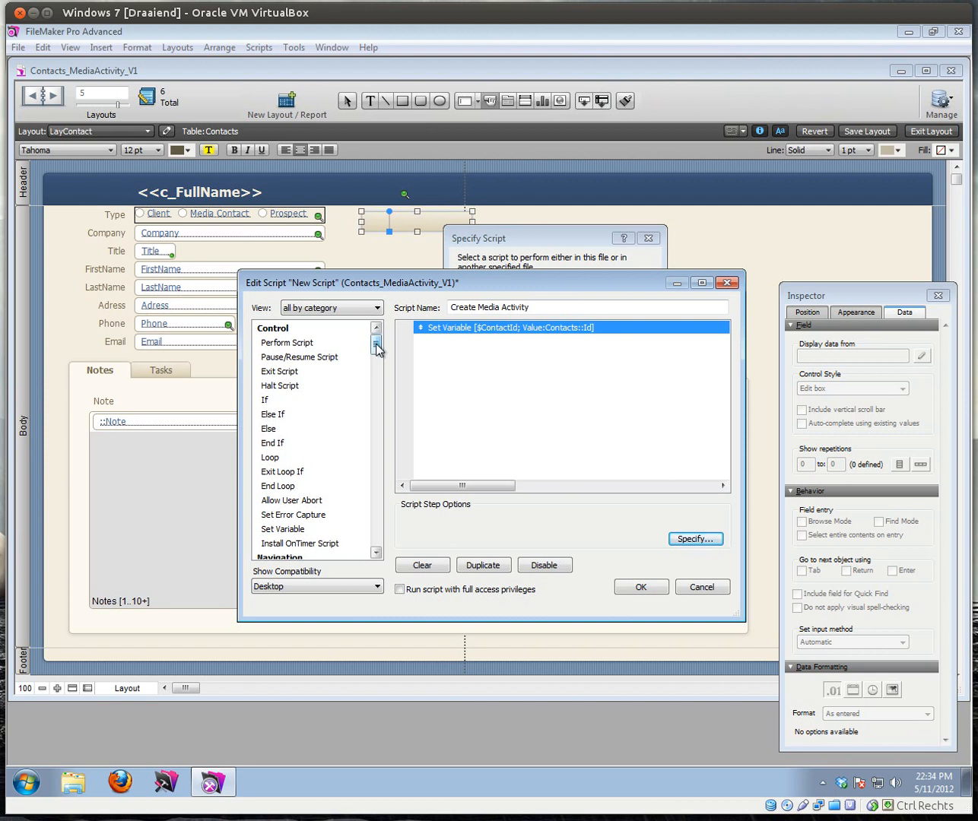
Step: Add a Go to Layout LayMediaActivity step followed by a New Record/Request step
left_click_drag(377, 350, 375, 355)
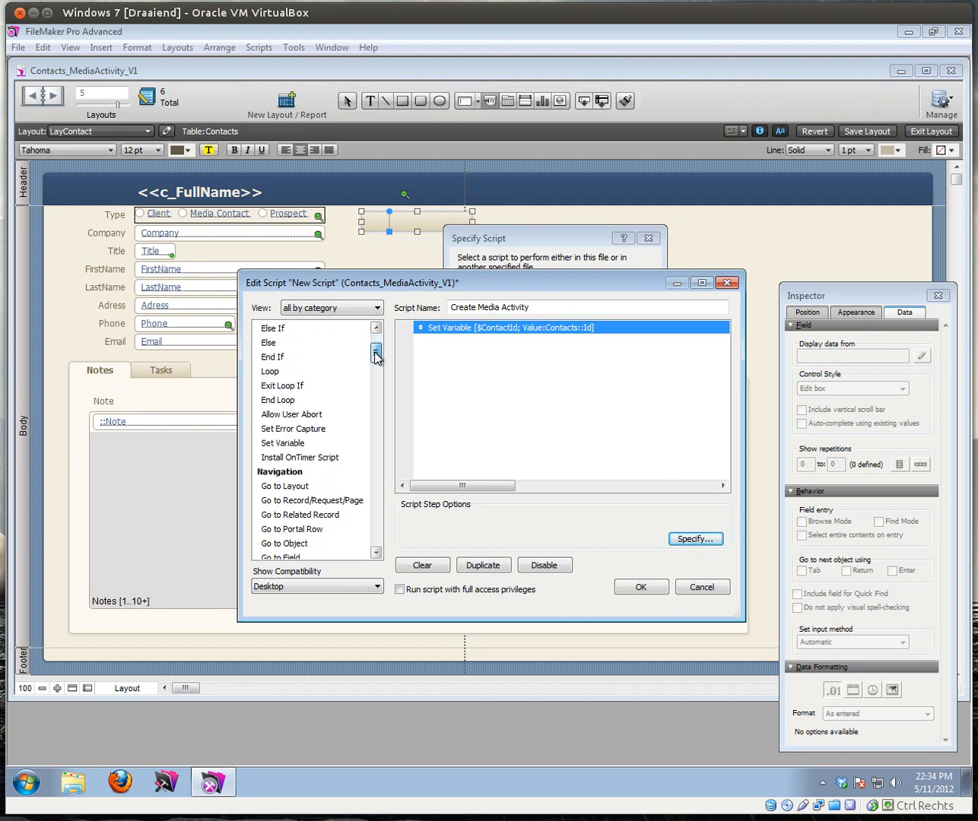
double_click(288, 486)
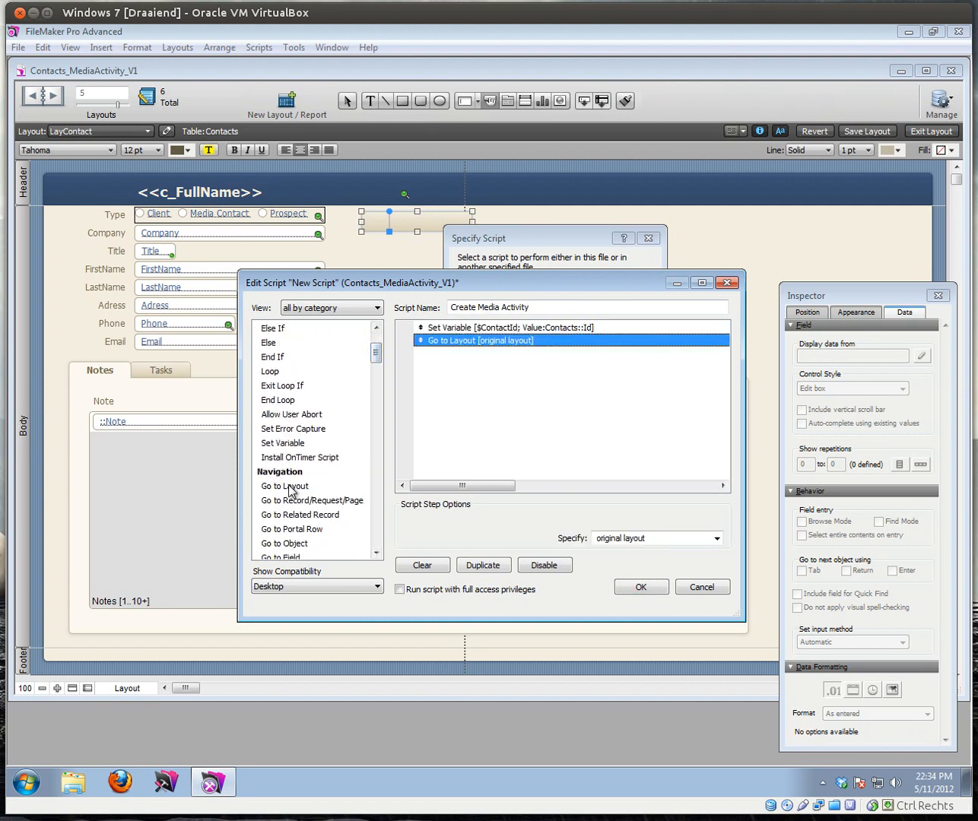
left_click(716, 536)
left_click(637, 578)
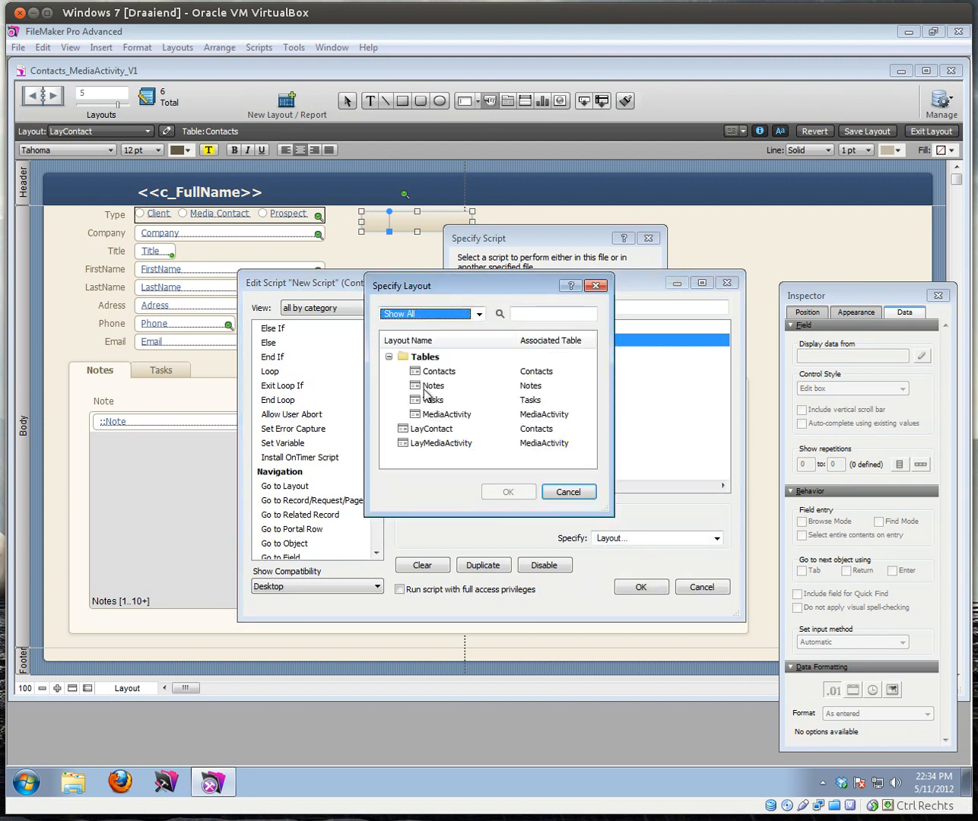
left_click(440, 443)
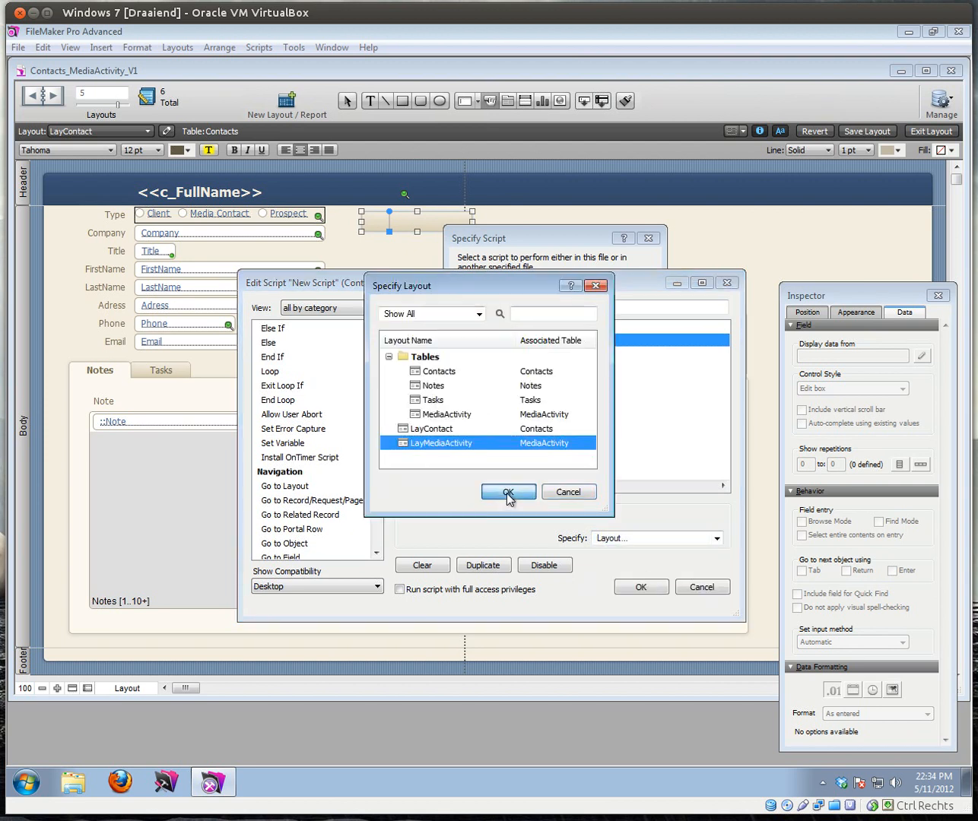
left_click(506, 492)
left_click_drag(375, 351, 378, 368)
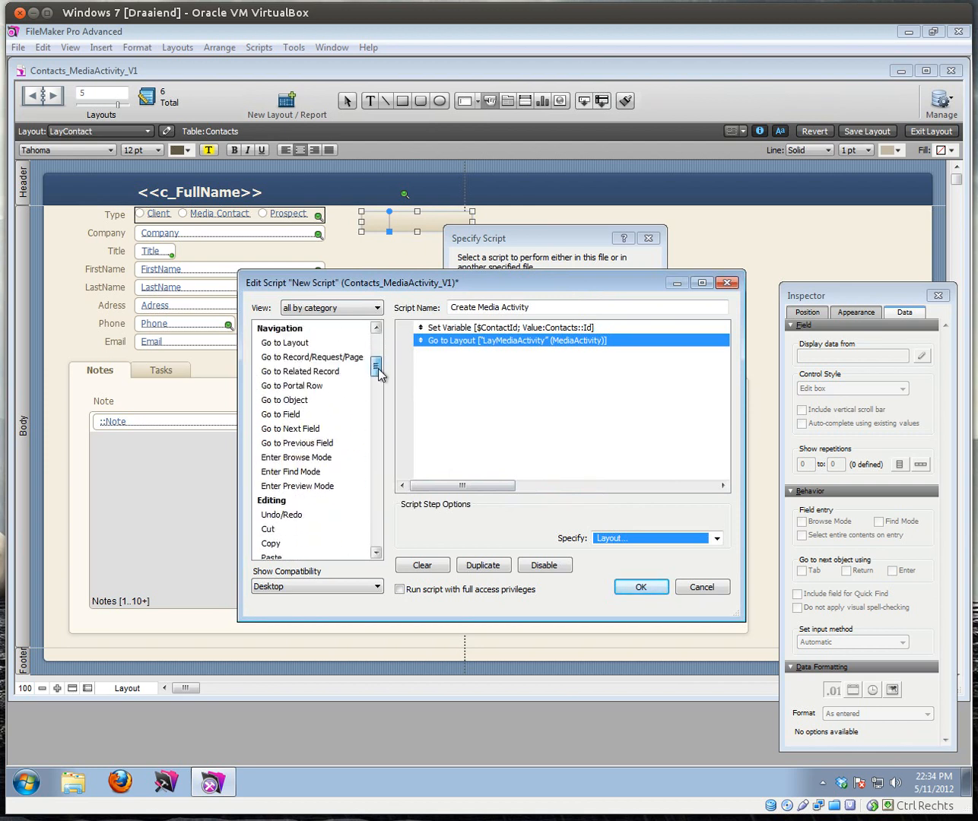
left_click_drag(377, 369, 375, 410)
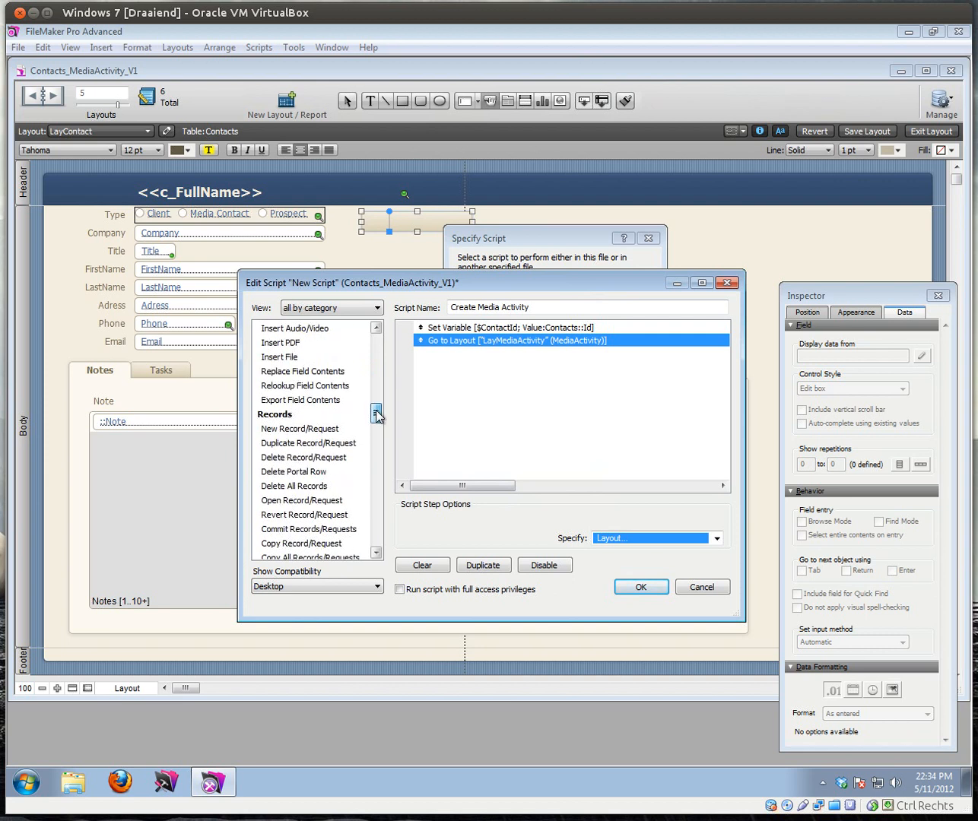
double_click(300, 430)
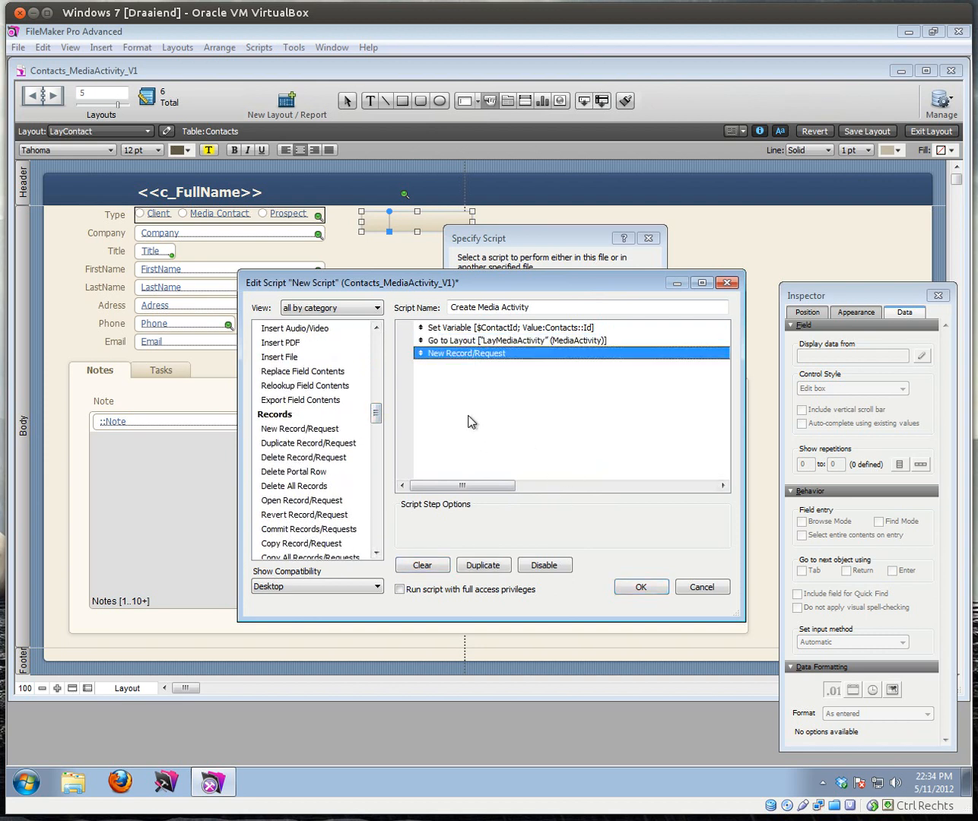
left_click_drag(376, 417, 376, 388)
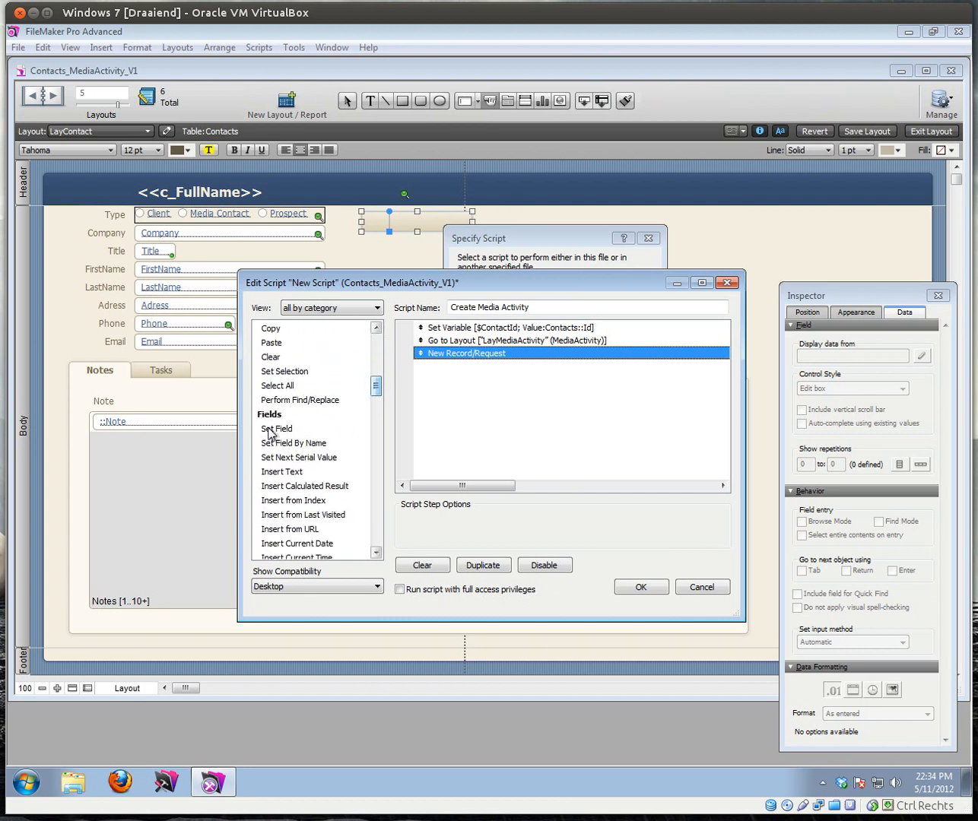
Step: Add a Set Field step filling MediaActivity::ContactIdFk with $ContactId
double_click(268, 429)
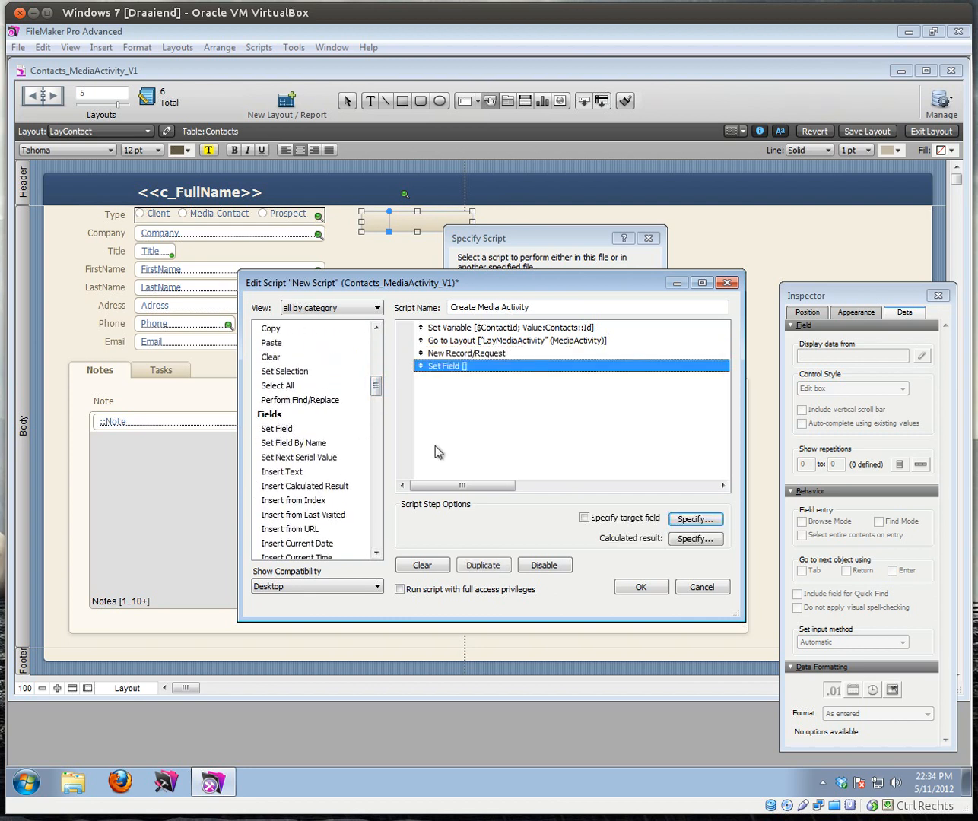
left_click(691, 520)
left_click(558, 385)
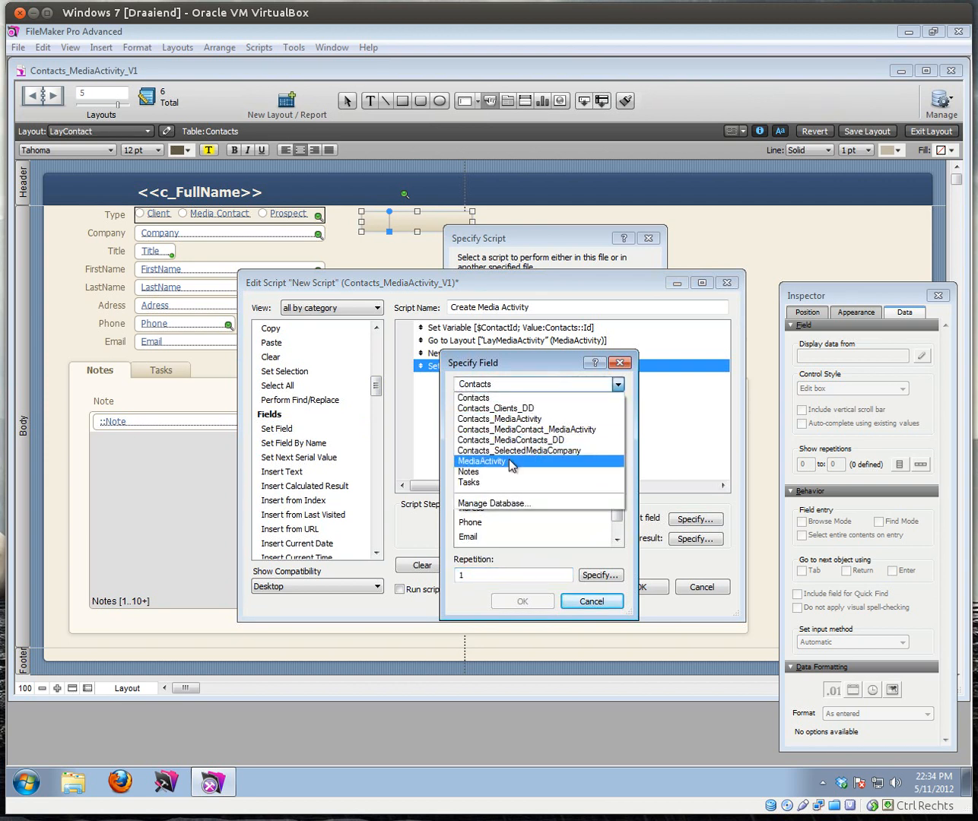
left_click(499, 462)
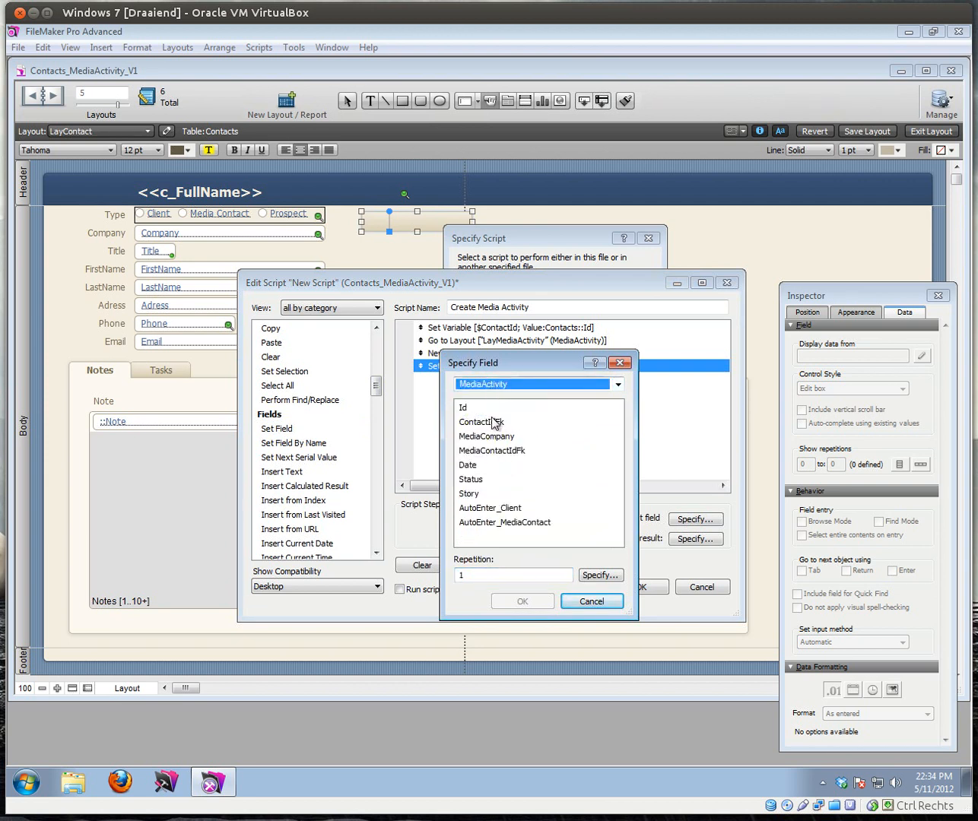
double_click(490, 423)
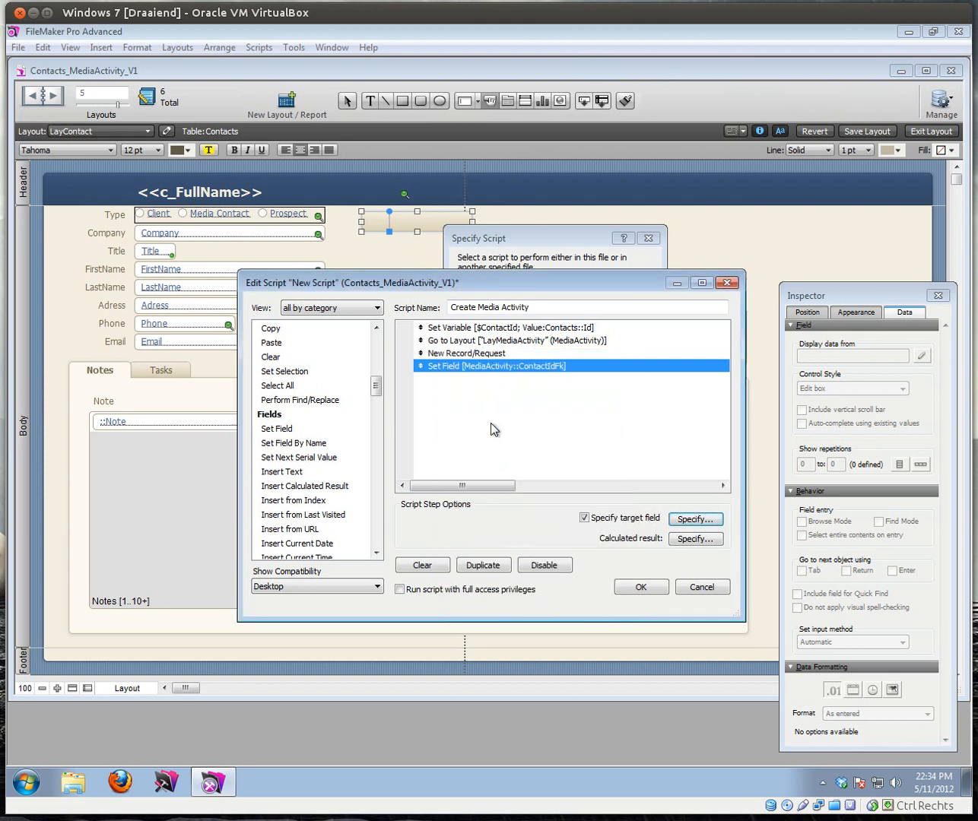
left_click(695, 539)
type("$ContactId")
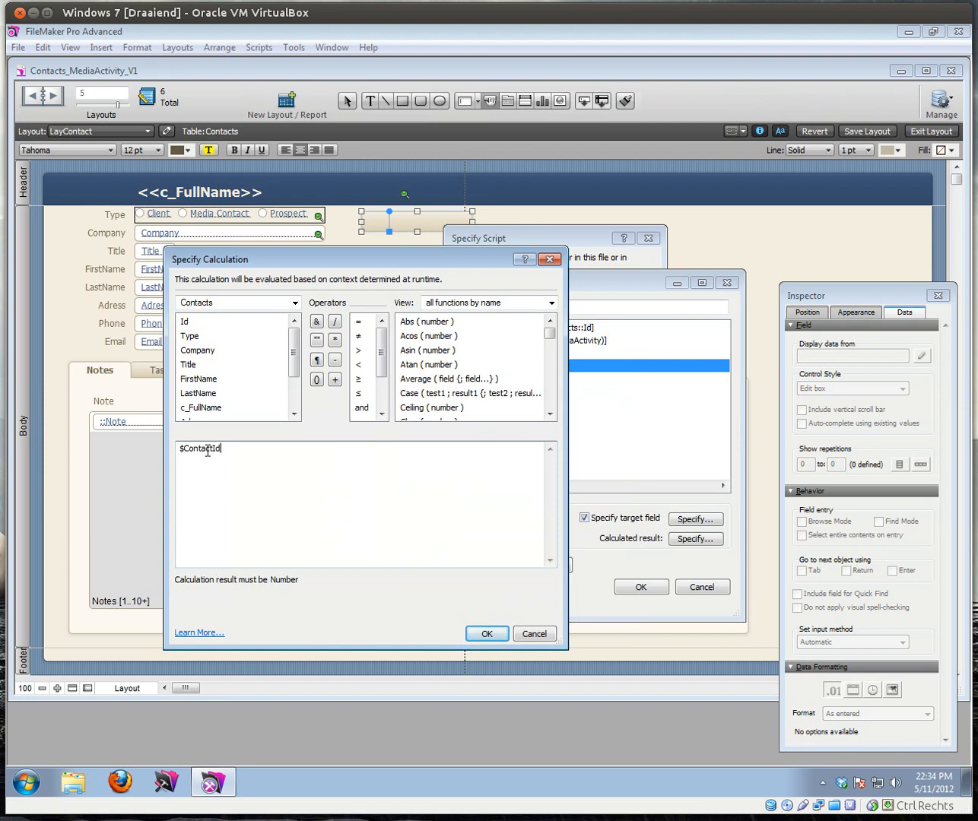
double_click(226, 450)
left_click(329, 459)
left_click(487, 633)
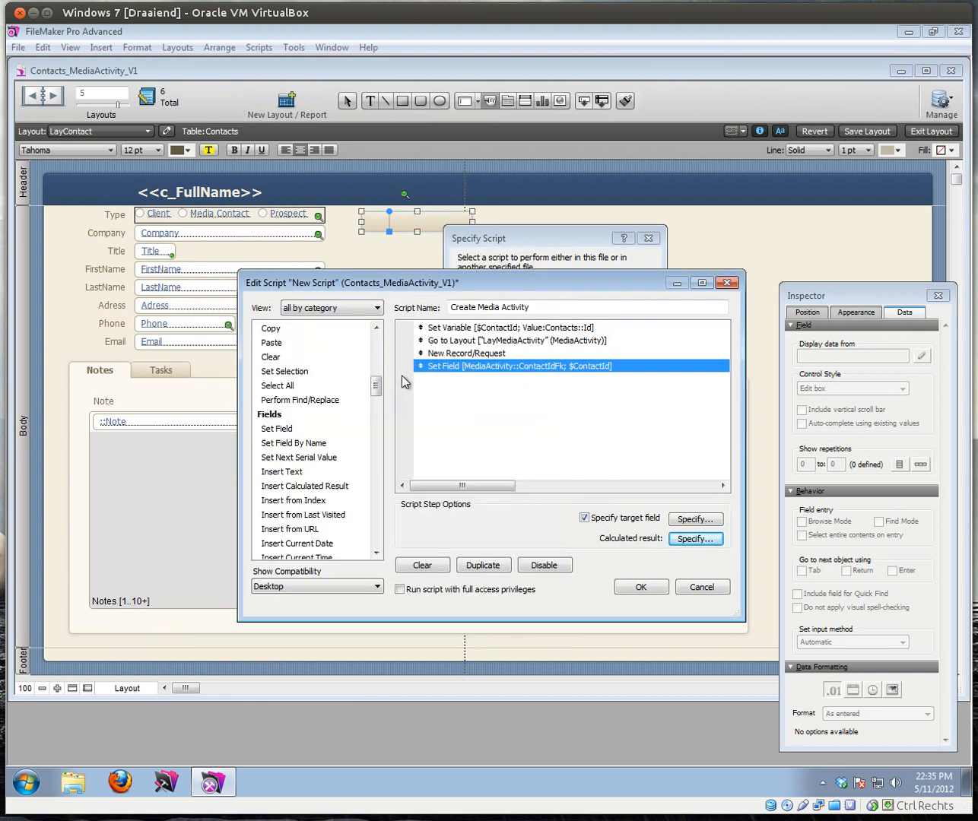
Step: Add Commit Records/Requests with Perform without dialog and save the script
left_click_drag(378, 388, 378, 418)
double_click(295, 485)
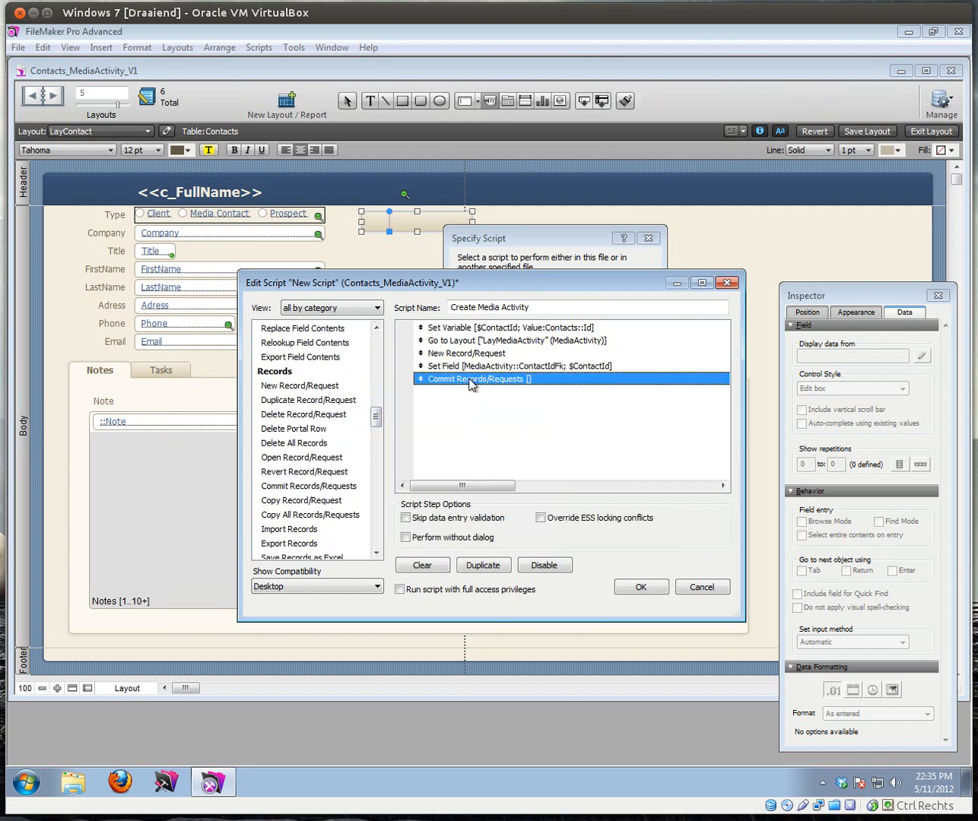
left_click(444, 368)
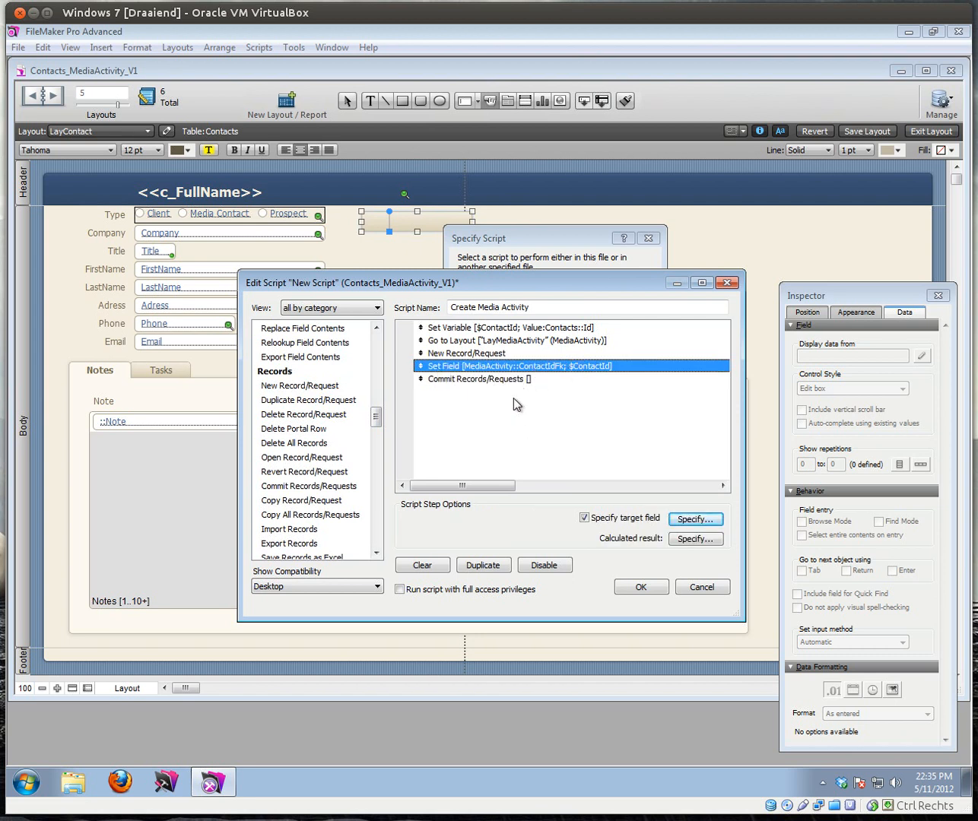
key("Down")
left_click(439, 537)
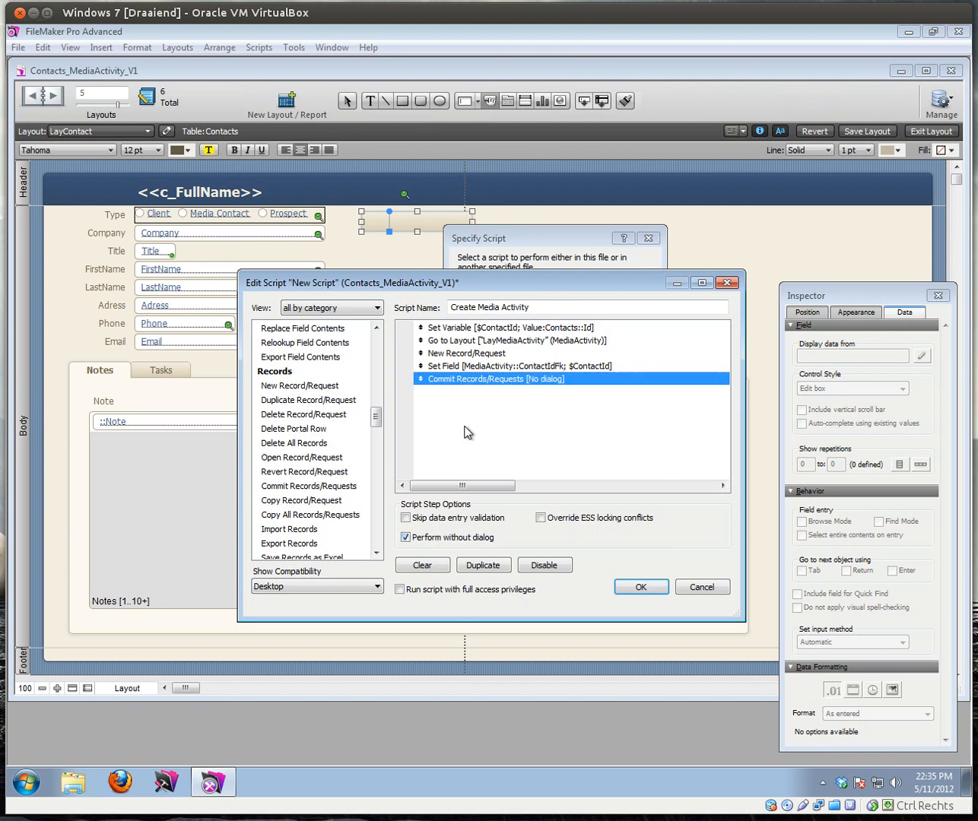
left_click(547, 306)
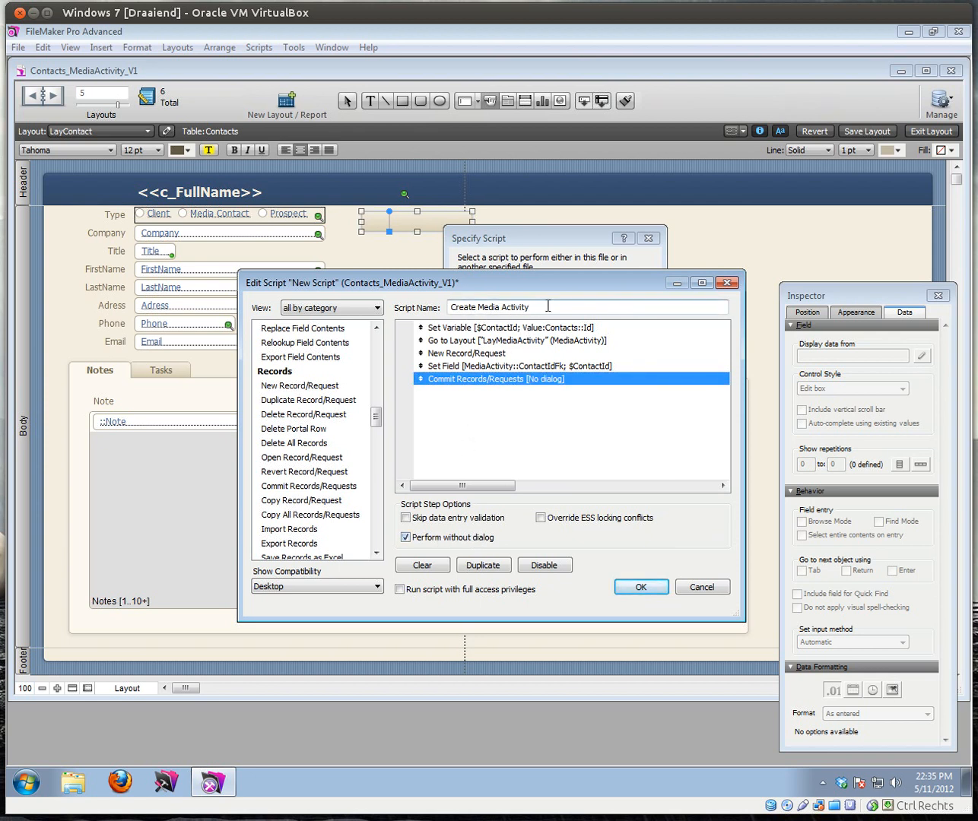
left_click(640, 590)
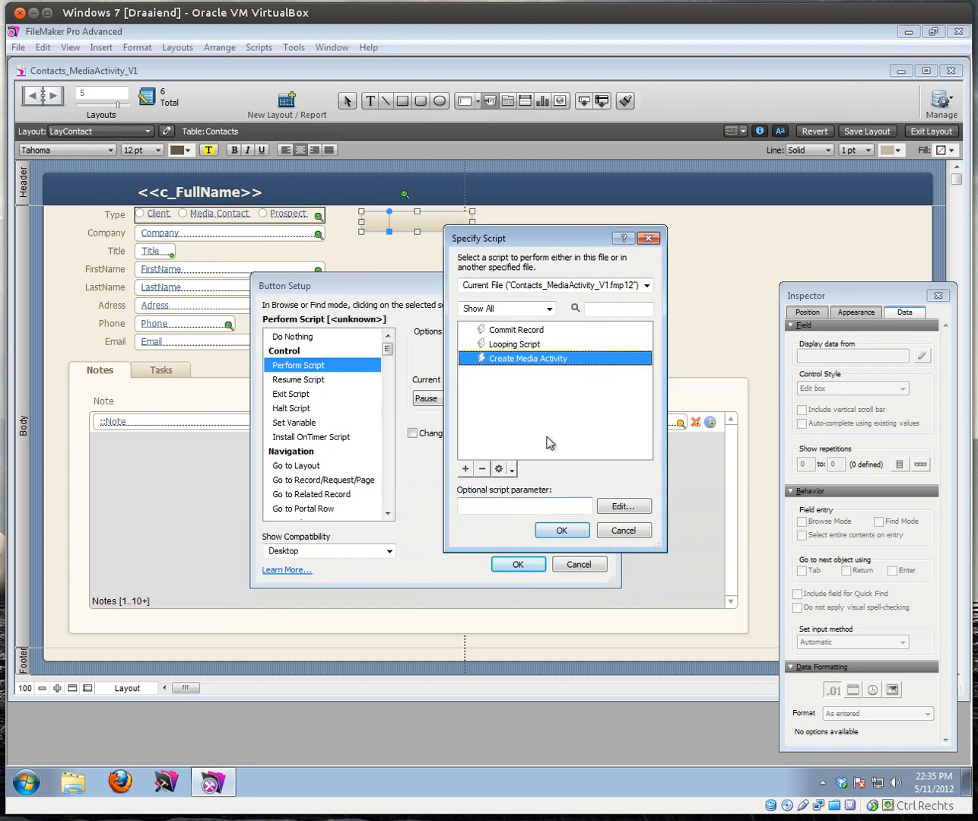
Step: Assign the script to the button, label it 'Create Media Activity', and switch to browse mode
left_click(541, 528)
left_click(523, 565)
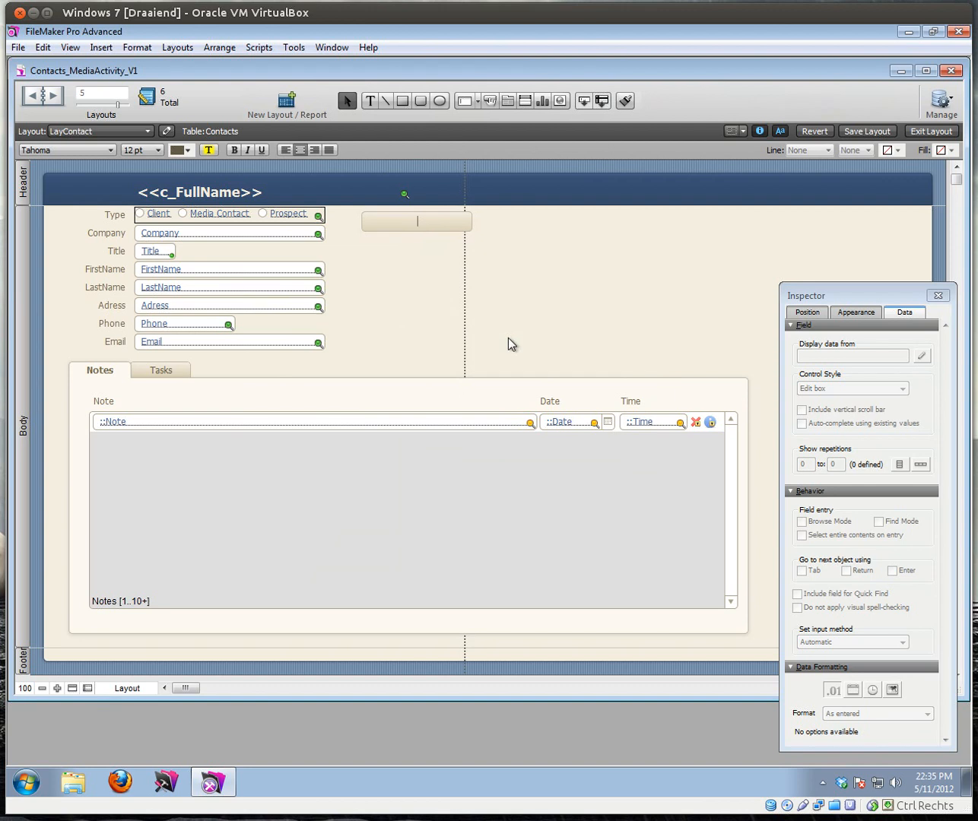
type("Create Media Activity")
key("Escape")
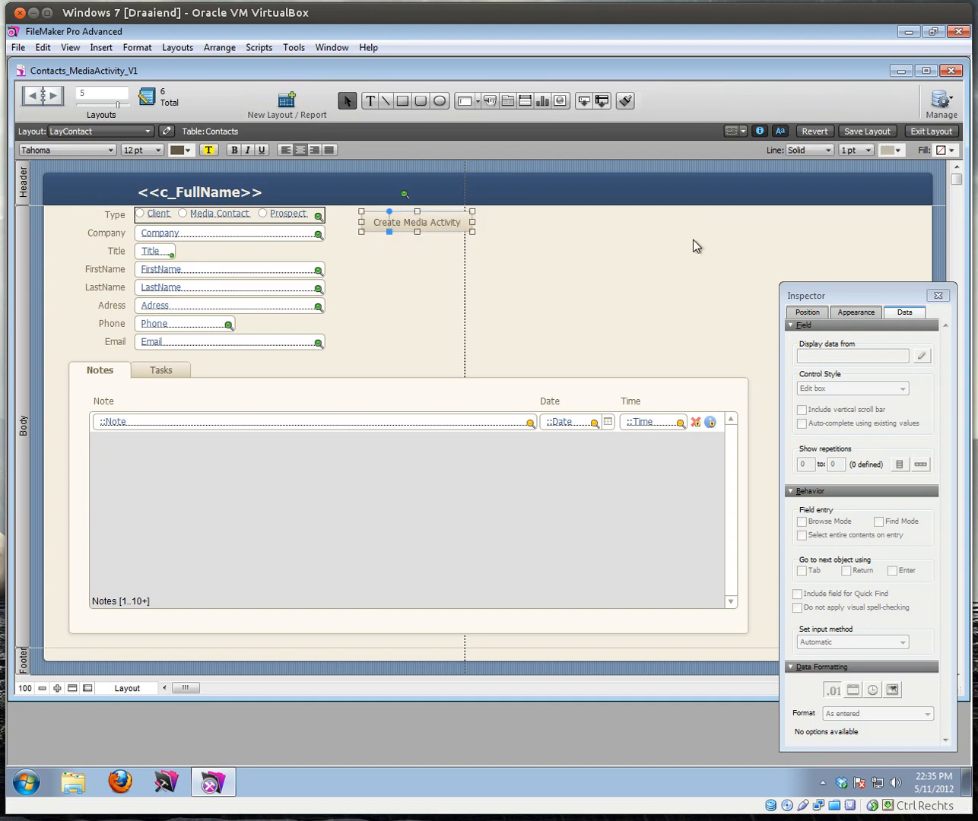
left_click(930, 131)
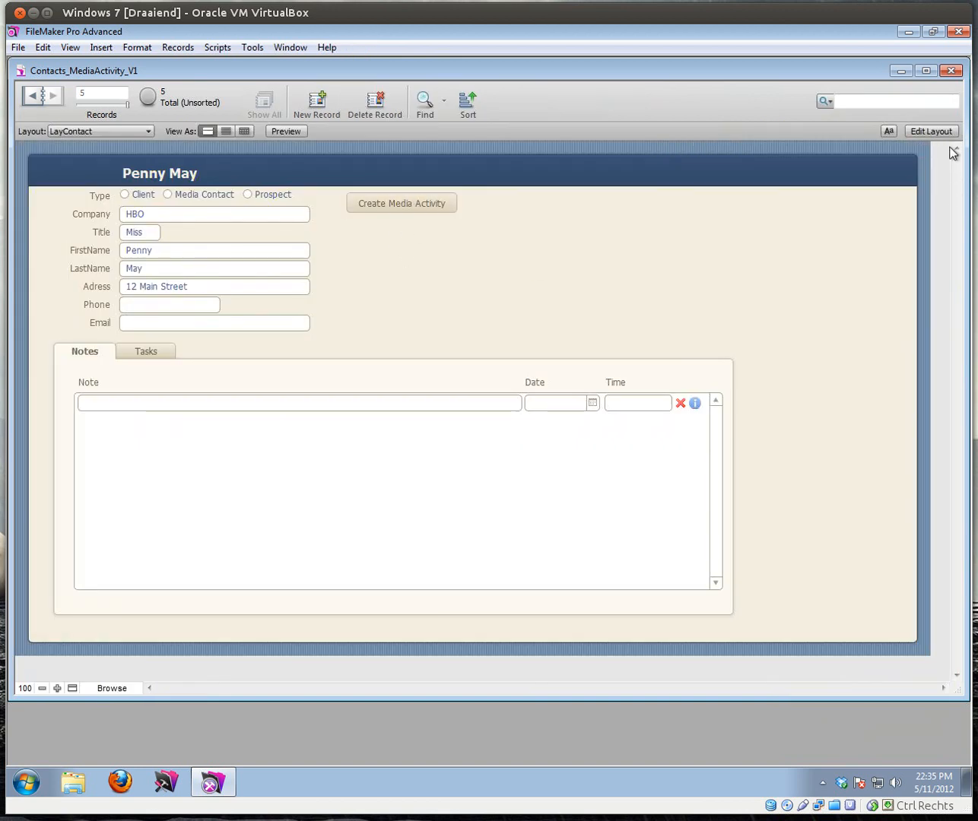
Step: Turn on 'Change to hand cursor over button' for the Create Media Activity button
left_click(941, 136)
right_click(390, 220)
left_click(429, 307)
left_click(413, 433)
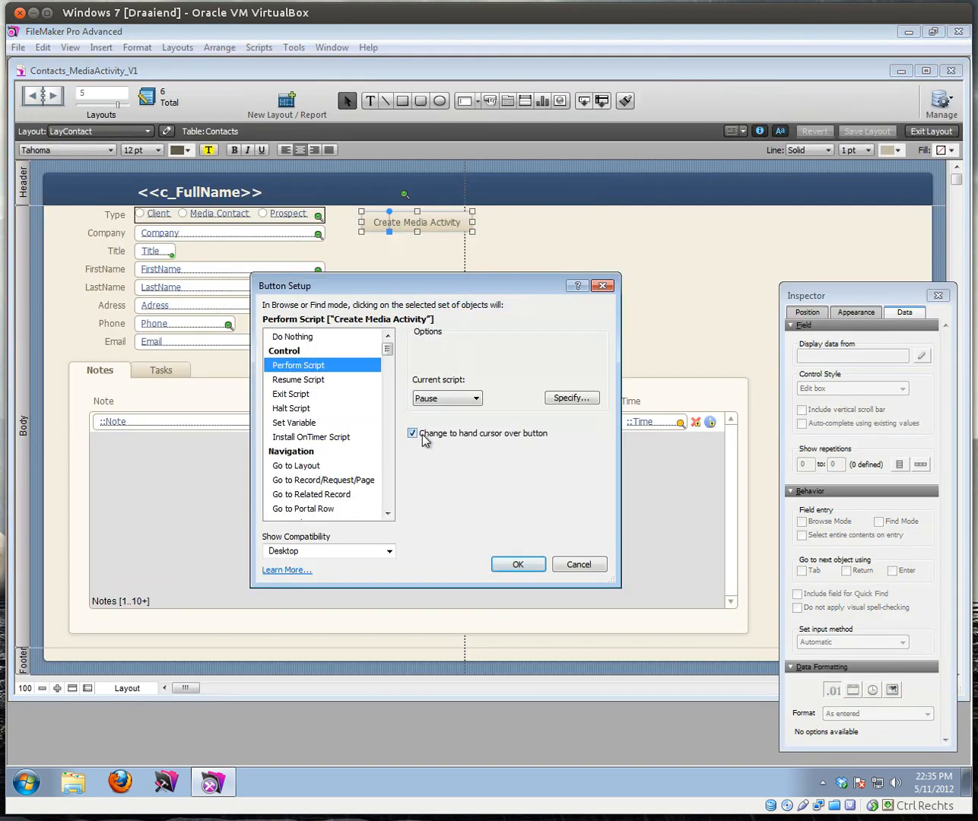
left_click(520, 564)
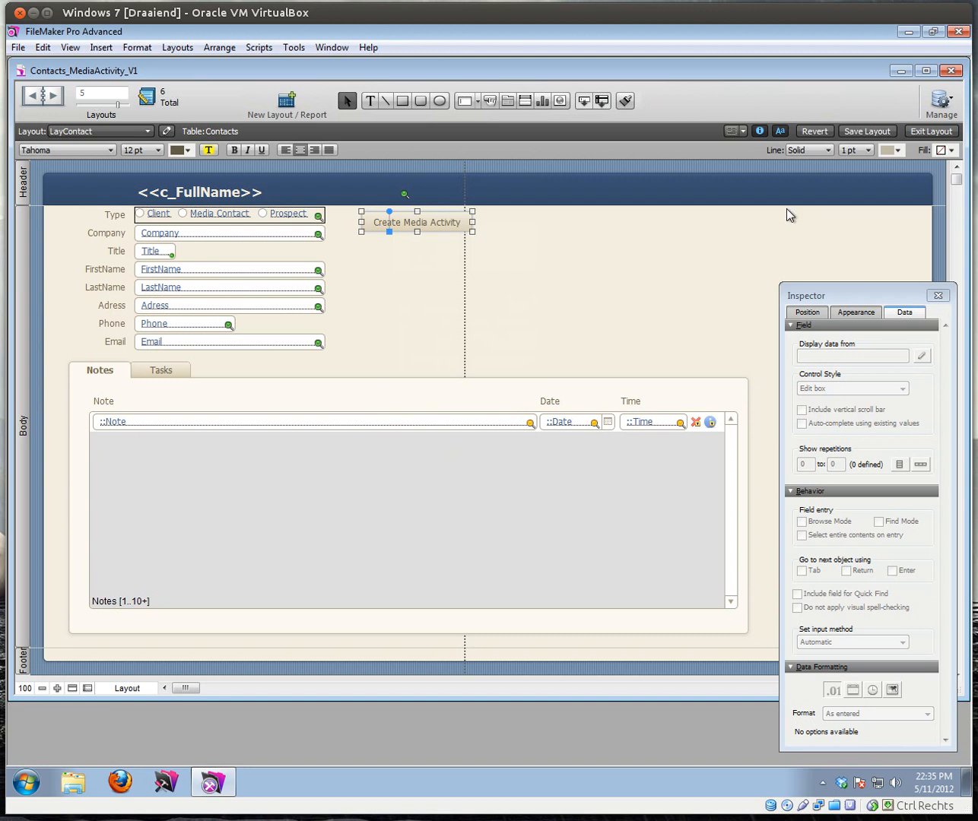
left_click(949, 133)
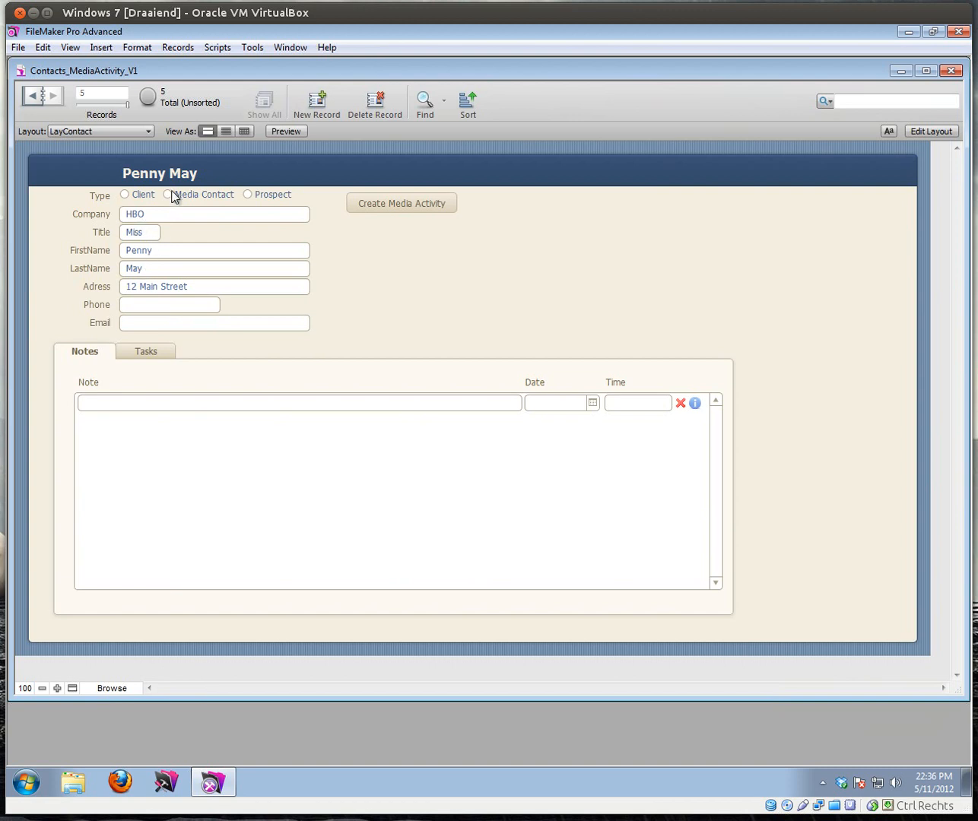
Step: Mark the HBO contact as a Media Contact and scroll through the record
left_click(167, 198)
scroll(178, 202, "up", 2)
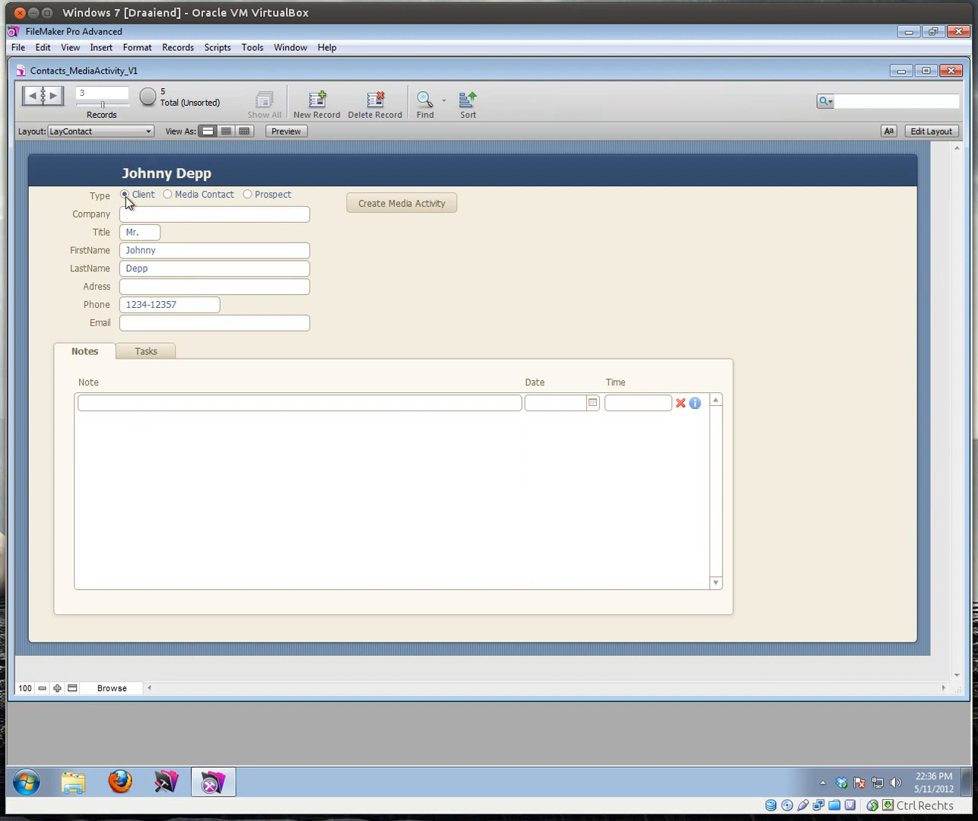
scroll(124, 197, "down", 1)
scroll(156, 203, "down", 1)
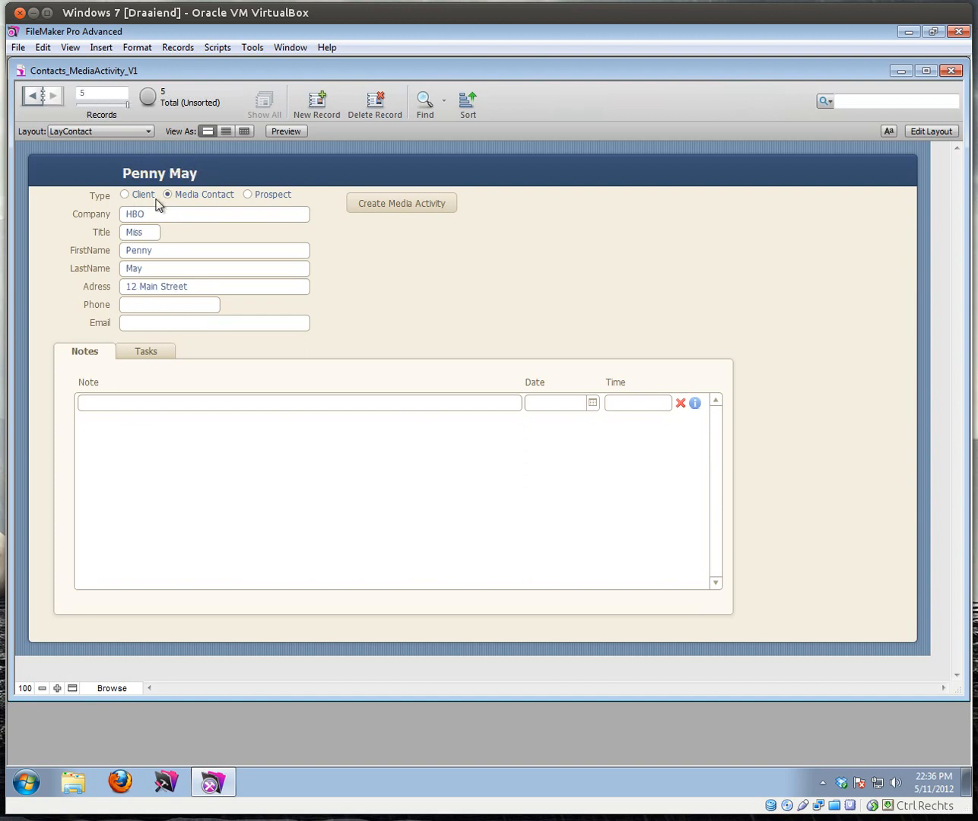
scroll(144, 201, "up", 4)
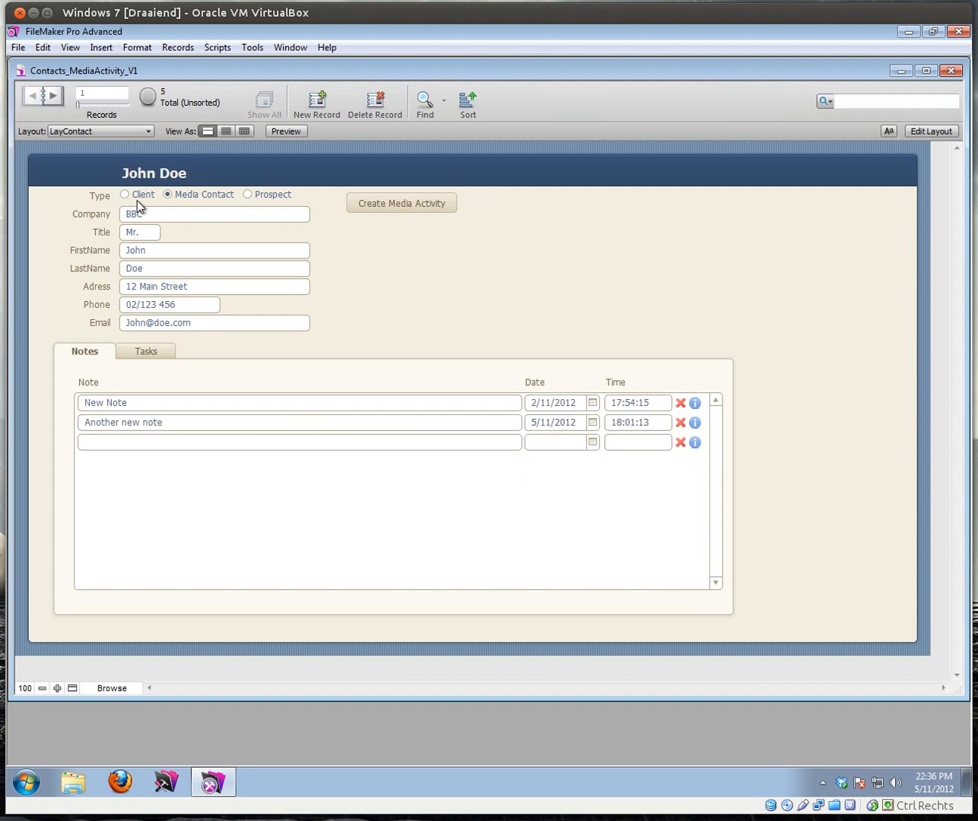
scroll(137, 202, "down", 1)
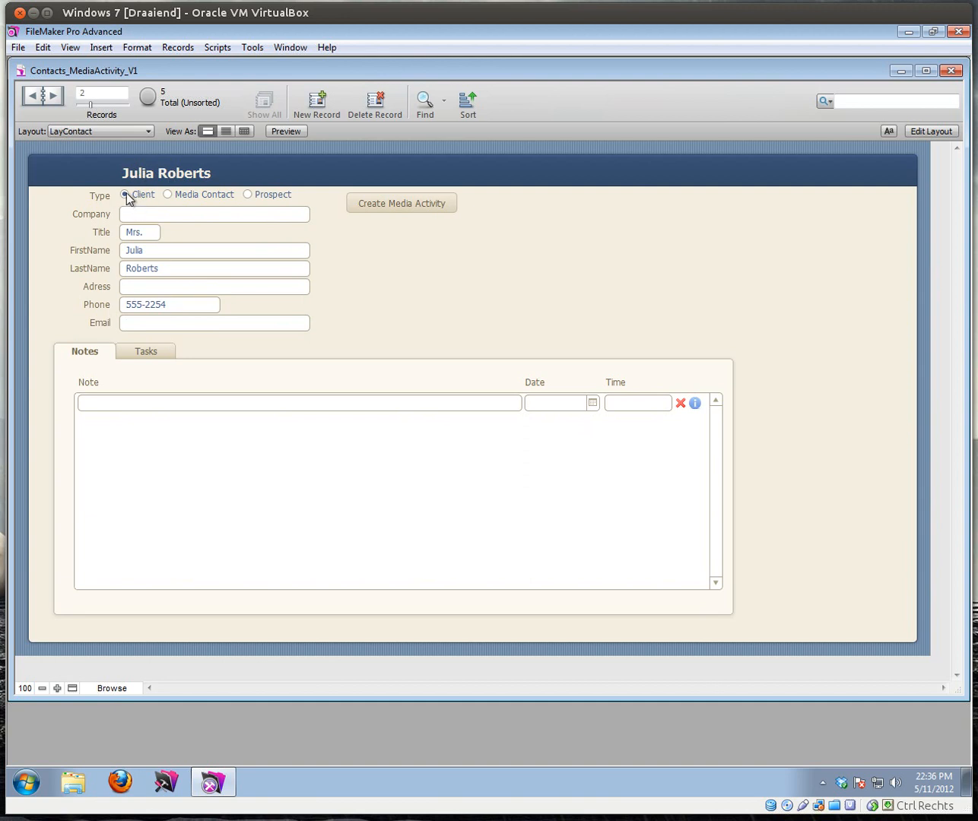
Step: Create a media activity for the client with BBC as media company and its BBC contact
left_click(408, 207)
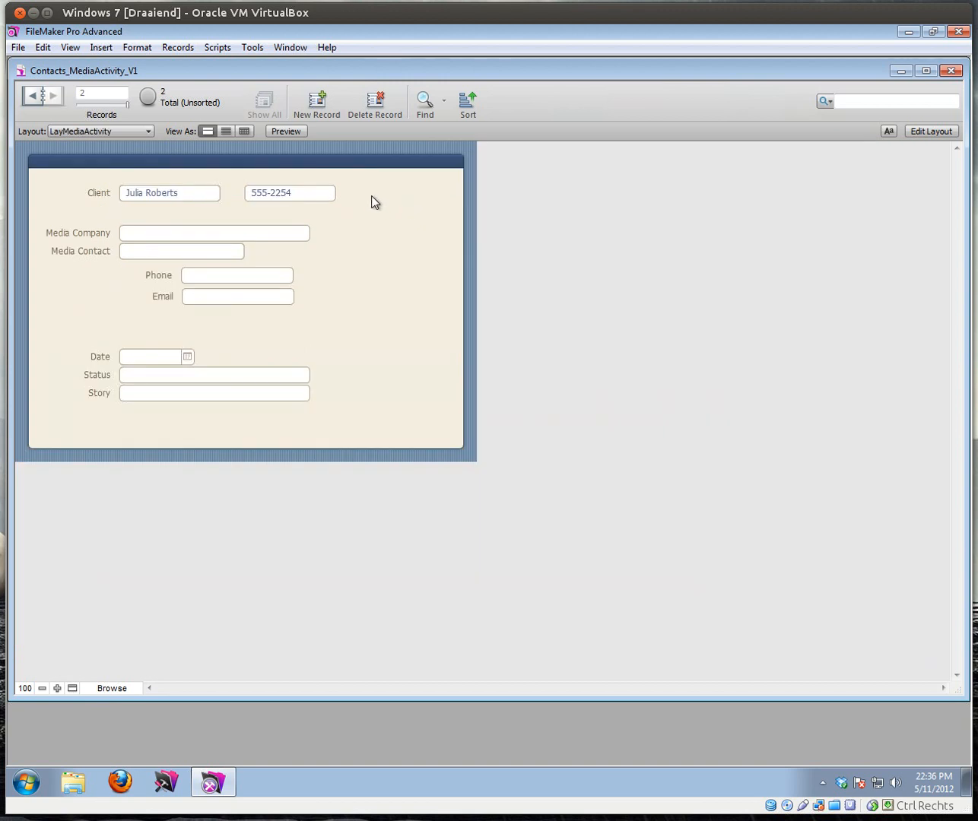
left_click(152, 236)
left_click(140, 252)
left_click(140, 249)
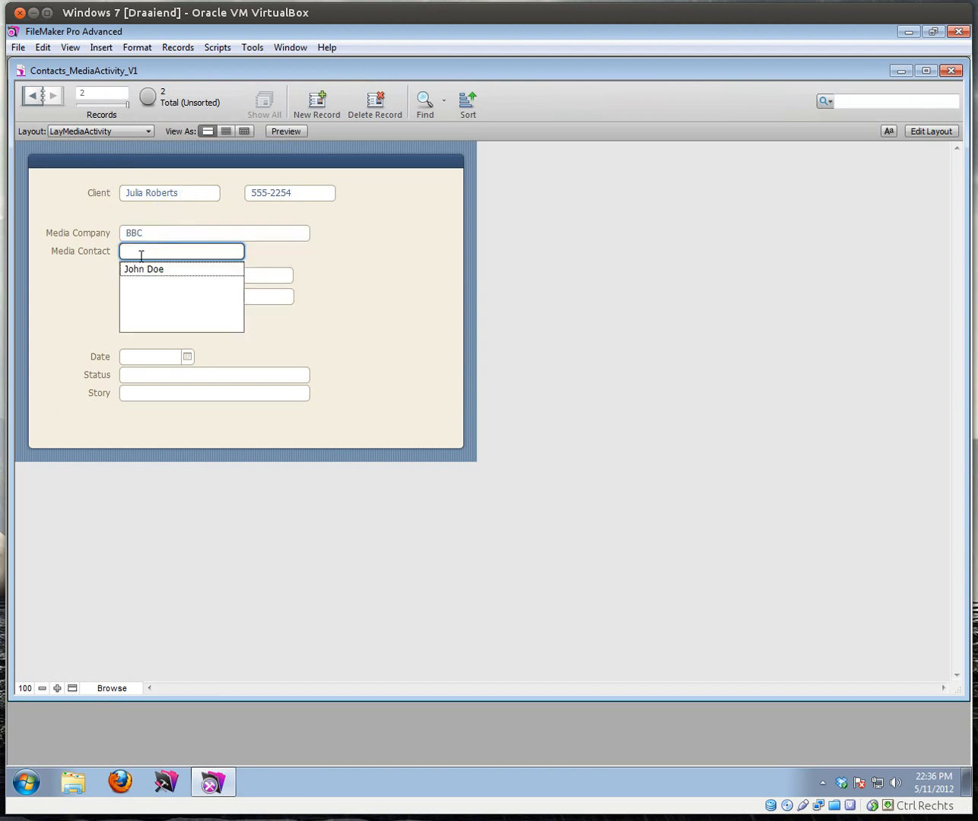
left_click(142, 272)
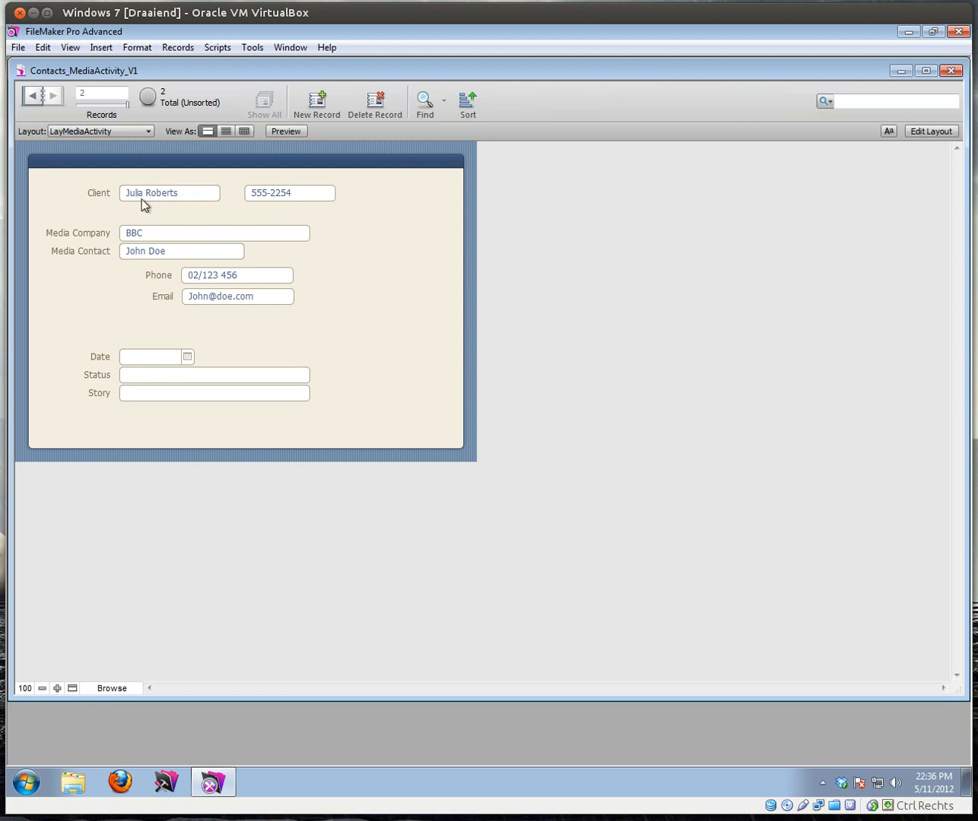
Step: Switch from LayContact to the LayMediaActivity layout
left_click(110, 129)
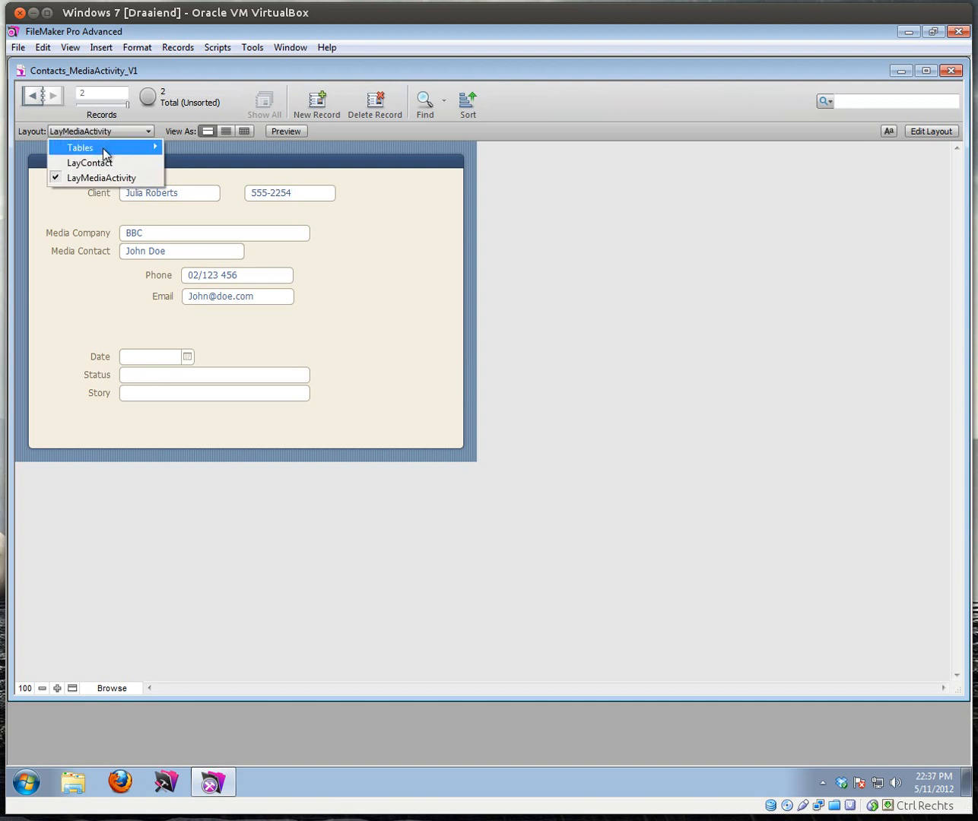
left_click(100, 162)
left_click(101, 130)
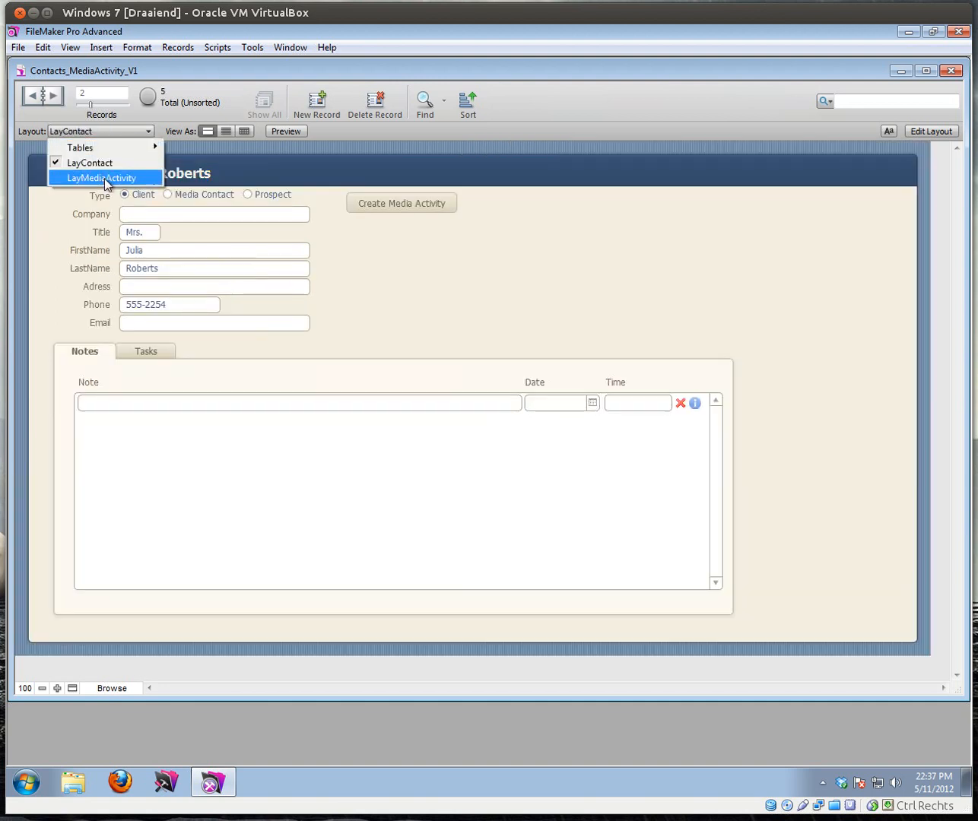
left_click(104, 174)
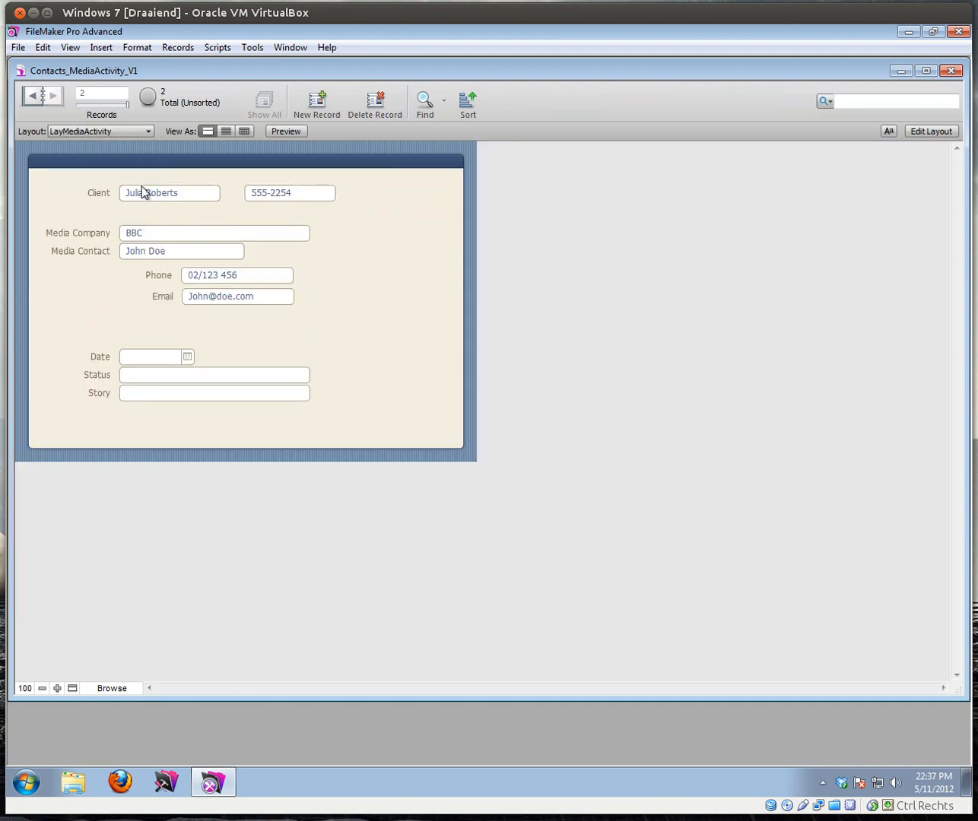
Step: In Layout mode, insert Arrow Left.png from the Images folder and place it beside the Client field
left_click(916, 131)
left_click(101, 47)
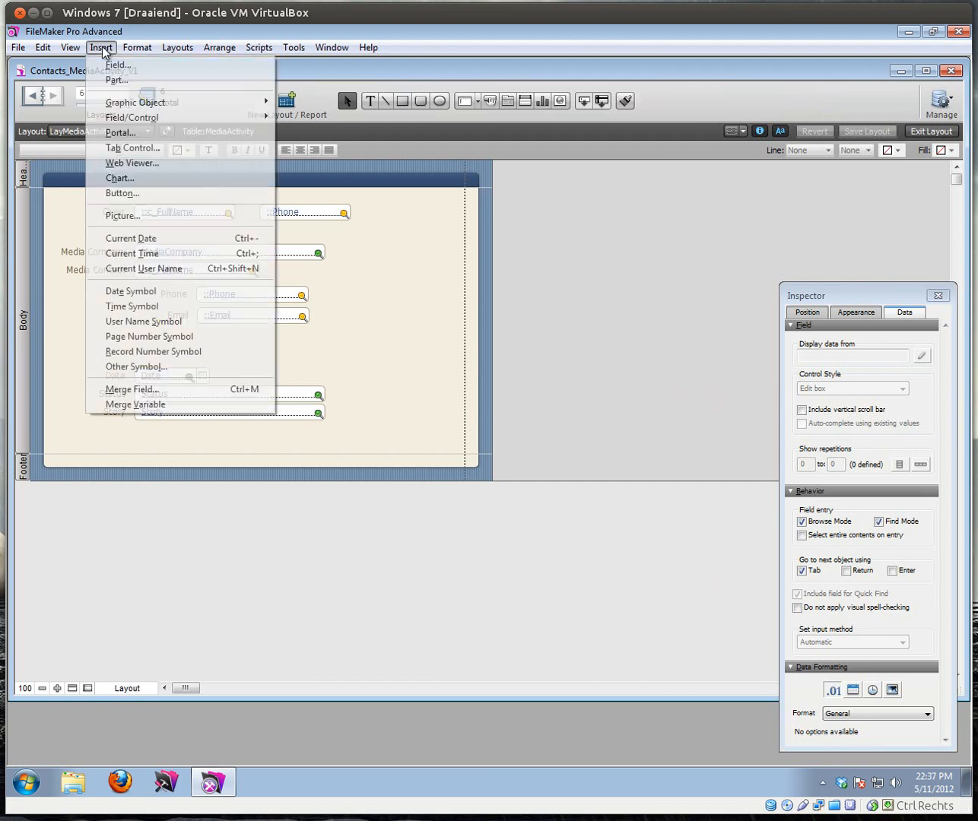
left_click(126, 216)
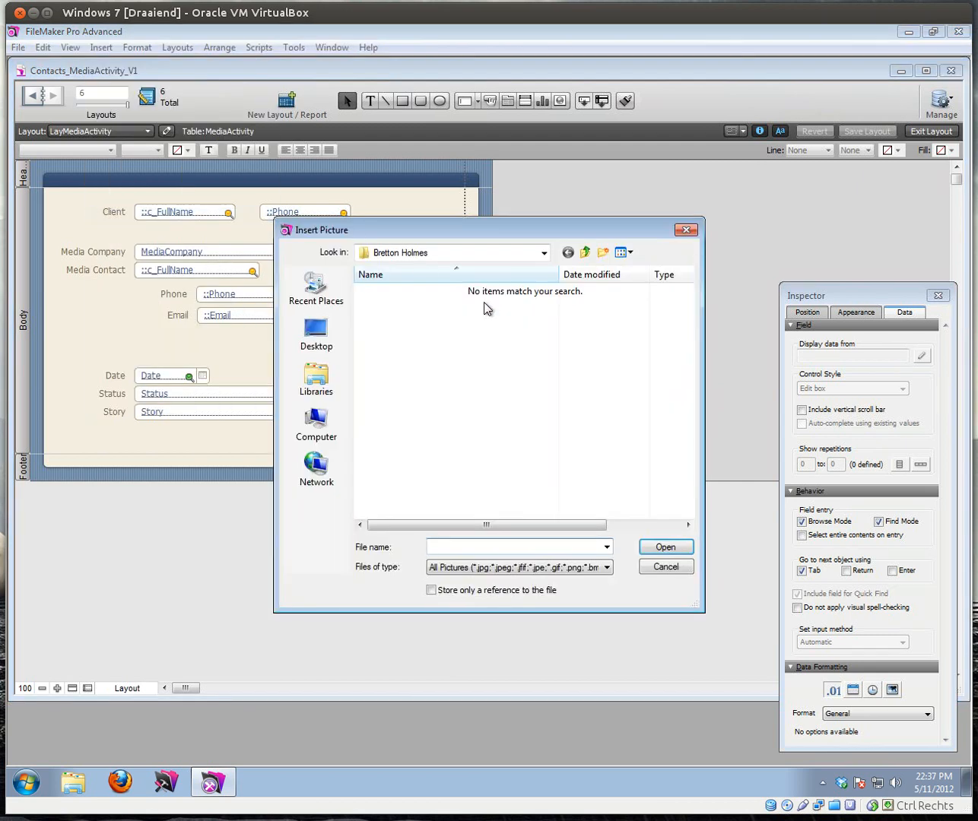
left_click(584, 253)
left_click(584, 253)
left_click(584, 253)
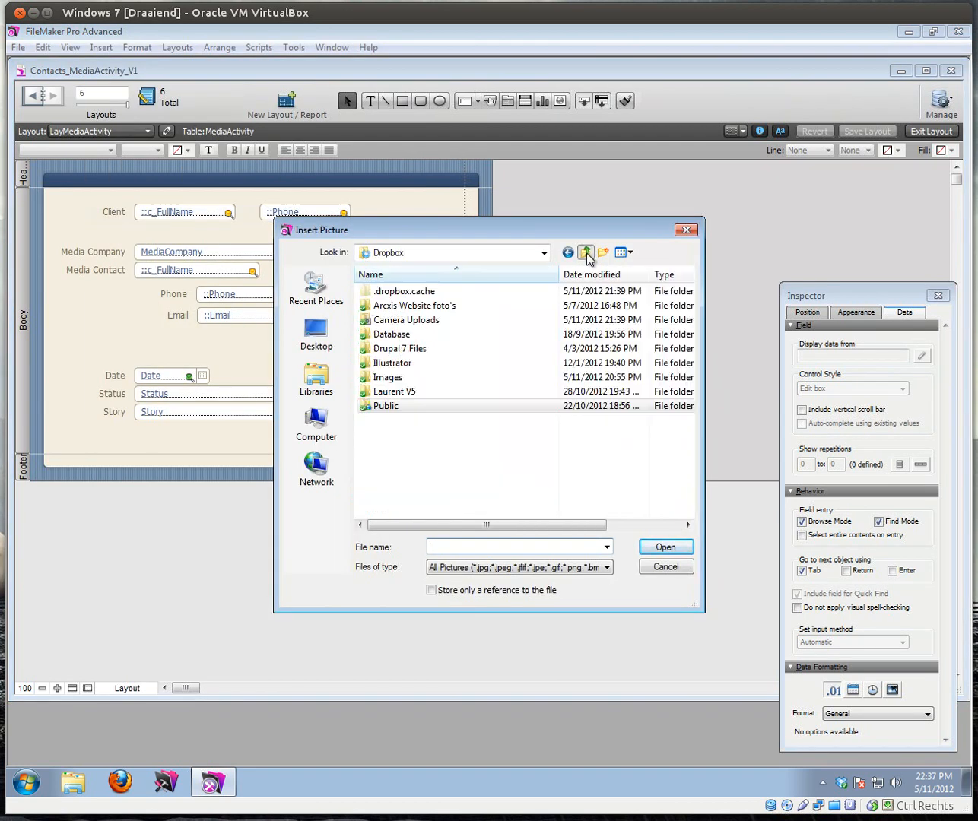
left_click(403, 378)
double_click(404, 378)
scroll(498, 418, "down", 6)
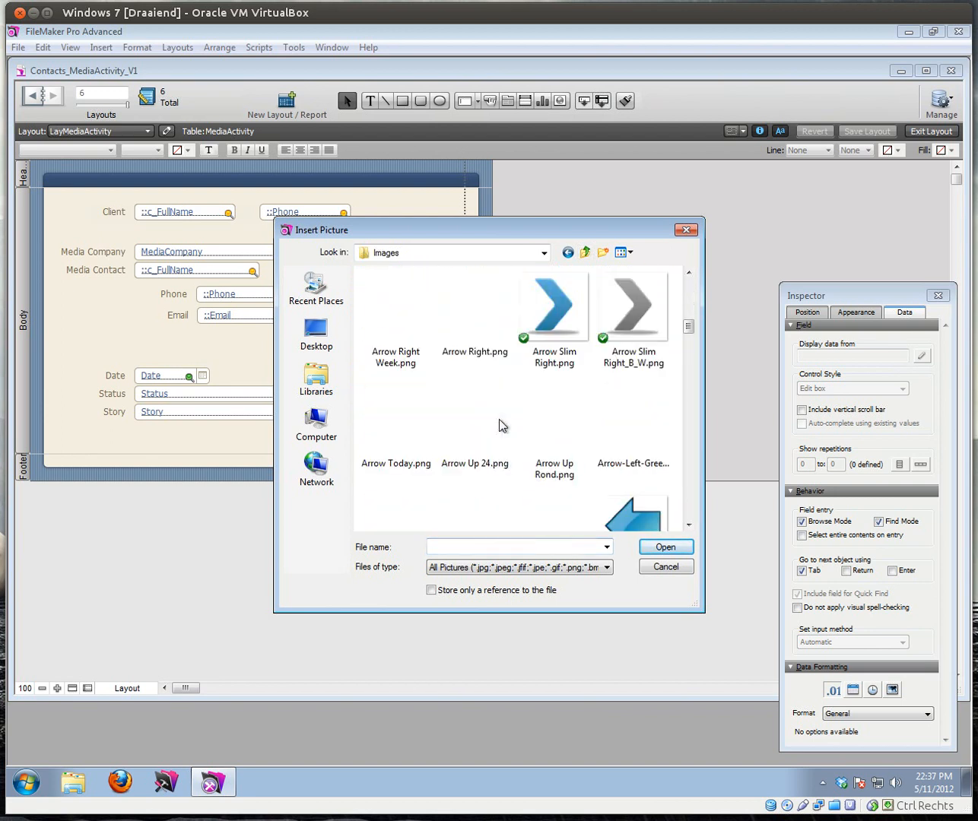
scroll(500, 397, "up", 3)
double_click(546, 394)
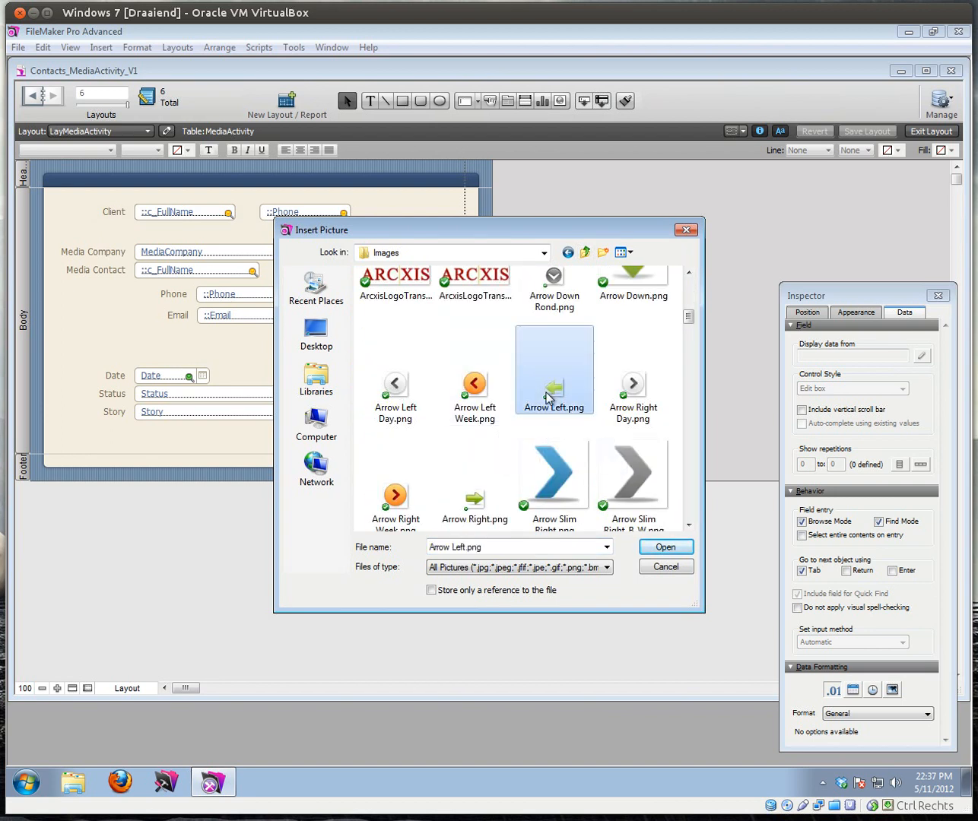
left_click_drag(343, 342, 228, 187)
Step: Cancel an initial Button Setup on the arrow and review the relationships graph in Manage Database
right_click(251, 216)
left_click(289, 276)
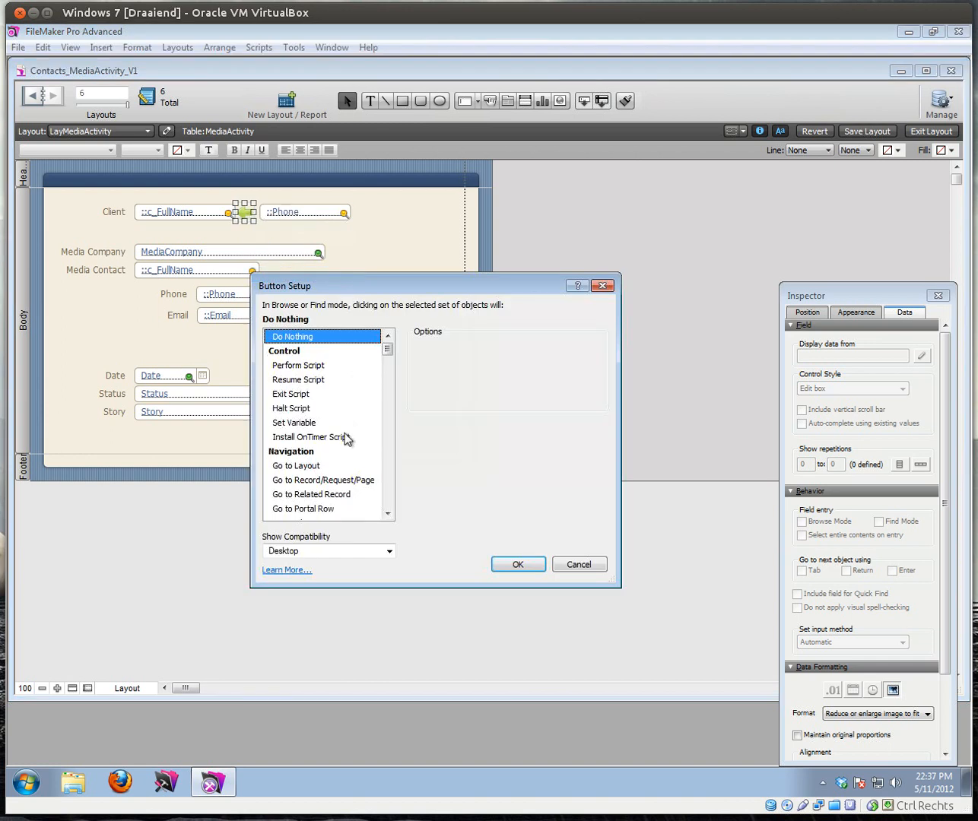
left_click(334, 480)
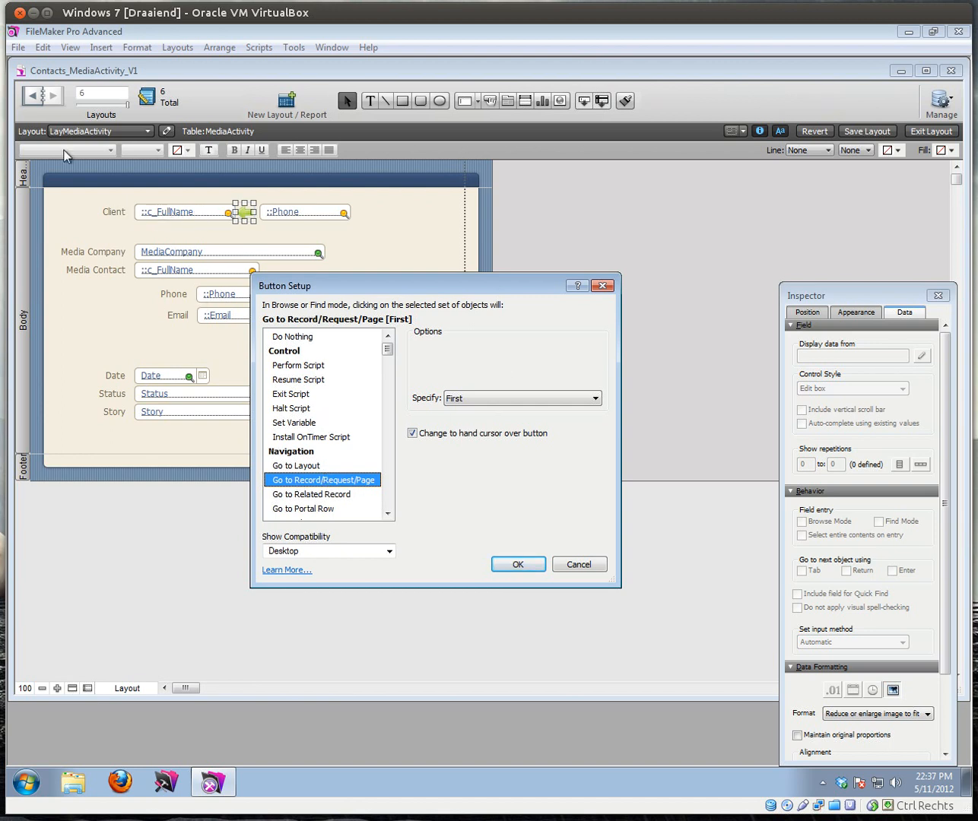
left_click(575, 567)
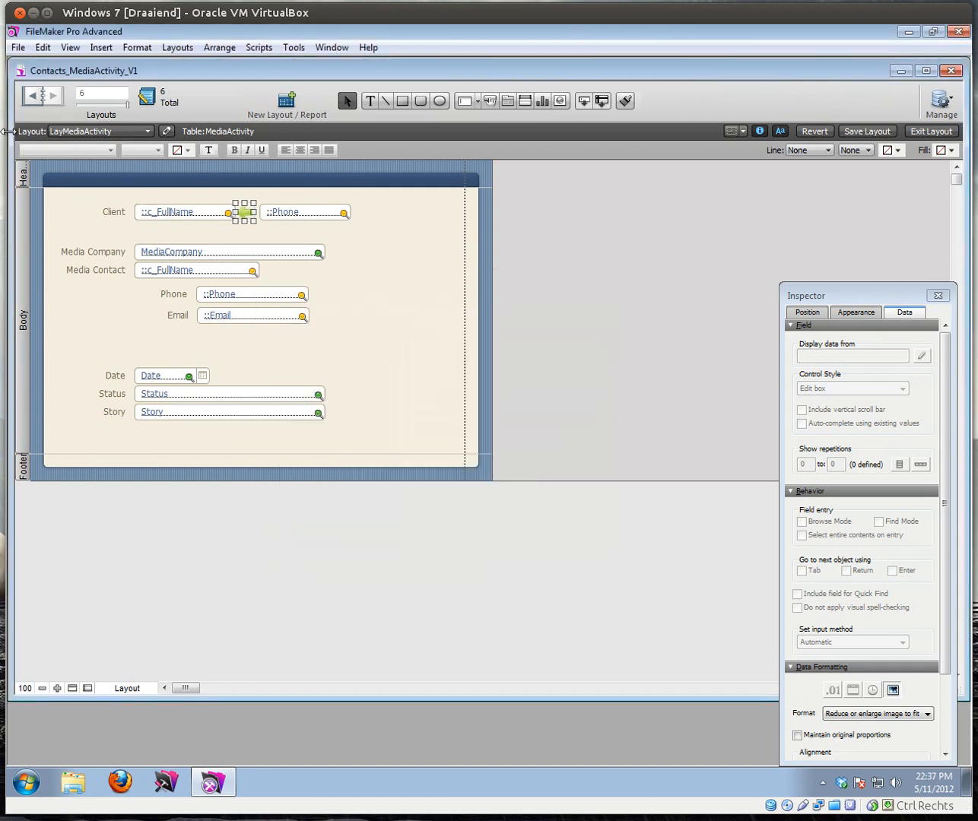
left_click(77, 134)
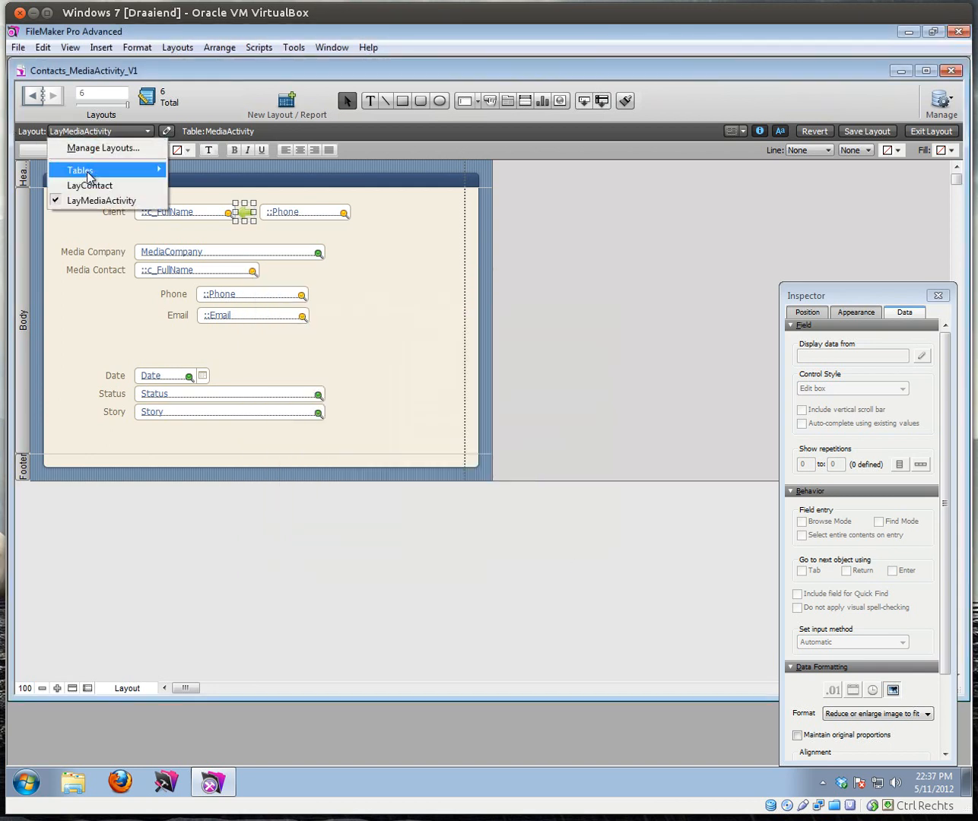
left_click(17, 48)
mouse_move(148, 177)
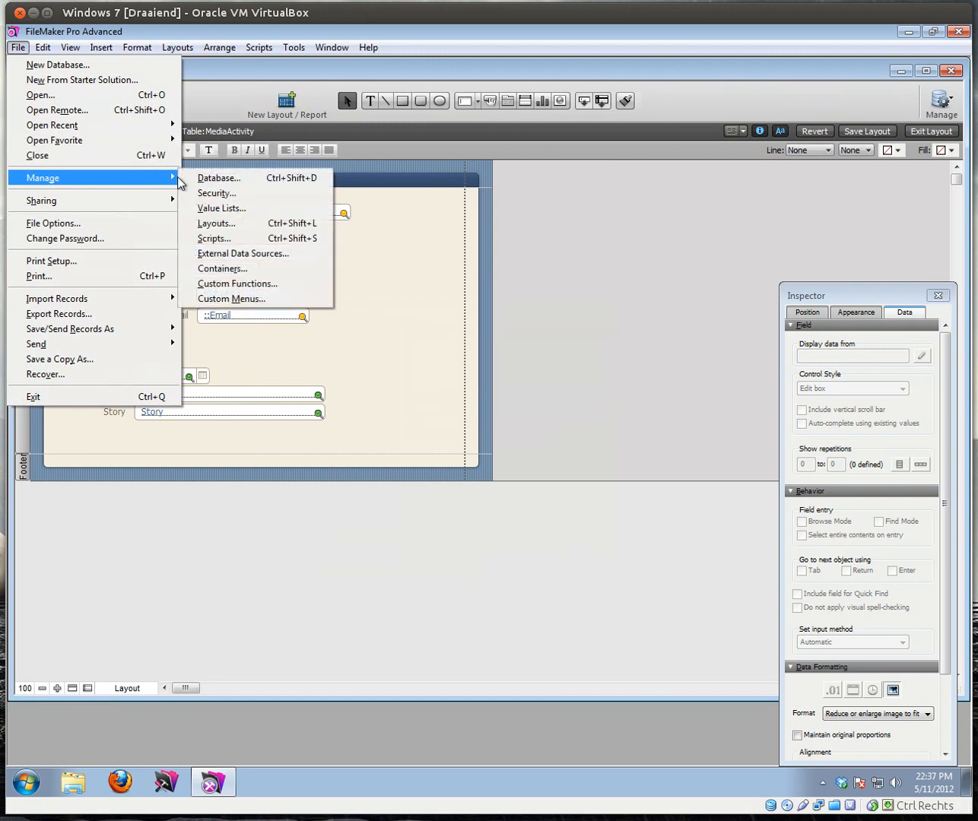
left_click(220, 179)
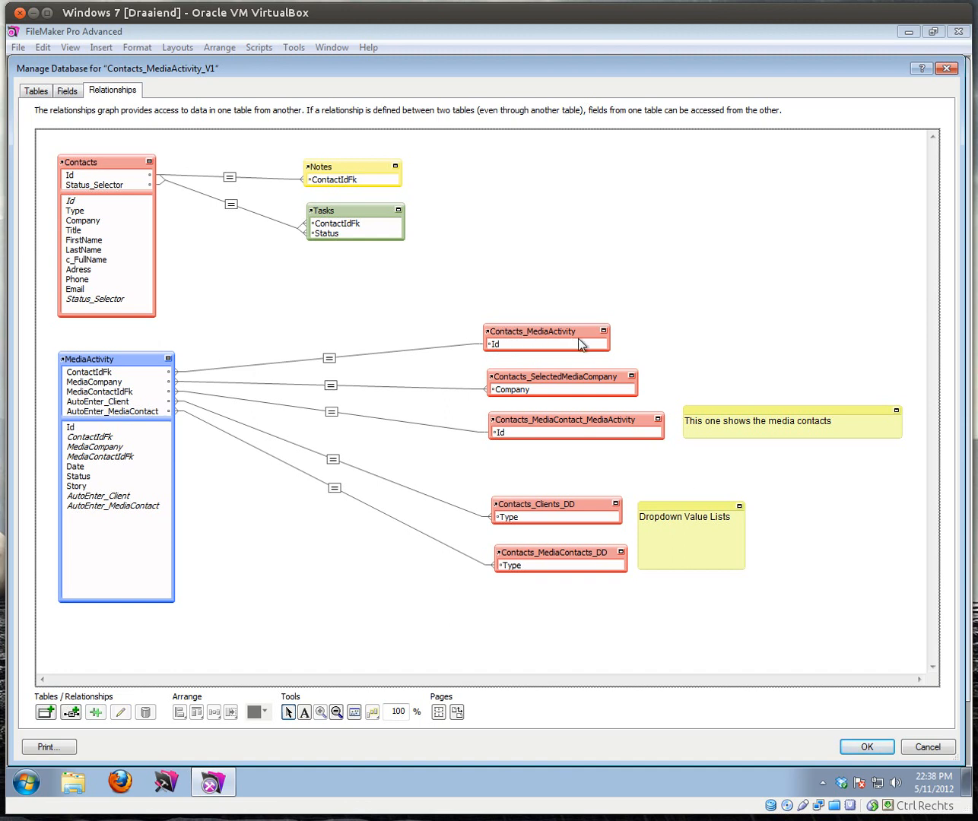
left_click(868, 747)
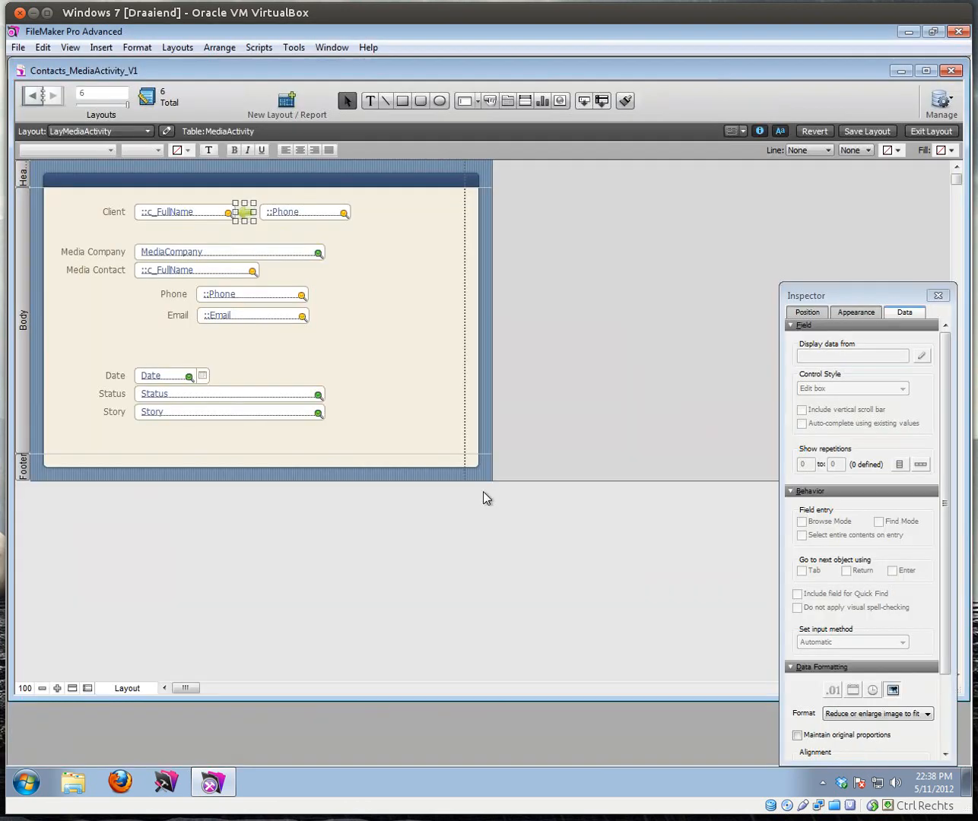
Step: Make the arrow a Go to Related Record button using the Contacts_MediaActivity table
right_click(242, 213)
left_click(274, 268)
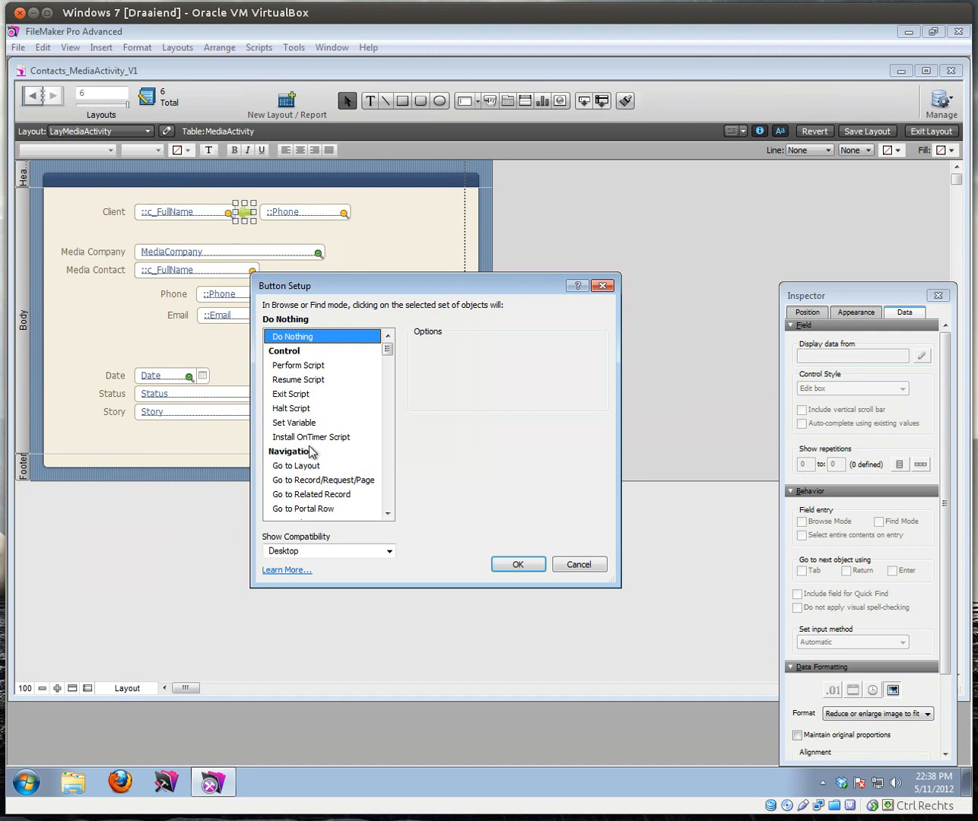
left_click(313, 481)
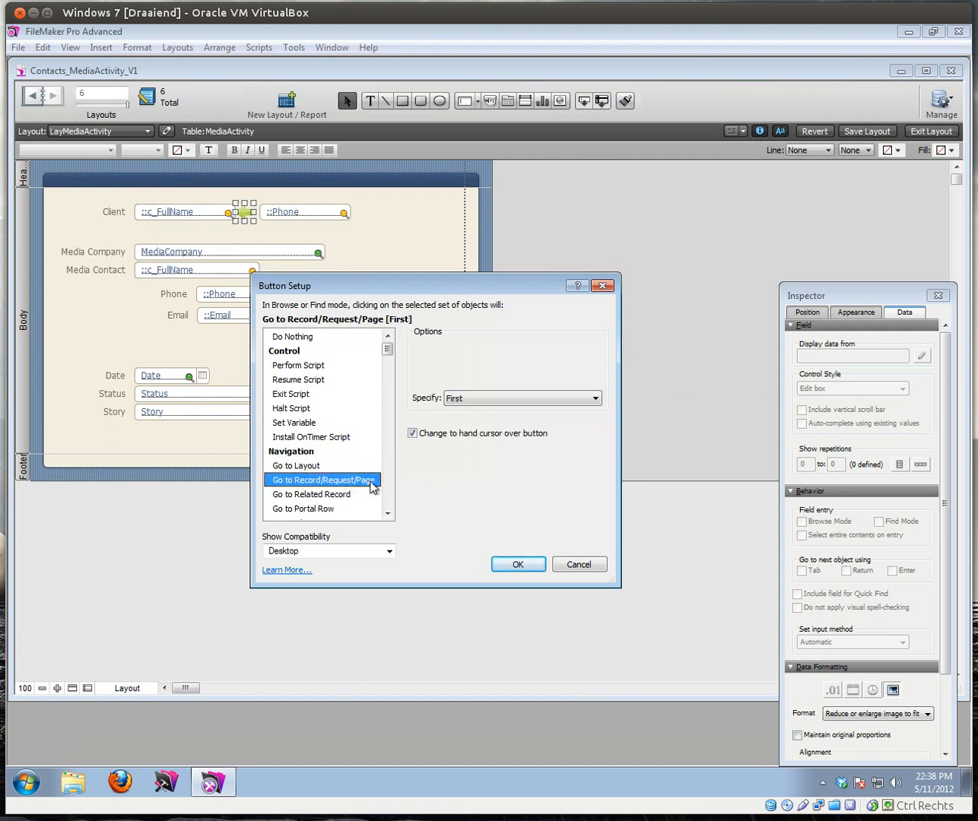
left_click(338, 494)
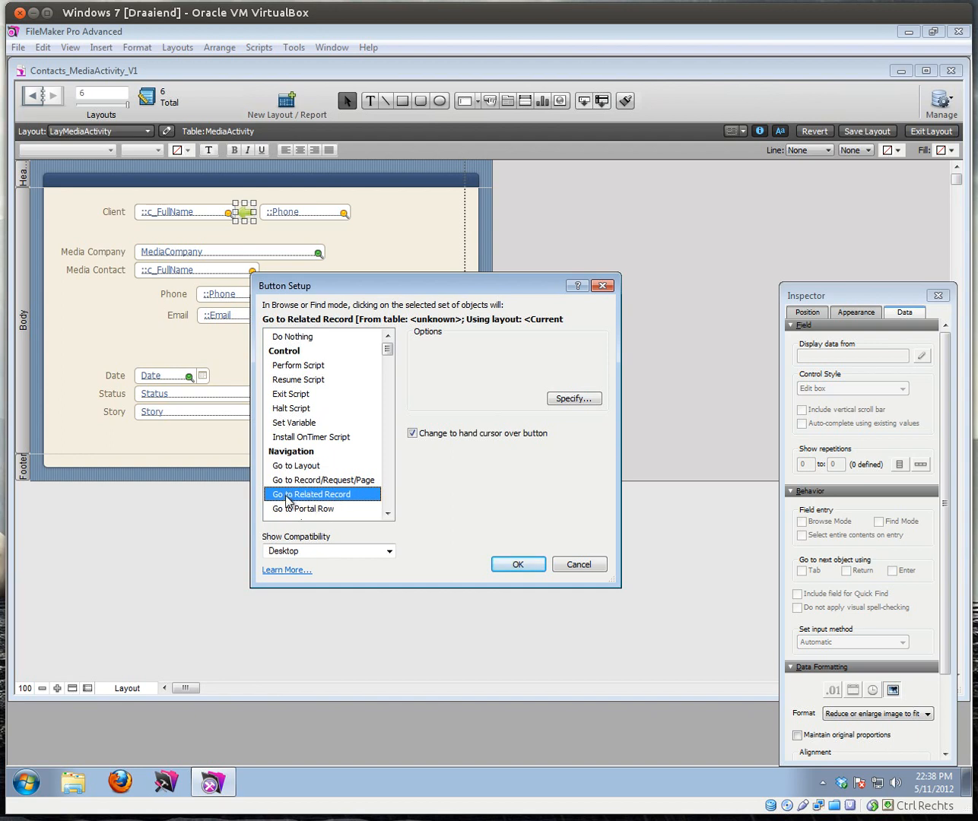
left_click(566, 398)
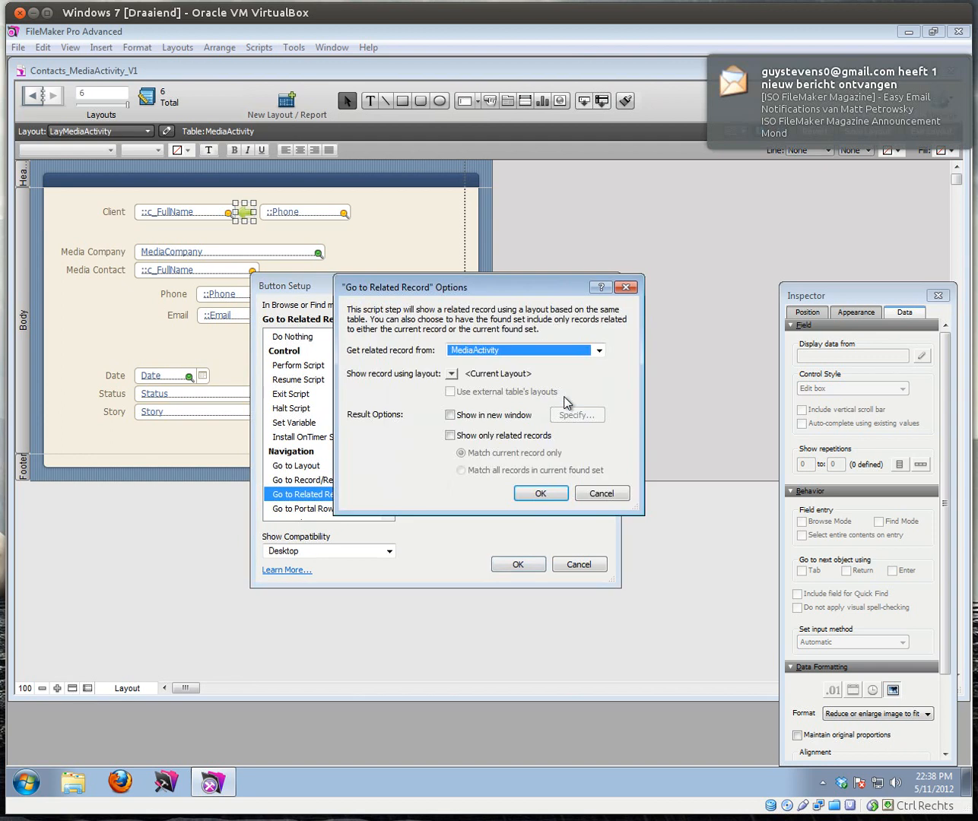
left_click(599, 352)
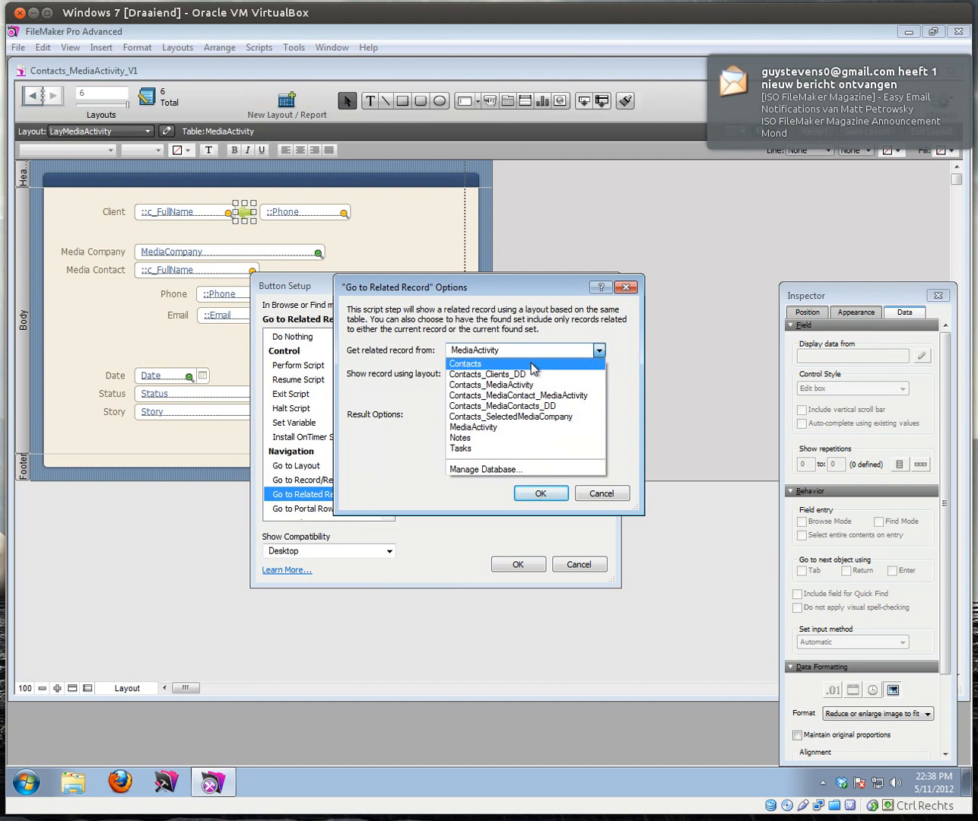
left_click(511, 385)
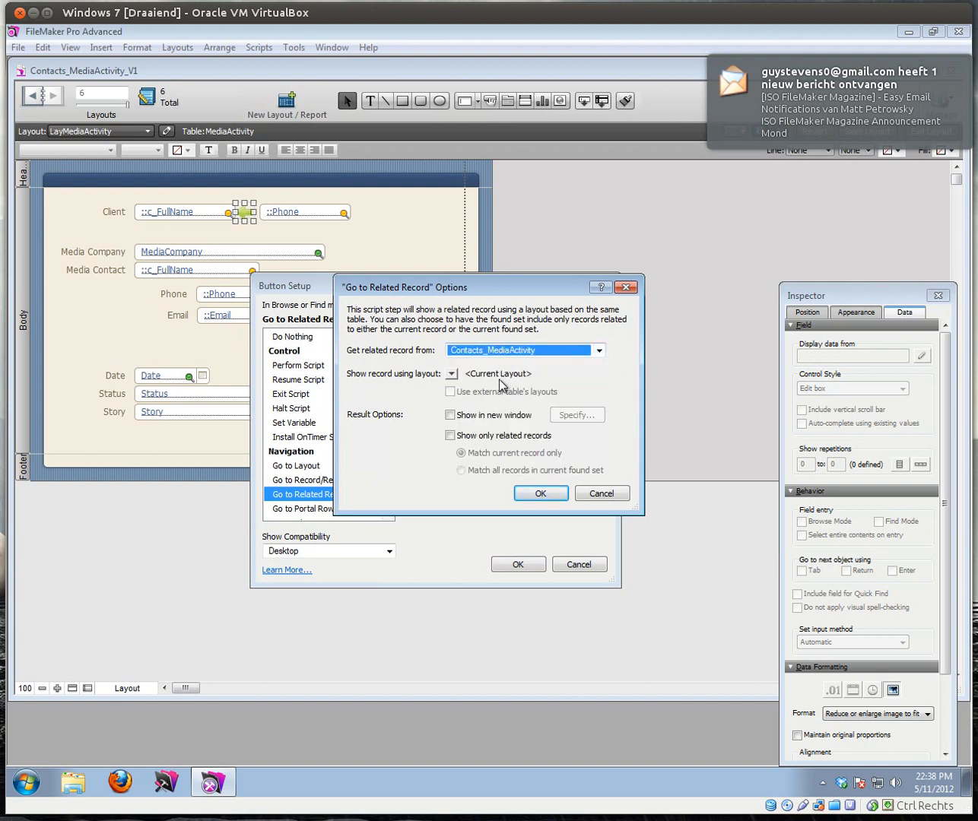
Step: Show the related record on the LayContact layout and confirm the button setup
left_click(451, 373)
left_click(479, 414)
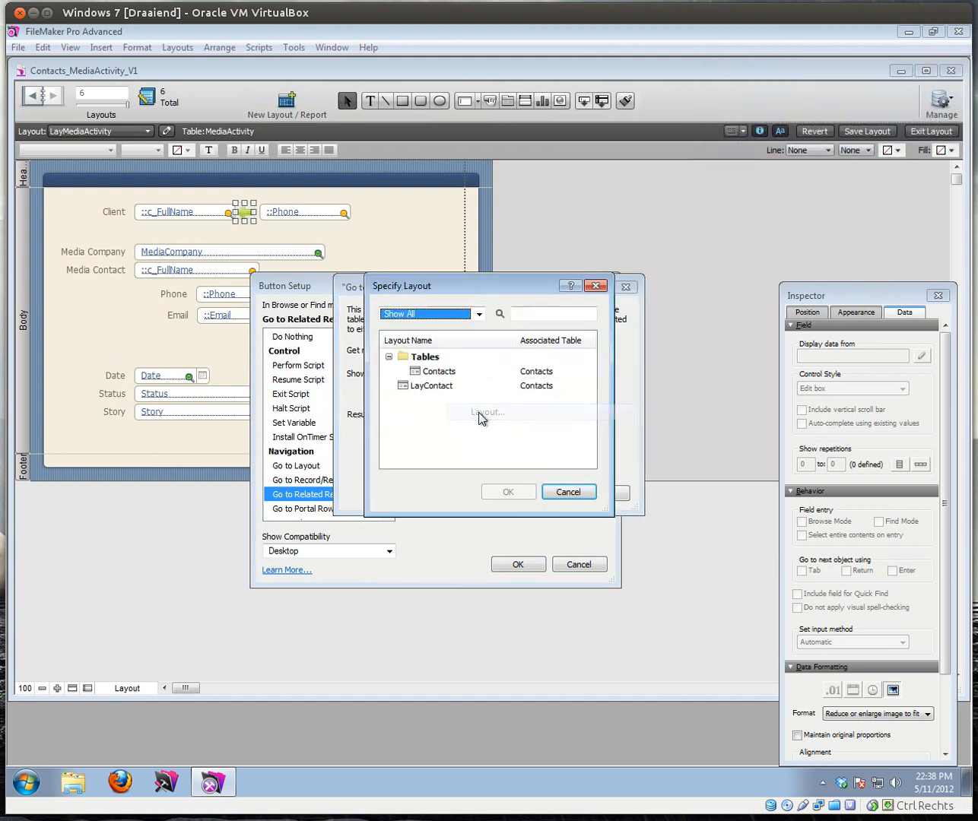
left_click(438, 371)
left_click(508, 492)
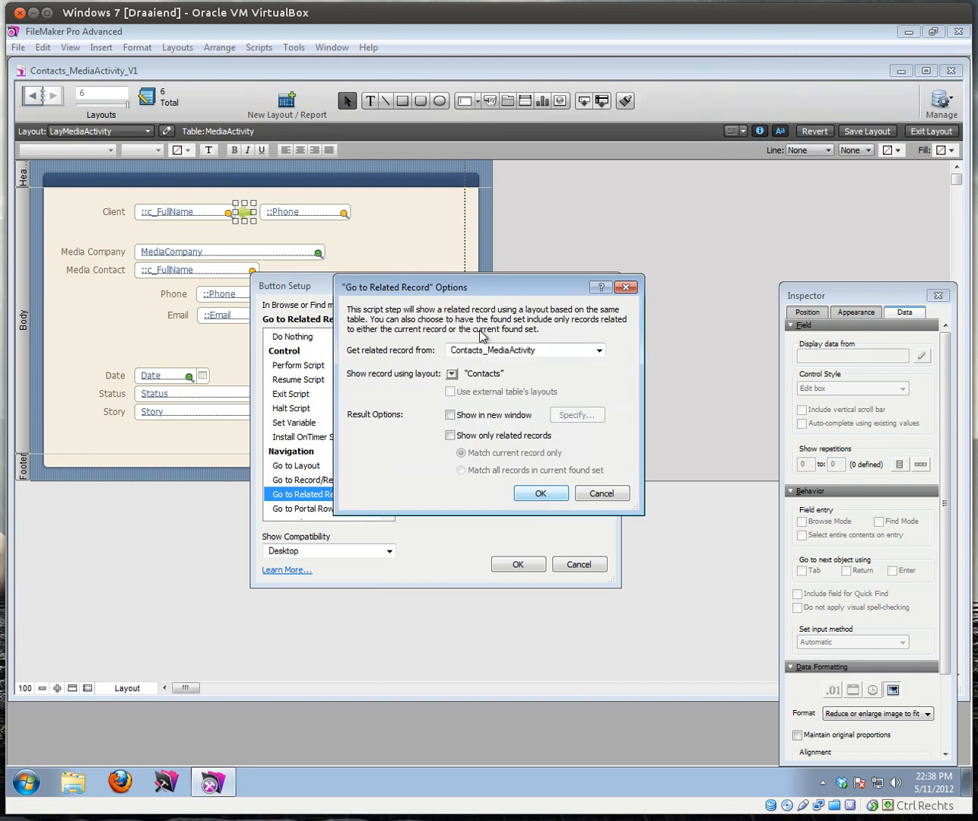
left_click(450, 374)
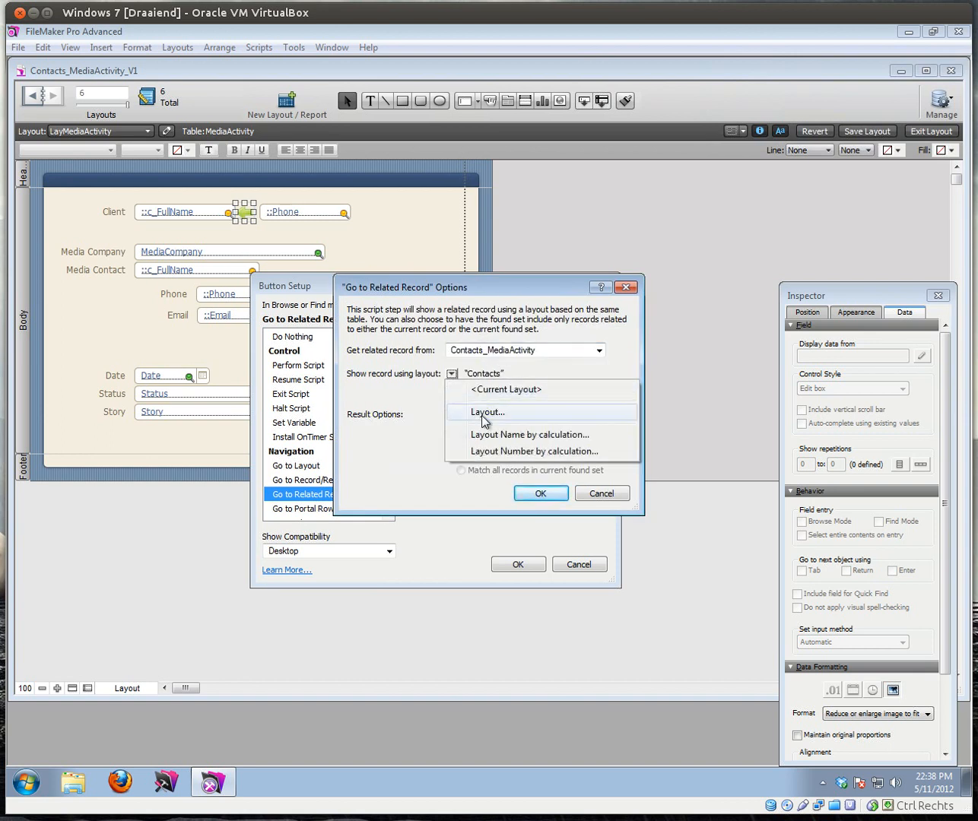
left_click(481, 412)
left_click(426, 386)
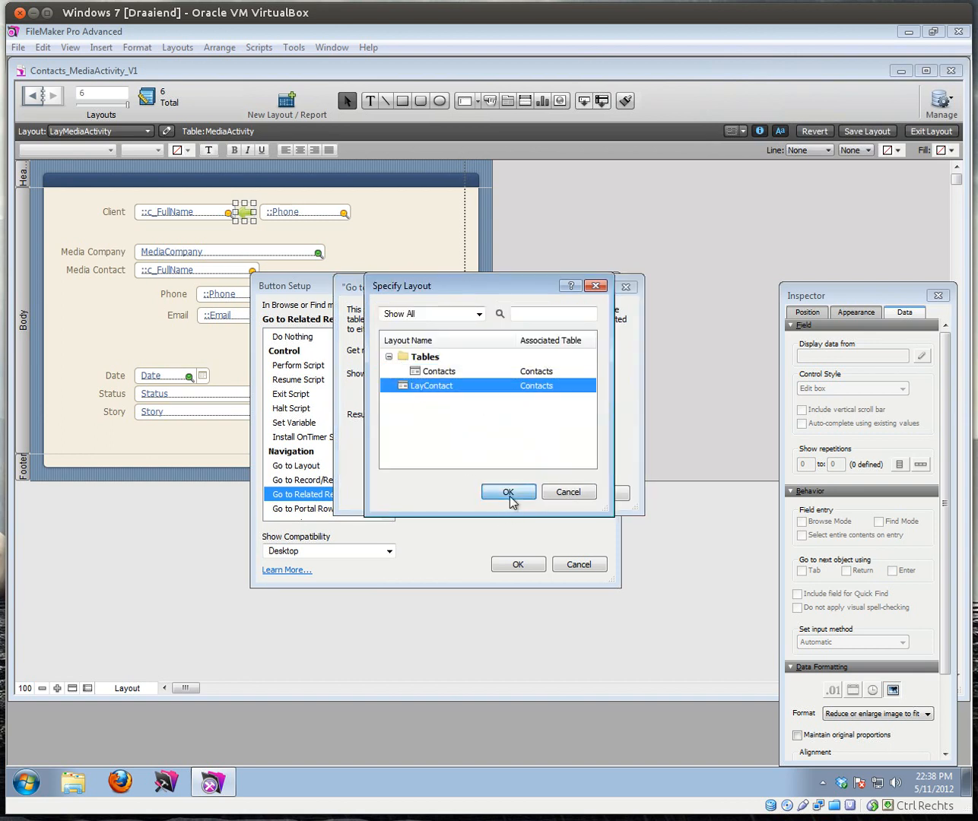
left_click(508, 493)
left_click(537, 494)
left_click(518, 564)
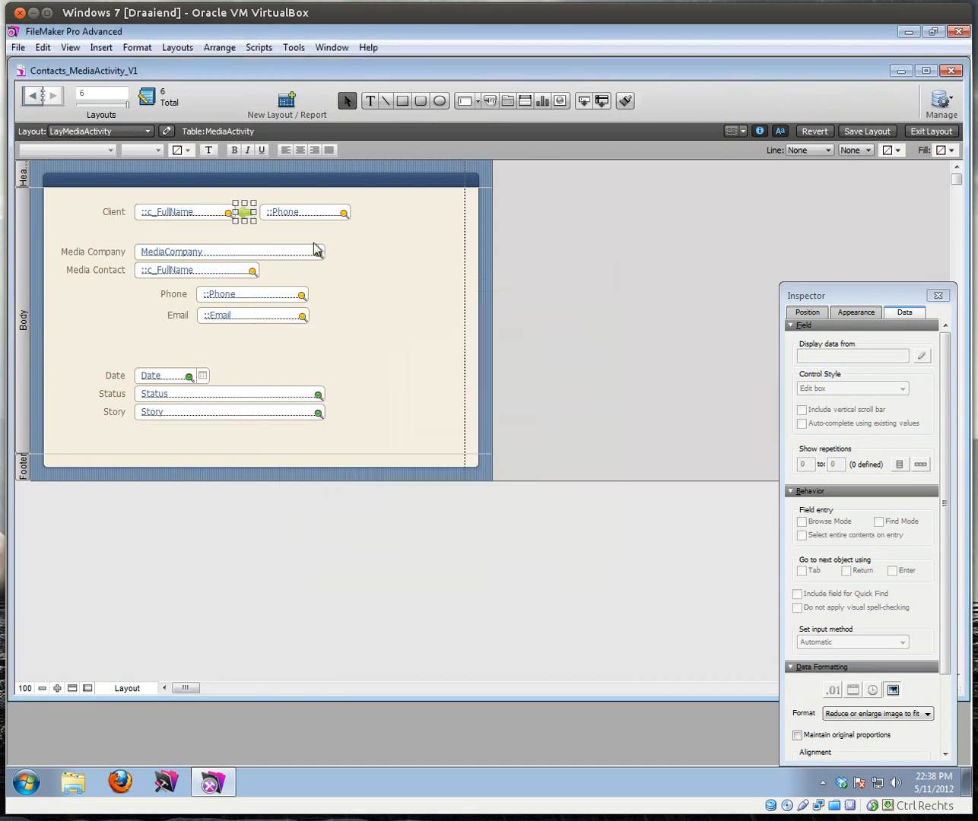
left_click(810, 310)
Step: Set the arrow tooltip to the calculation "Show details for " & Contacts_MediaActivity::c_FullName
left_click_drag(834, 304, 822, 181)
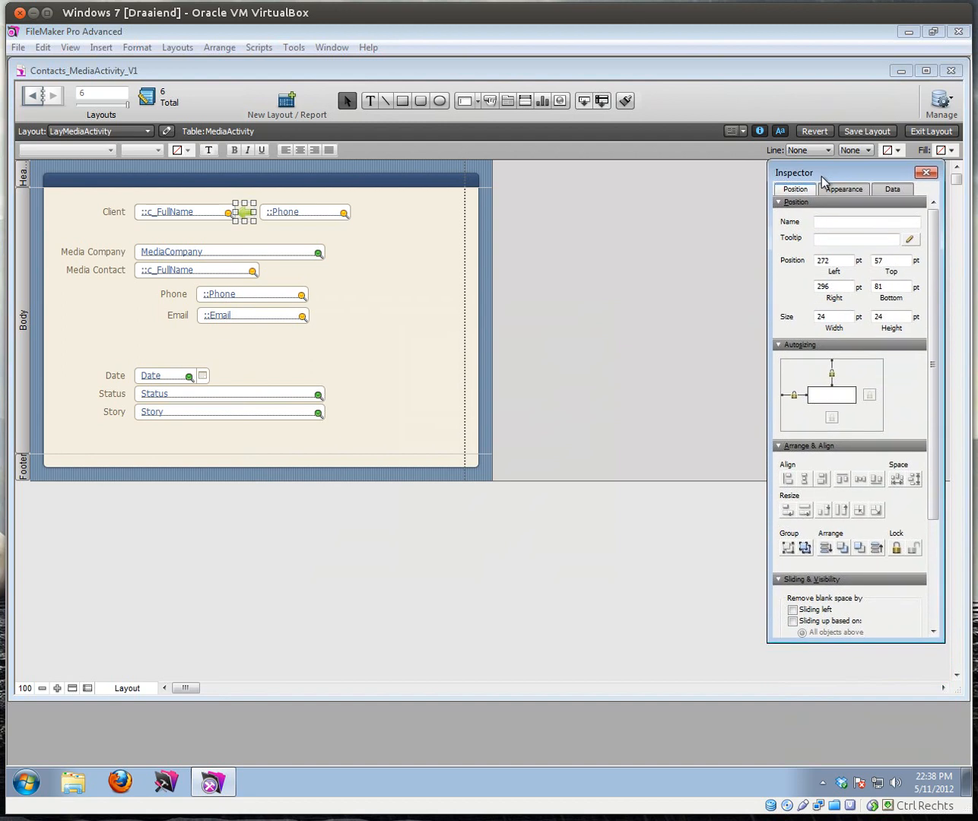
left_click(829, 239)
type("Show details for :")
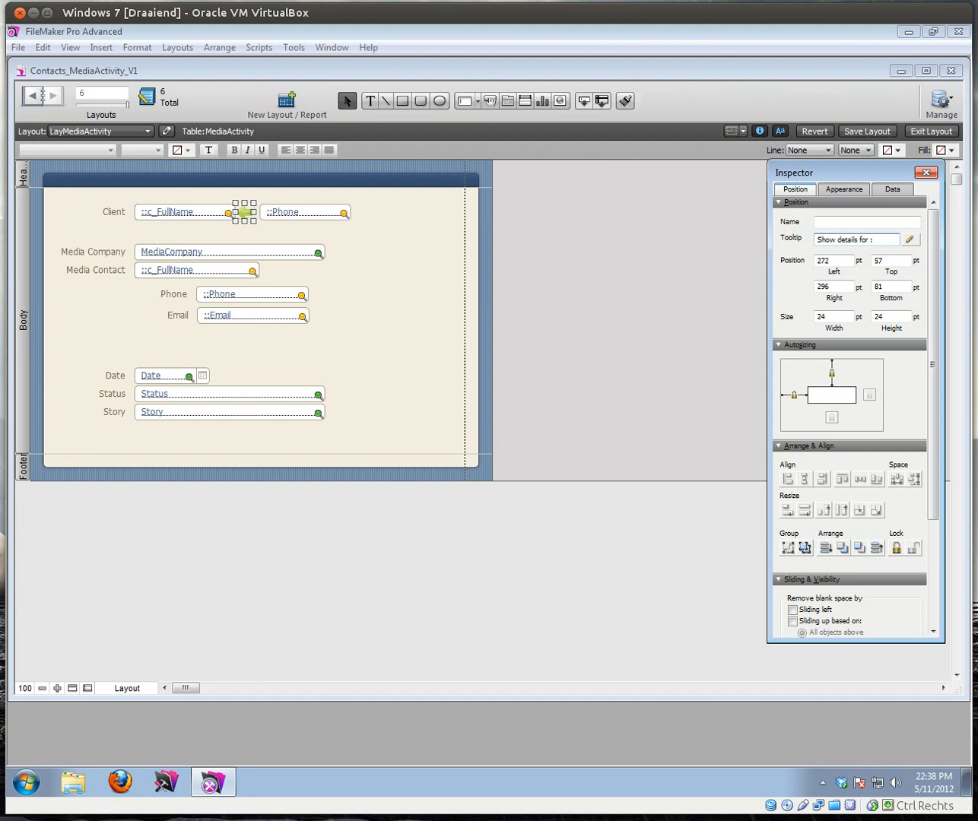
type("\"")
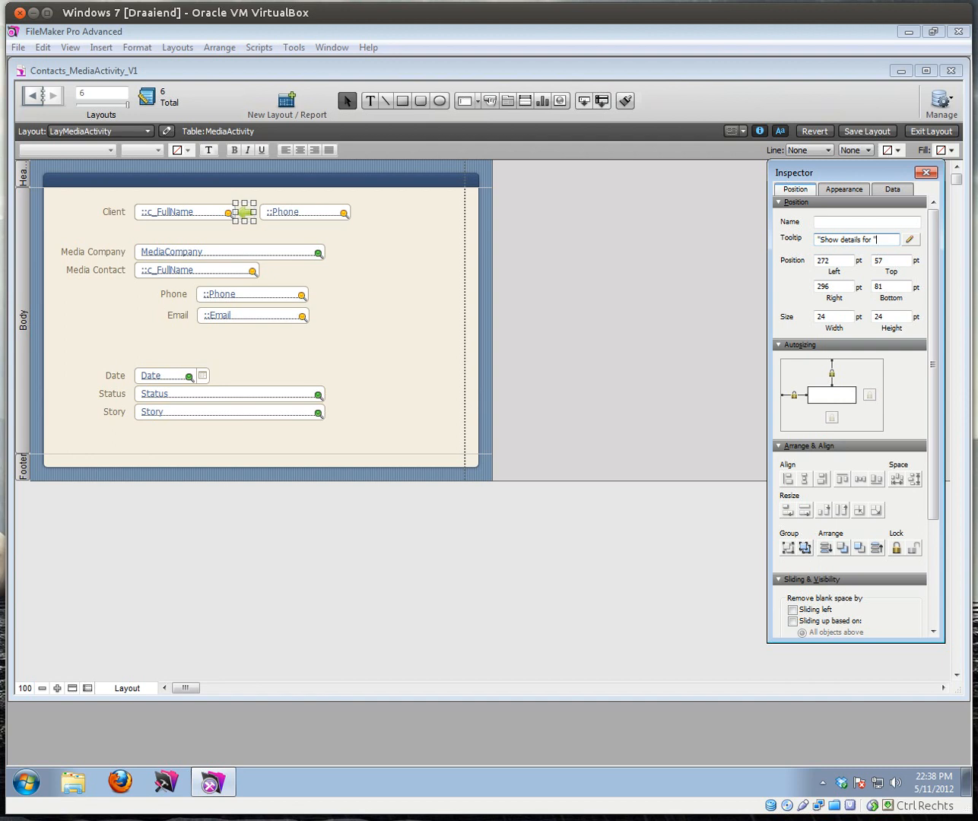
left_click(909, 241)
left_click(258, 454)
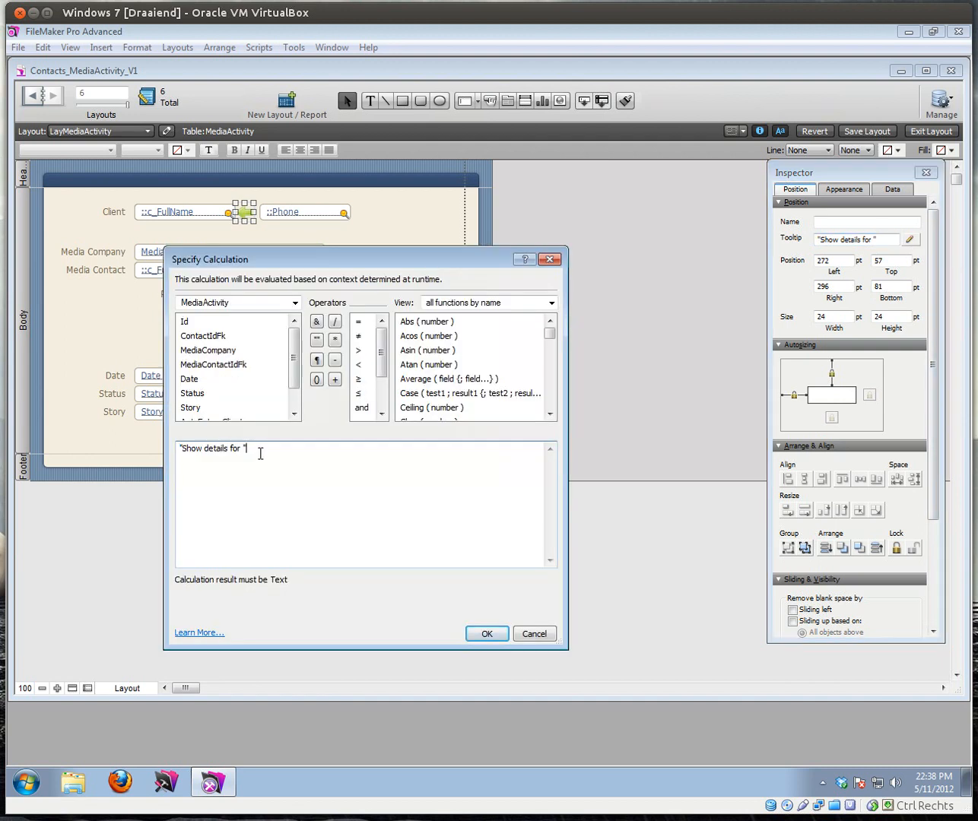
left_click(294, 302)
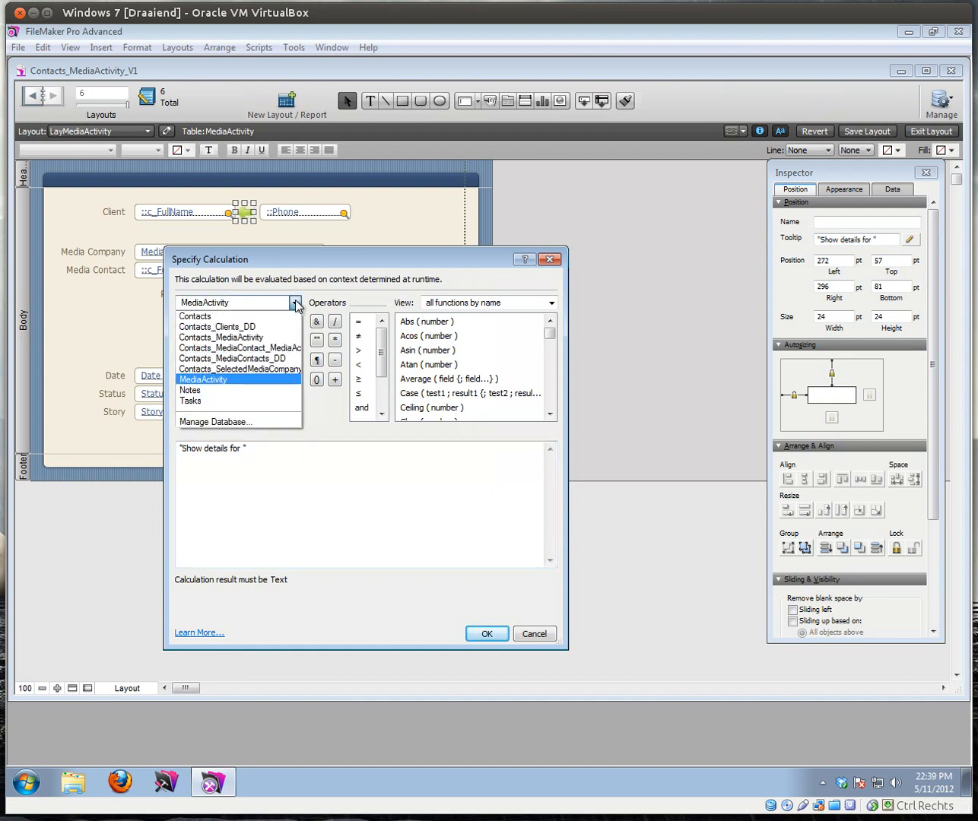
left_click(250, 339)
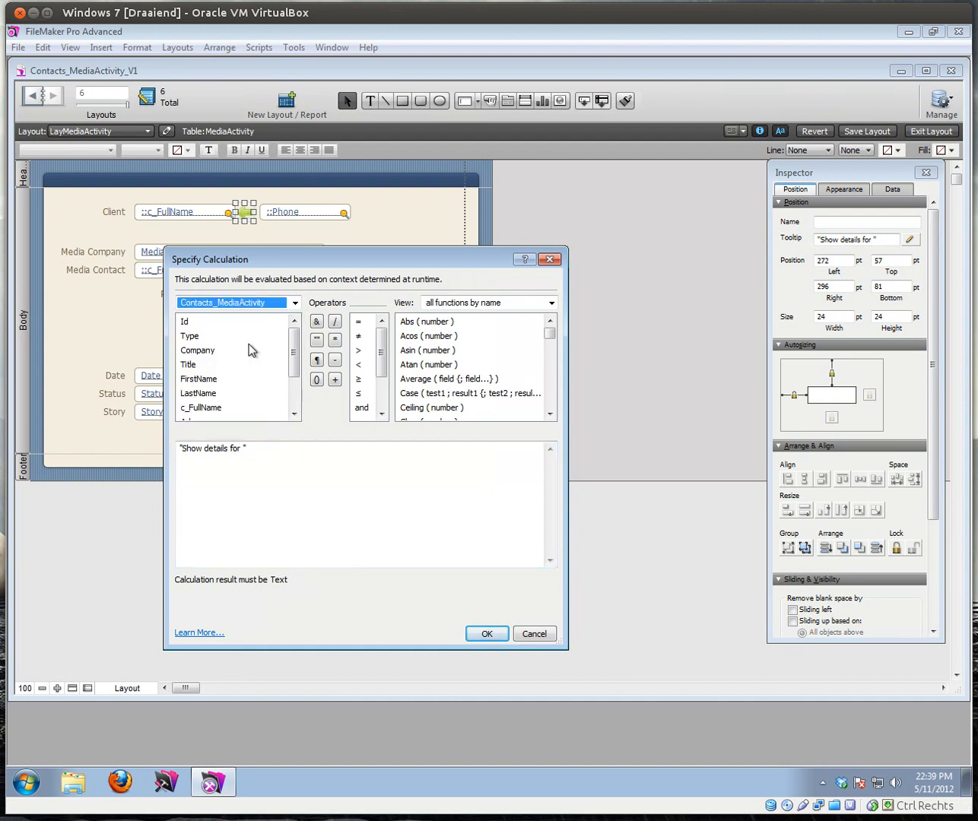
double_click(204, 408)
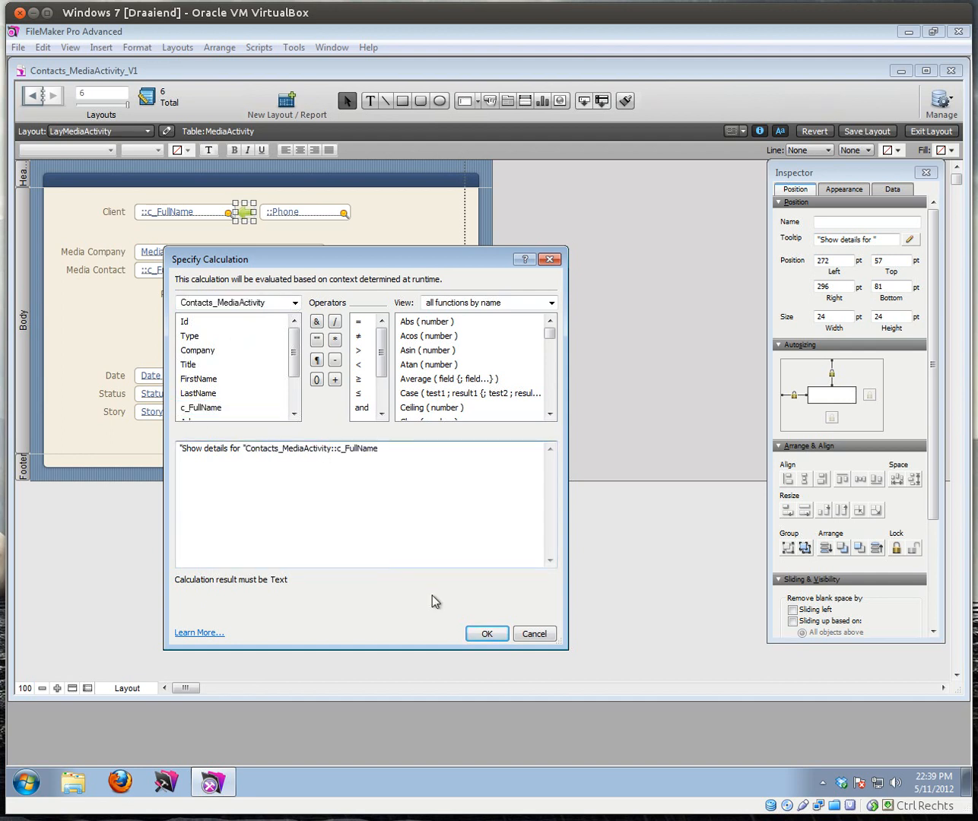
left_click(243, 447)
type("\"")
left_click(316, 321)
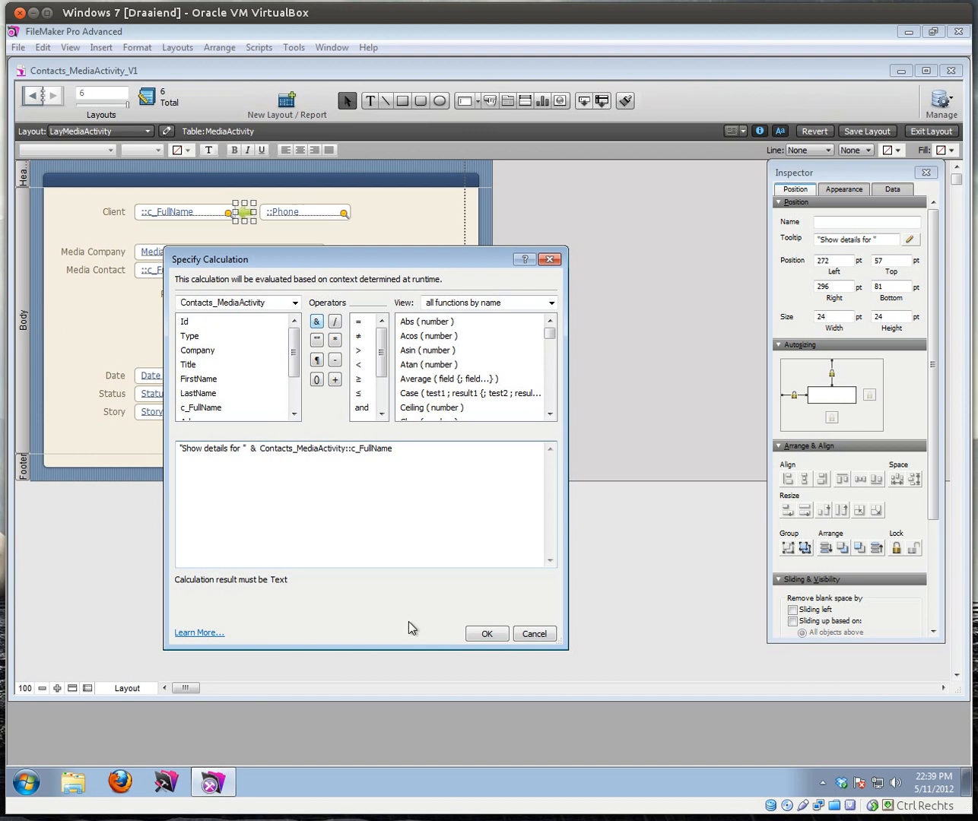
left_click(484, 636)
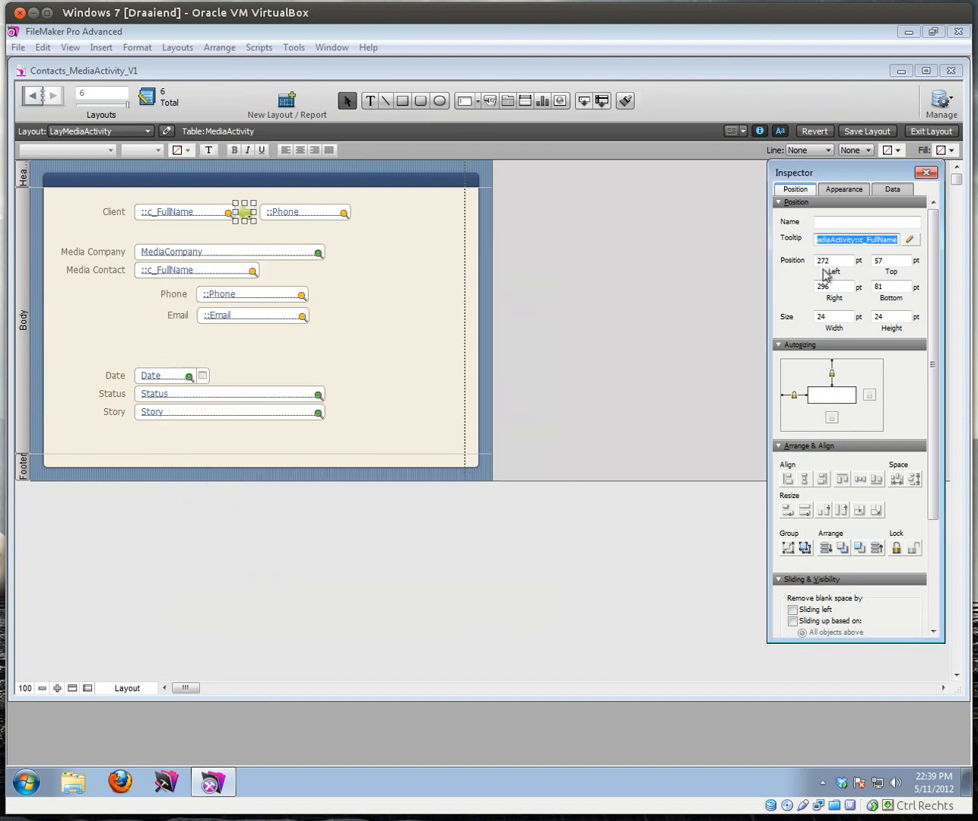
Step: In browse mode, use the arrow to jump to the client's contact, then step through records
left_click(942, 131)
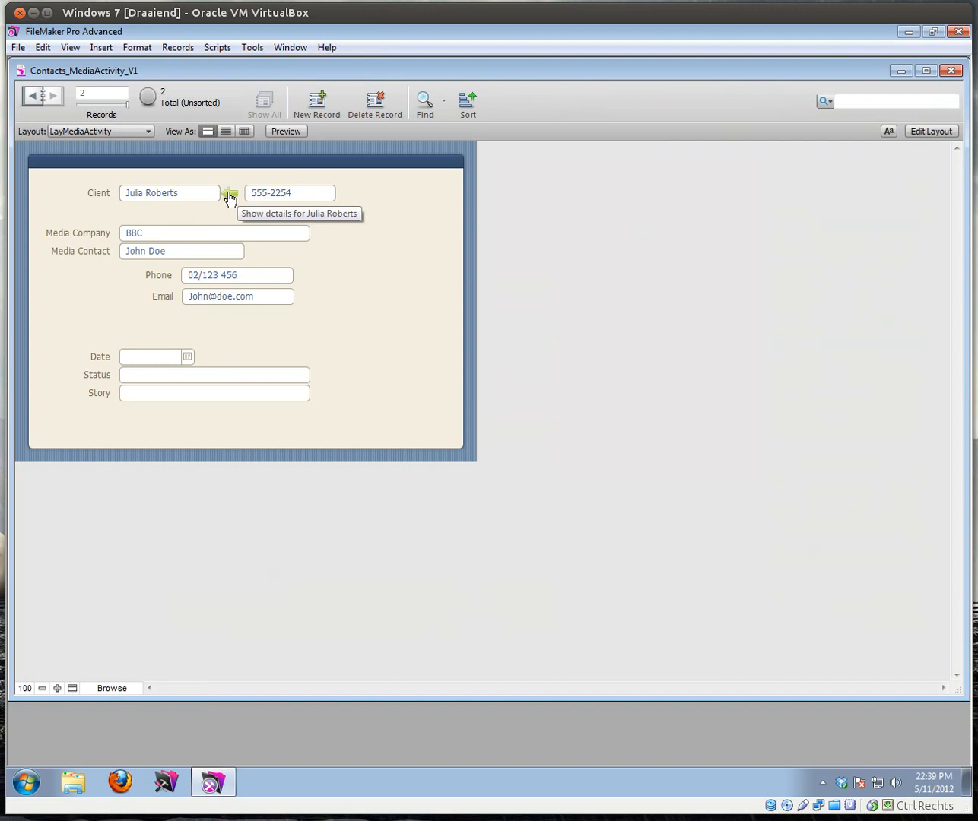
left_click(229, 196)
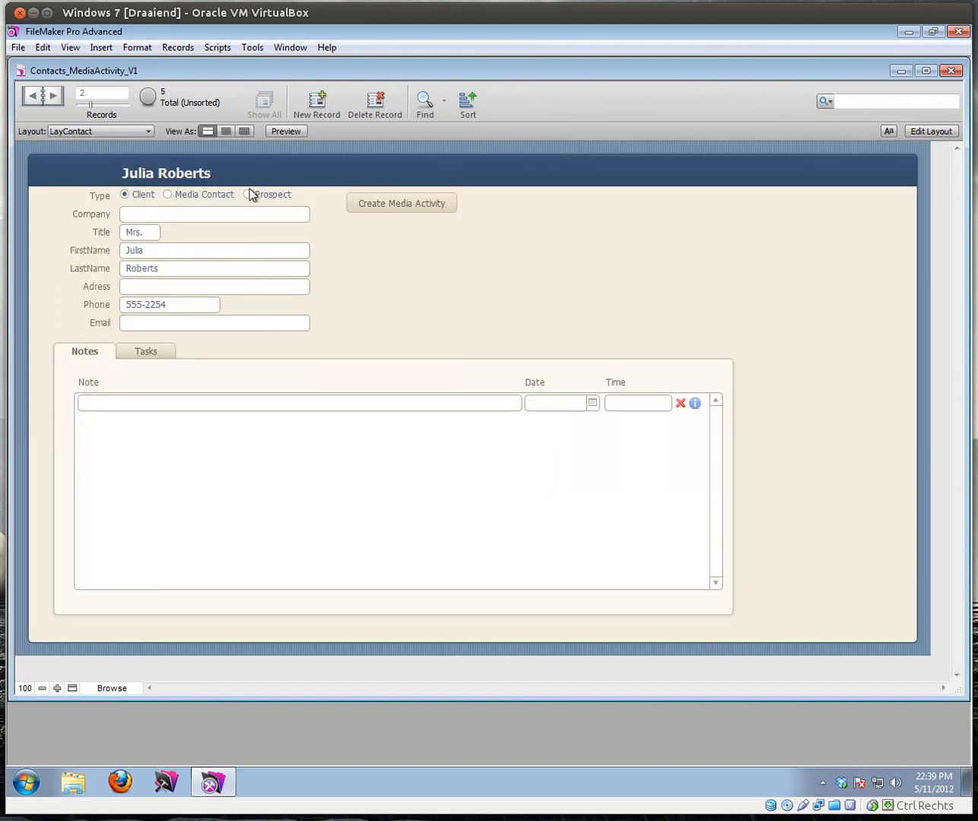
left_click(54, 96)
left_click(54, 97)
Step: Return to LayMediaActivity, reopen the client's contact, check its Tasks and Notes tabs, and enter Layout mode
left_click(96, 131)
left_click(94, 176)
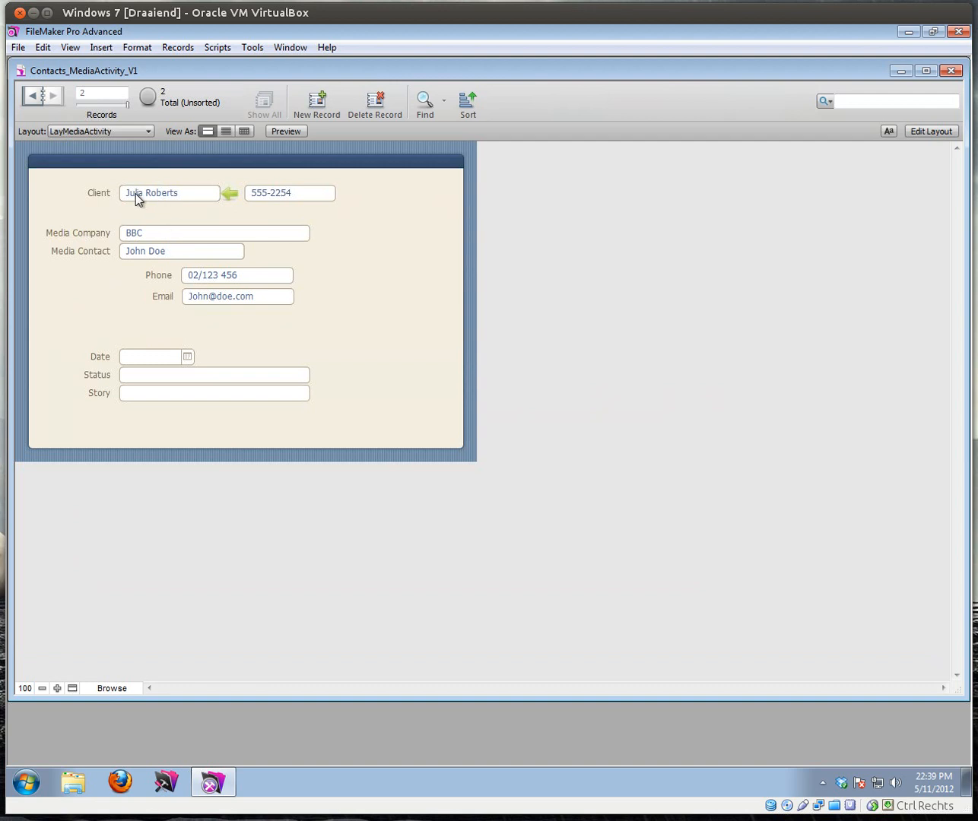
left_click(229, 196)
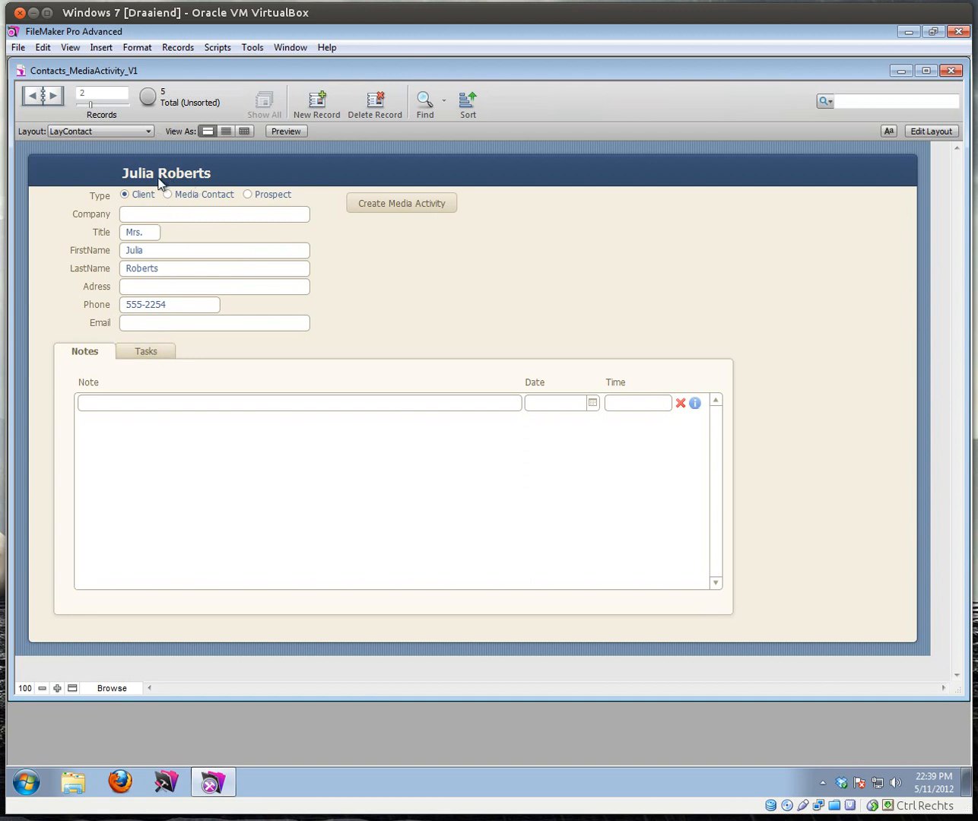
left_click(157, 351)
left_click(82, 352)
left_click(153, 350)
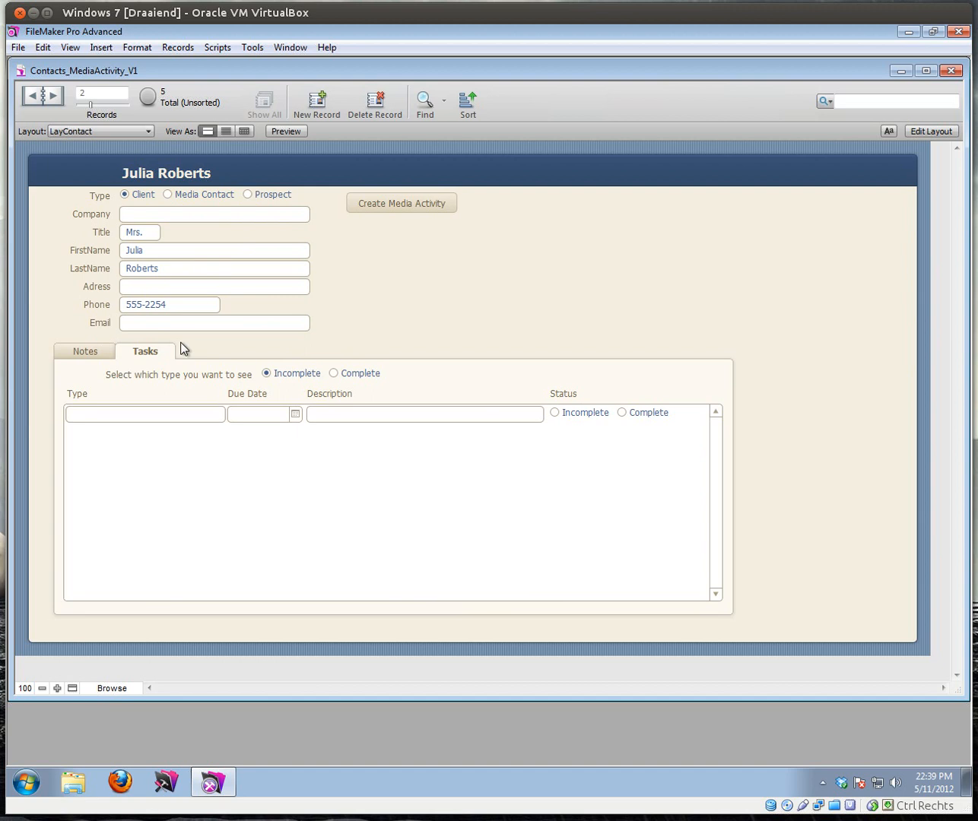
left_click(930, 131)
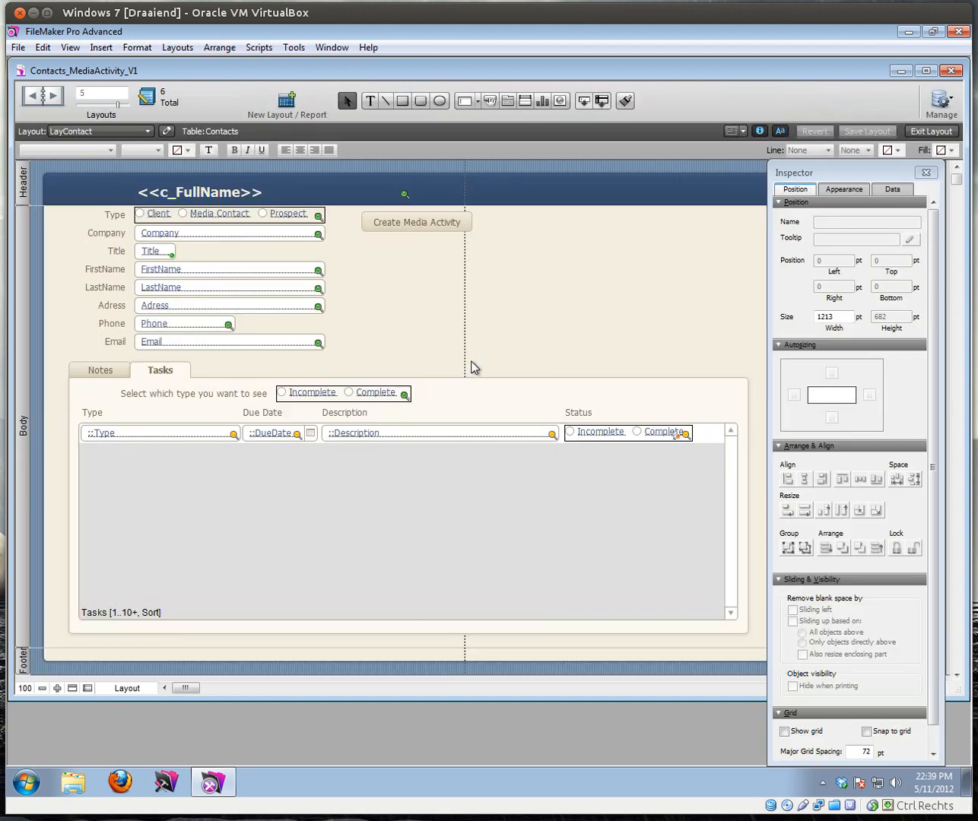
Step: Add a 'Media Activity' tab to the Notes/Tasks tab control and bring its empty panel forward
left_click(106, 393)
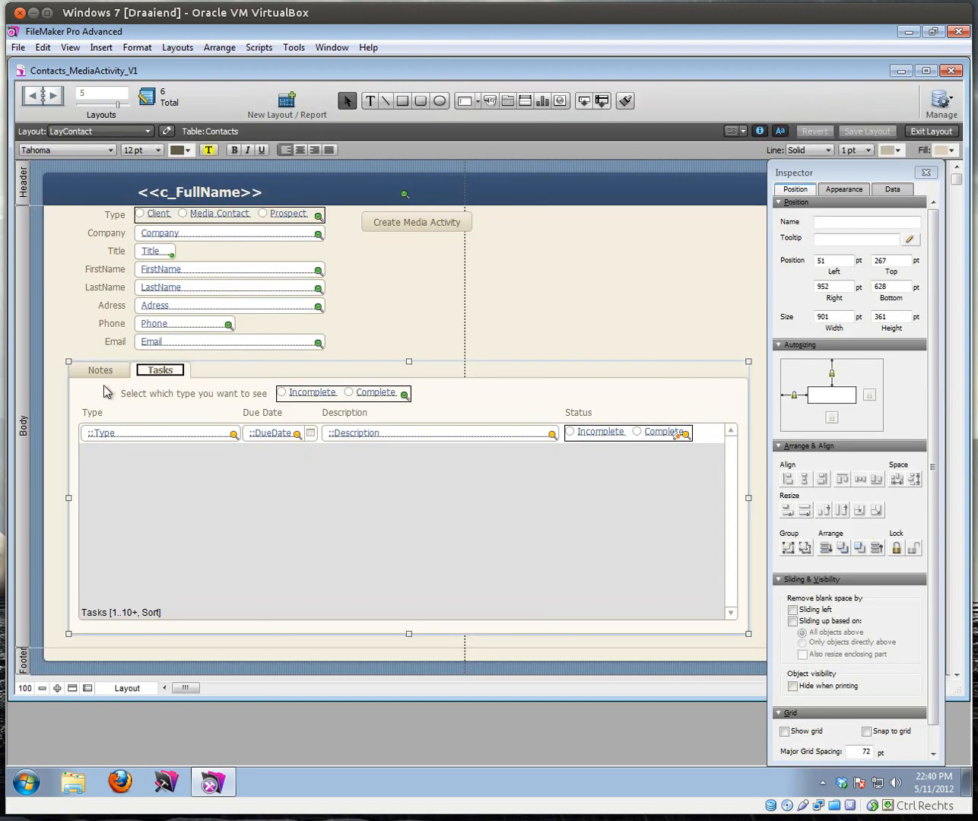
double_click(107, 393)
left_click(353, 435)
type("Media Ac")
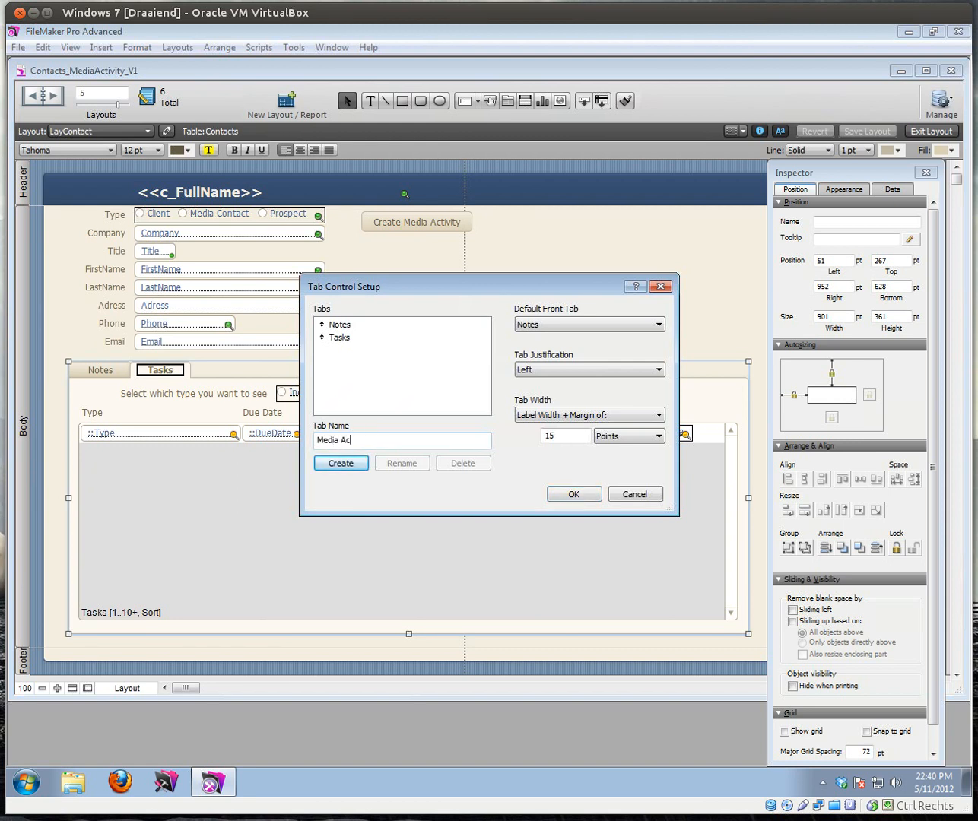
type("tivity")
left_click(359, 464)
left_click(588, 494)
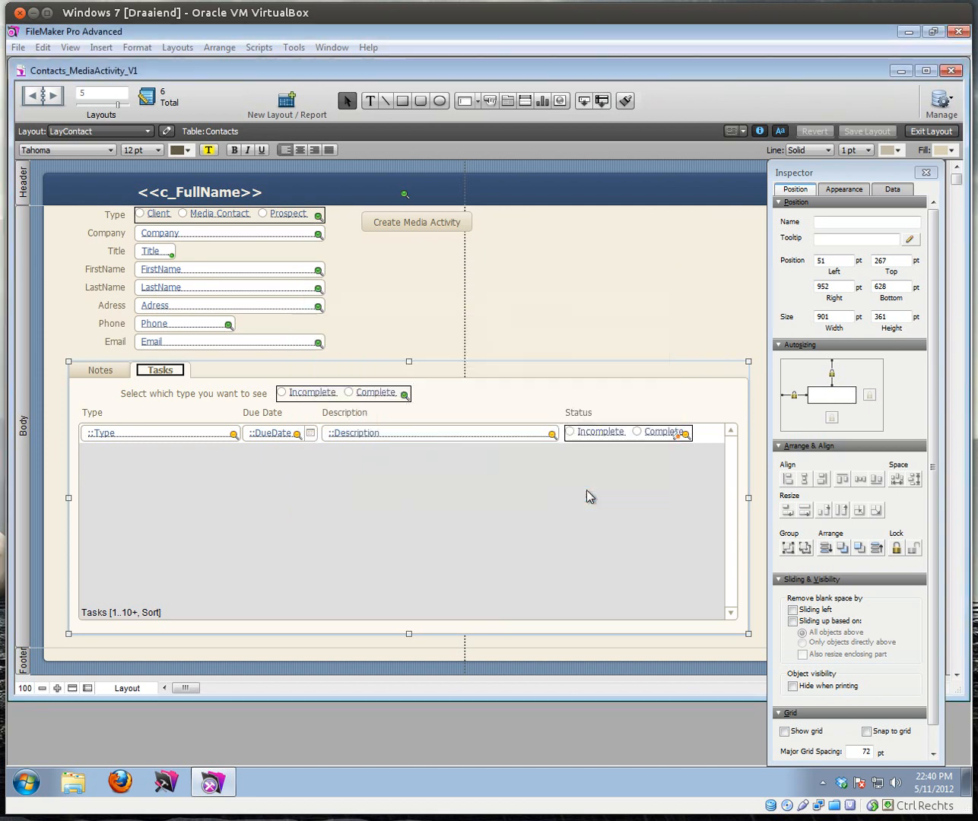
left_click(227, 371)
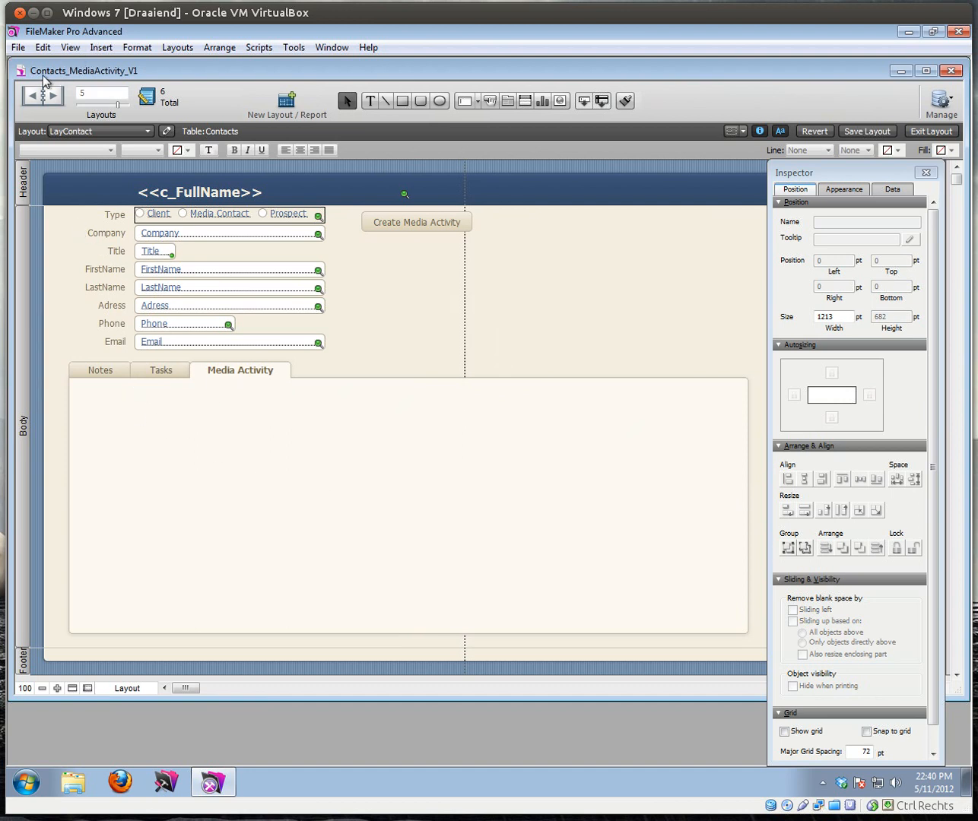
left_click(18, 48)
Step: Open the relationships graph and select the Contacts, MediaActivity and Contacts_MediaContact_MediaActivity occurrences
mouse_move(76, 180)
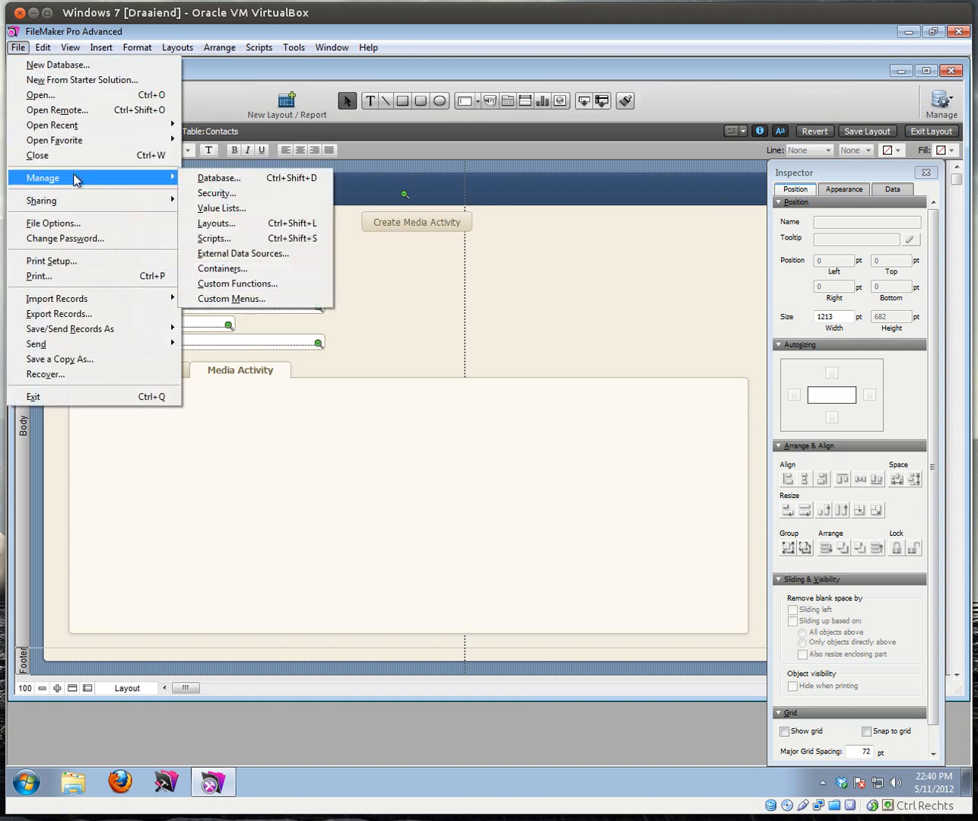
left_click(242, 182)
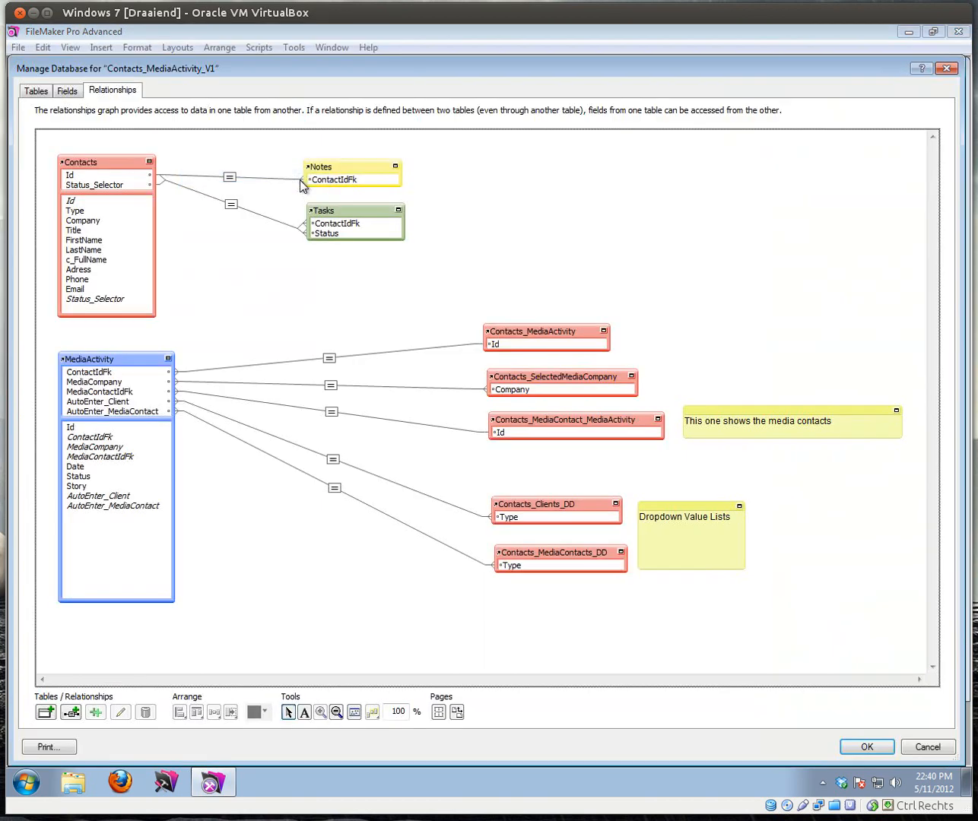
left_click(90, 161)
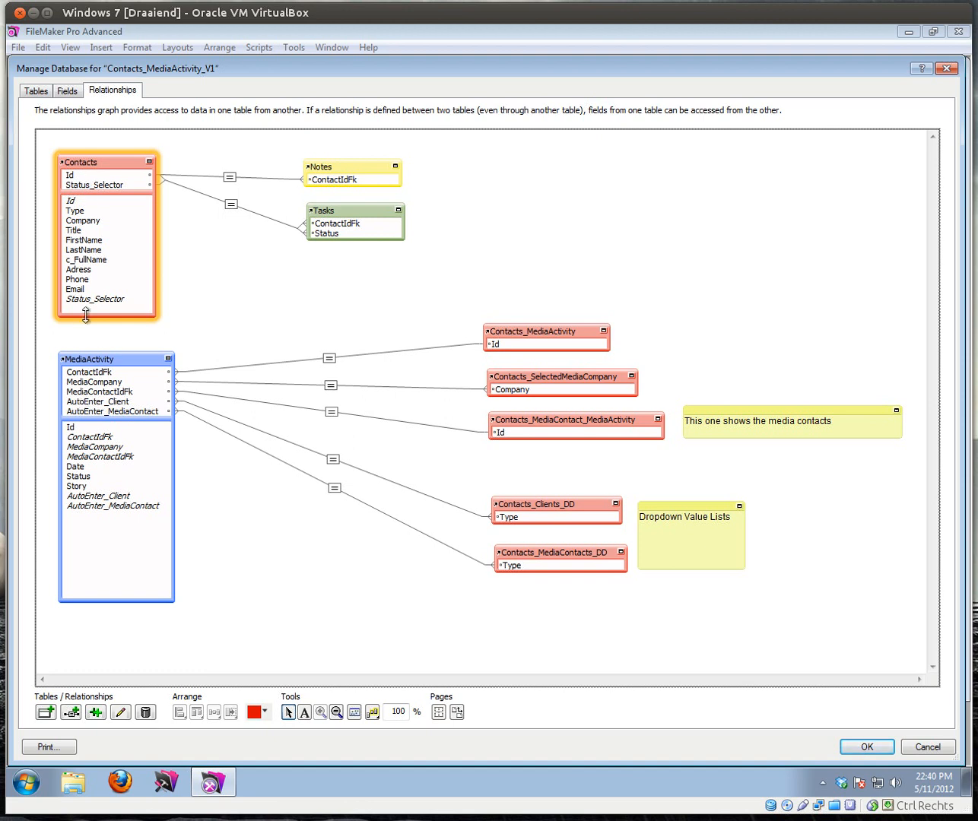
left_click(98, 369)
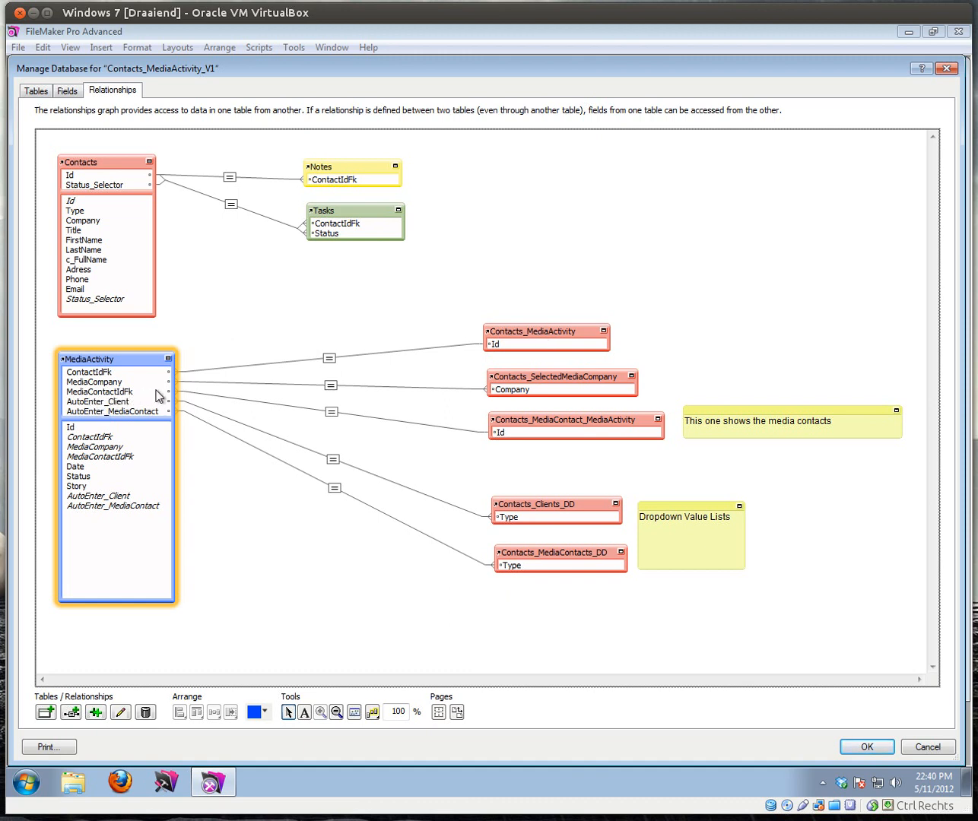
left_click(543, 431, "shift")
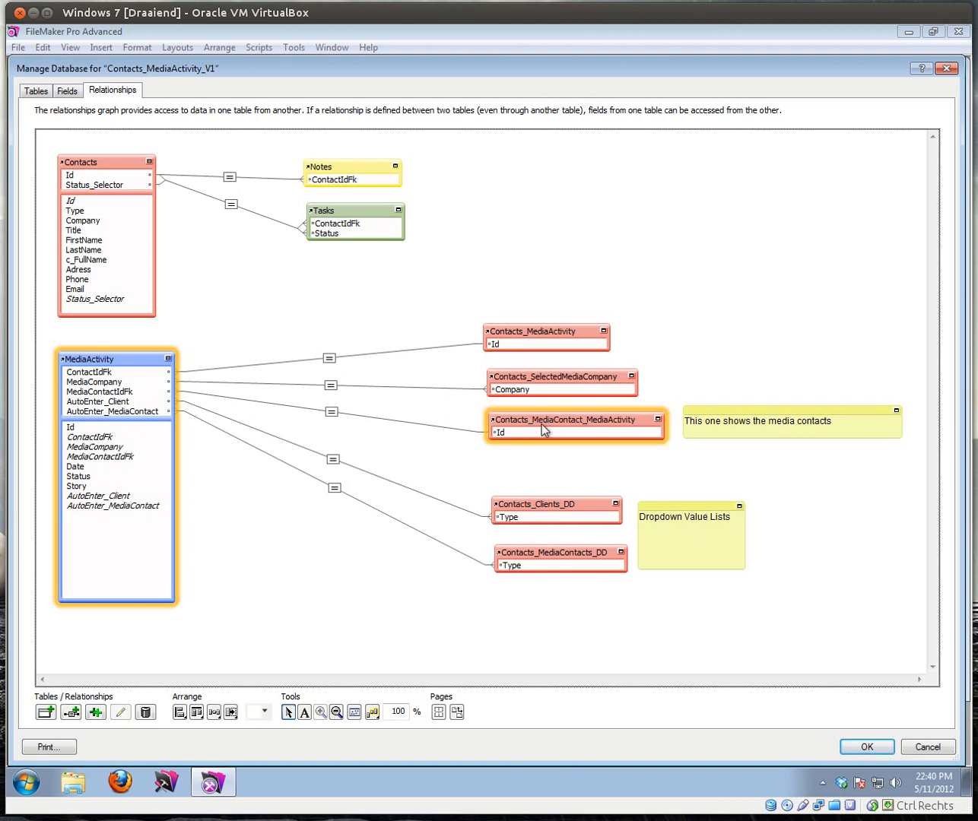
Step: Duplicate the two table occurrences and rename the MediaActivity copy to MediaActivity_Contacts
left_click(96, 711)
left_click_drag(154, 388, 507, 173)
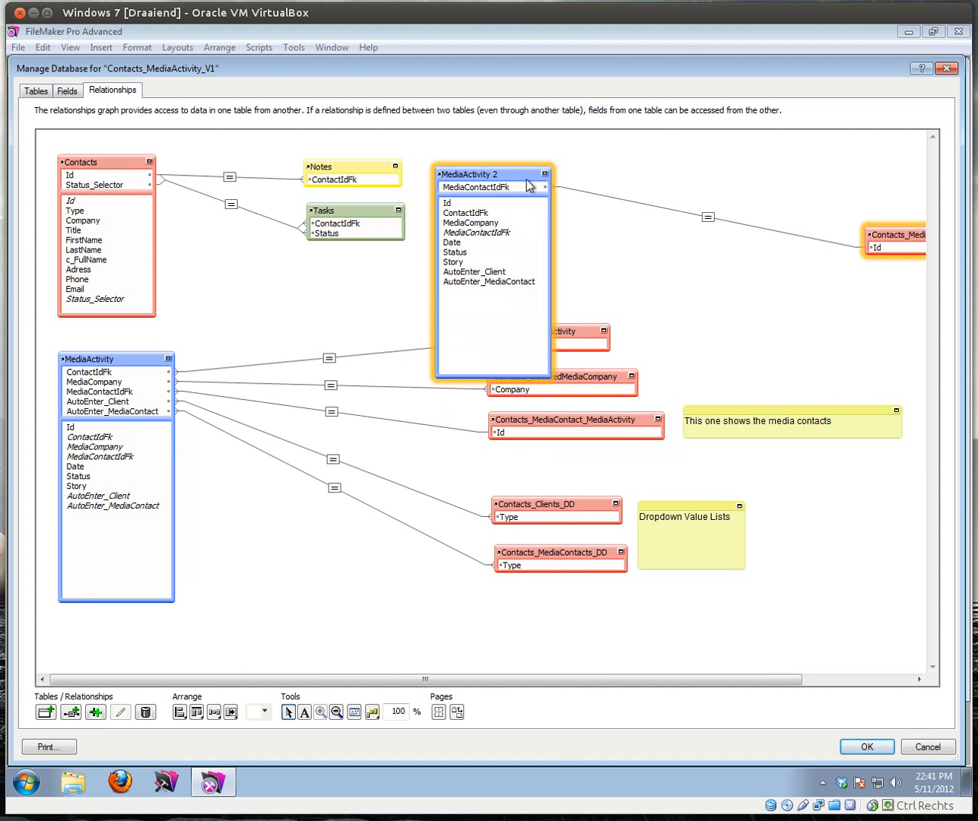
double_click(498, 179)
left_click(478, 562)
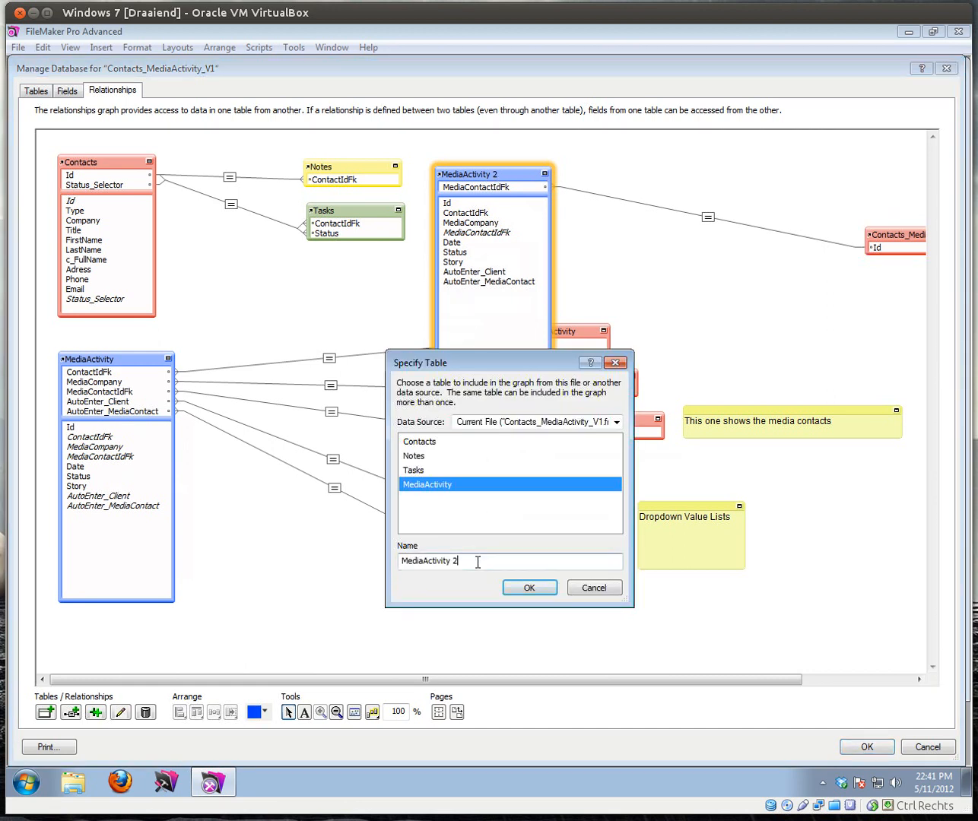
type("_Contacts")
left_click(528, 588)
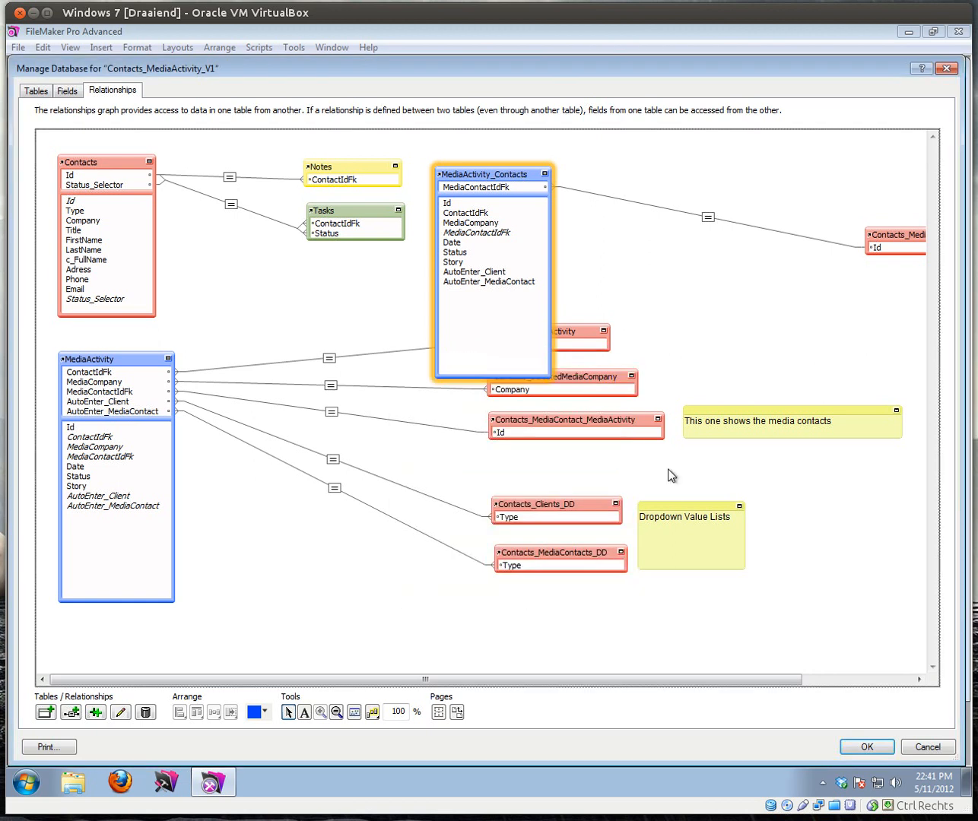
Step: Rename the duplicated contacts occurrence to Contacts_MediaContact_MediaActivity_Contacts_Portal and widen it
left_click_drag(893, 235, 661, 195)
double_click(686, 194)
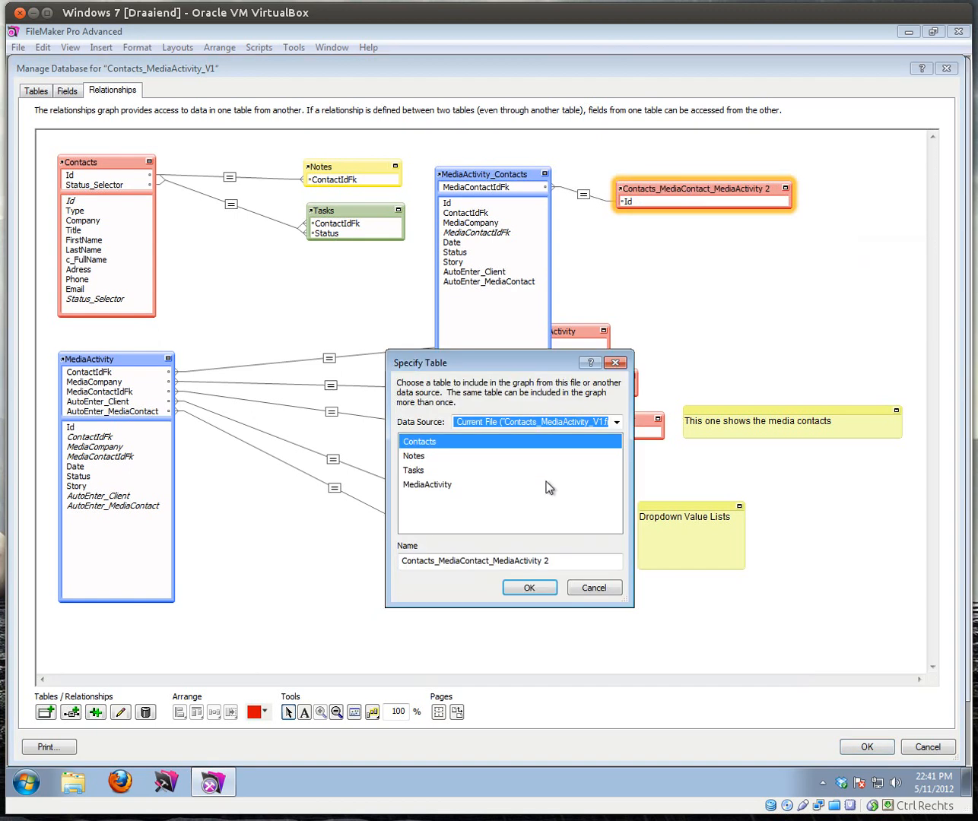
left_click(565, 564)
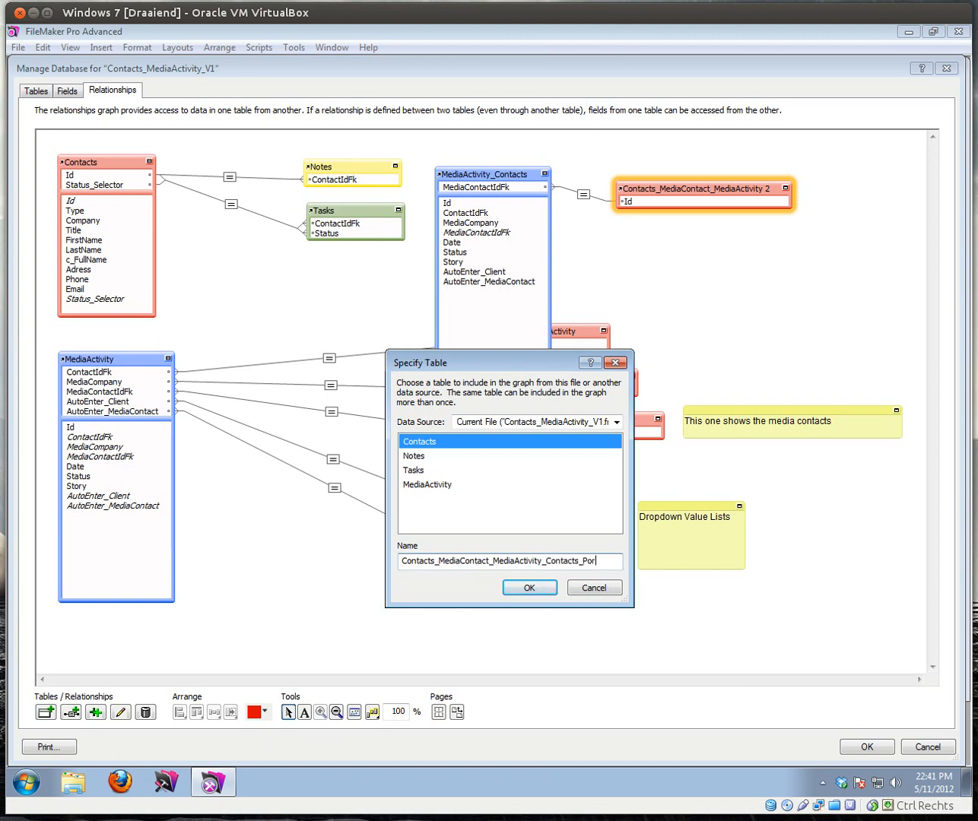
left_click(546, 586)
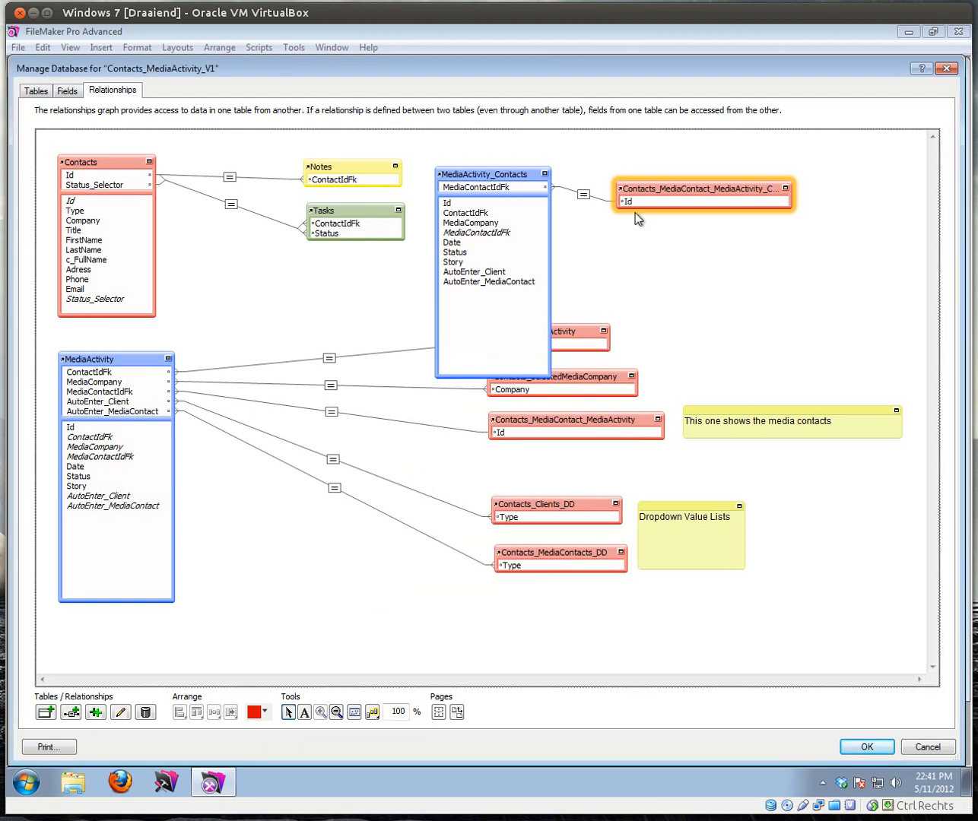
left_click_drag(791, 198, 844, 199)
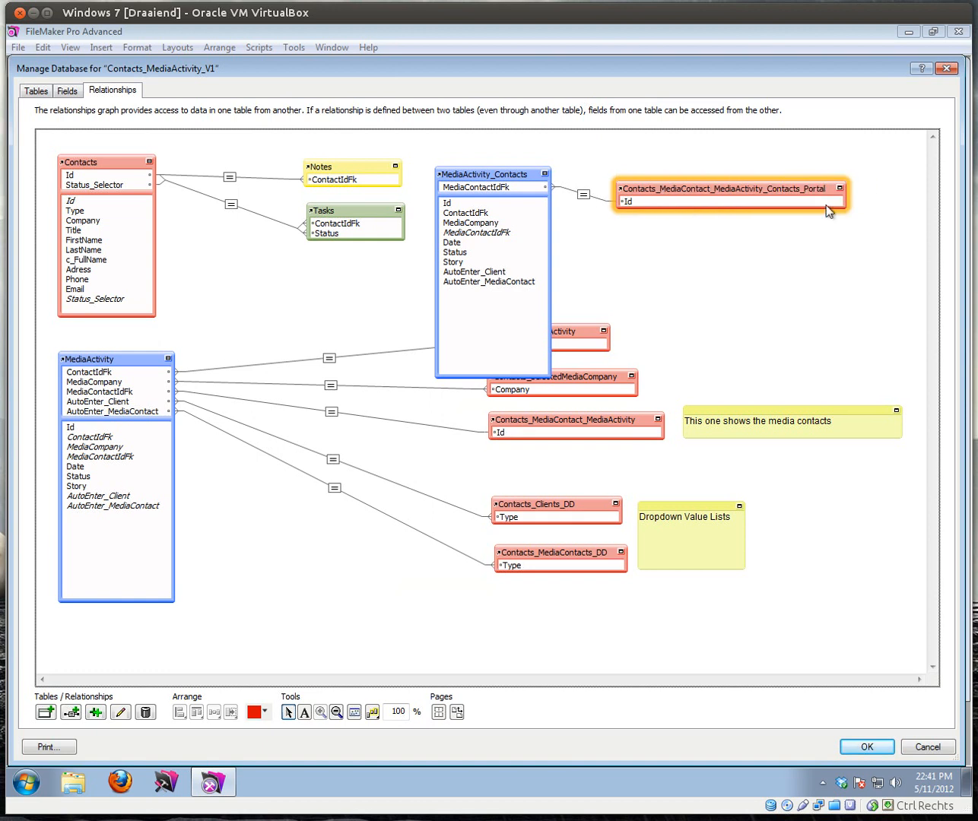
Step: Relate Contacts Id to ContactIdFk in MediaActivity_Contacts, then collapse and rearrange the occurrences
left_click(71, 177)
left_click_drag(71, 176, 464, 221)
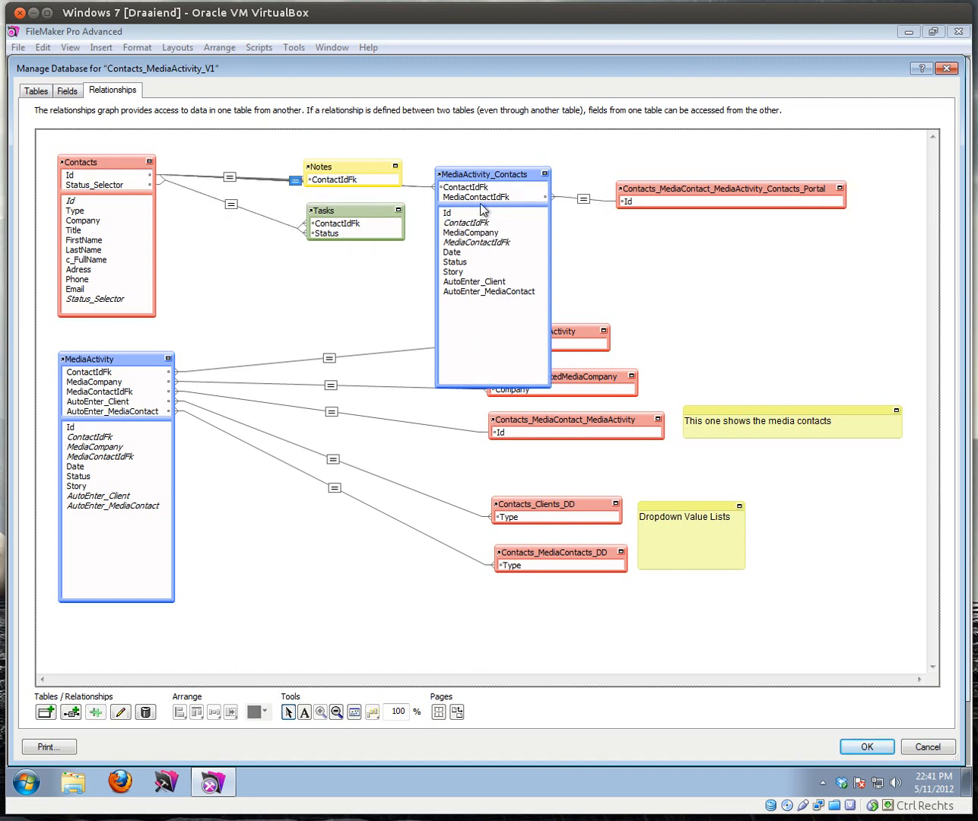
left_click_drag(546, 180, 521, 199)
left_click(545, 171)
left_click_drag(518, 209, 509, 219)
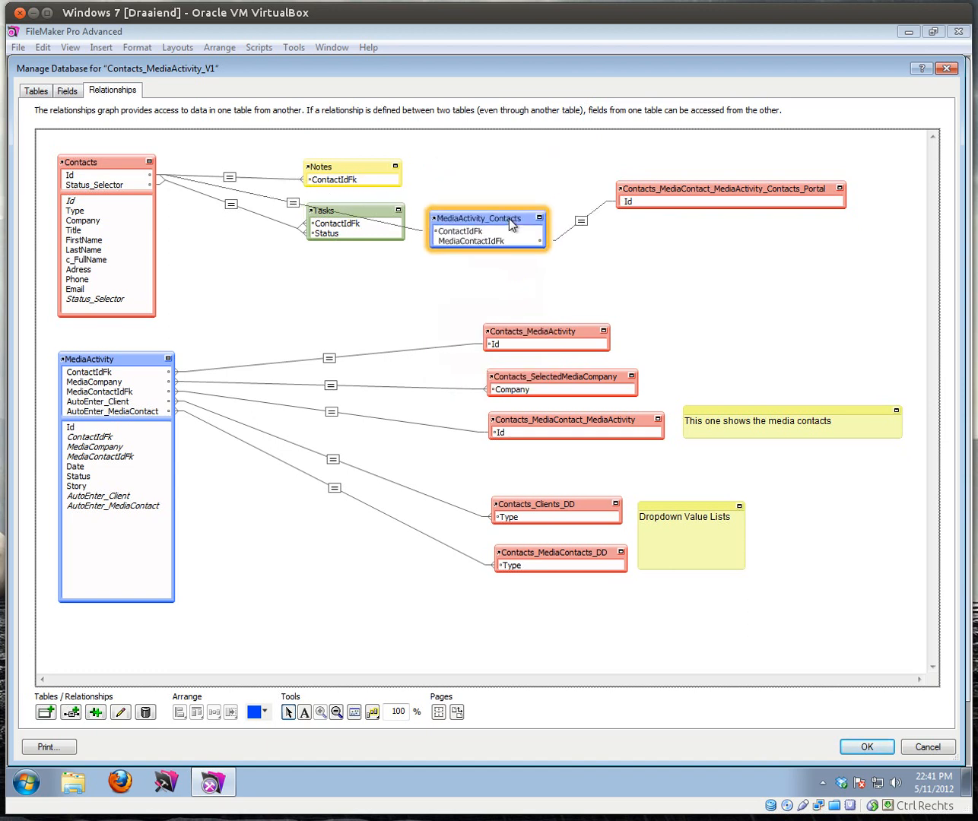
left_click_drag(358, 214, 354, 252)
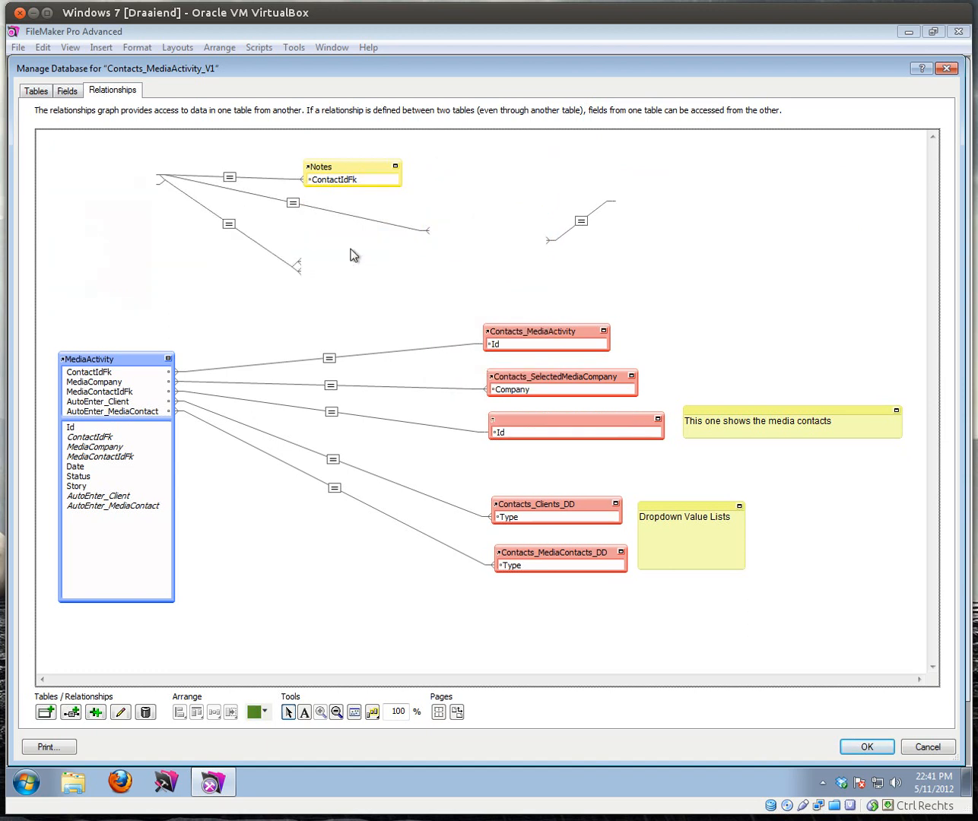
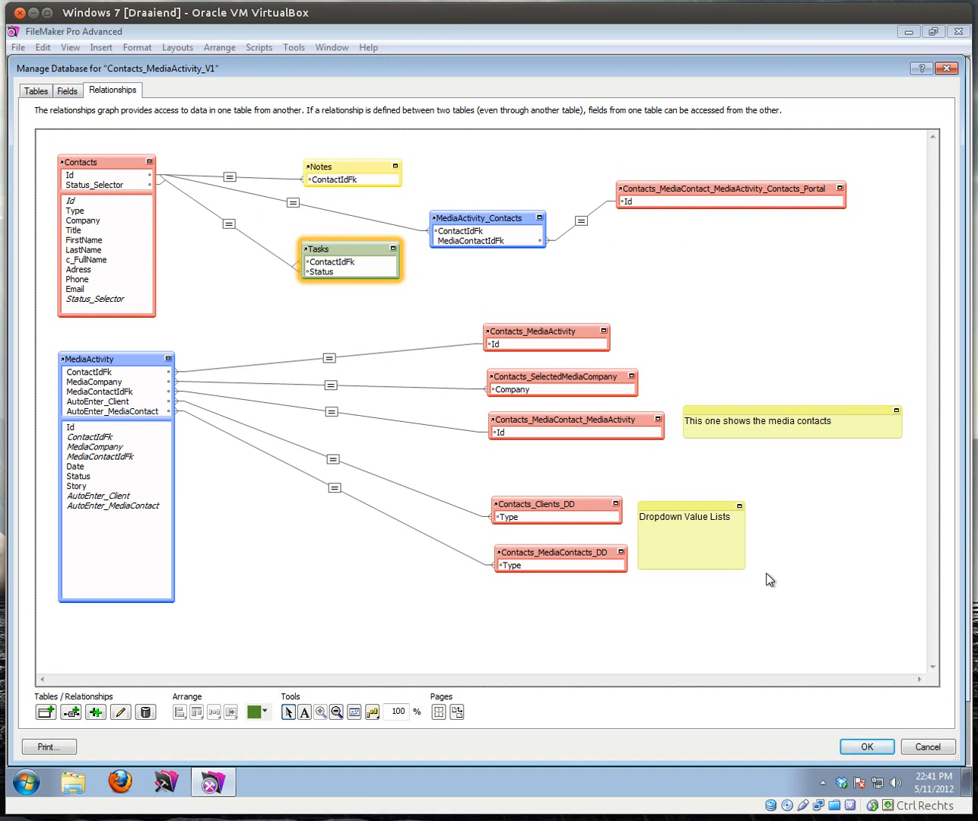
Step: Confirm Manage Database with OK to get back to the LayContact layout in Layout mode
left_click(860, 742)
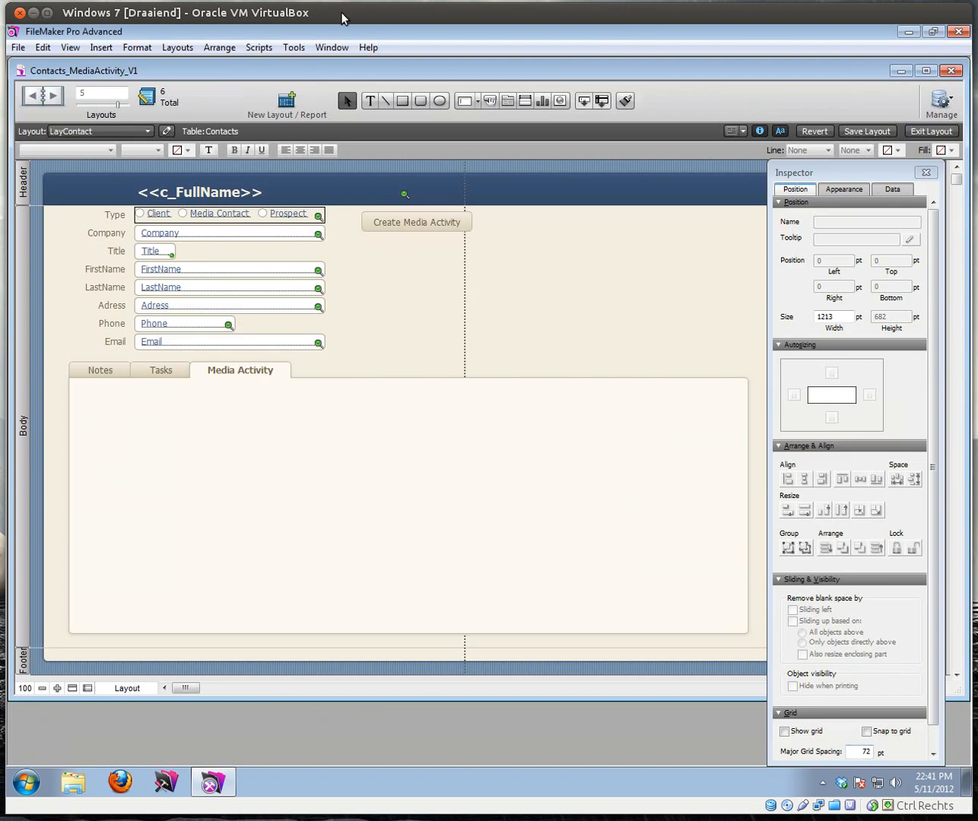
Step: Draw a MediaActivity_Contacts portal across the Media Activity tab, allowing deletion and with a vertical scroll bar
left_click(523, 99)
left_click_drag(81, 405, 735, 622)
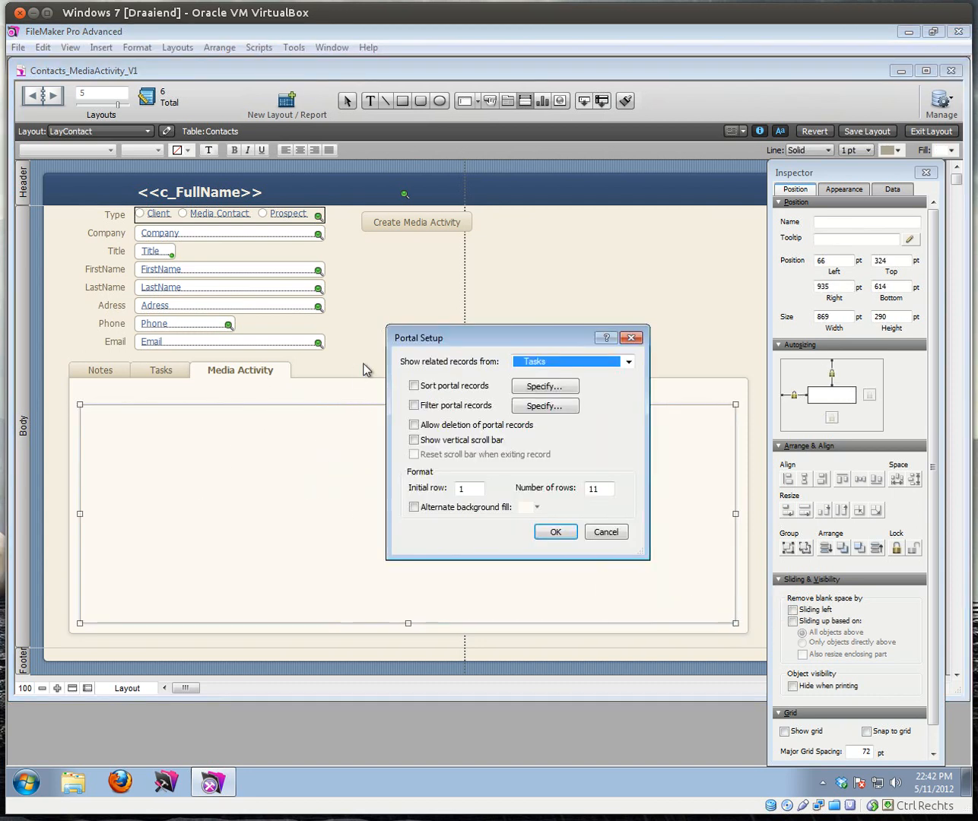
left_click(569, 366)
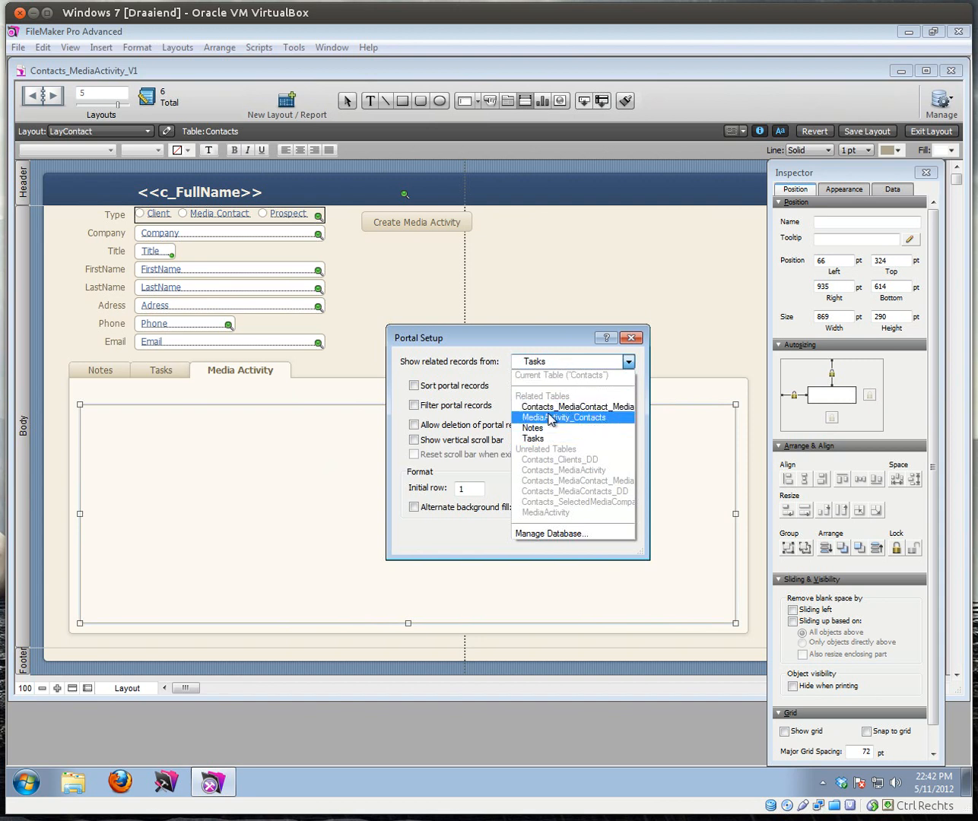
left_click(584, 419)
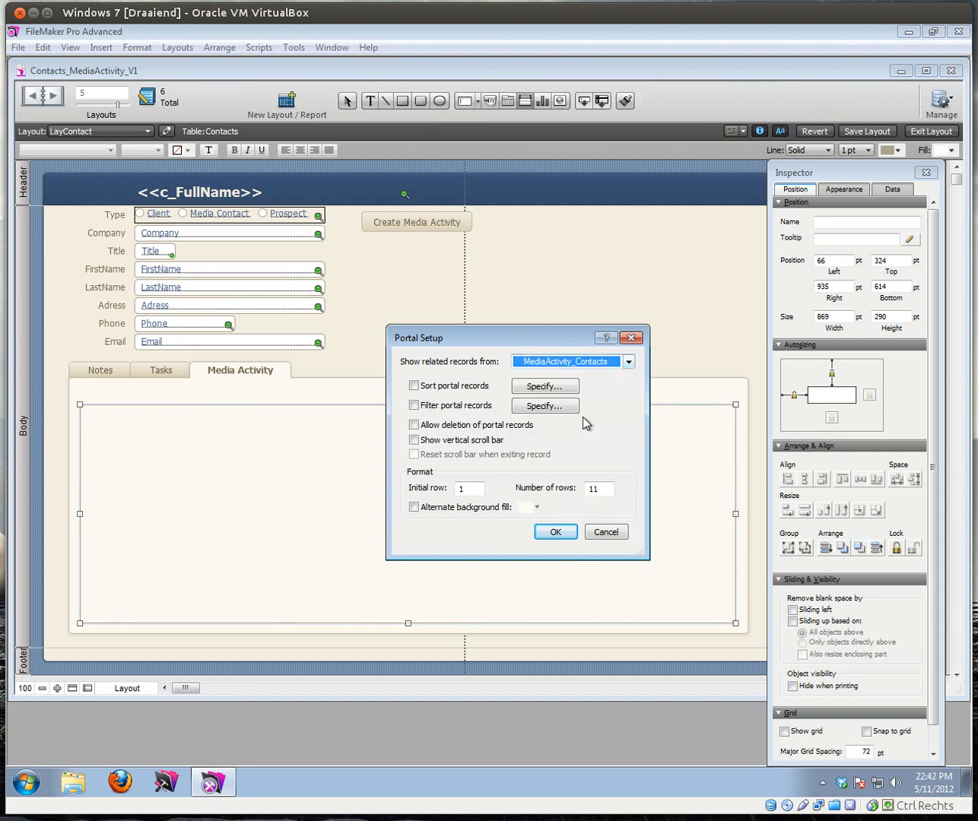
left_click(438, 431)
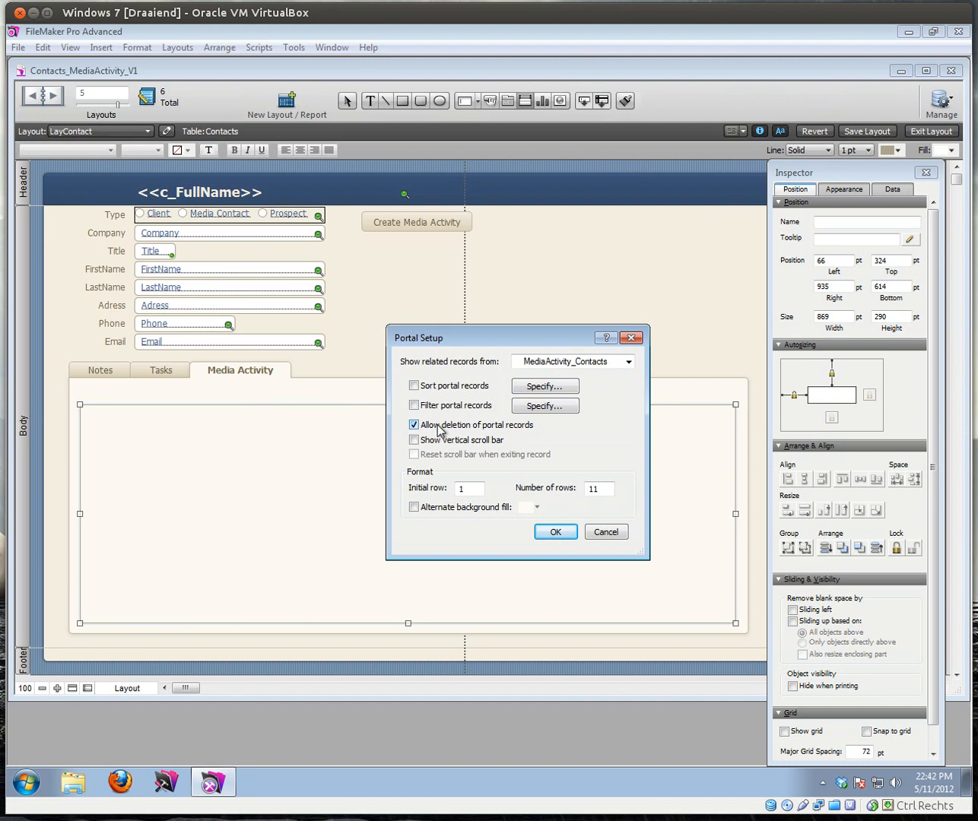
left_click(413, 441)
left_click(556, 533)
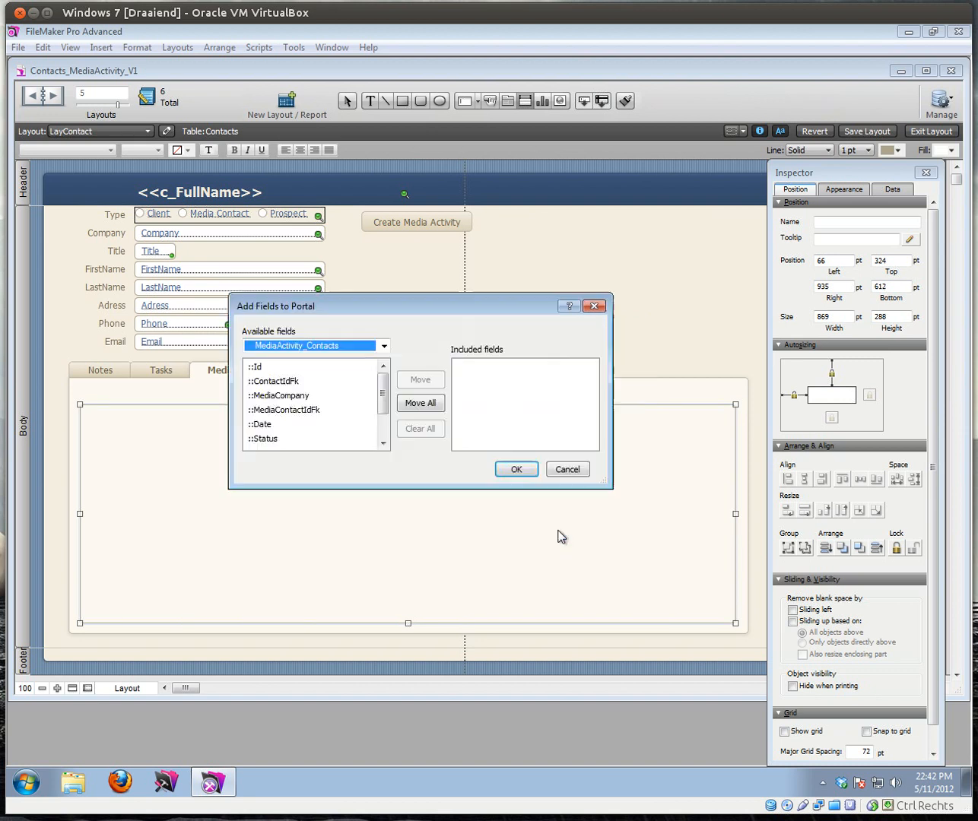
Step: Add the MediaCompany, MediaContactIdFk, Date, Status and Story fields to the portal
double_click(278, 398)
double_click(278, 410)
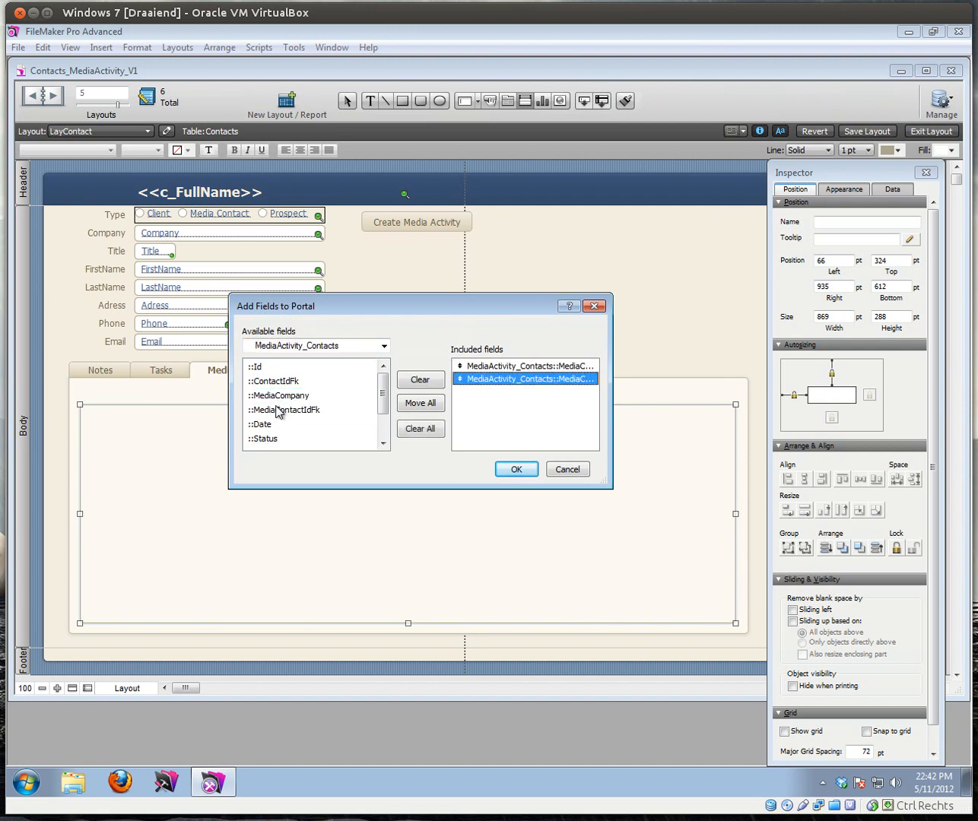
double_click(263, 424)
double_click(264, 440)
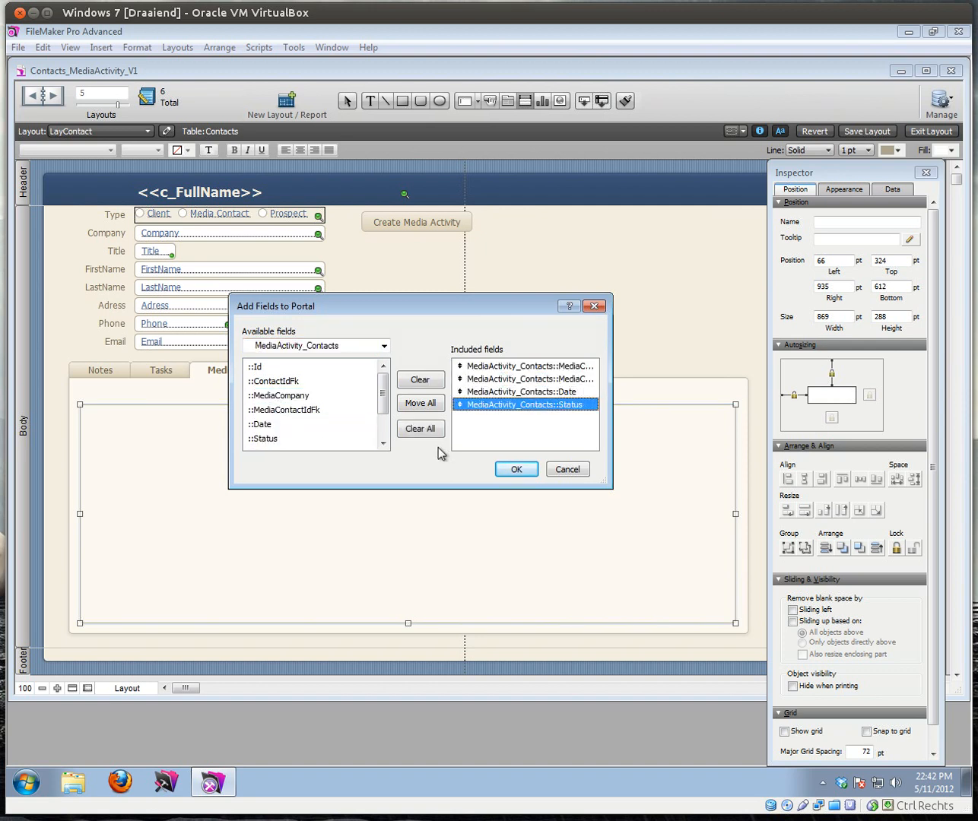
left_click(384, 443)
left_click(384, 444)
left_click(275, 425)
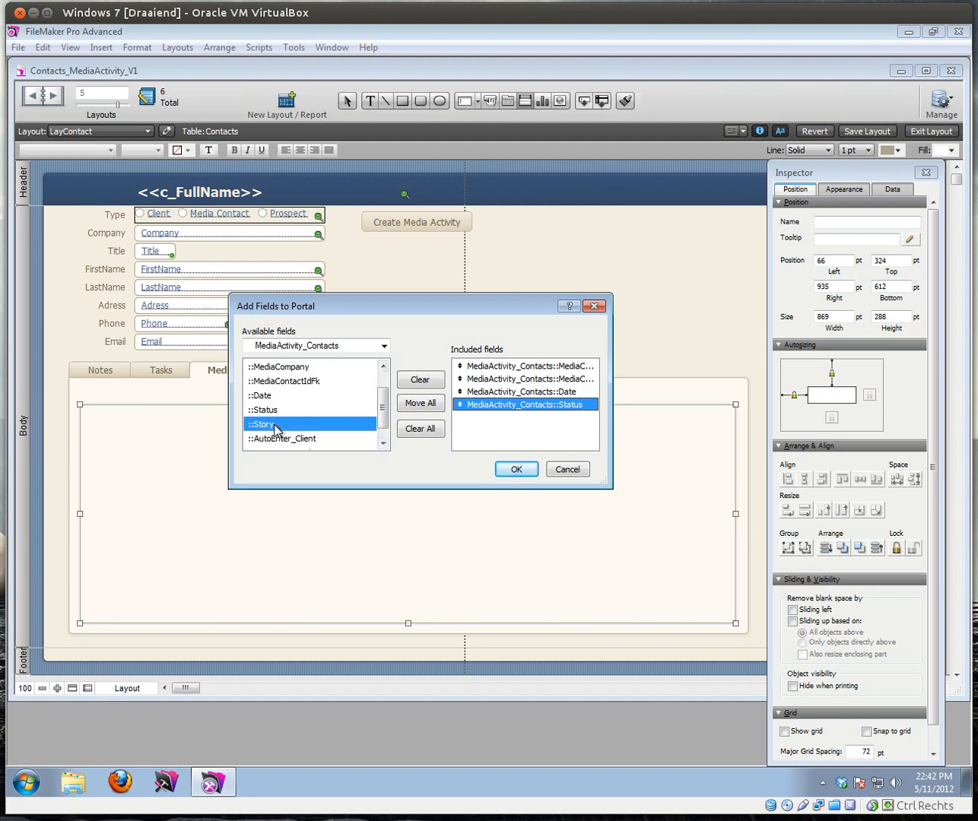
double_click(274, 426)
left_click(384, 442)
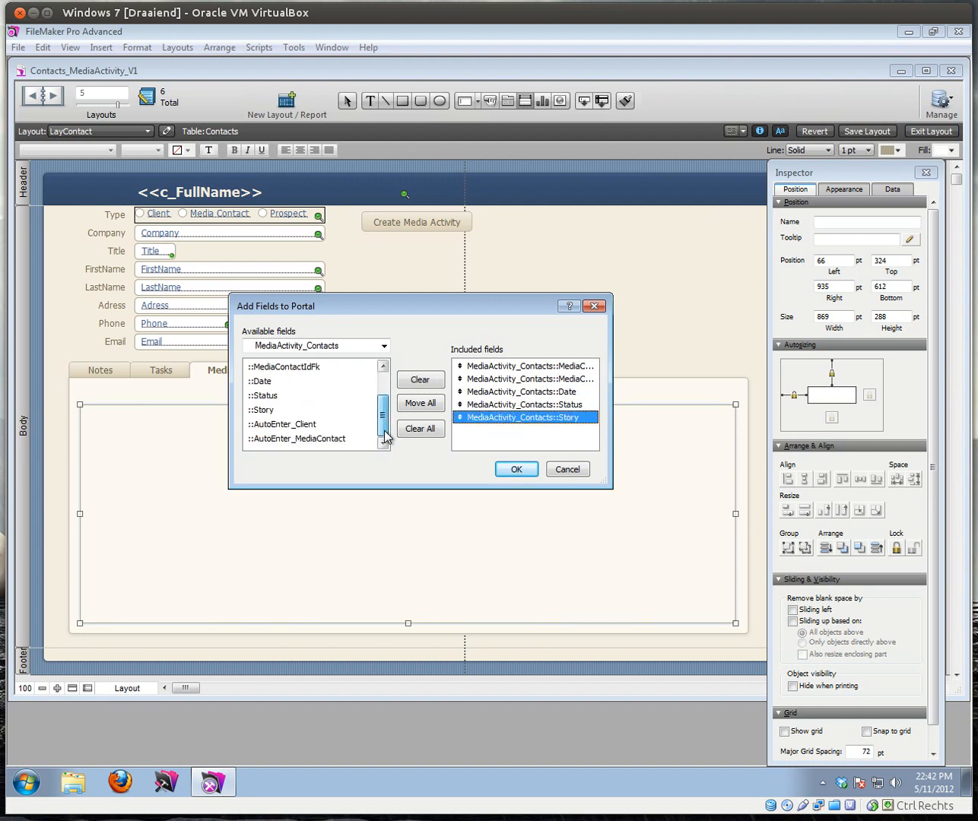
left_click(516, 469)
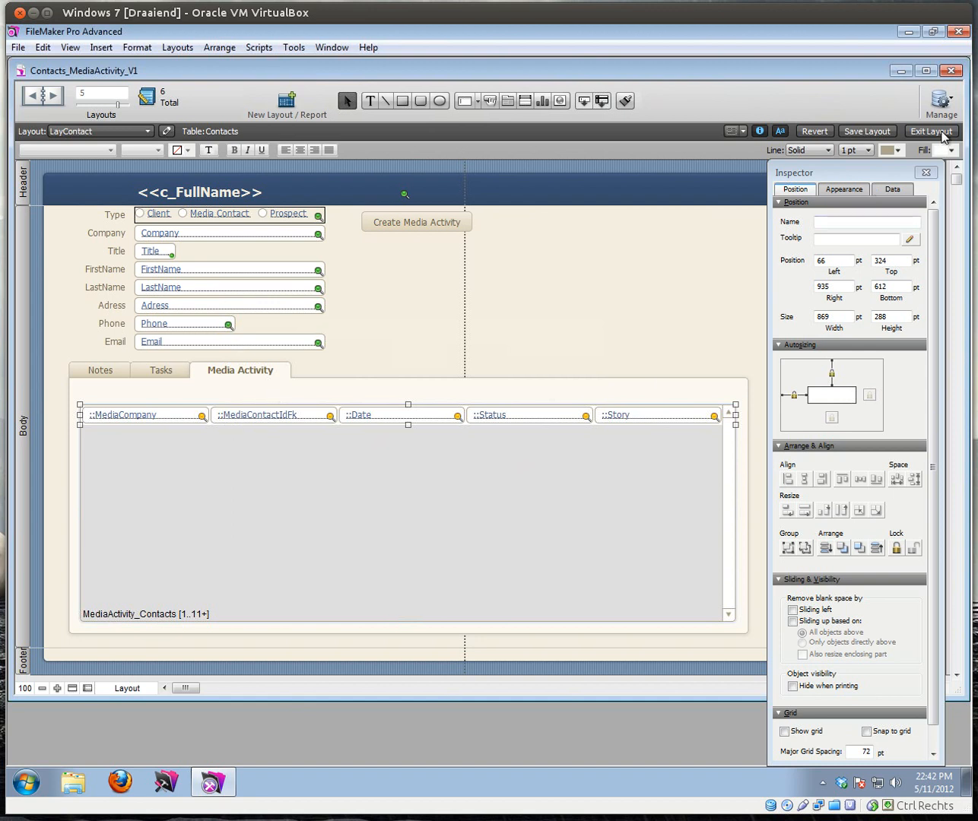
Step: Create the Media Company label and a copied Media Contact label above their portal columns
left_click(369, 101)
left_click(112, 392)
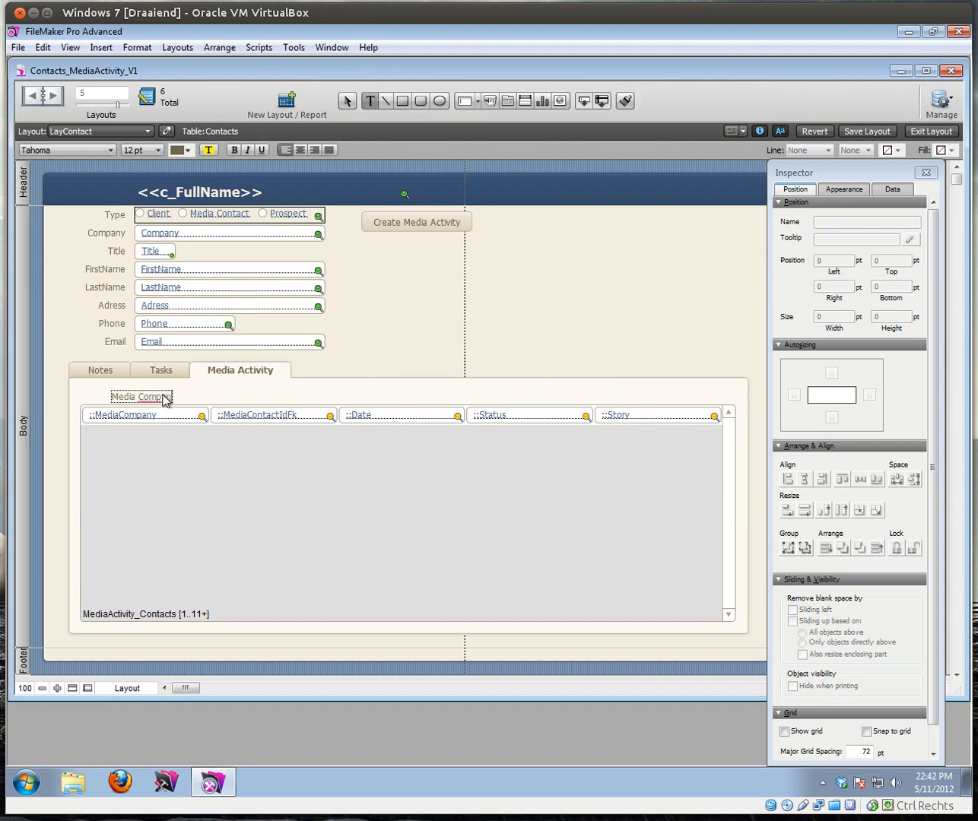
left_click(199, 395)
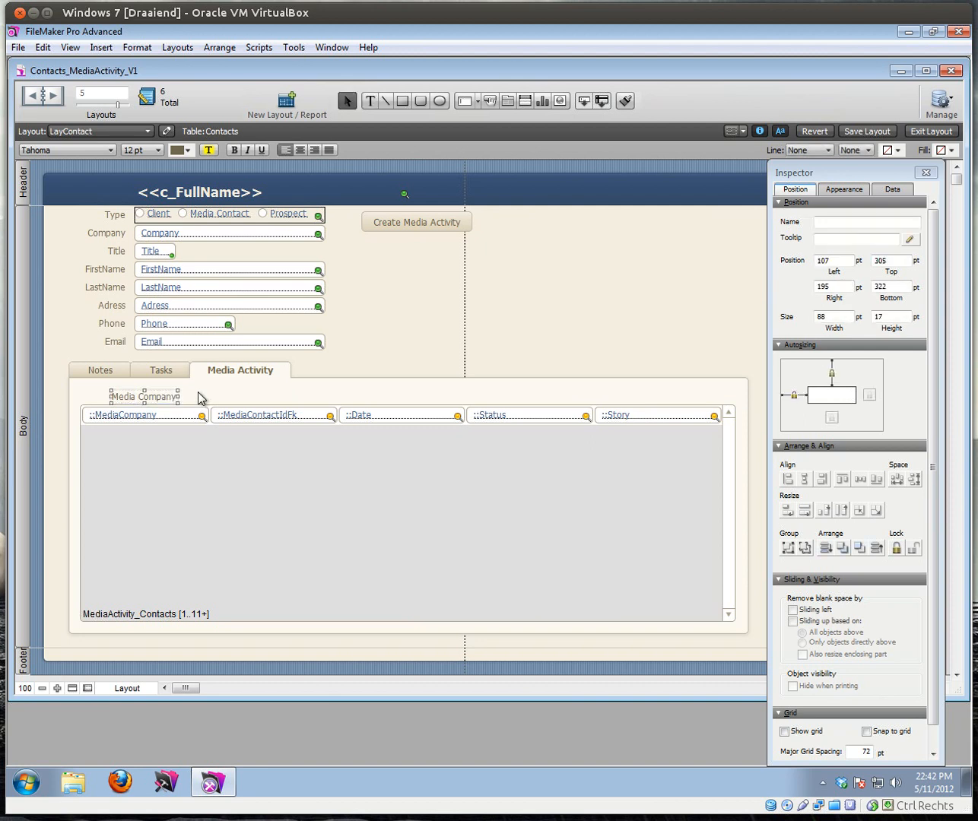
left_click_drag(162, 397, 251, 399)
double_click(256, 402)
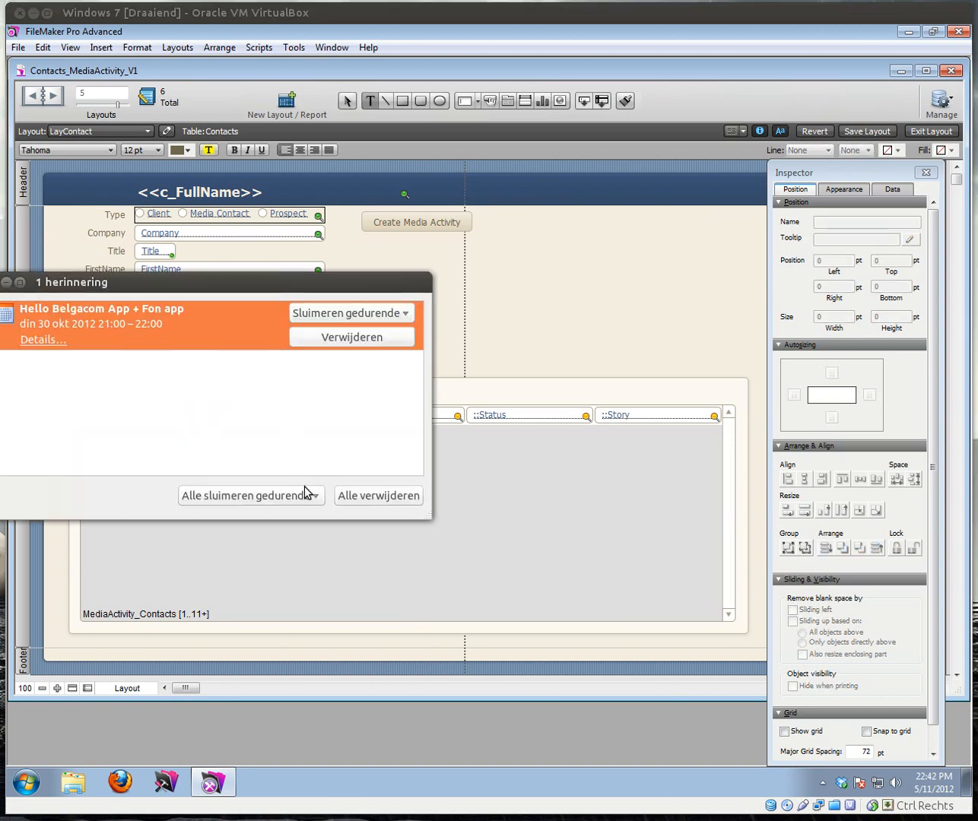
left_click(361, 496)
left_click(251, 404)
double_click(251, 402)
triple_click(251, 402)
type("Media Contact")
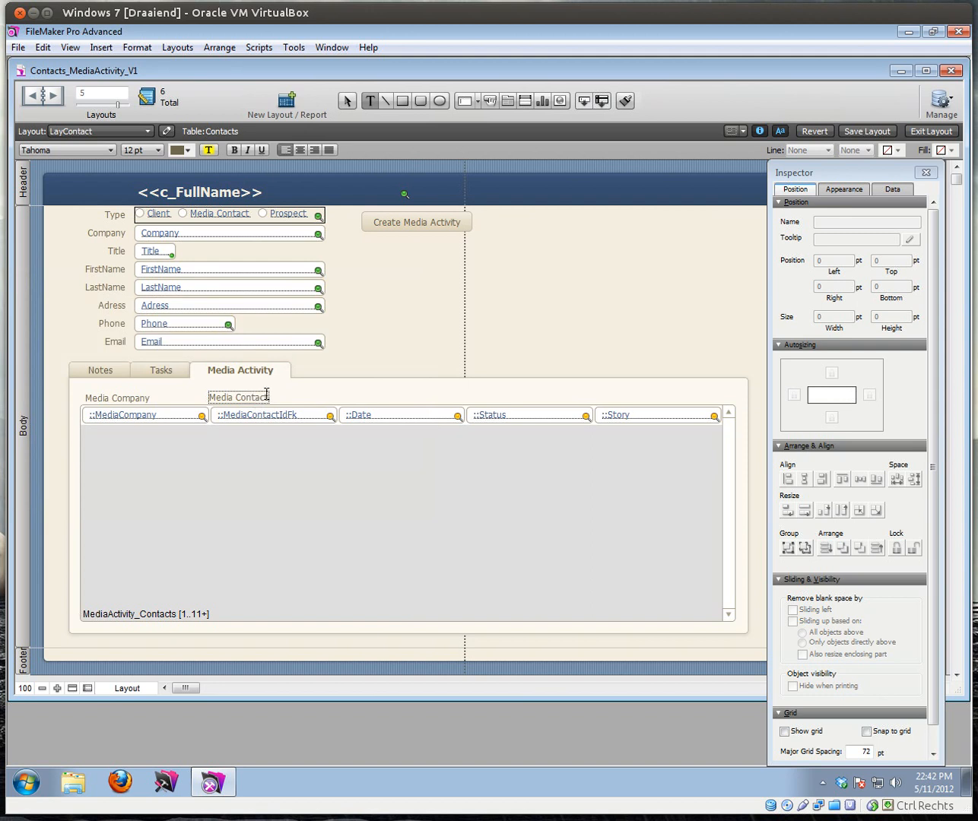
left_click(298, 394)
left_click_drag(242, 396, 364, 396)
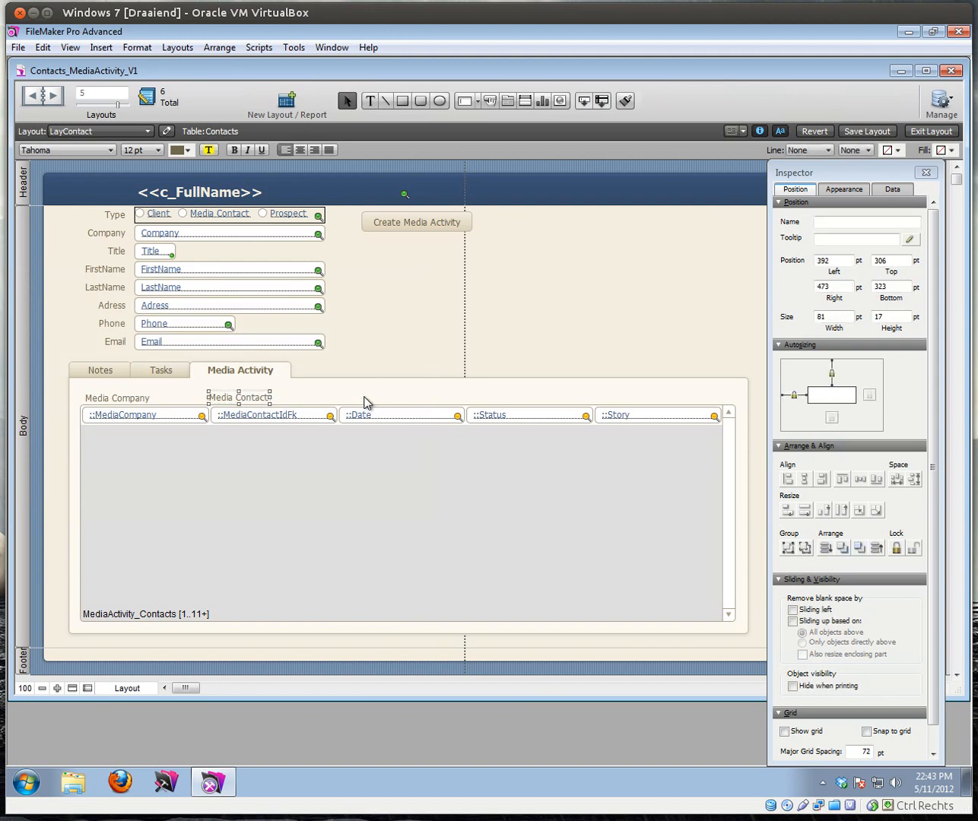
Step: Add Date and Status column labels by copying and retyping the previous label
double_click(365, 399)
triple_click(365, 400)
type("Da")
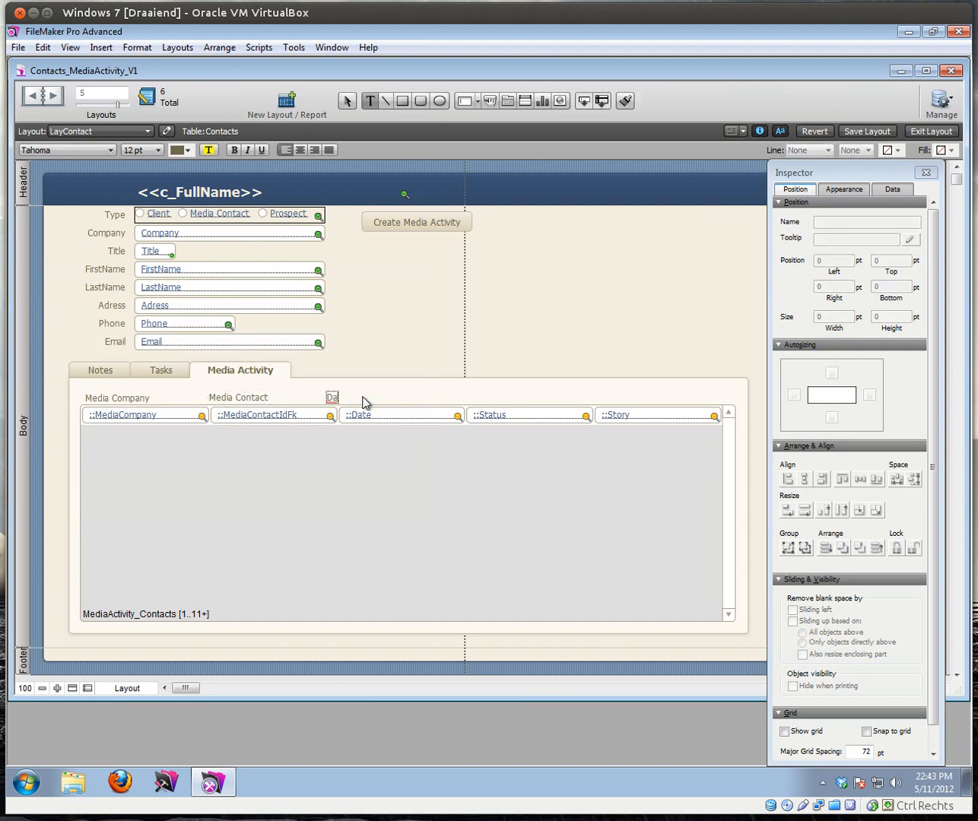
type("te")
key("KP_Enter")
left_click_drag(471, 391, 490, 392)
double_click(491, 392)
type("St")
key("KP_Enter")
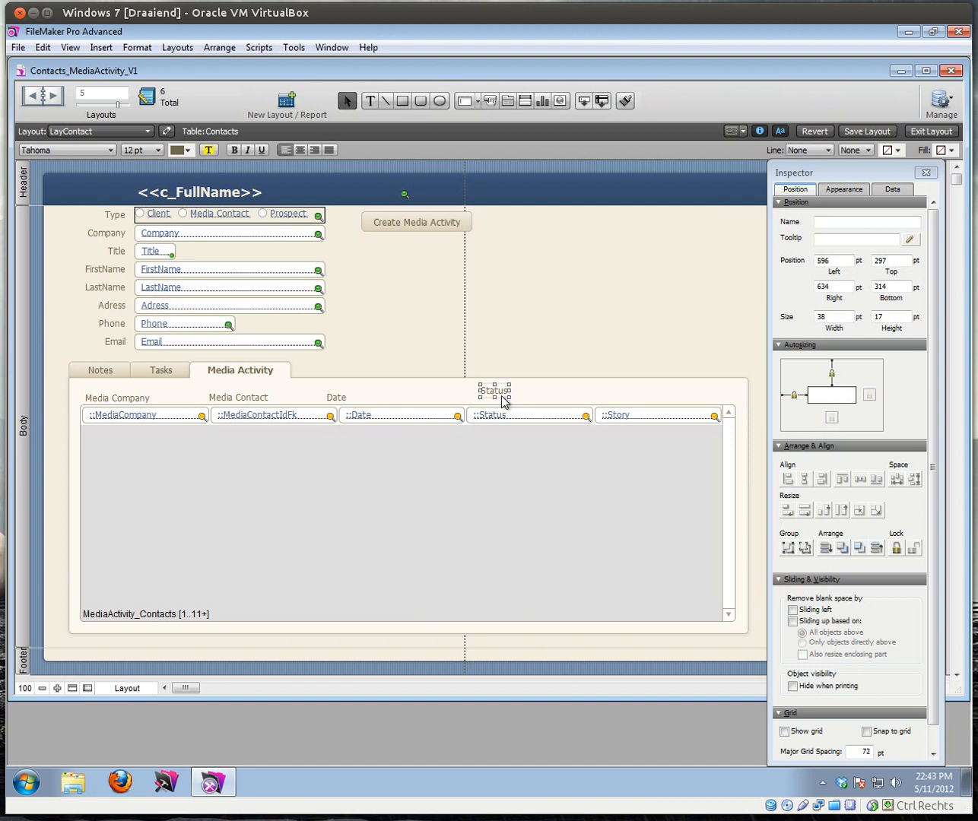
Step: Add a Story label and align the Date, Status and Story labels above their fields
left_click_drag(608, 397, 611, 394)
double_click(612, 392)
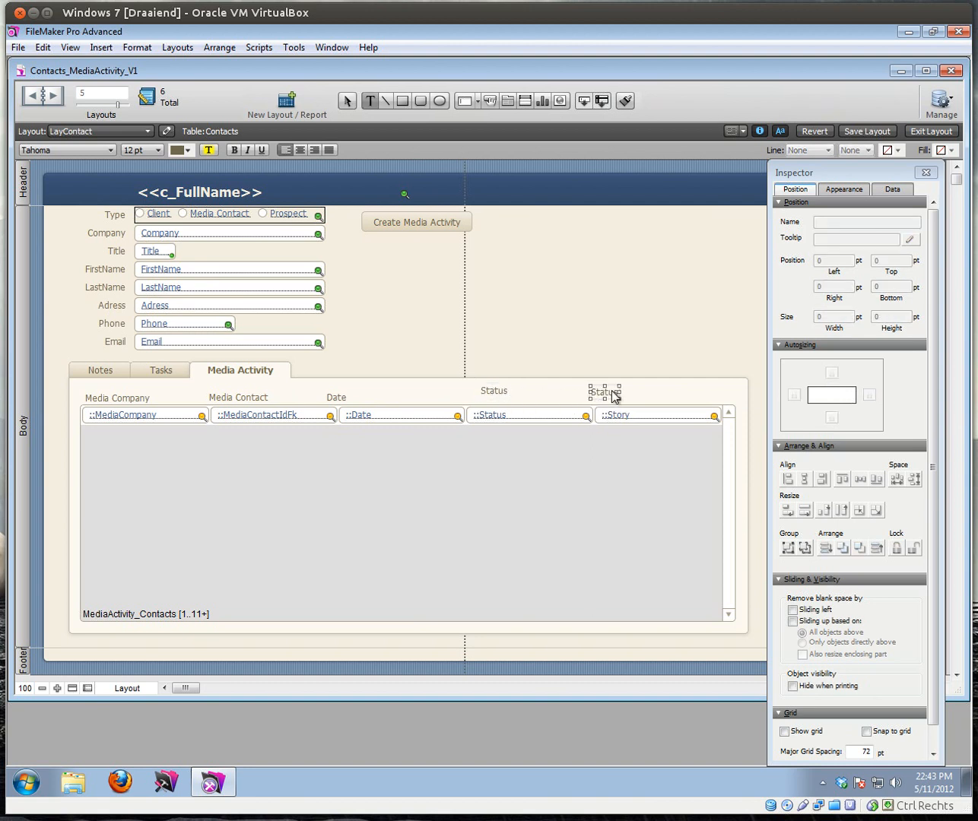
type("St")
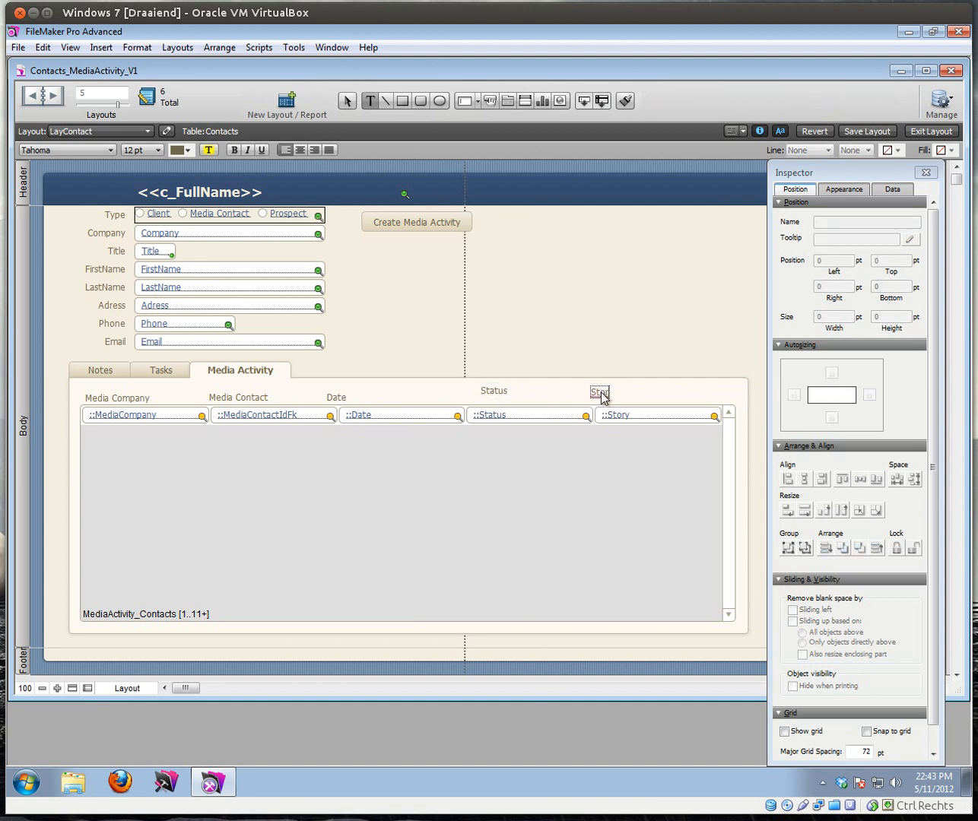
type("ory")
key("KP_Enter")
left_click_drag(338, 406, 358, 400)
left_click_drag(488, 394, 479, 400)
left_click_drag(593, 392, 612, 399)
Step: Preview the Media Activity portal in Browse mode, then go back to Layout mode
left_click(930, 129)
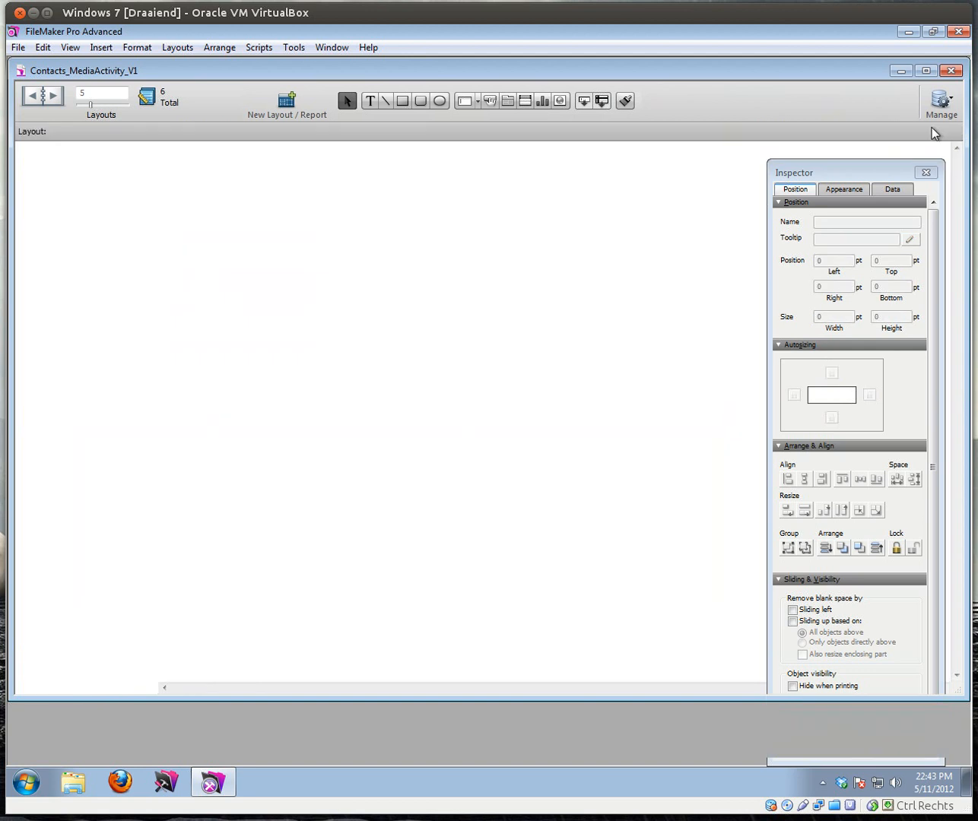
left_click(228, 352)
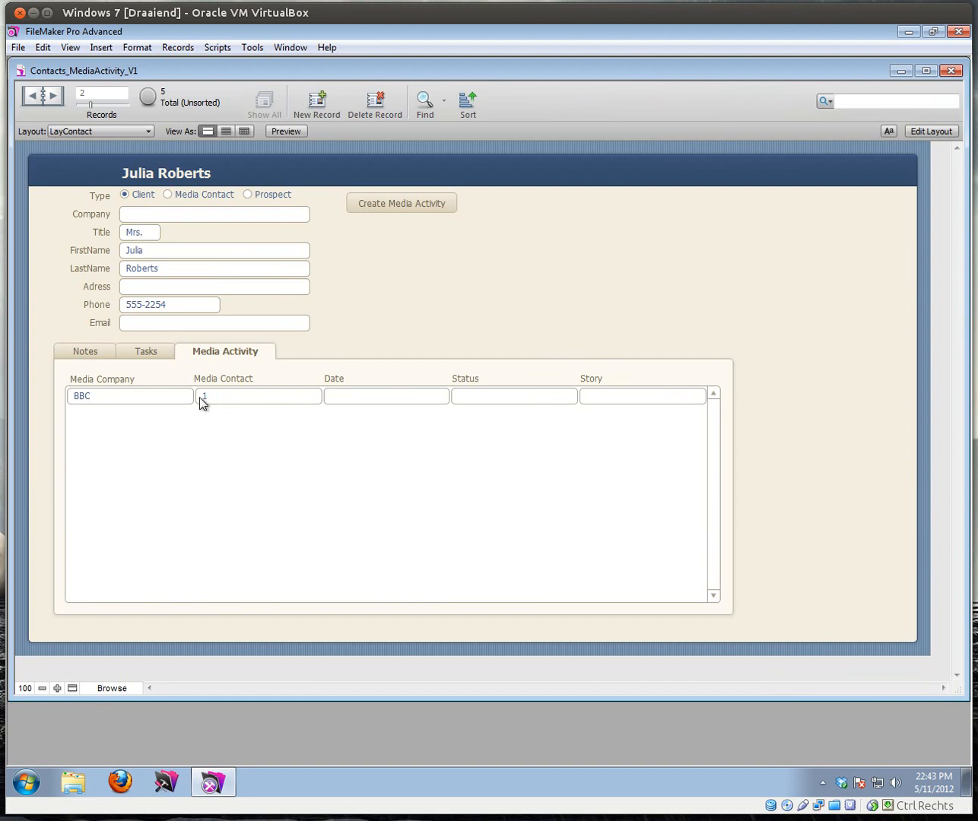
left_click(942, 134)
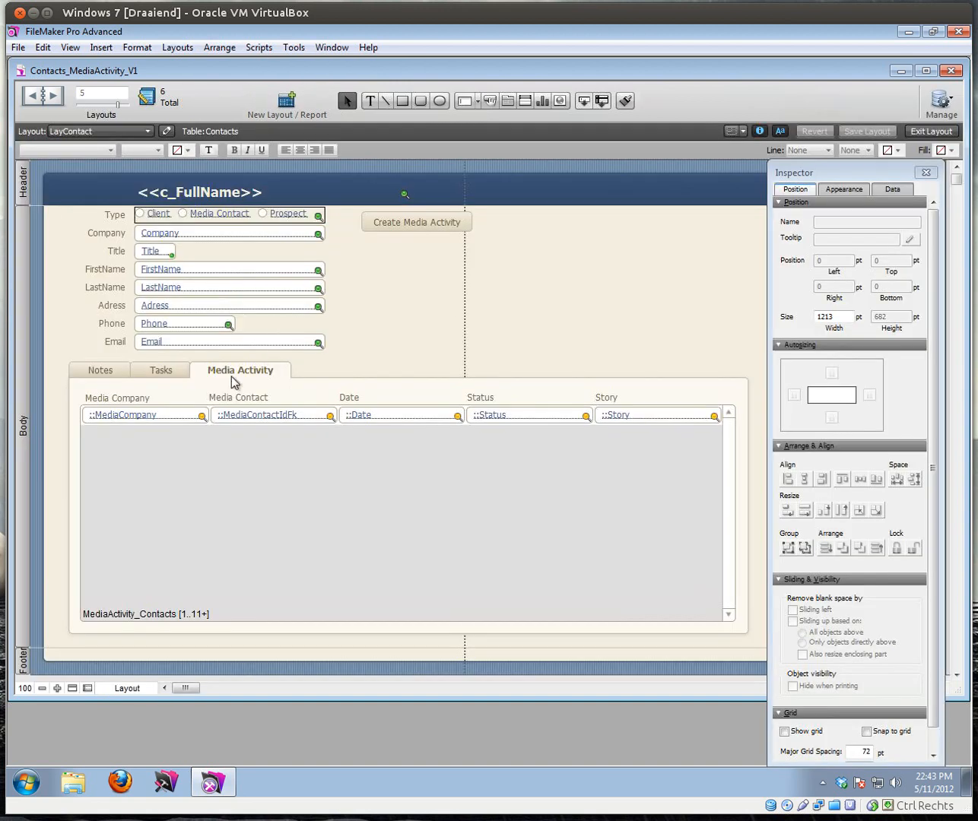
Step: Replace the MediaContactIdFk portal field with c_FullName from Contacts_MediaContact_MediaActivity
left_click(237, 417)
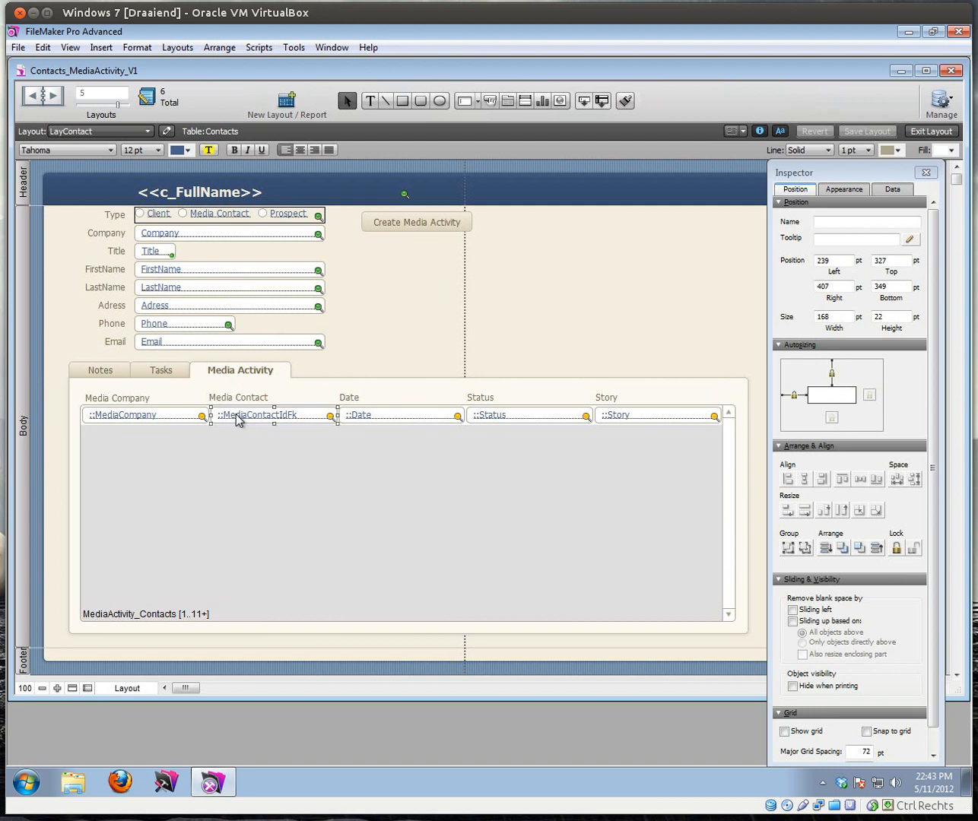
double_click(237, 417)
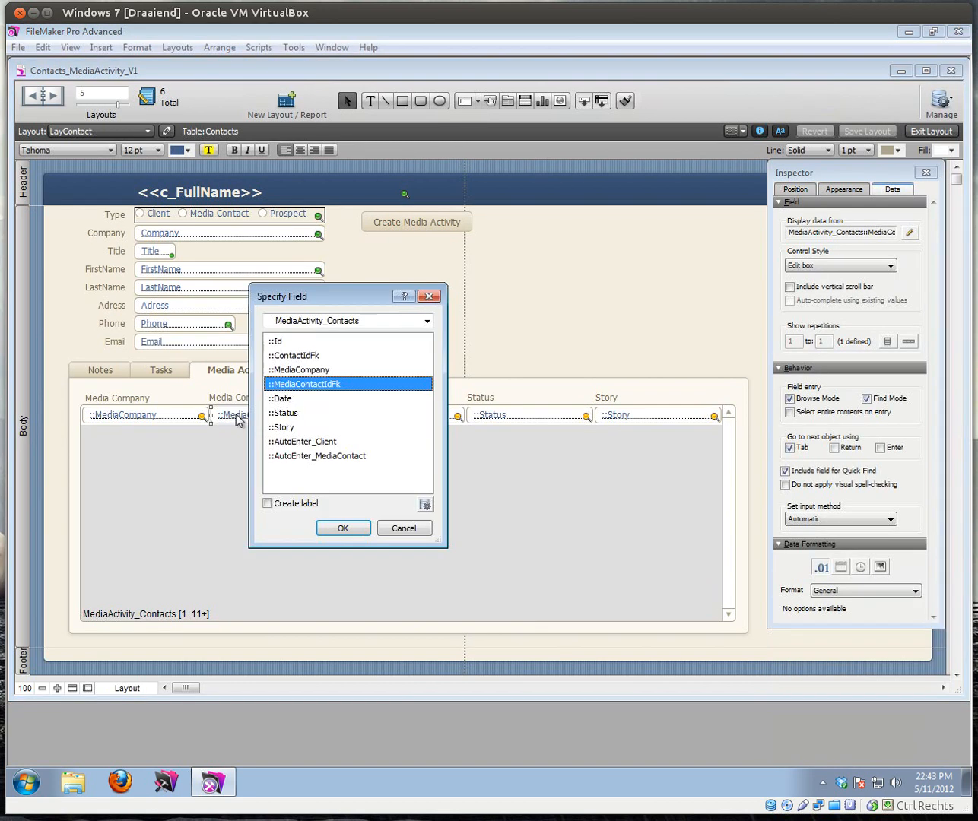
left_click(376, 325)
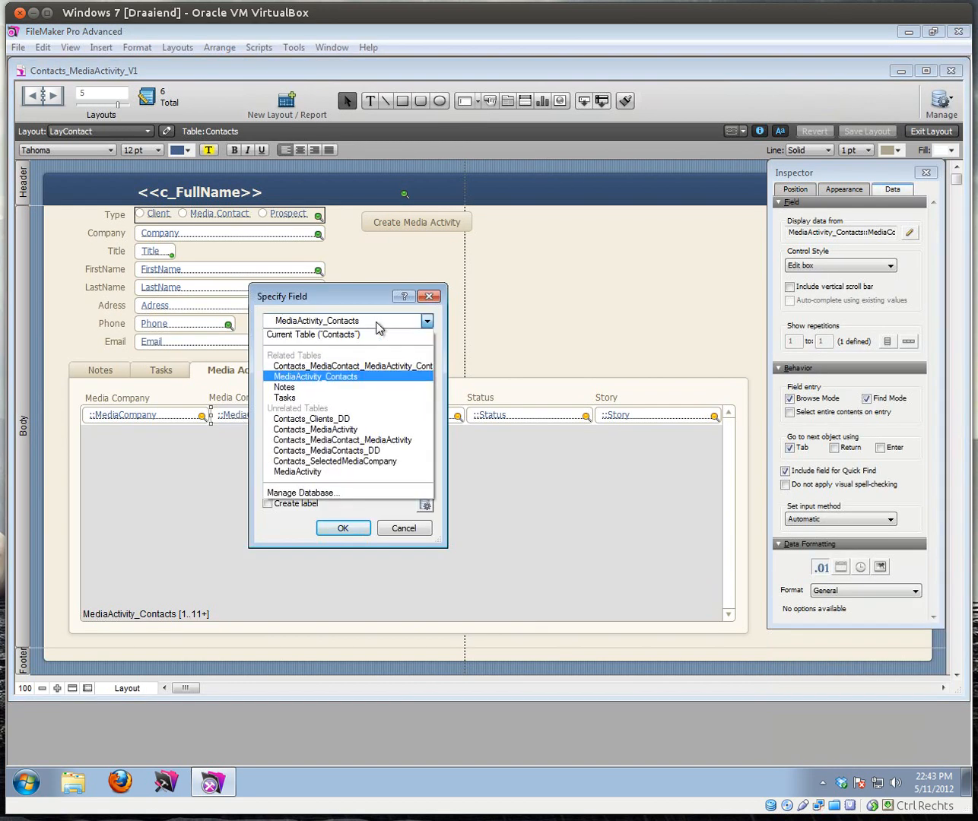
left_click(388, 366)
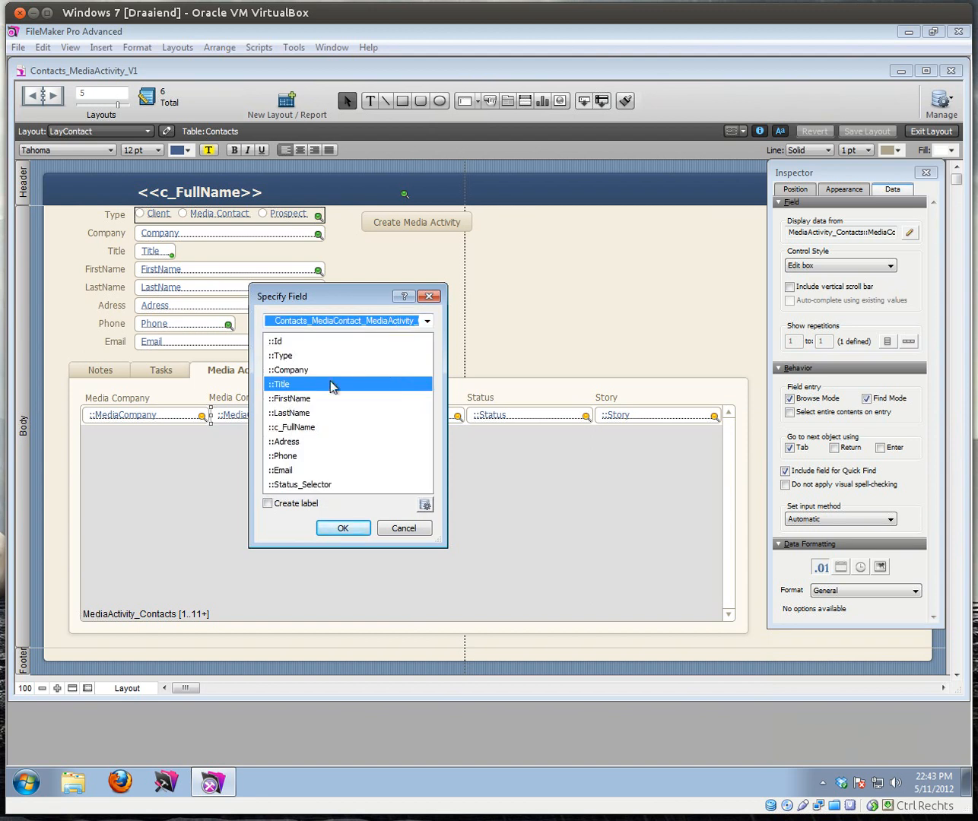
left_click(307, 428)
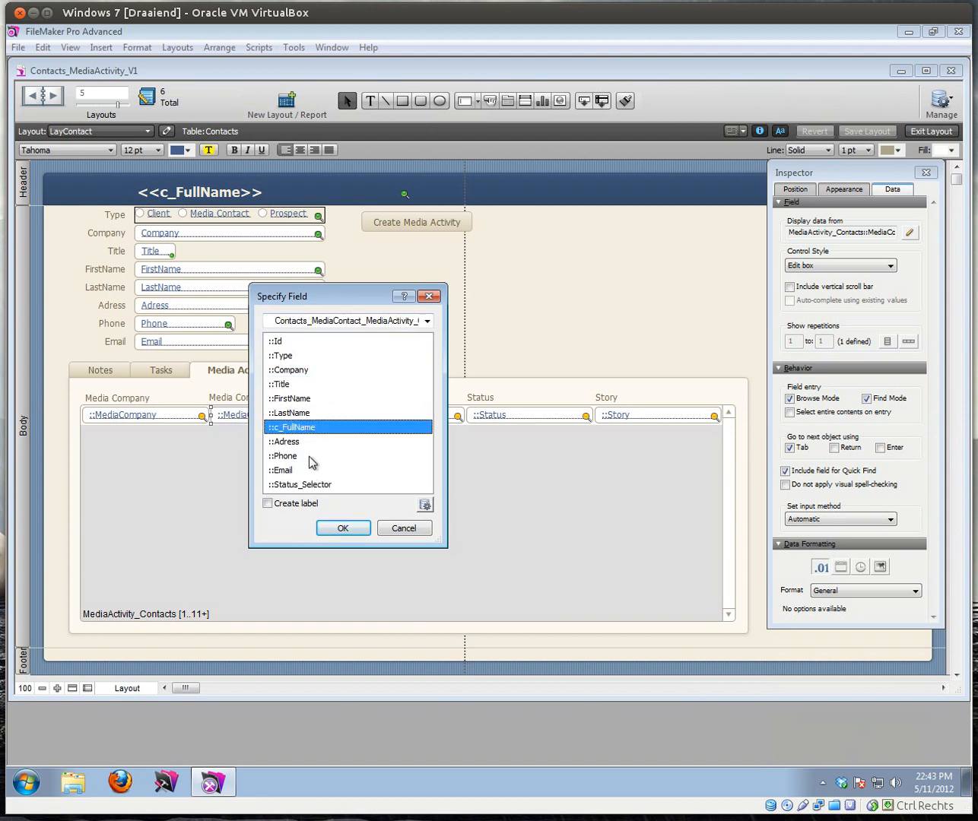
left_click(342, 528)
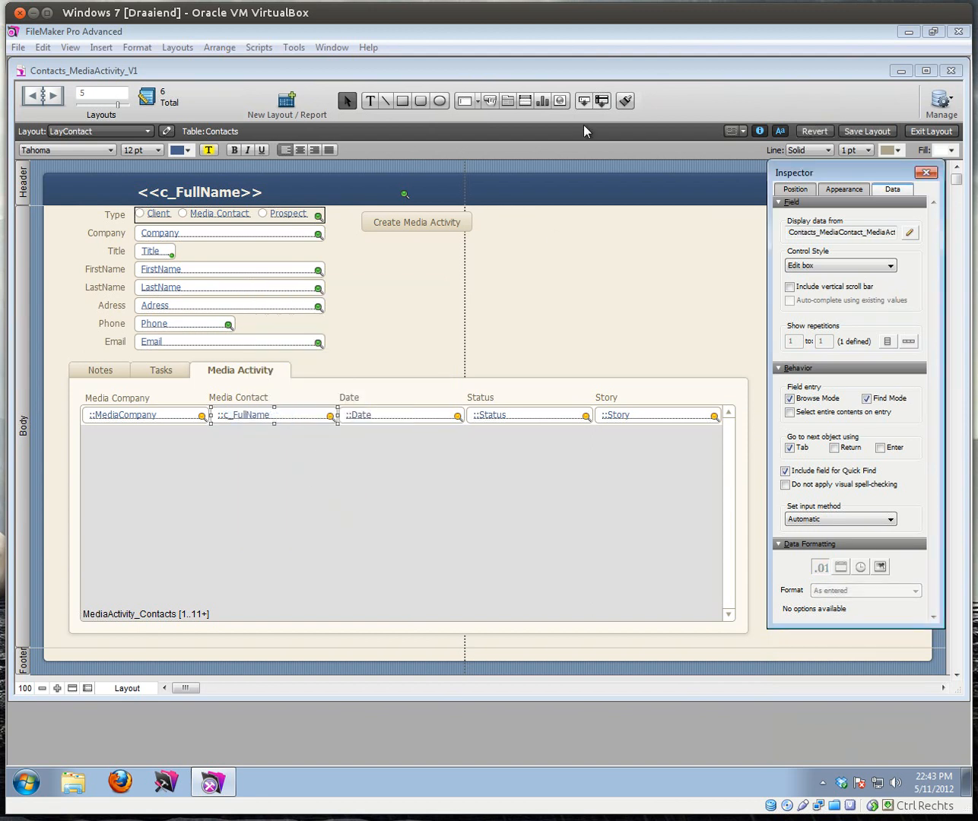
Step: In Browse mode, enter Test as the BBC row's Story
left_click(930, 130)
left_click(221, 351)
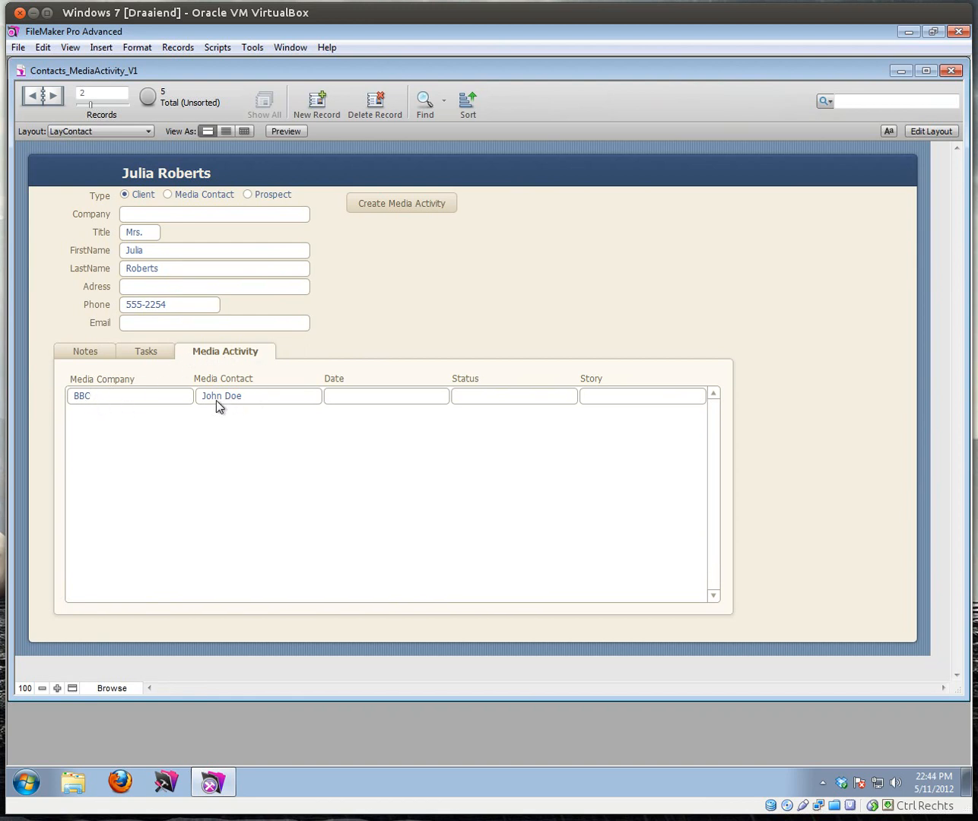
left_click(396, 397)
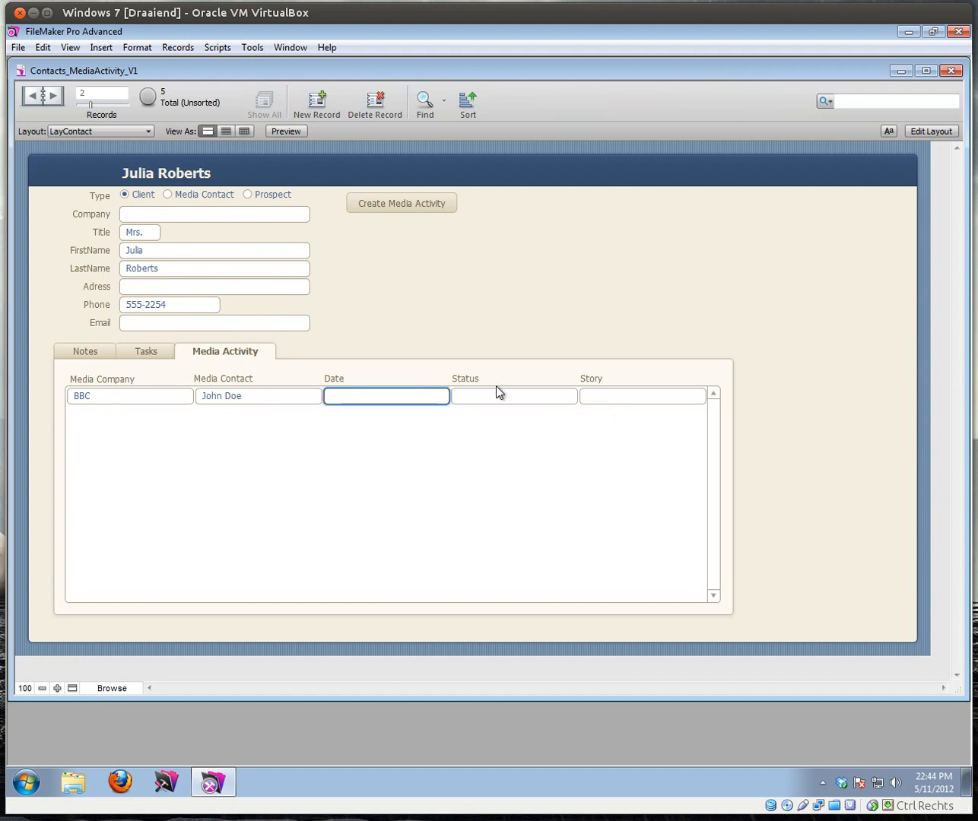
left_click(630, 398)
type("Test")
left_click(671, 375)
Step: Make the portal's Story field a button running Go to Related Record
left_click(935, 130)
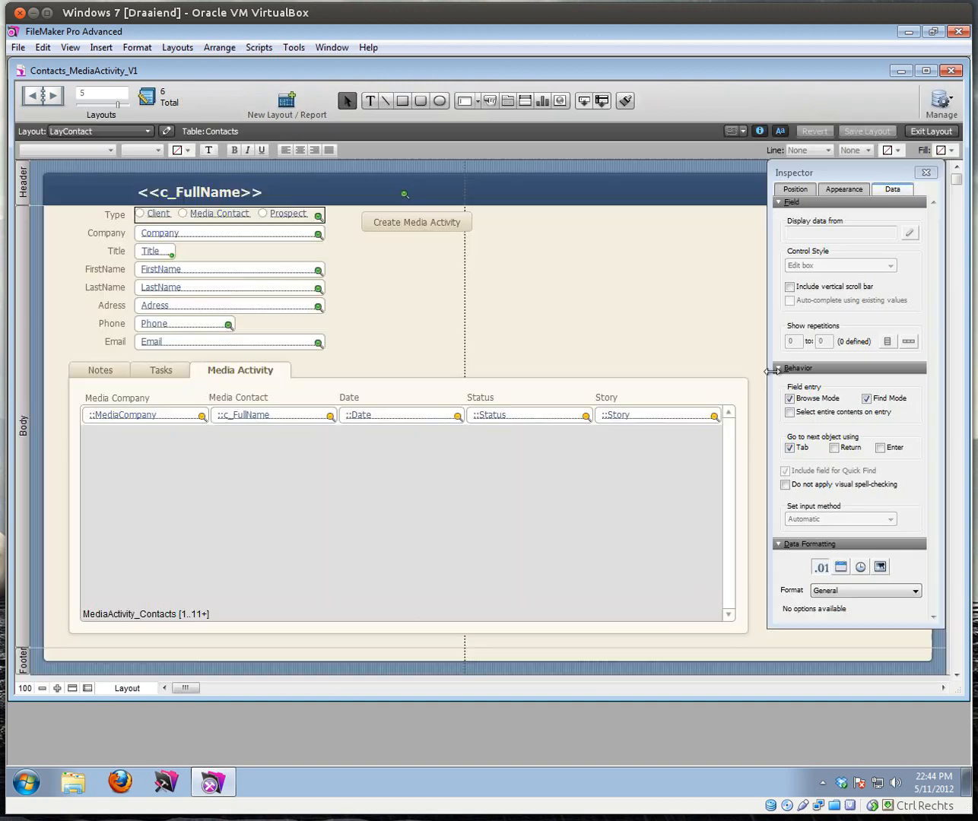
left_click(623, 422)
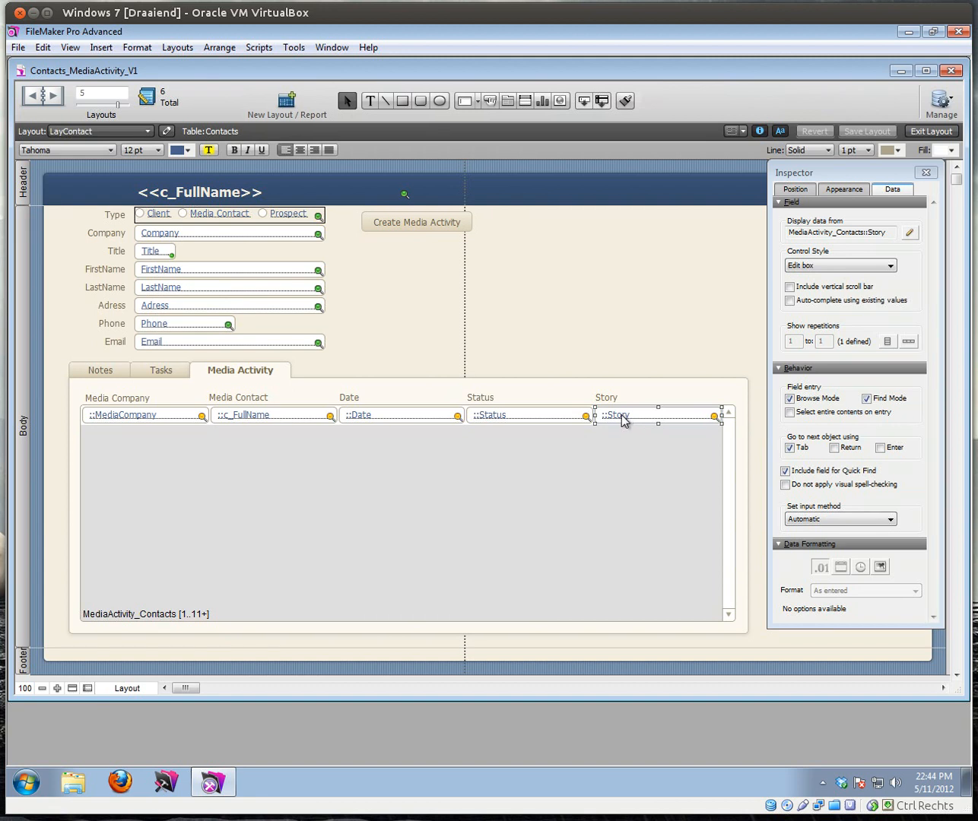
right_click(623, 420)
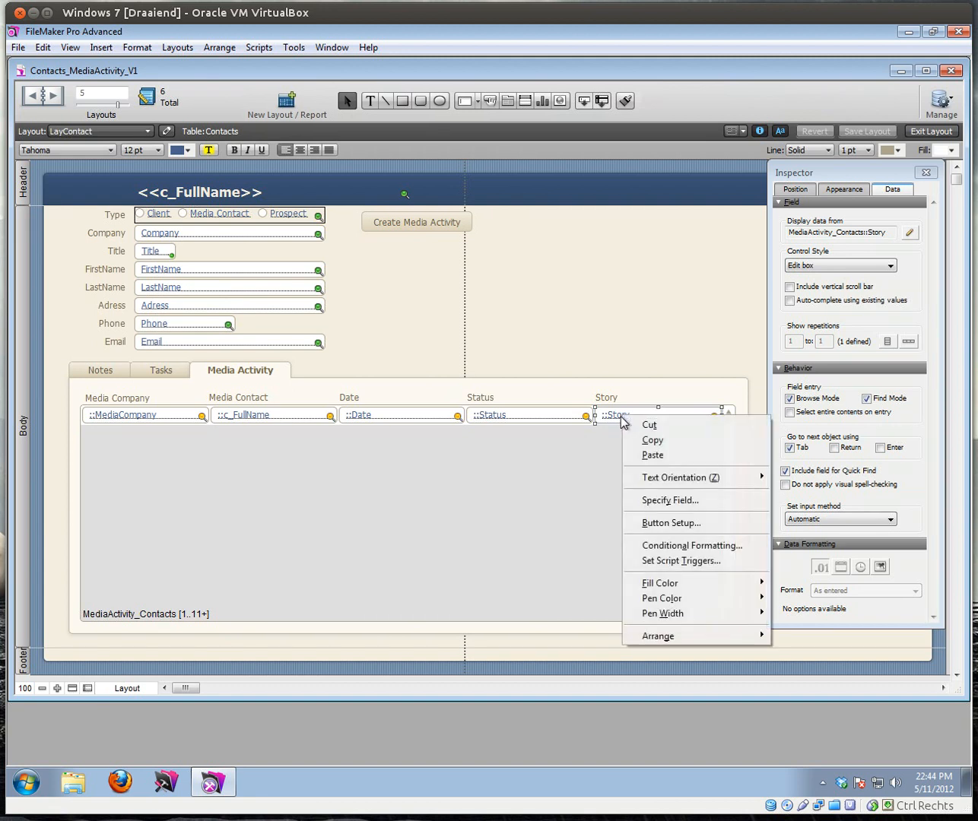
left_click(662, 523)
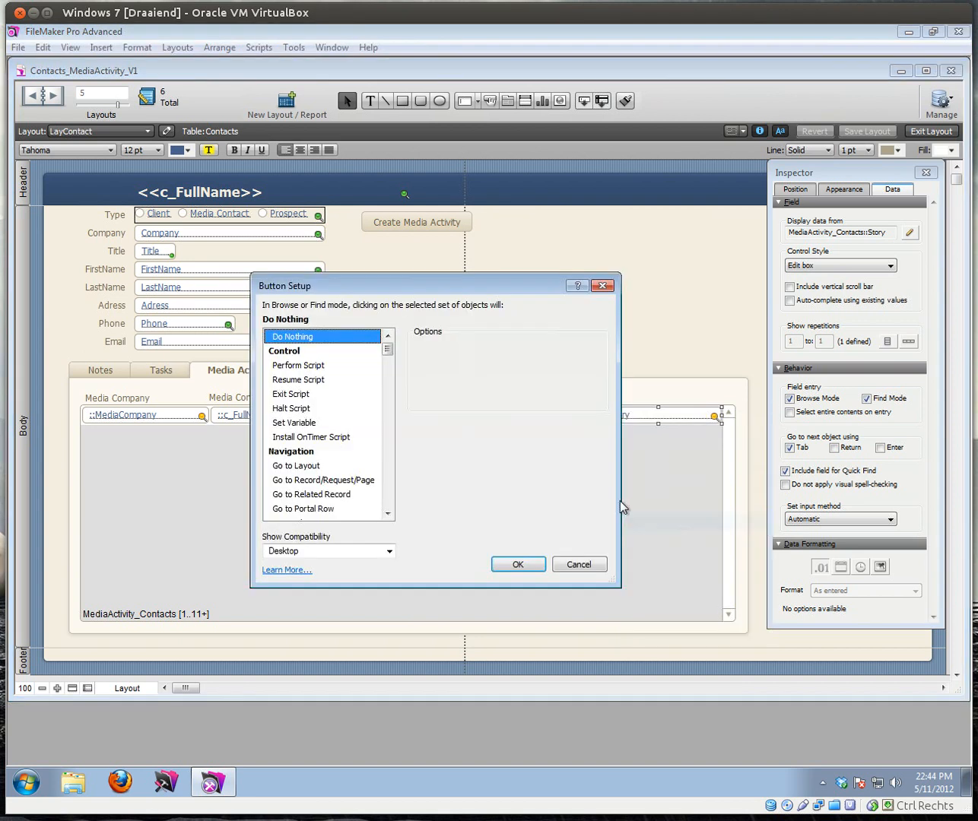
left_click(375, 494)
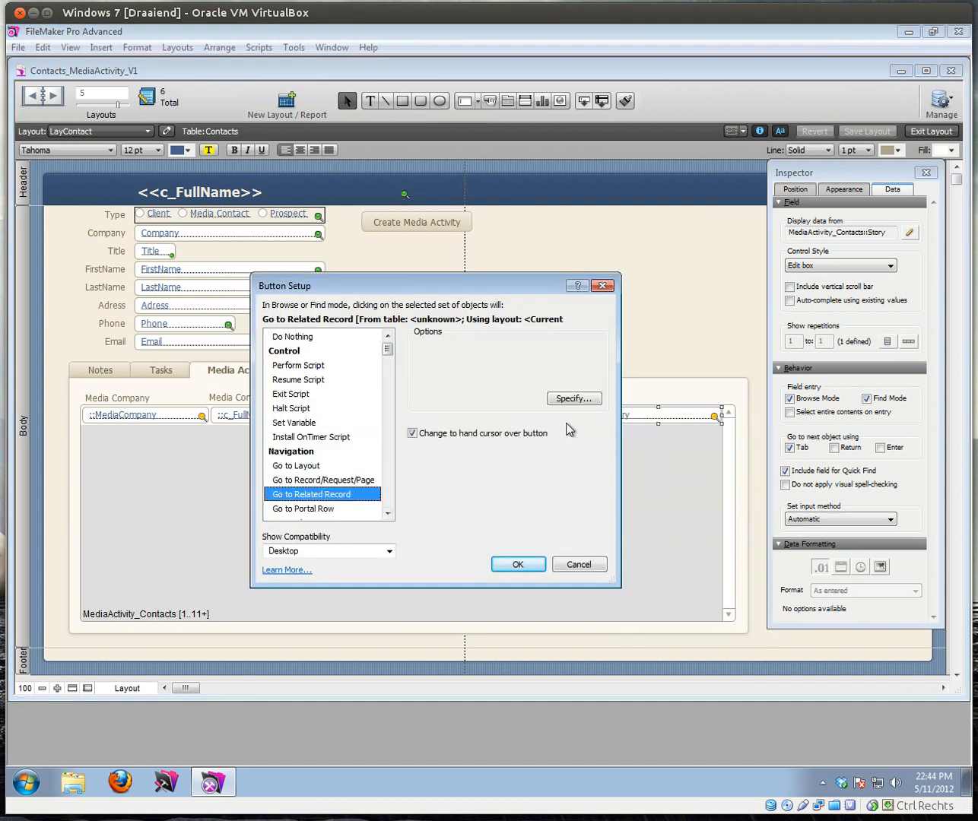
Step: Set the action to get records from MediaActivity_Contacts and show them on LayMediaActivity
left_click(573, 401)
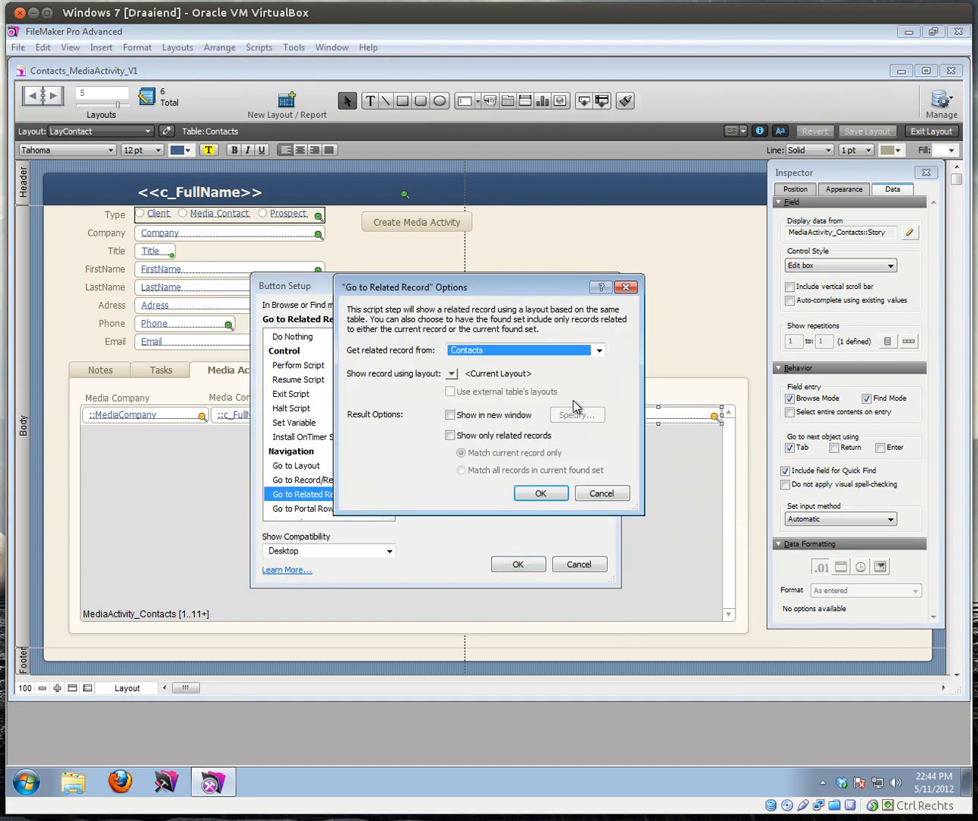
left_click(499, 350)
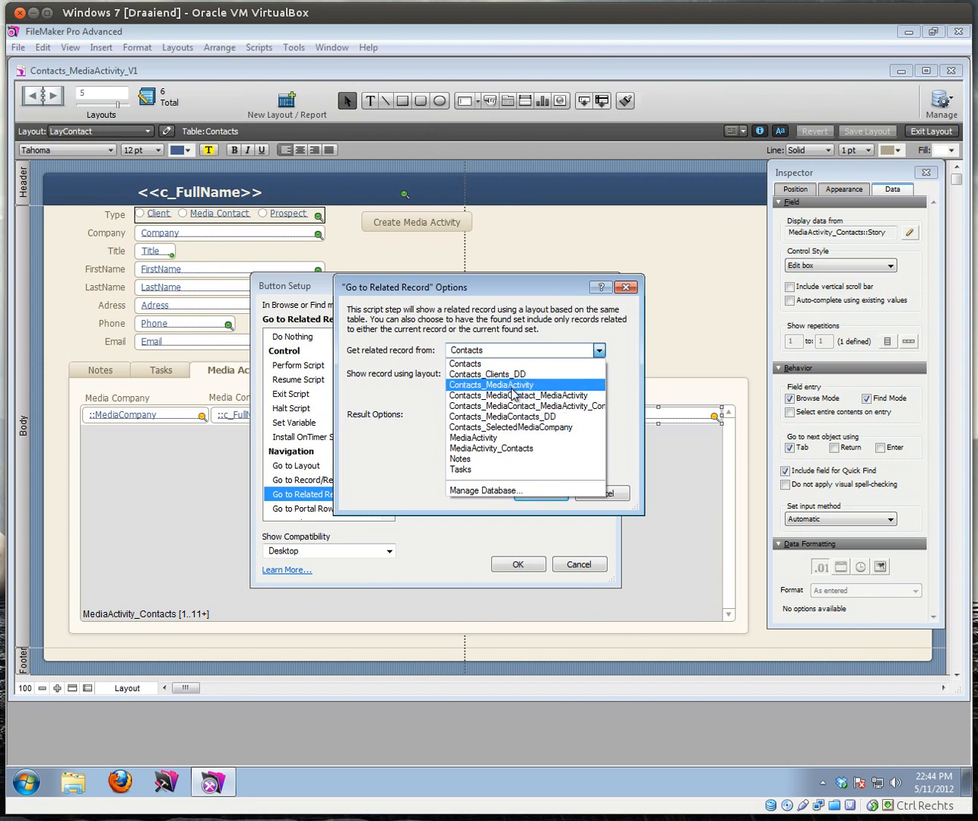
left_click(506, 447)
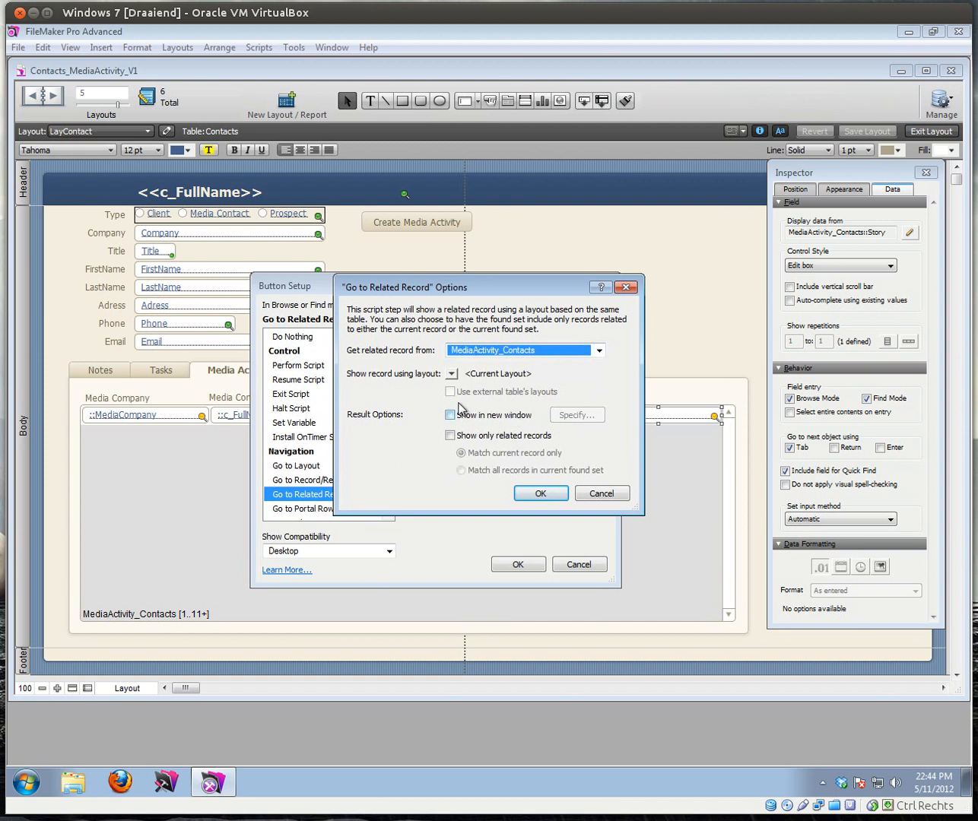
left_click(453, 373)
left_click(473, 409)
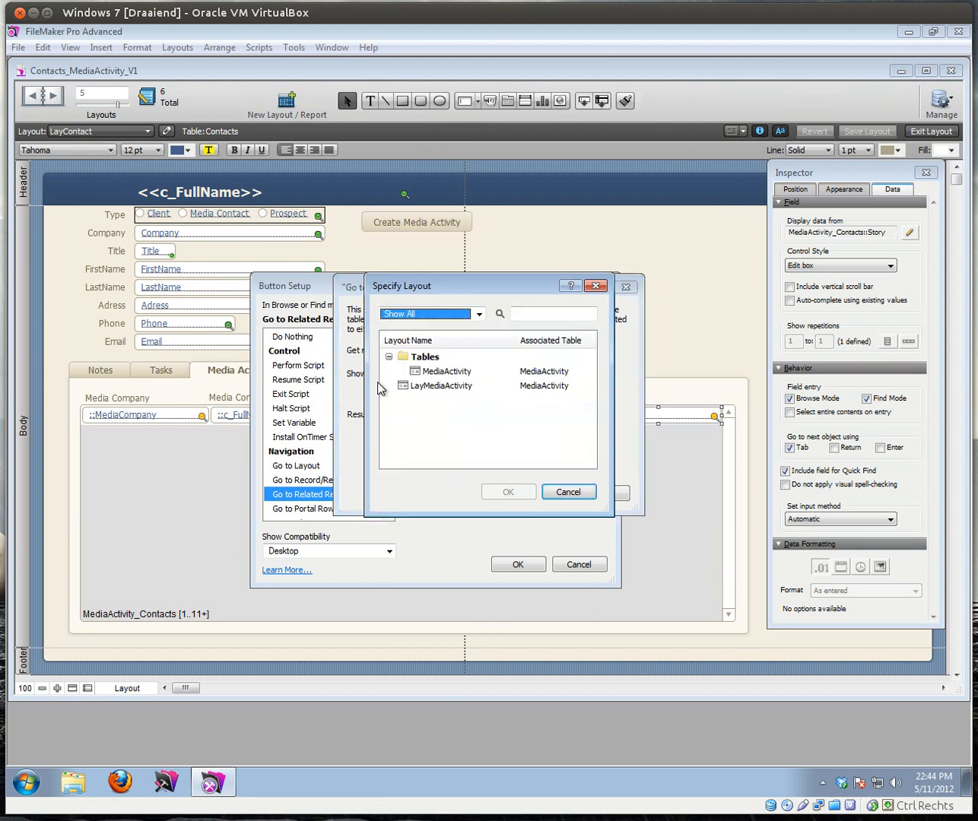
left_click(440, 385)
left_click(508, 493)
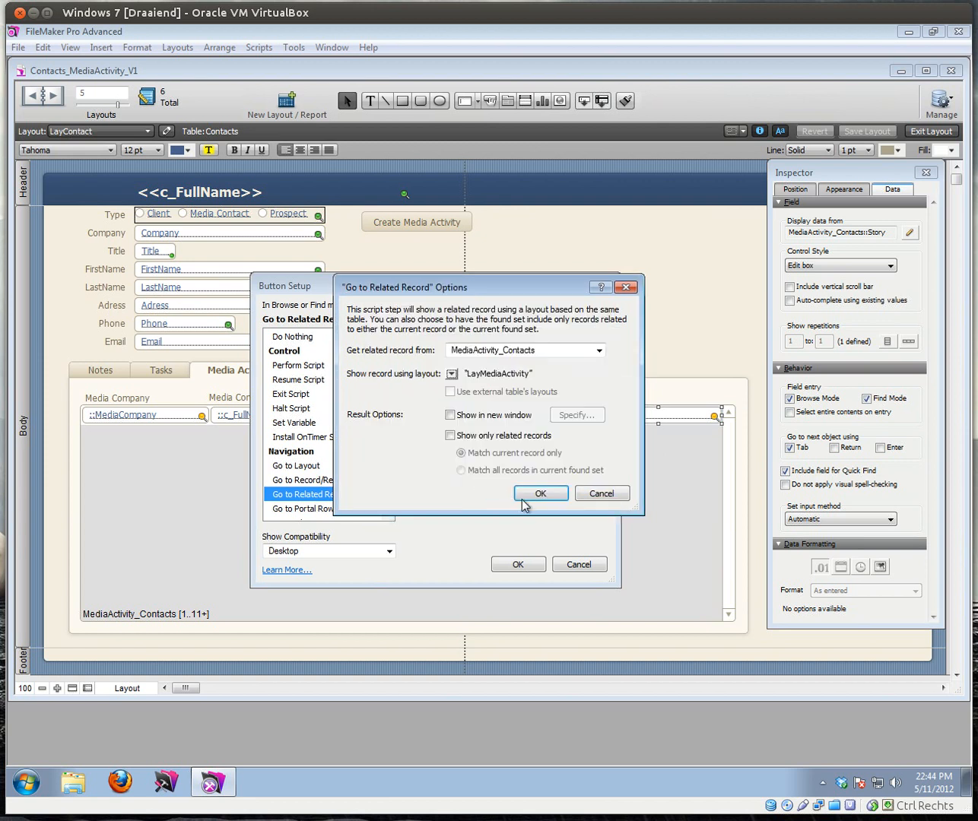
left_click(514, 495)
left_click(538, 570)
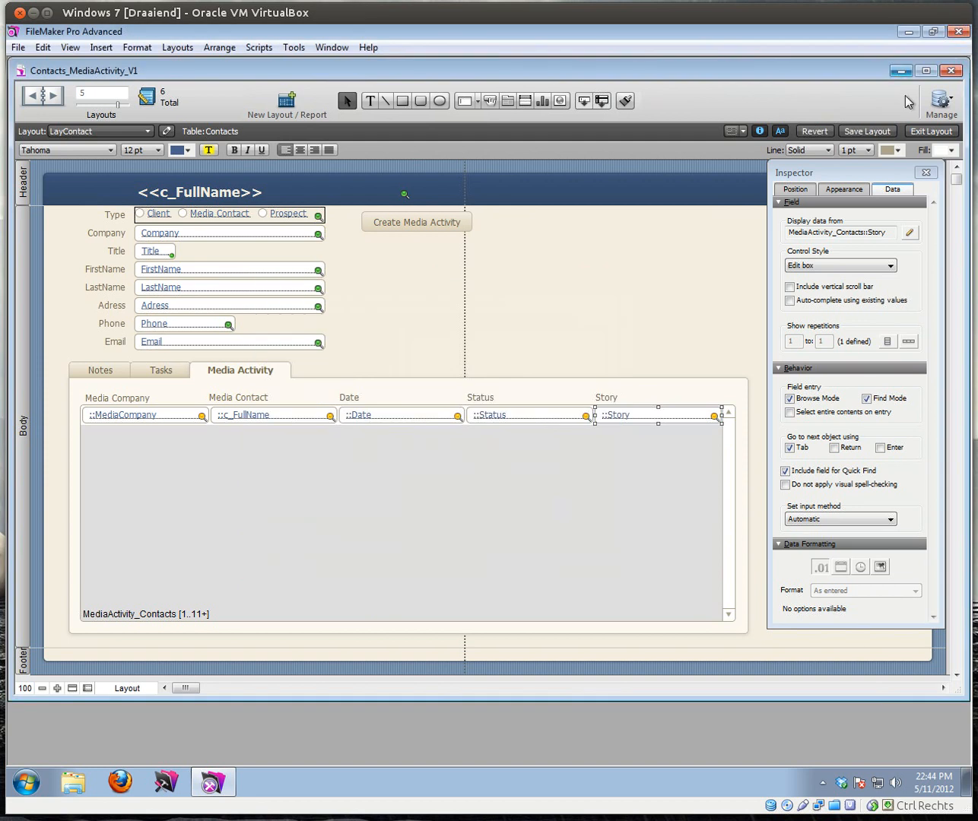
Step: Test the Story link by opening the BBC media activity record and returning to the contact
left_click(931, 131)
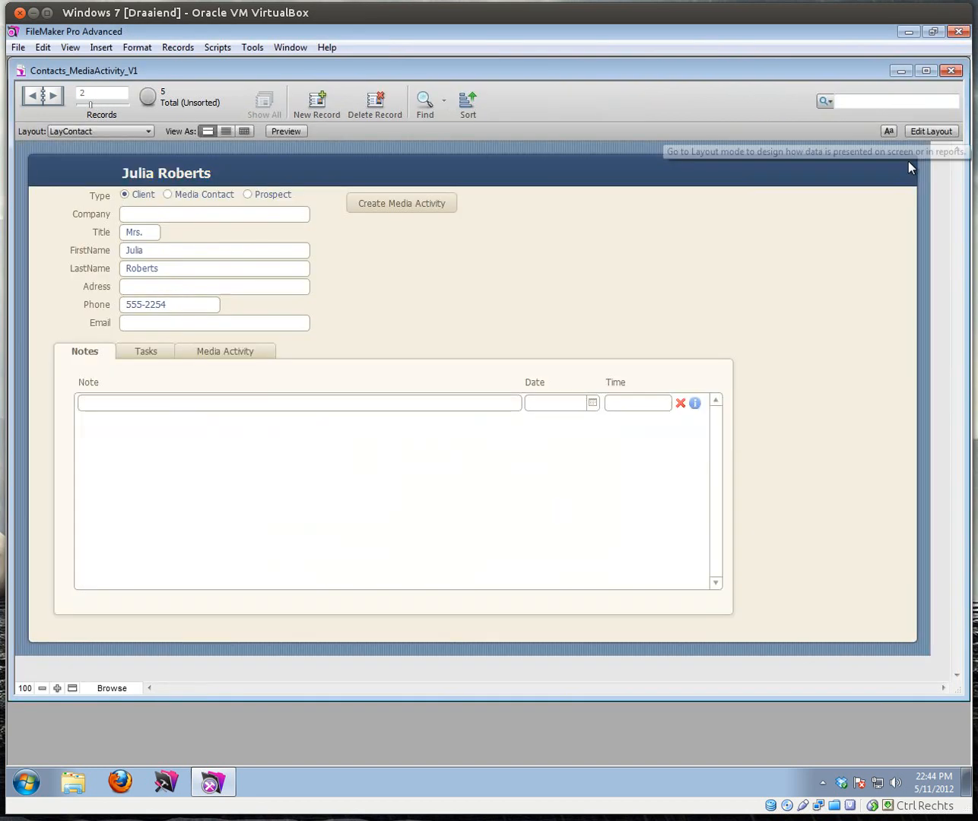
left_click(201, 355)
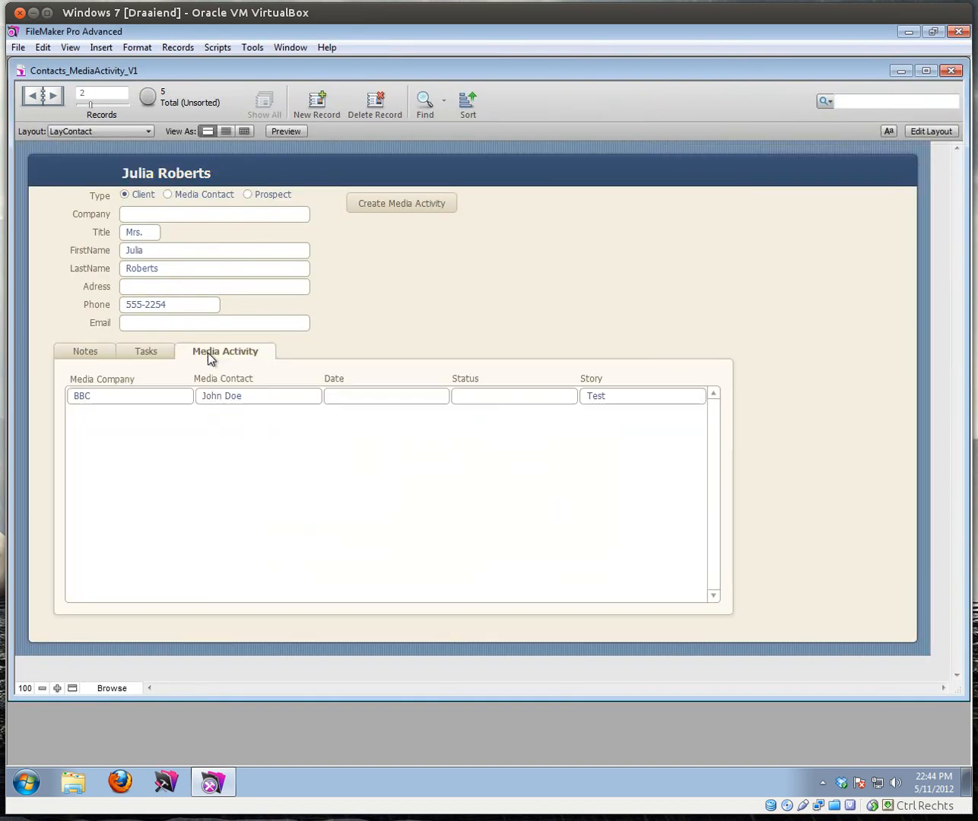
left_click(625, 402)
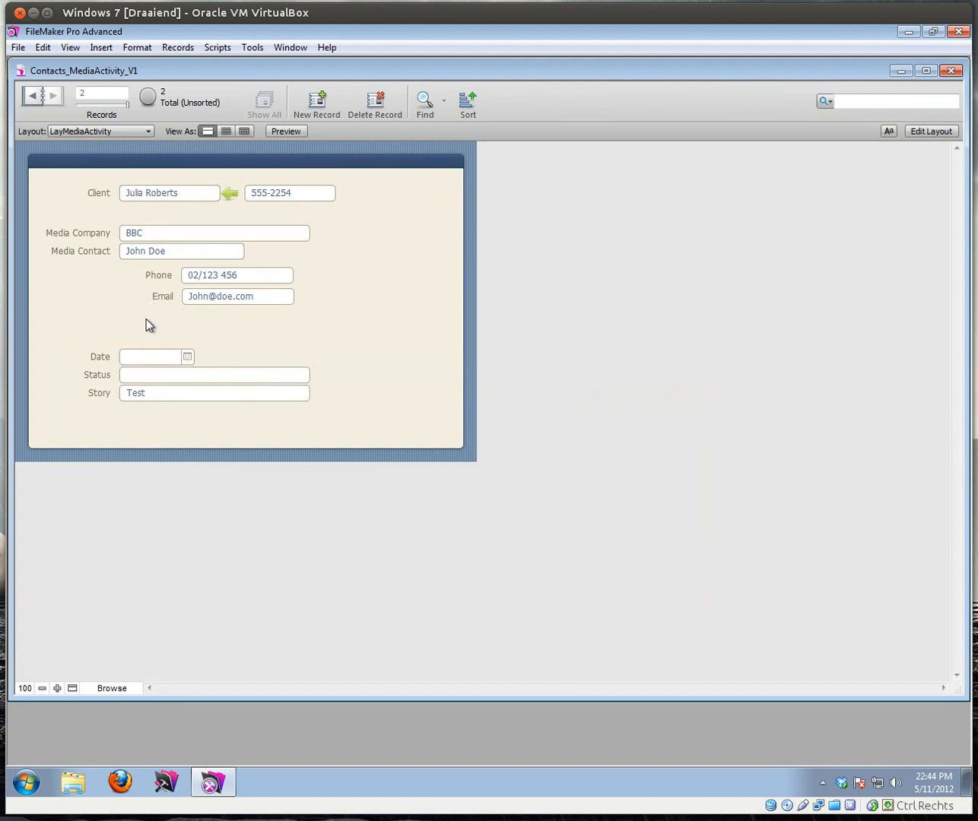
left_click(231, 195)
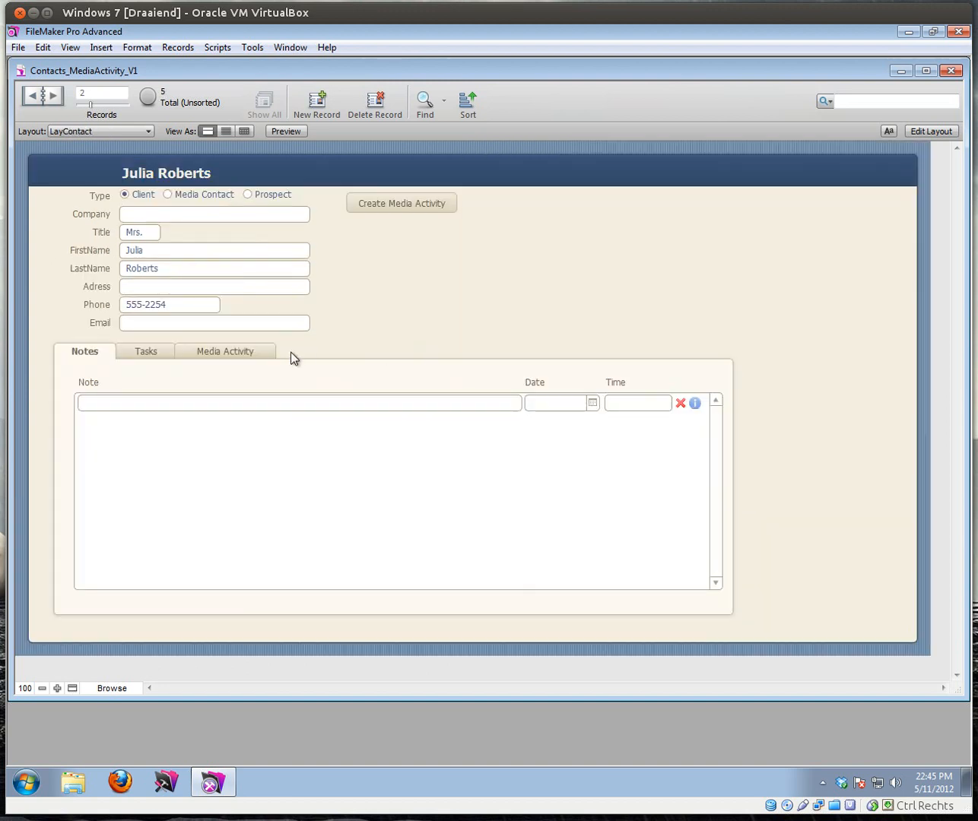
left_click(261, 352)
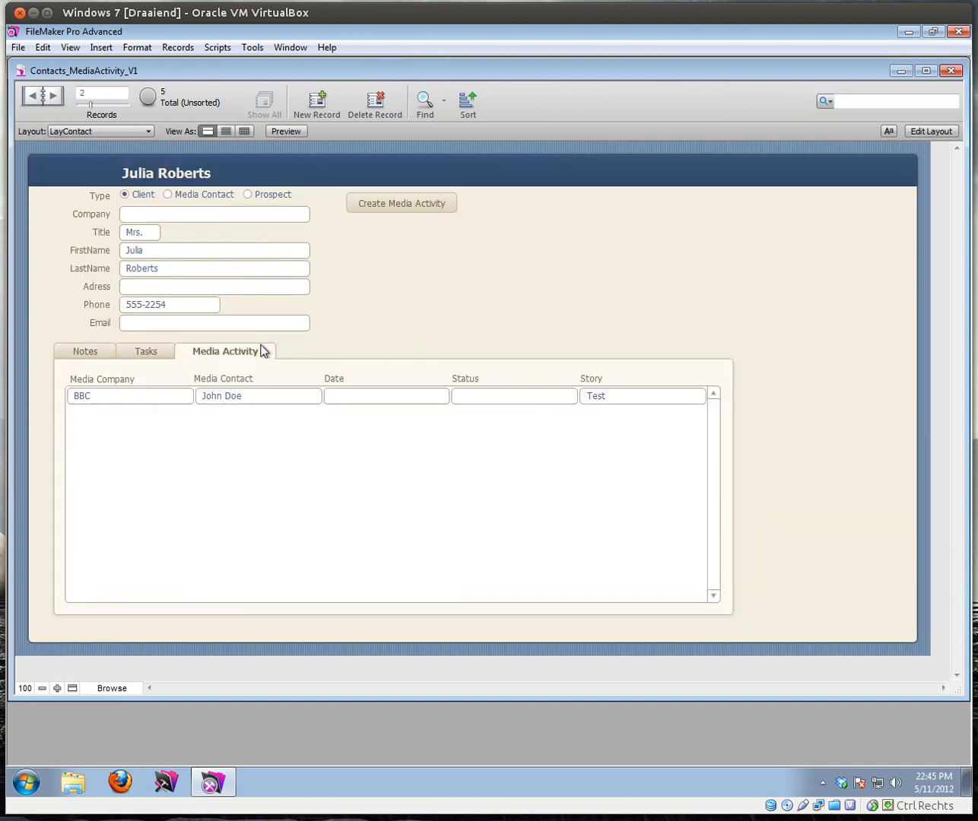
Step: Colour the portal's Story text light blue and return to Browse mode
left_click(931, 131)
left_click(639, 415)
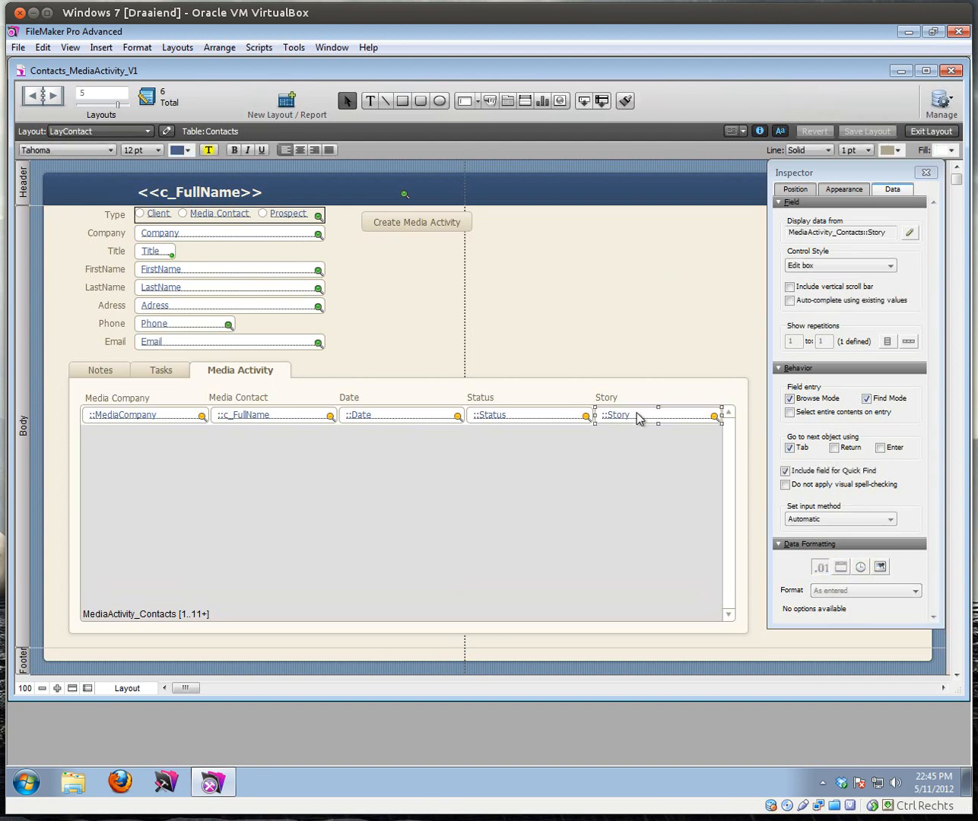
left_click(190, 151)
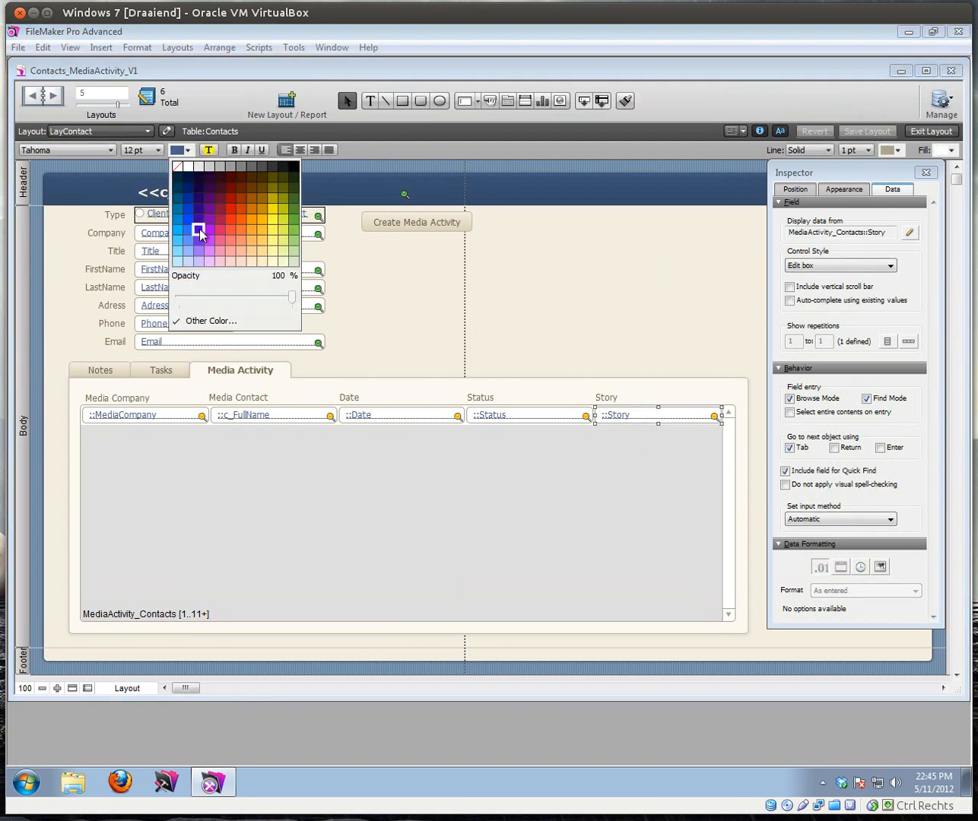
left_click(192, 243)
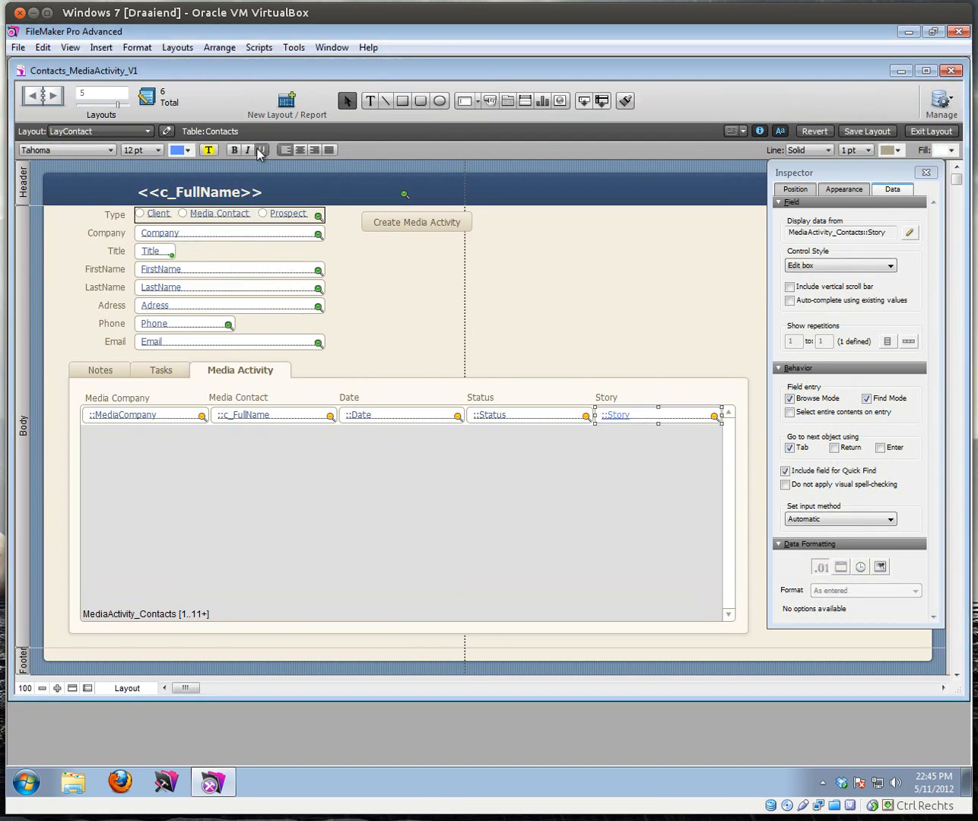
left_click(931, 130)
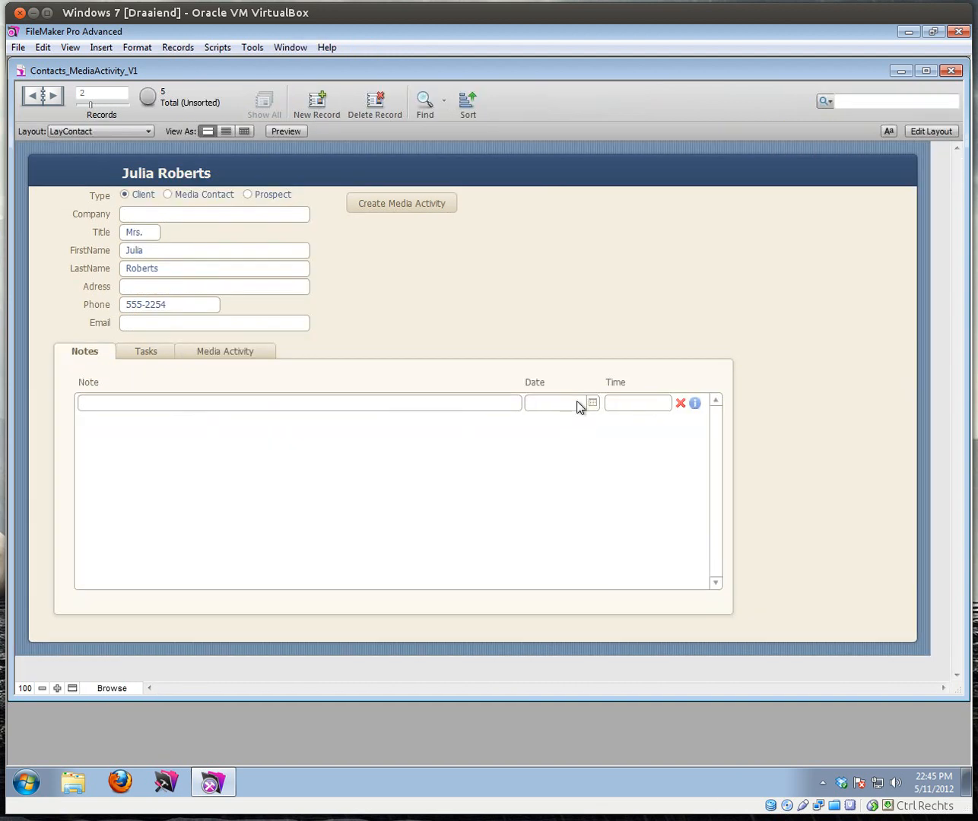
Step: Follow the first contact's Test story link and step to the other media activity record
left_click(236, 352)
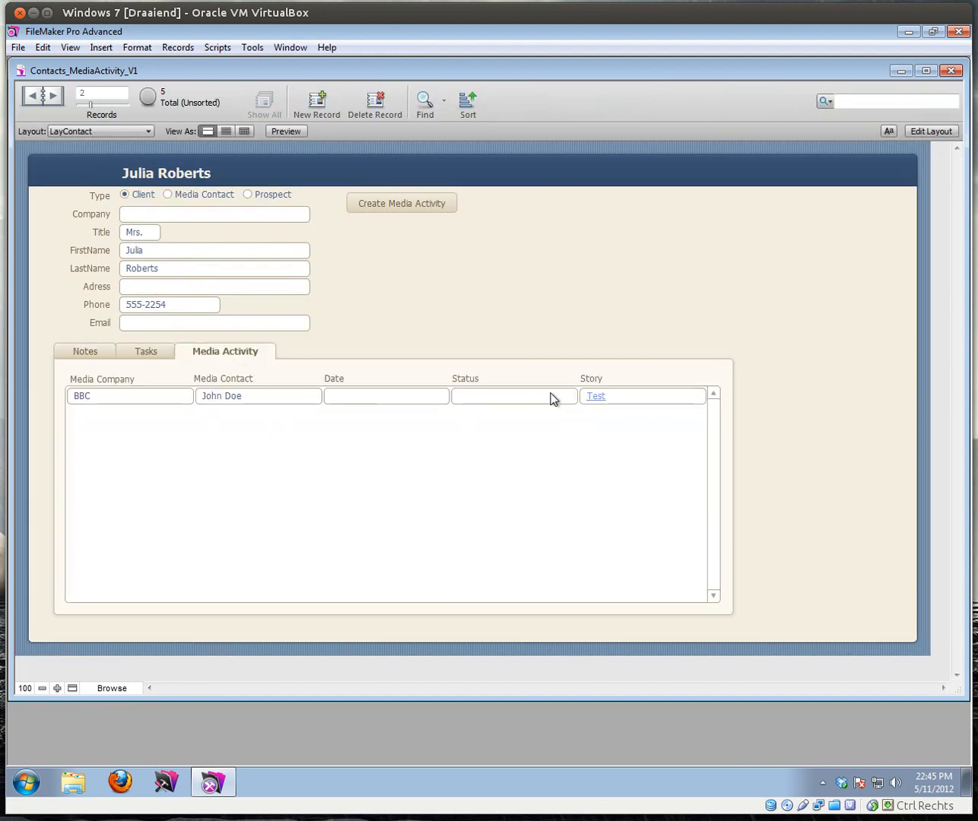
left_click(595, 397)
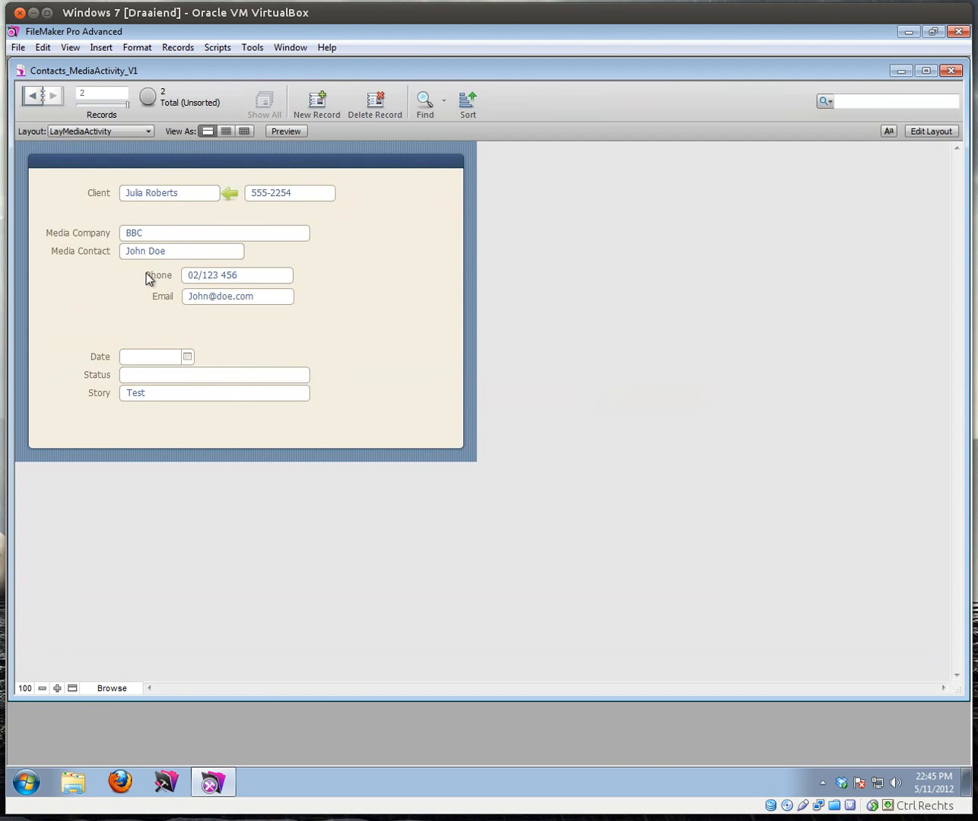
key("ctrl+Up")
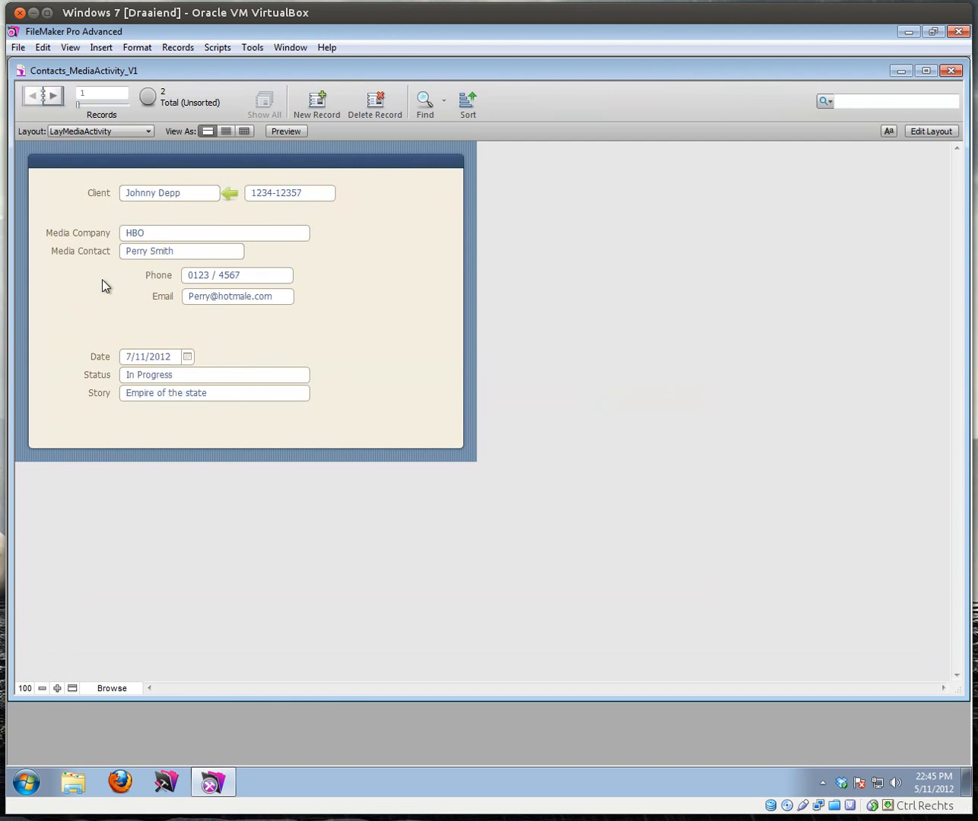
Step: Open the next contact's Empire of the state story link, return, and check their Tasks and Notes tabs
left_click(231, 199)
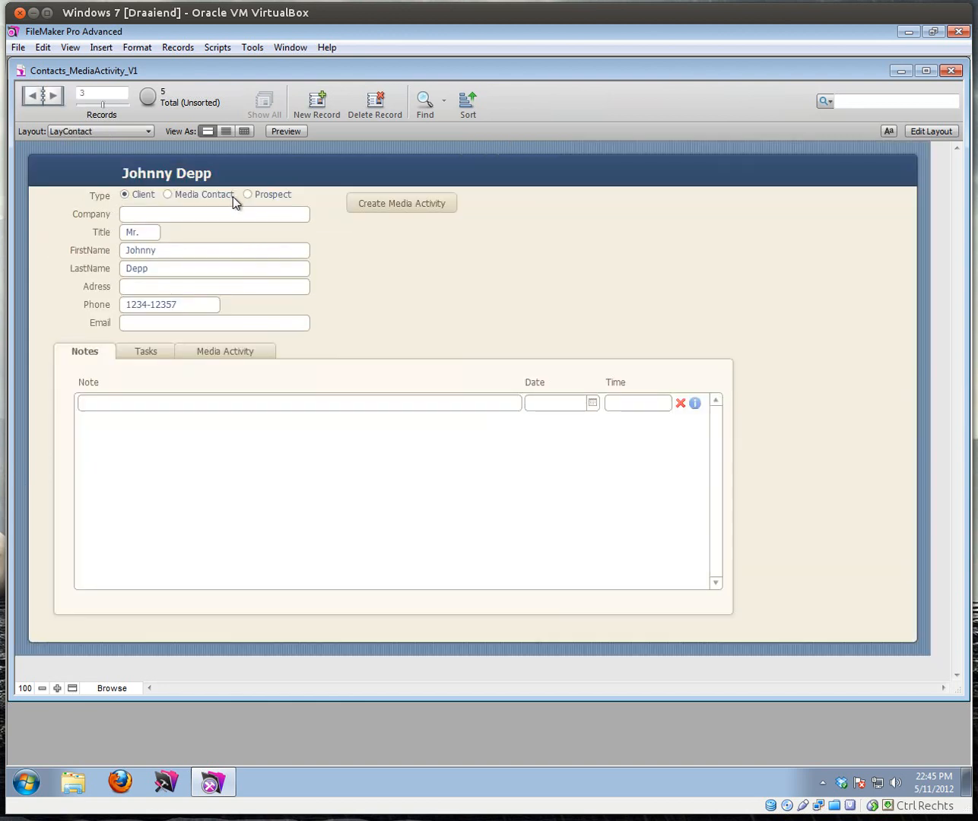
left_click(258, 356)
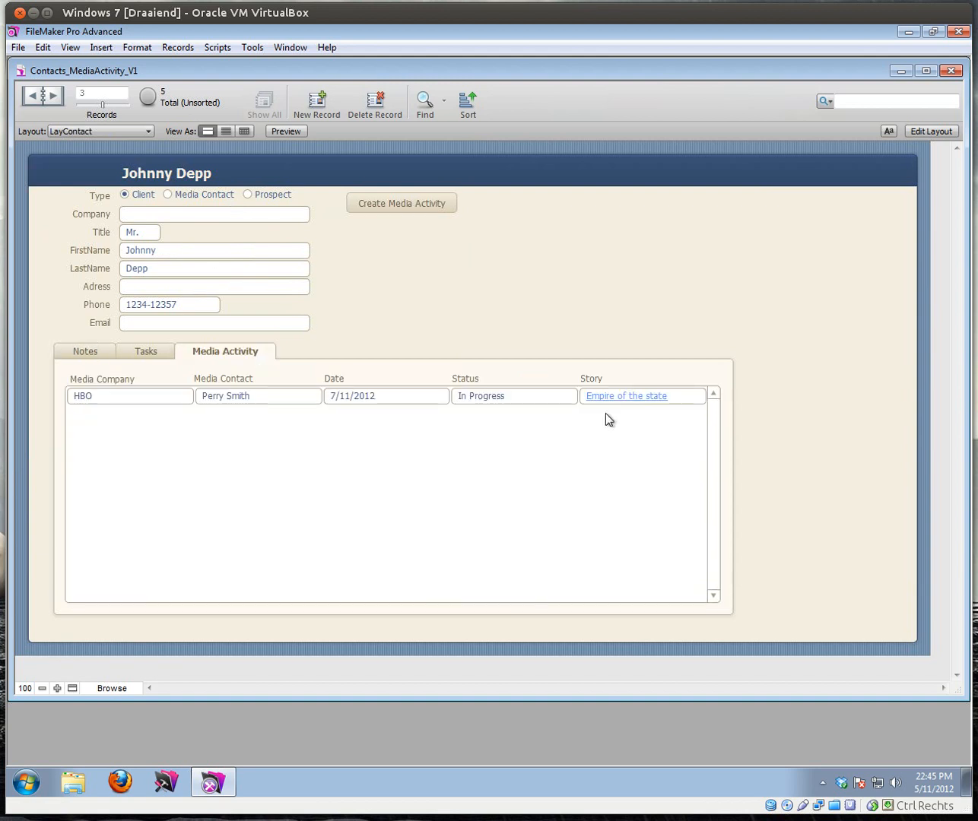
left_click(639, 397)
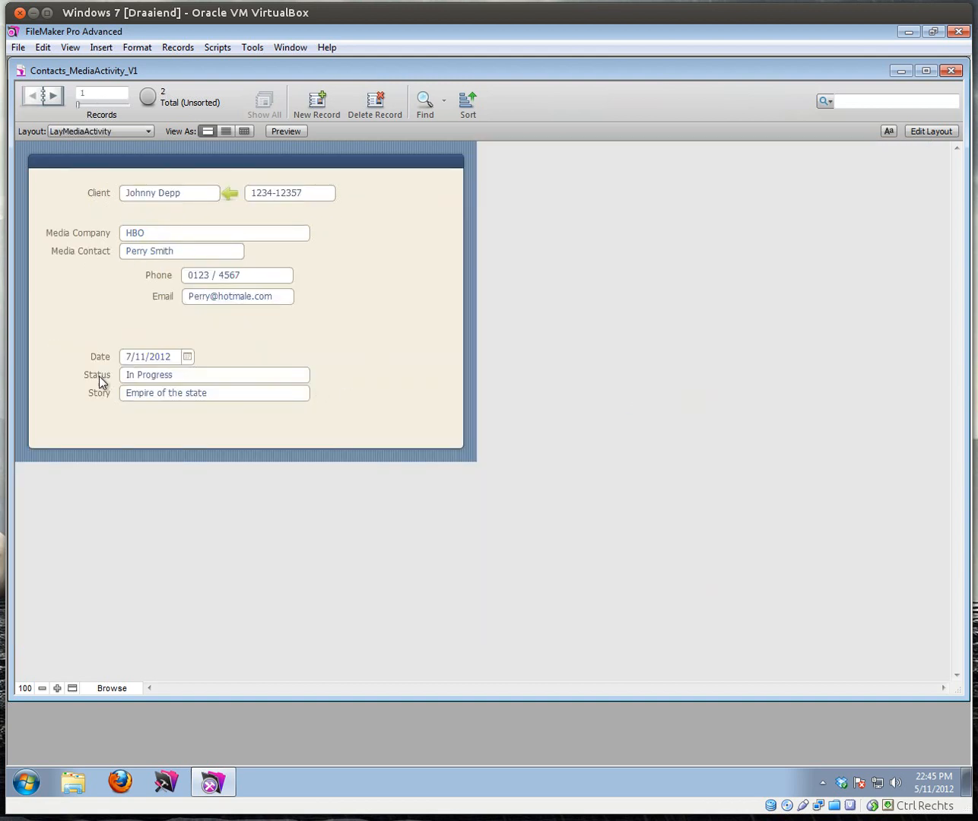
left_click(226, 199)
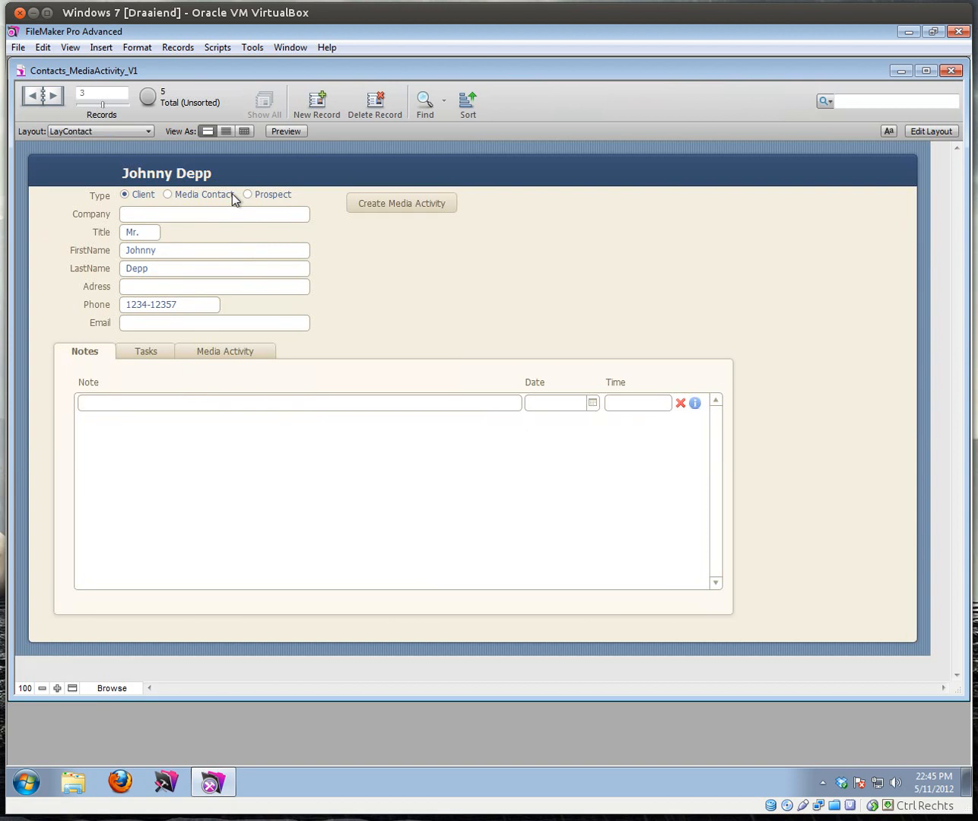
left_click(233, 353)
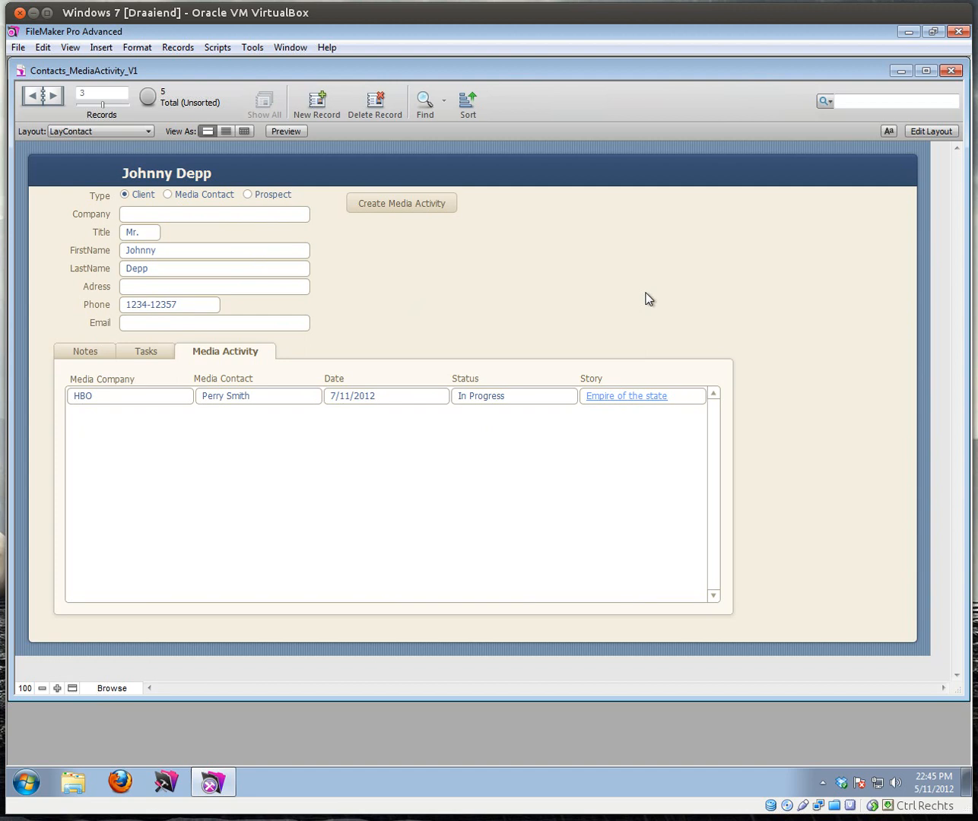
left_click(130, 353)
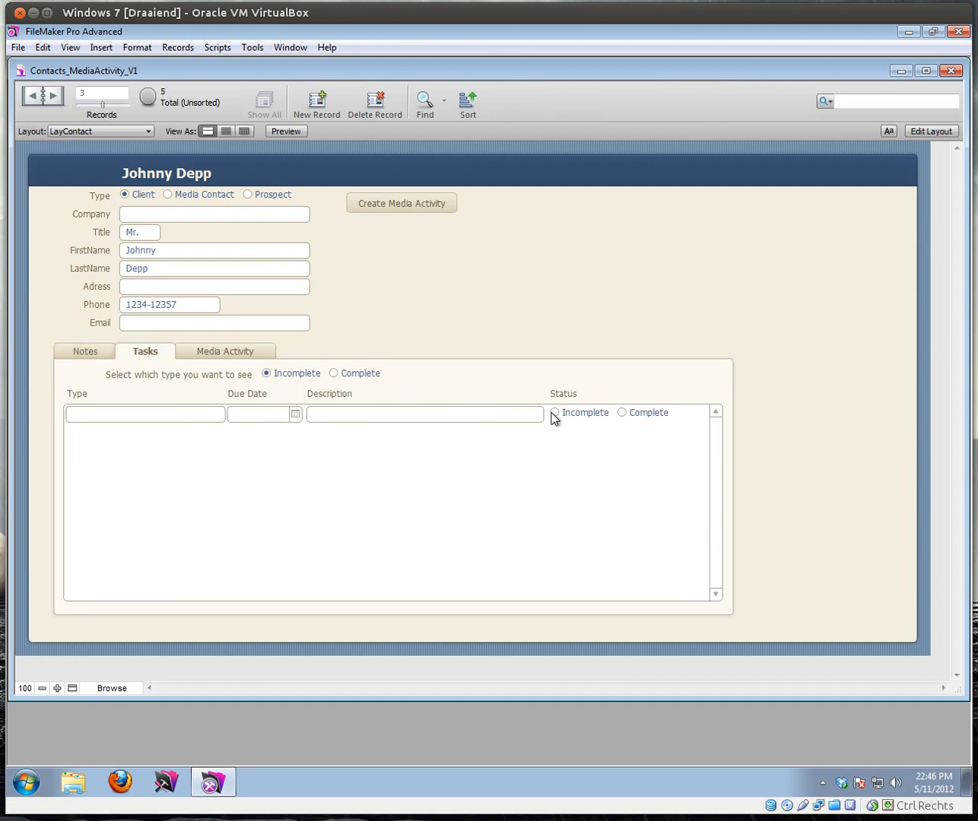
left_click(109, 352)
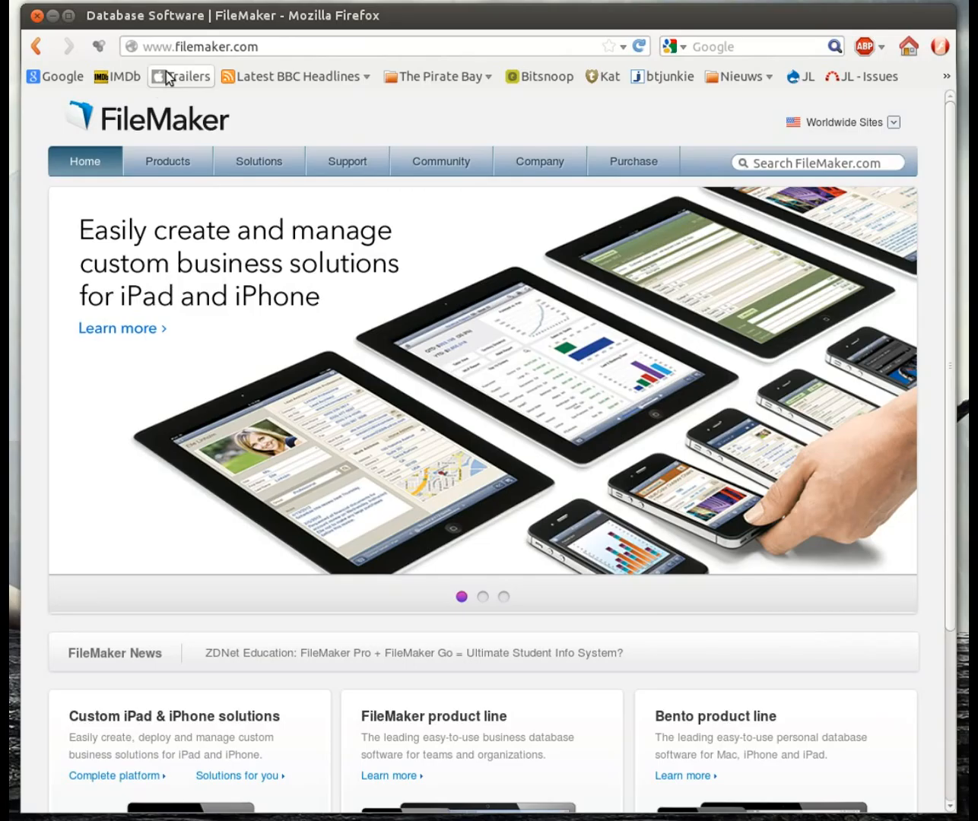
mouse_move(196, 160)
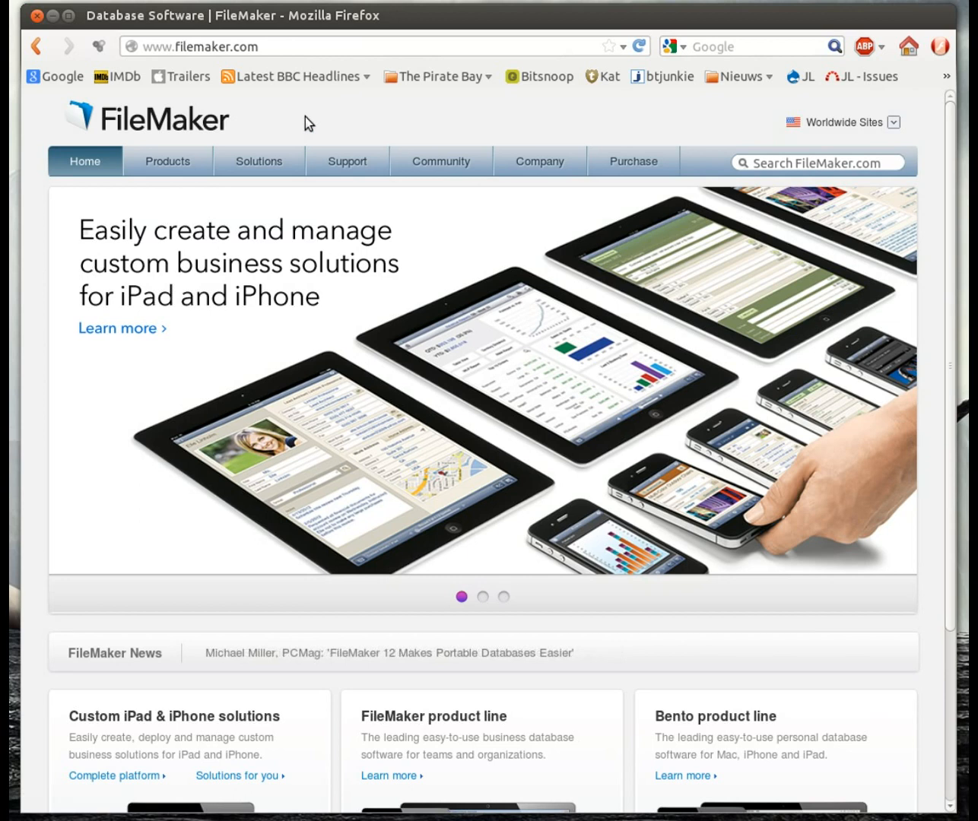
Step: Go from Support > Forums to the English Using FileMaker Pro forum and scroll its posts
mouse_move(280, 160)
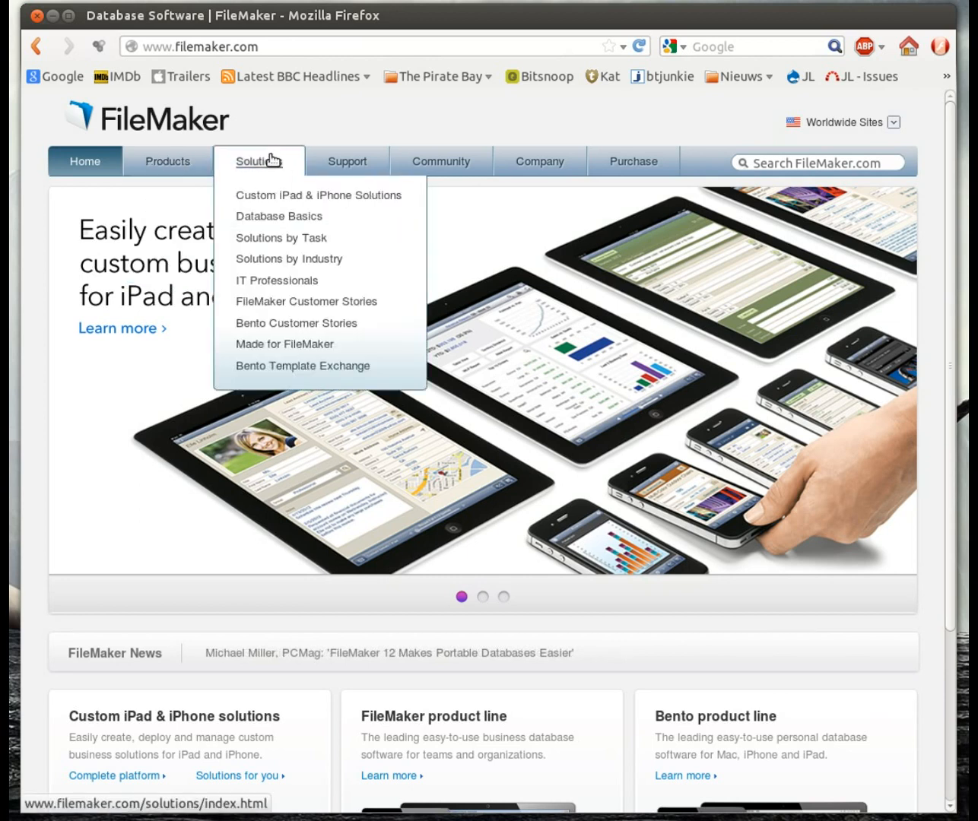
mouse_move(348, 161)
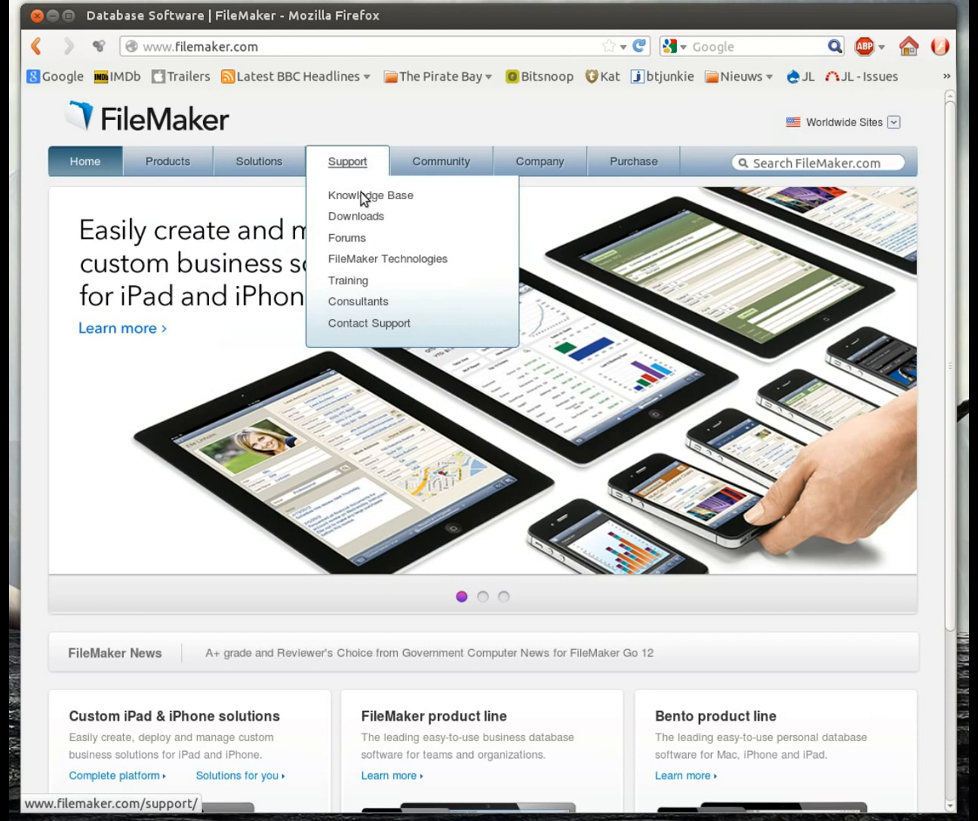
left_click(365, 241)
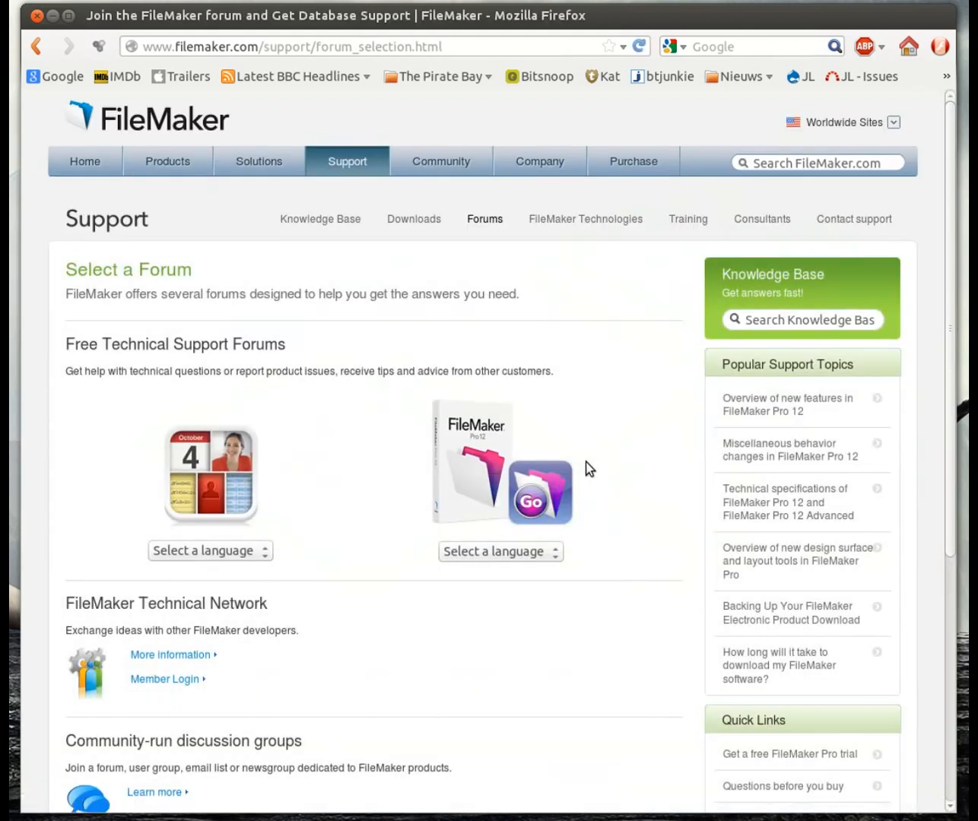
left_click(559, 554)
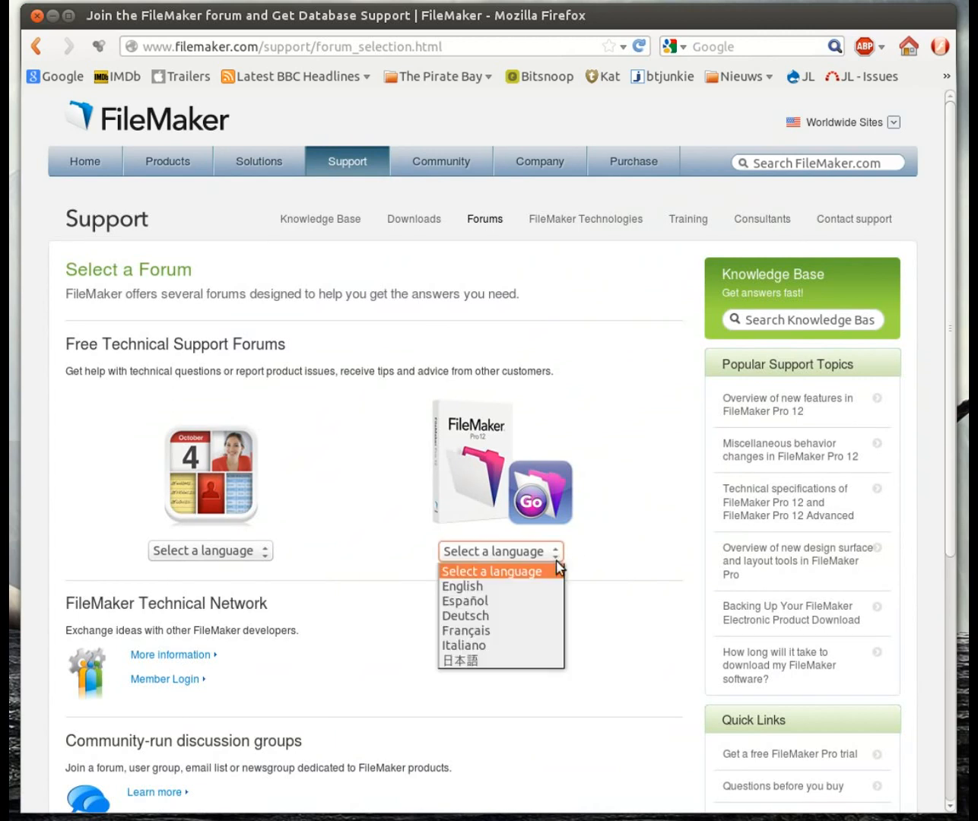
left_click(516, 584)
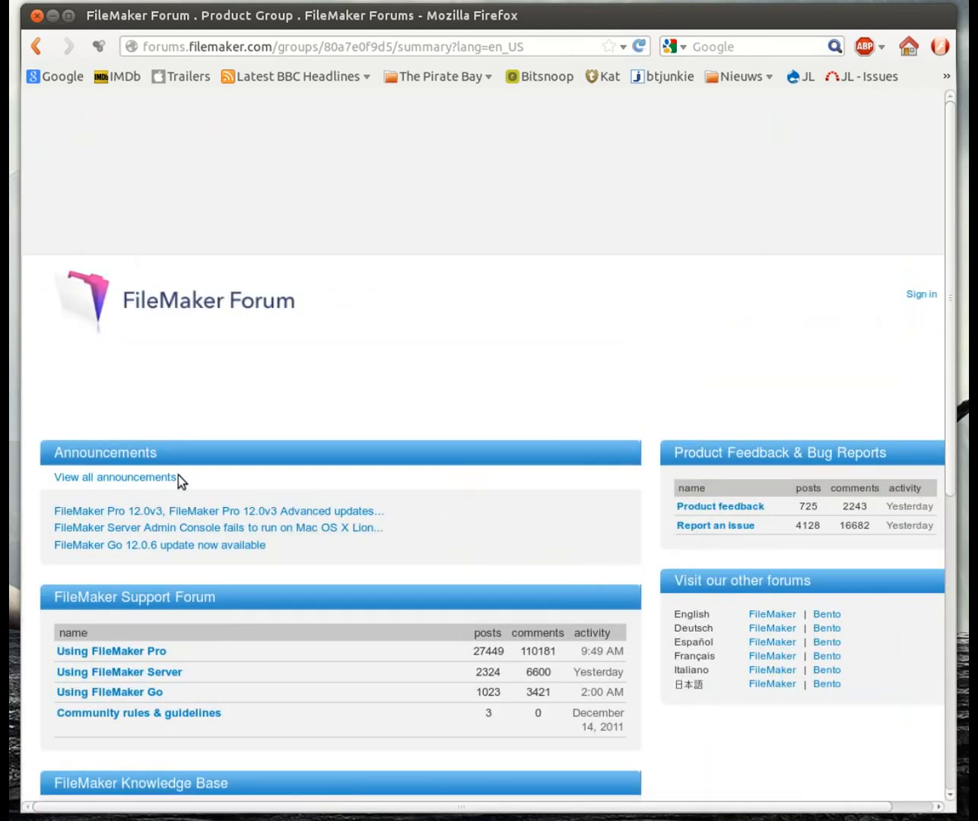
left_click(128, 651)
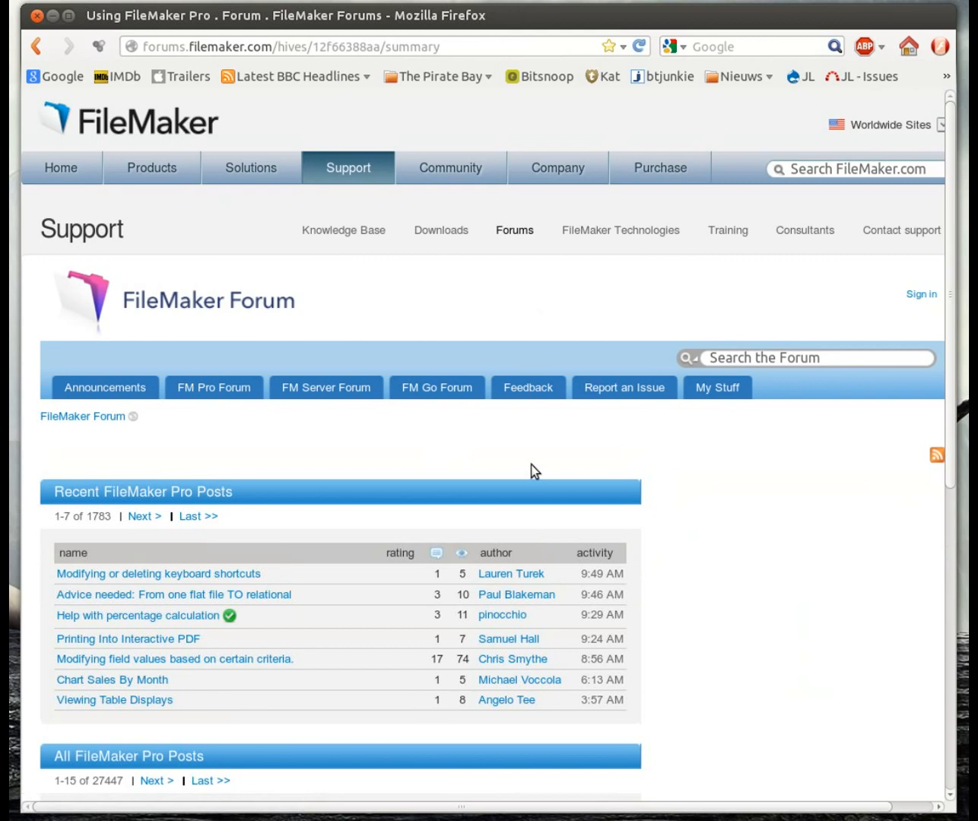
scroll(531, 464, "down", 2)
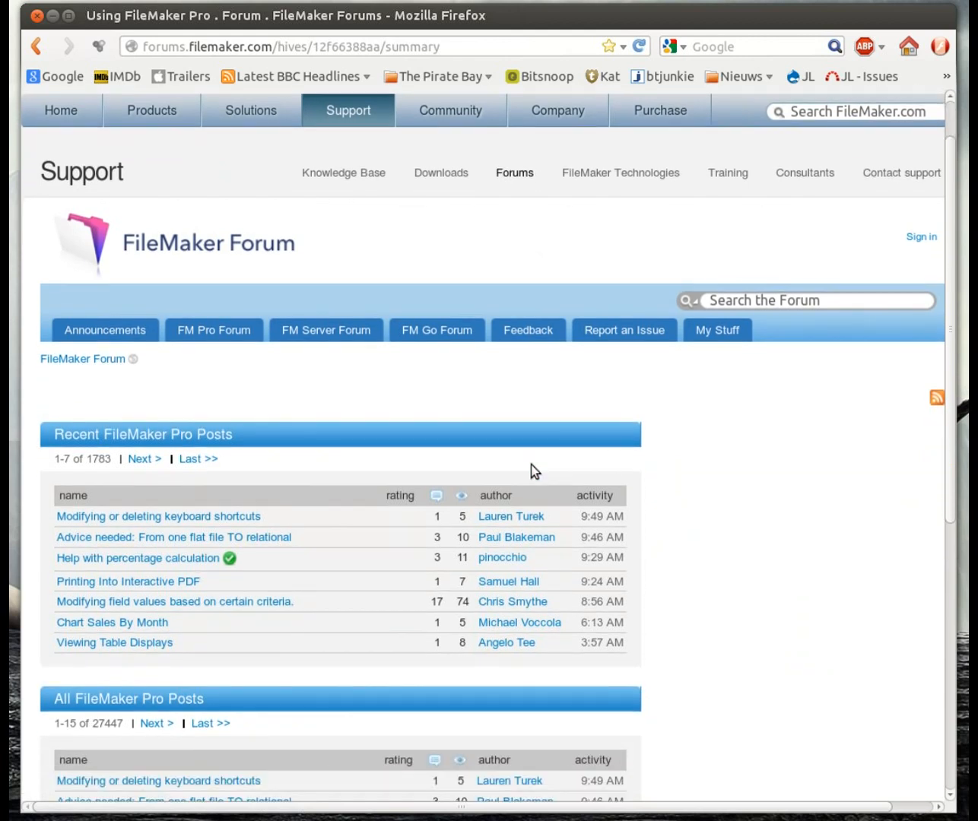
scroll(533, 465, "down", 5)
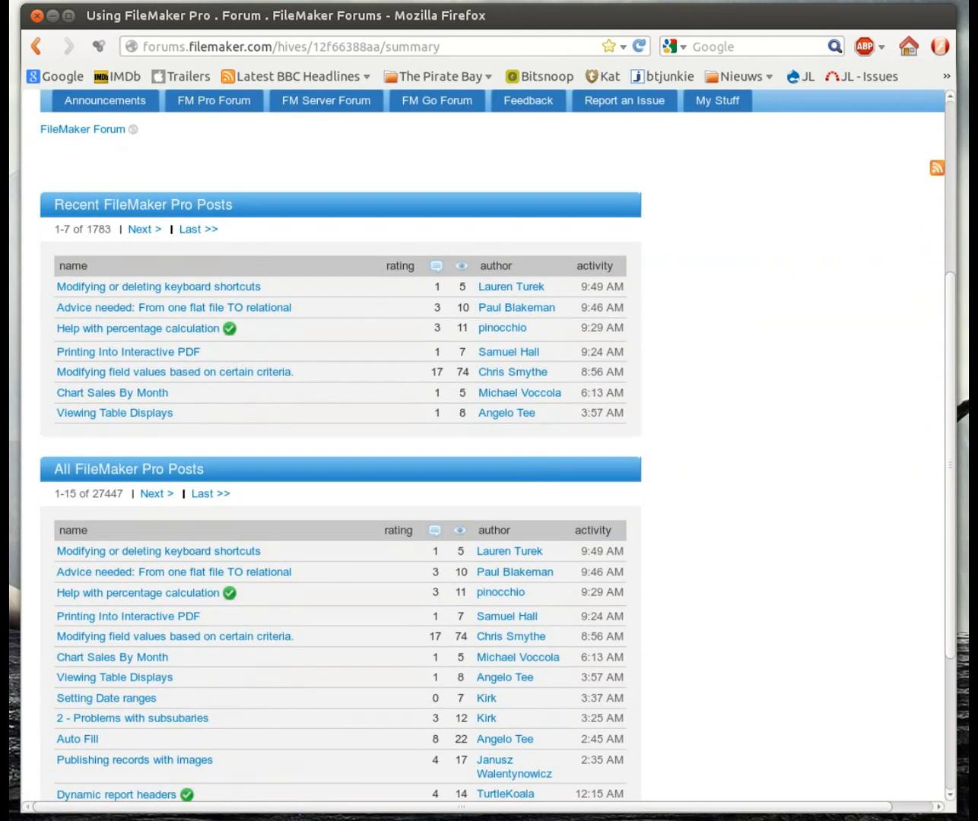